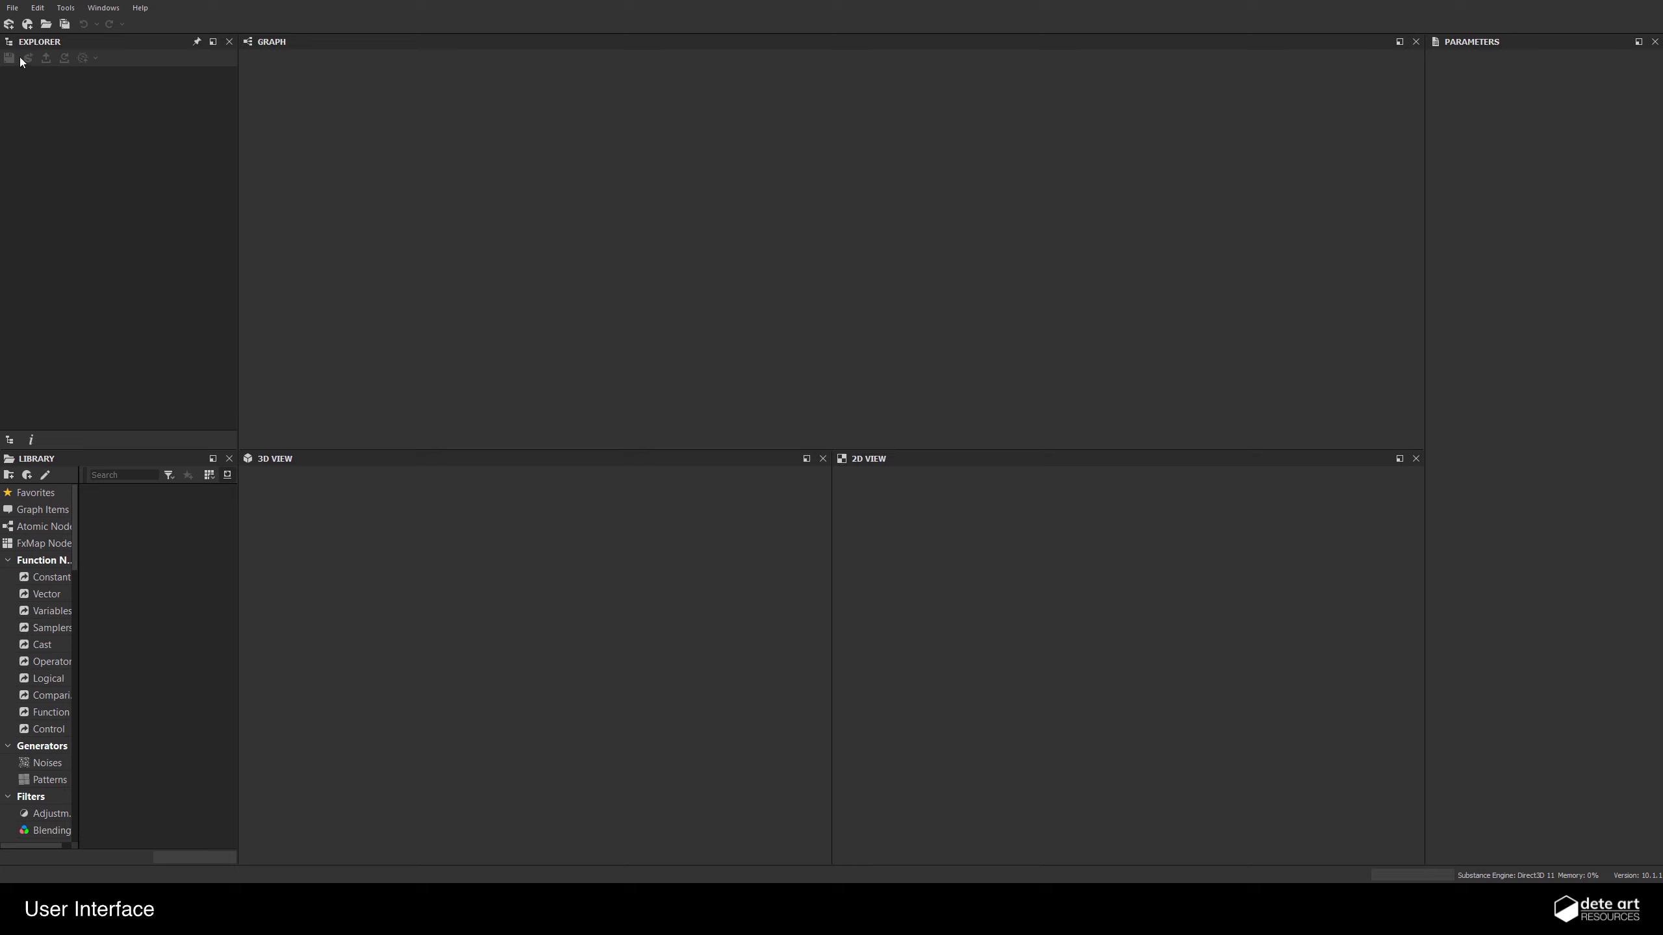
Create a new substance graph from the Empty template with a 2048 px width and height
click(12, 7)
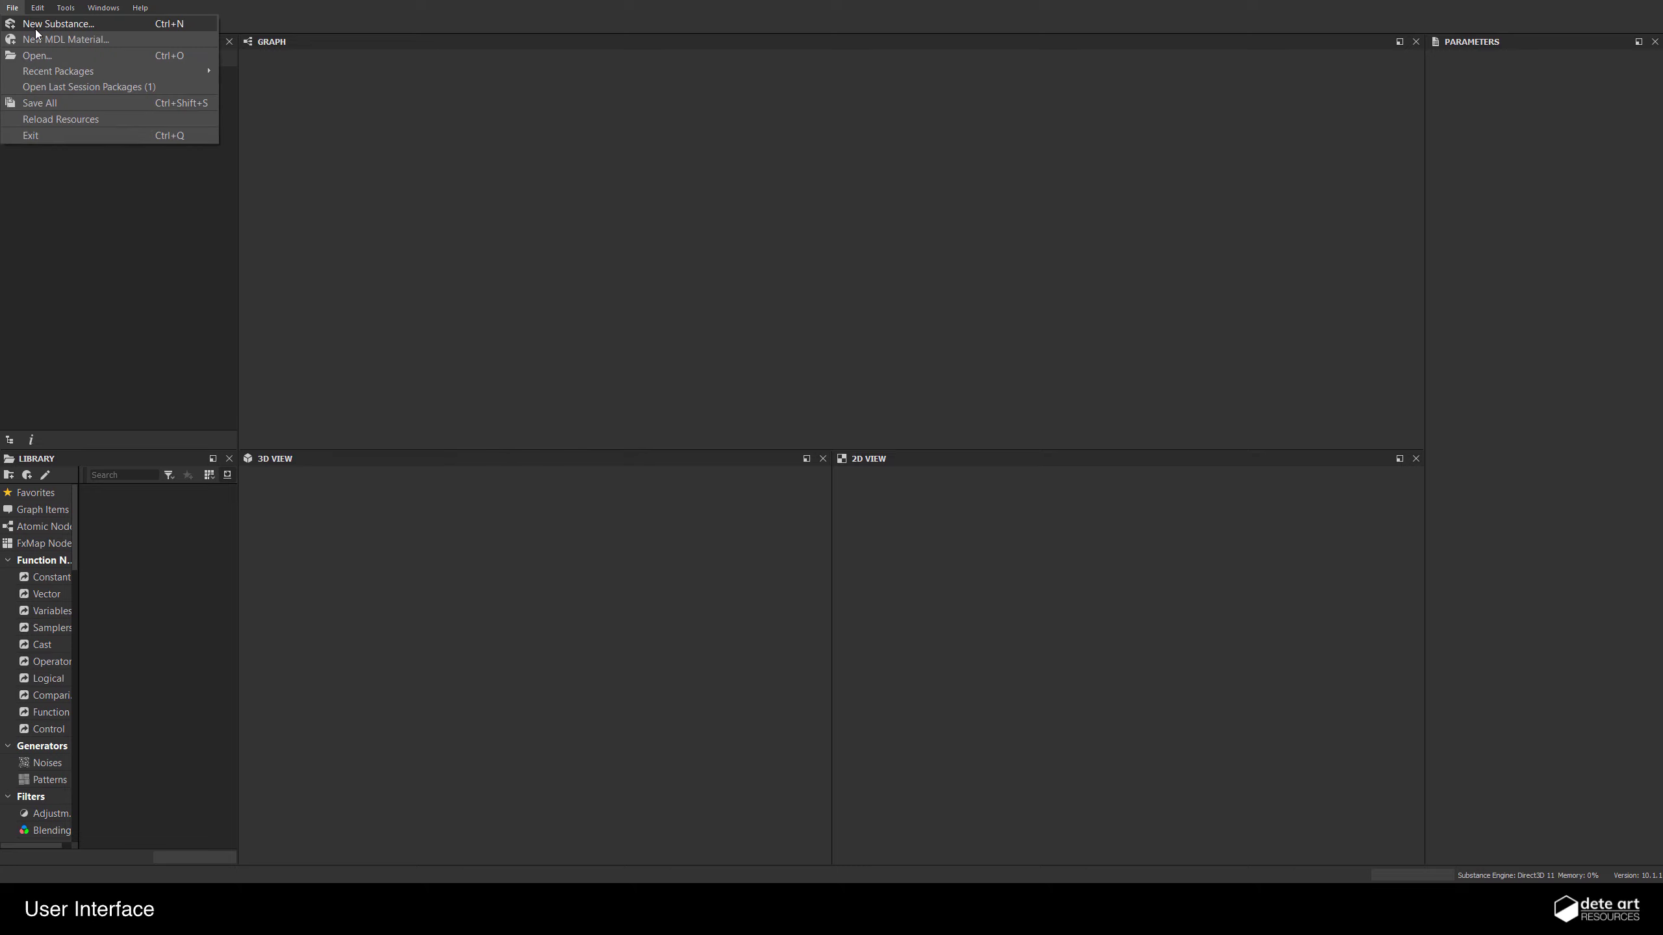
click(35, 28)
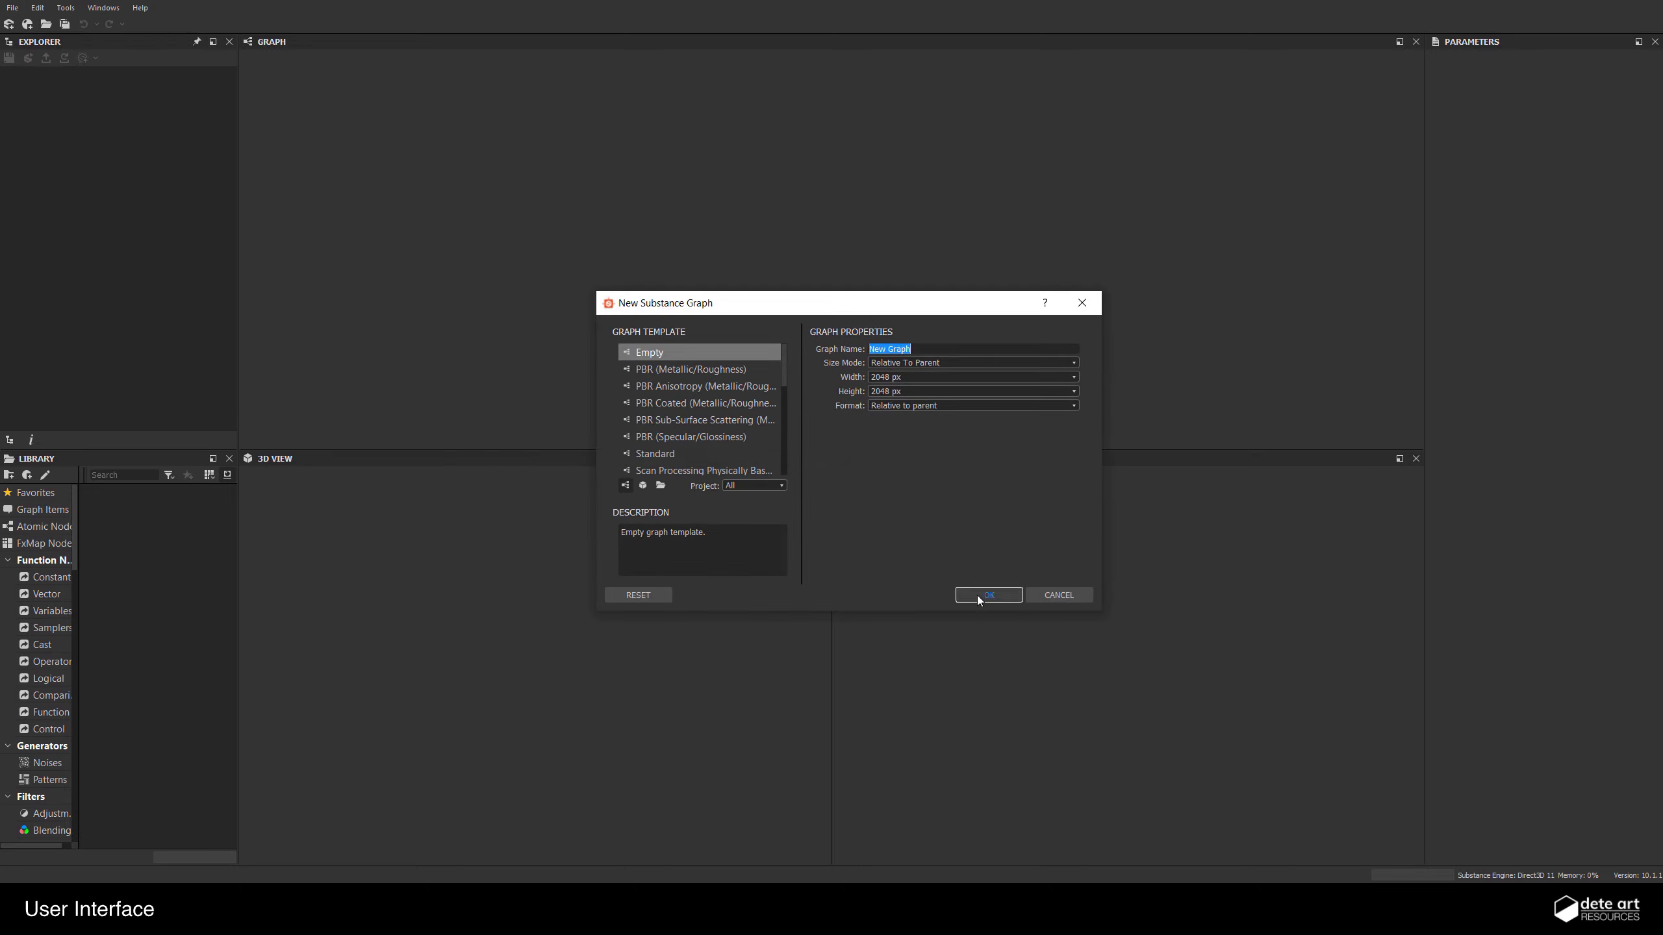
click(977, 595)
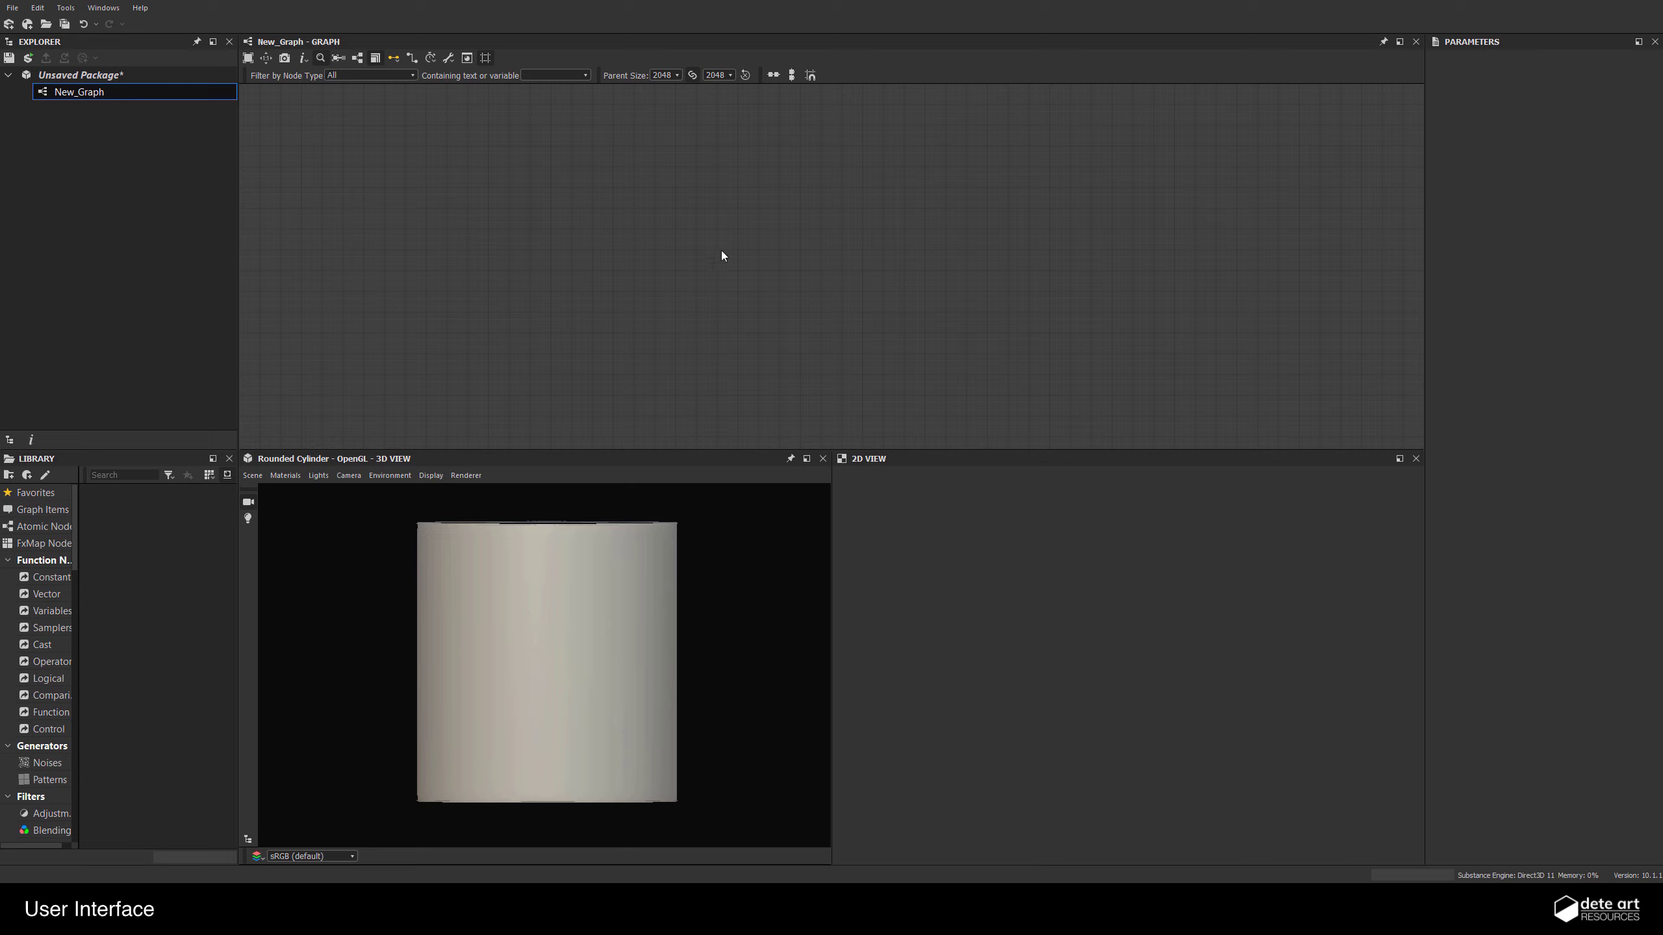
Add a Uniform Color node to the empty graph
key(space)
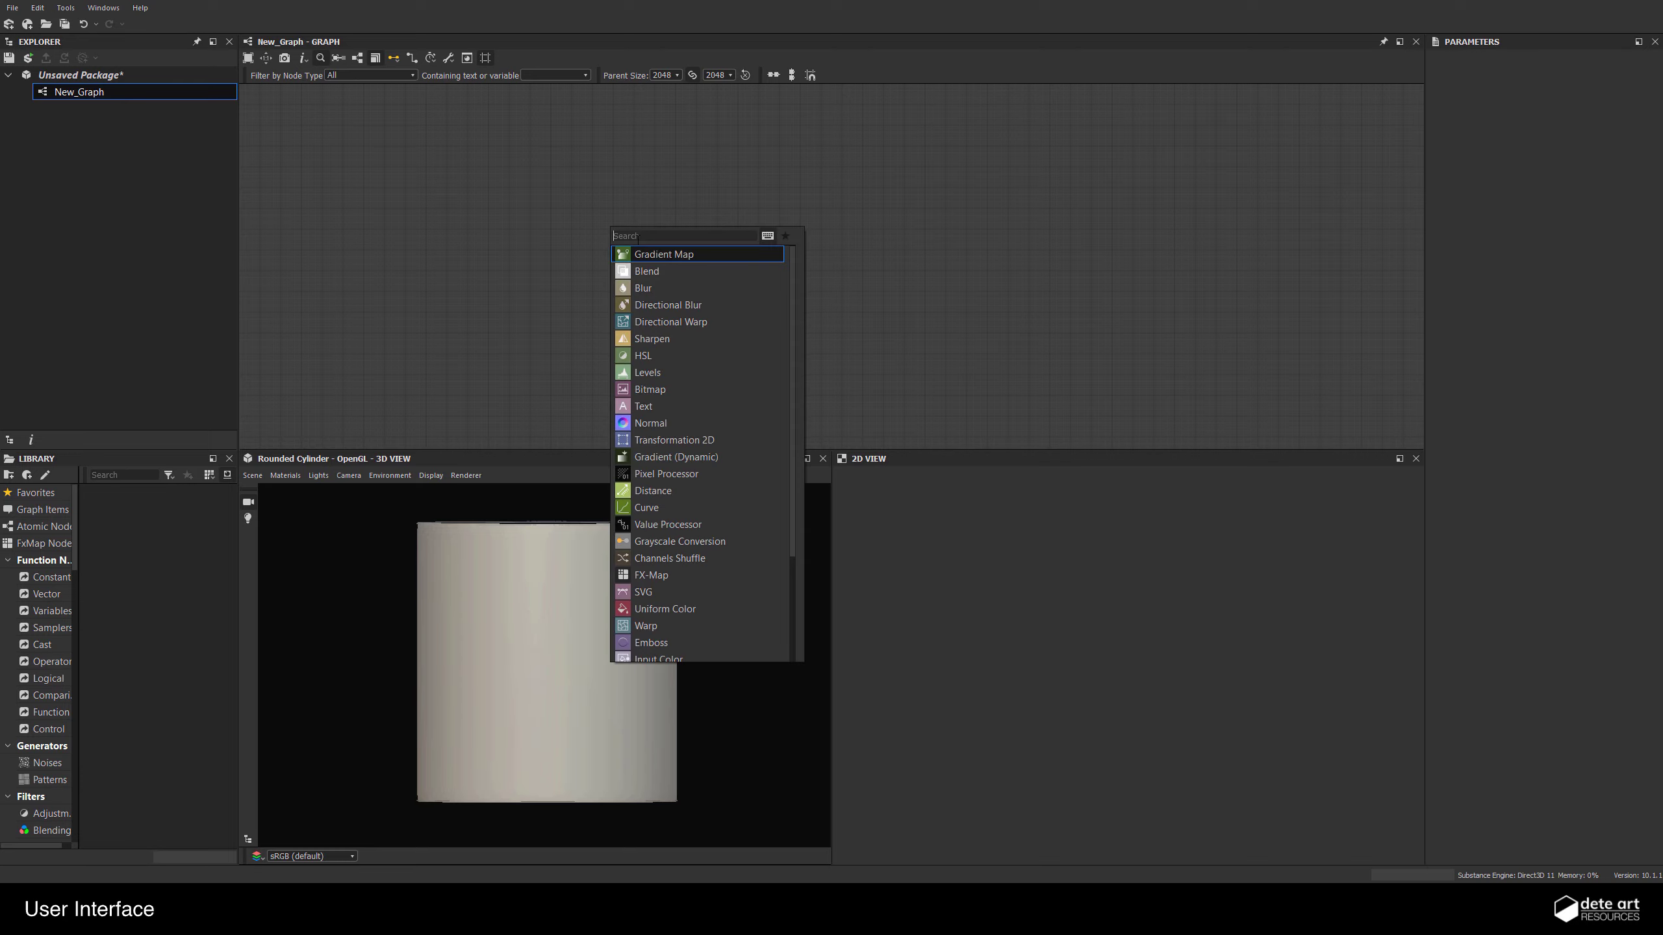
text(uni)
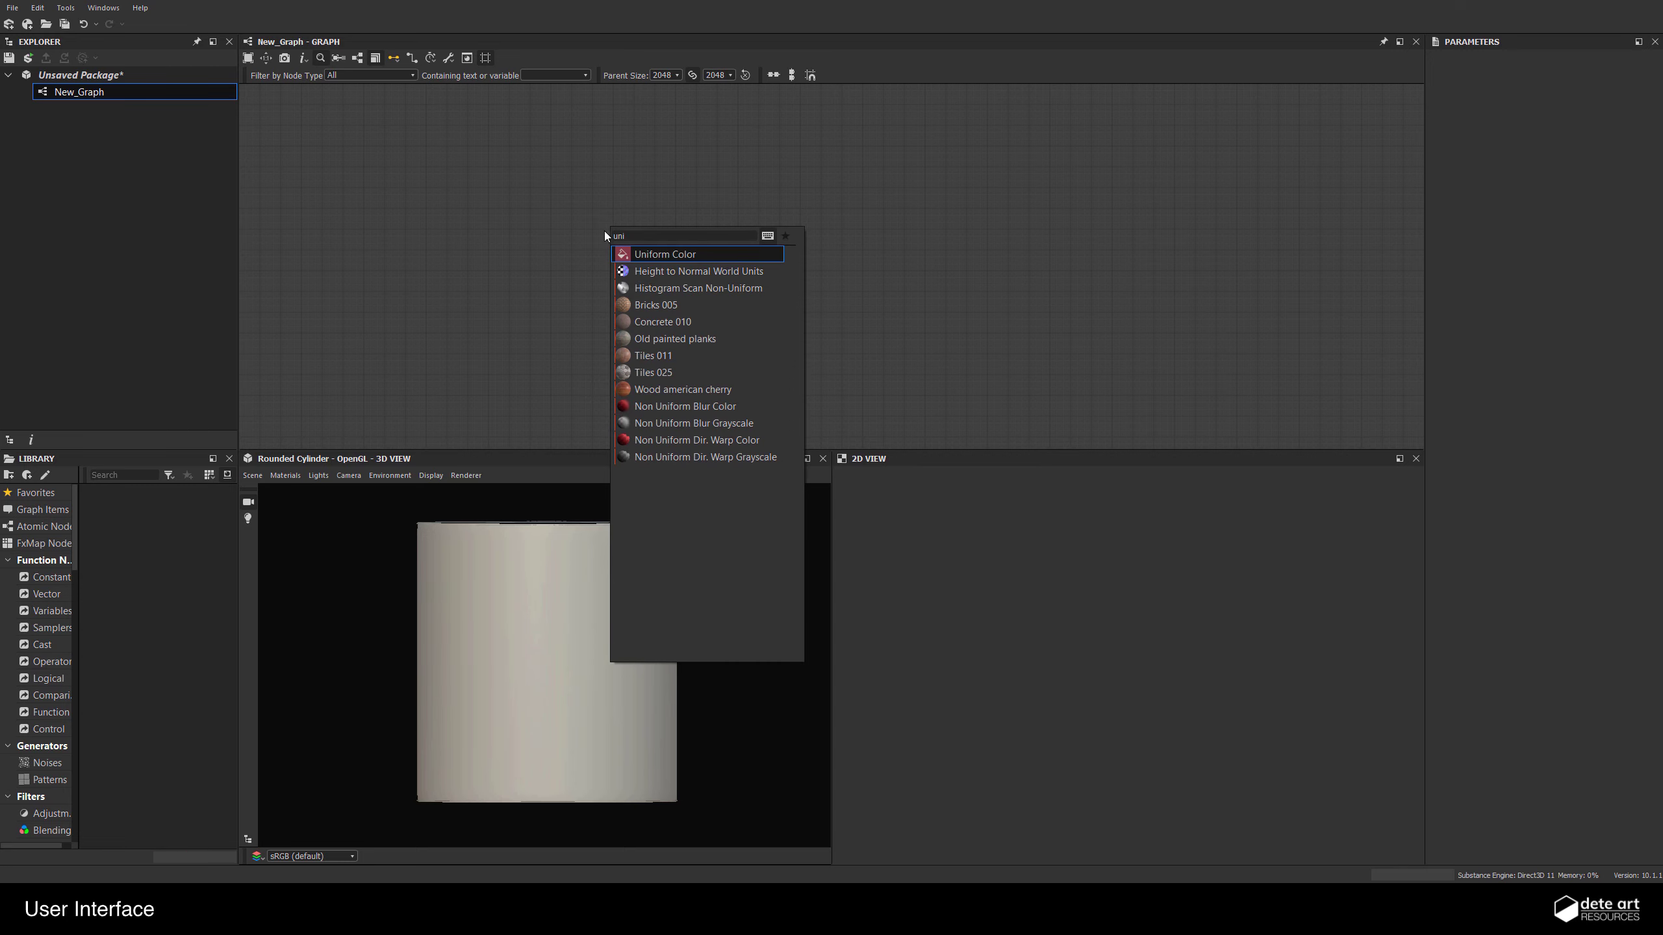
click(672, 252)
middle_drag(635, 239, 574, 310)
scroll(695, 283, down, 2)
scroll(574, 314, up, 3)
Add a Blend node linked to the output of the Uniform Color node
key(space)
text(bl)
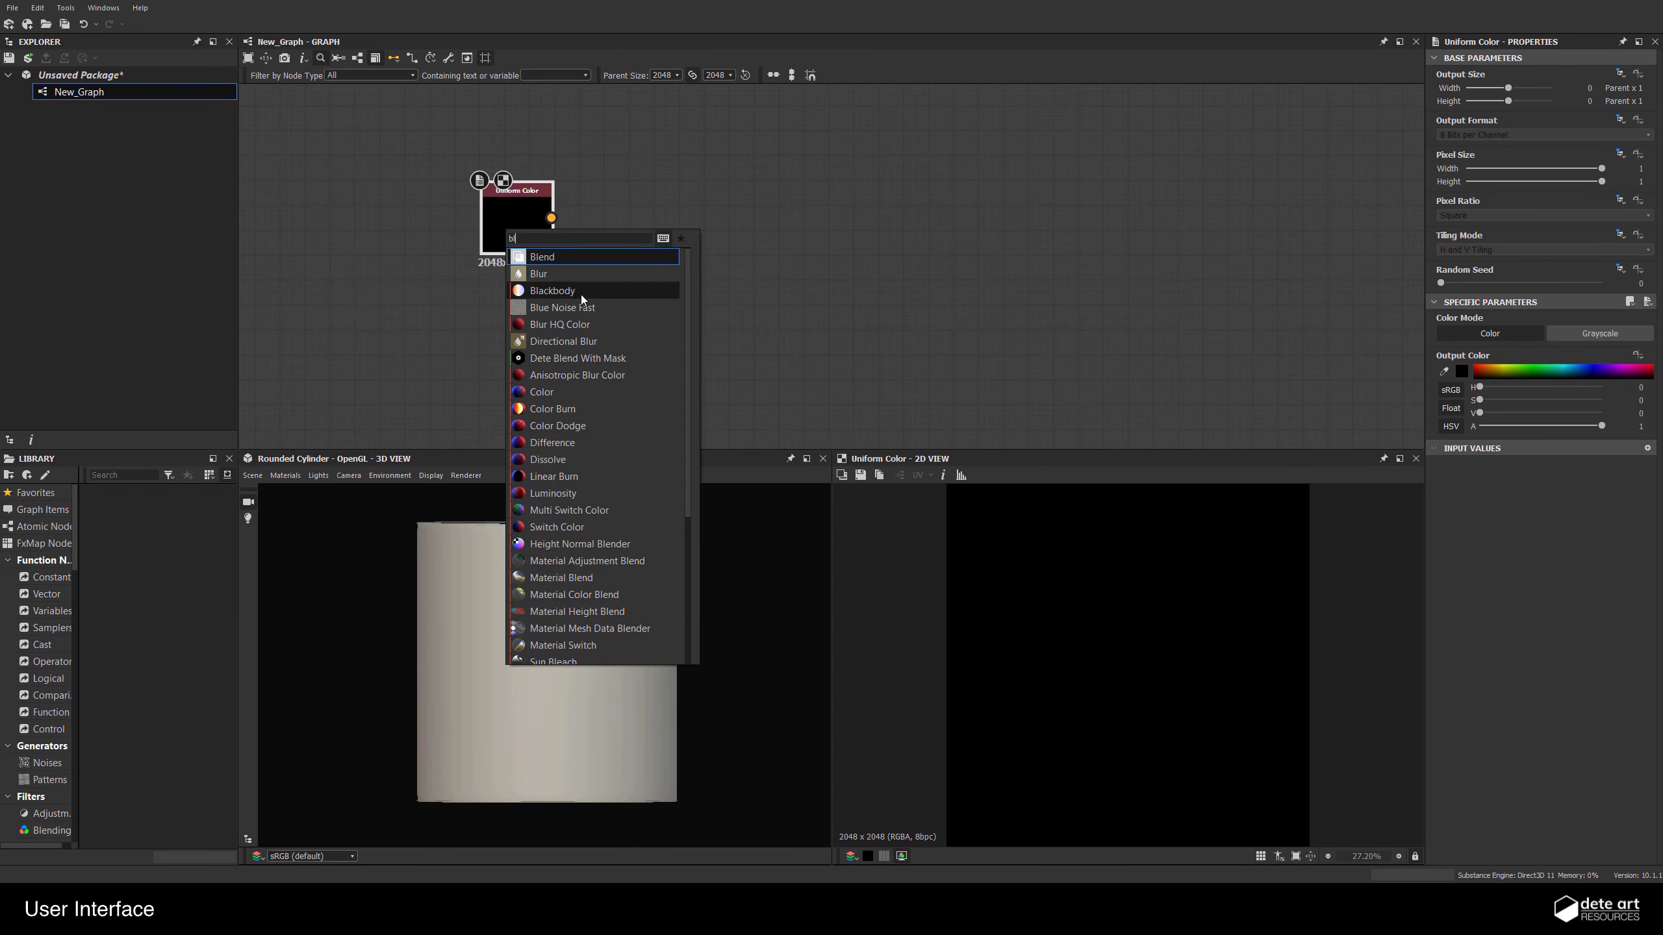
click(551, 261)
middle_drag(609, 264, 679, 358)
key(space)
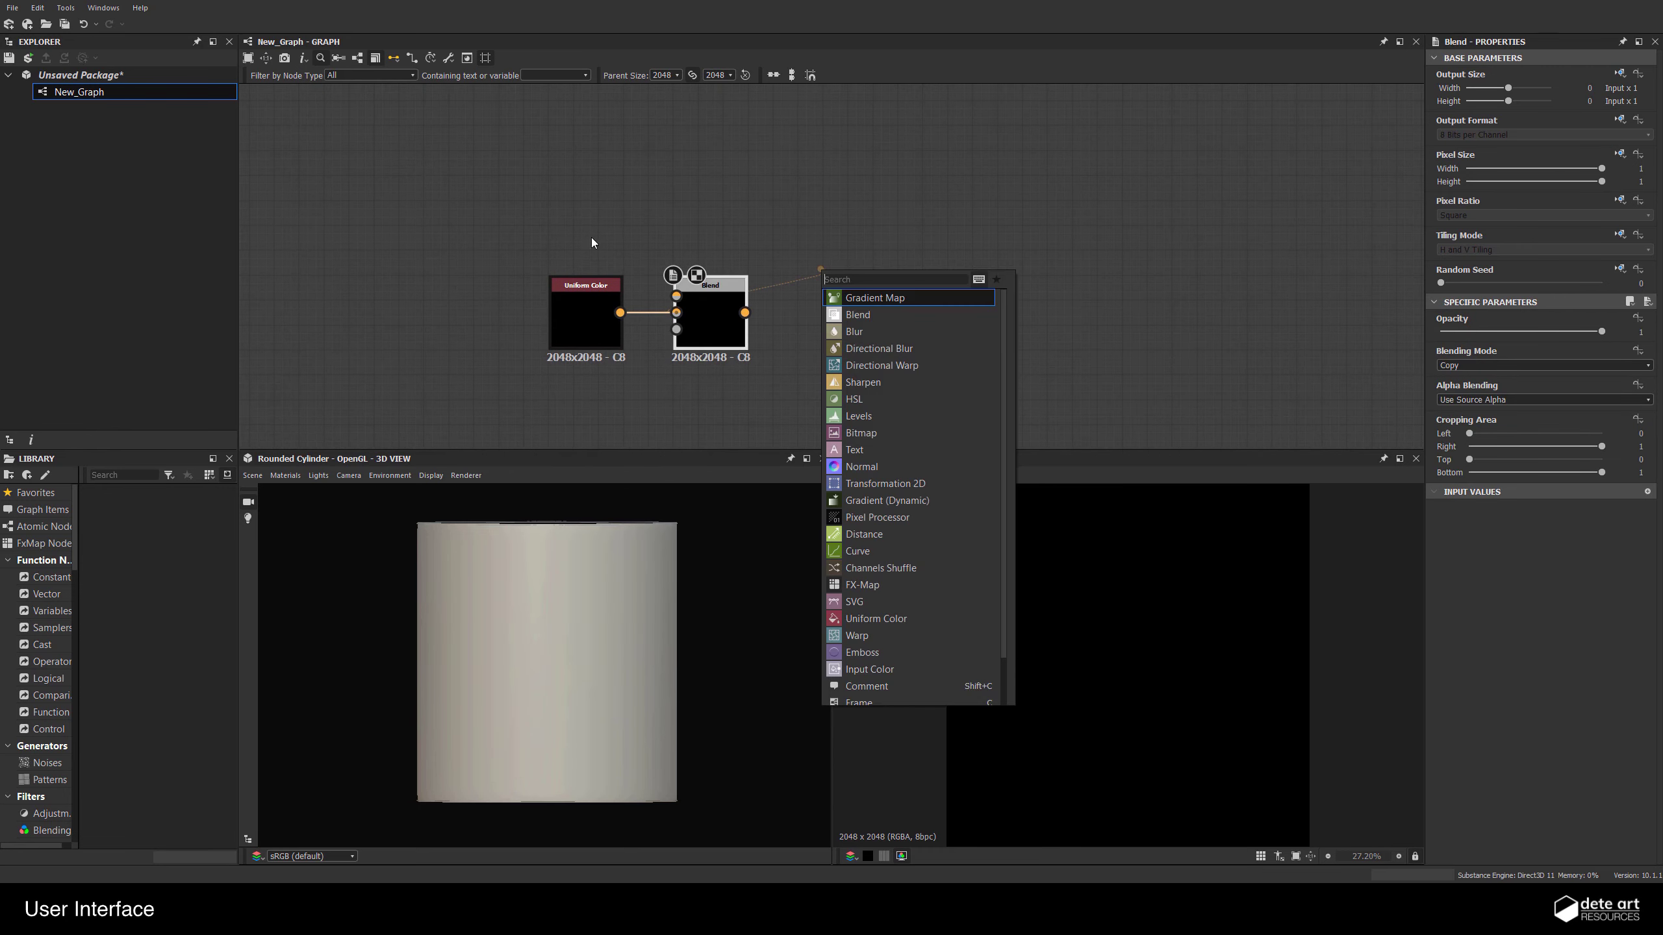
click(593, 239)
middle_drag(670, 224, 641, 129)
drag(593, 638, 708, 671)
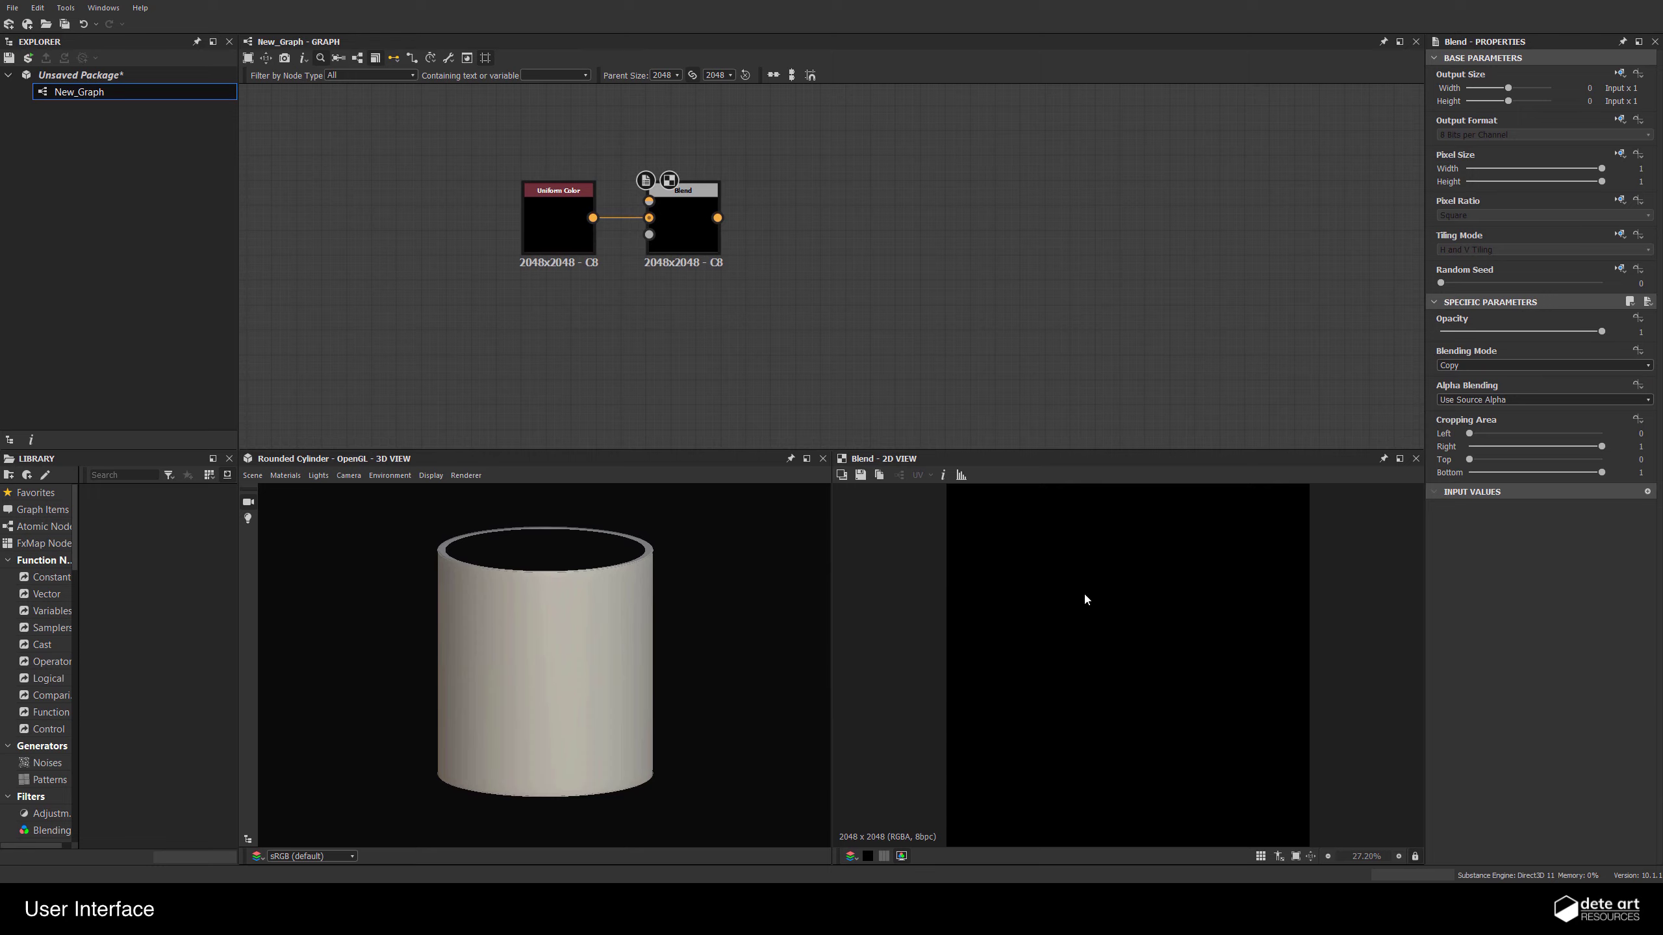
drag(400, 156, 834, 295)
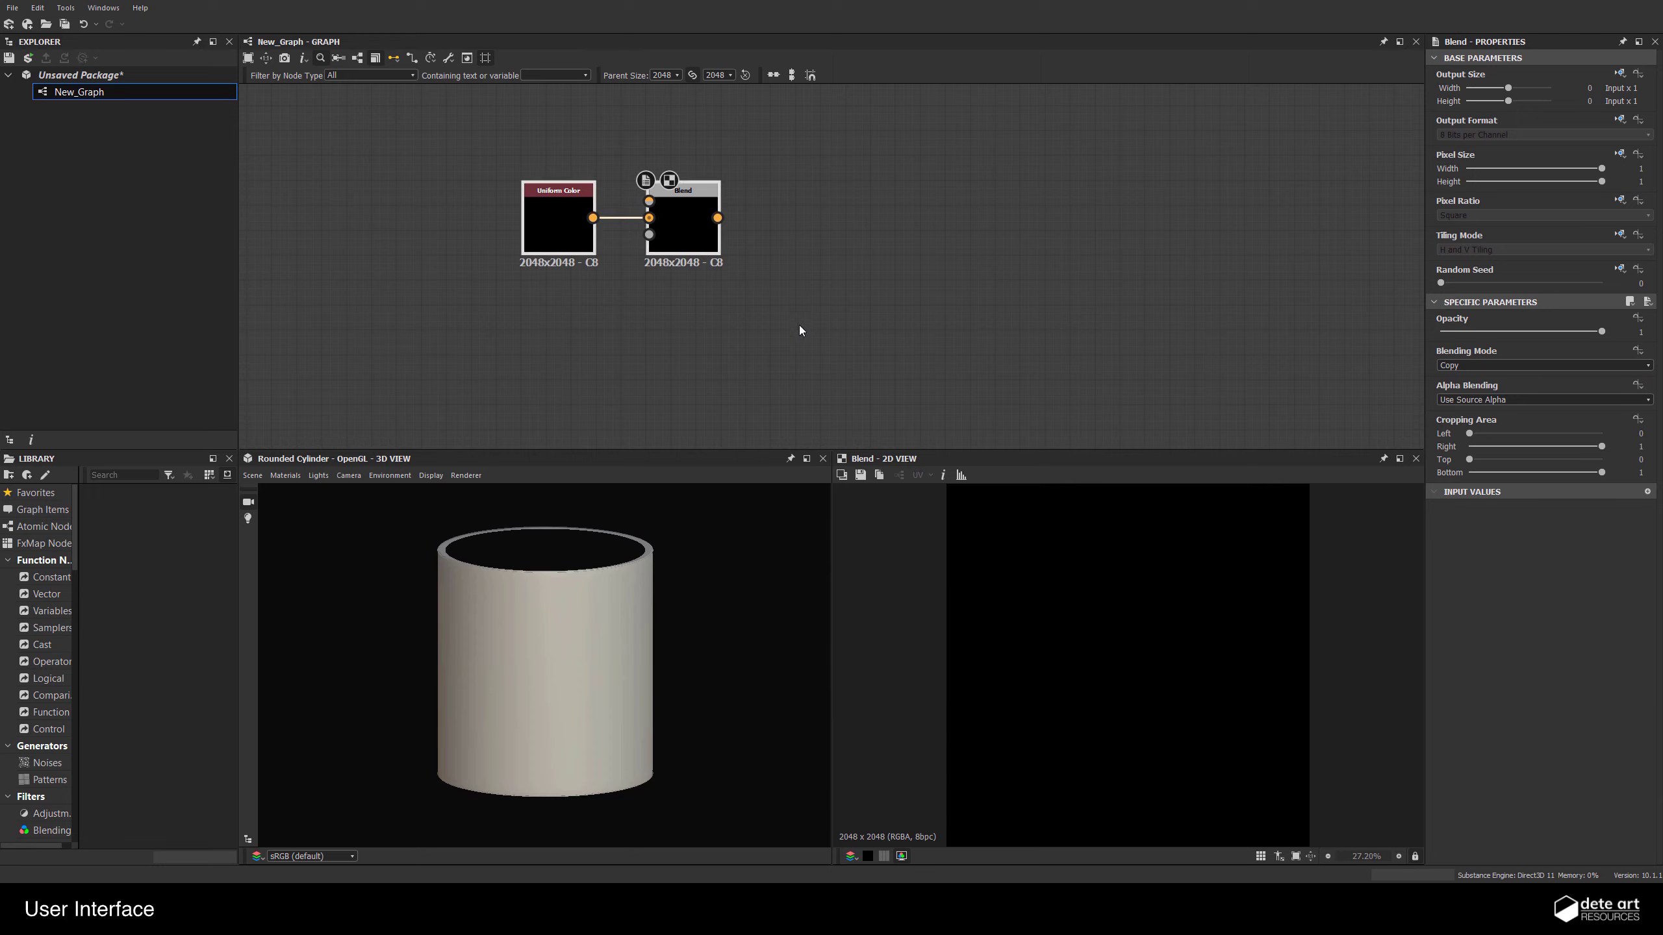
drag(442, 170, 776, 322)
click(359, 204)
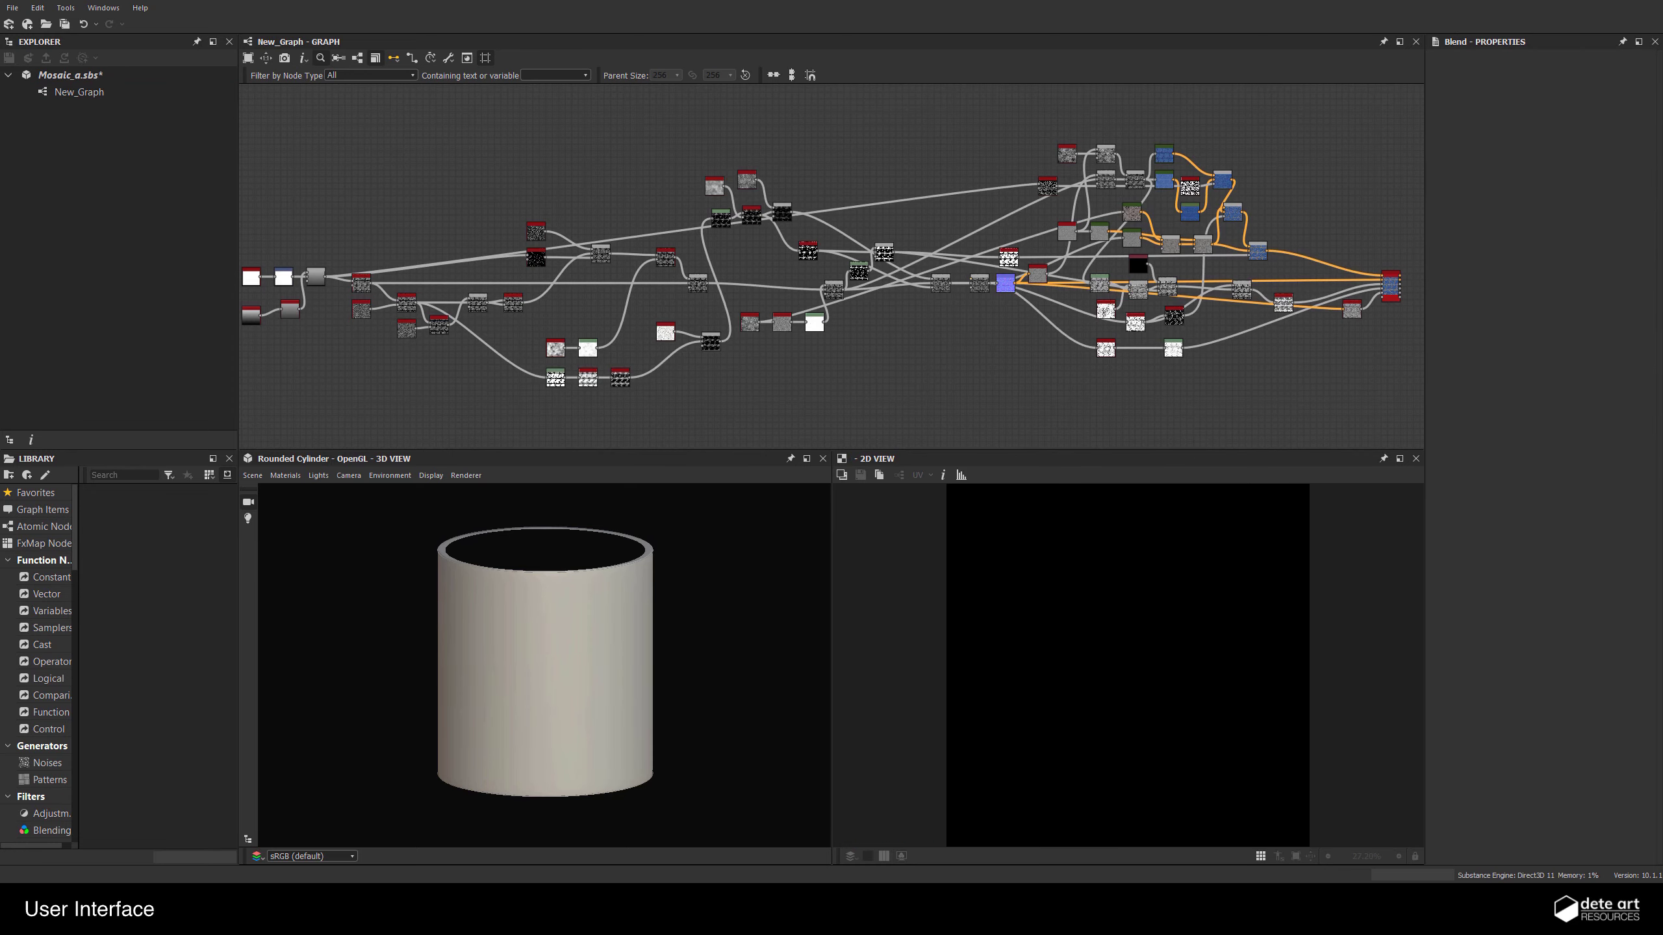
Examine the mosaic graph's node network from the first shape and tile nodes through to the final output node
scroll(665, 259, up, 6)
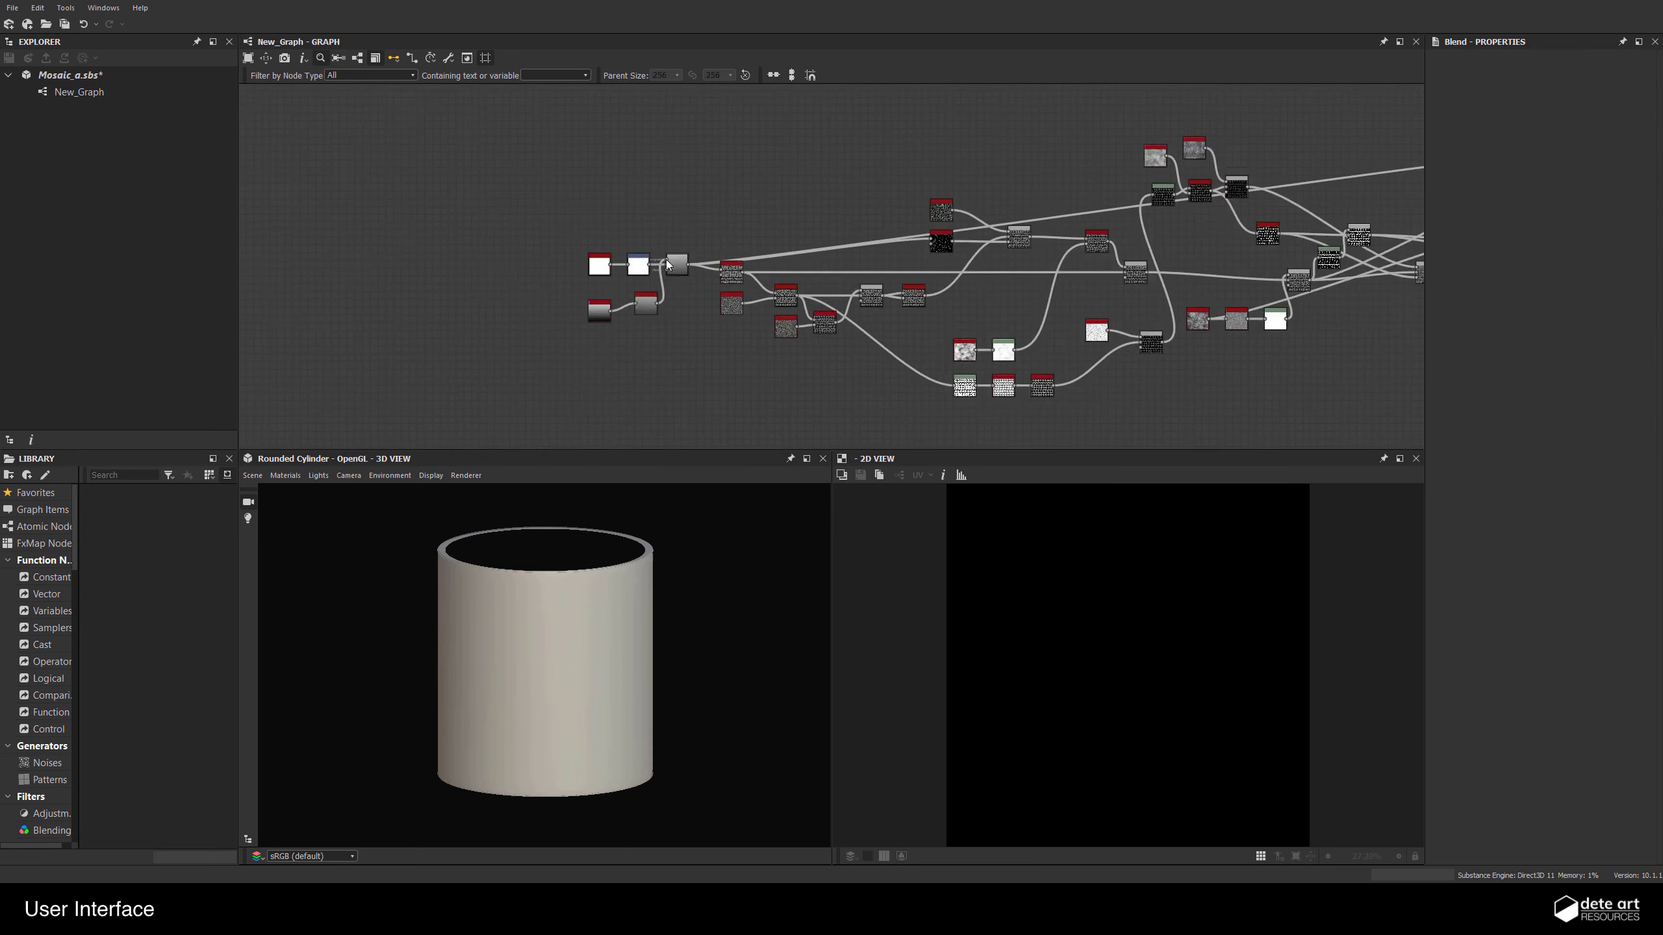
scroll(711, 317, up, 4)
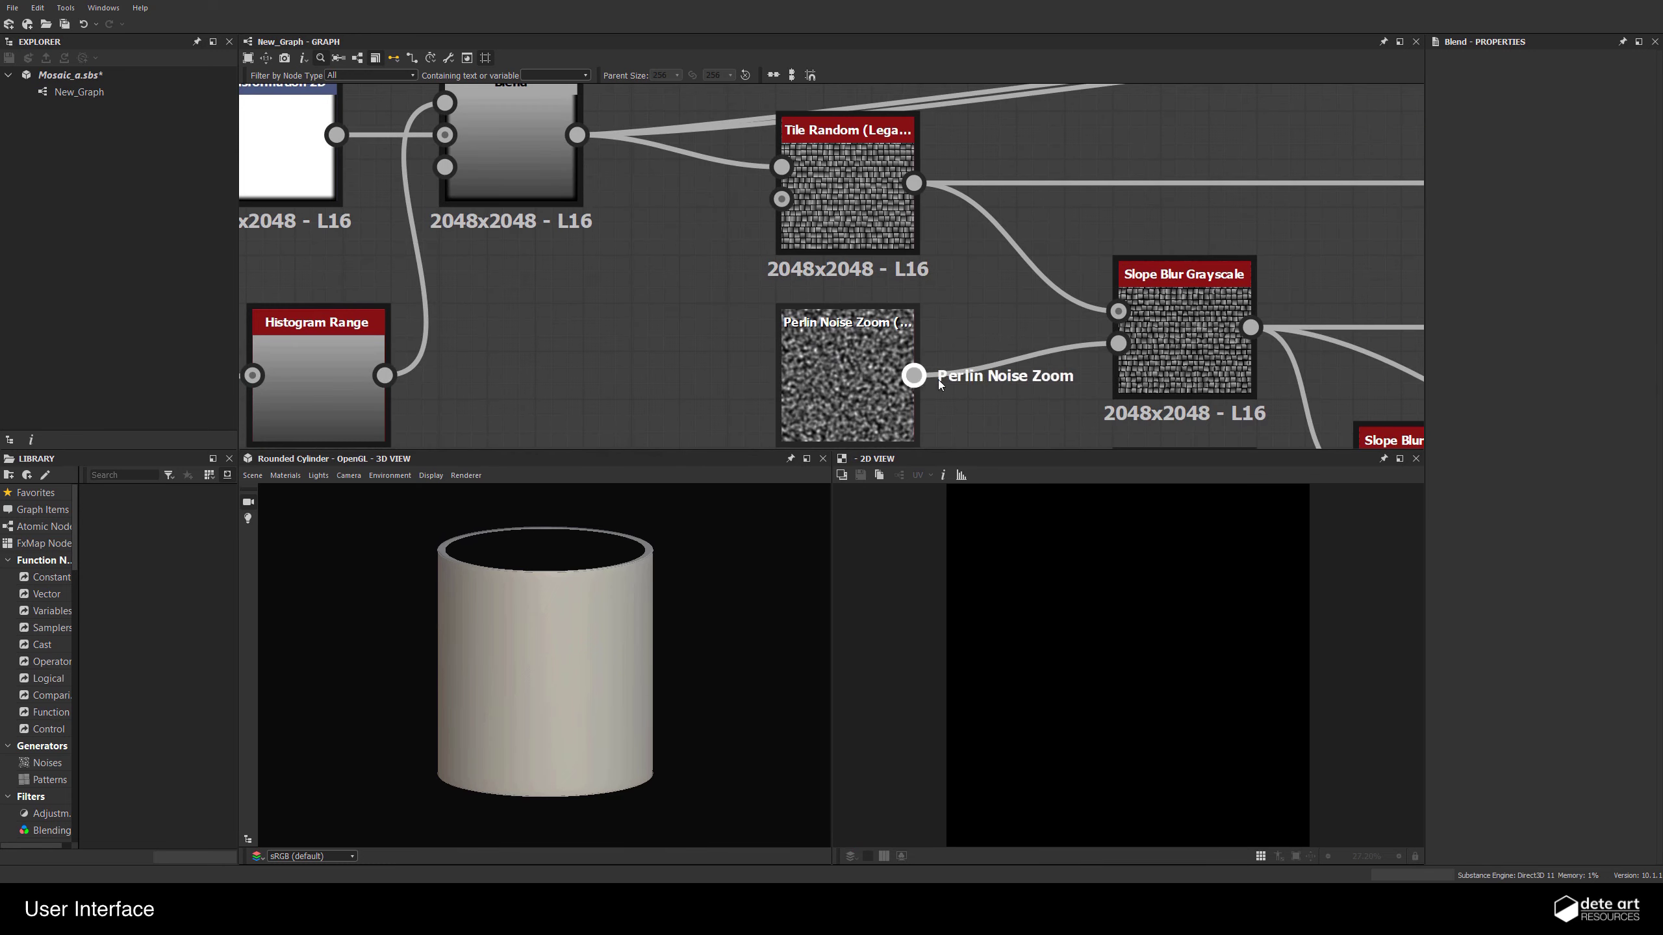
scroll(938, 380, down, 1)
middle_drag(957, 352, 779, 321)
scroll(791, 263, down, 4)
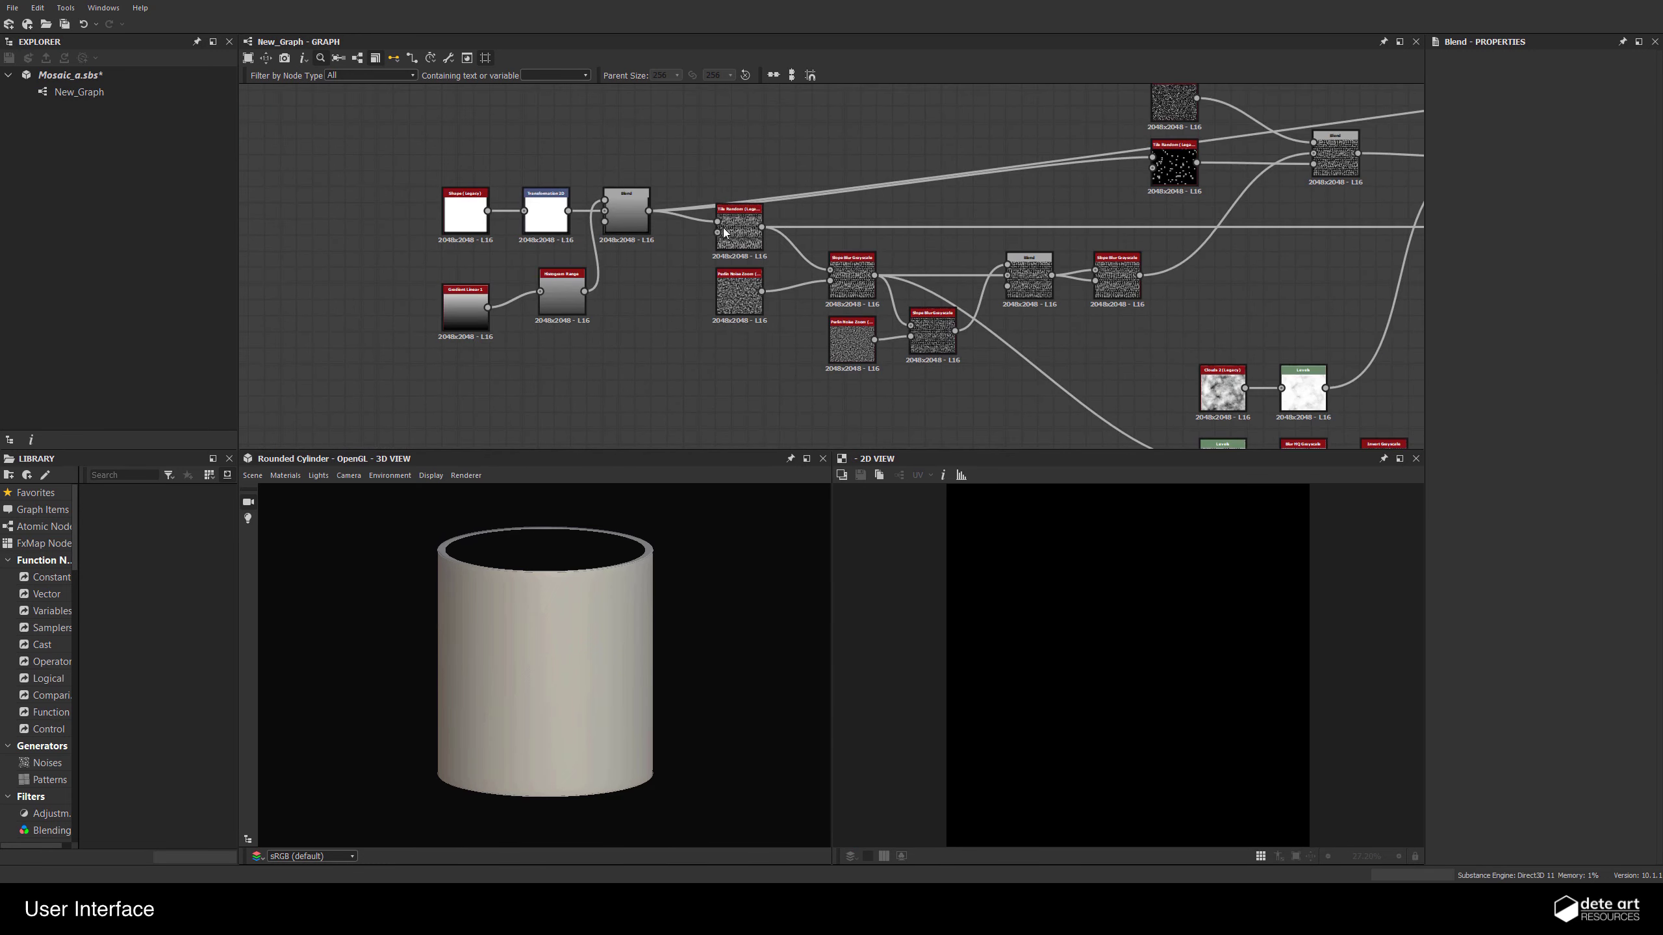
scroll(1000, 278, down, 3)
scroll(1000, 279, up, 4)
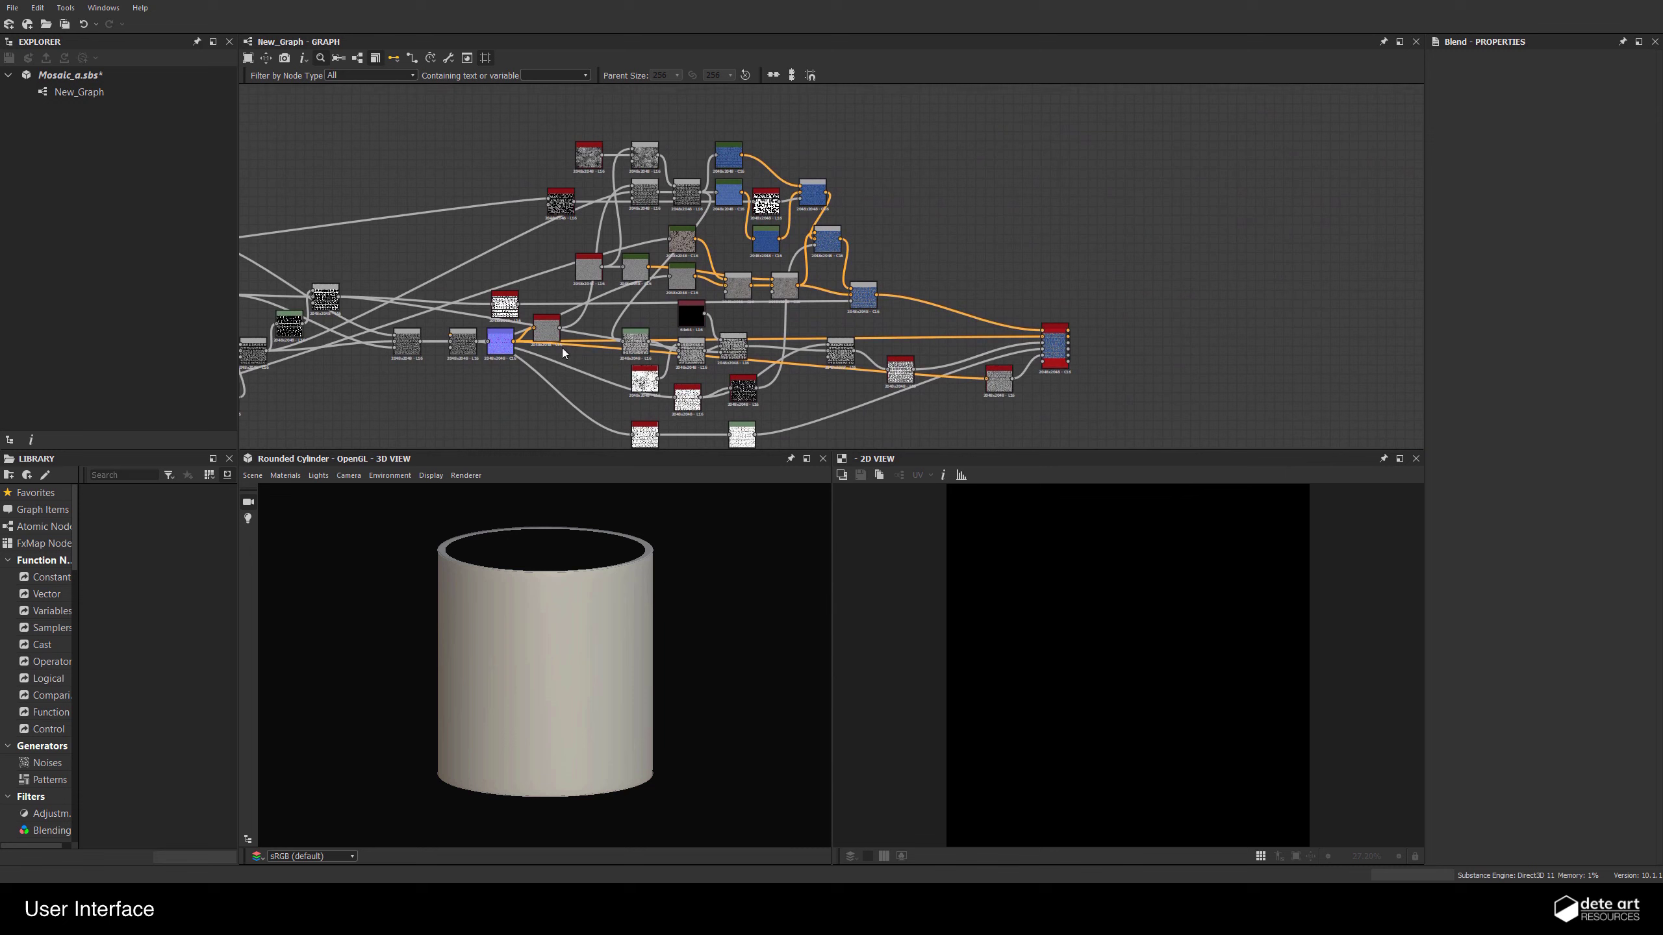
Preview the Base Material node's base color output in the 2D view
double_click(1040, 340)
middle_drag(1041, 399, 1030, 348)
scroll(1022, 305, up, 3)
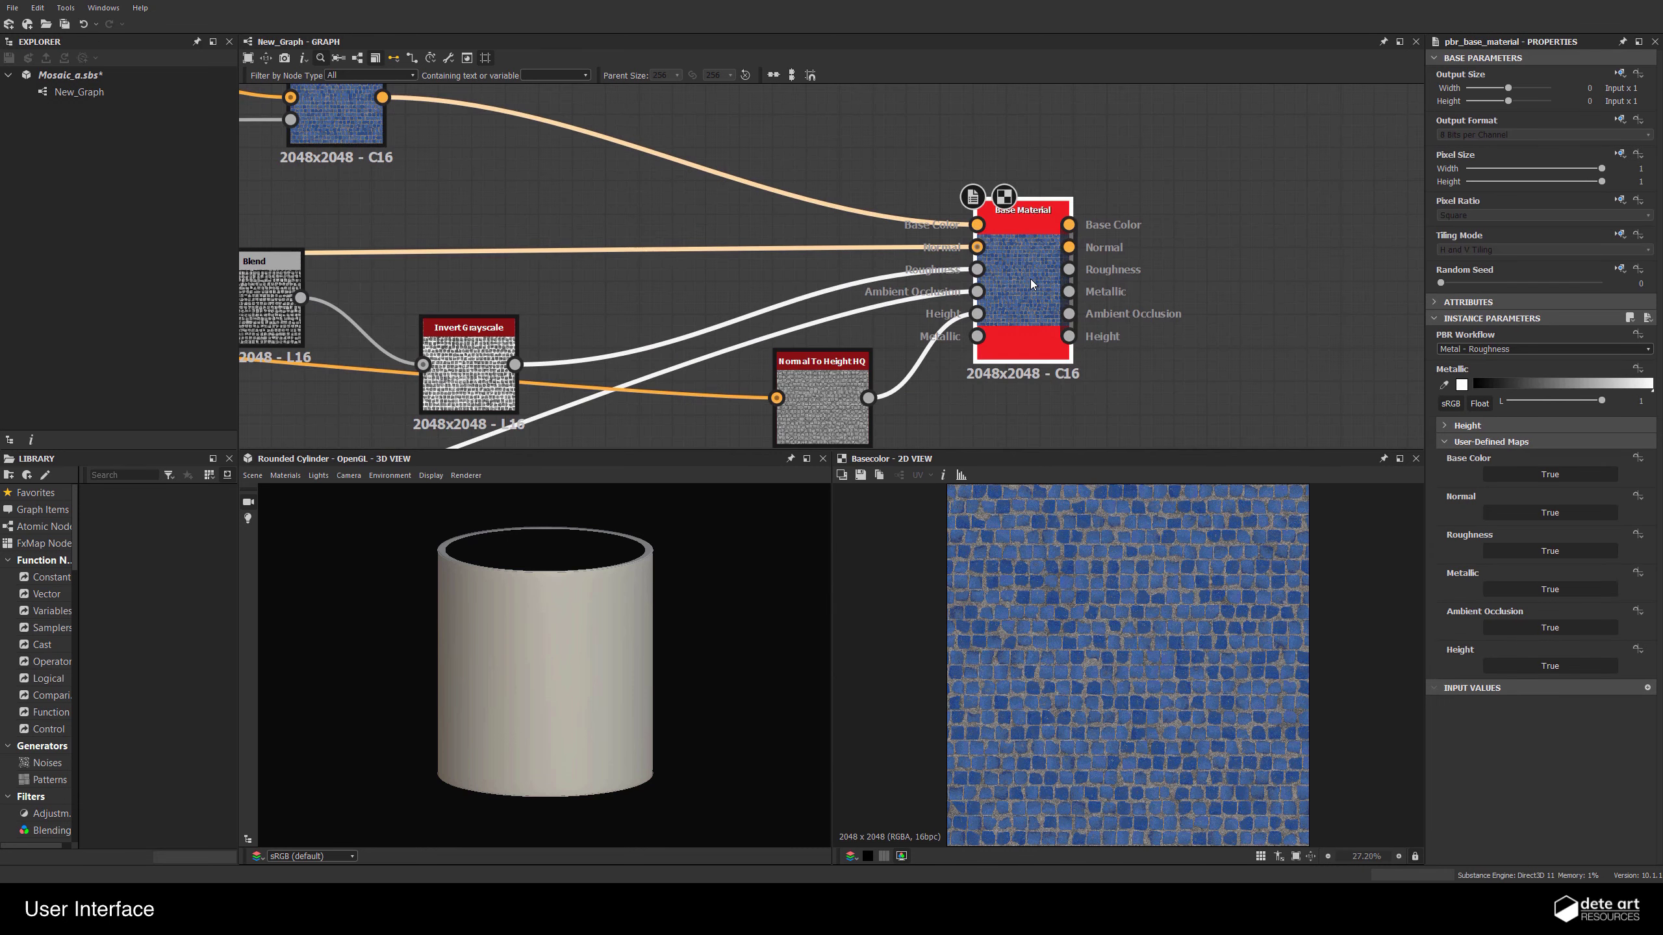
Display the Base Material node's outputs on the rounded cylinder in the 3D view
right_click(1033, 283)
click(1080, 159)
click(1018, 273)
right_click(1019, 274)
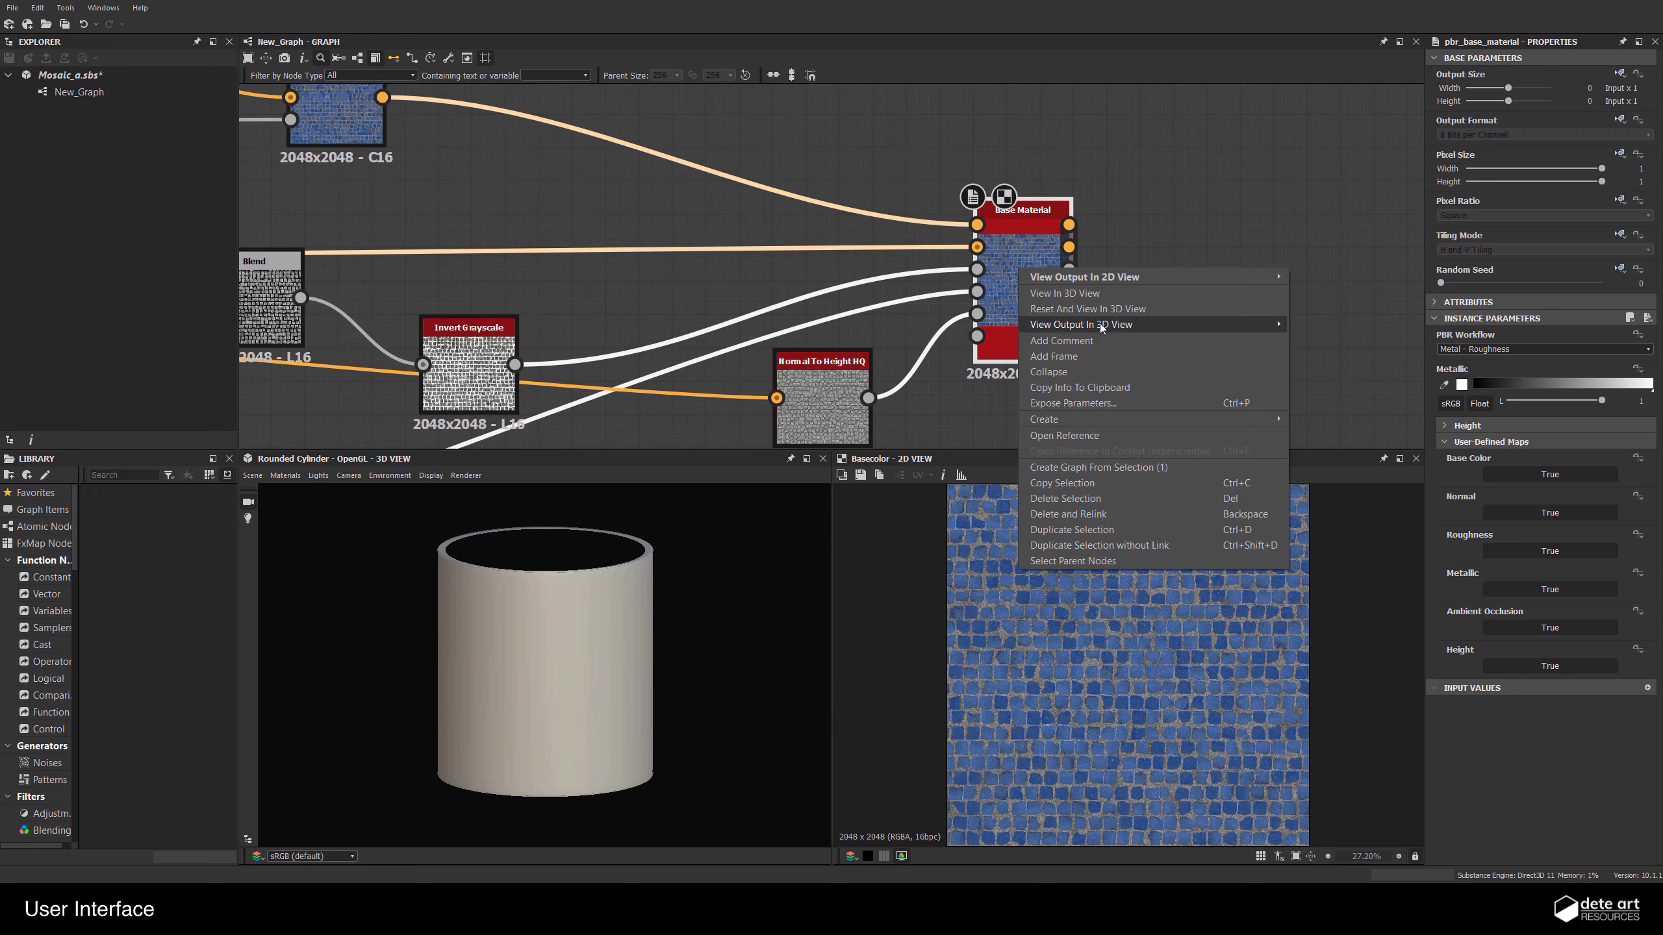
mouse_move(1101, 326)
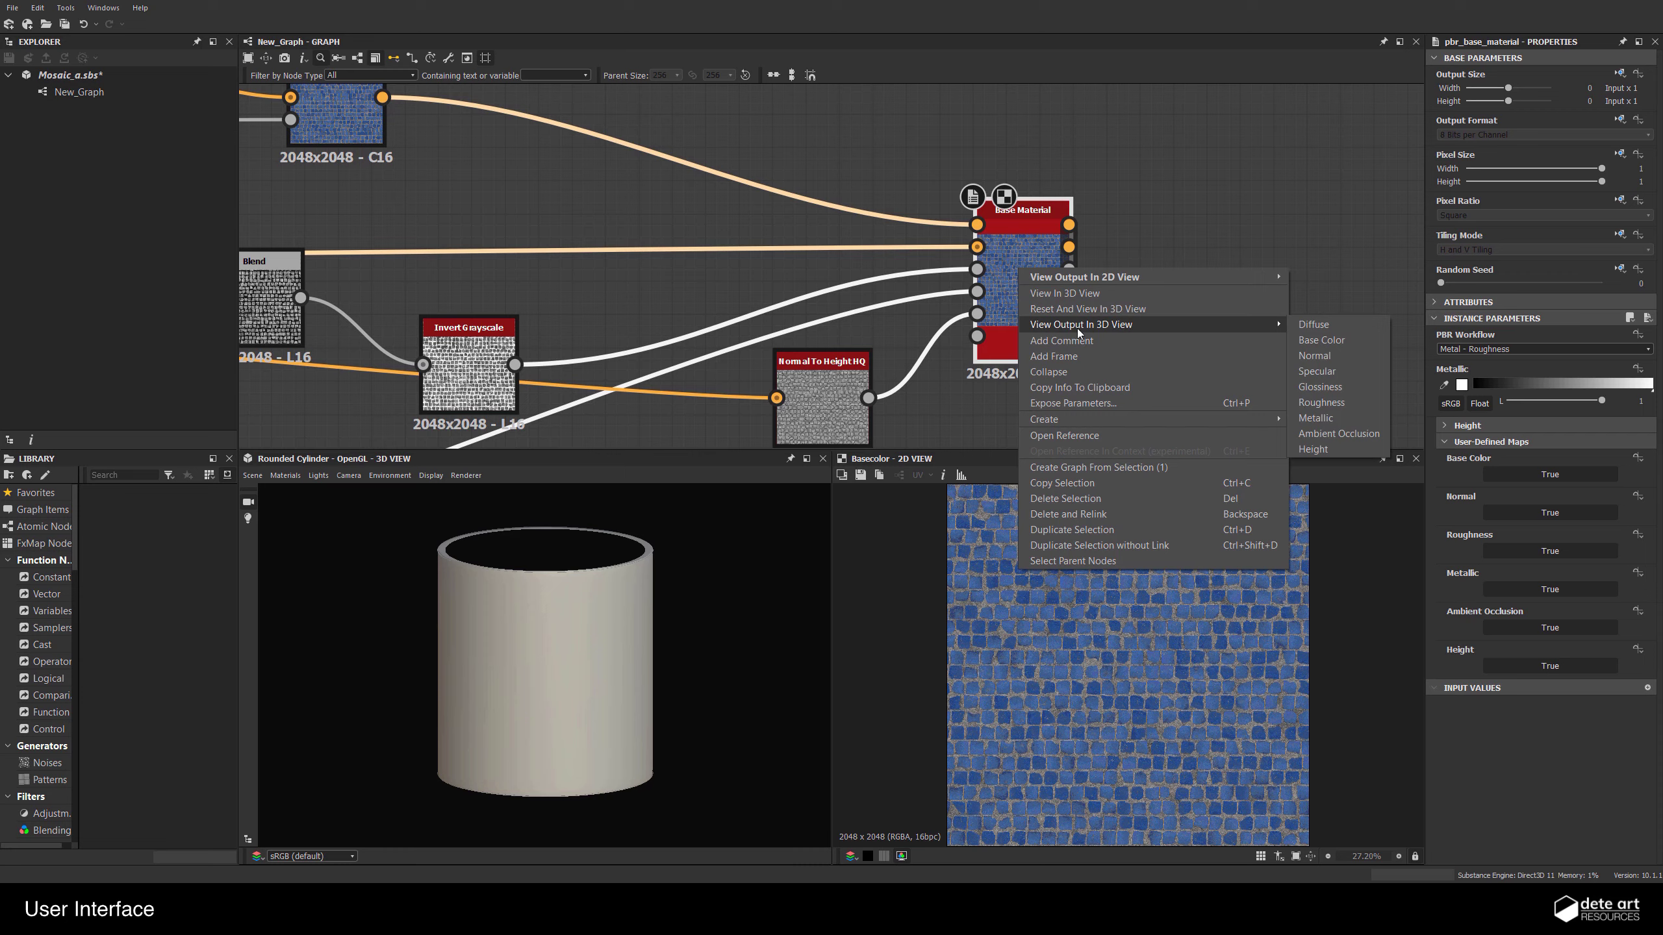
click(1061, 295)
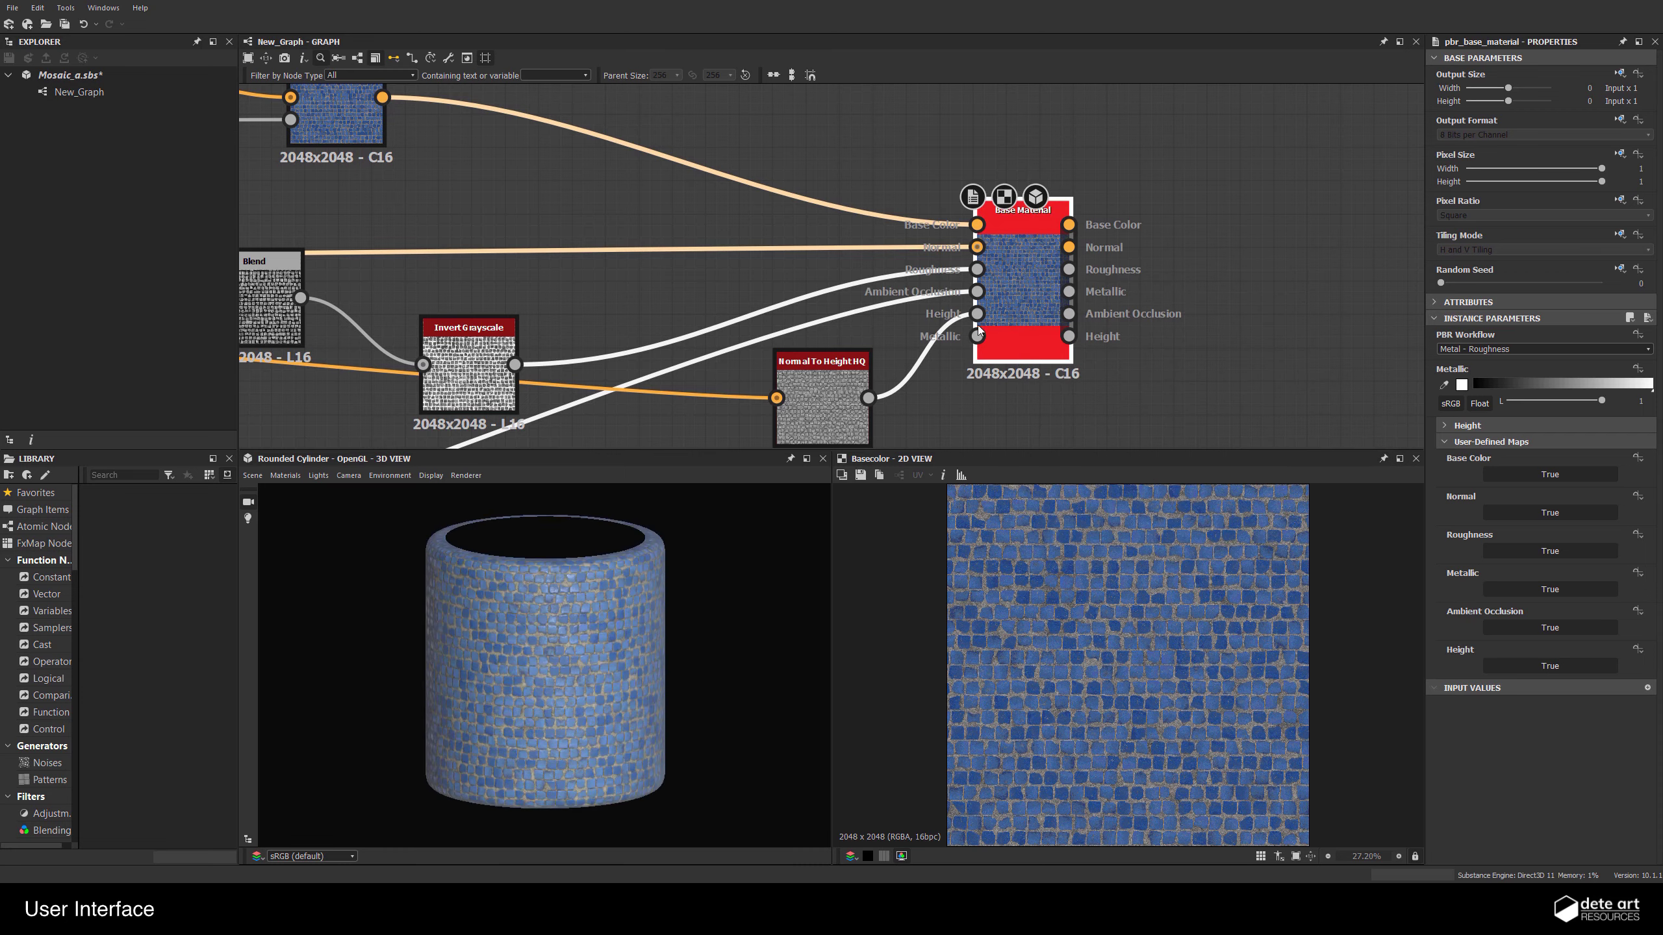
scroll(521, 653, up, 5)
Preview the blue Blend node that feeds the Base Material's base color and inspect its tiles up close in 2D
scroll(543, 651, down, 3)
scroll(851, 262, down, 3)
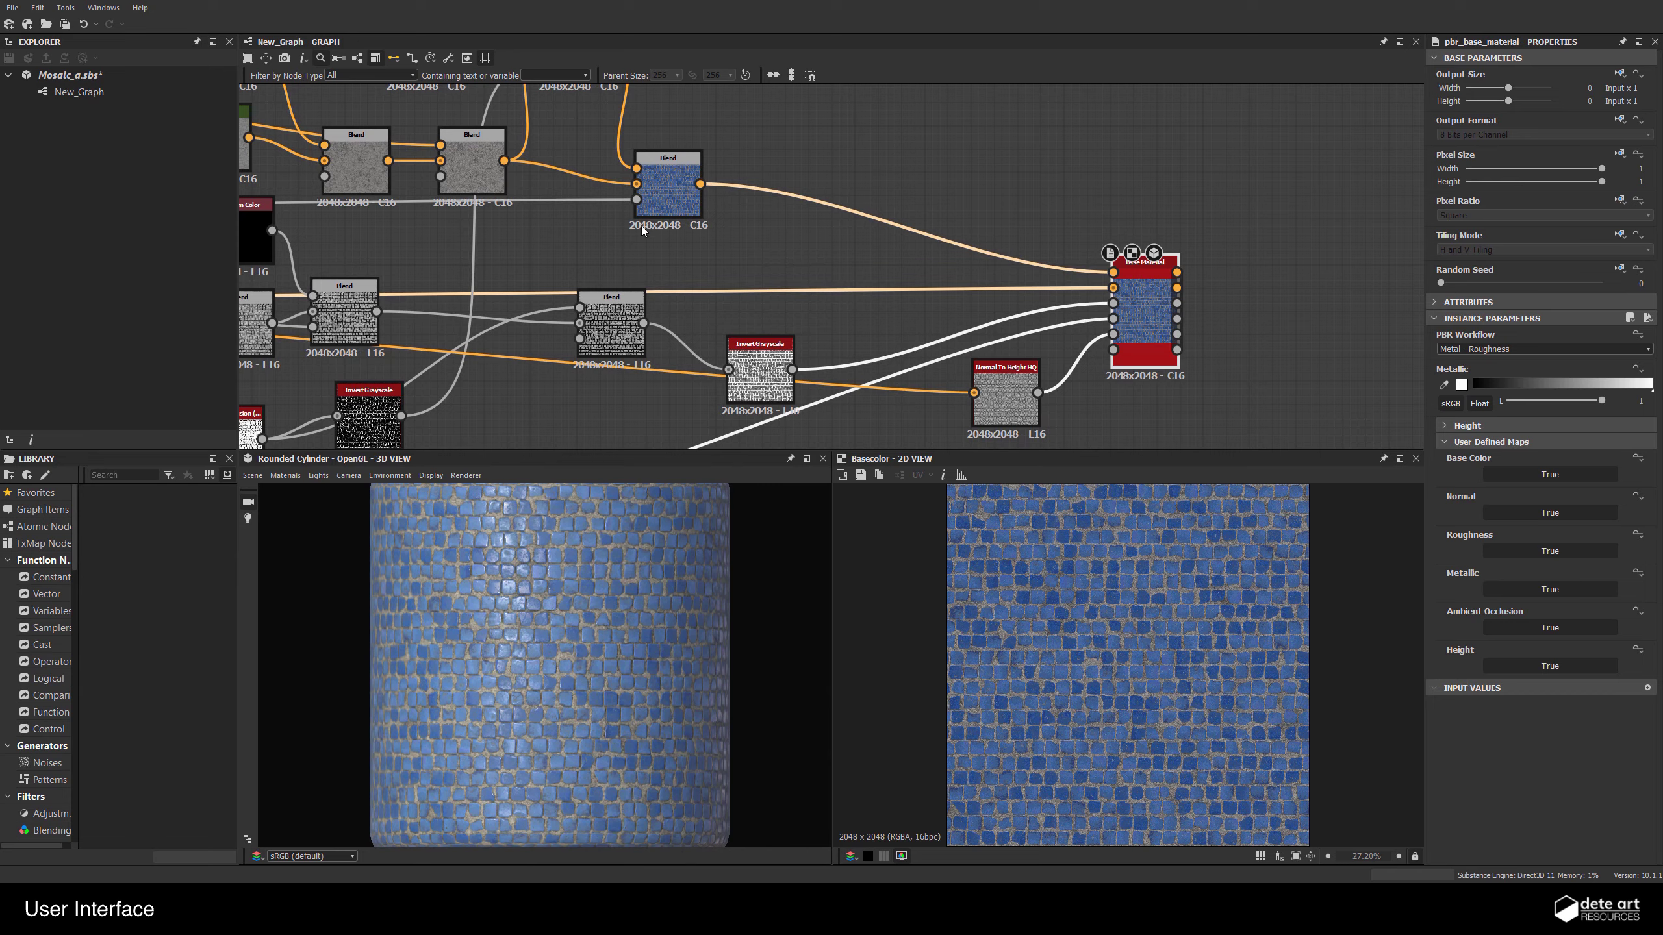
double_click(681, 185)
scroll(1037, 636, up, 6)
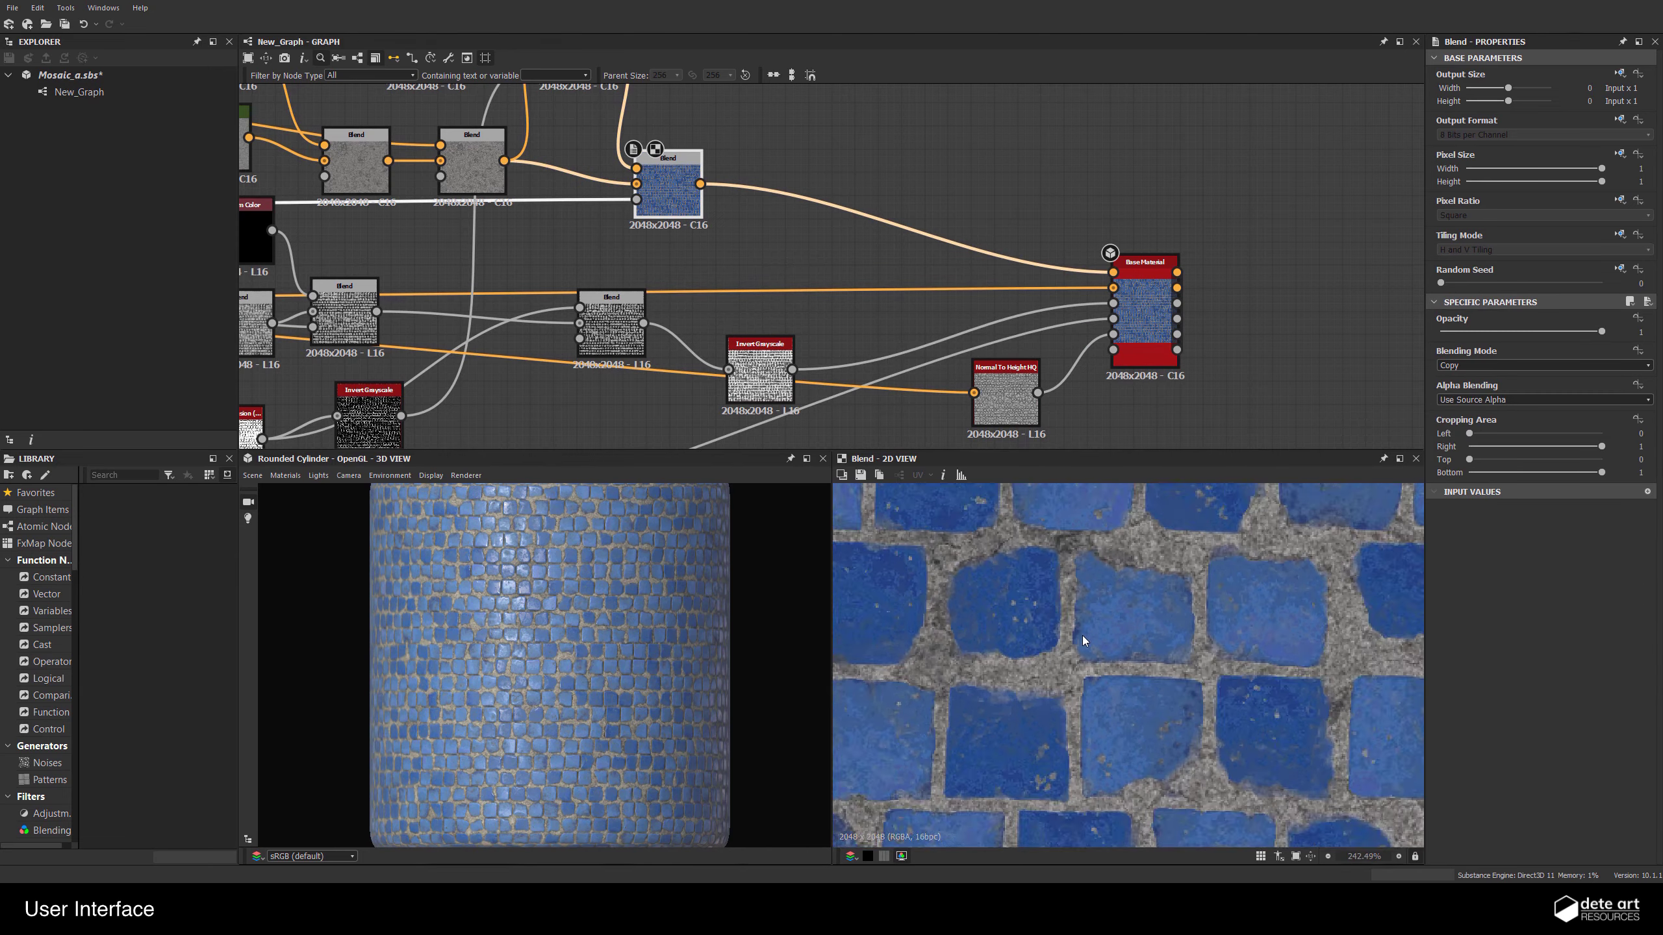
middle_drag(1037, 637, 1287, 721)
middle_drag(1069, 667, 1080, 650)
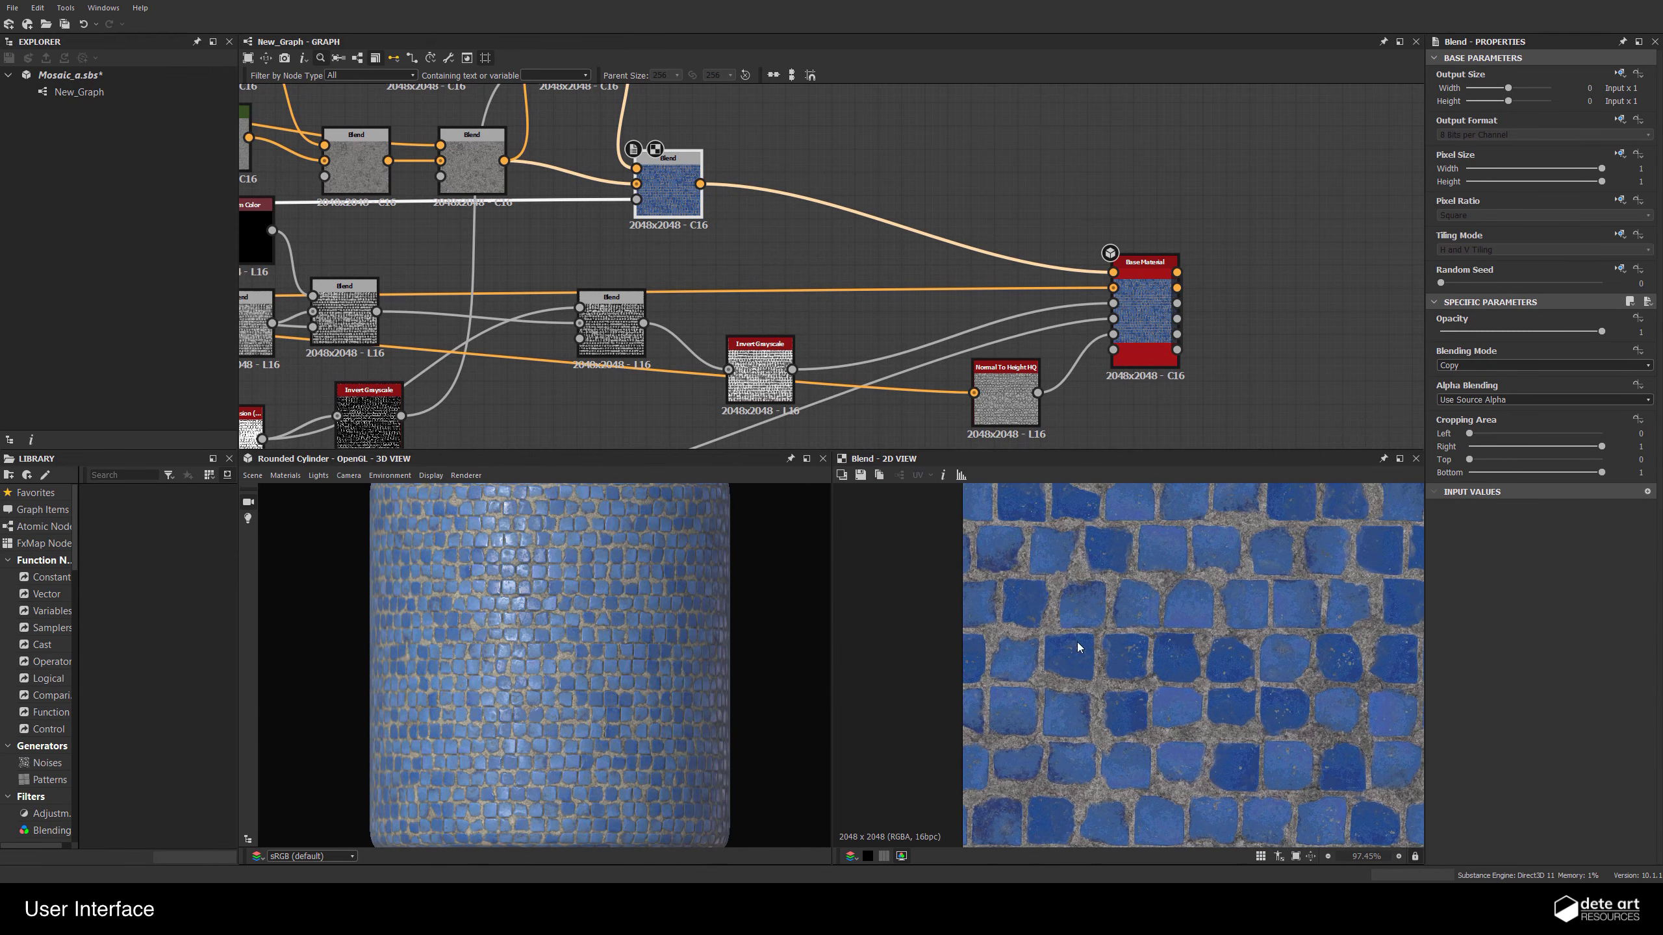
Preview the Normal To Height HQ node's height map in the 2D view
double_click(1004, 364)
middle_drag(1407, 760, 1163, 523)
middle_drag(1114, 646, 1361, 597)
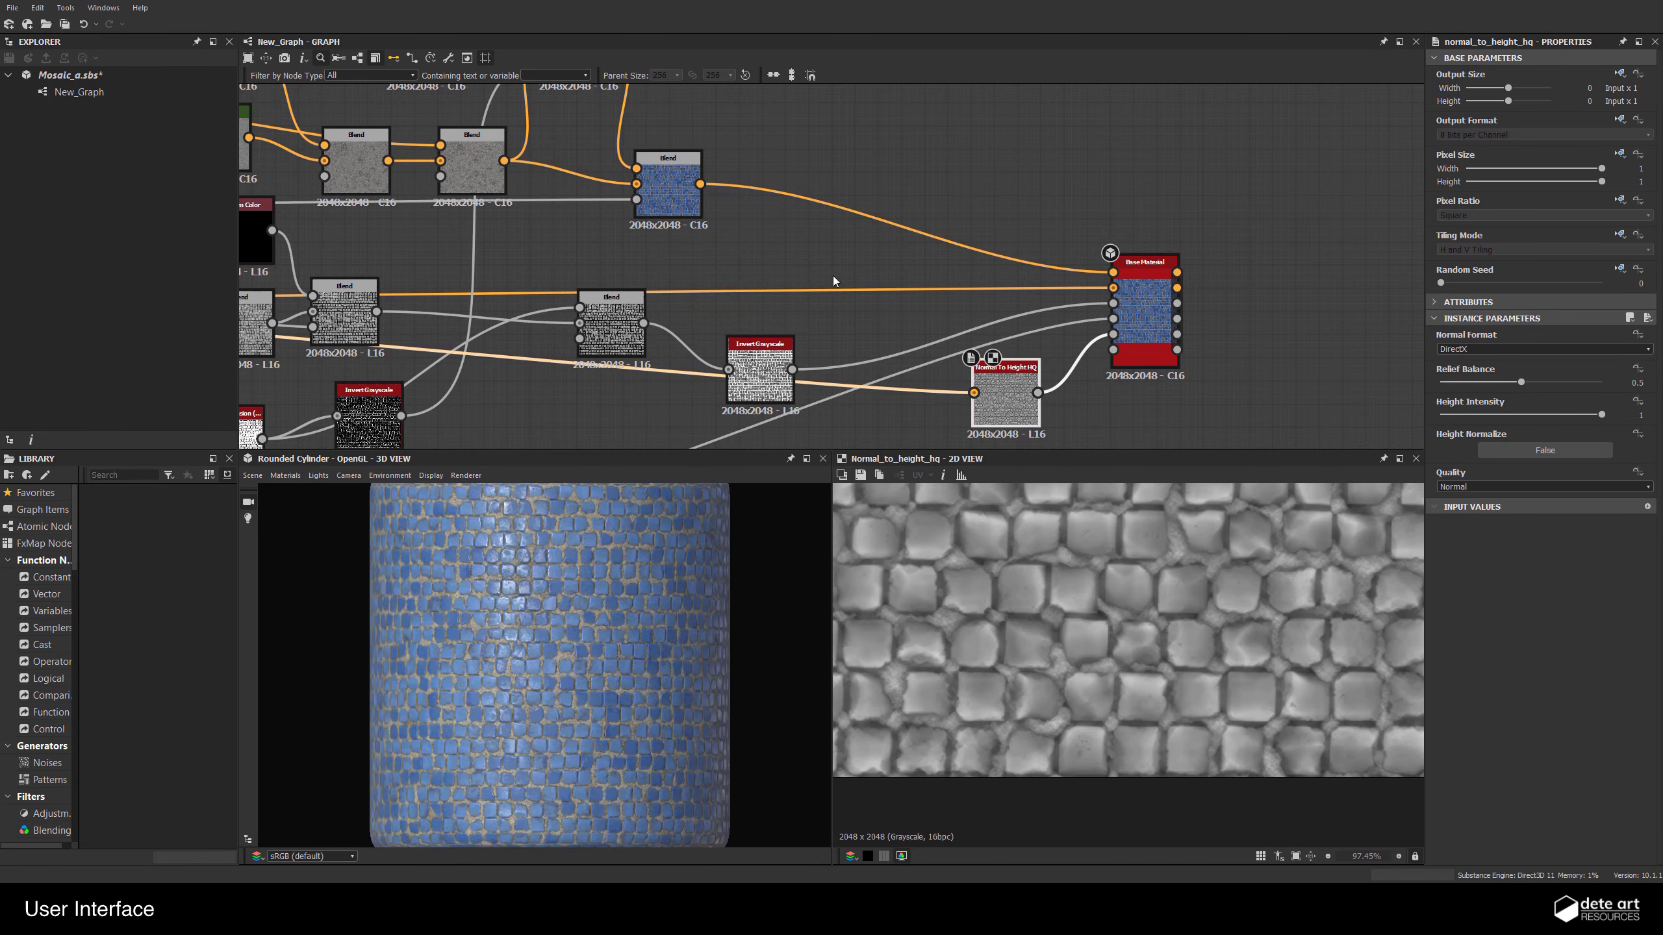
Preview the grey Add Sub Blend node of the grout color chain in the 2D view
scroll(835, 282, down, 3)
middle_drag(656, 323, 933, 162)
click(791, 302)
middle_drag(791, 131, 927, 437)
double_click(916, 343)
scroll(1113, 653, down, 9)
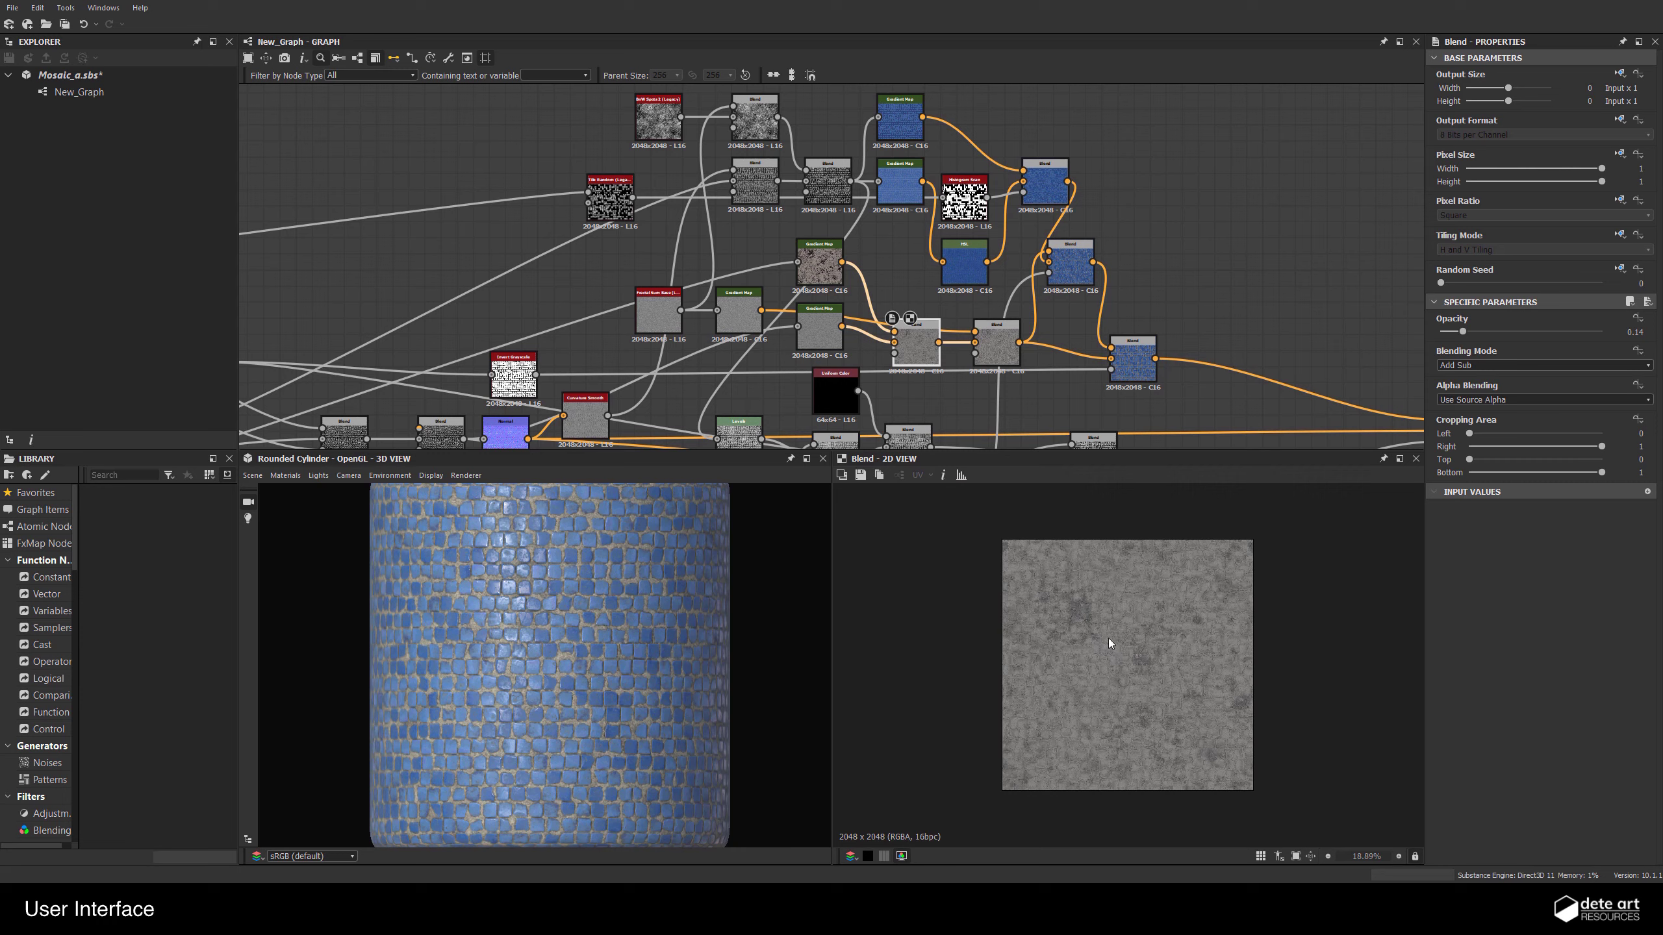
Turn on tiled display in the 2D view to check how the grey texture repeats
scroll(1111, 645, down, 4)
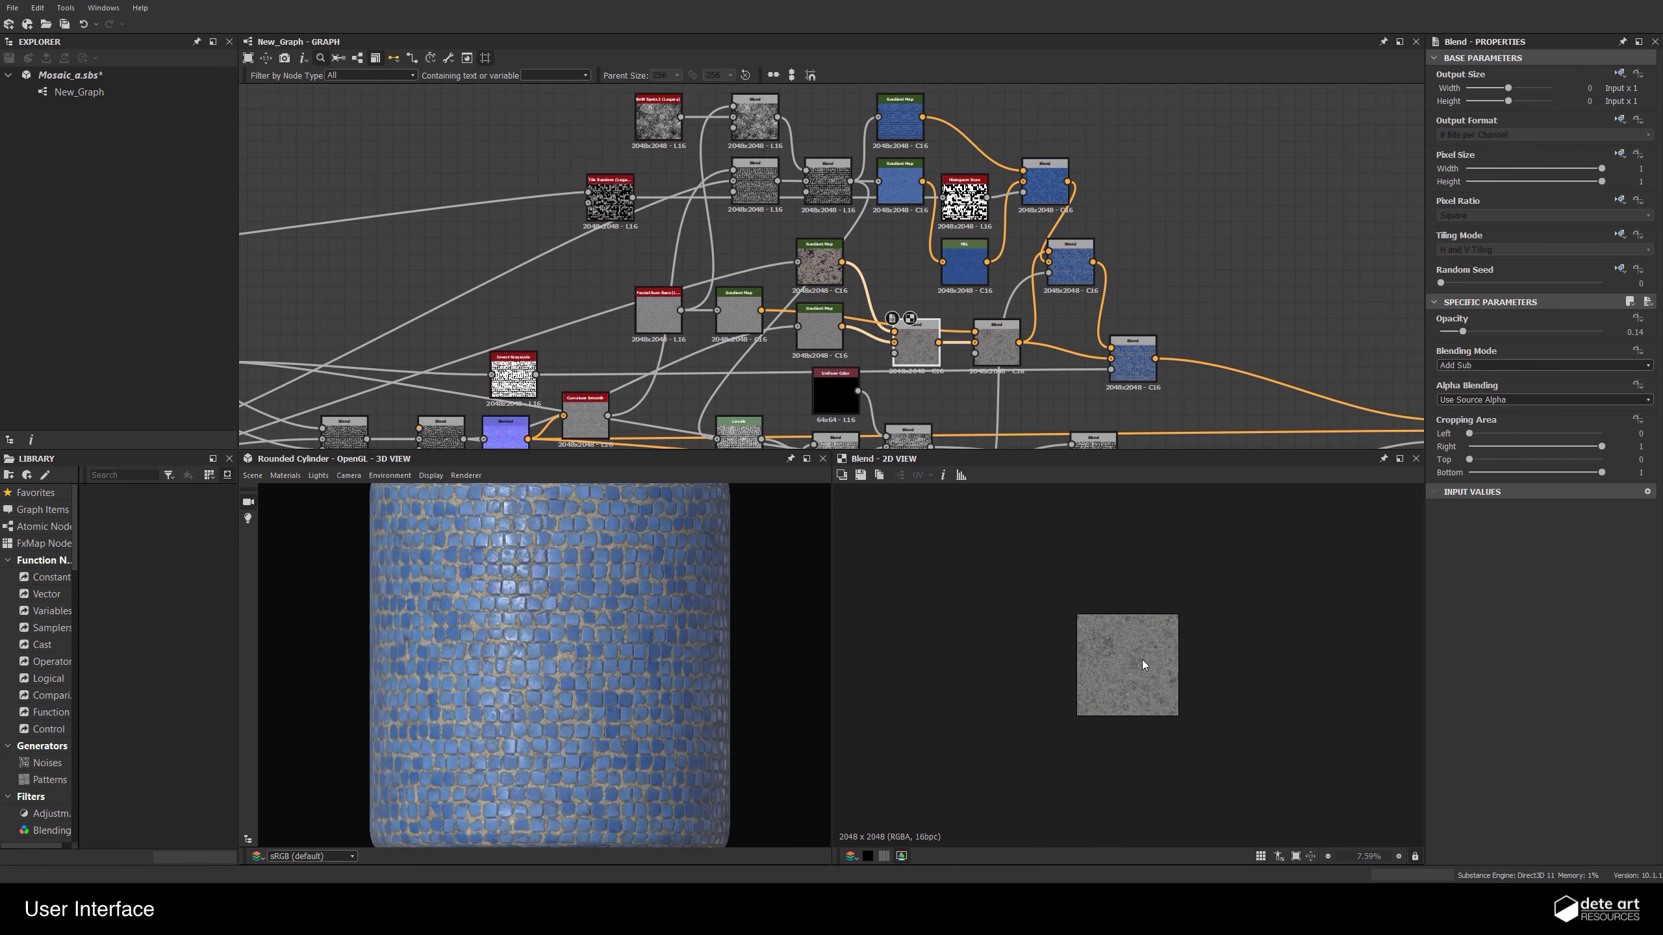
key(space)
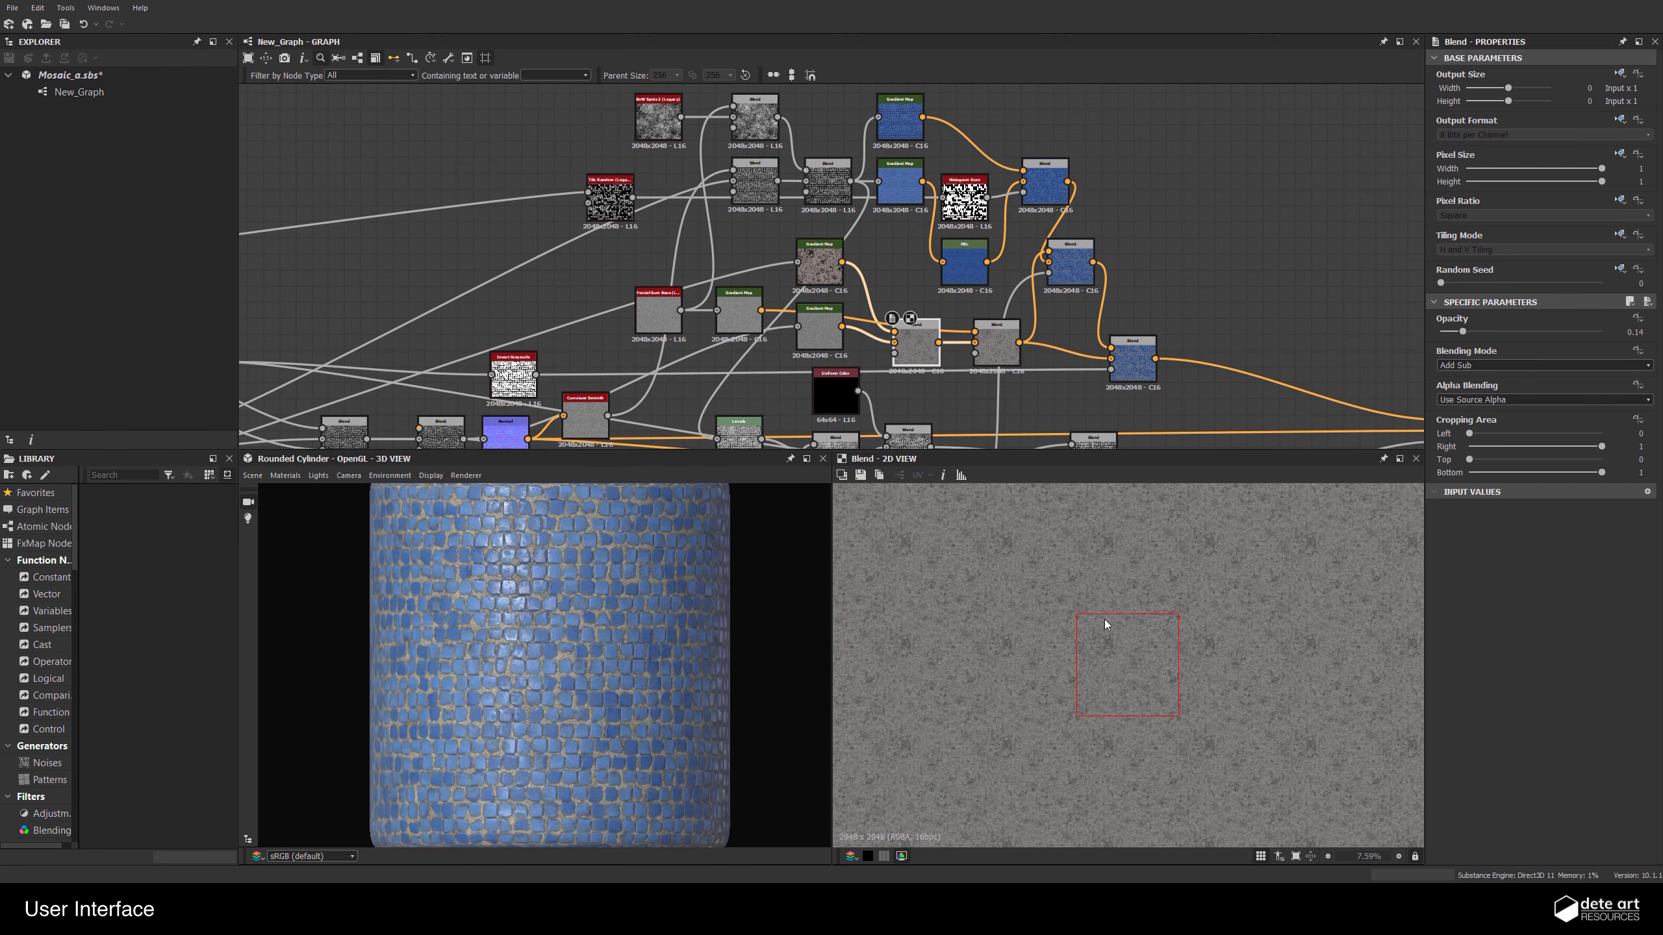
scroll(1139, 705, up, 4)
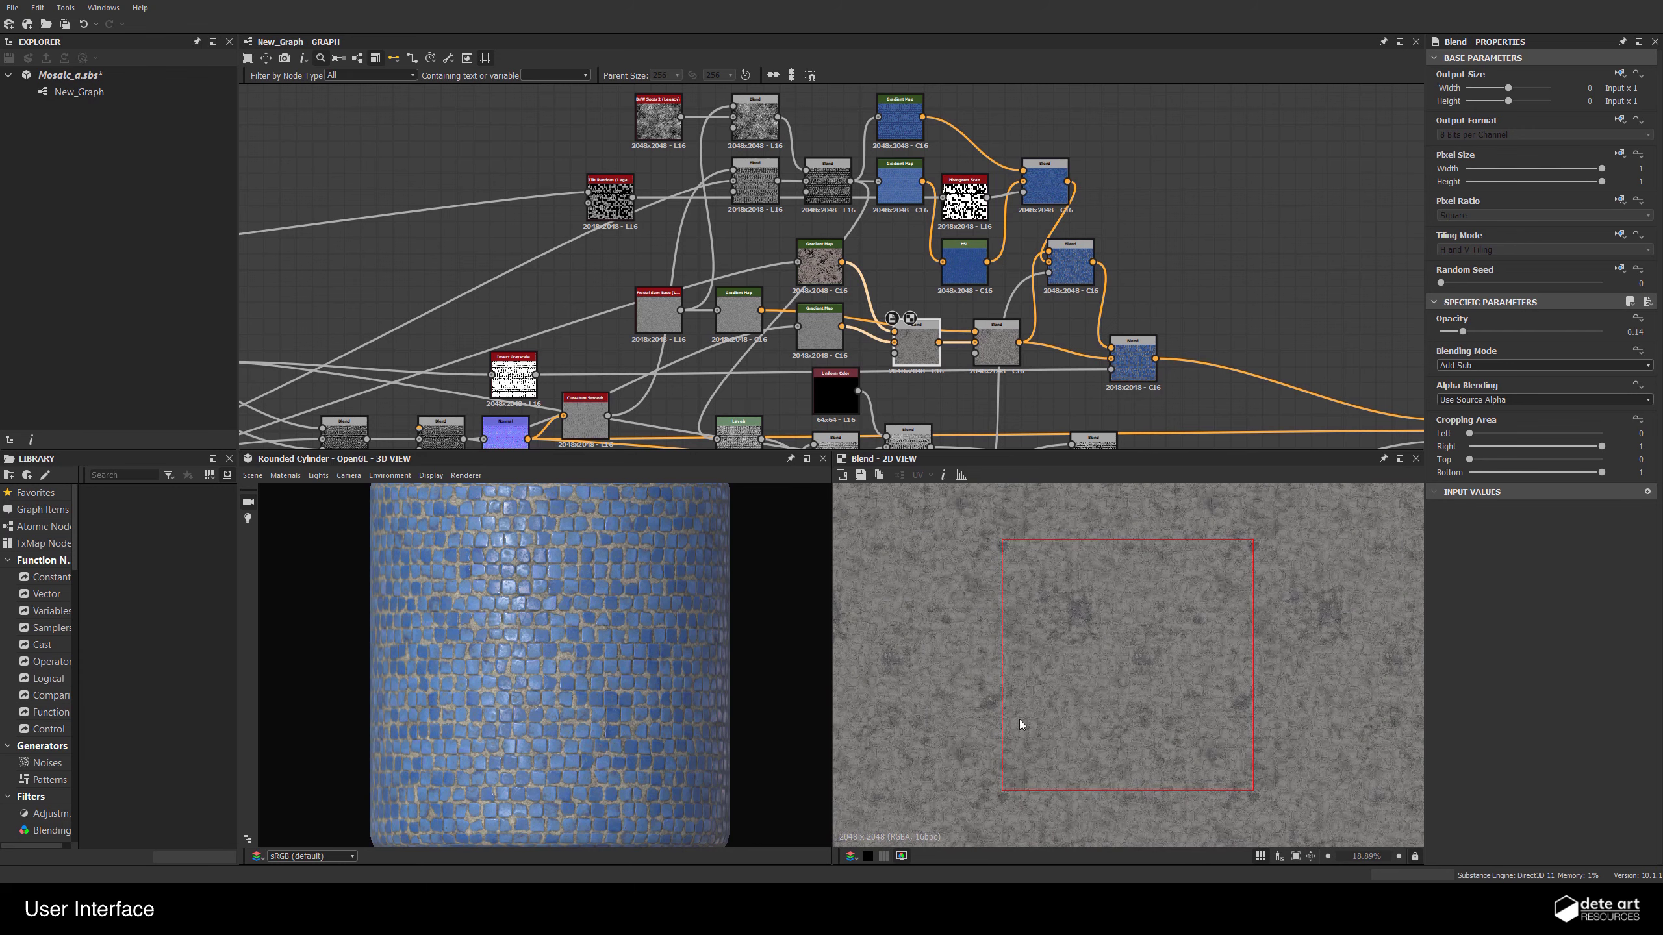
Preview the Normal node in the 2D view and turn off the tiled display
middle_drag(577, 409, 769, 265)
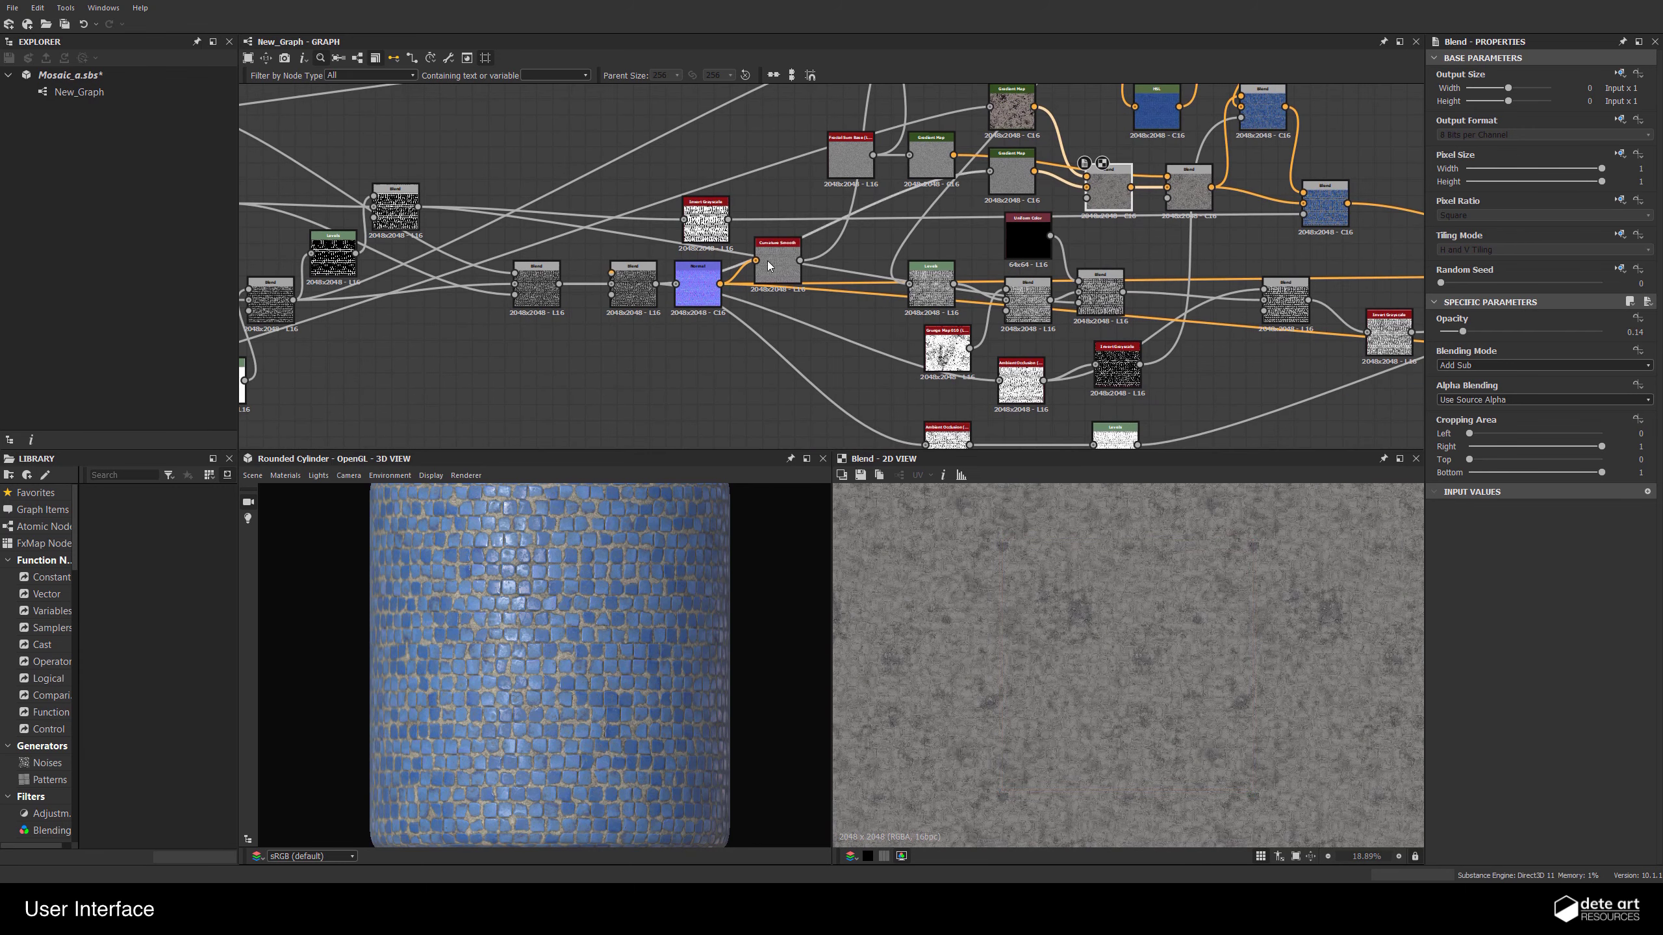
click(699, 289)
scroll(1127, 665, down, 2)
key(space)
Switch the 3D view's mesh to Plane (hi-res) and orbit around the mosaic surface
drag(543, 664, 532, 545)
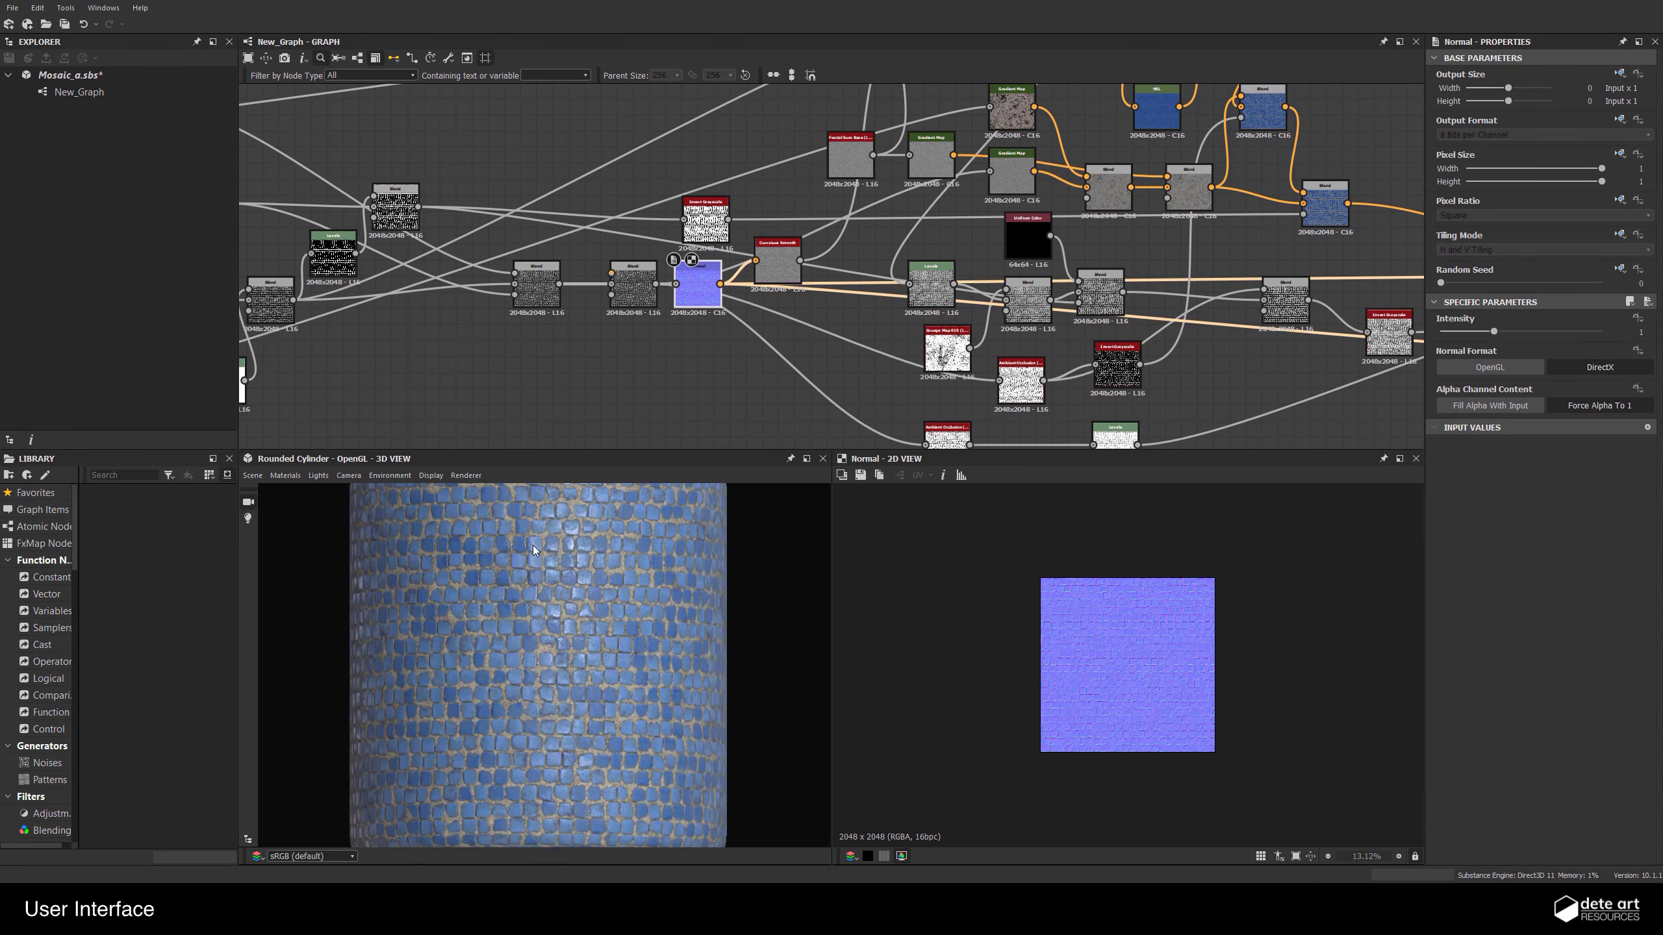
click(348, 476)
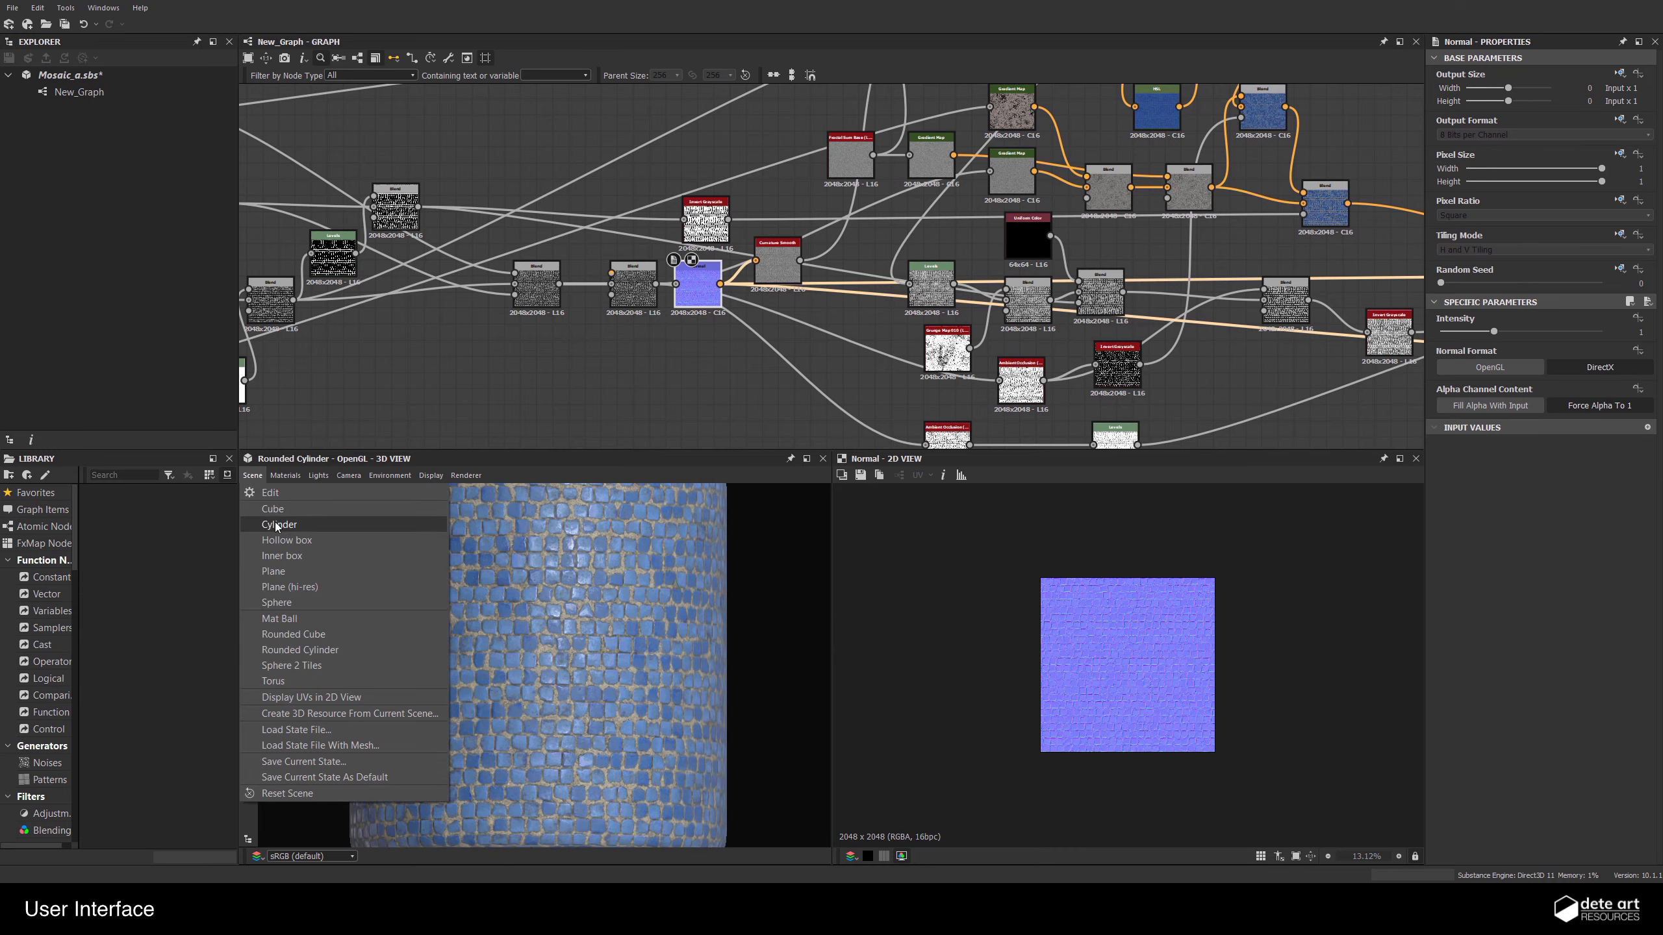
click(299, 586)
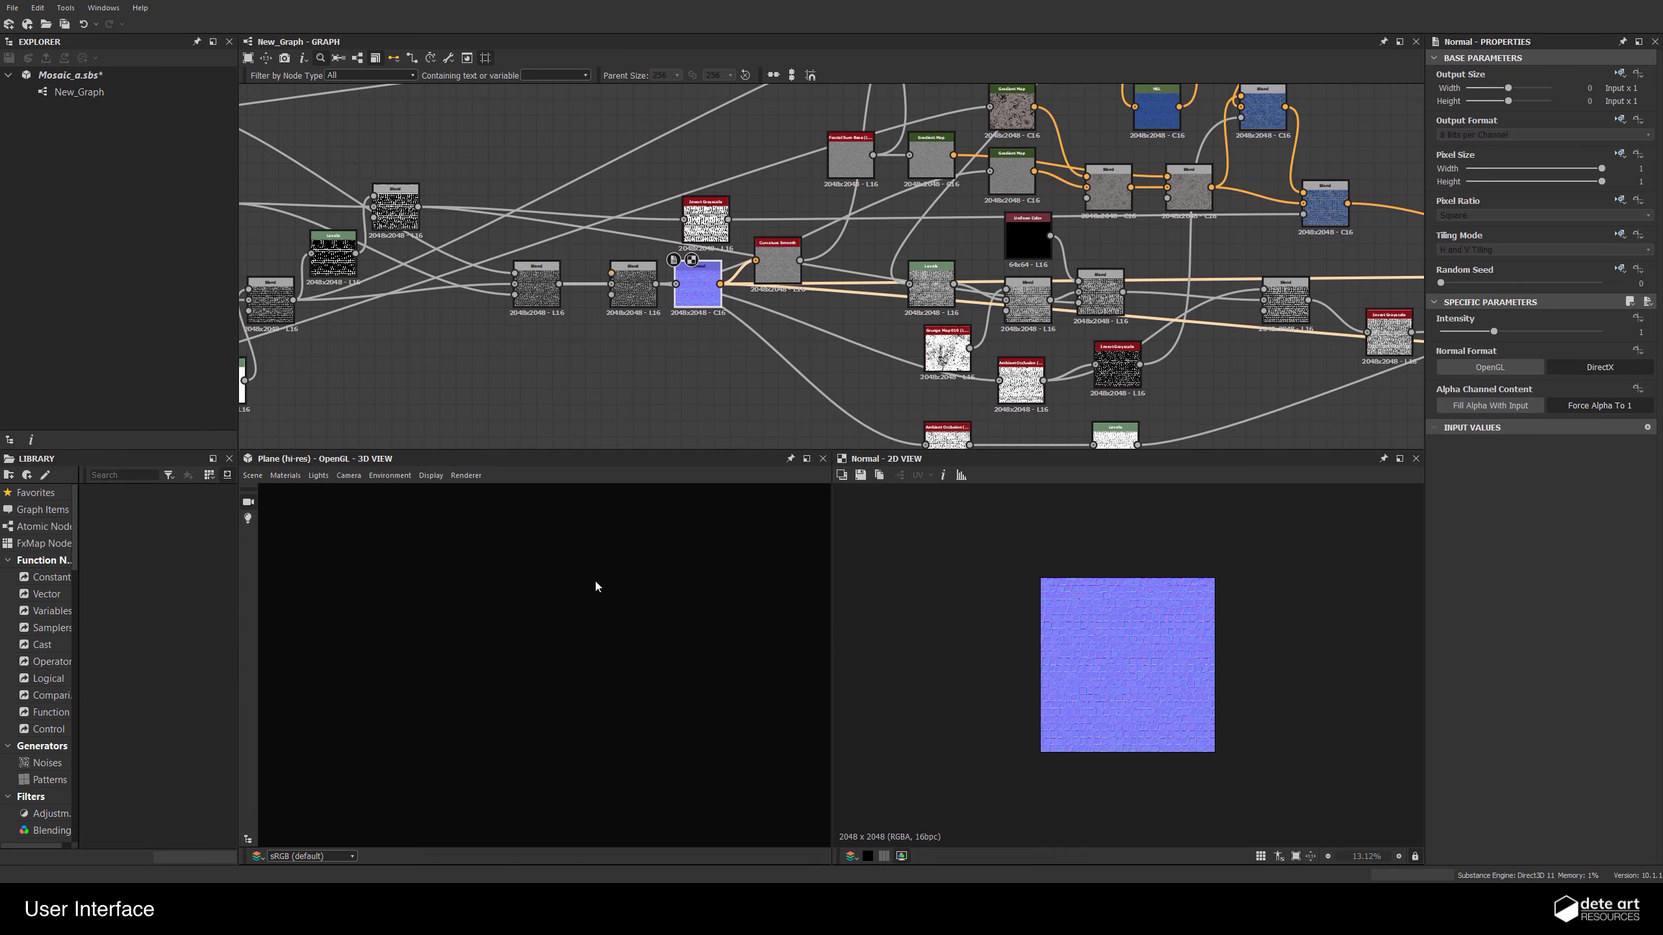
drag(535, 711, 440, 641)
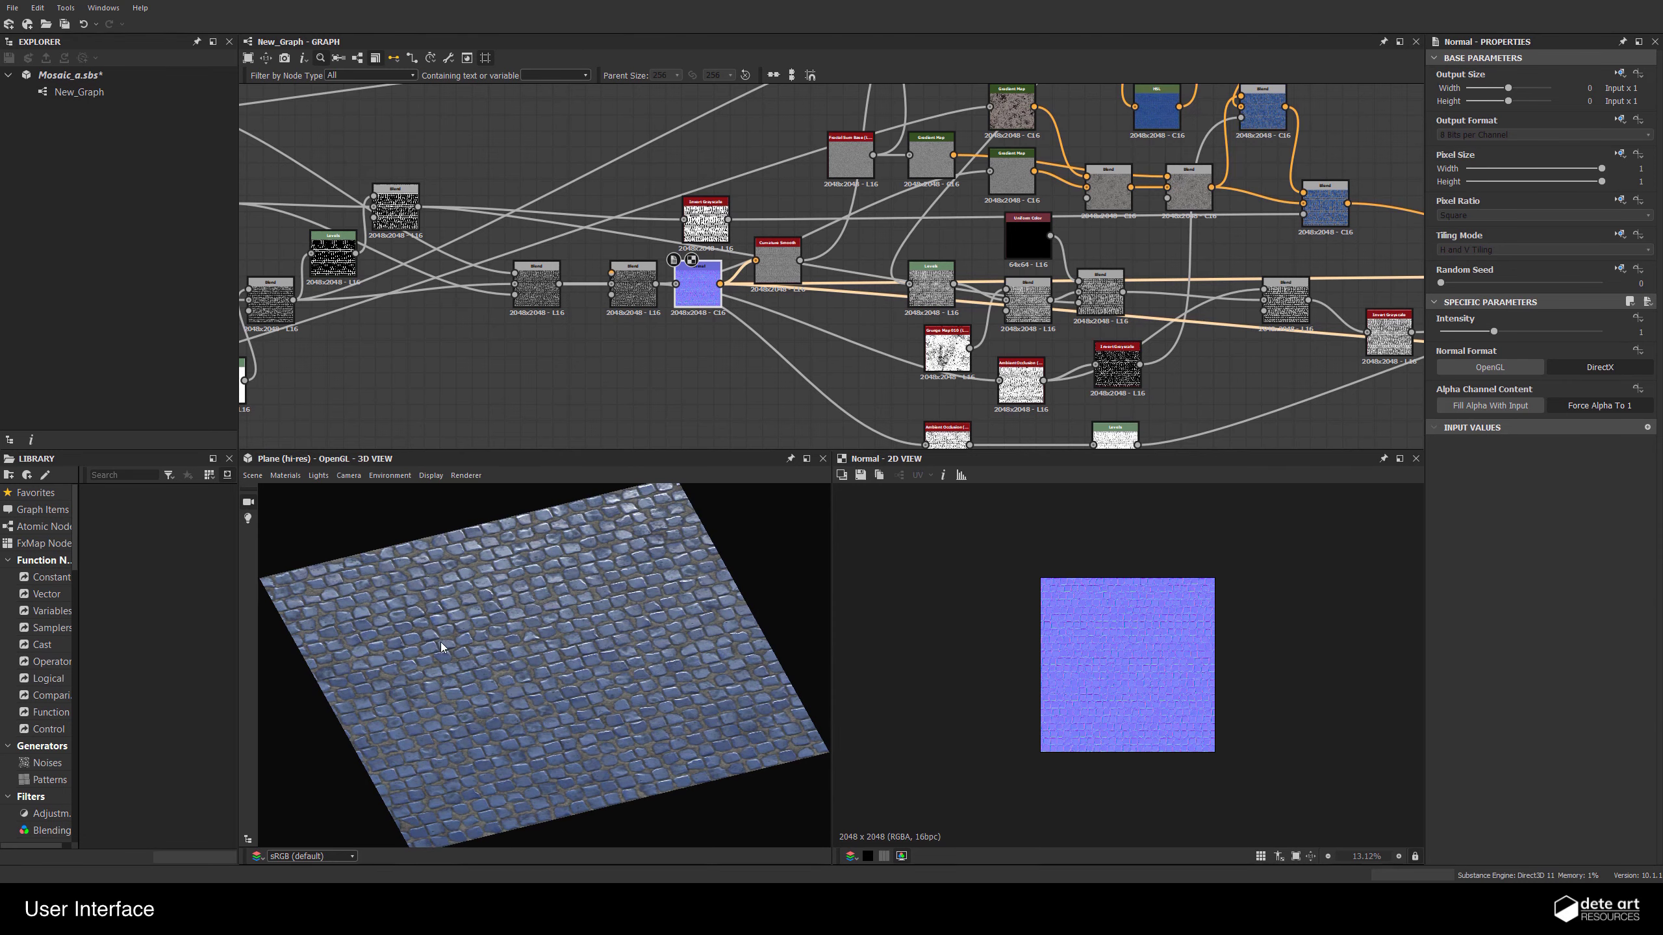
Switch the 3D view's mesh to Rounded Cube and inspect the mosaic material up close from several angles
click(253, 475)
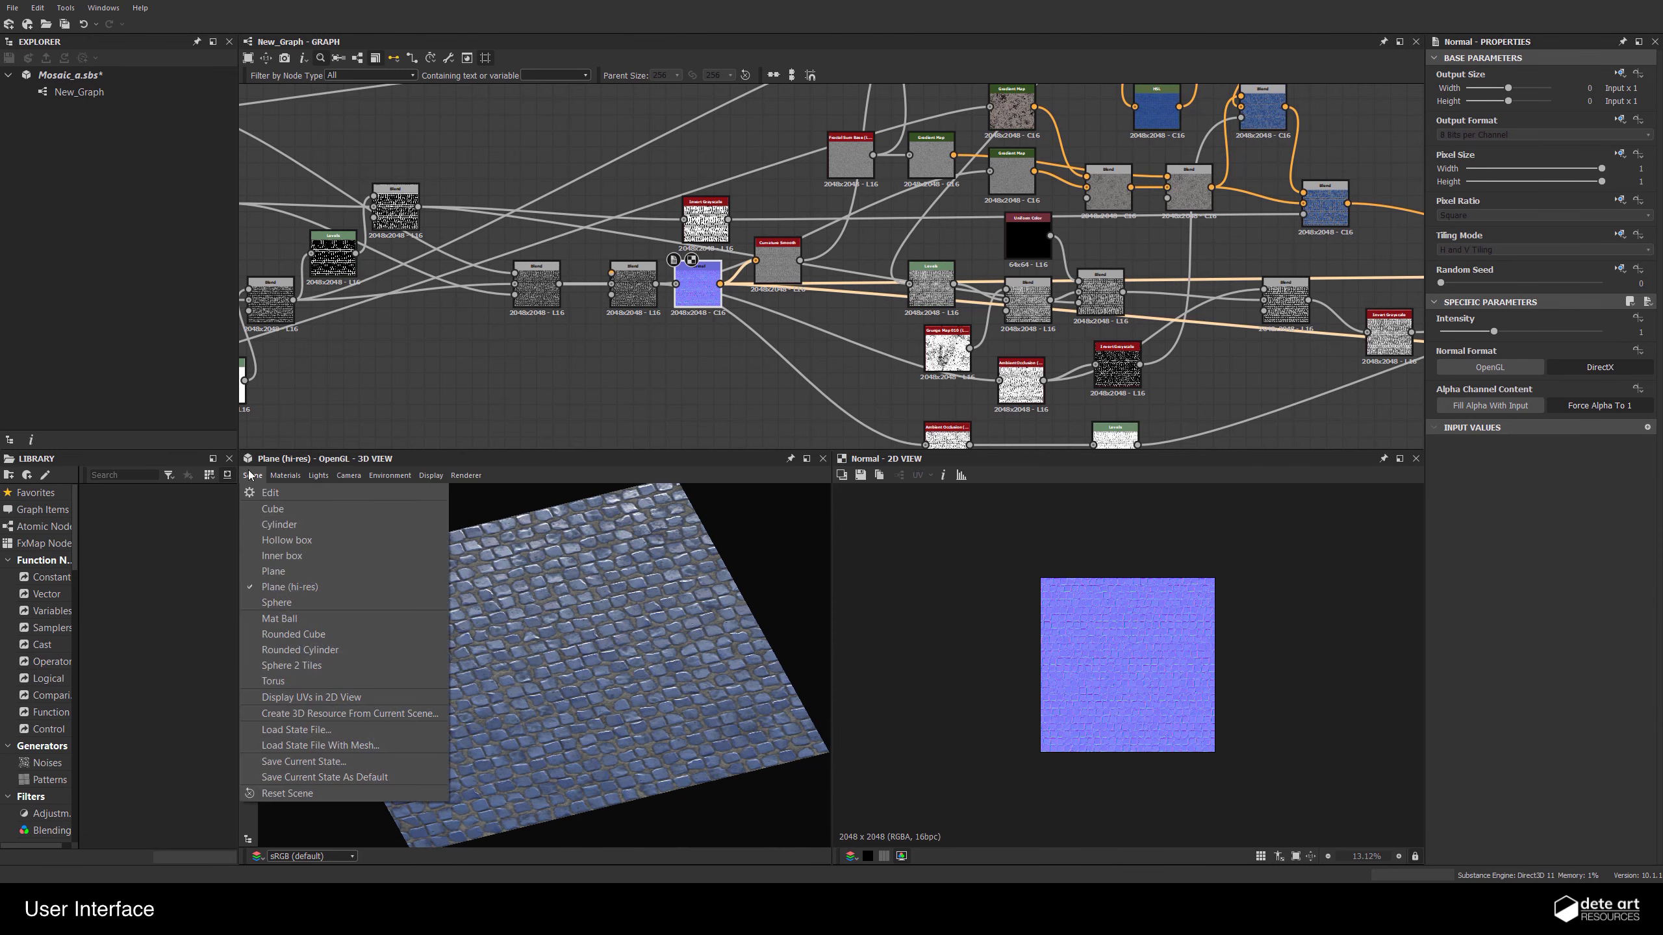
click(317, 632)
drag(450, 661, 617, 800)
scroll(612, 597, up, 5)
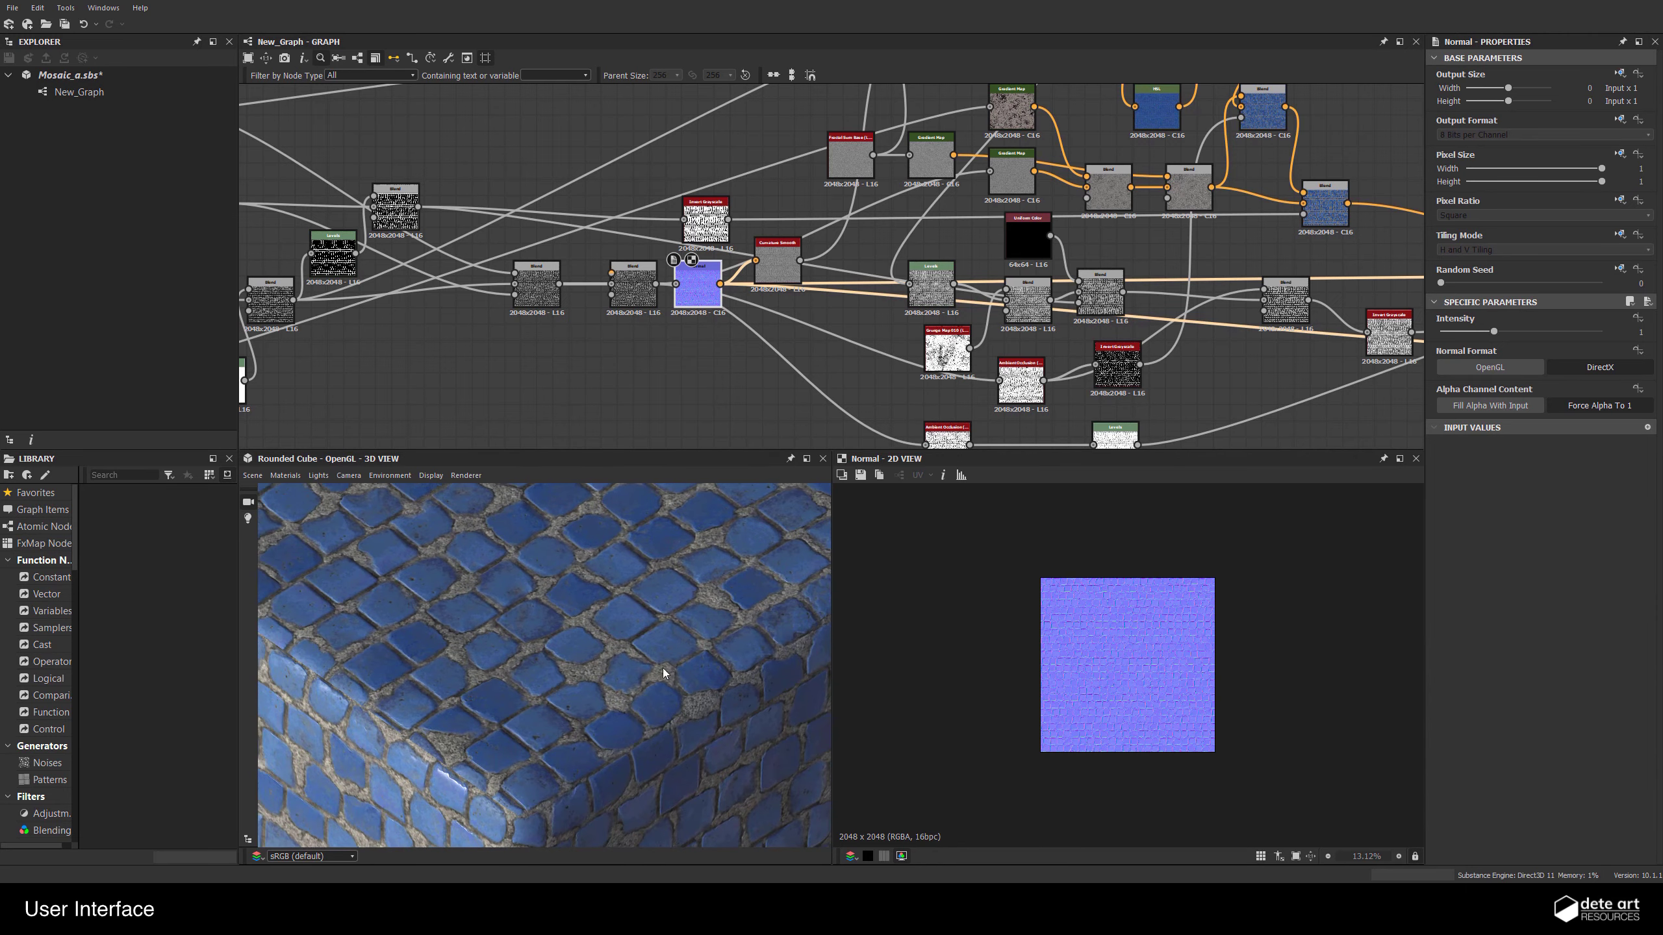
drag(662, 672, 608, 661)
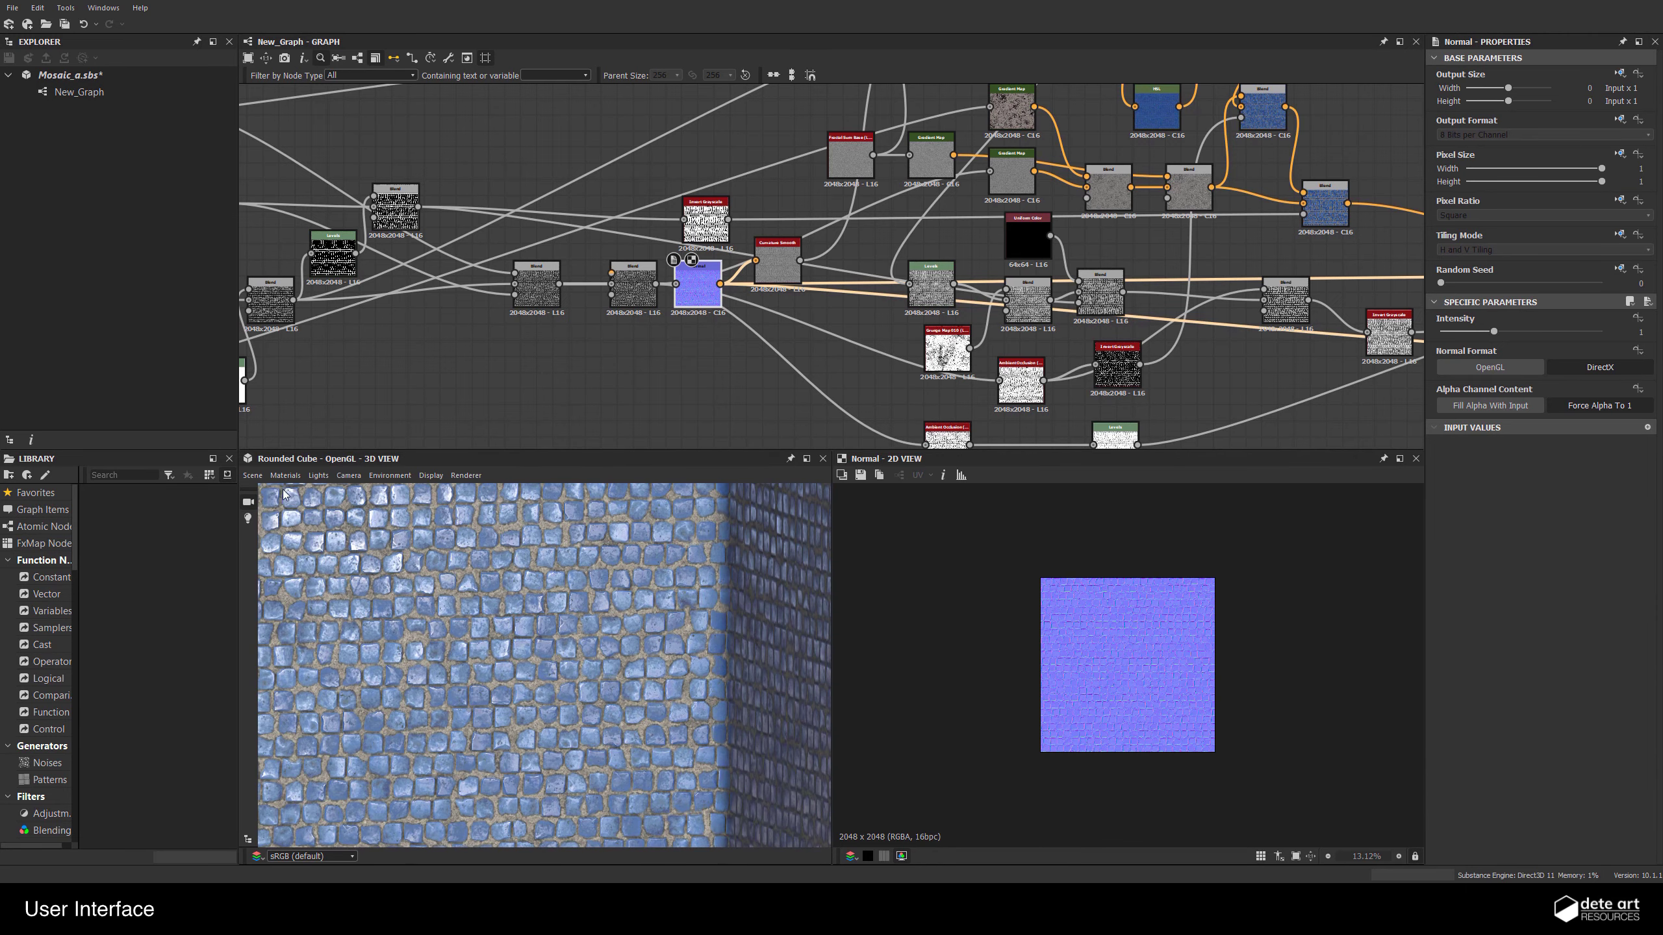
Switch the 3D view's mesh to Mat Ball and inspect the mosaic material on it
click(252, 475)
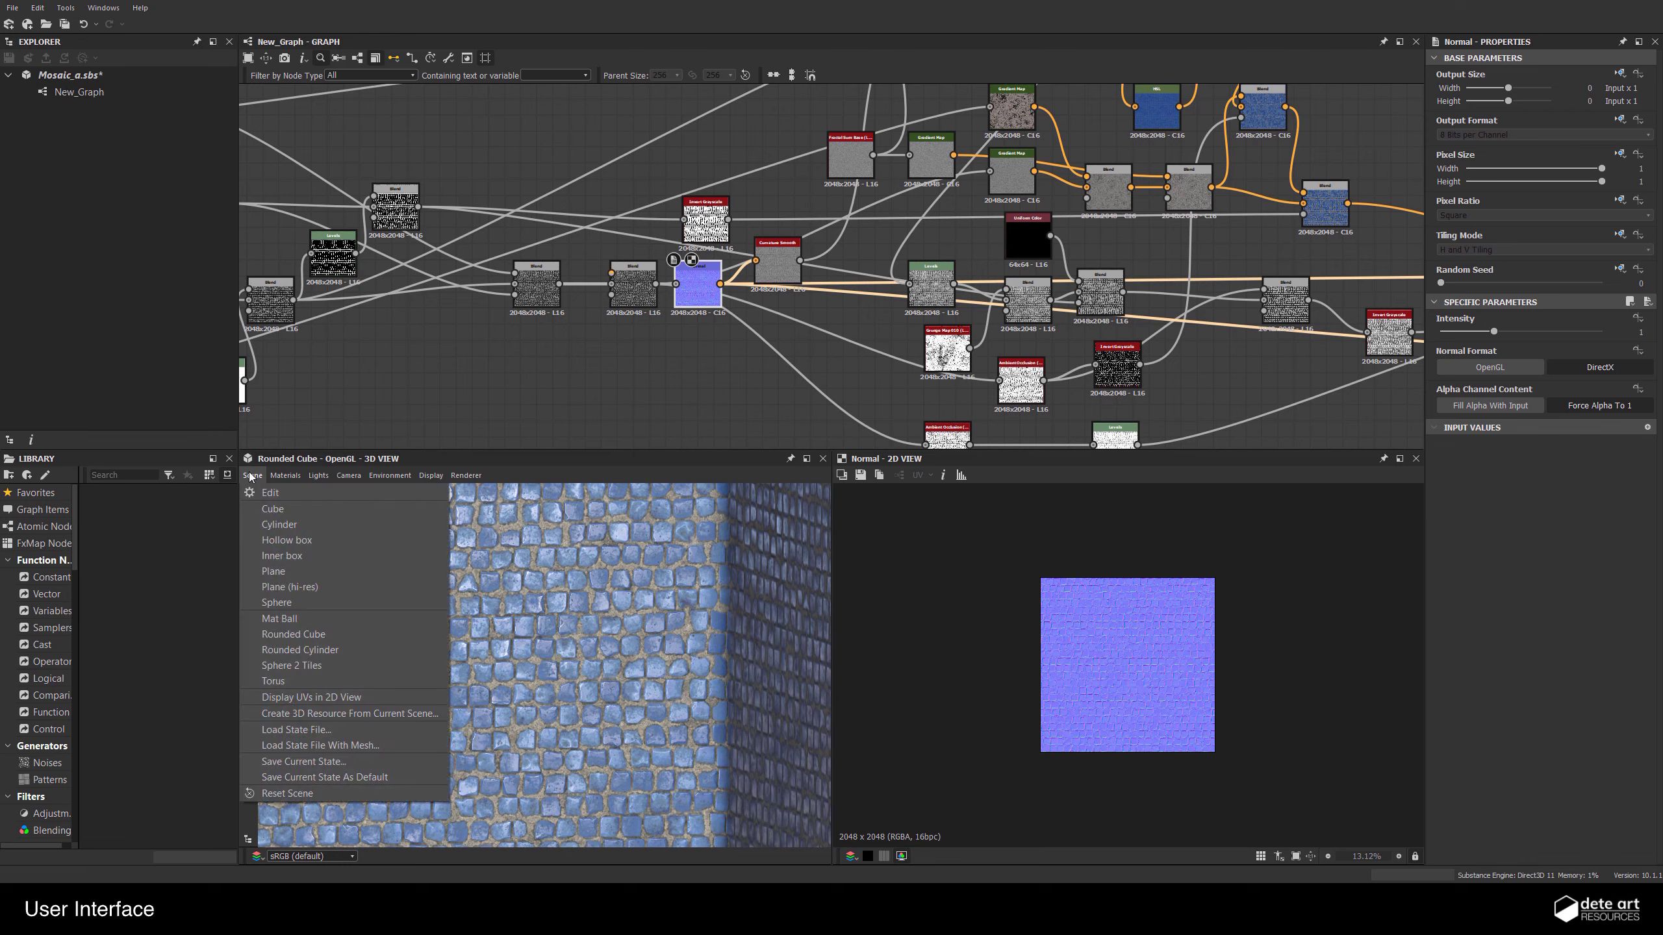
click(280, 618)
mouse_move(432, 655)
mouse_down()
mouse_move(471, 658)
mouse_move(454, 660)
mouse_up()
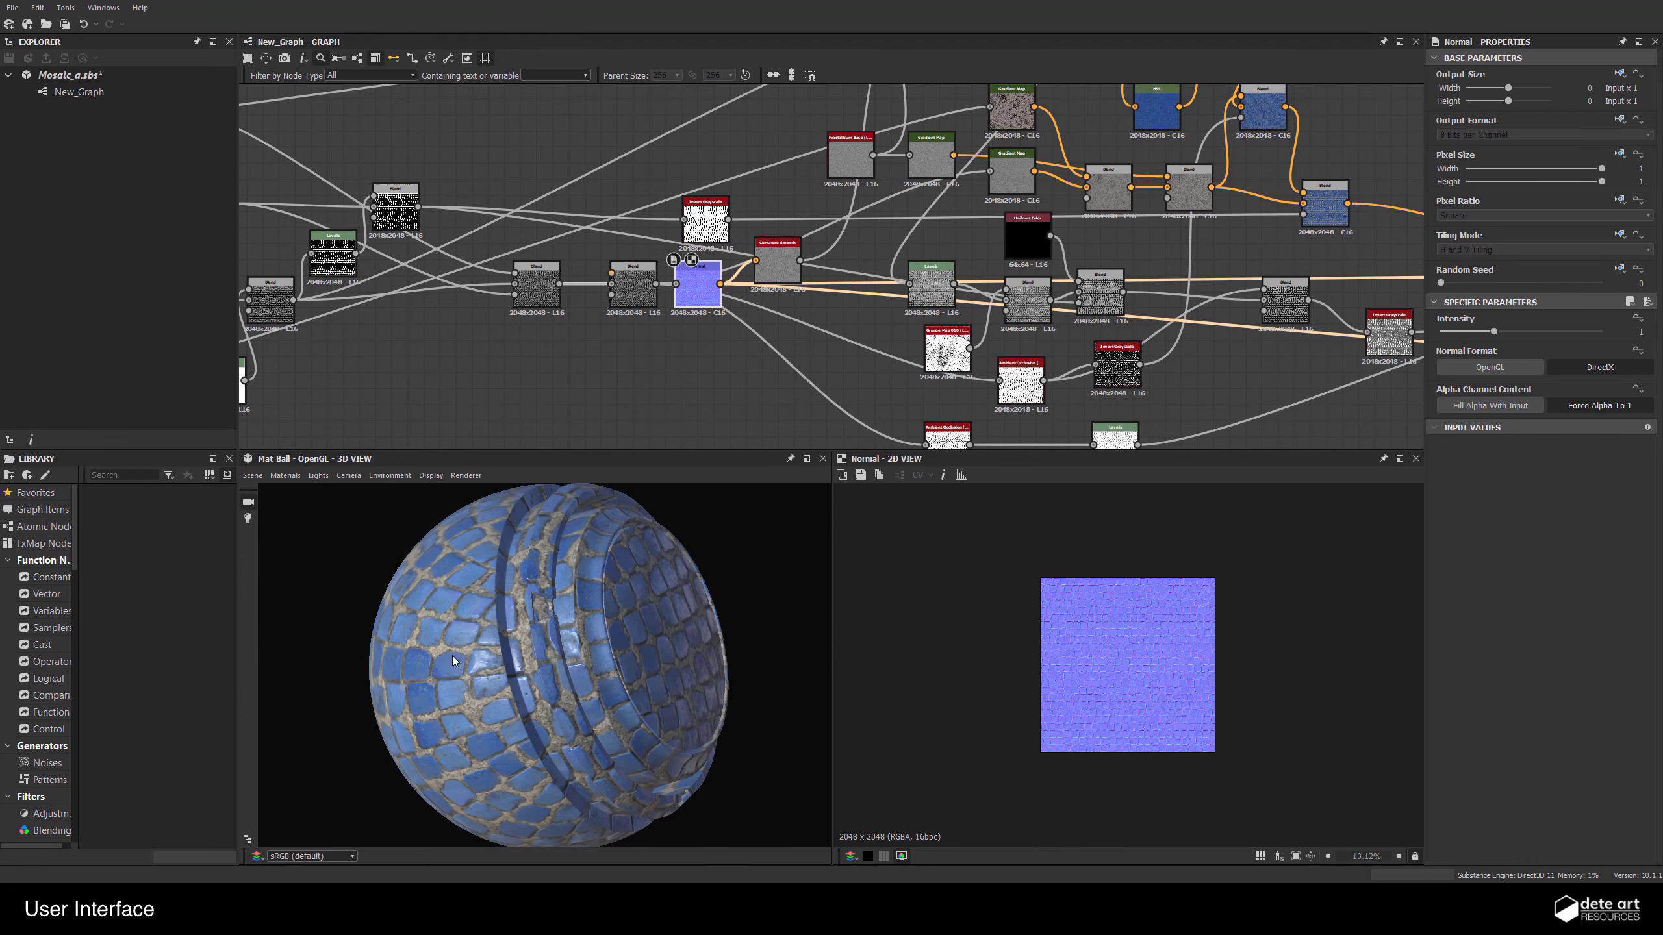
Switch the 3D view's mesh to Sphere 2 Tiles, orbit around it and rotate the environment lighting
click(252, 476)
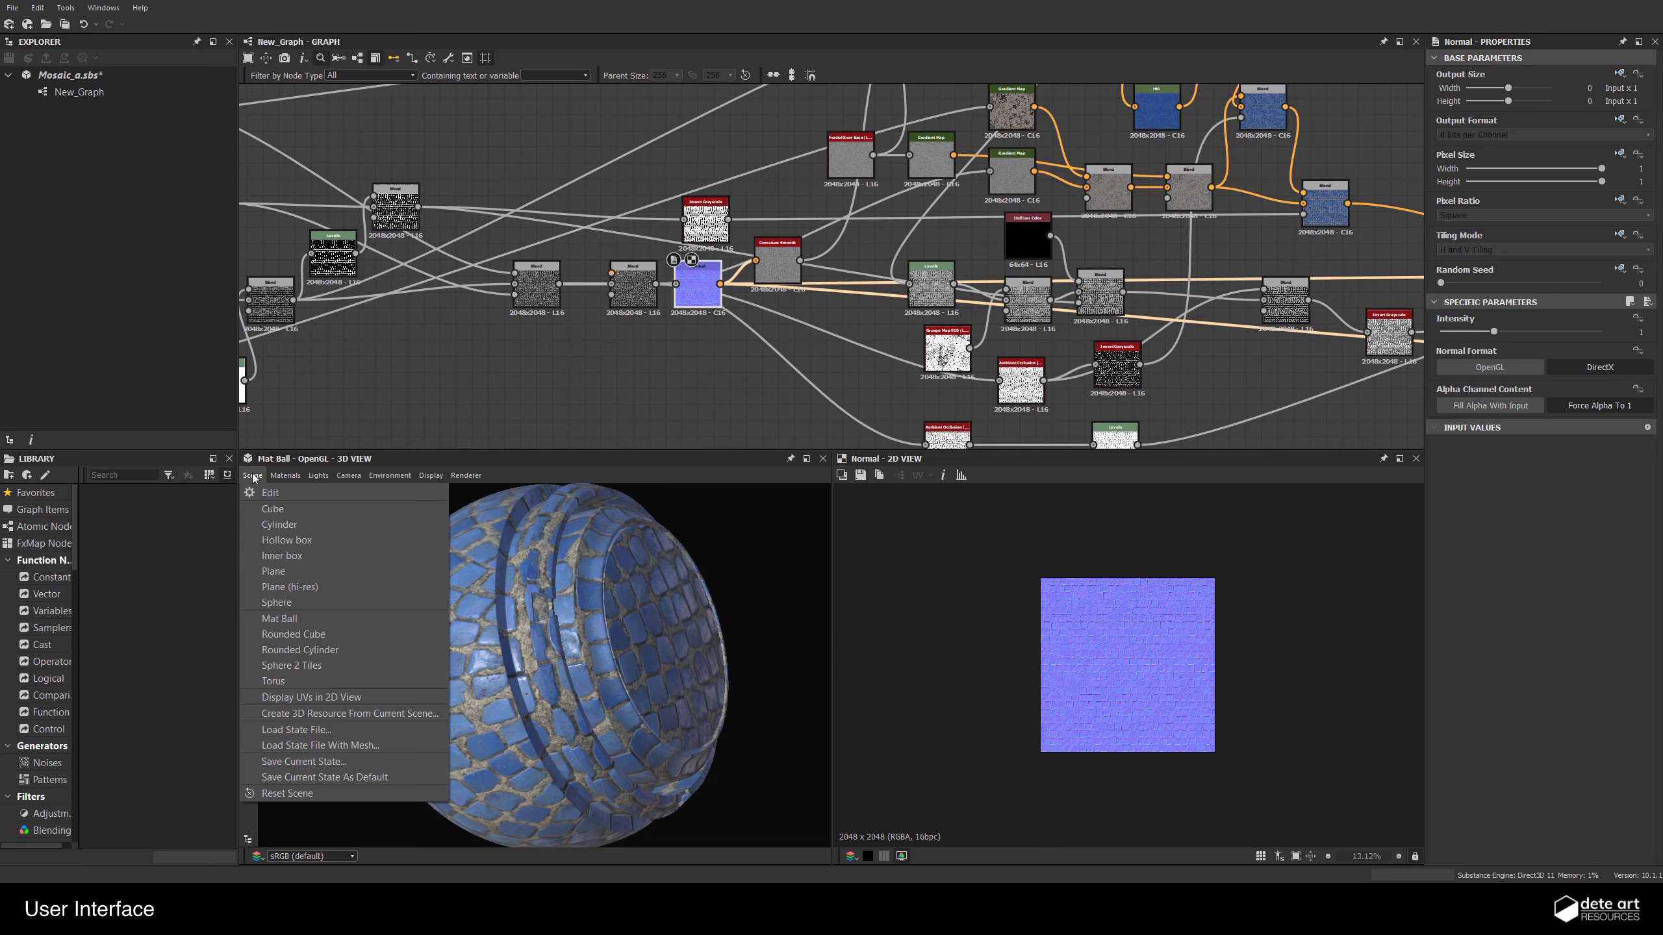
click(304, 665)
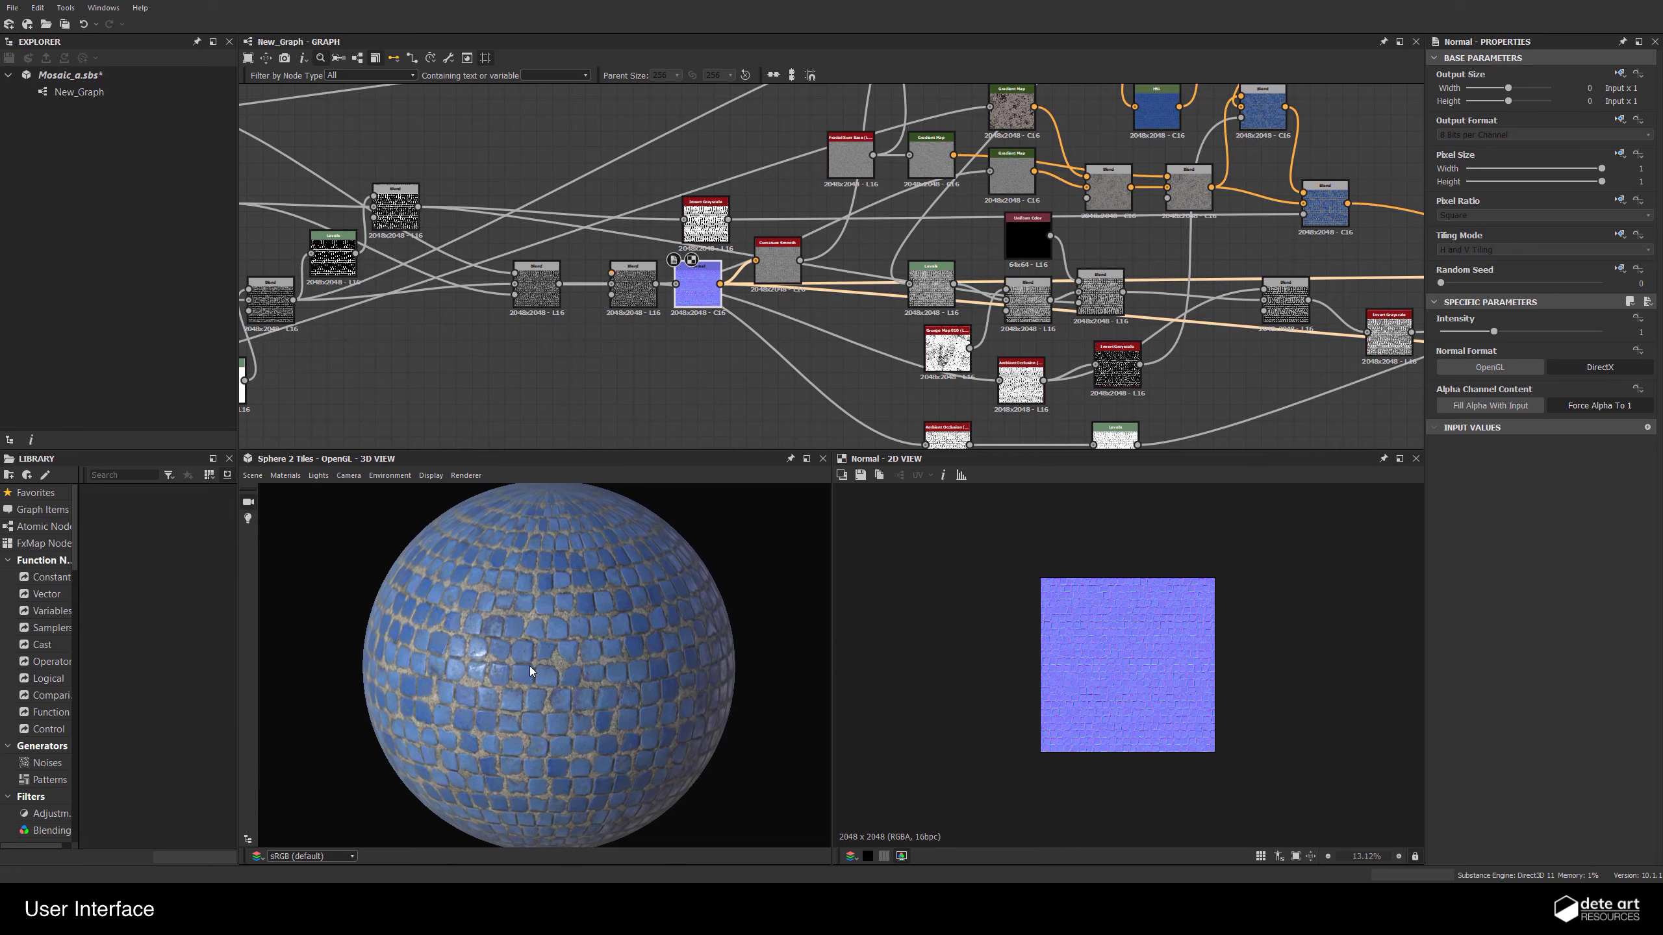
drag(530, 666, 579, 652)
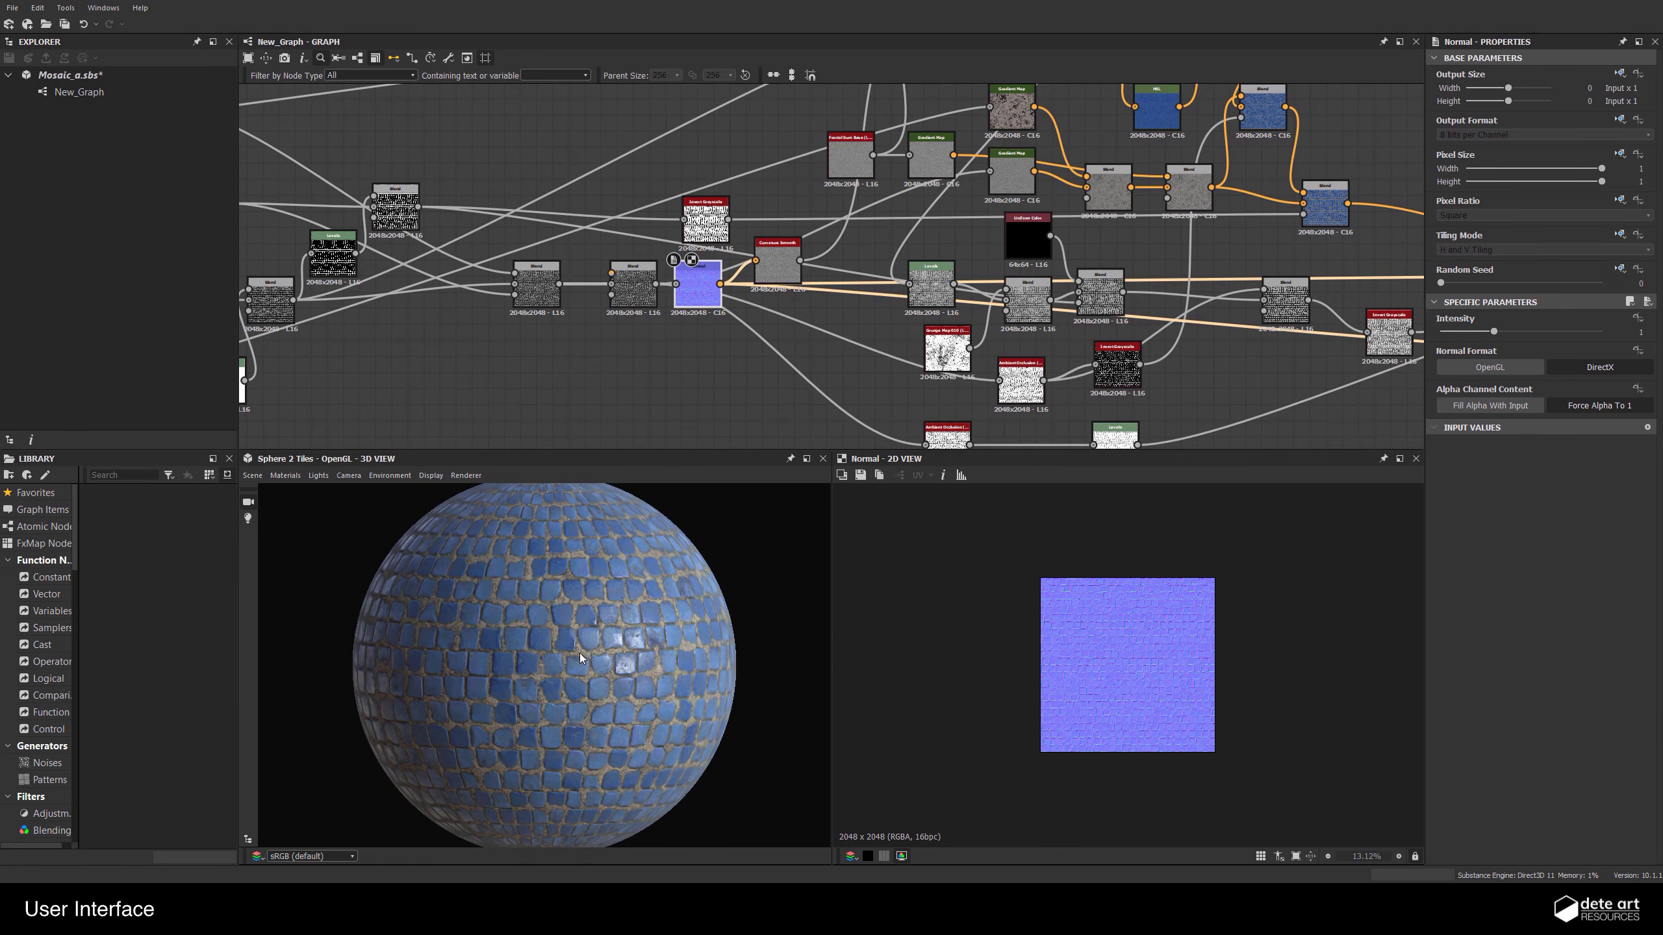
ctrl+shift+right_drag(579, 652, 530, 649)
Switch the default material's physically_metallic_roughness shader to Parallax Occlusion
click(288, 473)
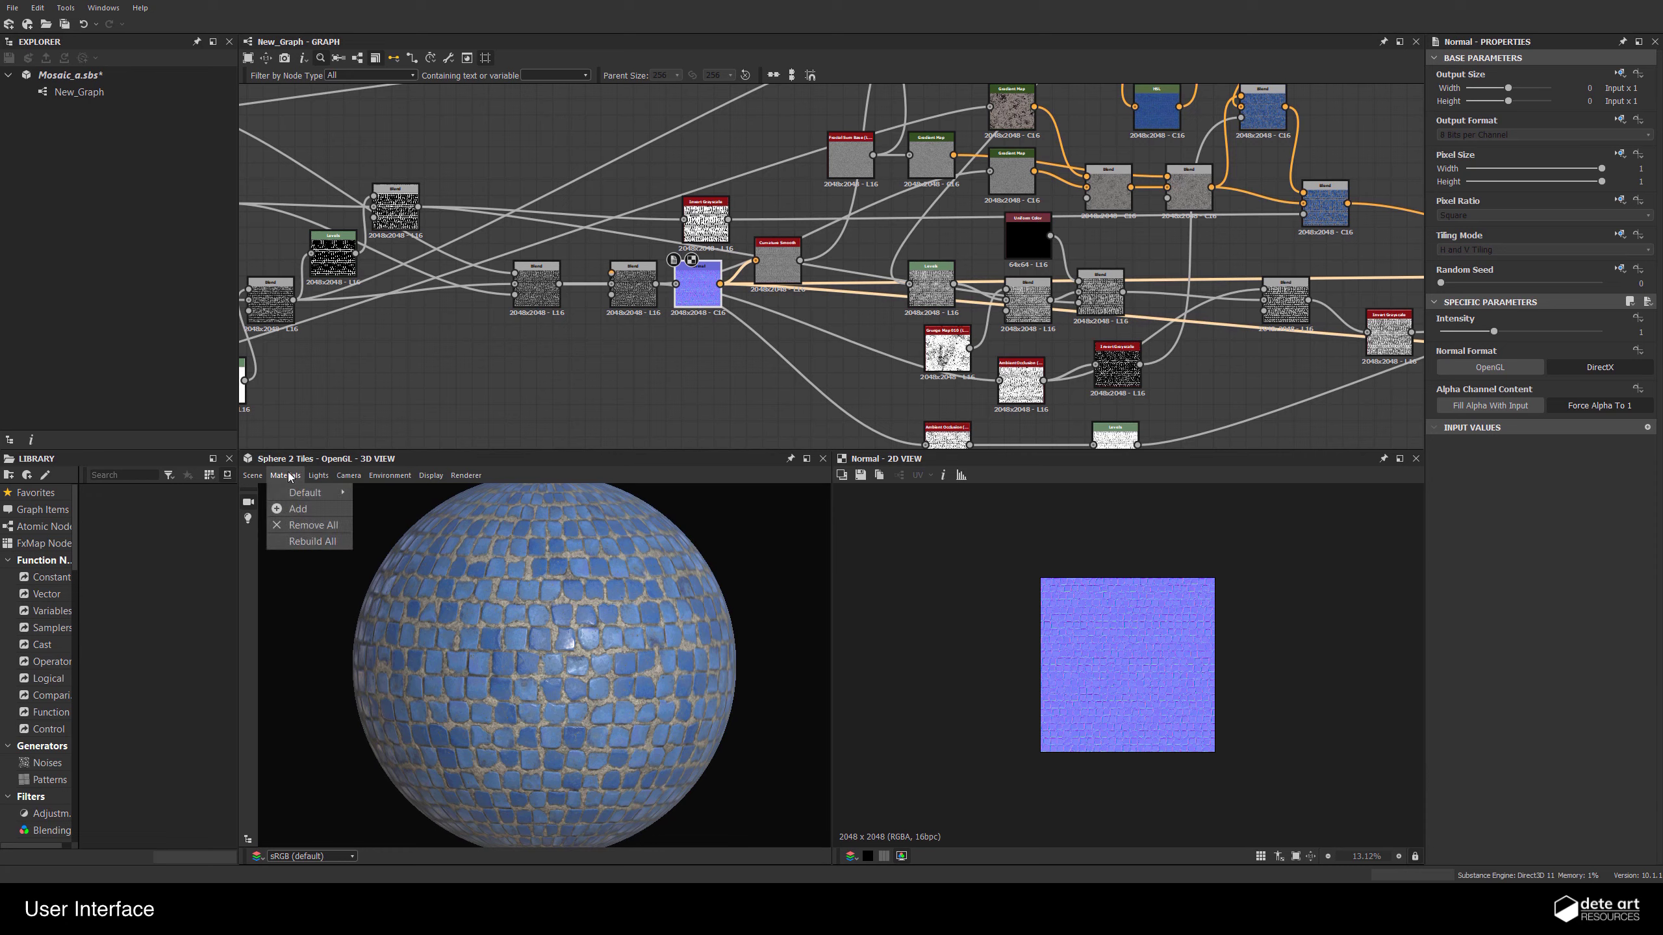
mouse_move(312, 491)
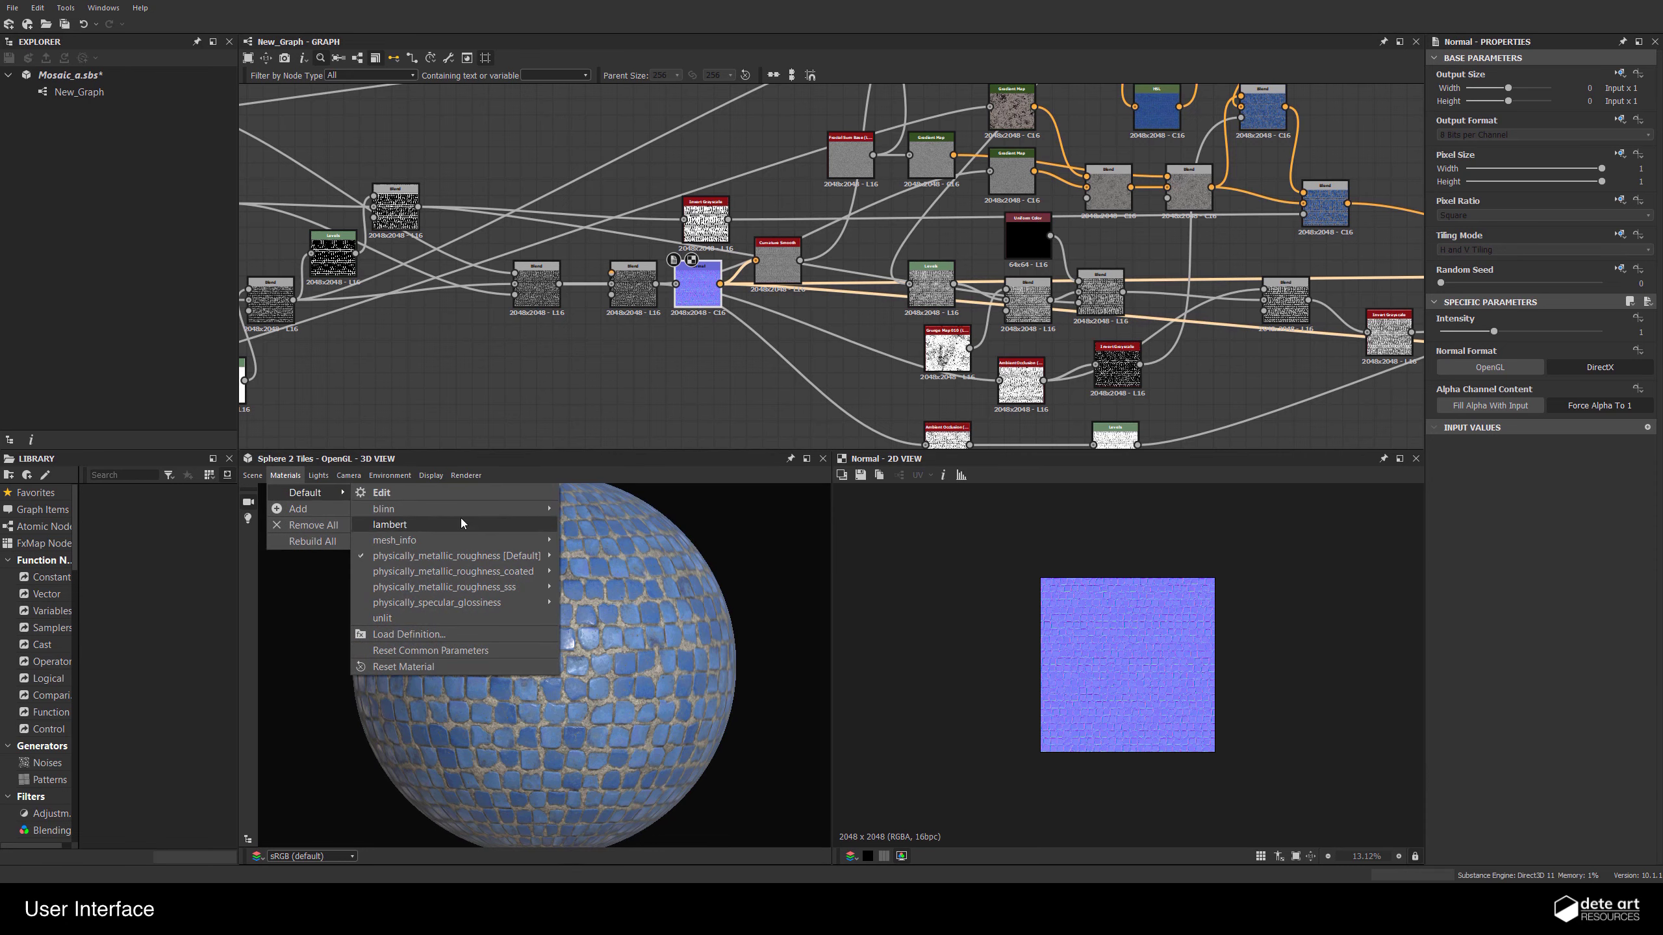
mouse_move(466, 556)
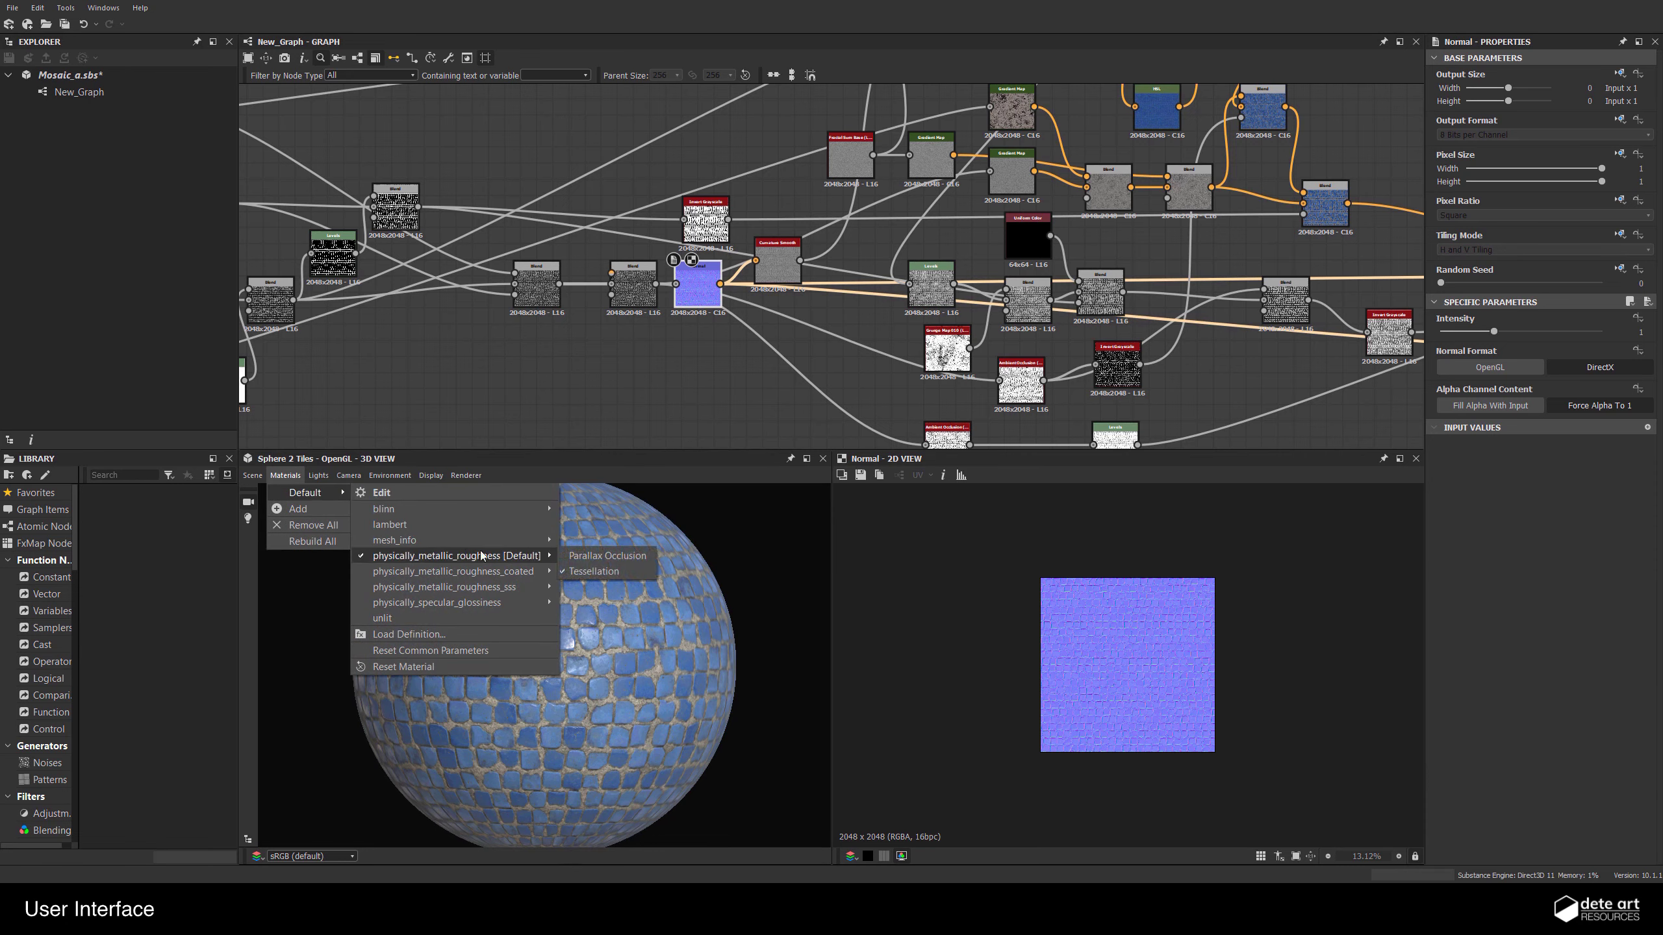
click(622, 558)
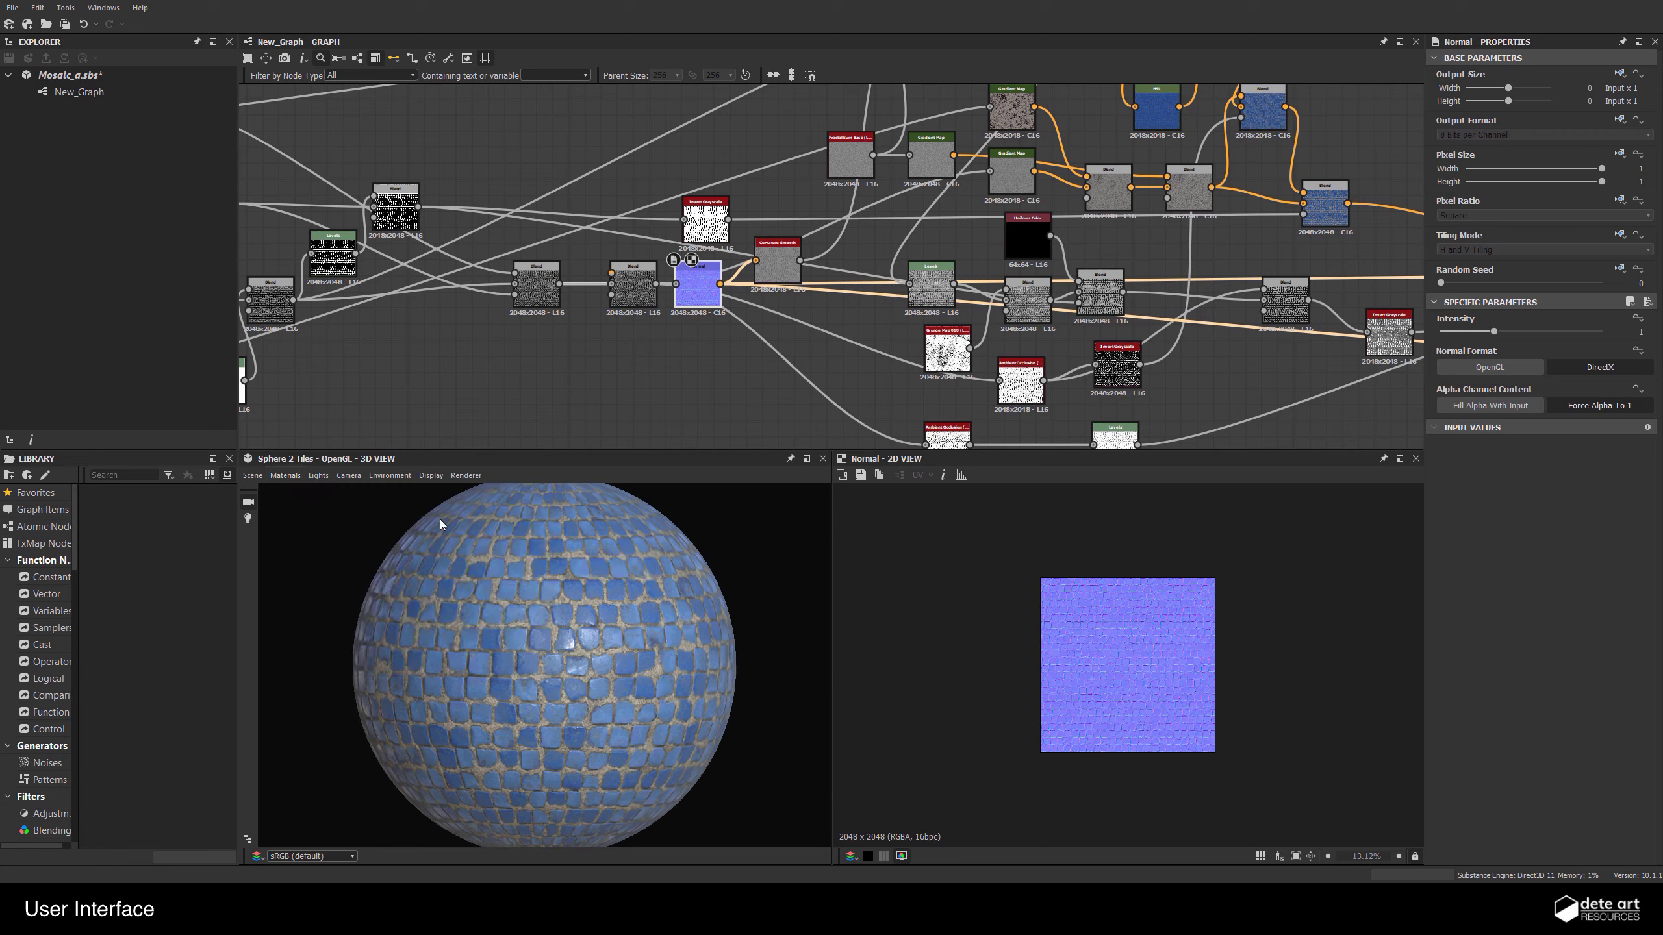
Set the default material's physically_metallic_roughness shader to Tessellation
click(277, 478)
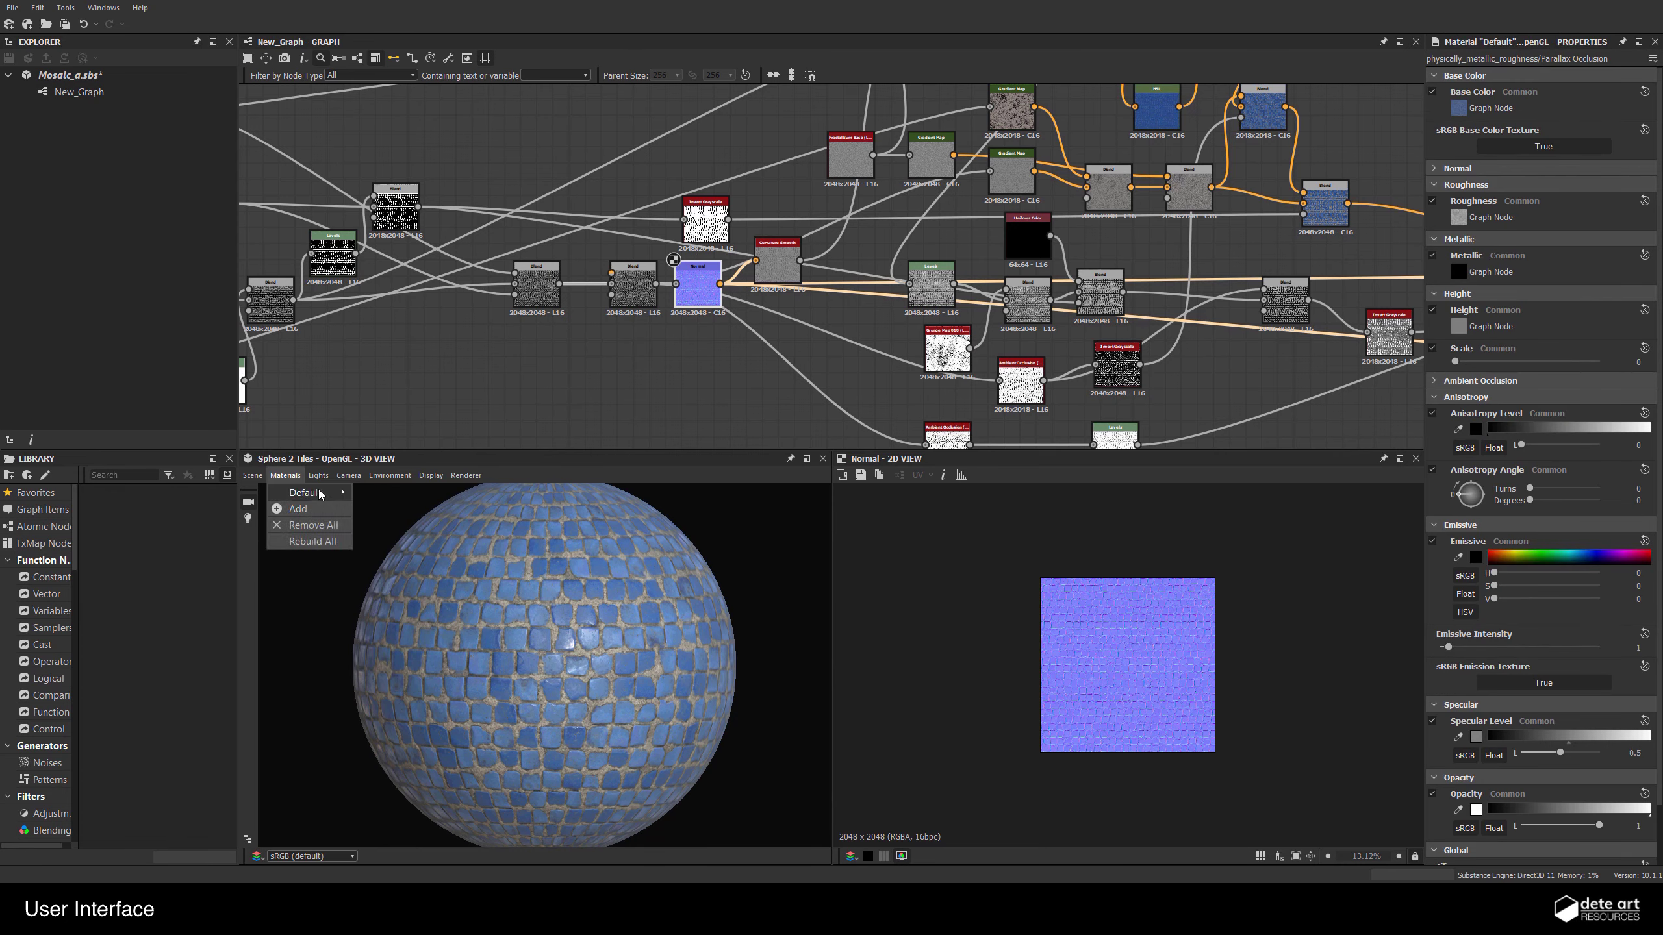
mouse_move(308, 492)
mouse_move(466, 553)
click(587, 574)
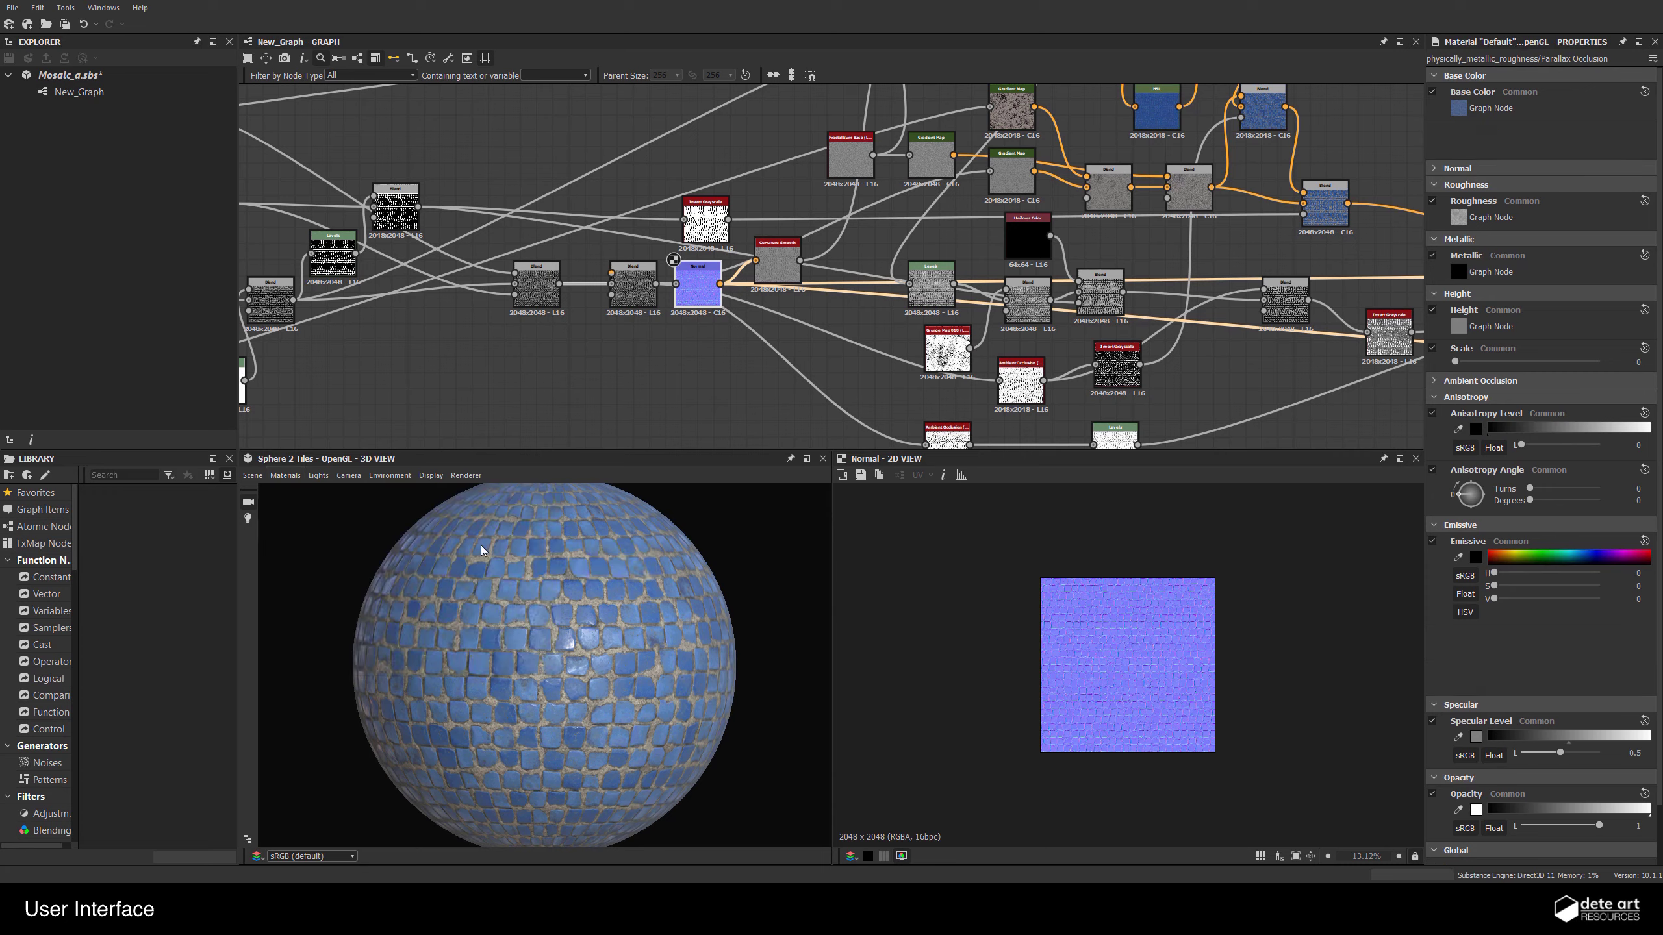
Open the default material's properties, raise the height Scale to about 28.7 and inspect the displacement on the sphere
click(288, 475)
mouse_move(312, 494)
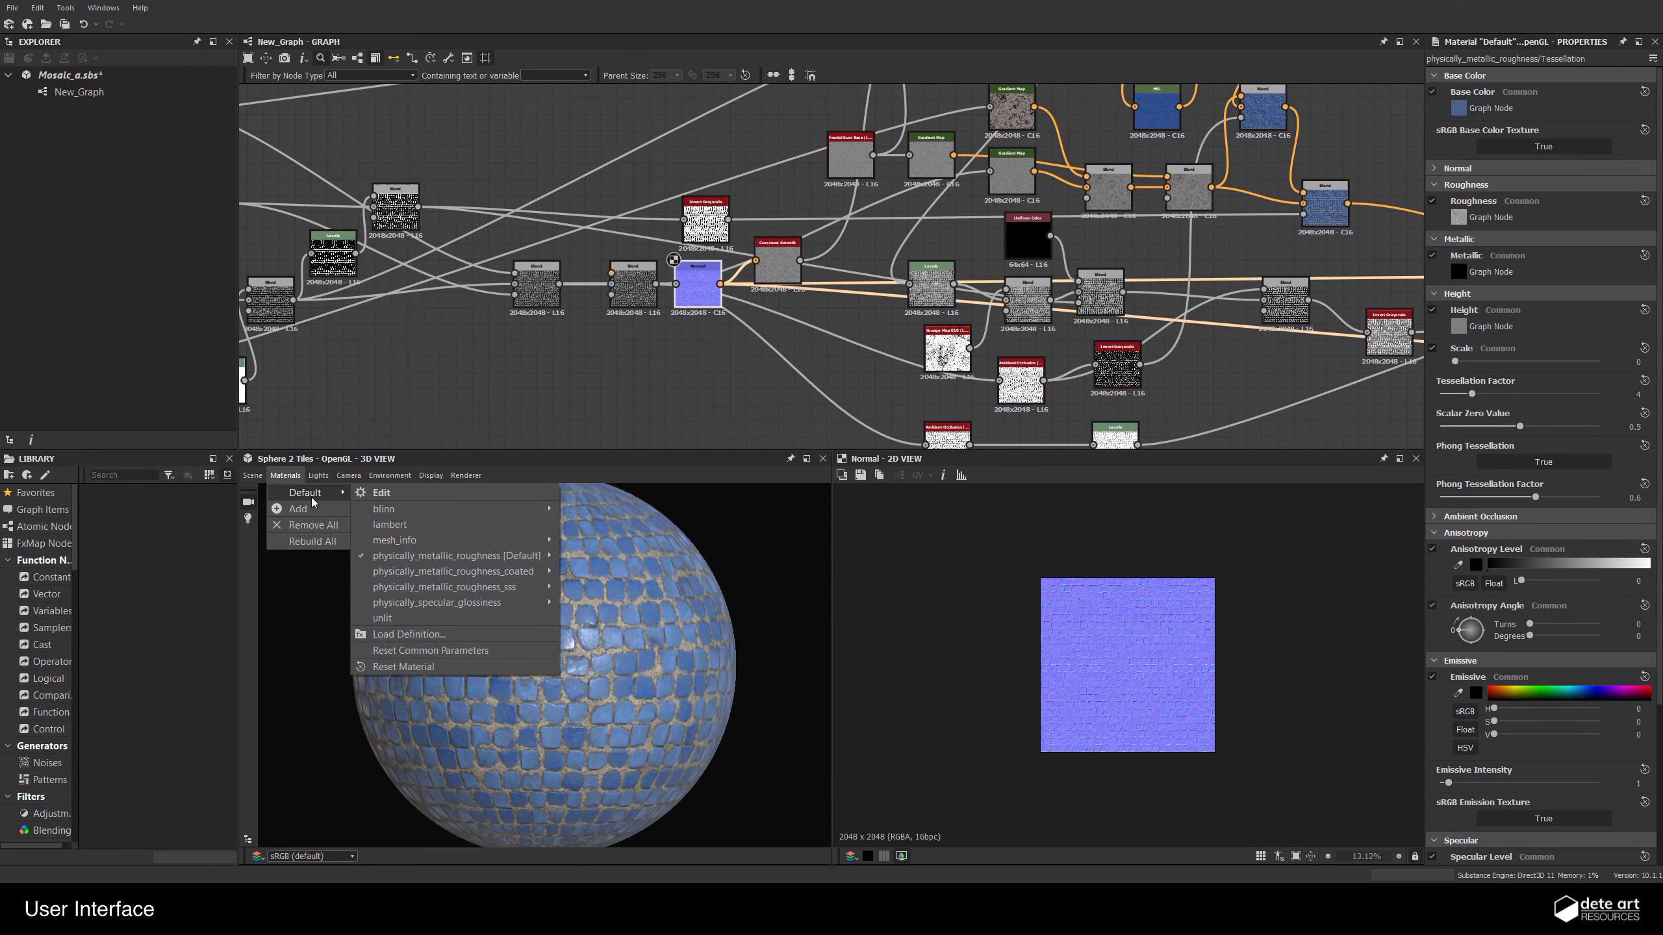
click(377, 497)
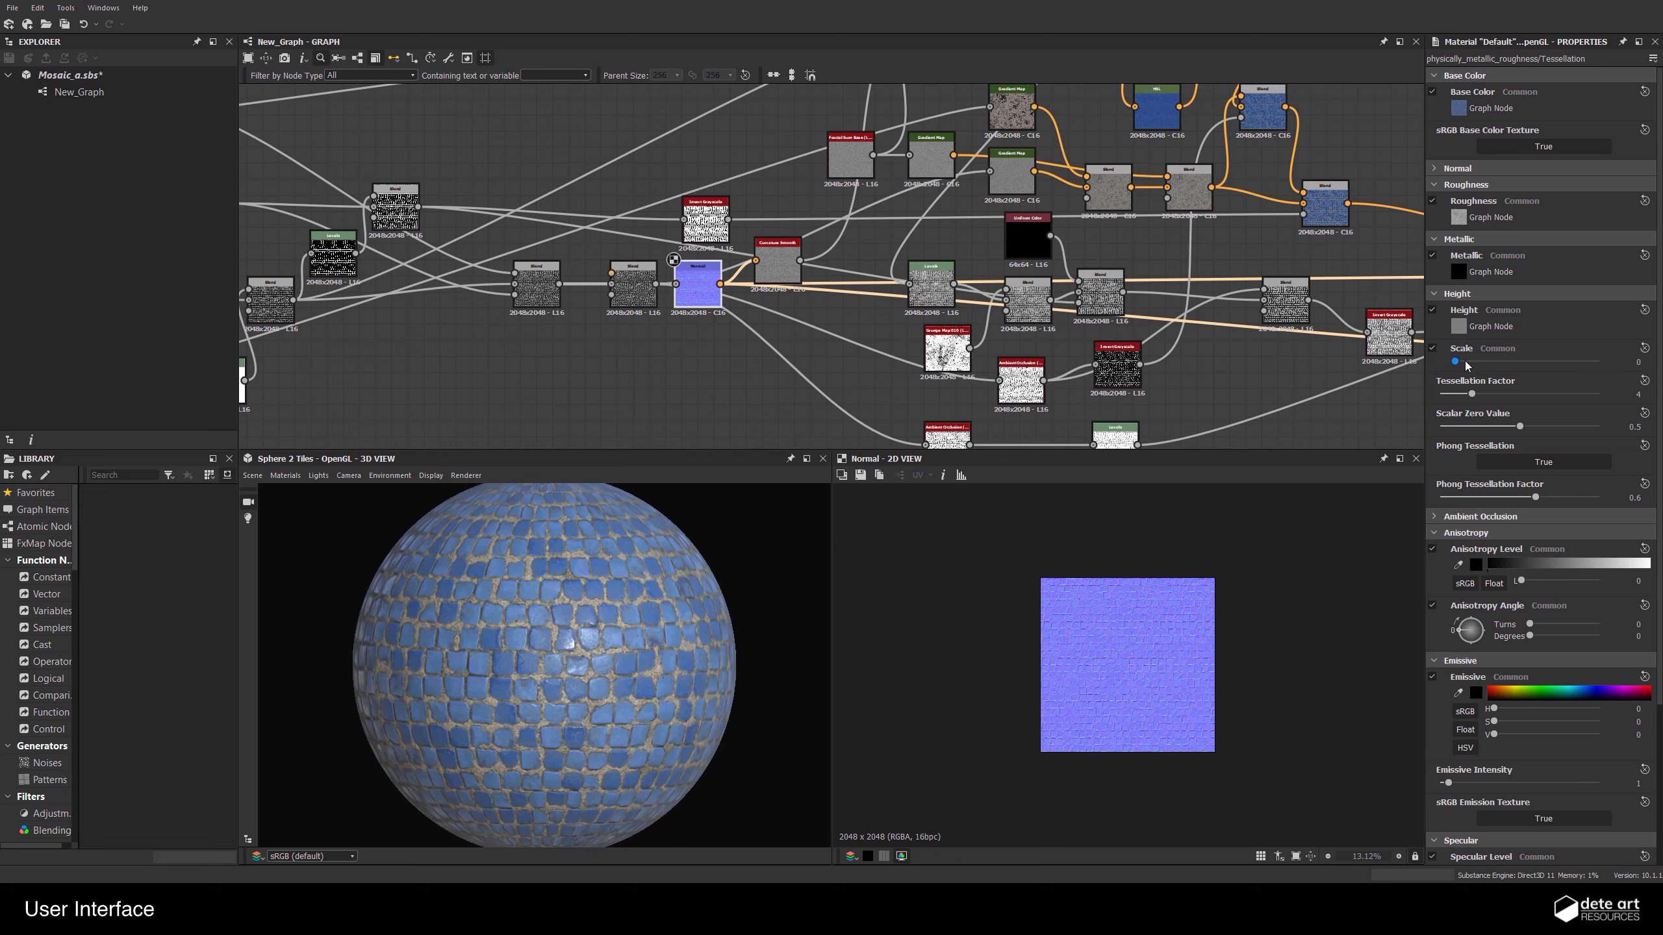
drag(1460, 369, 1535, 362)
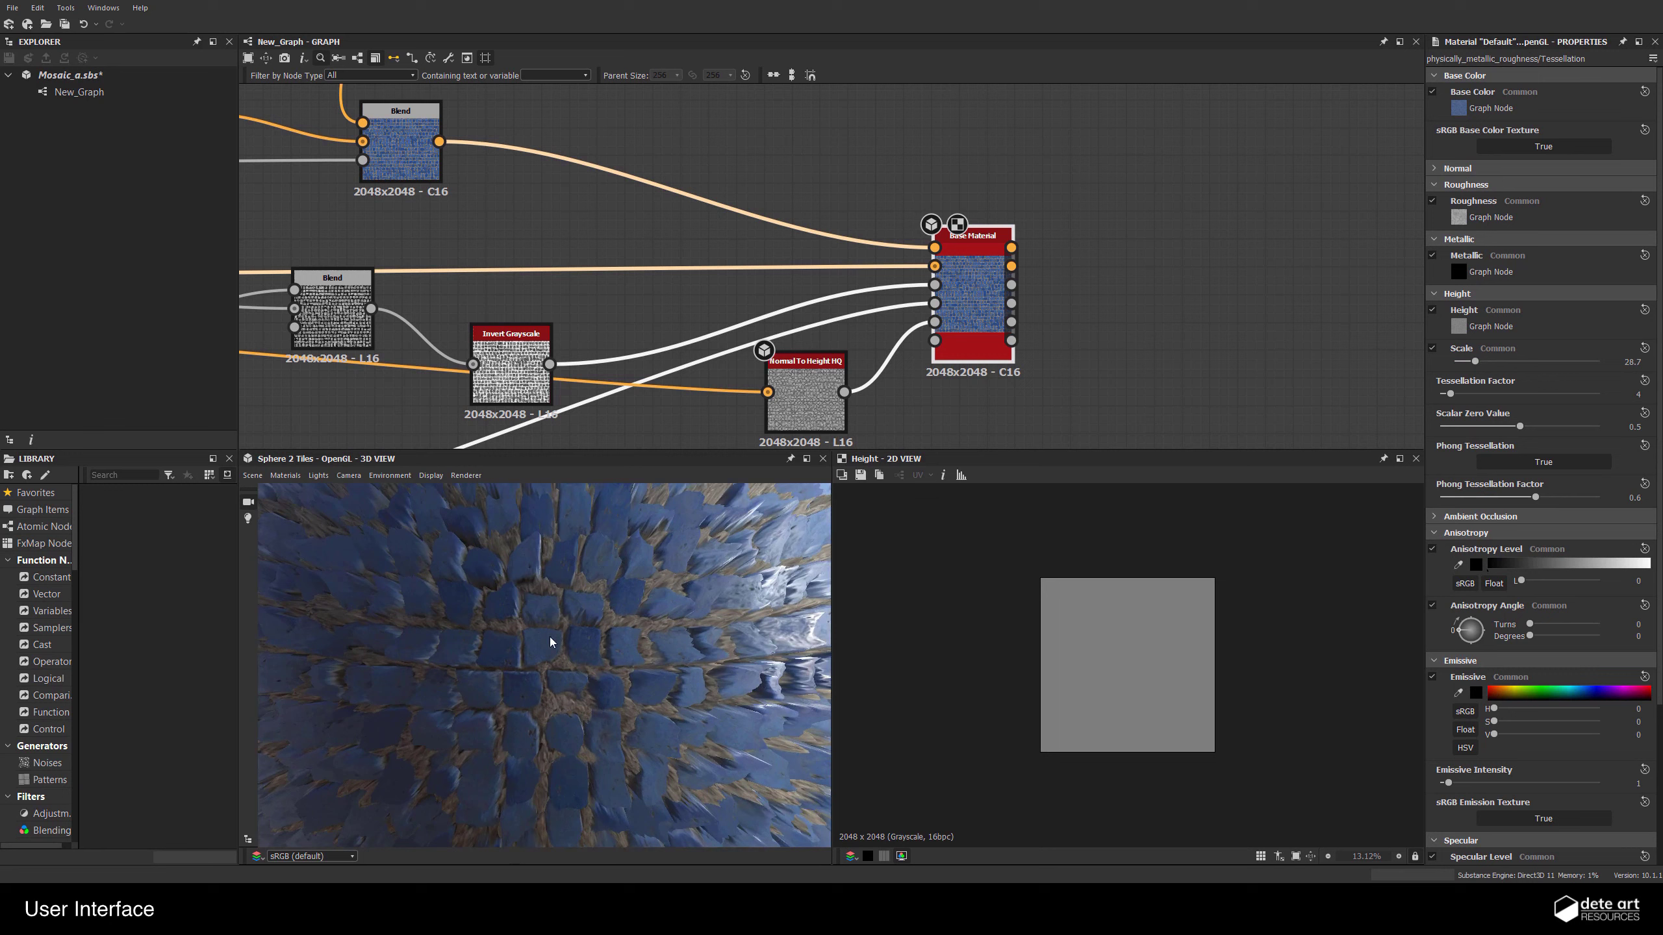
drag(549, 638, 498, 655)
Inspect the spiky sphere from several distances and set the material's Tessellation Factor to 24
double_click(1638, 393)
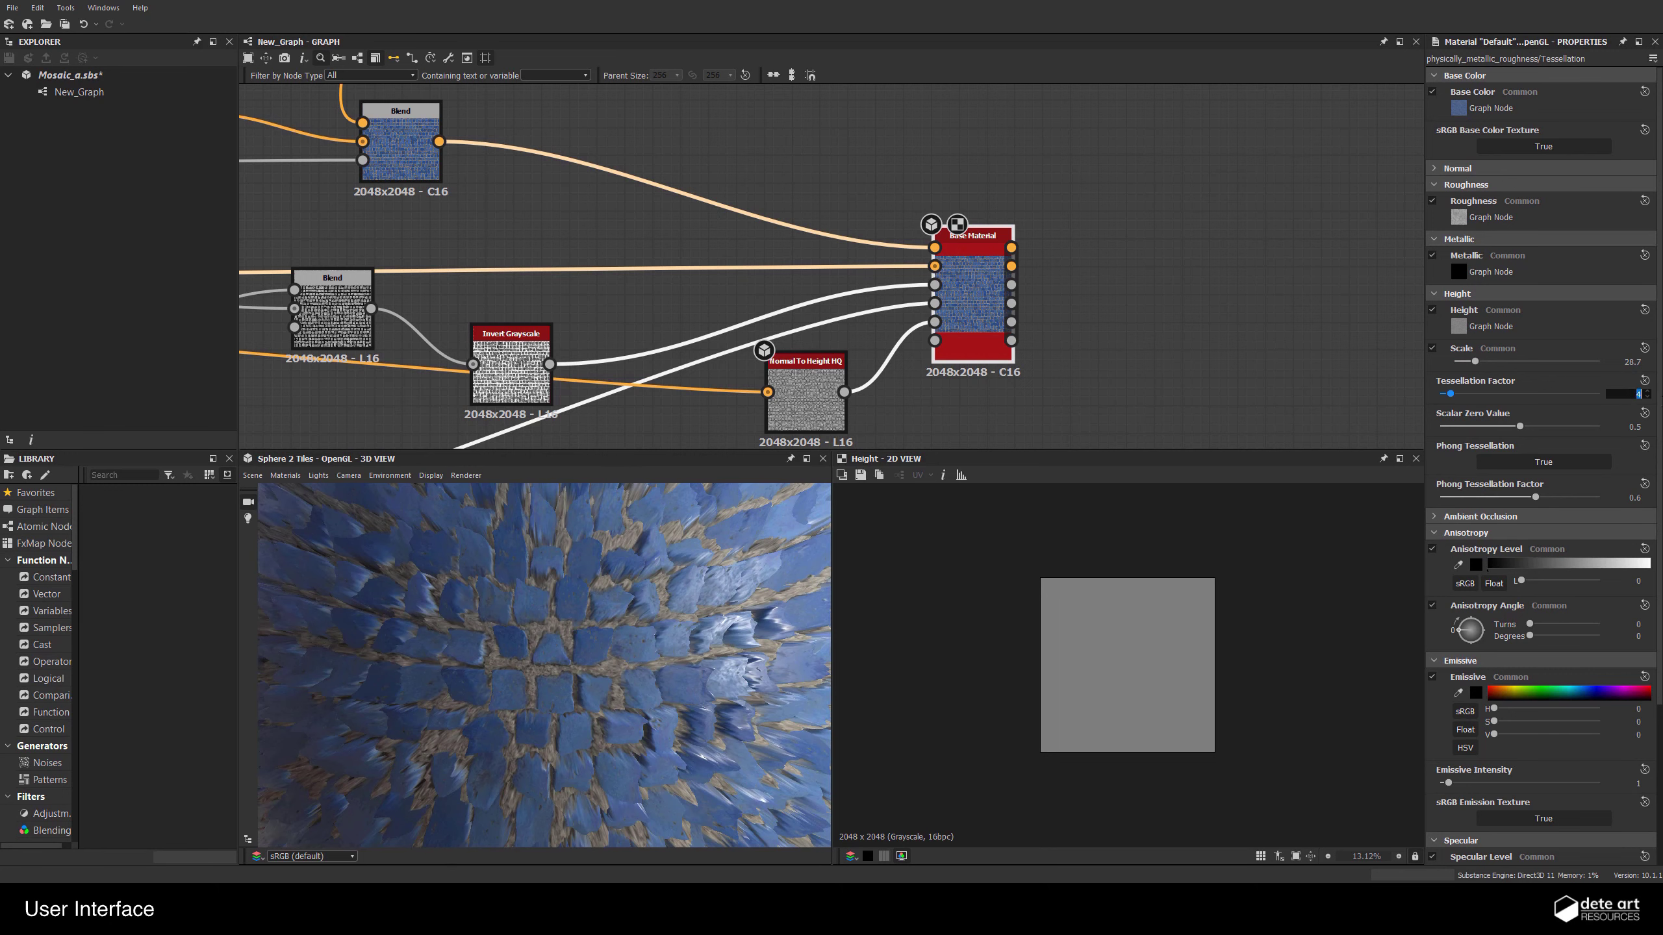
scroll(582, 619, down, 5)
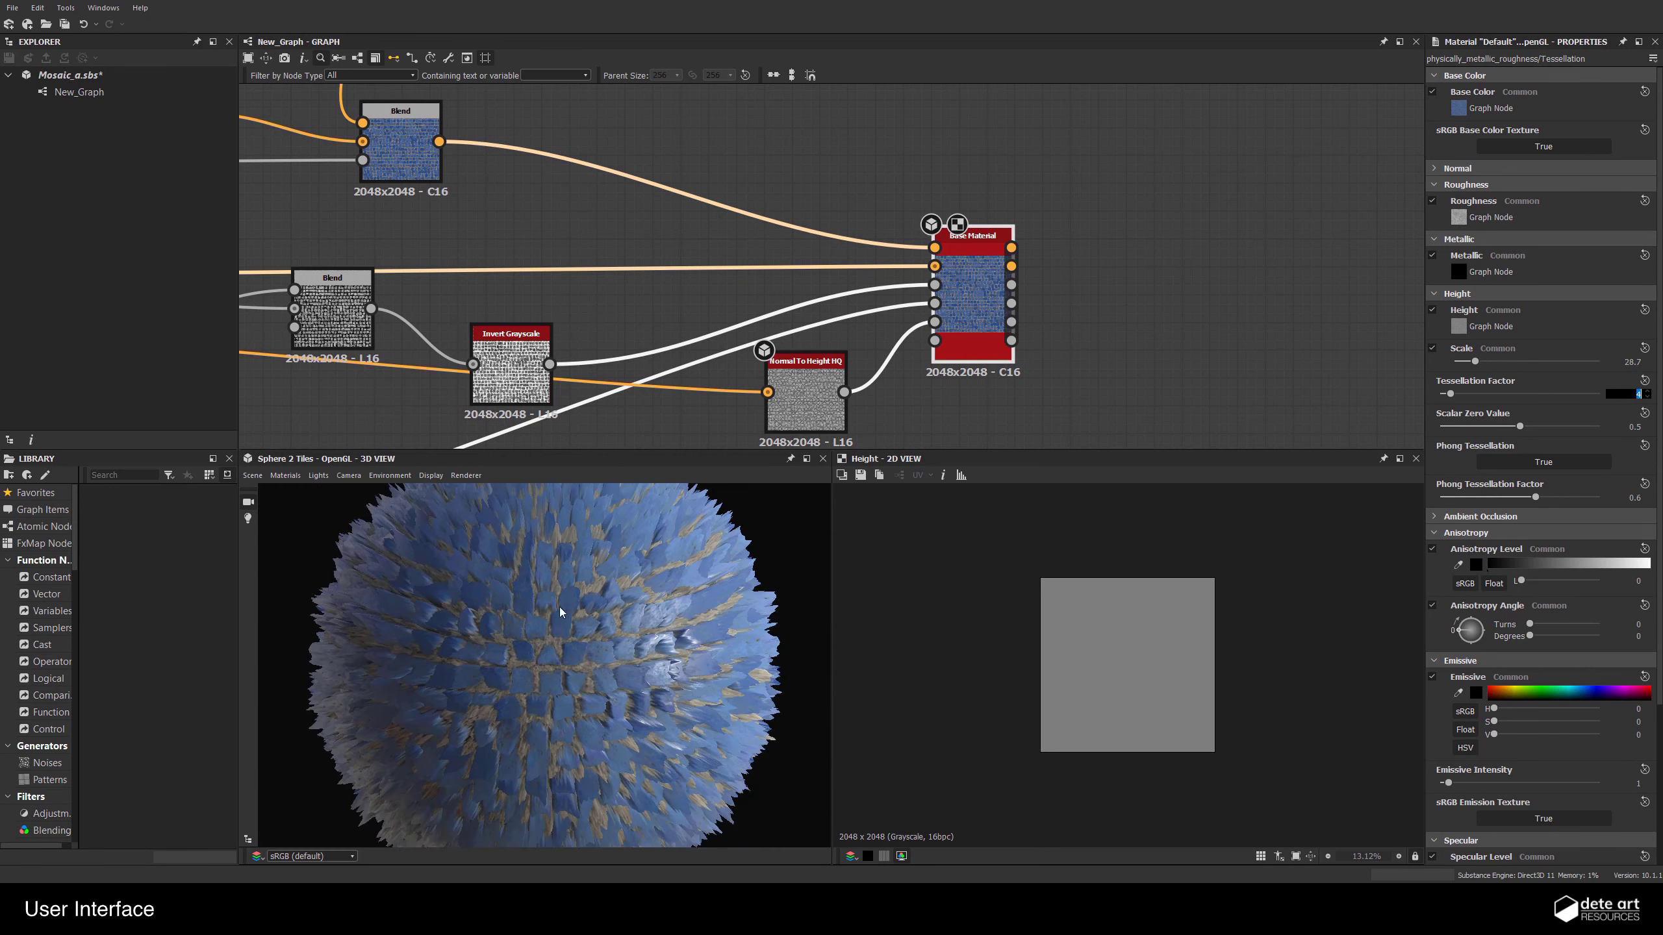
scroll(560, 612, up, 2)
drag(560, 612, 648, 596)
double_click(1638, 393)
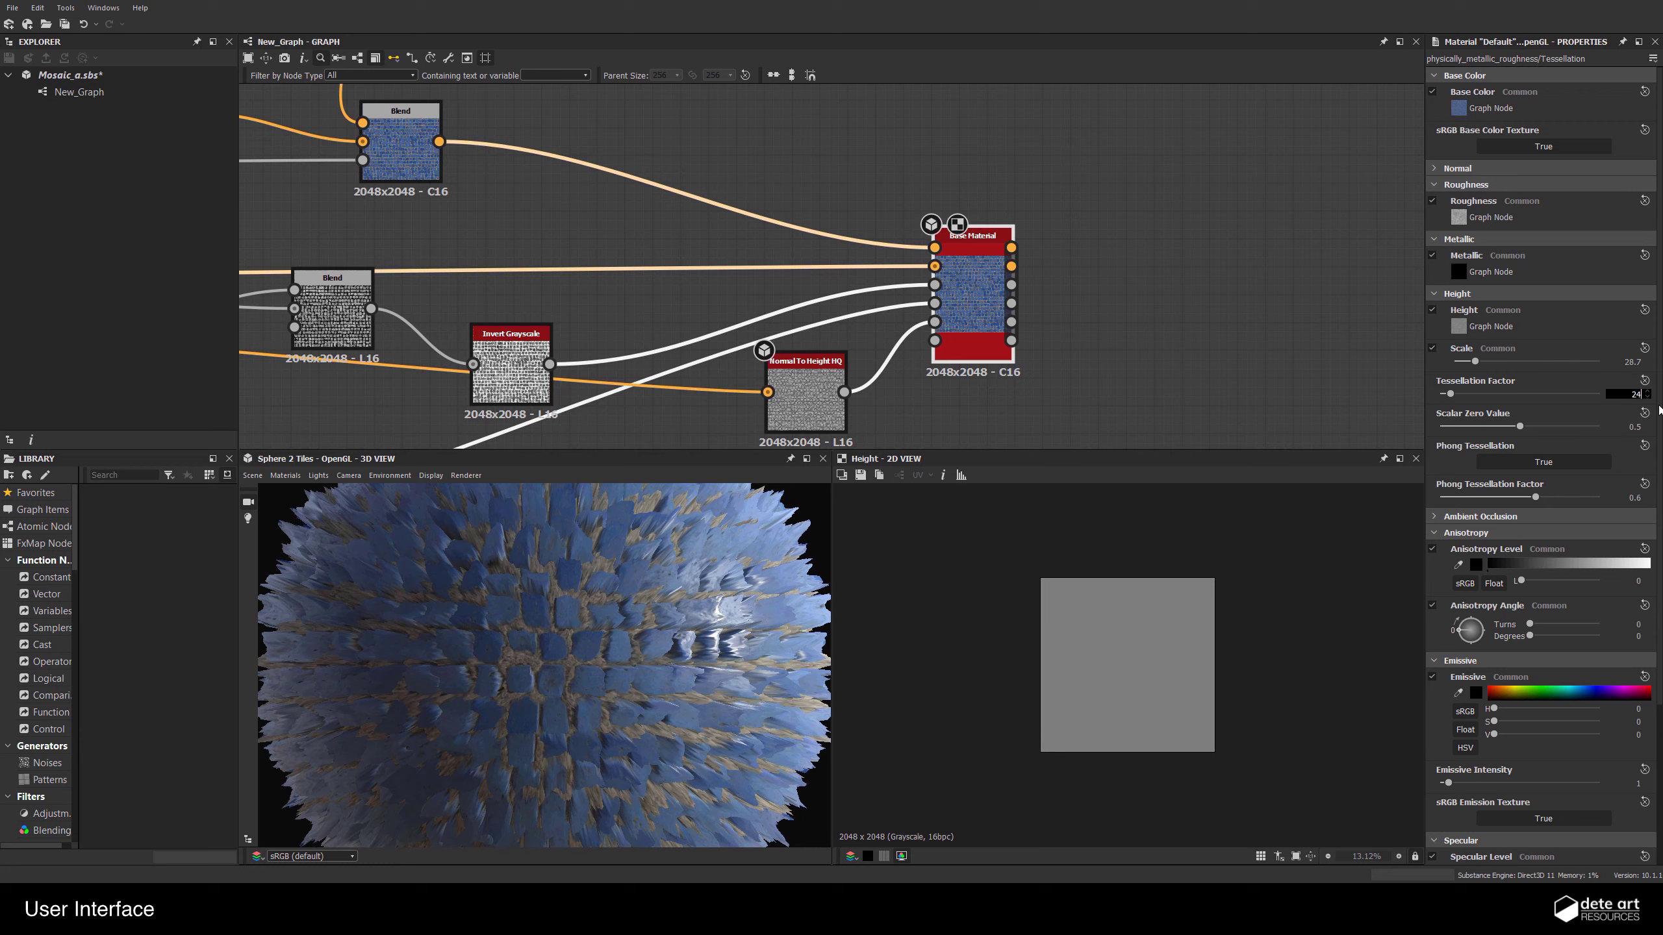
key(Return)
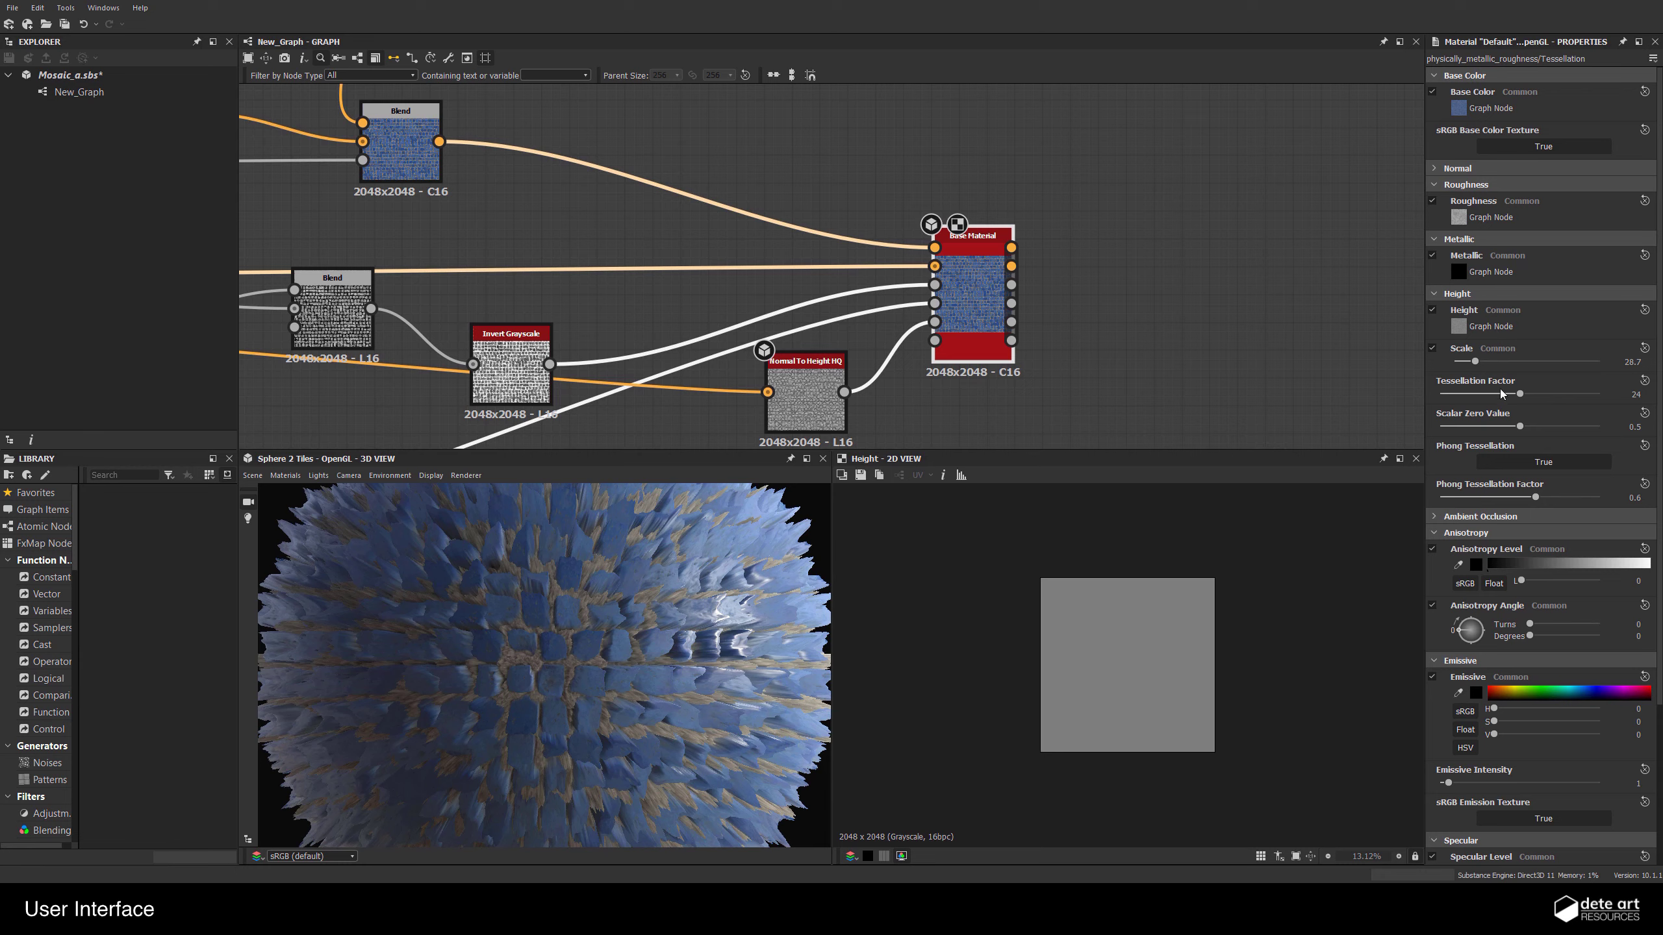
Lower the material's height Scale to about 4.48 and check the displaced tiles up close and from afar
drag(1468, 364, 1459, 364)
scroll(465, 593, down, 3)
drag(465, 593, 561, 648)
scroll(541, 678, up, 3)
scroll(480, 681, down, 3)
scroll(719, 349, down, 4)
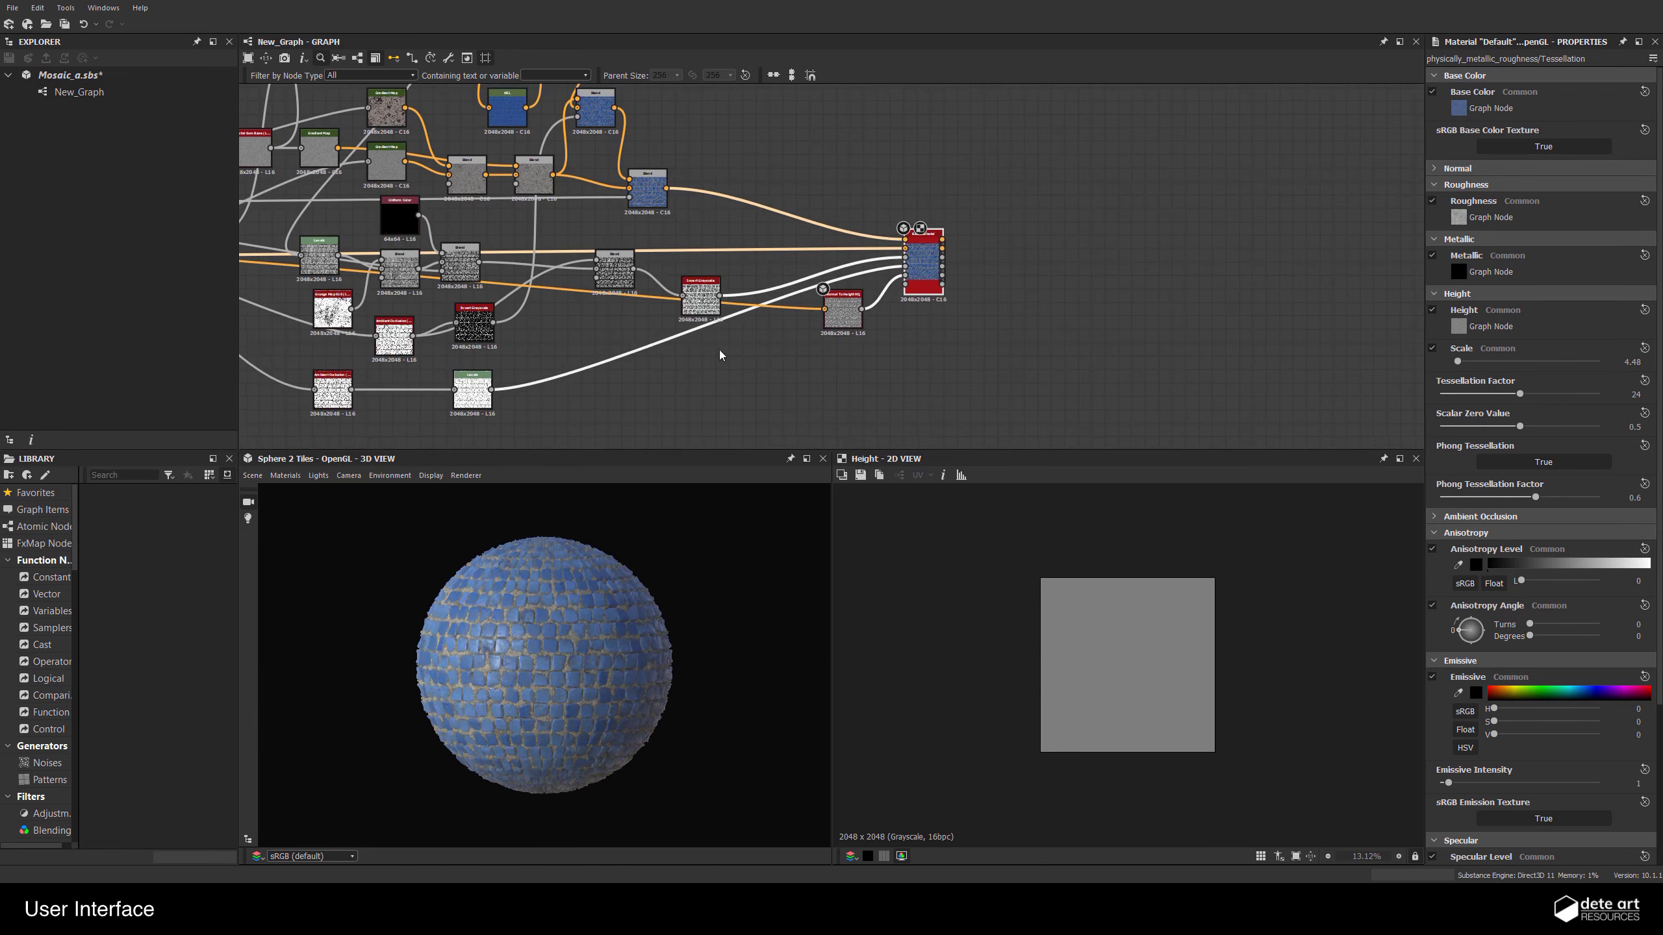
Open the default camera's properties and set its Projection to Perspective
click(284, 476)
mouse_move(313, 478)
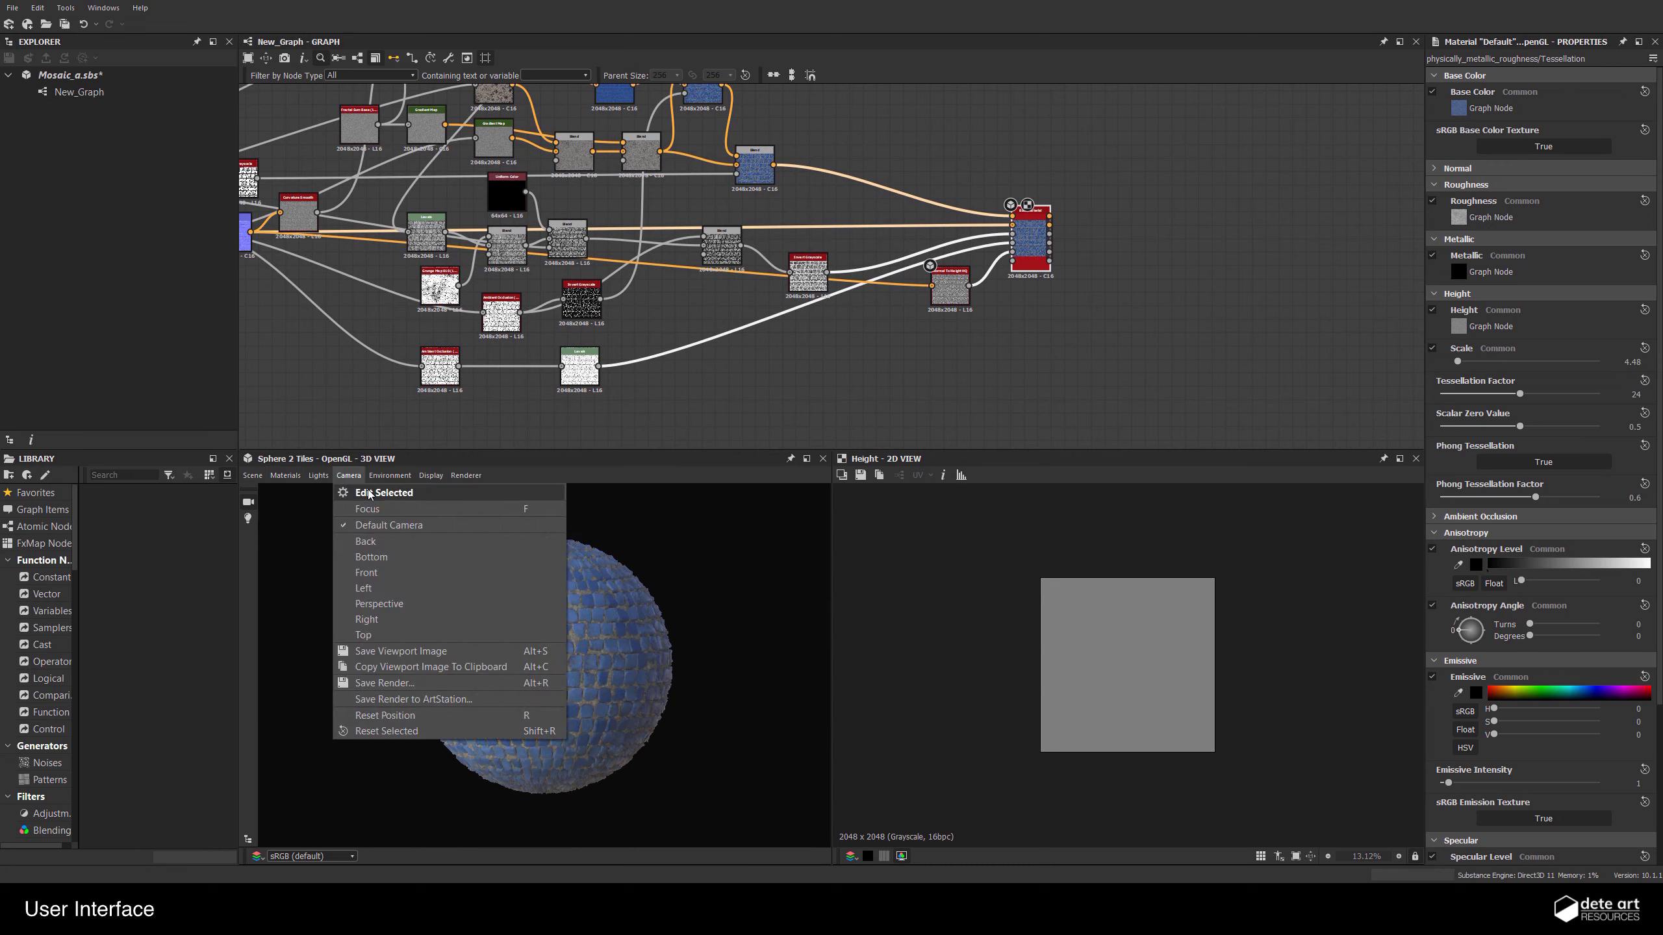
click(371, 492)
click(496, 513)
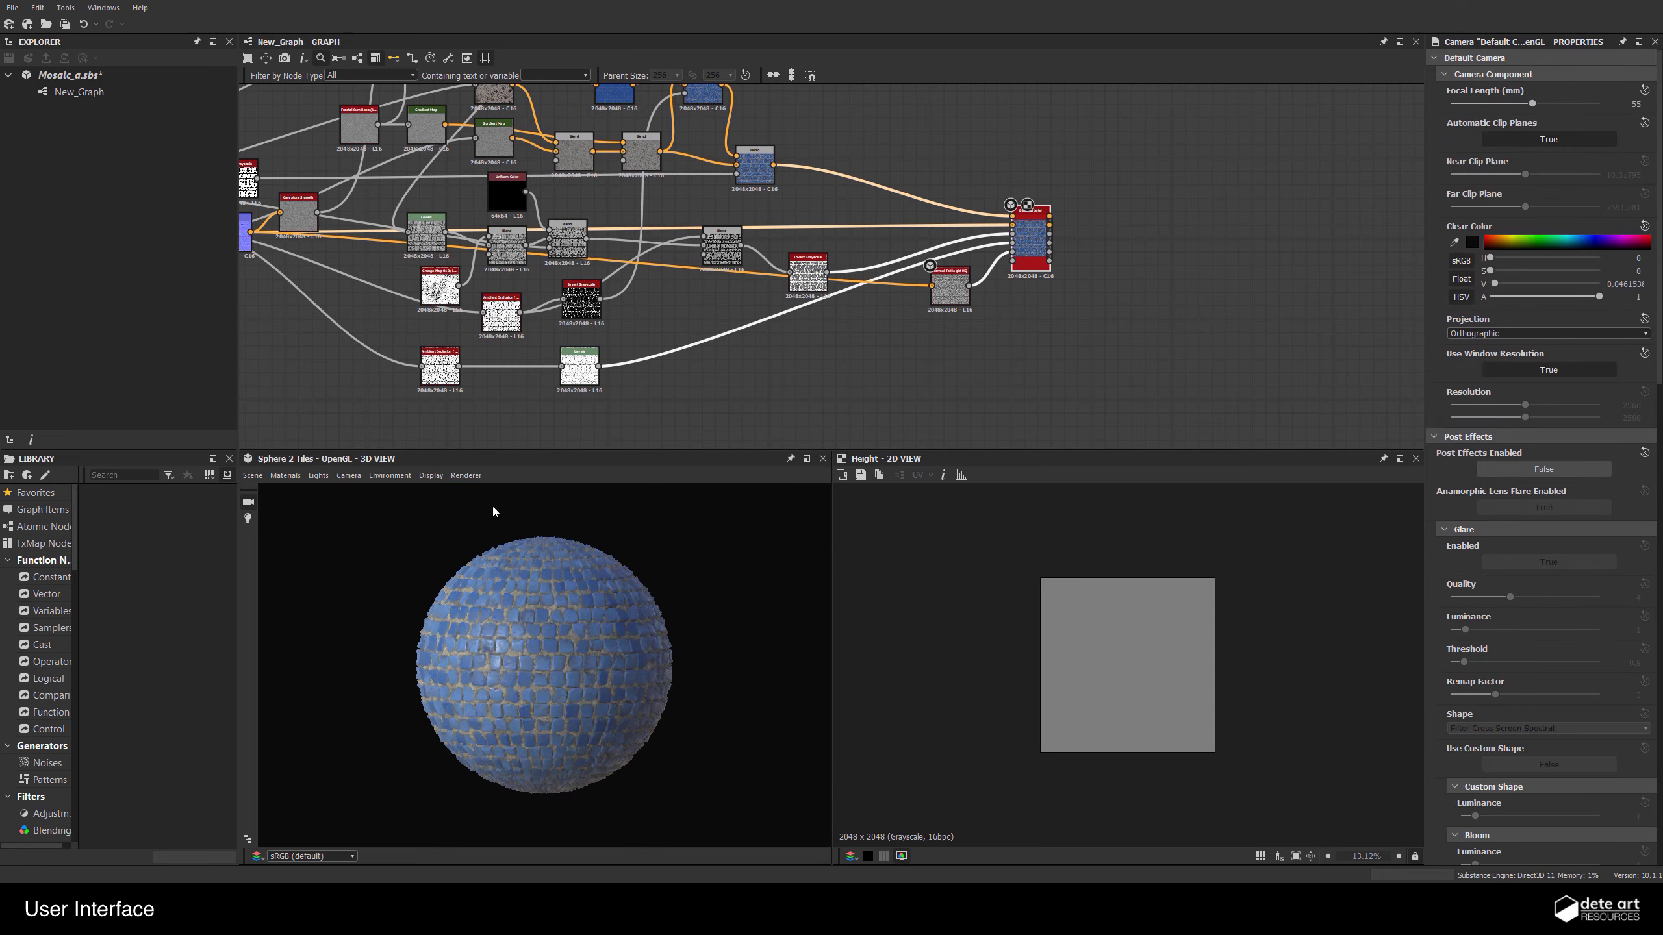
click(1493, 336)
click(1473, 345)
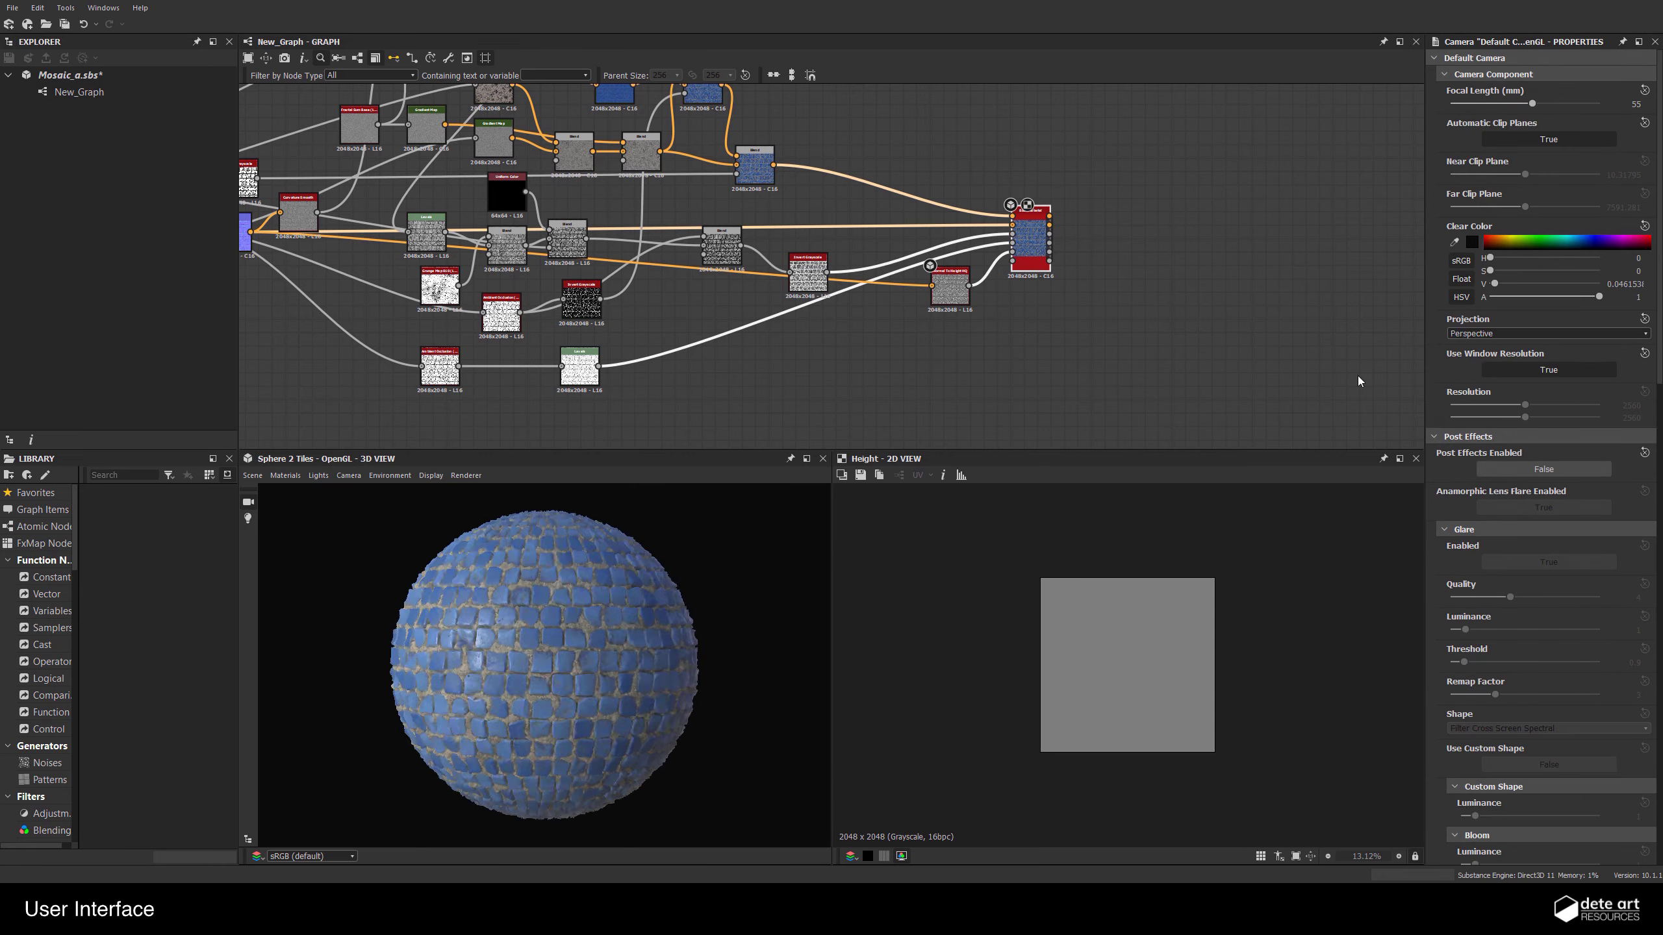
scroll(531, 663, up, 3)
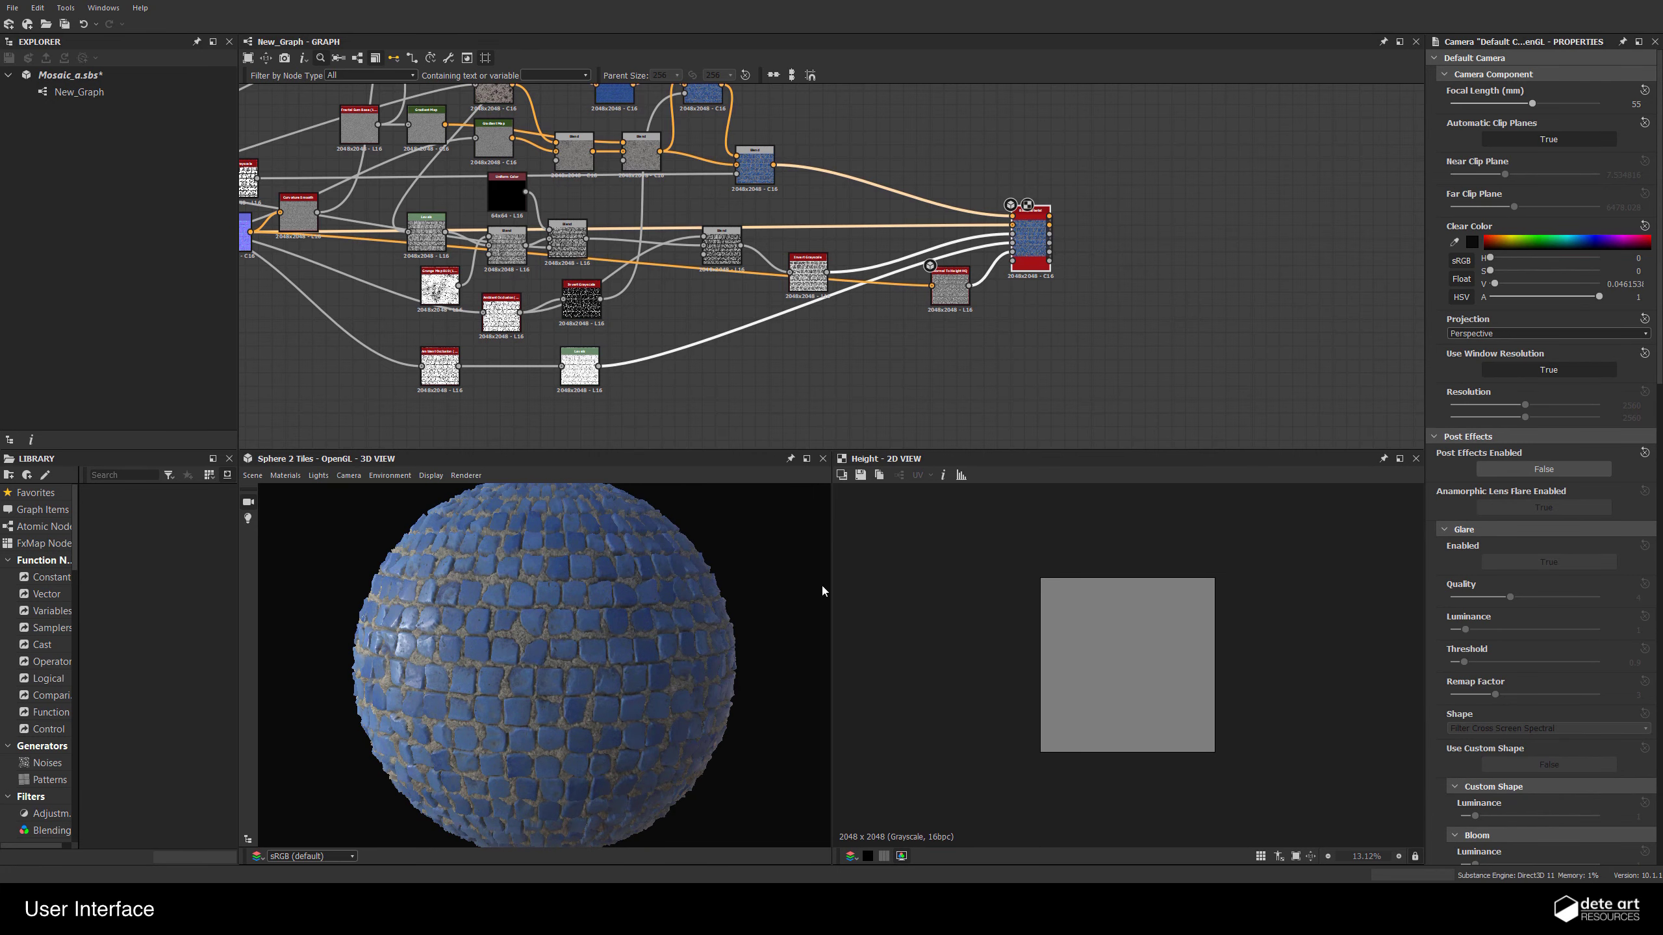
Set the default camera's Projection to Orthographic and orbit around the sphere
click(1478, 334)
click(1478, 356)
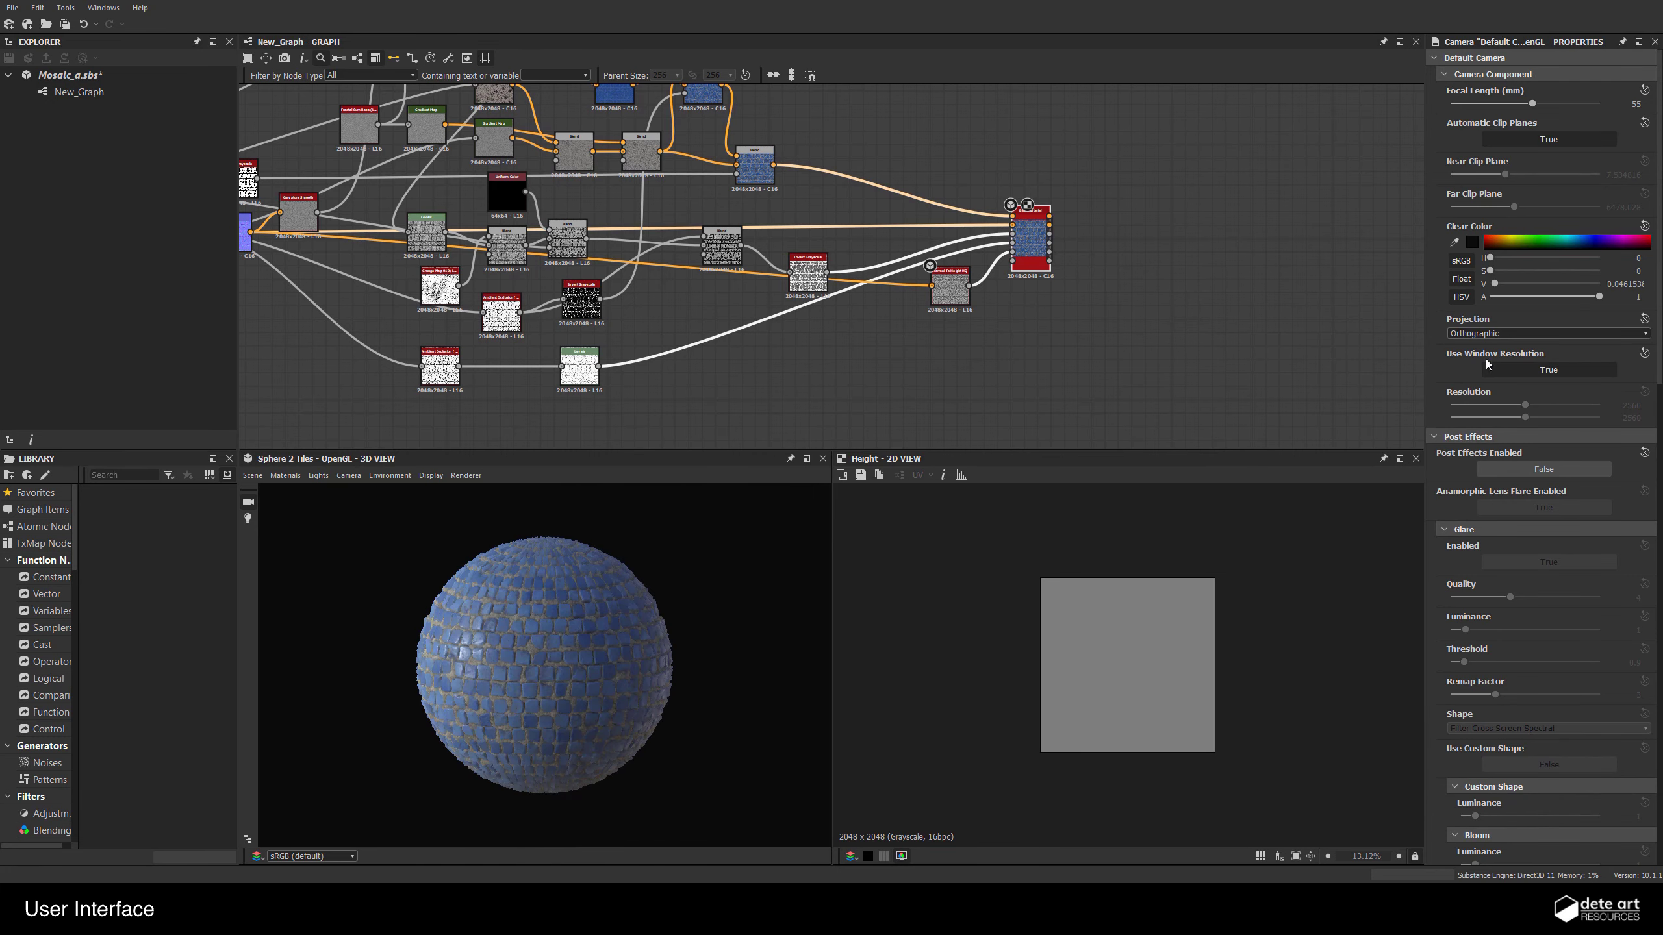
drag(750, 685, 635, 676)
scroll(635, 676, up, 2)
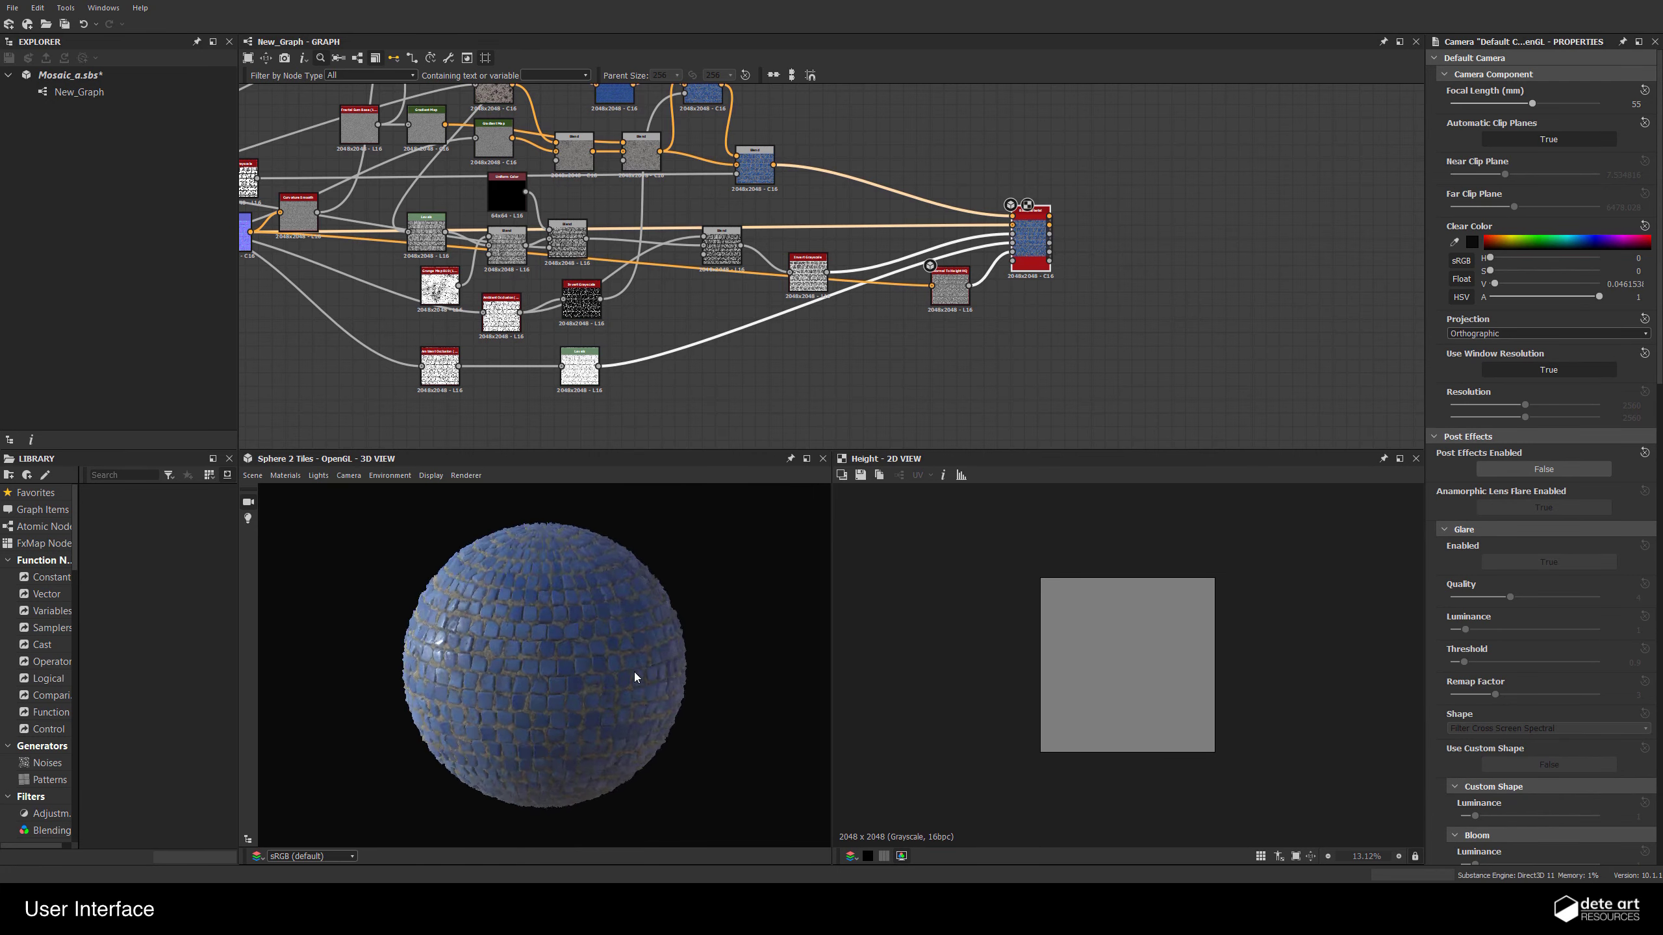
Enable the camera's post effects, set the glare Quality to 5 and Luminance to about 4.98, and inspect the sphere
click(1540, 468)
click(1543, 469)
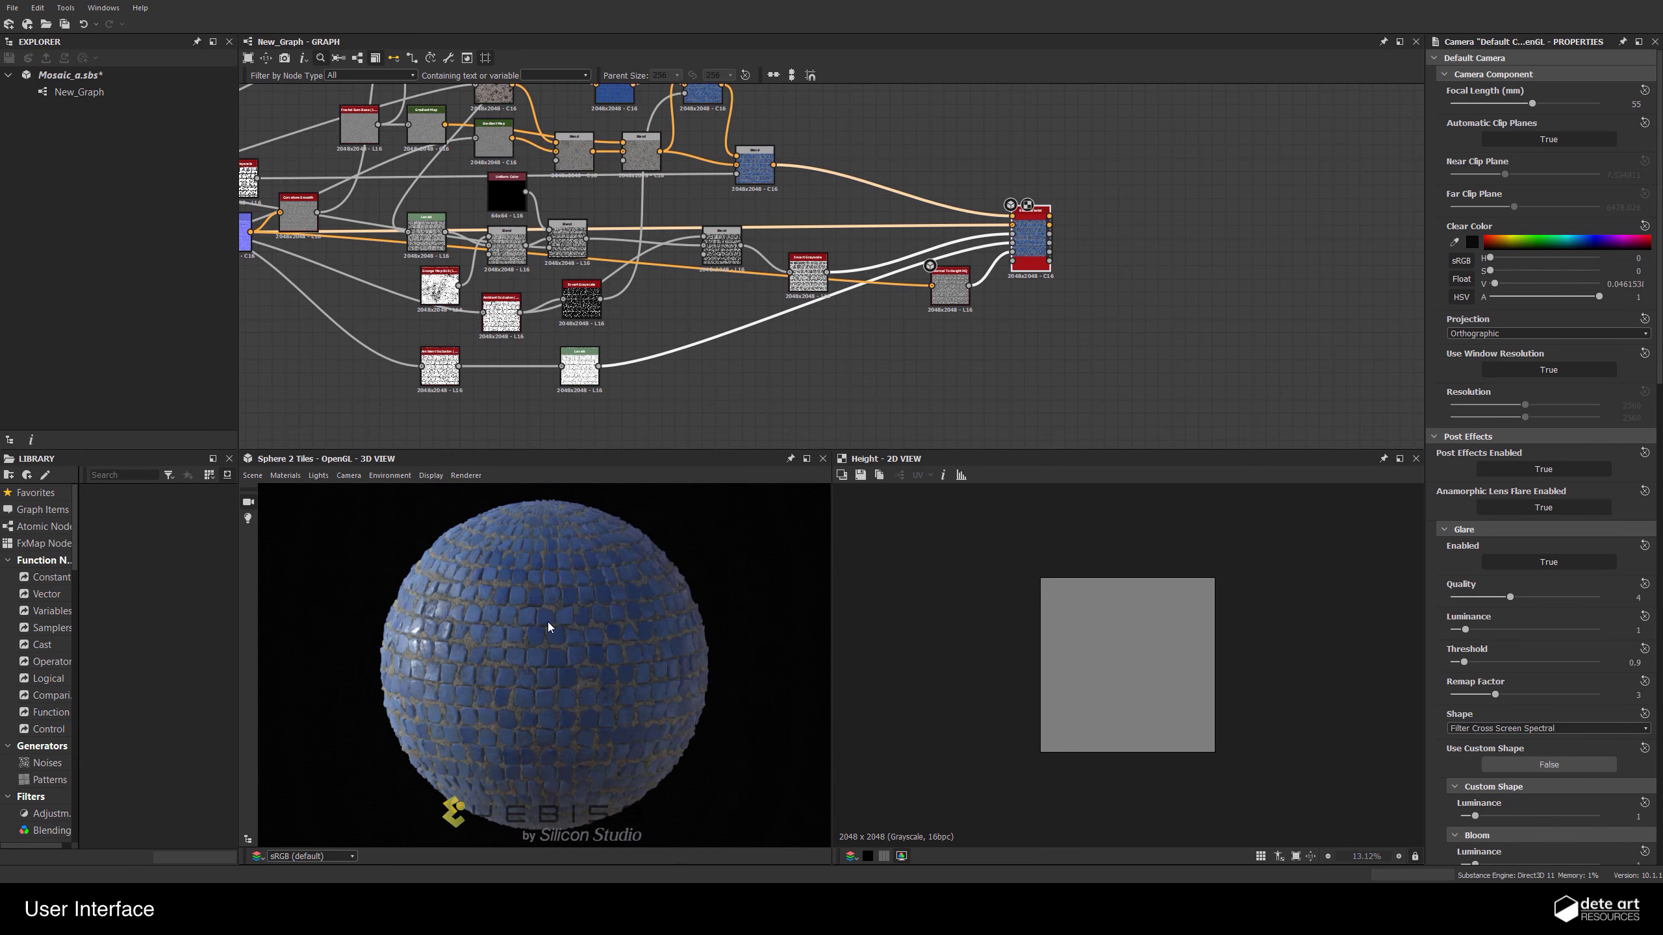
drag(1508, 597, 1584, 597)
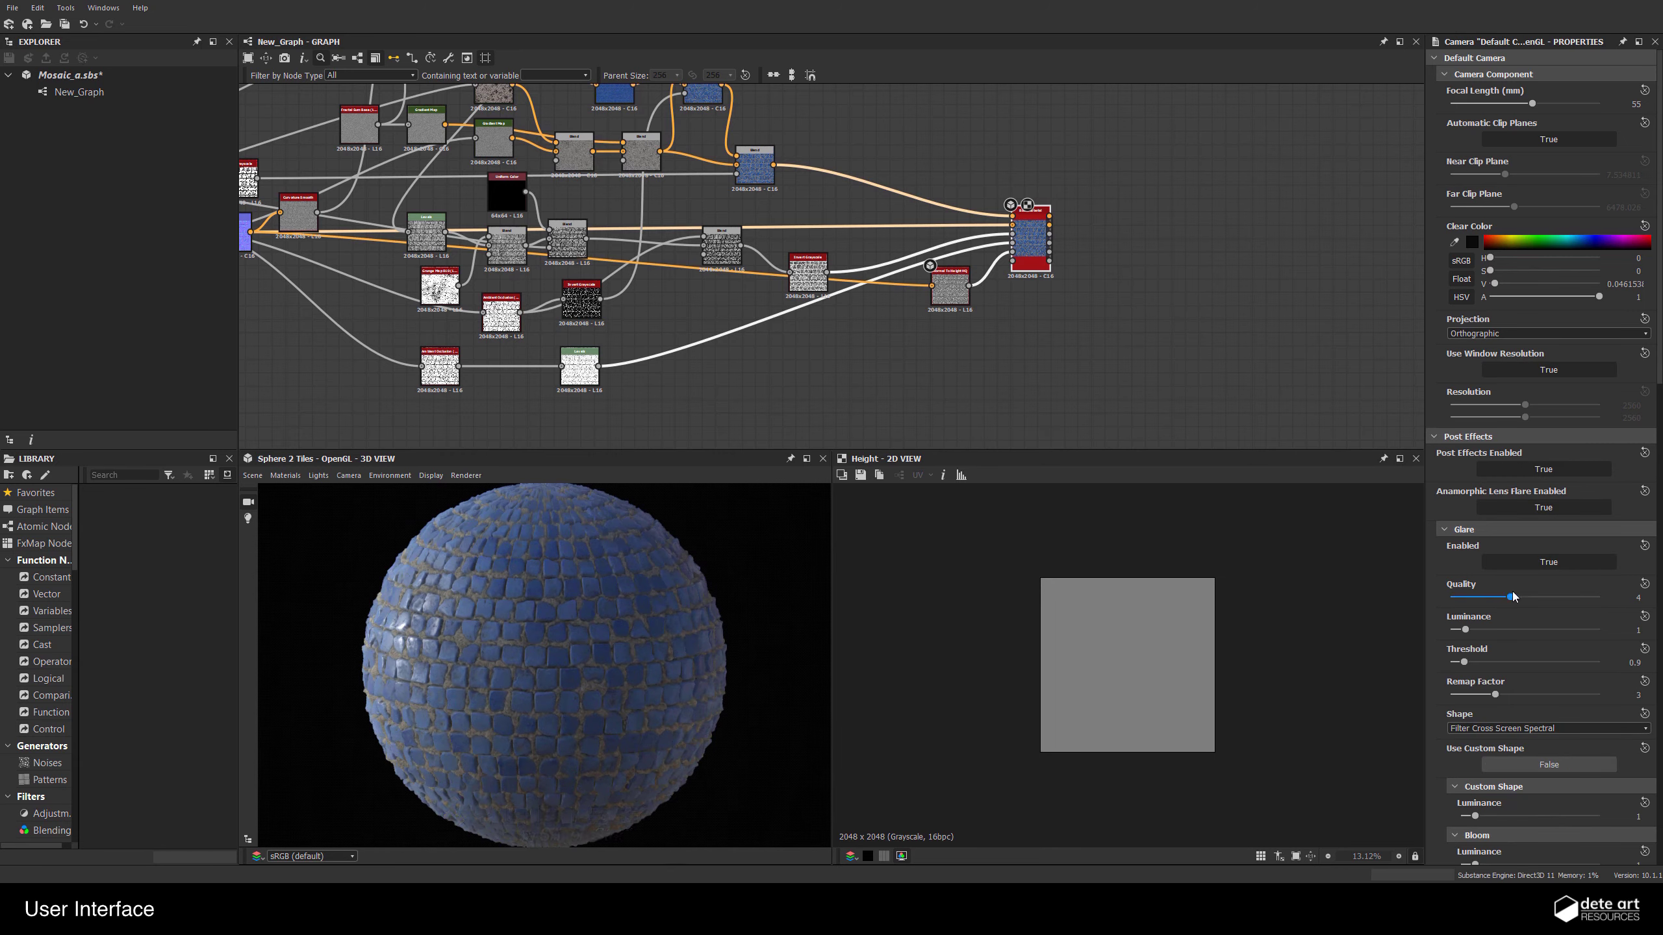
drag(1468, 627, 1547, 630)
scroll(1008, 706, down, 1)
scroll(537, 676, down, 2)
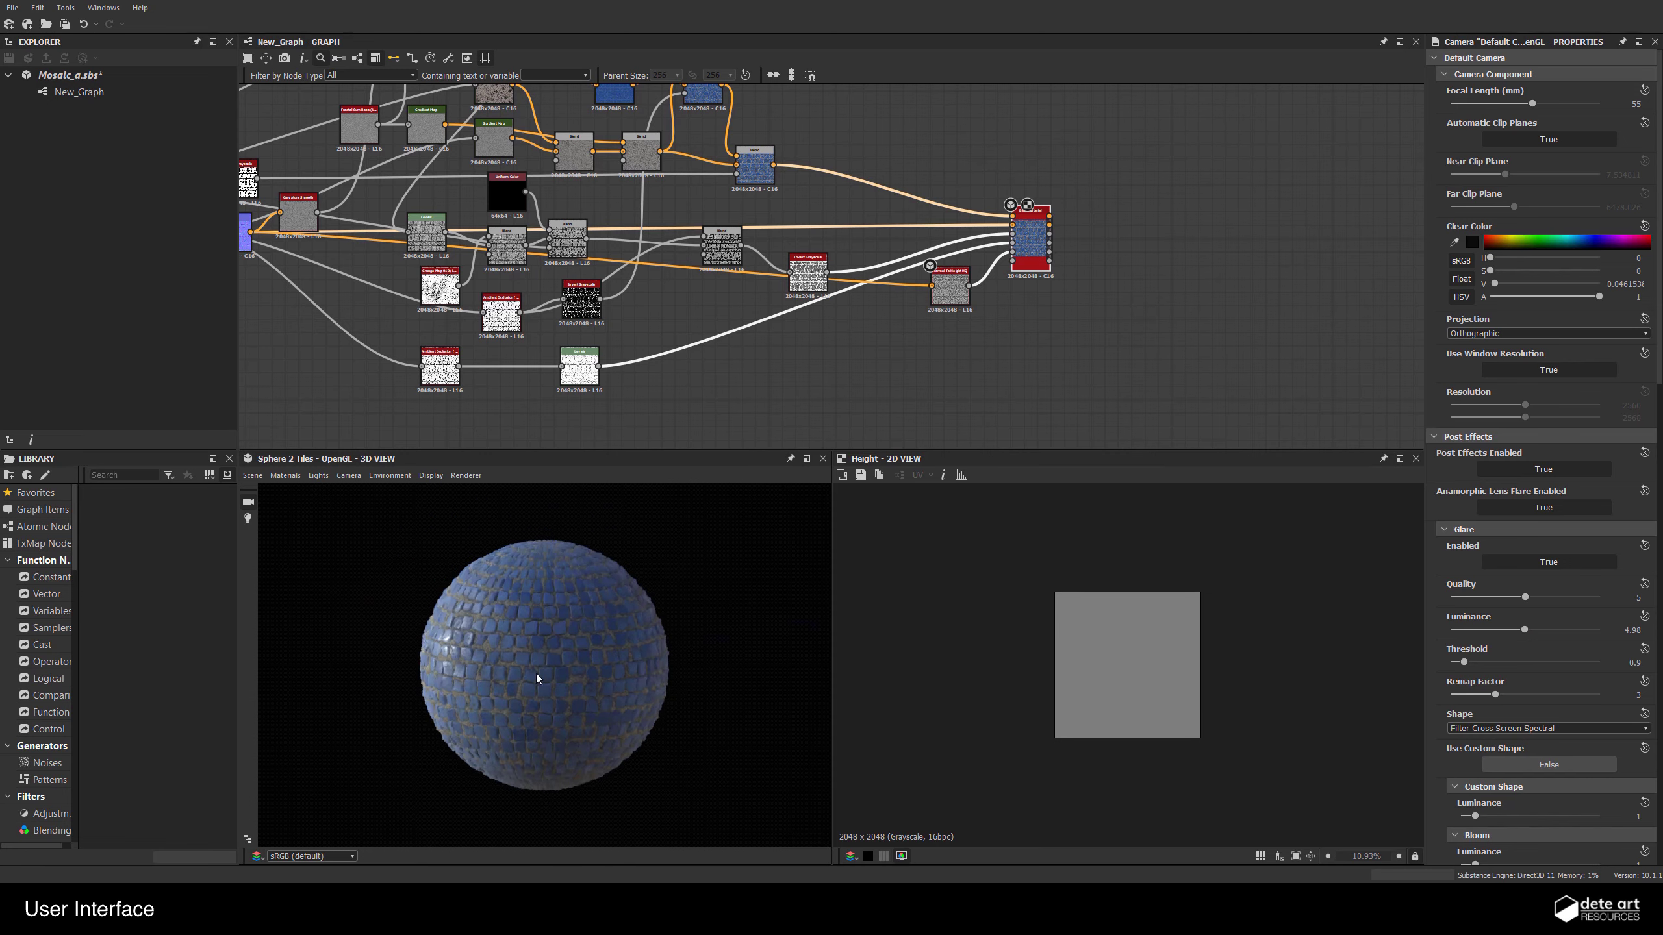
drag(538, 676, 560, 603)
scroll(560, 603, up, 1)
Set the camera's color correction Contrast to 1.015 and check the sphere while orbiting and rotating the environment lighting
scroll(1545, 624, down, 7)
scroll(1538, 604, down, 10)
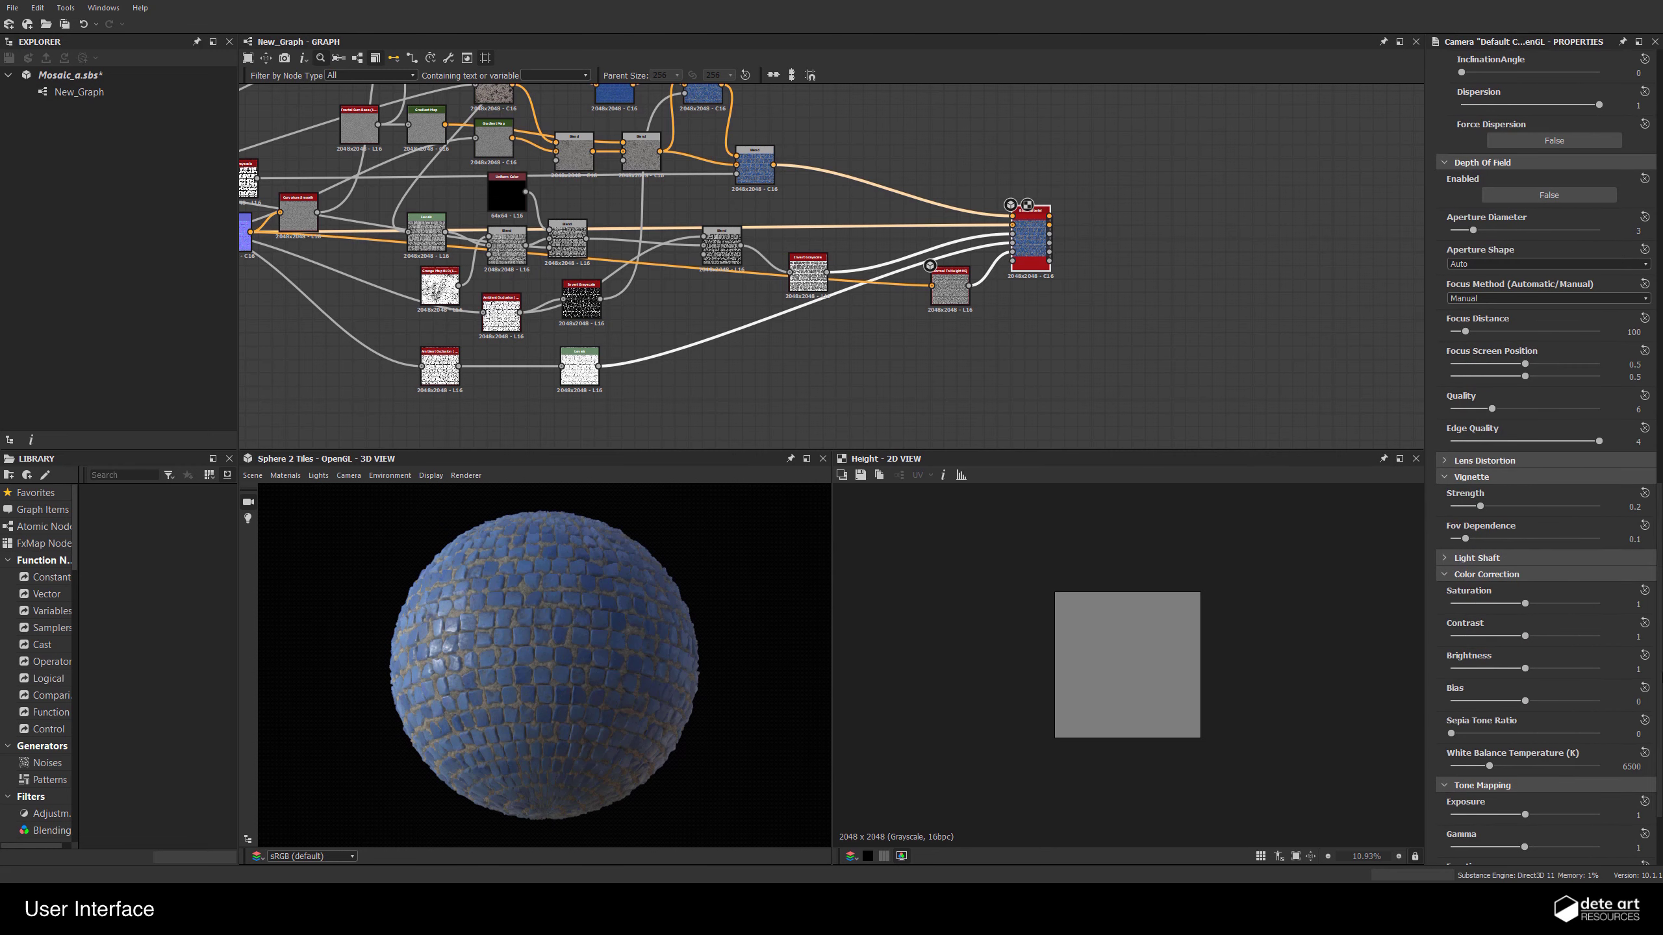
double_click(1638, 635)
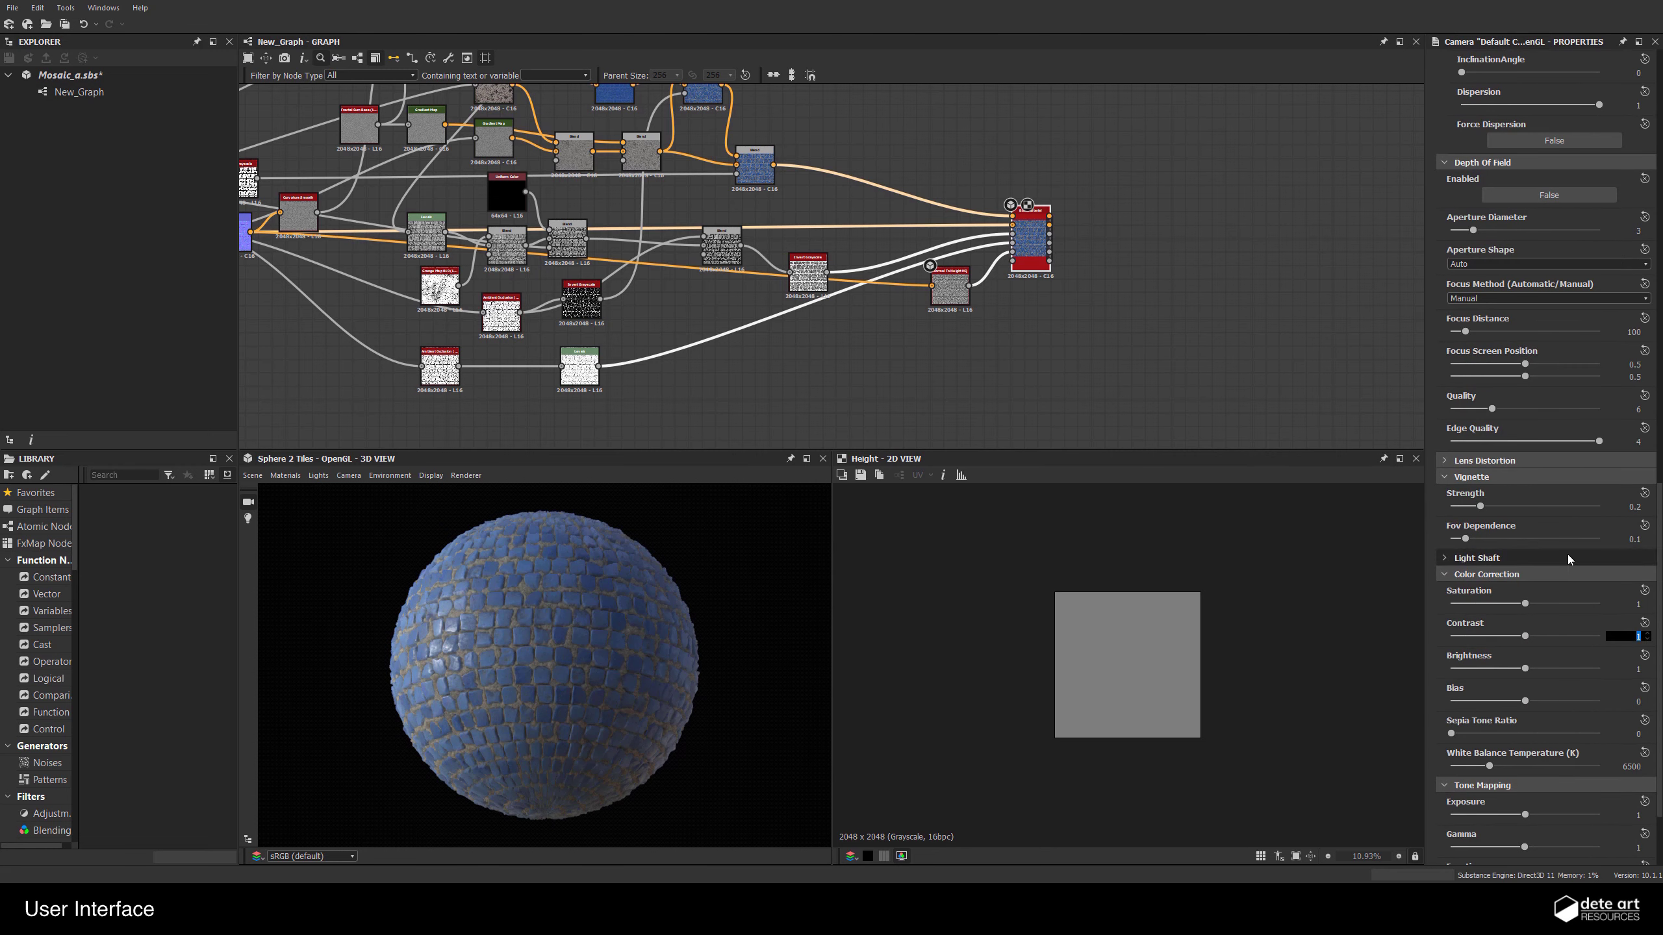
text(1.05)
key(Return)
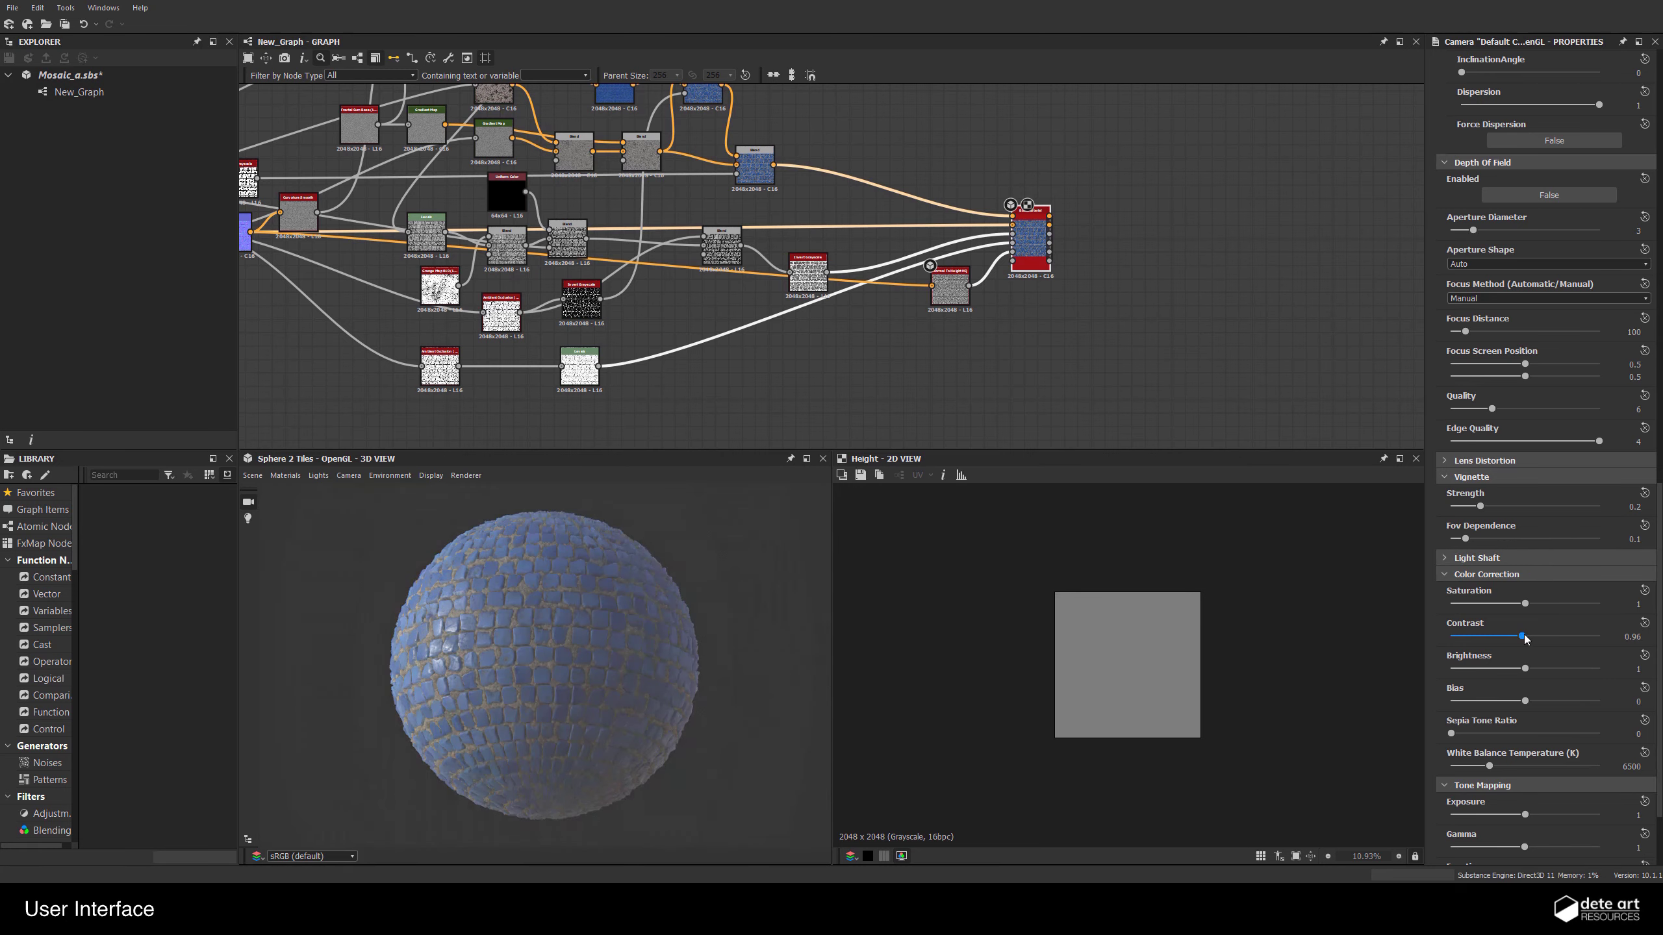
double_click(1635, 635)
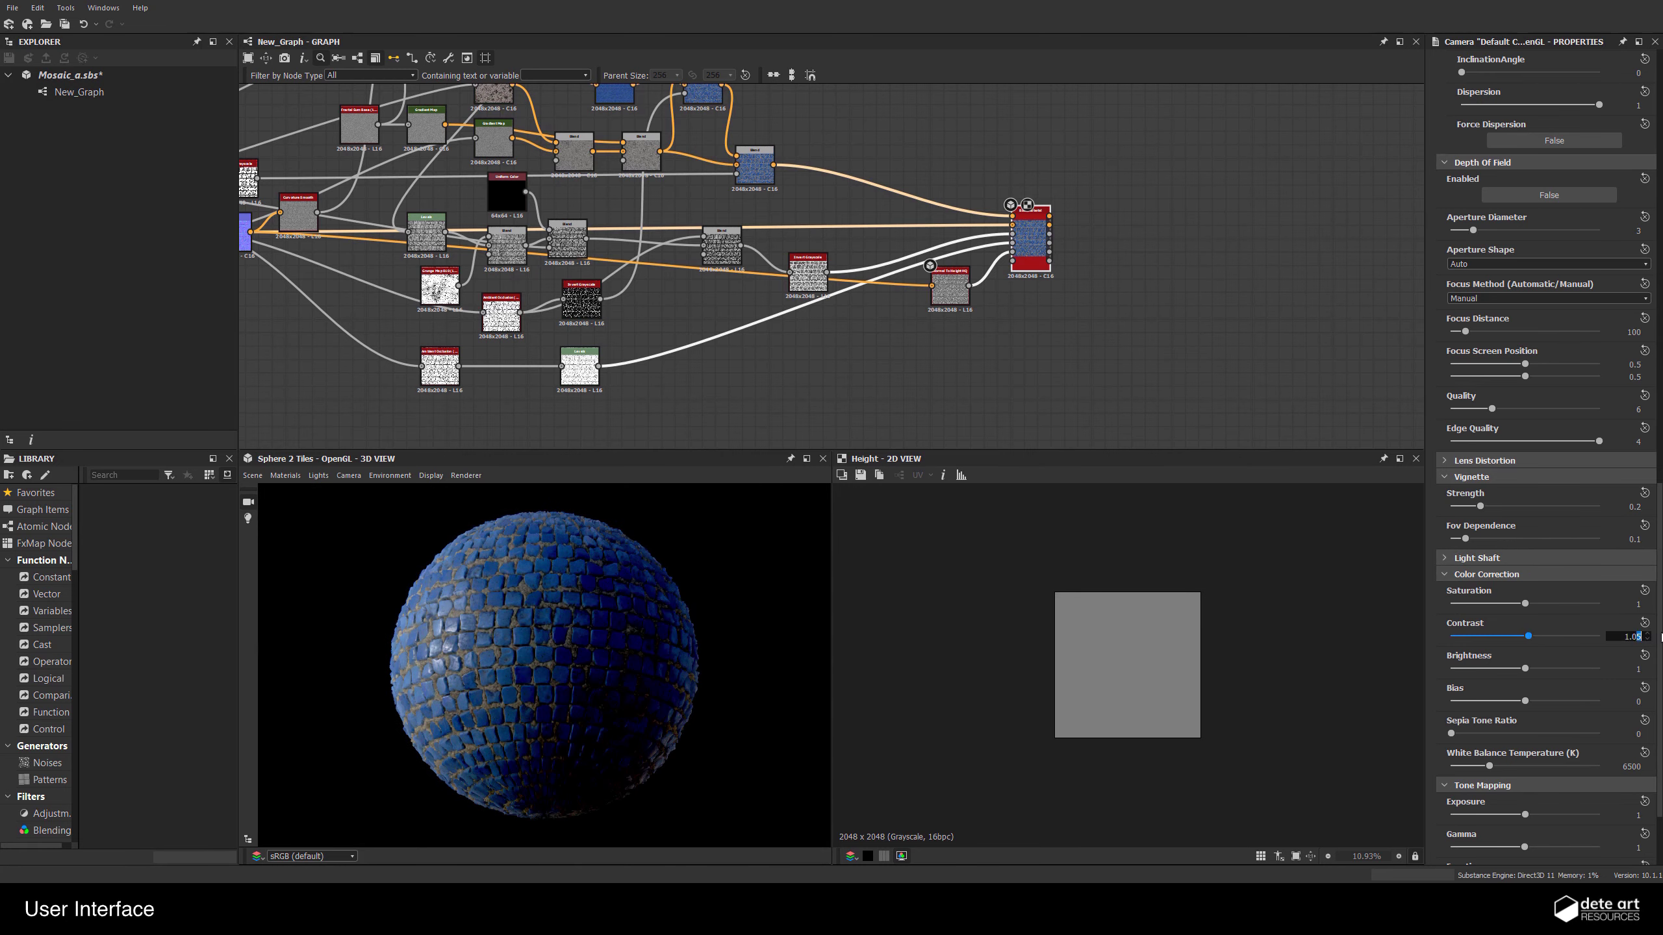
text(1.015)
key(Return)
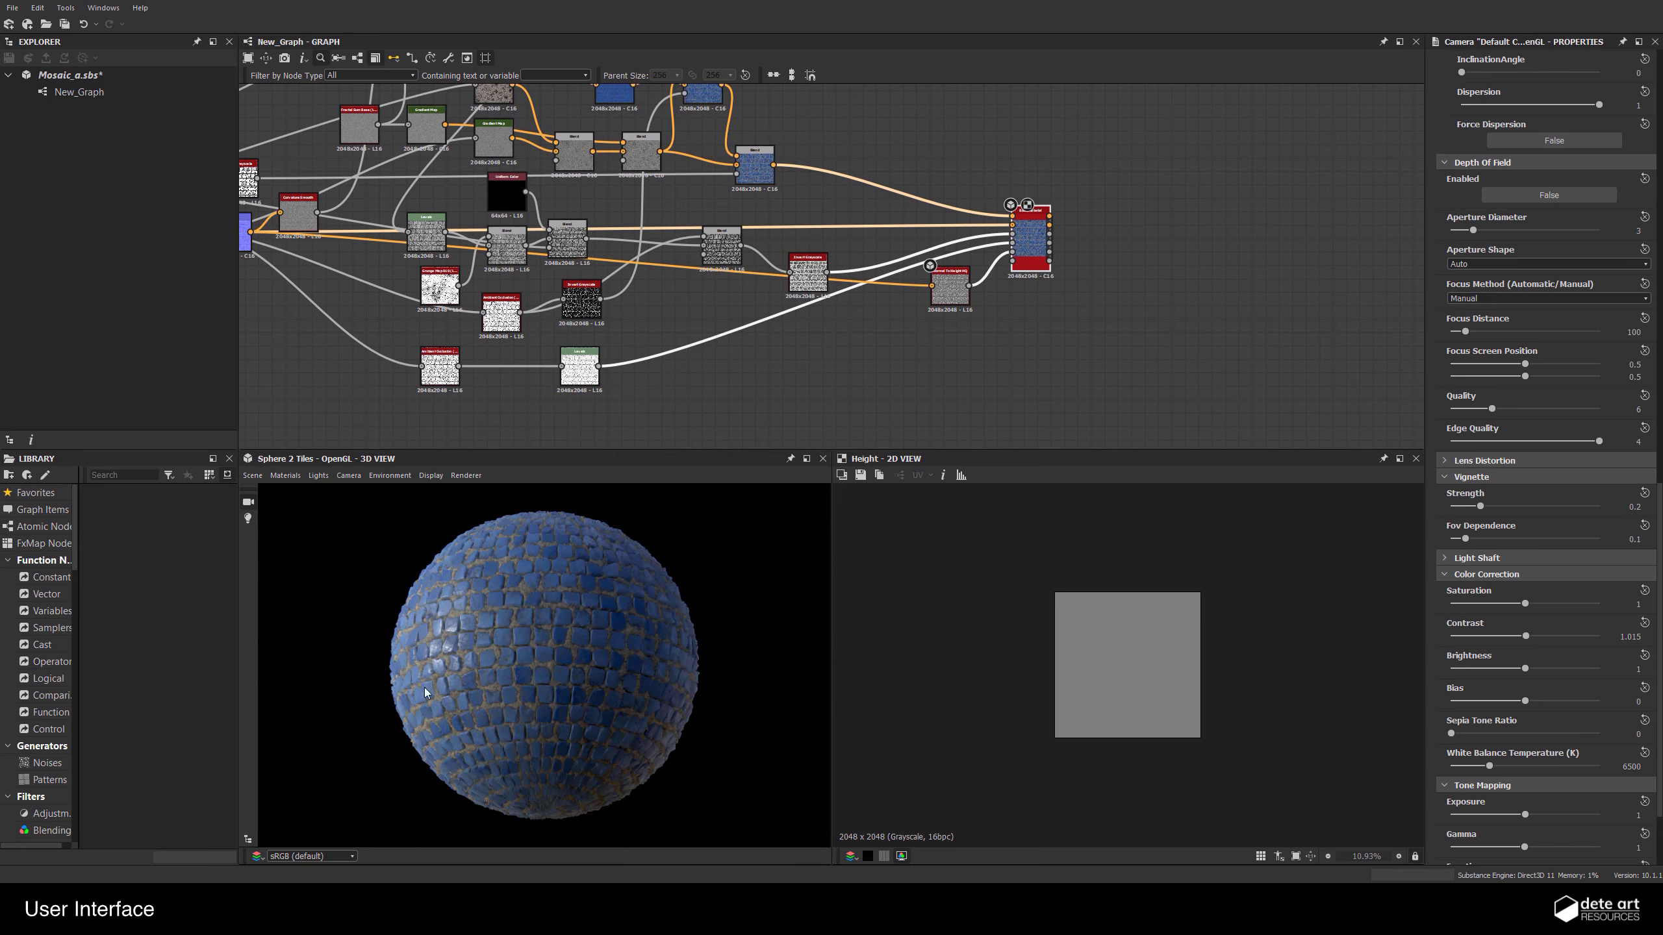
drag(543, 590, 506, 655)
ctrl+shift+right_drag(506, 655, 533, 653)
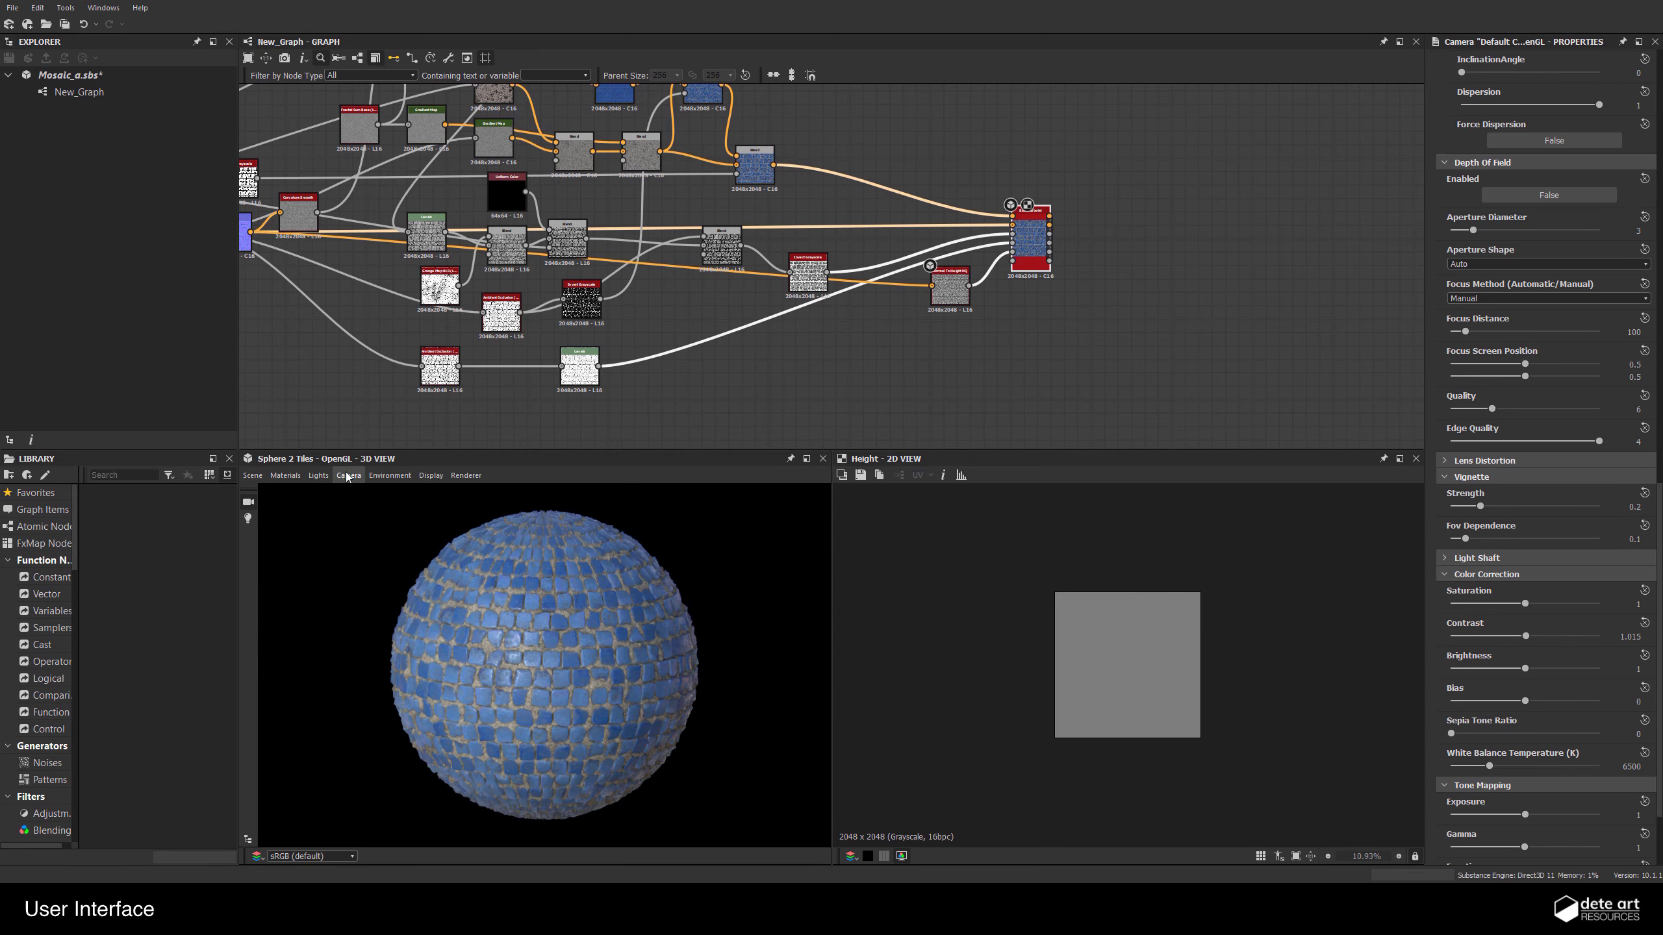
Make the environment background visible in the 3D view, inspect it around the sphere, and hide it again
click(390, 476)
click(405, 493)
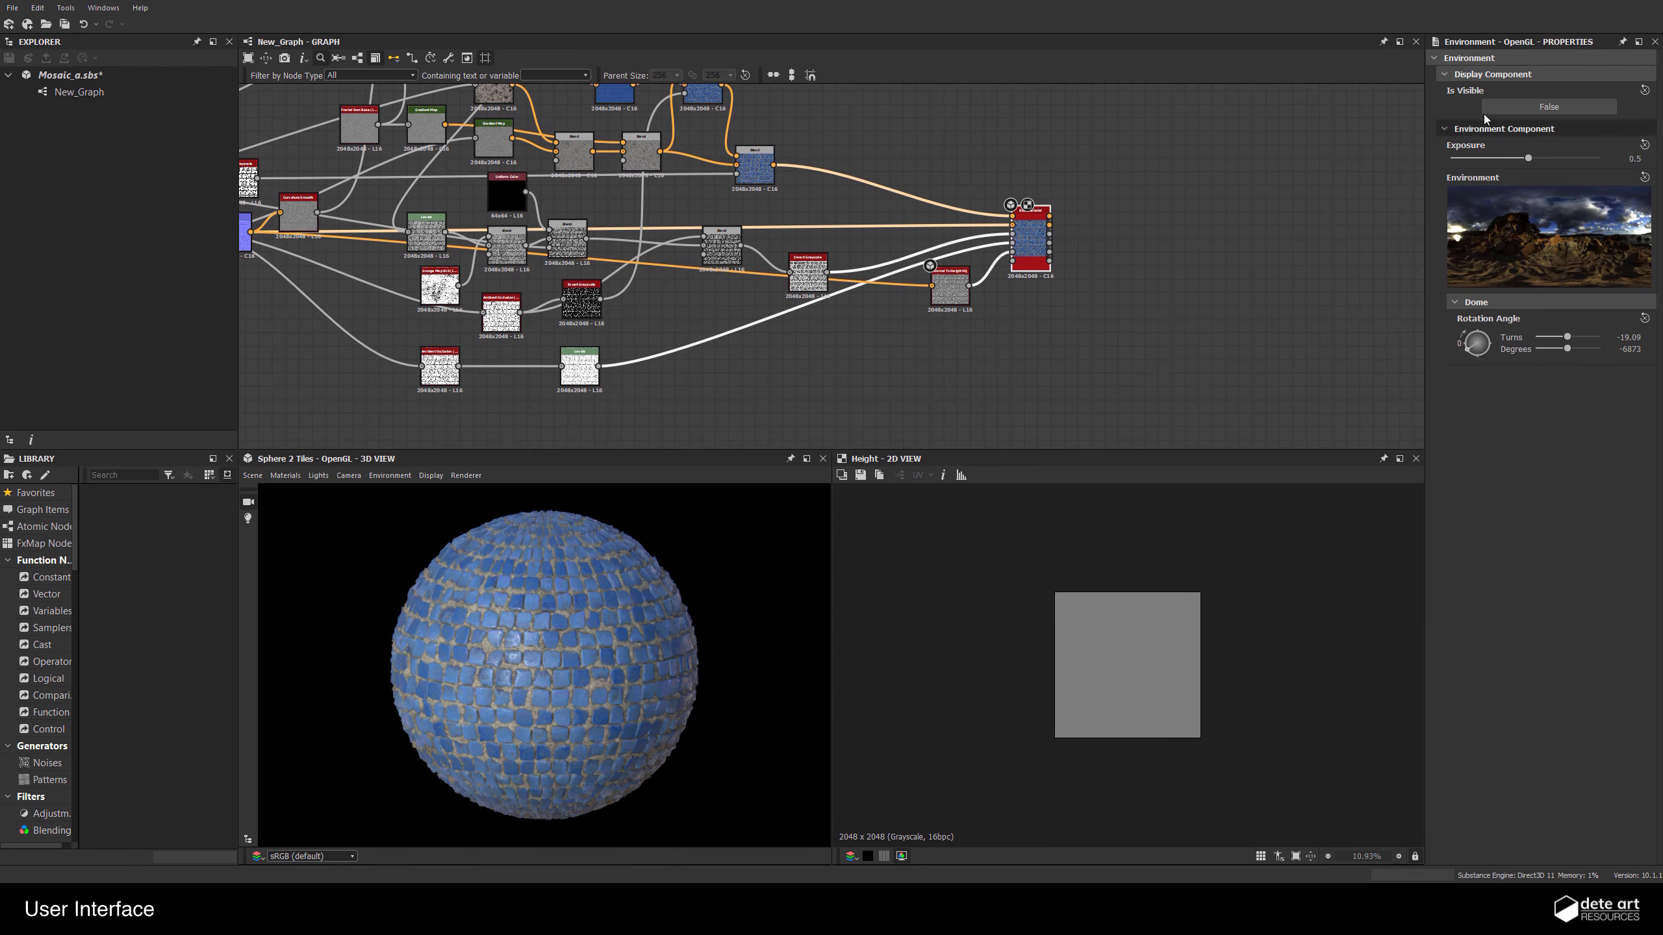
click(1525, 106)
click(1522, 108)
click(1523, 108)
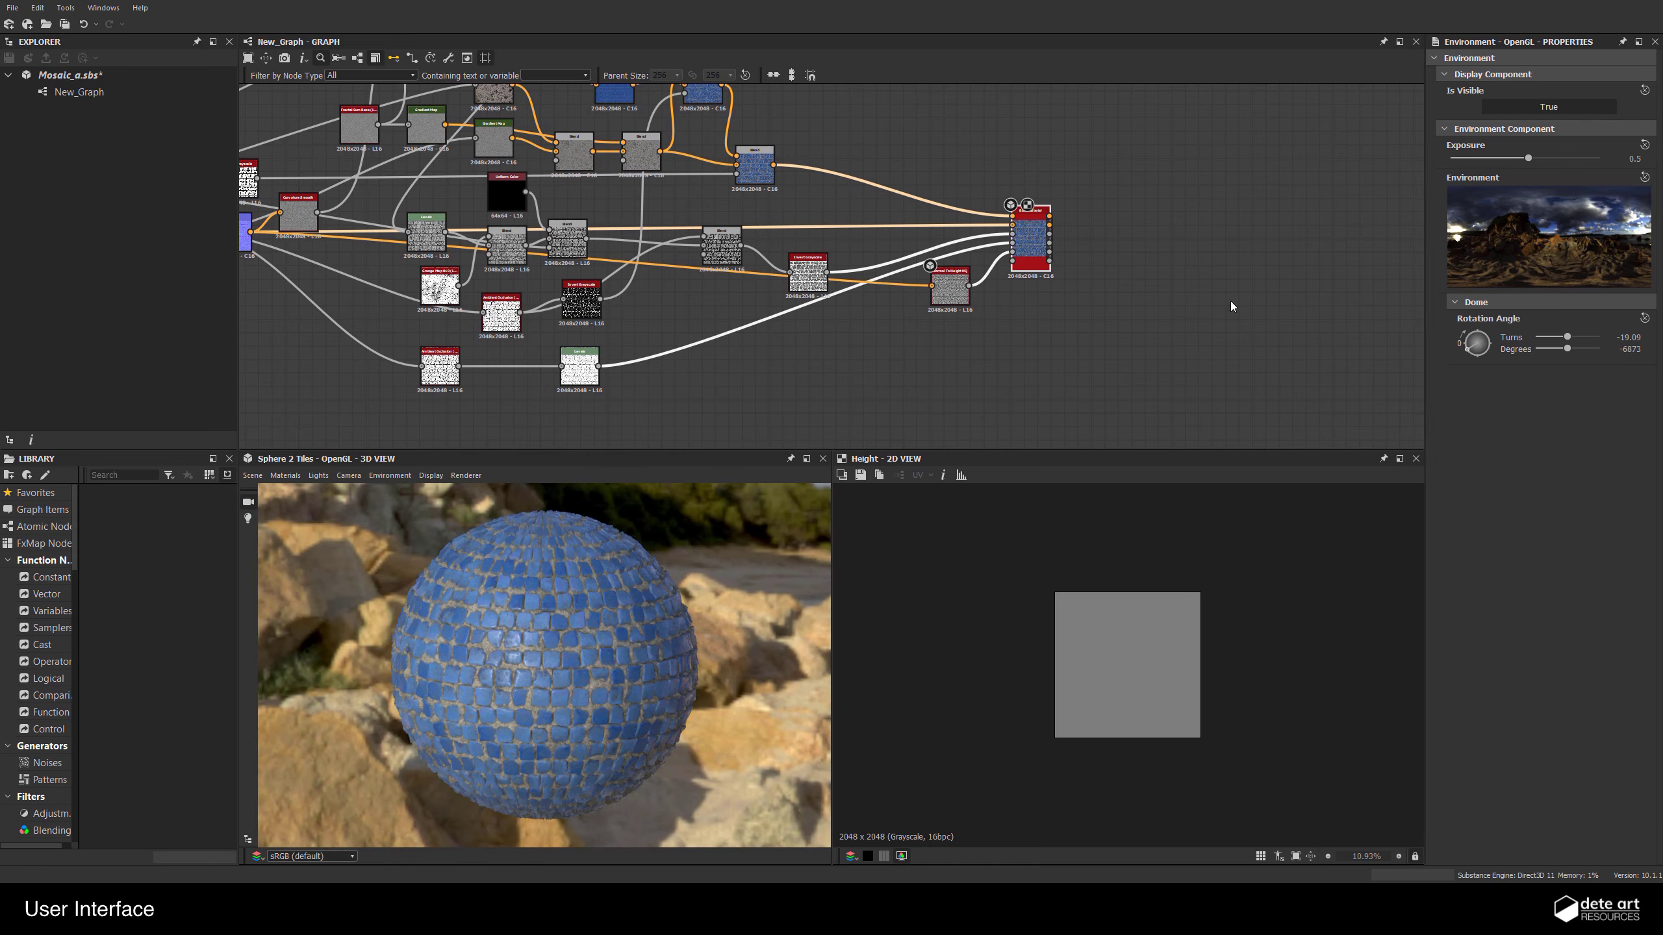
scroll(586, 631, down, 5)
mouse_move(586, 631)
mouse_down()
mouse_move(592, 524)
mouse_move(592, 648)
mouse_up()
scroll(591, 595, up, 2)
click(1562, 110)
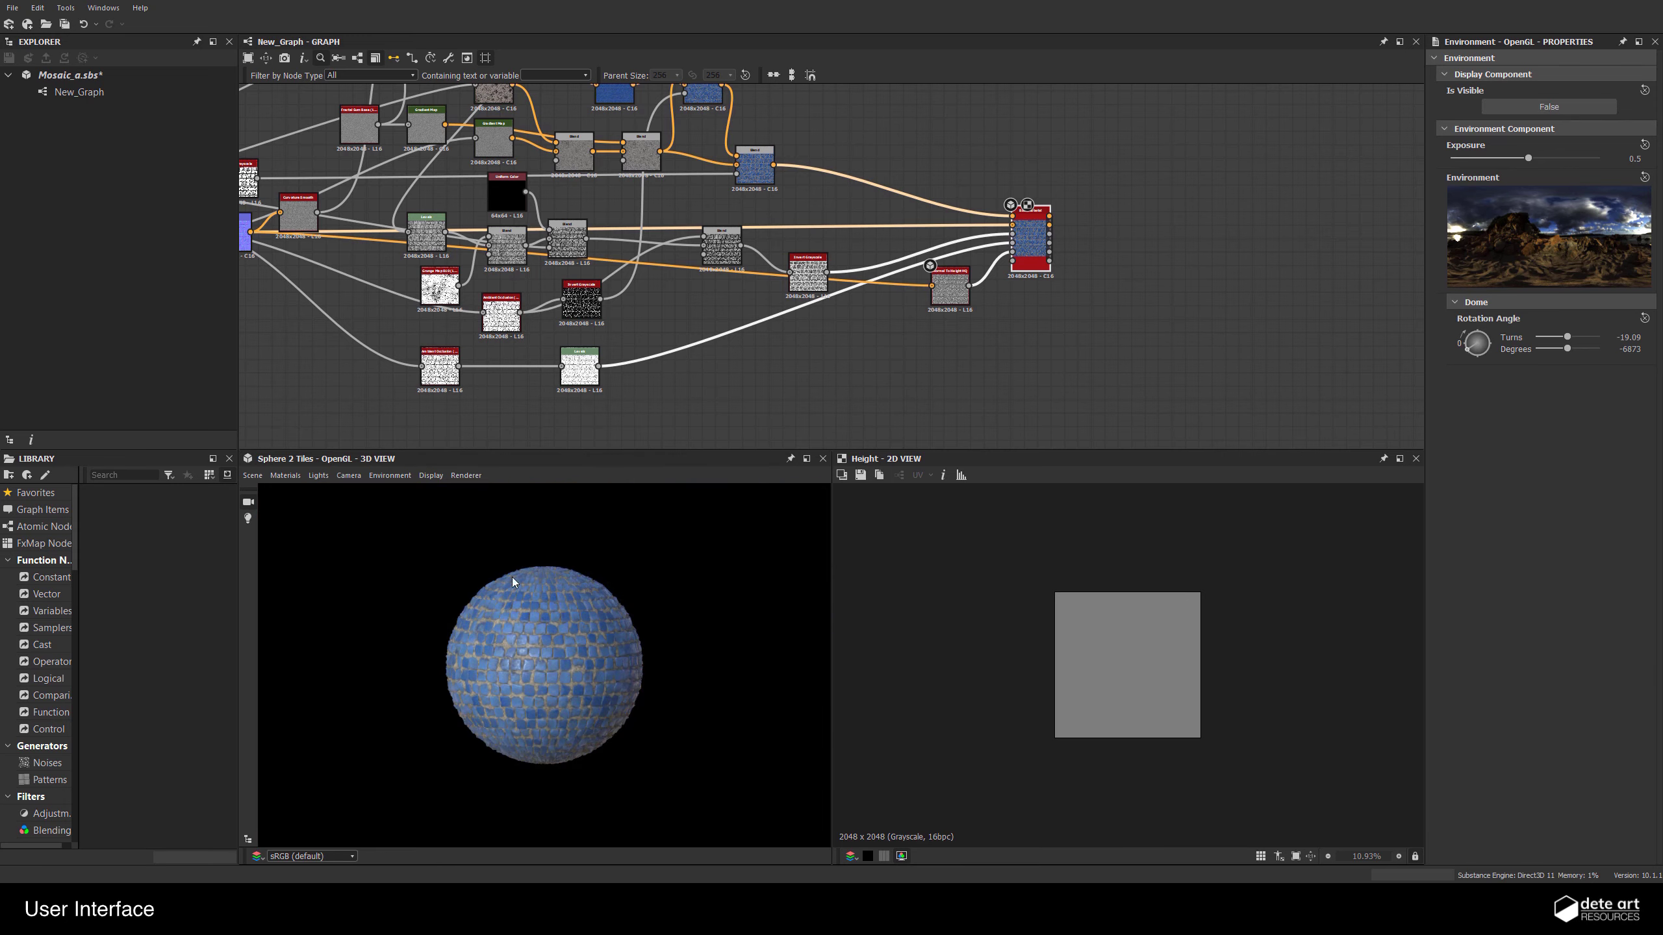
Switch the 3D view's renderer to Iray and rotate the environment lighting on the enlarged sphere
click(465, 475)
click(474, 525)
scroll(543, 665, up, 5)
ctrl+shift+right_drag(544, 665, 498, 664)
Set the sphere mesh's subdivision Method to Parametric and its Number to 4 in the scene properties
click(252, 475)
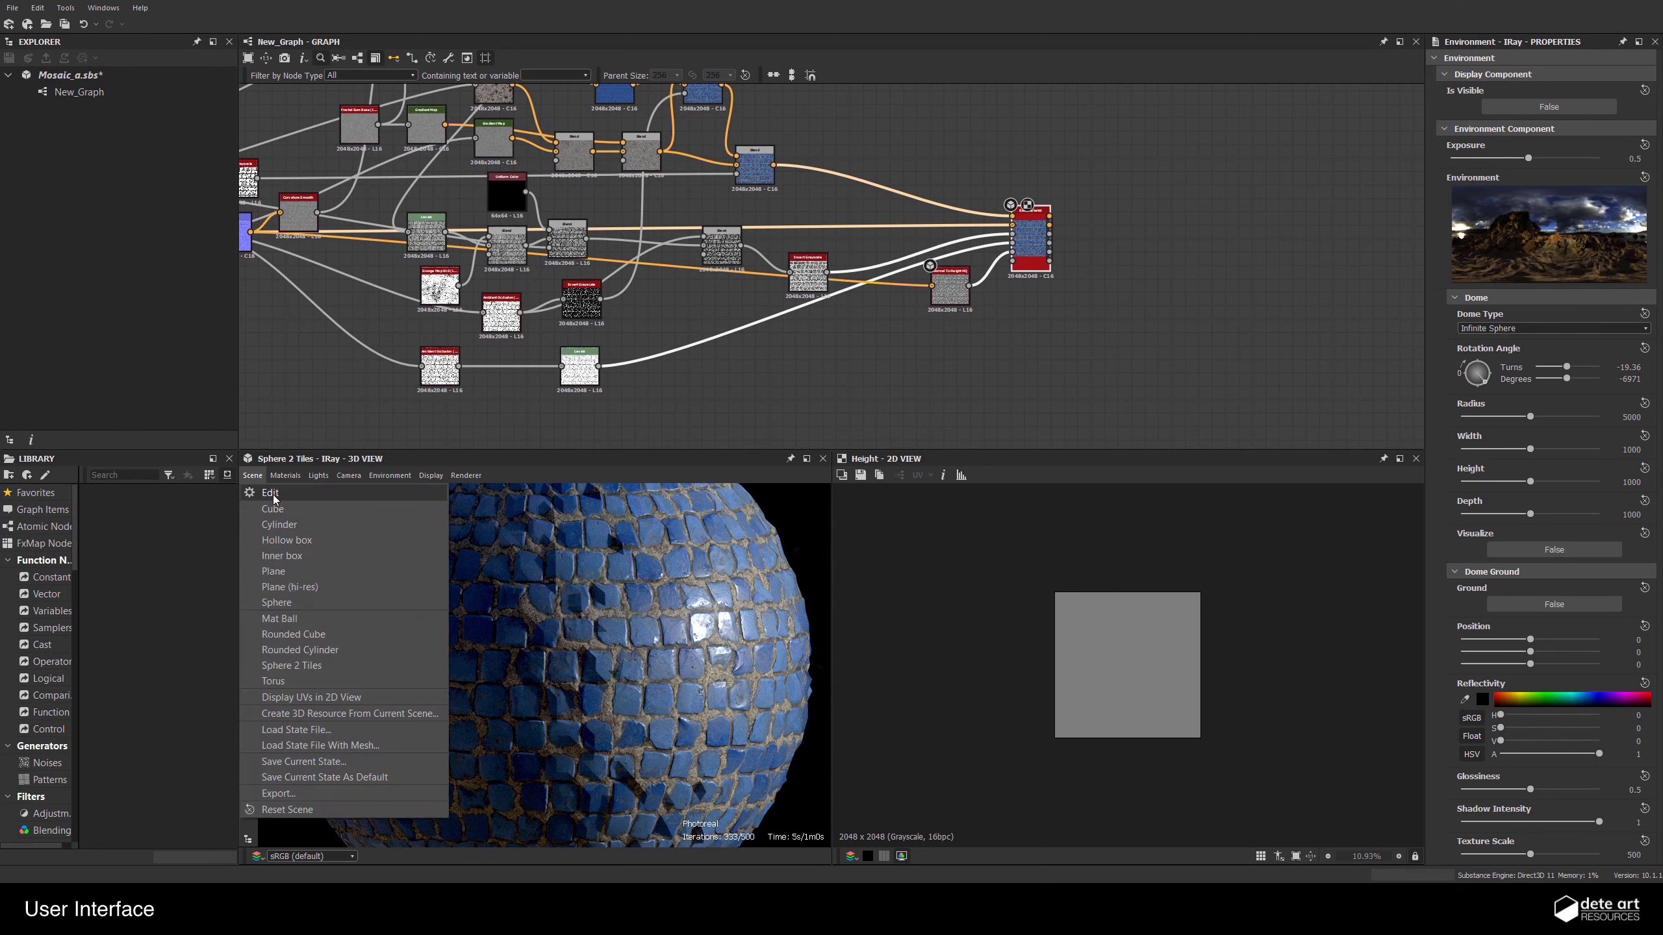
click(271, 494)
click(1471, 215)
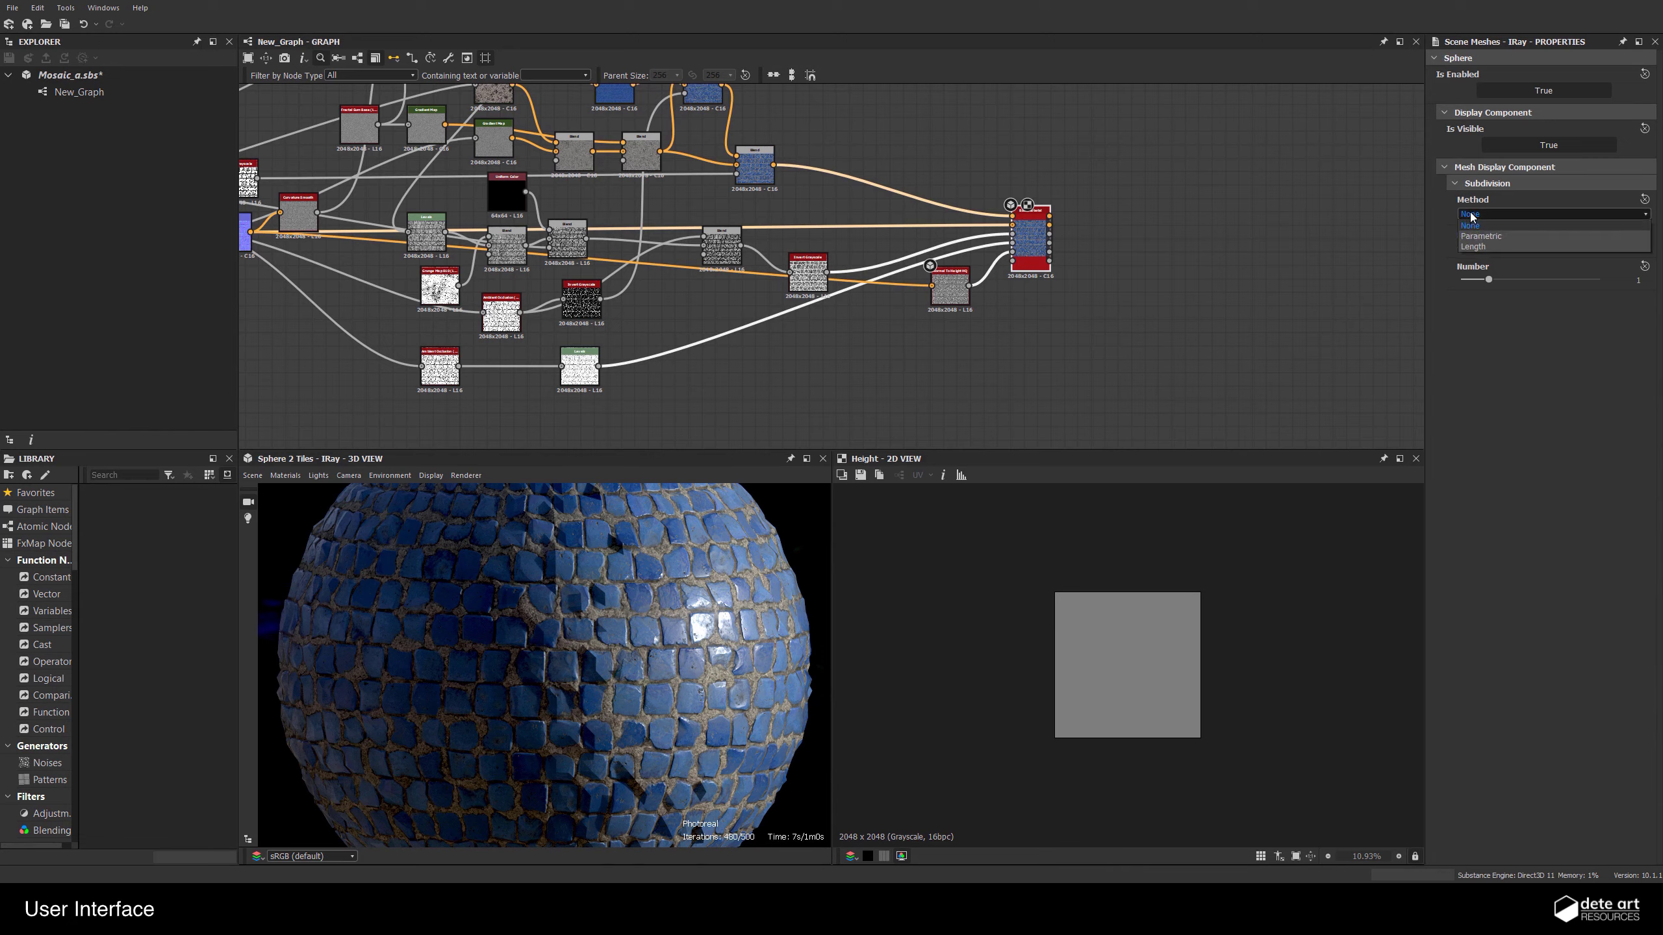
click(1483, 236)
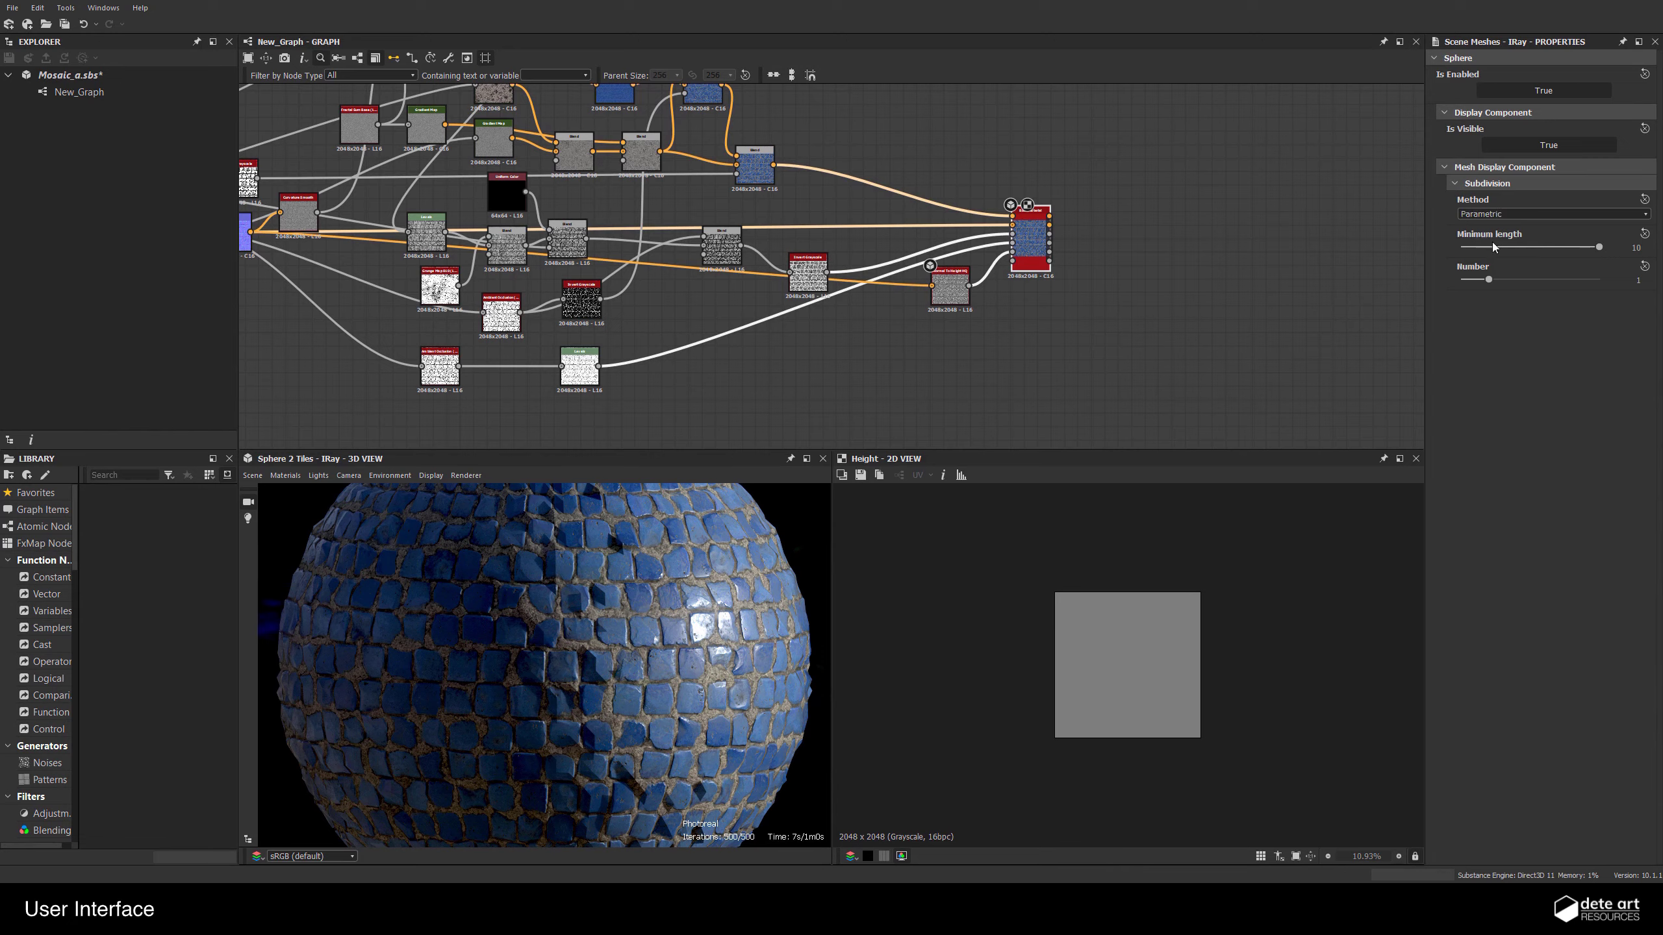
double_click(1632, 283)
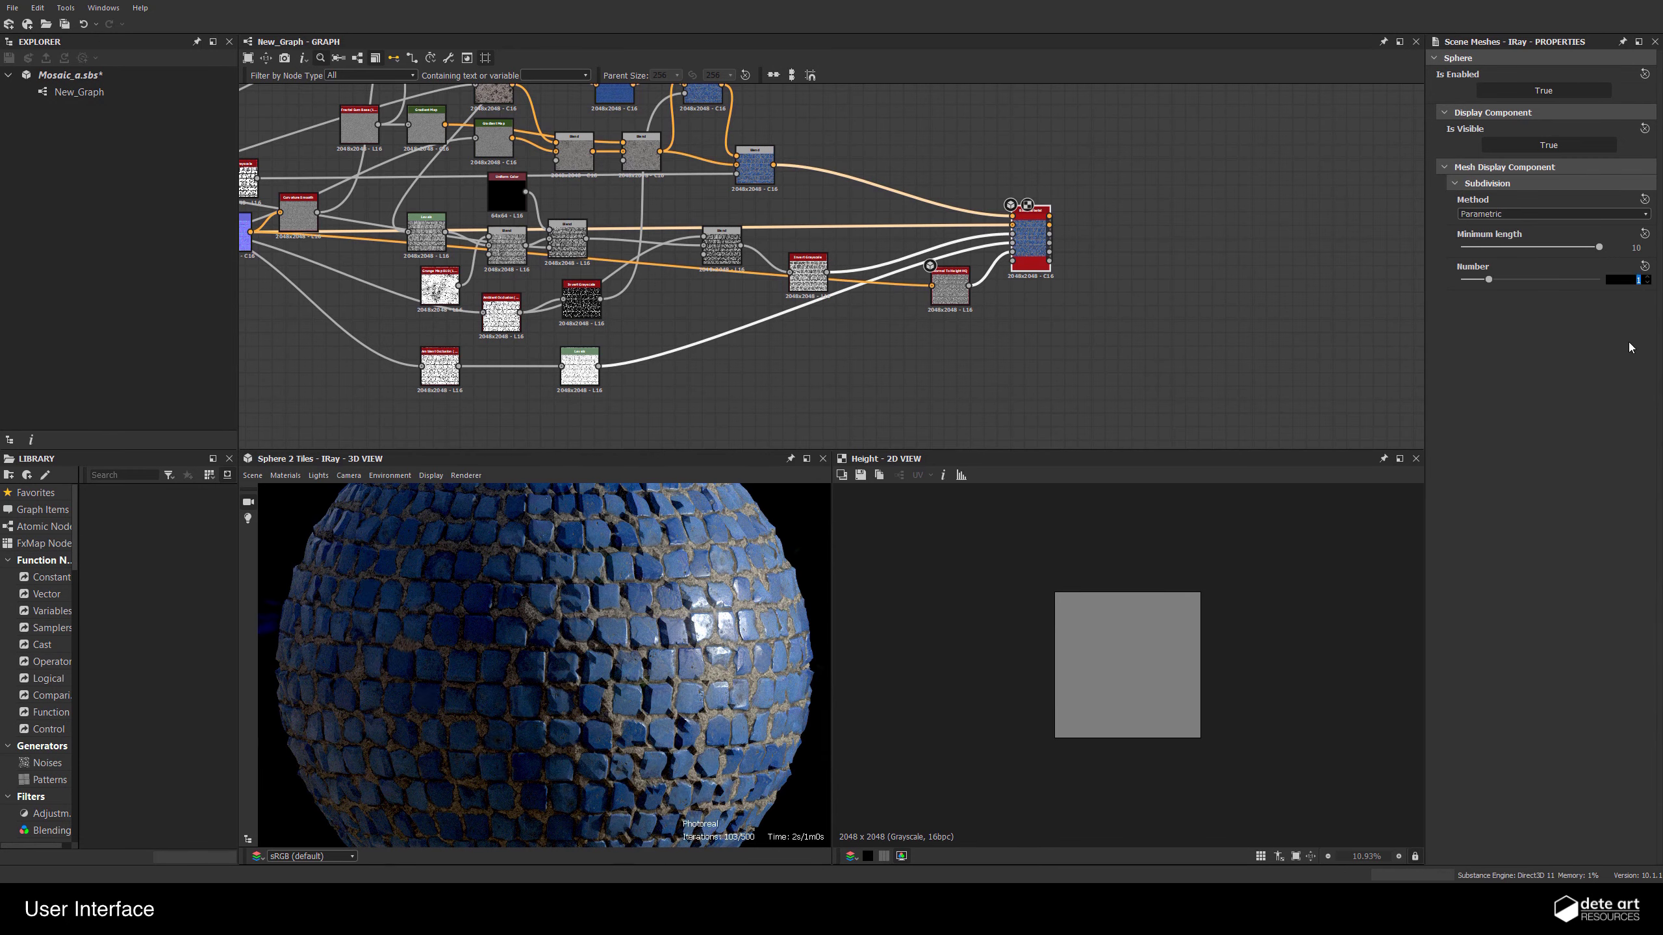
text(4)
key(Return)
drag(543, 655, 561, 640)
Set the default material's height Scale to 2 and inspect the sphere under rotated environment lighting
click(285, 476)
click(576, 491)
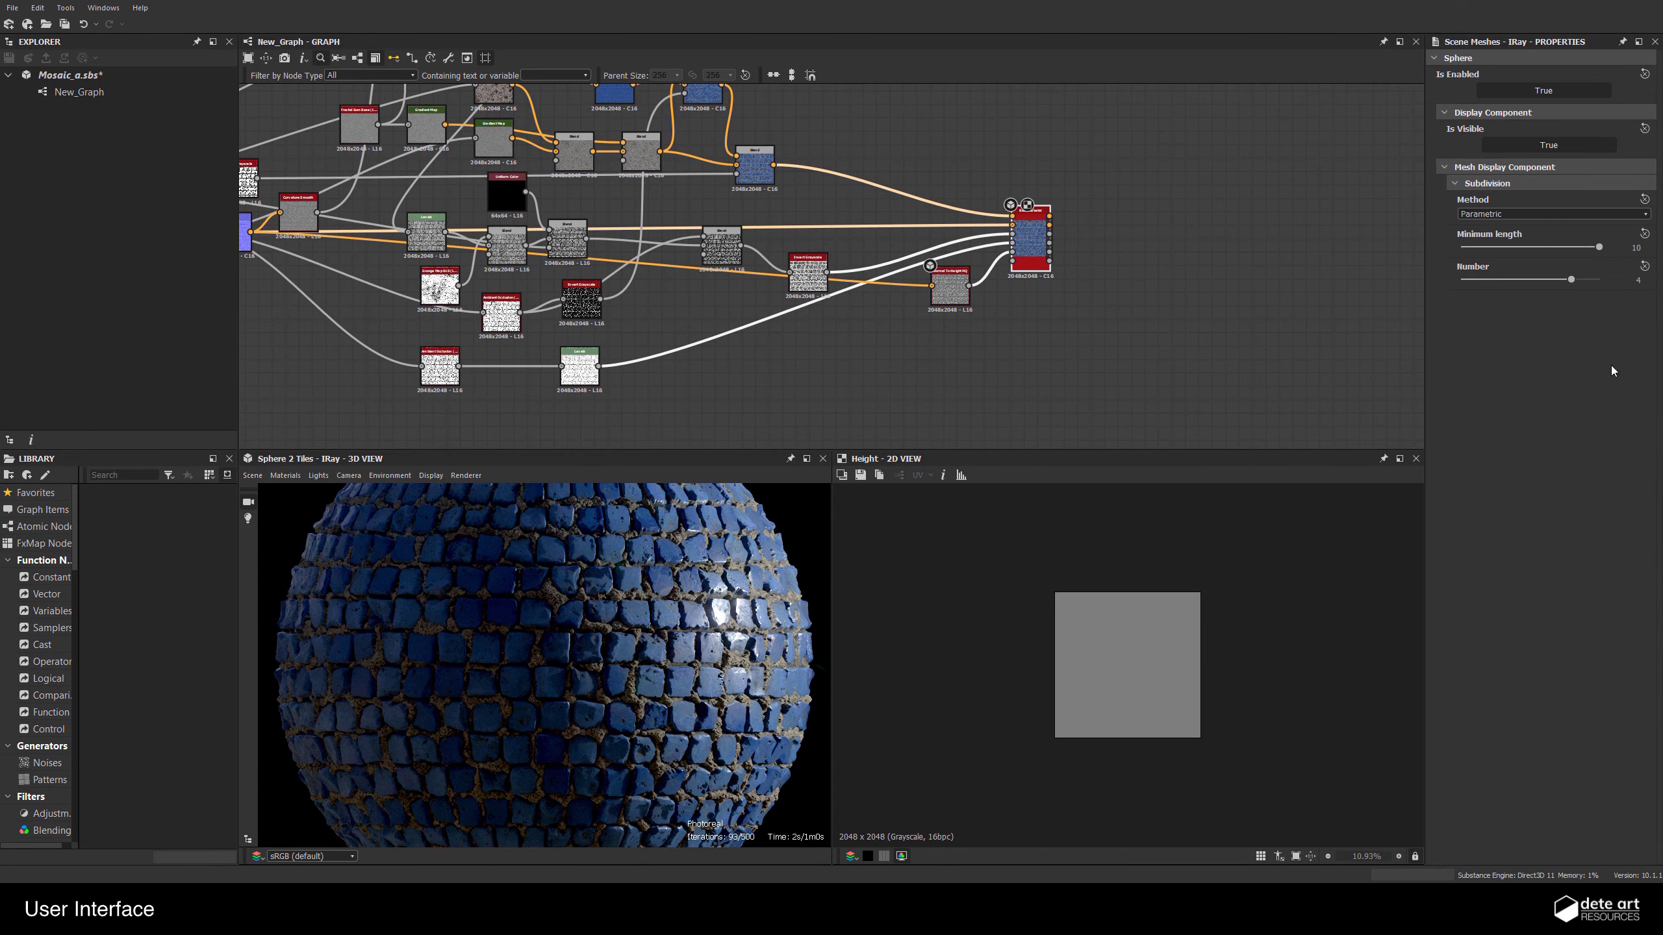
click(1639, 449)
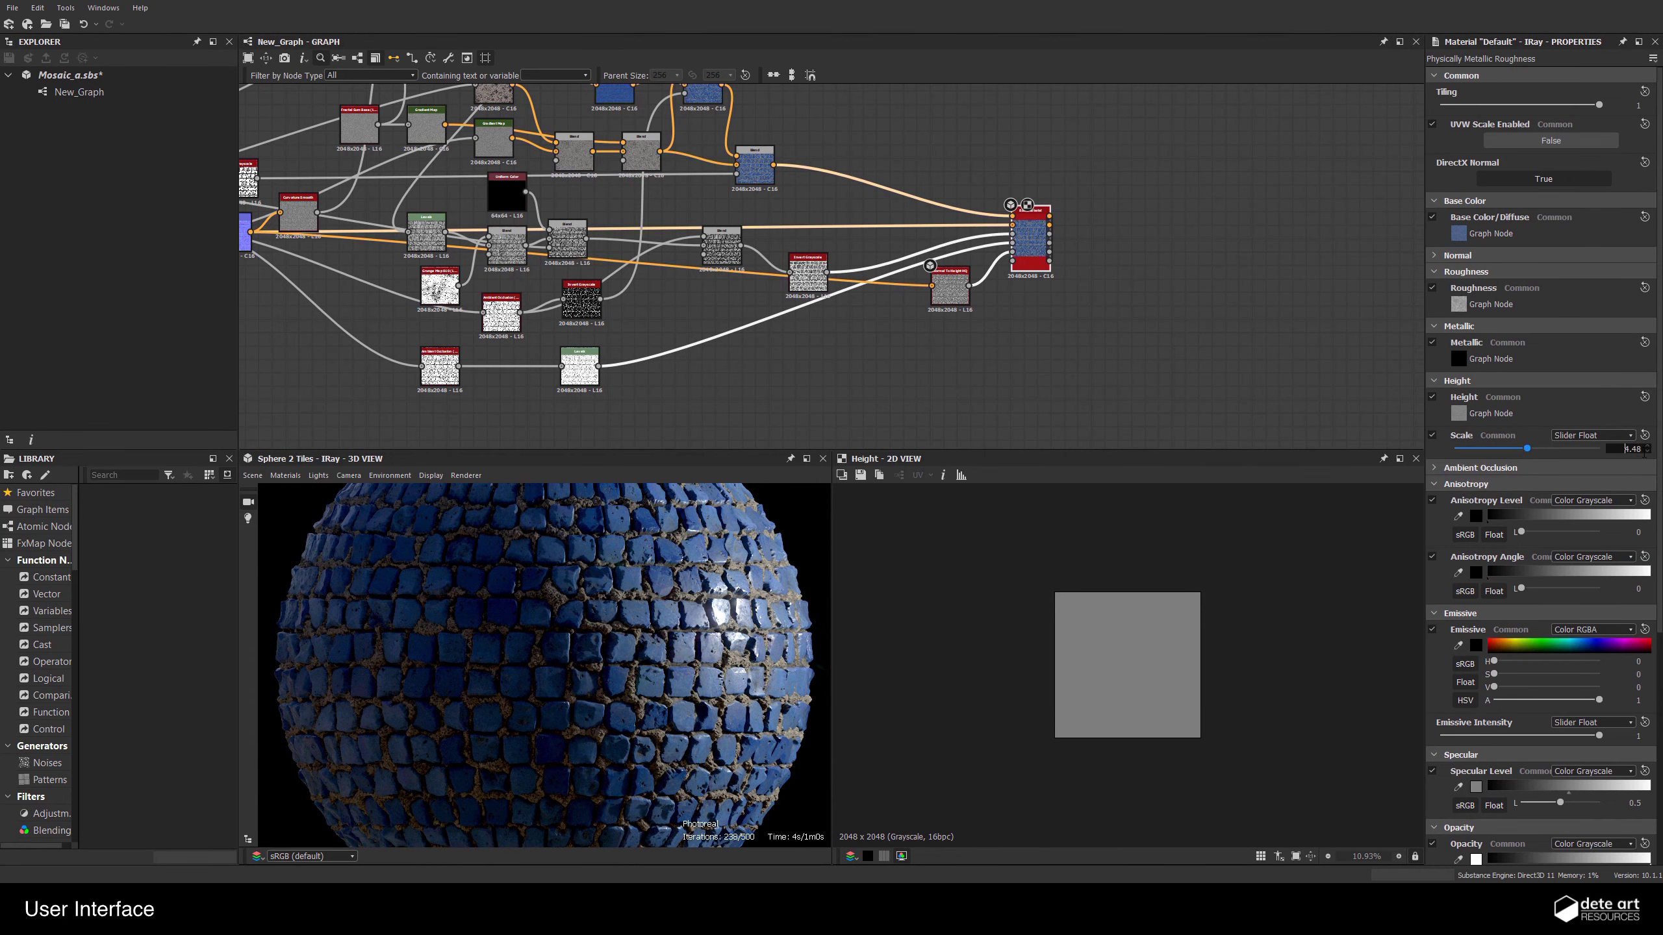
double_click(1641, 449)
text(2)
key(Return)
drag(589, 645, 645, 630)
scroll(575, 629, down, 3)
mouse_move(645, 630)
ctrl+shift+right_down()
mouse_move(592, 629)
mouse_move(619, 627)
ctrl+shift+right_up()
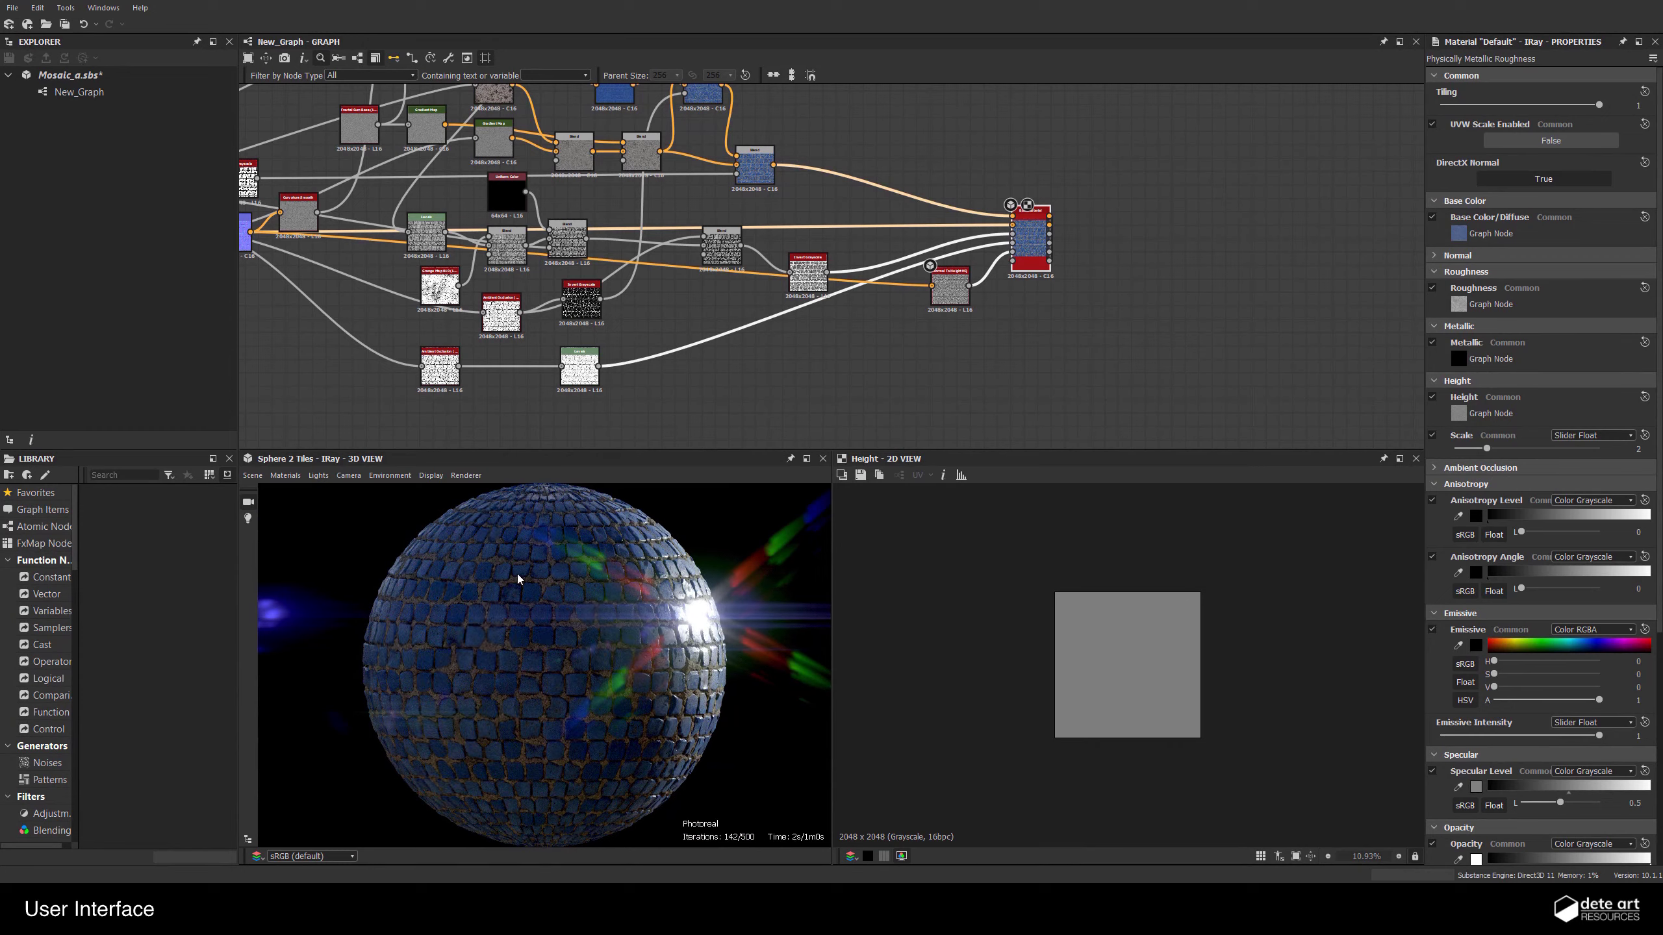
Set the default camera's glare Shape to Lens Flare after trying Bloom, with Quality 3 and Luminance about 3.84
click(341, 476)
click(366, 502)
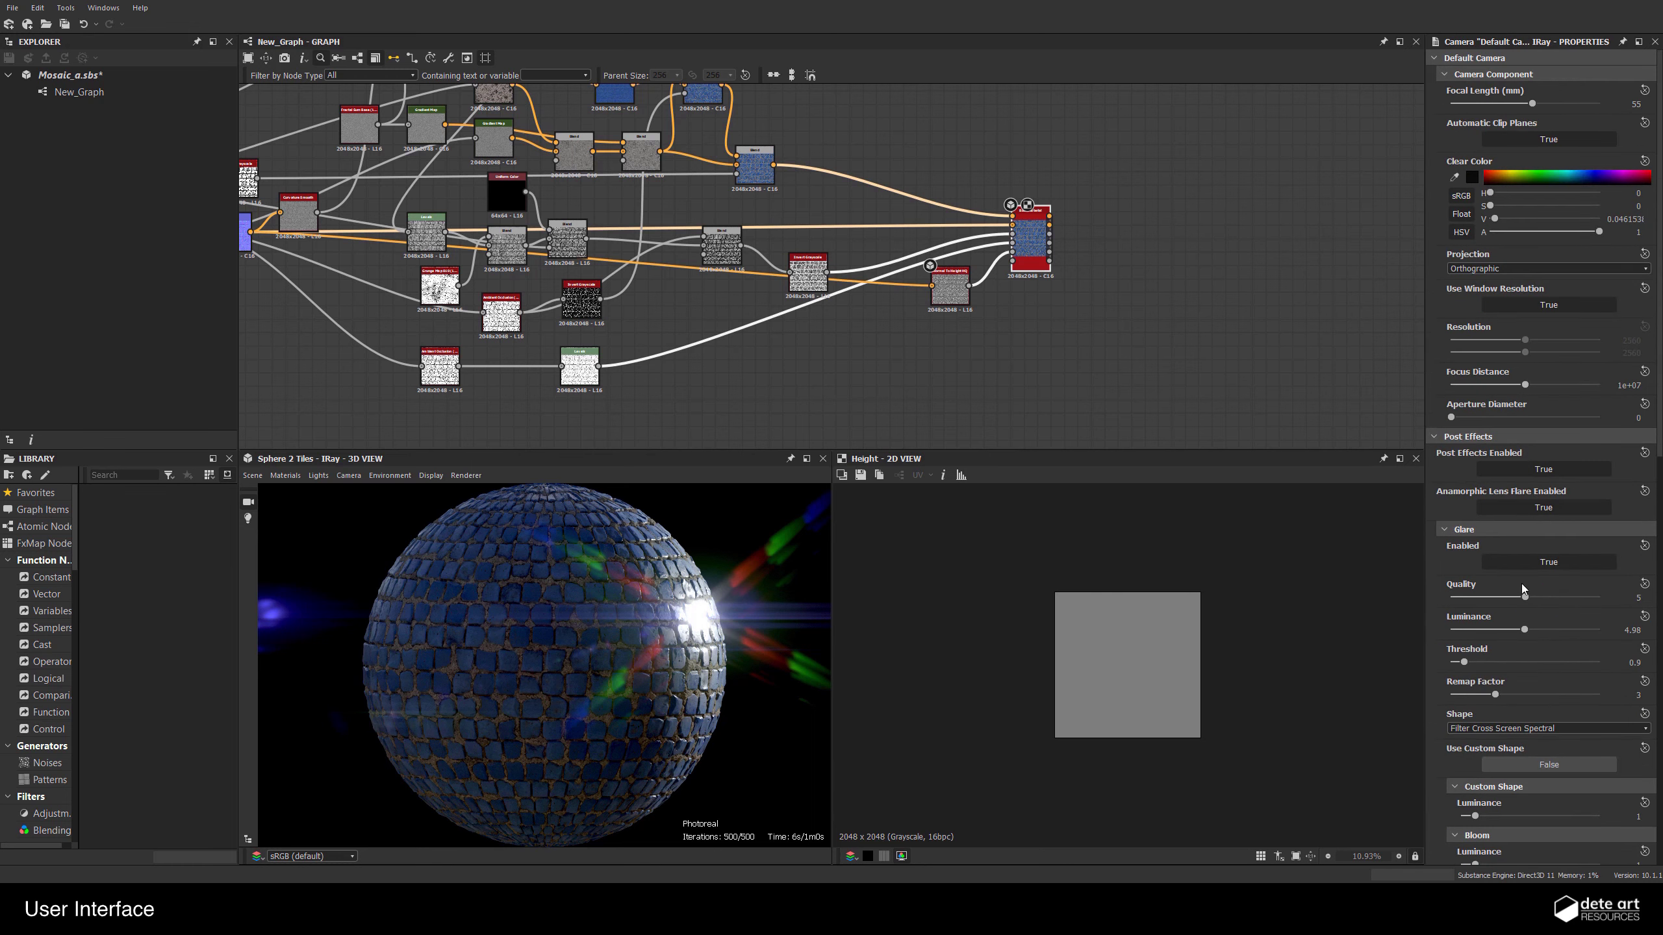
click(1490, 732)
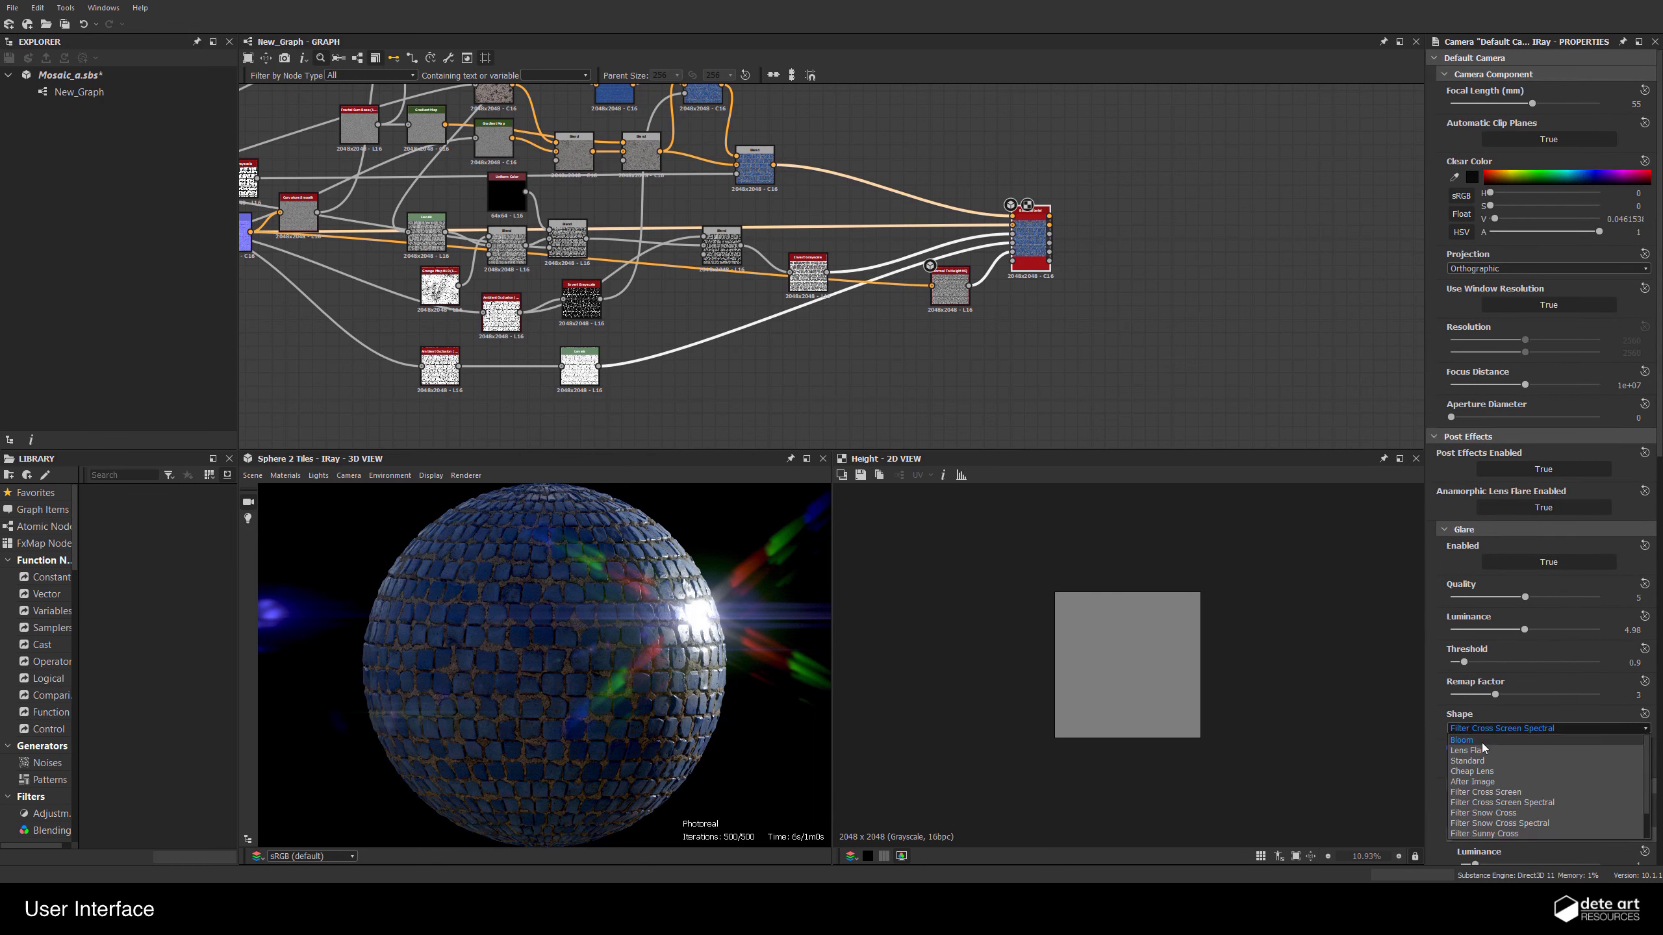
click(1482, 746)
click(1486, 729)
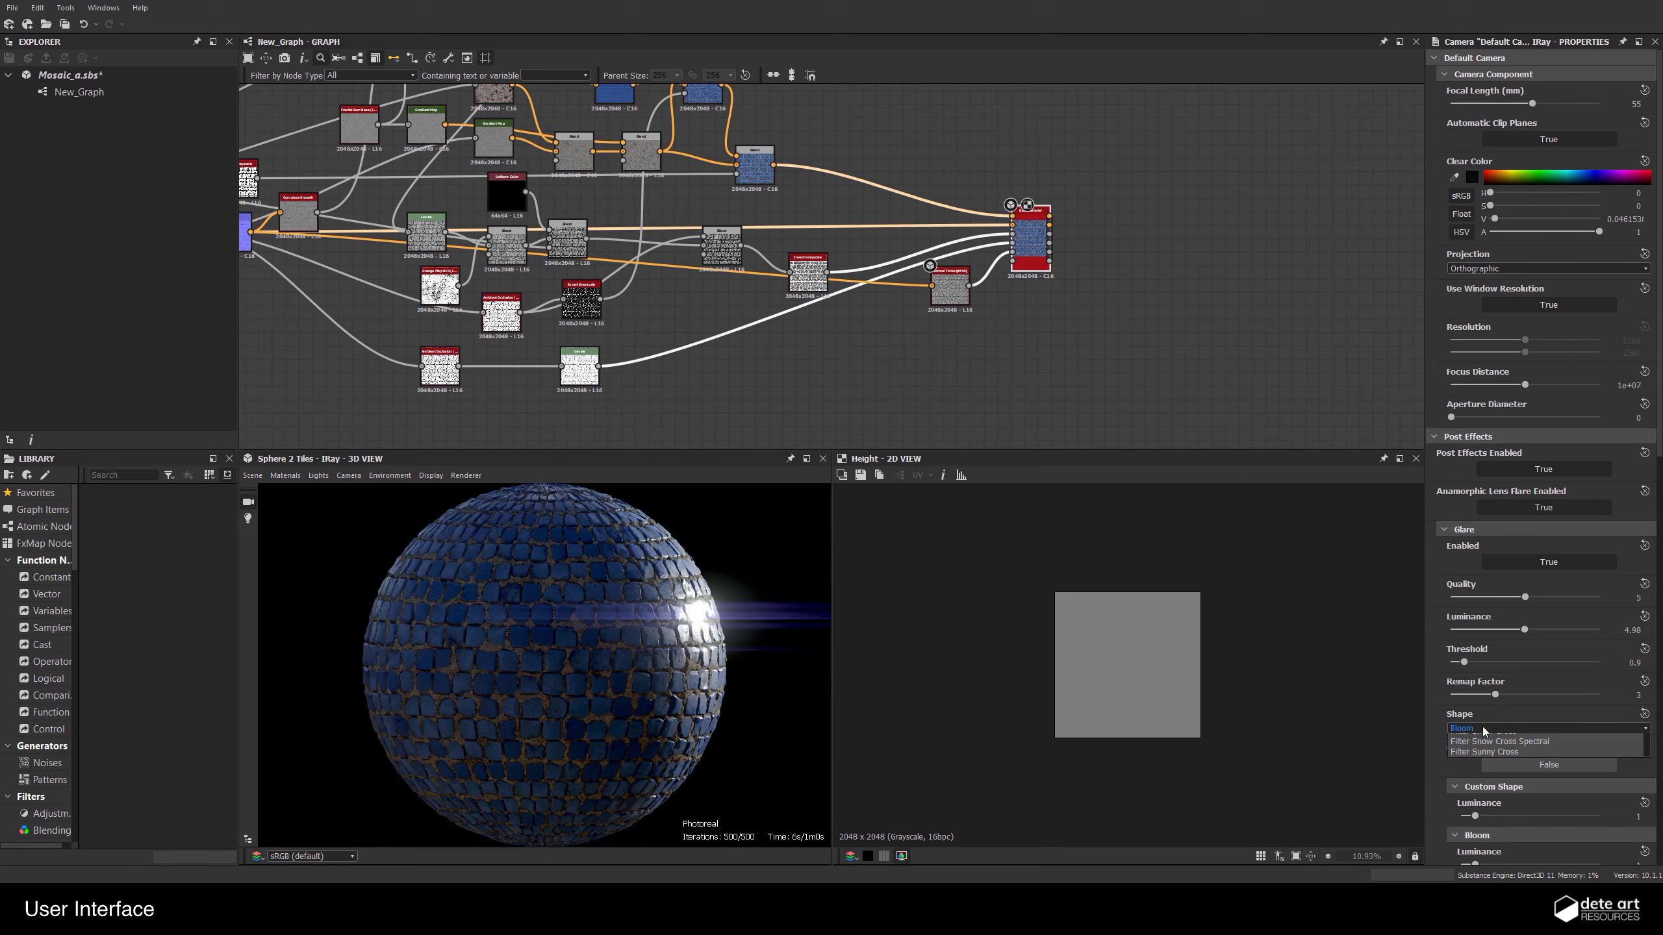
click(1484, 752)
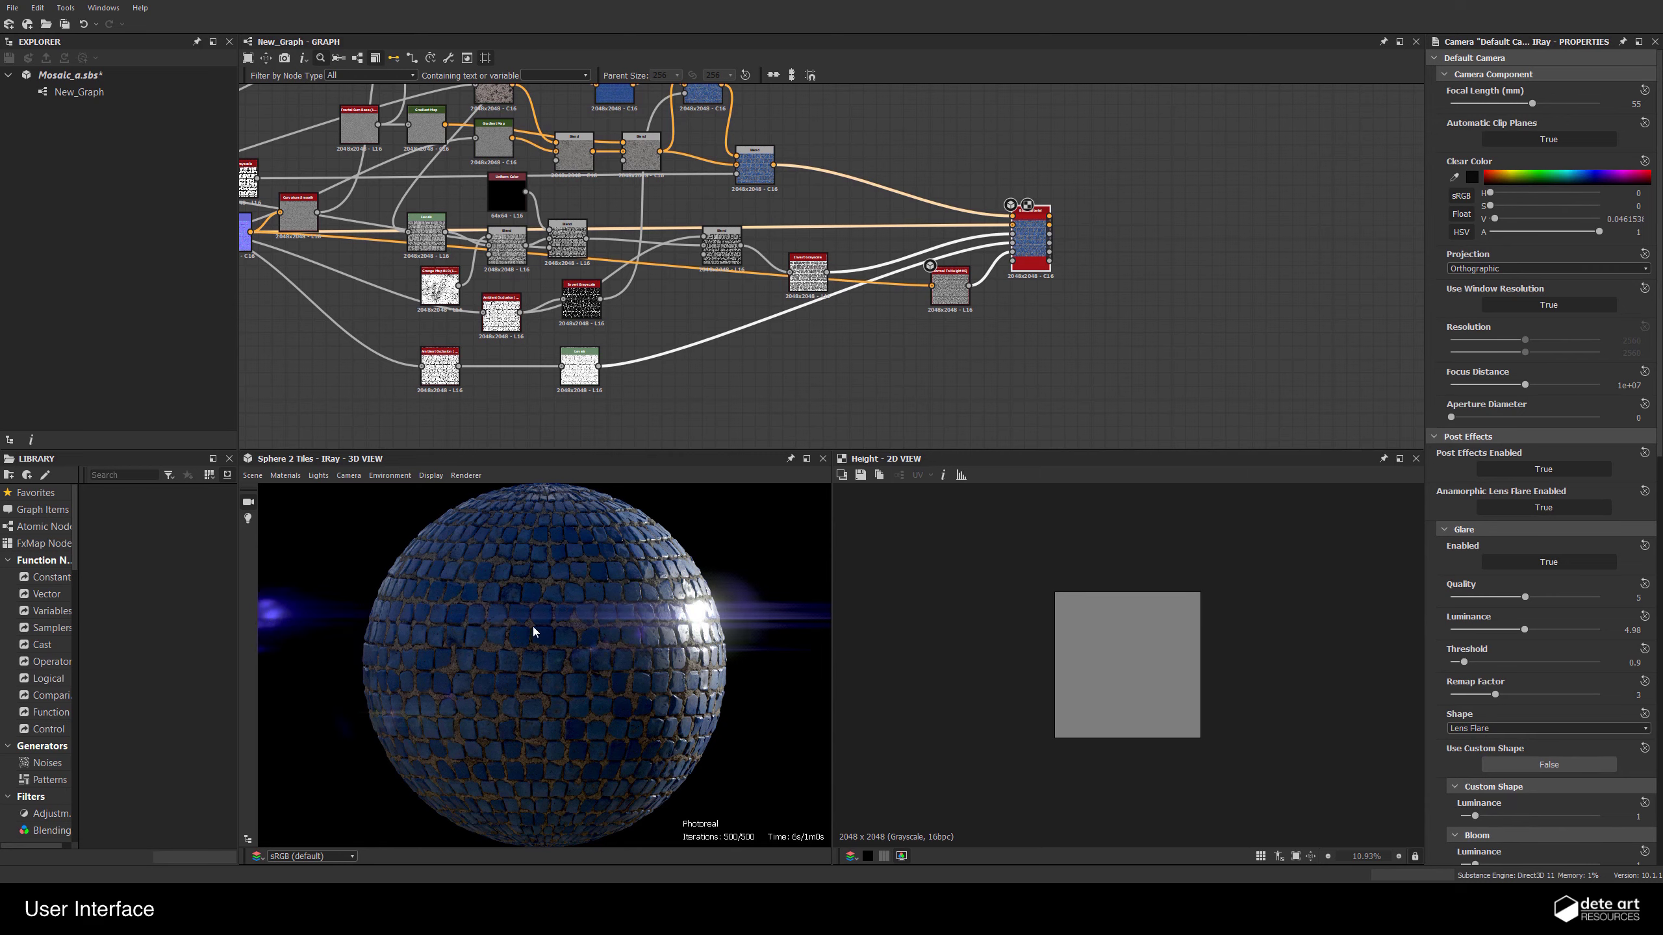
drag(534, 631, 567, 637)
drag(1524, 597, 1494, 597)
drag(1523, 629, 1506, 630)
click(254, 476)
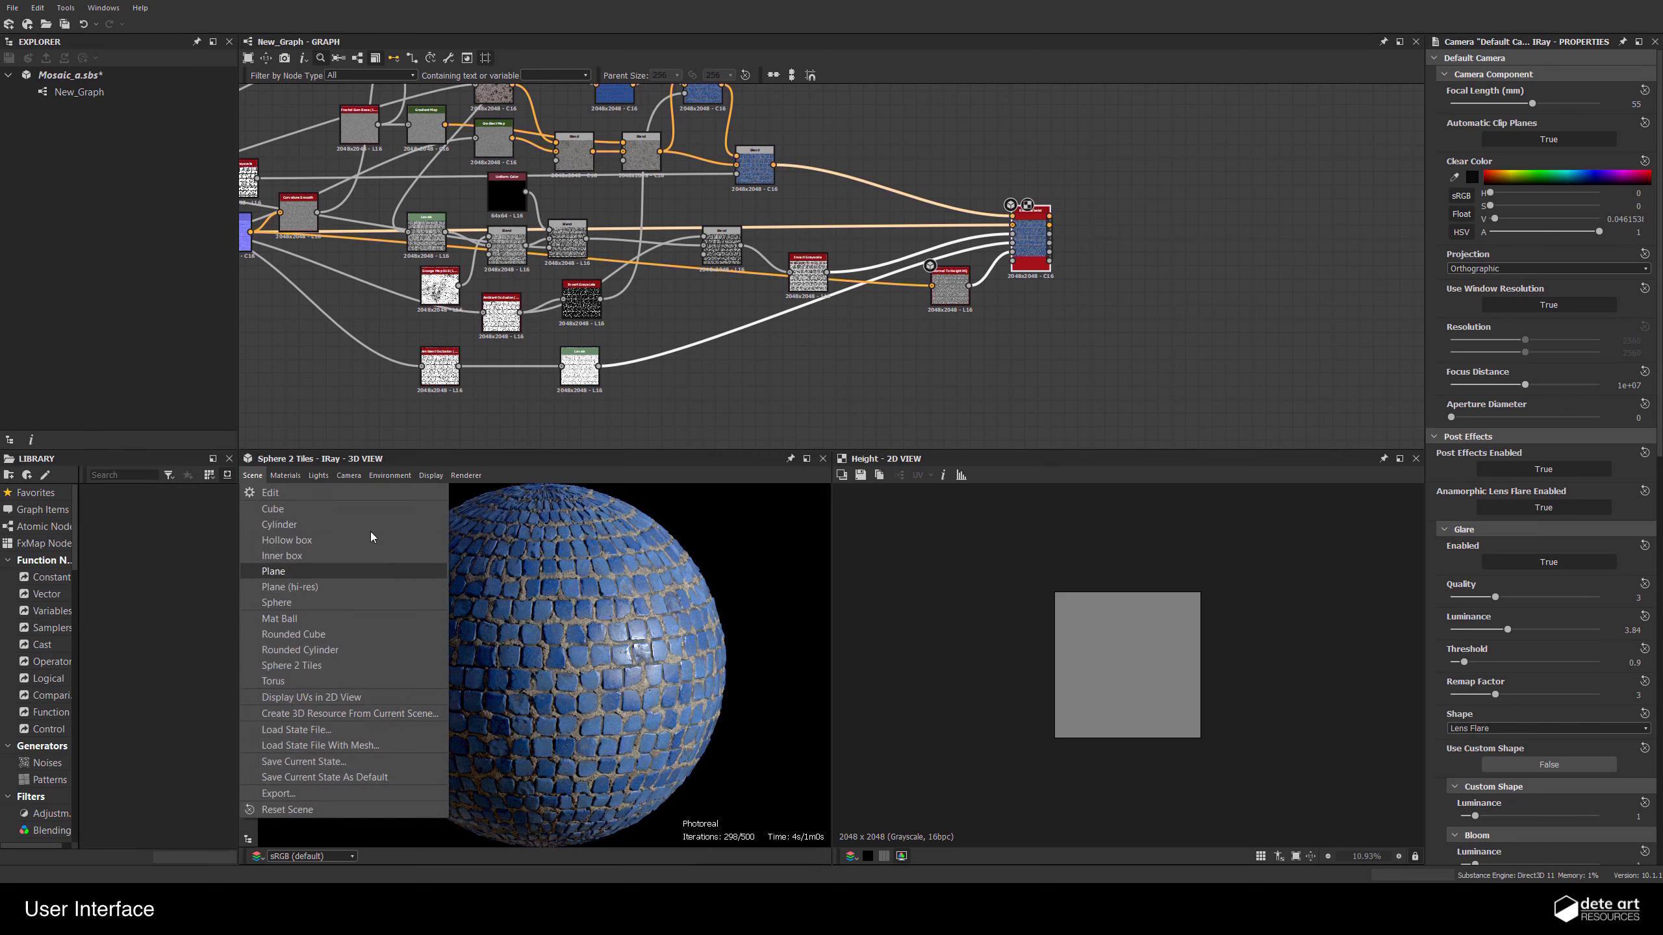
click(759, 566)
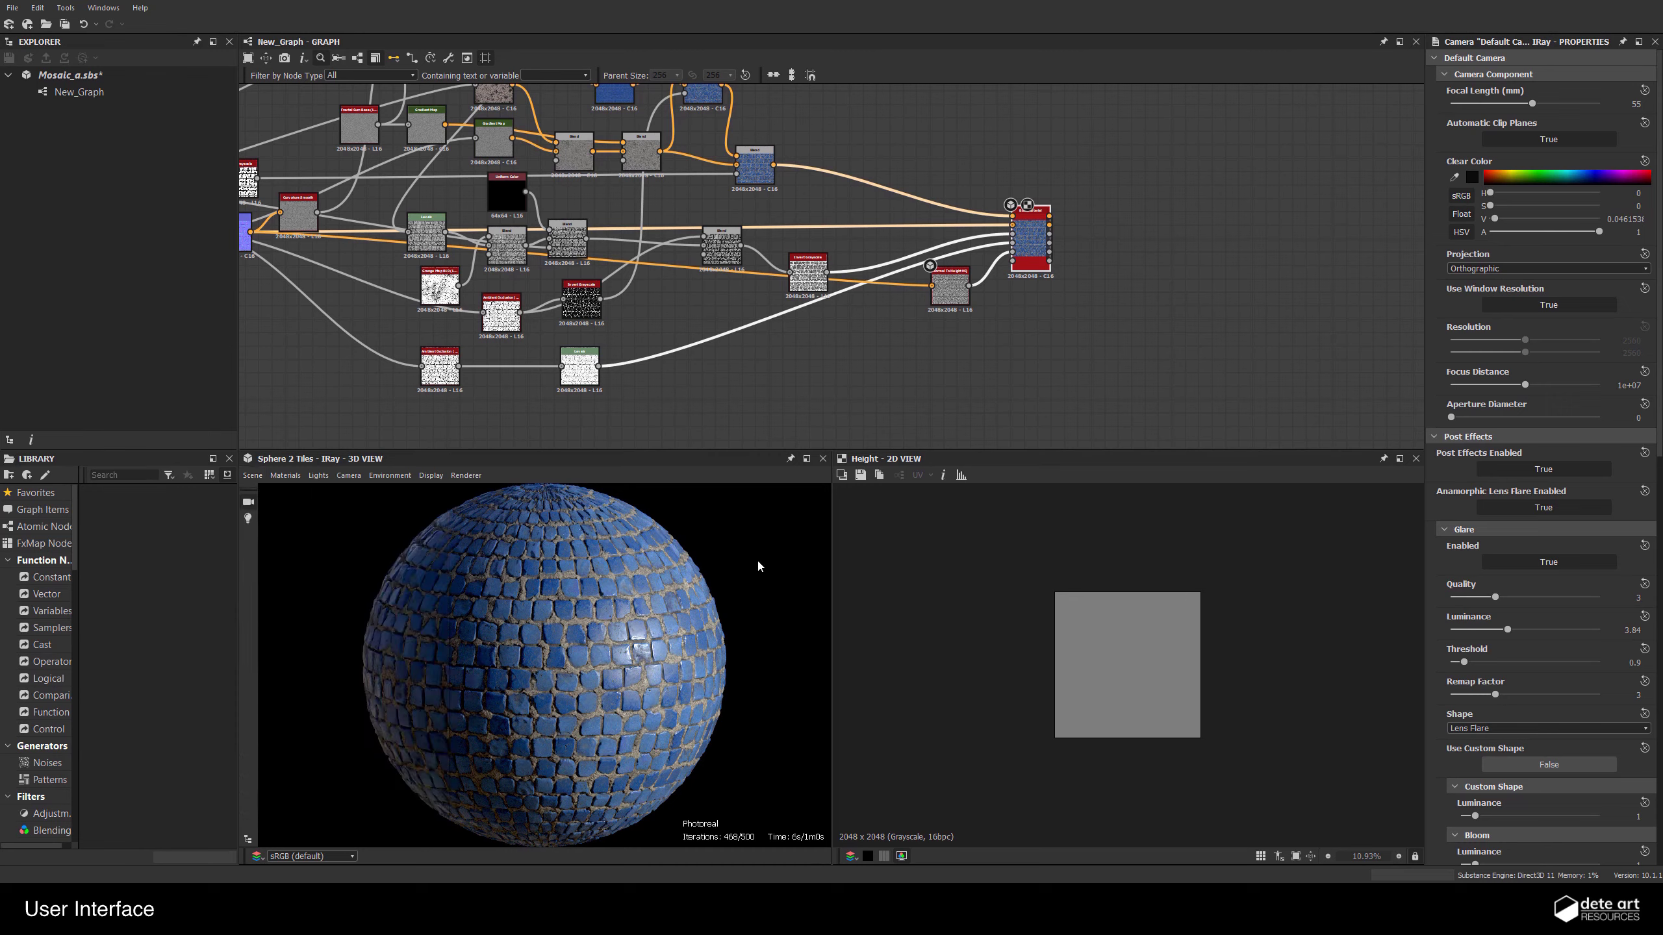
drag(756, 563, 662, 603)
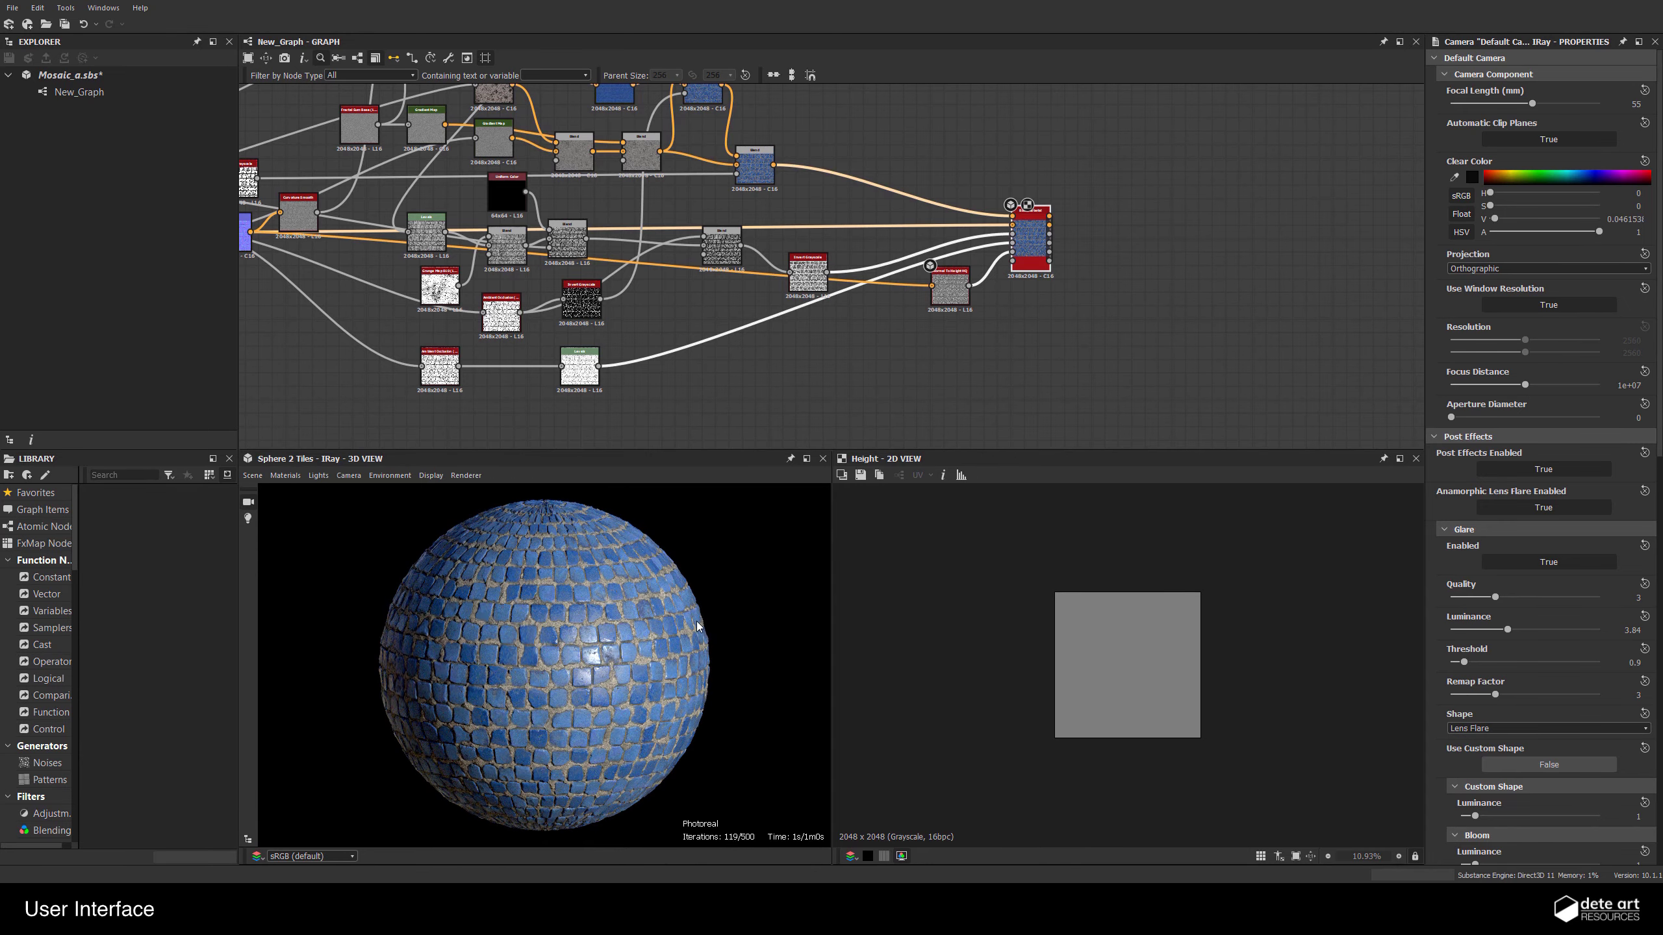
right_click(1028, 240)
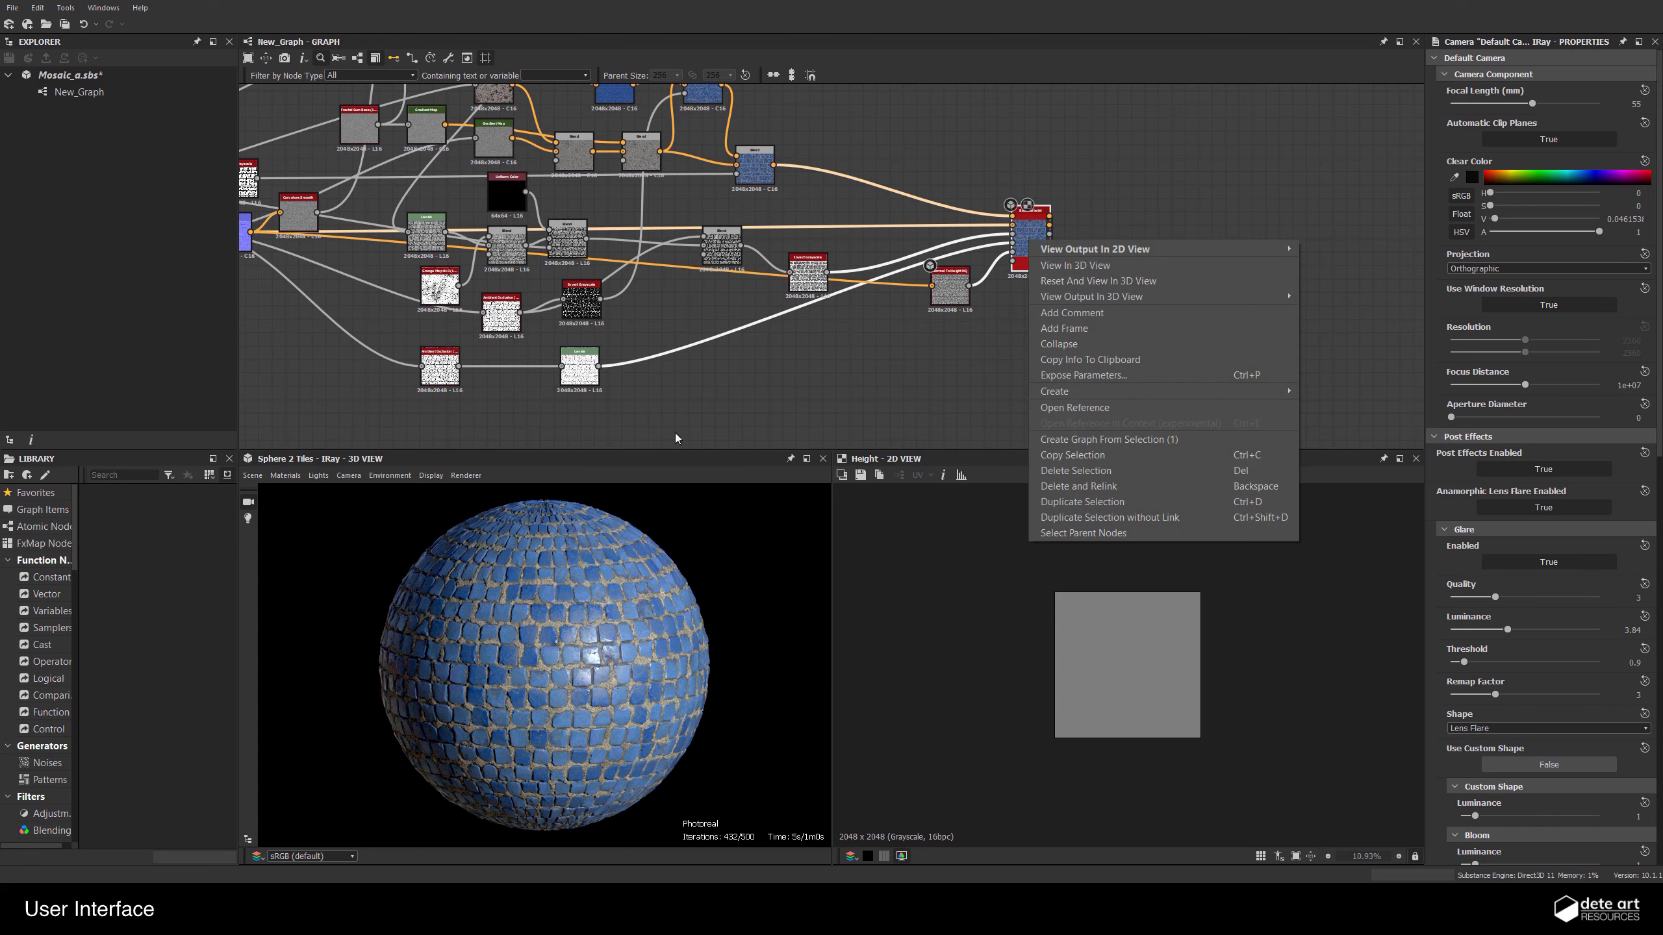
click(718, 390)
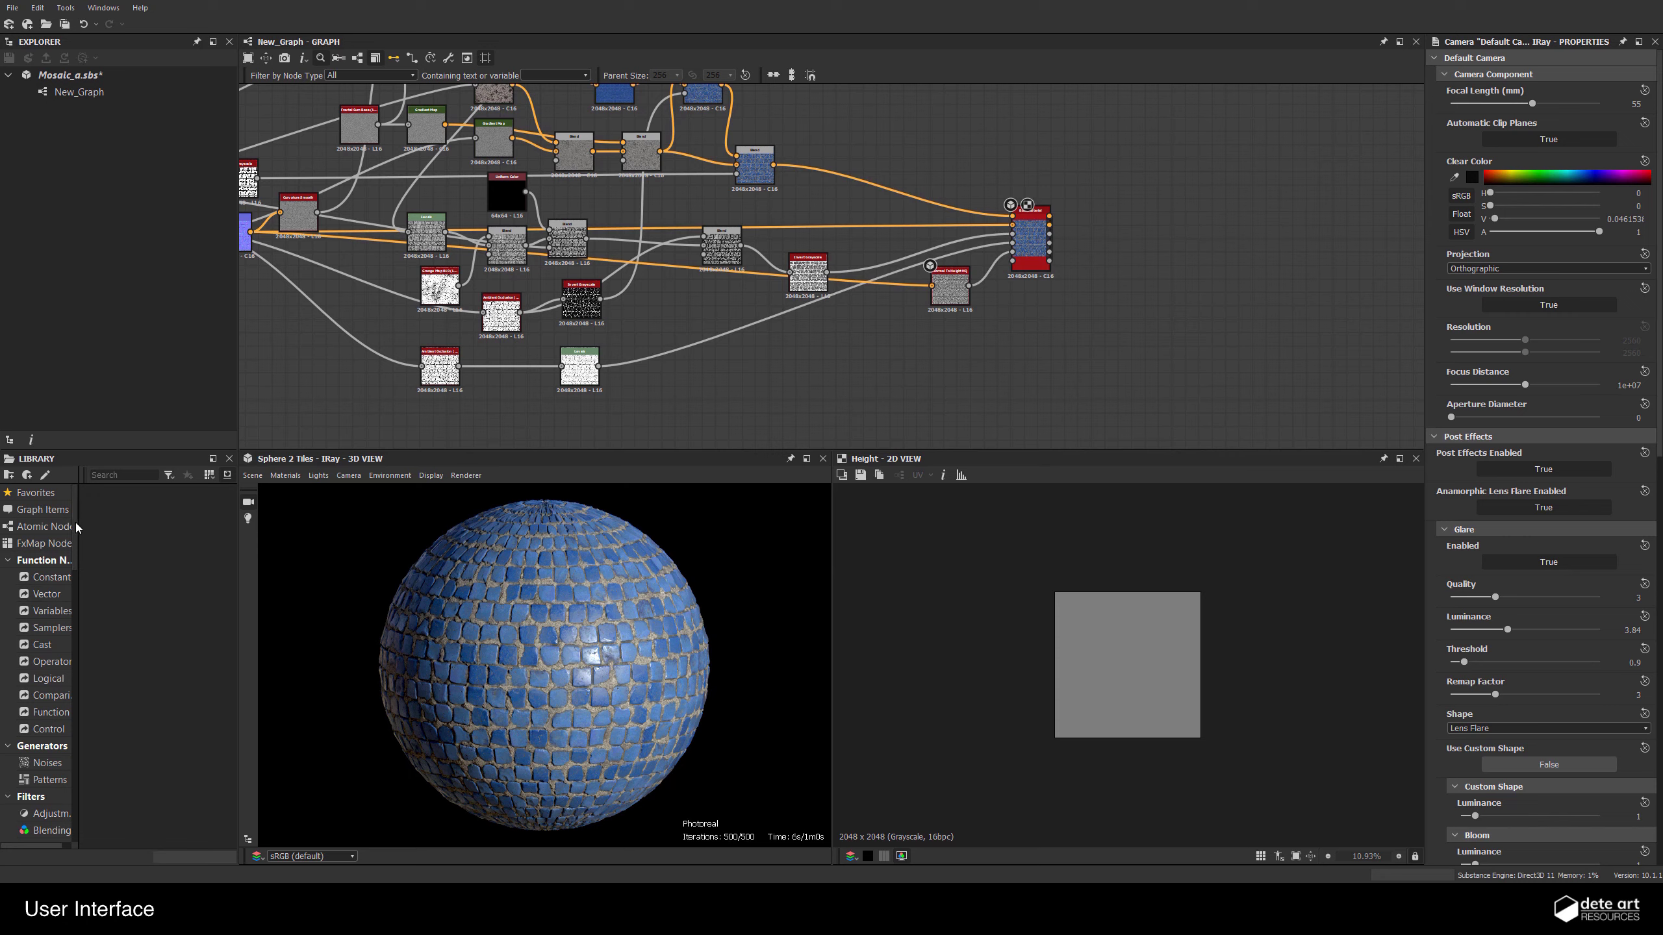
Widen the library's category list and browse the Normal Map filters
drag(76, 532, 129, 530)
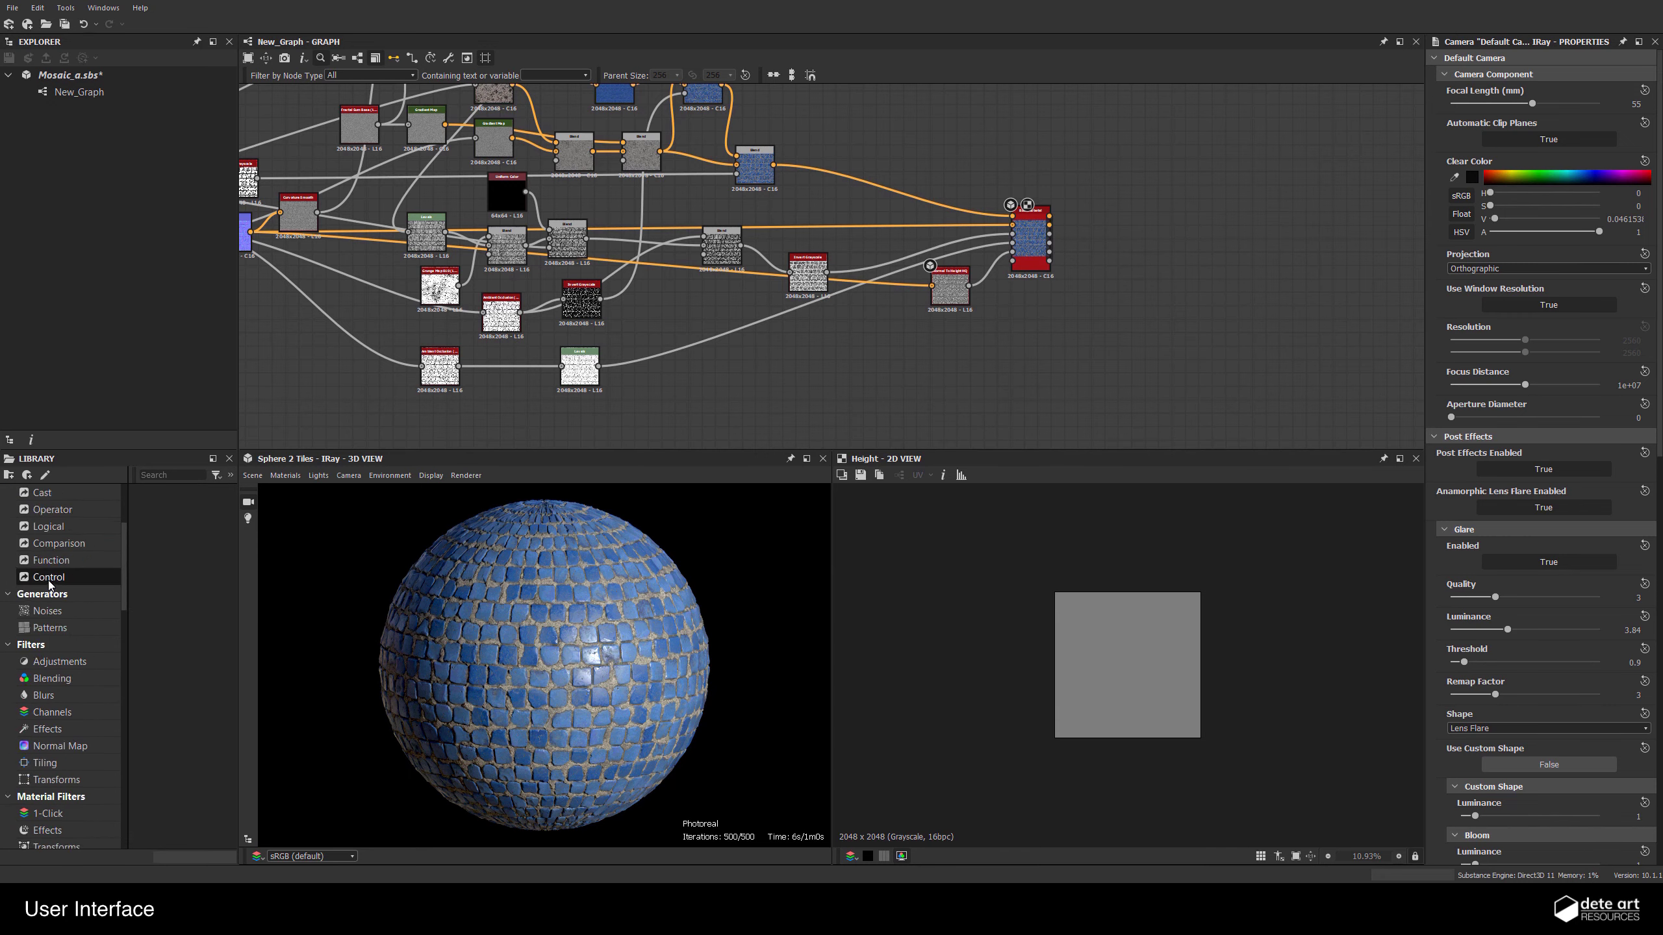
scroll(72, 654, down, 4)
click(60, 695)
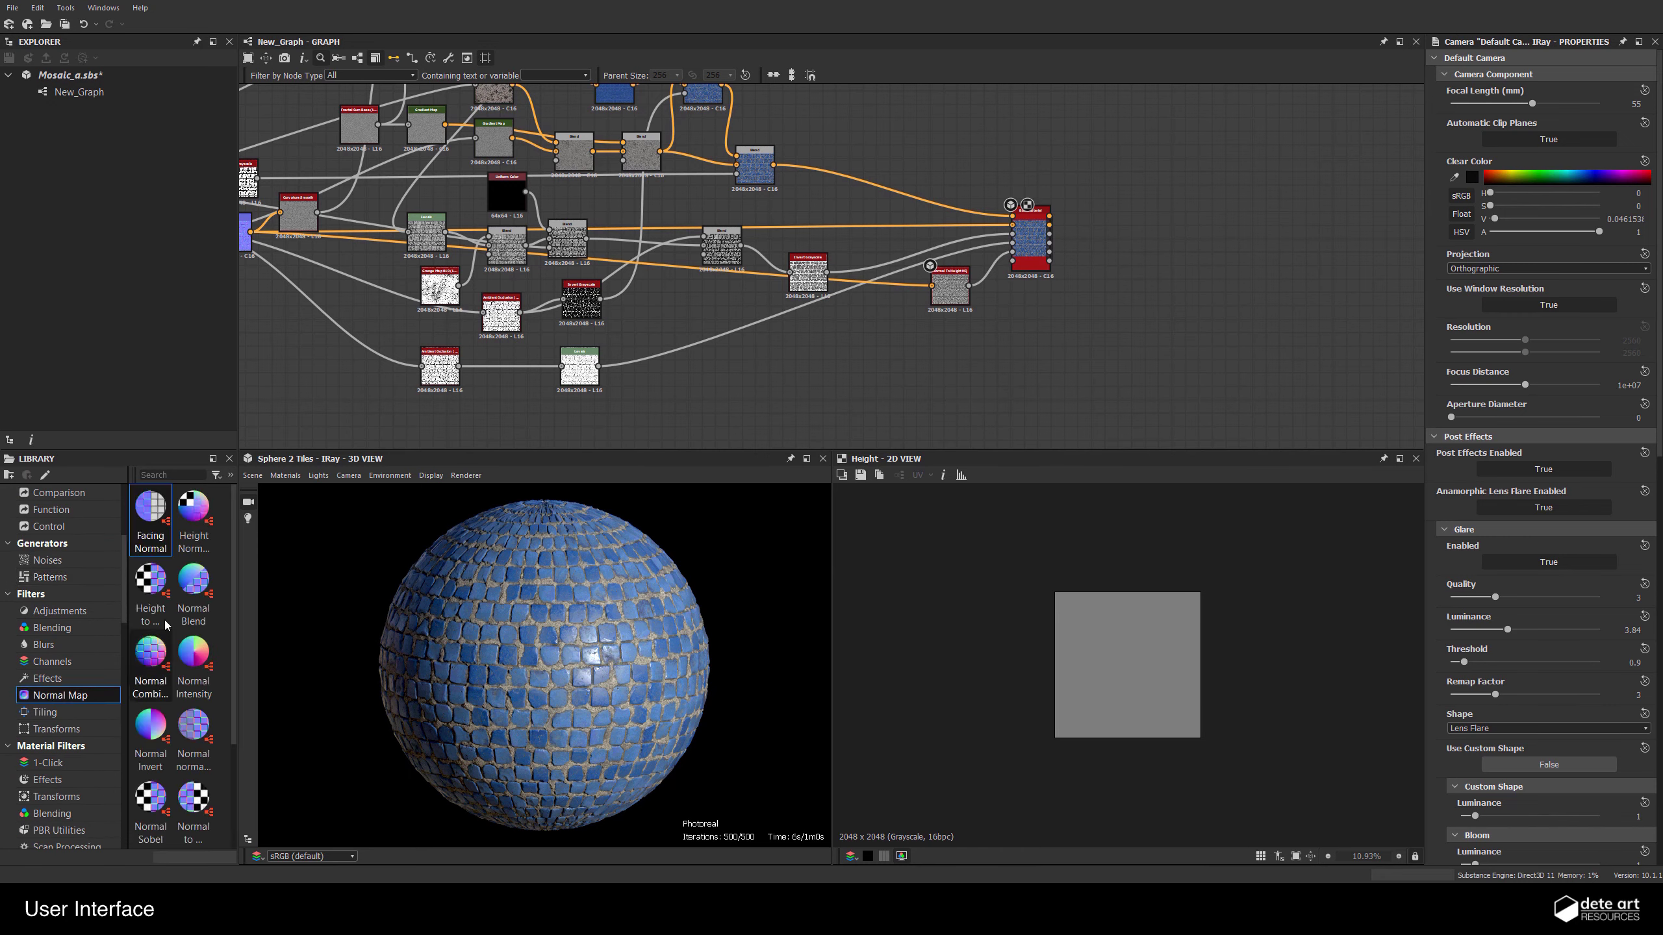
scroll(171, 655, down, 2)
Add a Normal Normalise node from the library to the graph and delete it again
drag(194, 590, 698, 383)
key(Delete)
middle_drag(748, 389, 1037, 354)
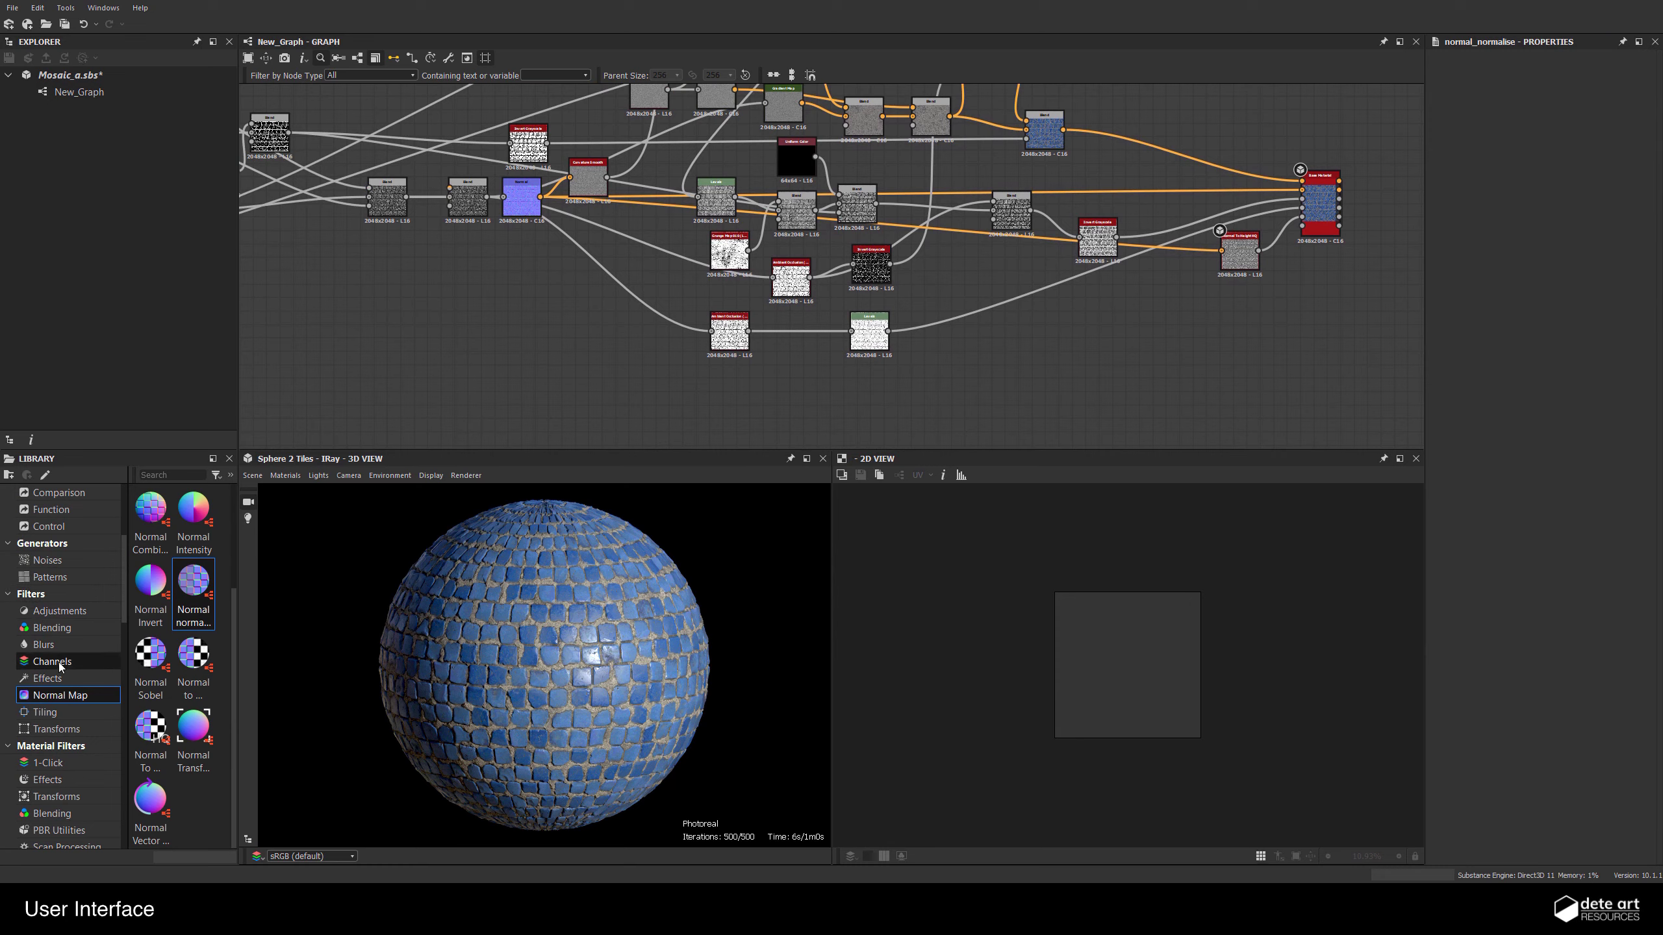
Show the library's HDRI Environments and apply the "glazed" environment map to the 3D view
scroll(59, 660, down, 4)
scroll(64, 642, down, 4)
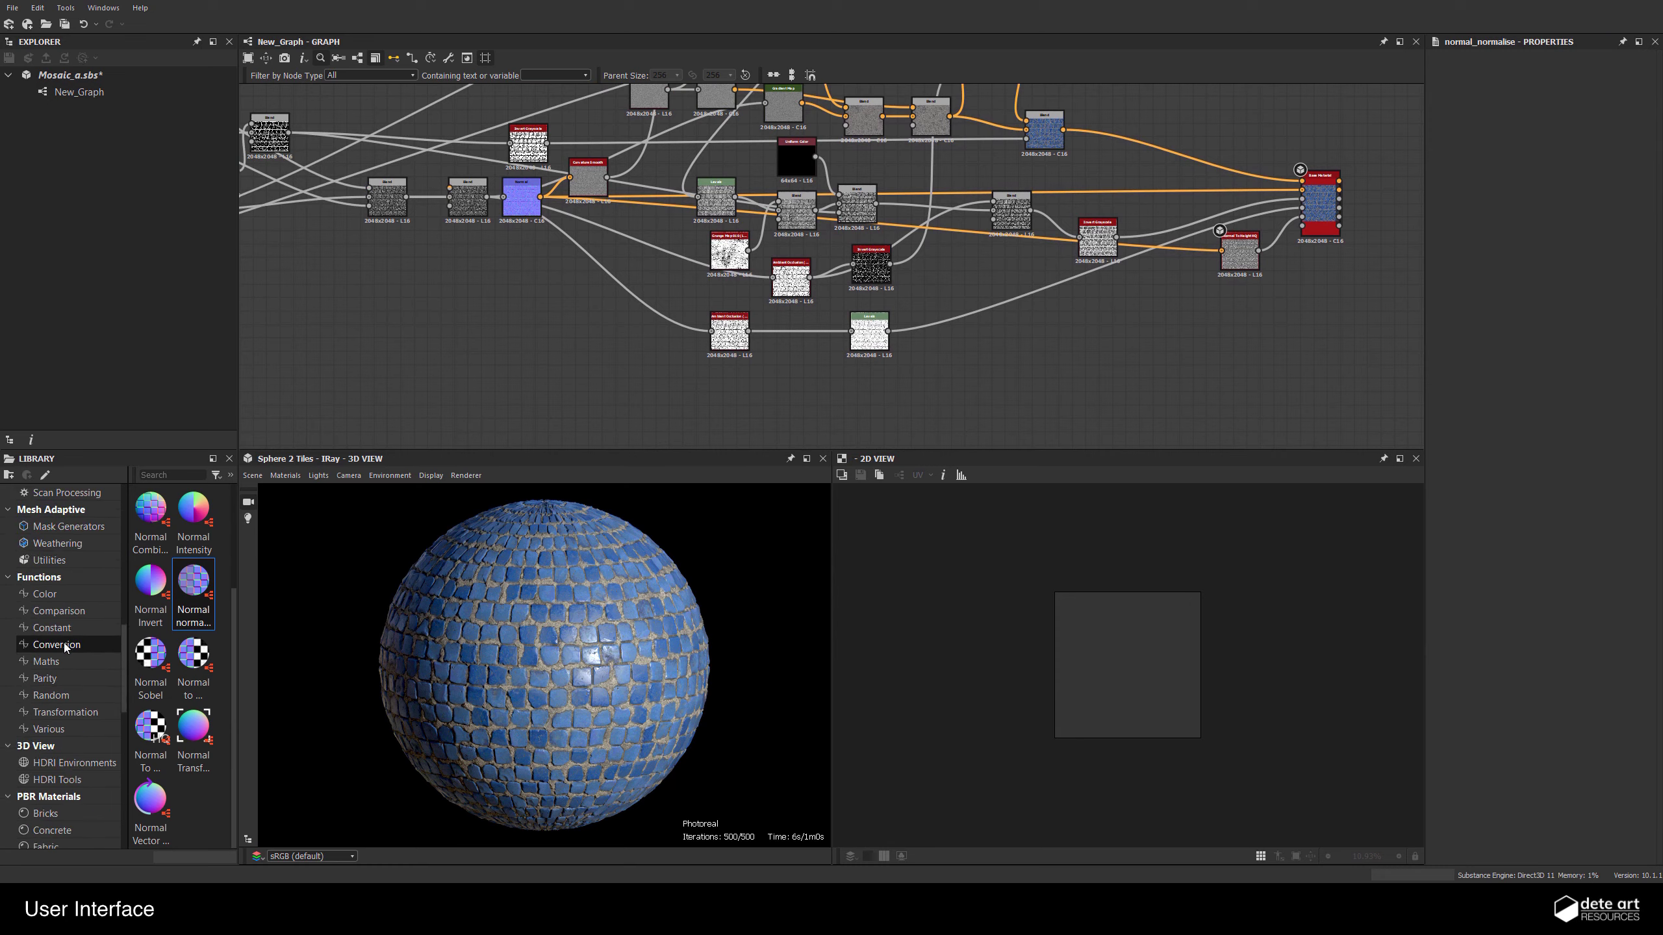
click(72, 717)
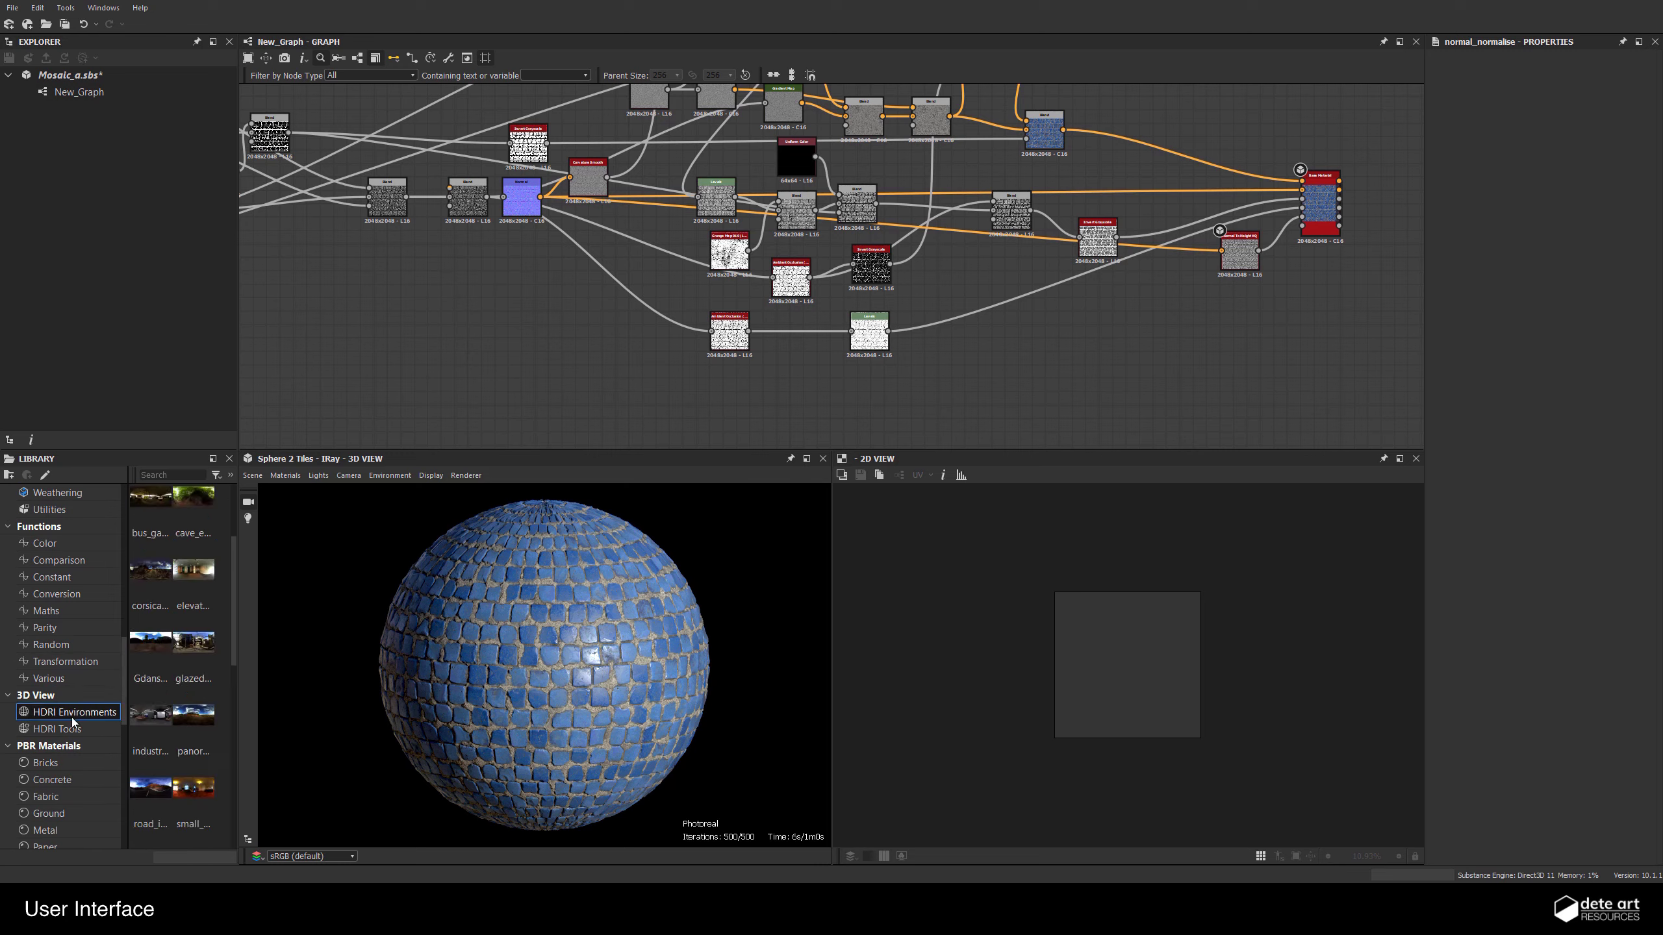
drag(190, 722, 500, 636)
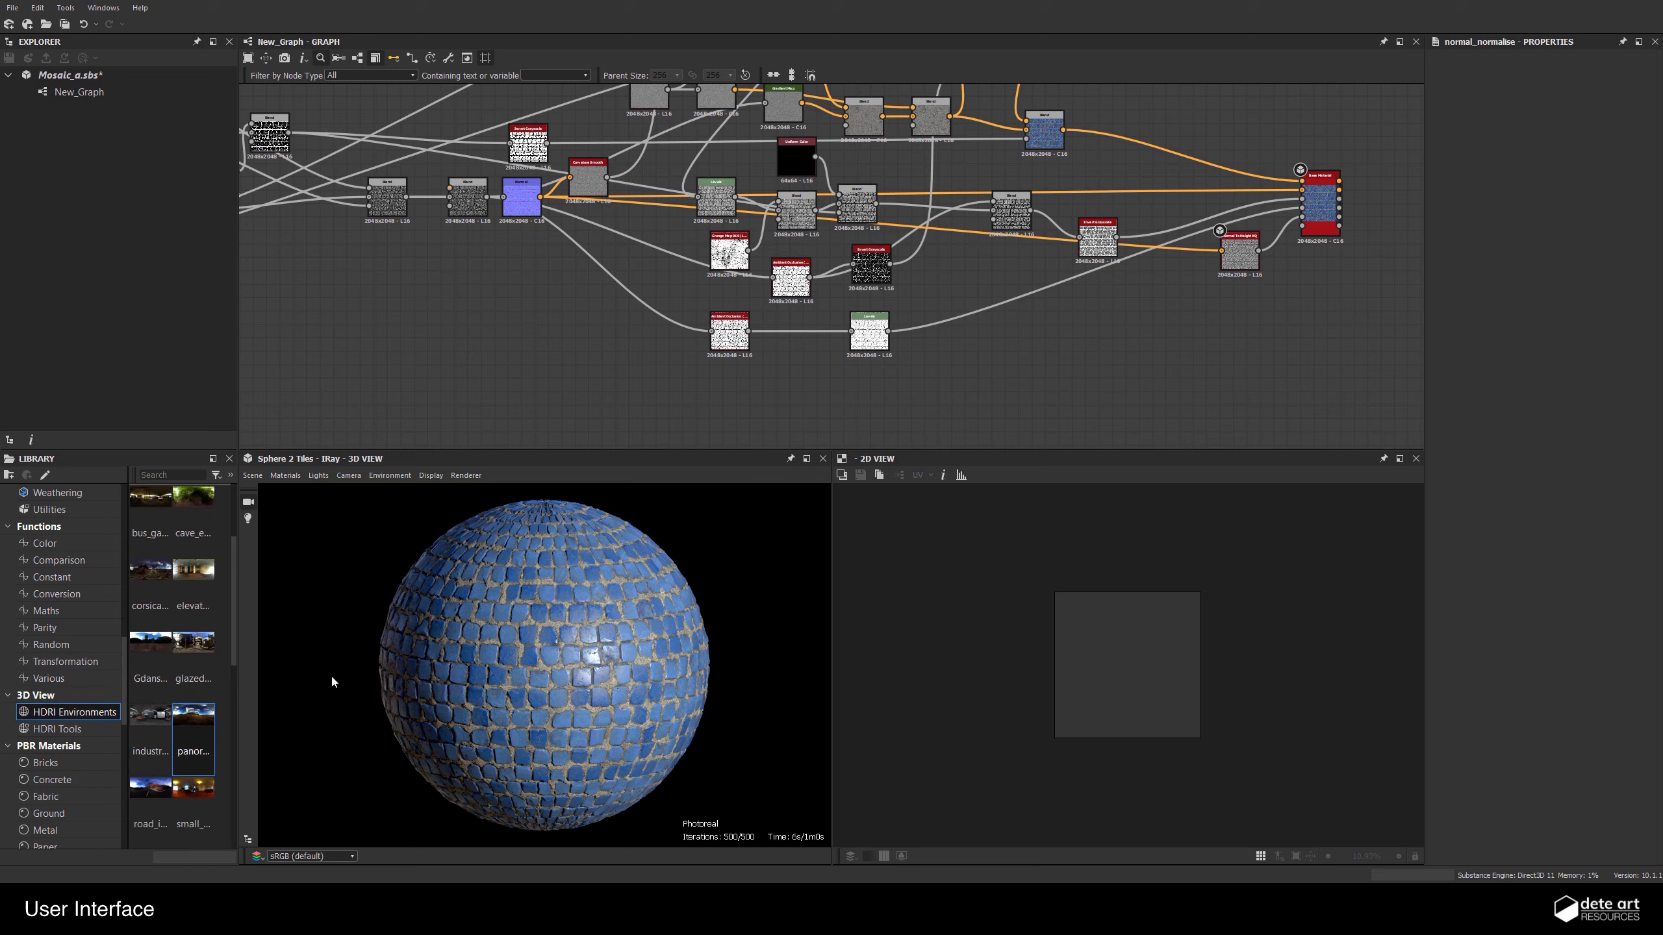
drag(197, 650, 582, 597)
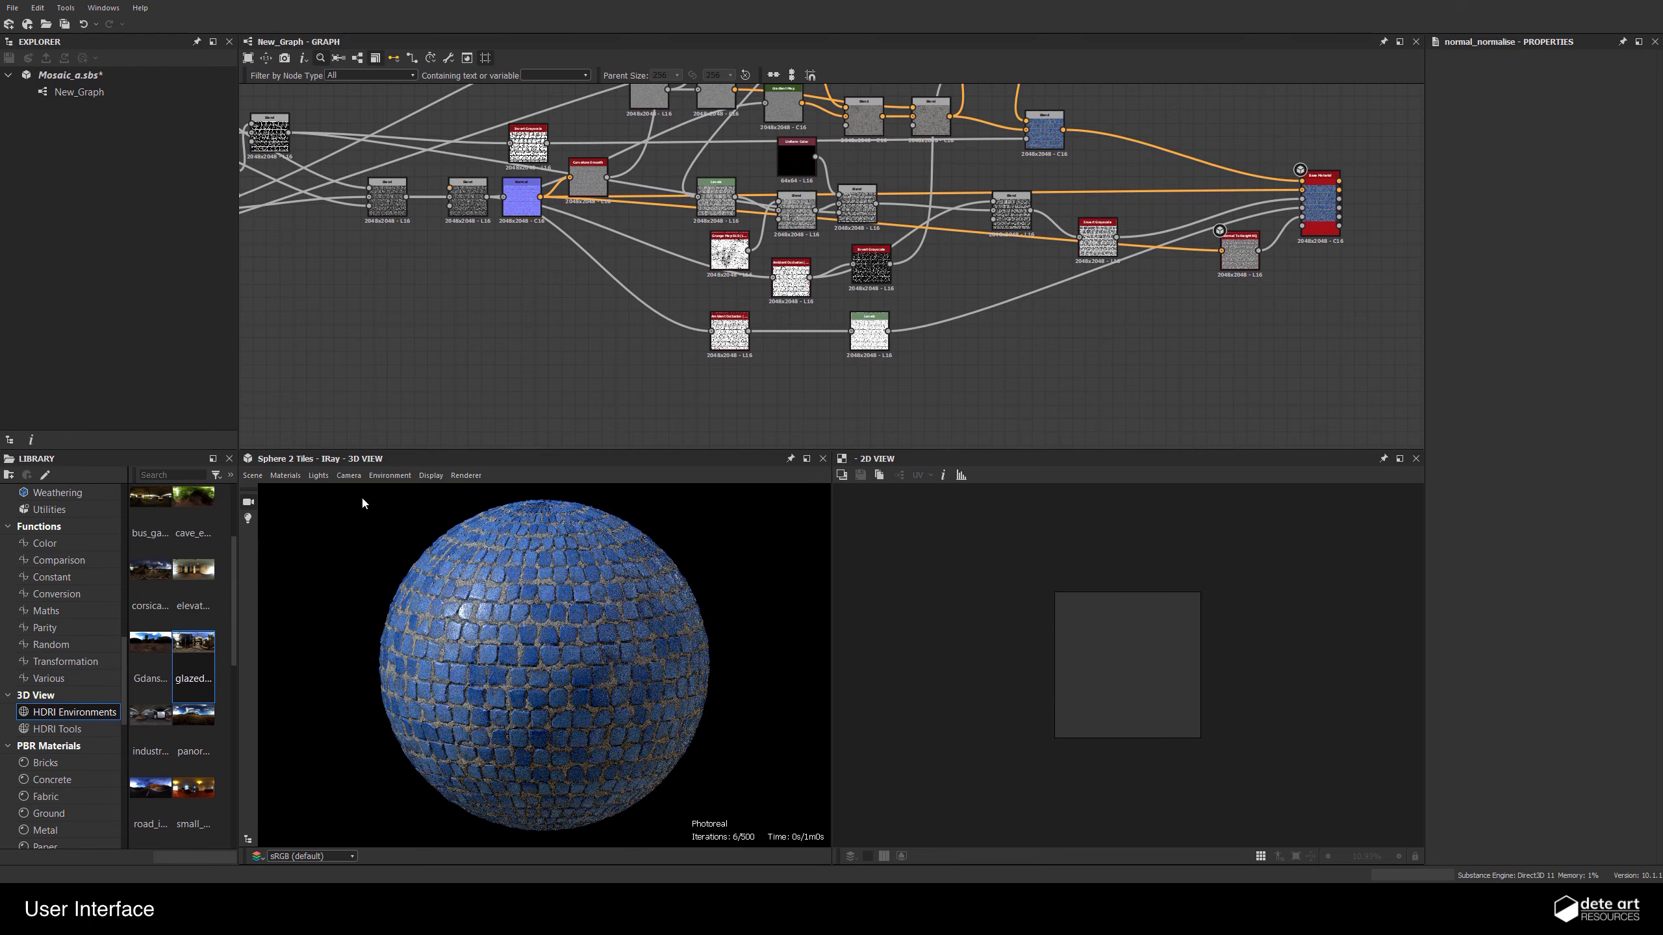
Make the environment background visible and apply the "small" HDRI environment map to the 3D view
click(394, 475)
click(426, 493)
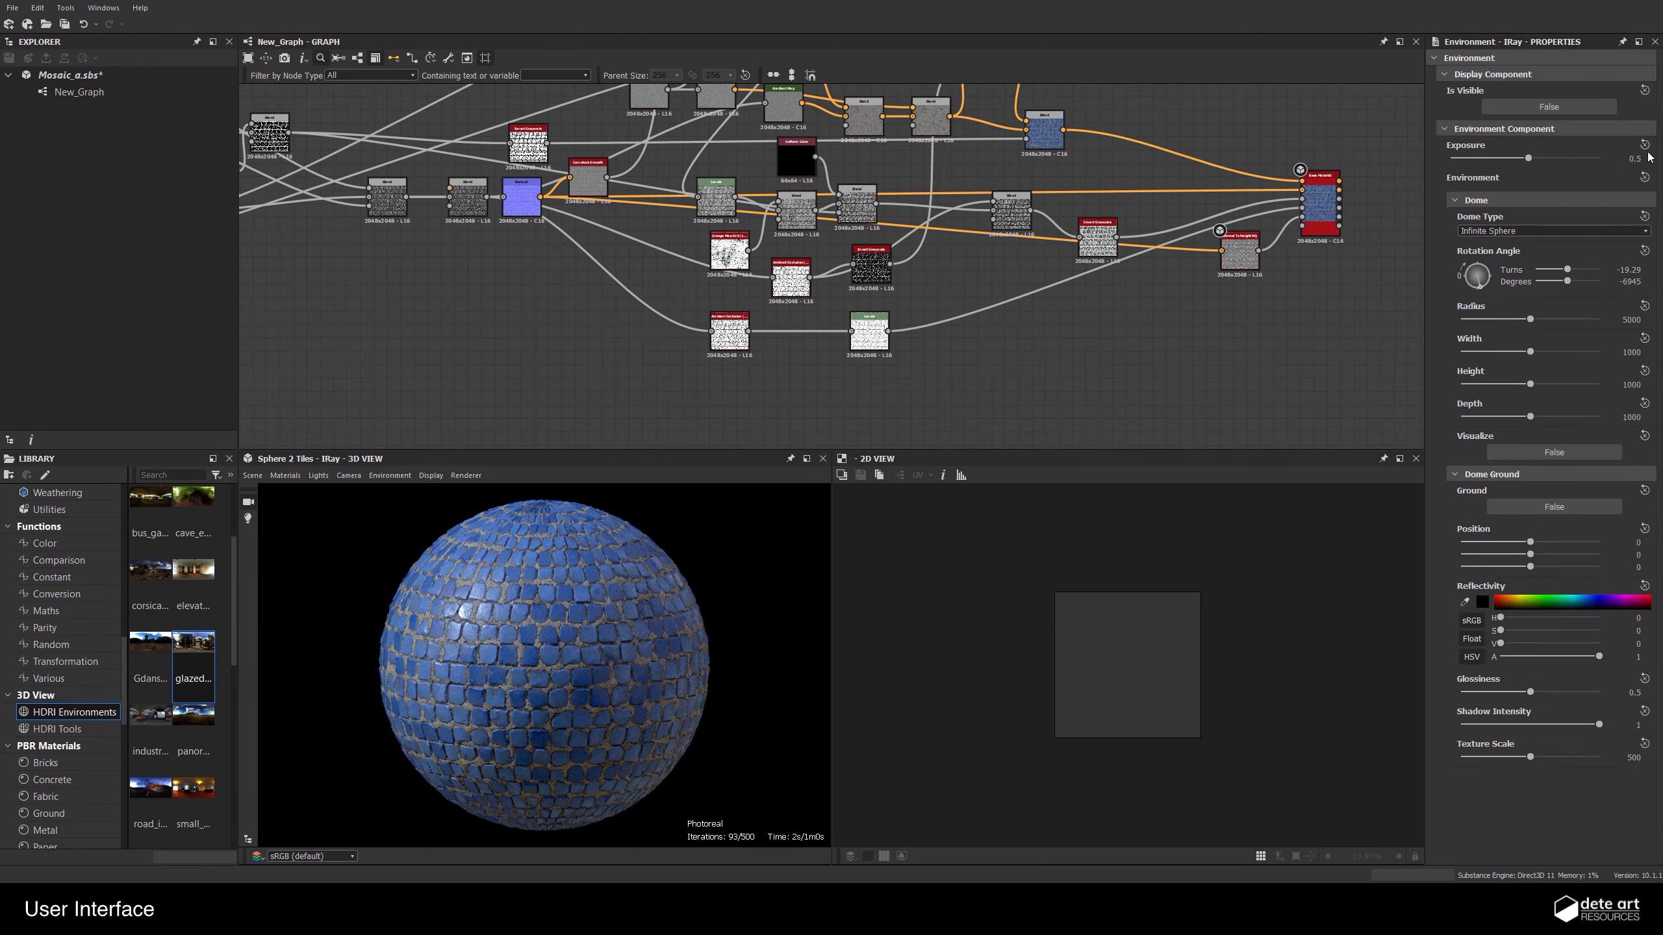
click(1549, 106)
drag(194, 789, 576, 593)
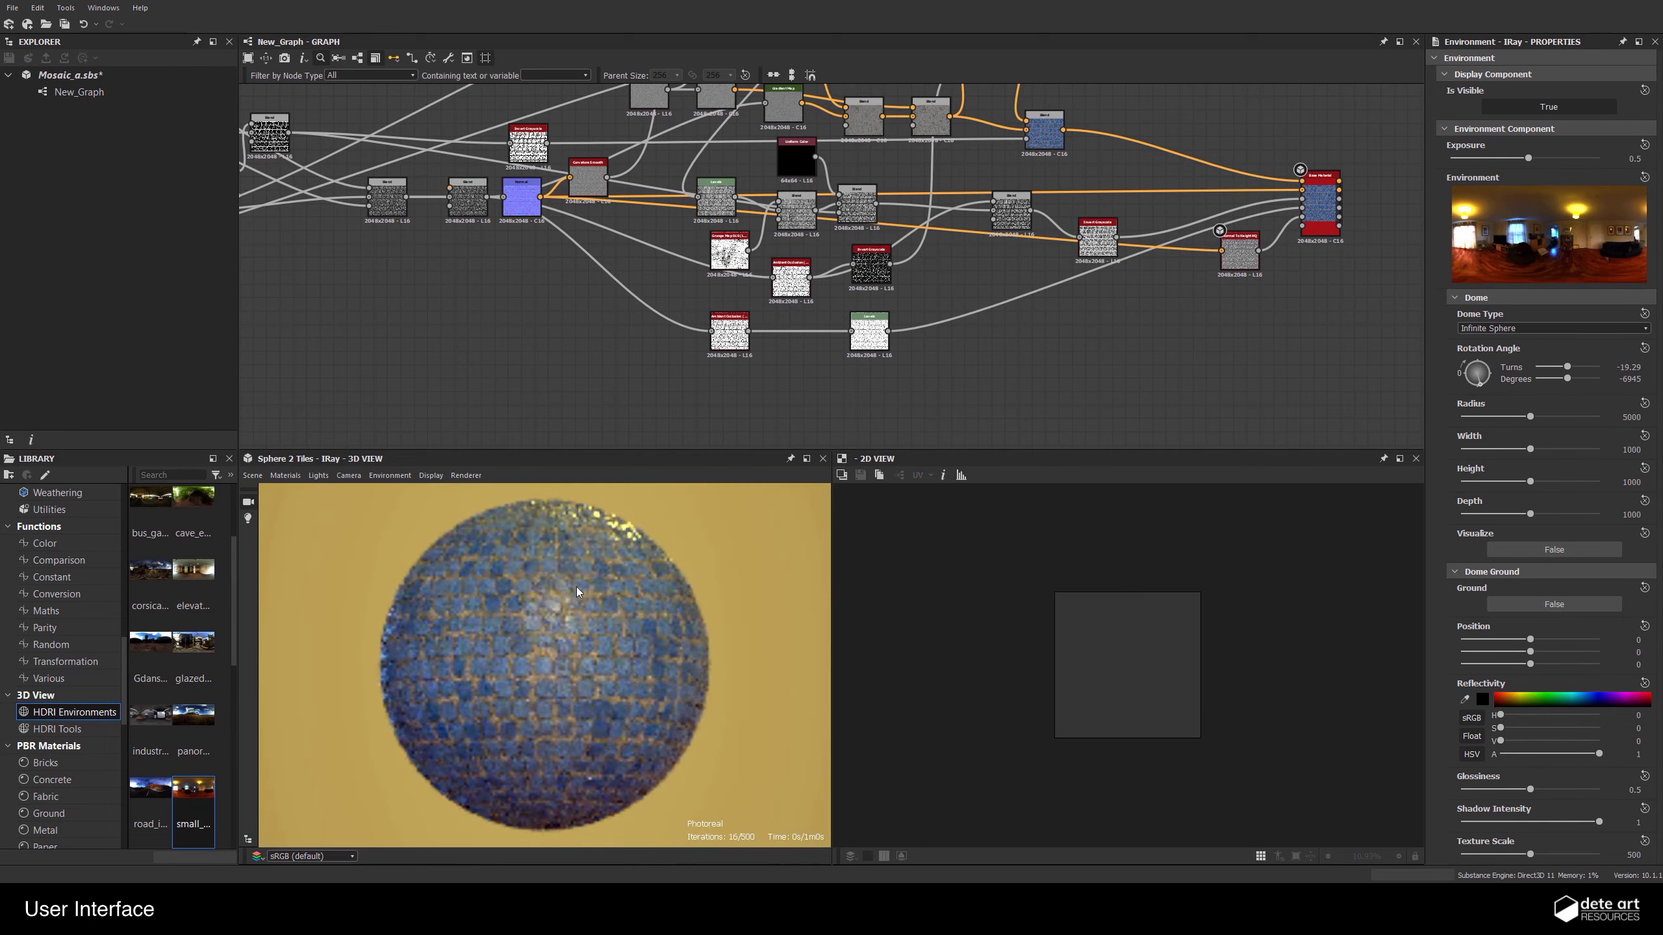
Set the default camera's Projection to Perspective and orbit around the sphere
click(340, 476)
click(365, 493)
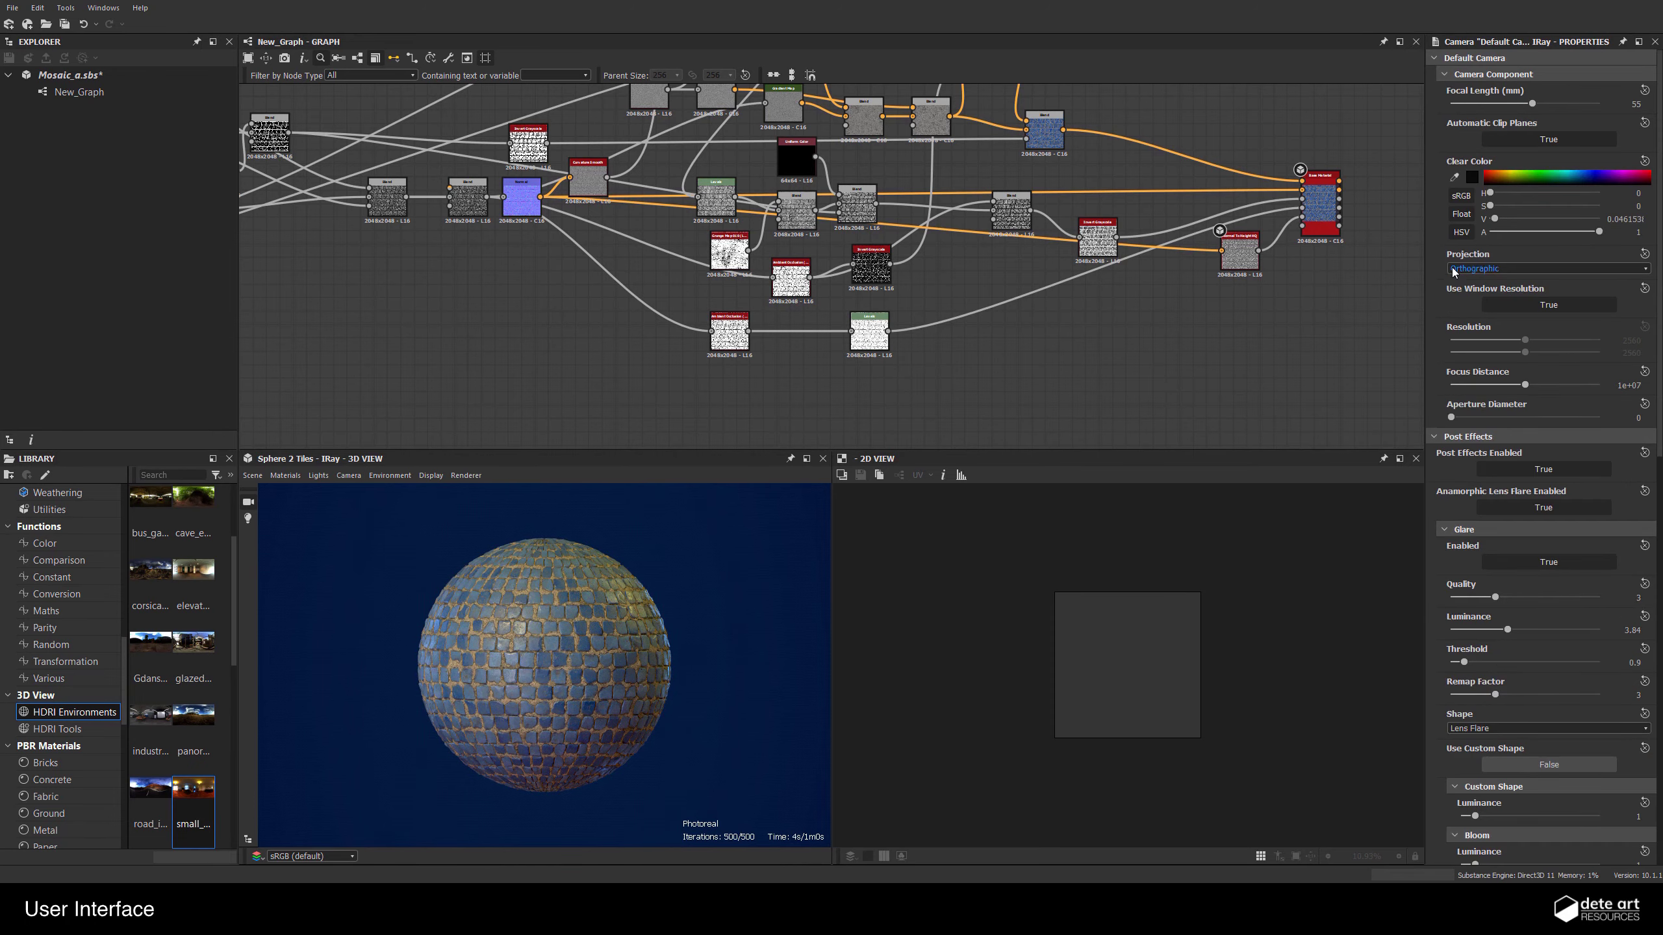
click(1457, 268)
click(1463, 282)
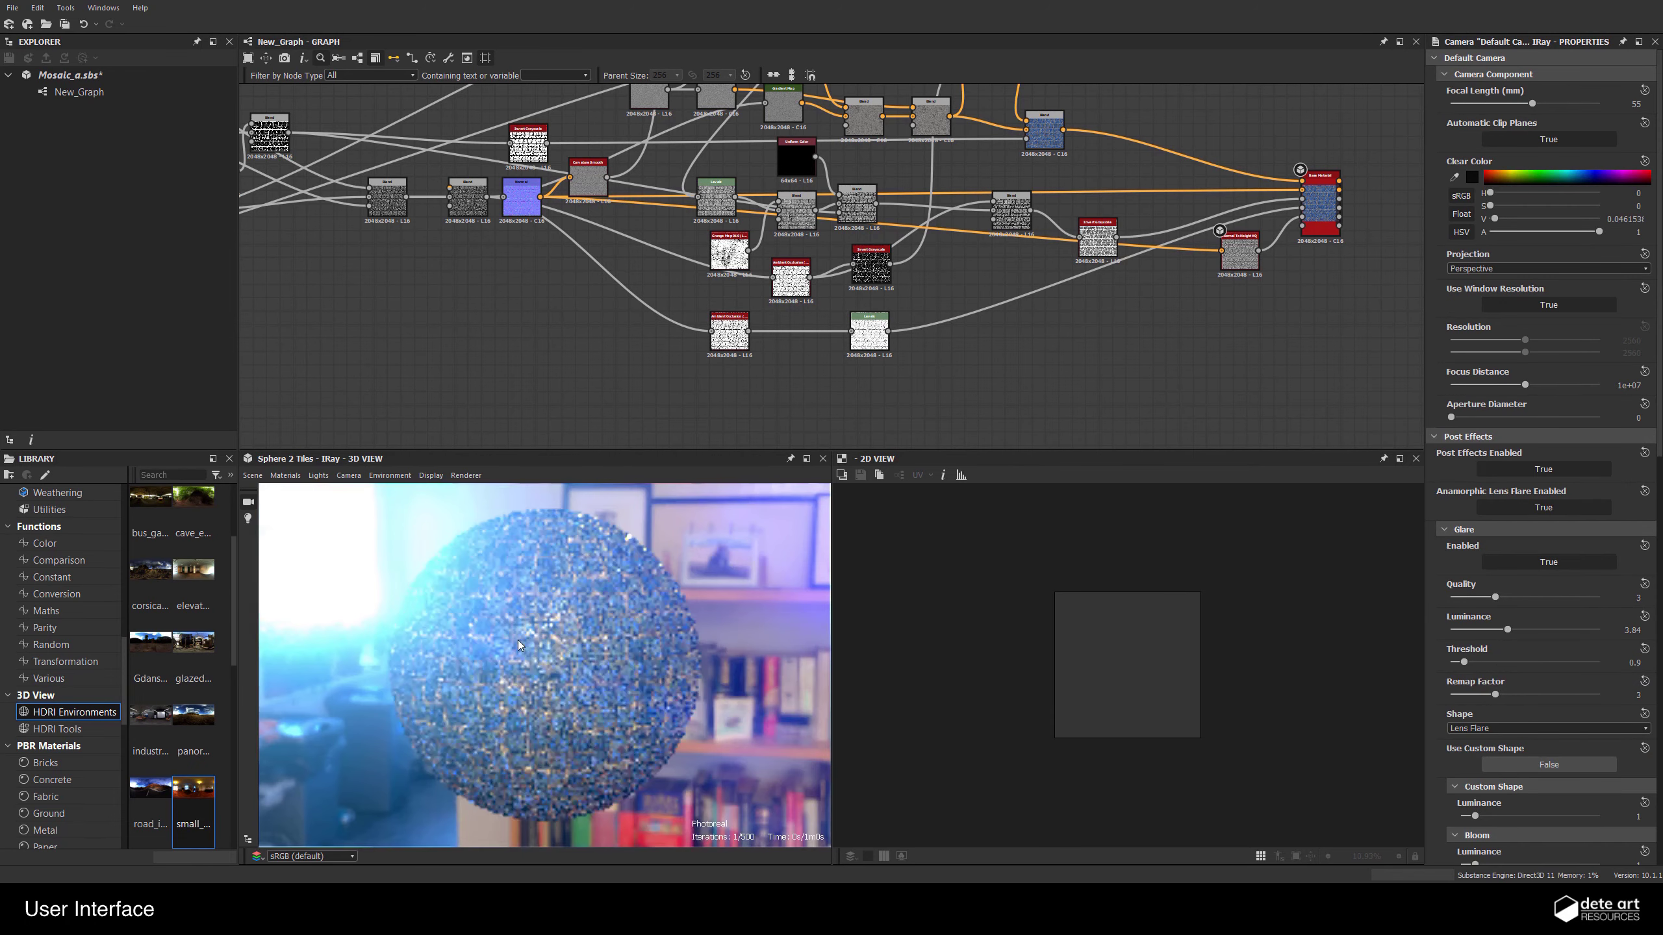
drag(563, 640, 472, 573)
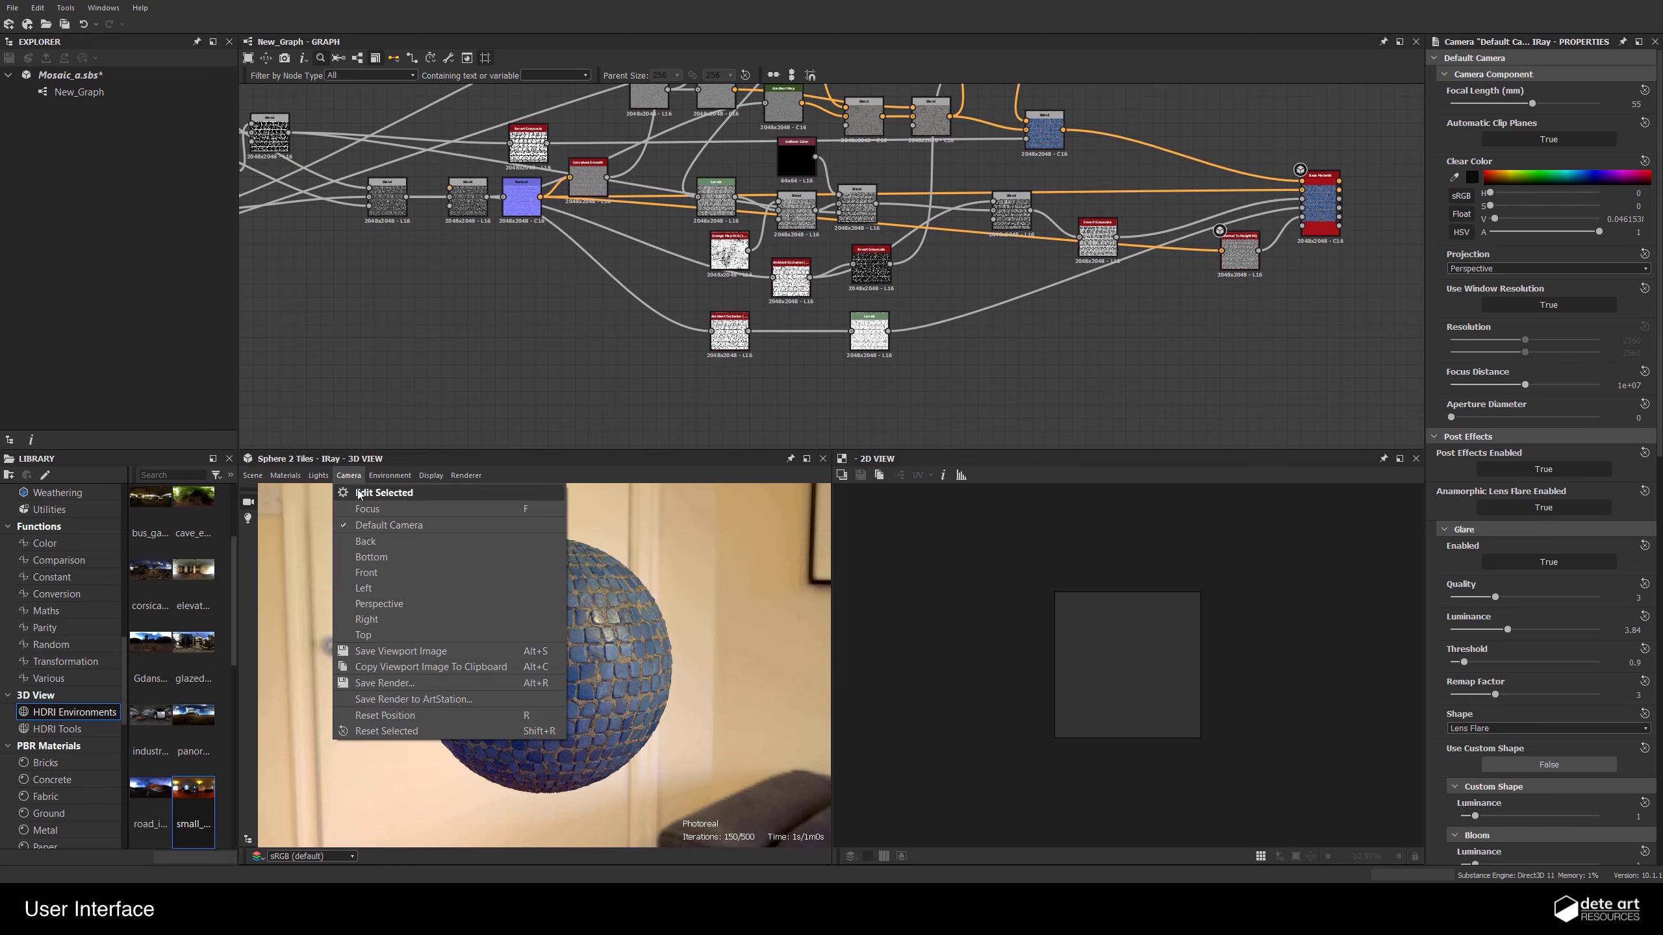
Disable the default camera's post effects and inspect the sphere against the environment background
click(363, 492)
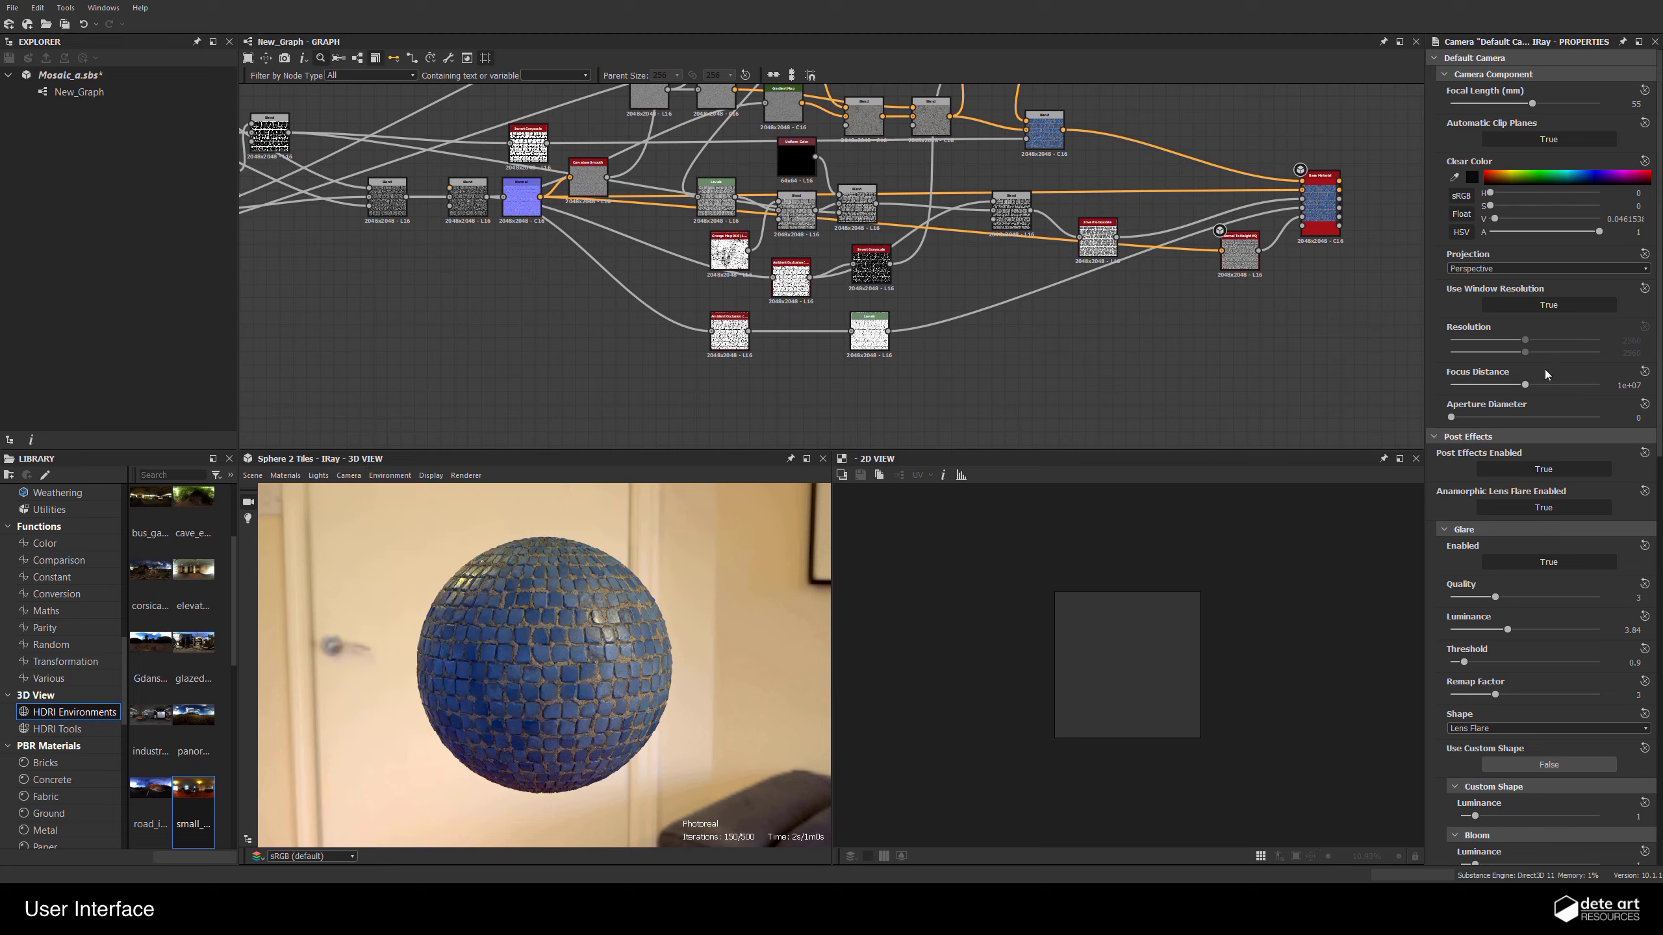
click(1515, 476)
drag(508, 638, 633, 625)
scroll(452, 647, up, 2)
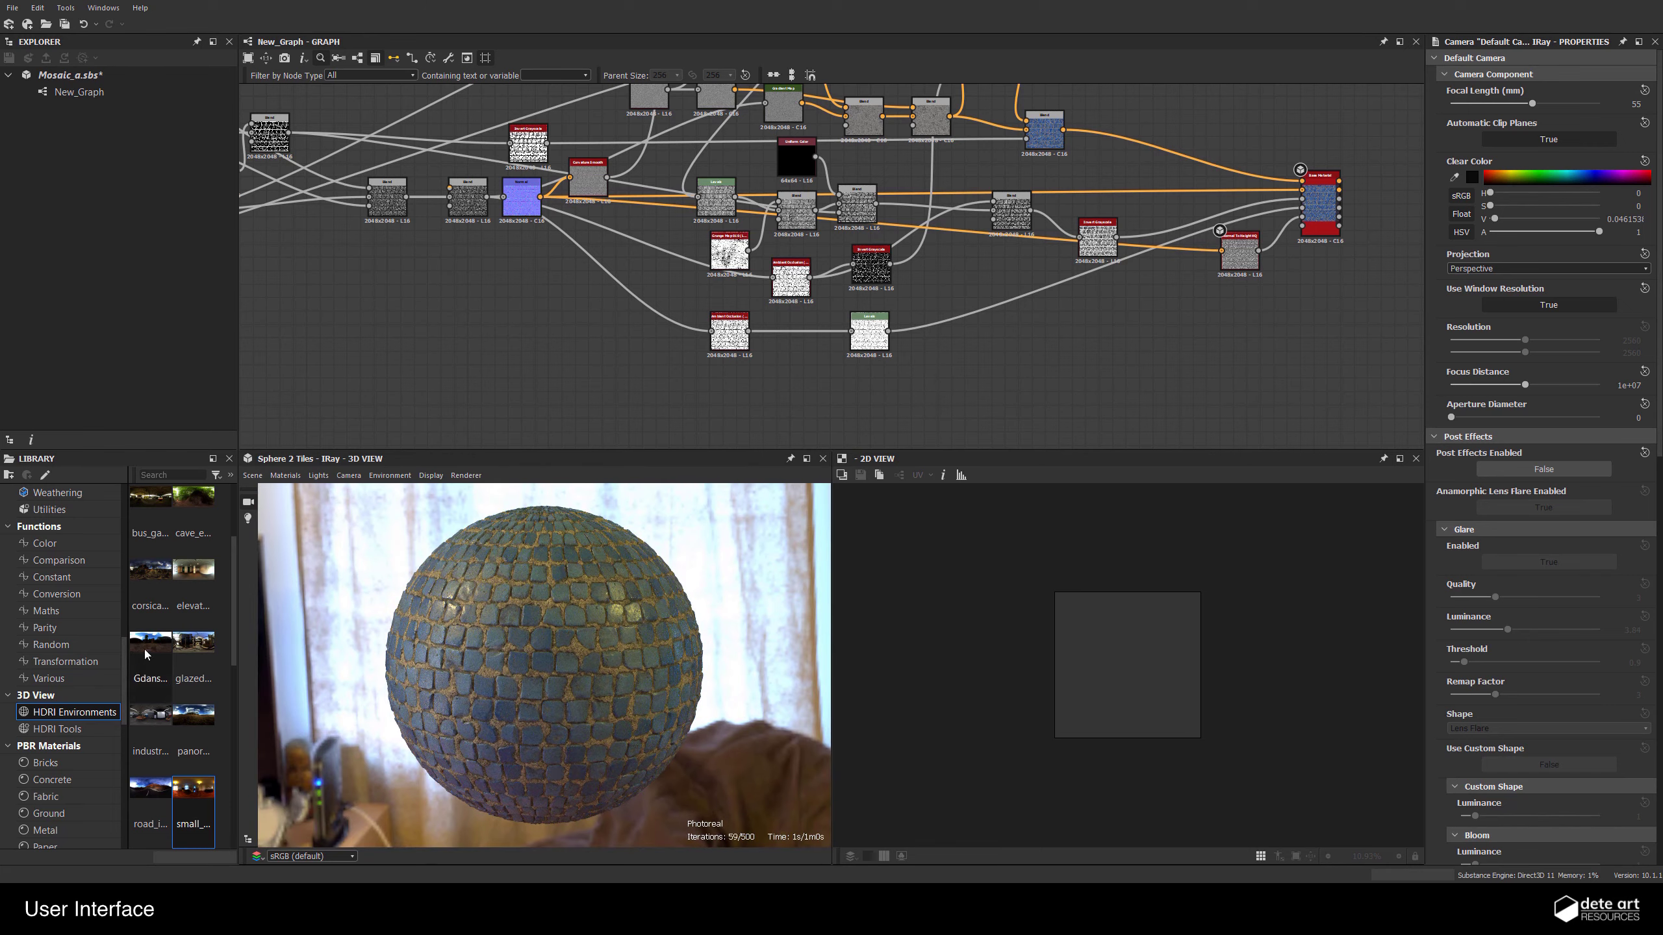
Apply the "Gdans" HDRI environment map to the 3D view and orbit around the sphere
drag(145, 653, 361, 528)
drag(442, 580, 459, 583)
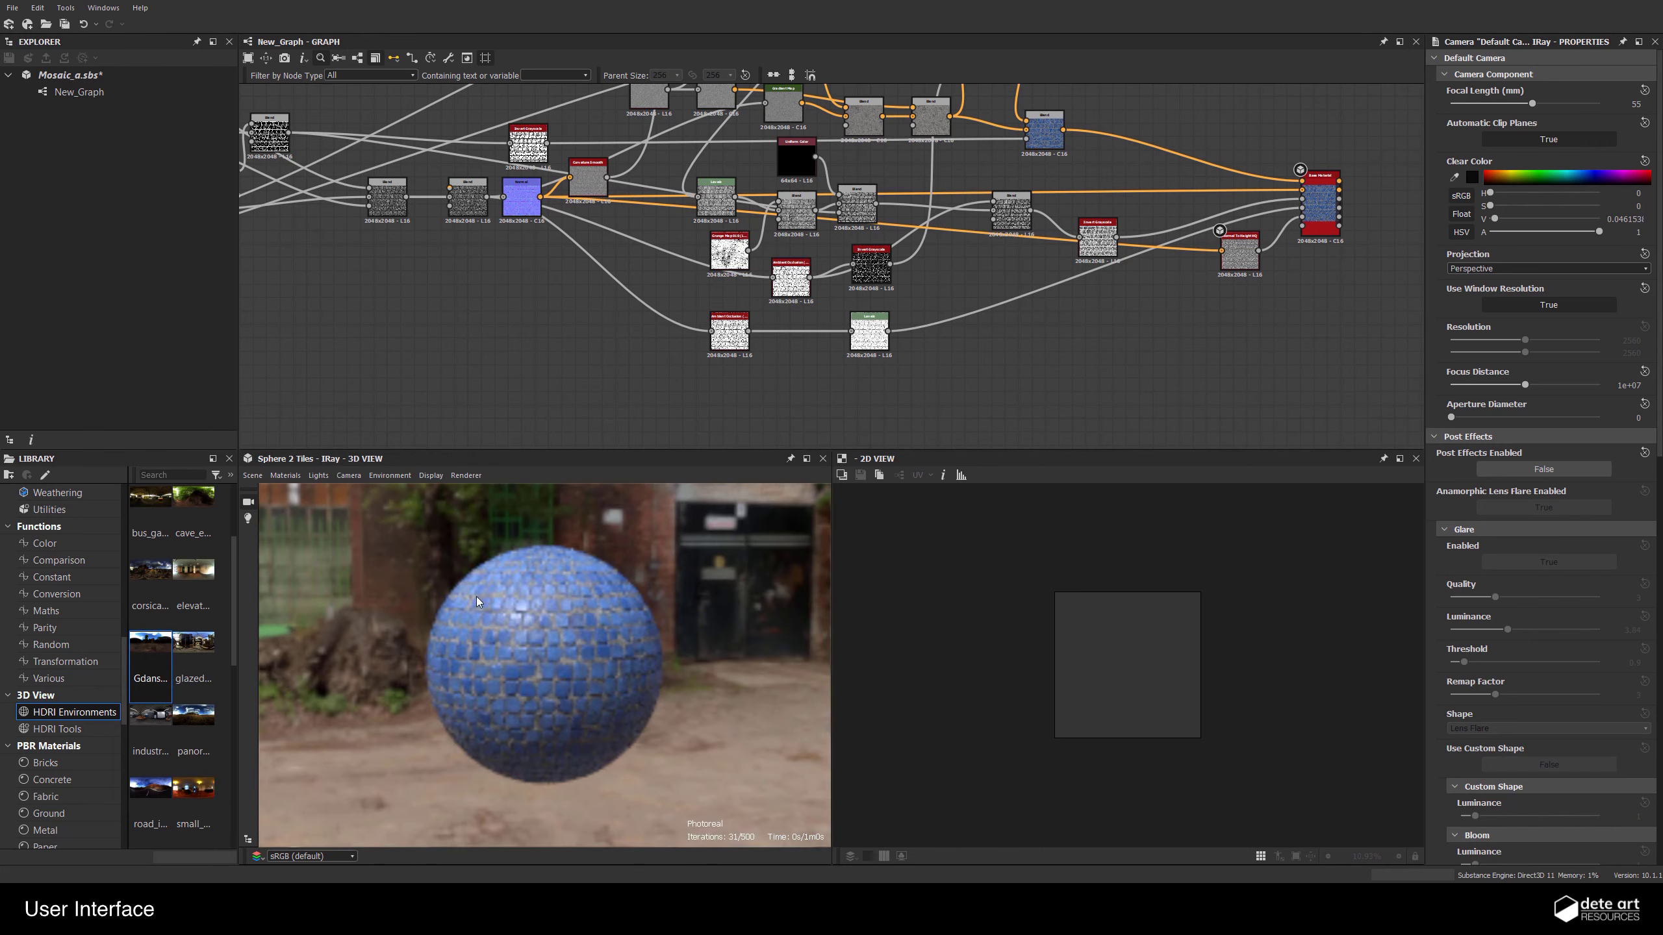
drag(728, 599, 543, 645)
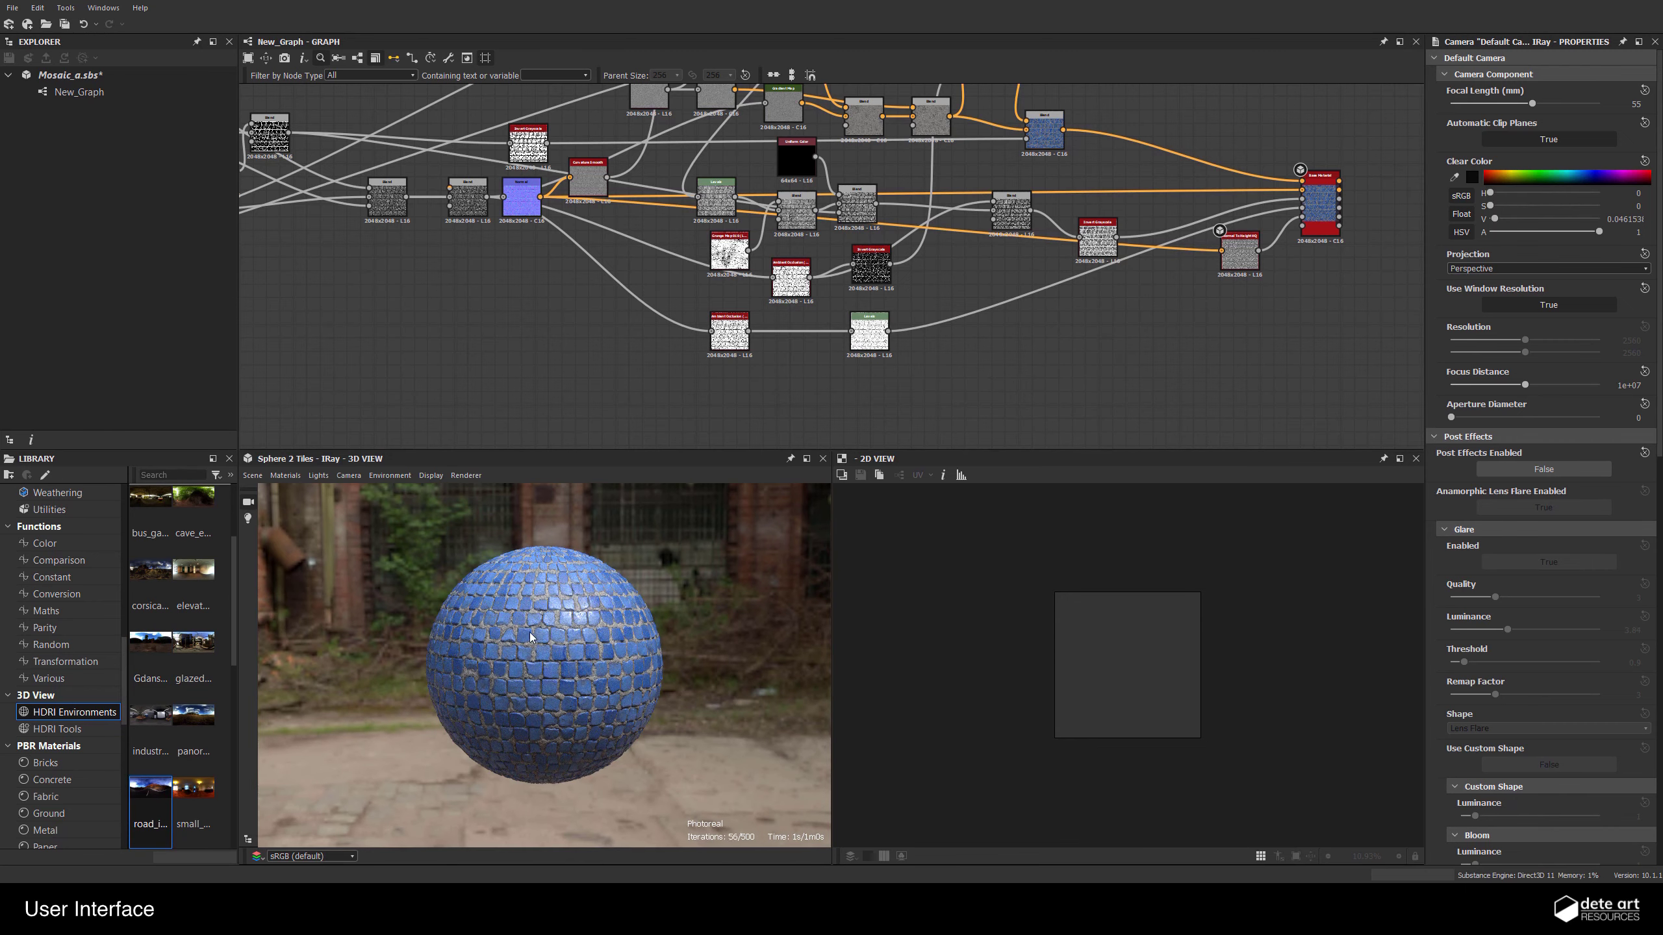
Apply a studio HDRI environment map from the library to the 3D view and browse the remaining library categories
scroll(170, 711, down, 5)
drag(150, 721, 589, 686)
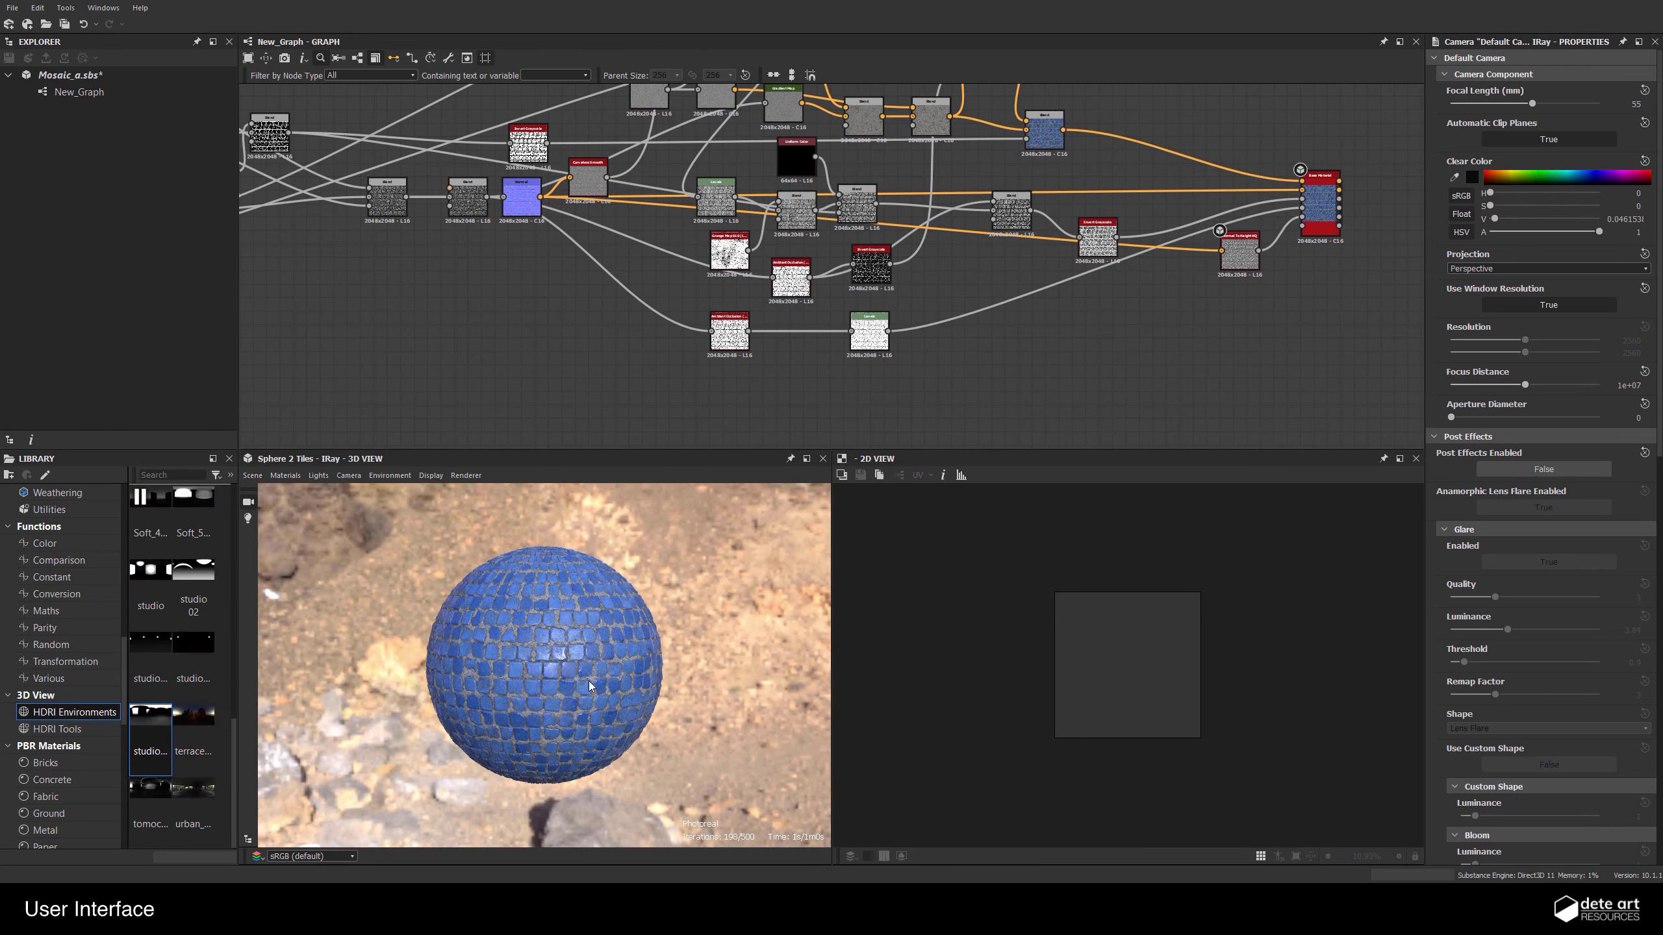
scroll(65, 641, down, 4)
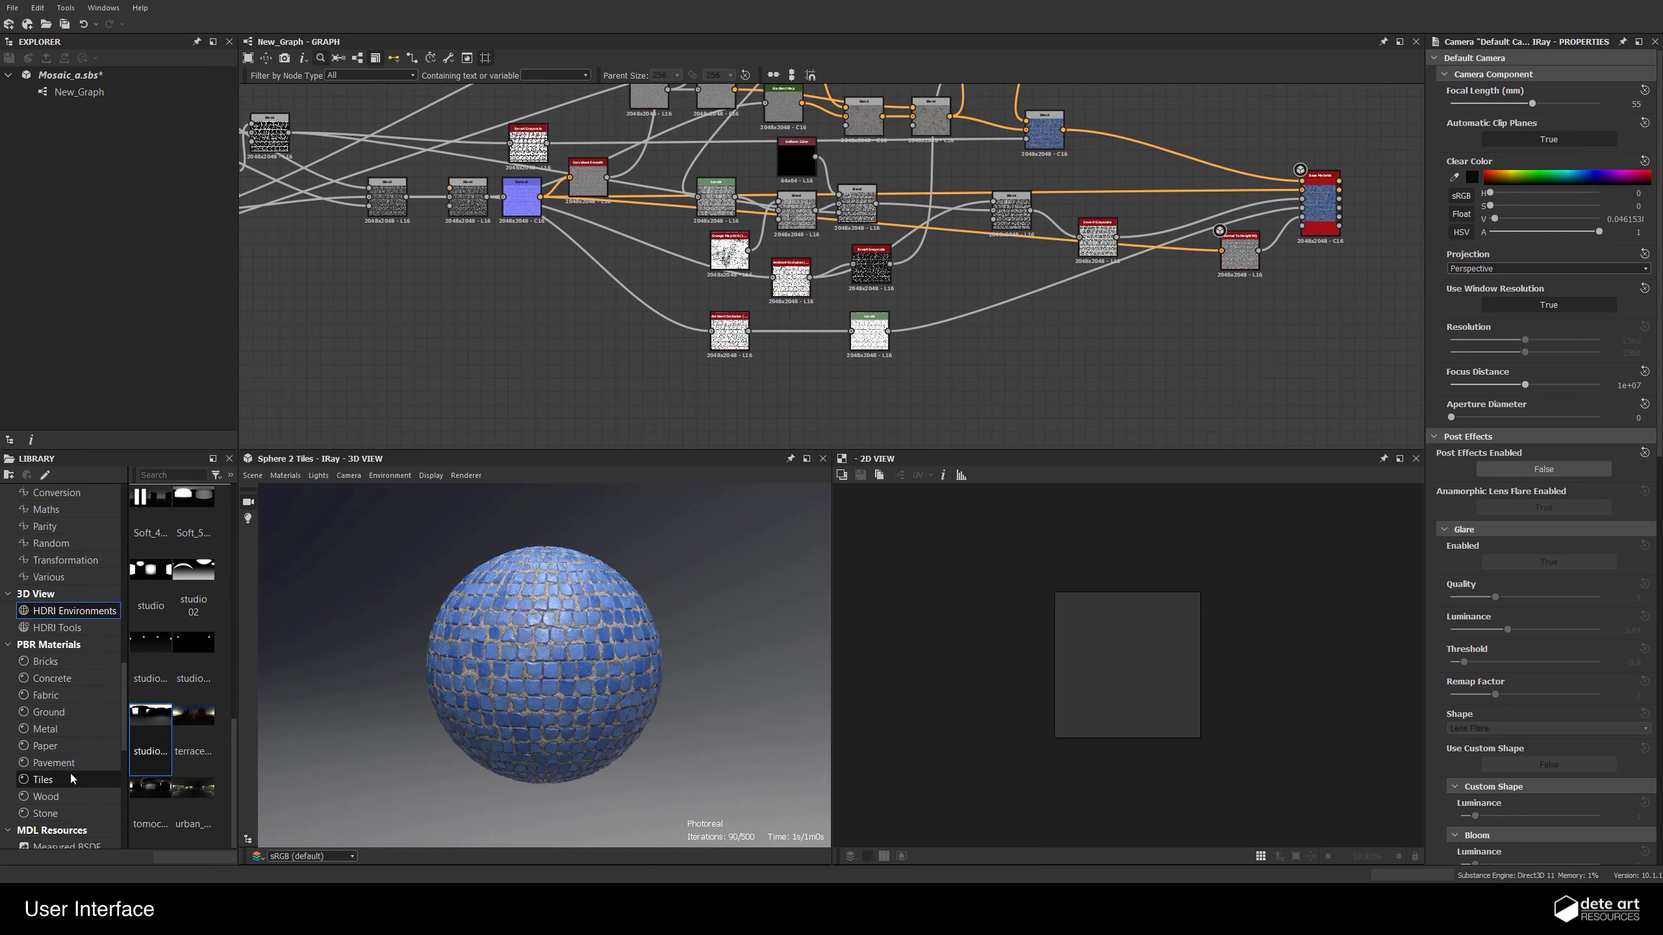
scroll(66, 608, down, 5)
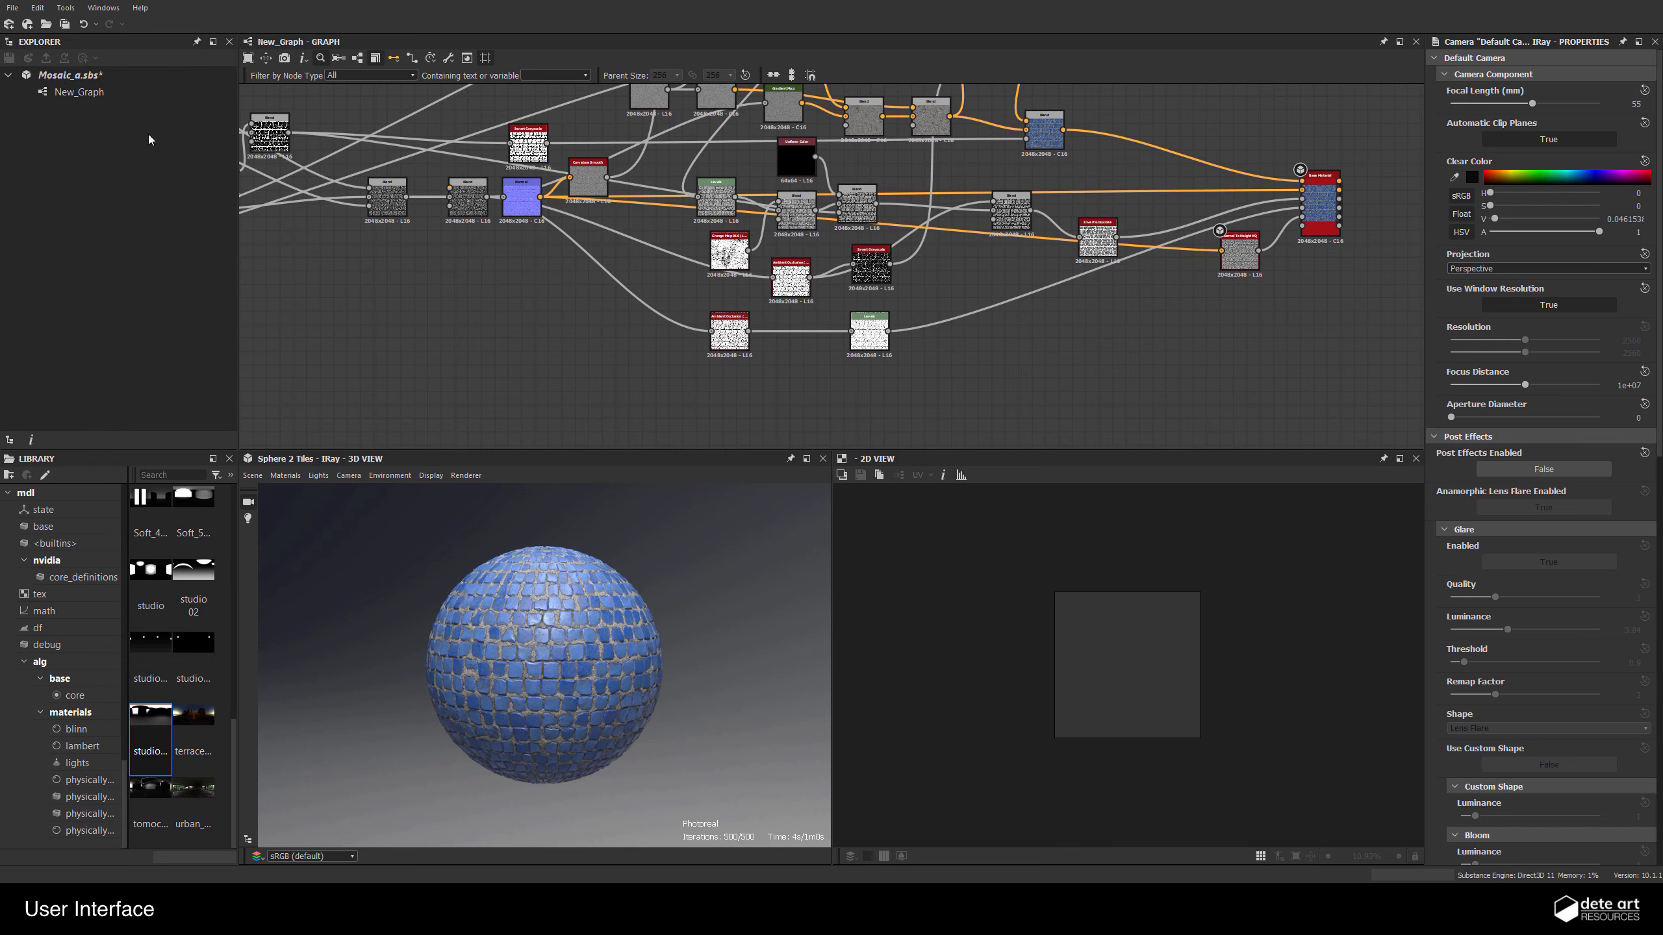
middle_drag(504, 282, 664, 345)
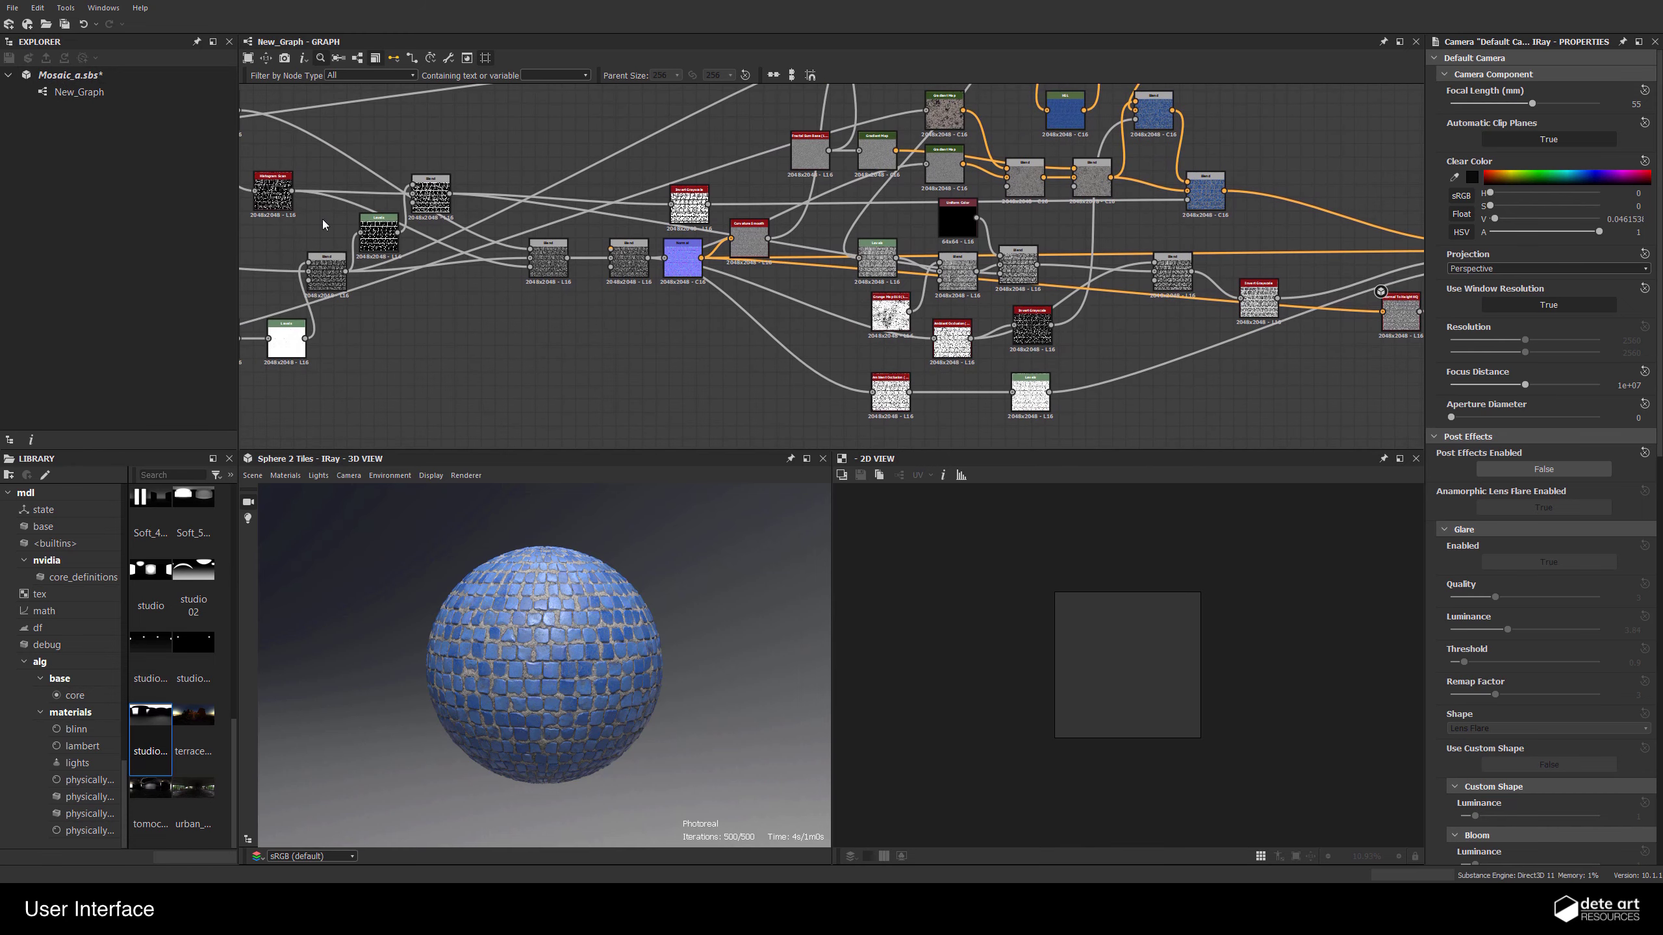
middle_drag(443, 237, 570, 300)
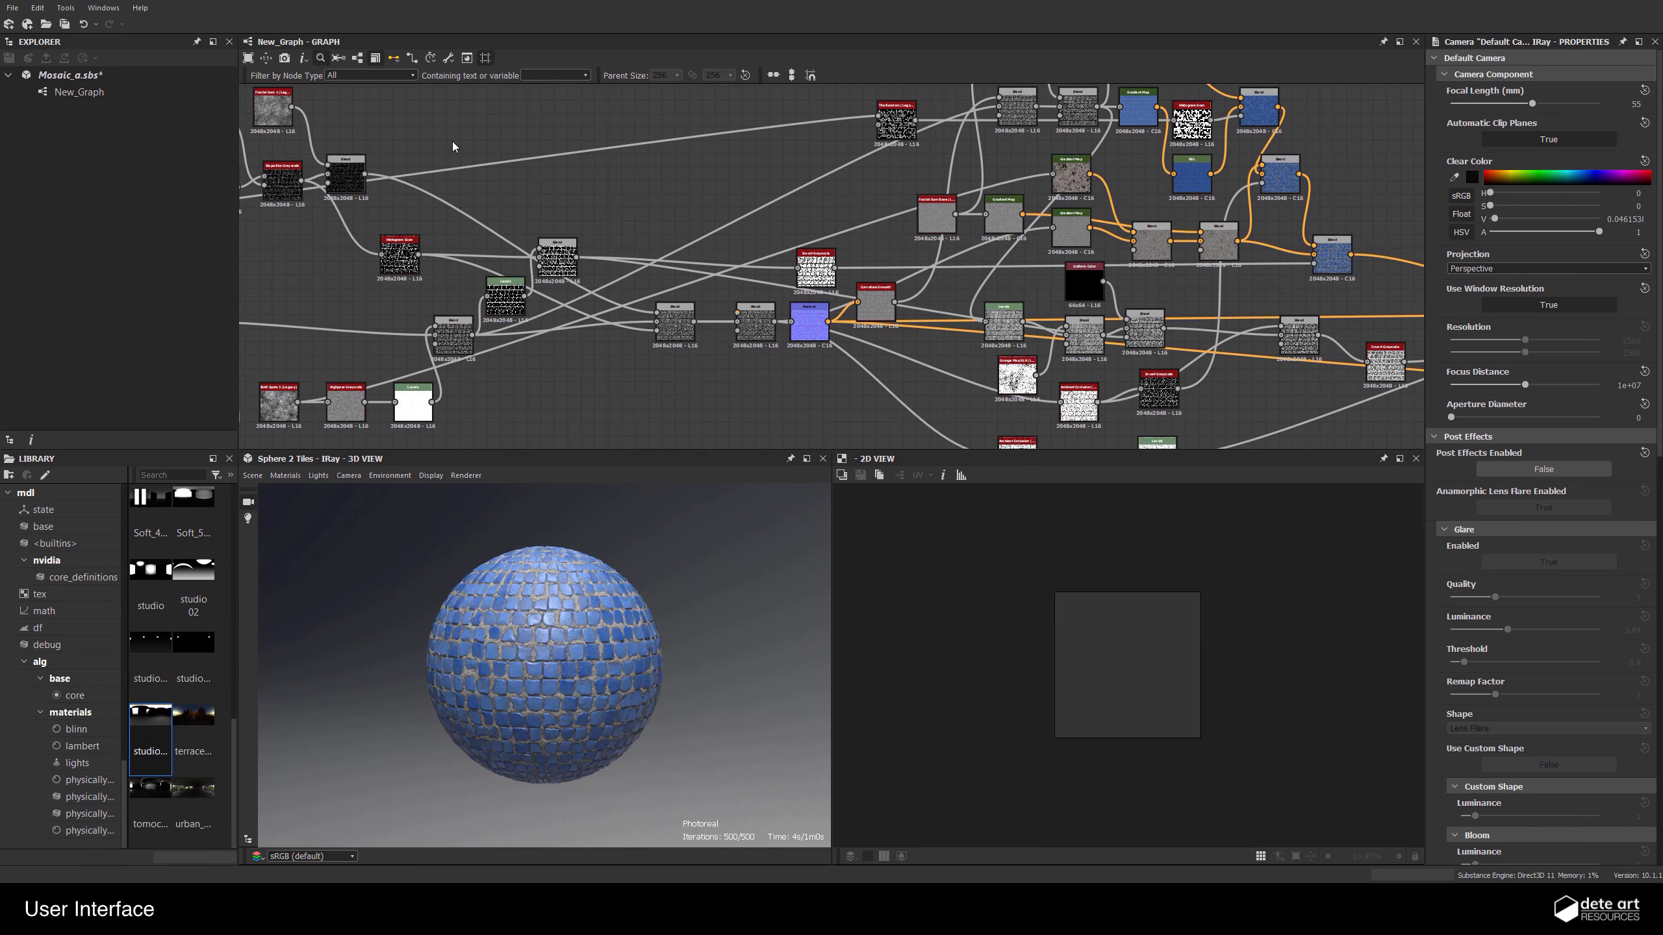
middle_drag(386, 167, 424, 190)
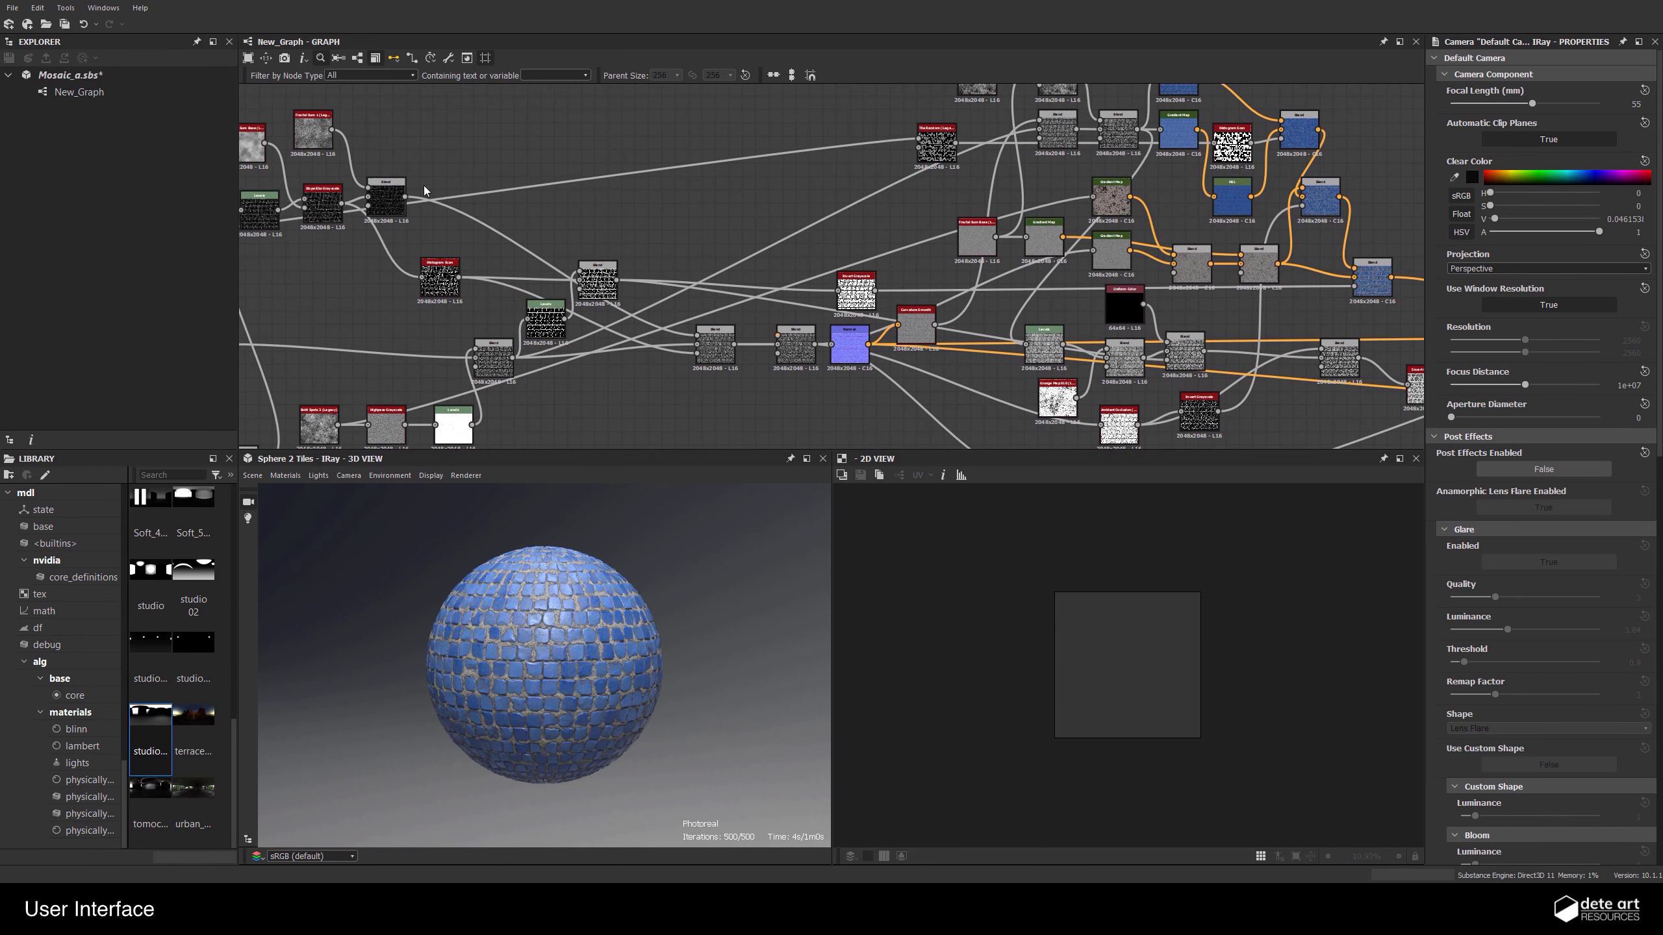
Copy New_Graph, paste it into the Mosaic_a.sbs package and open the pasted graph
right_click(65, 92)
key(Escape)
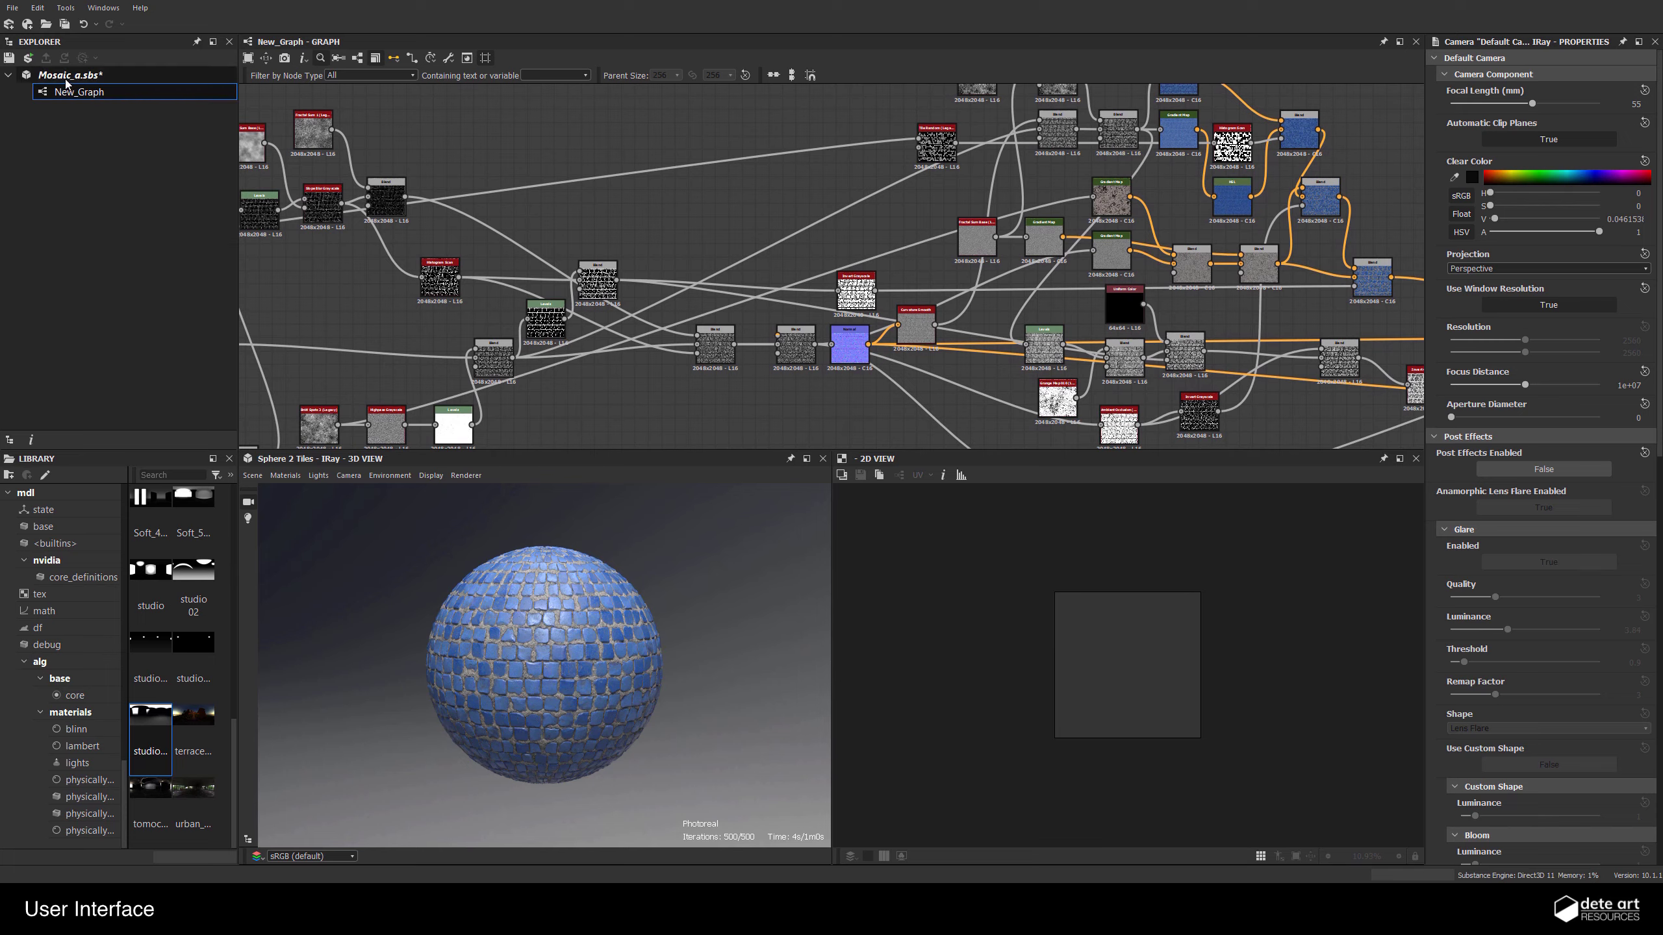
right_click(66, 82)
click(105, 255)
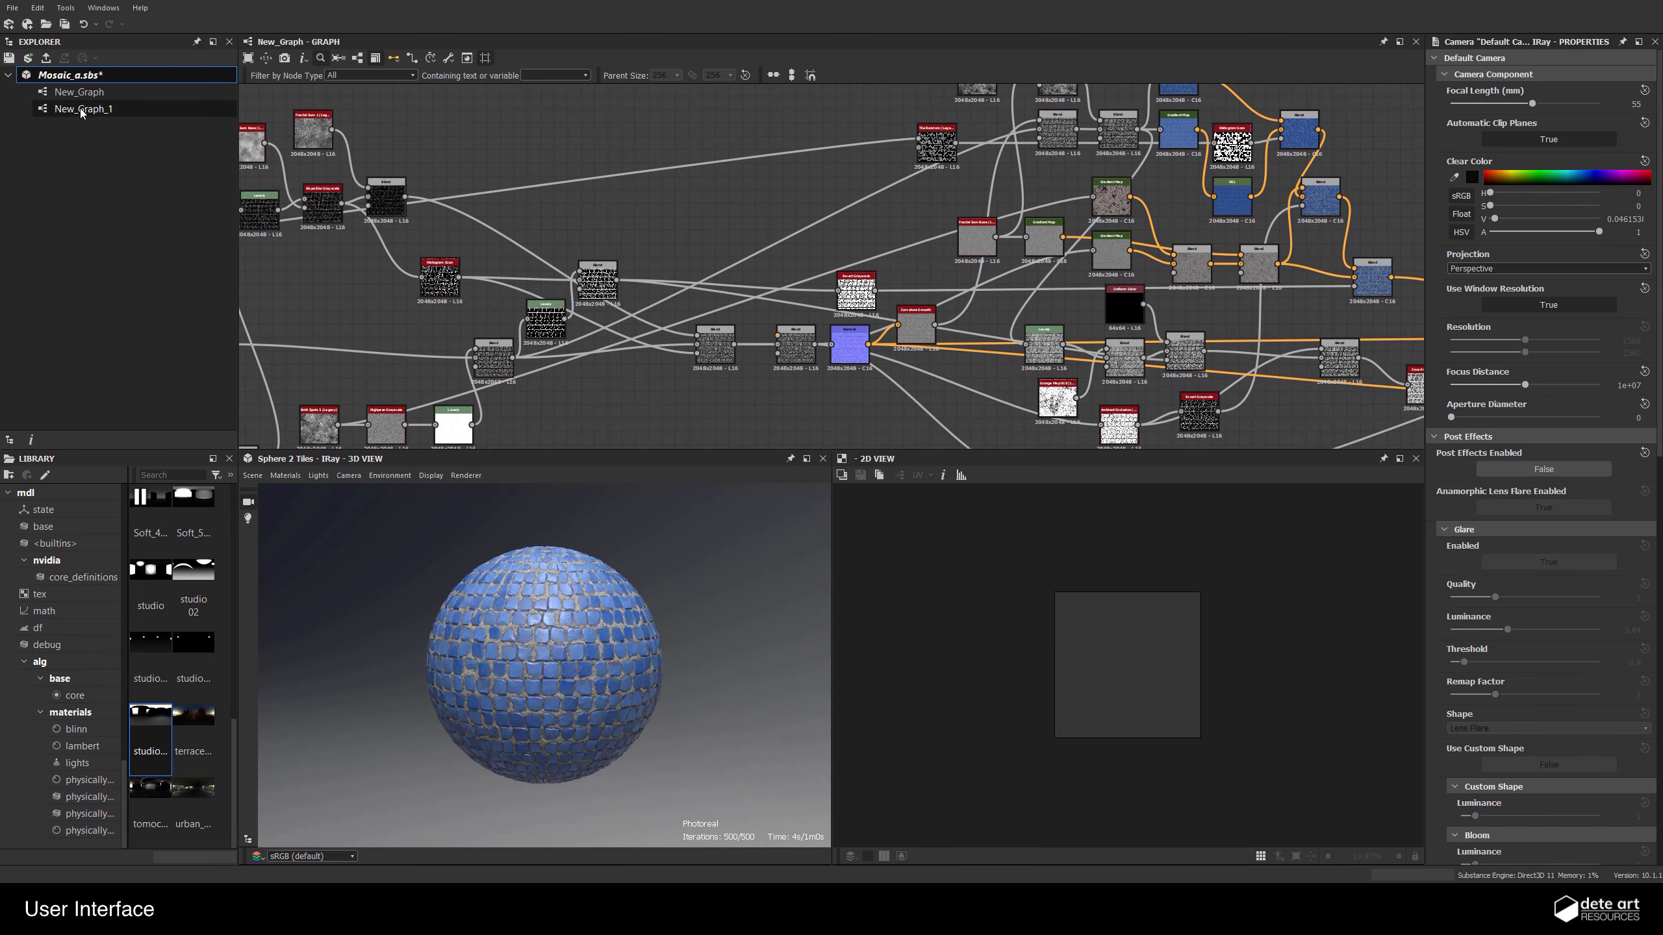
double_click(82, 110)
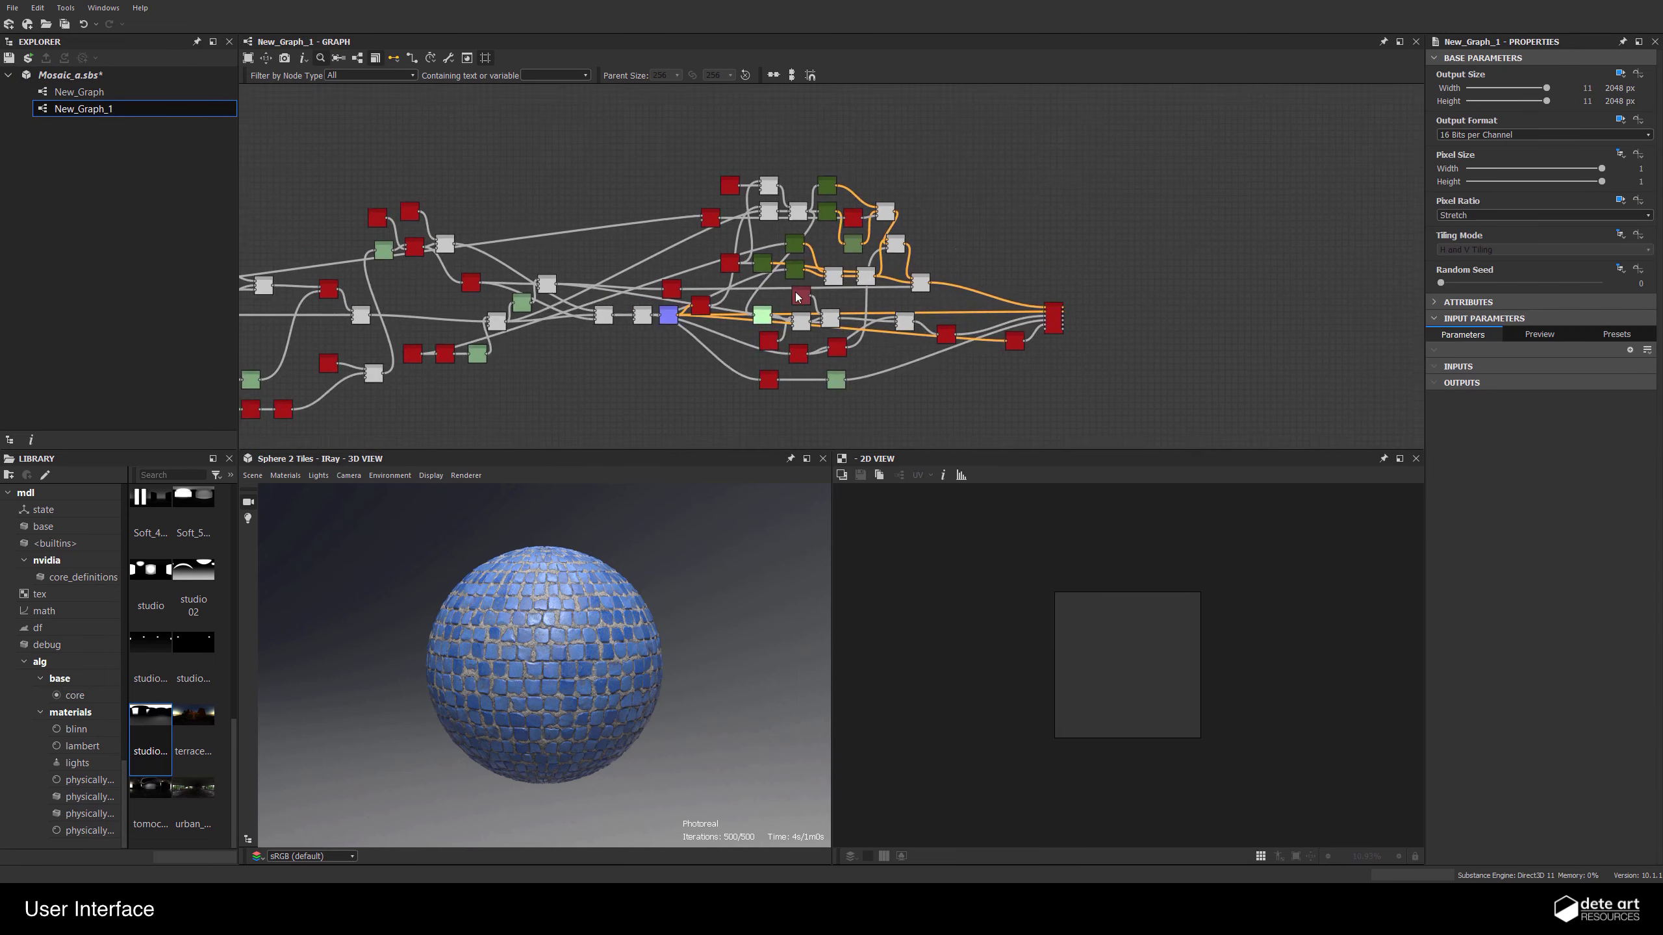
Lower the Hue of the HSL node beside the blue Gradient Map to shift its colour to orange
scroll(891, 280, up, 7)
middle_drag(862, 288, 914, 378)
double_click(798, 267)
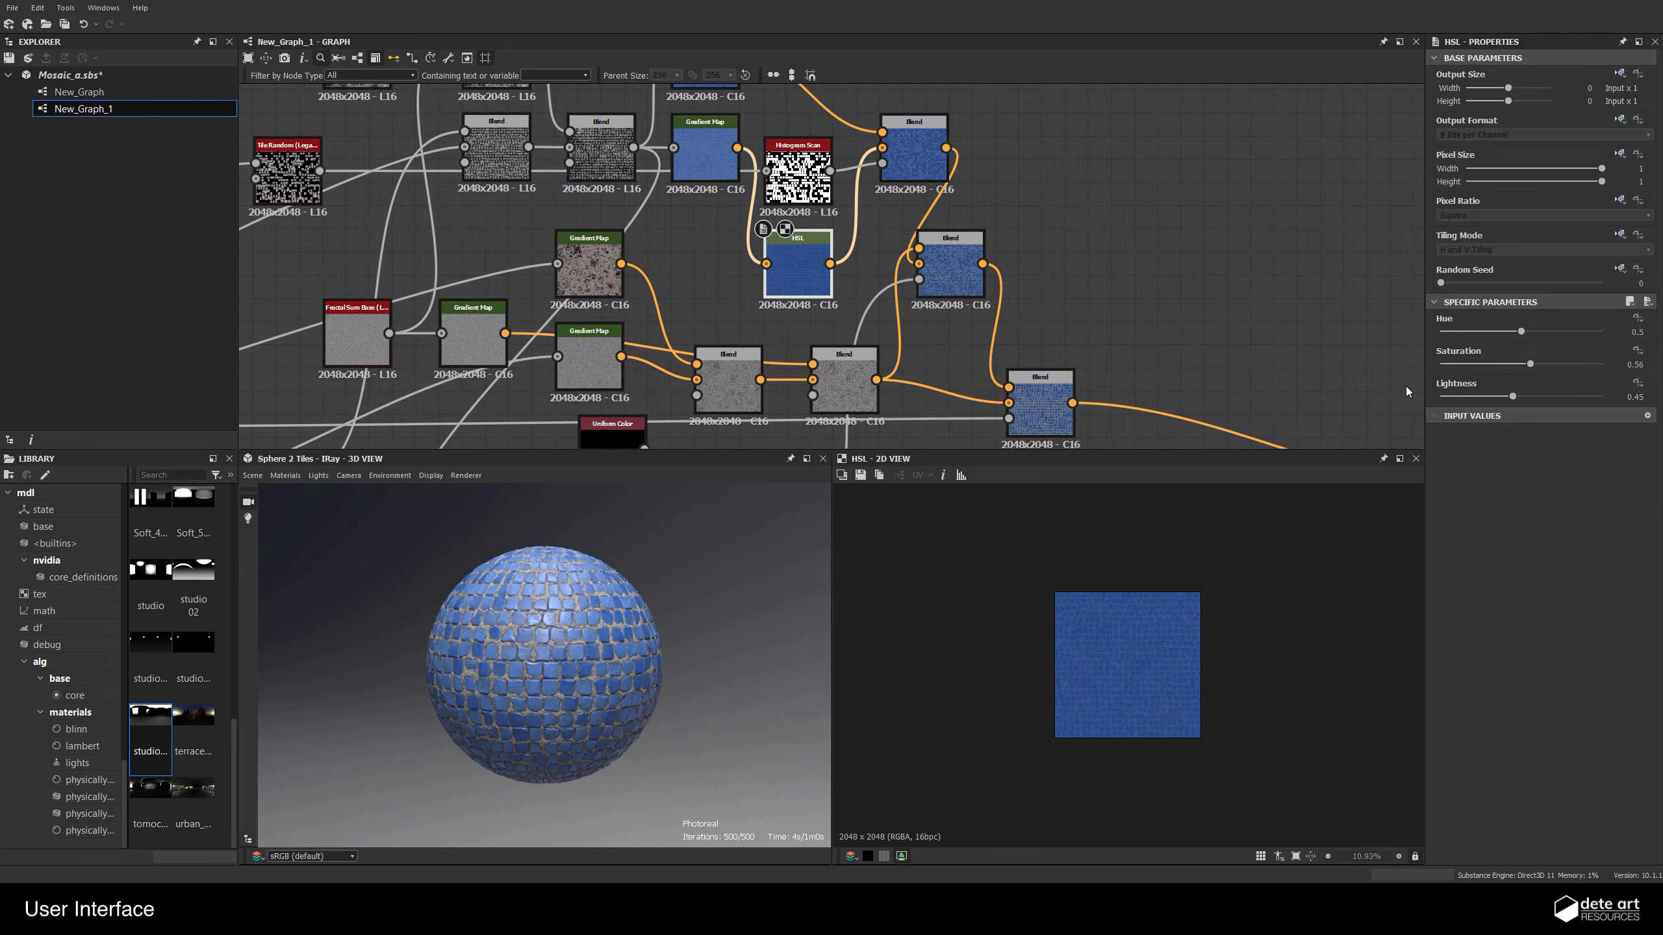
drag(1521, 331, 1476, 335)
Preview the two Blend nodes following the HSL node in the 2D view to check the recoloured tile pattern
middle_drag(943, 368, 807, 361)
double_click(779, 150)
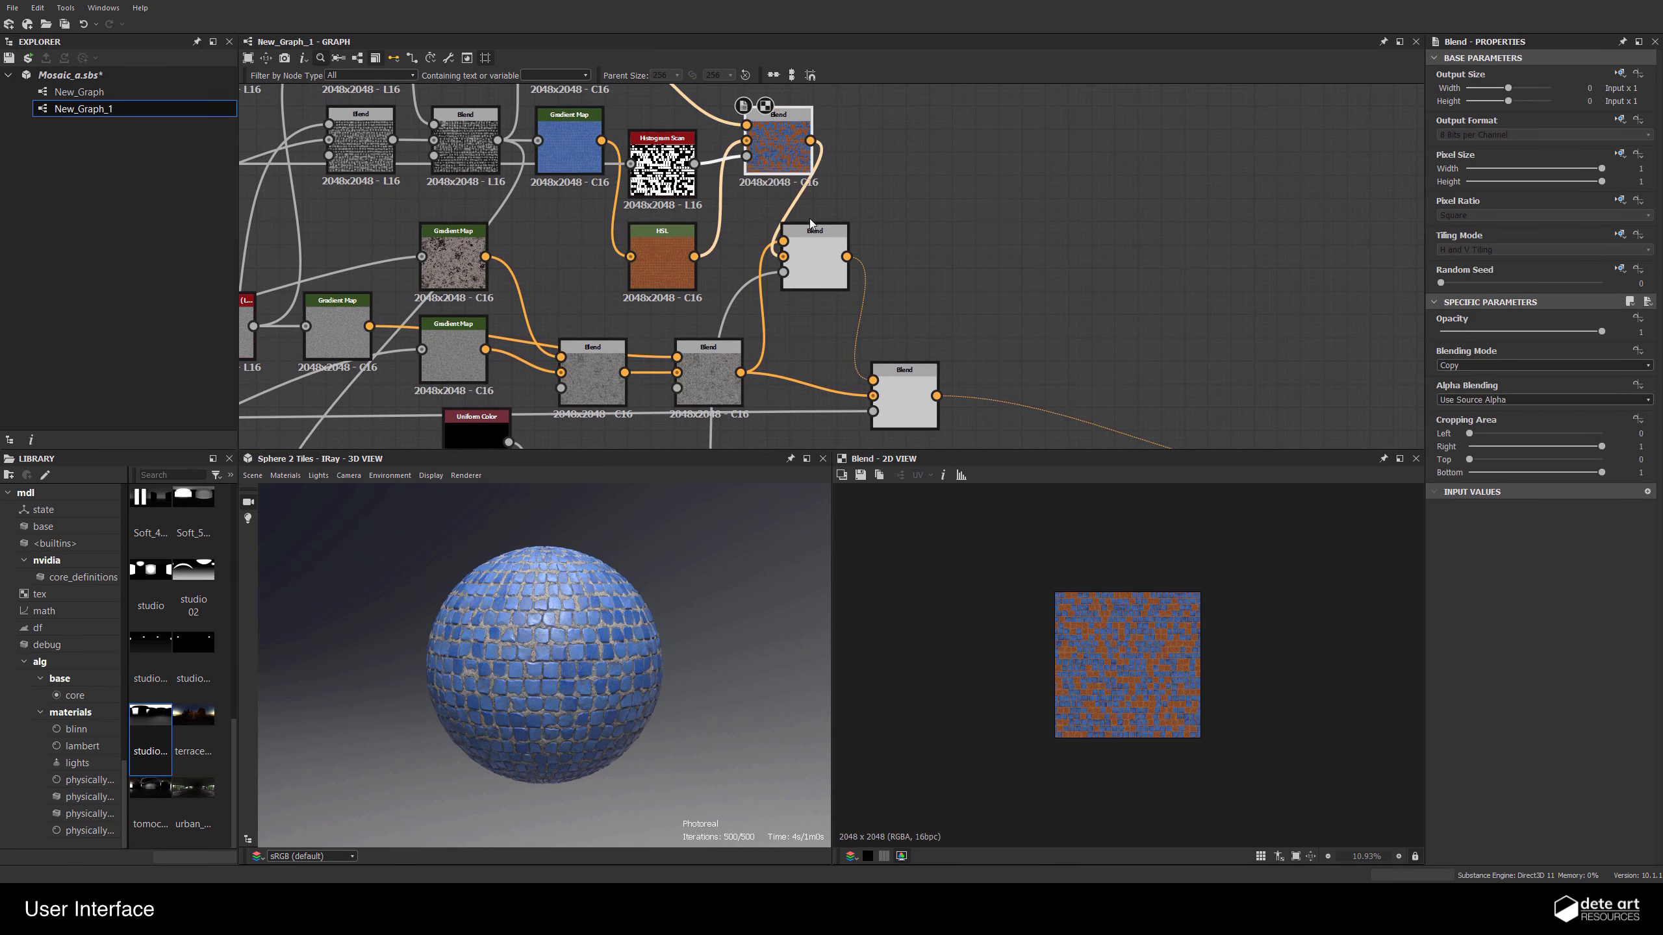
double_click(814, 252)
Show the copied graph's Base Material node outputs in the 3D view and orbit around the sphere
middle_drag(1002, 366, 791, 185)
right_click(872, 135)
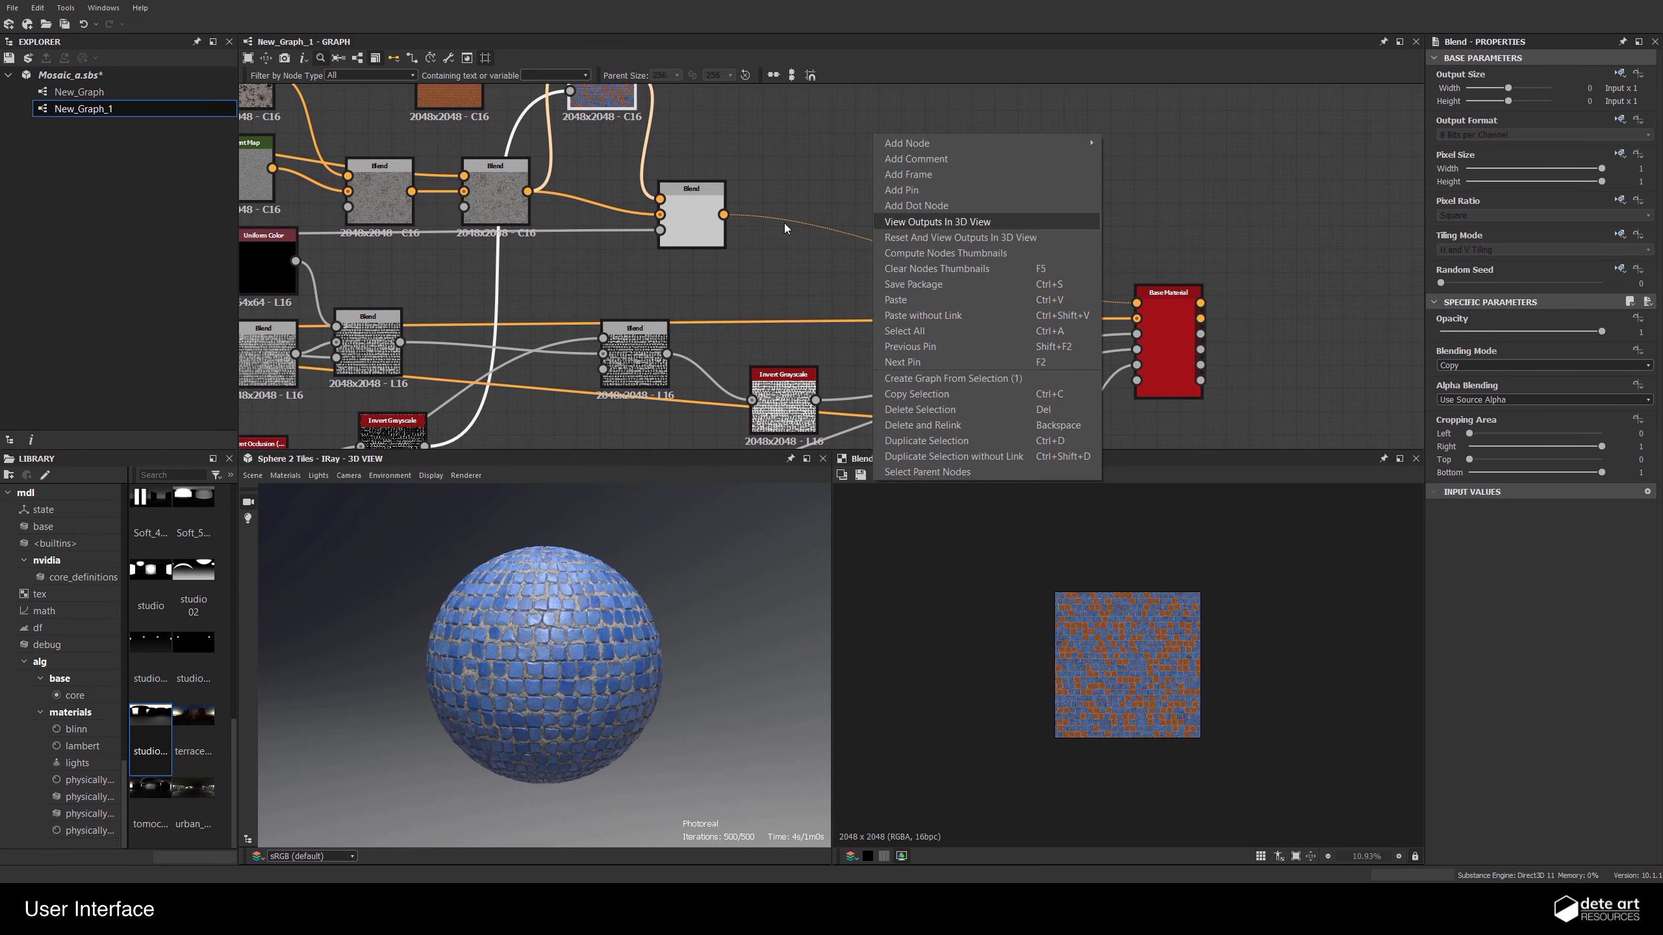
click(938, 222)
right_click(1172, 327)
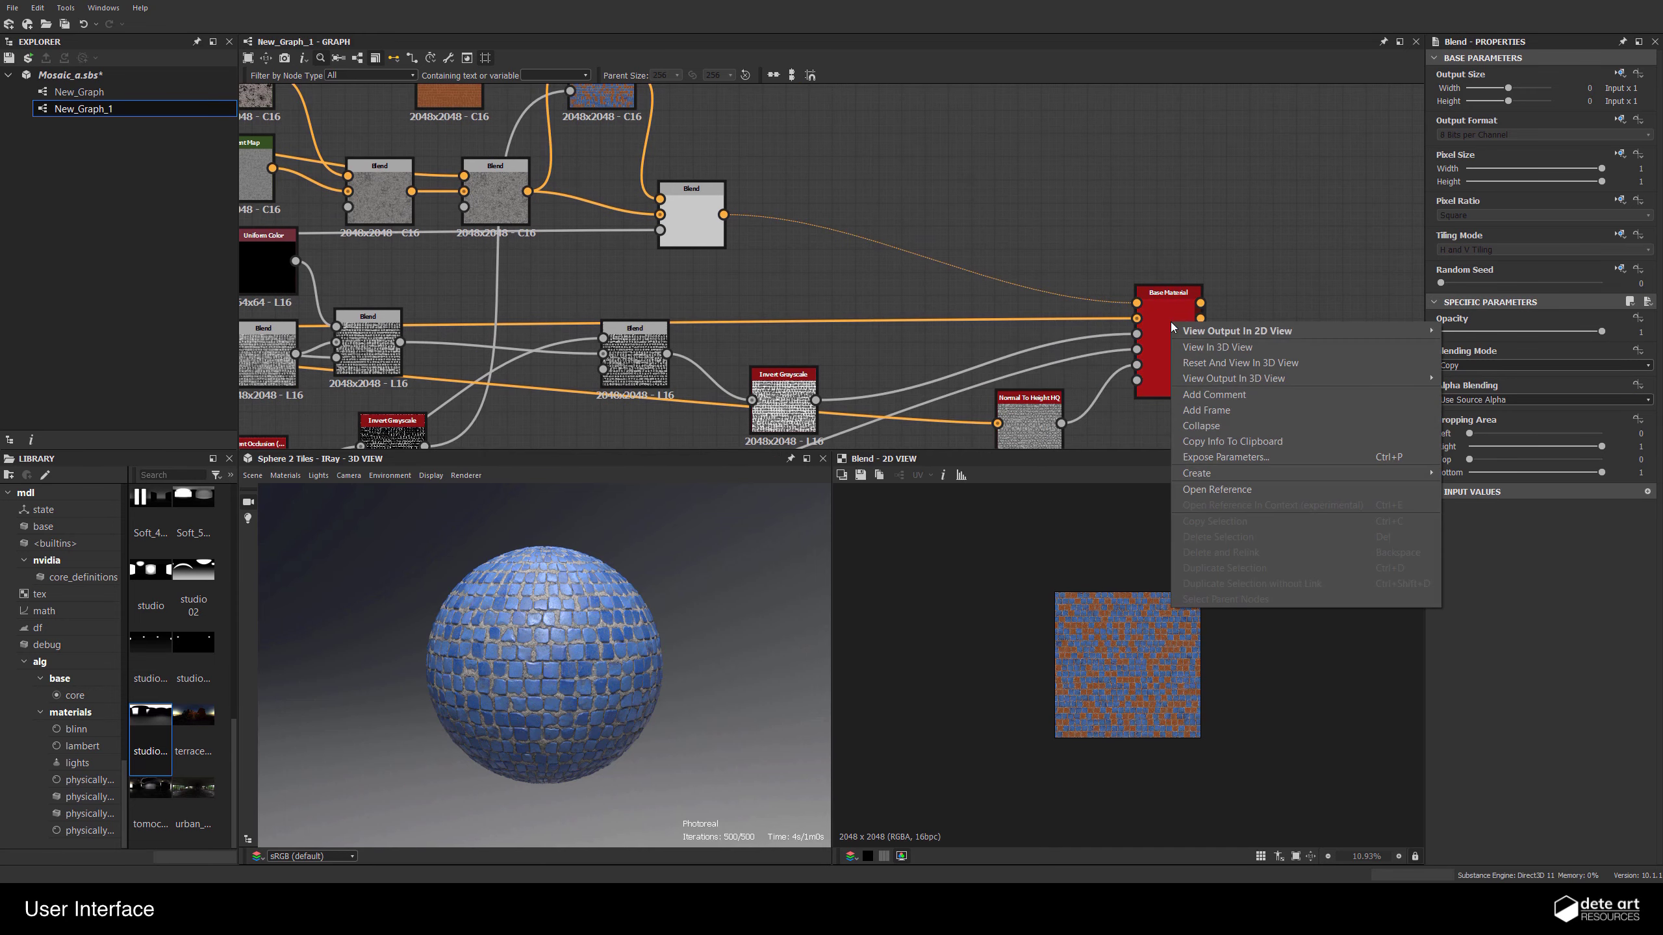
click(1253, 358)
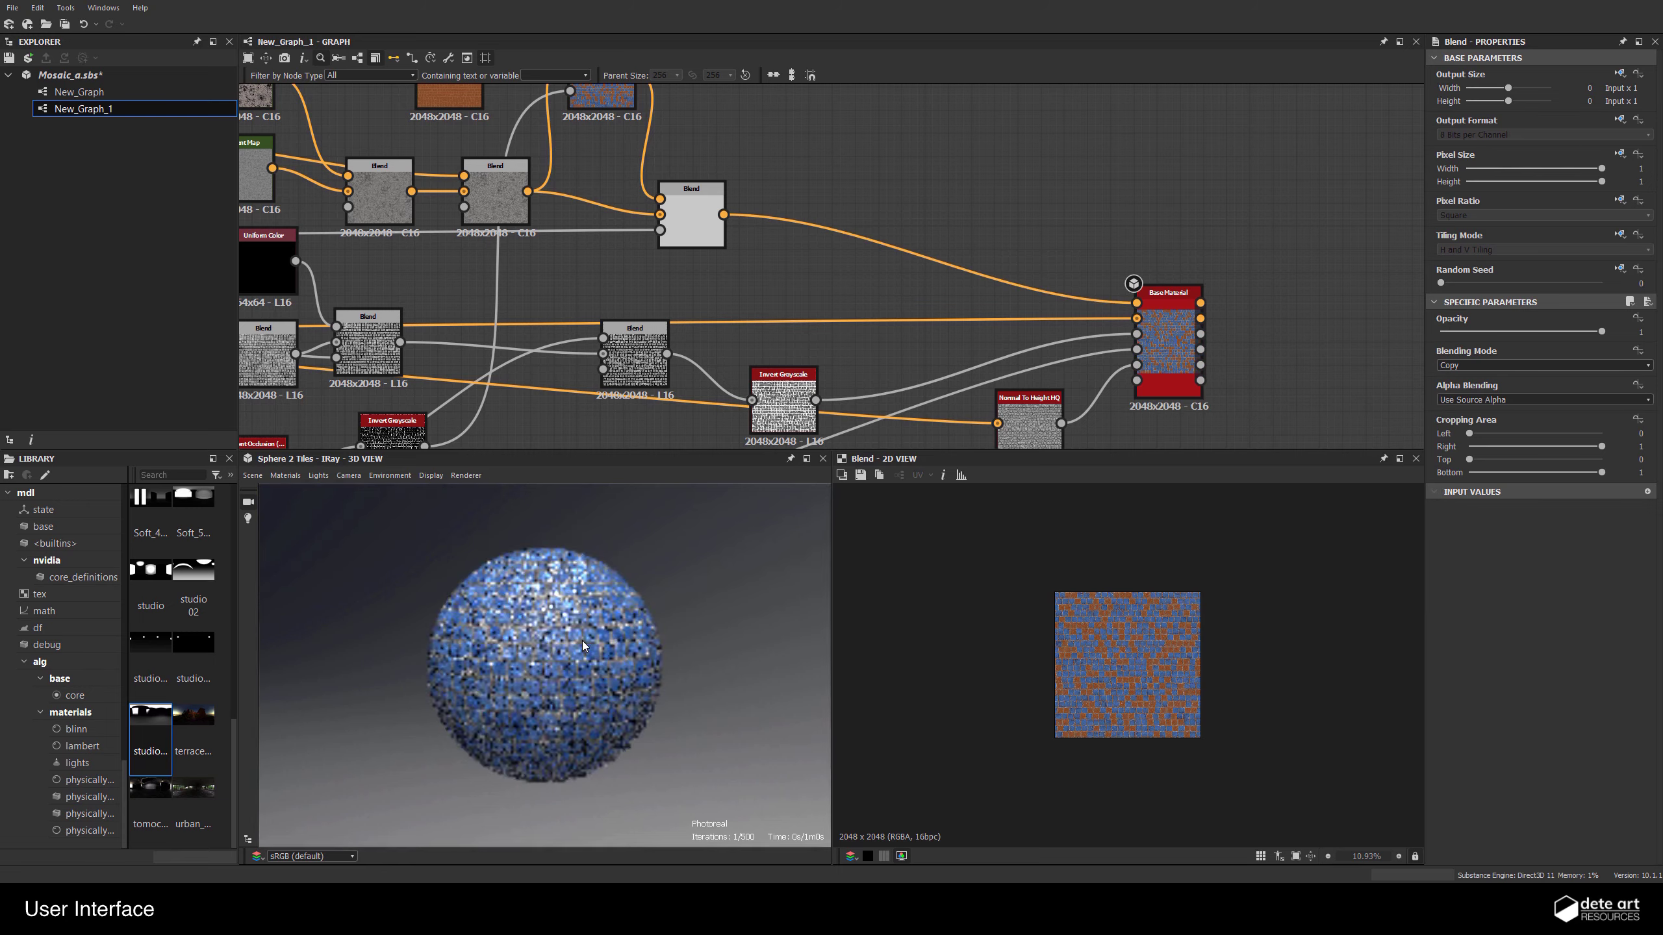
drag(551, 634, 666, 627)
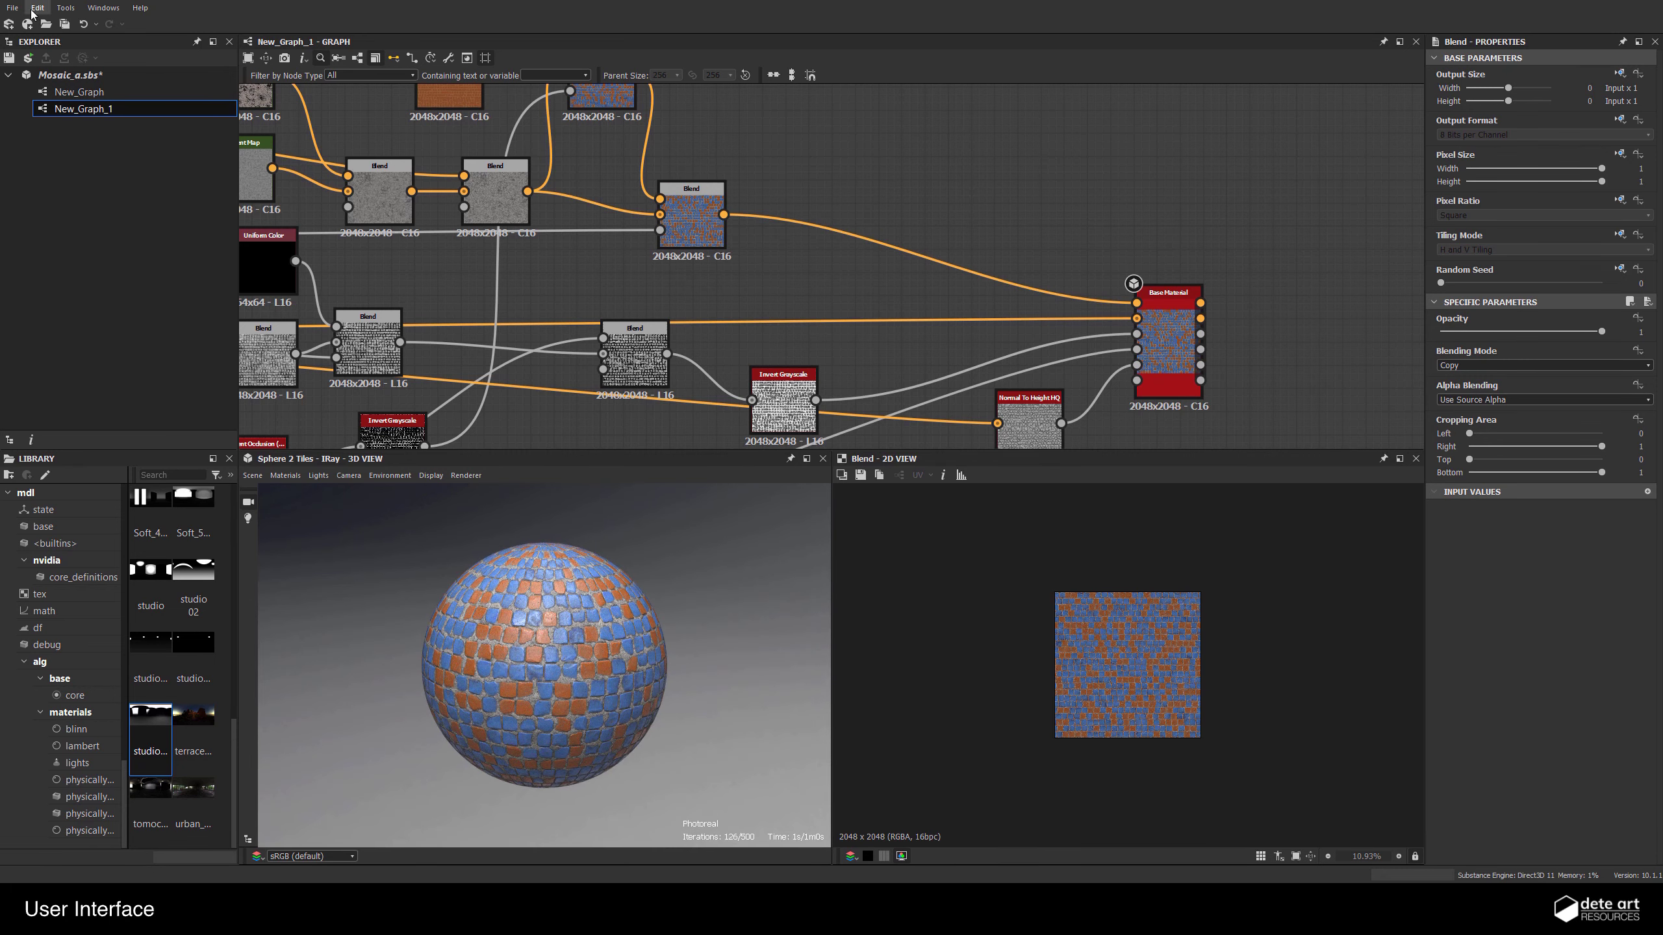
Open the preferences and review the General settings such as history, language, paths and memory
click(12, 8)
mouse_move(31, 9)
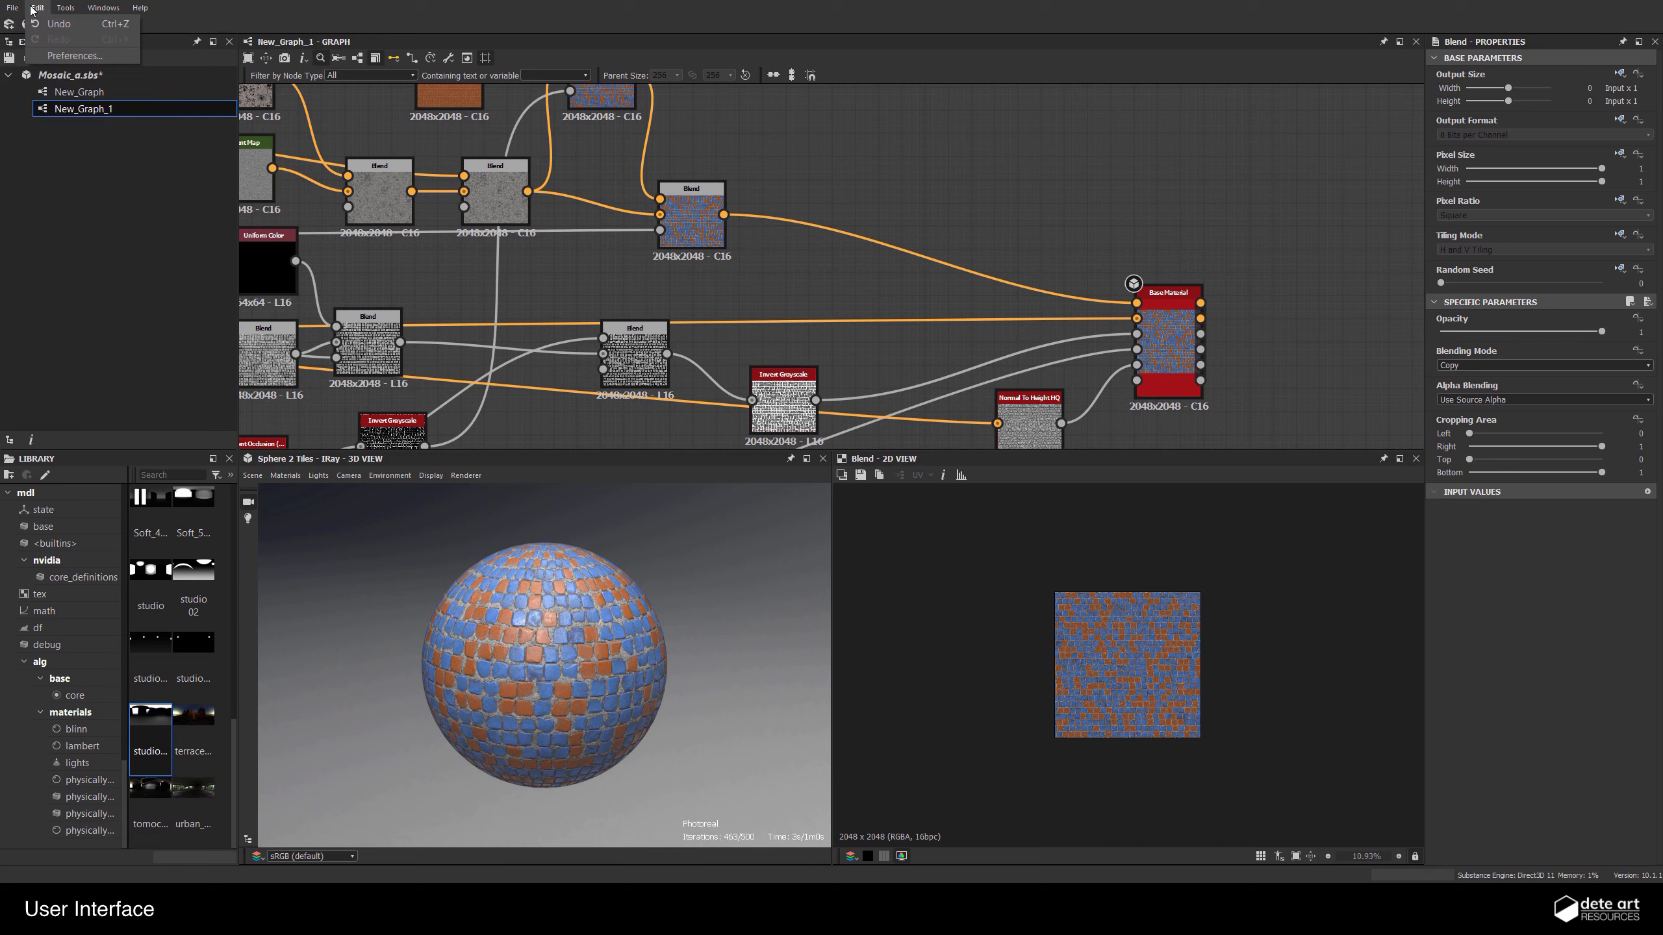
click(75, 56)
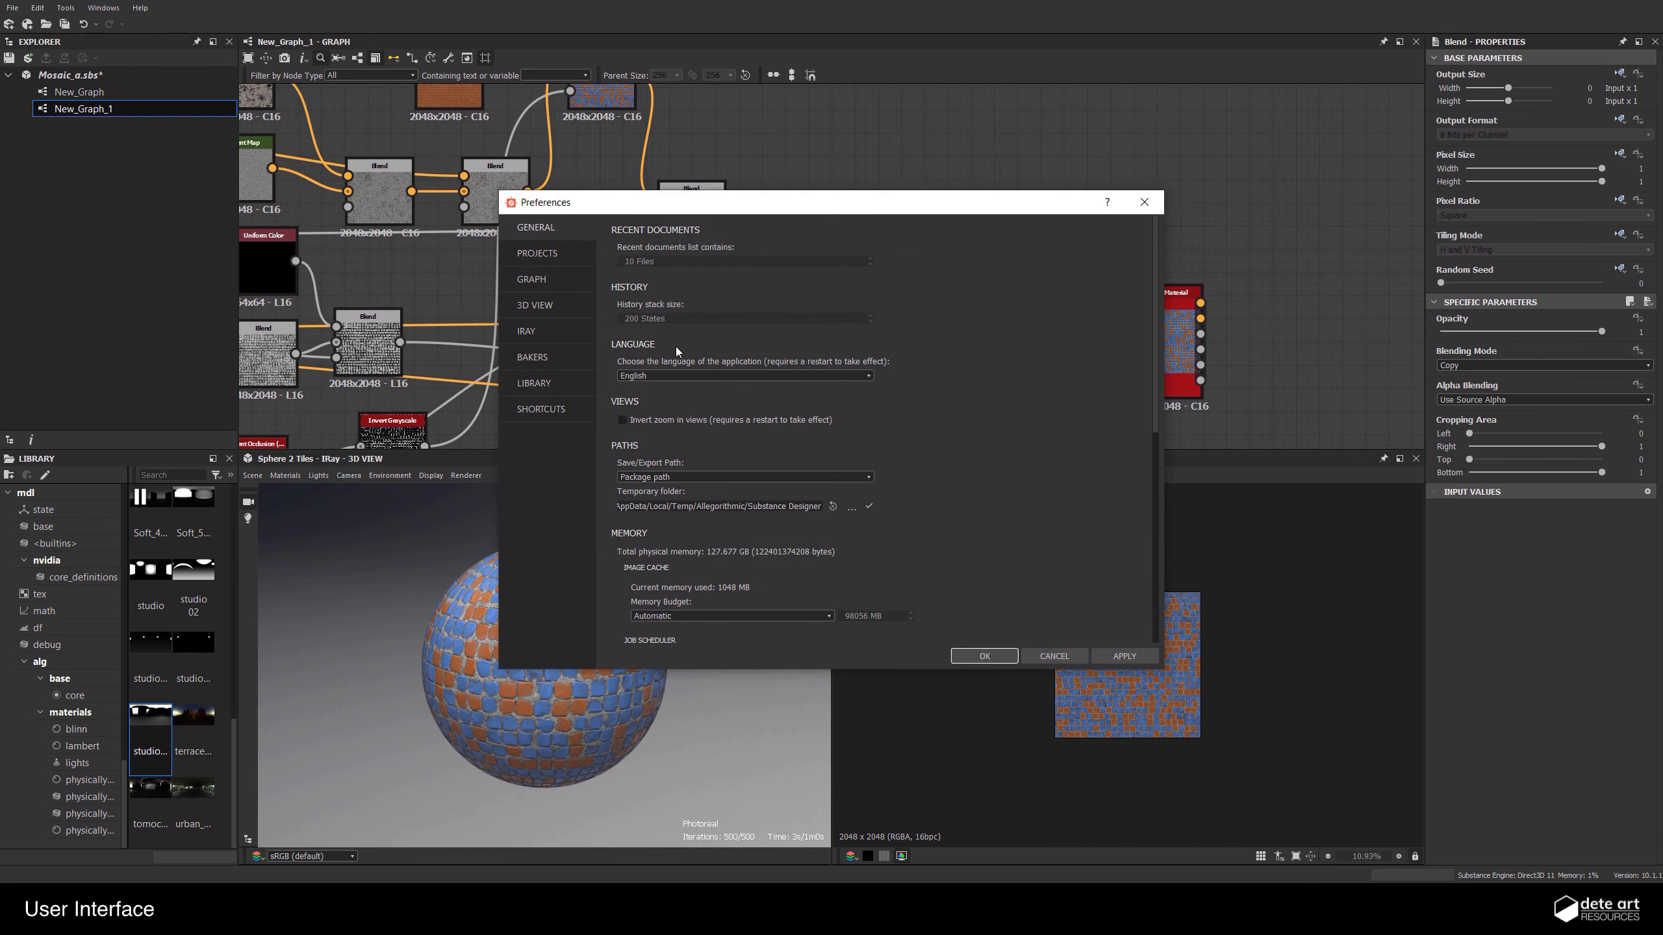
scroll(802, 467, down, 5)
scroll(787, 464, up, 5)
Review the node creation shortcuts for Substance Compositing Graph in the preferences, then leave without applying changes
click(542, 413)
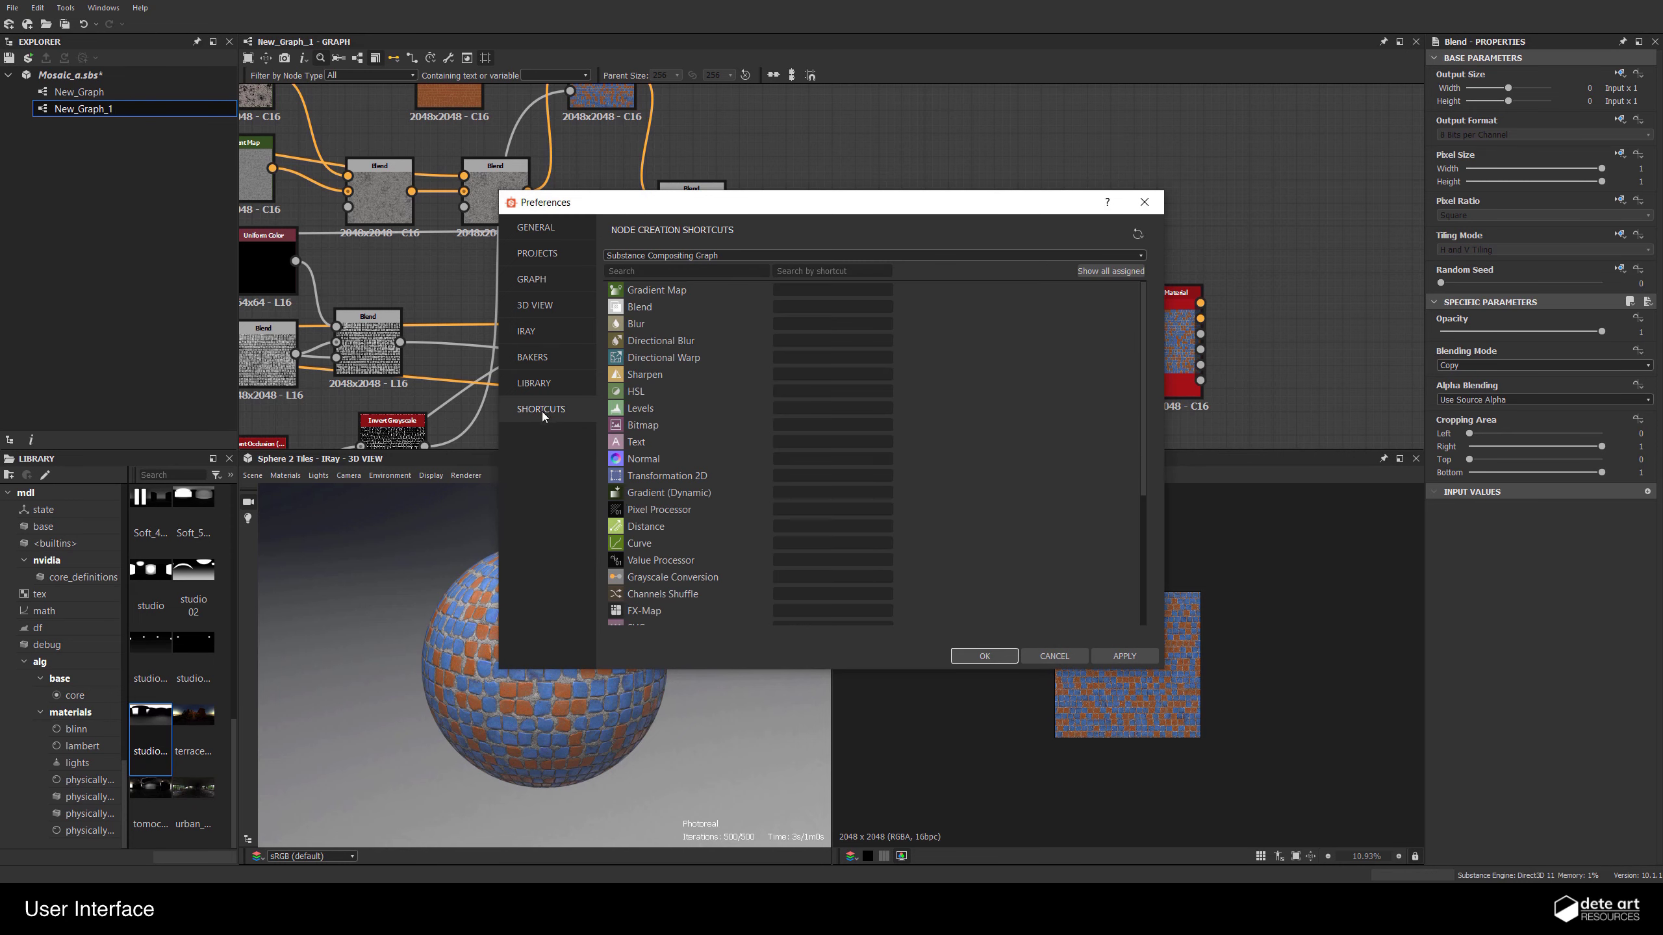
scroll(723, 511, down, 4)
scroll(724, 517, up, 4)
scroll(726, 488, down, 4)
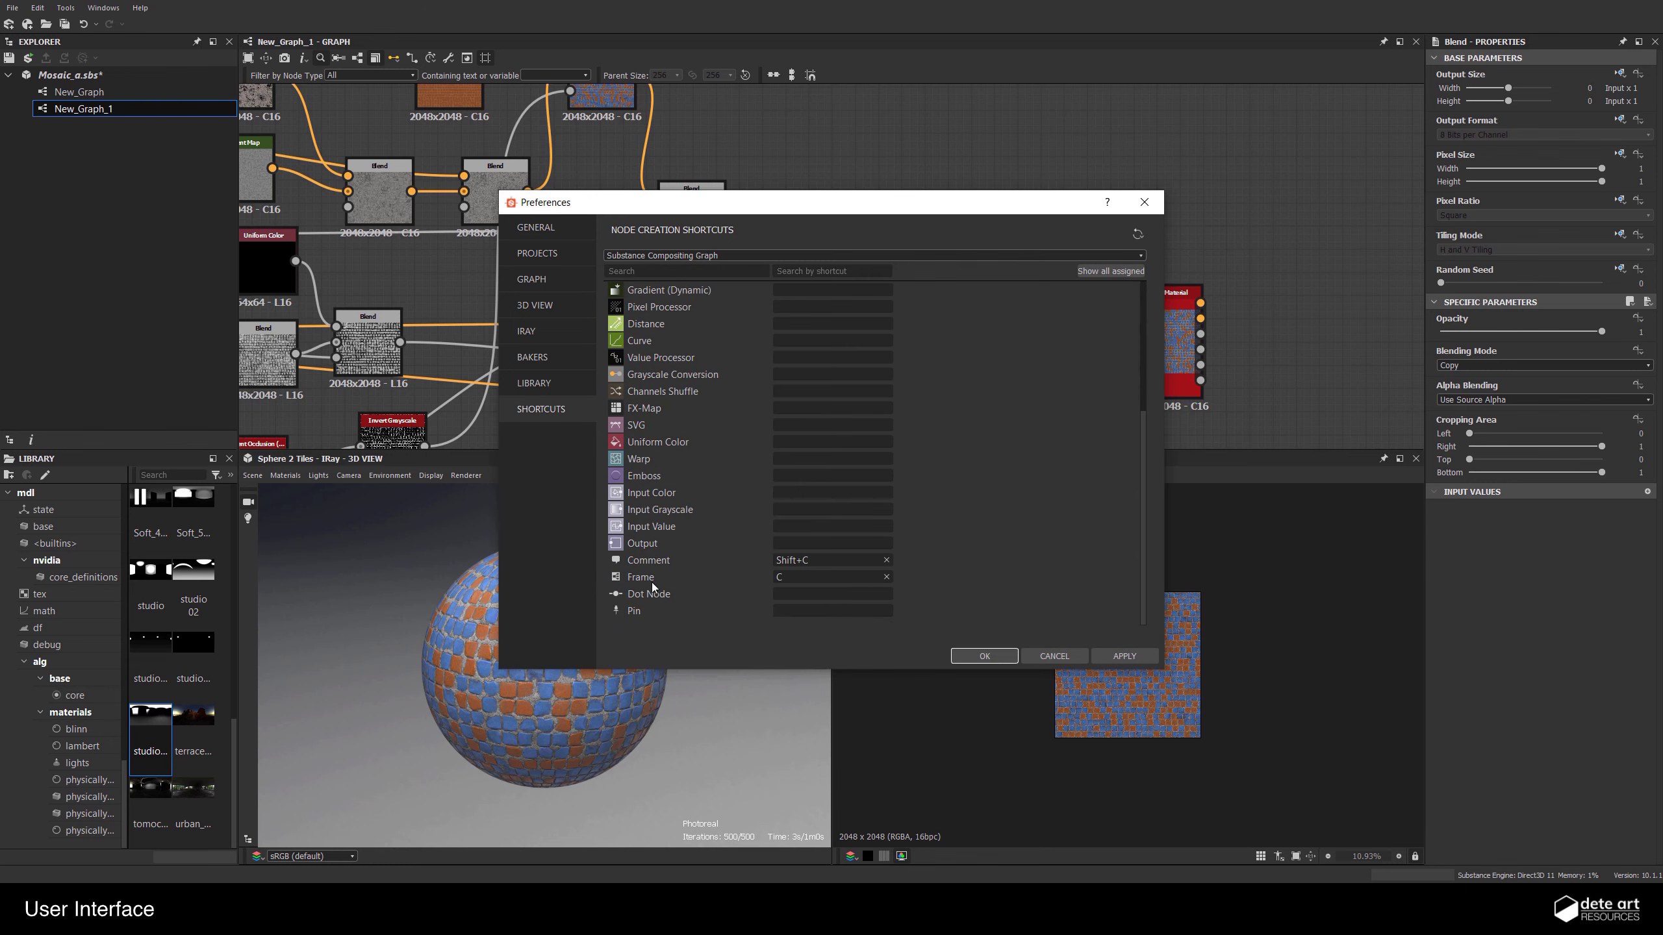
scroll(736, 526, up, 4)
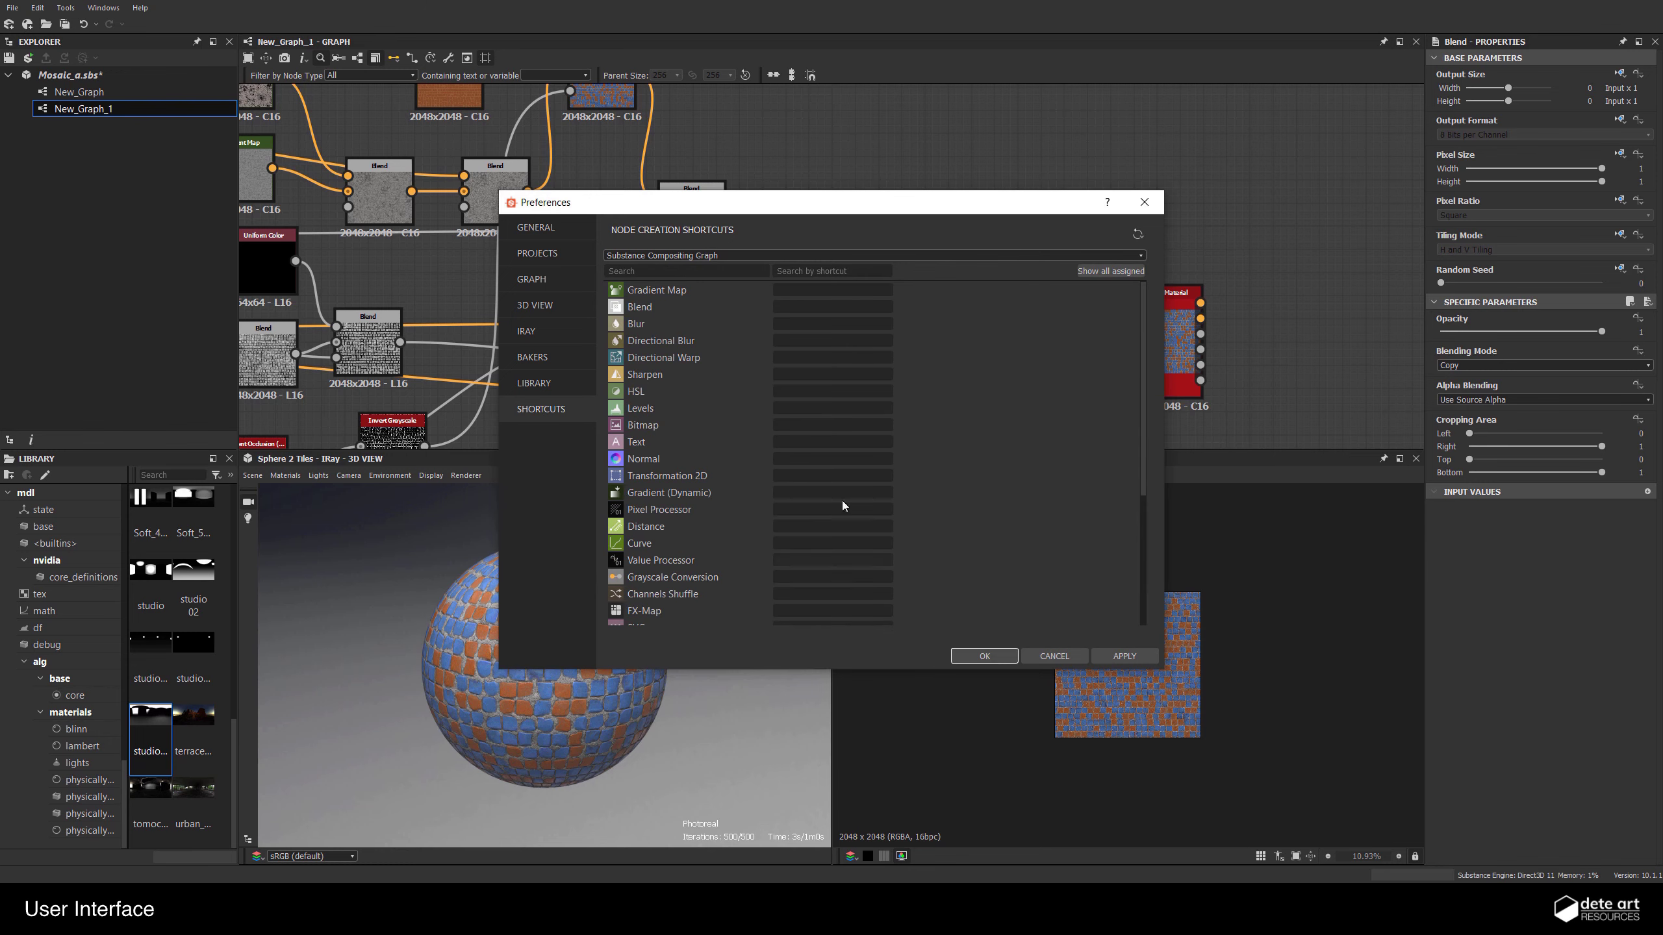
click(1053, 656)
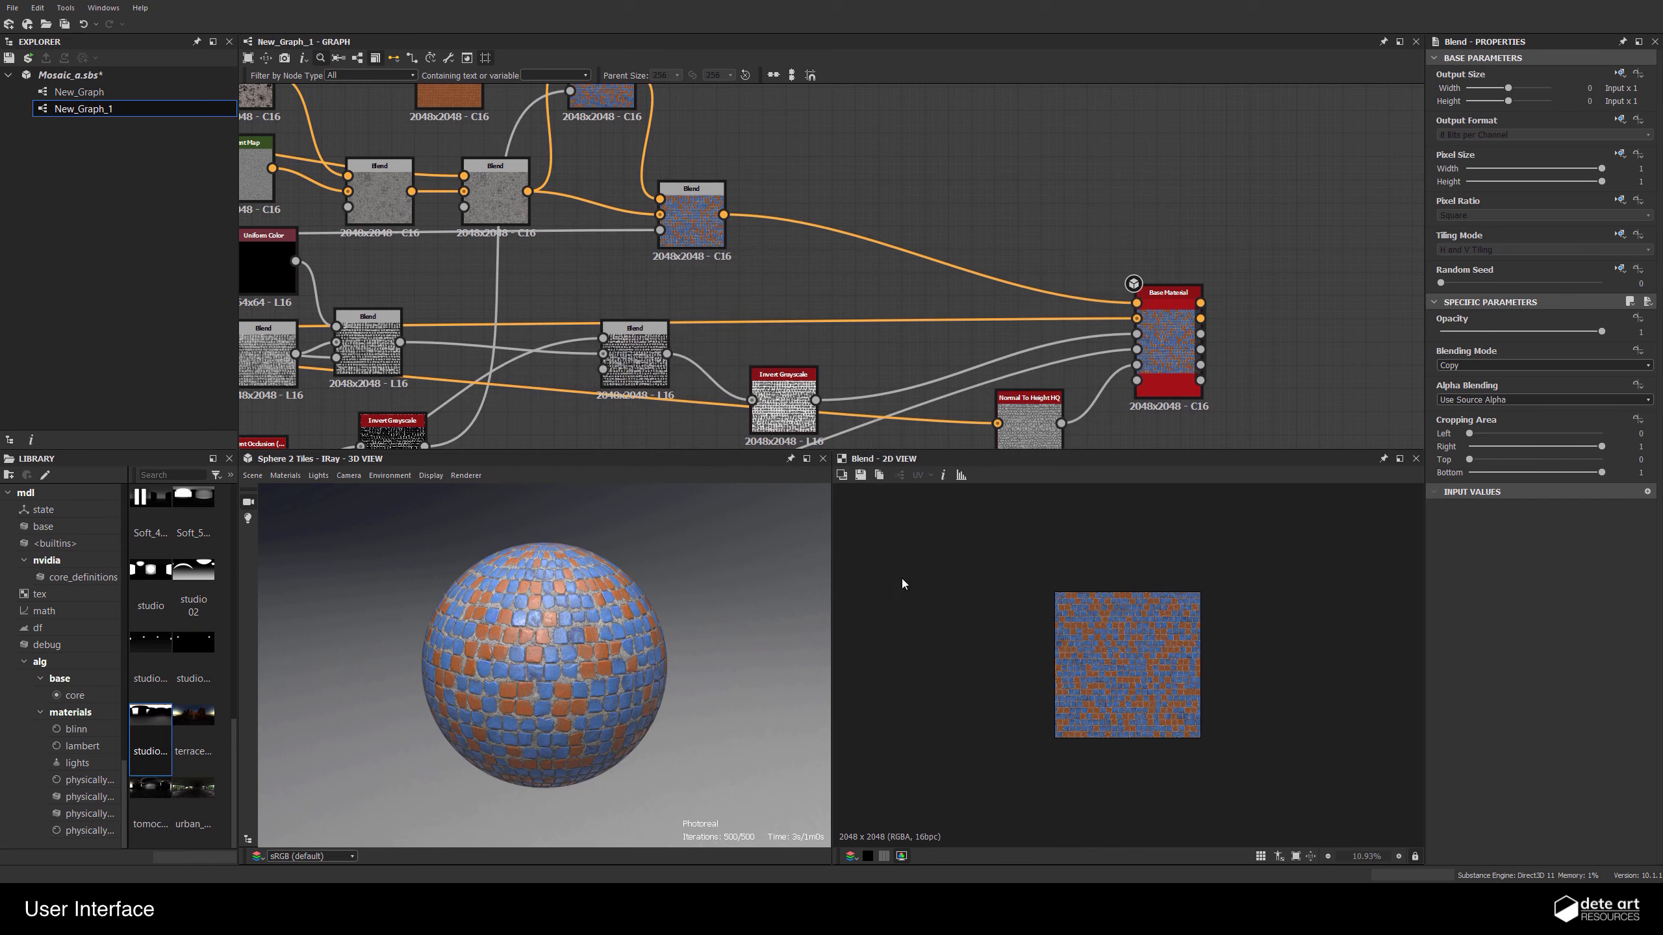
Orbit around the mosaic sphere and inspect its surface more closely in the 3D view
click(66, 8)
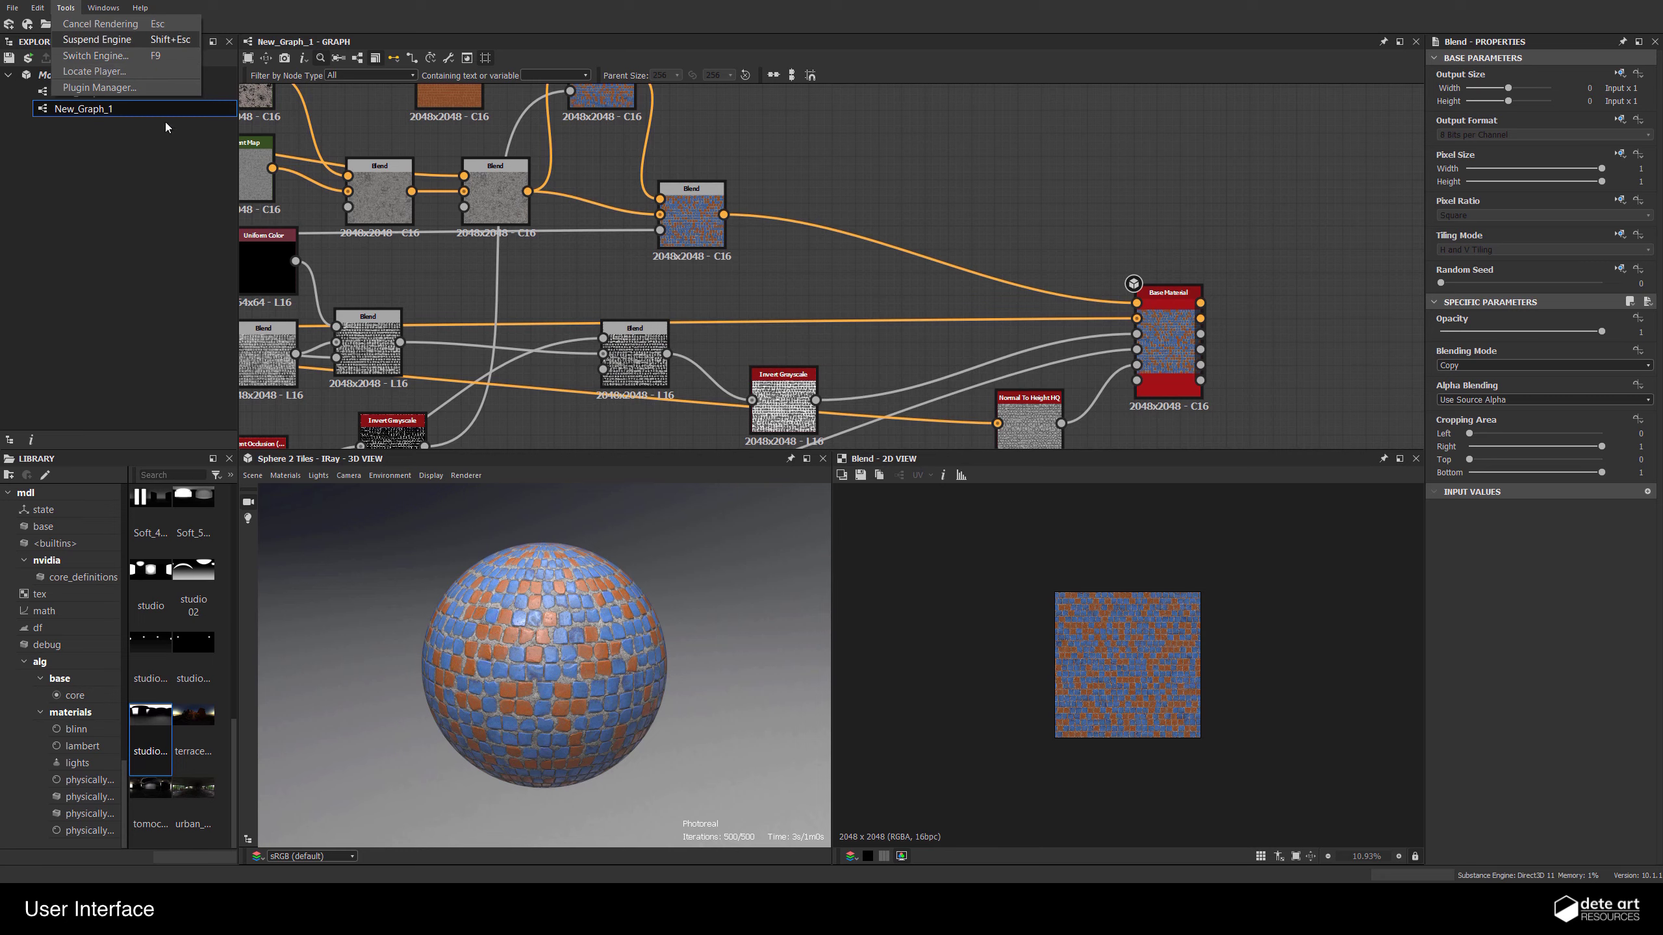
drag(575, 679, 617, 667)
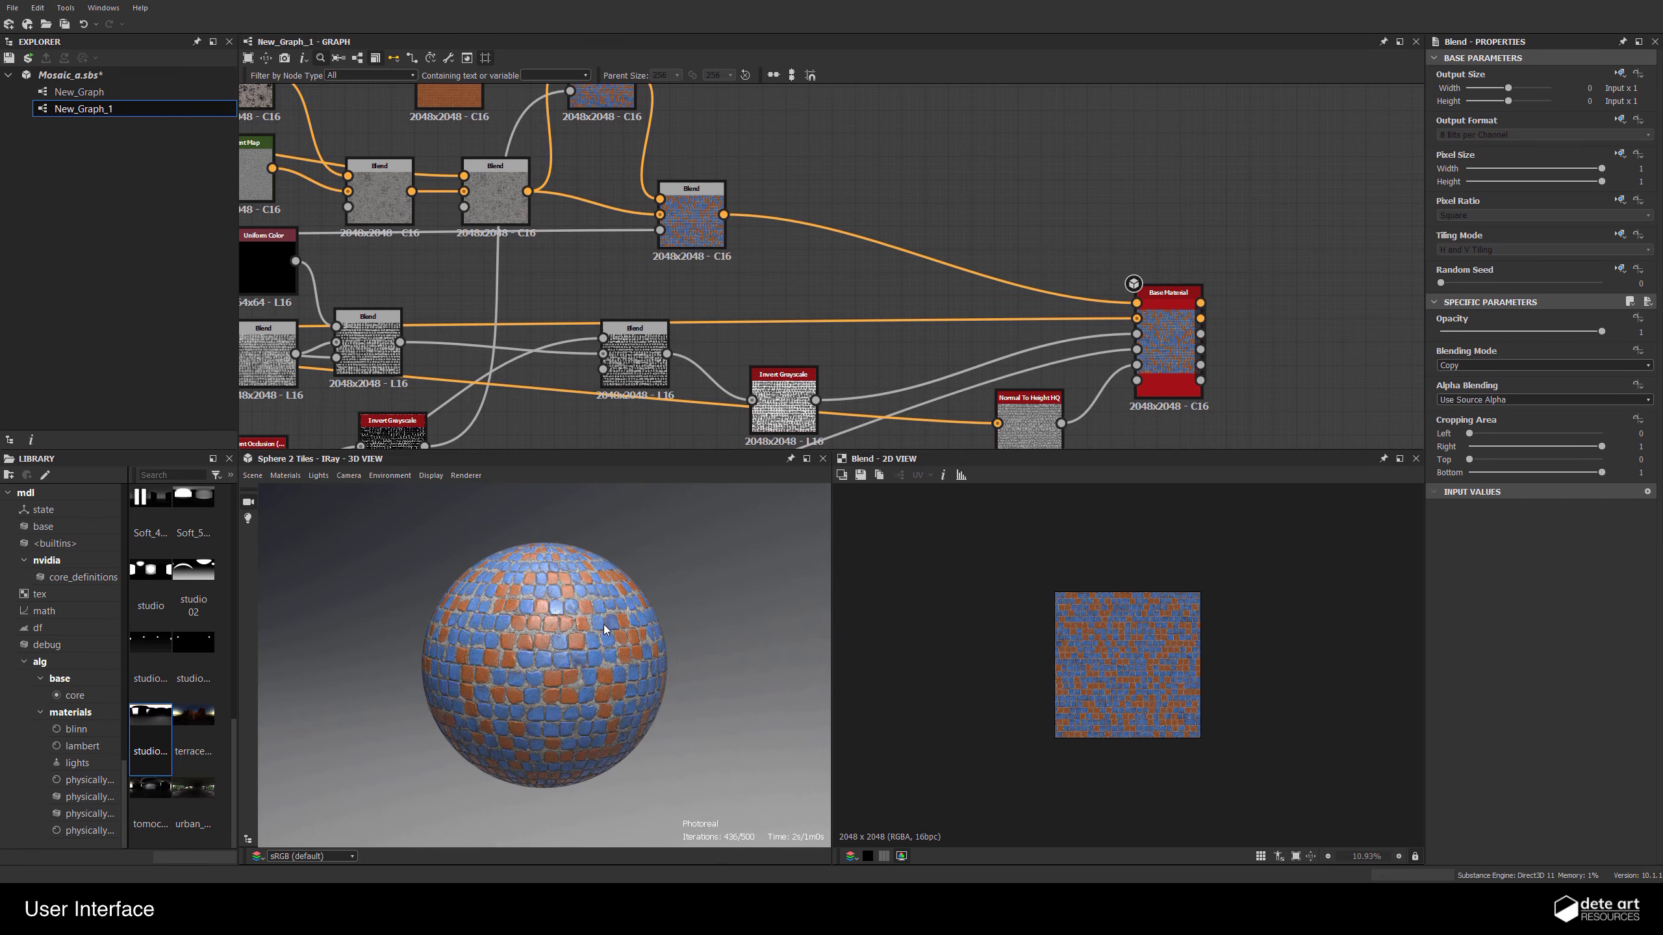
scroll(603, 628, up, 3)
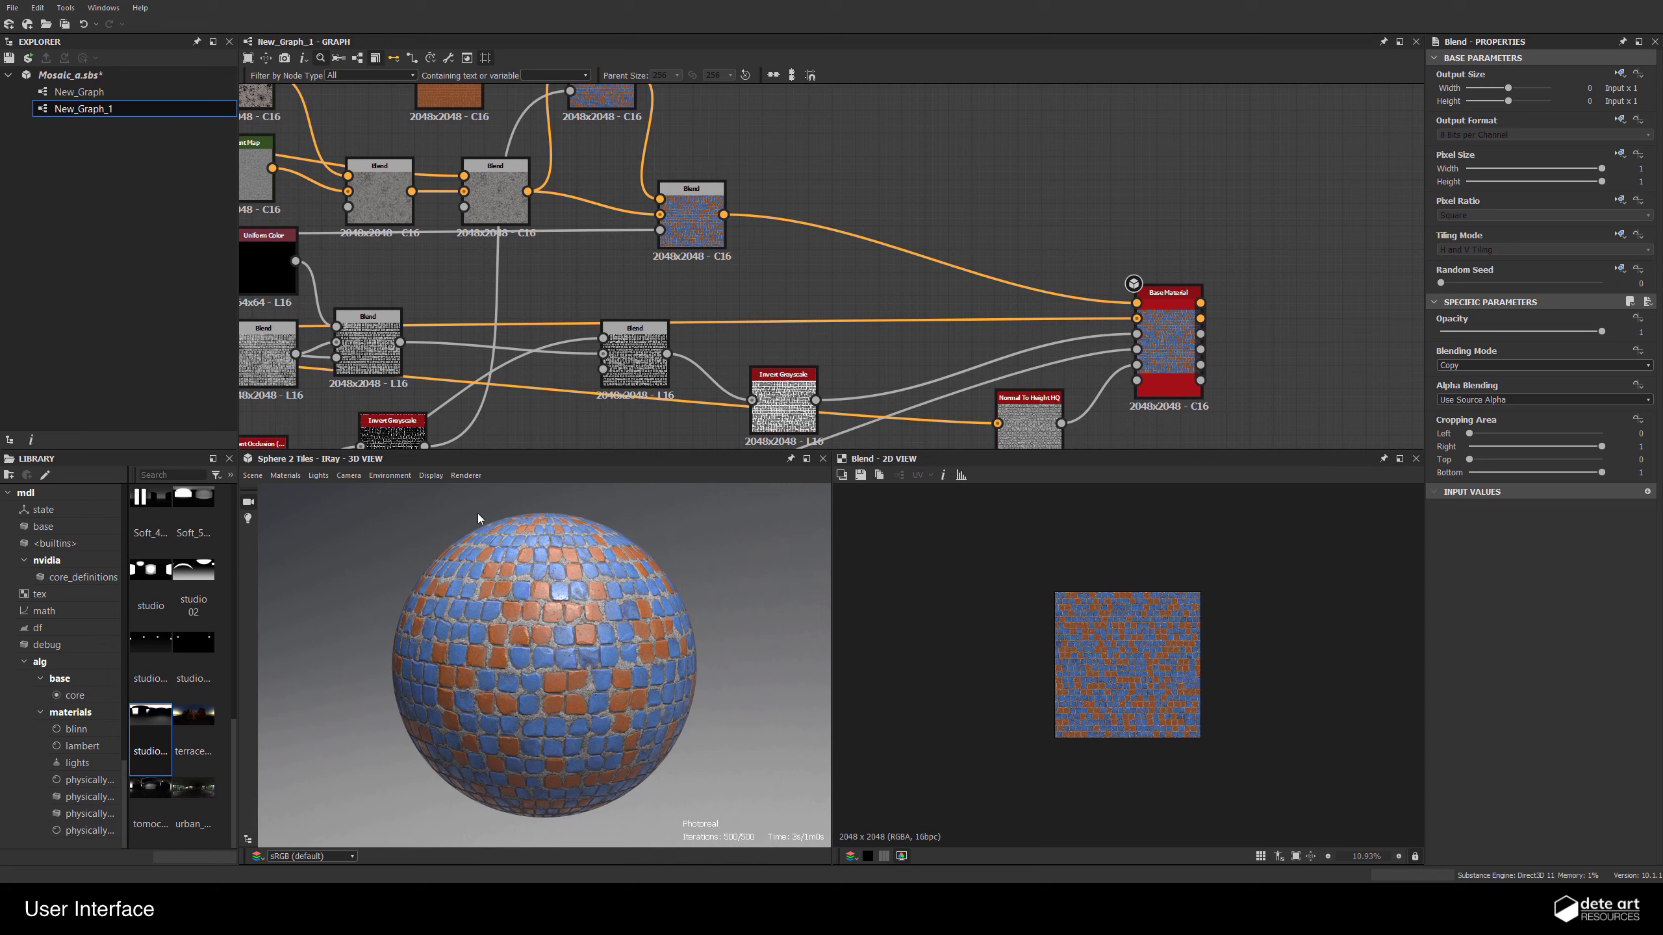
click(348, 475)
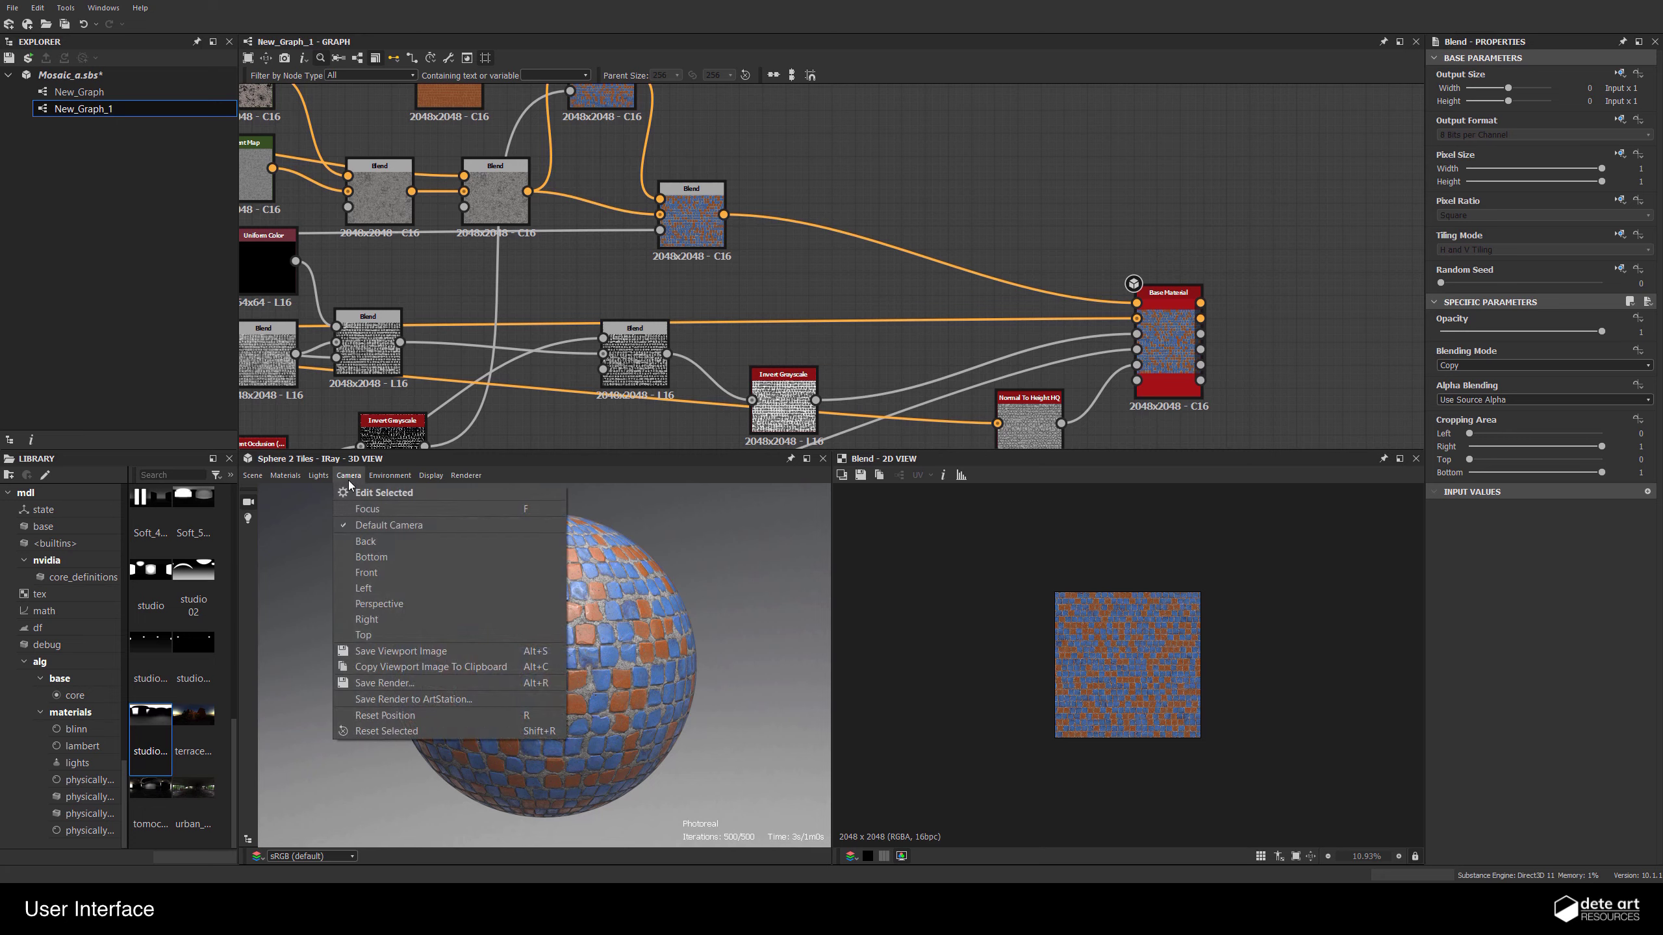
mouse_move(313, 478)
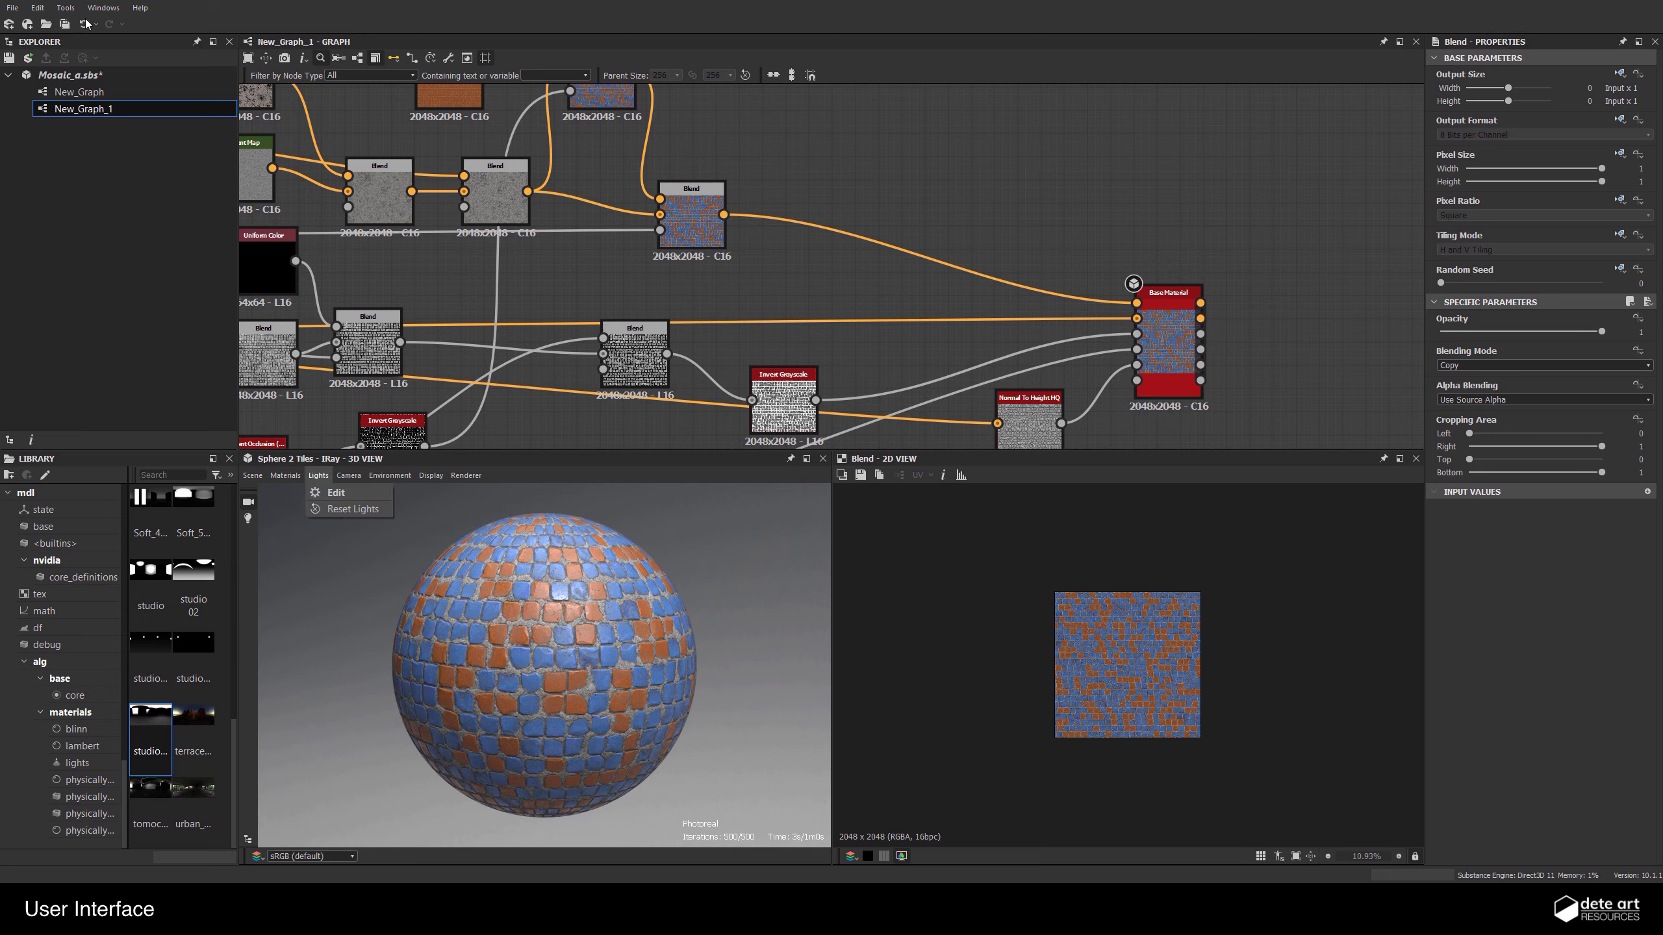
click(40, 9)
mouse_move(67, 9)
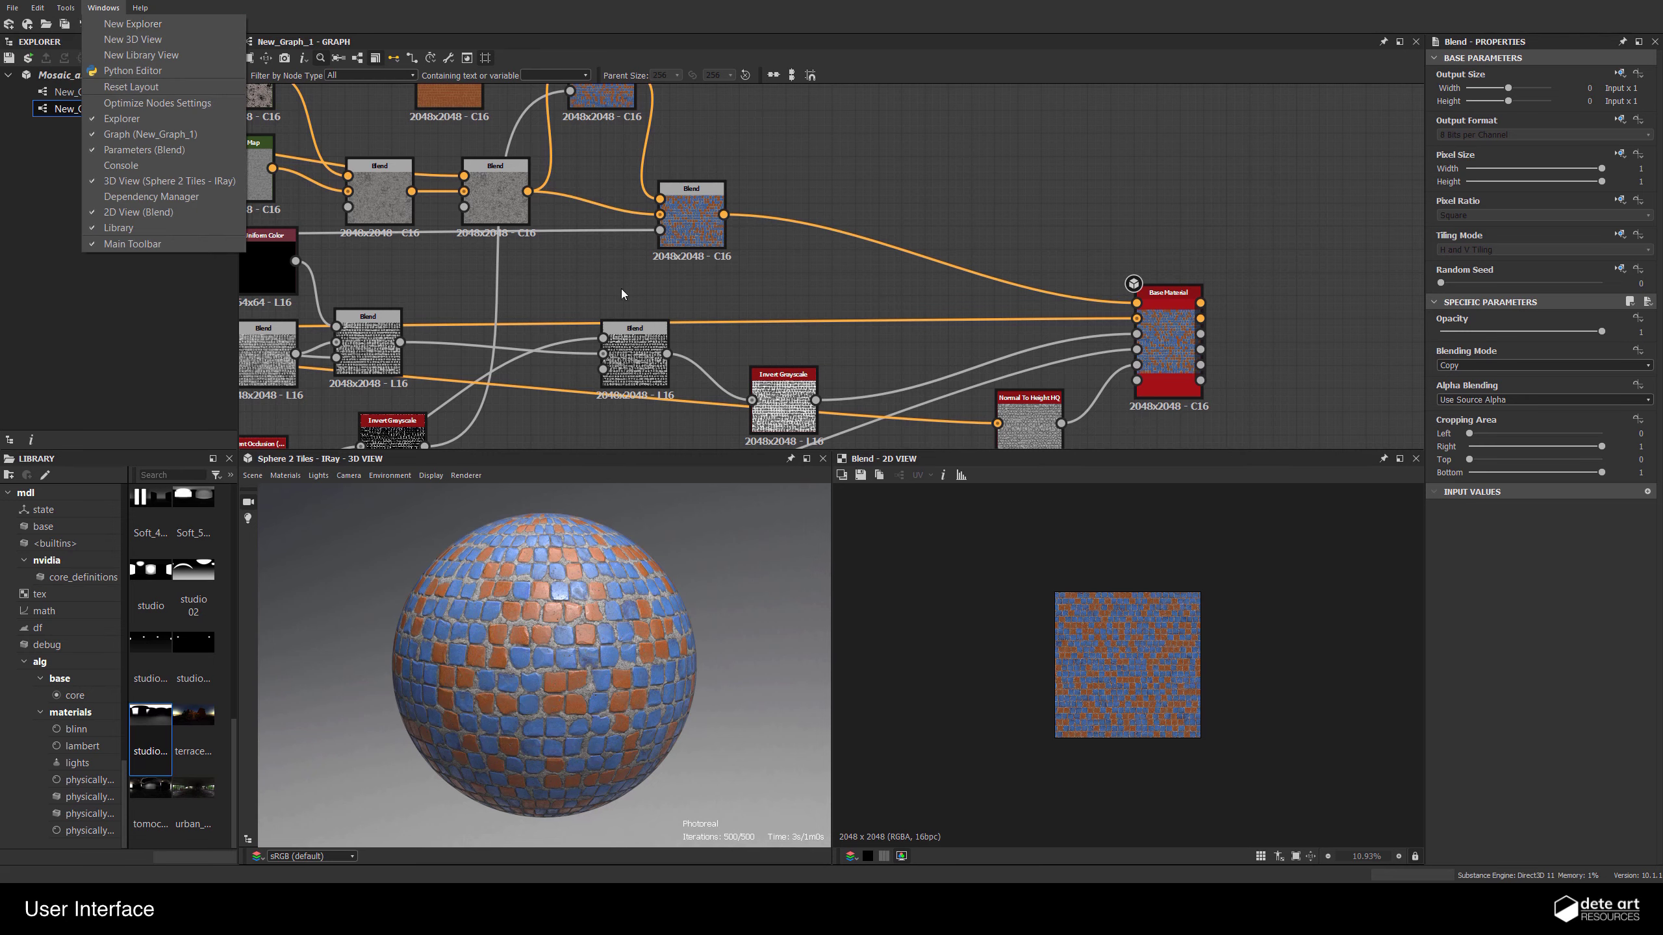
click(65, 8)
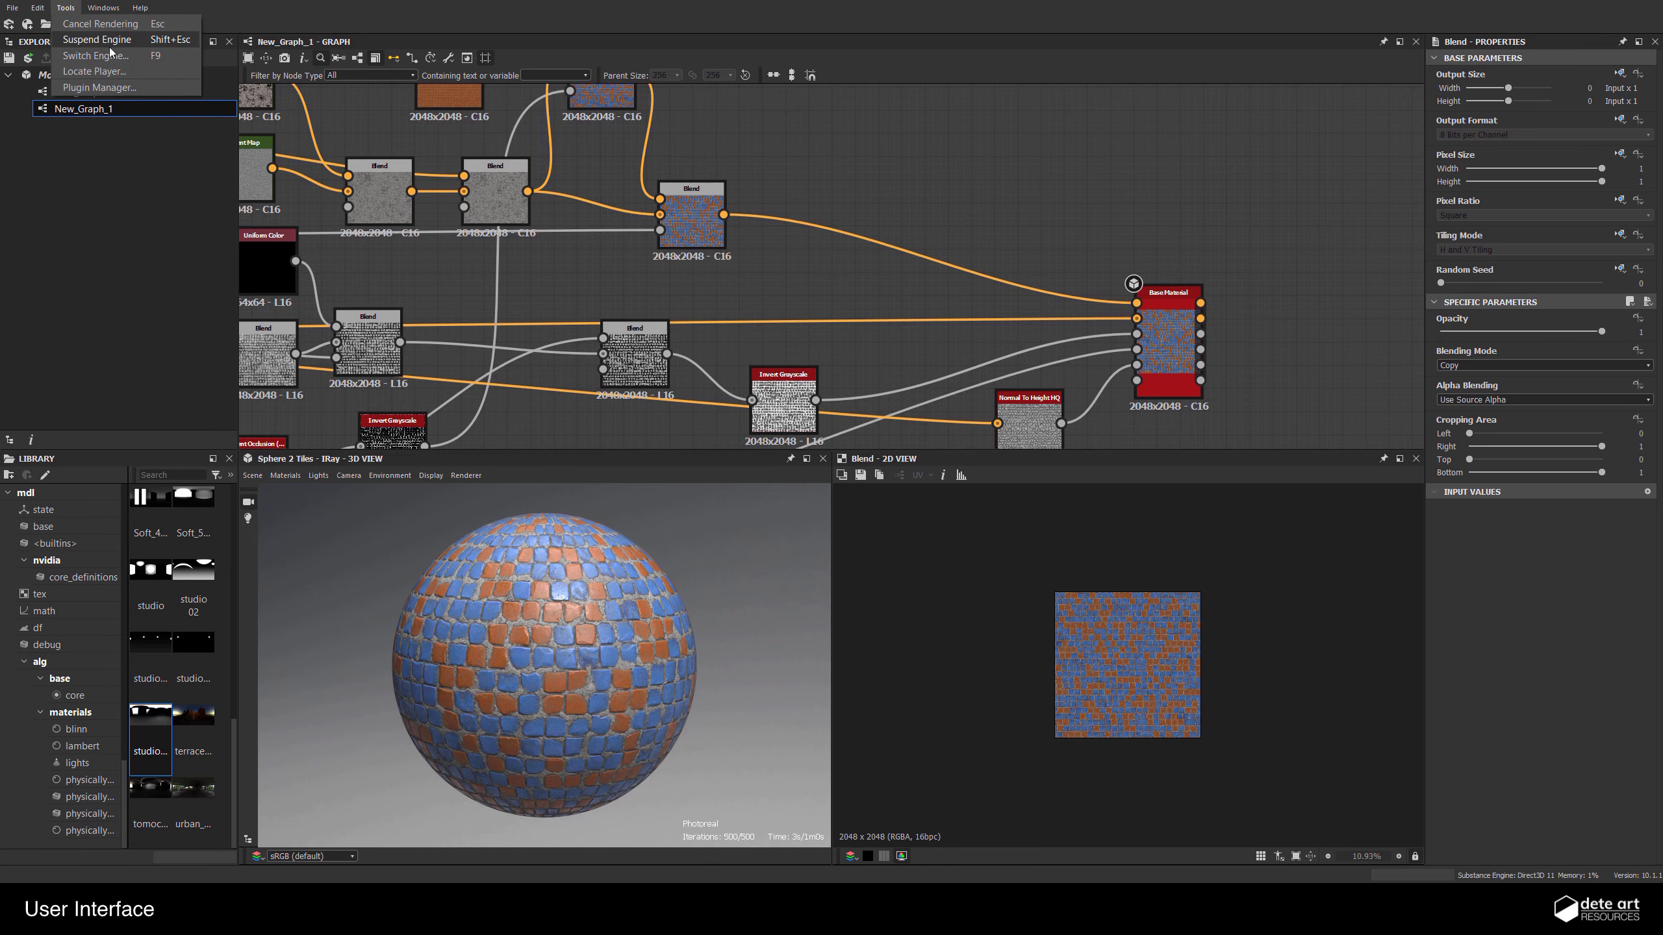
click(925, 197)
Insert a Blur node on the connection between the grey Blend node and the final colour Blend node, then undo it
scroll(1054, 325, down, 3)
middle_drag(1054, 326, 1186, 375)
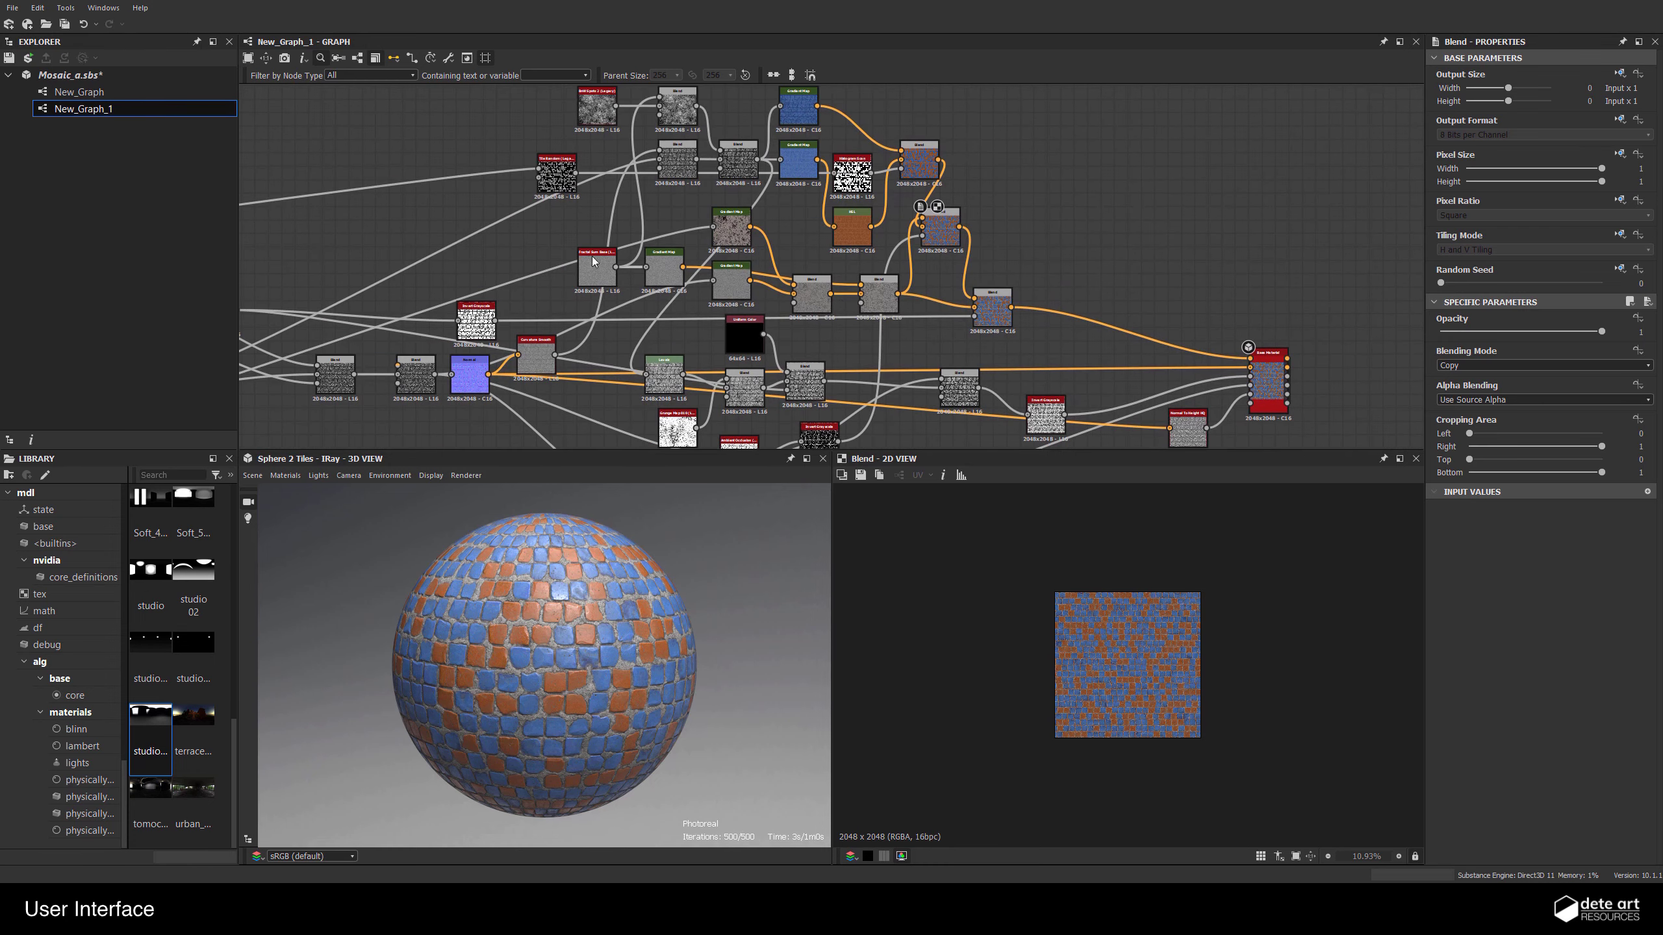
scroll(990, 315, up, 2)
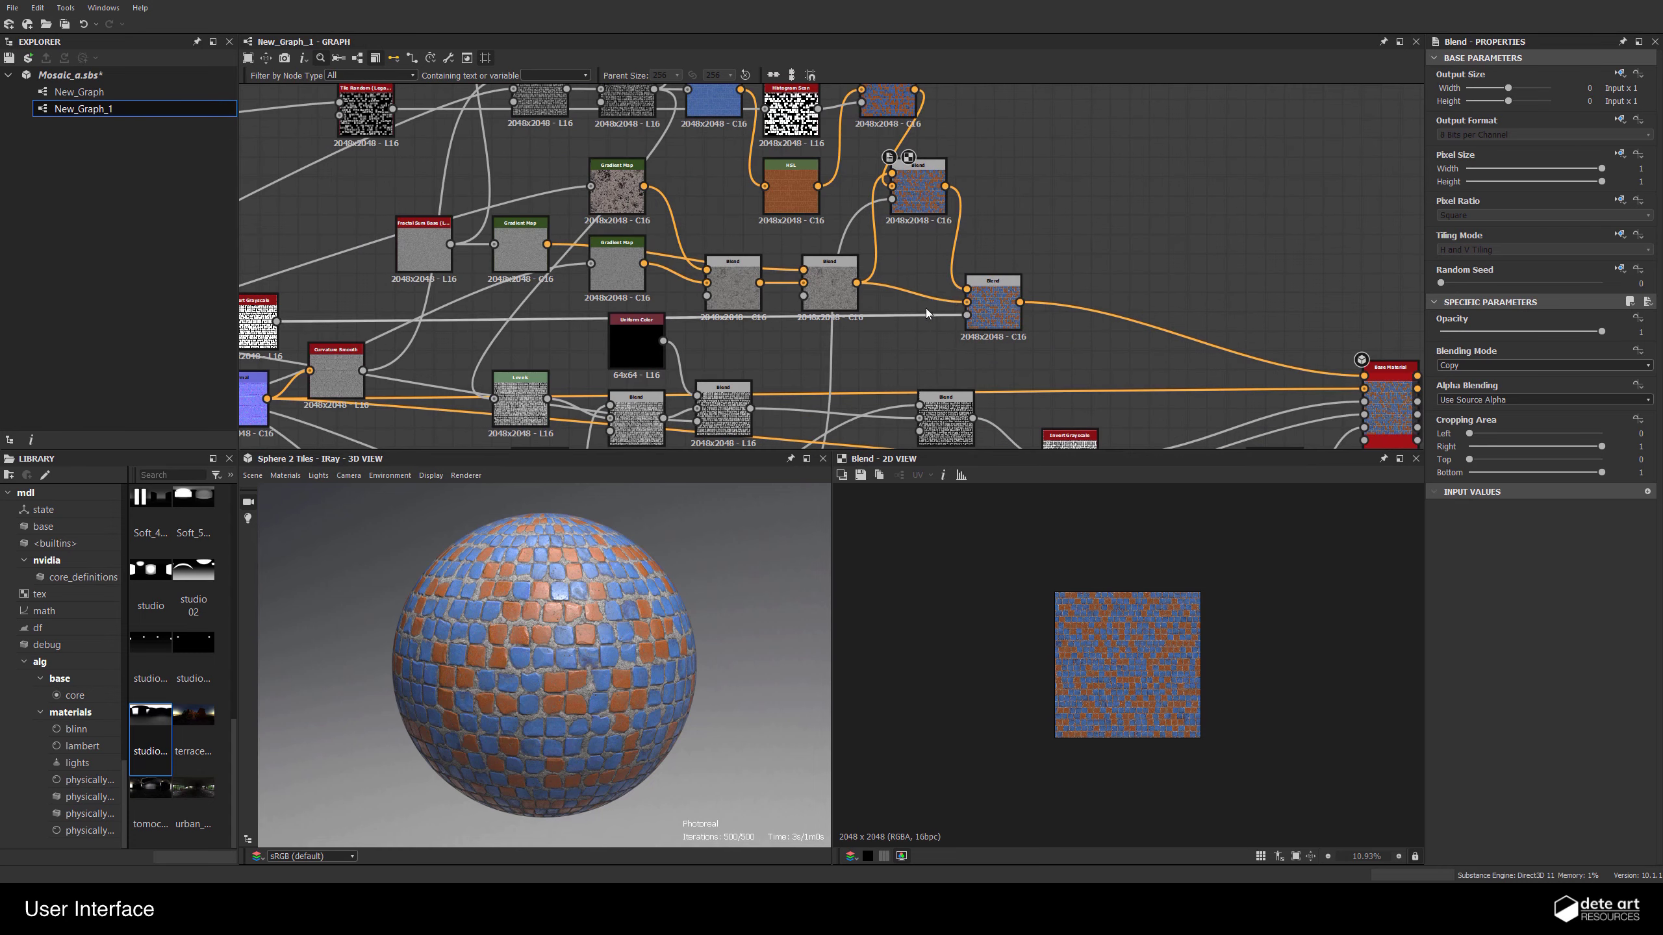
right_click(916, 296)
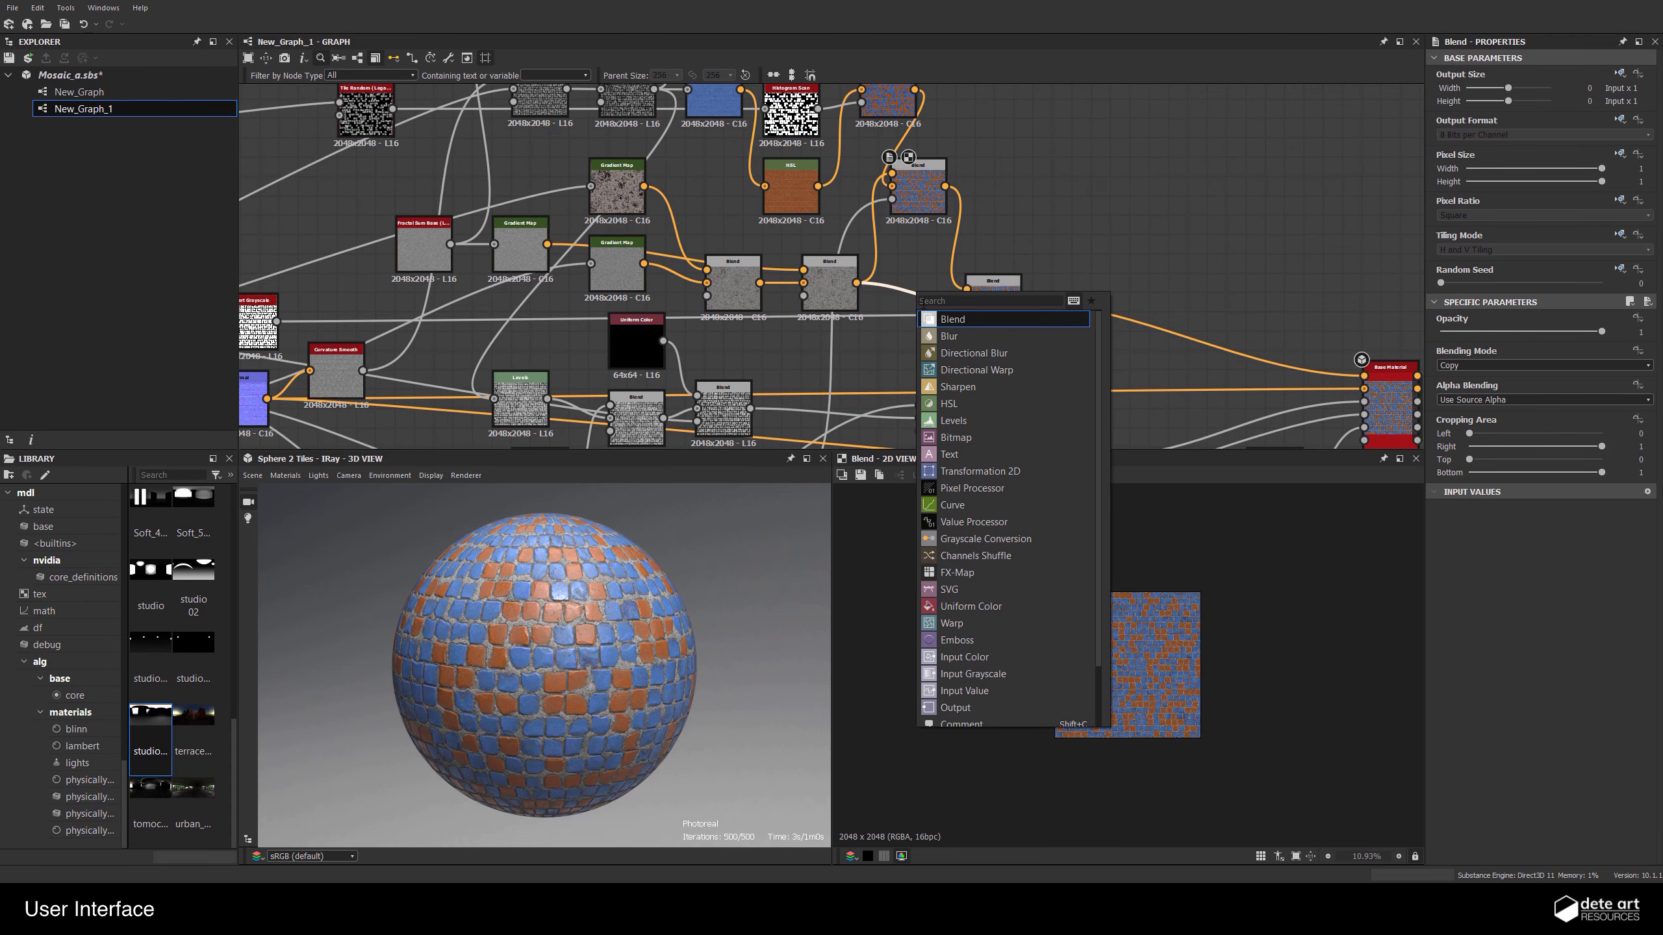
click(952, 336)
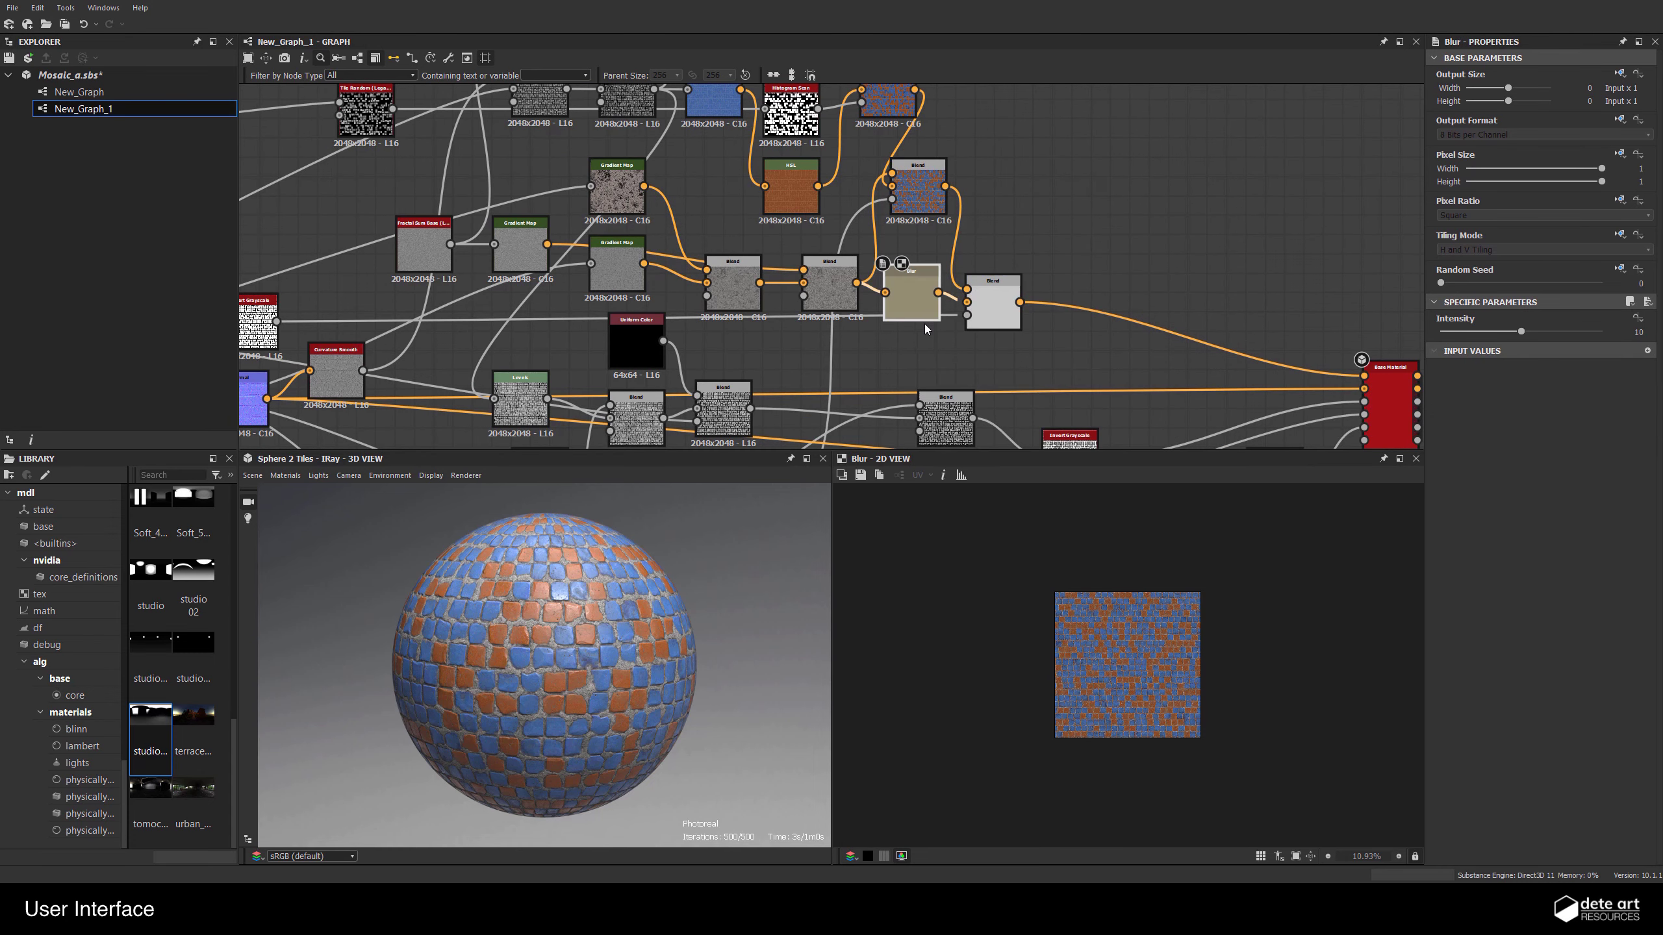
key(ctrl+z)
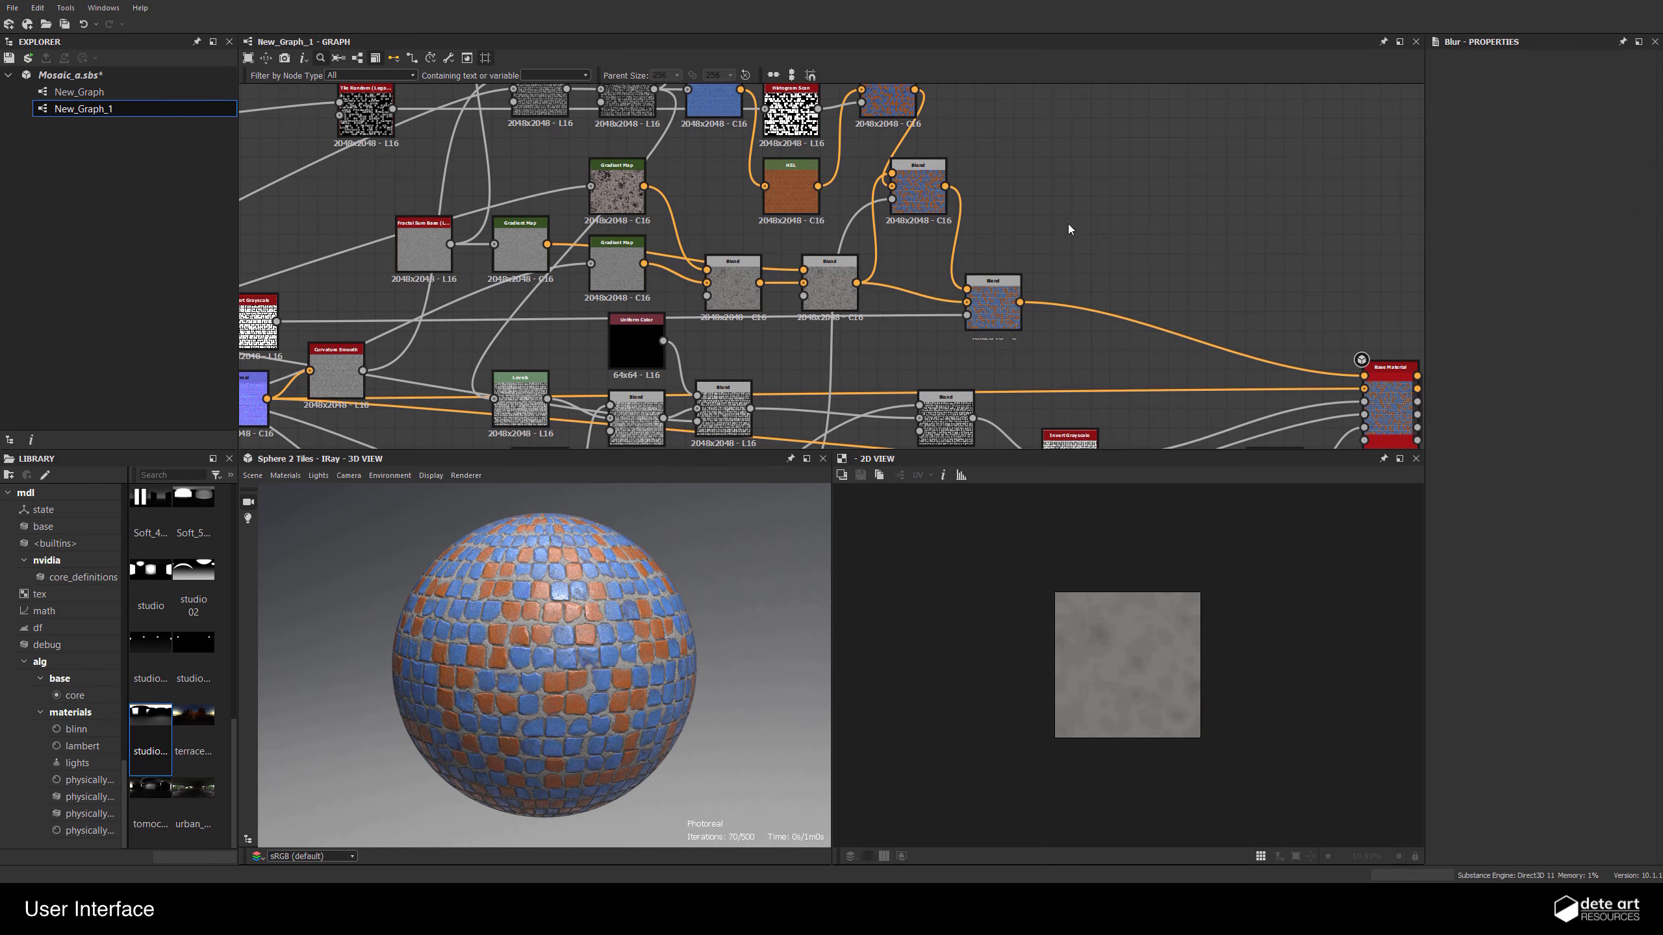
click(98, 8)
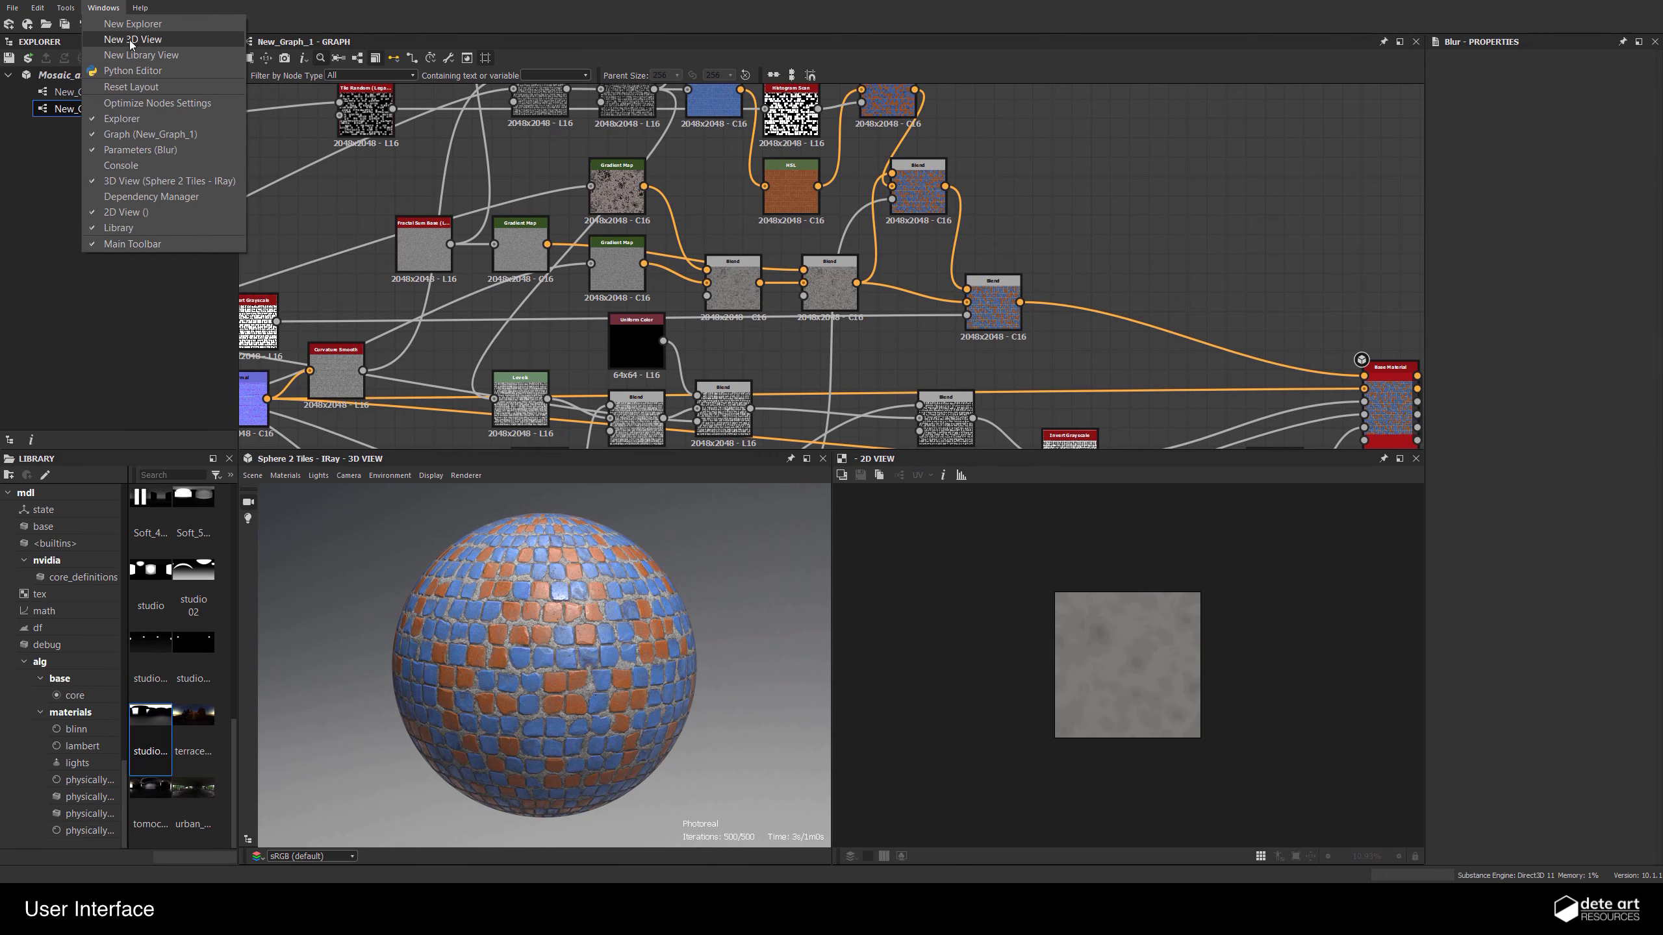
mouse_move(143, 7)
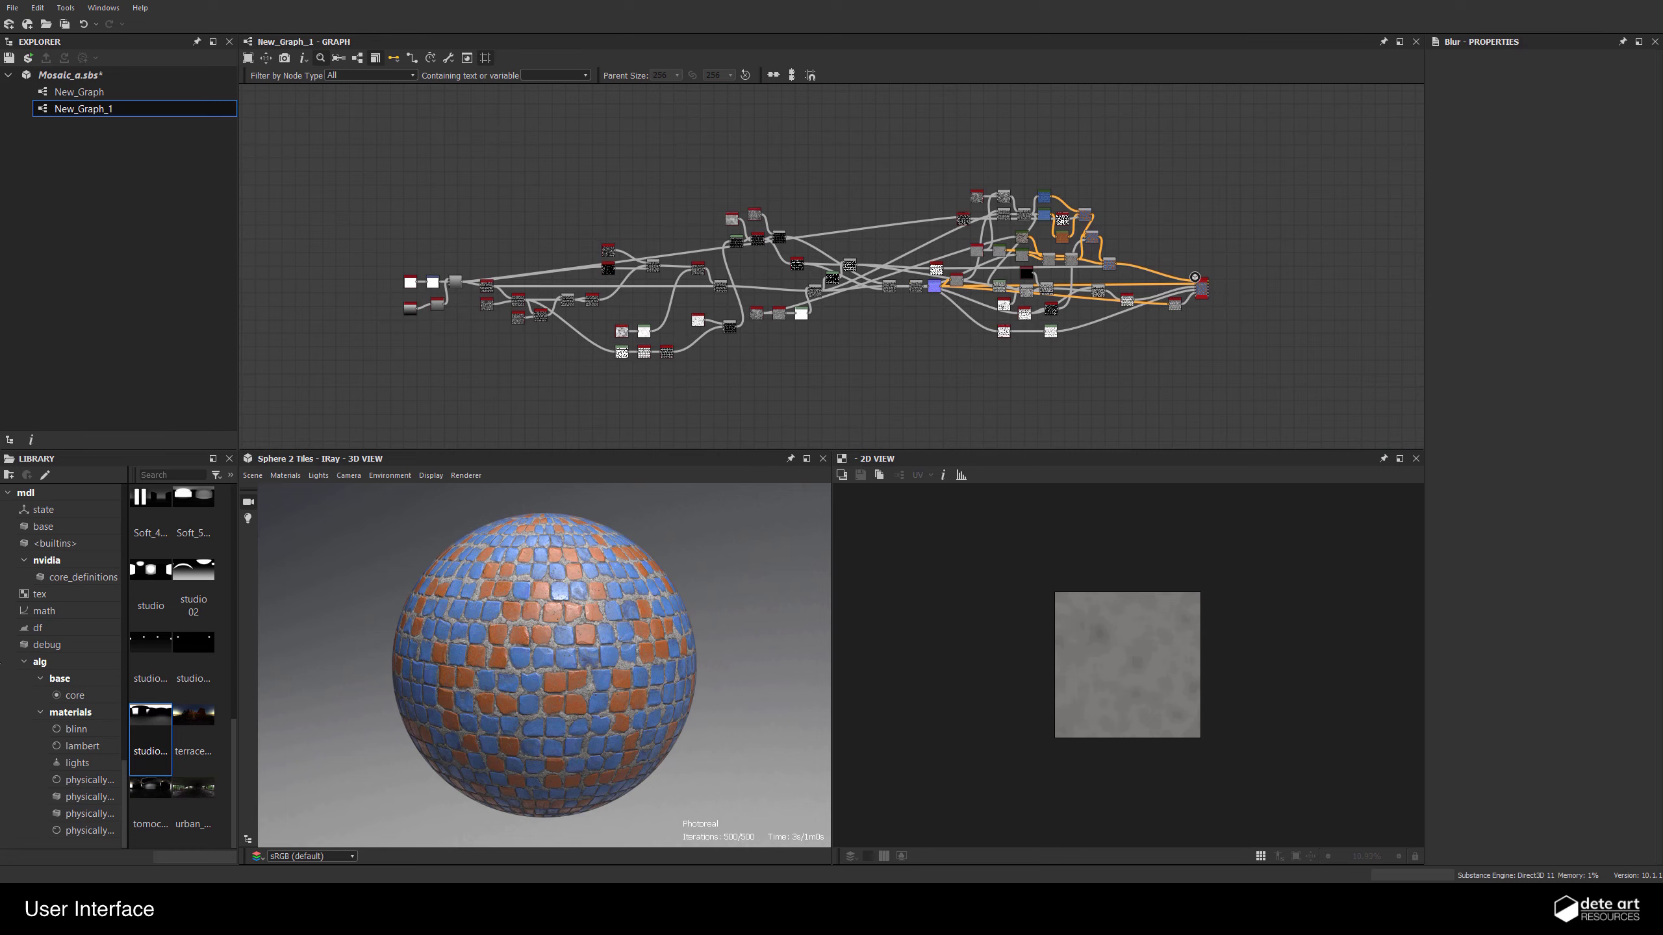
Preview the blue and orange Blend node in the 2D view and review the properties of the Invert Grayscale node and its neighbouring Blend
scroll(1149, 323, up, 4)
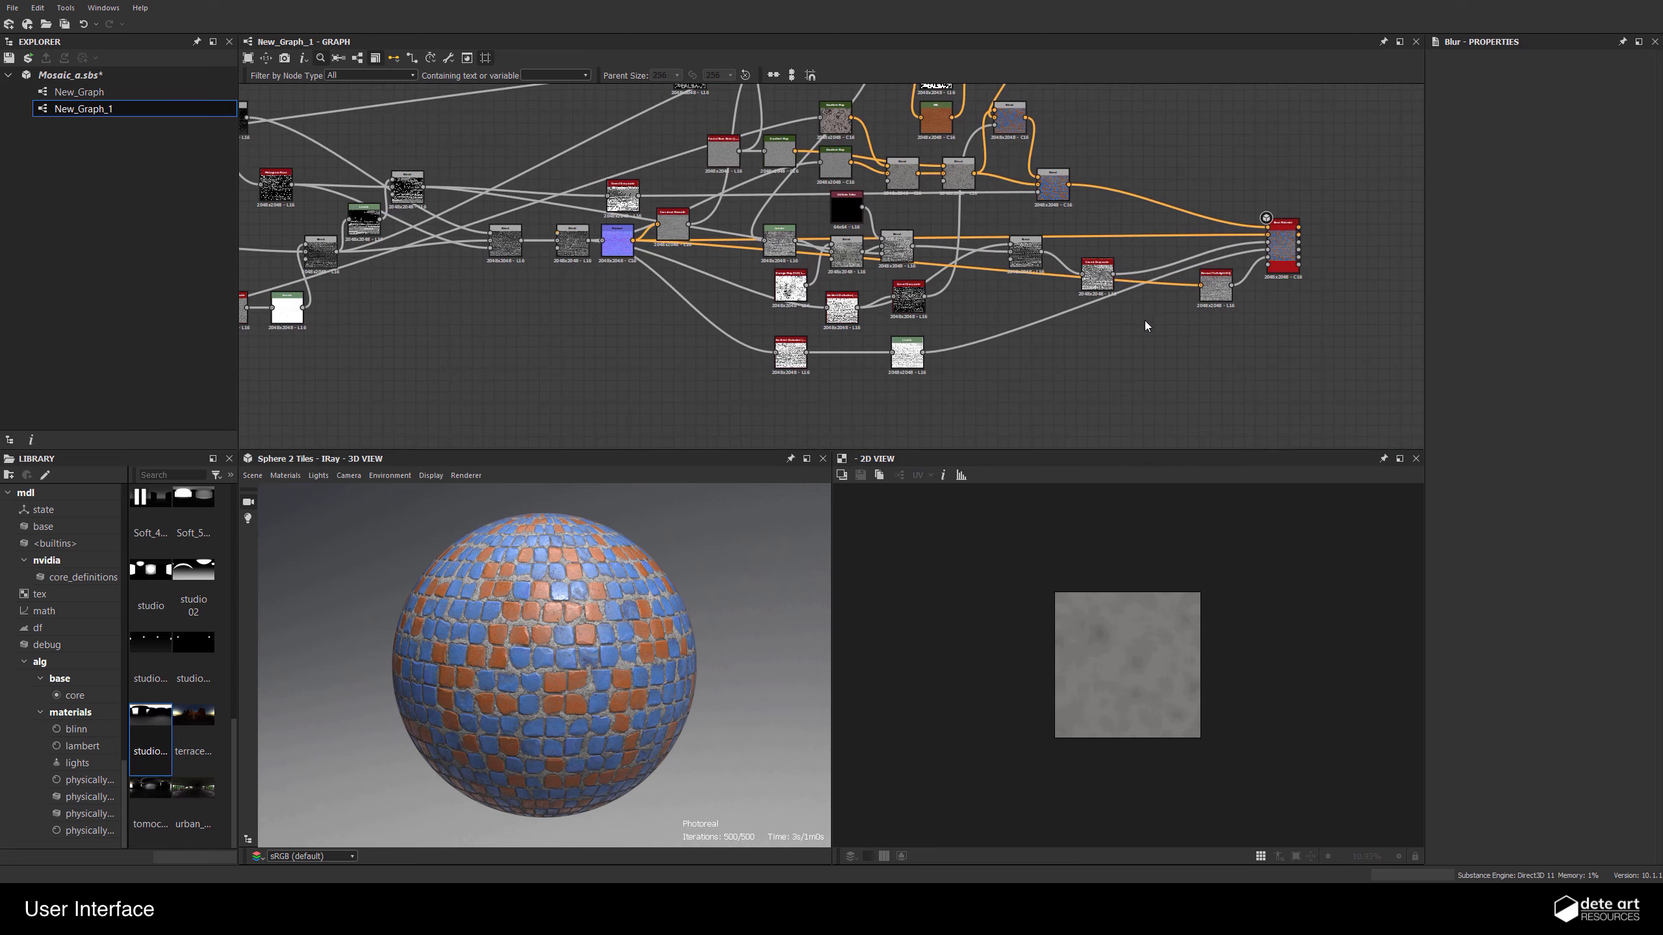
middle_drag(1013, 149, 1130, 177)
scroll(983, 234, up, 1)
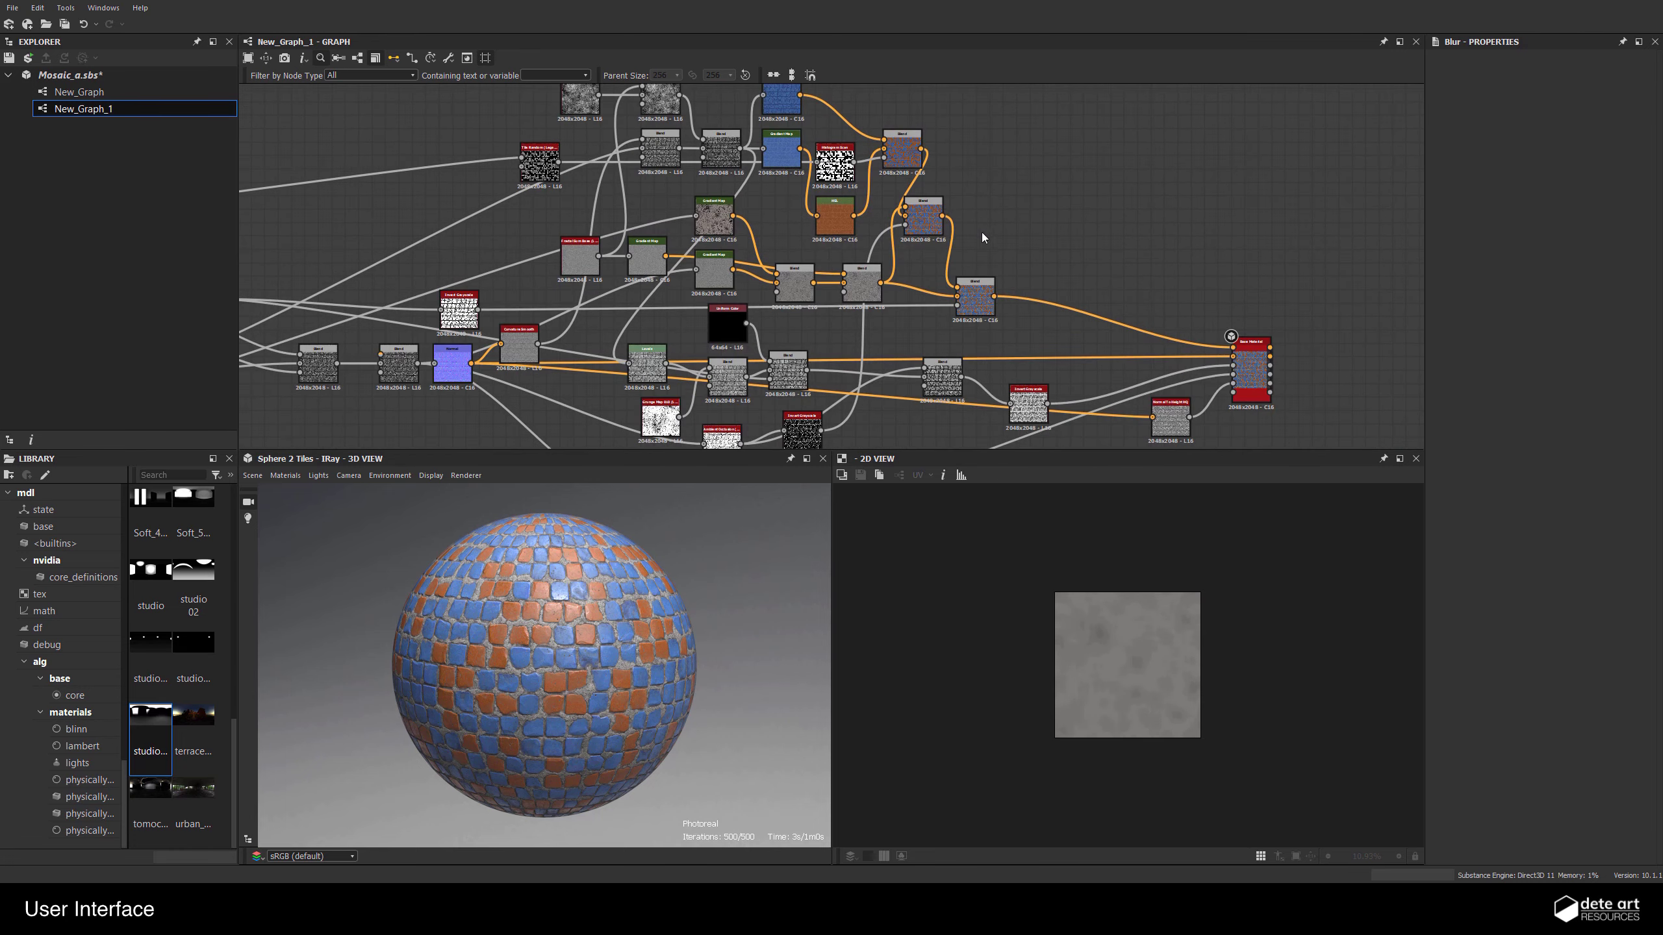
double_click(921, 221)
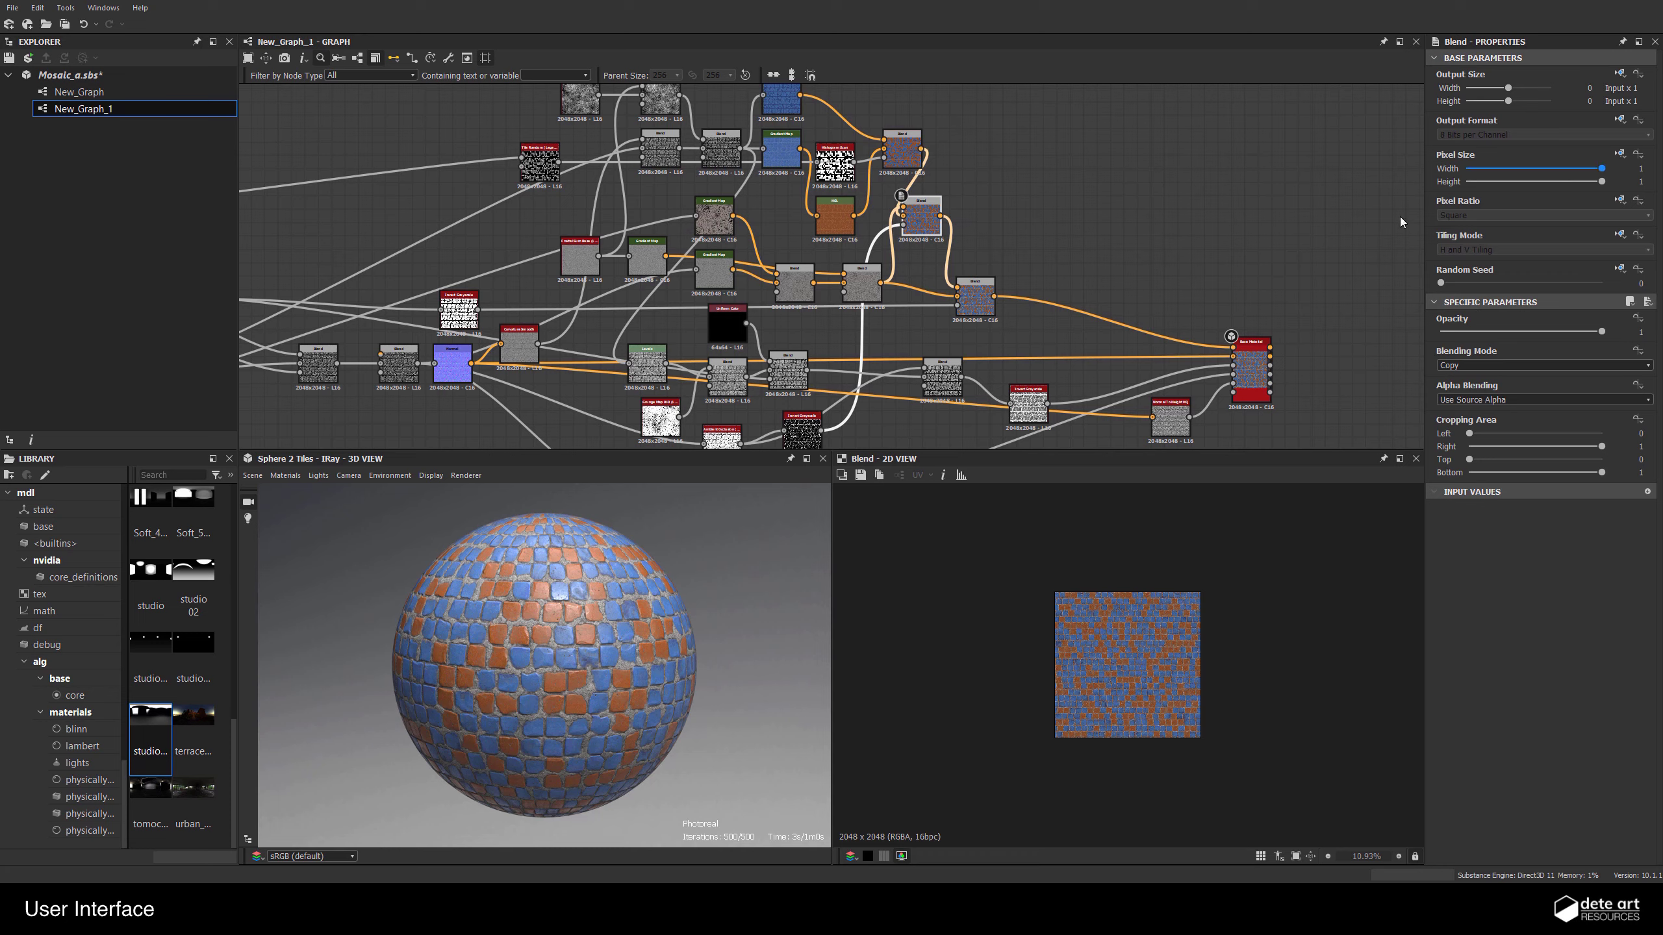
click(1027, 406)
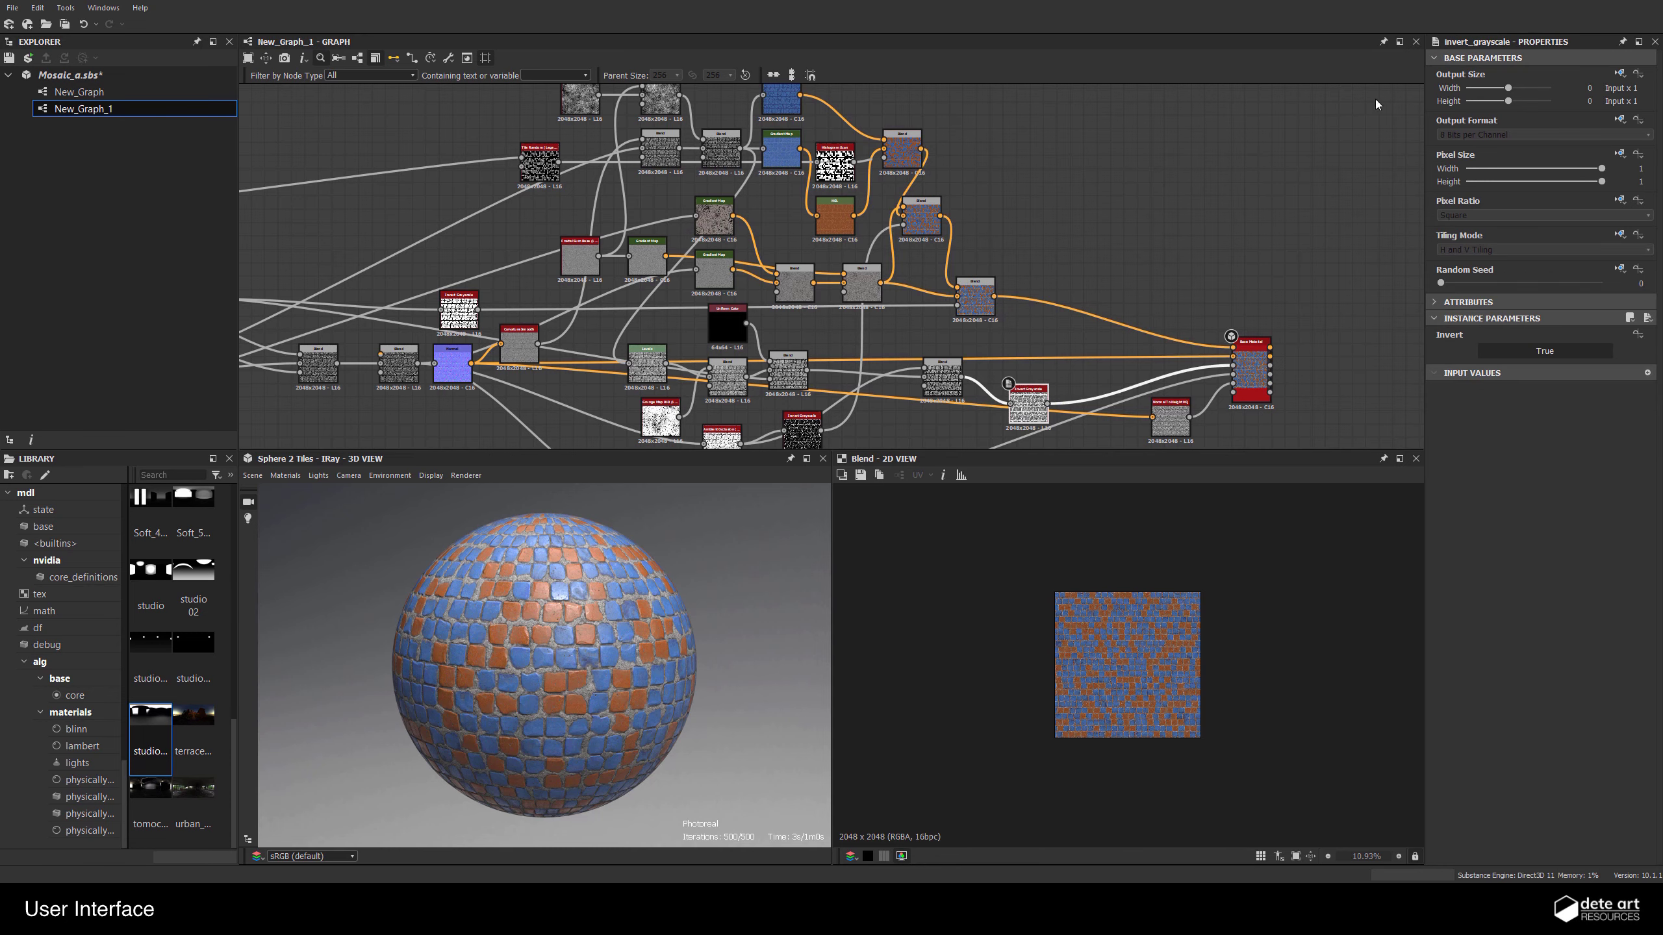
click(942, 378)
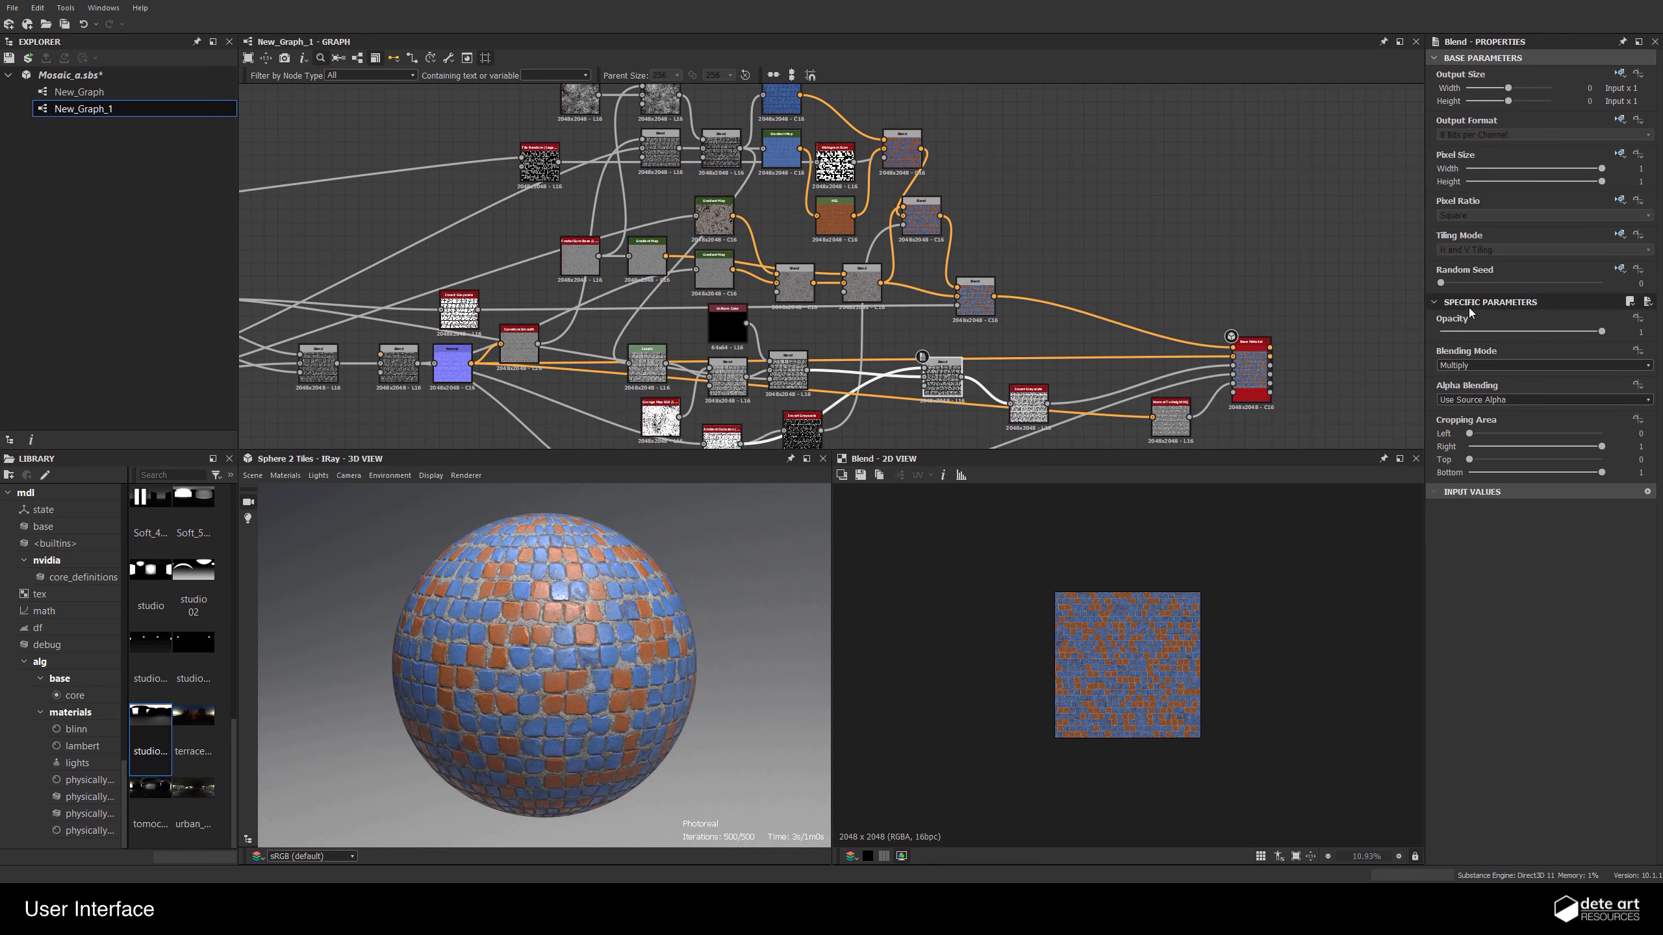
Select the final colour Blend node and examine its inputs, blending mode, alpha blending and cropping settings
scroll(969, 292, up, 3)
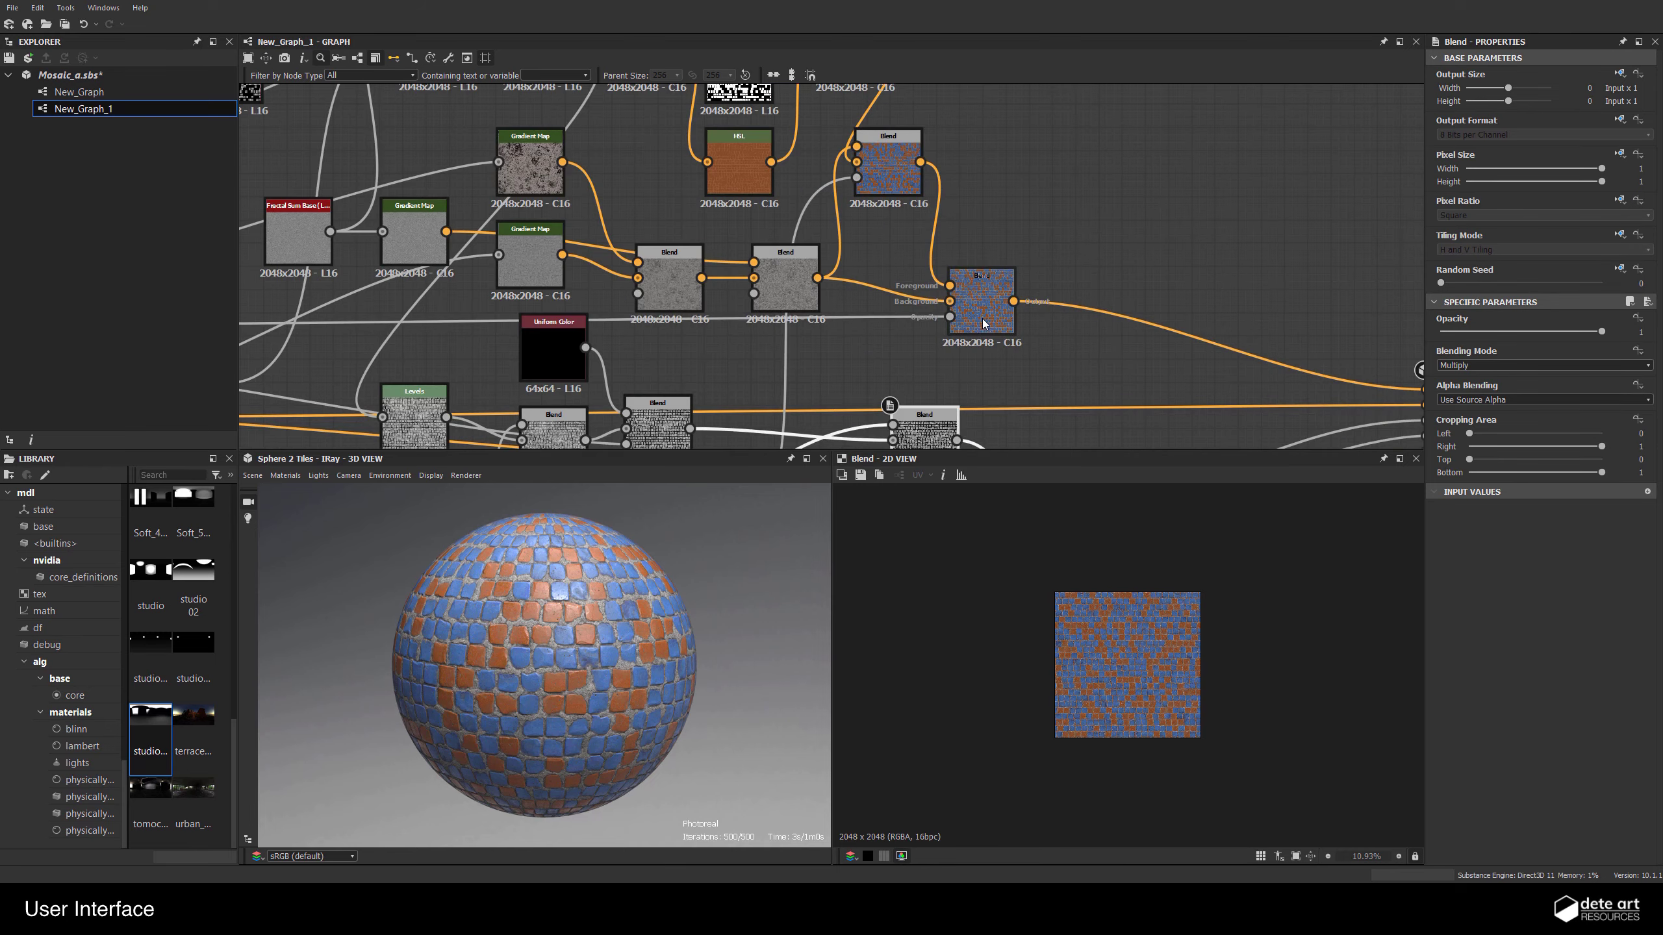
click(975, 298)
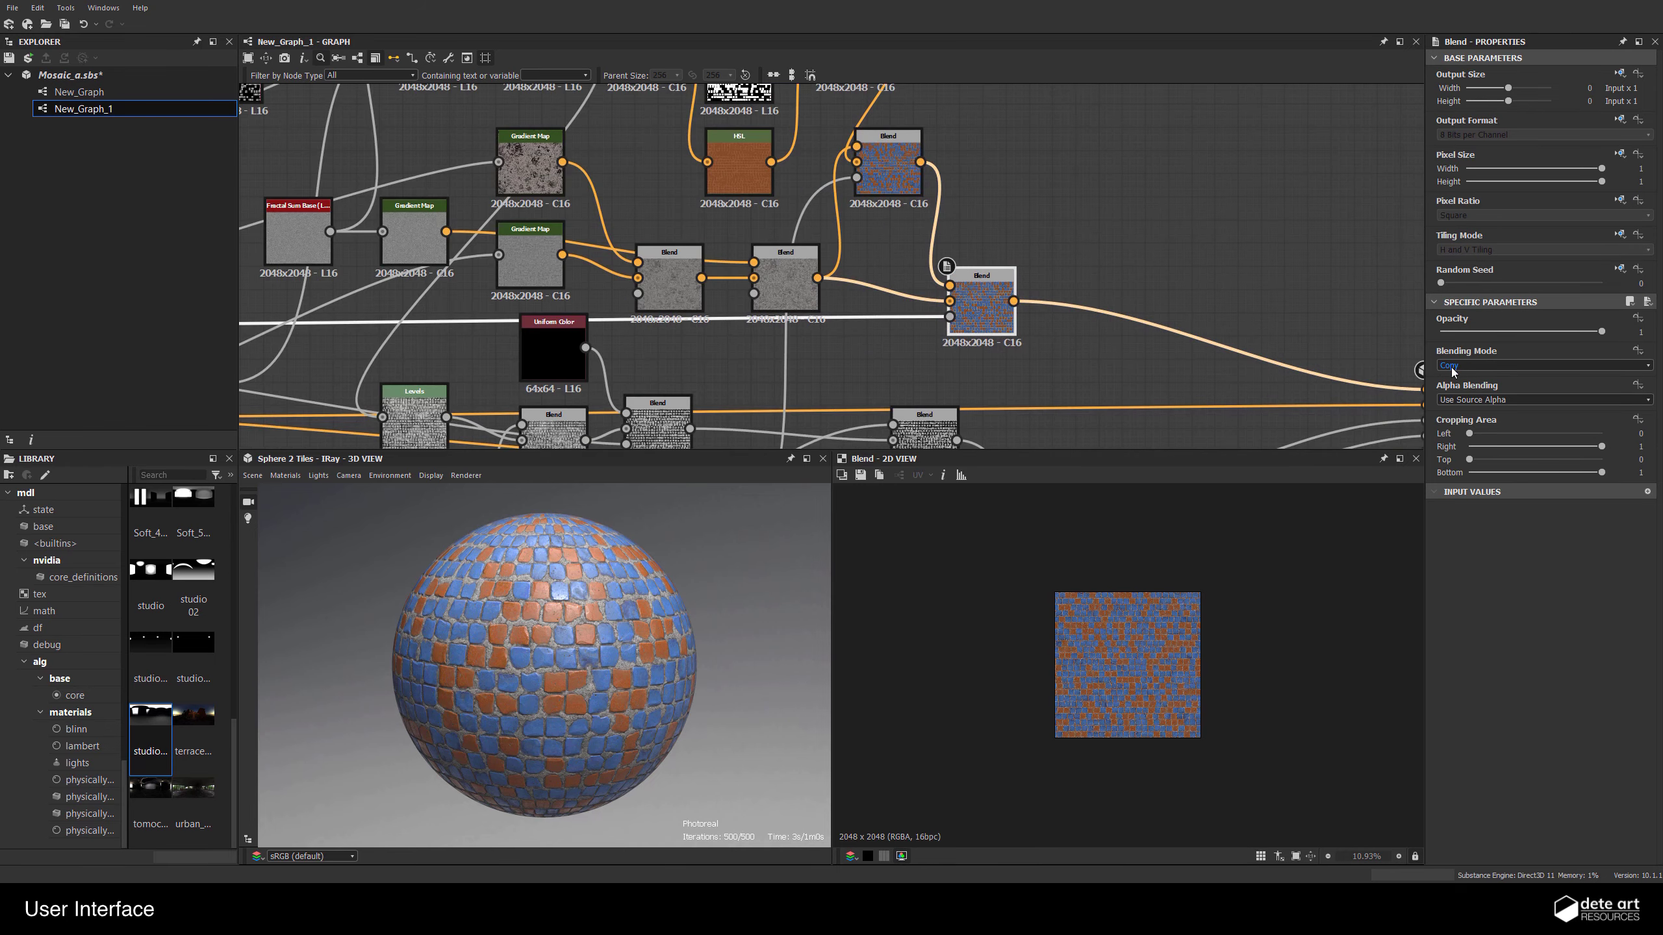
scroll(921, 302, up, 3)
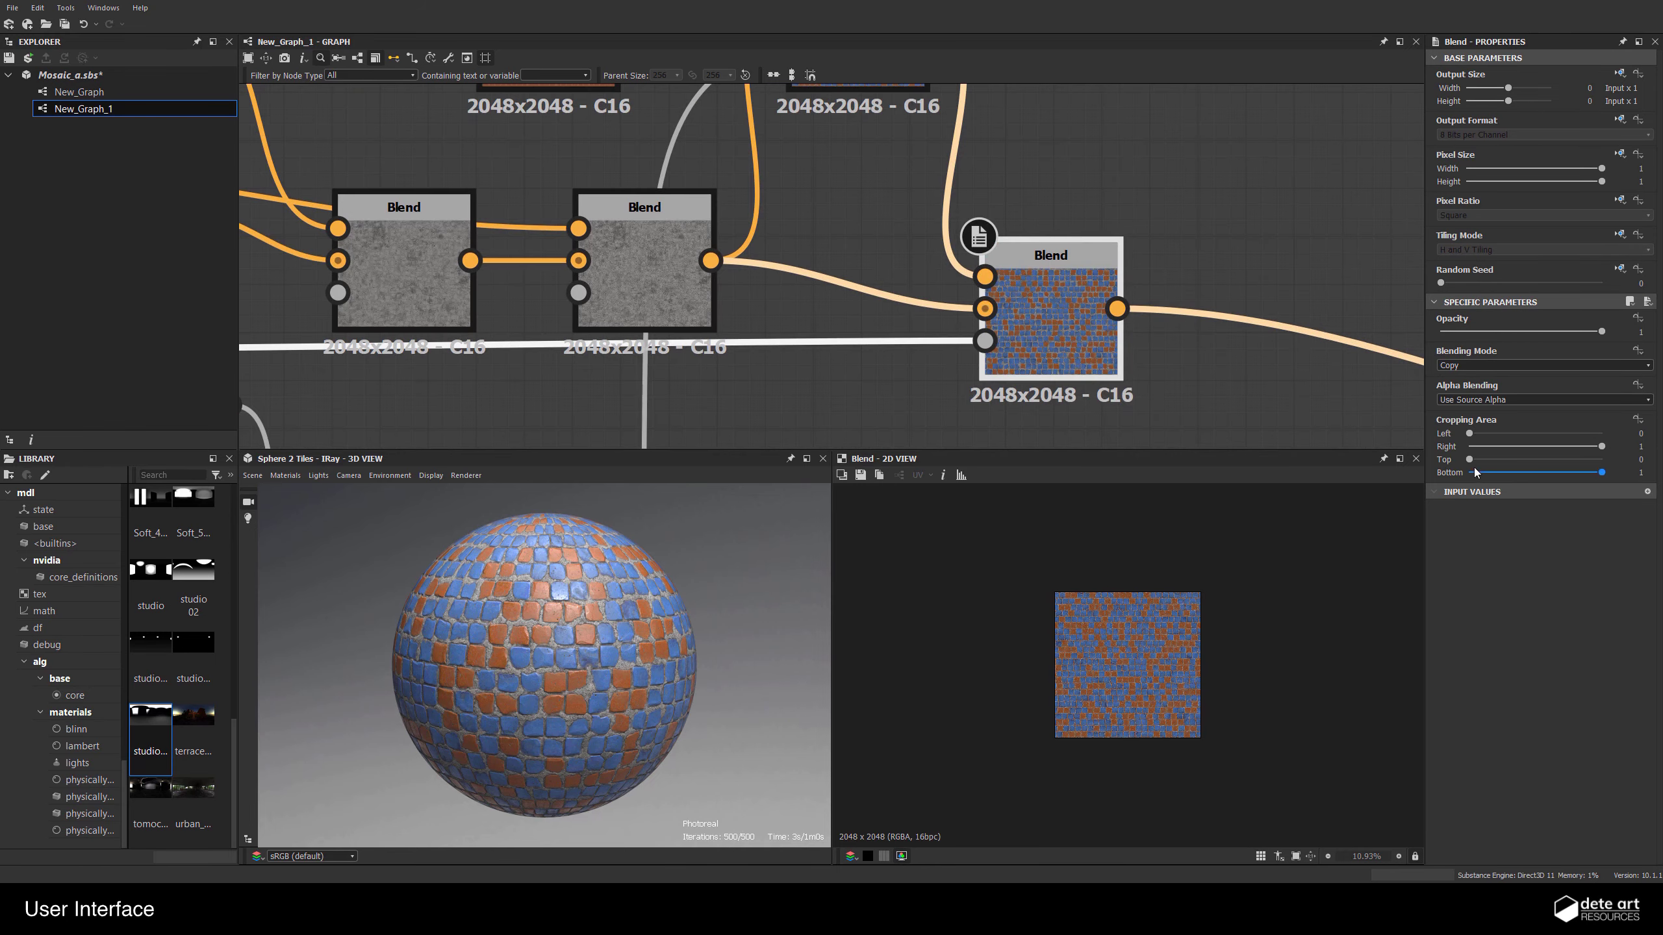
middle_drag(1215, 288, 1145, 252)
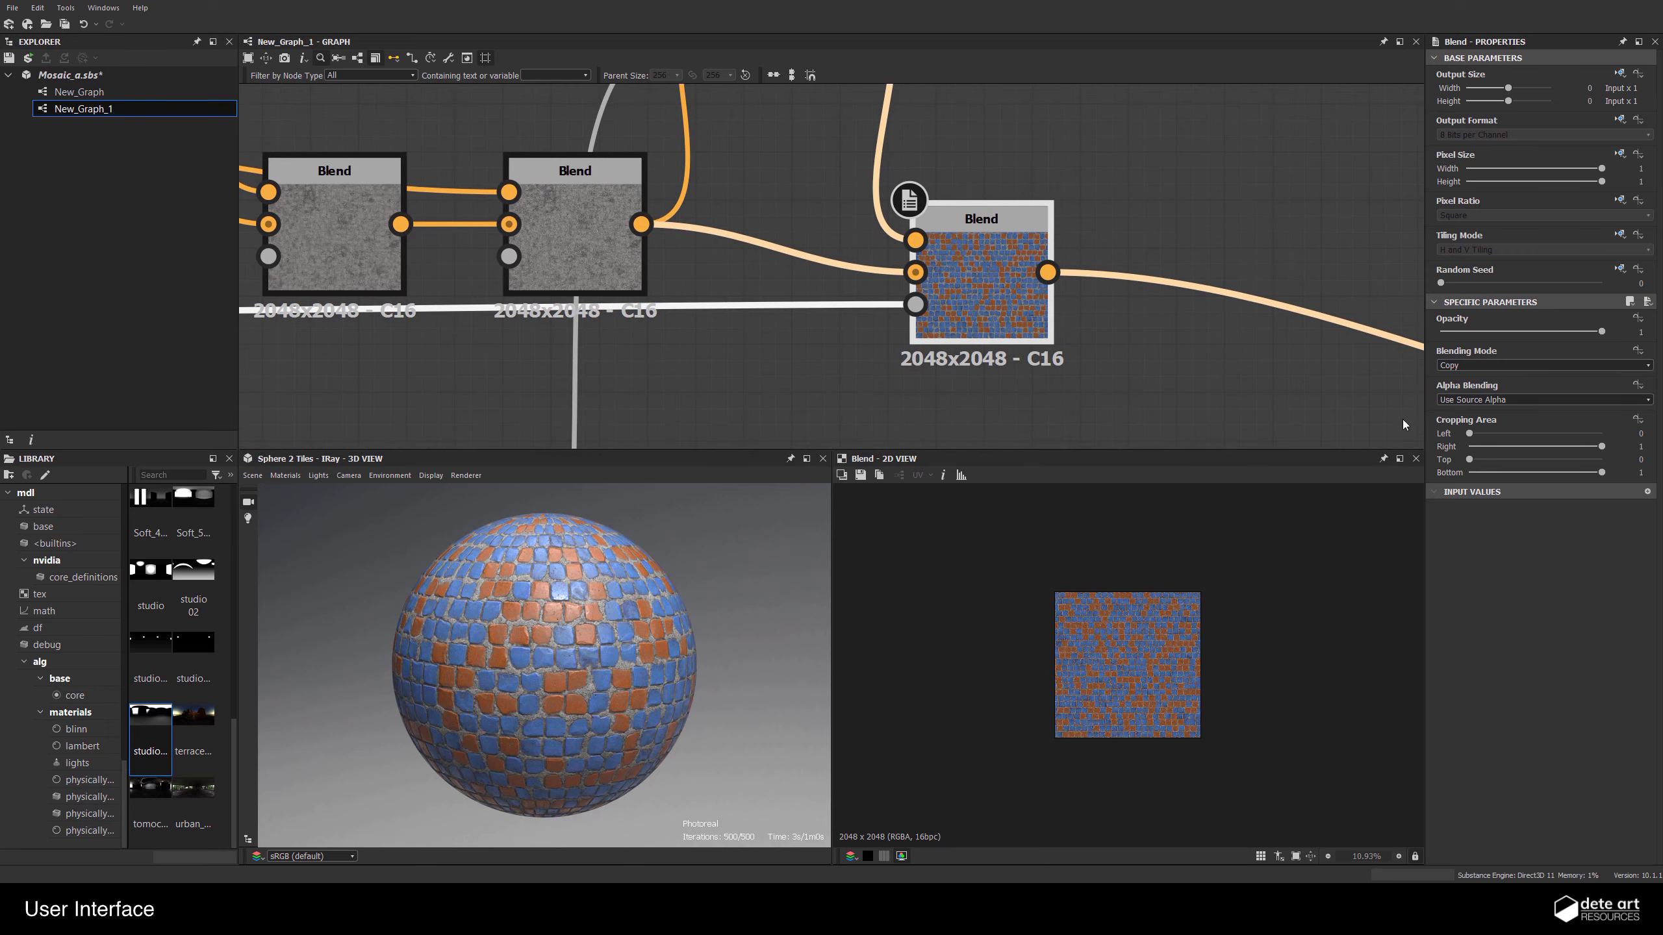
scroll(851, 275, down, 5)
scroll(579, 304, down, 2)
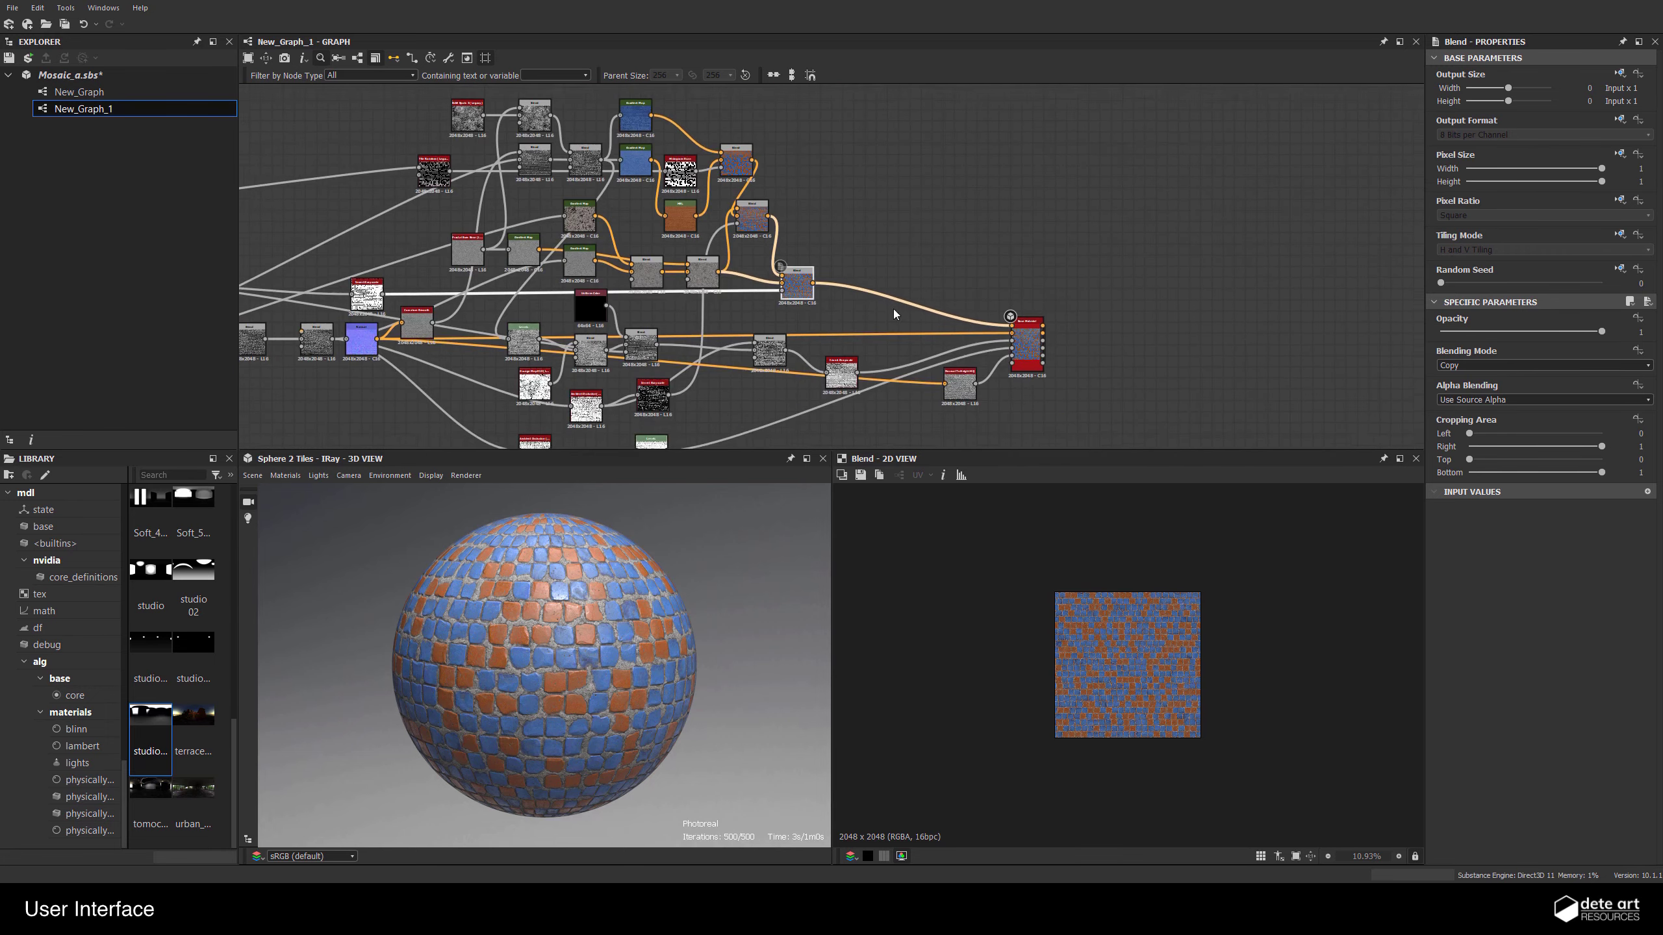
middle_drag(940, 293, 995, 245)
middle_drag(796, 328, 999, 301)
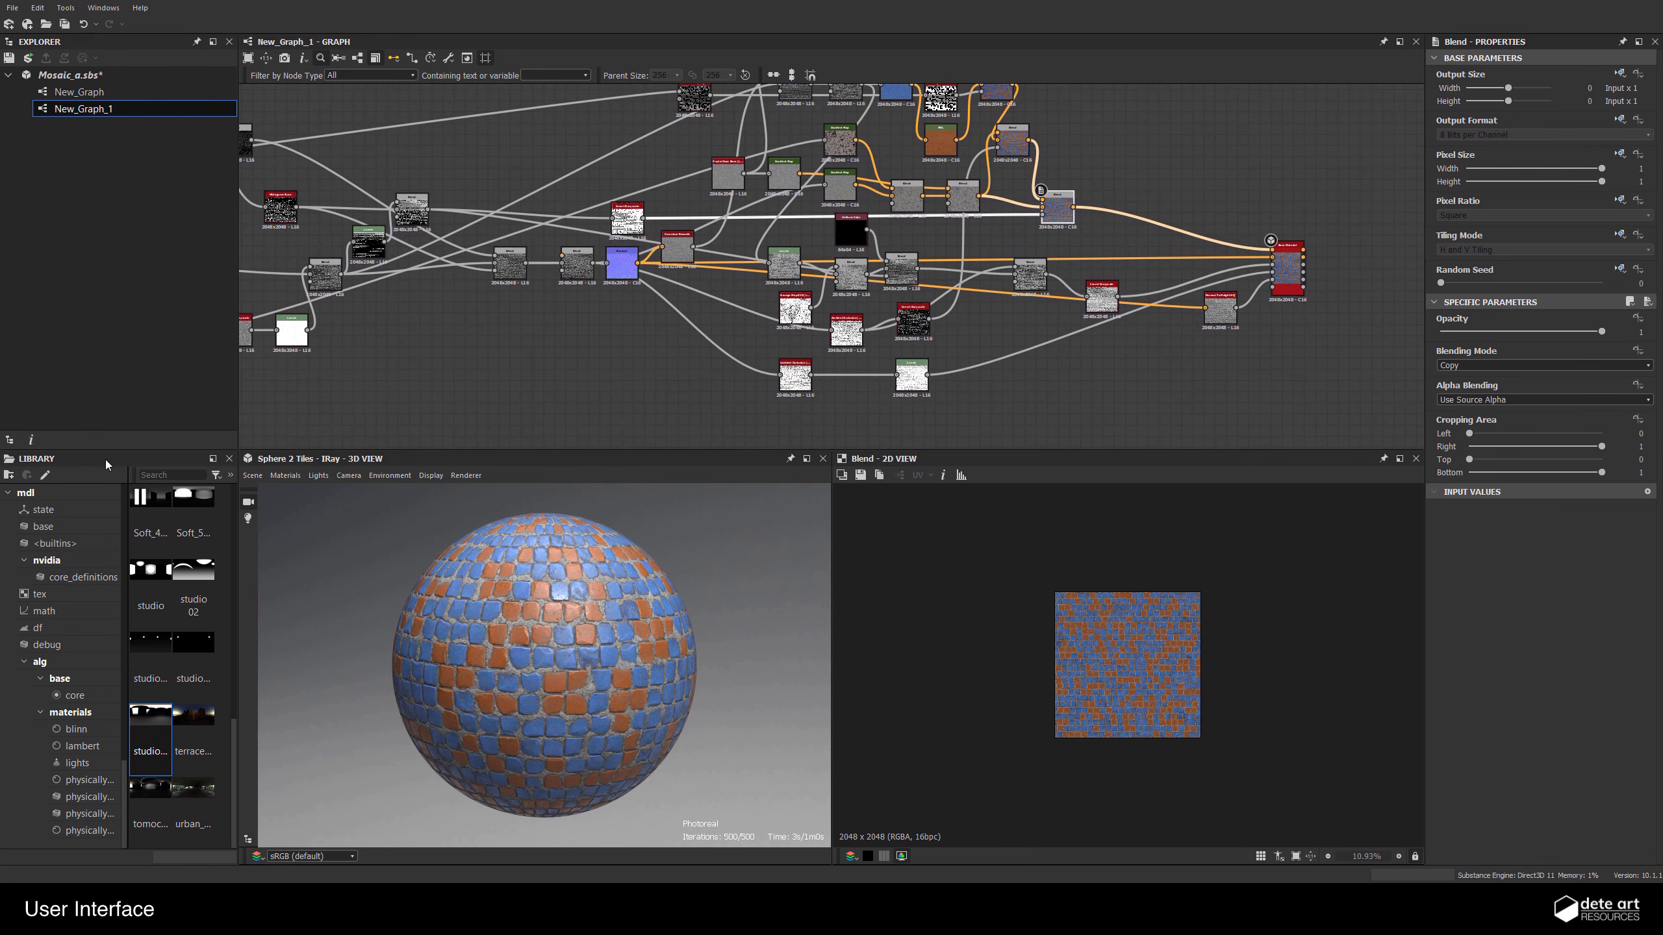
Dock the Library as a tab alongside the Explorer, then move both panels out of the main window
drag(99, 457, 0, 364)
drag(334, 327, 76, 51)
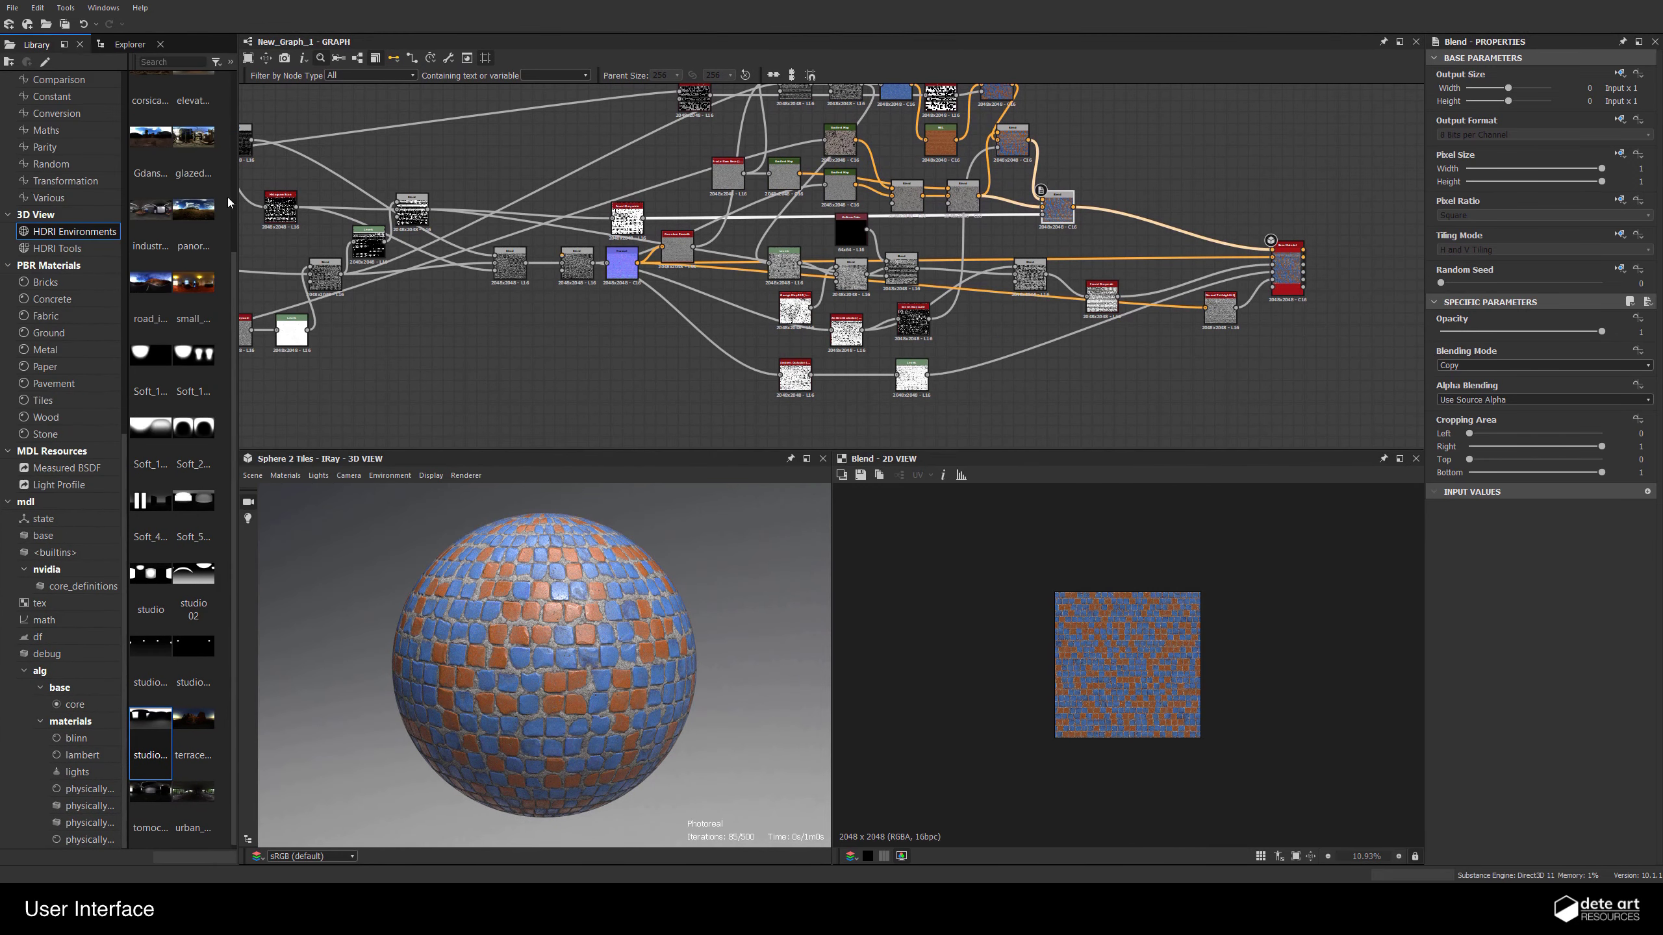
click(79, 45)
drag(65, 47, 0, 178)
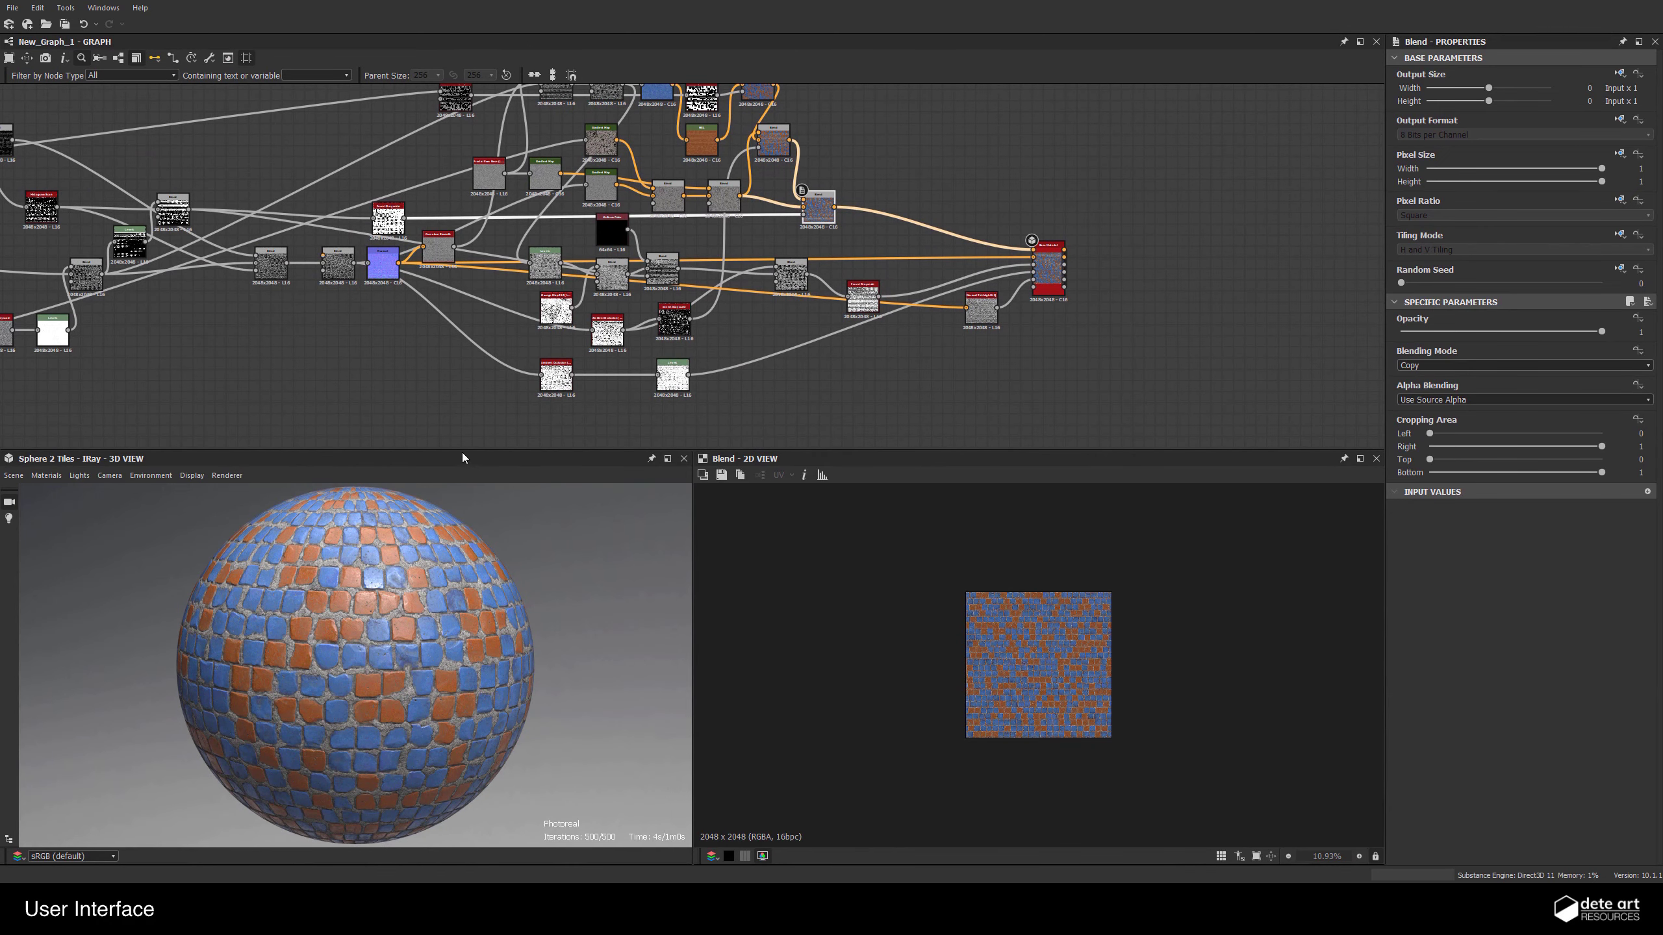
Dock the 3D View and 2D View as a narrow stacked column beside a full-height graph view
drag(462, 457, 91, 249)
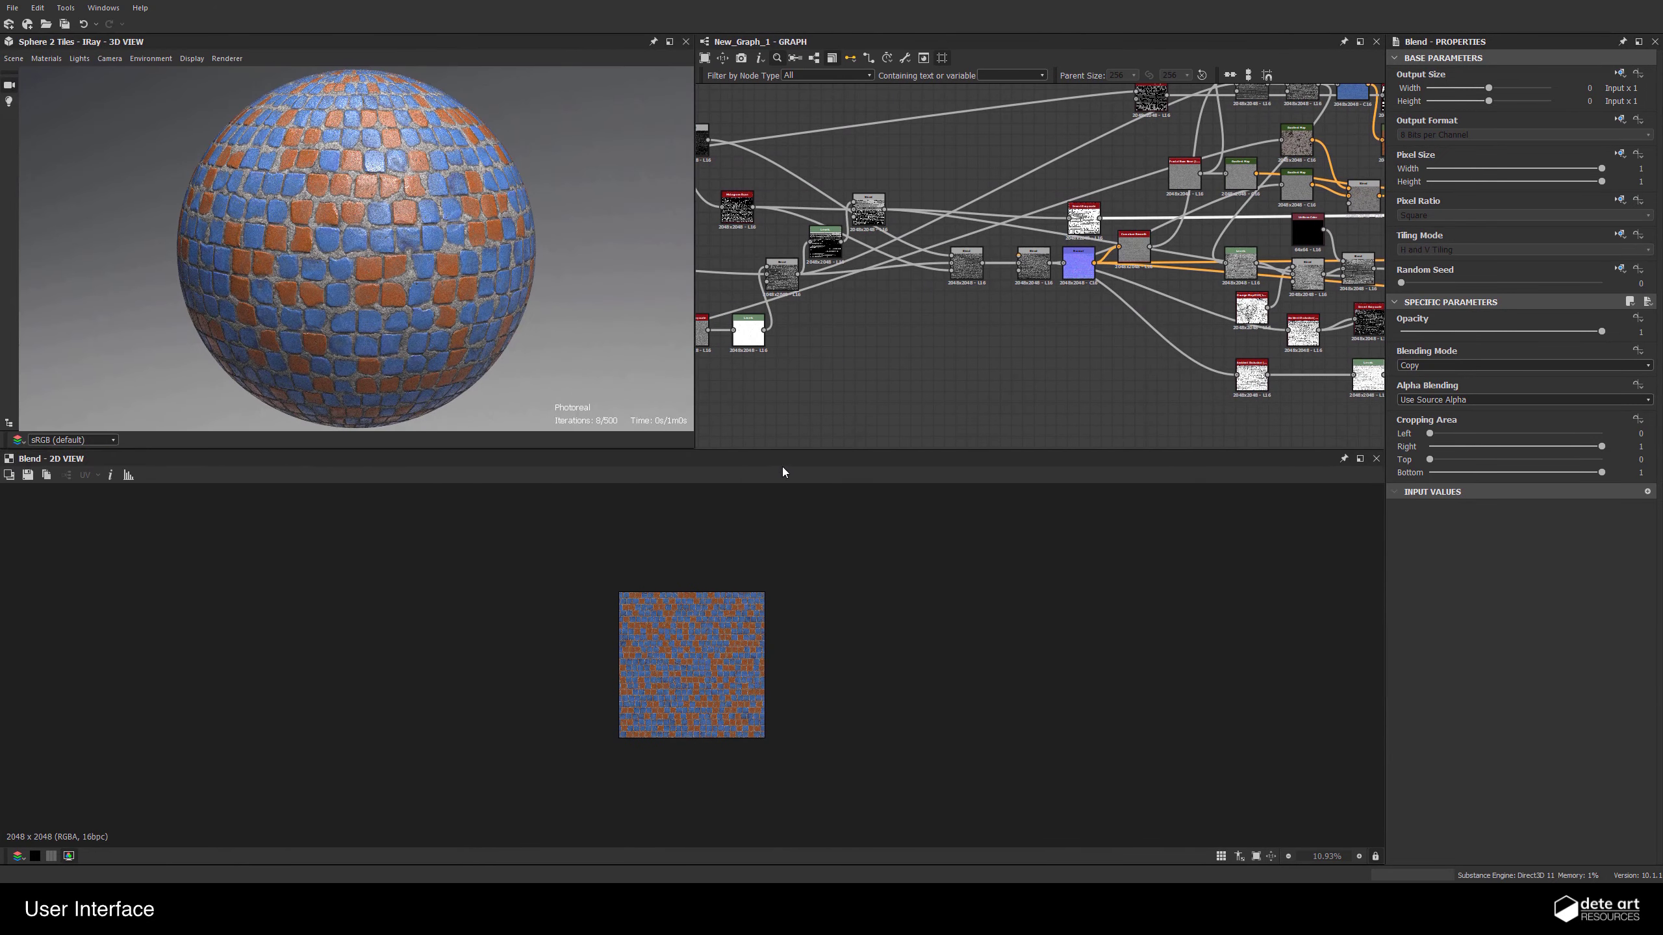
drag(802, 459, 520, 603)
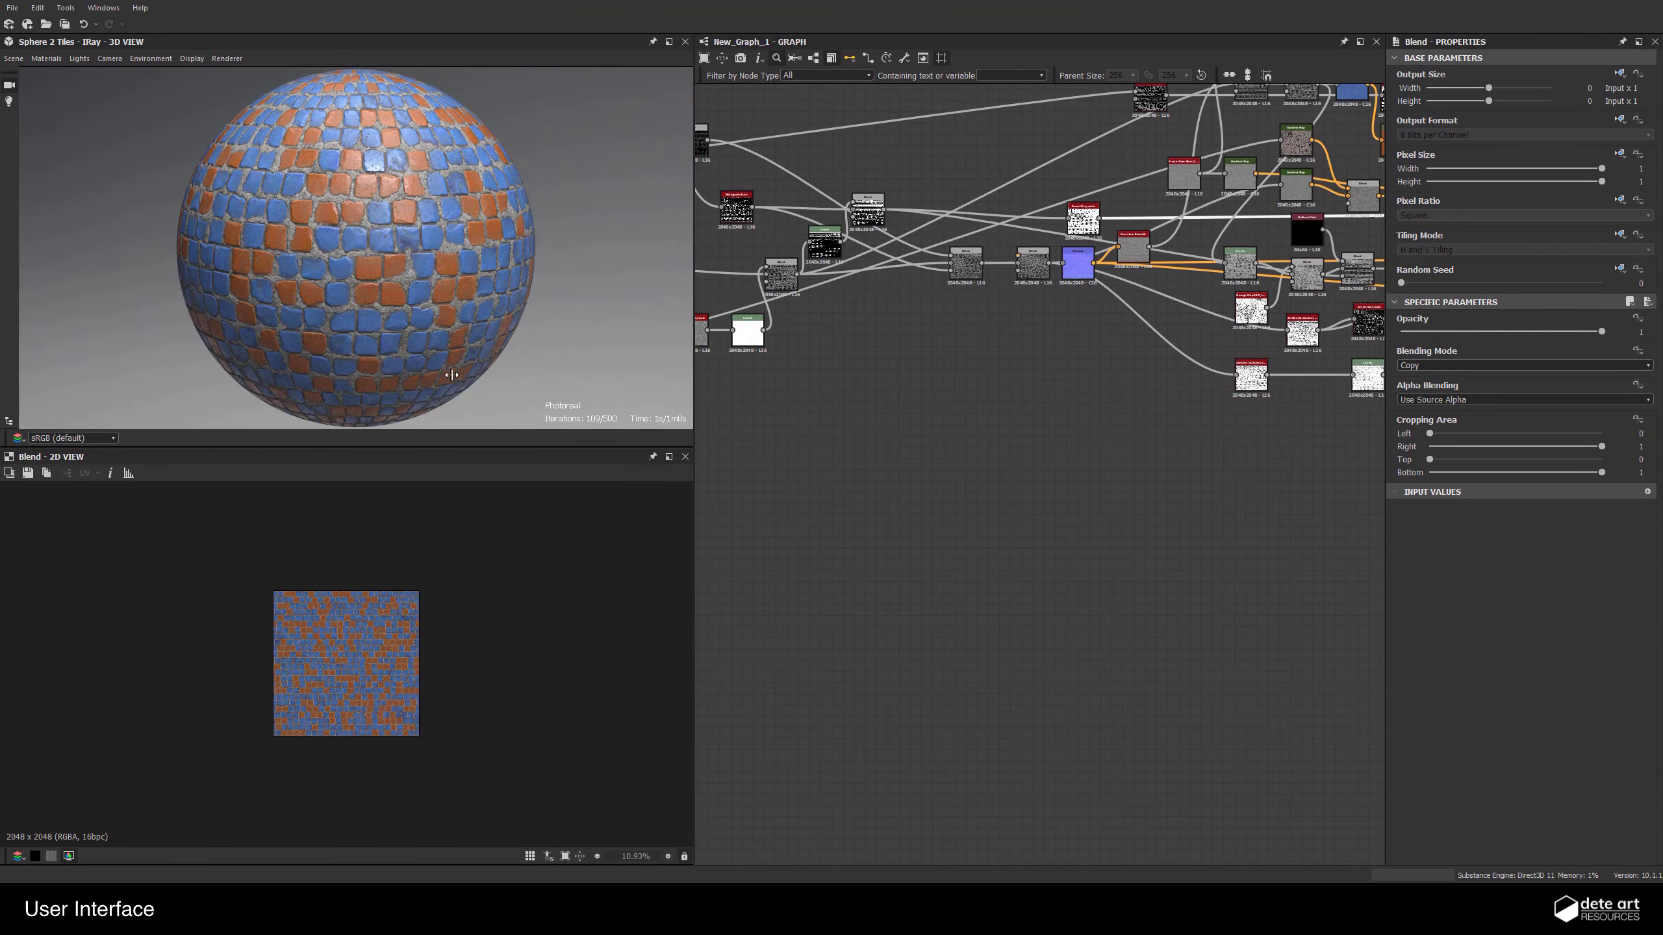
drag(694, 371, 395, 372)
middle_drag(531, 278, 710, 494)
scroll(710, 494, down, 4)
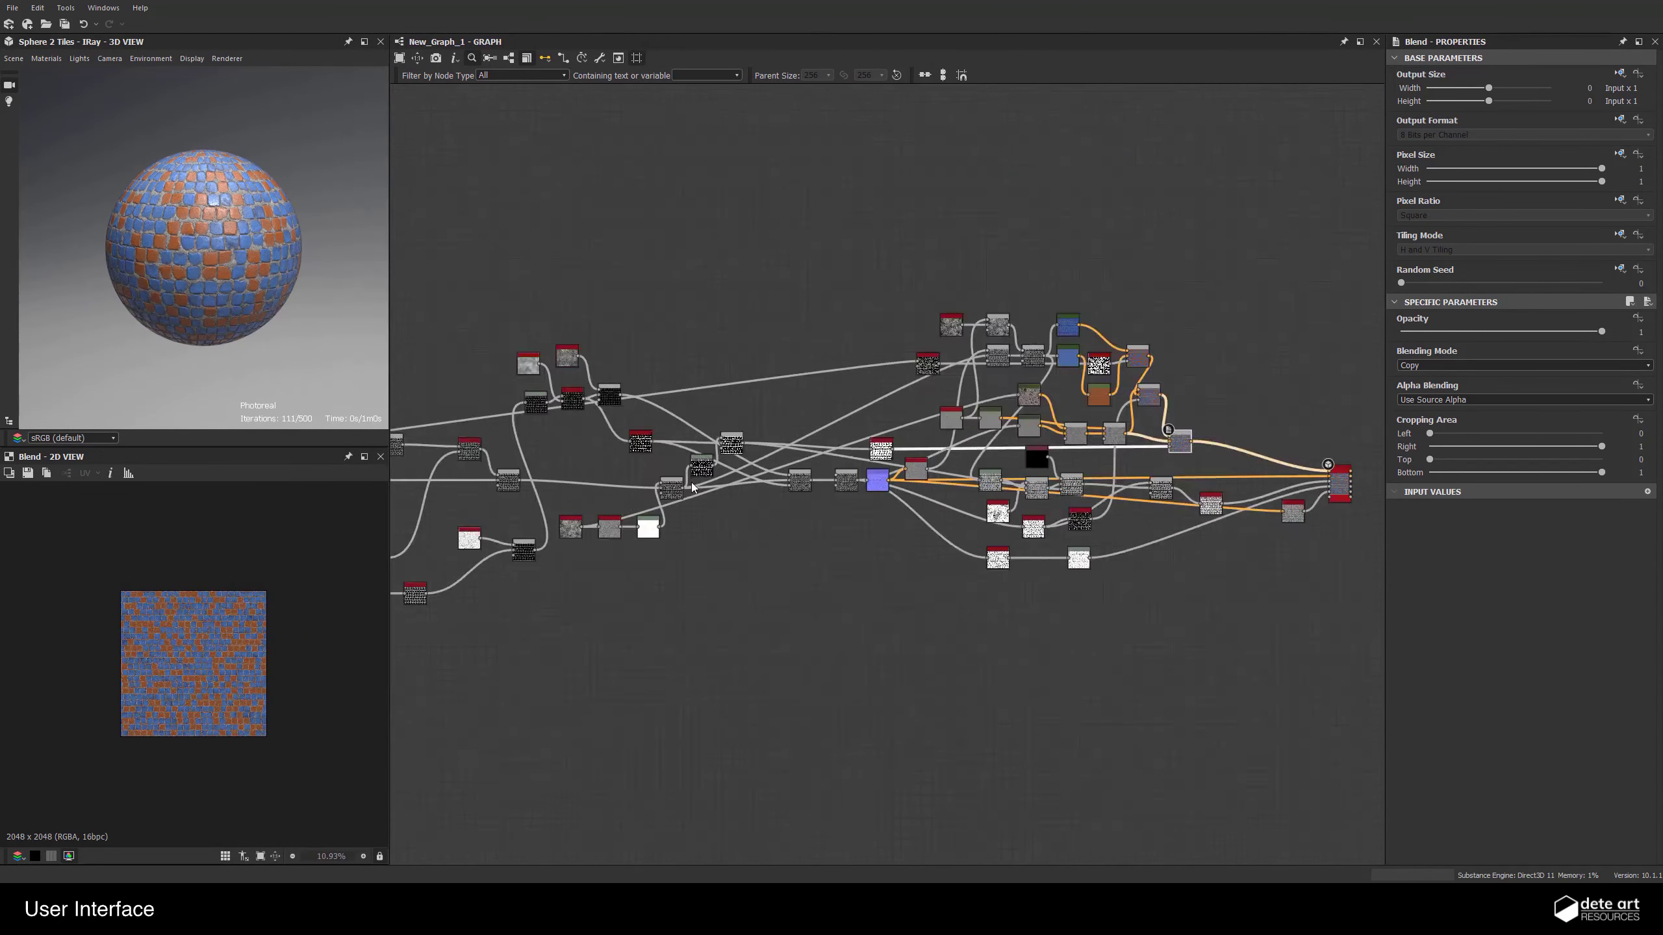
Explore the whole mosaic node network in the enlarged graph view, from the output end back to the starting nodes
middle_drag(917, 398, 1073, 340)
scroll(1072, 380, up, 5)
middle_drag(1055, 420, 961, 338)
middle_drag(799, 547, 1394, 627)
scroll(936, 476, down, 2)
middle_drag(795, 449, 1499, 387)
scroll(922, 426, up, 4)
middle_drag(1067, 466, 614, 438)
scroll(956, 437, down, 4)
middle_drag(1113, 440, 598, 433)
Widen the Properties panel slightly and examine the output end of the mosaic graph in the new layout
drag(1386, 276, 1357, 278)
middle_drag(1133, 447, 875, 457)
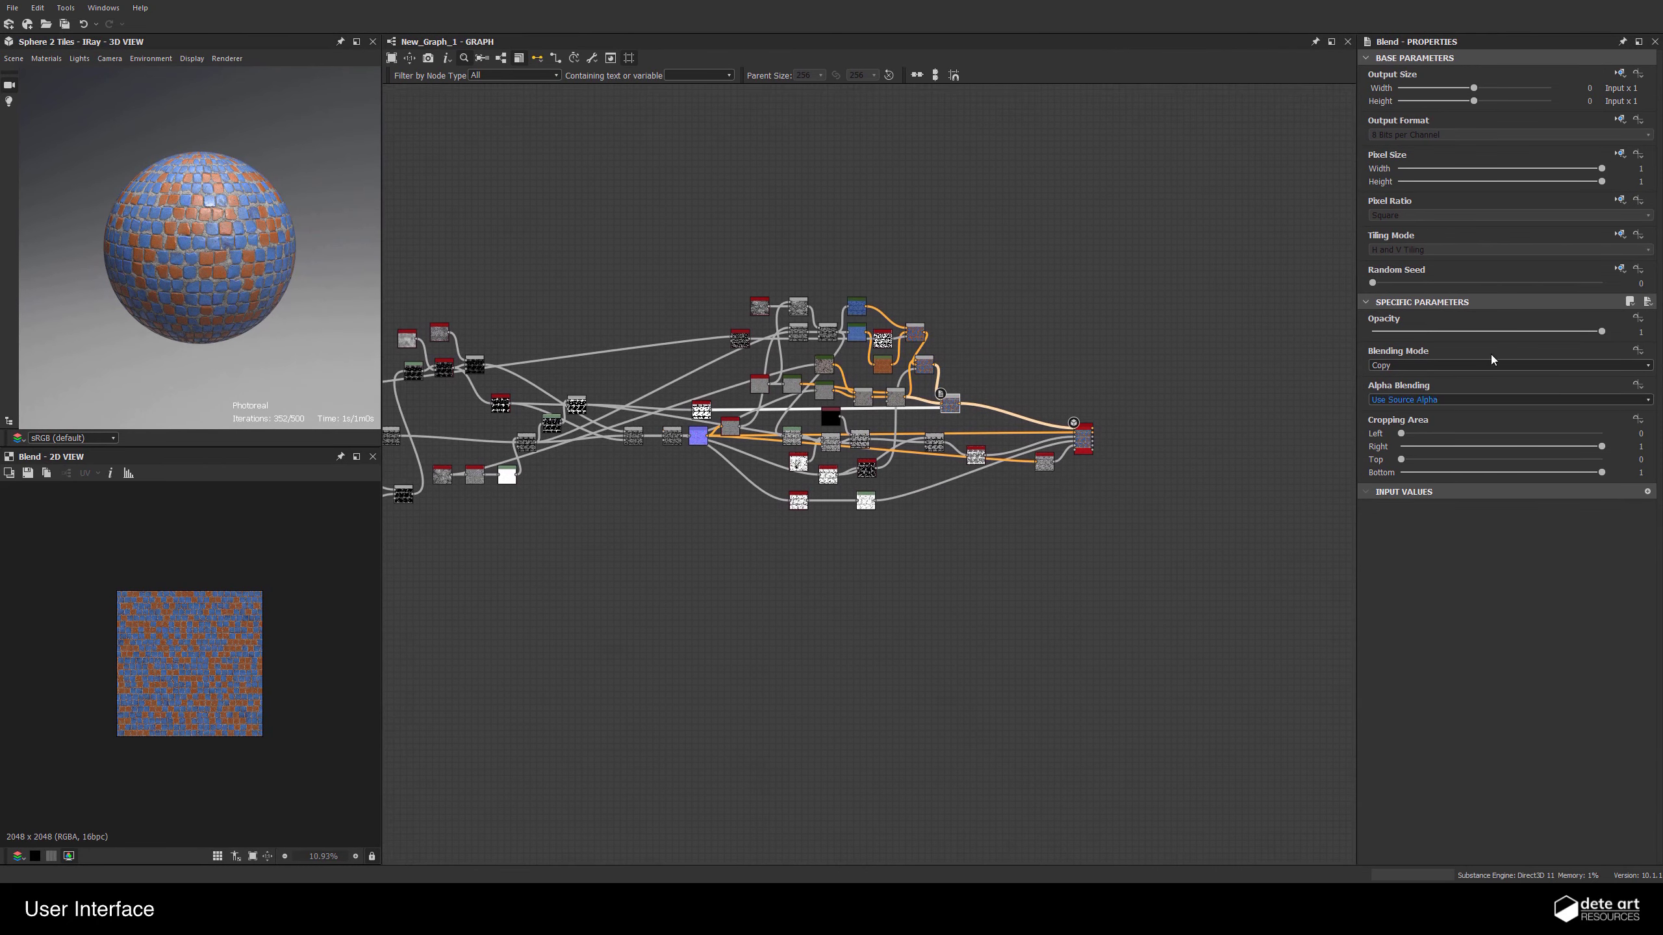
scroll(1095, 468, up, 3)
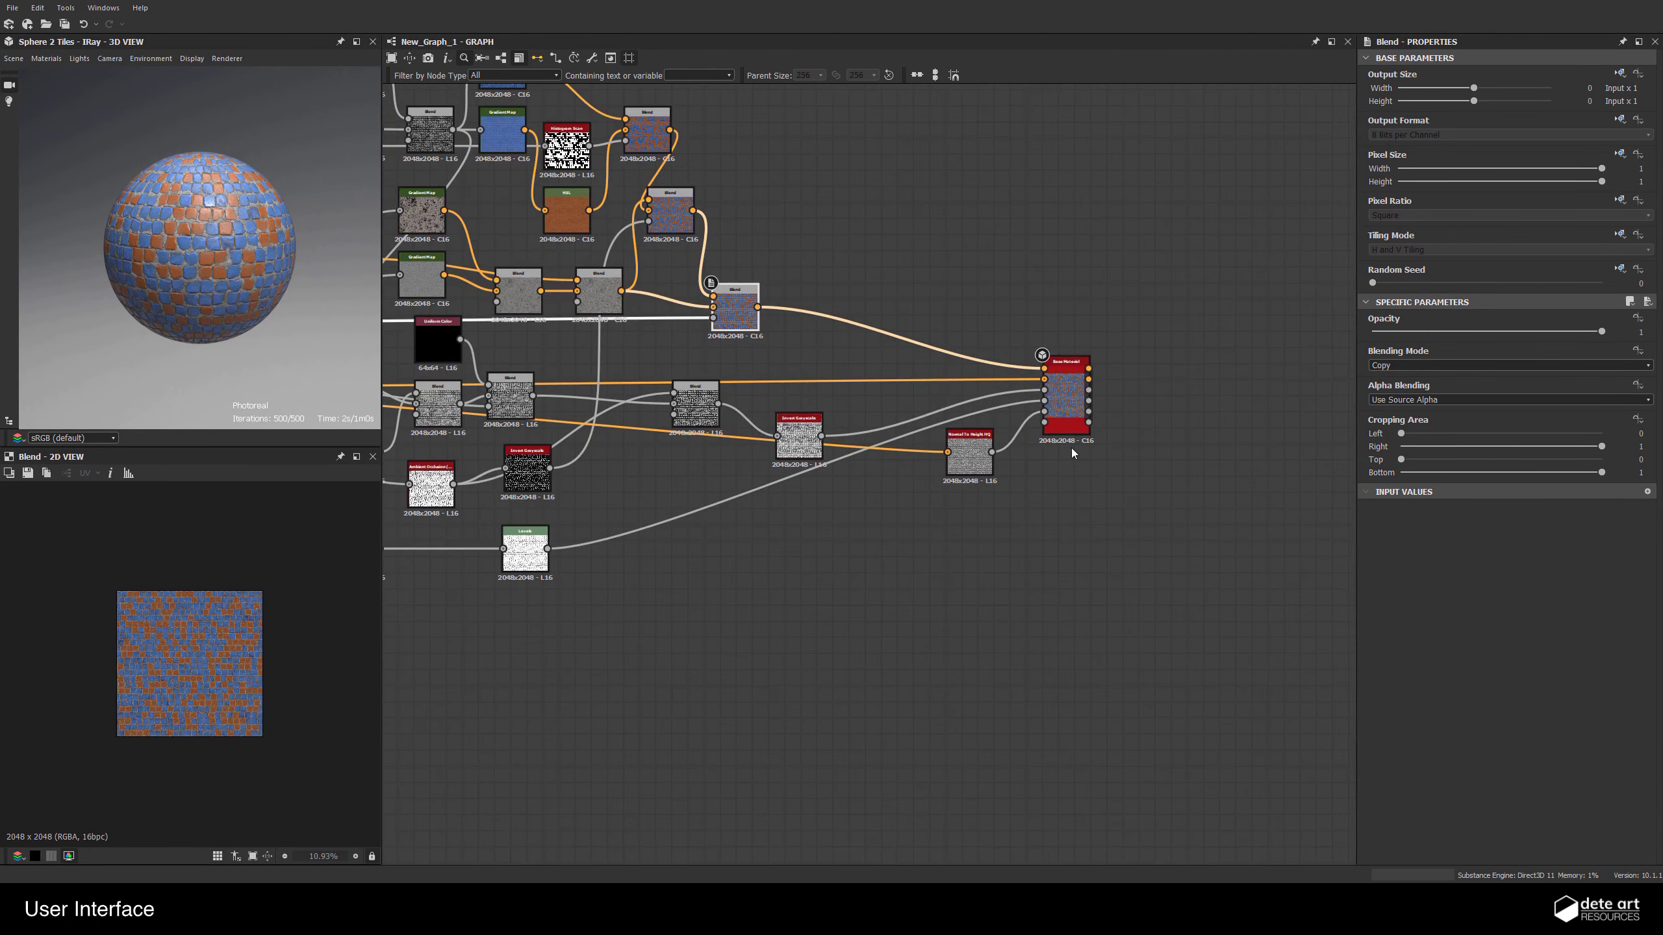
scroll(1091, 466, down, 3)
middle_drag(1050, 489, 1341, 477)
middle_drag(544, 461, 952, 425)
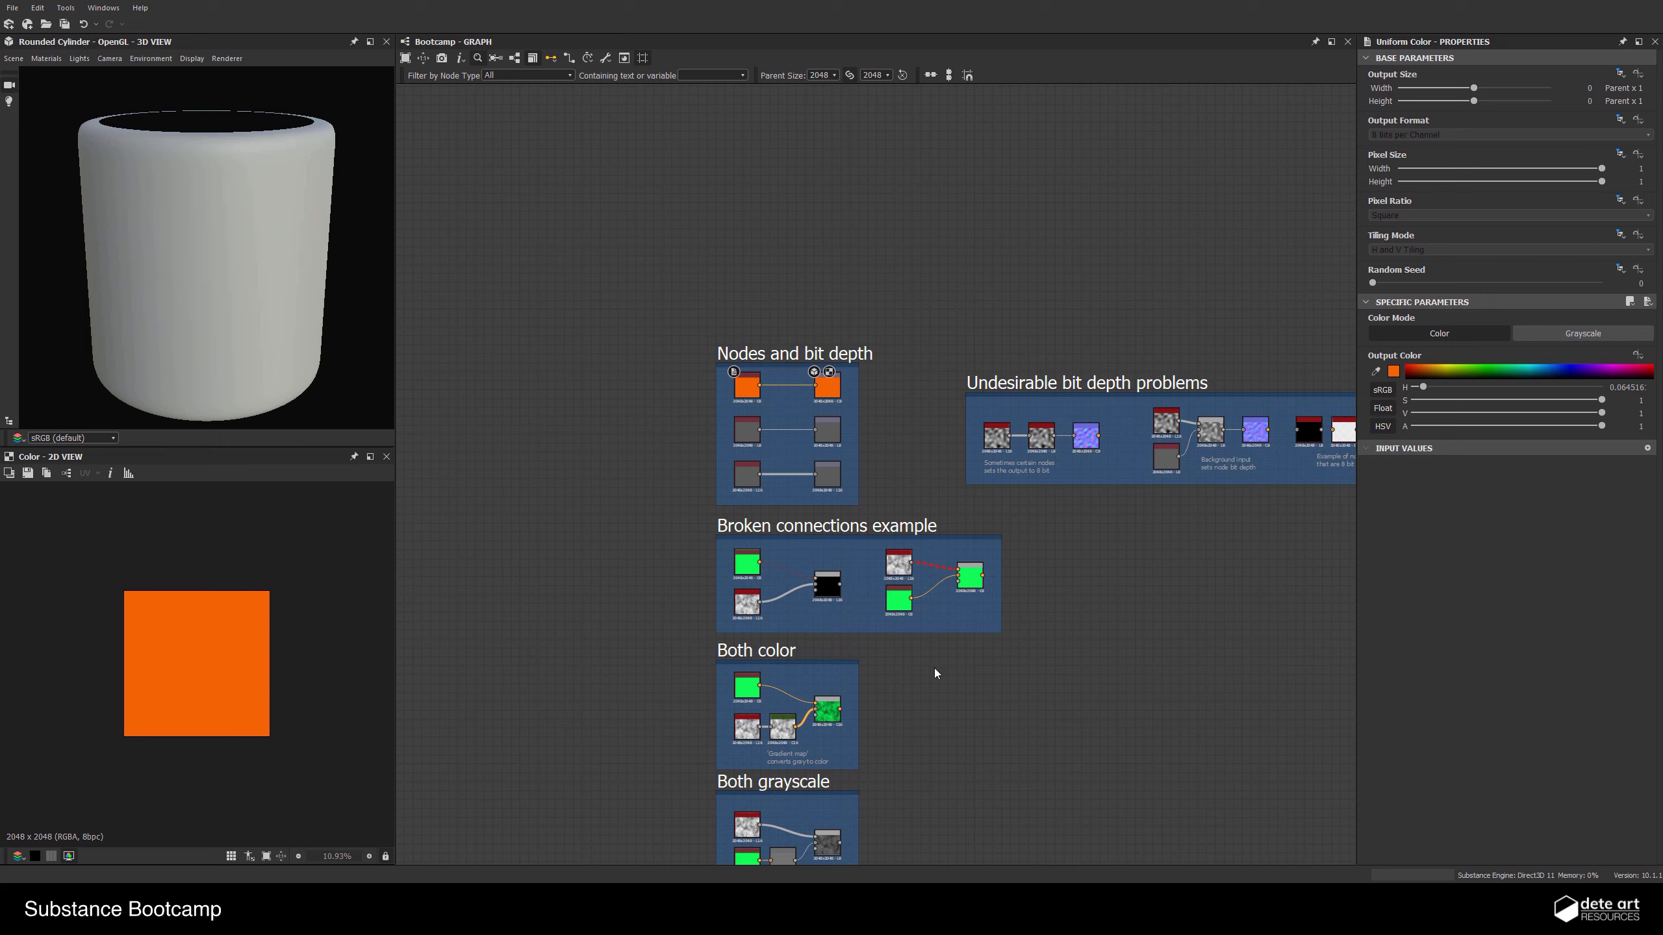
Extend the Nodes and bit depth frame upward and move the orange Uniform Color and color output nodes up inside it
scroll(823, 492, up, 7)
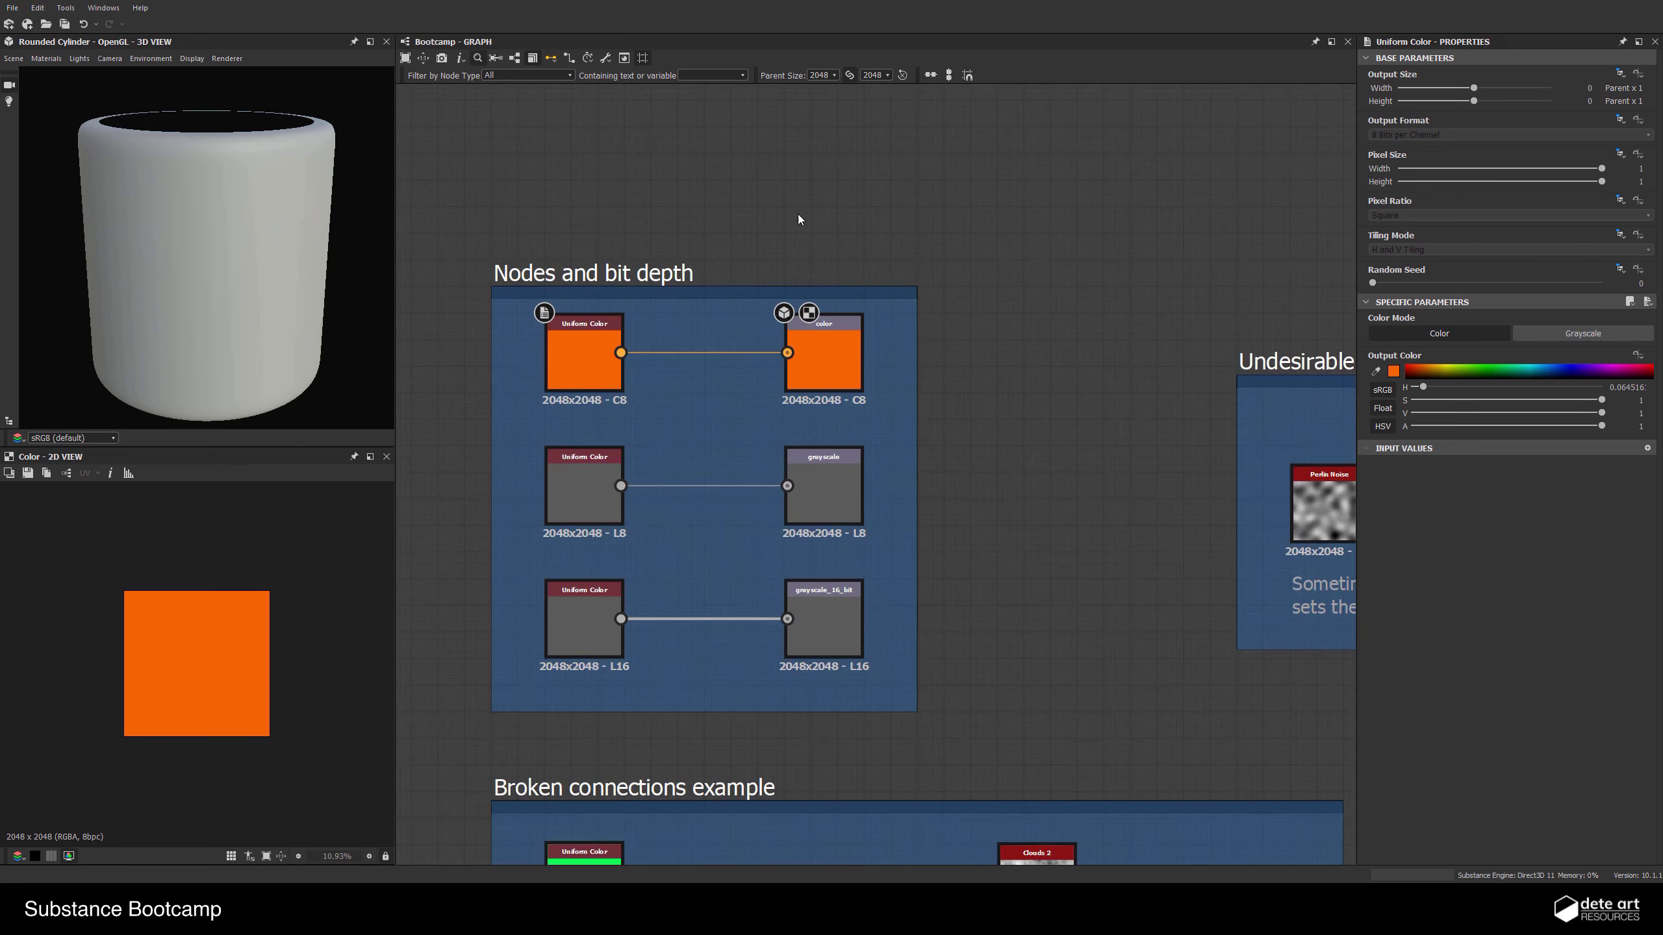
middle_drag(626, 226, 732, 224)
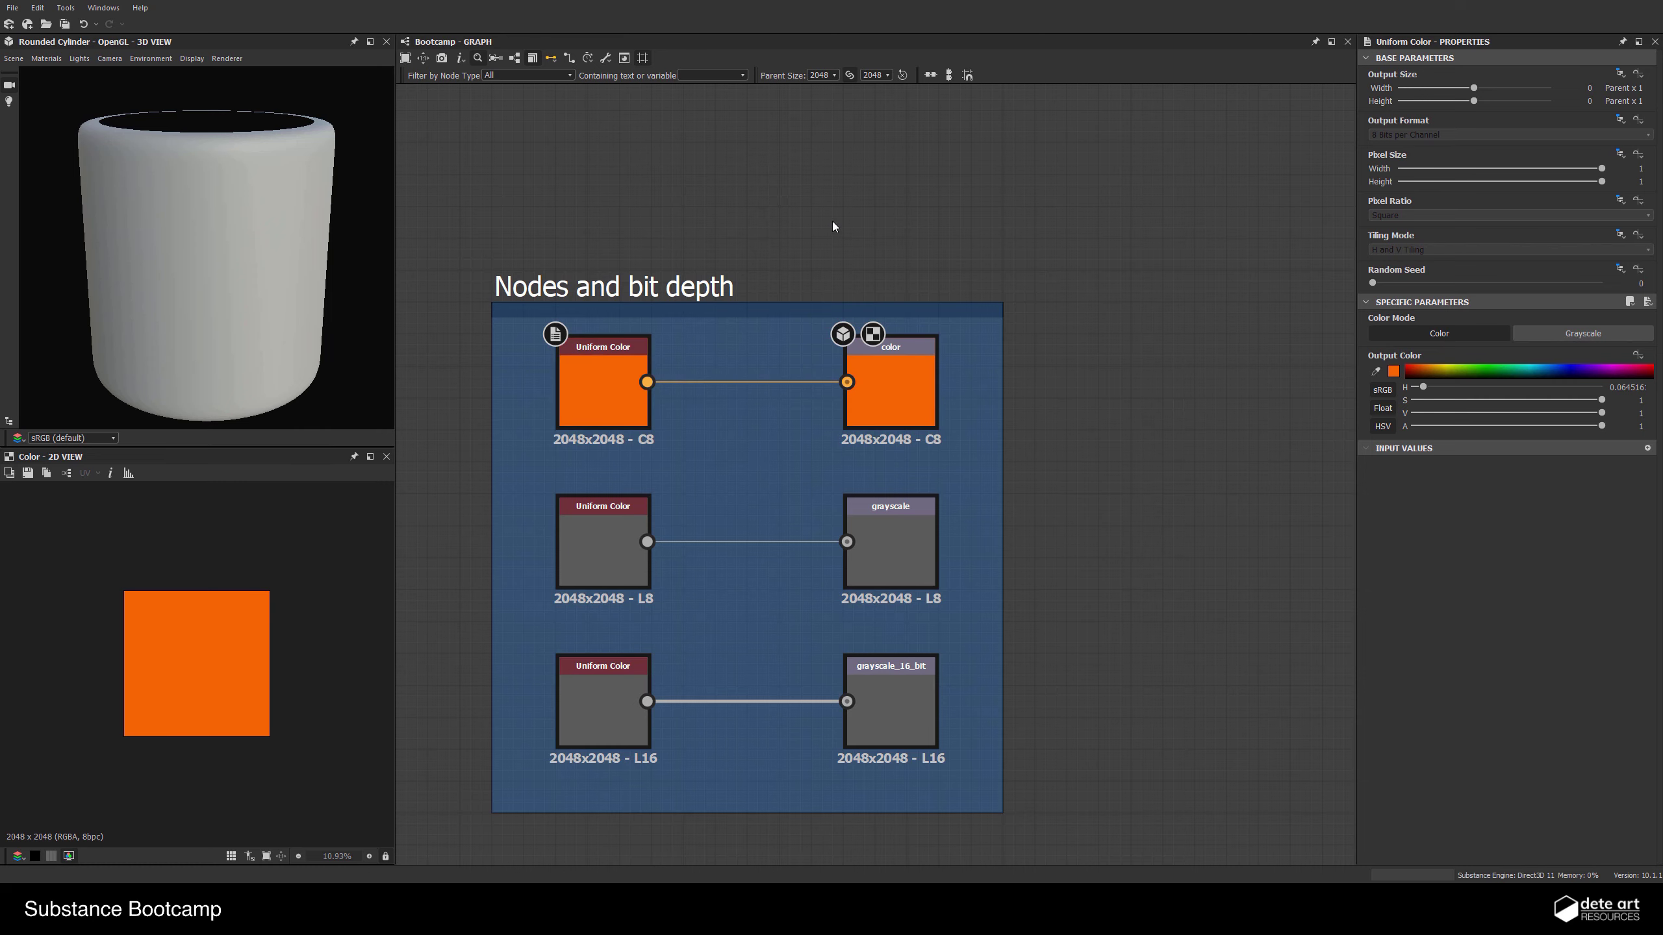
middle_drag(639, 350, 652, 485)
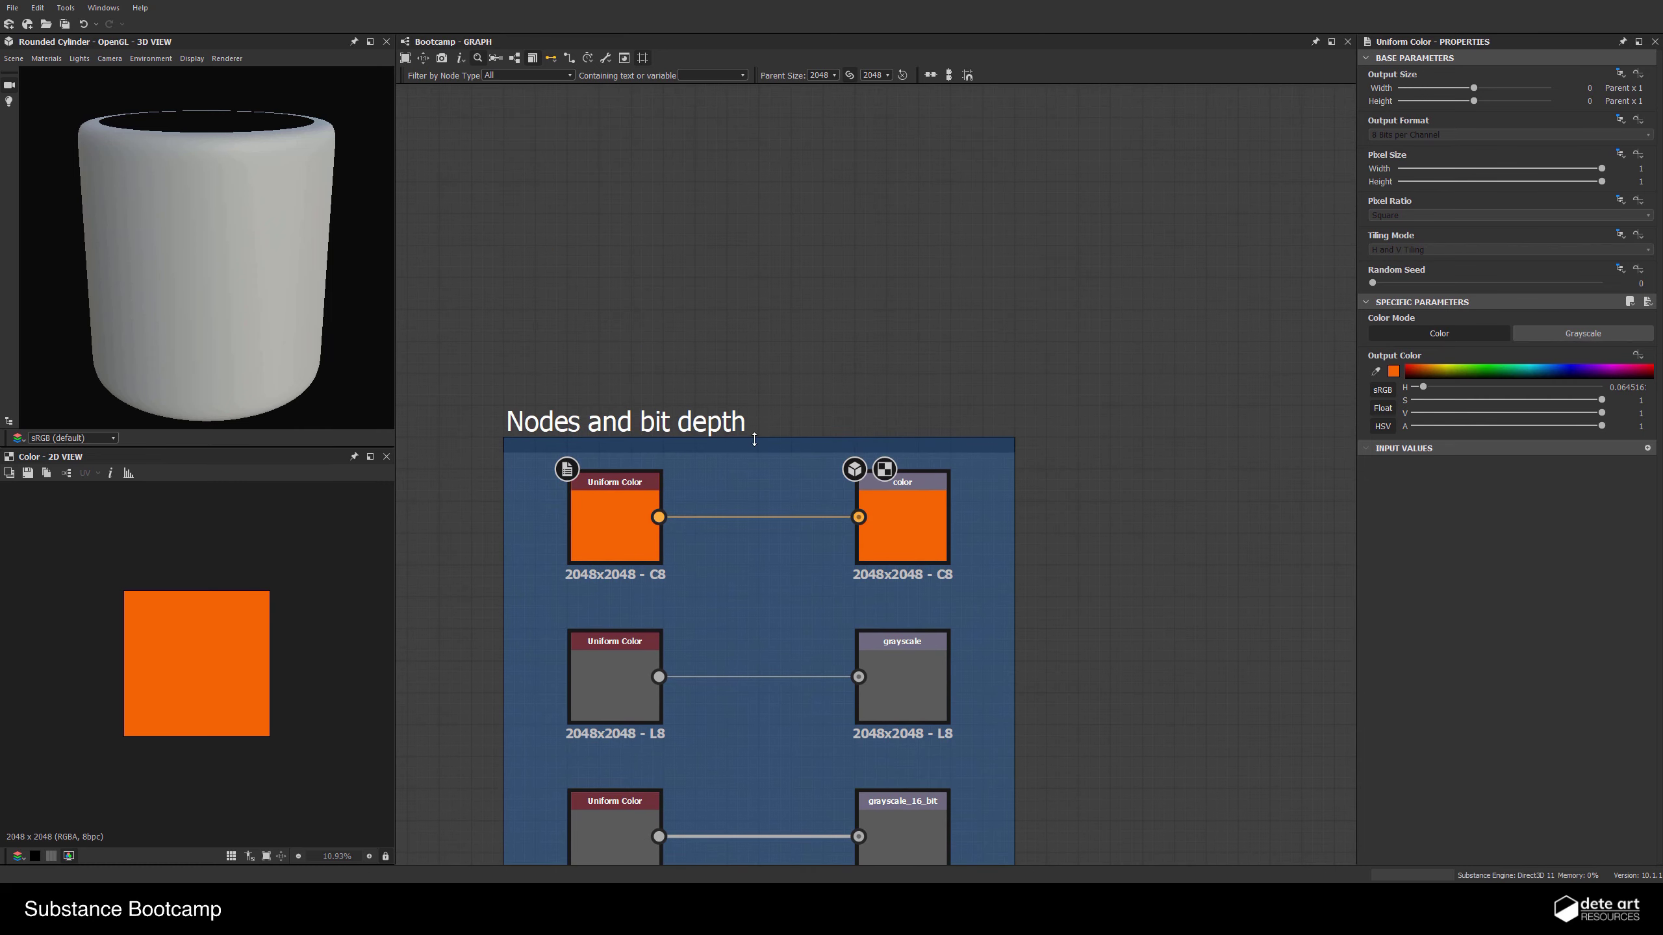
drag(753, 439, 754, 192)
drag(582, 396, 894, 308)
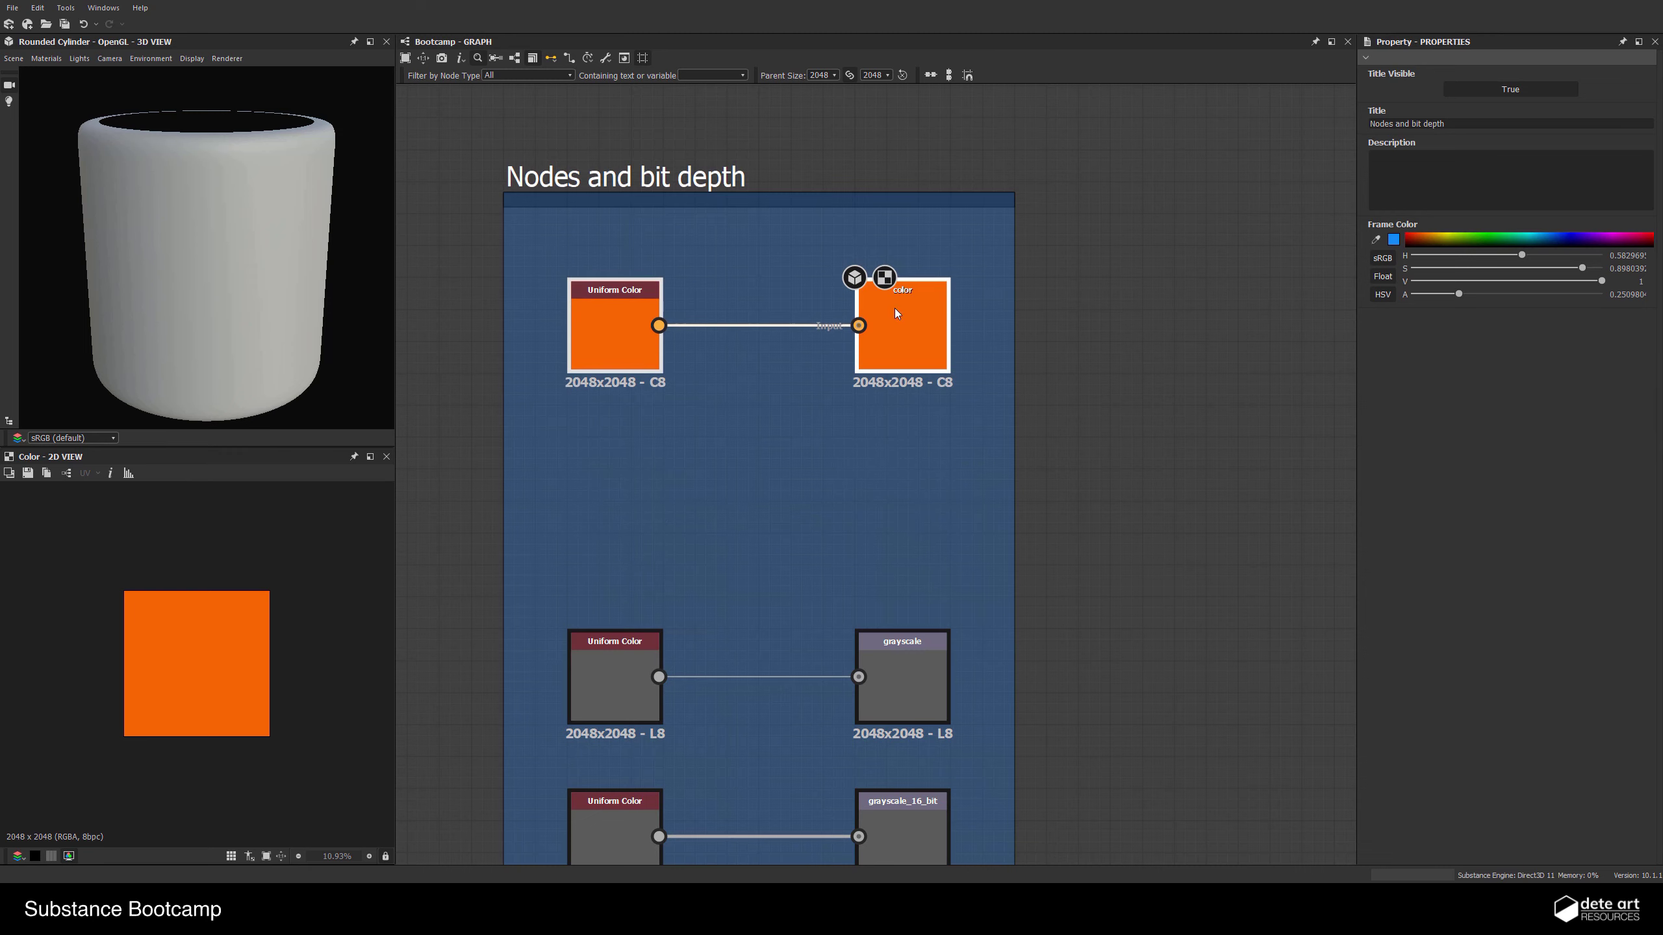
Duplicate the orange Uniform Color and its color output node, and align the copies directly below the originals
drag(625, 425, 950, 325)
key(ctrl+d)
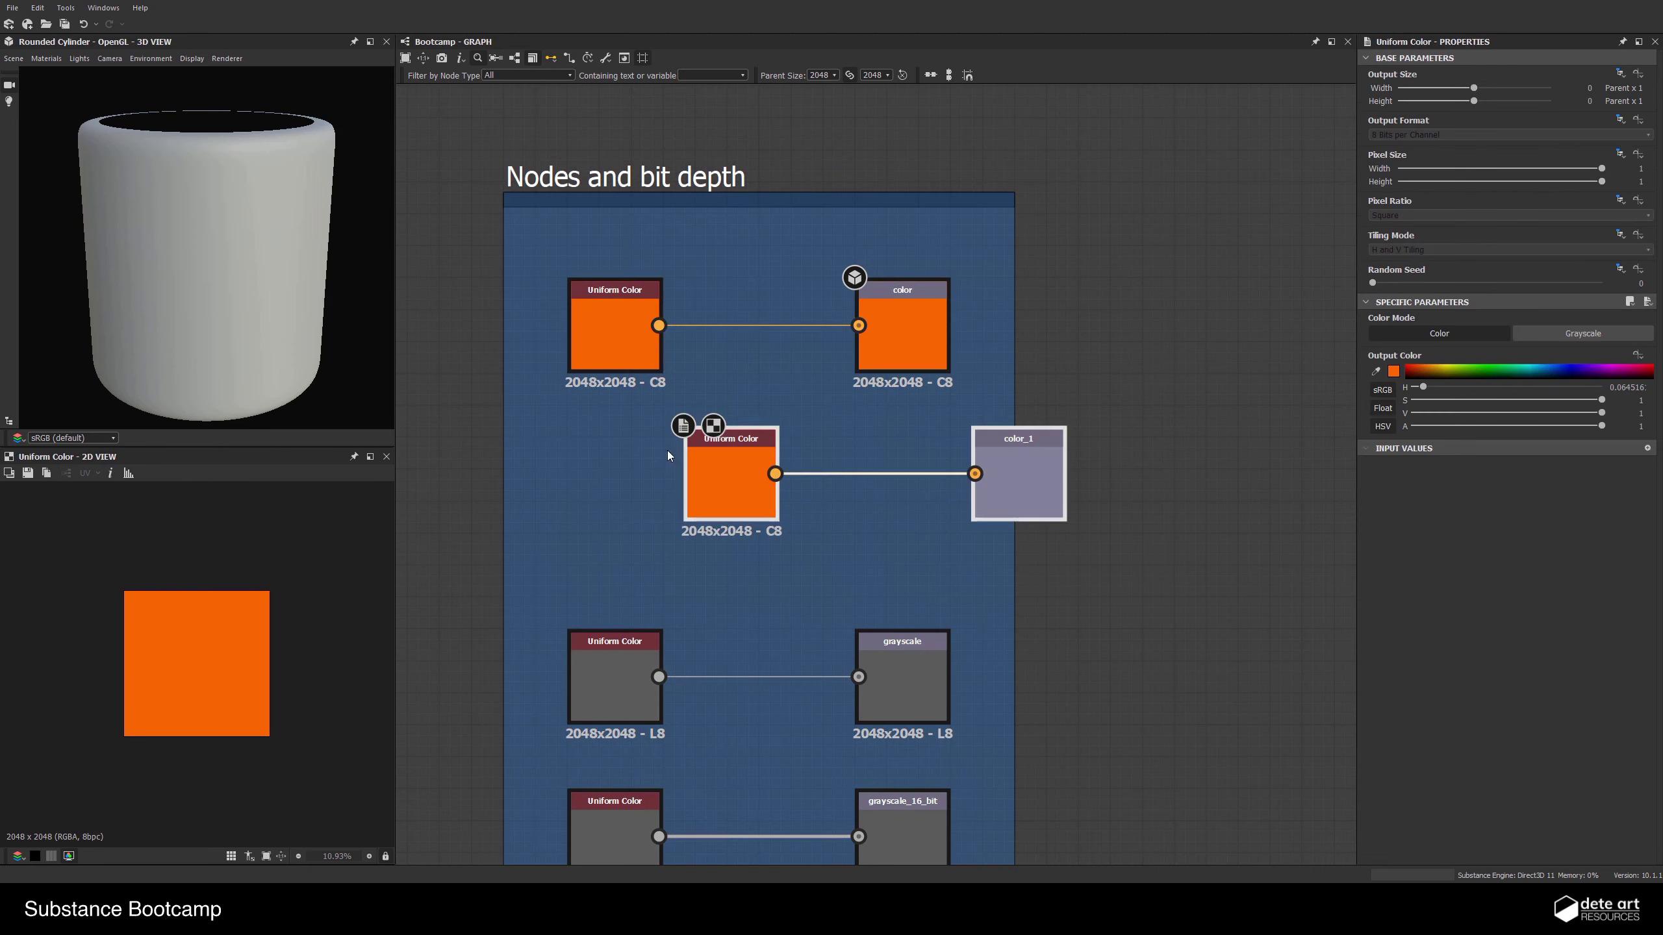
click(551, 461)
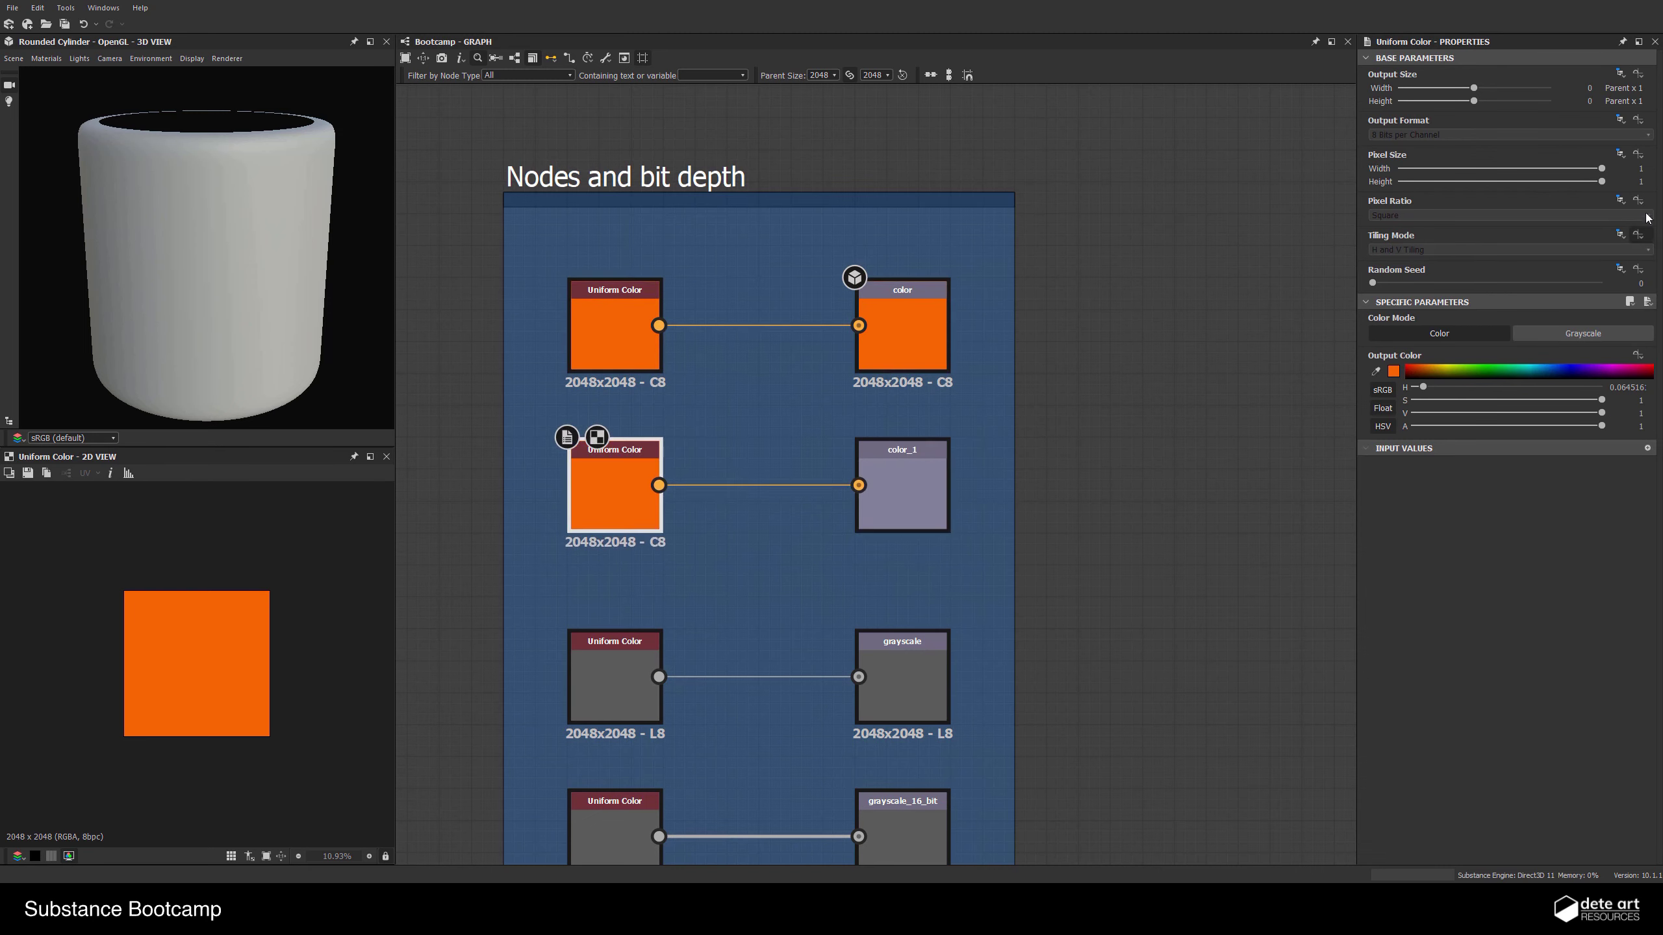
Override the duplicated orange Uniform Color node's inherited output format and set it to 16 Bits per Channel
click(1619, 120)
click(1591, 153)
click(1407, 135)
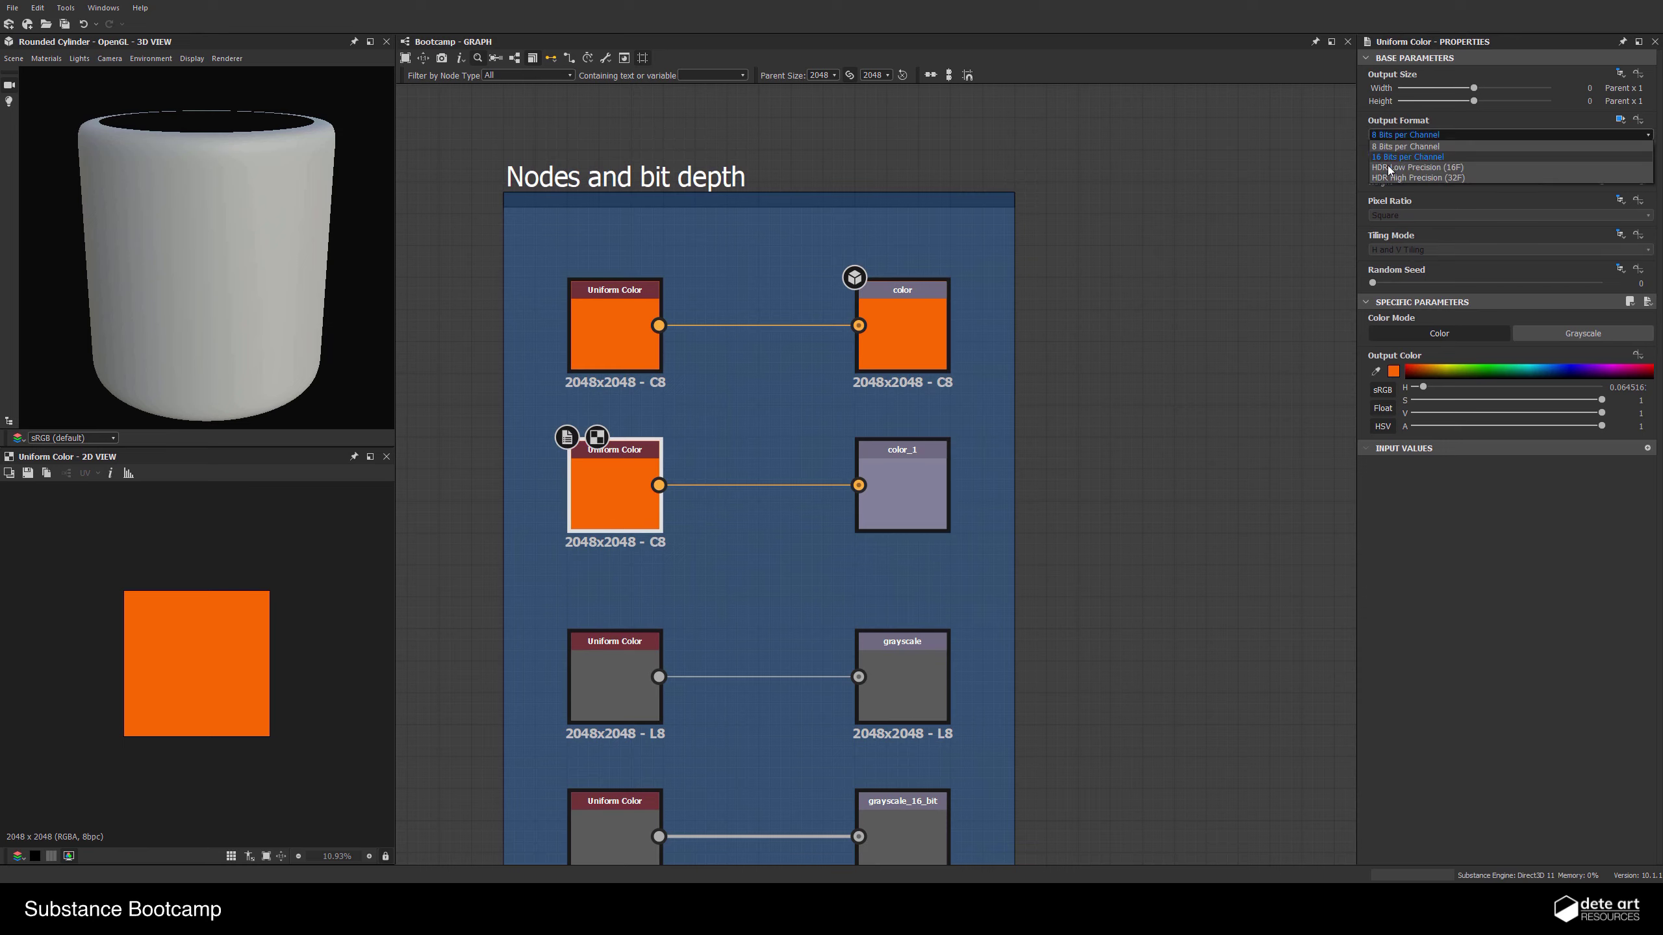
click(1407, 158)
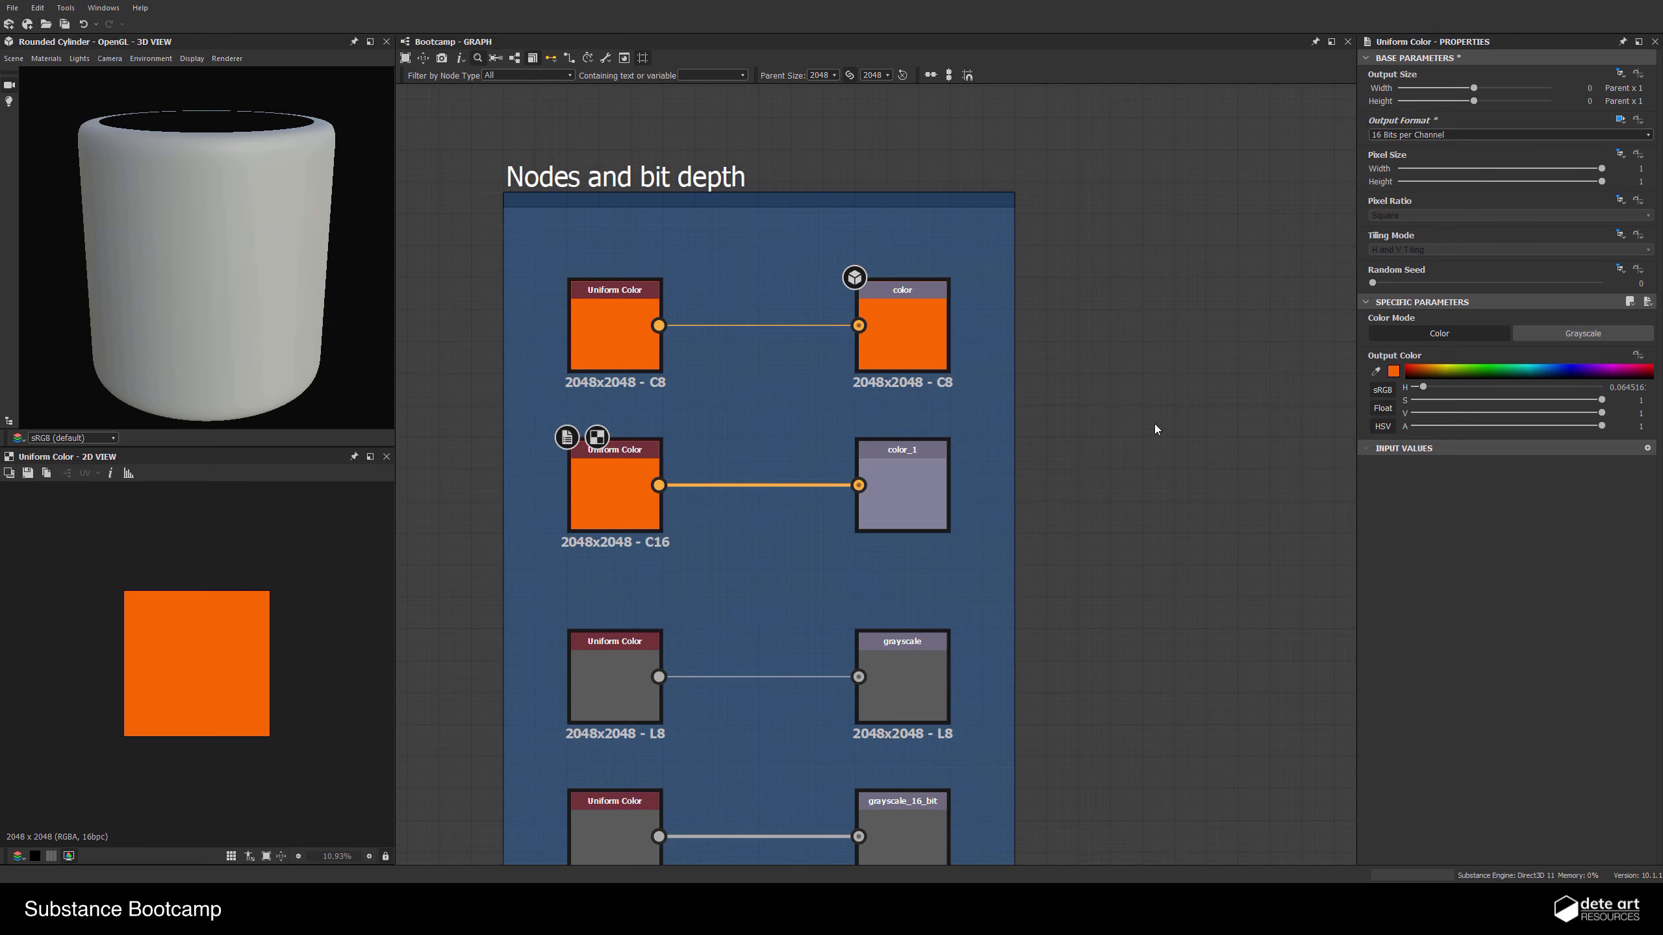
Compare the connection thickness, format labels and properties of the 8-bit and 16-bit colour and grayscale Uniform Color nodes
click(627, 510)
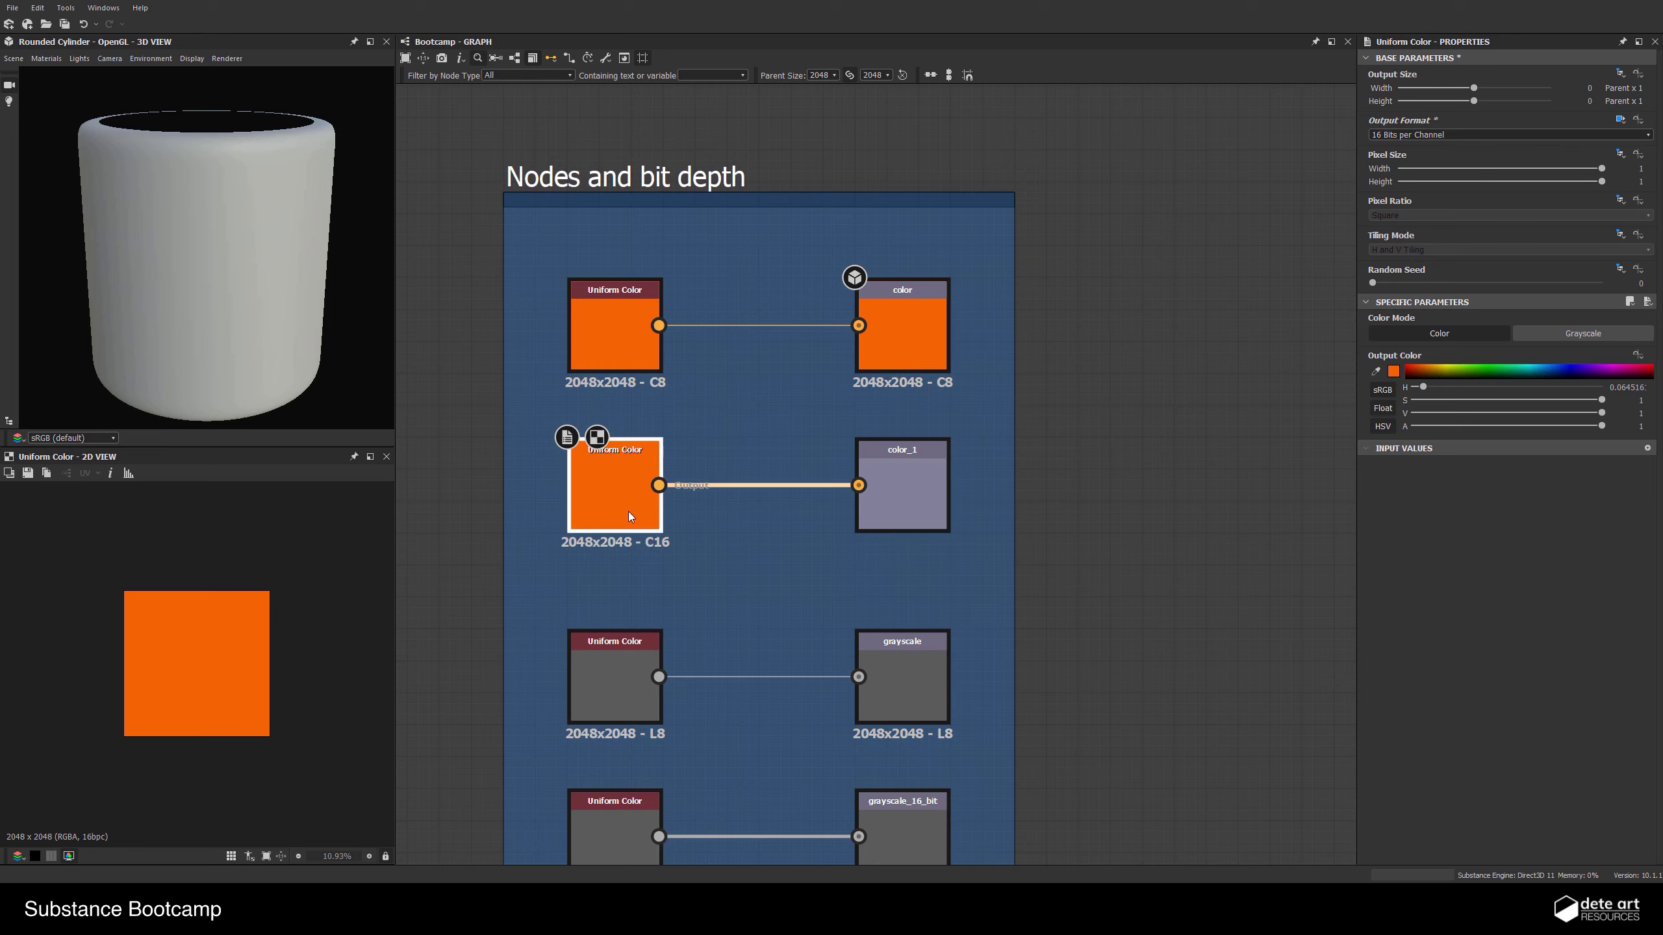
click(733, 486)
middle_drag(996, 473, 979, 406)
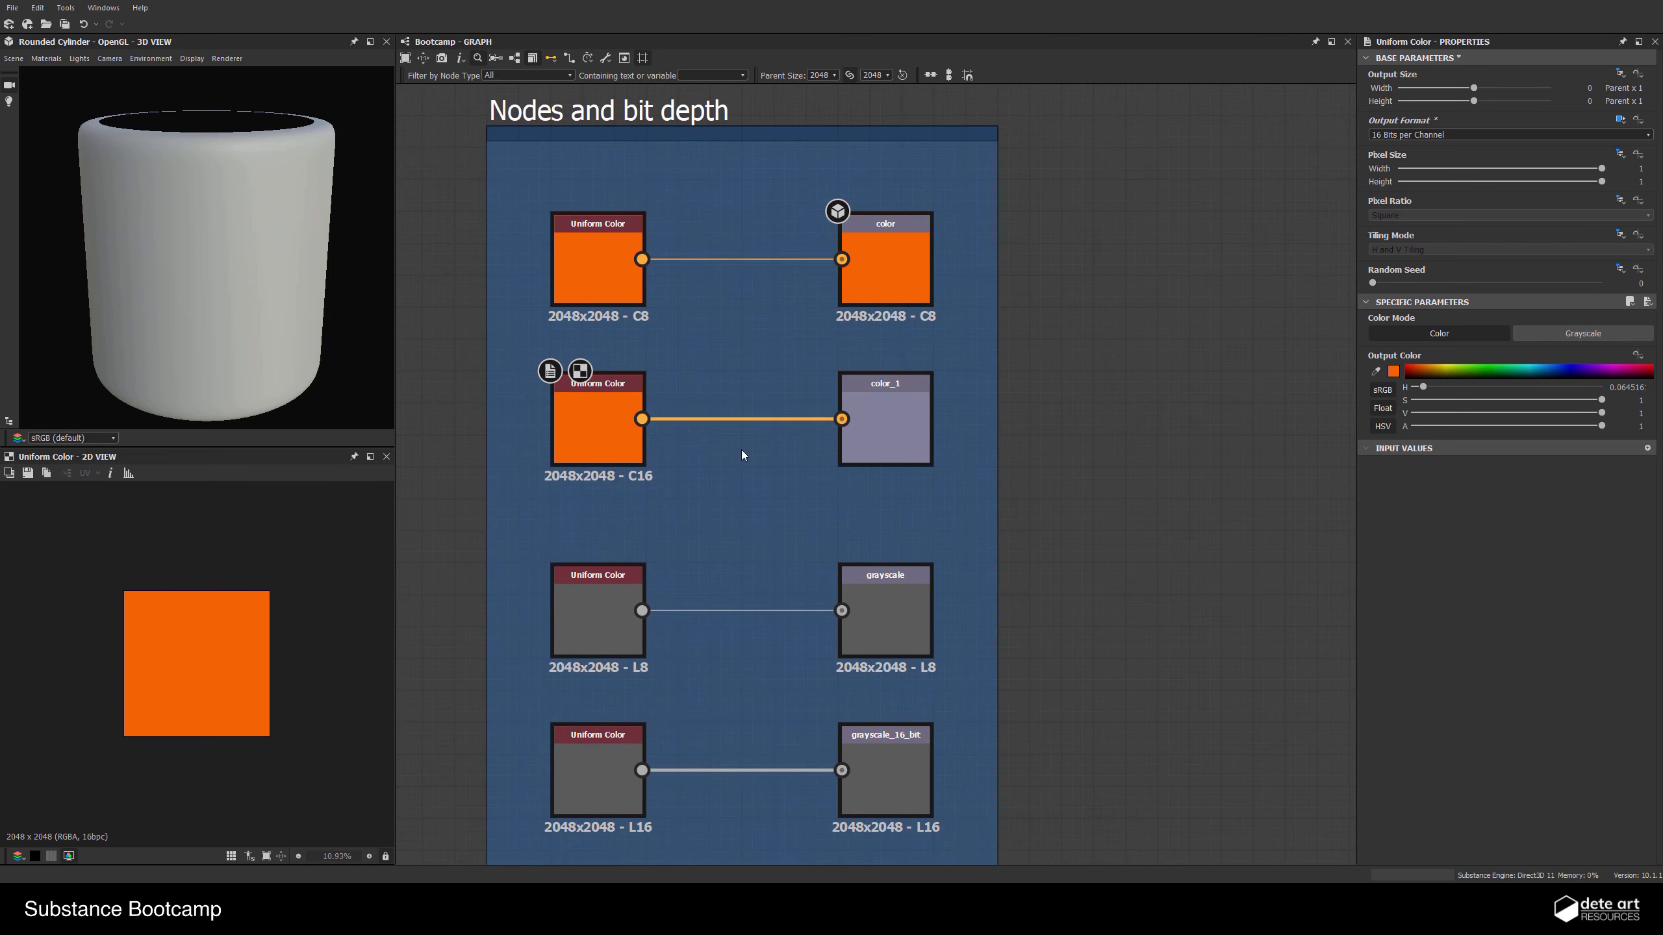
mouse_move(1027, 519)
middle_down()
mouse_move(1012, 400)
mouse_move(1046, 521)
mouse_move(1040, 502)
middle_up()
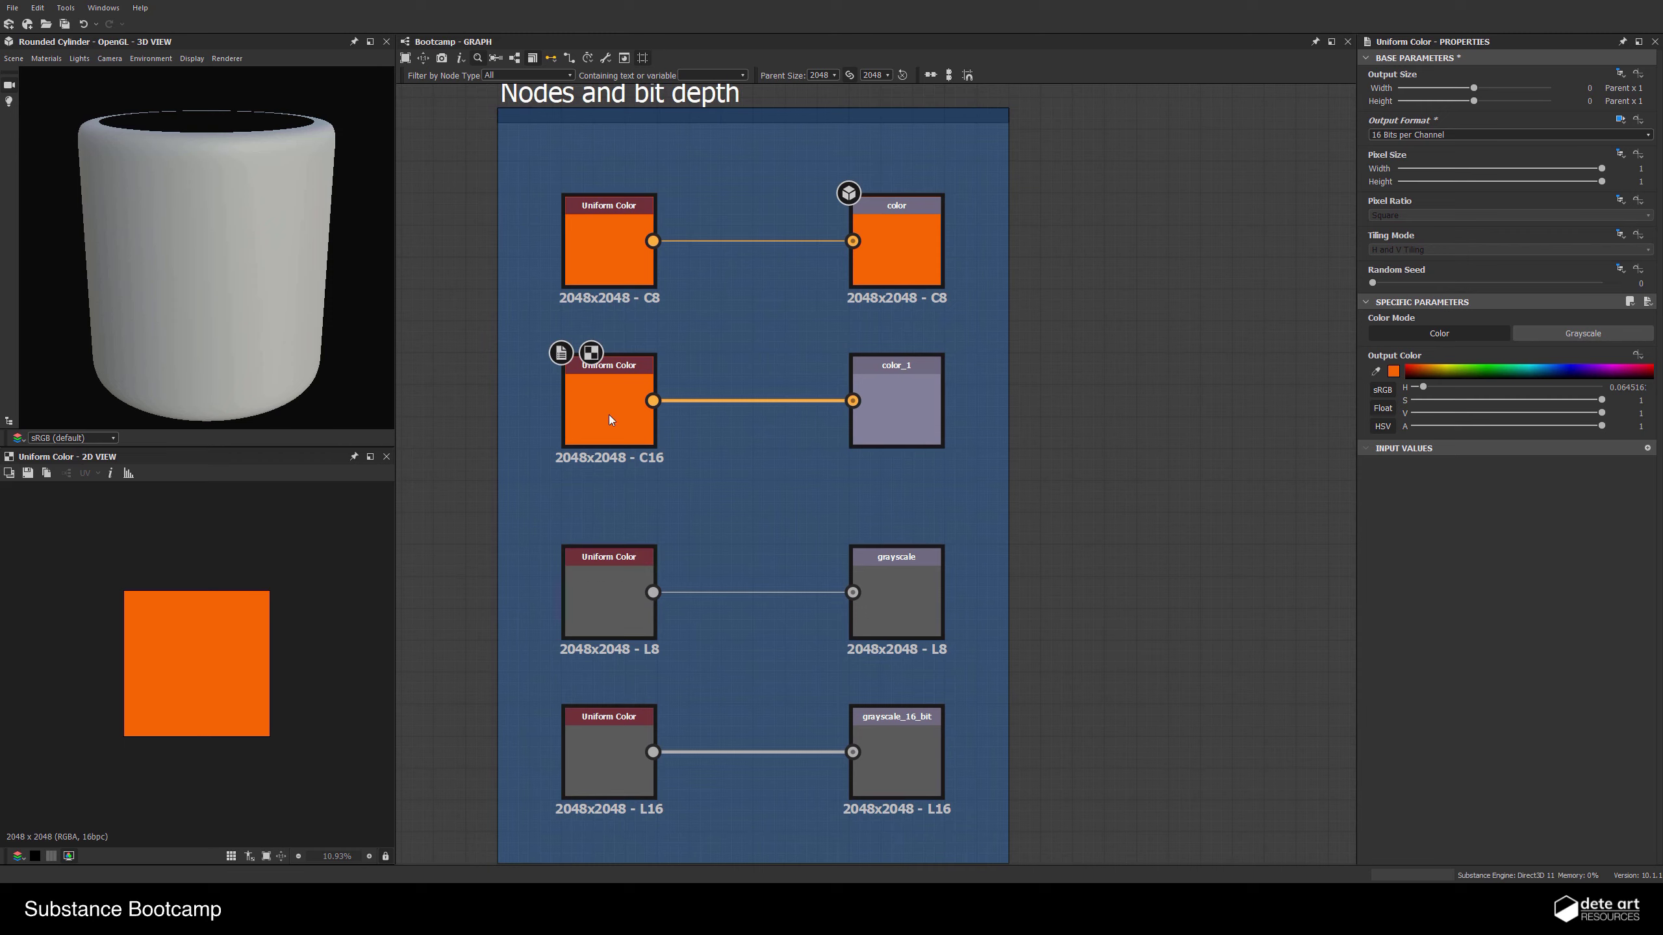
click(619, 617)
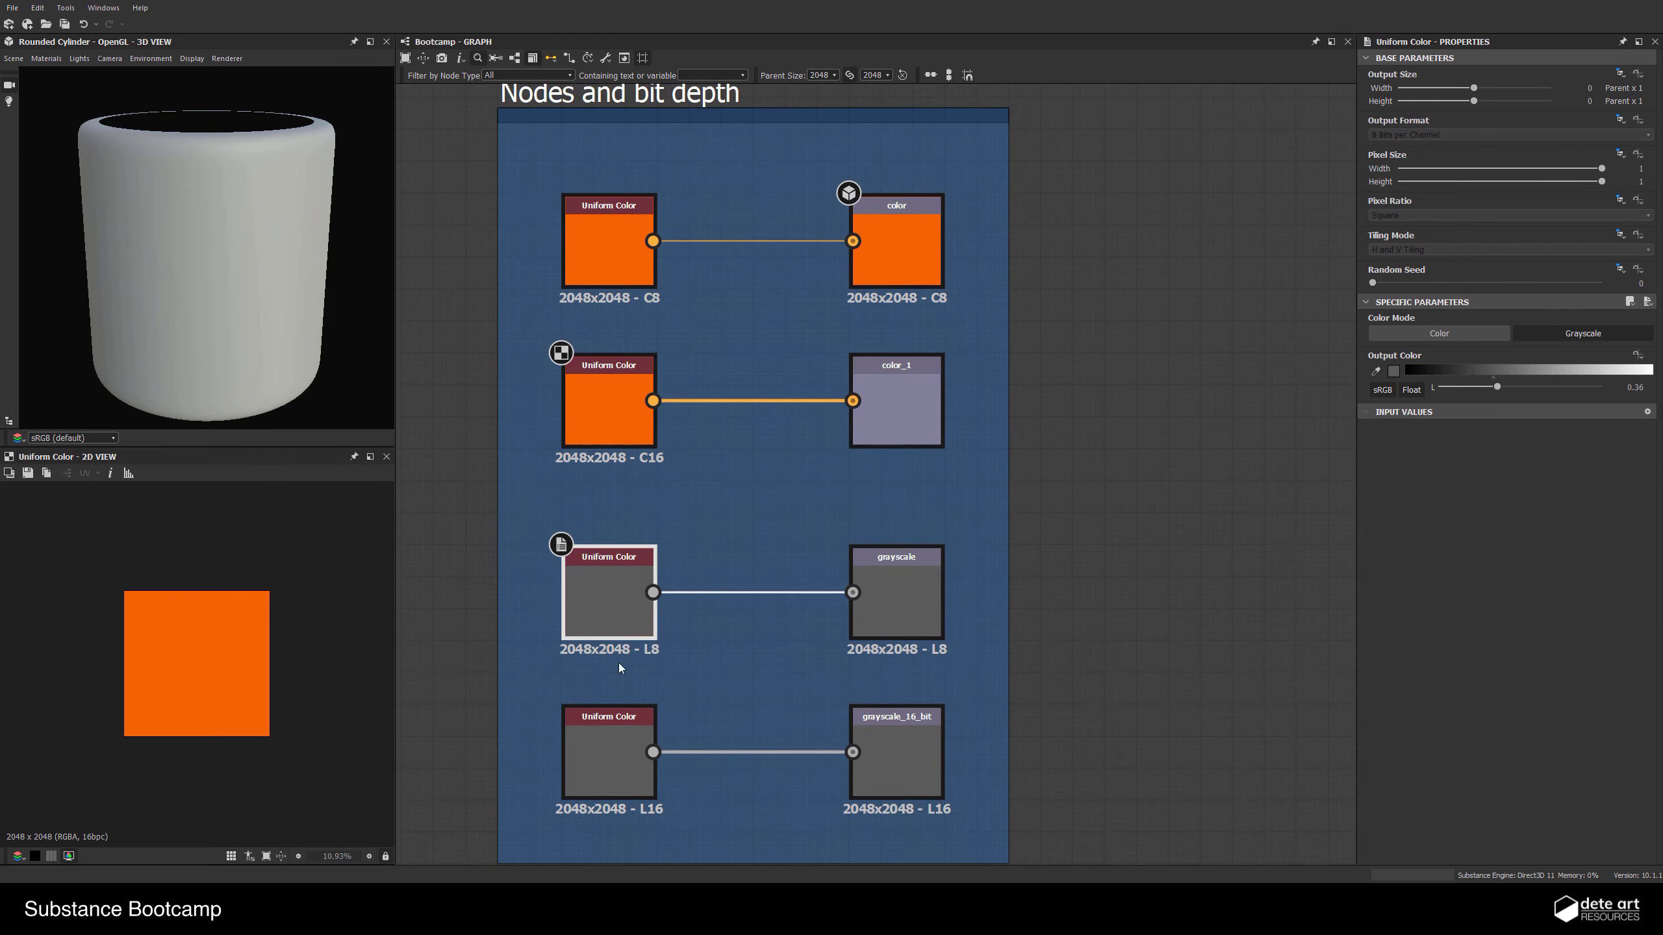
middle_drag(915, 686, 919, 662)
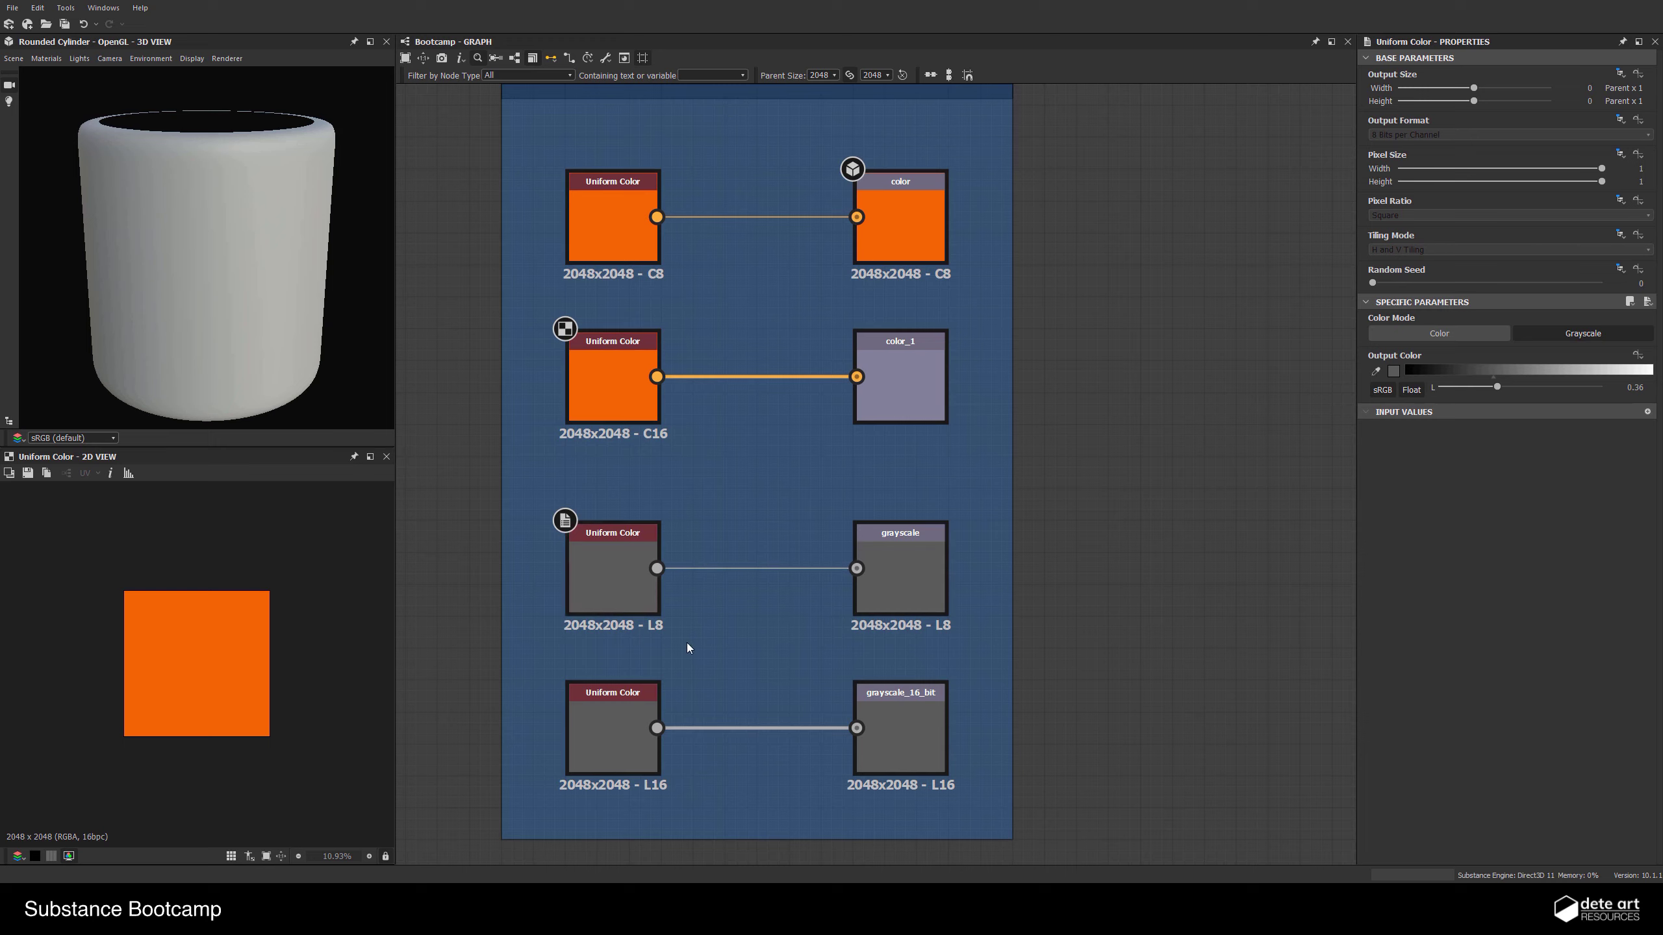
click(608, 738)
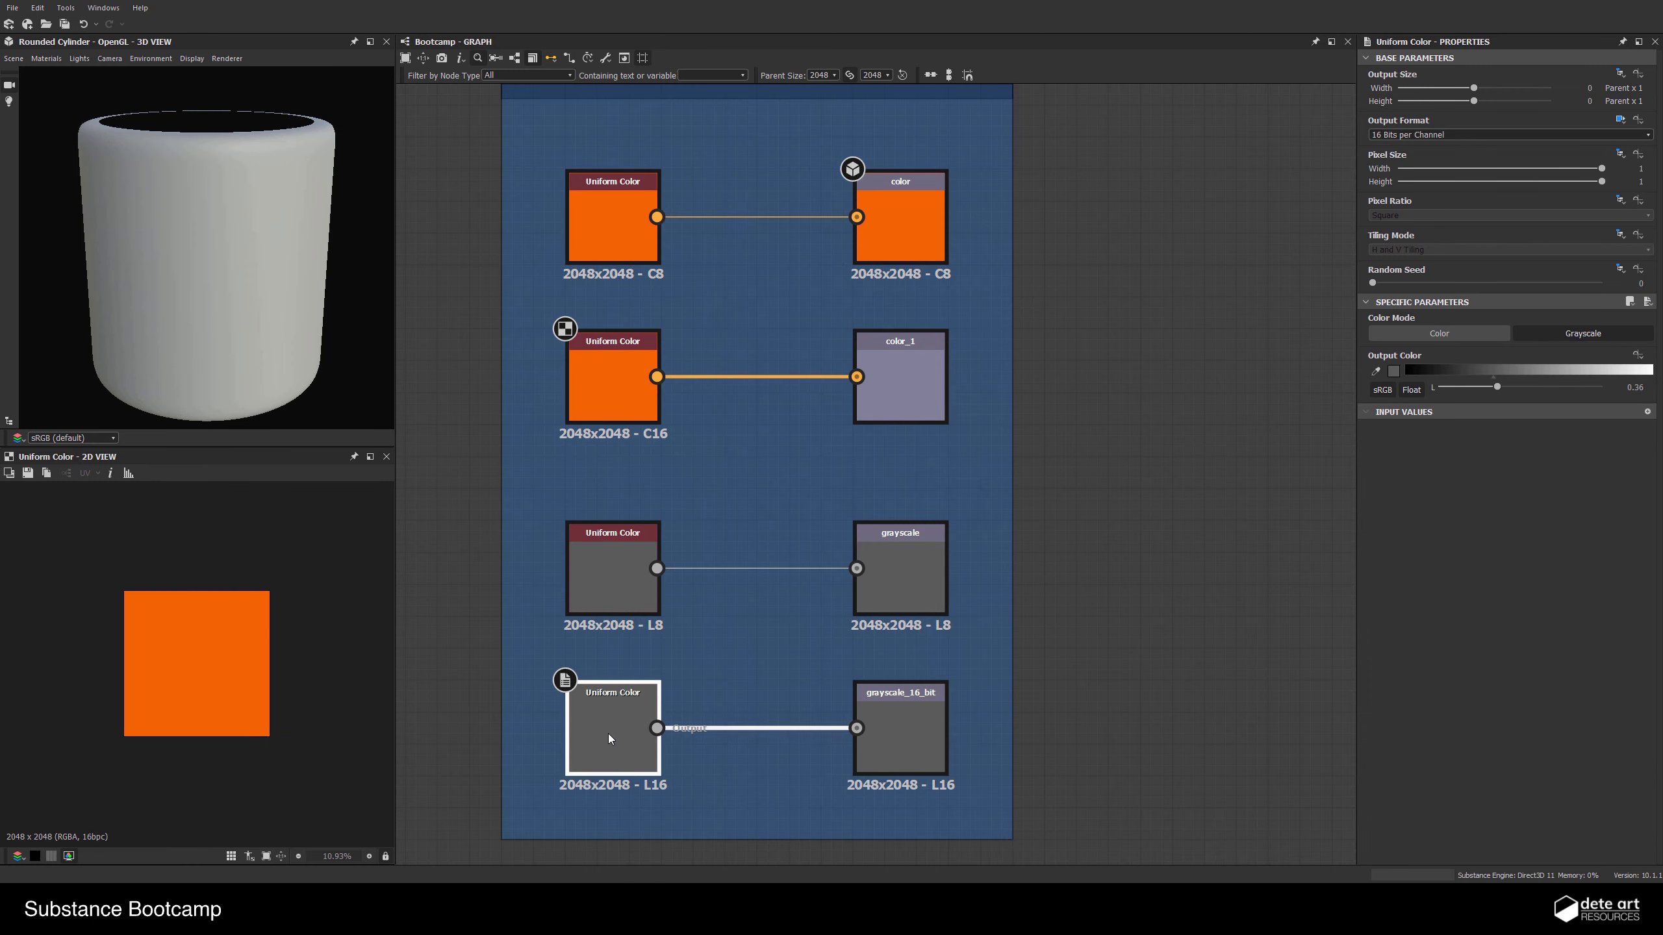
middle_drag(774, 674, 761, 705)
click(753, 747)
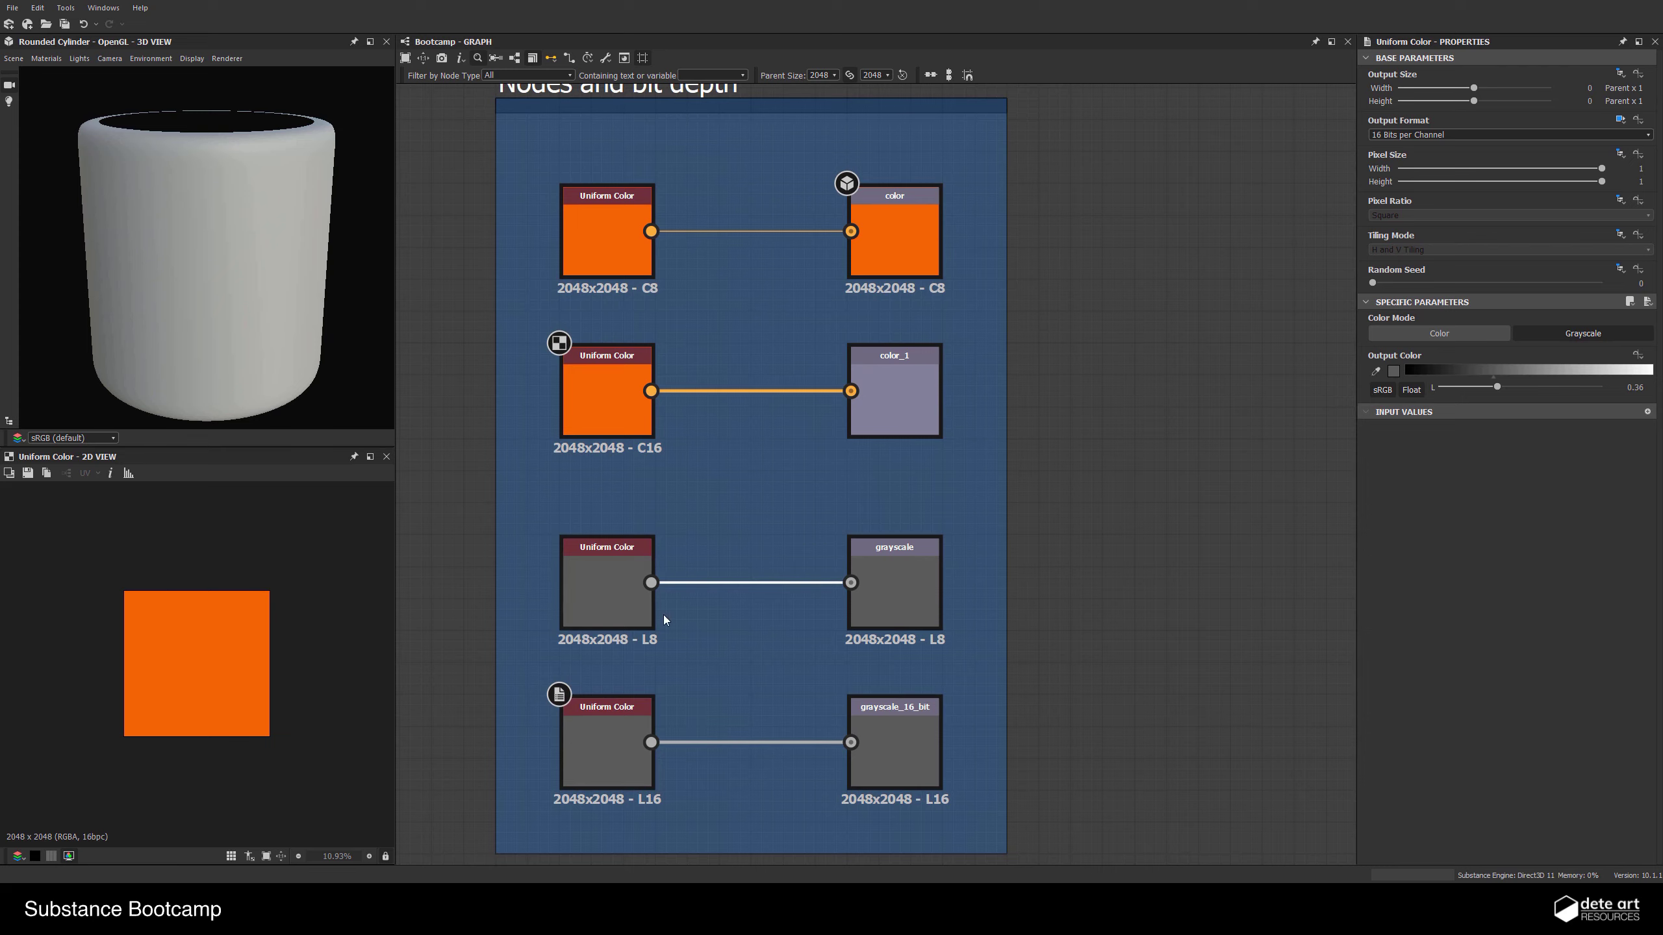
scroll(1093, 582, down, 3)
scroll(1027, 598, up, 2)
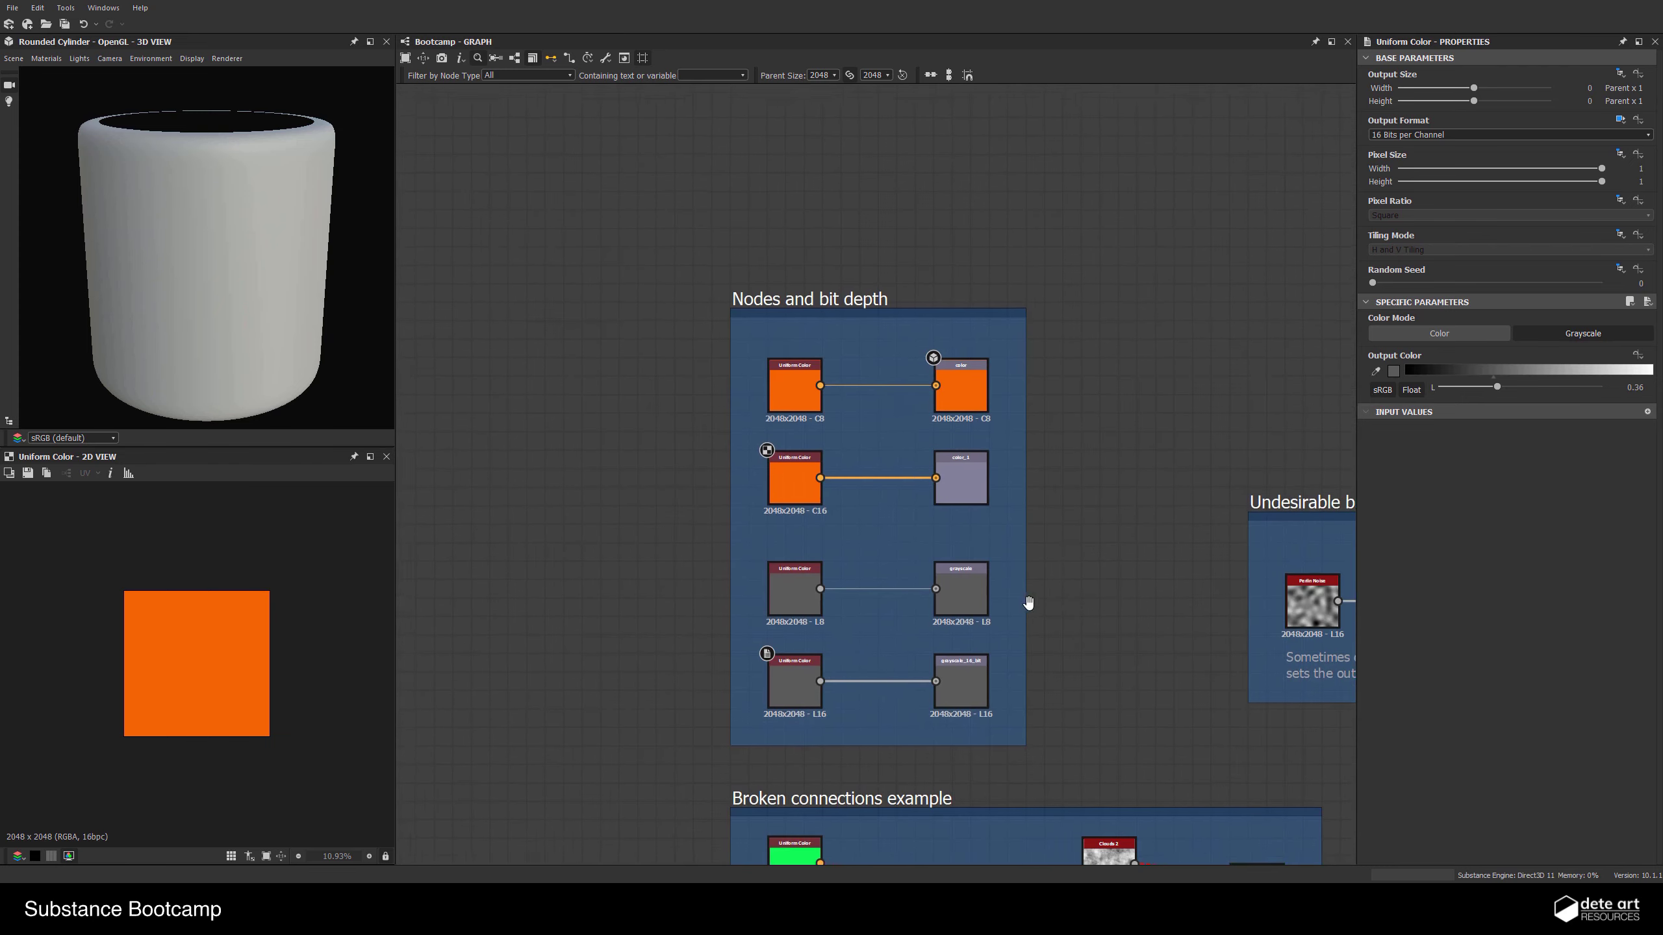
Examine the first Undesirable bit depth problems example, previewing its Perlin Noise and Safe Transform Grayscale nodes and their output formats
middle_drag(993, 619, 510, 560)
middle_drag(1032, 575, 740, 567)
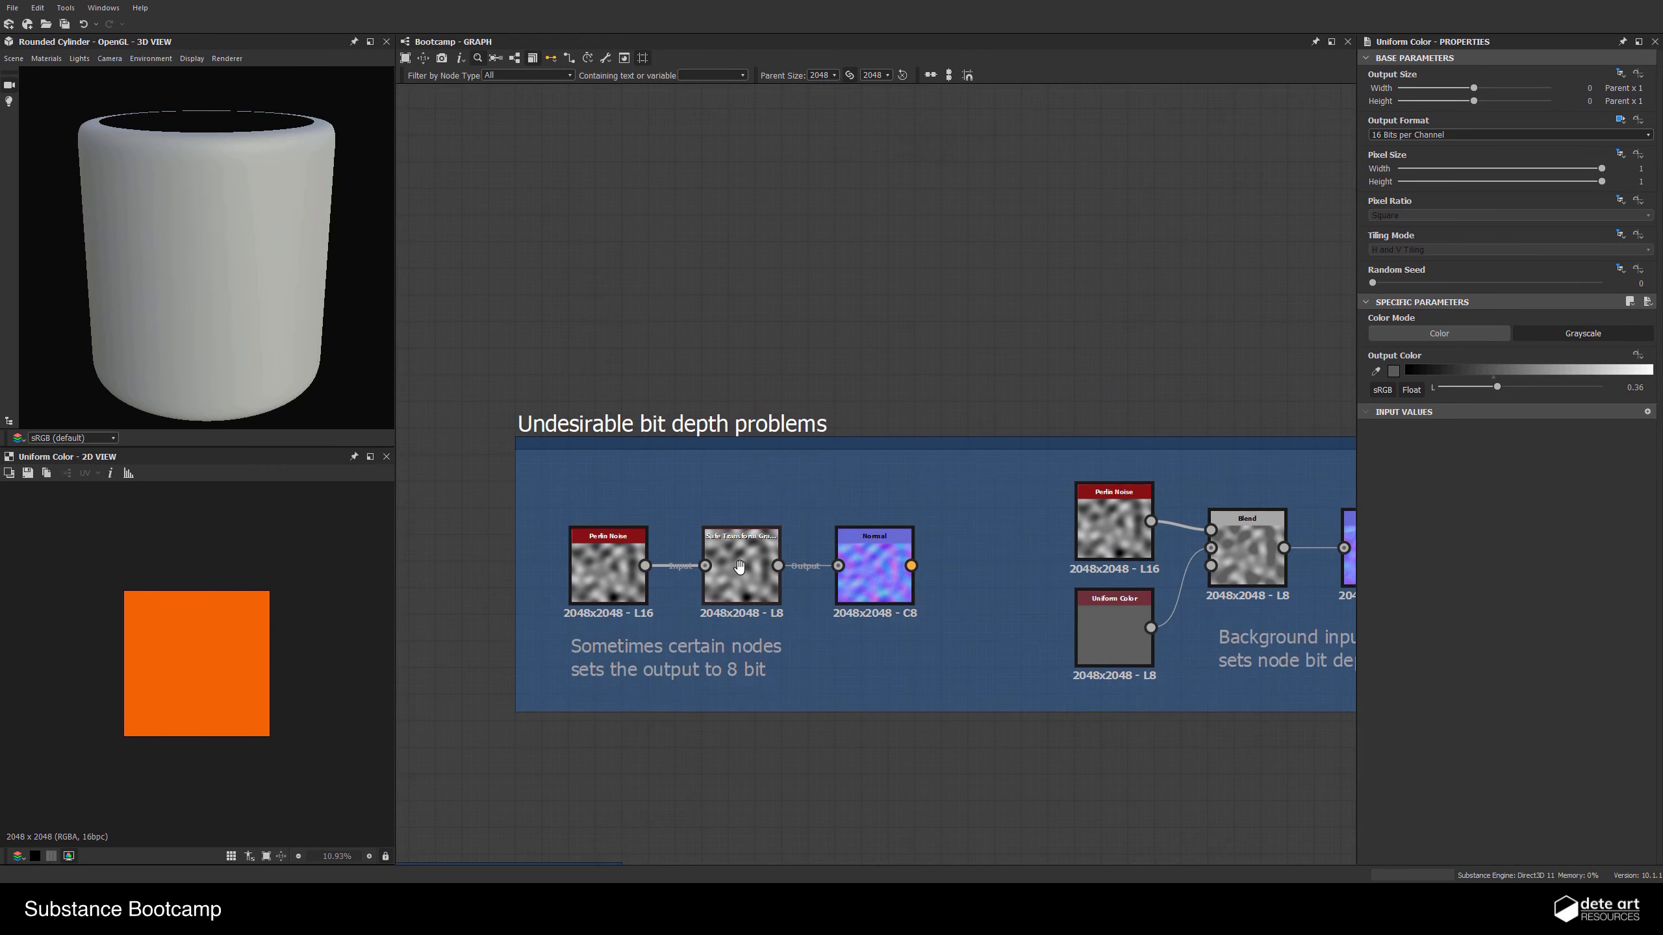
scroll(740, 567, up, 1)
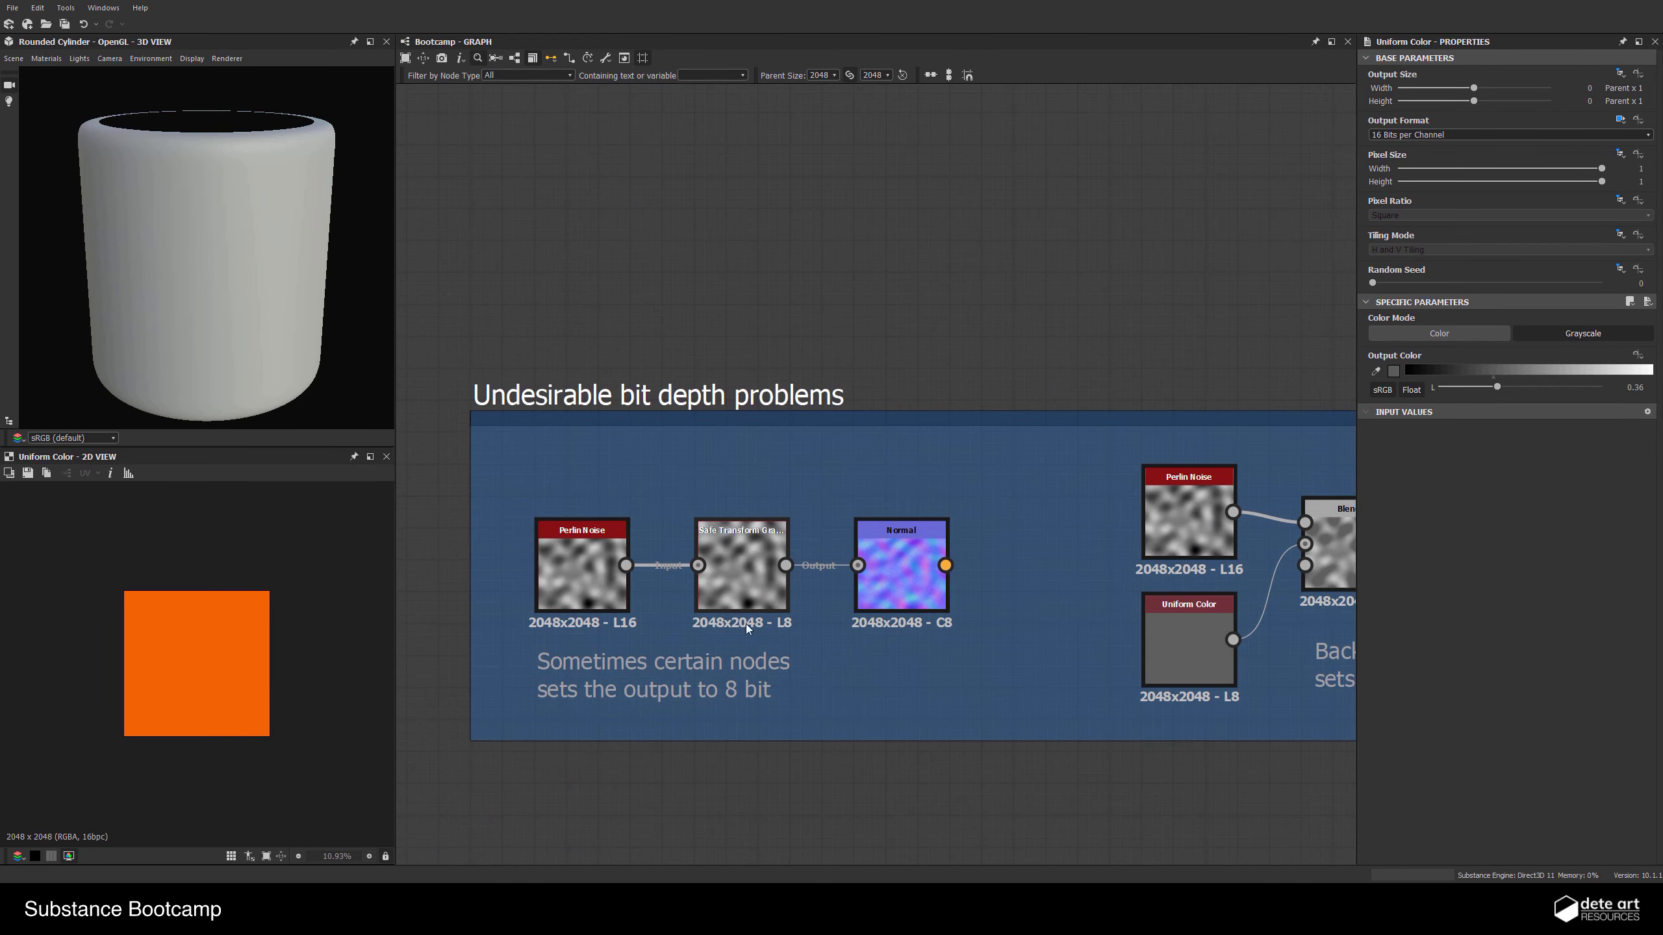
scroll(592, 646, up, 2)
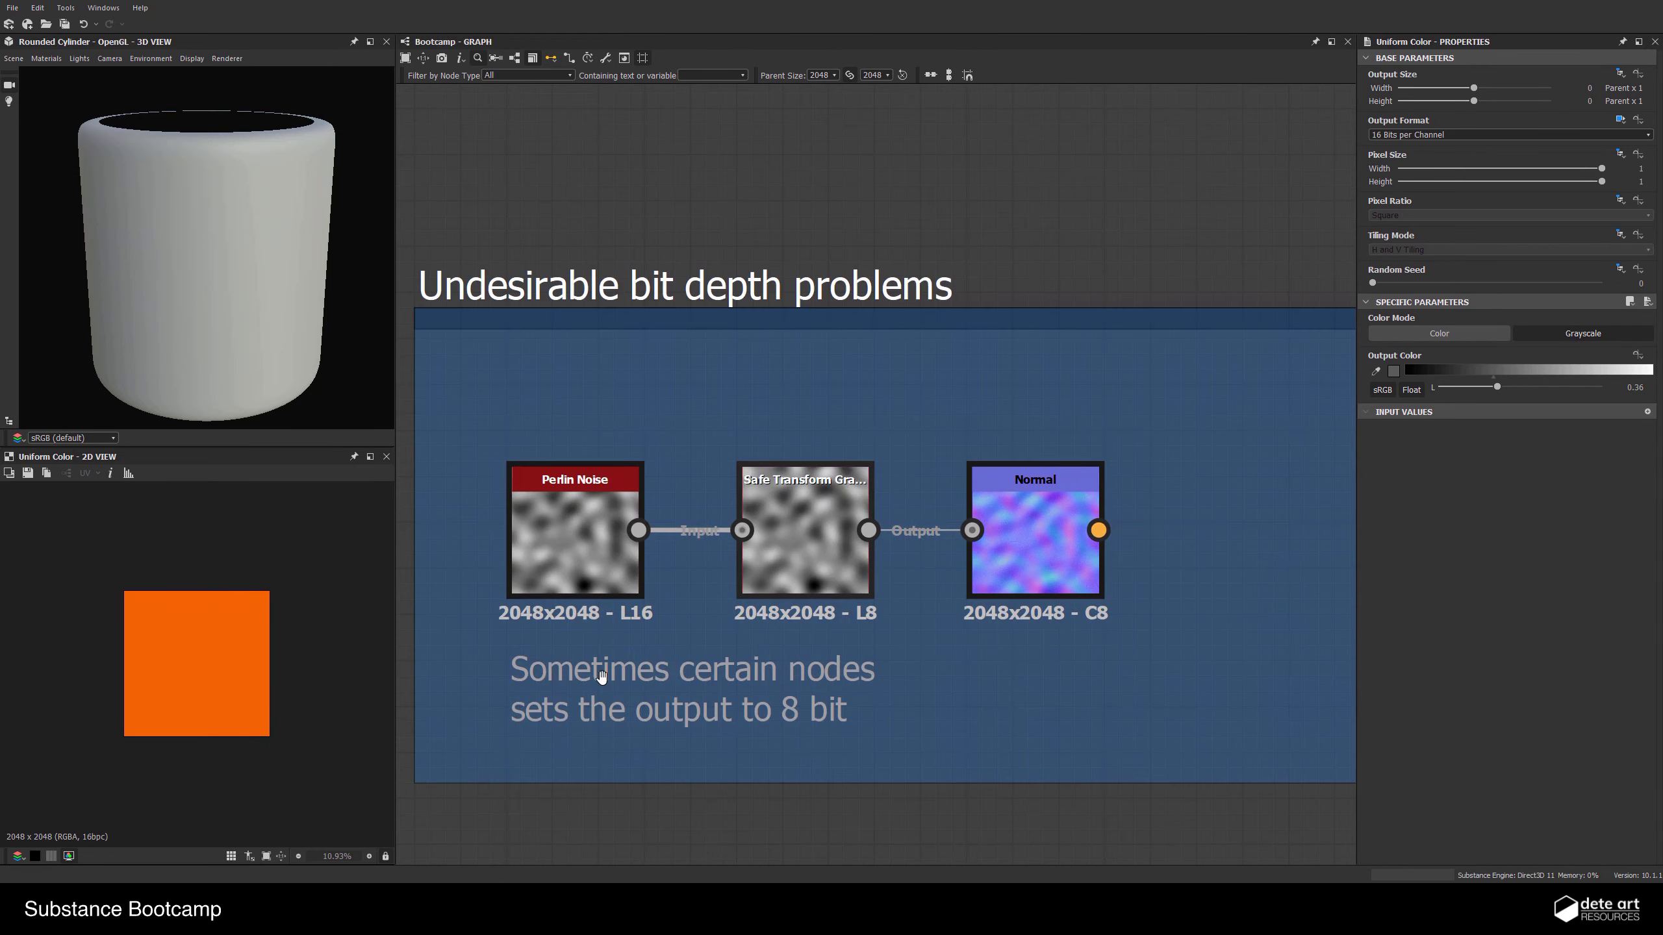
click(589, 545)
scroll(195, 701, up, 4)
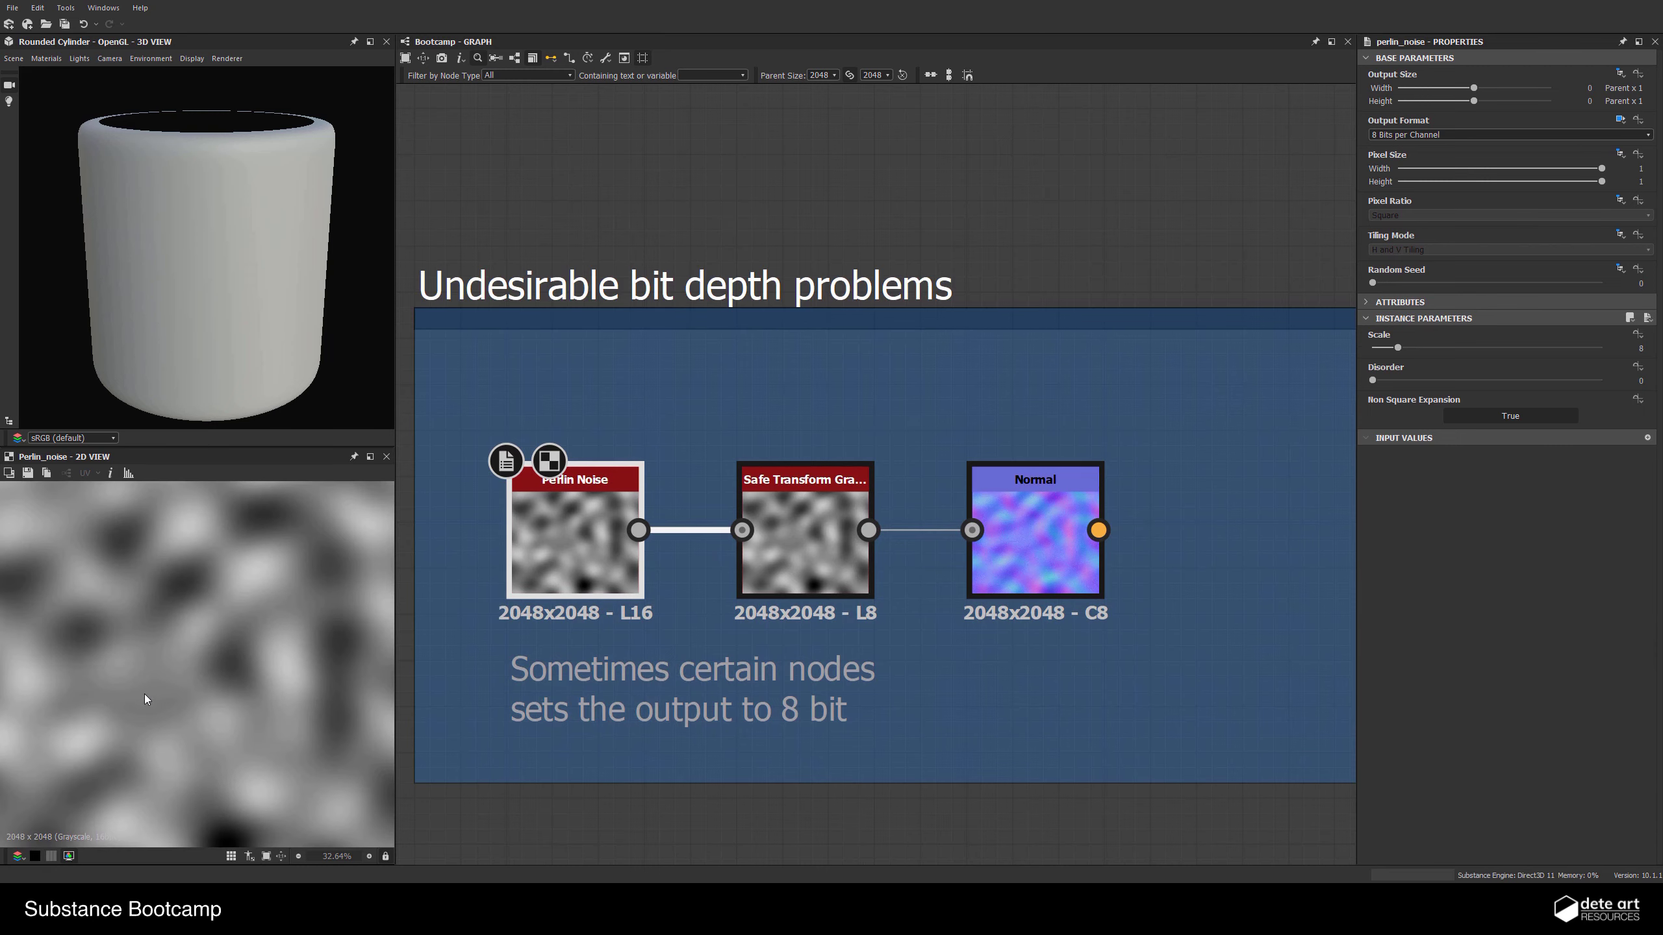
middle_drag(824, 717, 758, 713)
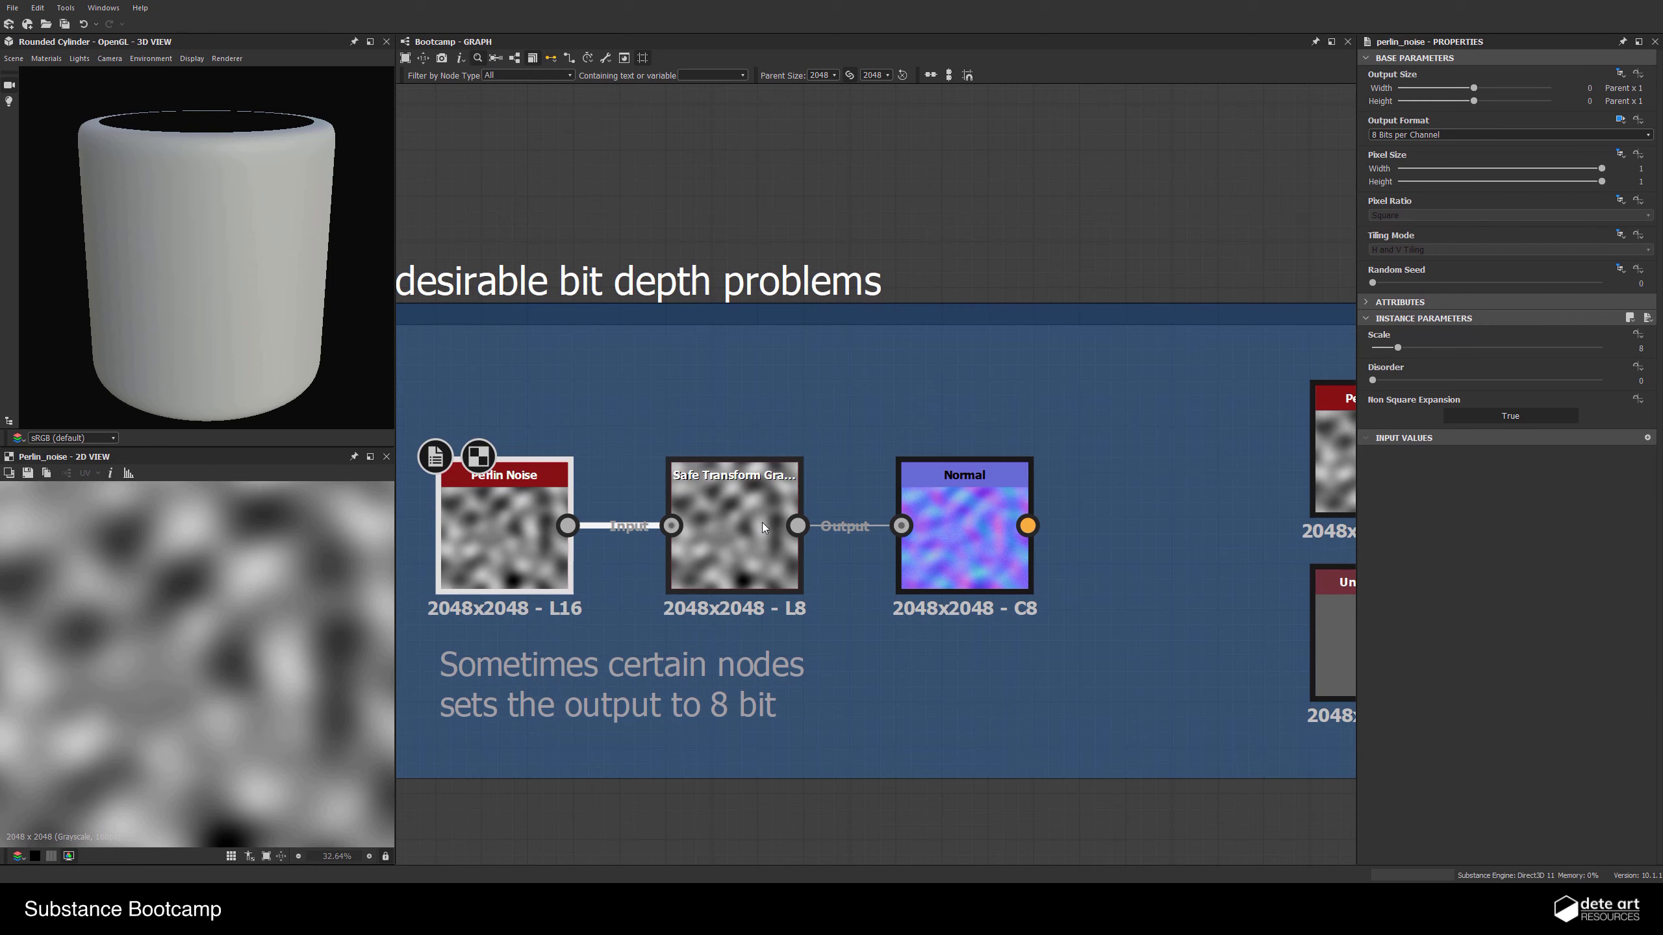
click(761, 523)
middle_drag(756, 561, 814, 496)
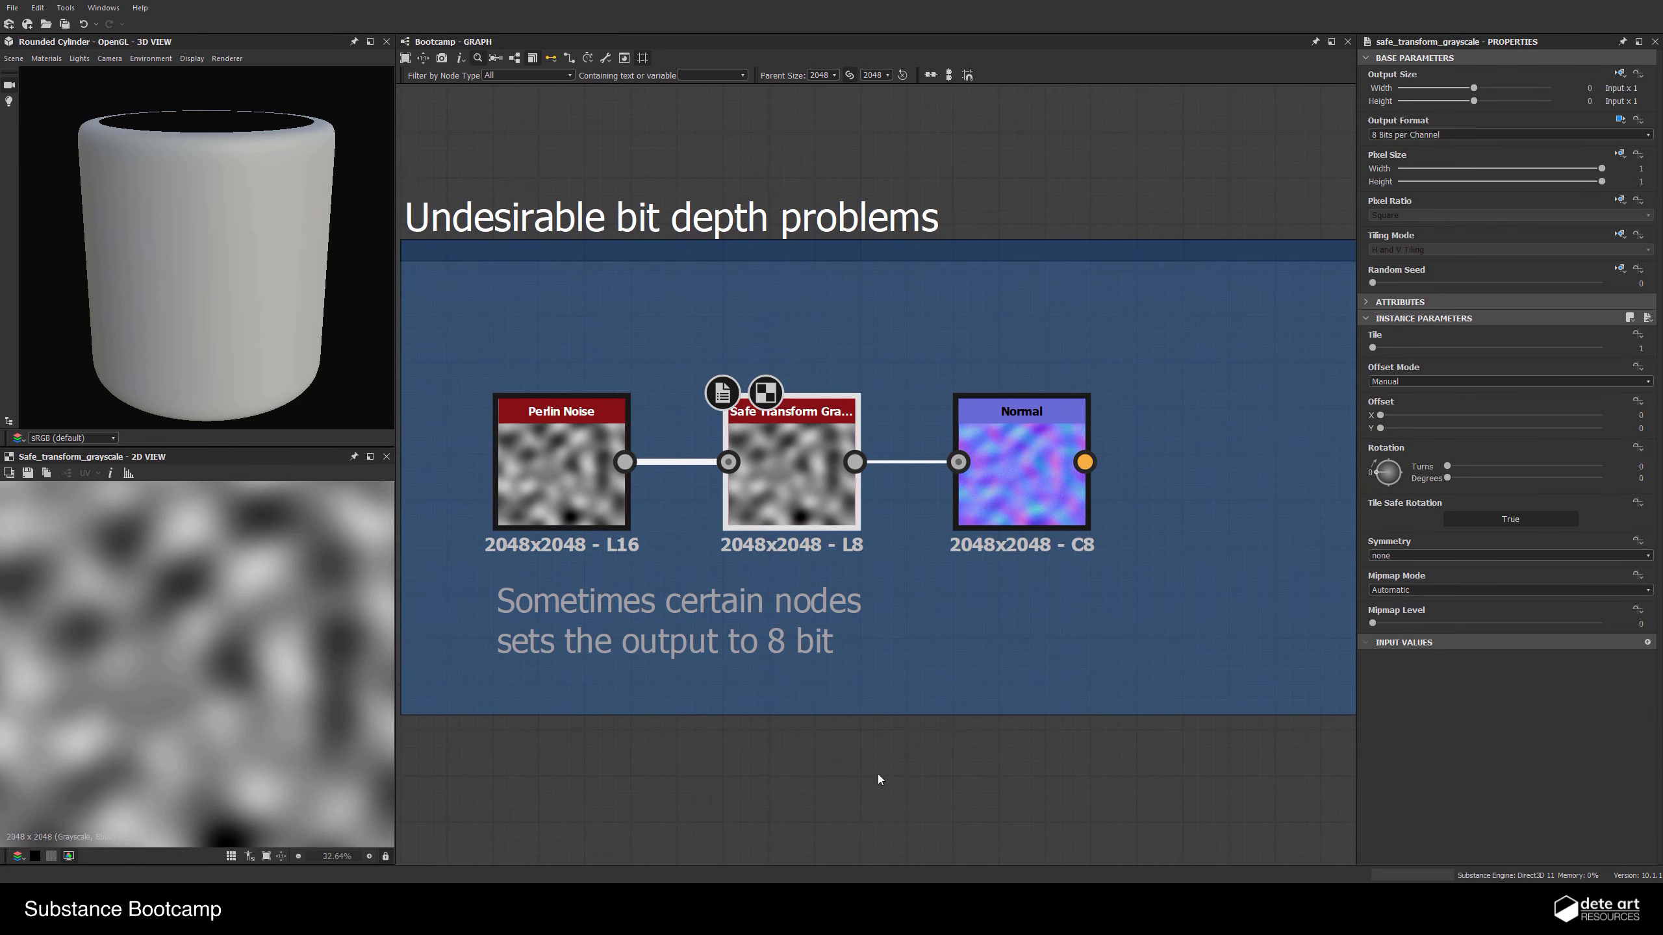
middle_drag(878, 779, 850, 795)
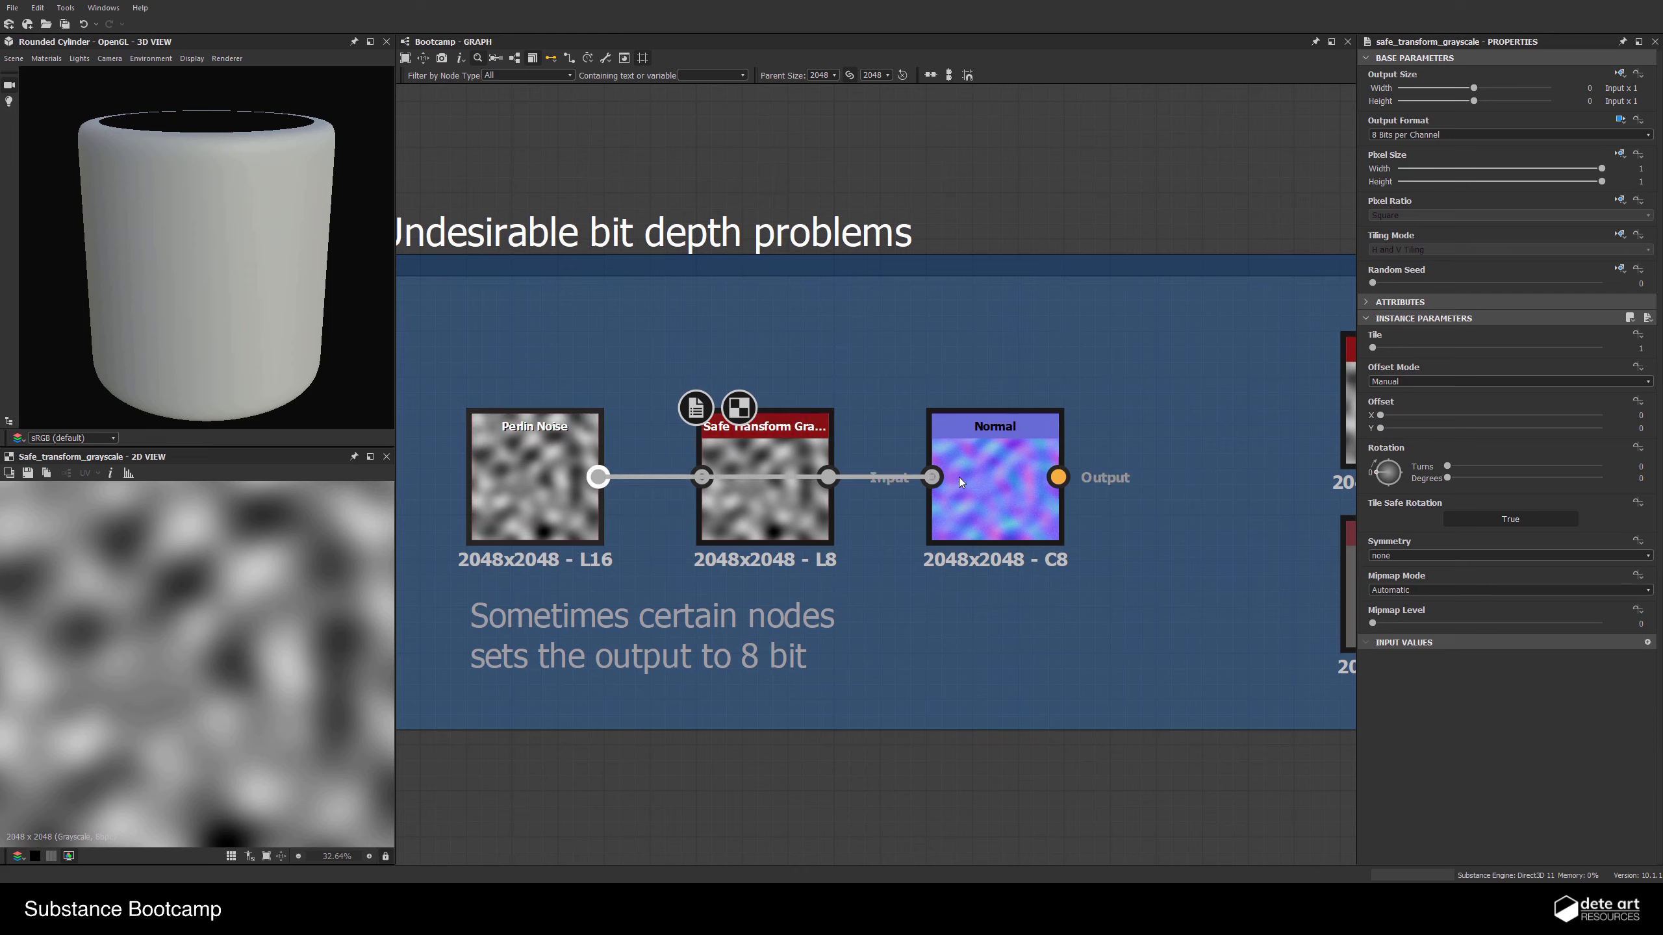
Connect the Perlin Noise directly to the Normal node, bypassing Safe Transform Grayscale, and preview the normal map up close
drag(959, 477, 912, 400)
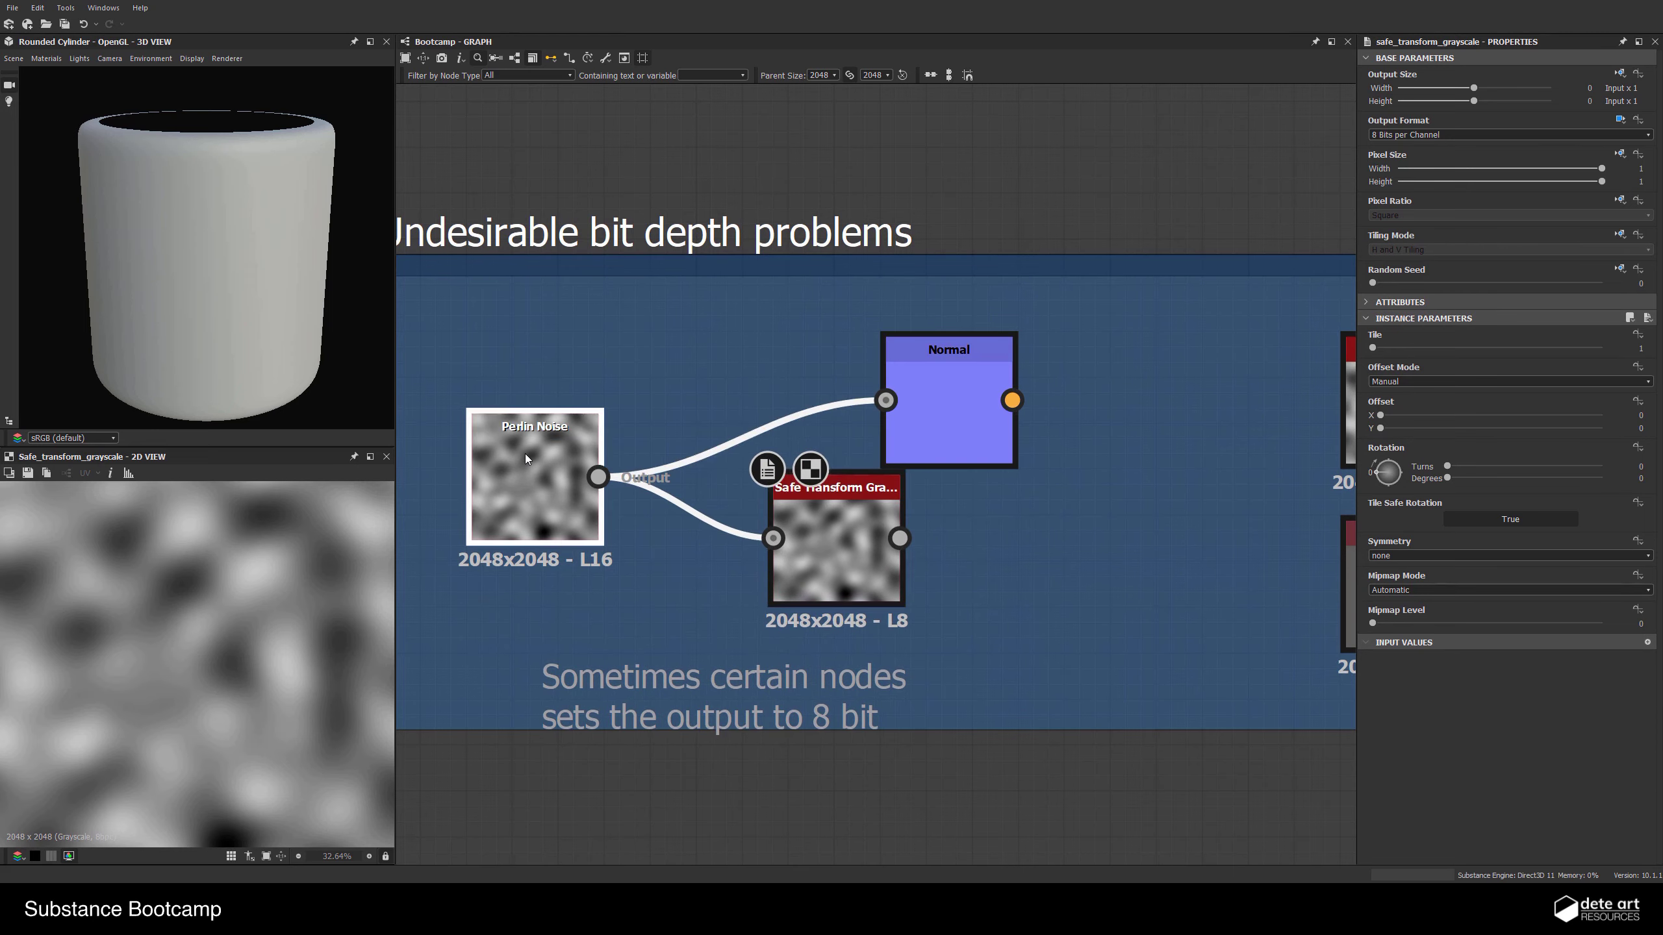
click(525, 454)
double_click(973, 419)
scroll(230, 684, up, 5)
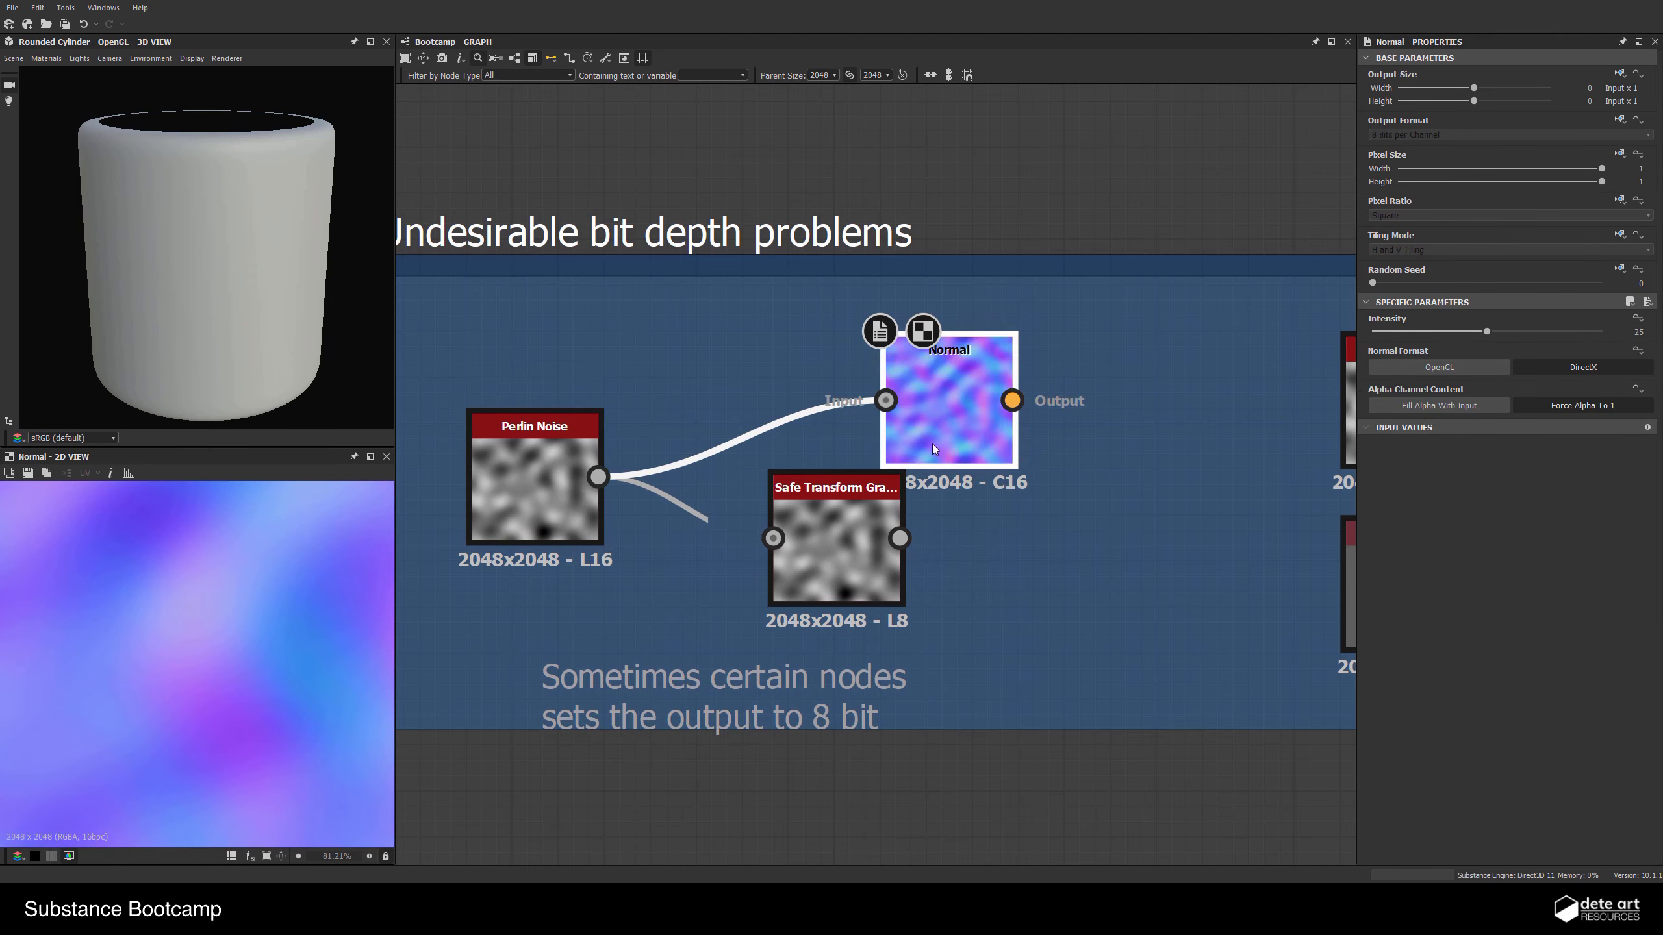
Reposition the Normal node beyond Safe Transform Grayscale, reconnect Safe Transform Grayscale's output to it, and inspect the normal map
drag(948, 409, 1041, 435)
drag(838, 571, 1068, 437)
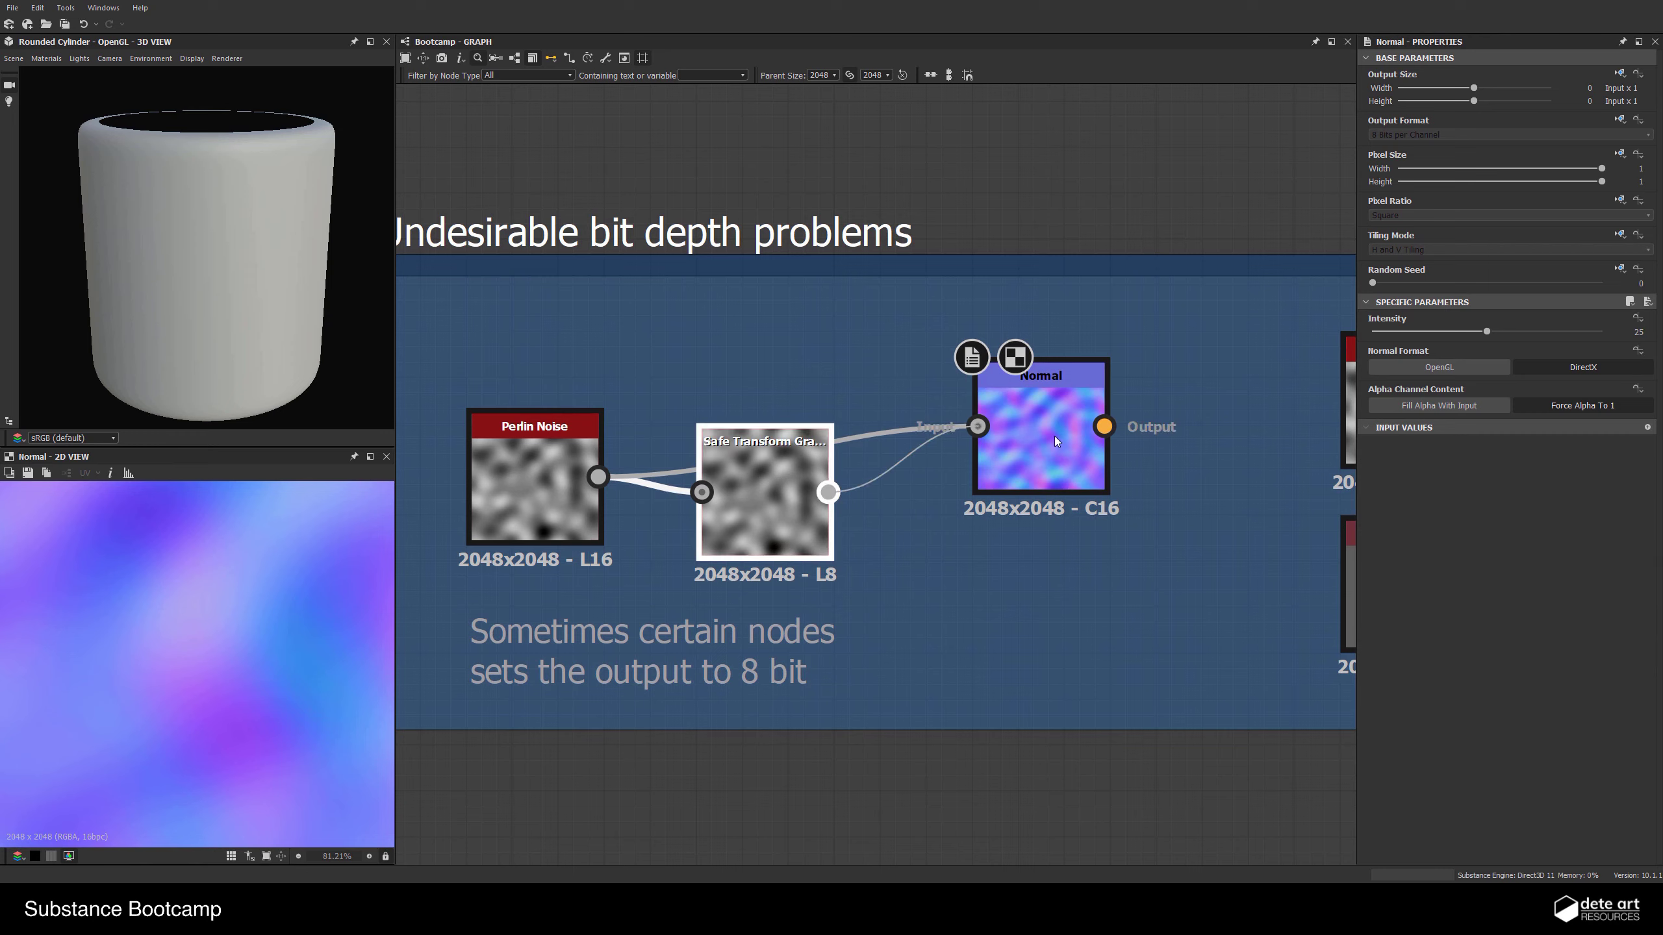
drag(1055, 437, 1055, 437)
scroll(92, 669, up, 2)
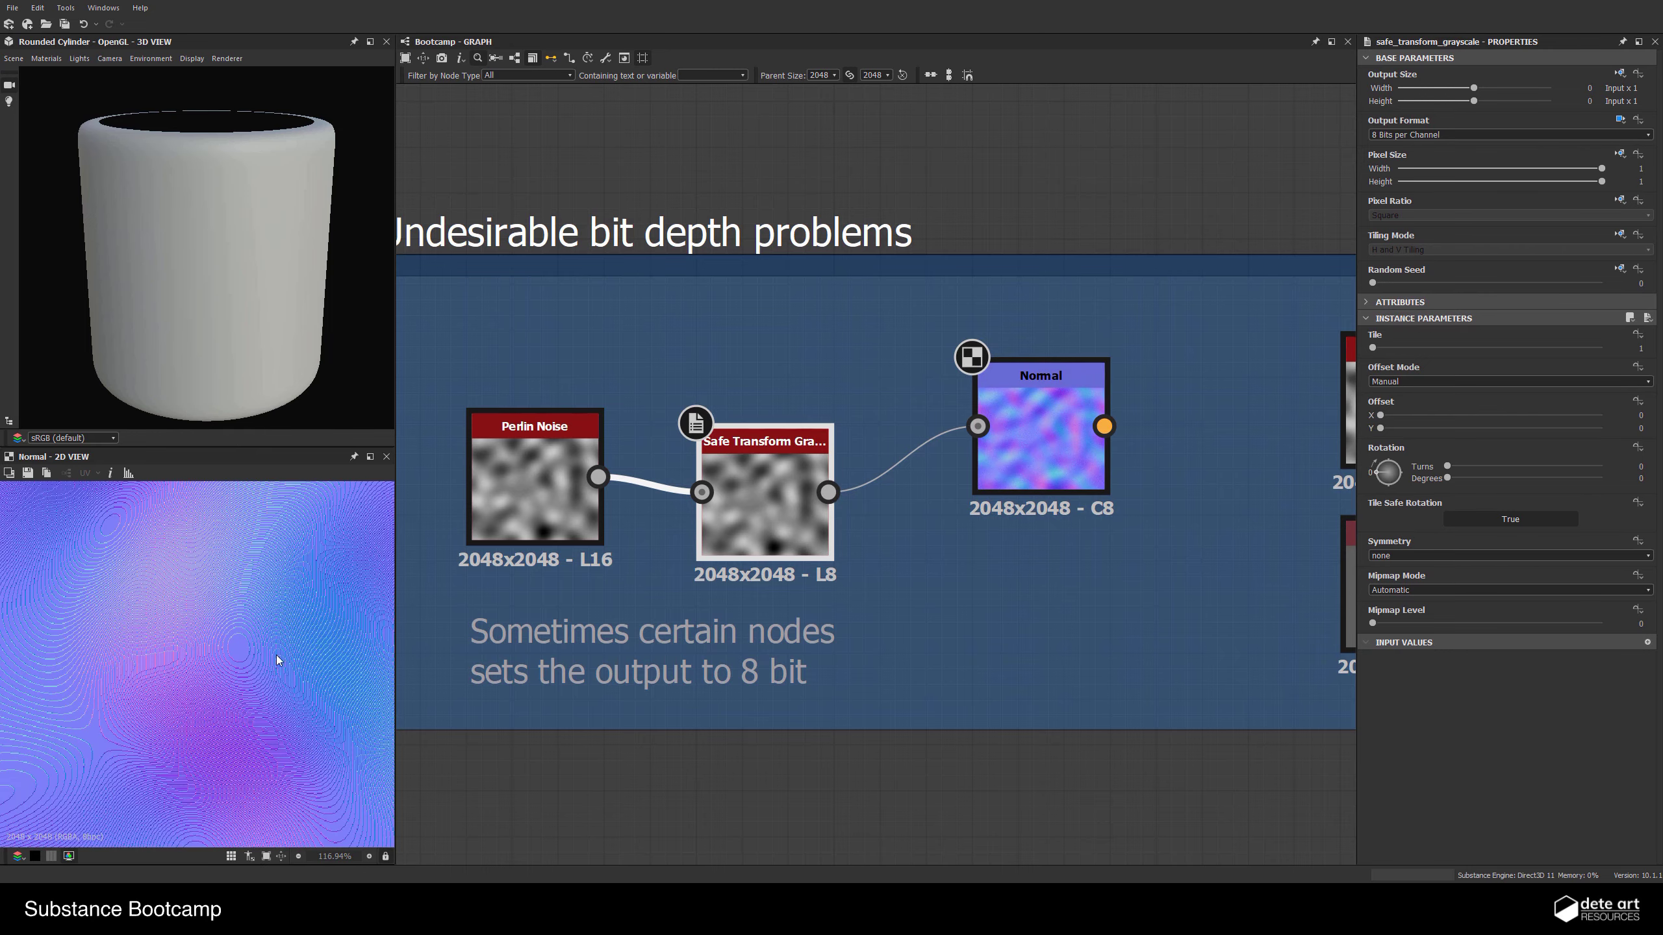
mouse_move(92, 670)
middle_down()
mouse_move(215, 649)
mouse_move(124, 664)
middle_up()
Examine the Blend example's Perlin Noise and Uniform Color inputs and preview the Uniform Color node
middle_drag(964, 545, 585, 574)
scroll(139, 619, down, 4)
middle_drag(884, 550, 585, 543)
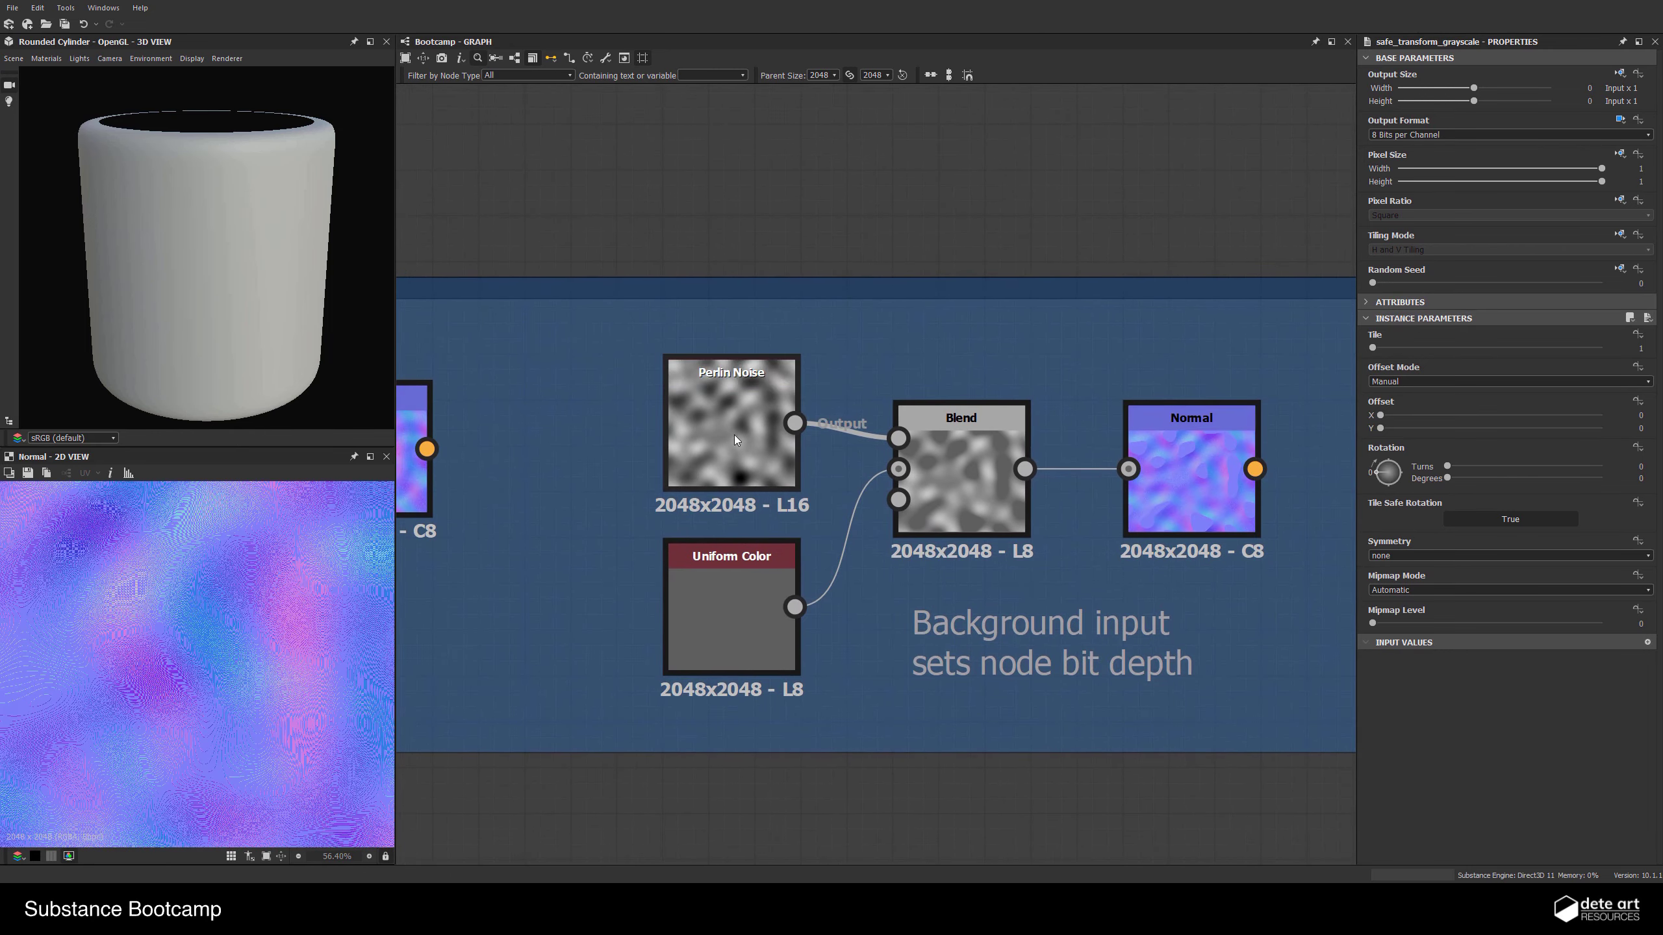
middle_drag(829, 522, 705, 569)
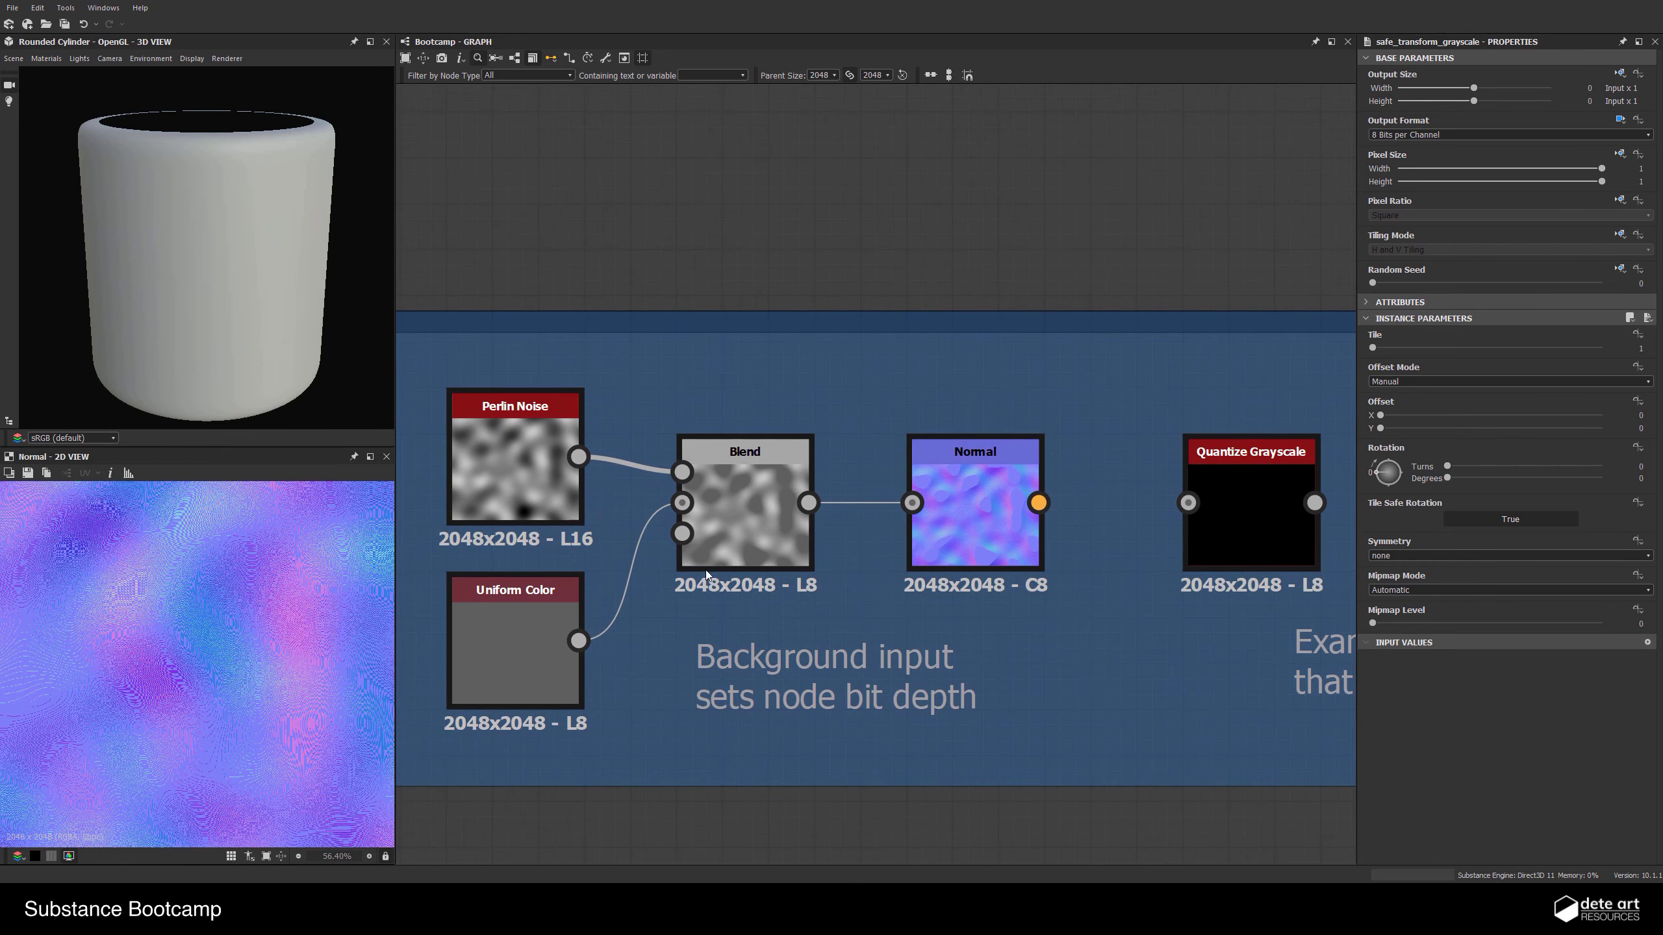
click(512, 647)
middle_drag(637, 723, 696, 702)
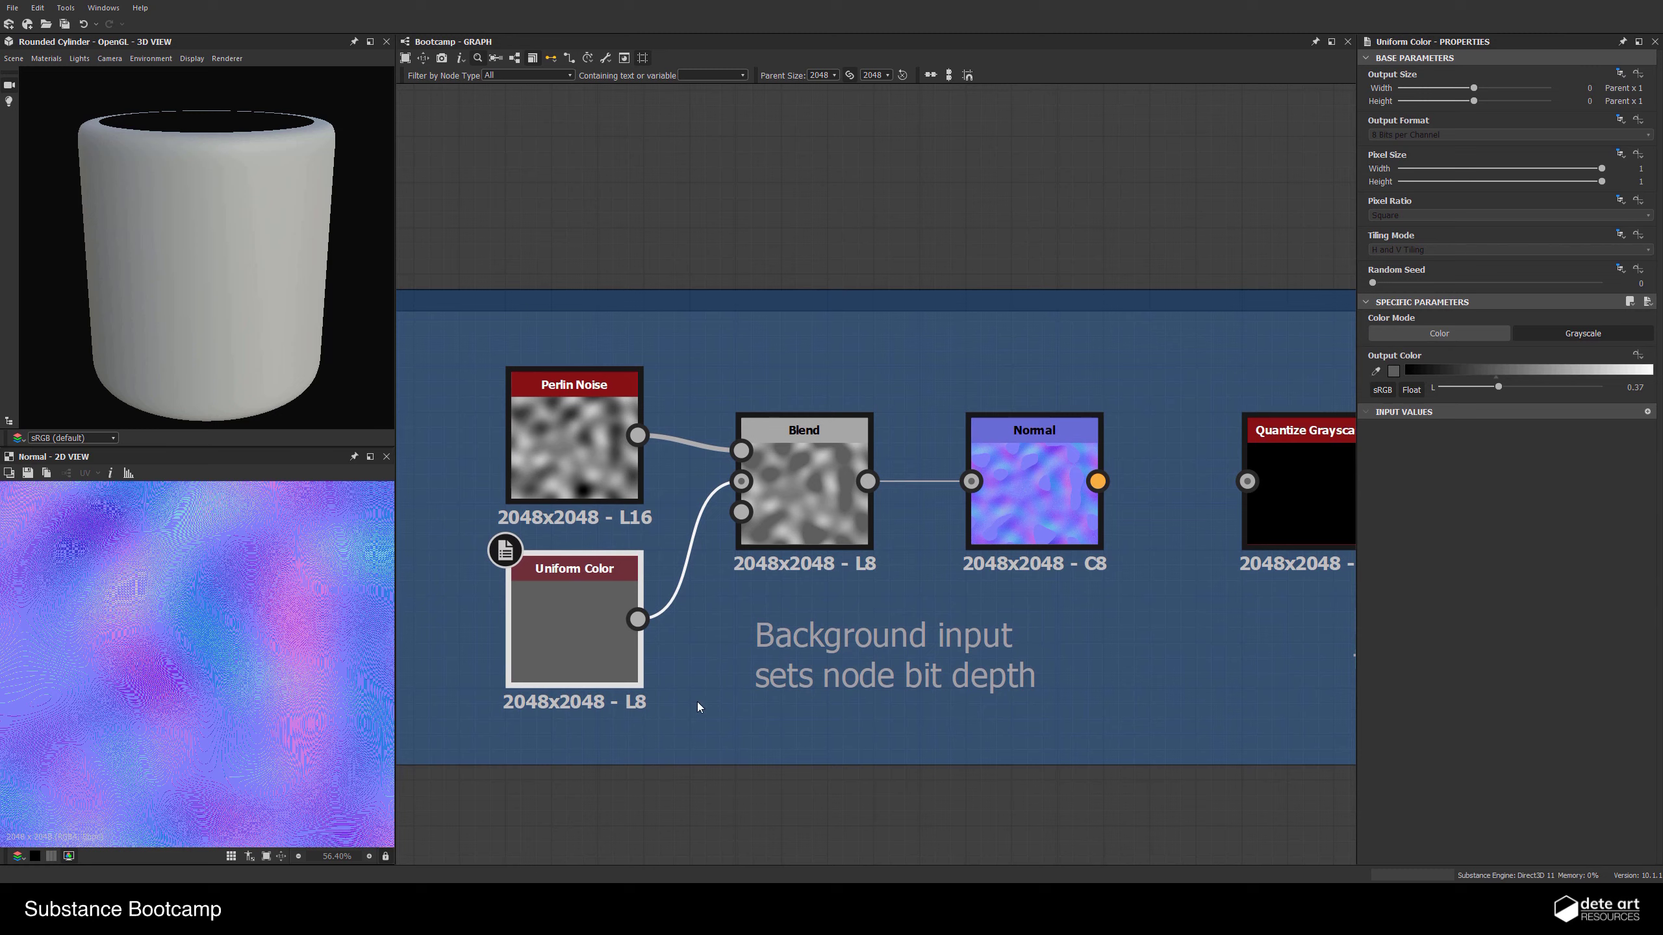
double_click(606, 644)
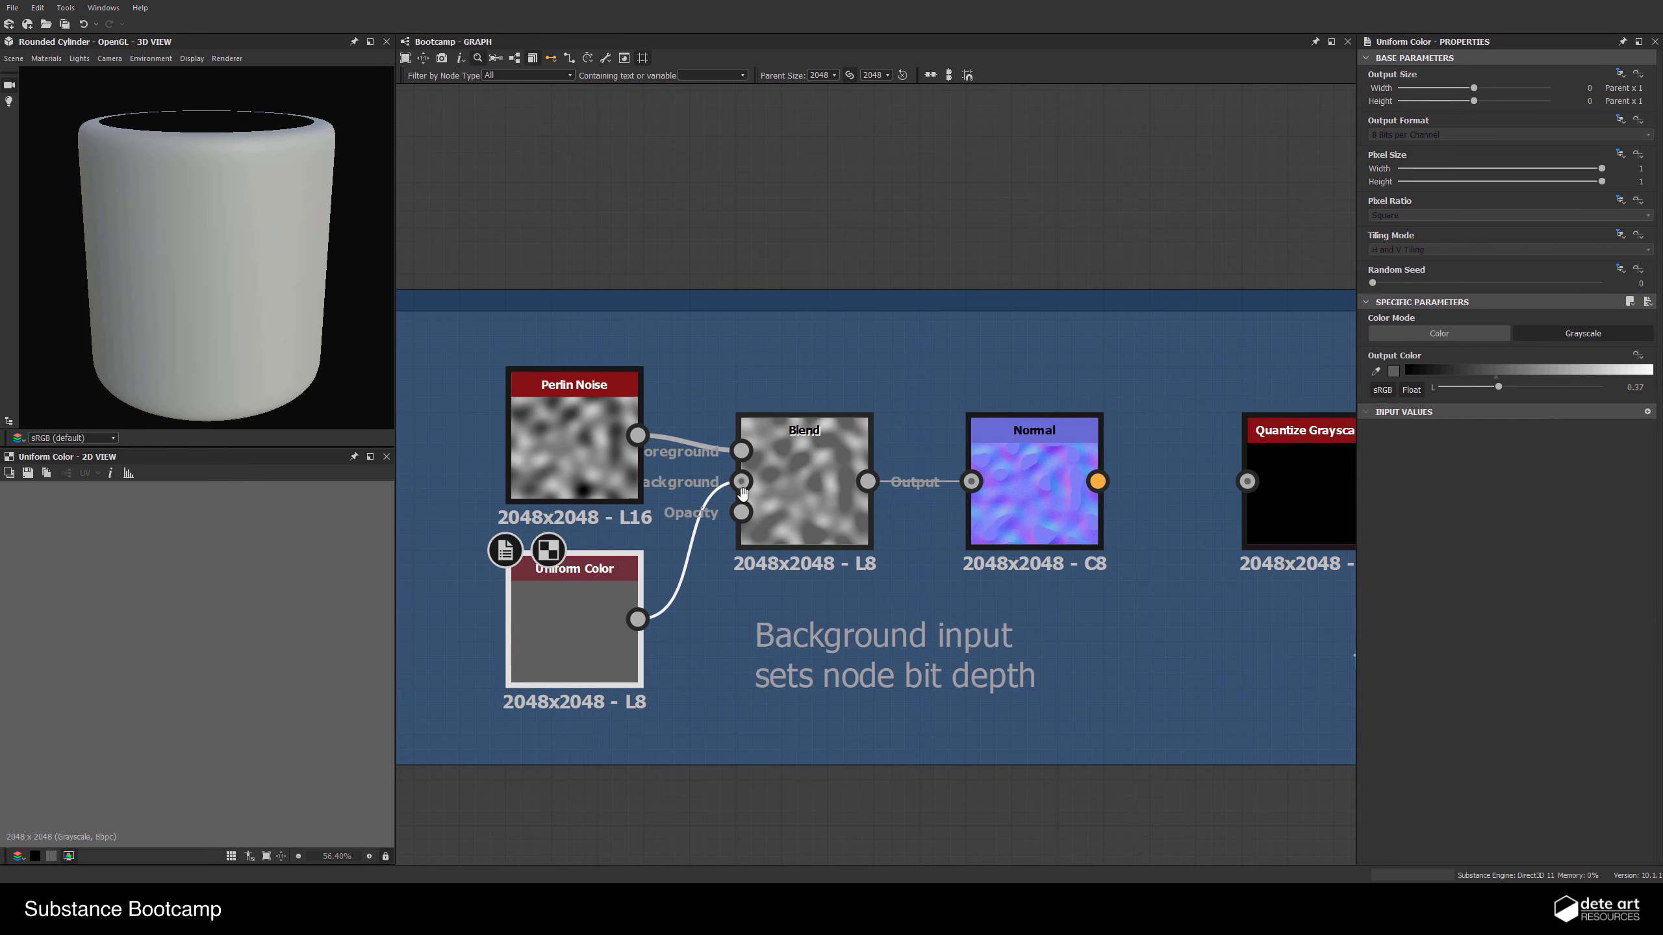
Move the Perlin Noise and Uniform Color nodes farther from the Blend node, and preview the Blend output
scroll(621, 437, up, 2)
drag(621, 437, 510, 437)
drag(613, 659, 558, 658)
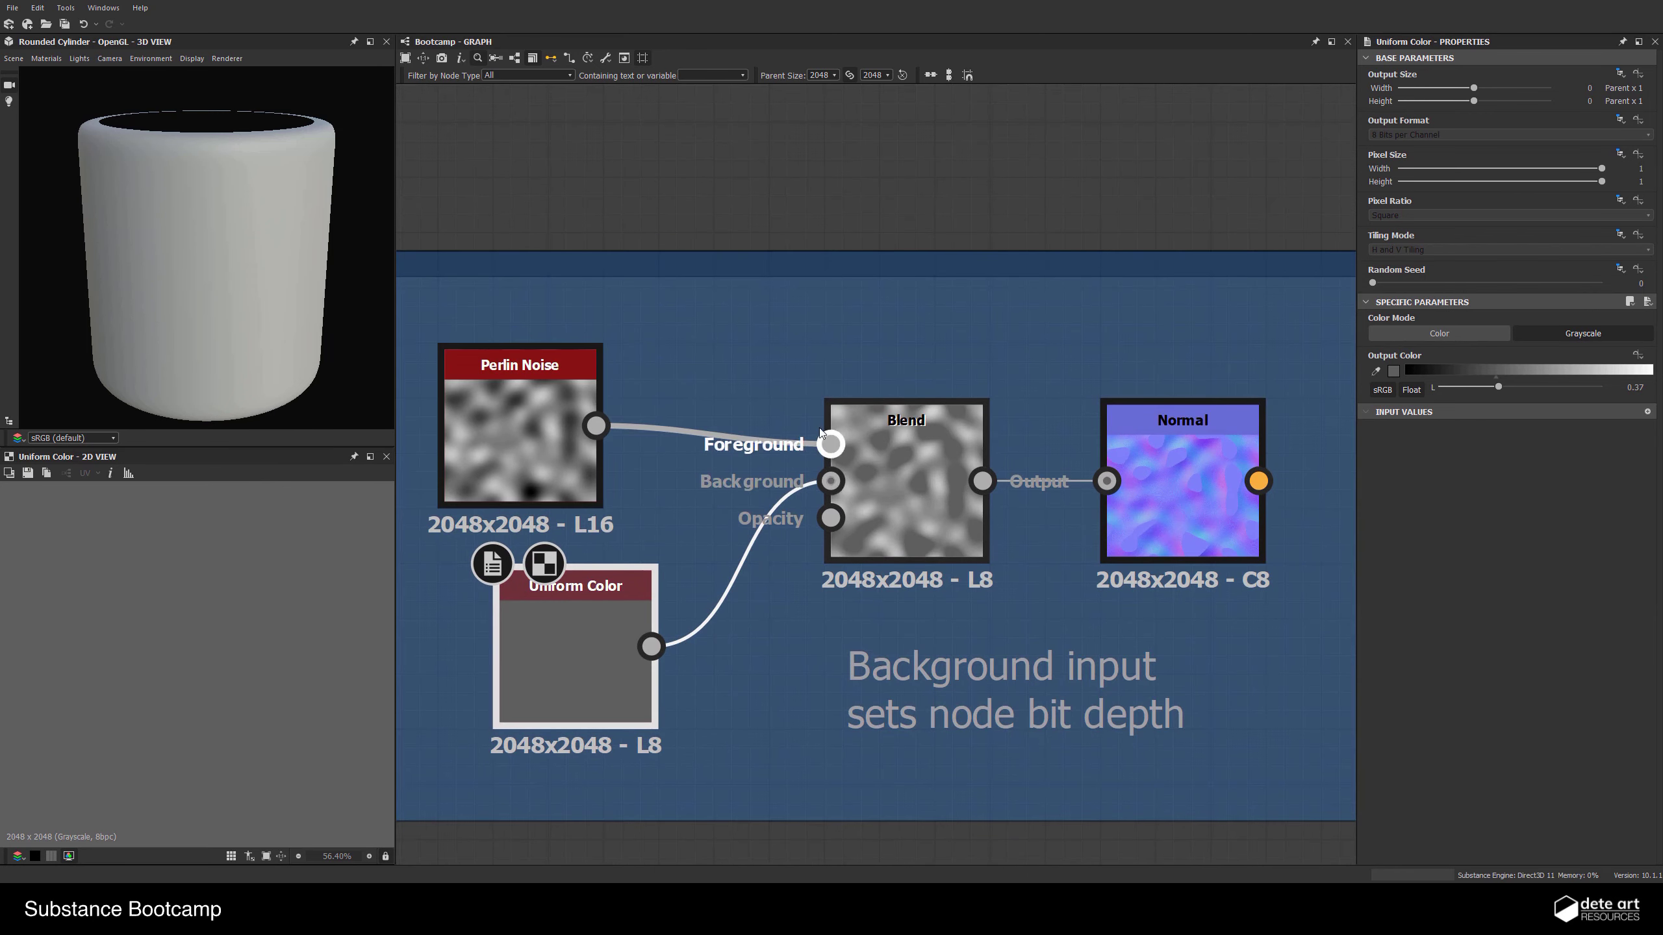
click(917, 481)
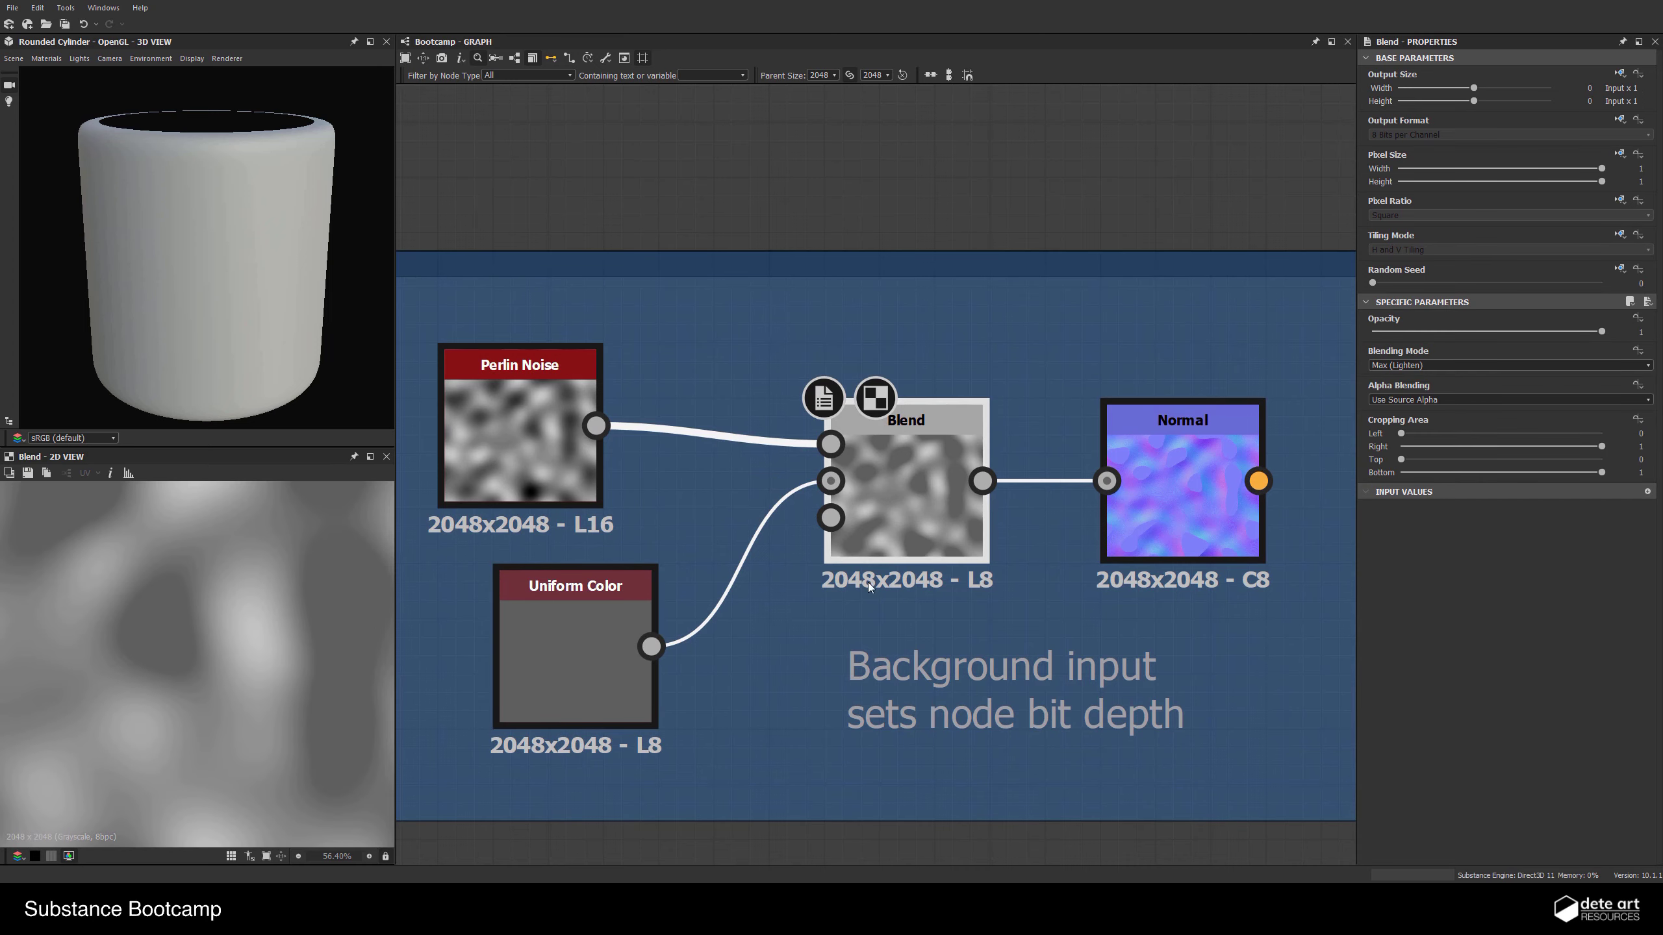
scroll(868, 587, down, 1)
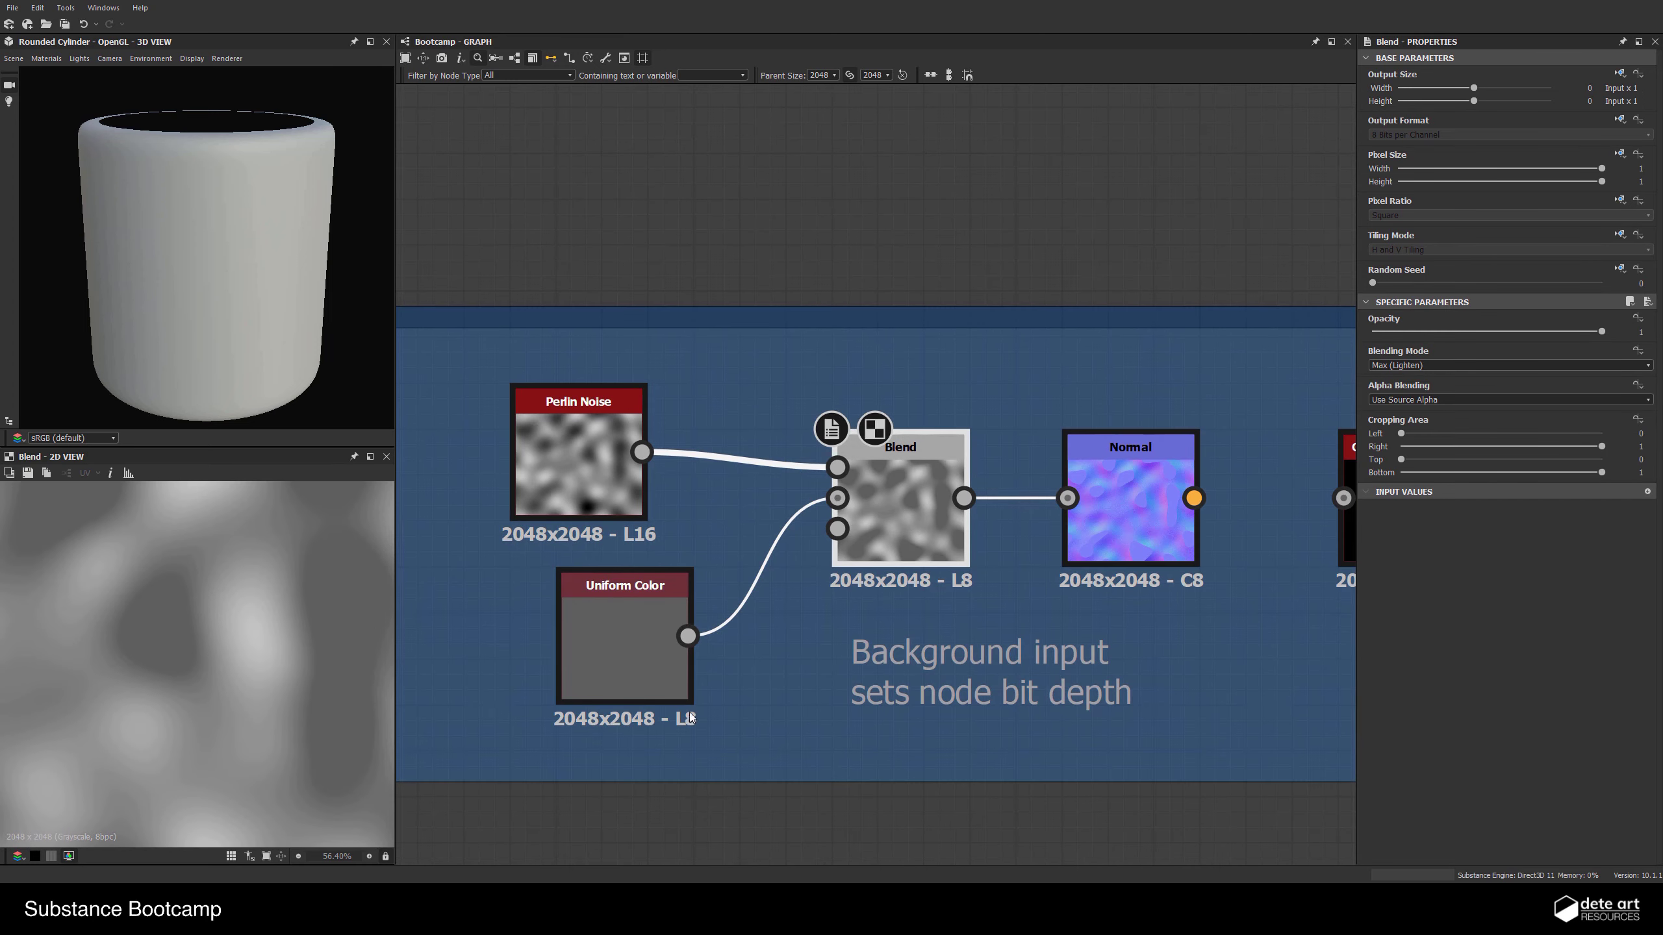
Preview the Blend example's Normal node and examine the gradients of its normal map up close
middle_drag(1091, 516, 948, 493)
double_click(948, 494)
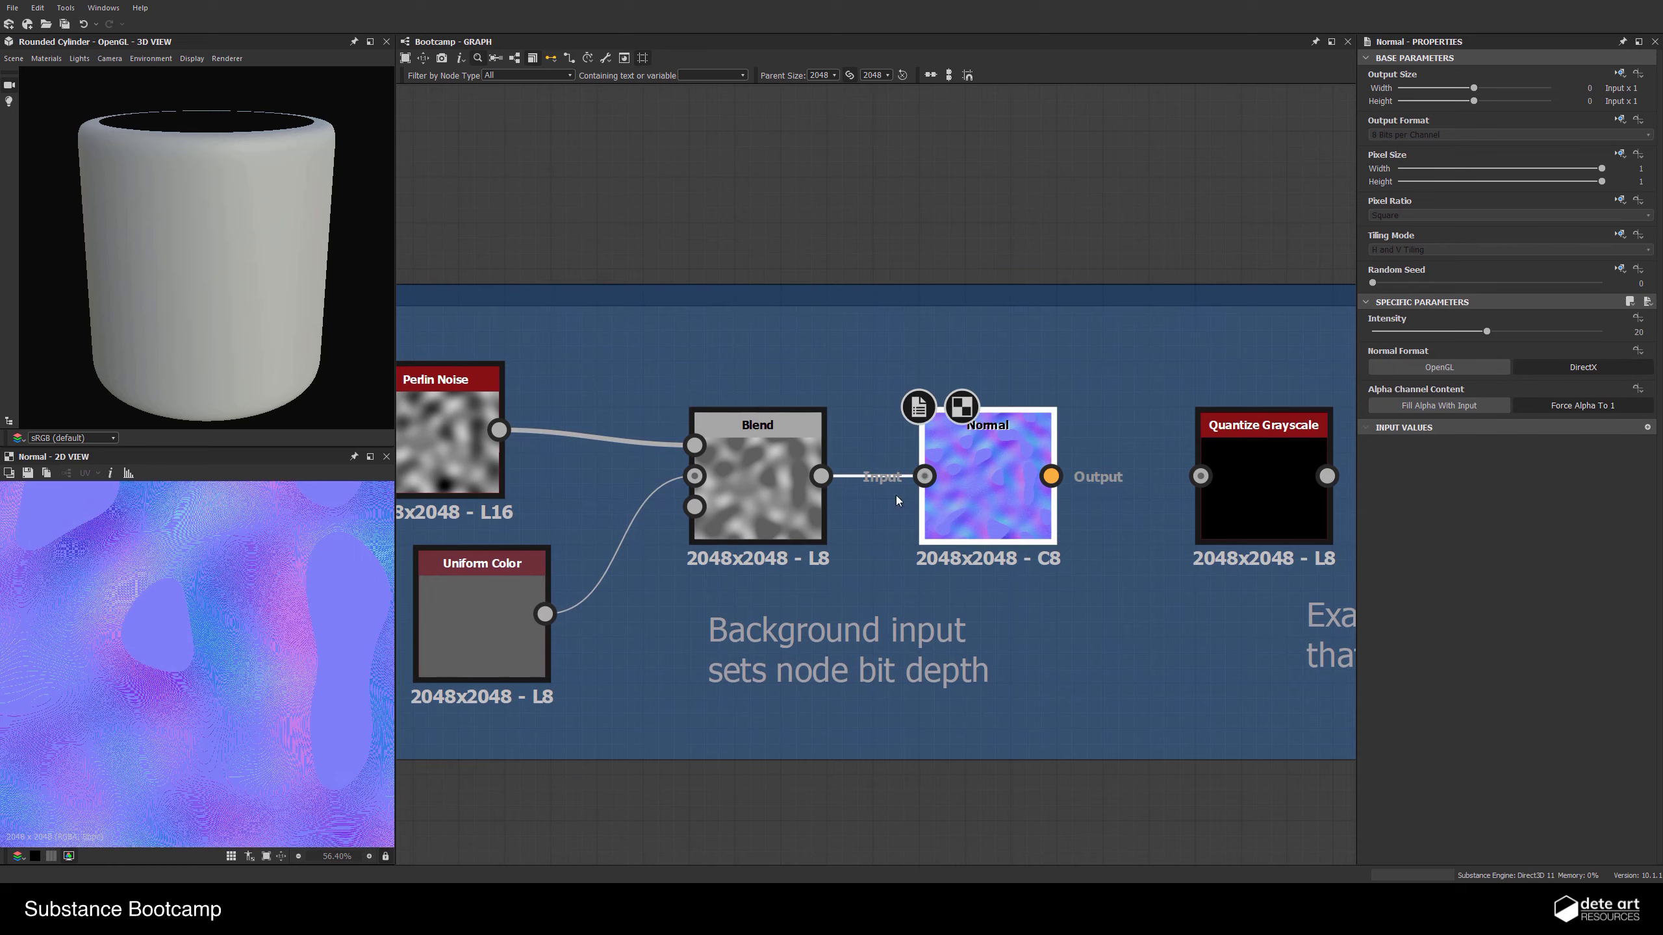
scroll(302, 643, up, 4)
scroll(295, 649, up, 1)
middle_drag(289, 657, 369, 743)
middle_drag(281, 665, 215, 650)
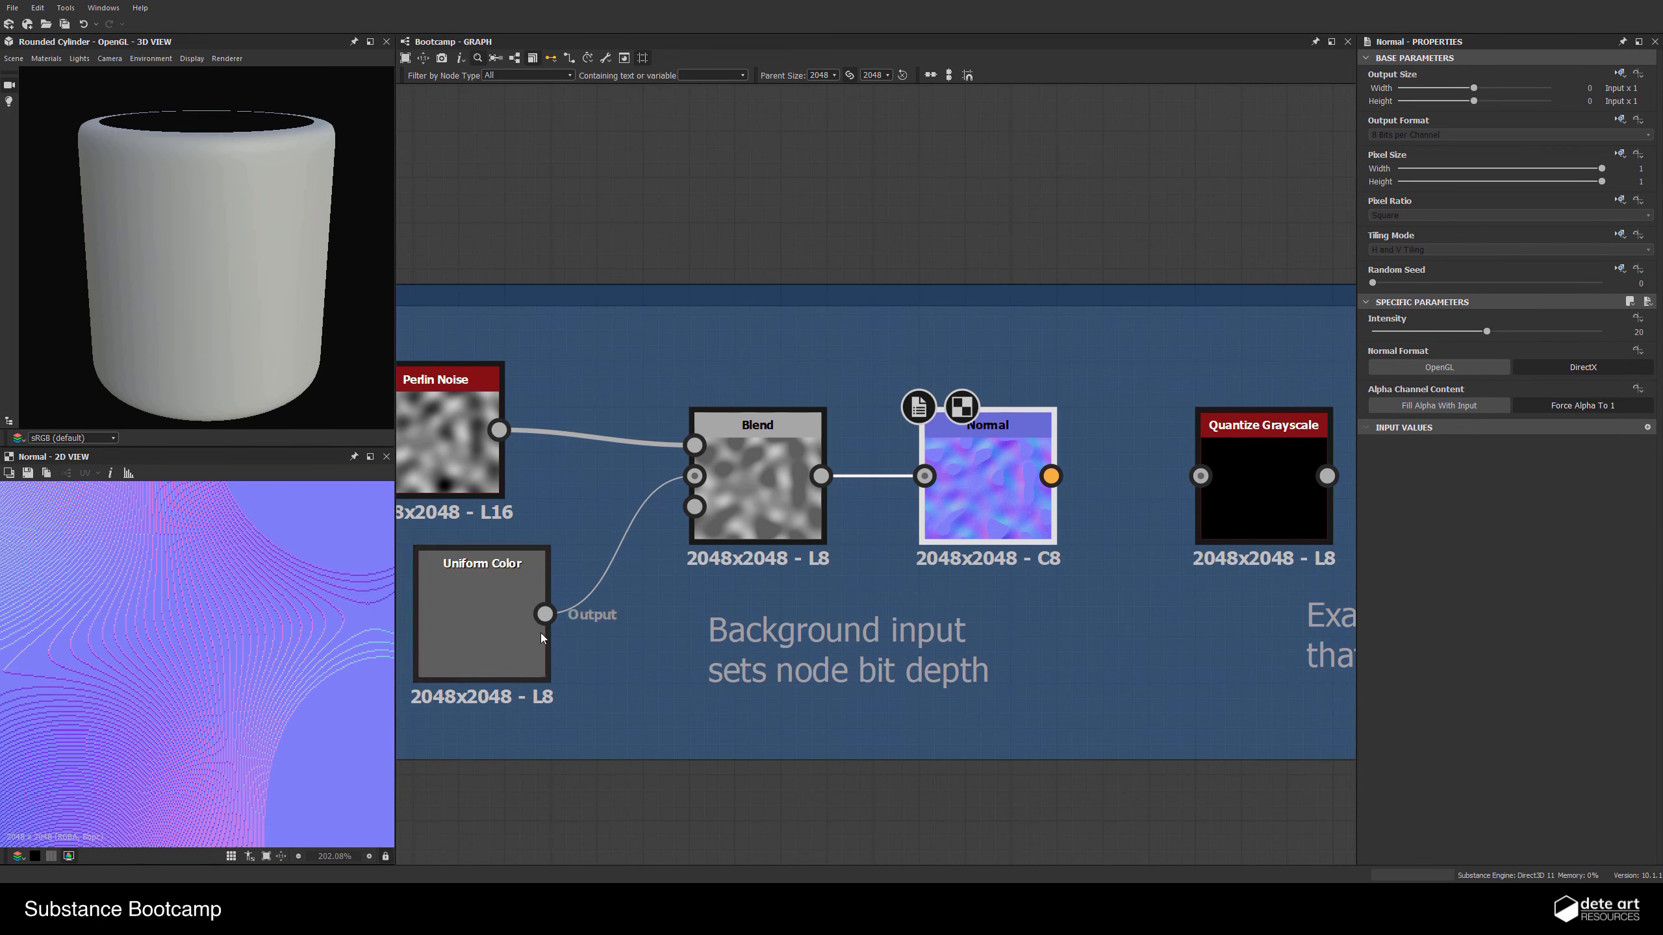
Override the Blend example's Uniform Color output format, set it to 16 Bits per Channel, and check the resulting normal map
middle_drag(459, 608, 623, 611)
click(623, 611)
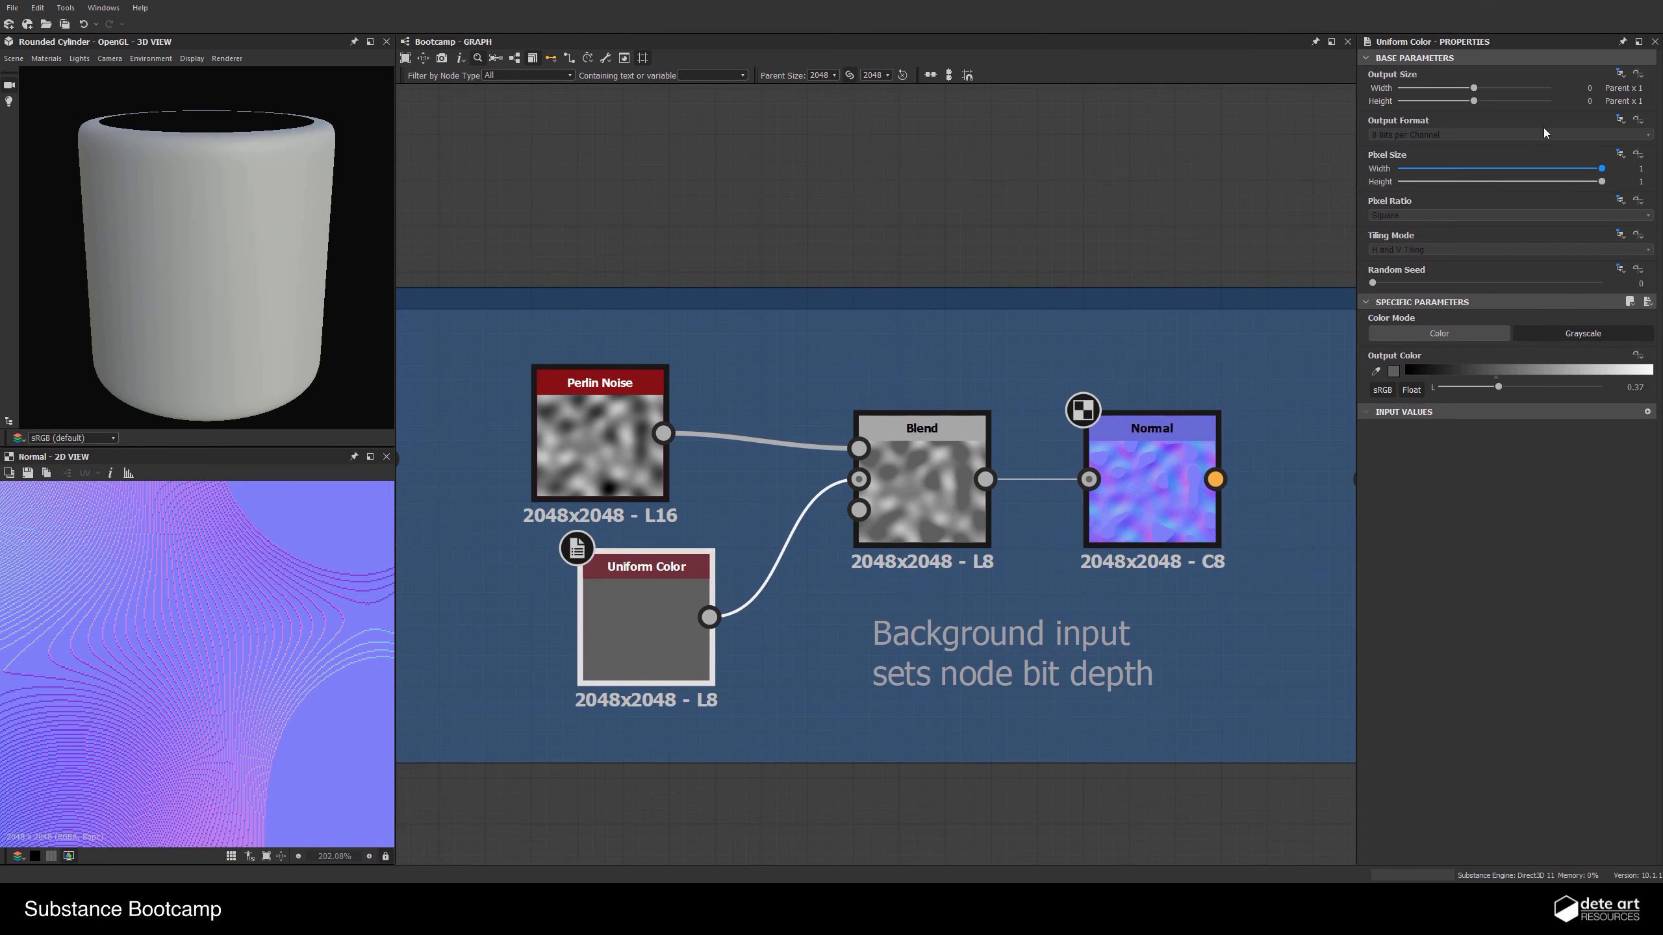
click(1617, 122)
click(1591, 170)
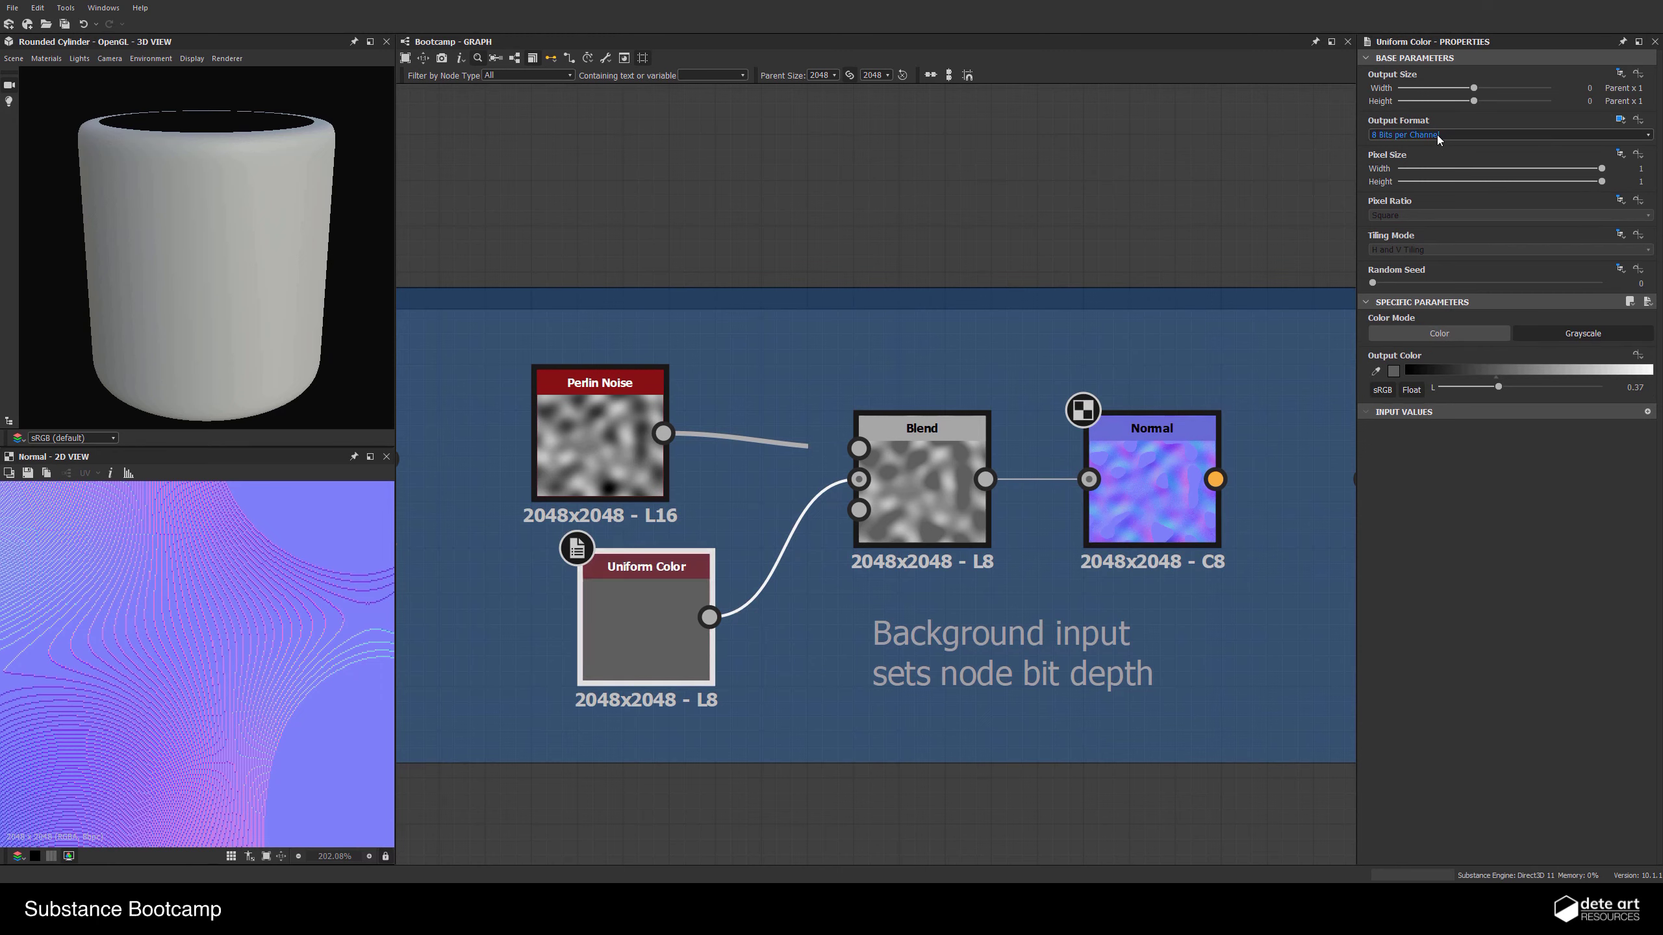
click(1408, 135)
click(1397, 158)
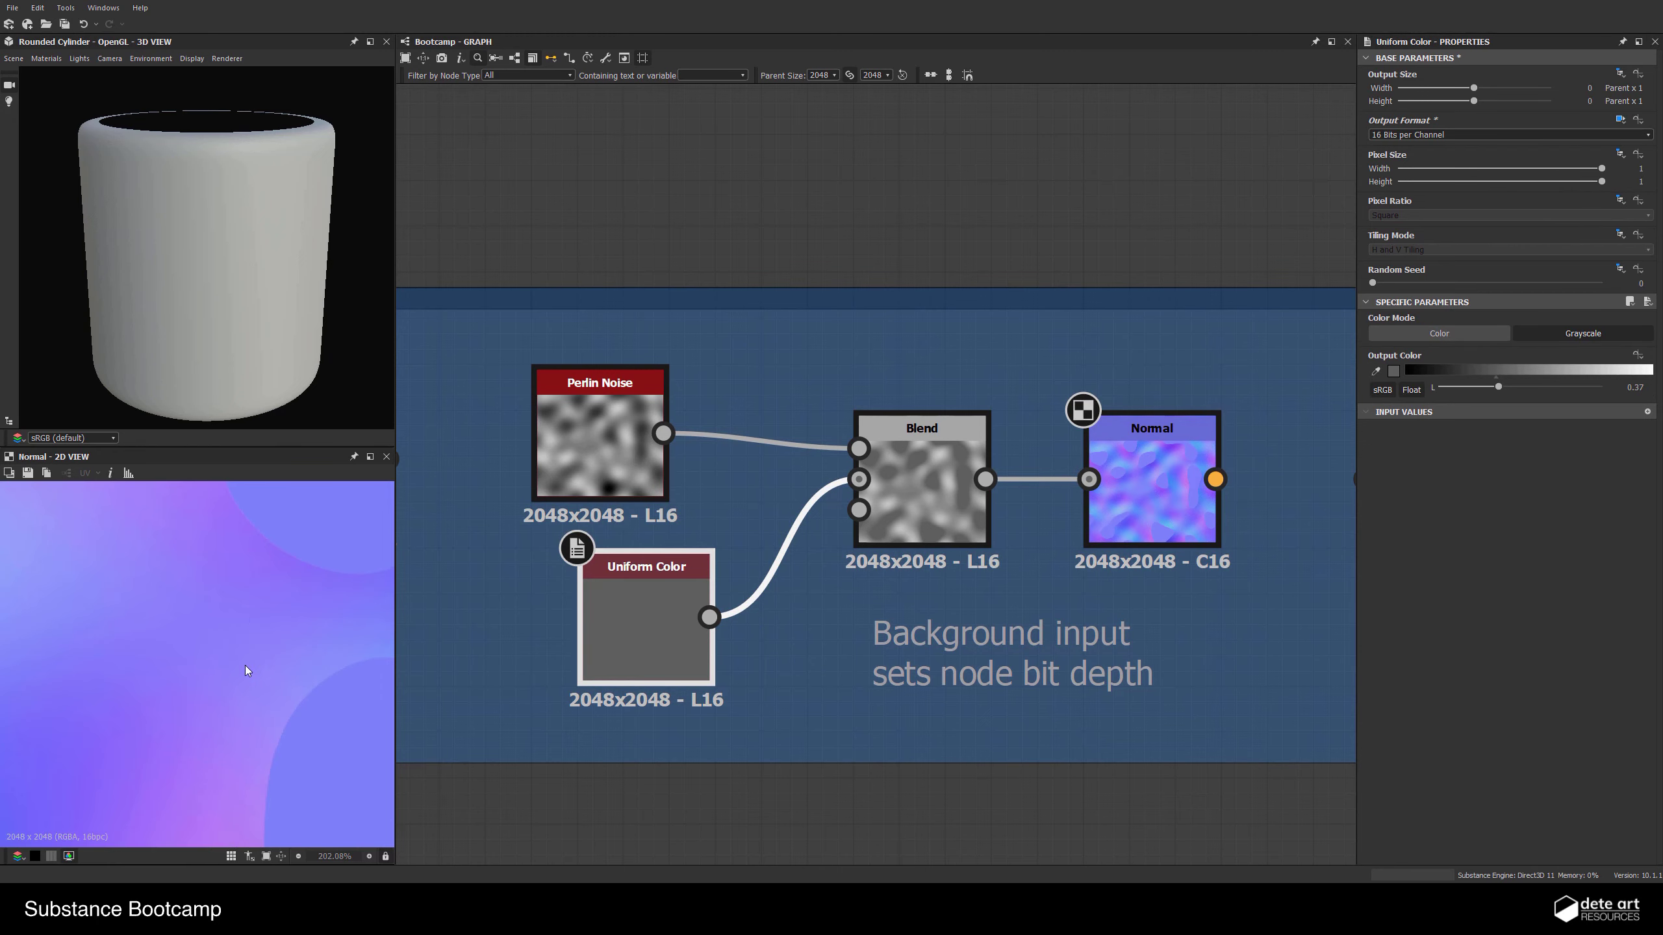
scroll(246, 669, down, 3)
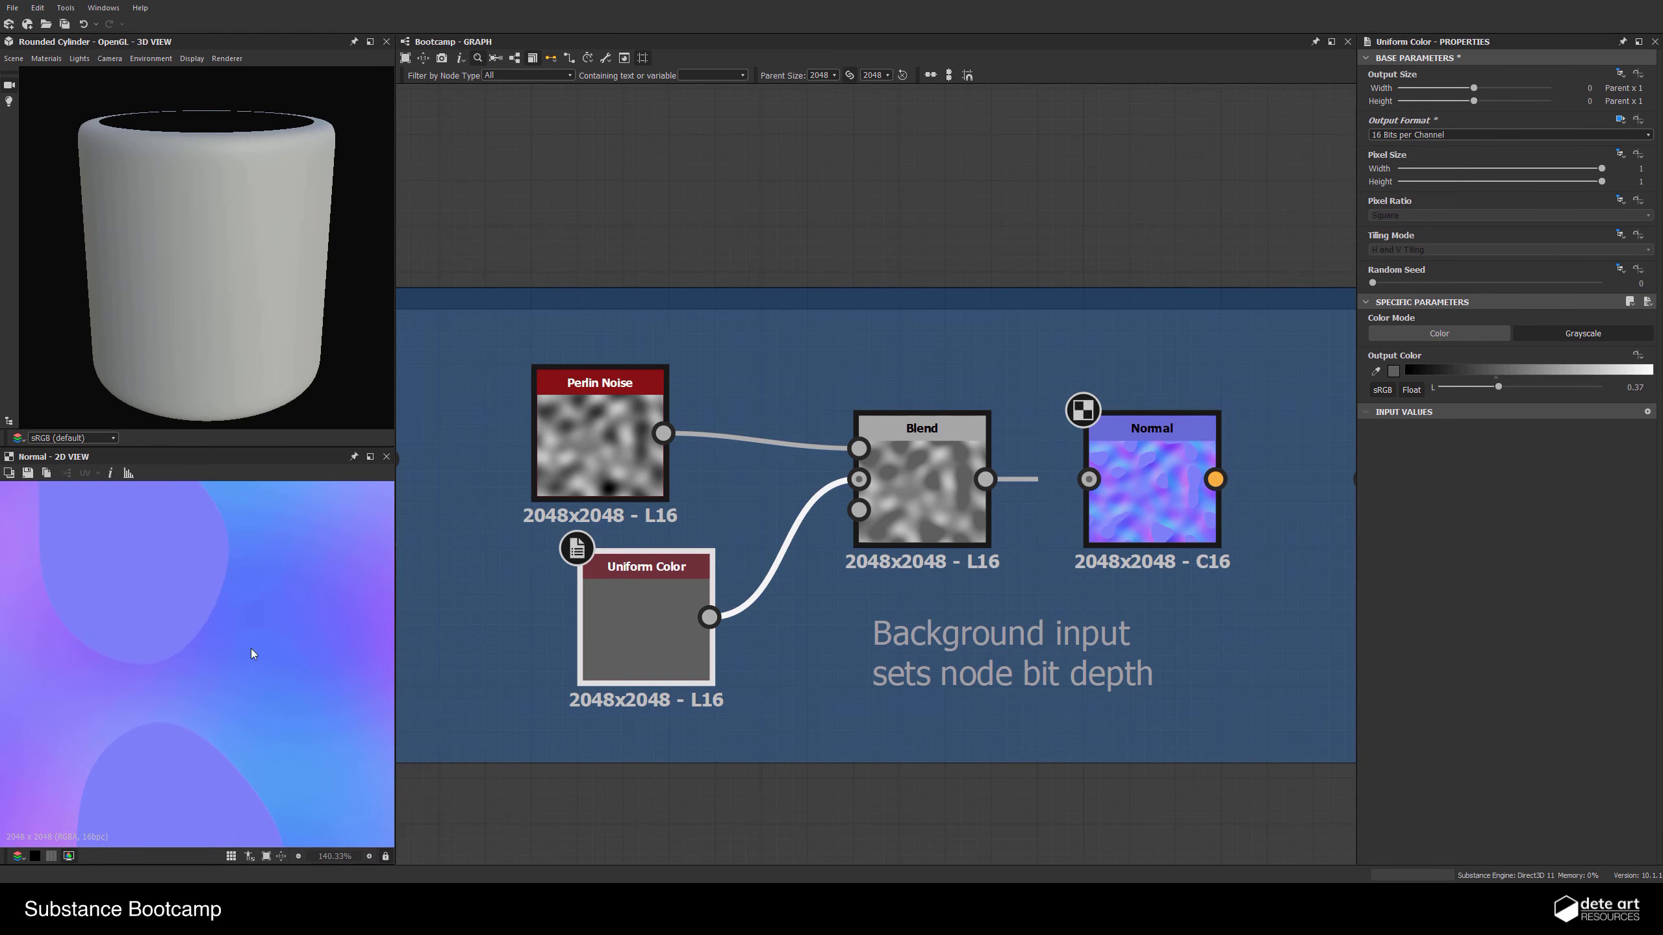
scroll(736, 593, down, 3)
Examine the example of 8-bit nodes and preview the Quantize Grayscale node
middle_drag(751, 614, 397, 630)
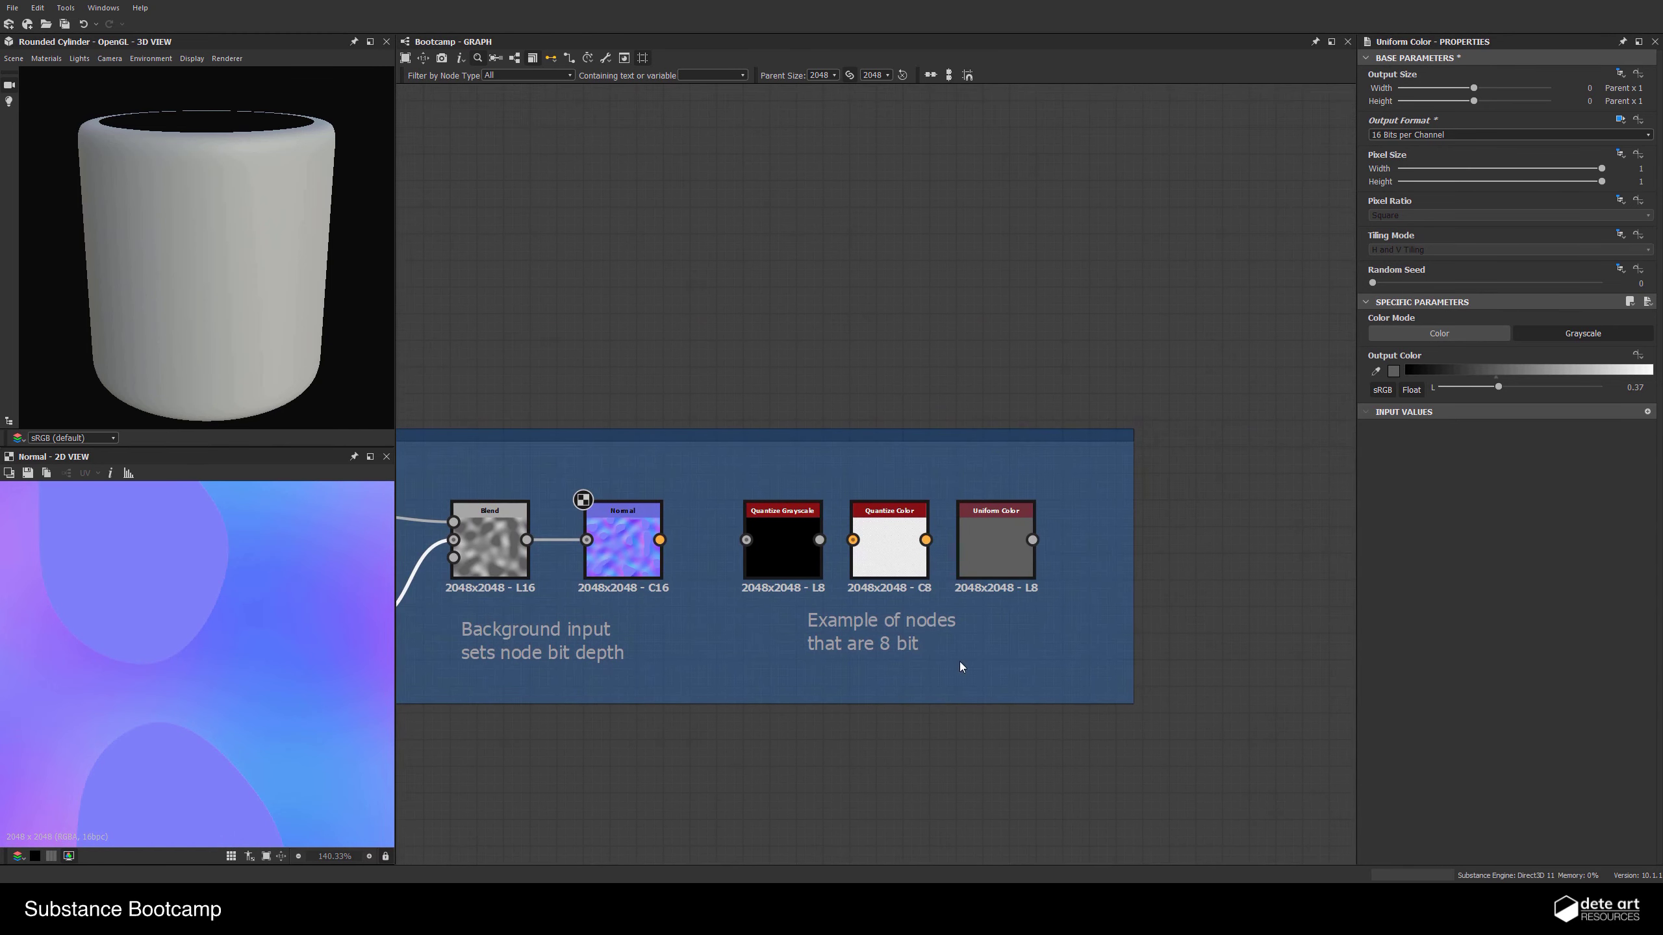
scroll(1007, 626, up, 3)
click(618, 473)
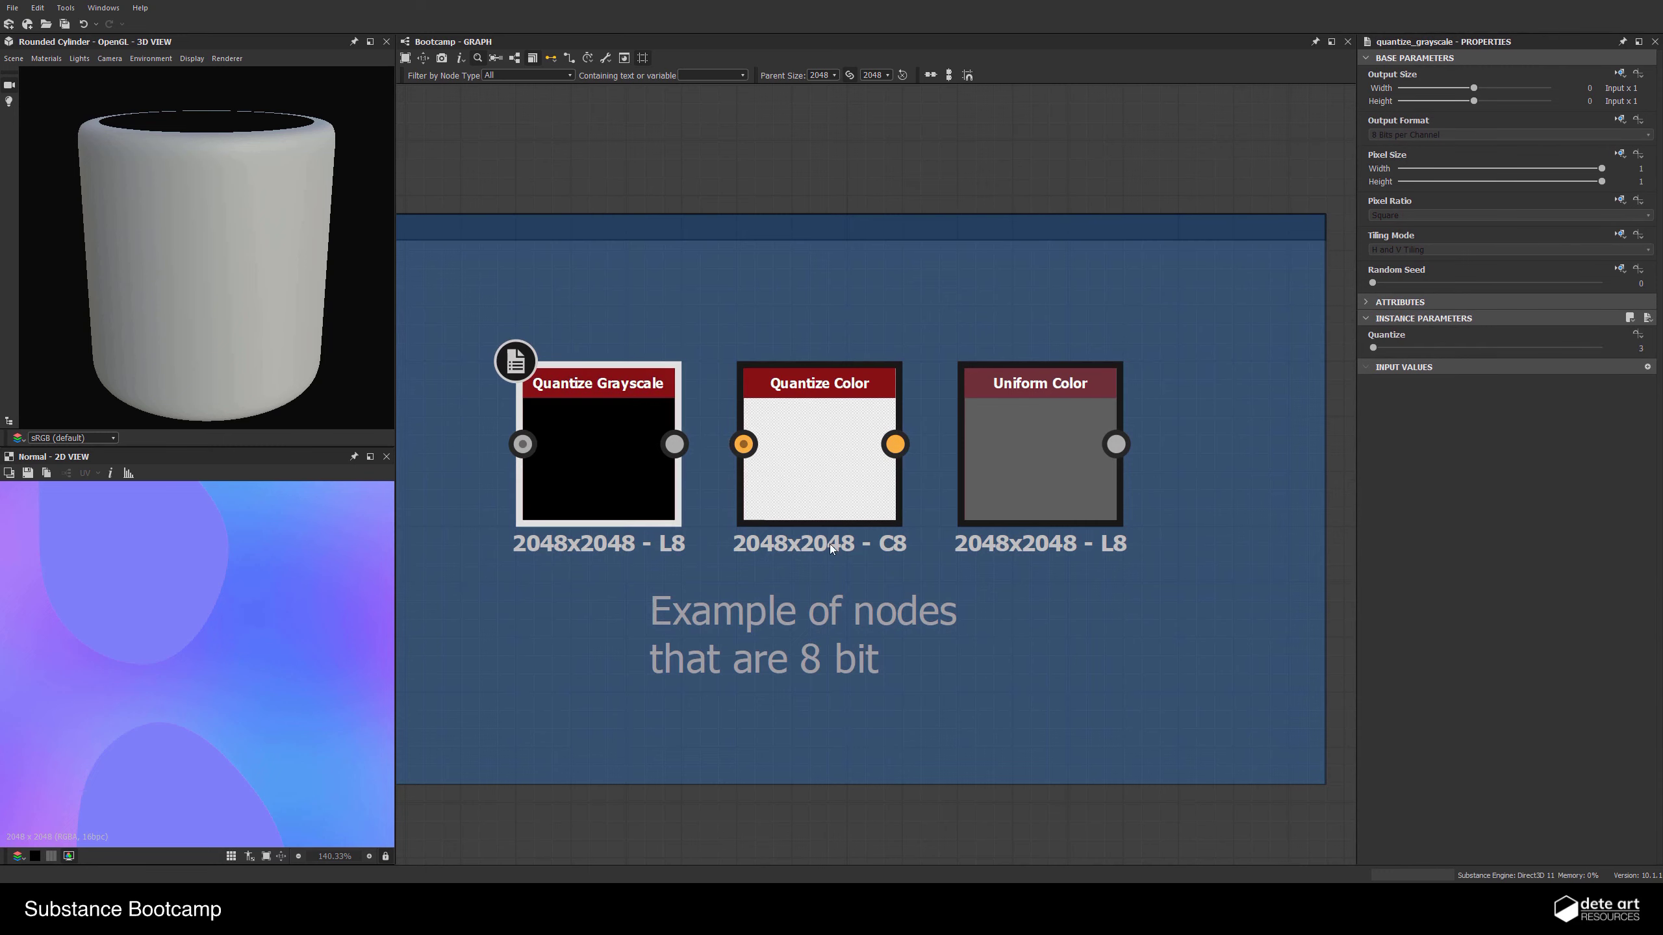
double_click(573, 491)
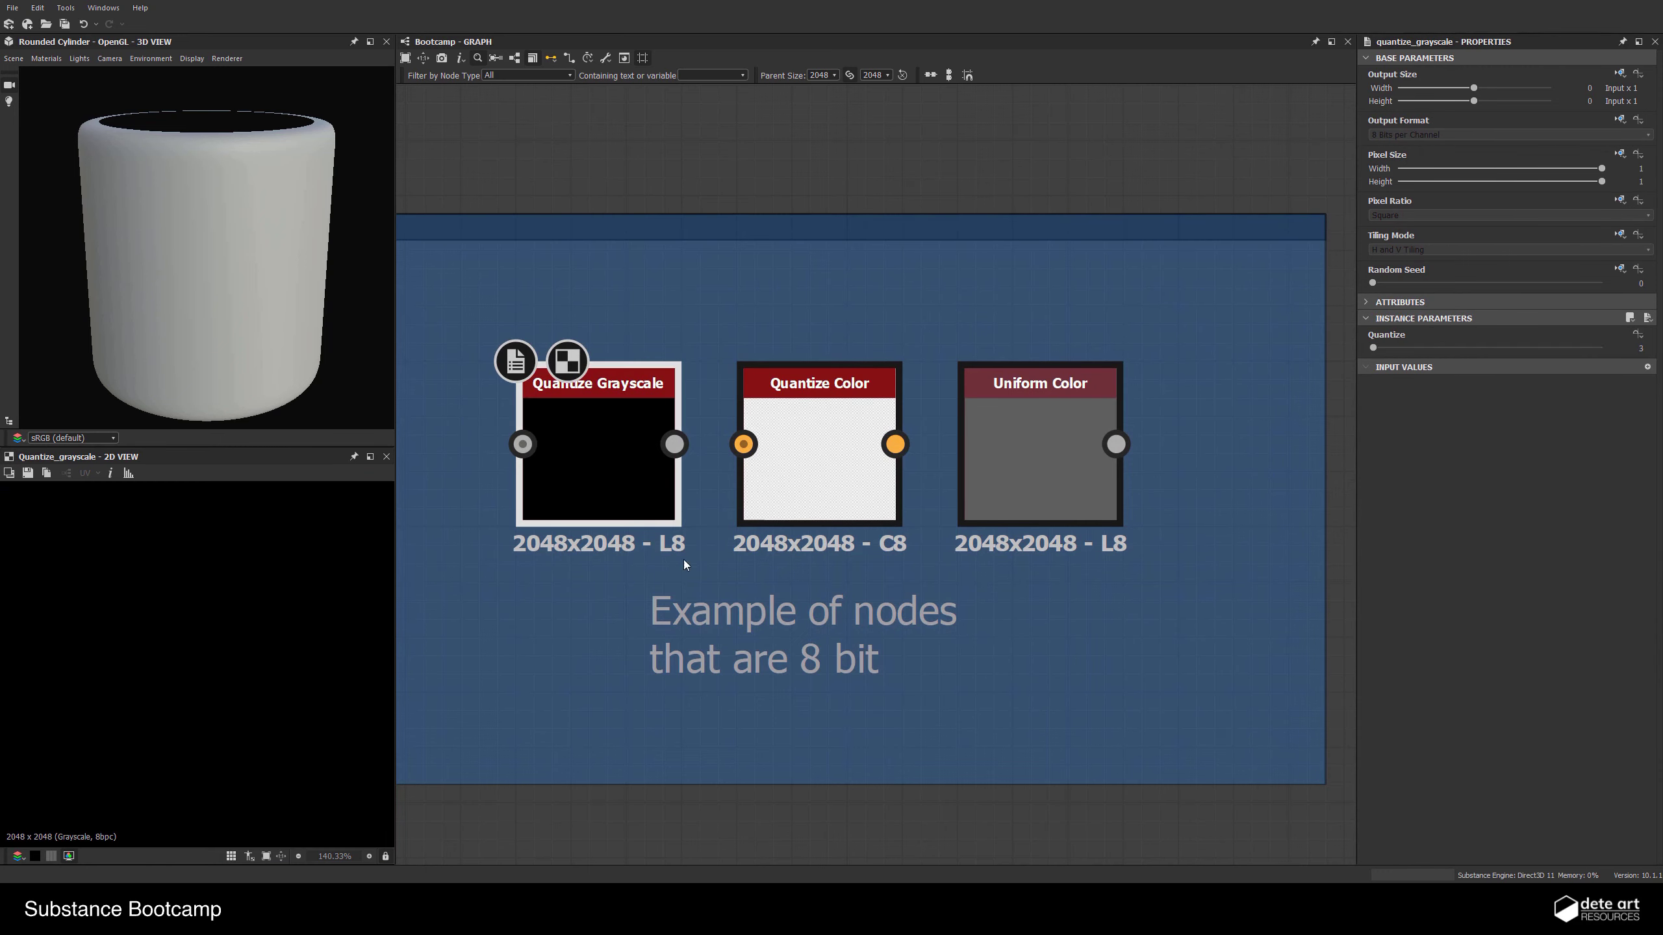
scroll(683, 558, down, 3)
scroll(707, 557, up, 3)
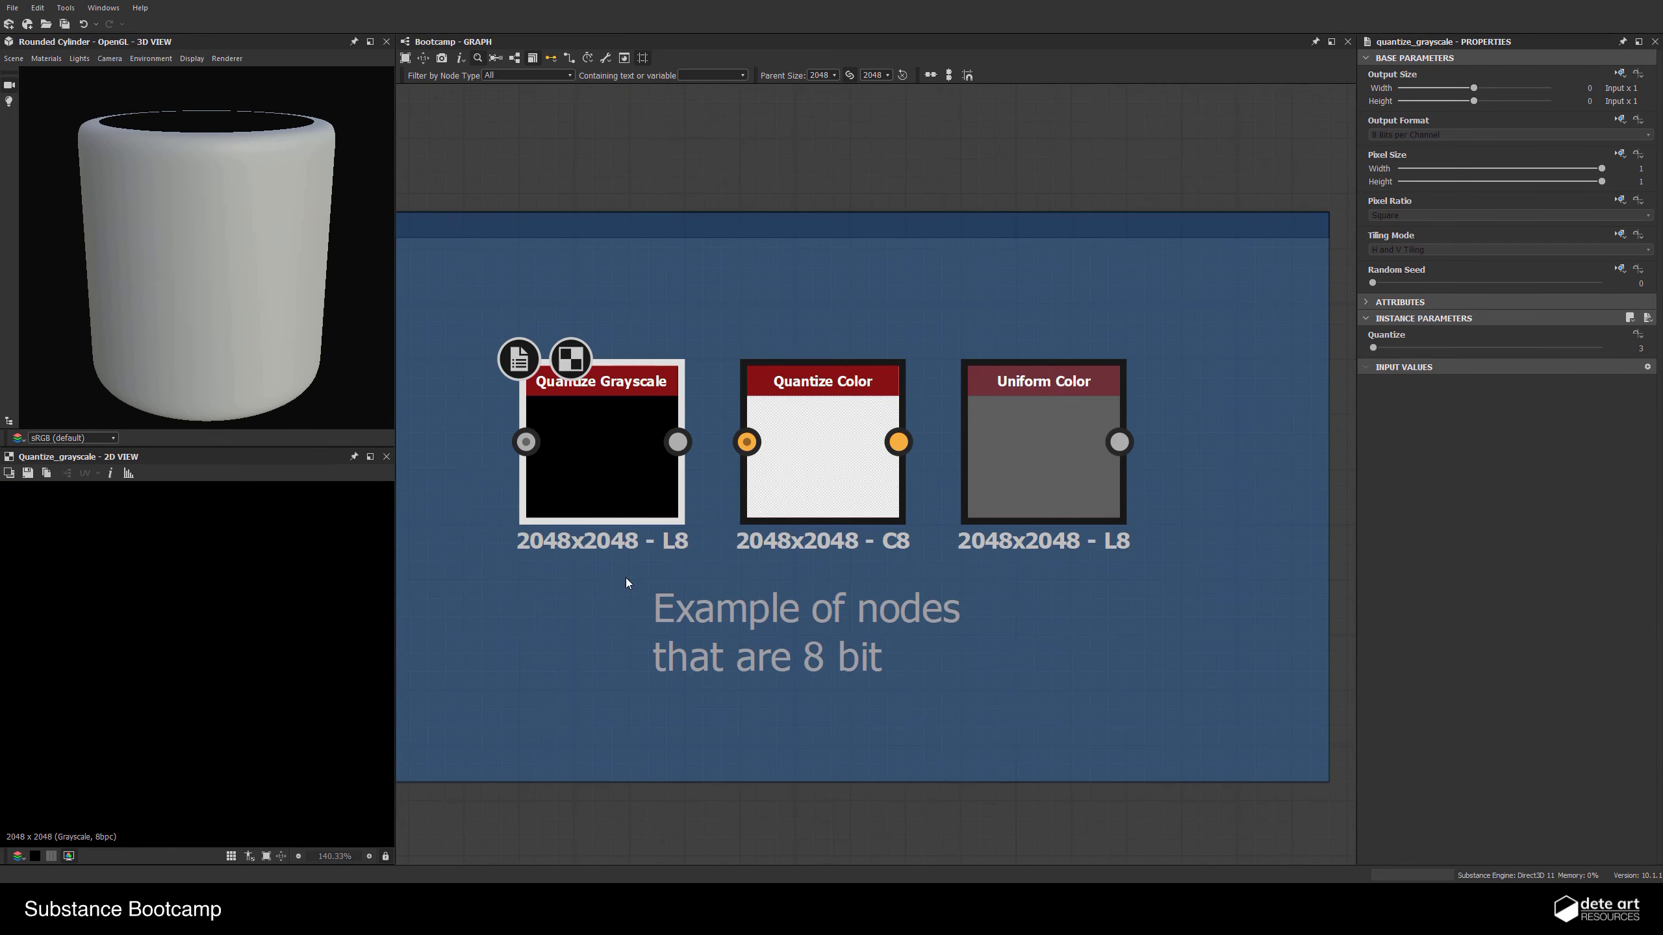
middle_drag(627, 582, 754, 598)
middle_drag(923, 594, 810, 602)
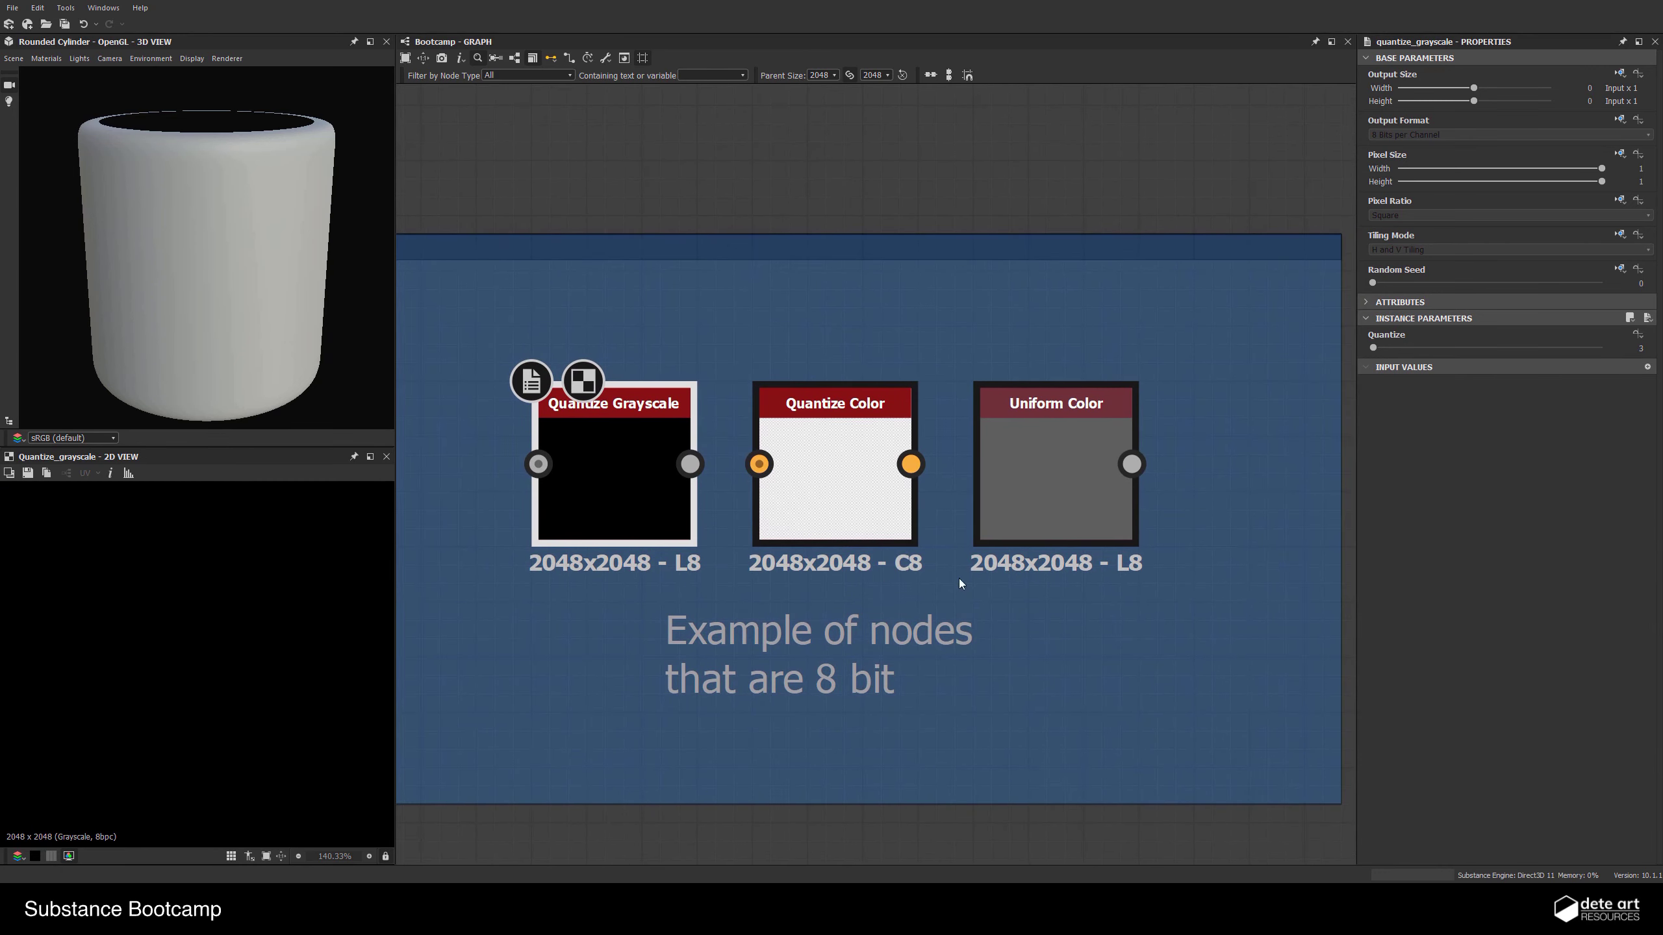
Connect the Blend example's Perlin Noise to Quantize Grayscale, set Quantize to 27, and inspect the stepped output
middle_drag(783, 505, 1159, 518)
scroll(850, 532, down, 3)
middle_drag(564, 524, 781, 496)
scroll(781, 496, down, 1)
drag(578, 435, 1117, 483)
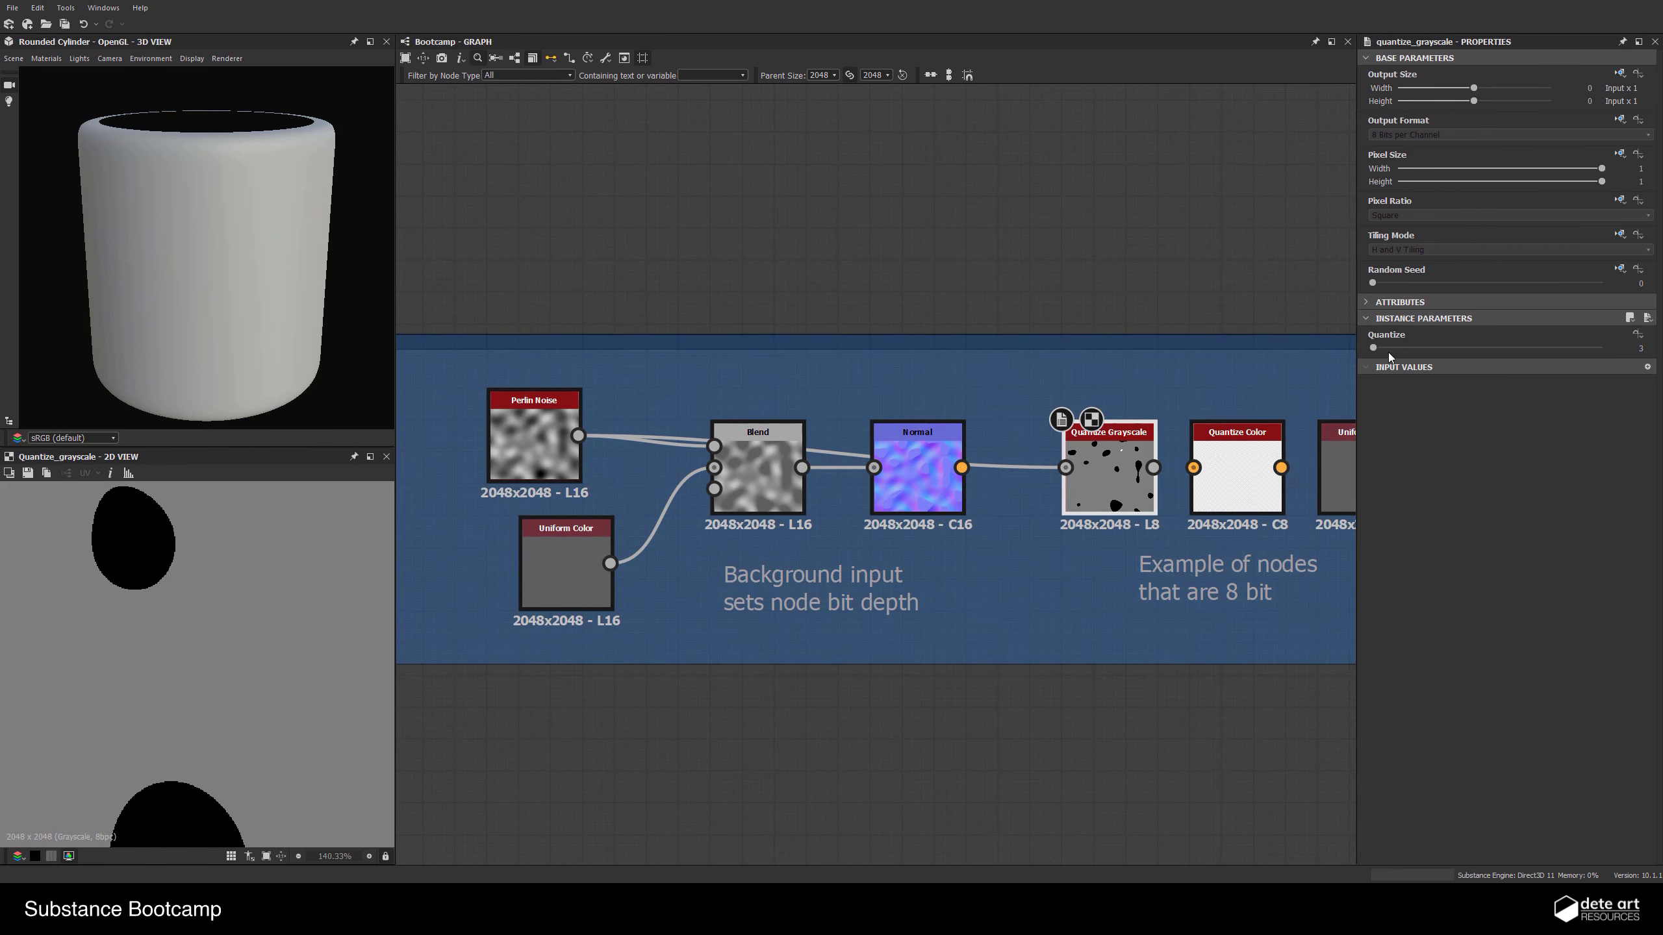
drag(1400, 348, 1403, 347)
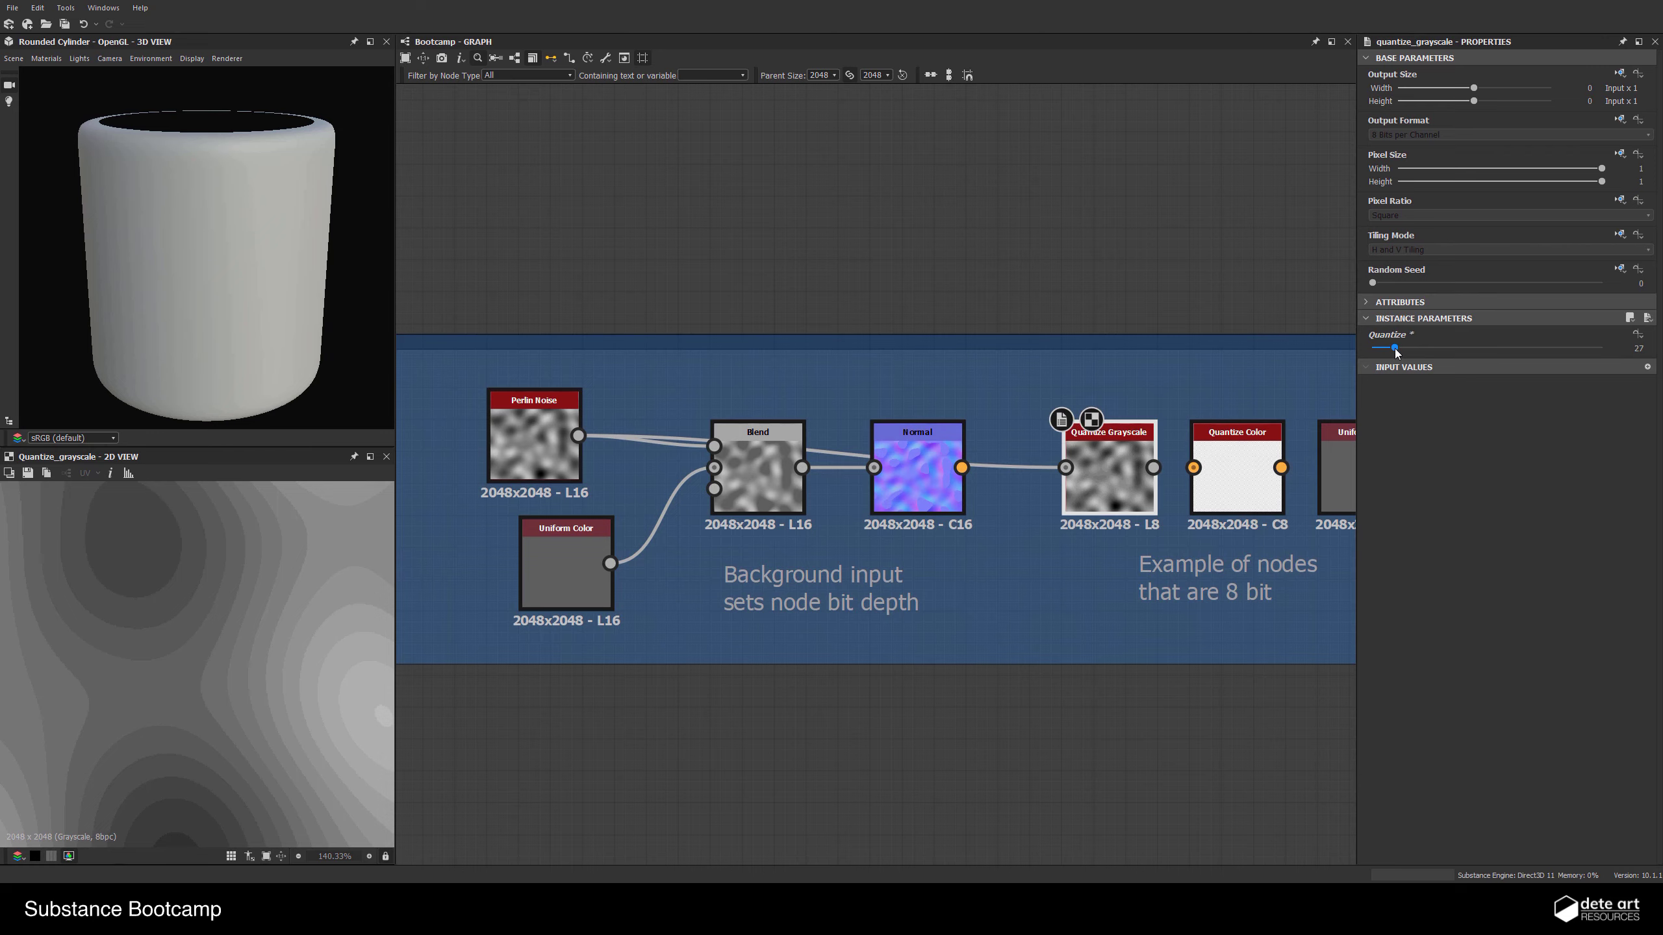
scroll(811, 528, up, 4)
middle_drag(1067, 511, 623, 519)
scroll(184, 686, down, 3)
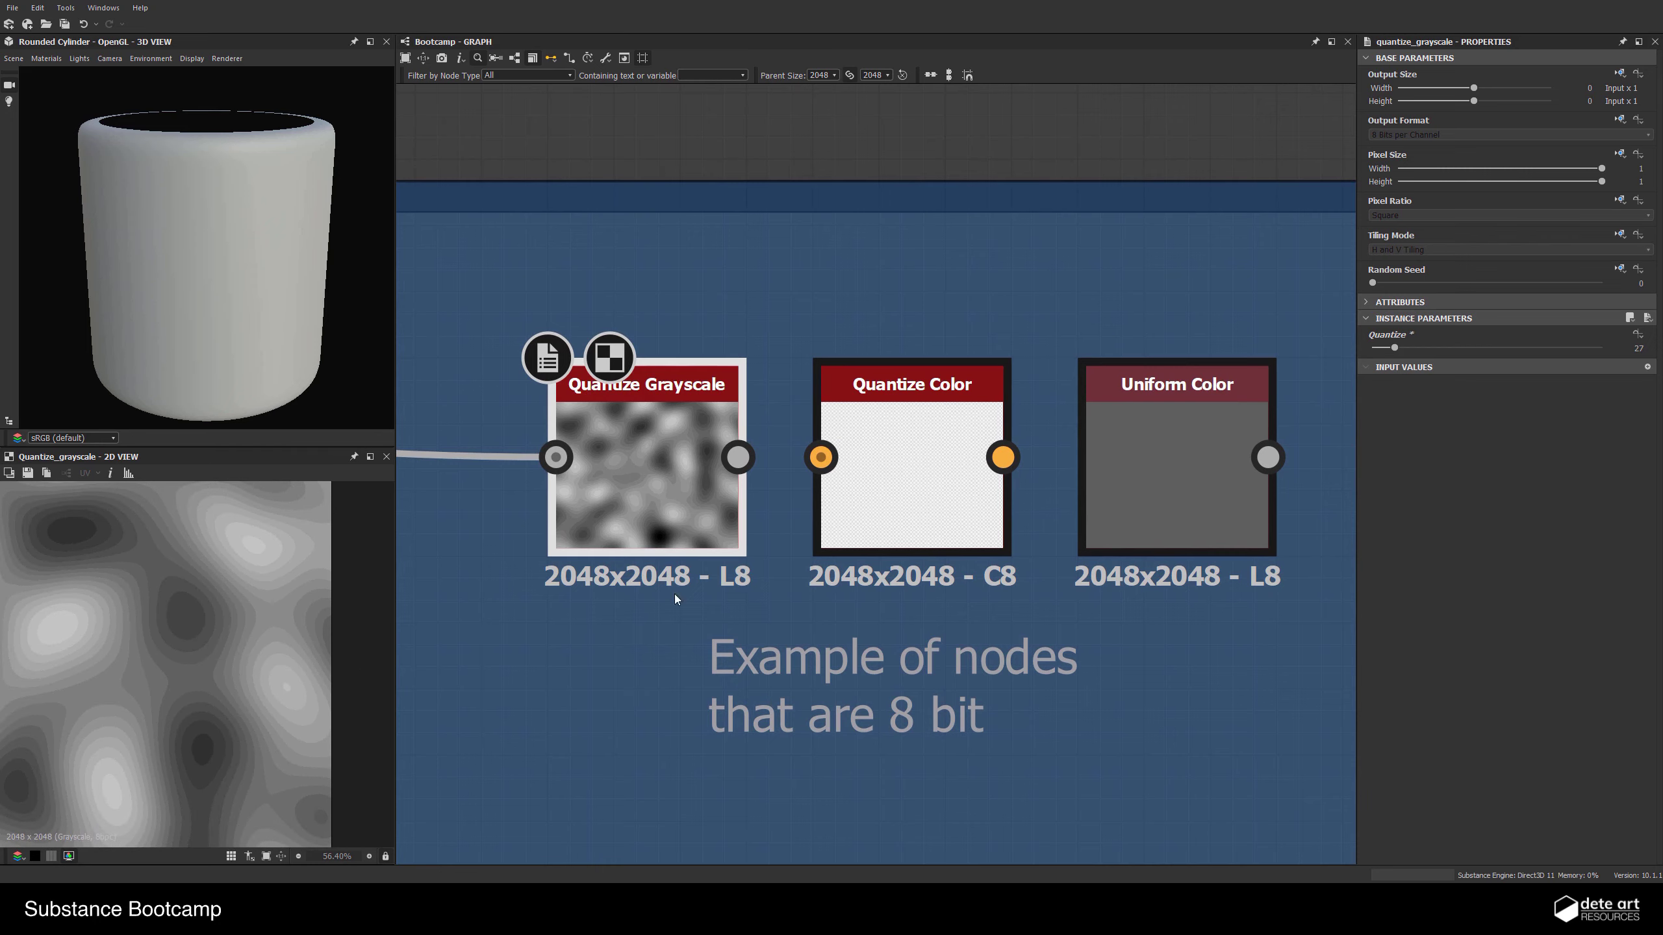
Preview the Quantize Color and Uniform Color nodes in the 8-bit examples and check their output formats
scroll(961, 569, down, 2)
click(932, 513)
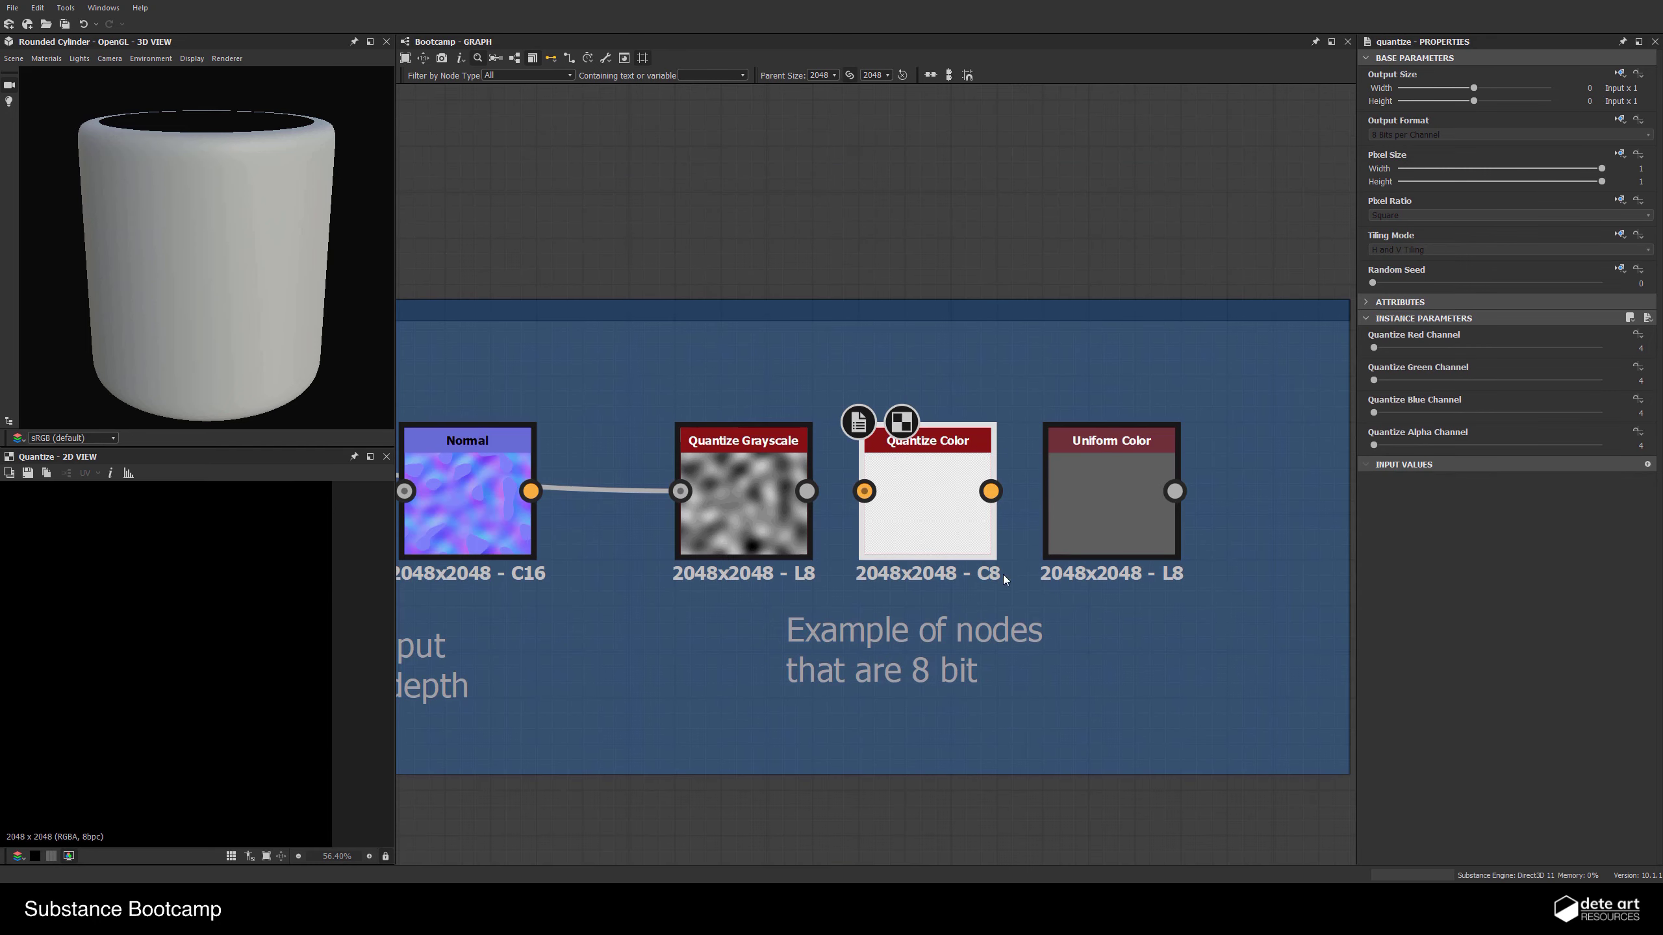
scroll(1016, 473, up, 3)
click(996, 460)
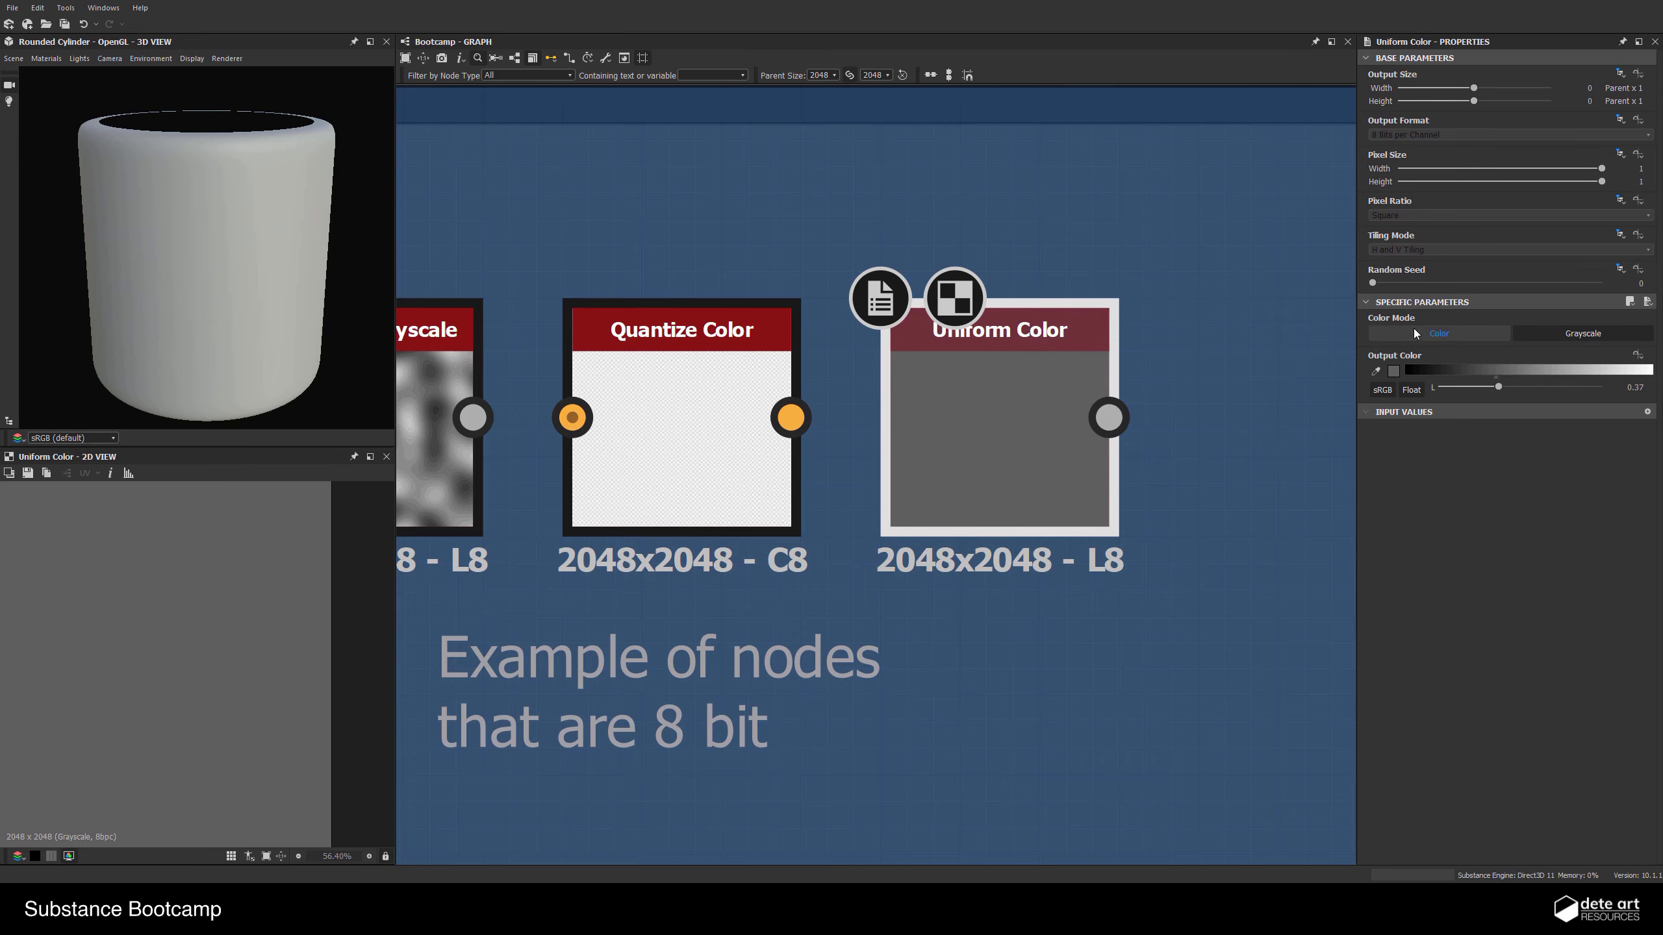
Switch the 8-bit example's Uniform Color node to Color mode and back to Grayscale
click(1430, 333)
click(1564, 333)
scroll(1280, 423, down, 5)
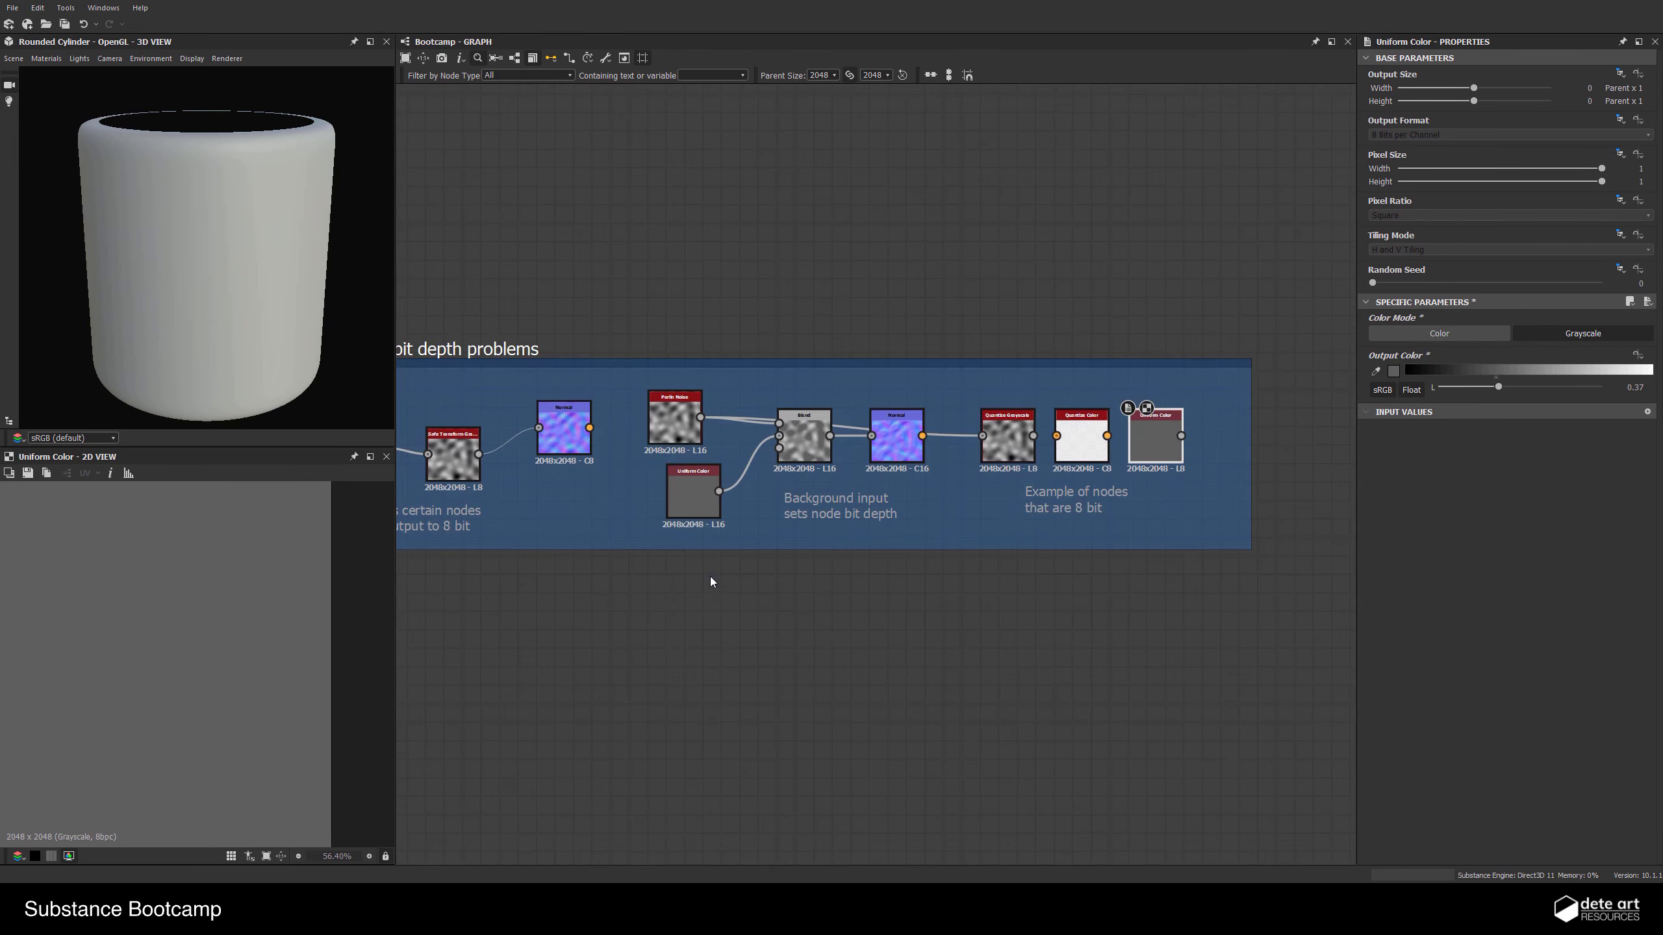
Examine the Broken connections example and preview the Blend node that has Clouds 2 as background and Uniform Color as foreground
middle_drag(714, 580, 1207, 466)
middle_drag(743, 529, 876, 349)
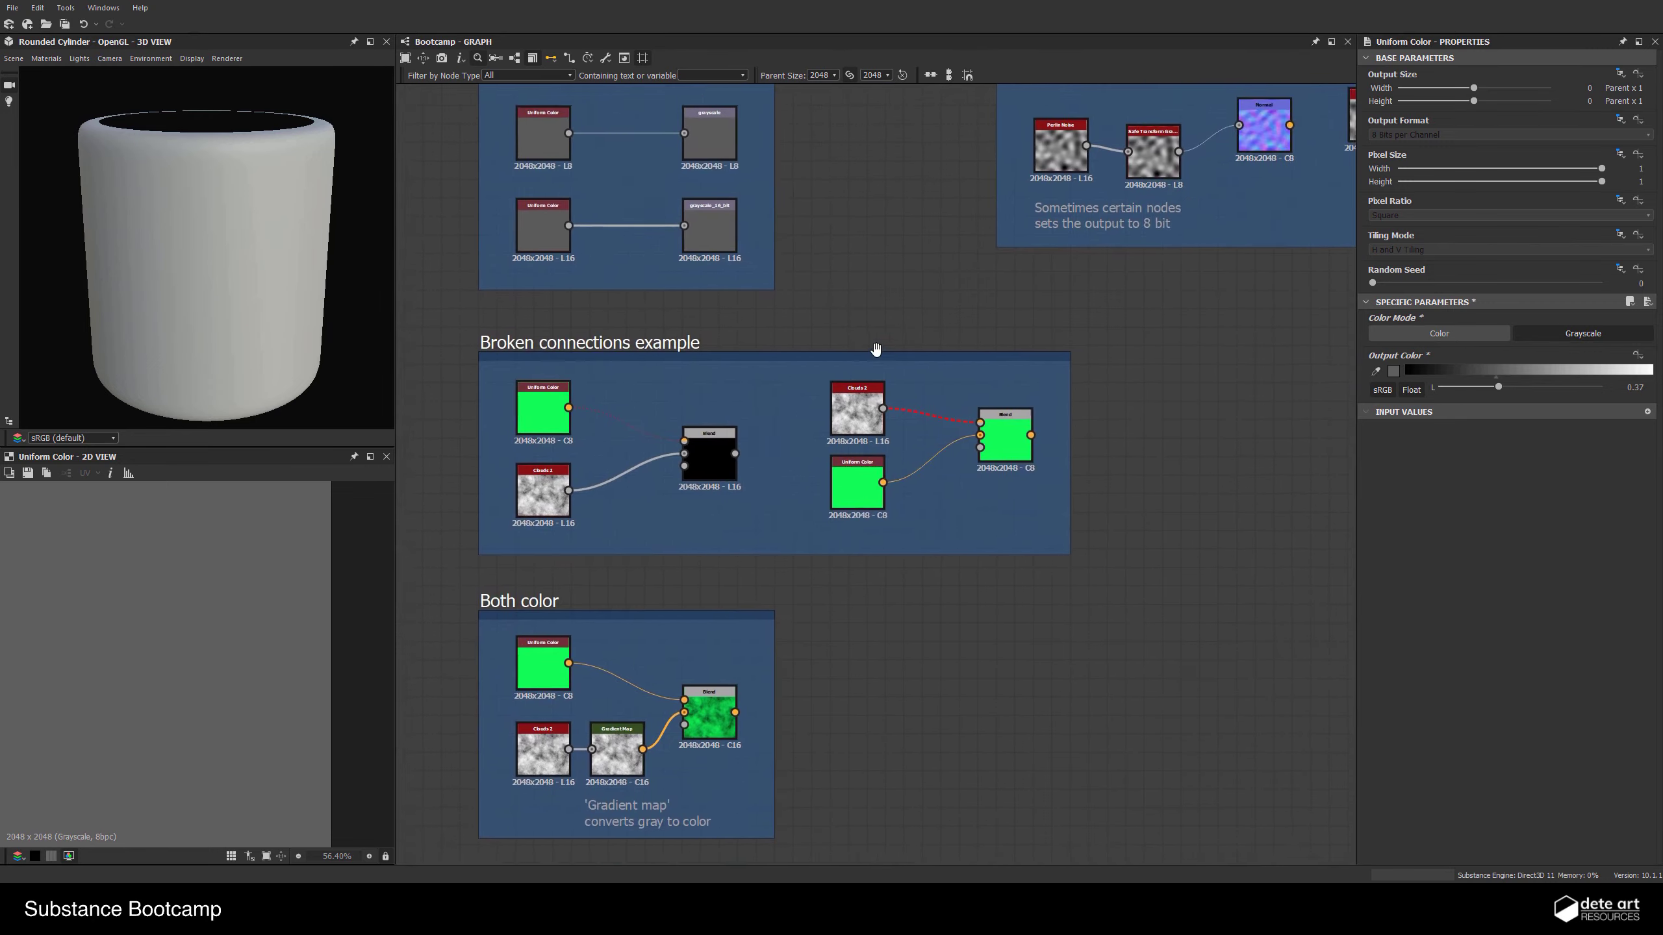
scroll(876, 348, up, 3)
middle_drag(748, 410, 912, 360)
scroll(988, 350, down, 1)
mouse_move(888, 426)
middle_down()
mouse_move(863, 434)
mouse_move(867, 420)
middle_up()
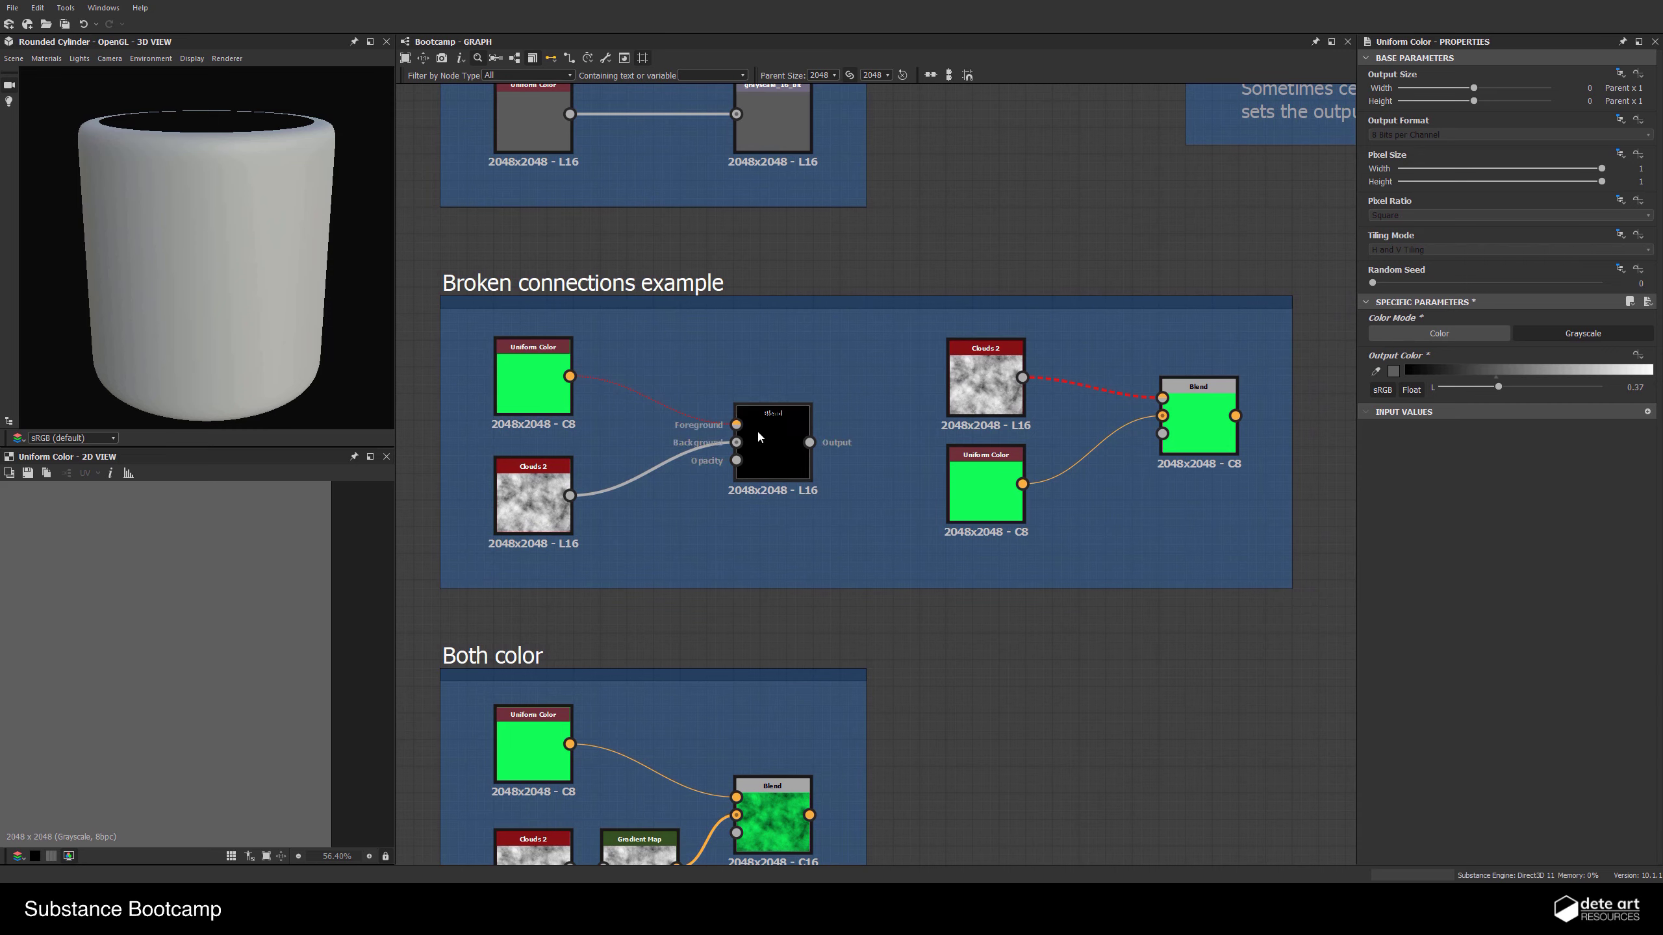
scroll(681, 411, up, 3)
click(699, 388)
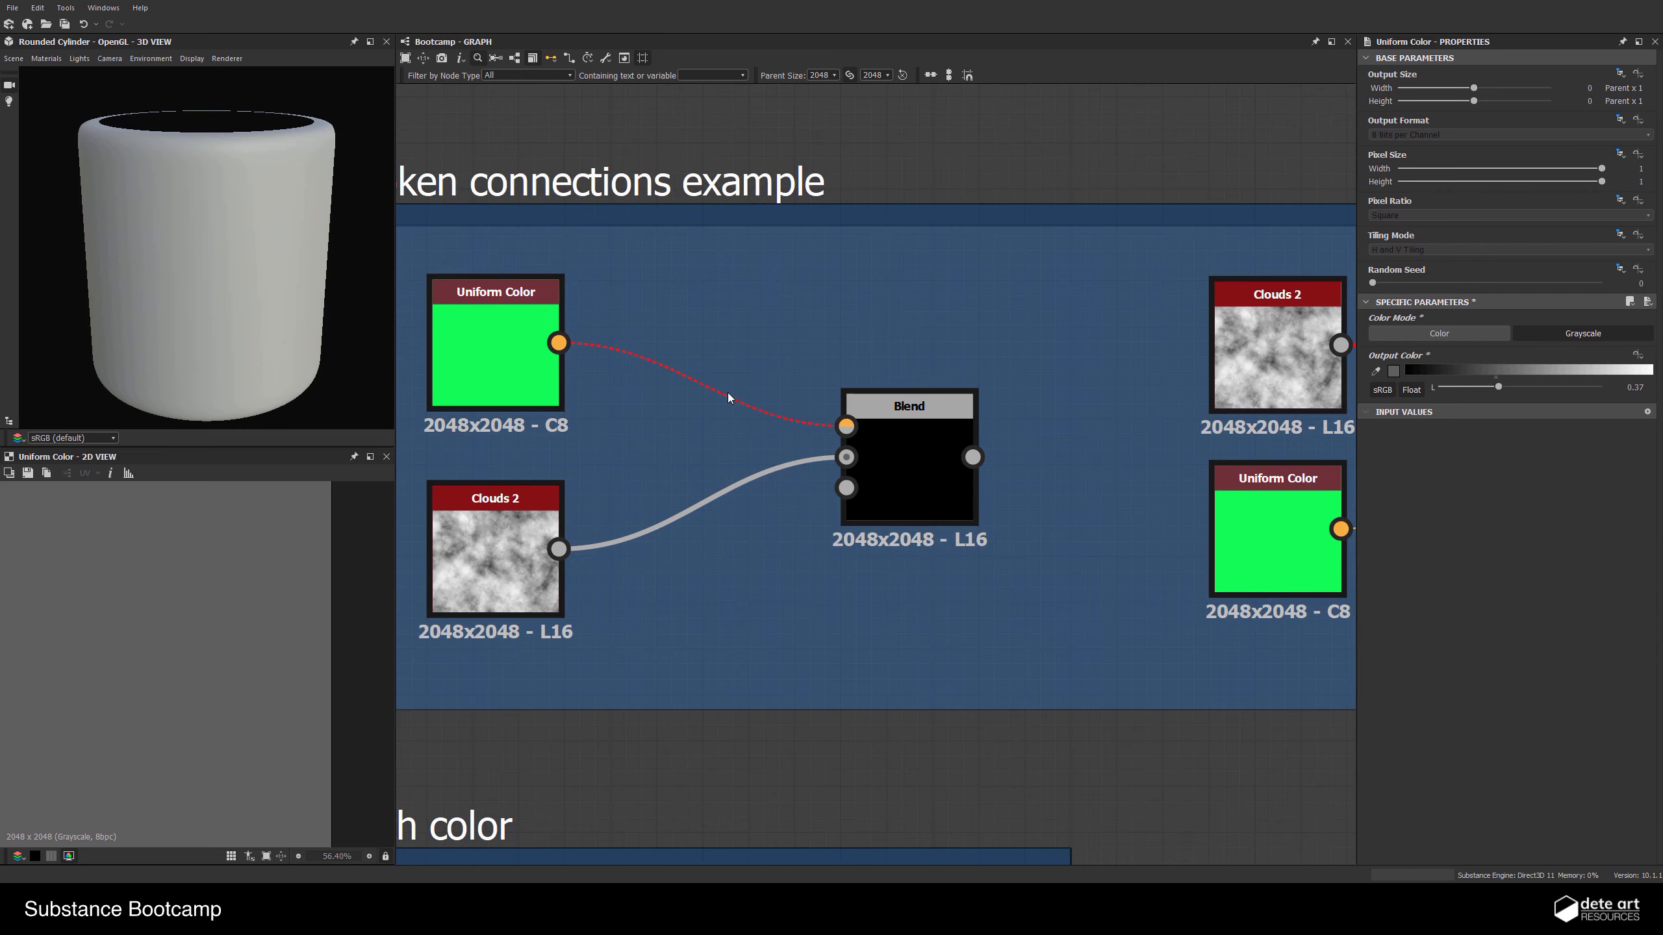
click(899, 450)
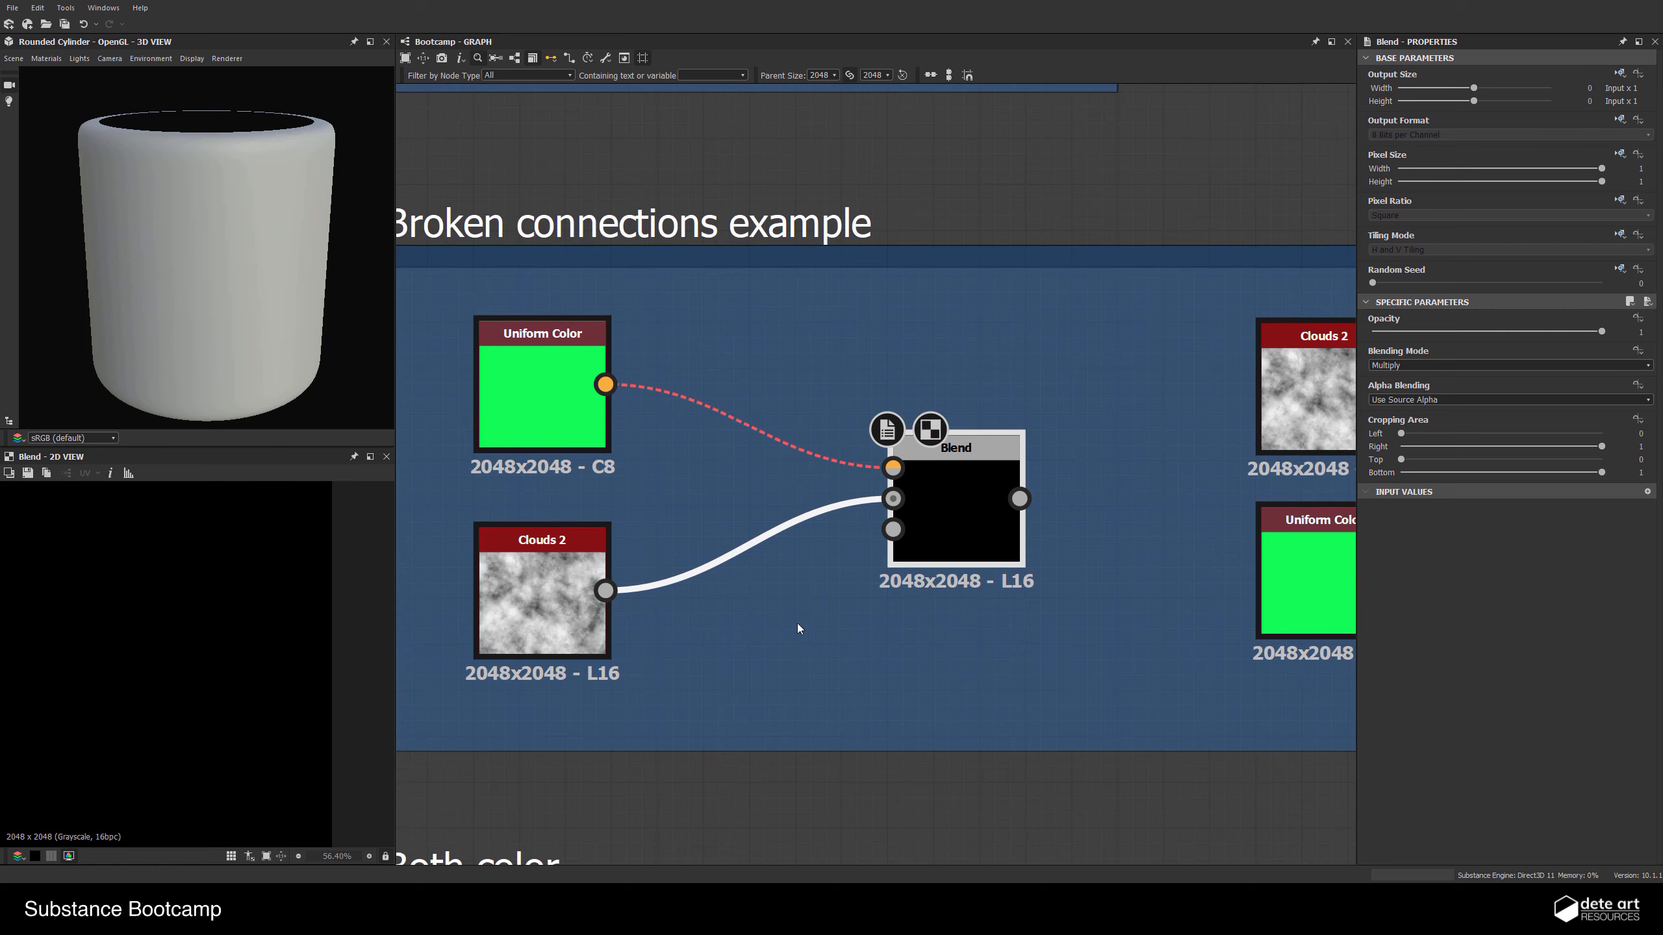
scroll(798, 629, down, 3)
scroll(777, 614, up, 3)
middle_drag(692, 653, 718, 661)
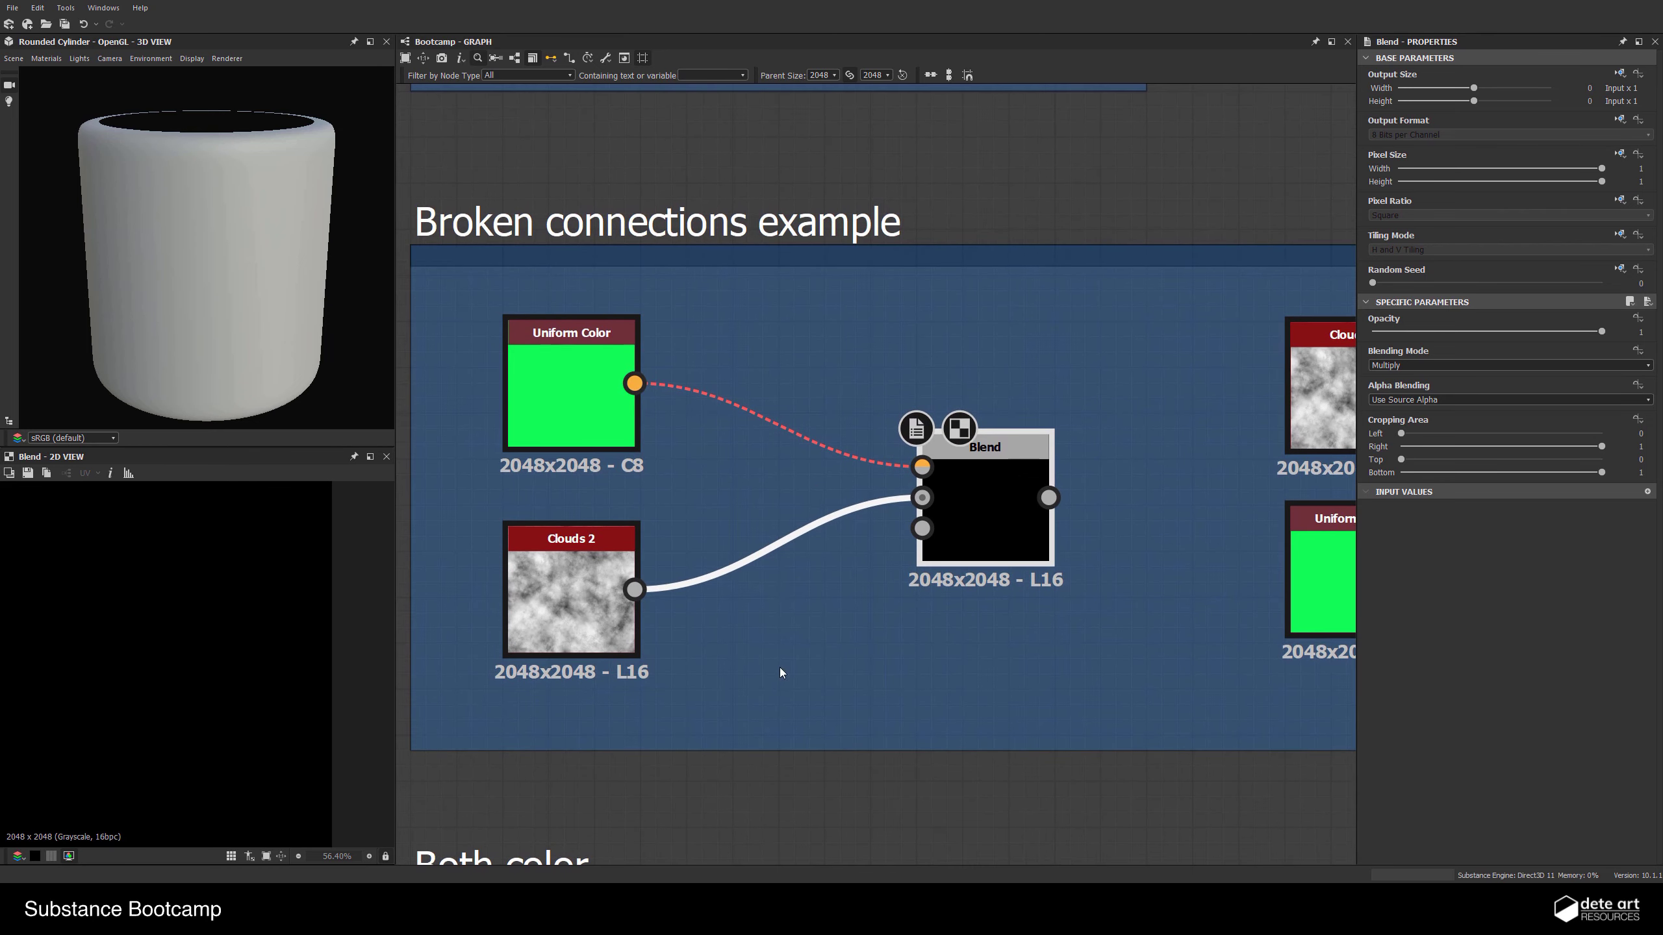
click(779, 672)
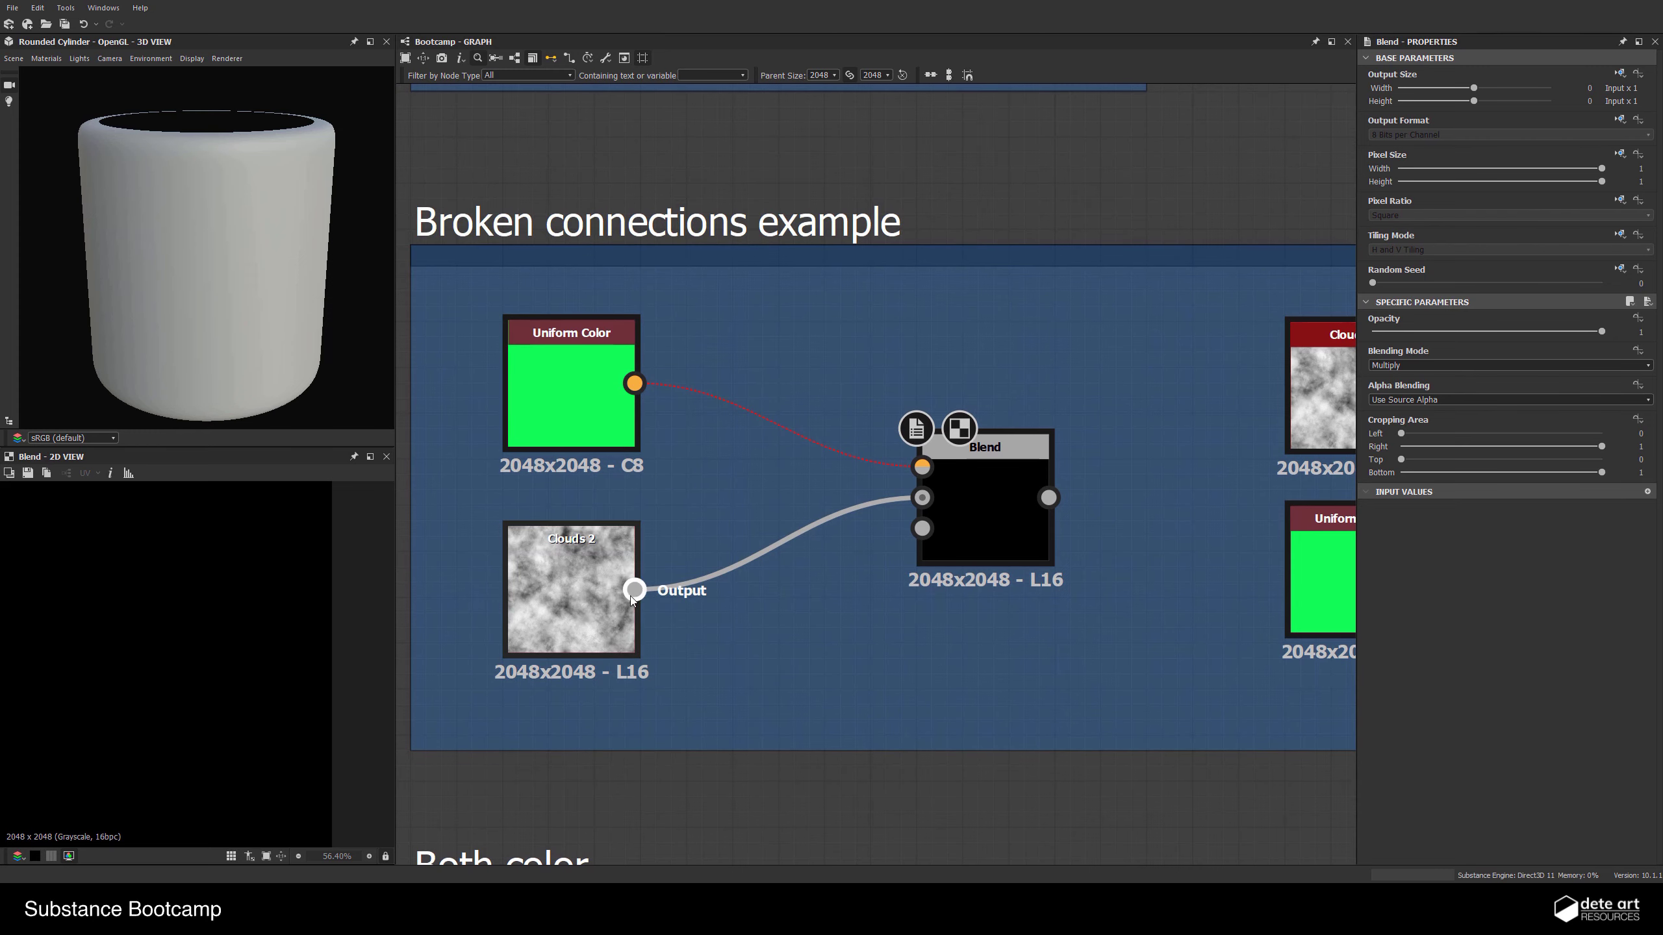
Inspect the second broken connection, where grayscale Clouds 2 feeds the foreground of the color Blend node
middle_drag(951, 522, 912, 496)
scroll(910, 495, down, 3)
middle_drag(1064, 532, 715, 486)
scroll(846, 530, up, 2)
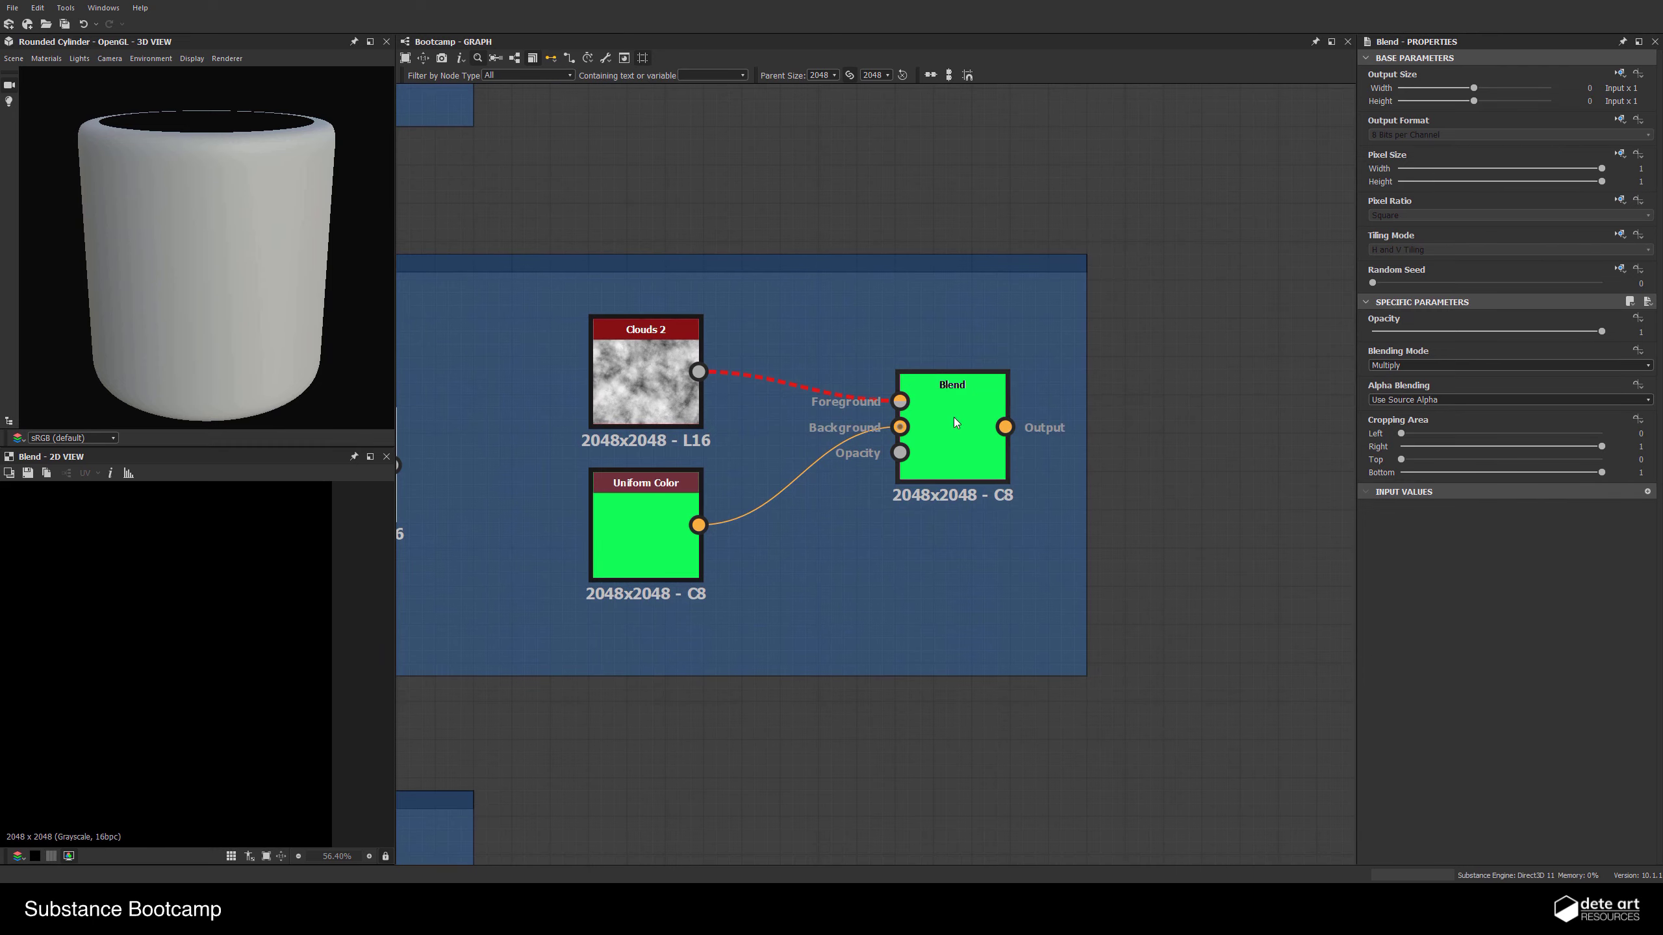
Examine how the Gradient Map converts Clouds 2 to color before the Blend node in the Both color example
scroll(812, 549, down, 3)
middle_drag(791, 550, 981, 474)
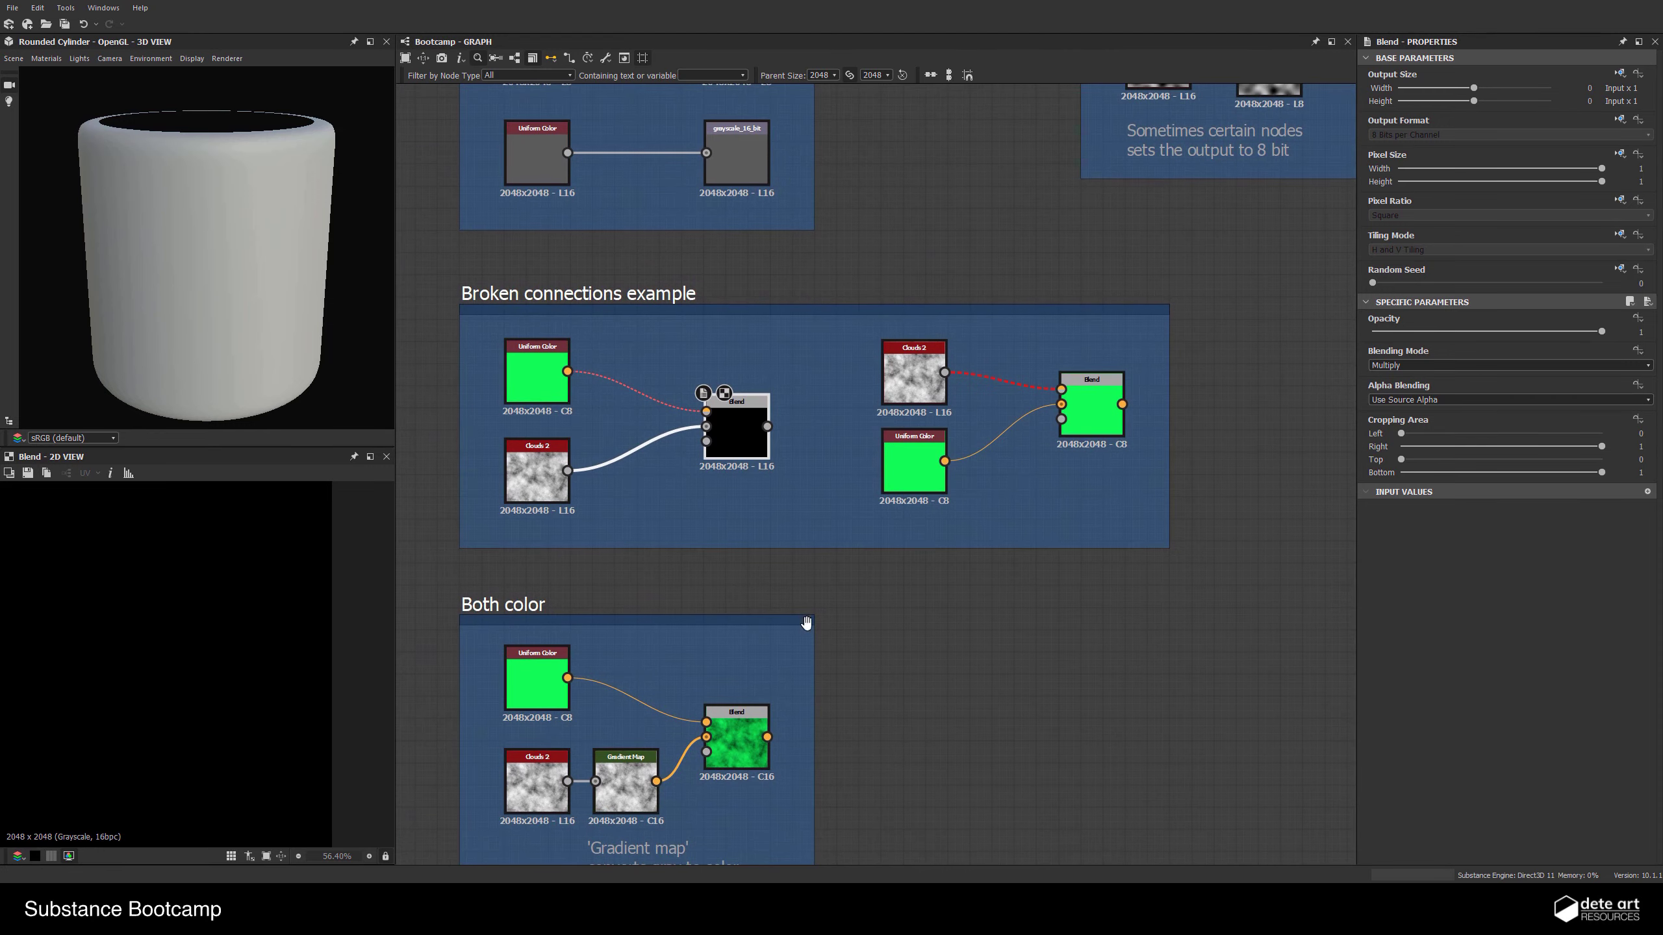
middle_drag(813, 657, 868, 486)
scroll(785, 560, up, 2)
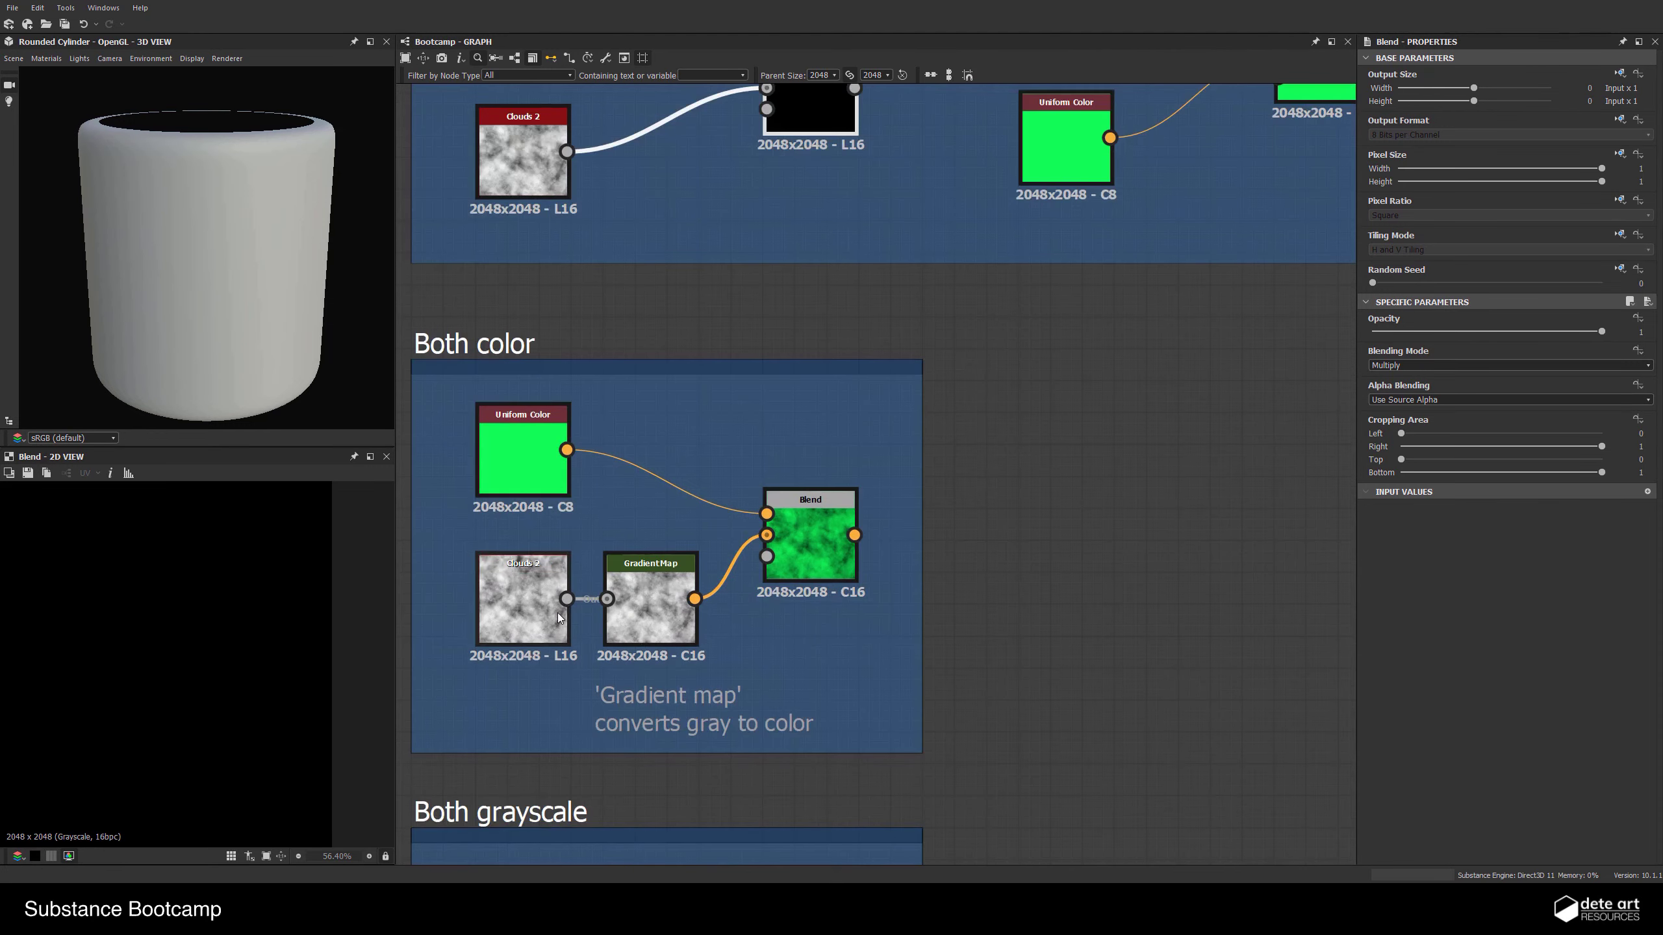
drag(567, 599, 608, 599)
scroll(719, 576, up, 3)
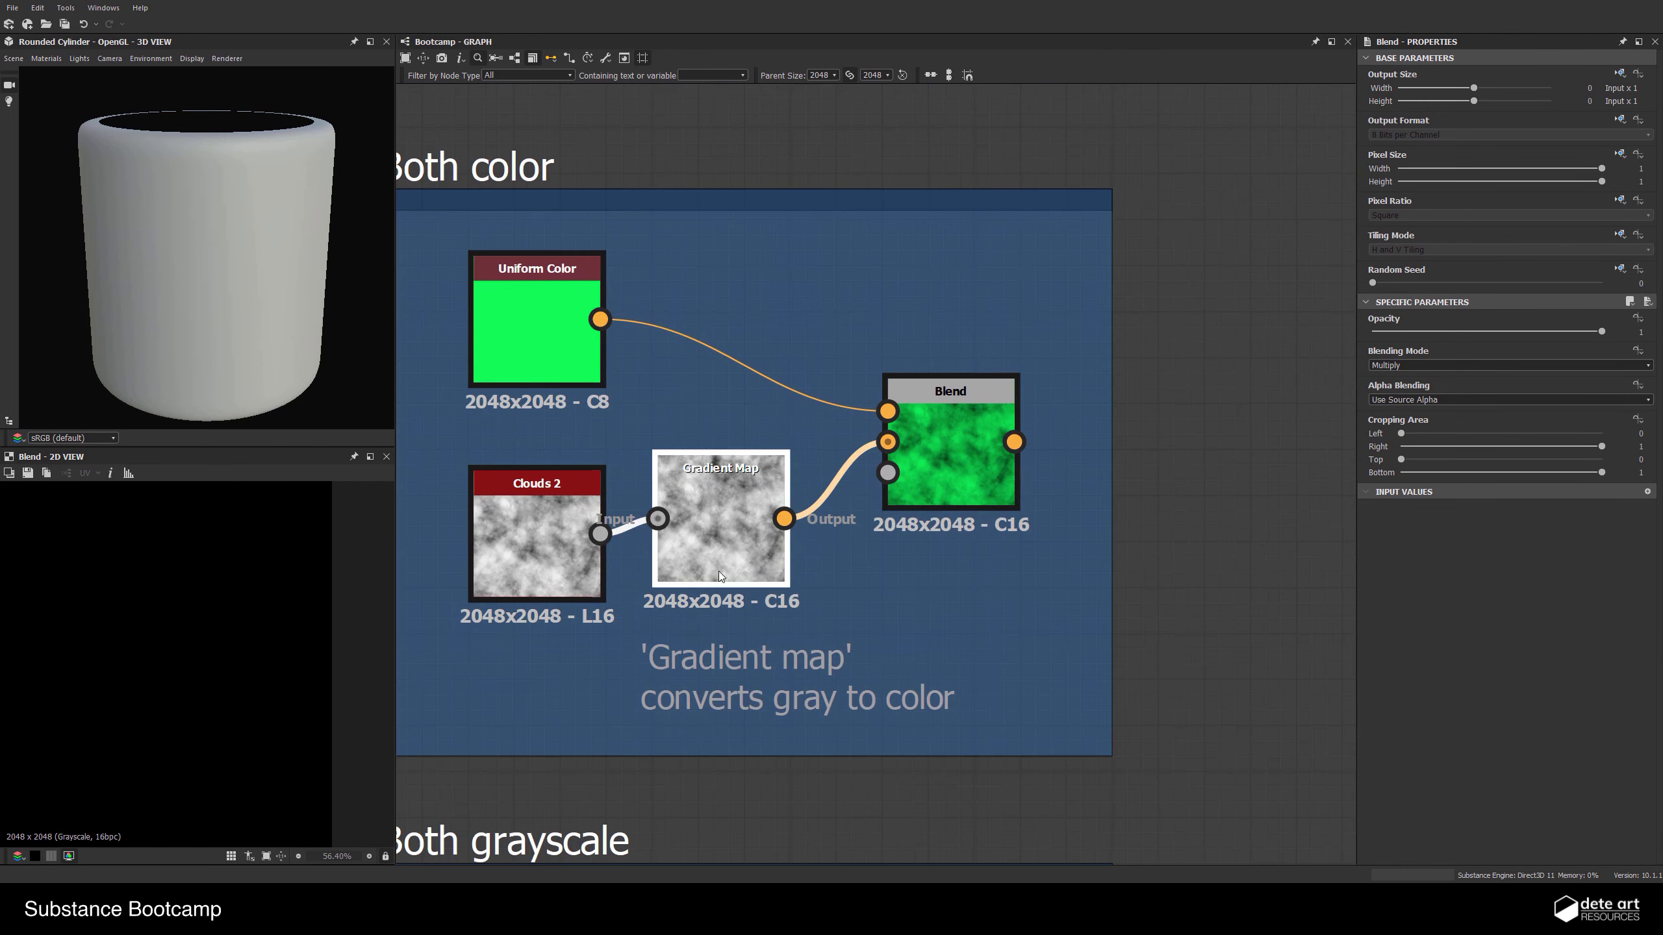
scroll(647, 555, up, 2)
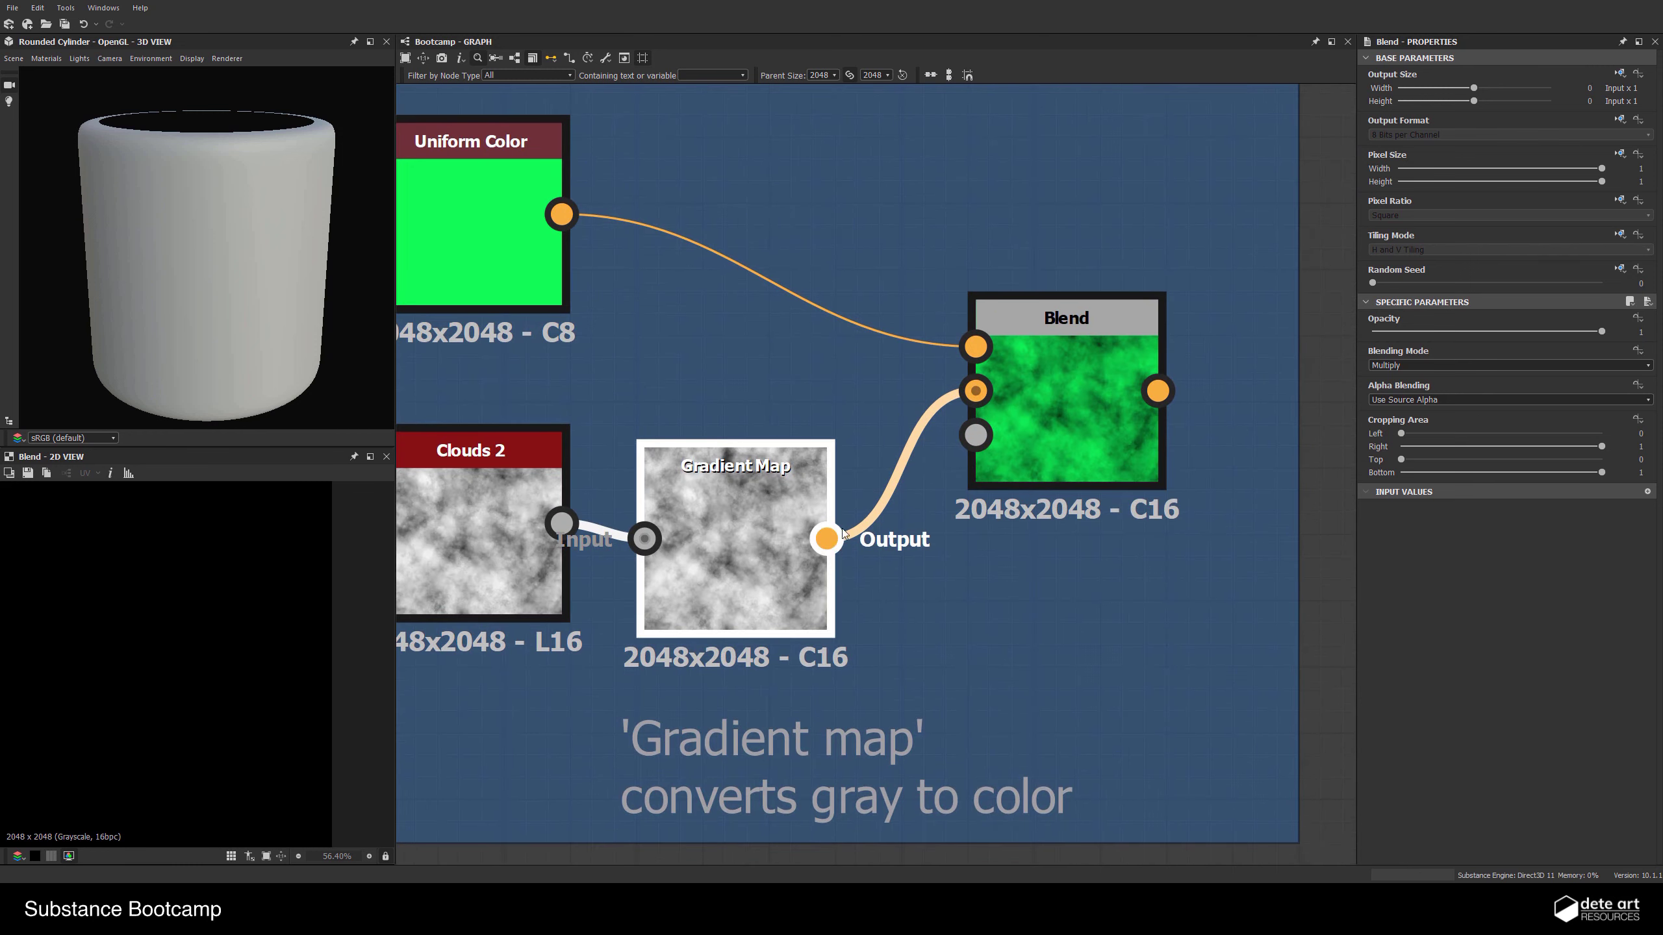
scroll(843, 533, down, 3)
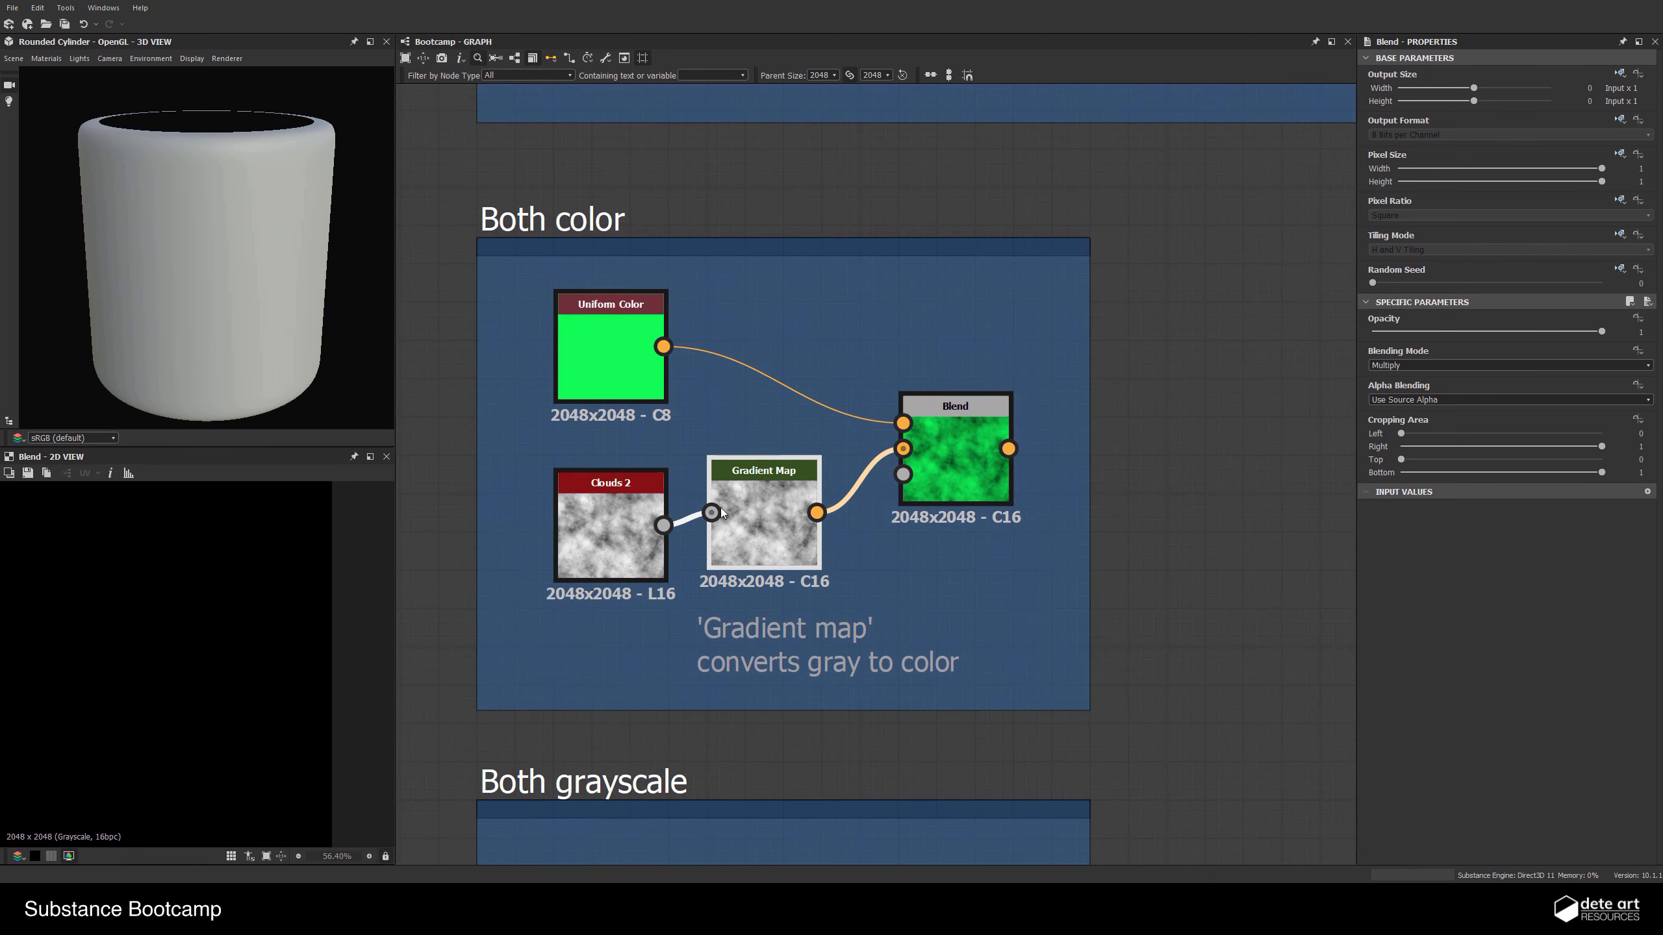
Preview the Both color example's Blend node and fit its image in the 2D view
double_click(942, 452)
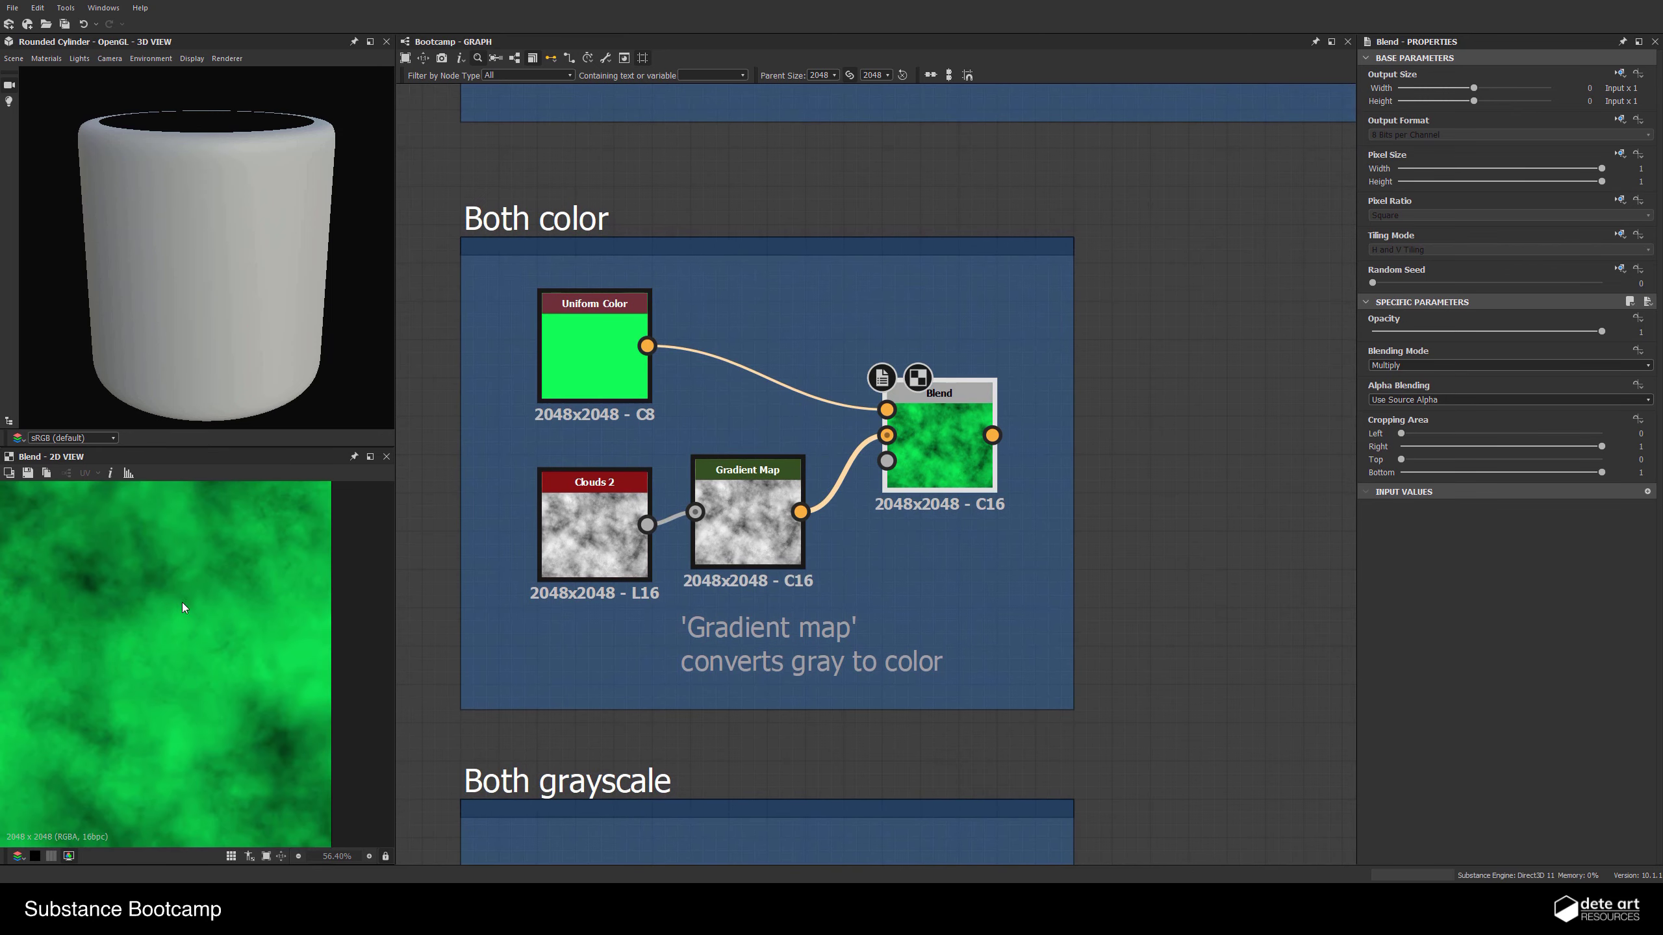
key(f)
scroll(172, 639, up, 2)
key(f)
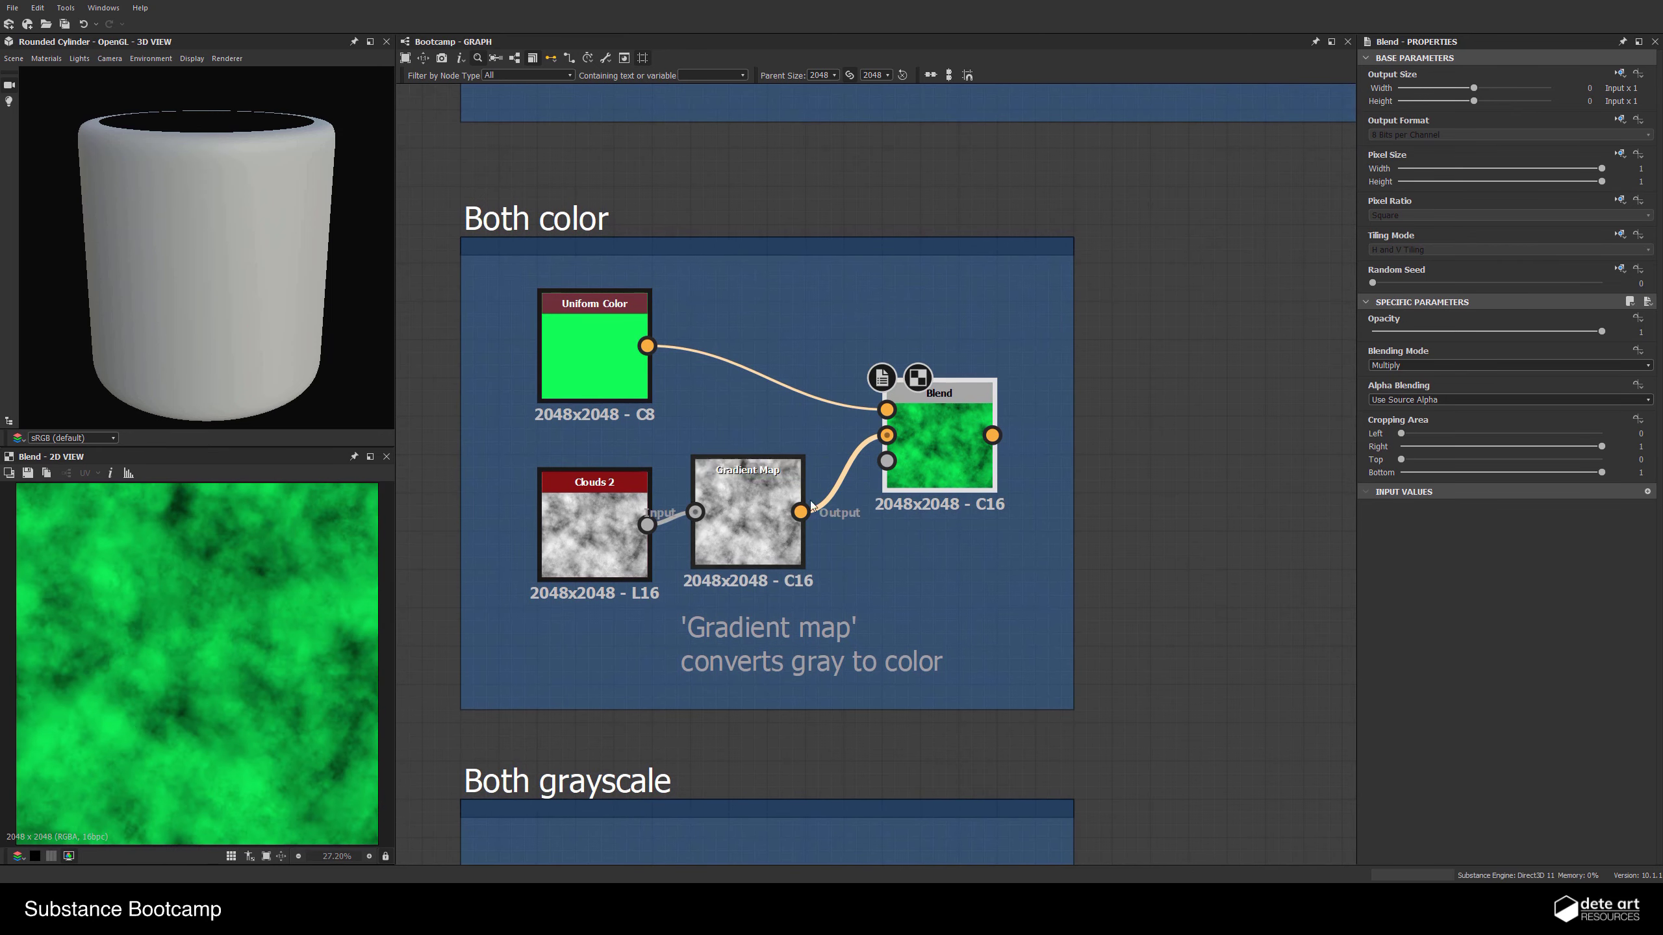
Preview the Grayscale Conversion node and the Blend node in the Both grayscale example
scroll(774, 509, down, 3)
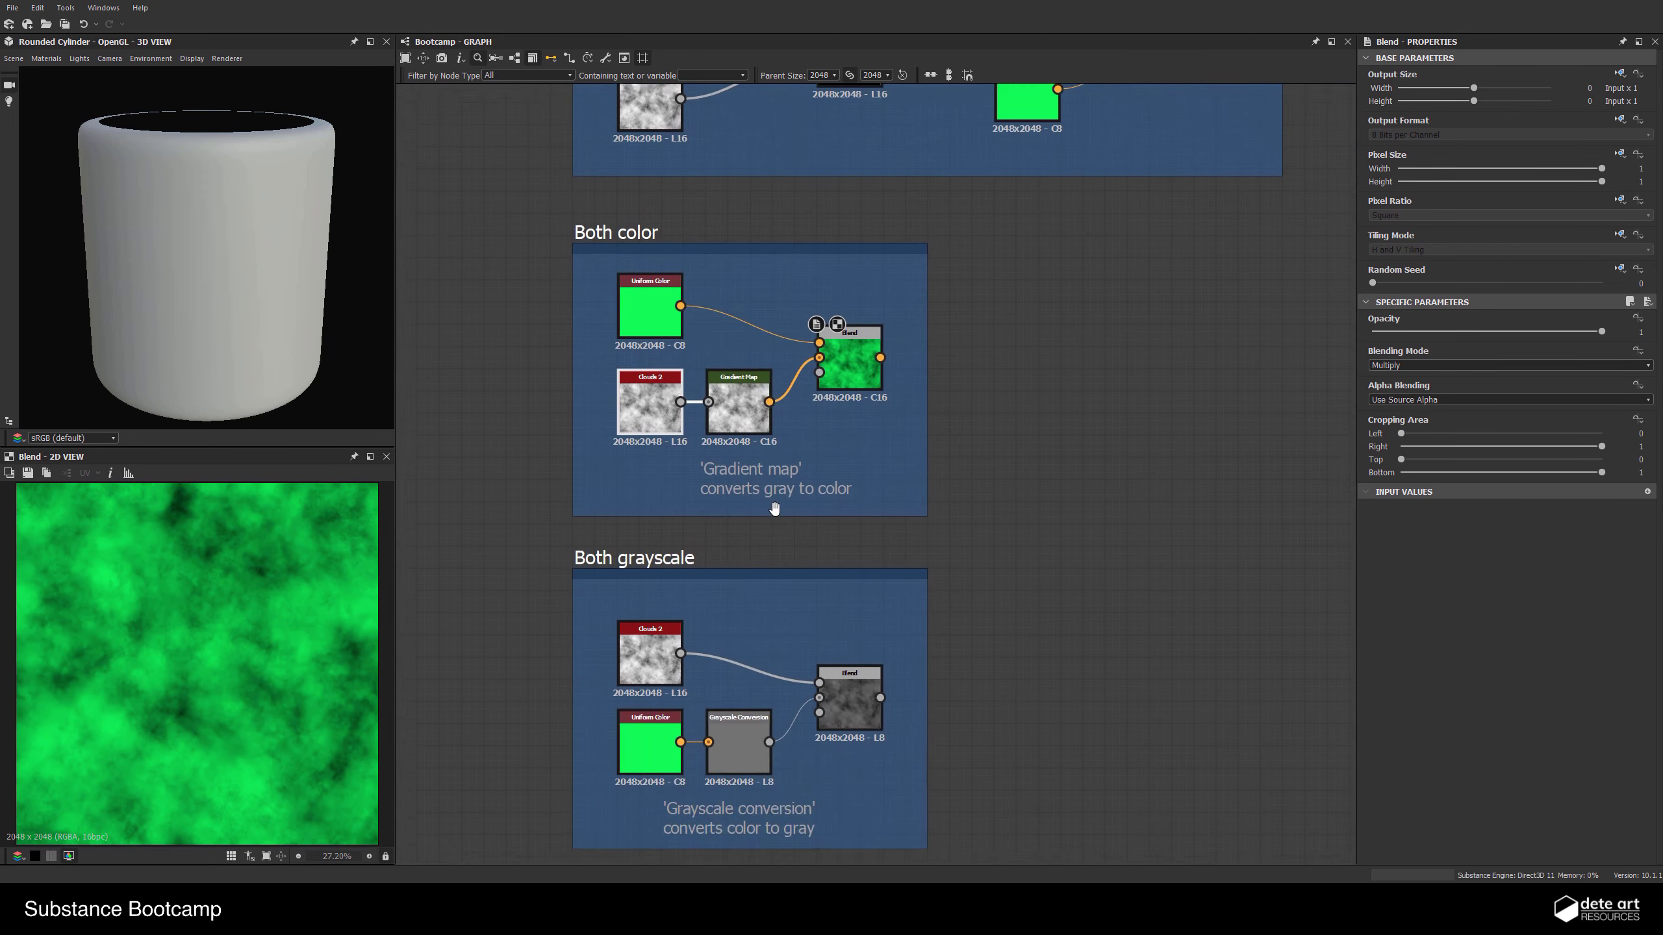
middle_drag(774, 510, 760, 256)
scroll(691, 588, up, 3)
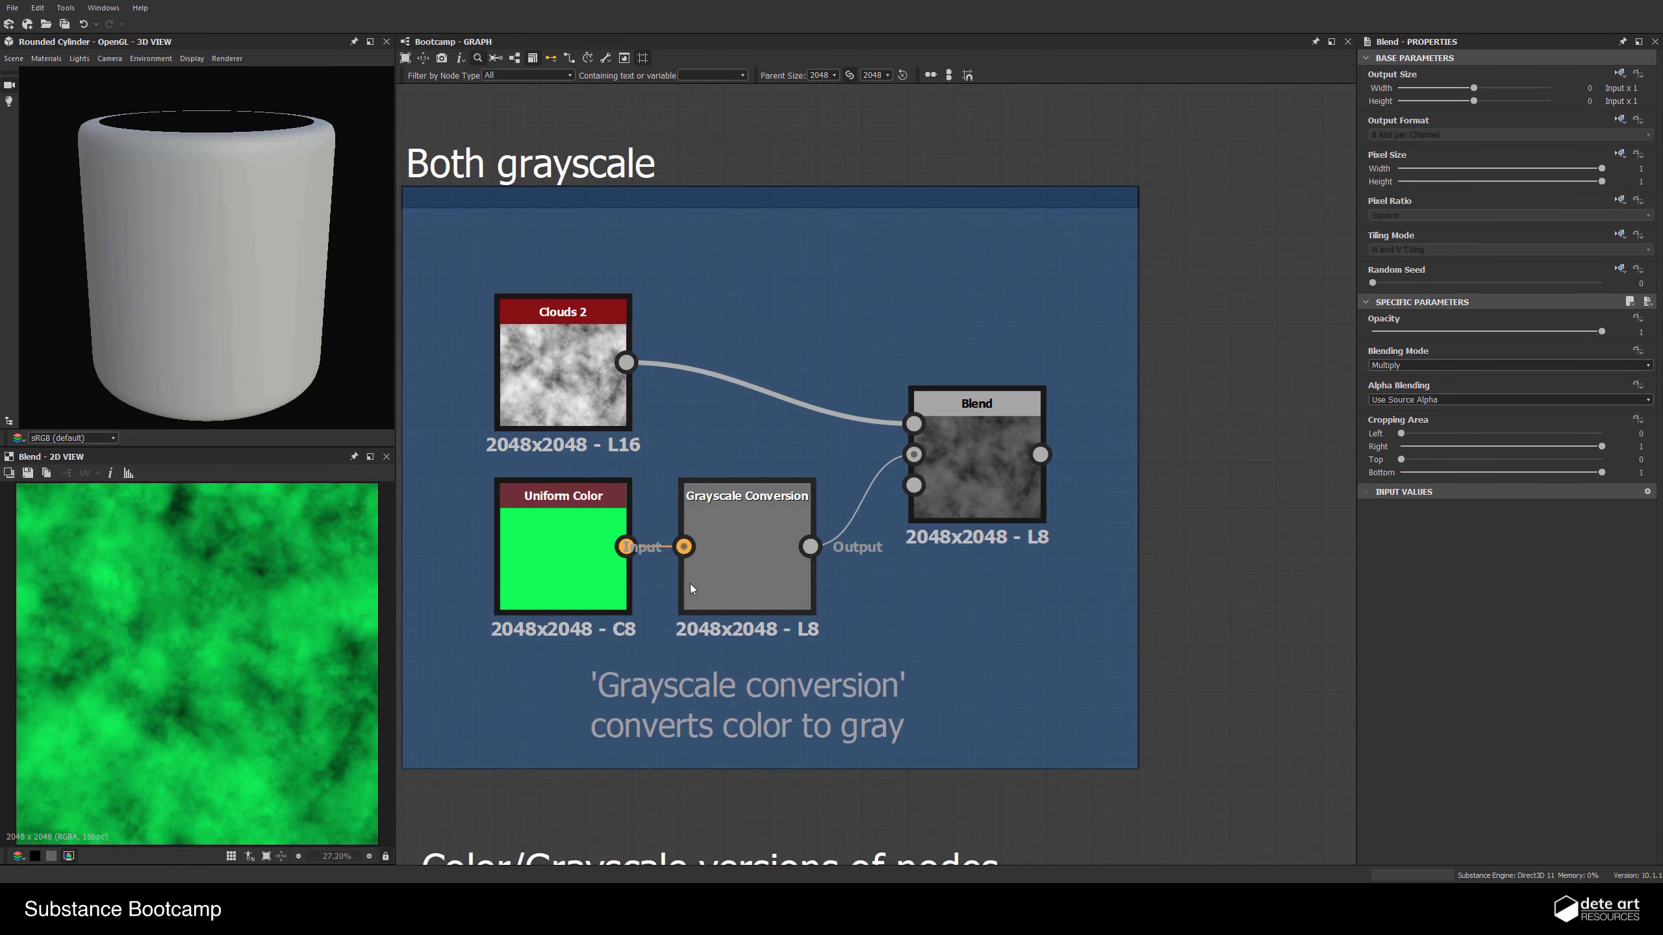
scroll(691, 589, down, 2)
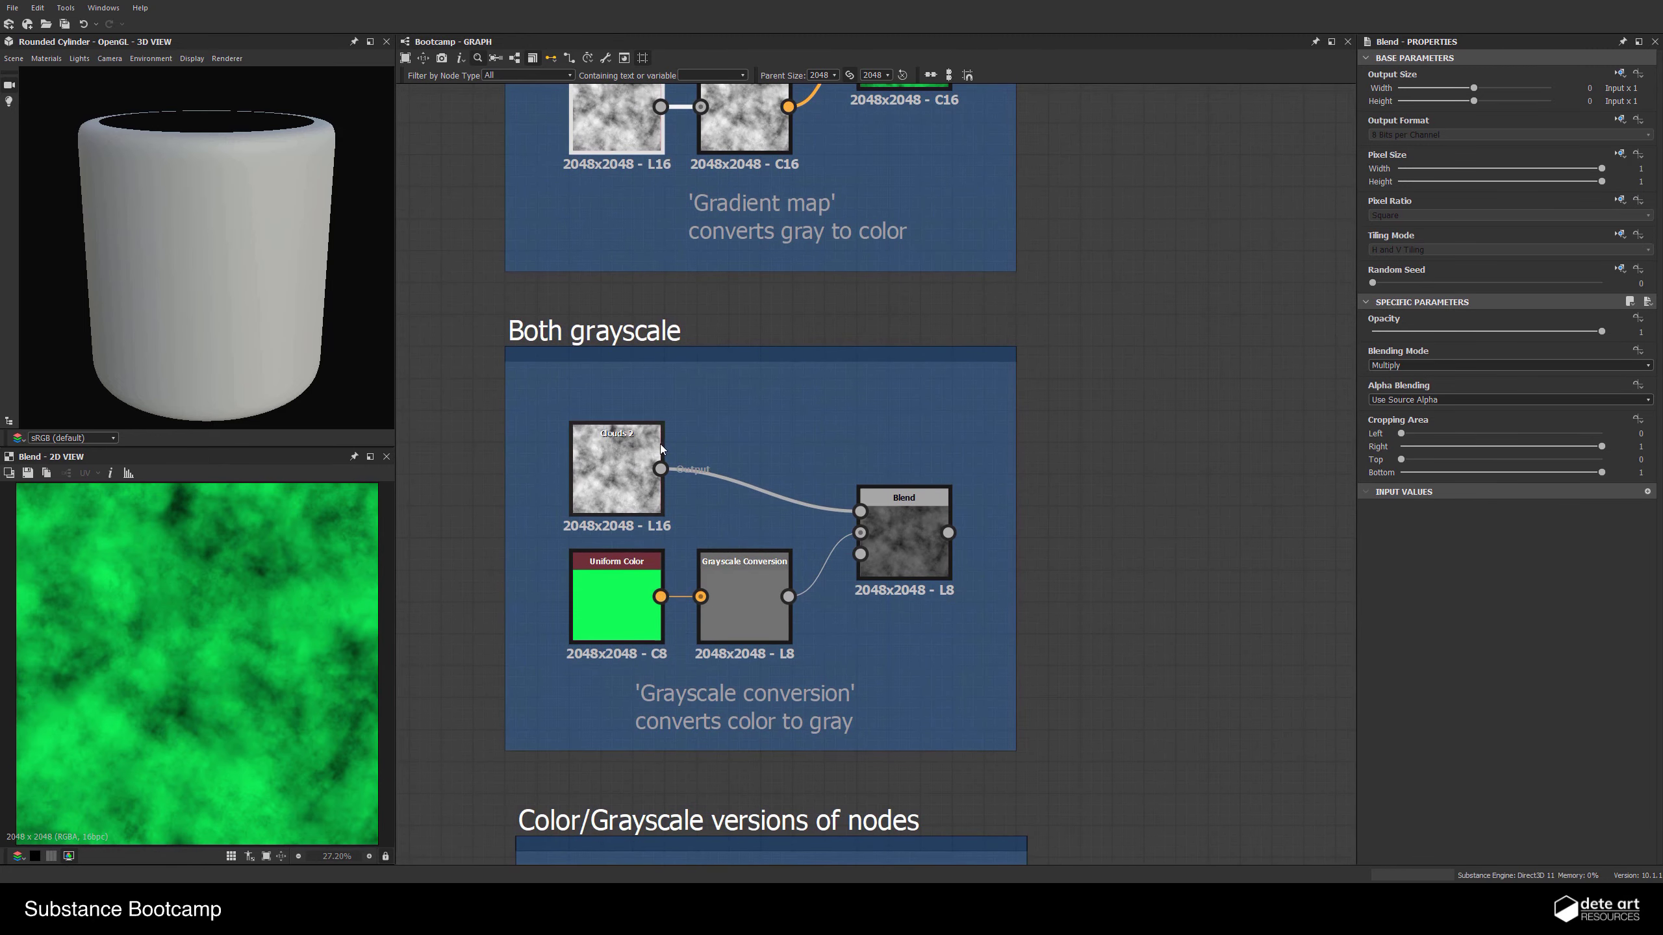
scroll(654, 622, up, 3)
click(770, 590)
scroll(805, 587, down, 3)
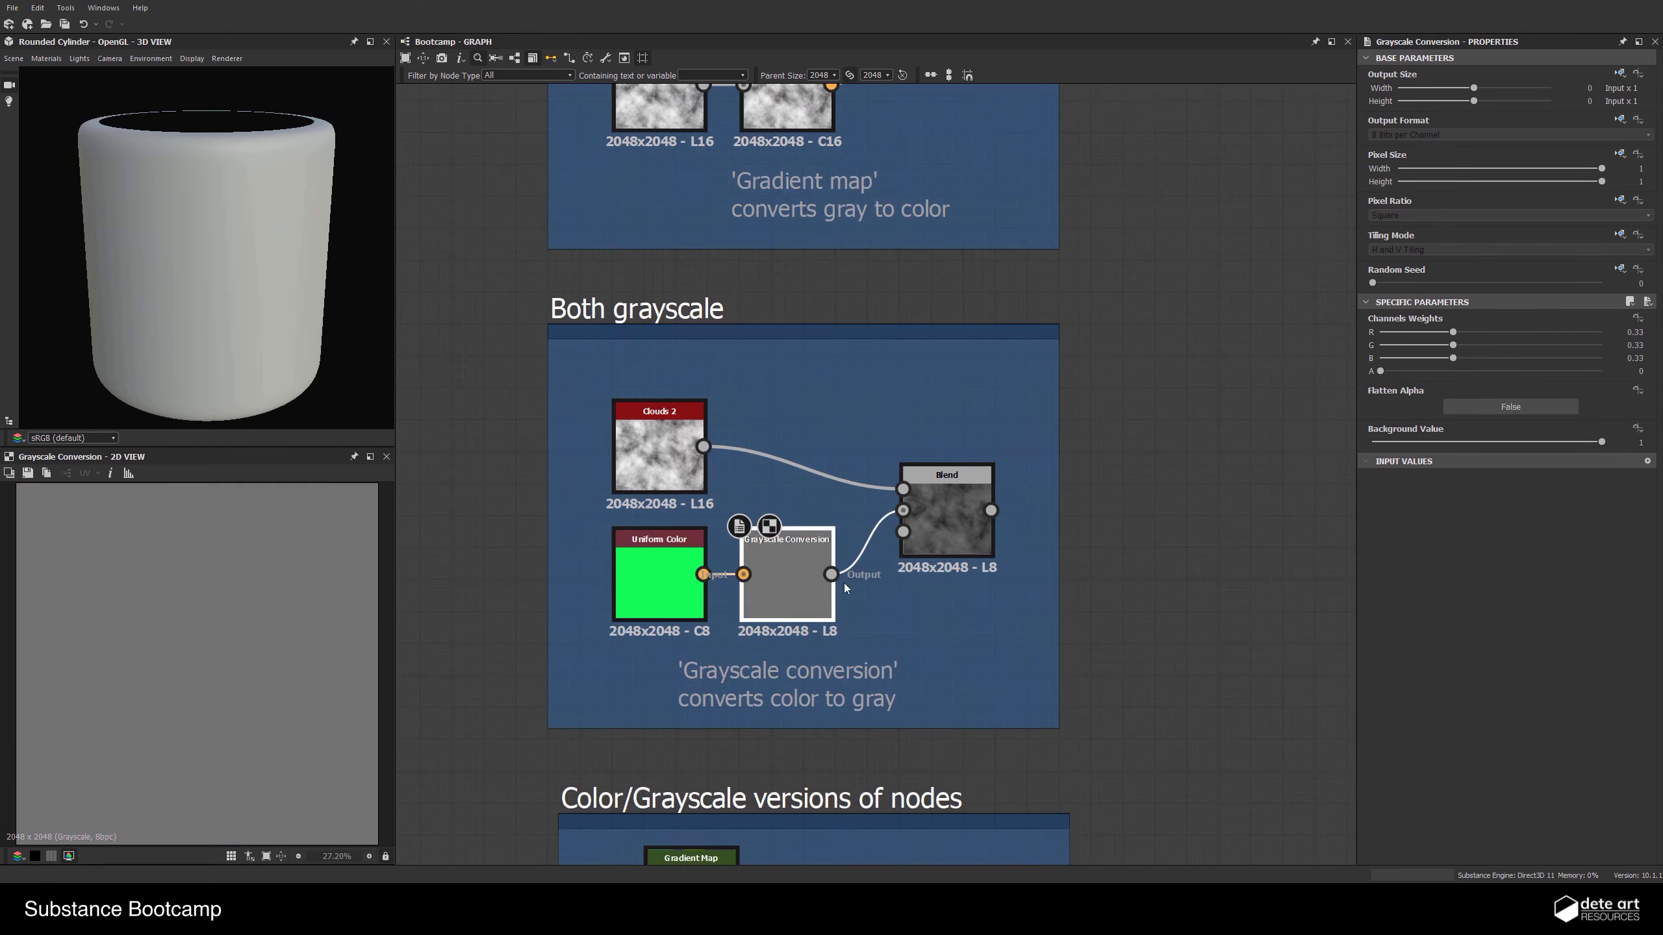
click(952, 521)
scroll(861, 582, up, 2)
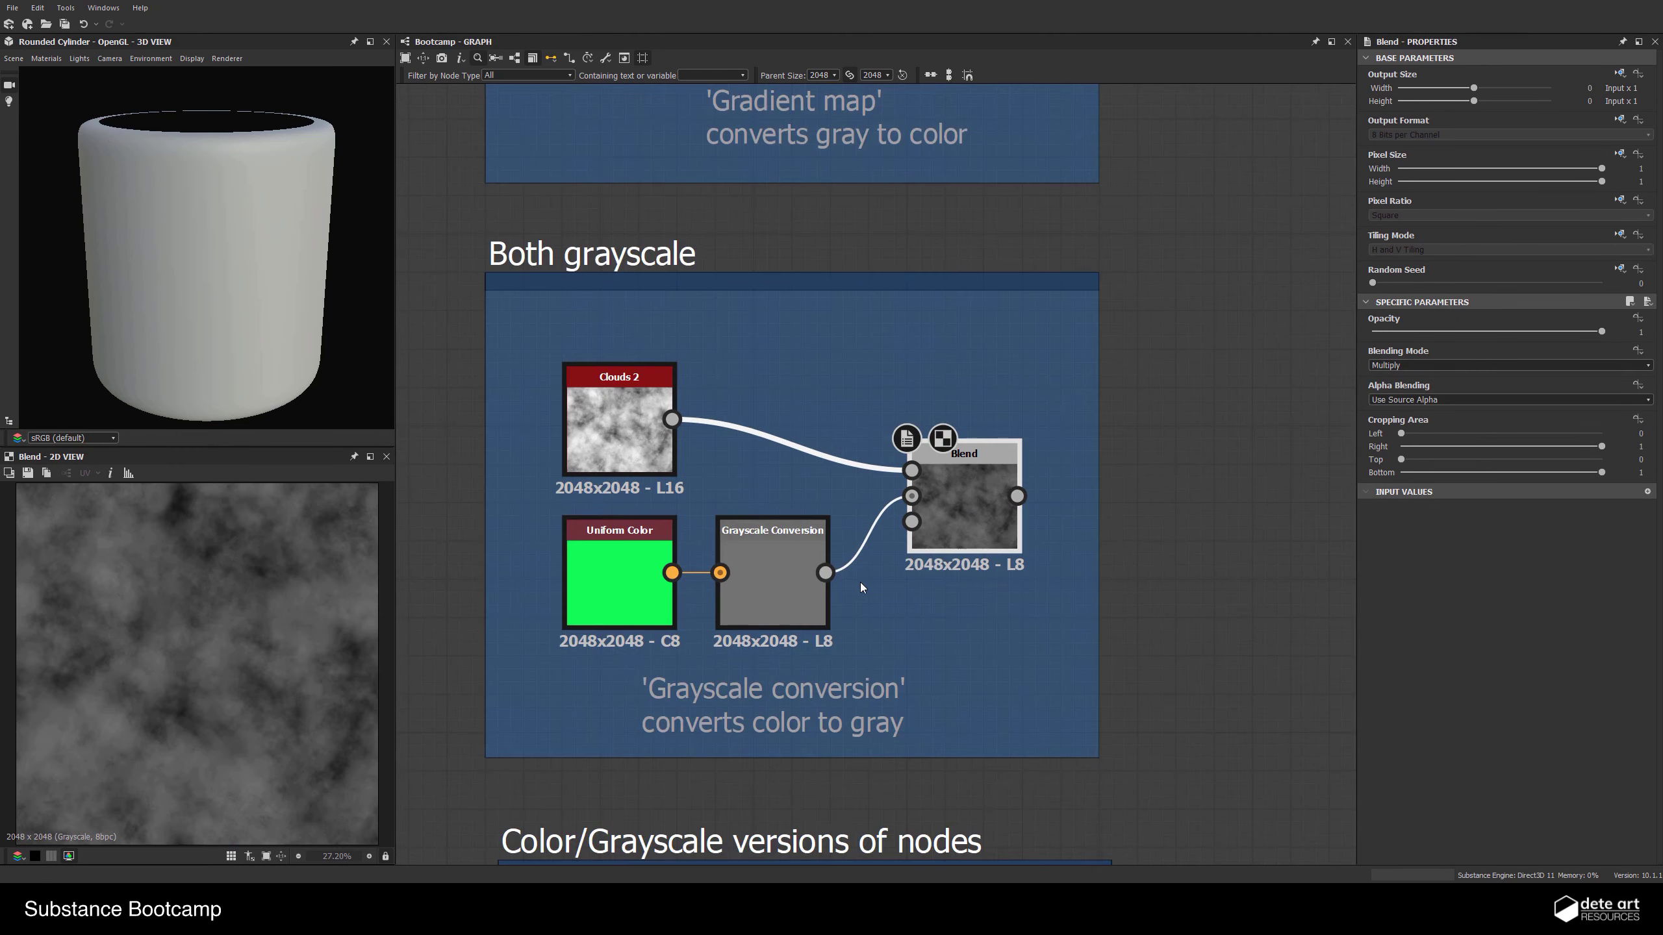
middle_drag(859, 608, 847, 620)
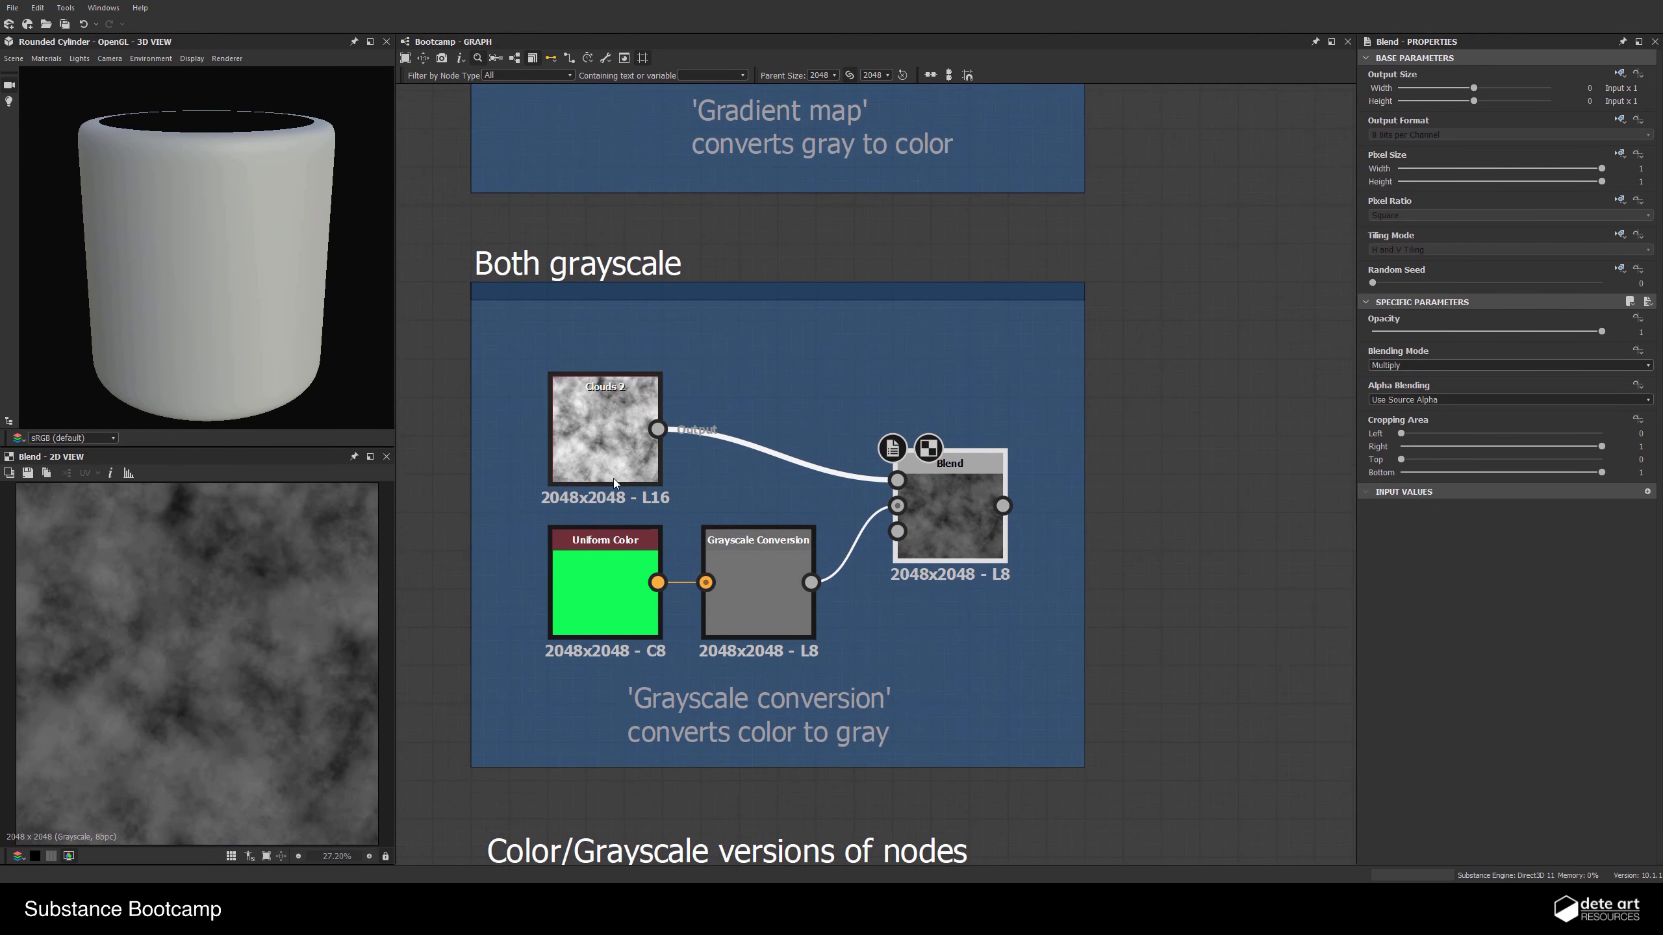
click(615, 602)
drag(732, 591, 764, 593)
drag(1452, 345, 1499, 345)
drag(1452, 332, 1539, 331)
click(1452, 358)
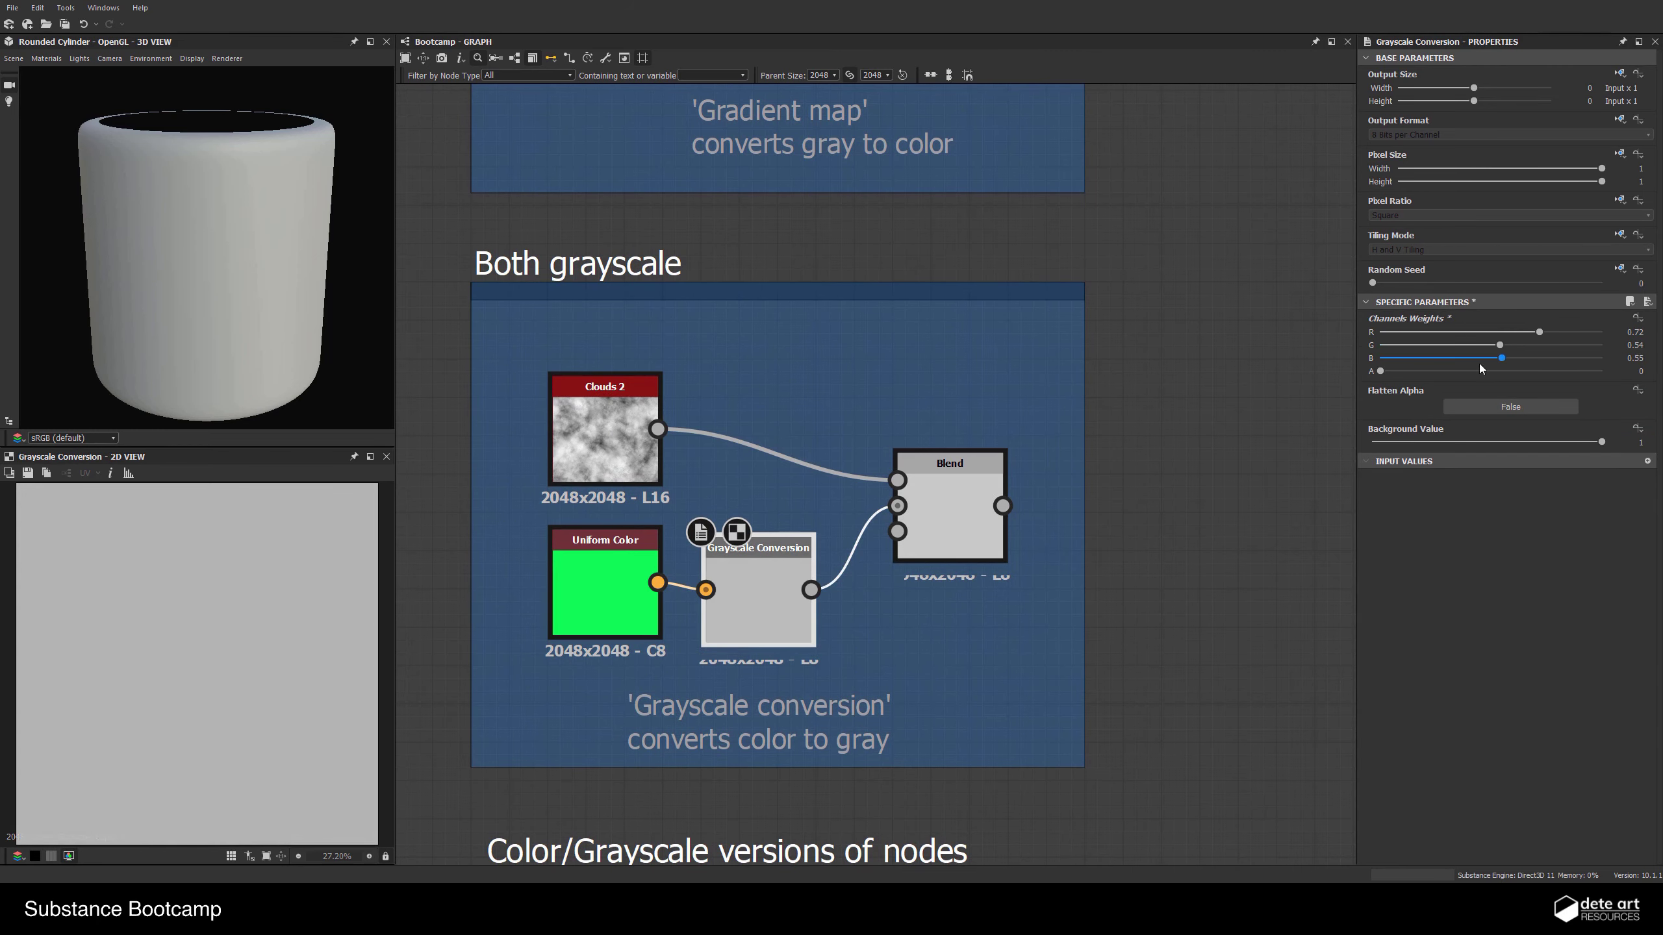
click(959, 517)
Search the node list for "blu" to compare color and grayscale blur versions, and close it without adding a node
scroll(986, 569, down, 4)
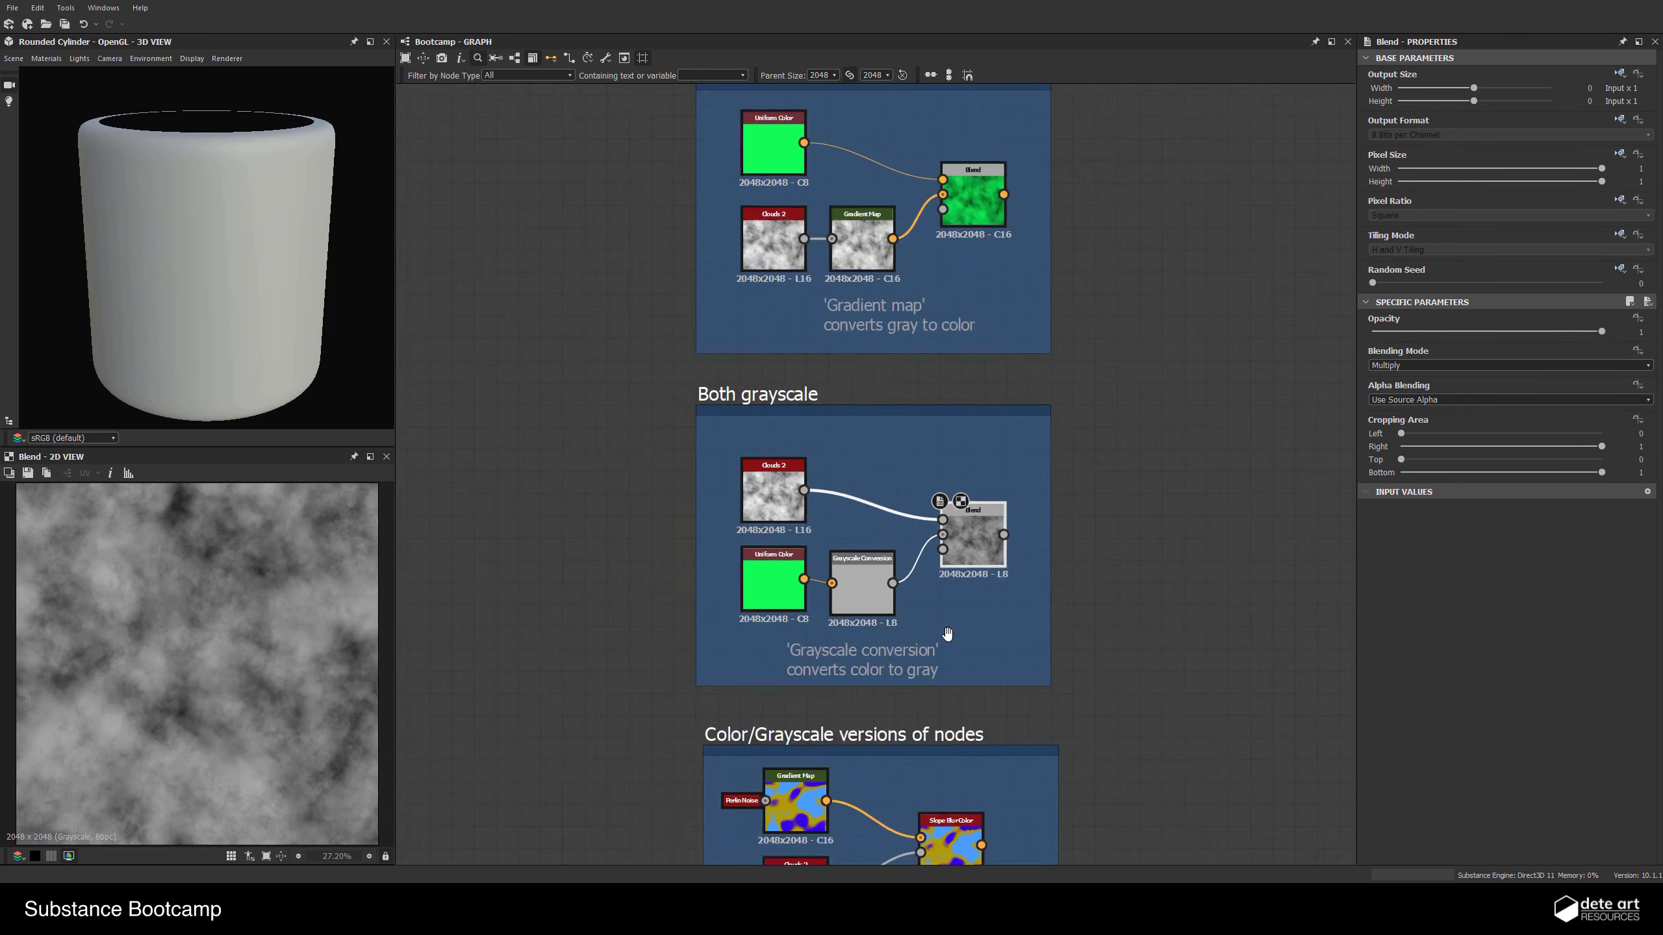
middle_drag(946, 635, 808, 194)
scroll(812, 236, up, 4)
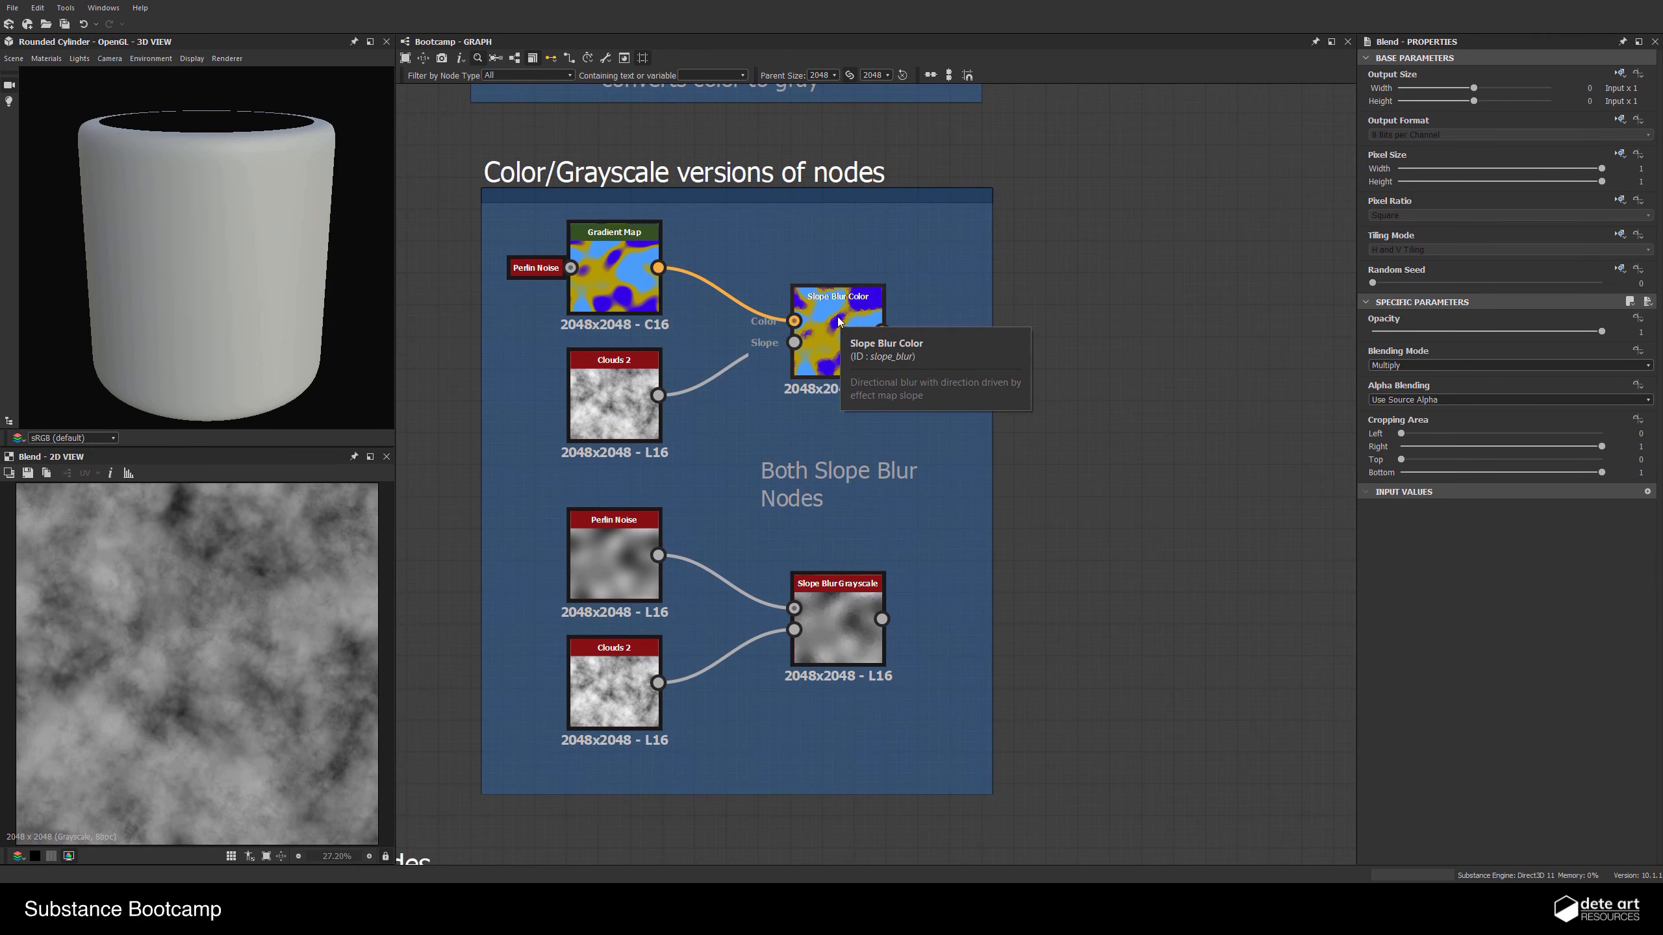
key(space)
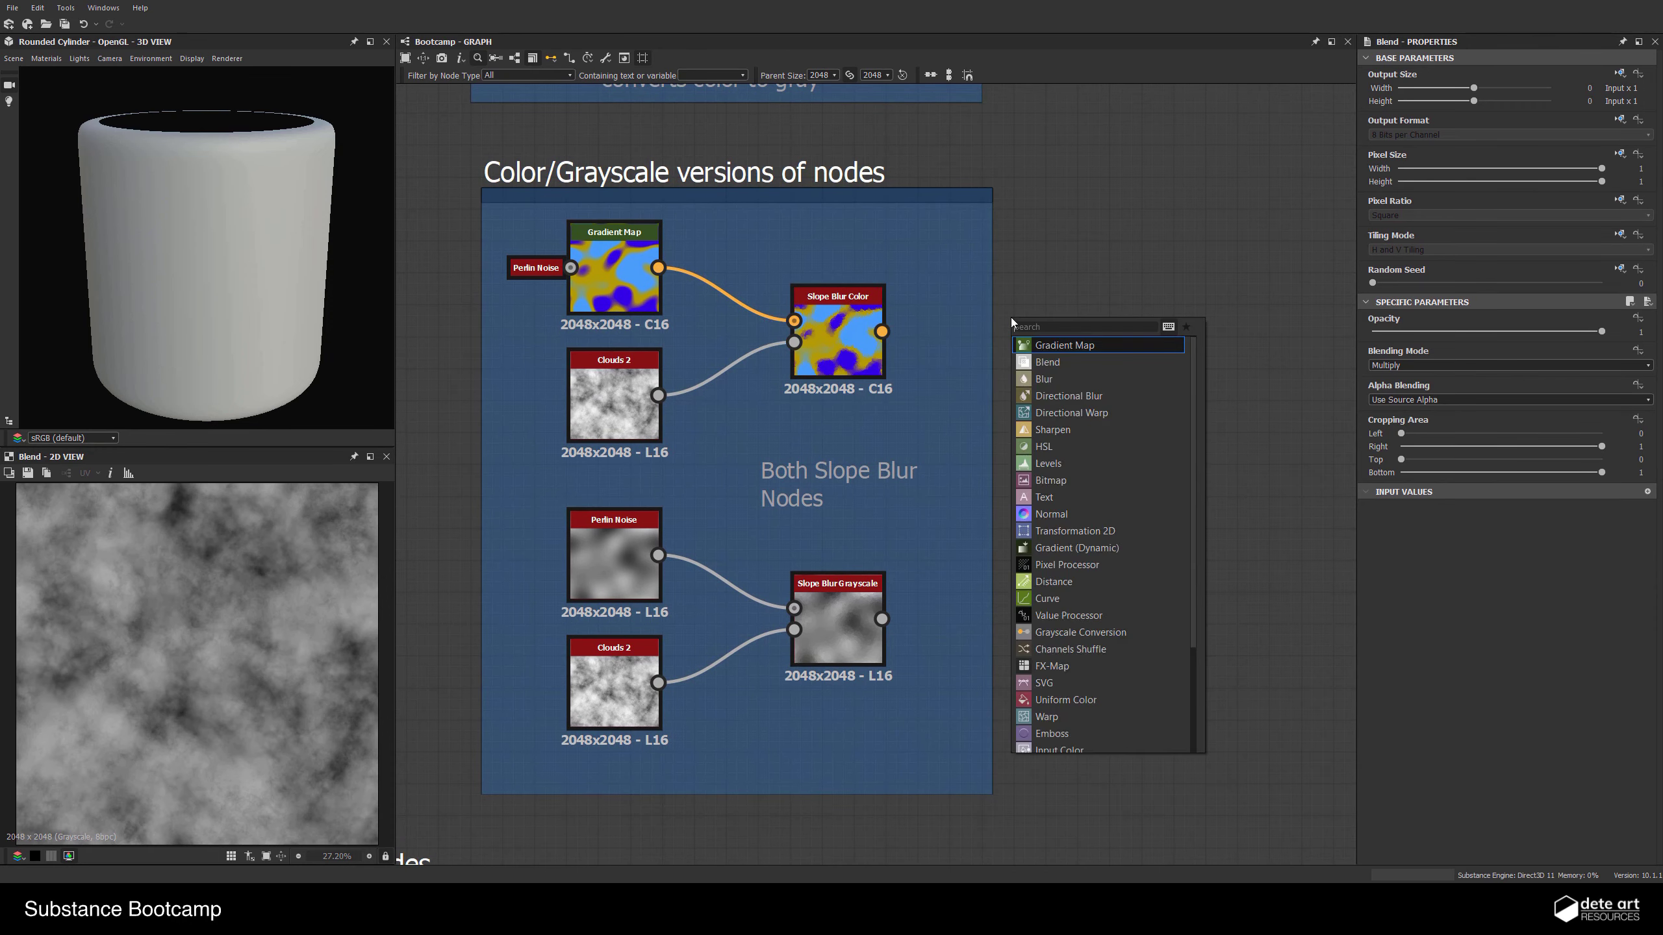
text(blu)
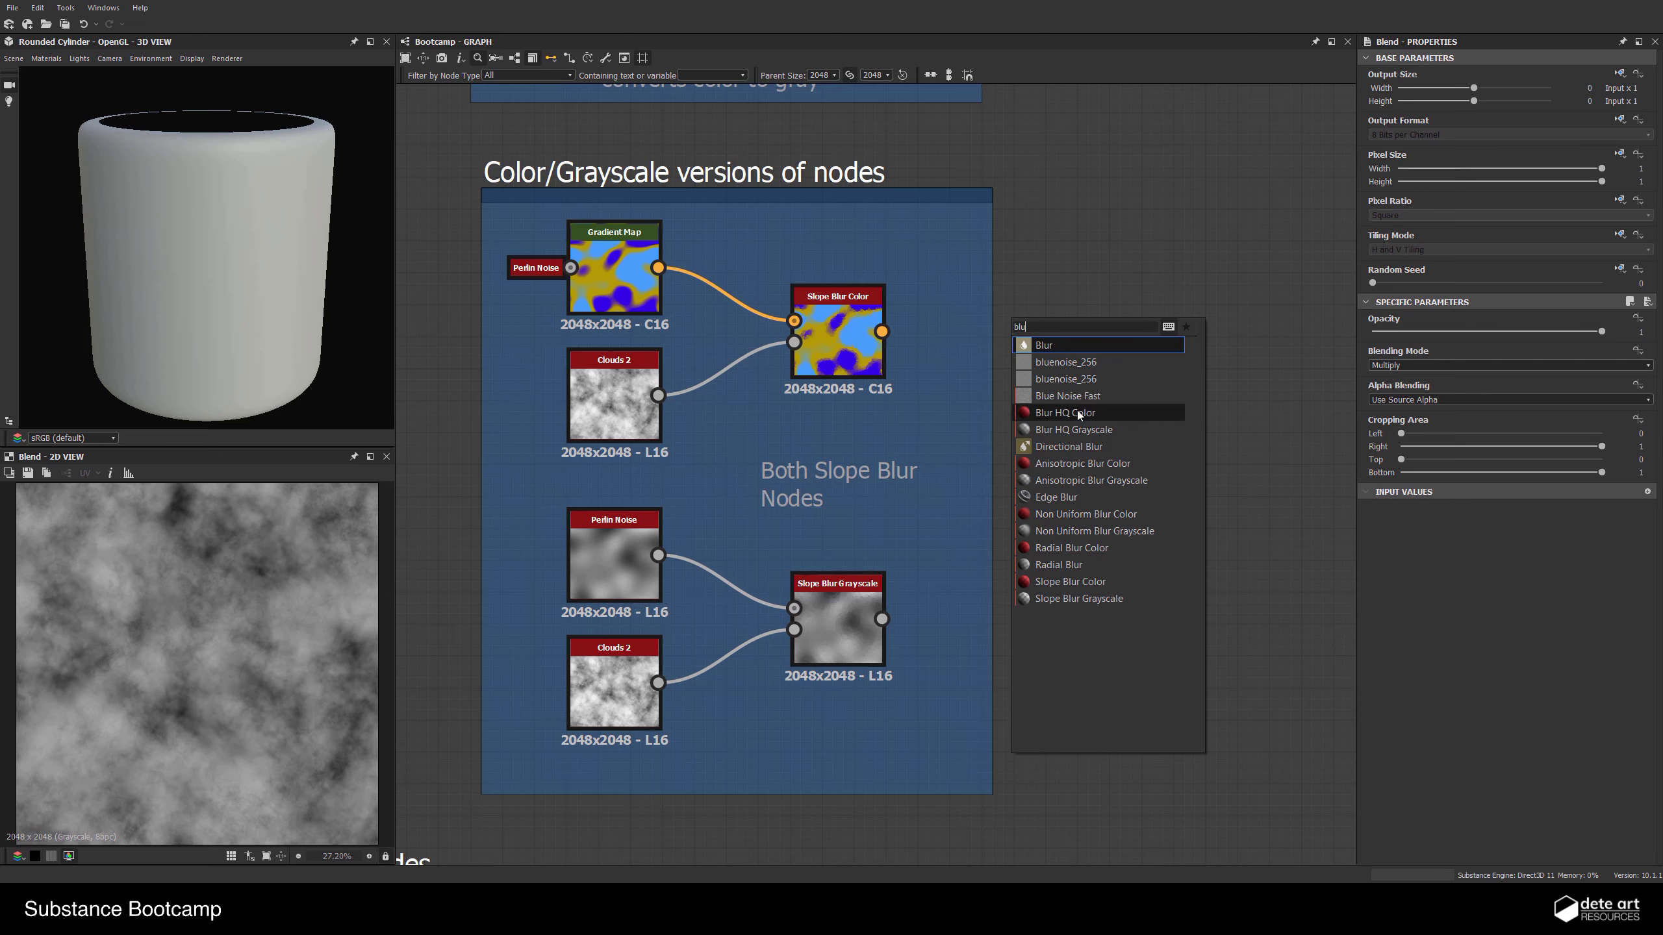
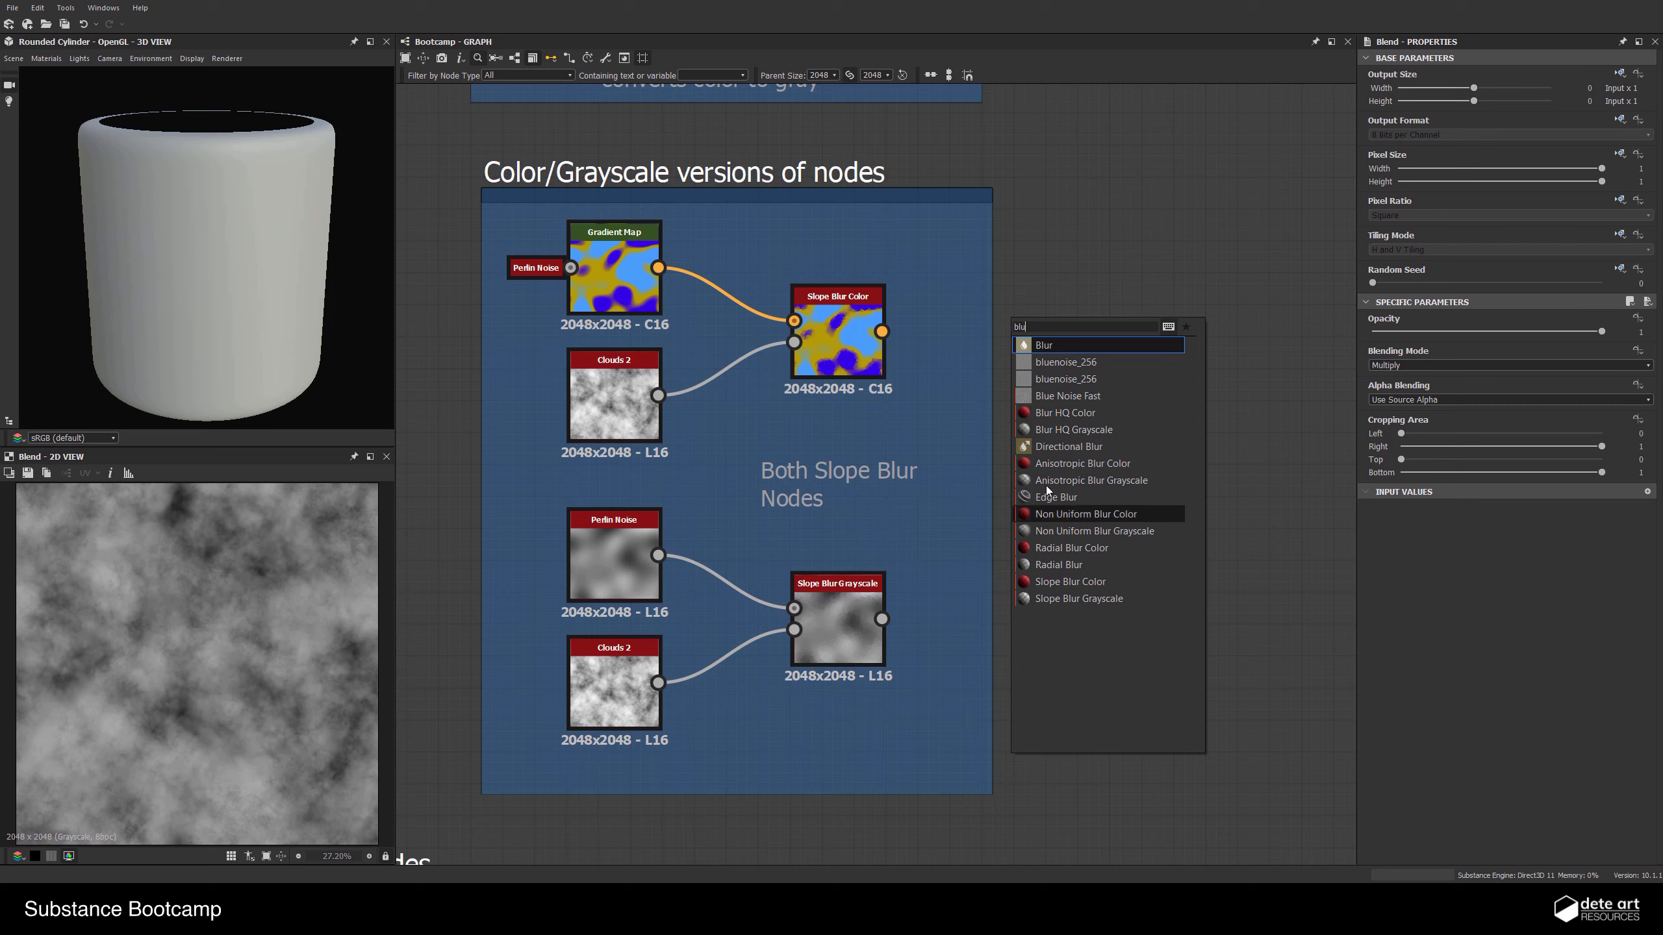
click(1121, 224)
Preview the Slope Blur Color and Slope Blur Grayscale nodes in the Color/Grayscale versions example
click(844, 370)
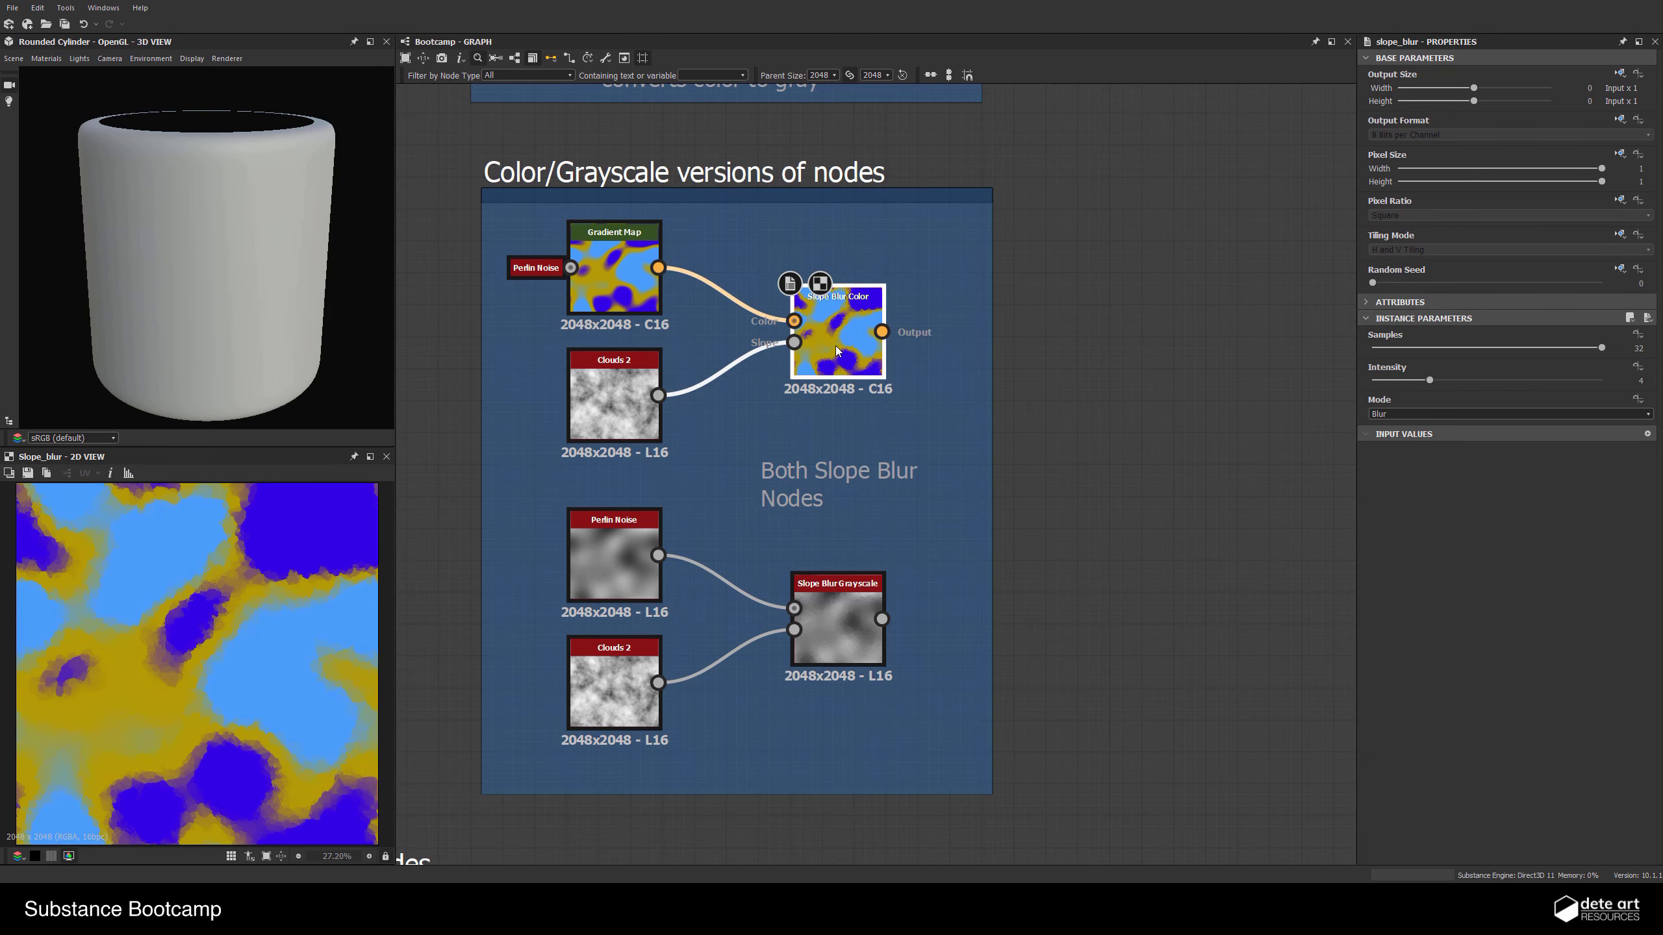
middle_drag(797, 443, 848, 461)
scroll(848, 437, up, 2)
middle_drag(755, 424, 803, 384)
scroll(819, 400, down, 2)
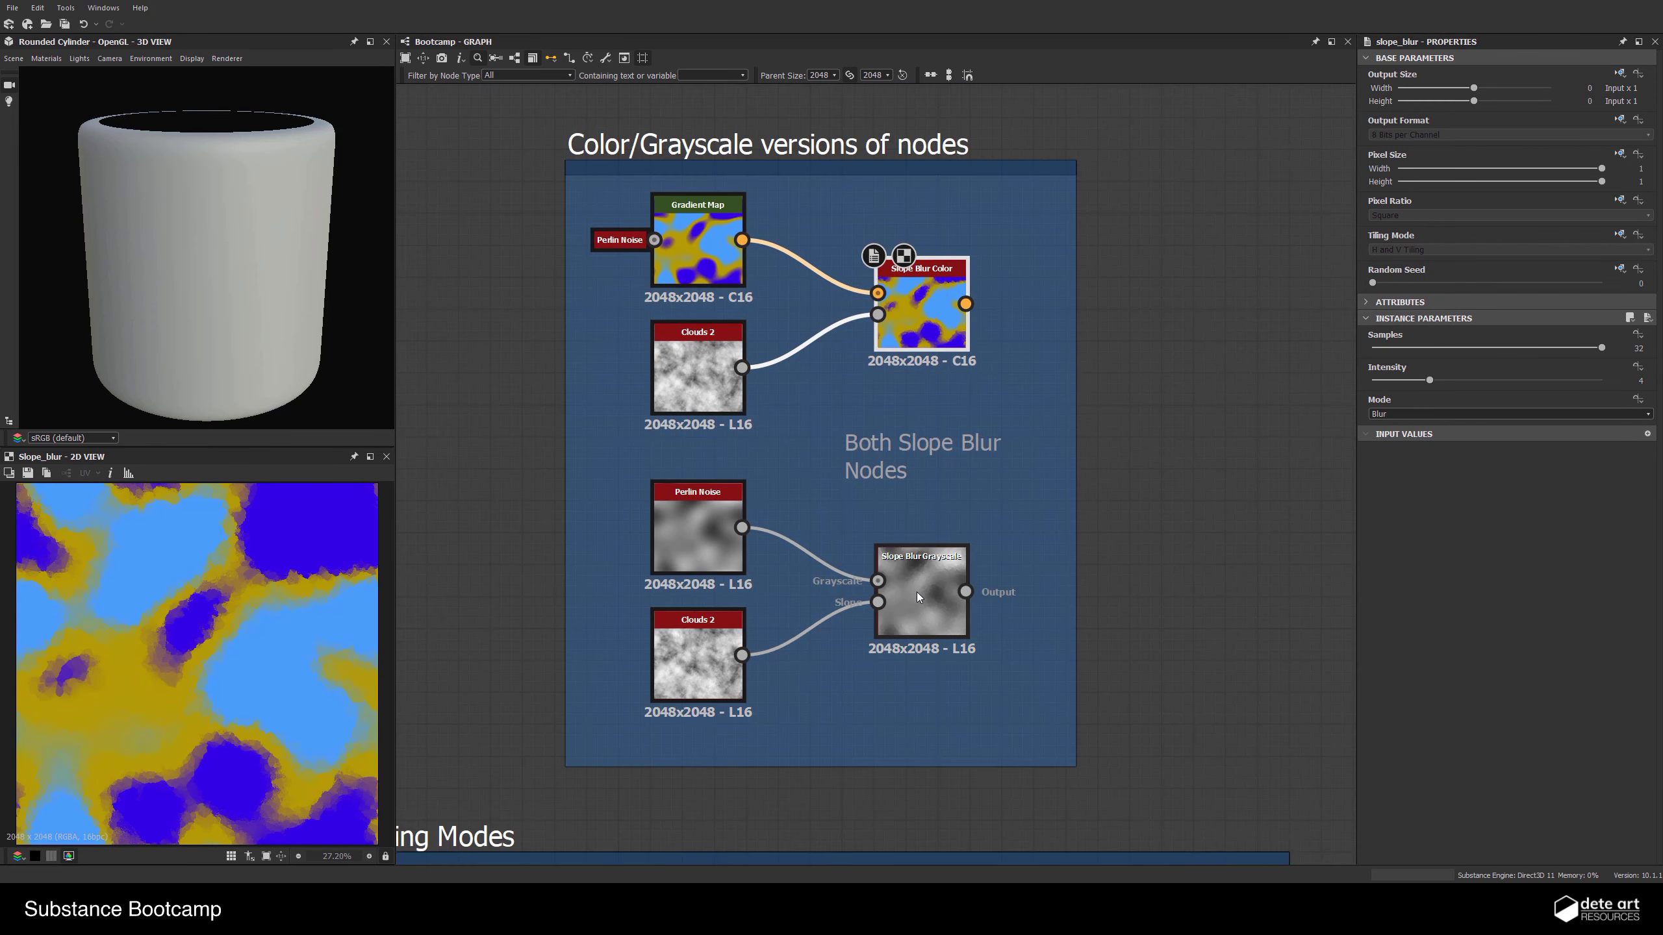
click(920, 612)
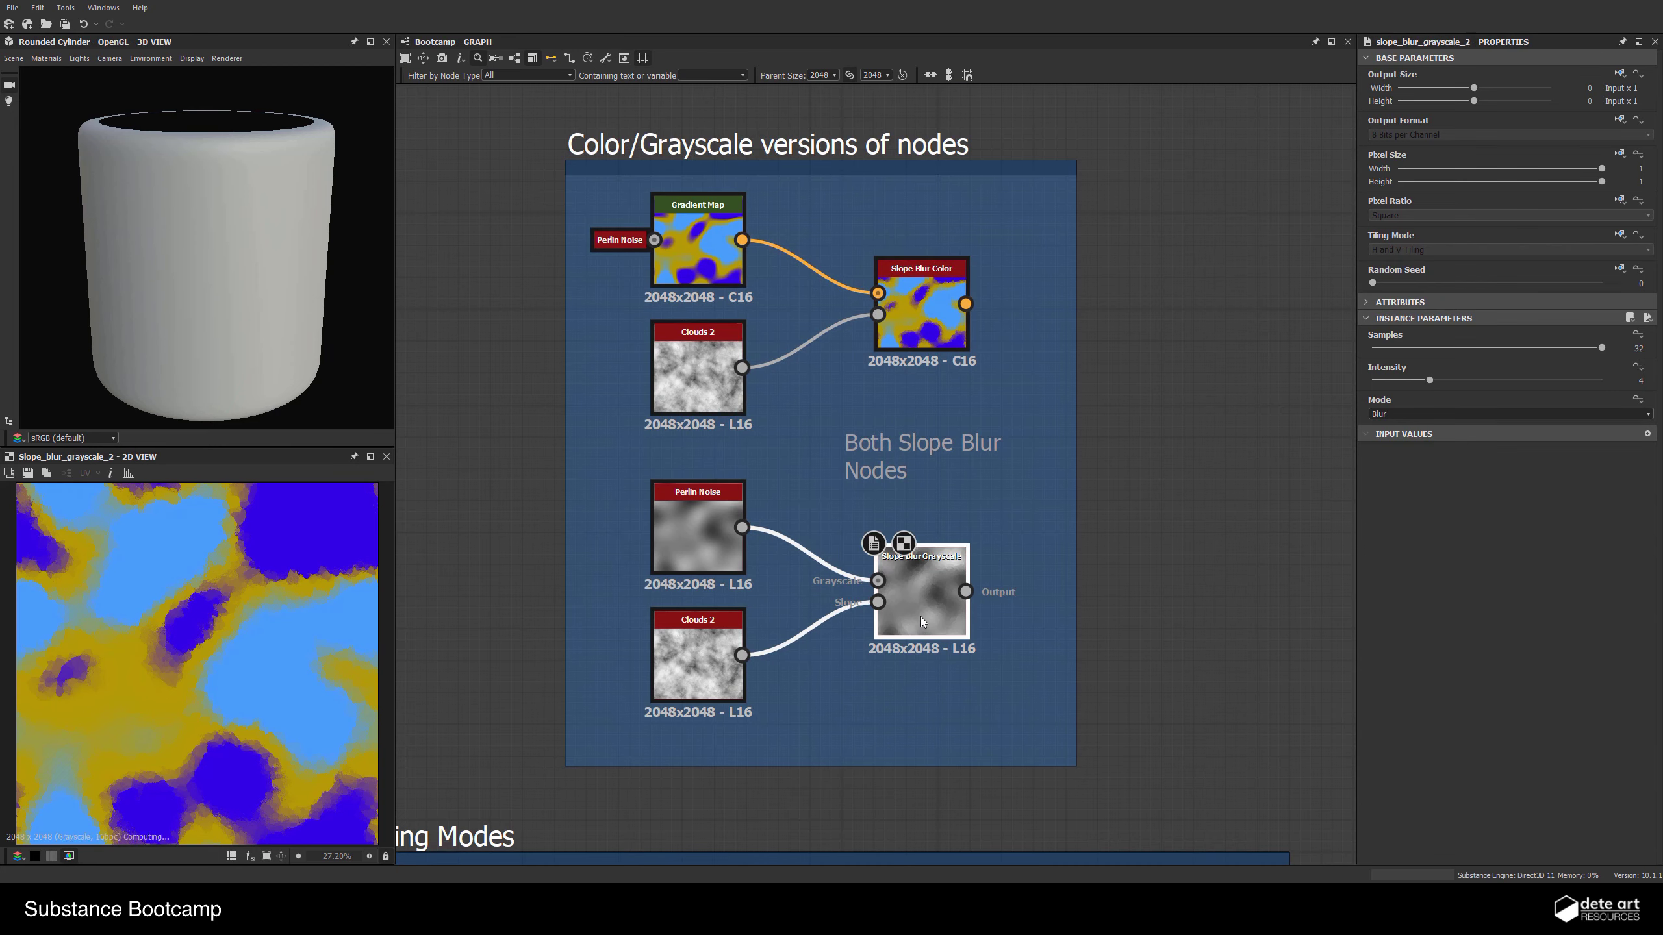
drag(920, 616, 919, 606)
scroll(299, 667, up, 1)
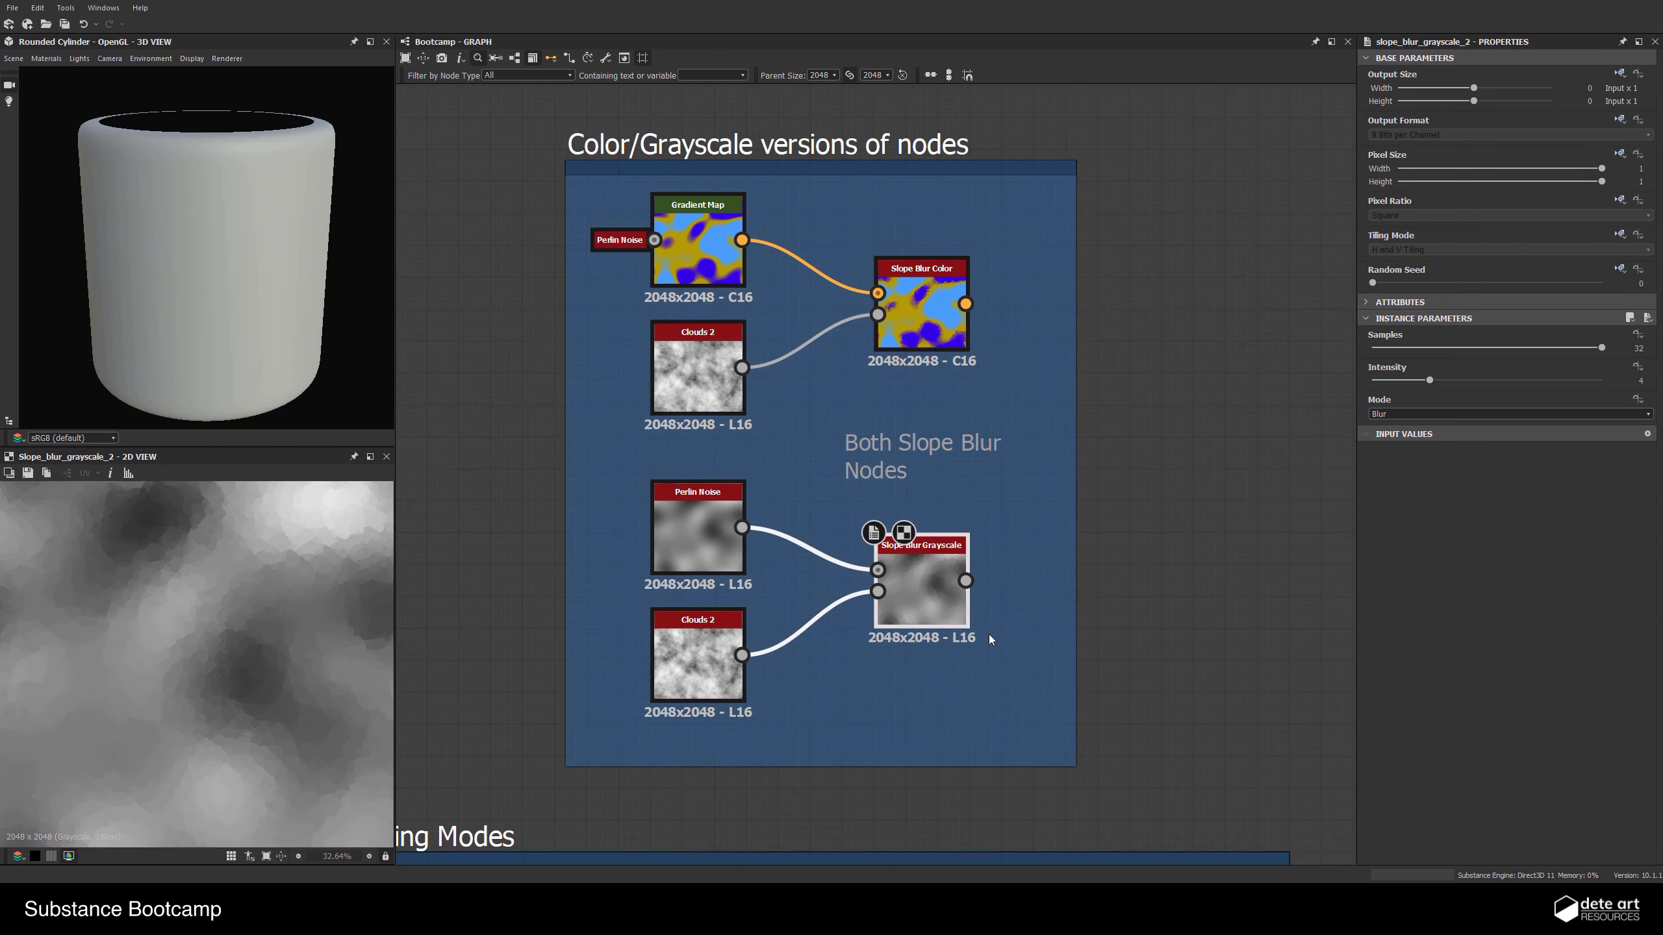
Review the color and grayscale conversion examples and return to the broken link from Clouds 2 to the color Blend node
middle_drag(959, 639, 994, 654)
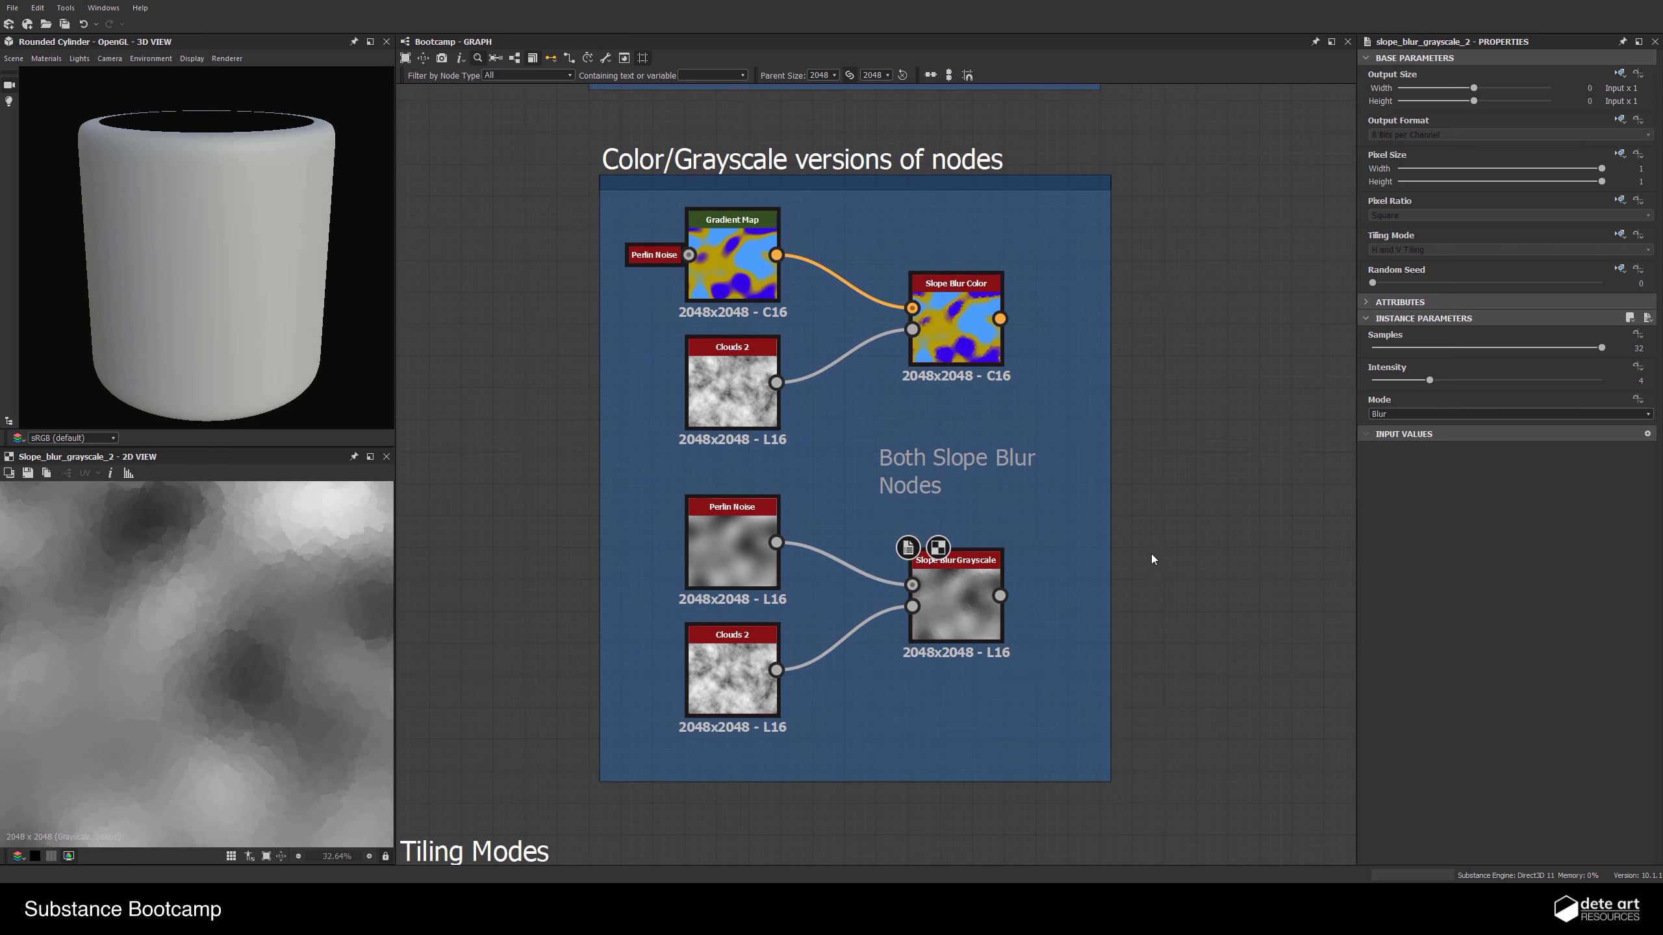
scroll(1137, 545, down, 2)
middle_drag(1062, 651, 998, 717)
scroll(1047, 596, down, 2)
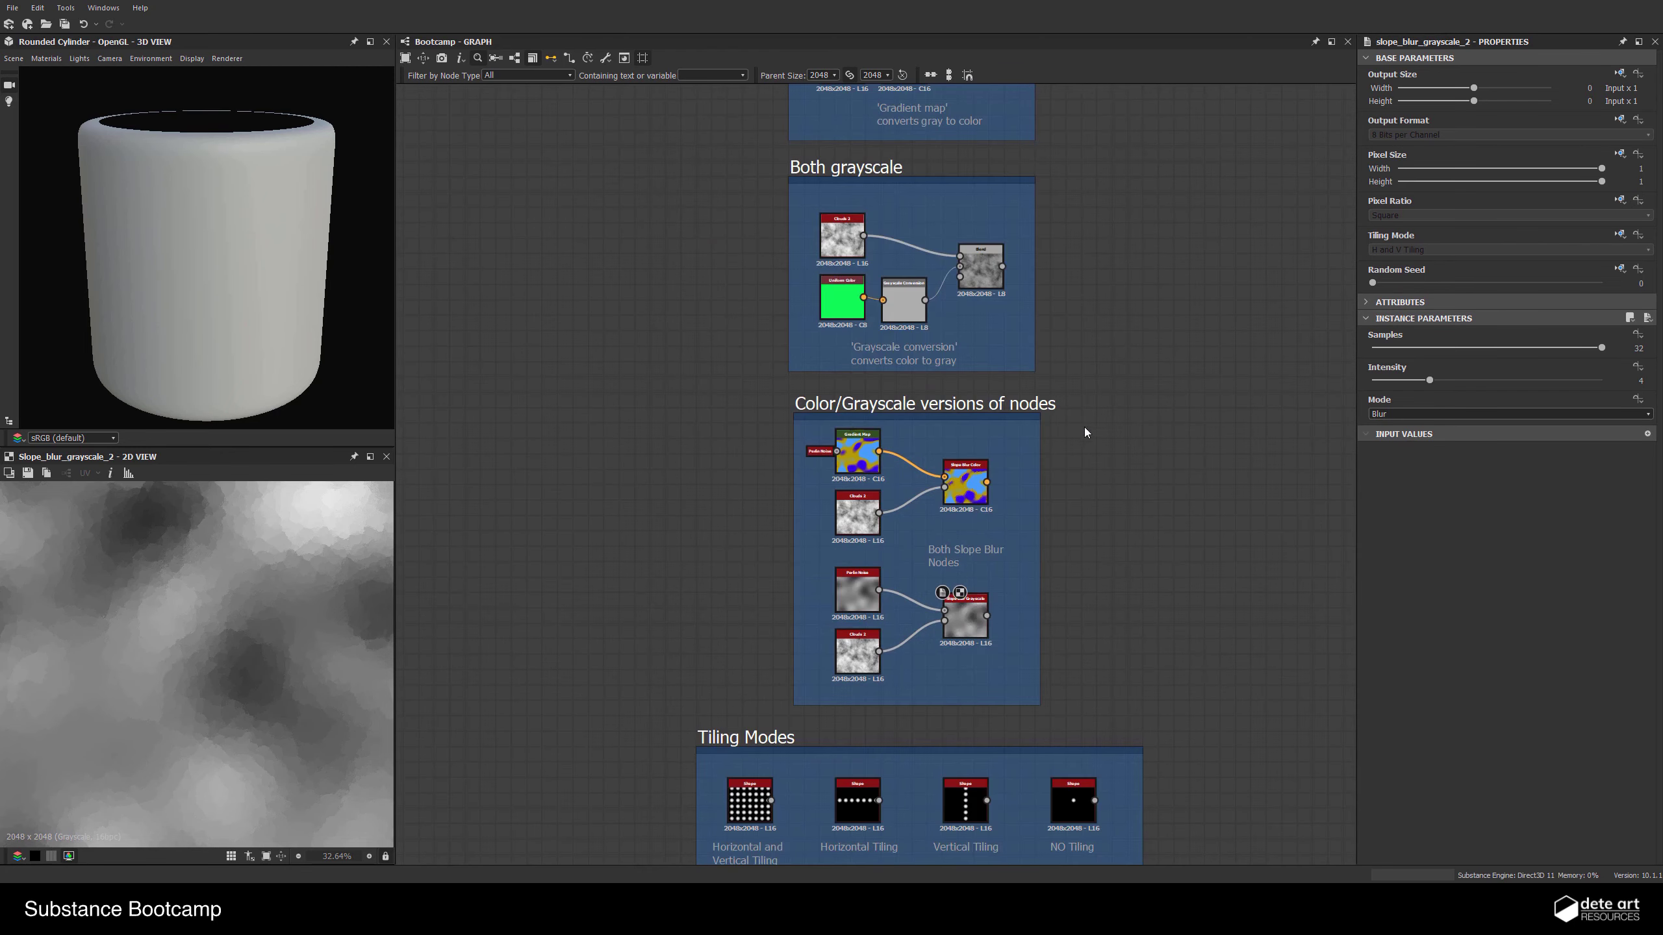
middle_drag(1080, 427, 941, 423)
scroll(941, 423, up, 2)
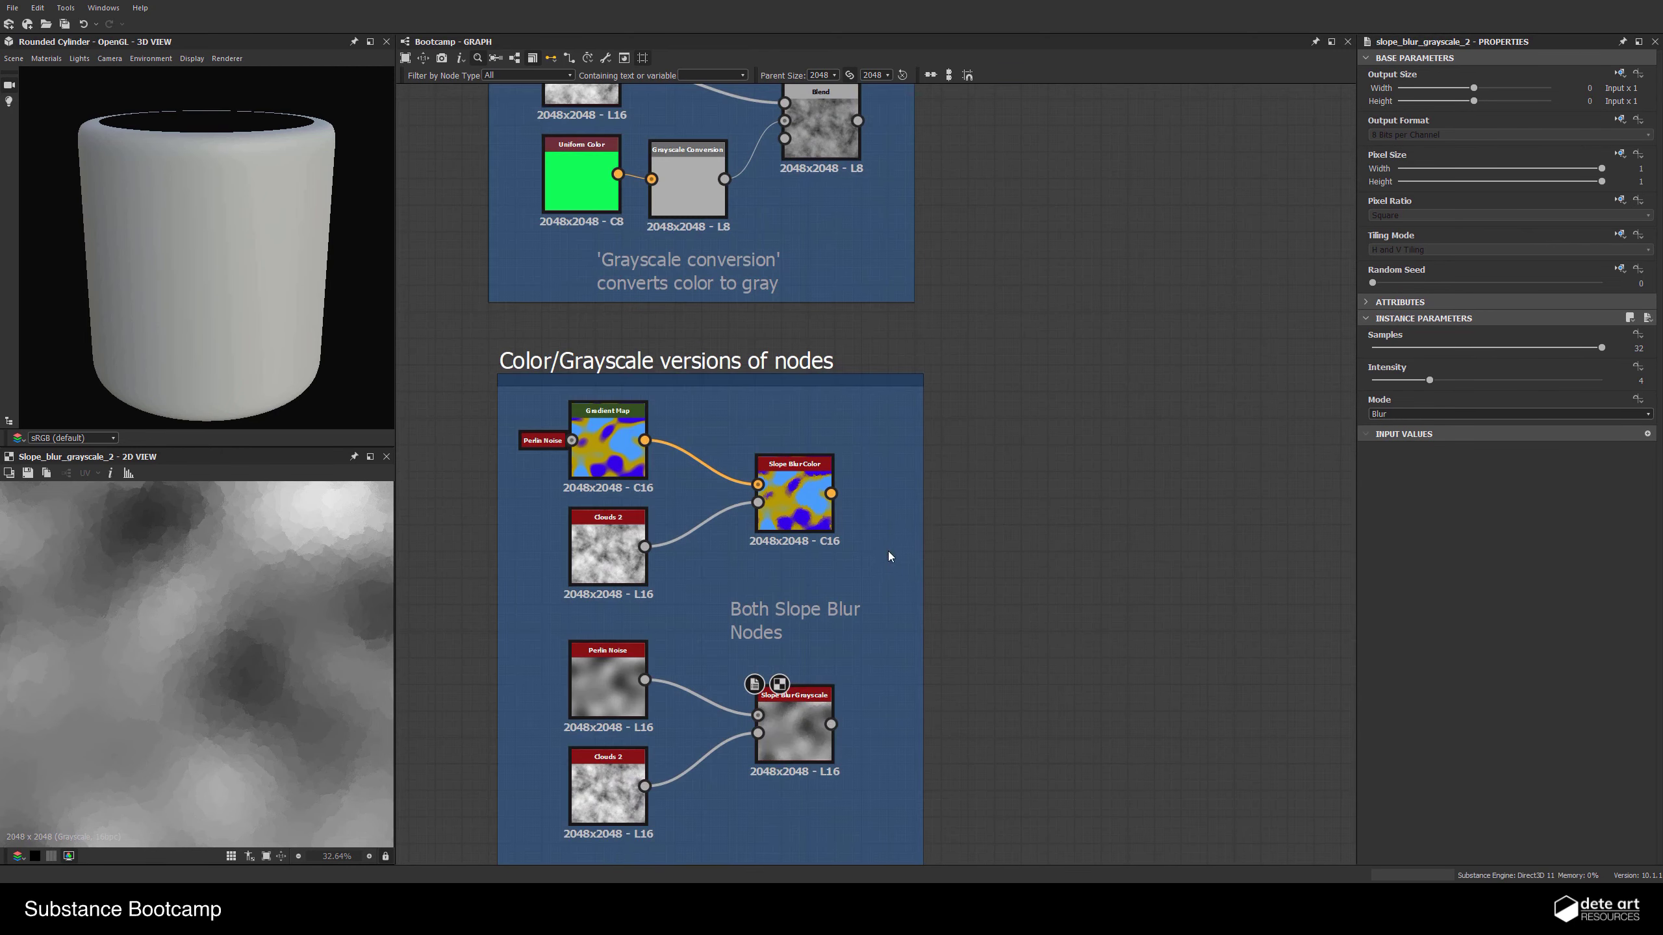
middle_drag(888, 551, 981, 363)
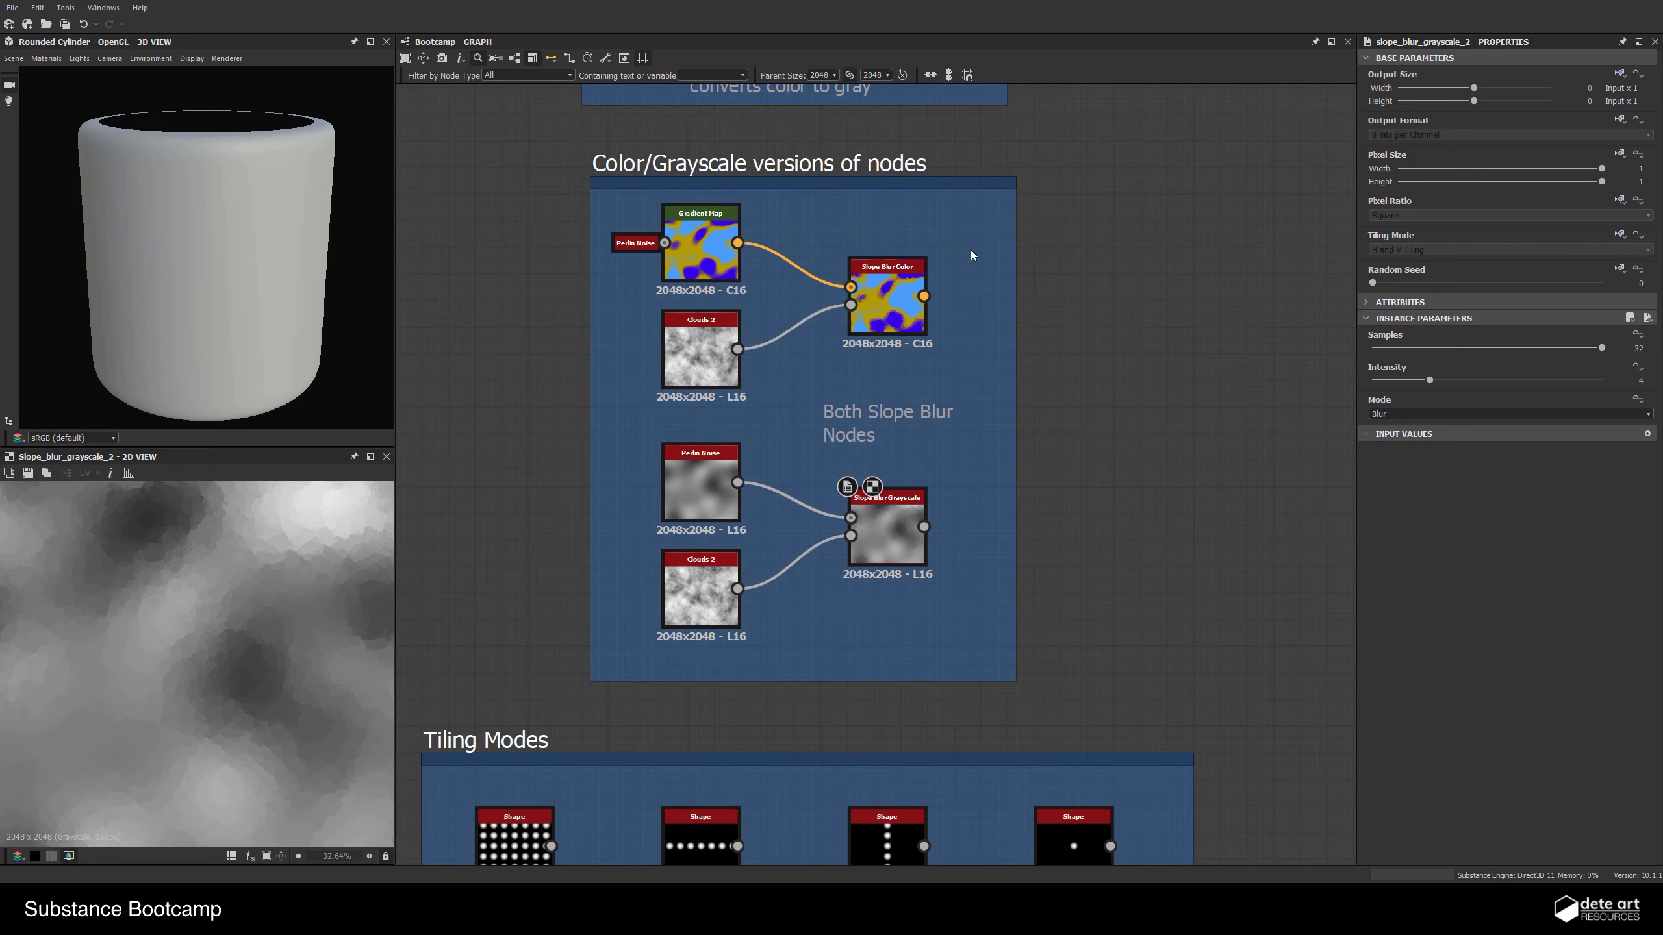
scroll(888, 251, down, 2)
middle_drag(880, 219, 817, 465)
scroll(927, 408, down, 1)
scroll(926, 411, down, 1)
middle_drag(913, 414, 851, 686)
middle_drag(868, 593, 855, 670)
scroll(885, 282, up, 3)
scroll(1018, 288, up, 3)
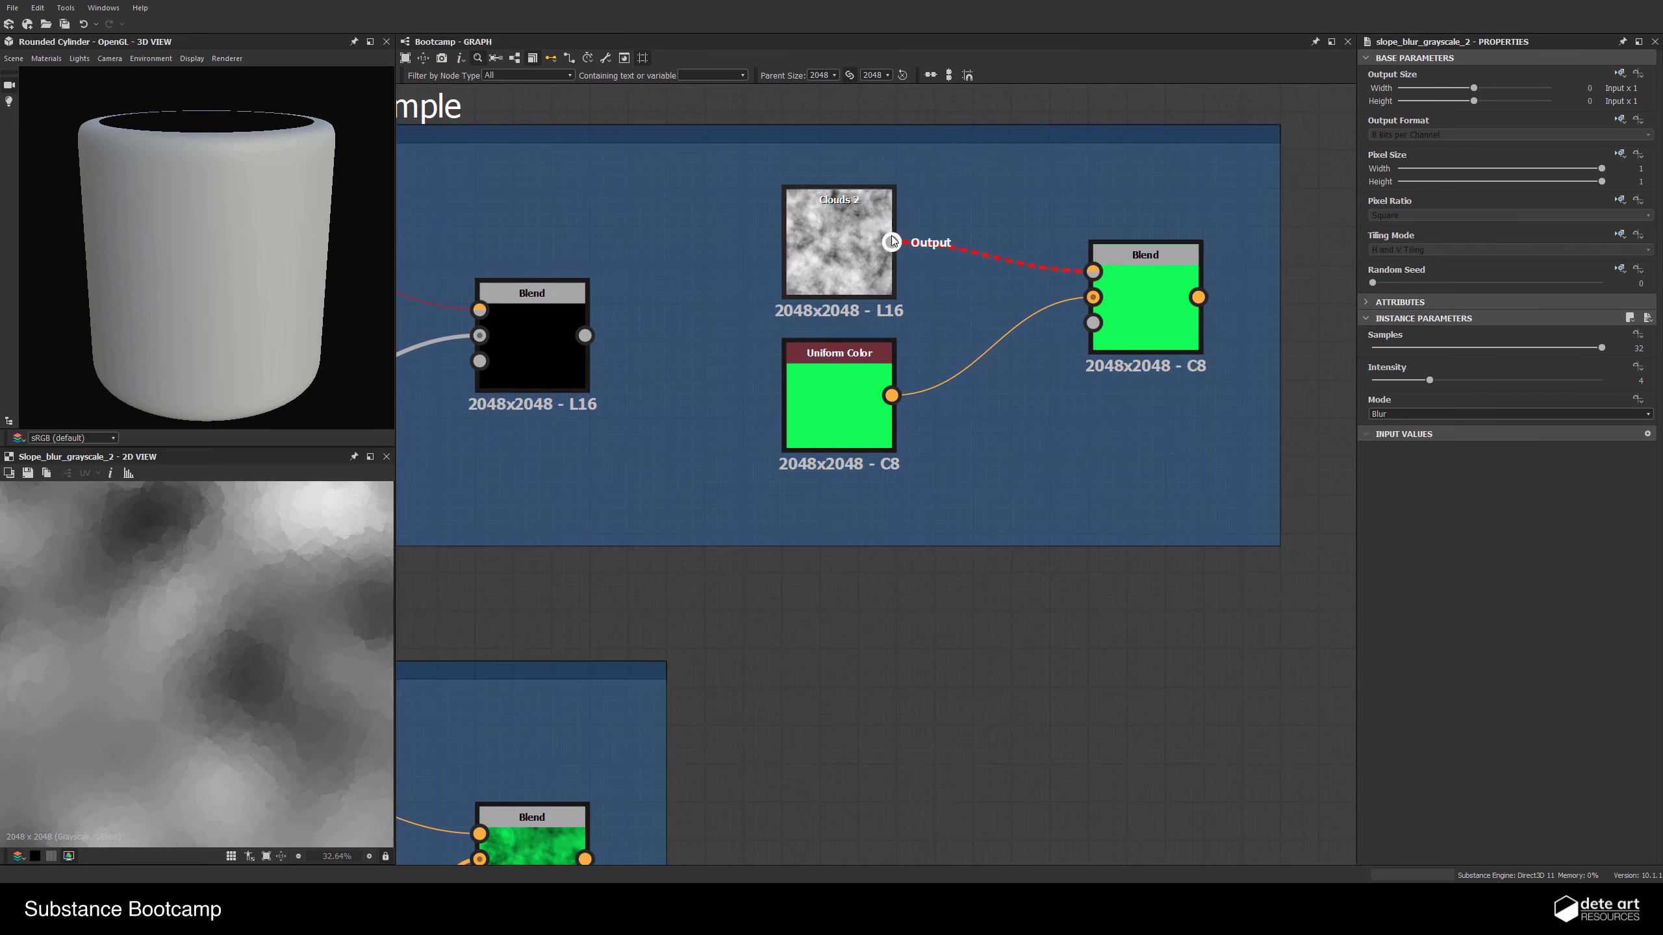
Review the Broken connections example against the Both color example and preview the Clouds 2 node that feeds the color Blend
middle_drag(935, 270, 1234, 292)
scroll(674, 285, down, 2)
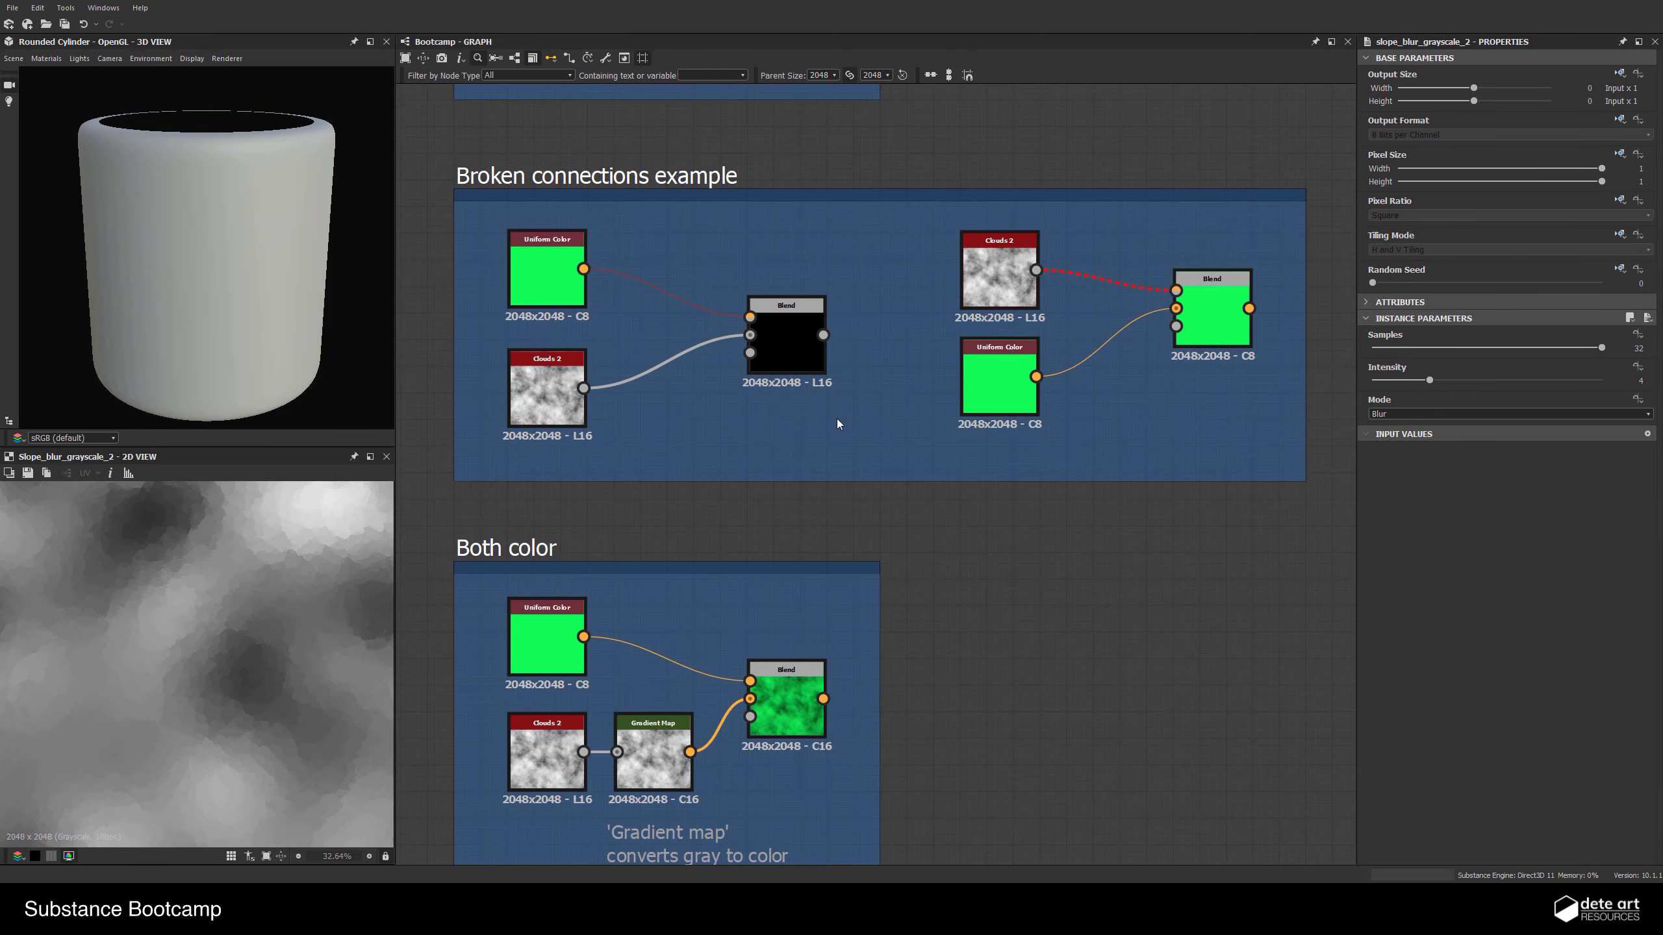
middle_drag(791, 423, 815, 595)
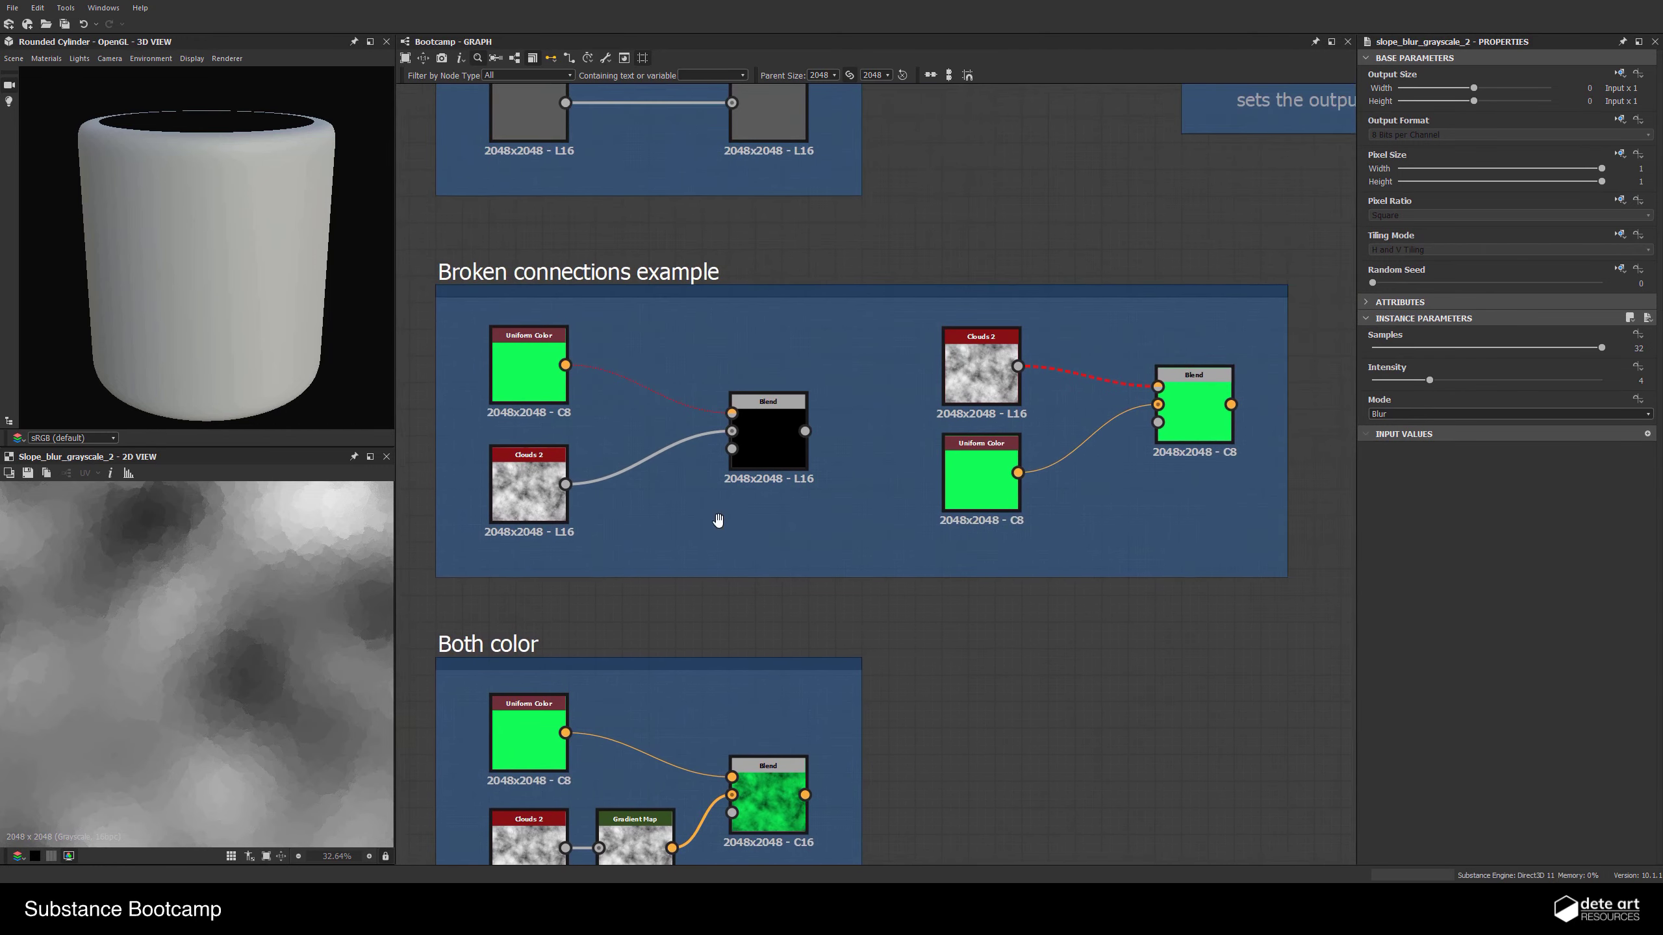
middle_drag(720, 520, 549, 531)
middle_drag(856, 515, 900, 547)
scroll(903, 484, up, 2)
scroll(953, 500, down, 4)
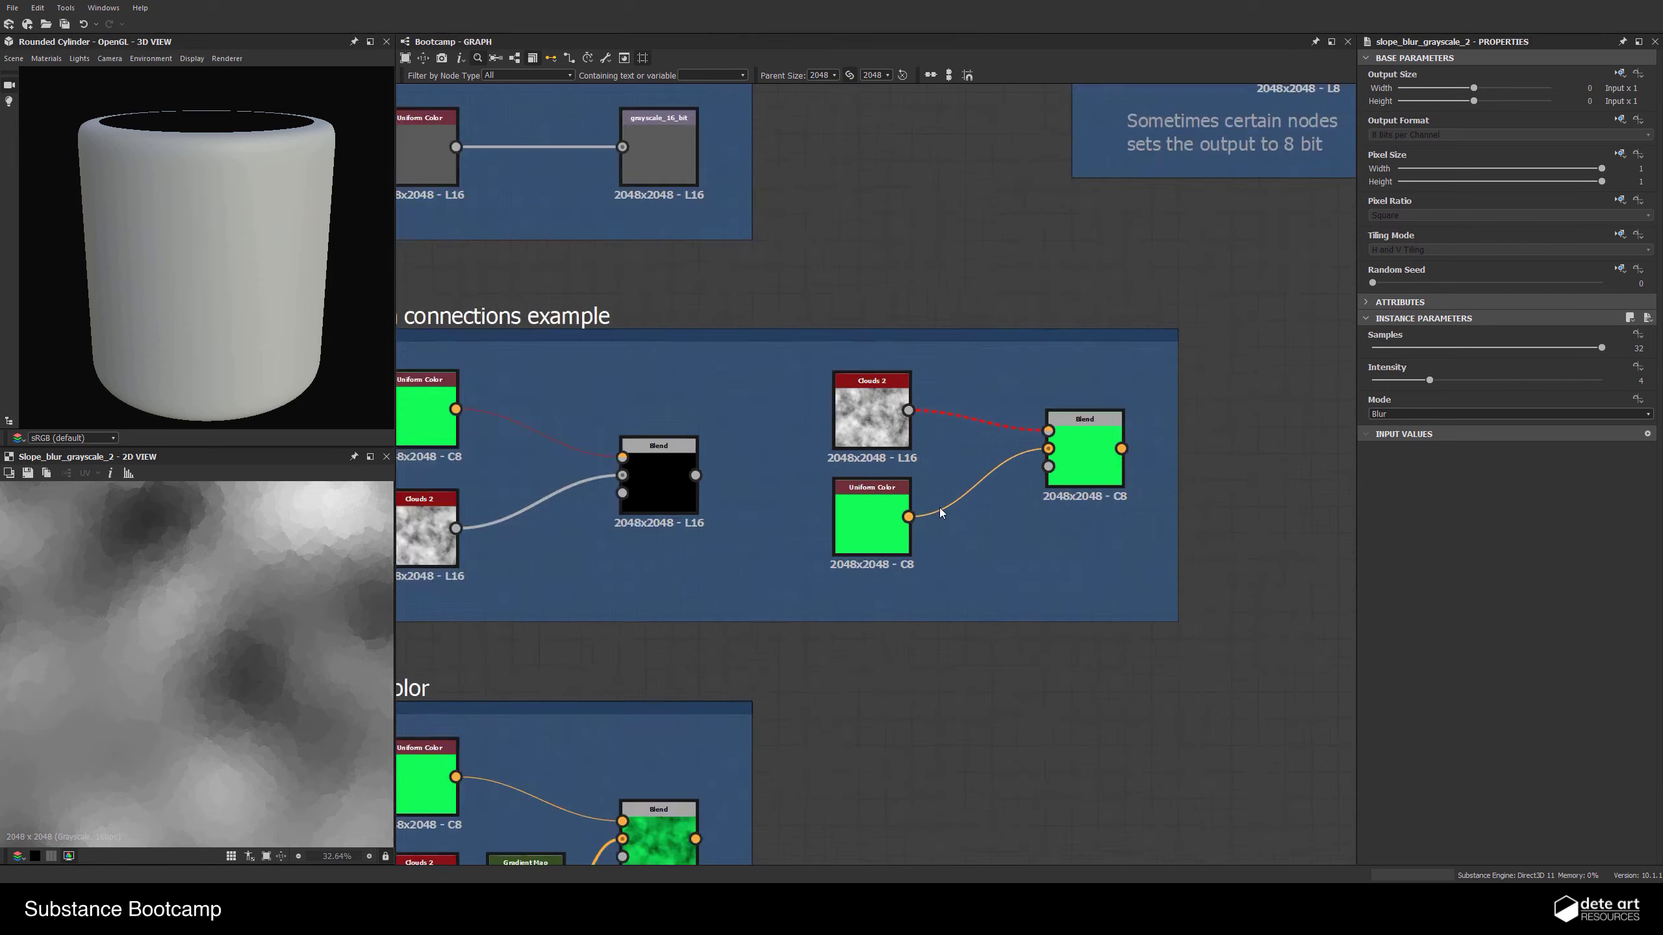
middle_drag(861, 472, 789, 462)
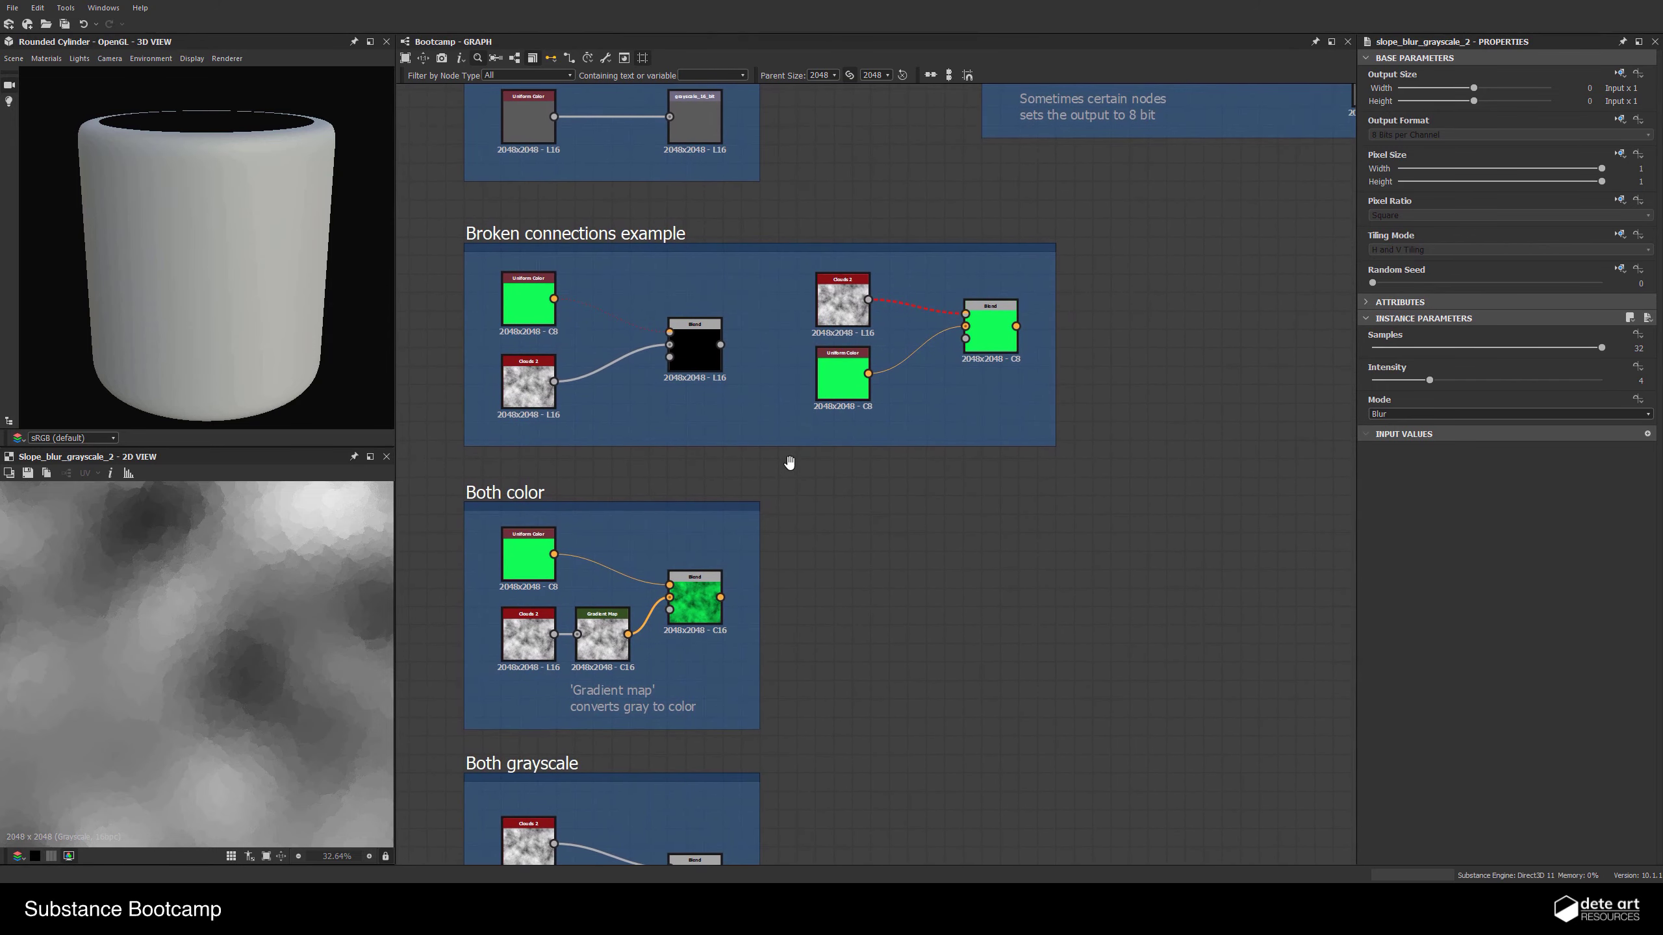
scroll(756, 514, up, 1)
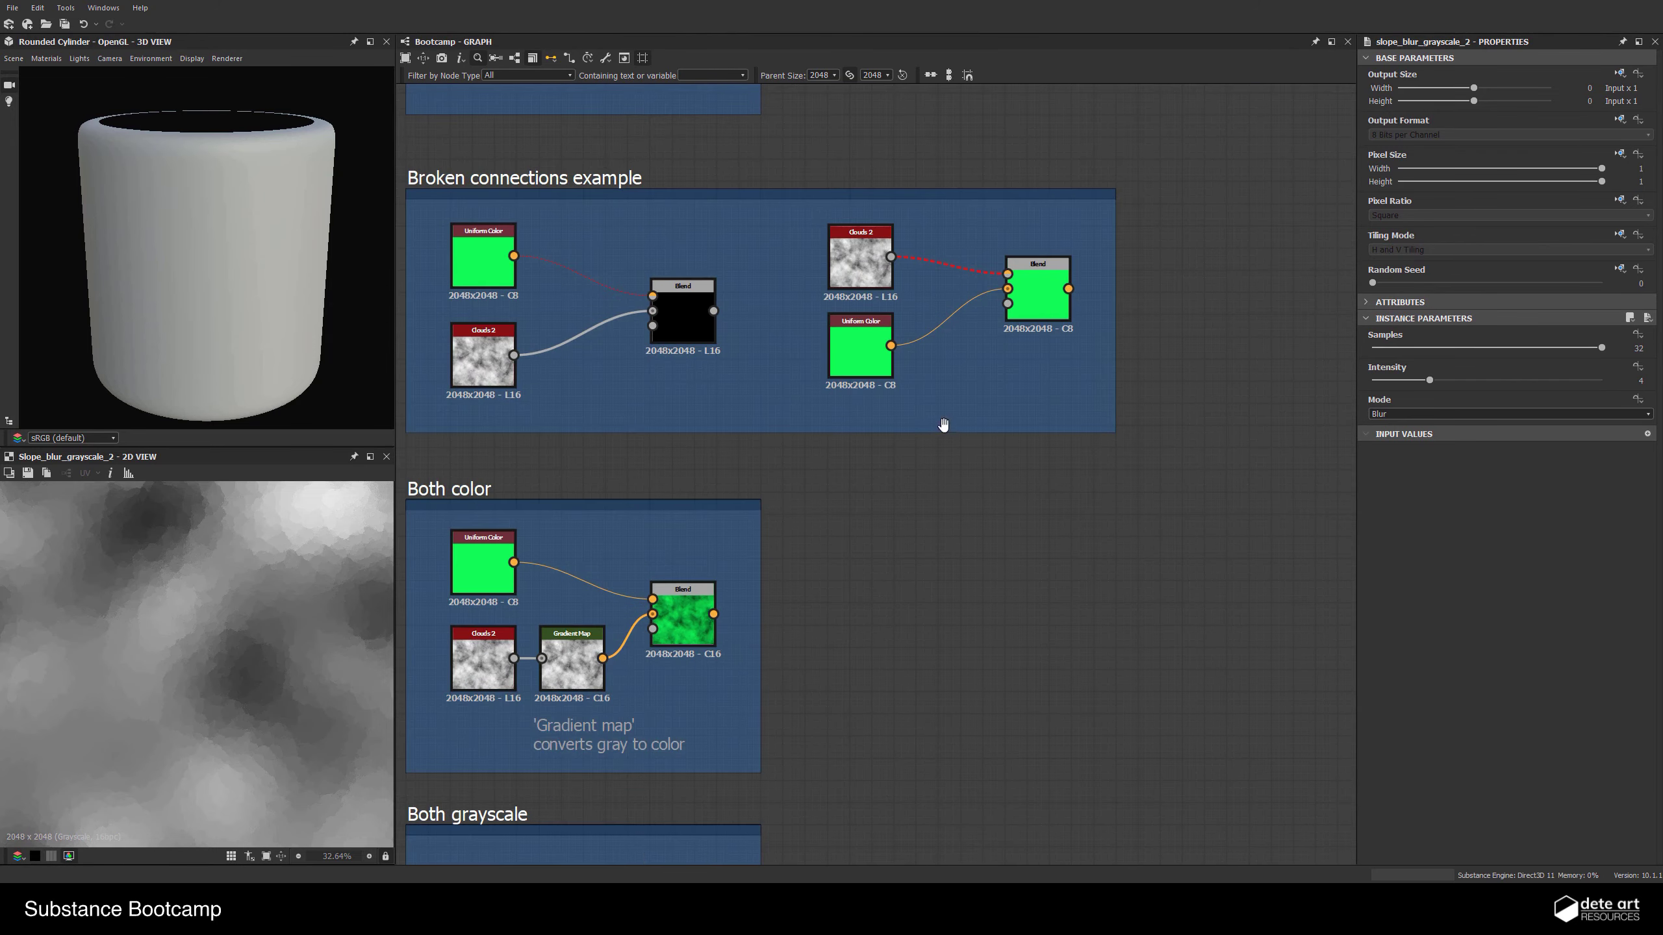
middle_drag(943, 424, 848, 413)
scroll(848, 413, up, 4)
click(650, 472)
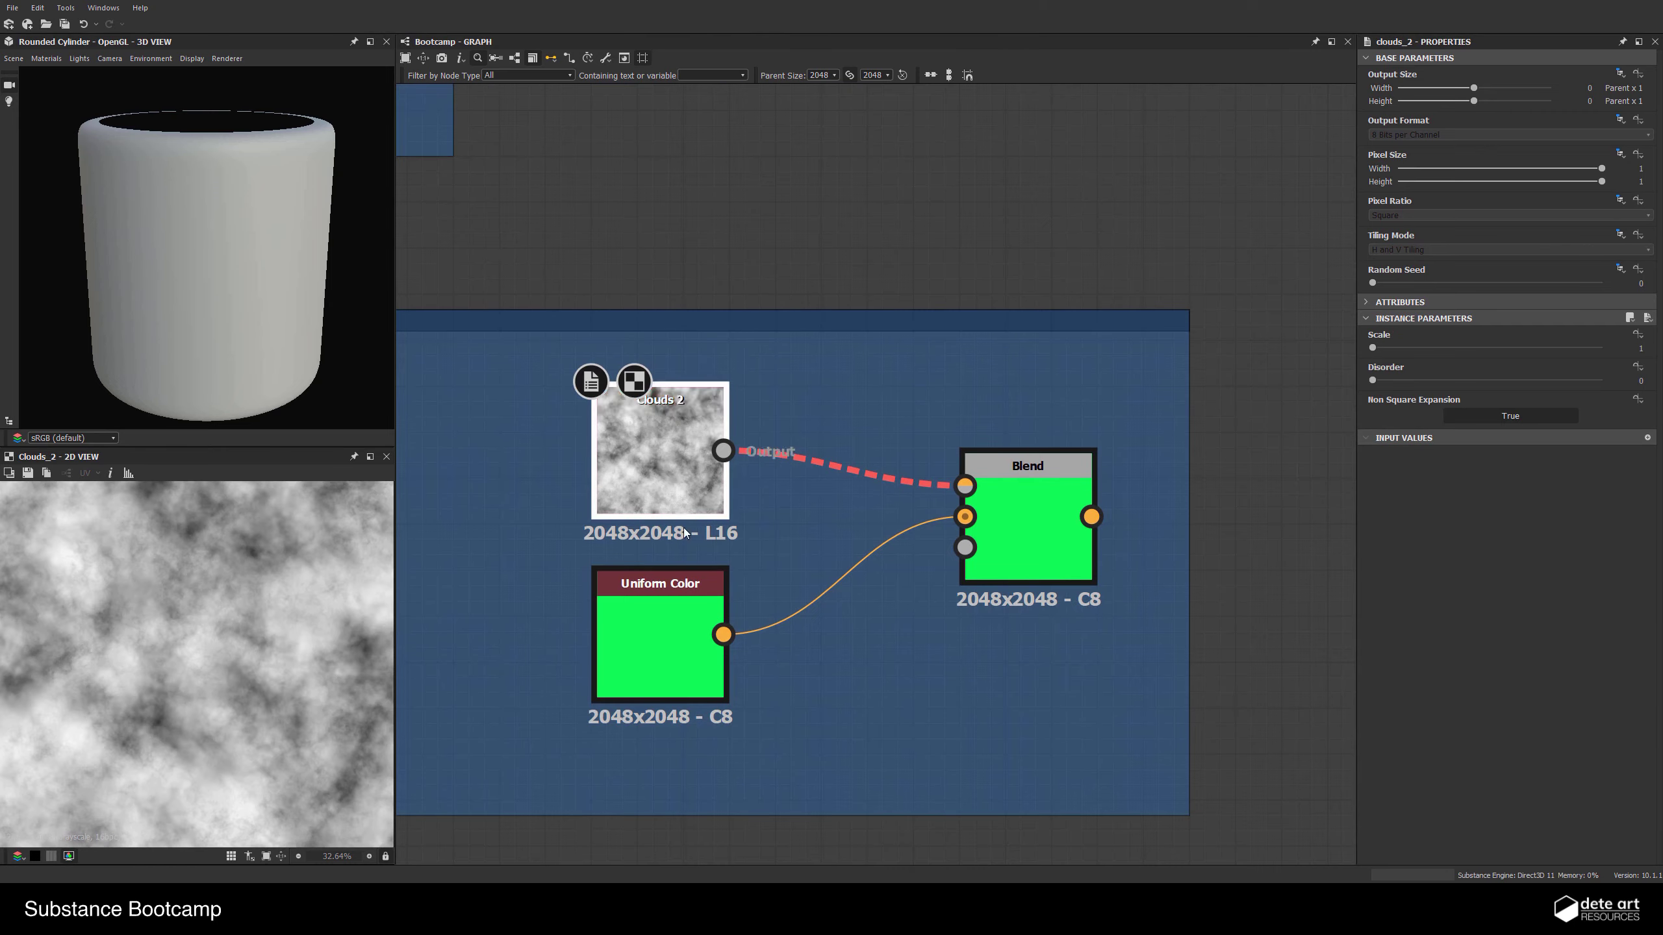
scroll(828, 466, down, 1)
scroll(650, 497, down, 1)
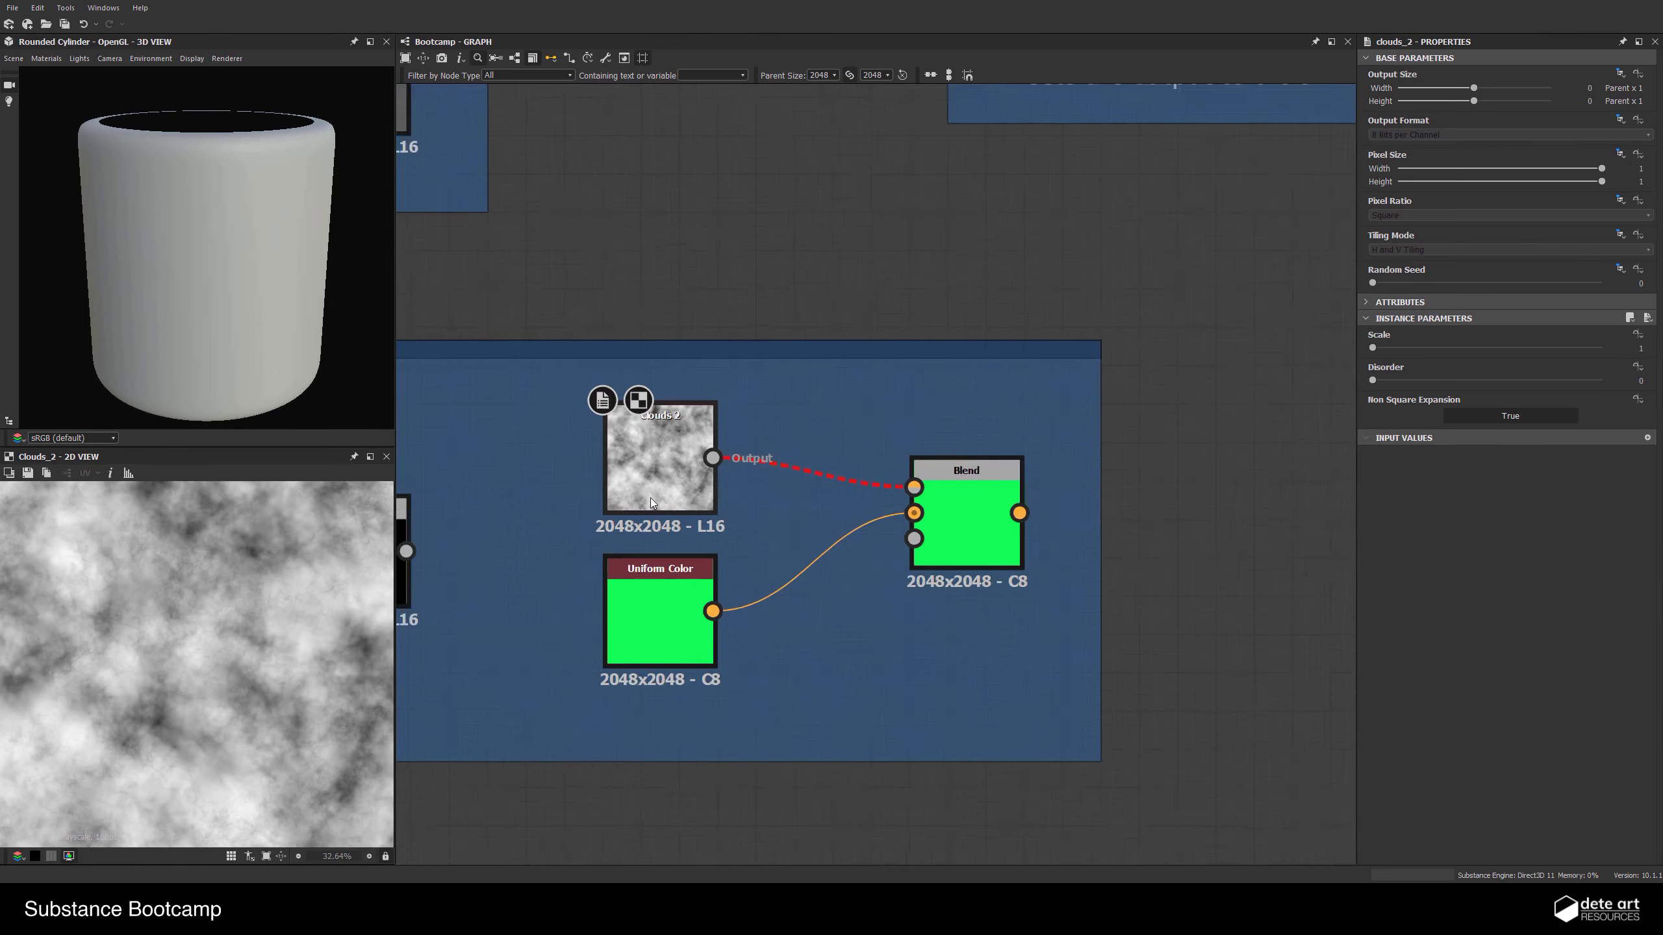
middle_drag(650, 498, 883, 299)
scroll(883, 299, down, 3)
scroll(697, 606, up, 3)
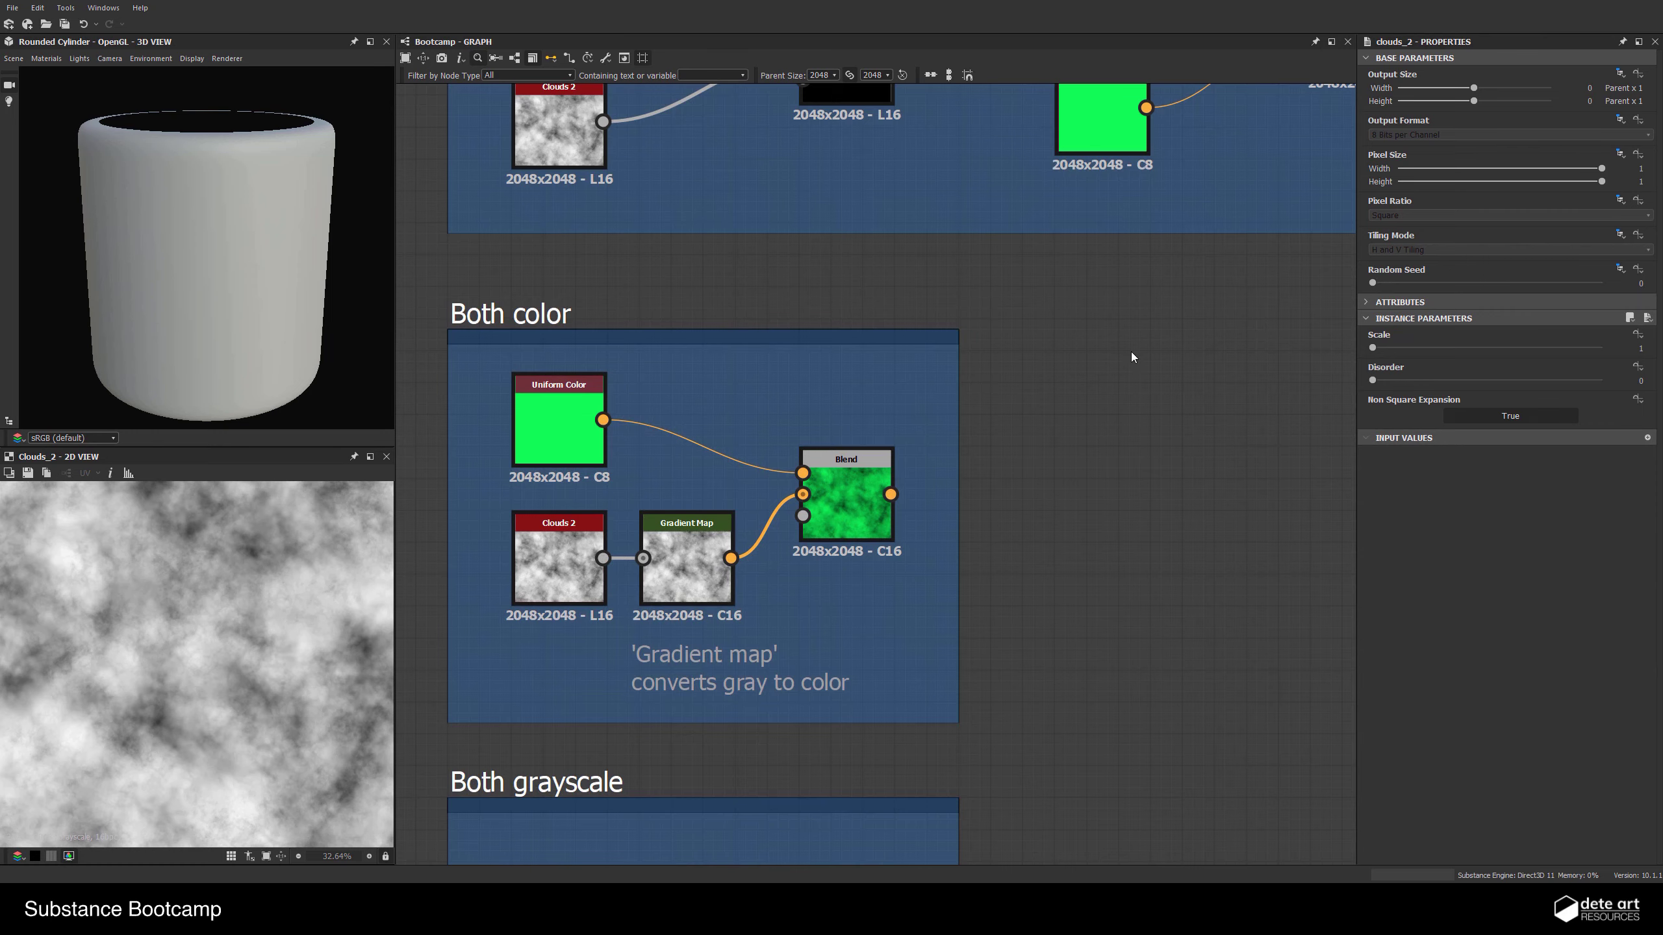
middle_drag(1130, 355, 715, 776)
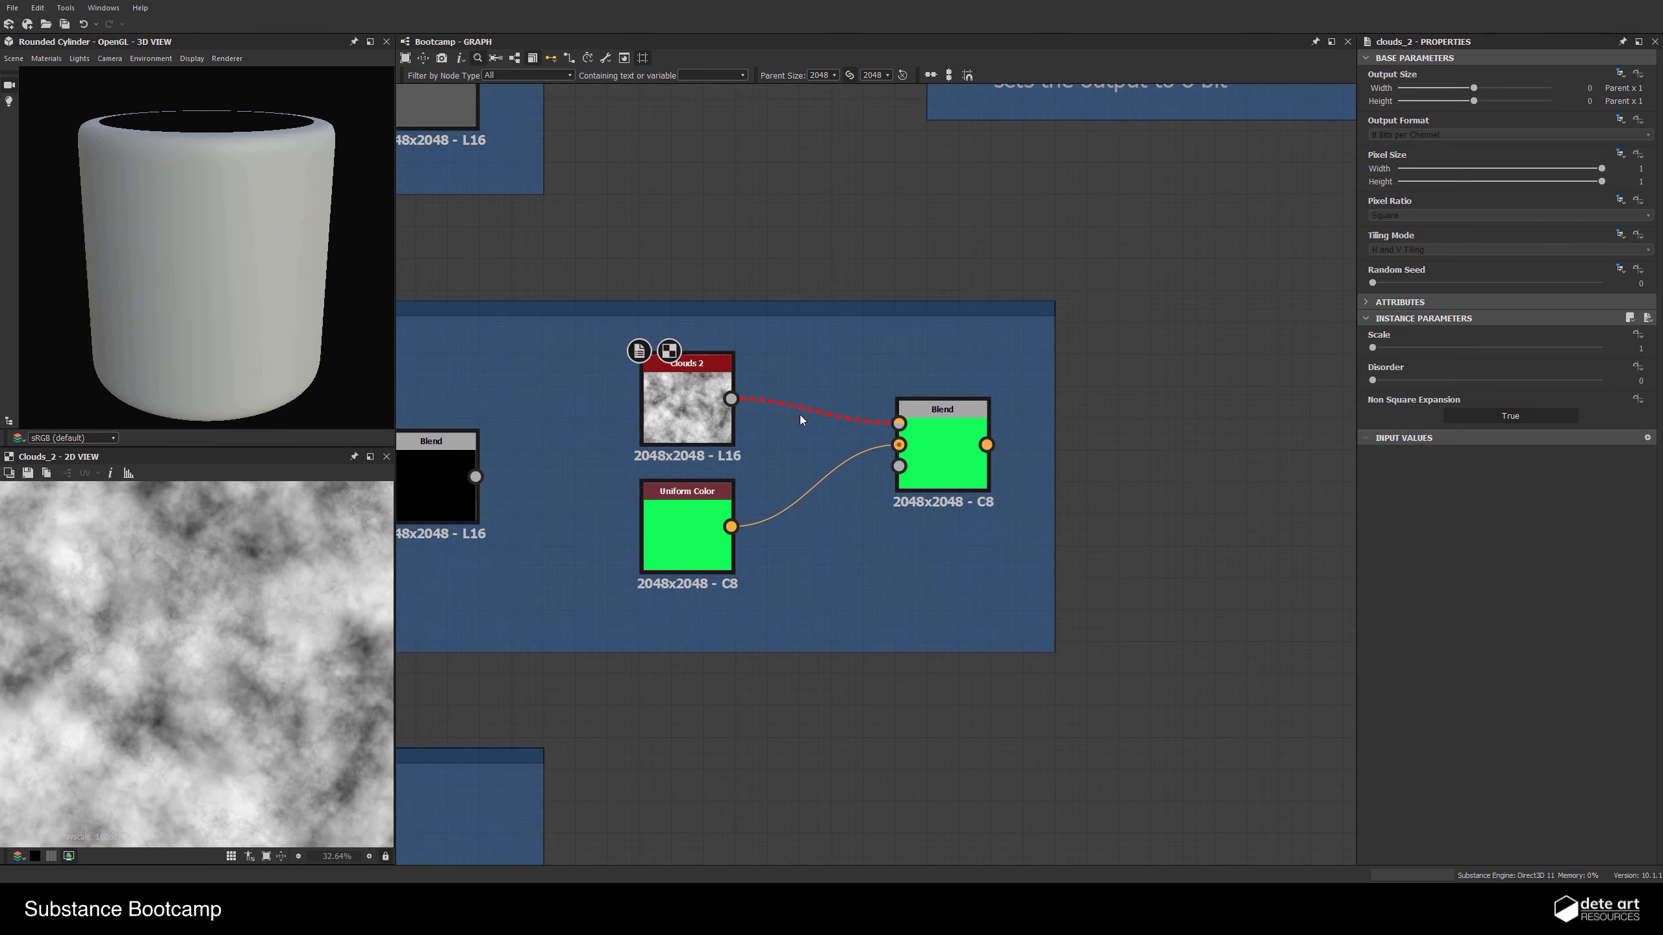
Insert a Gradient Map node on the broken link between Clouds 2 and the color Blend, and preview the Blend
key(space)
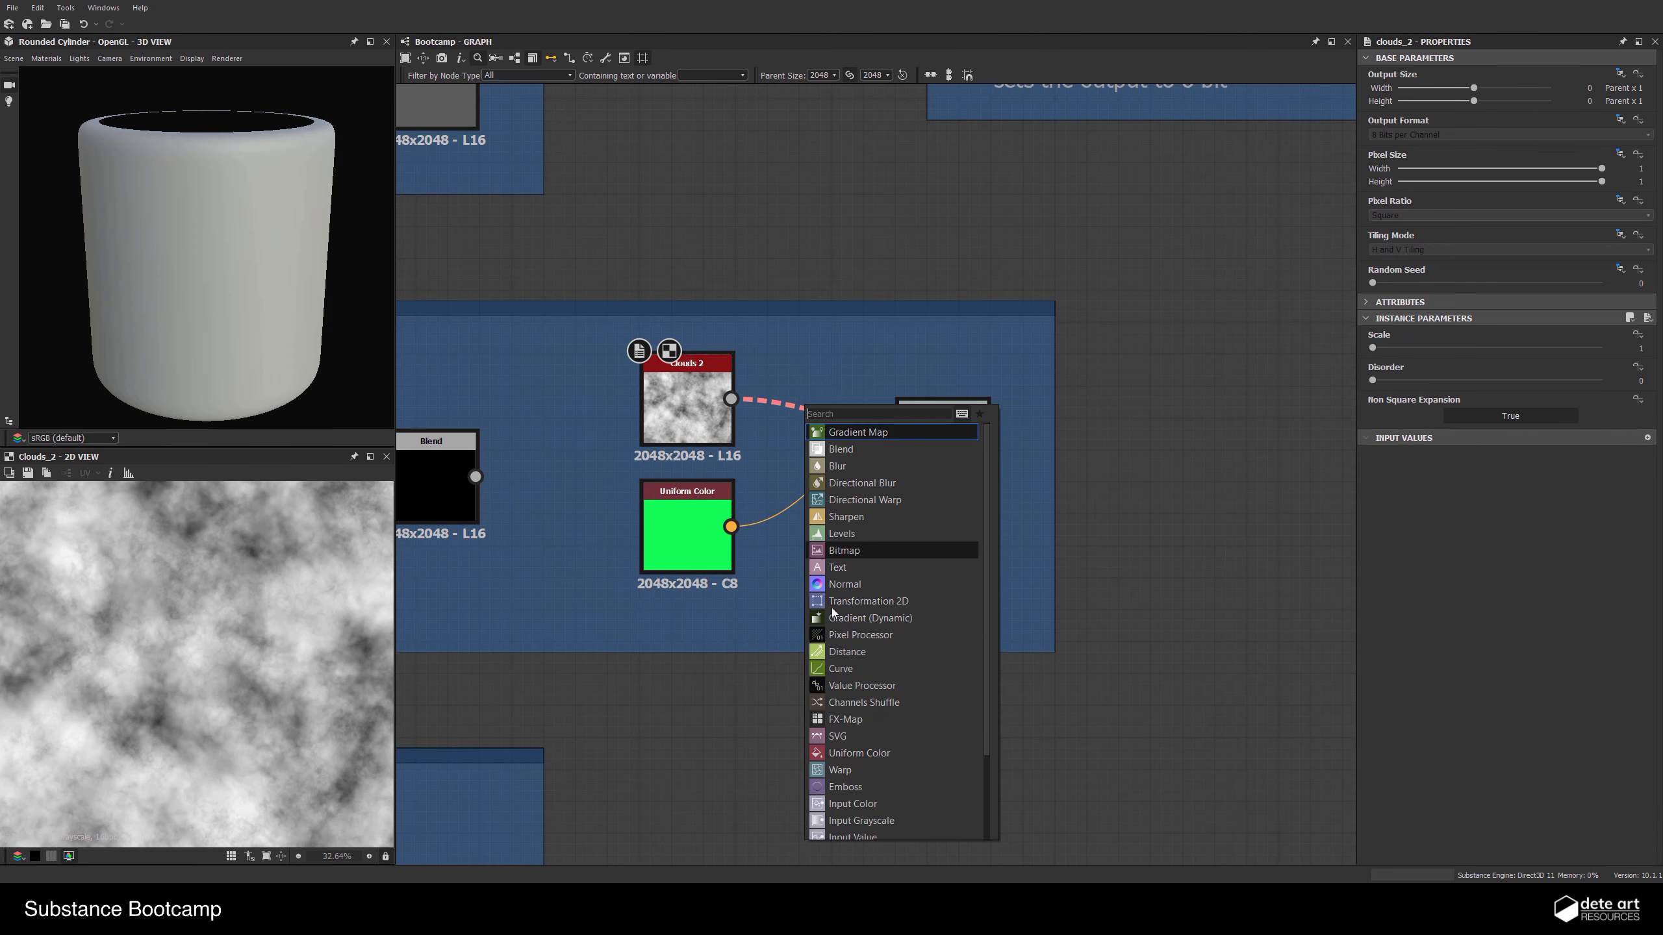
text(gr)
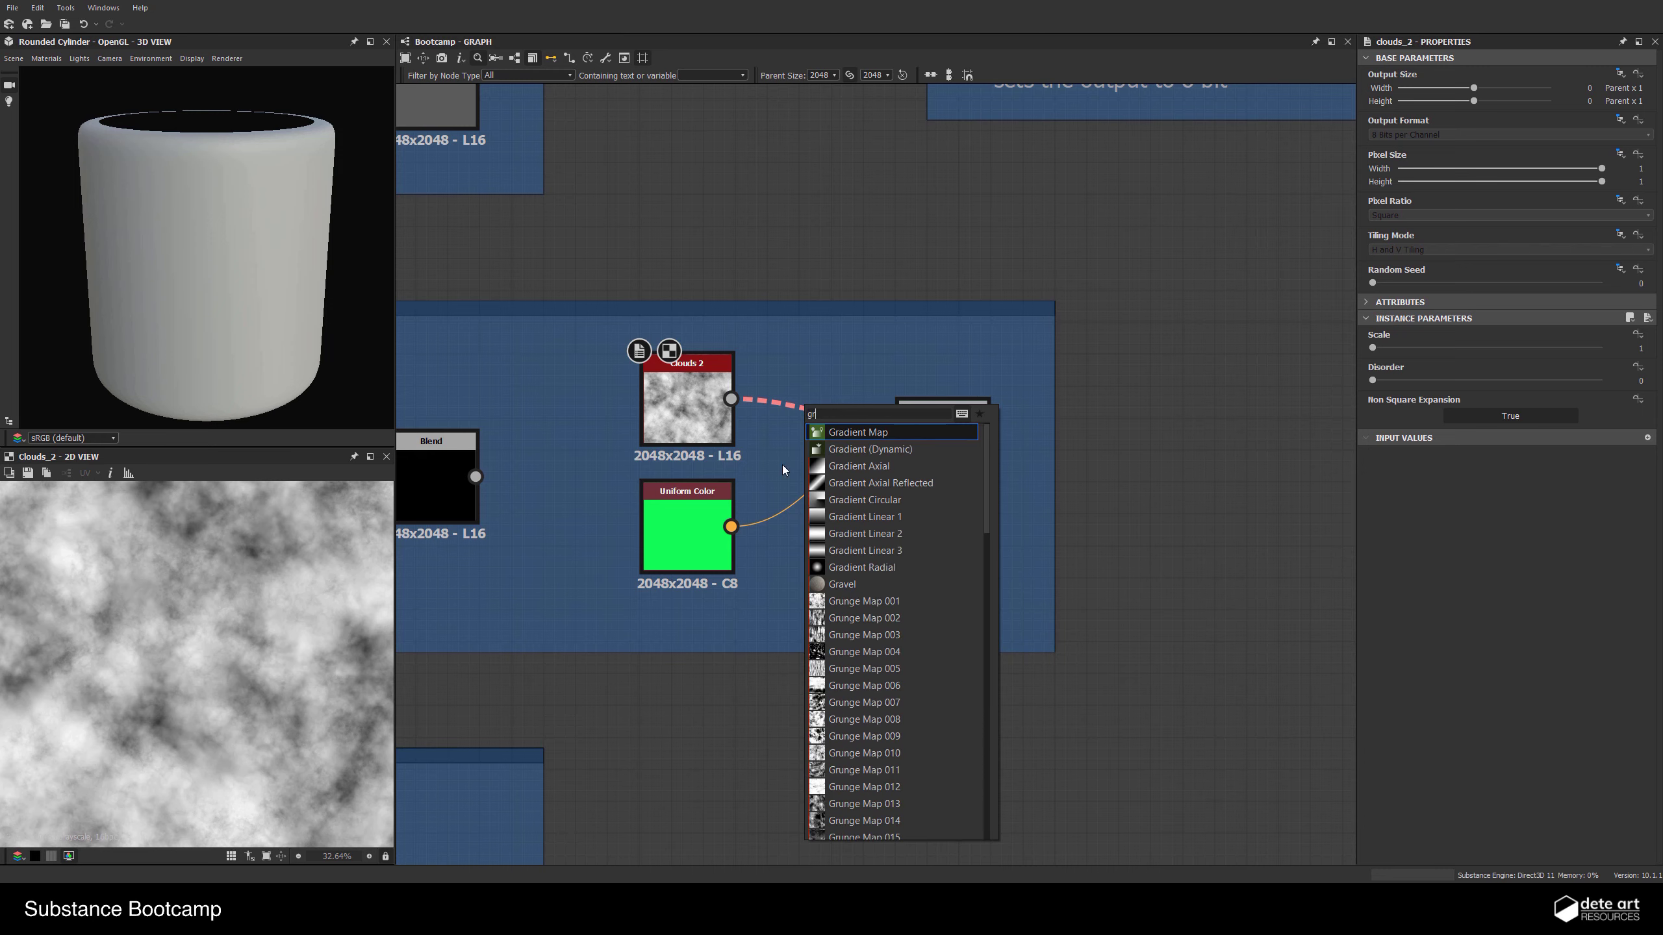
click(854, 430)
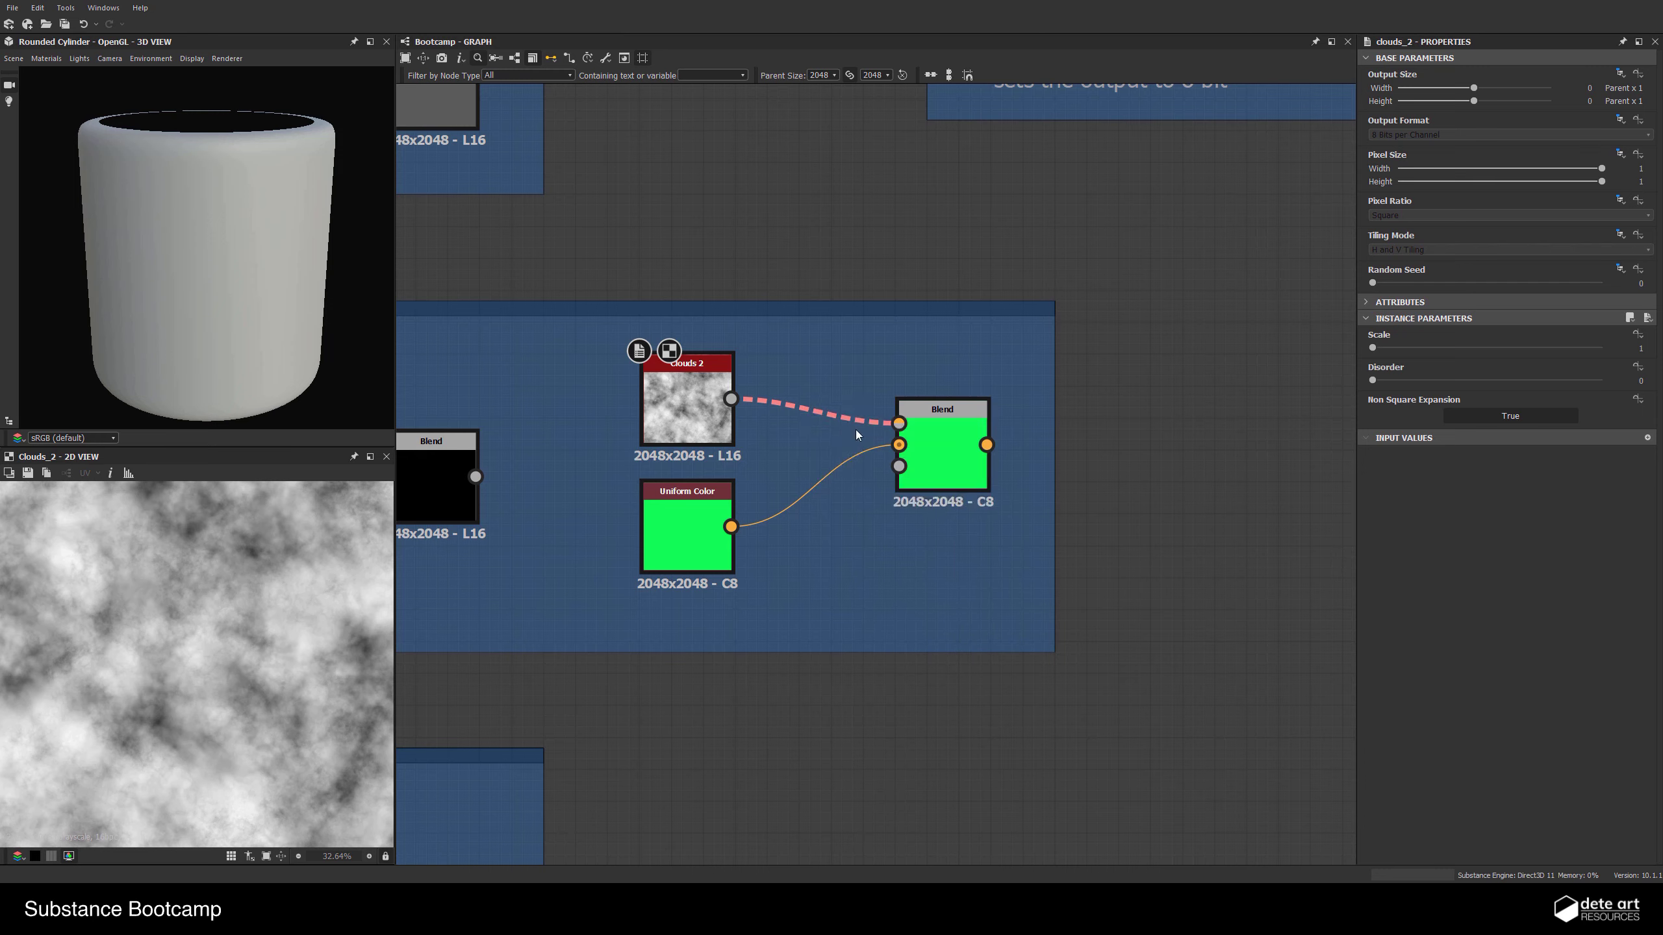
drag(804, 418, 804, 398)
double_click(939, 451)
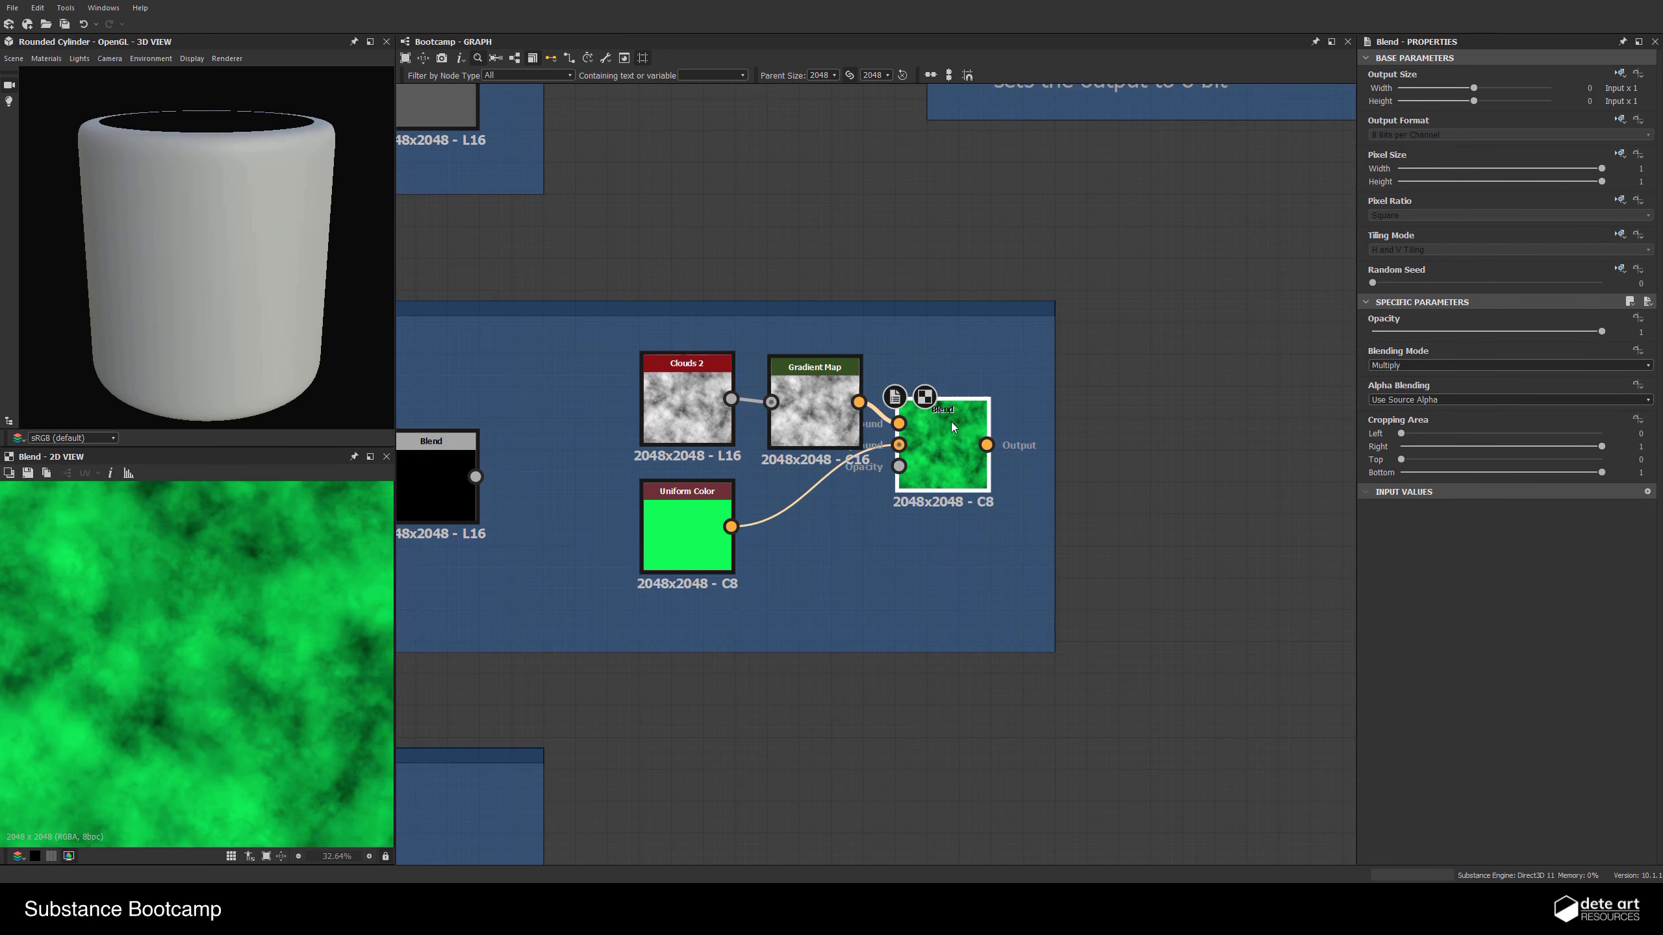
Delete the Gradient Map node between Clouds 2 and the Blend in the Broken connections example
click(805, 410)
key(Delete)
scroll(826, 475, down, 6)
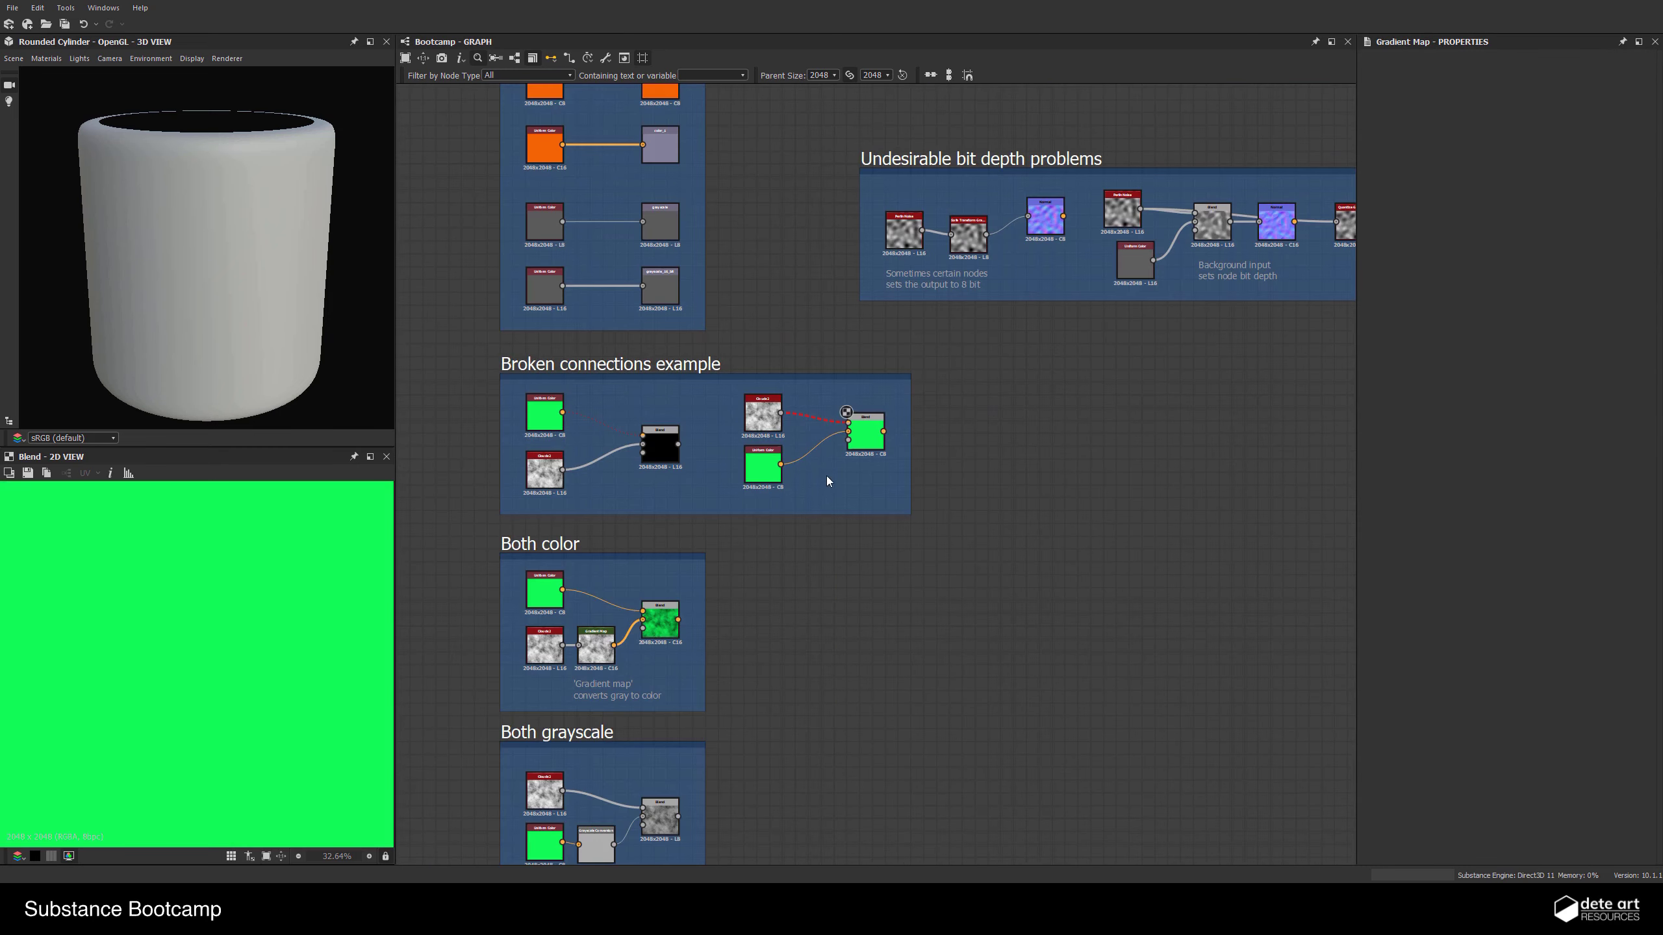
Preview the default Horizontal and Vertical Tiling Shape node in the Tiling Modes example and adjust its Tiling, ending at 7
middle_drag(869, 381, 939, 153)
scroll(823, 523, up, 3)
middle_drag(824, 580, 847, 201)
scroll(684, 488, up, 5)
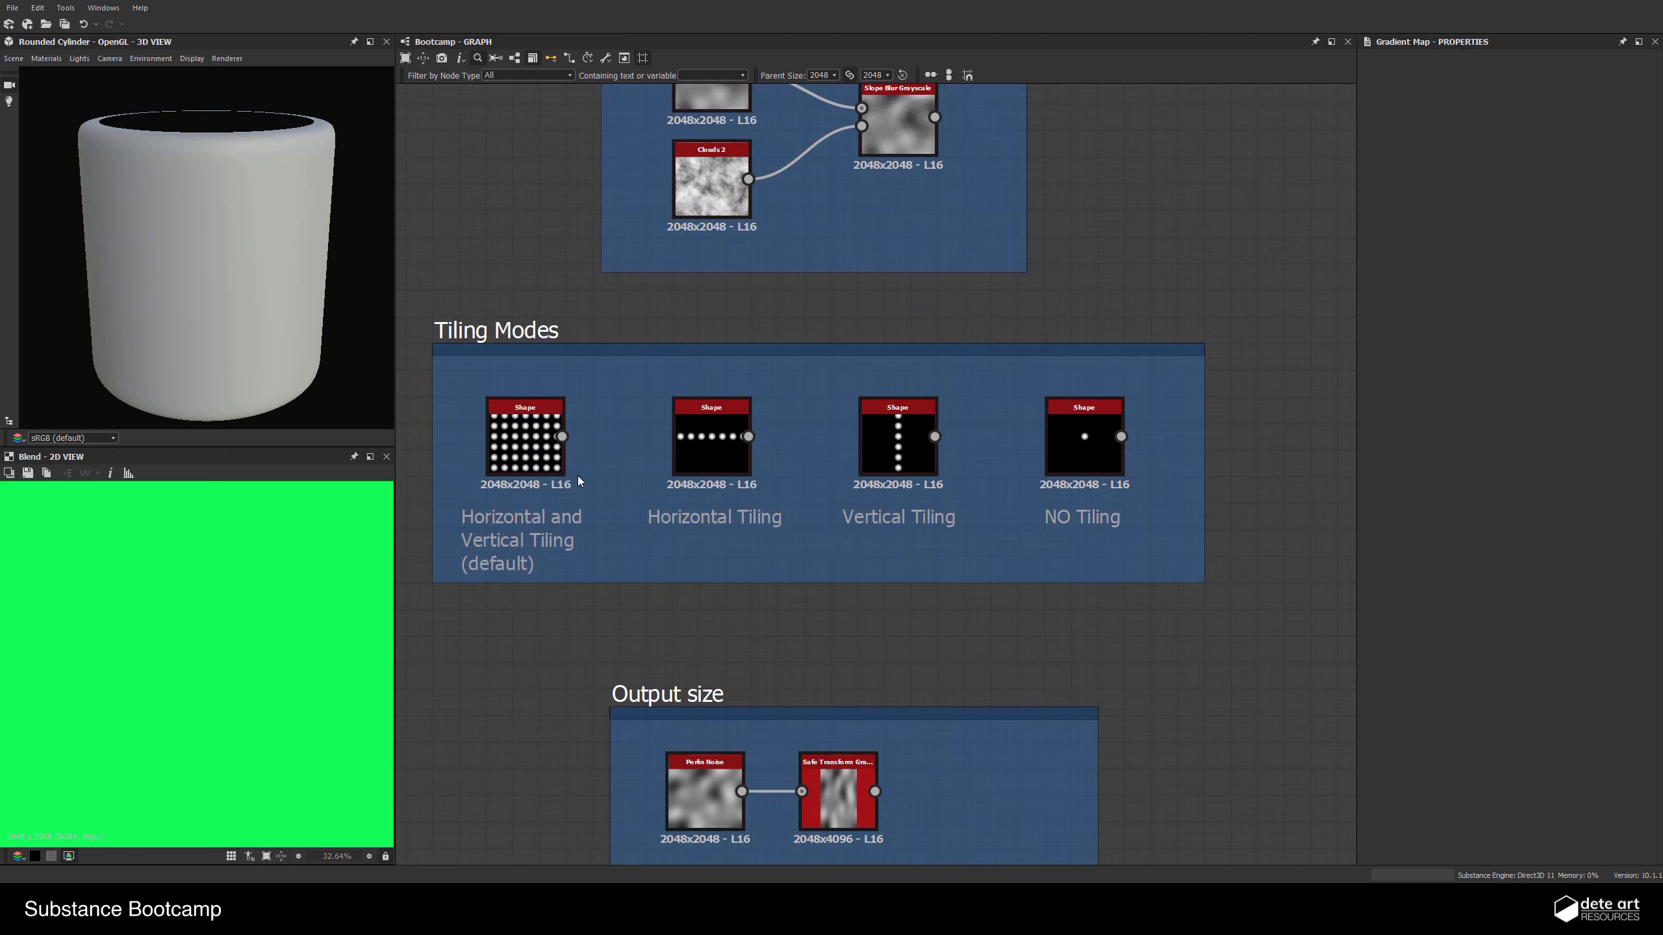
click(525, 458)
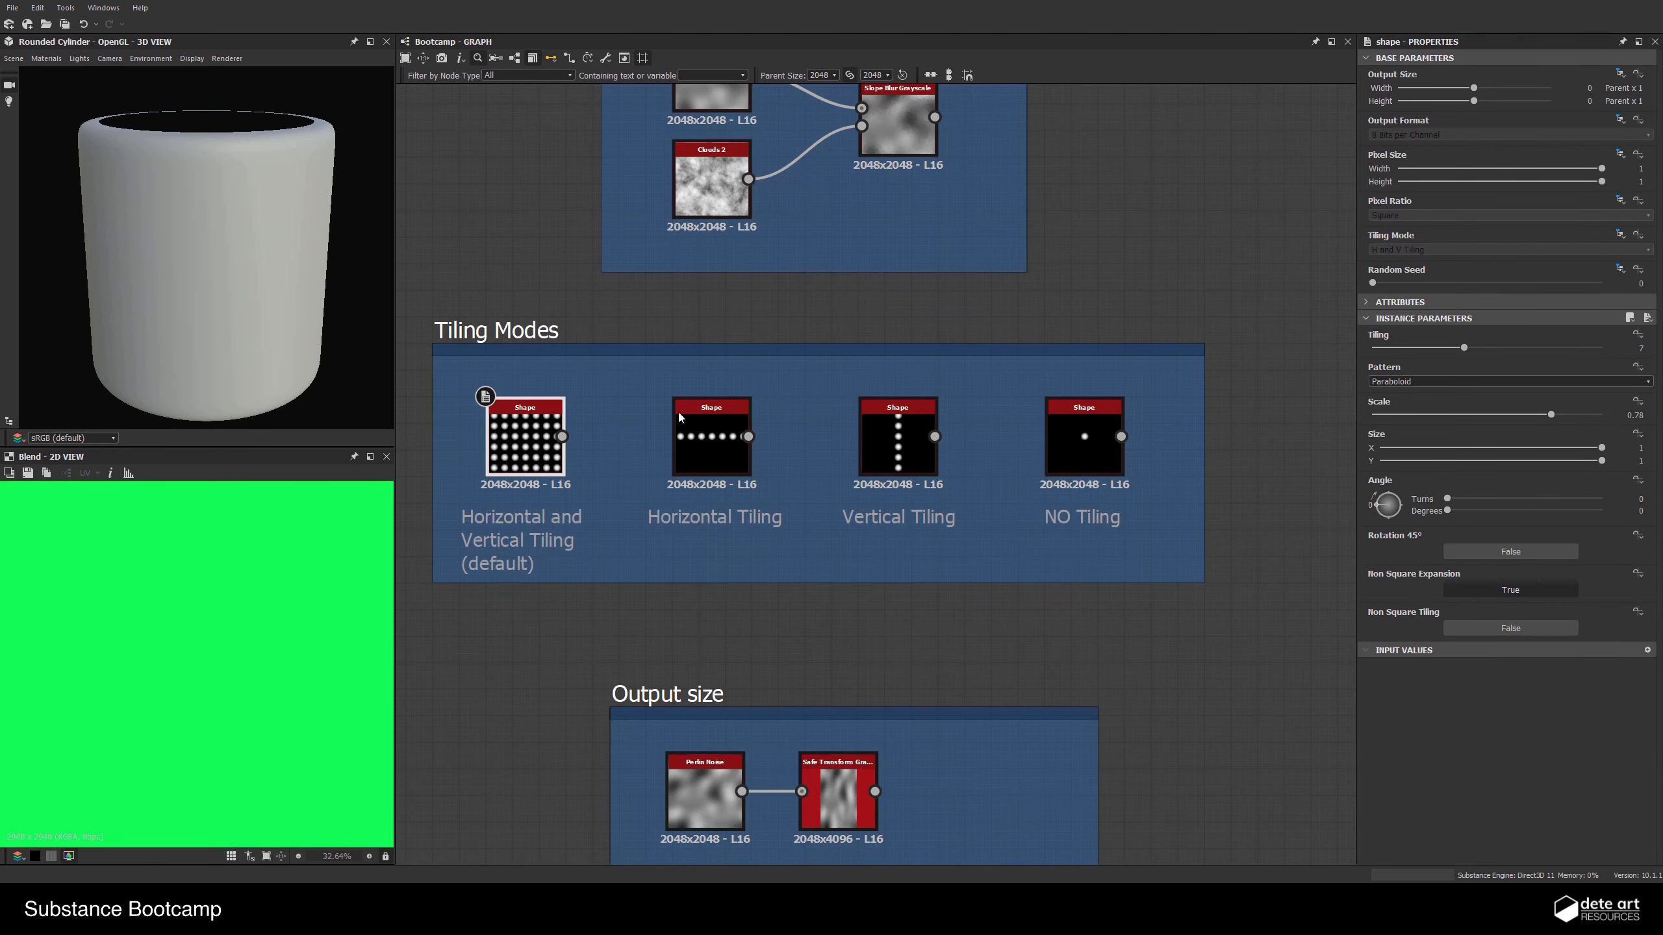
double_click(526, 446)
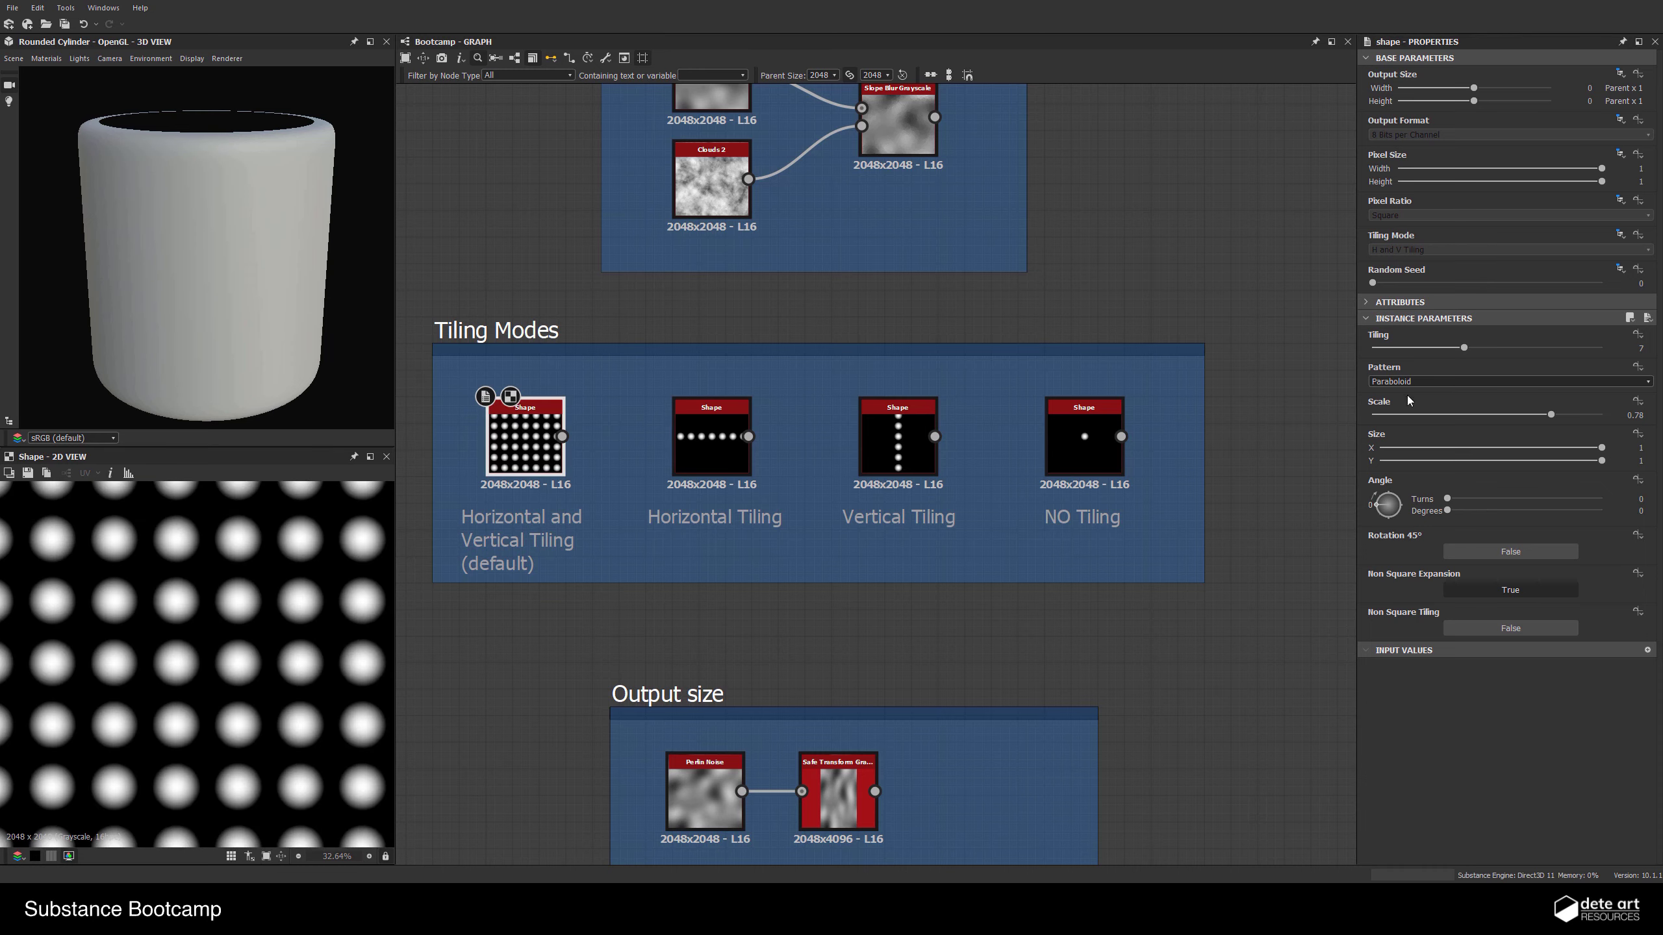
mouse_move(1458, 346)
mouse_down()
mouse_move(1359, 352)
mouse_move(1480, 358)
mouse_move(1448, 366)
mouse_move(1462, 362)
mouse_up()
Examine in the 2D view how the default Shape node's dot pattern fills the tile in both directions
scroll(297, 650, down, 4)
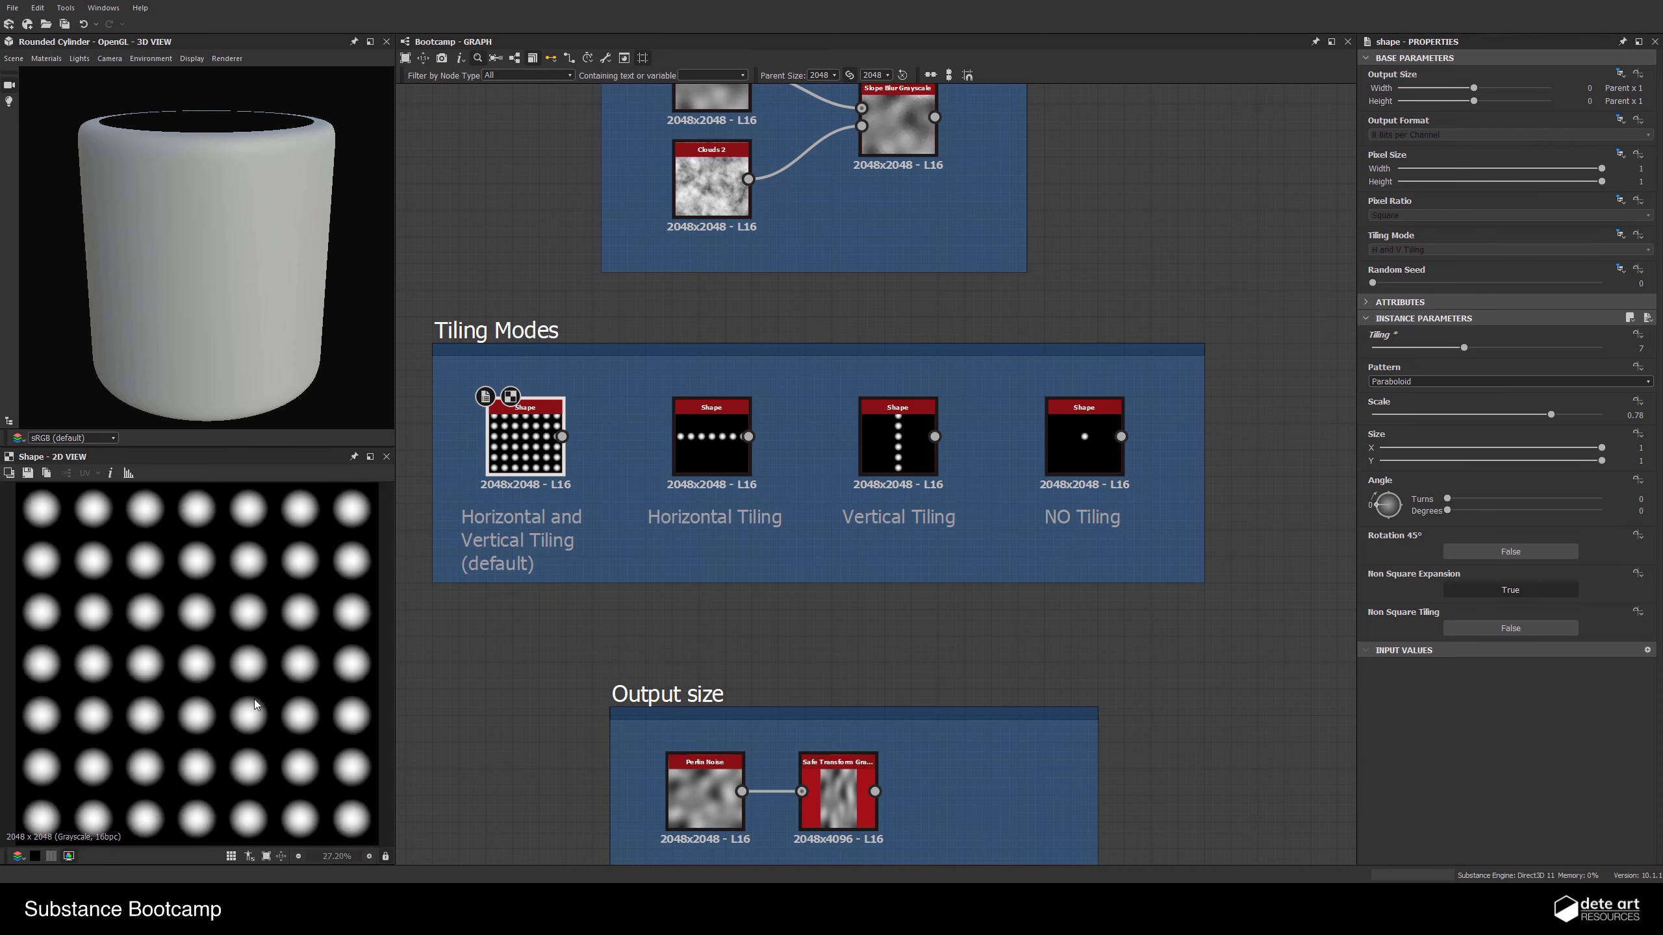
scroll(227, 692, up, 1)
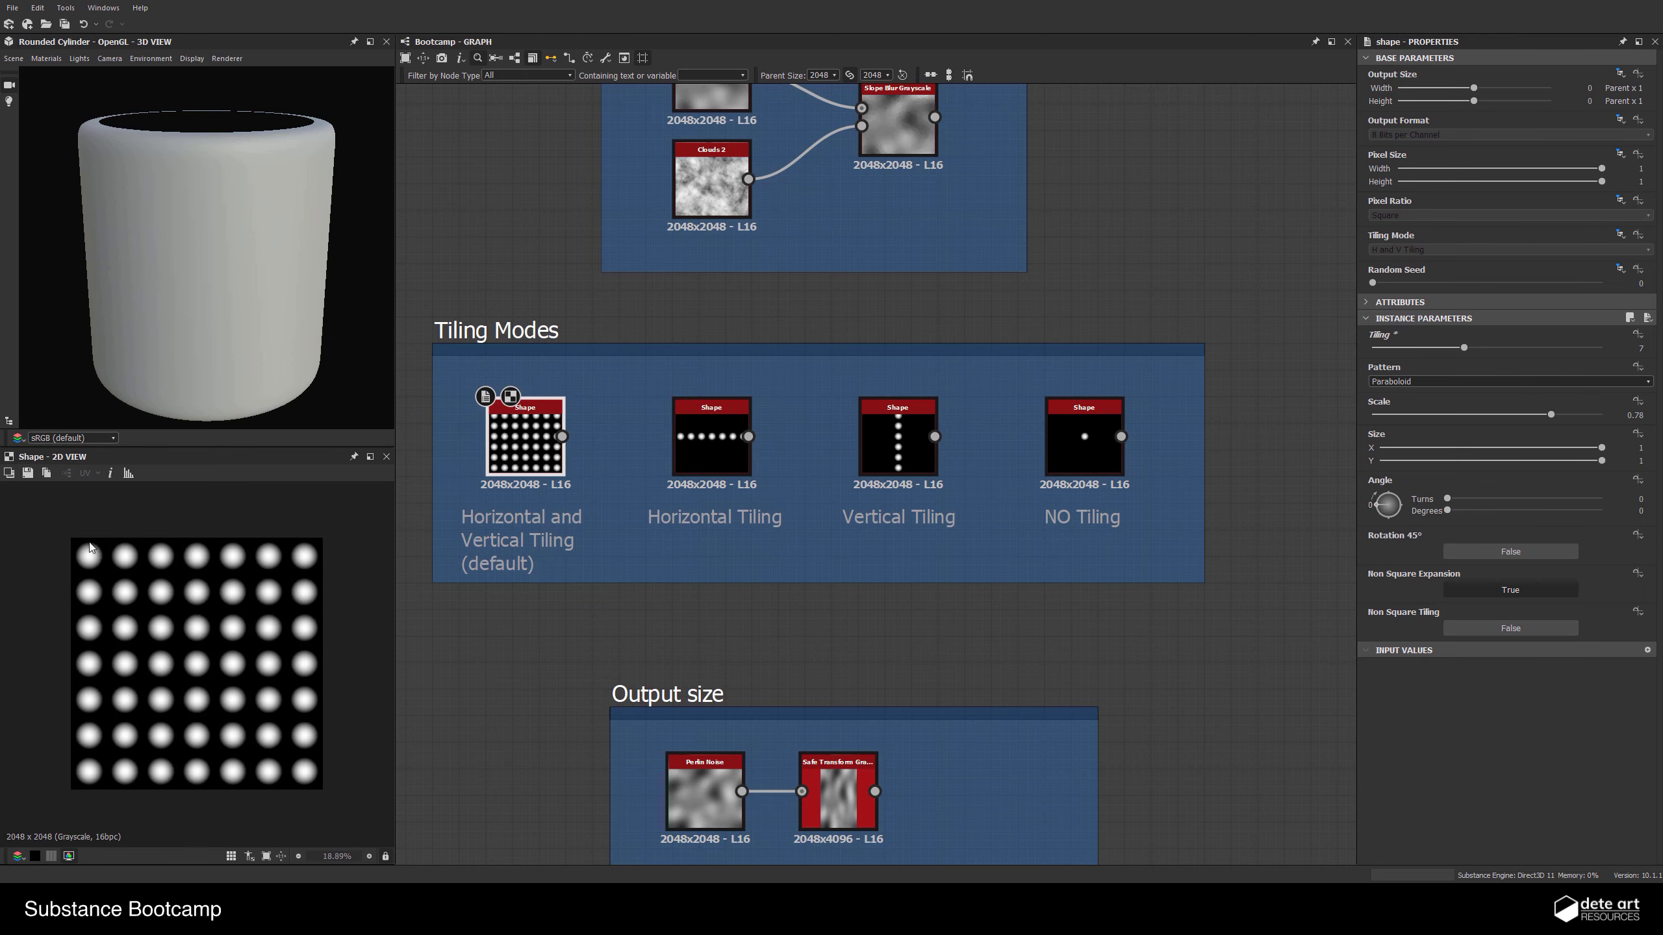
middle_drag(520, 497, 628, 514)
scroll(628, 514, up, 1)
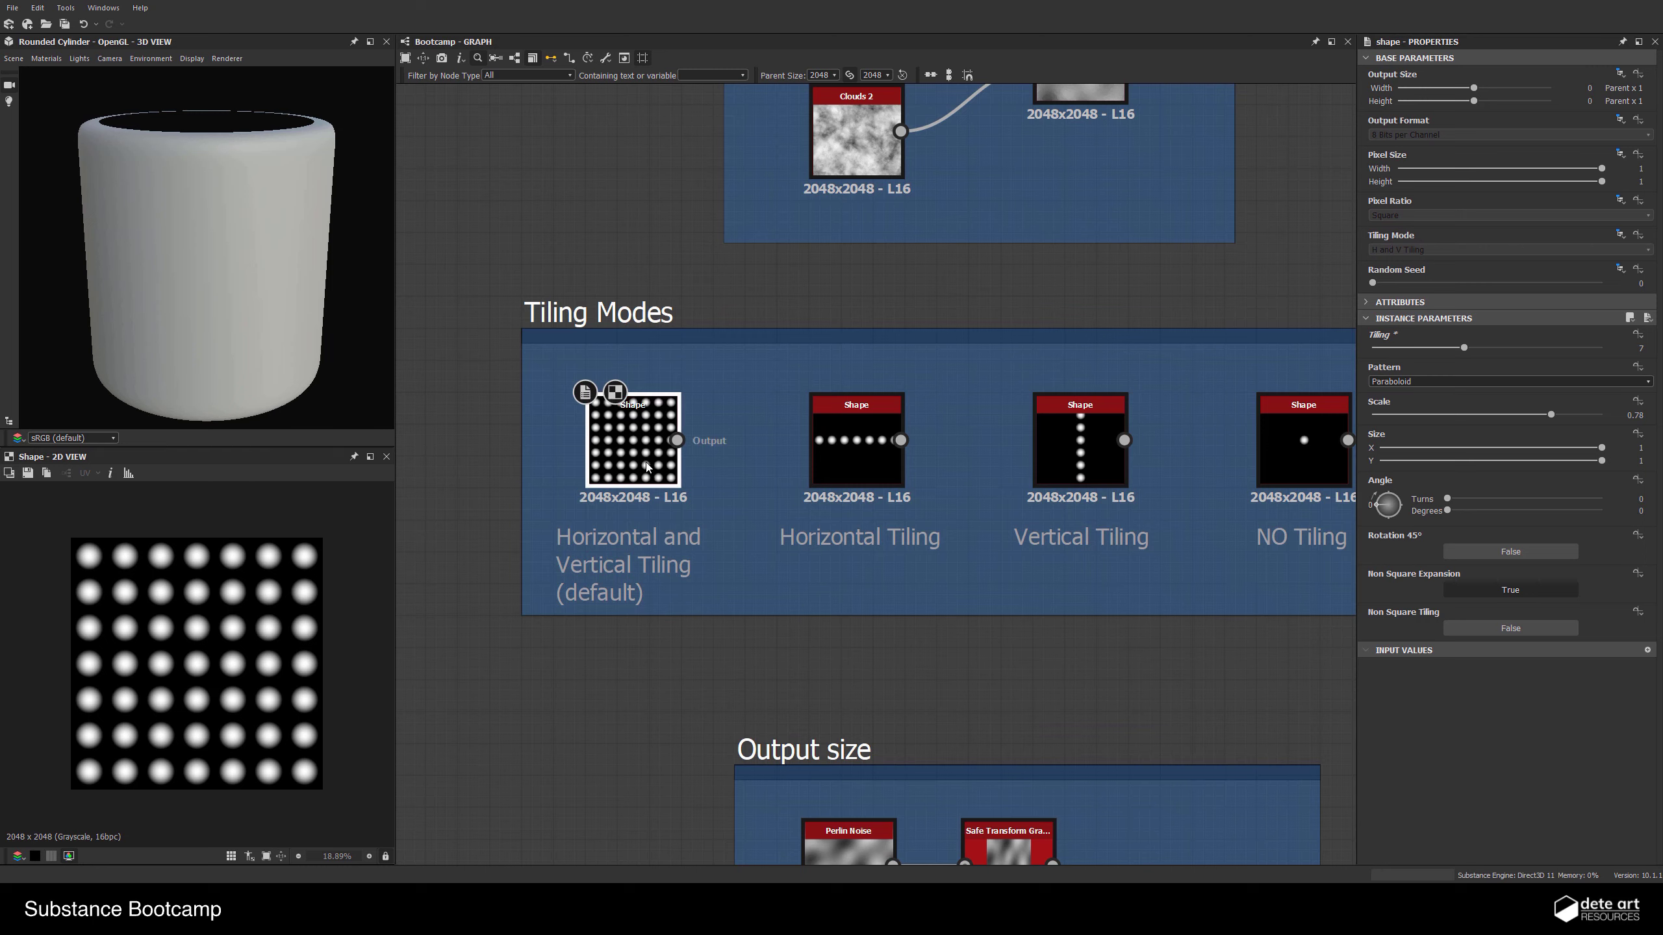
scroll(245, 607, up, 1)
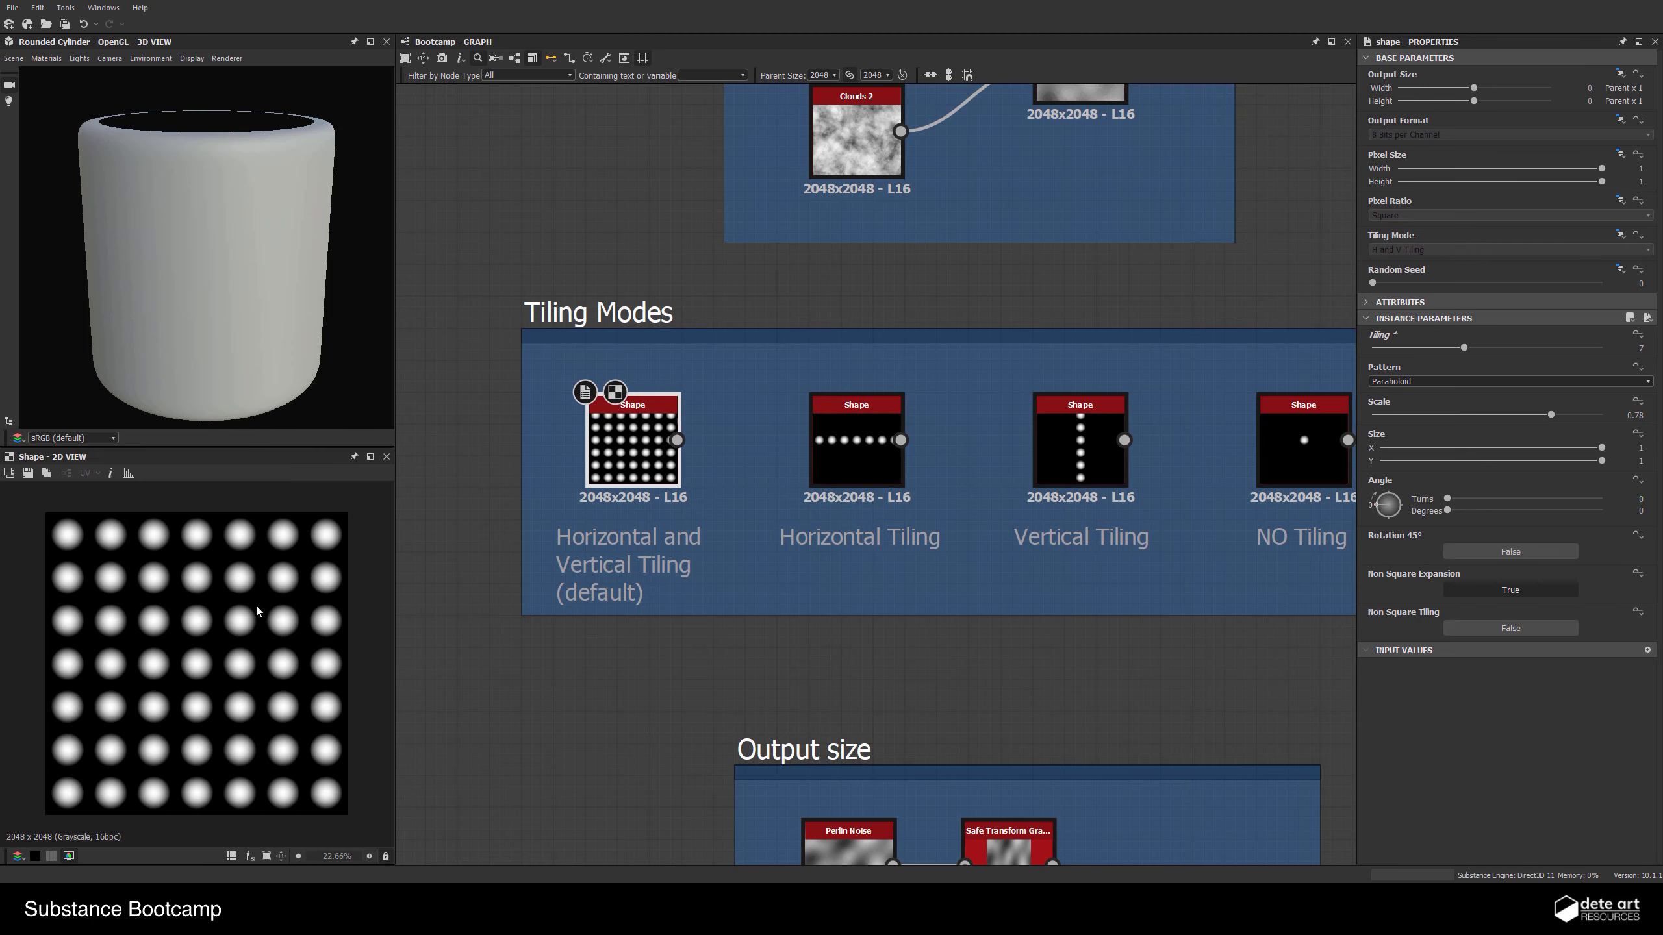
scroll(257, 612, down, 4)
key(space)
scroll(871, 475, up, 1)
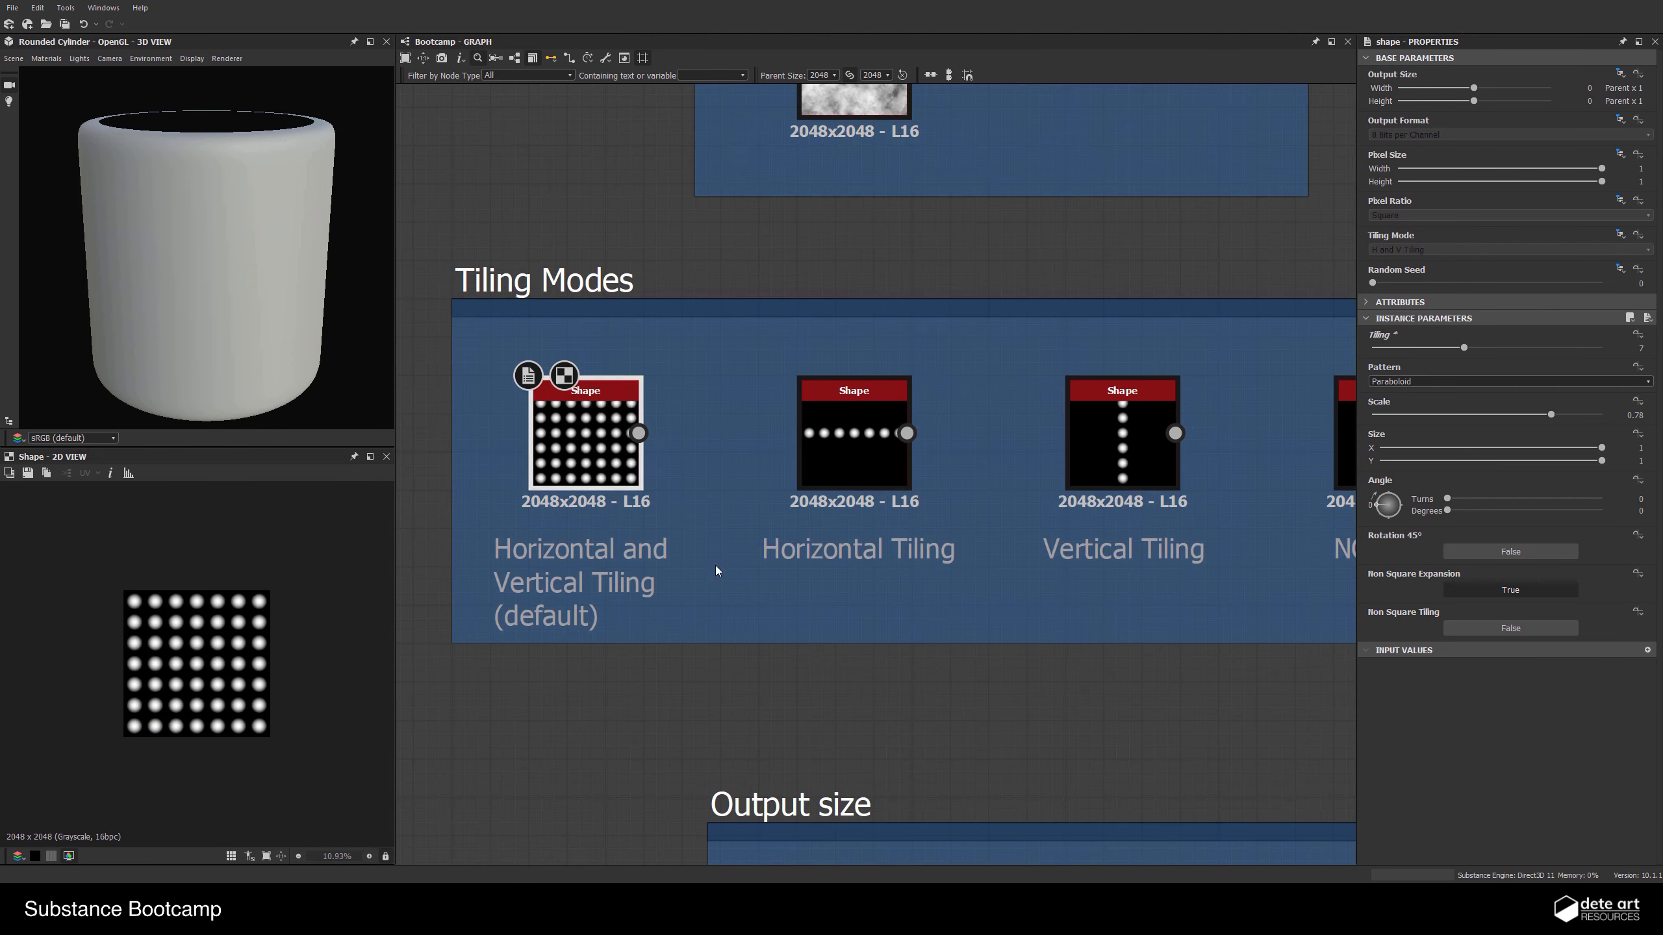
Examine the Horizontal Tiling Shape node's Tiling Mode inheritance and mode choices without changing them
click(839, 430)
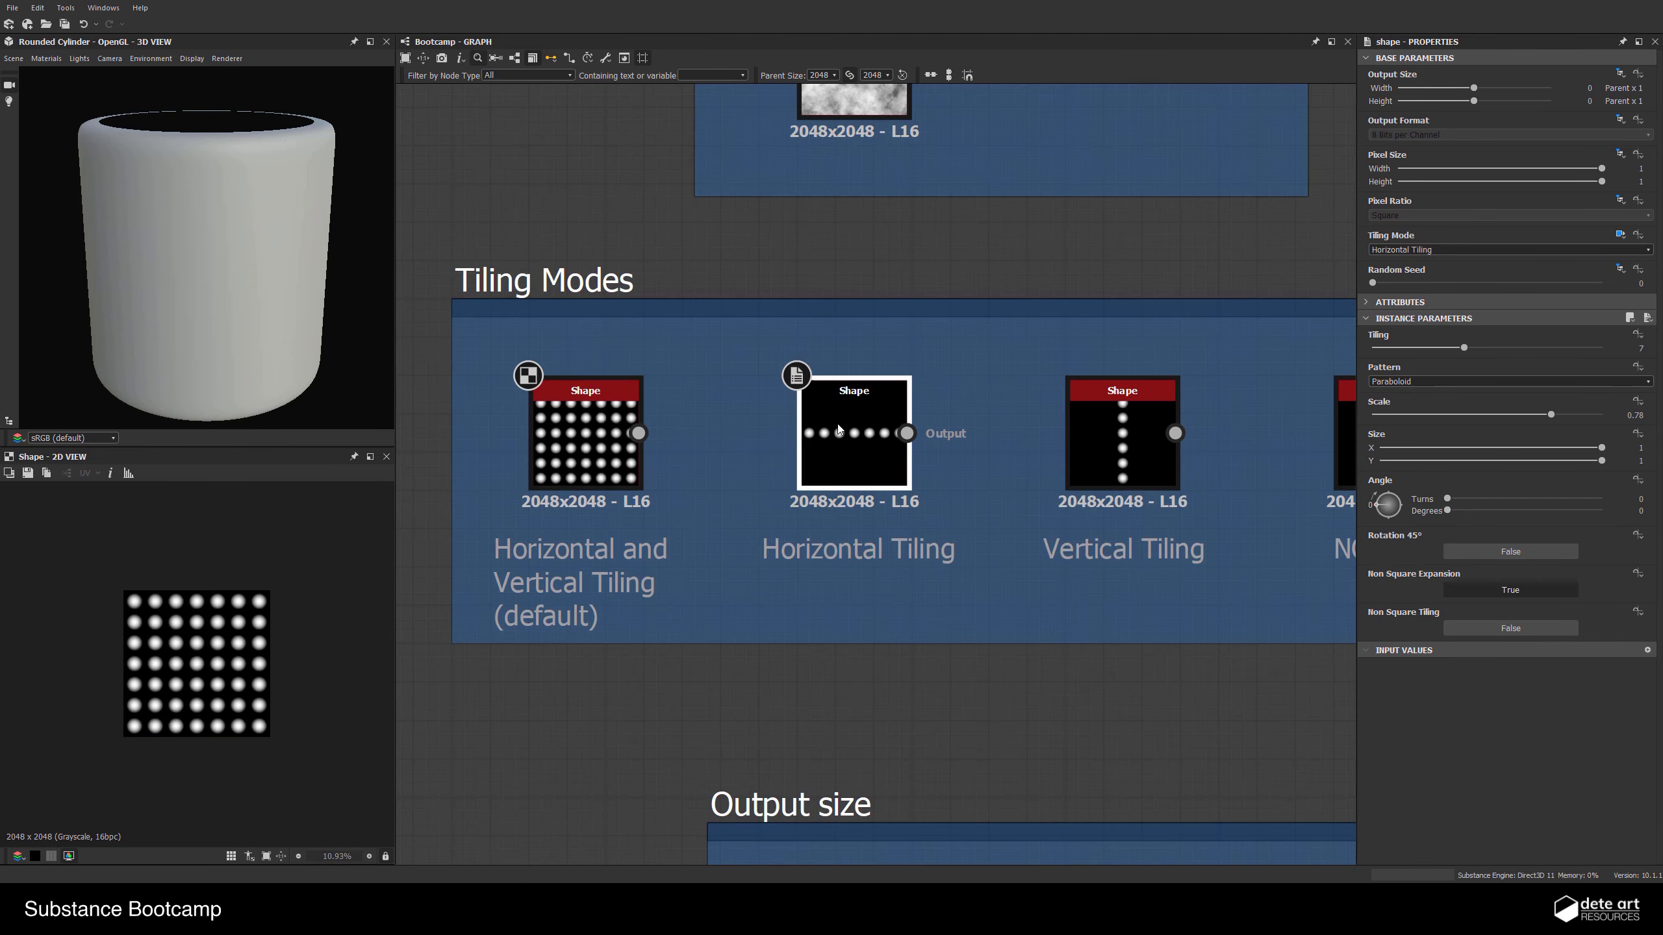
click(1619, 234)
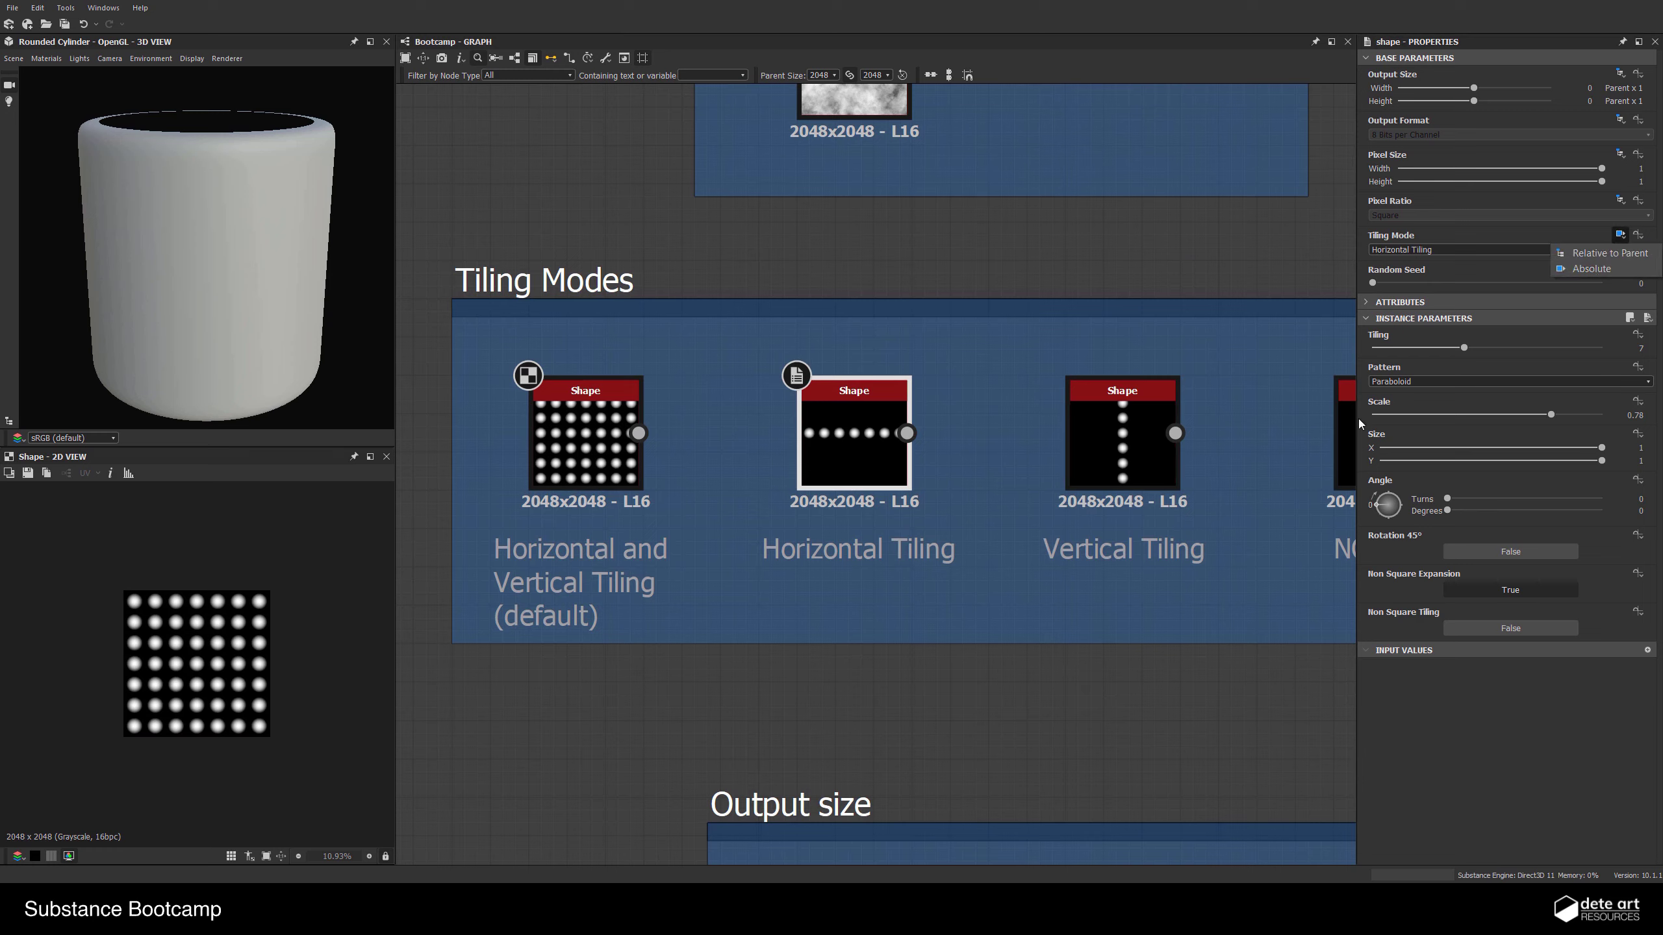
click(1421, 242)
click(1423, 248)
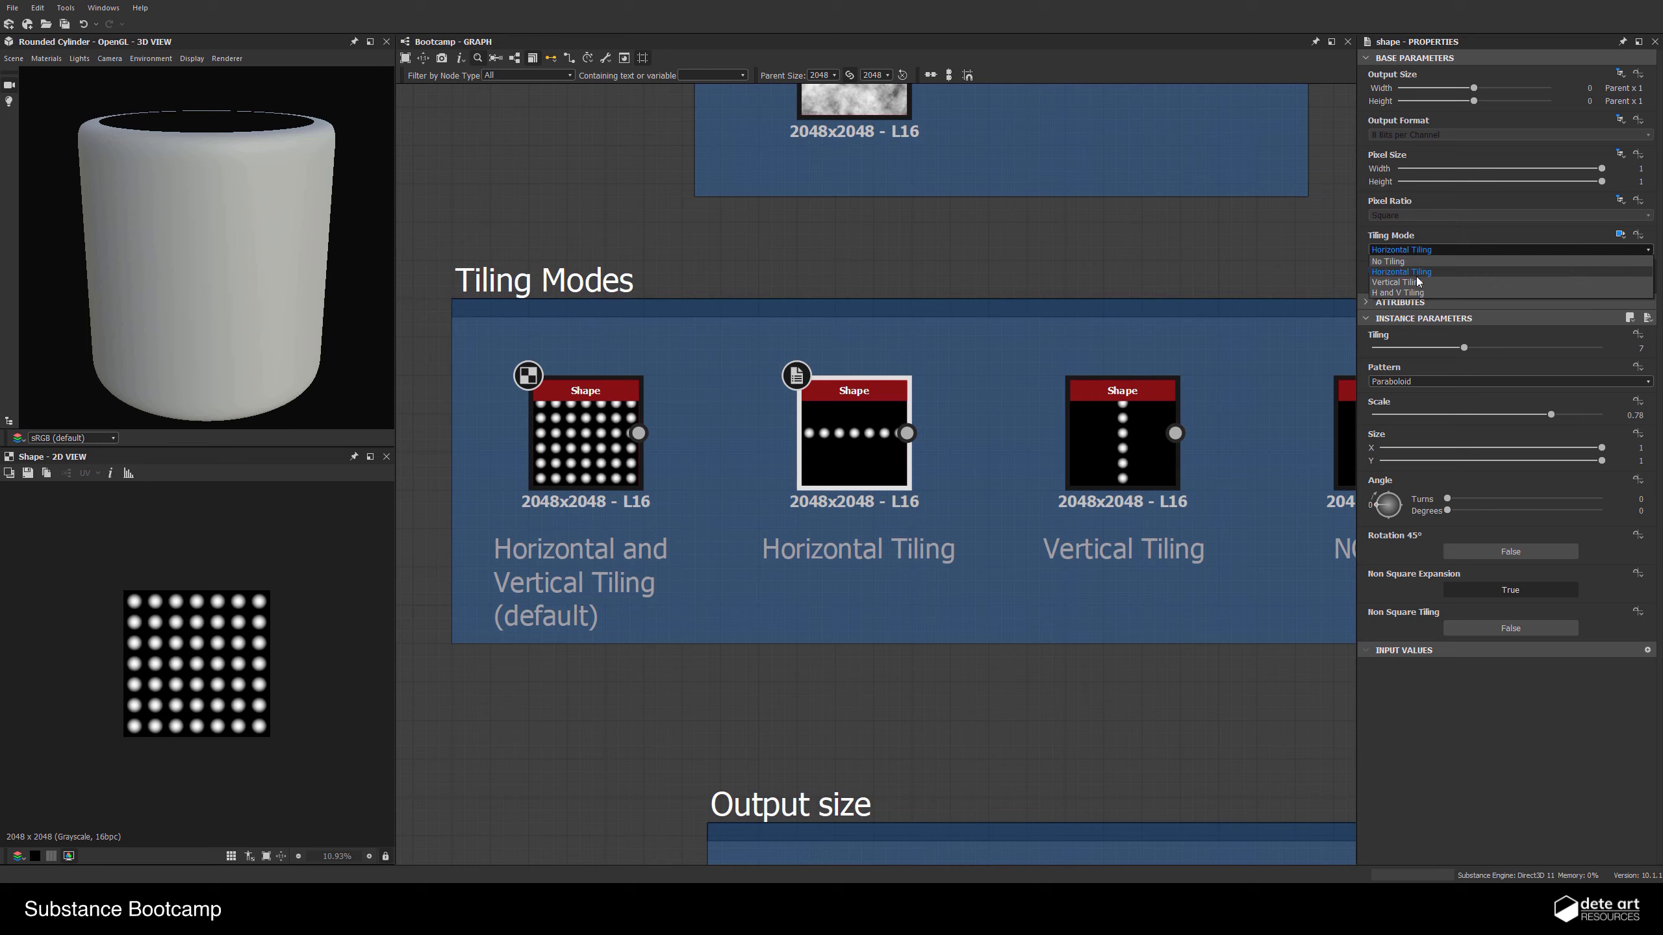
click(1069, 727)
Preview the Horizontal Tiling Shape node and compare its single tile with the repeated display in the 2D view
double_click(859, 457)
scroll(198, 692, up, 1)
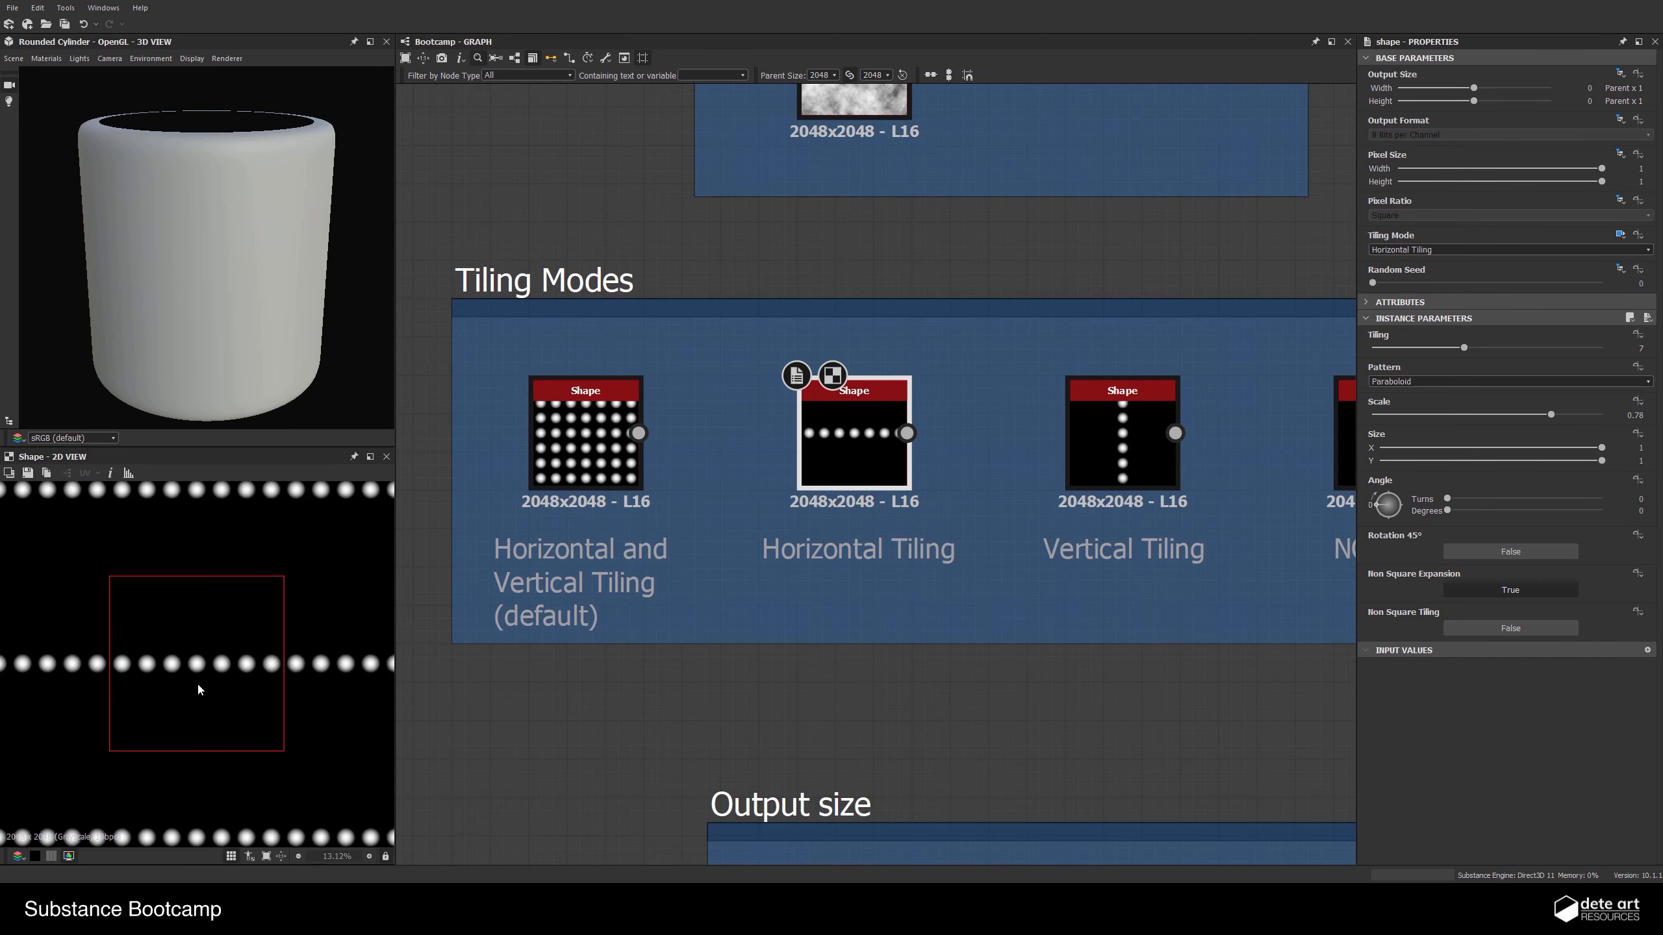
scroll(838, 441, up, 2)
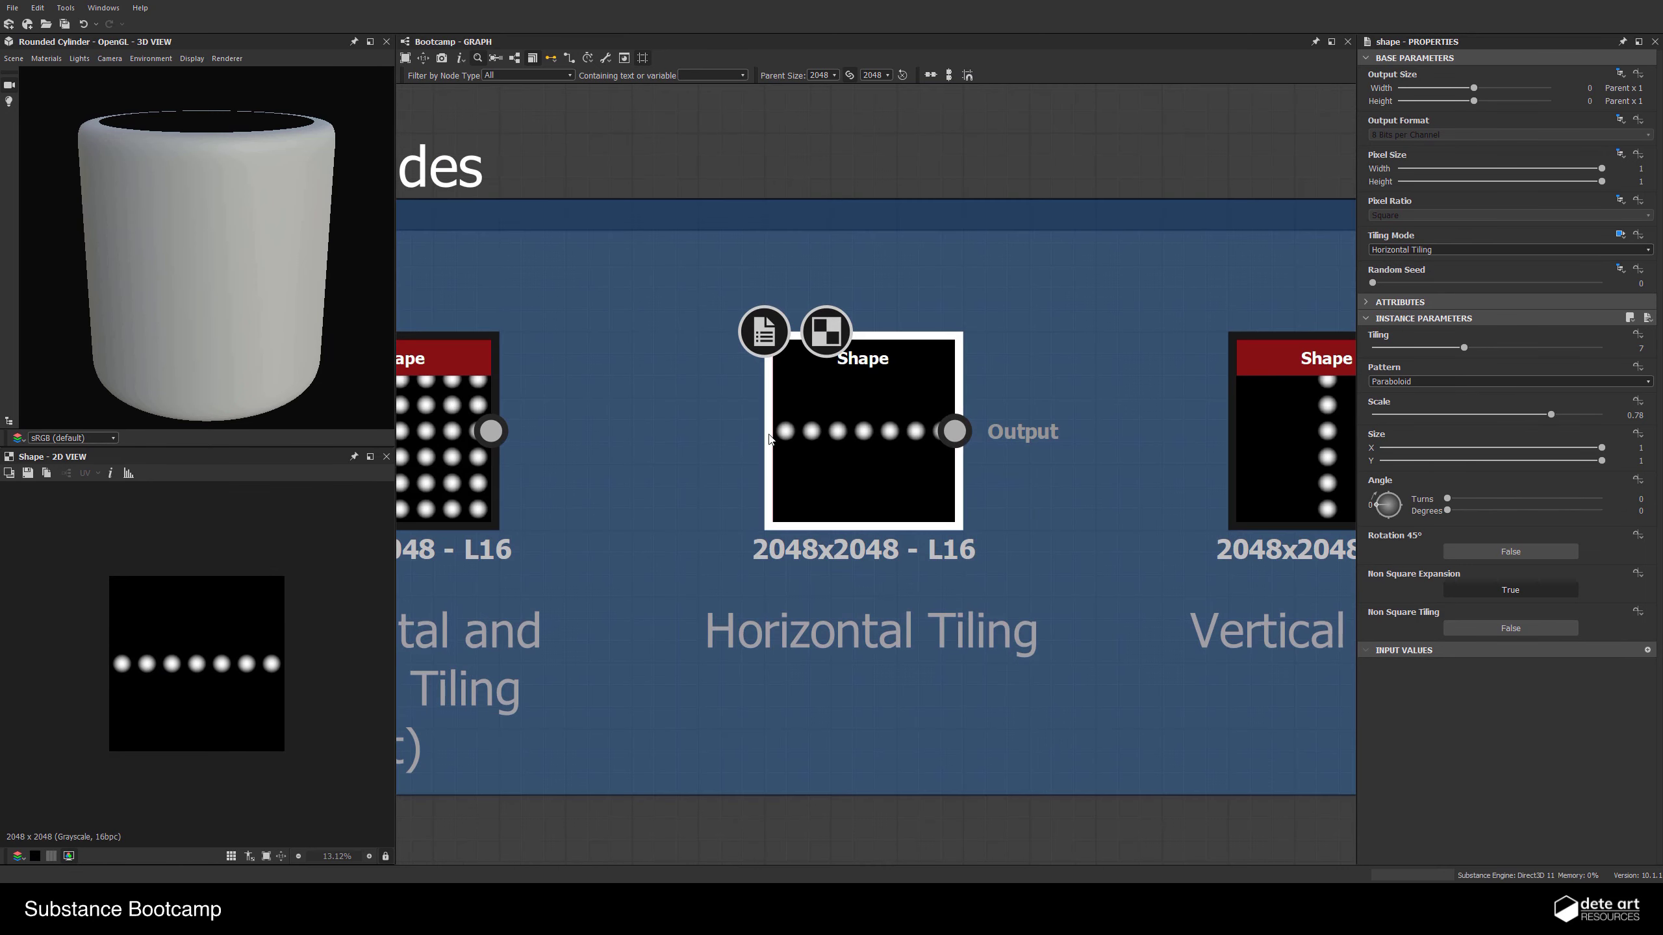
scroll(917, 436, down, 1)
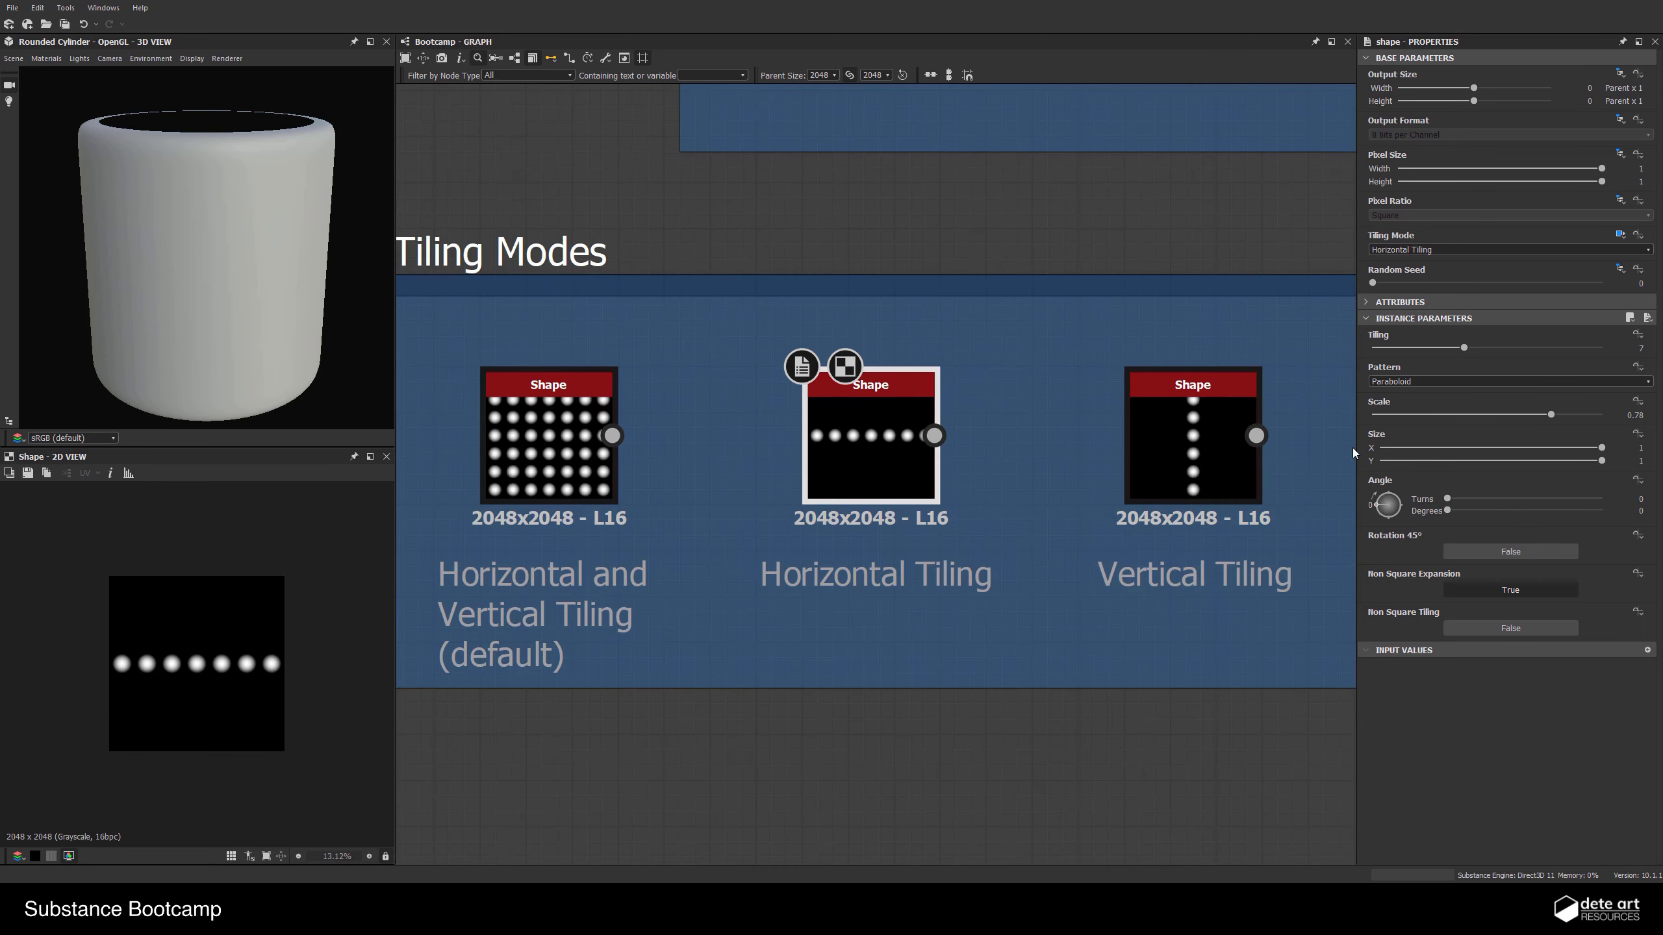
Preview the Vertical Tiling and NO Tiling Shape nodes and check the available Tiling Mode choices
middle_drag(893, 485, 639, 490)
double_click(944, 461)
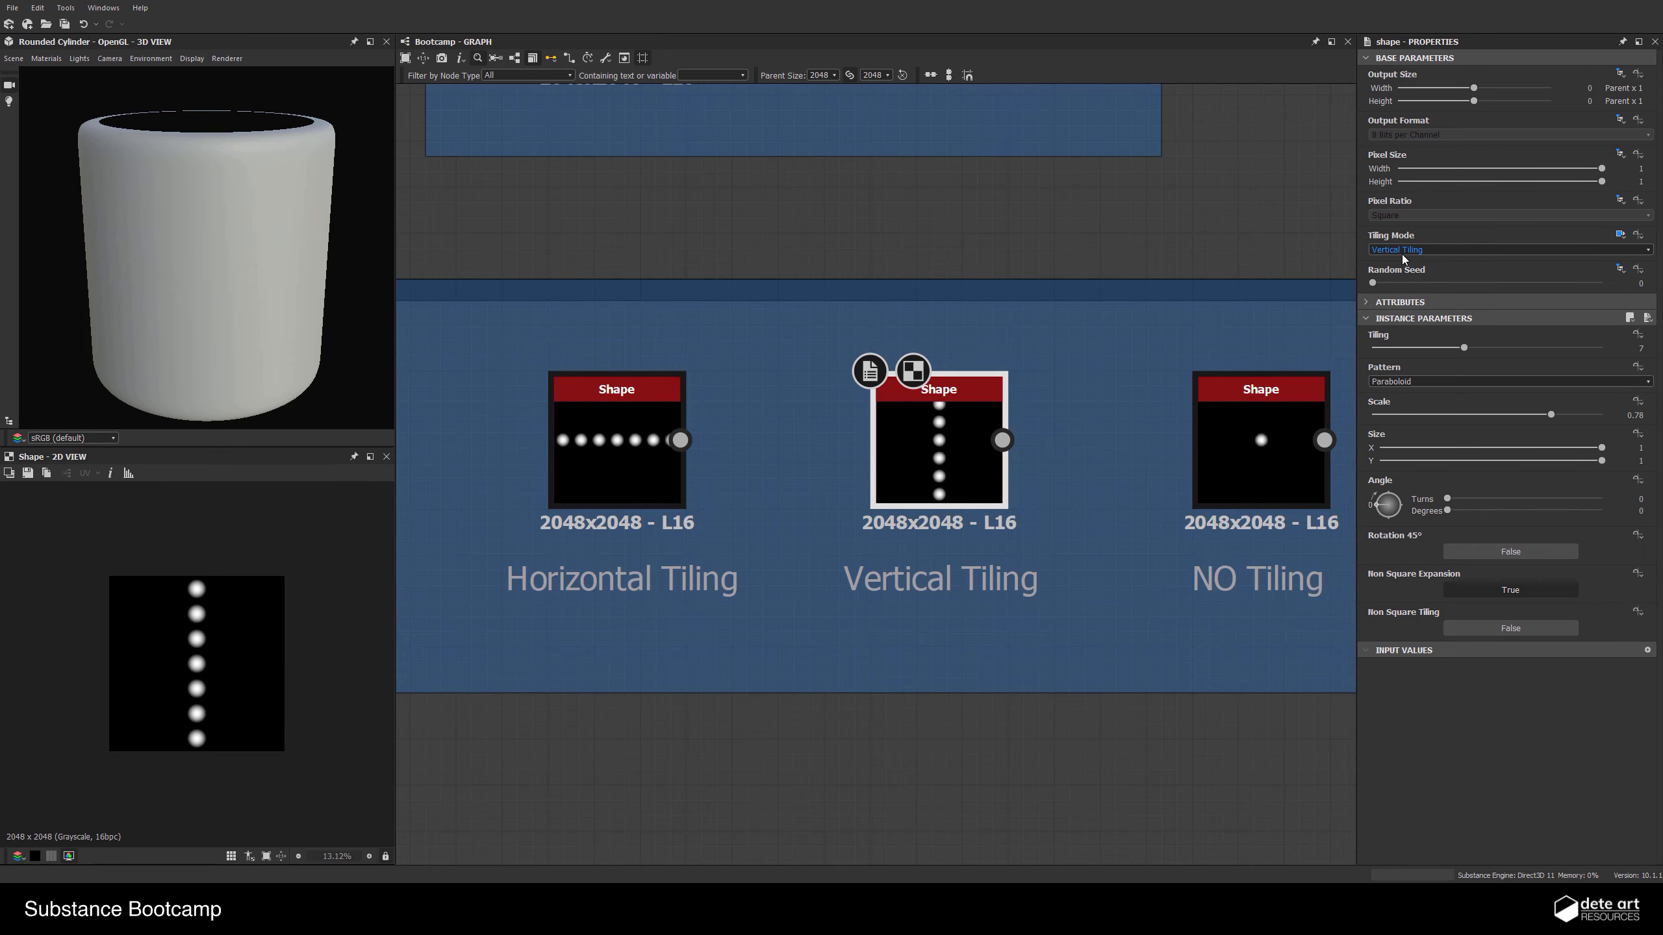
middle_drag(1124, 456, 752, 406)
click(886, 404)
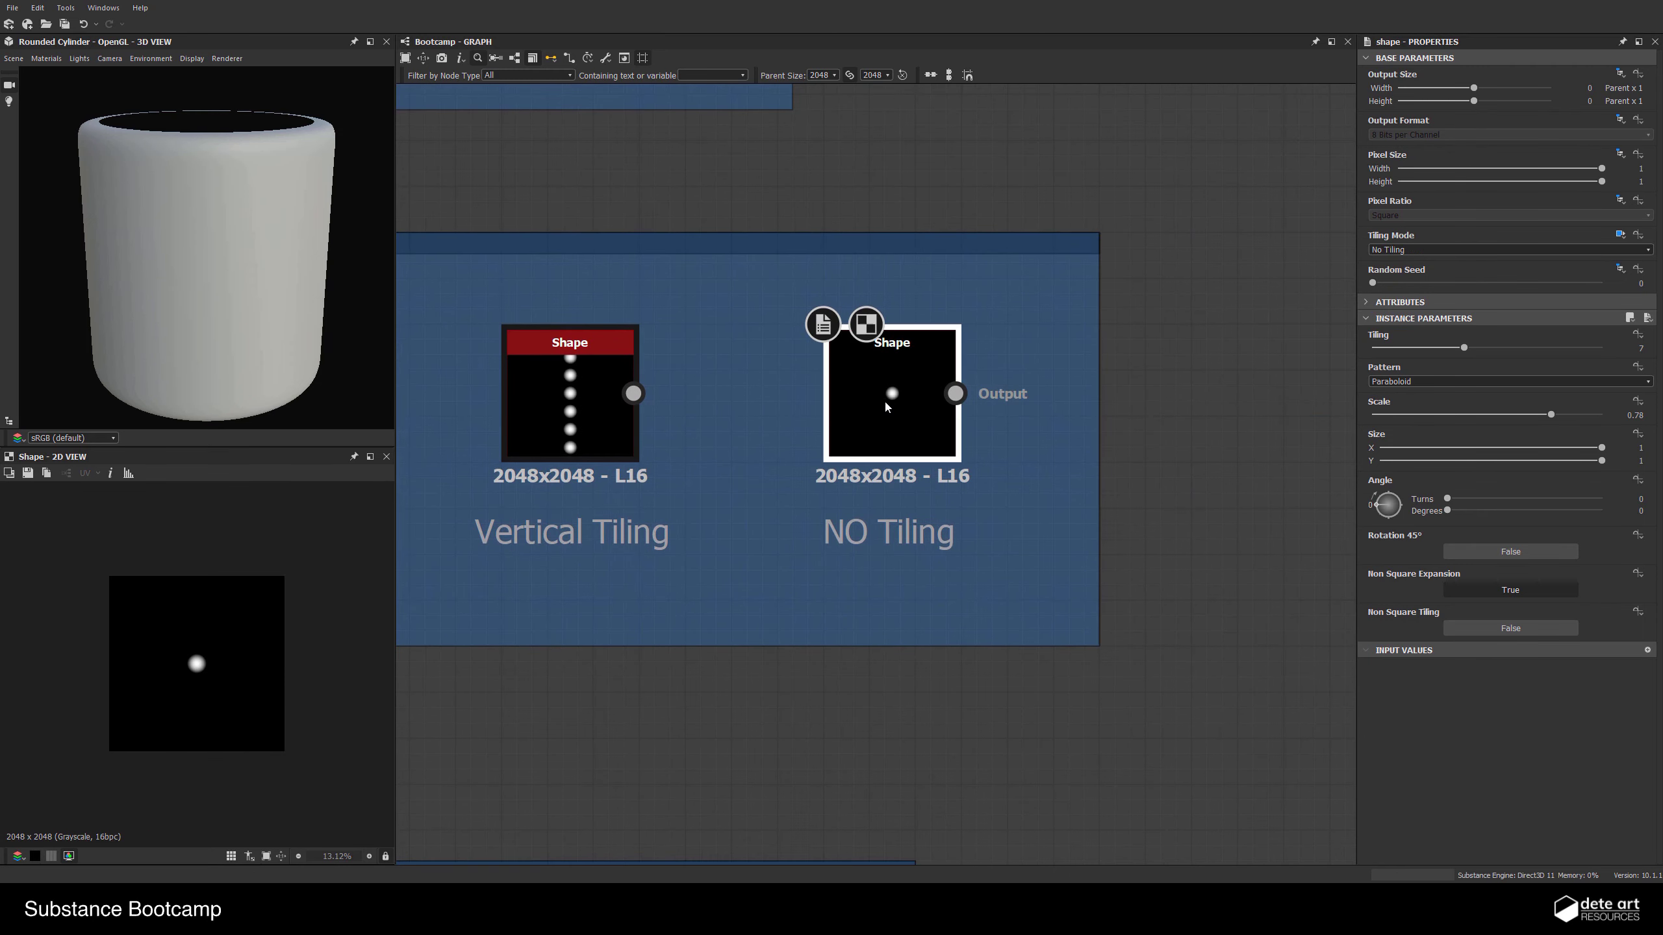
click(1398, 250)
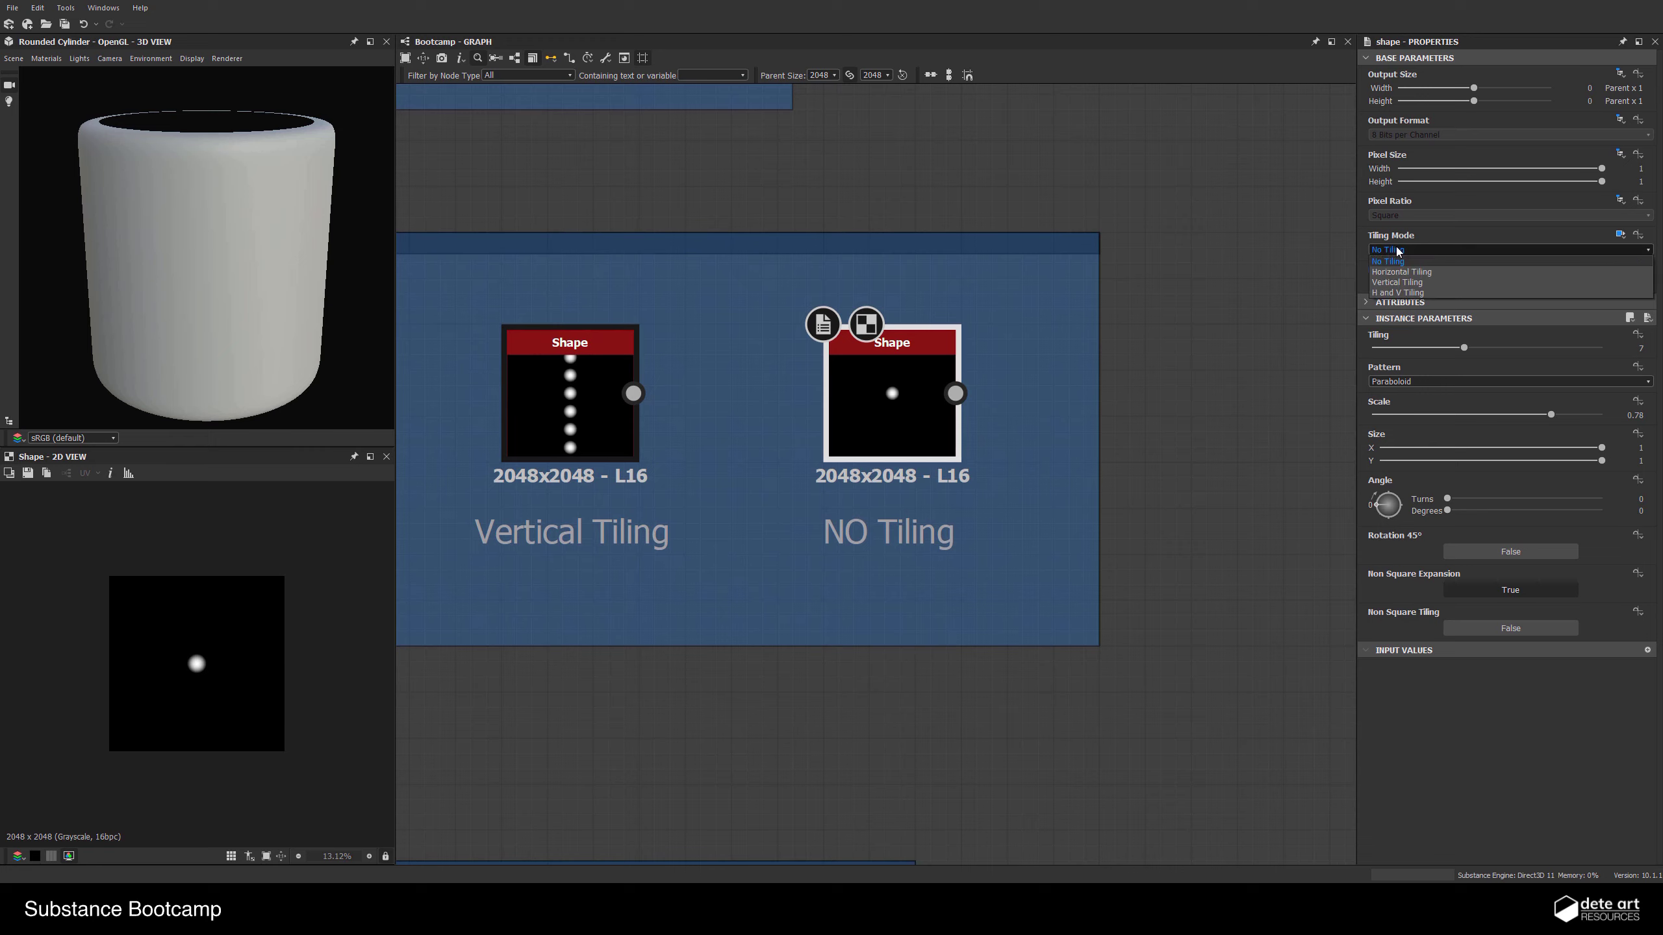
click(1101, 557)
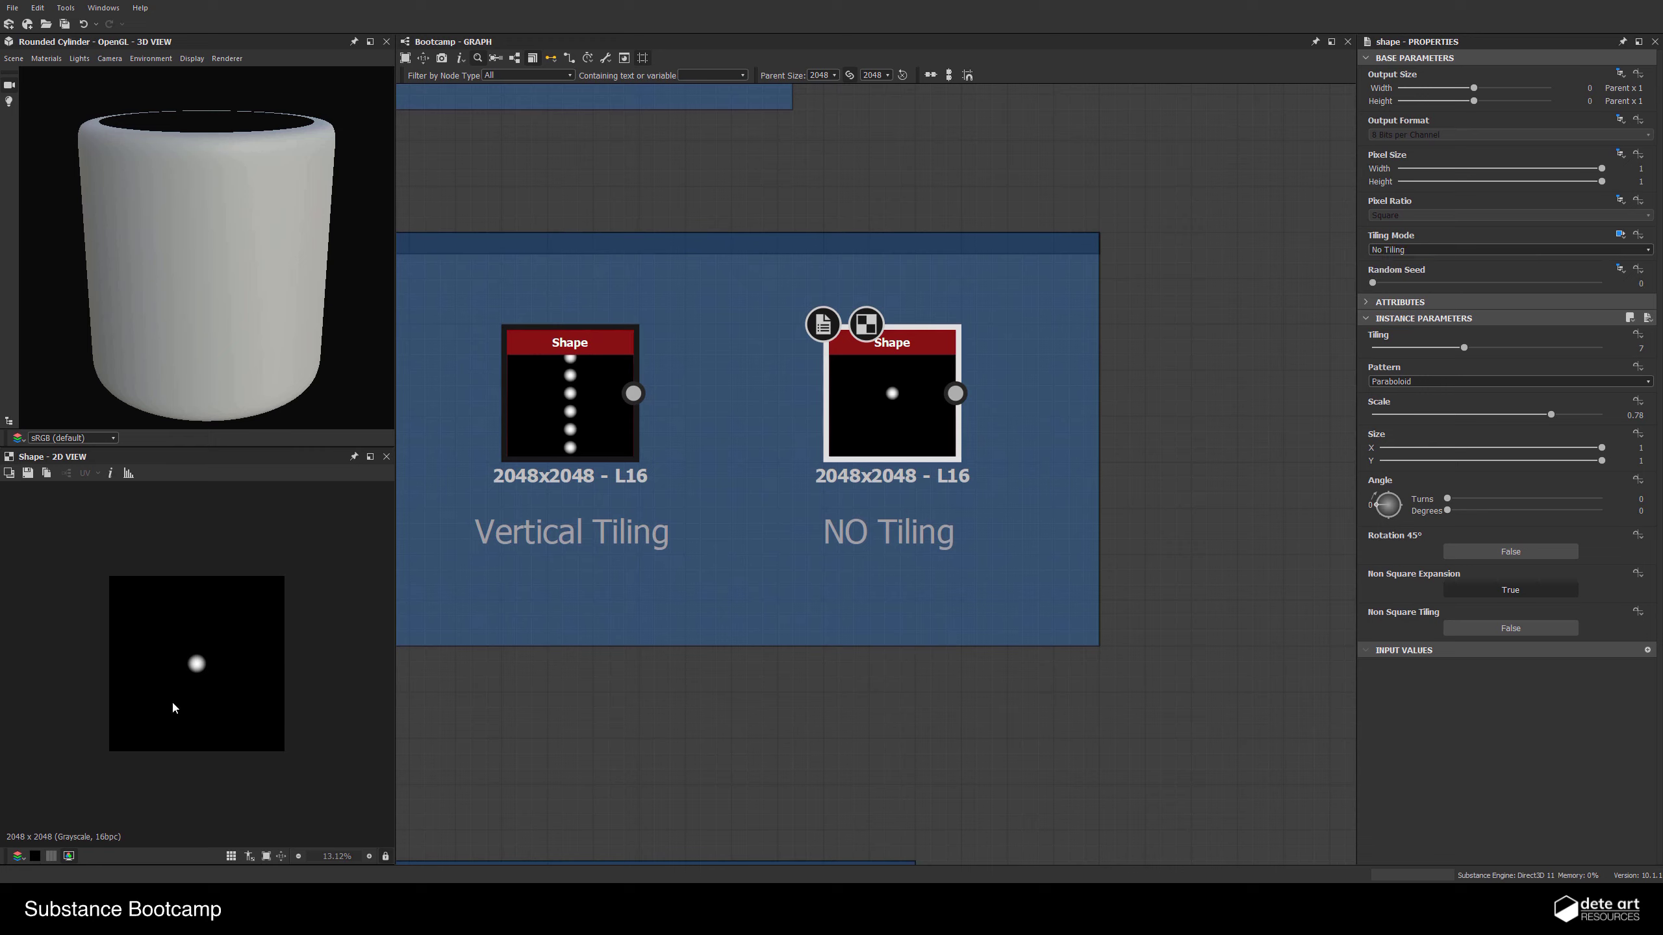
Inspect the NO Tiling shape's output in the 2D view and preview the default Horizontal and Vertical Tiling Shape for comparison
scroll(220, 653, up, 3)
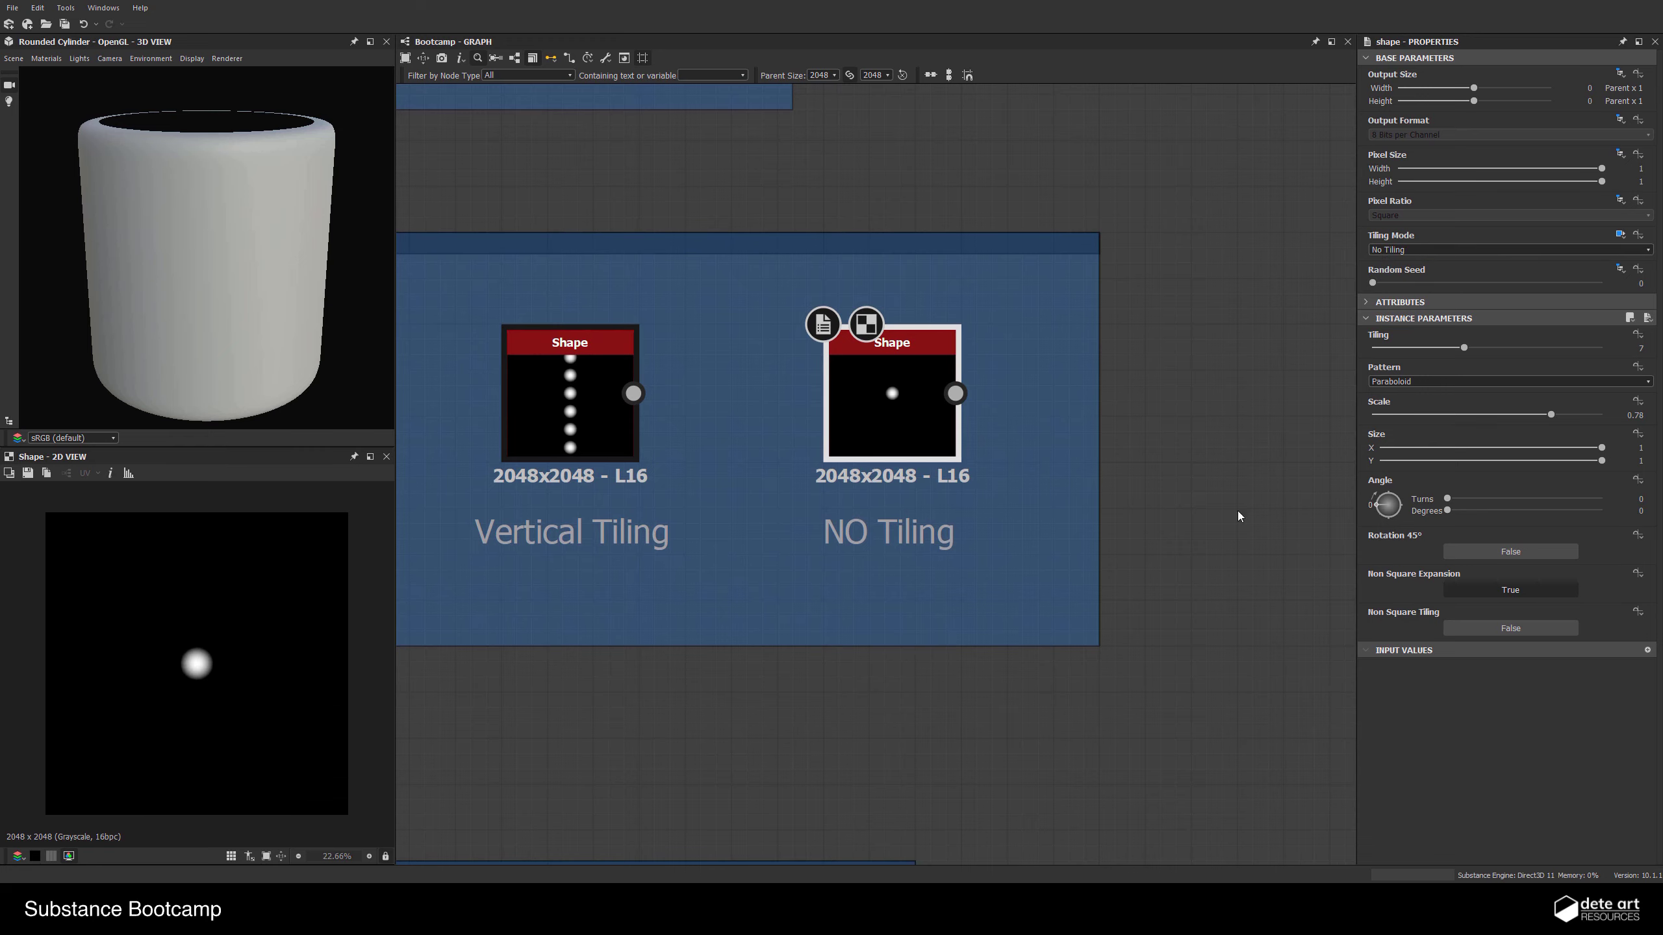
scroll(199, 665, down, 2)
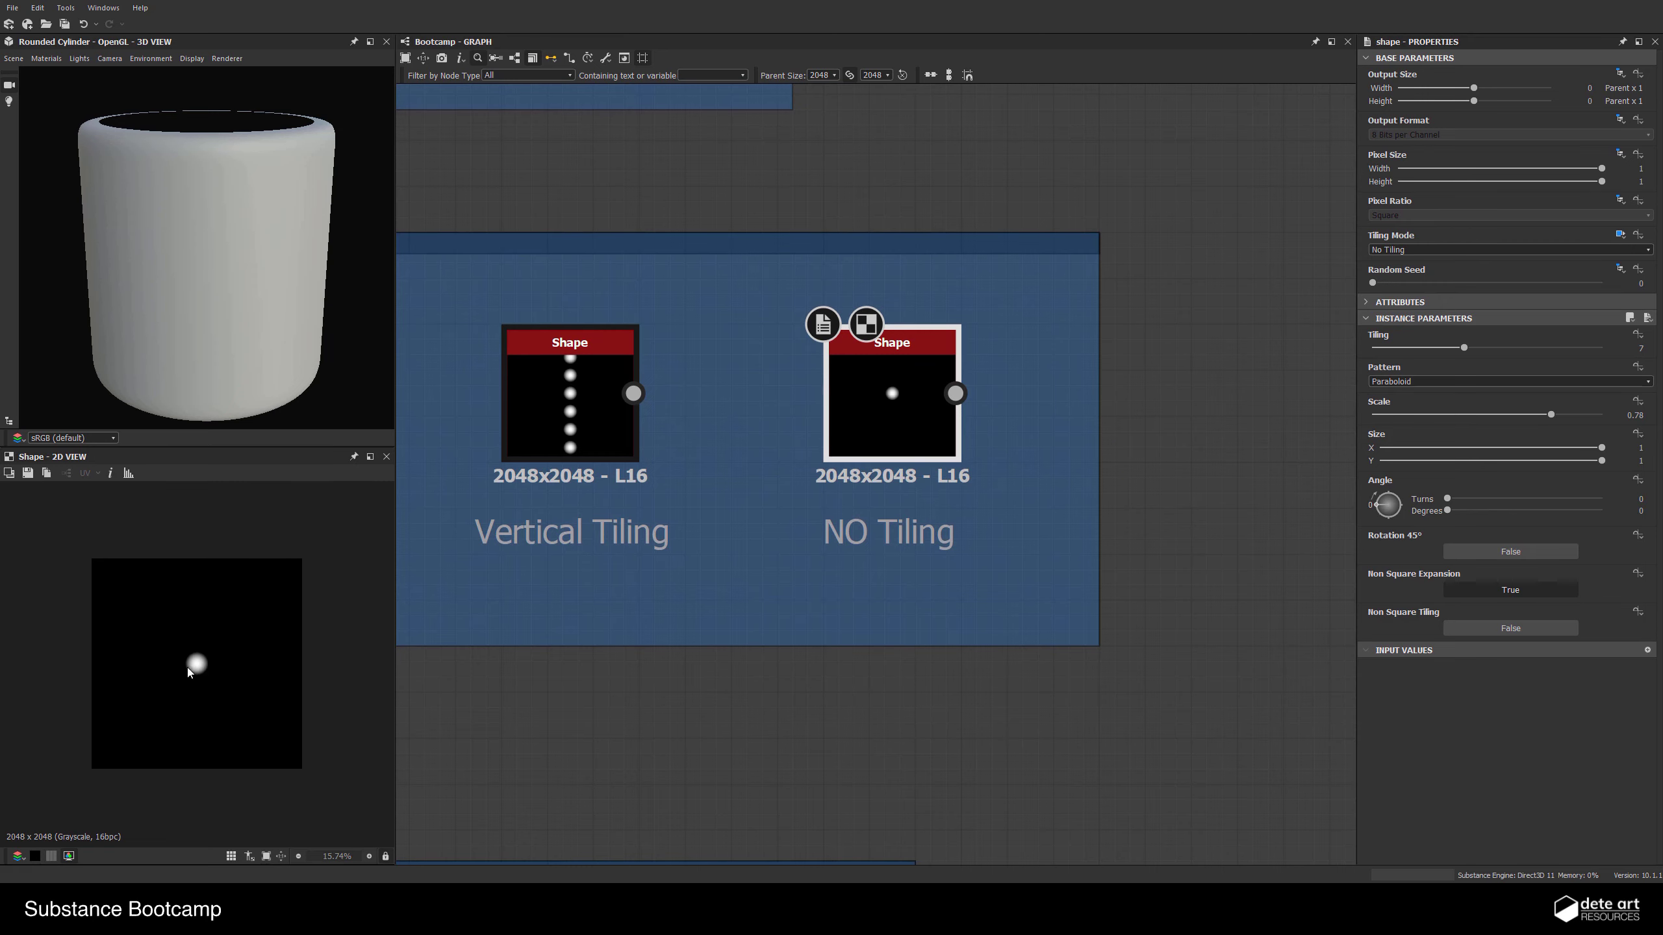
scroll(187, 668, up, 2)
scroll(622, 478, down, 1)
middle_drag(621, 478, 1022, 520)
click(460, 463)
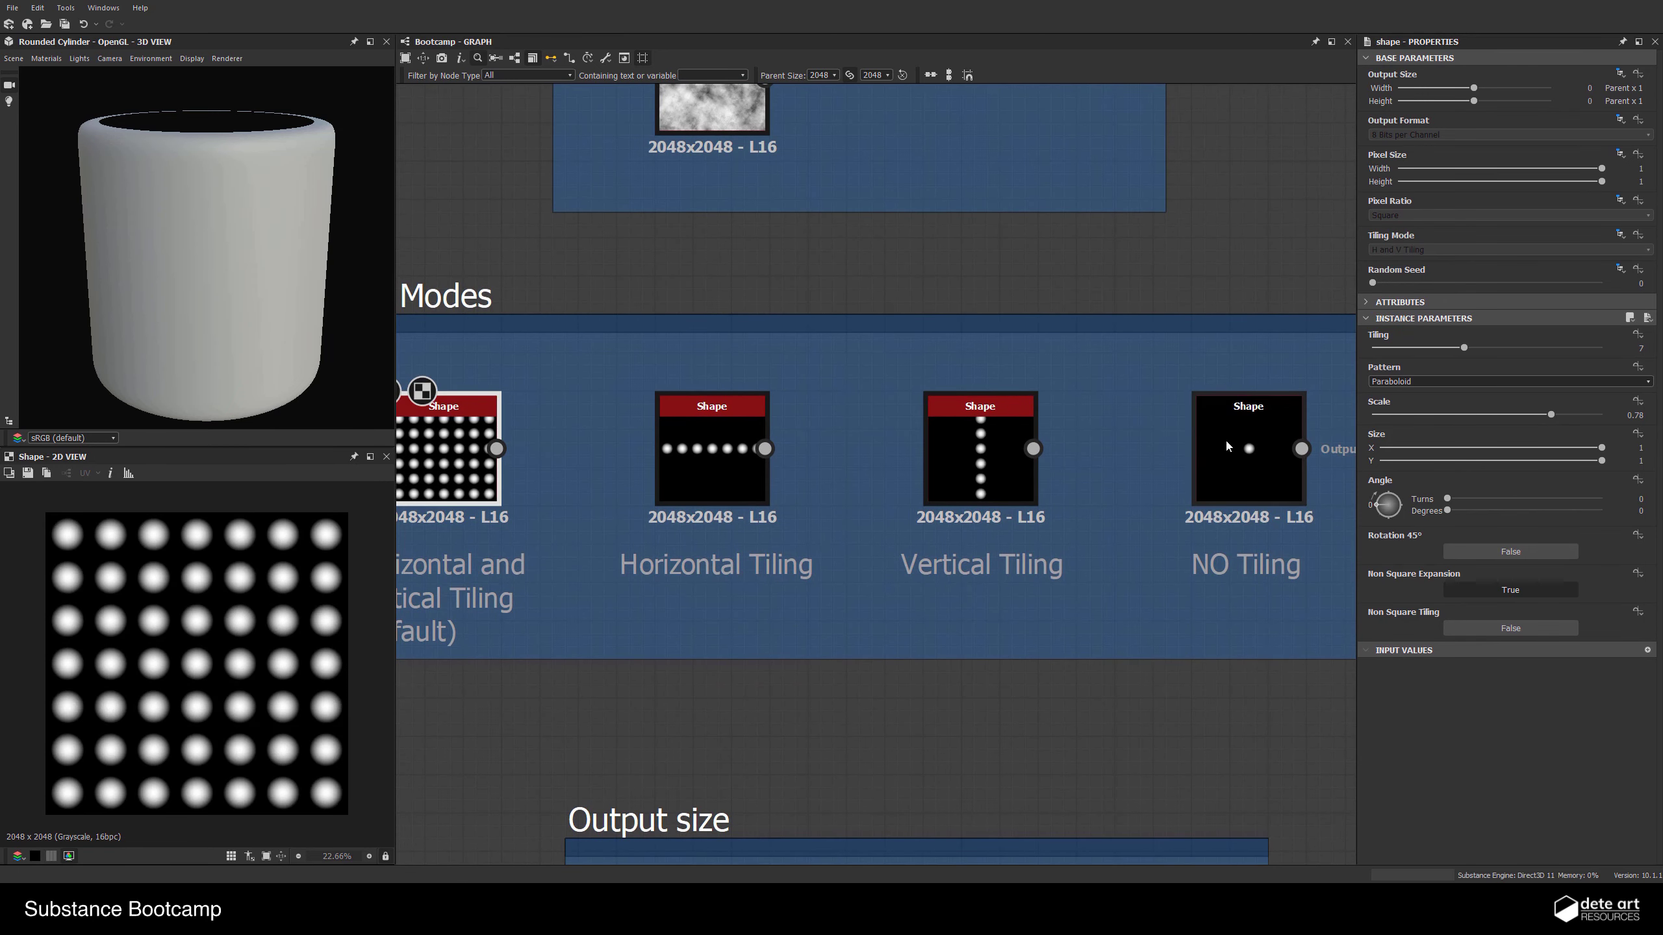
Preview the NO Tiling Shape node in the 2D view and inspect its properties
click(1211, 455)
scroll(1204, 454, down, 3)
middle_drag(1035, 603, 754, 602)
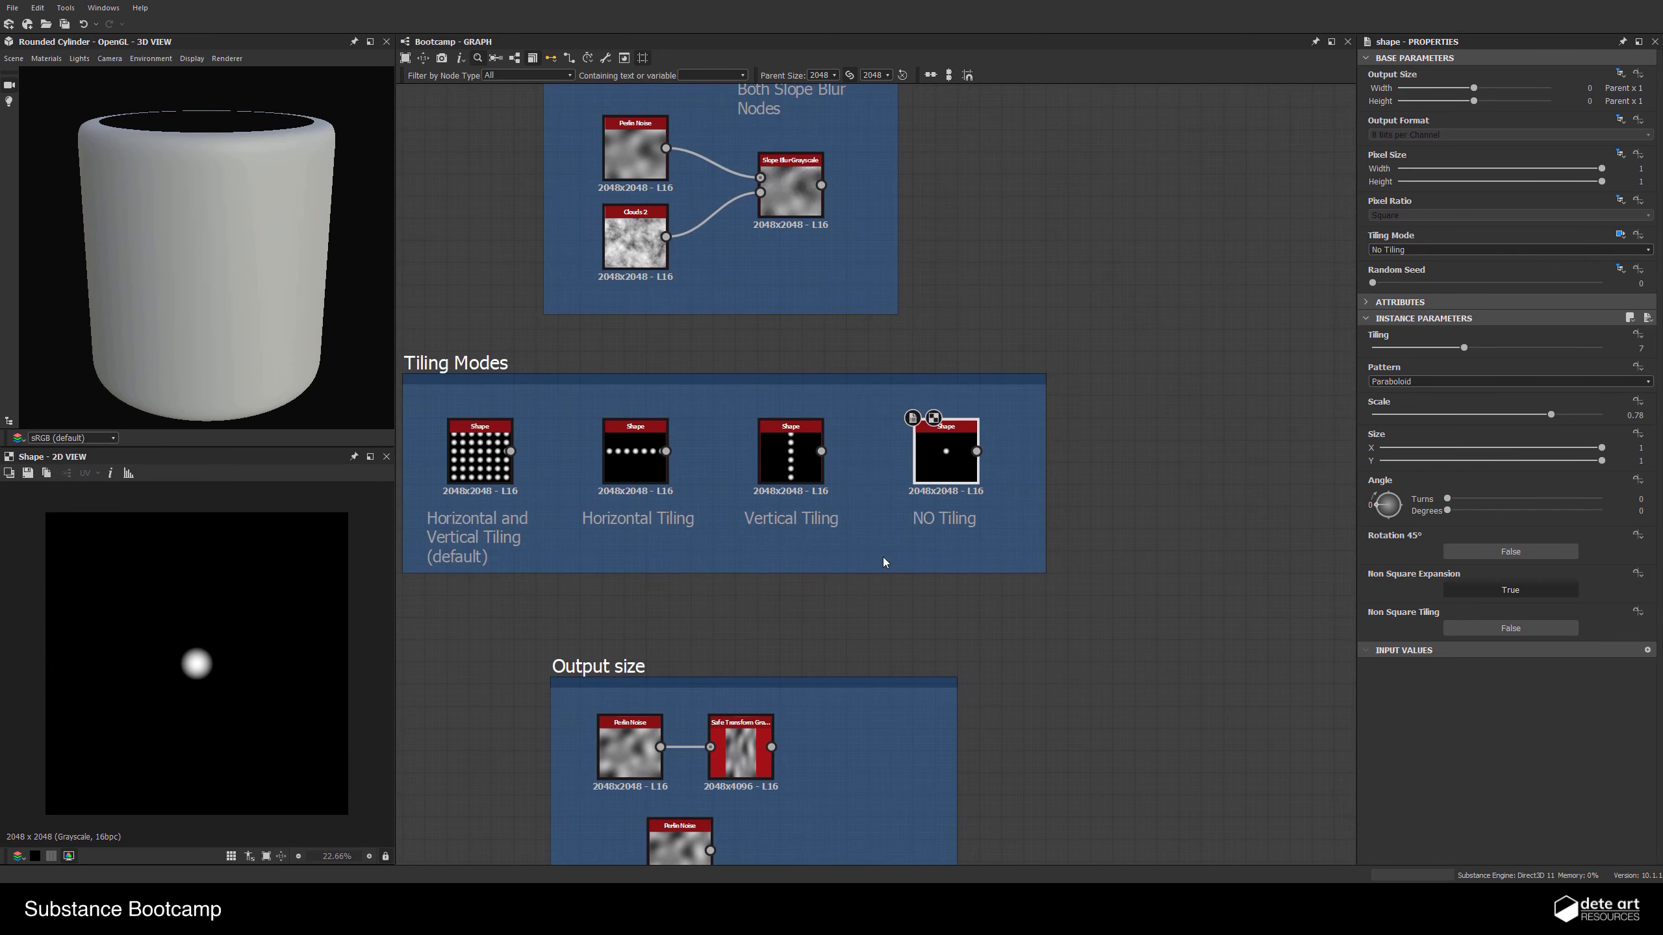
scroll(883, 561, up, 2)
middle_drag(883, 643, 738, 668)
scroll(1065, 516, up, 1)
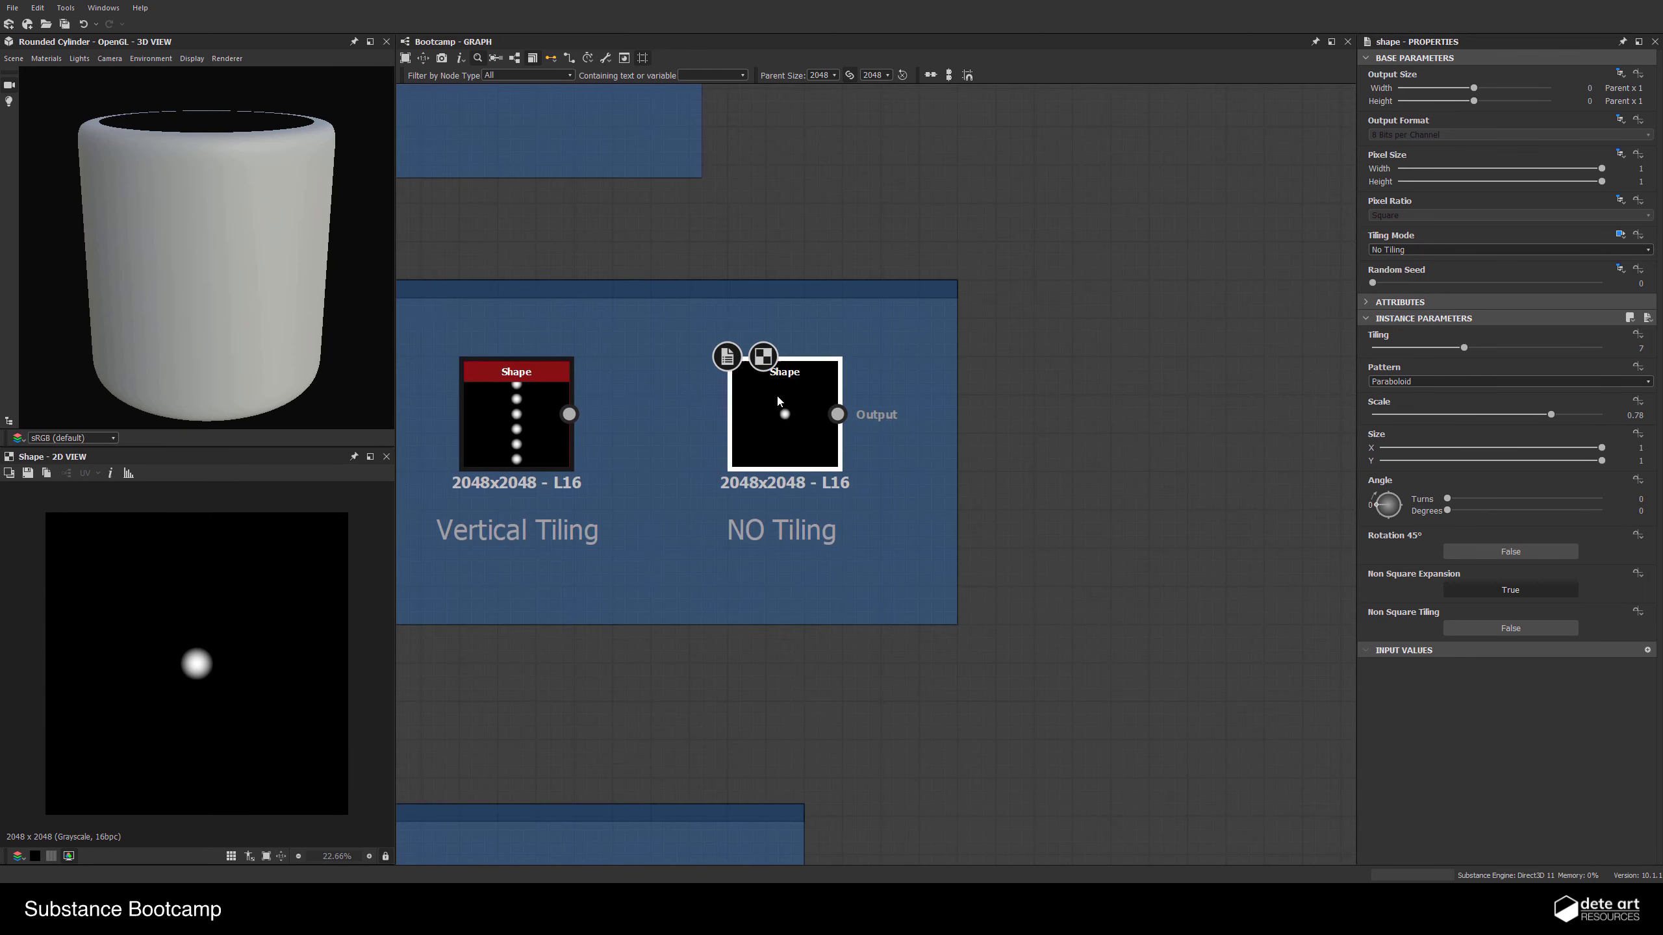
Try a Transformation 2D node after the NO Tiling Shape with offset about X -0.21, Y -0.34, and delete the node
key(space)
text(tr)
key(Return)
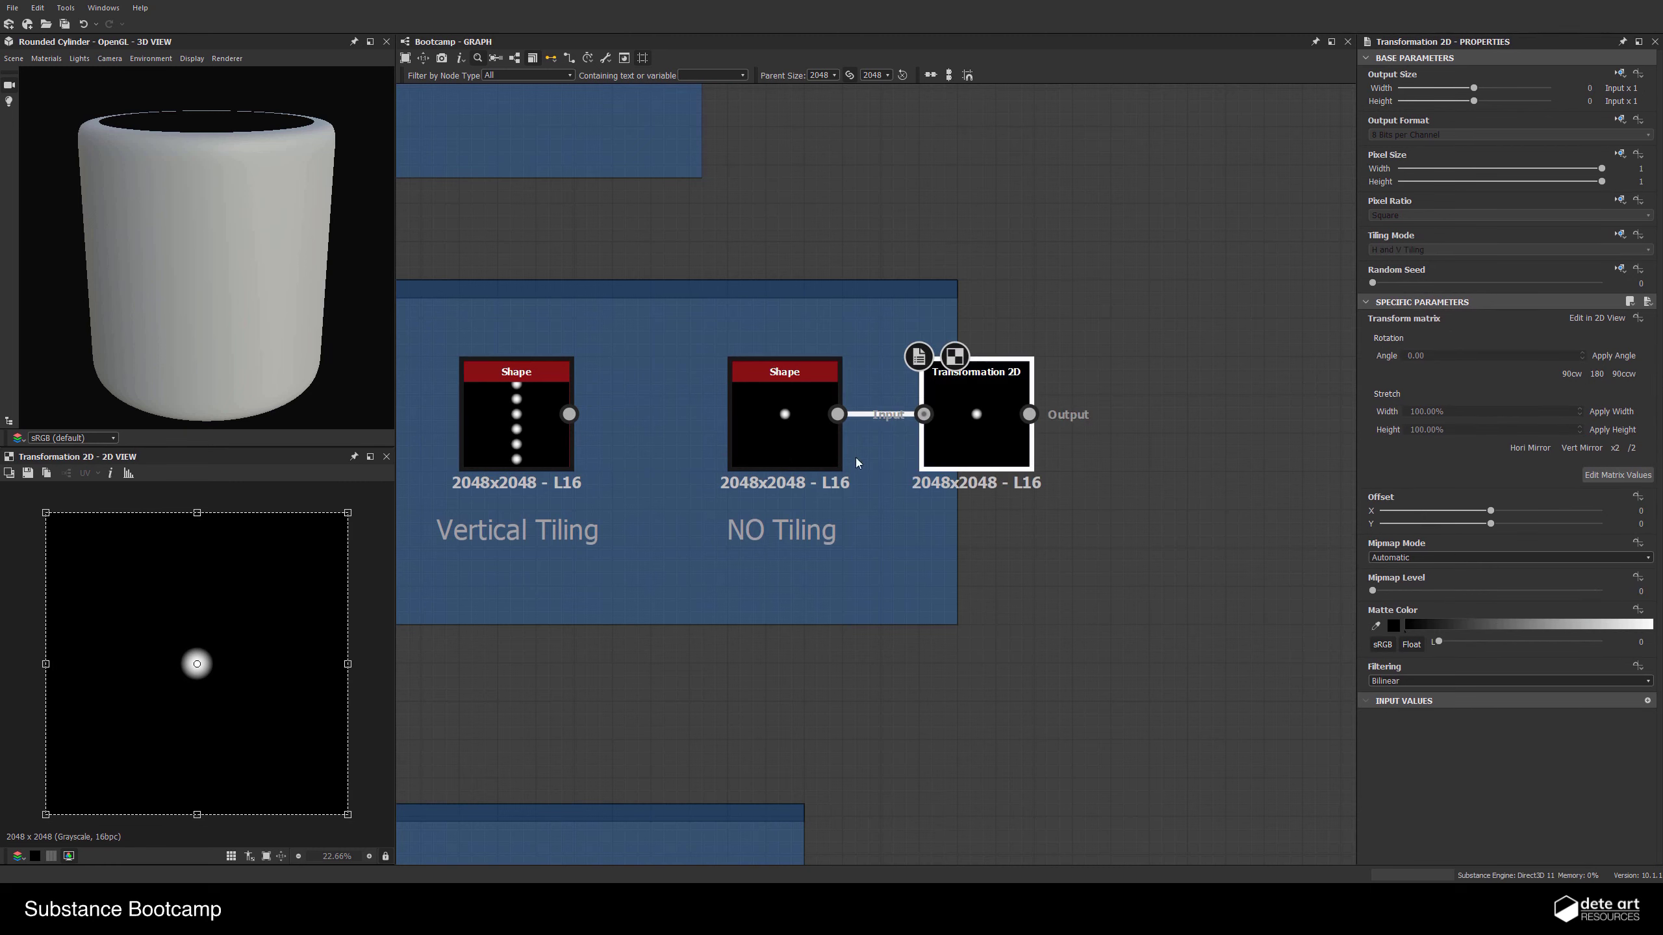
drag(266, 663, 351, 785)
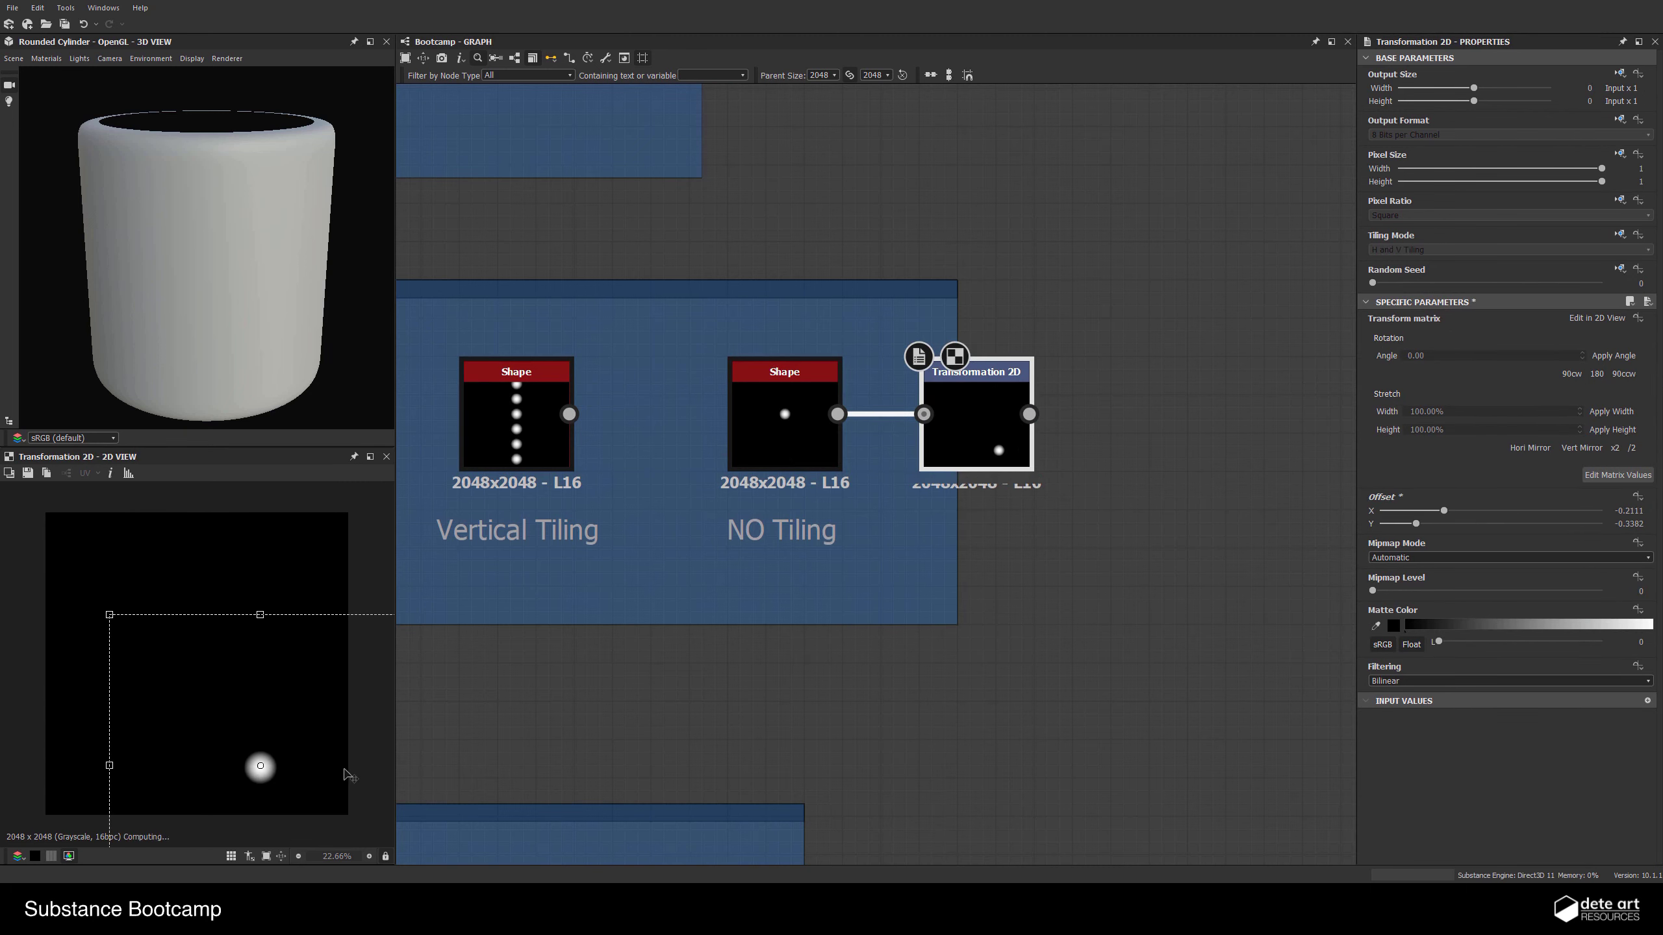
key(Delete)
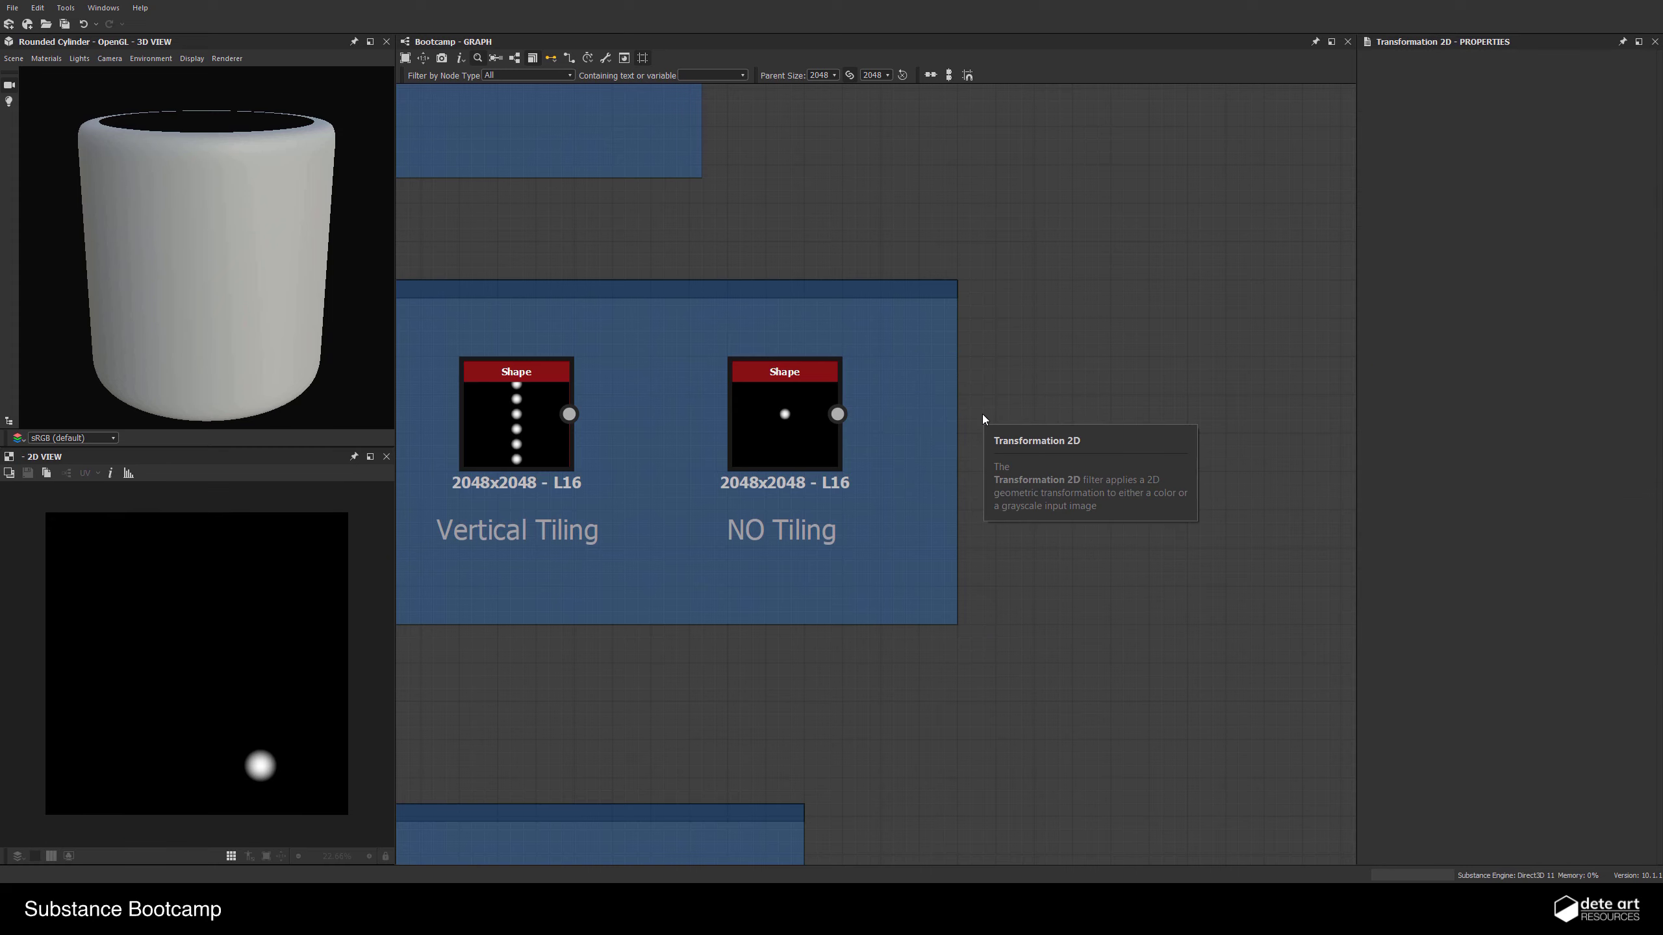
Preview the first Perlin Noise node in the Output size frame and inspect its output size settings
scroll(982, 418, down, 3)
middle_drag(711, 524, 805, 53)
scroll(691, 218, up, 2)
middle_drag(692, 223, 684, 187)
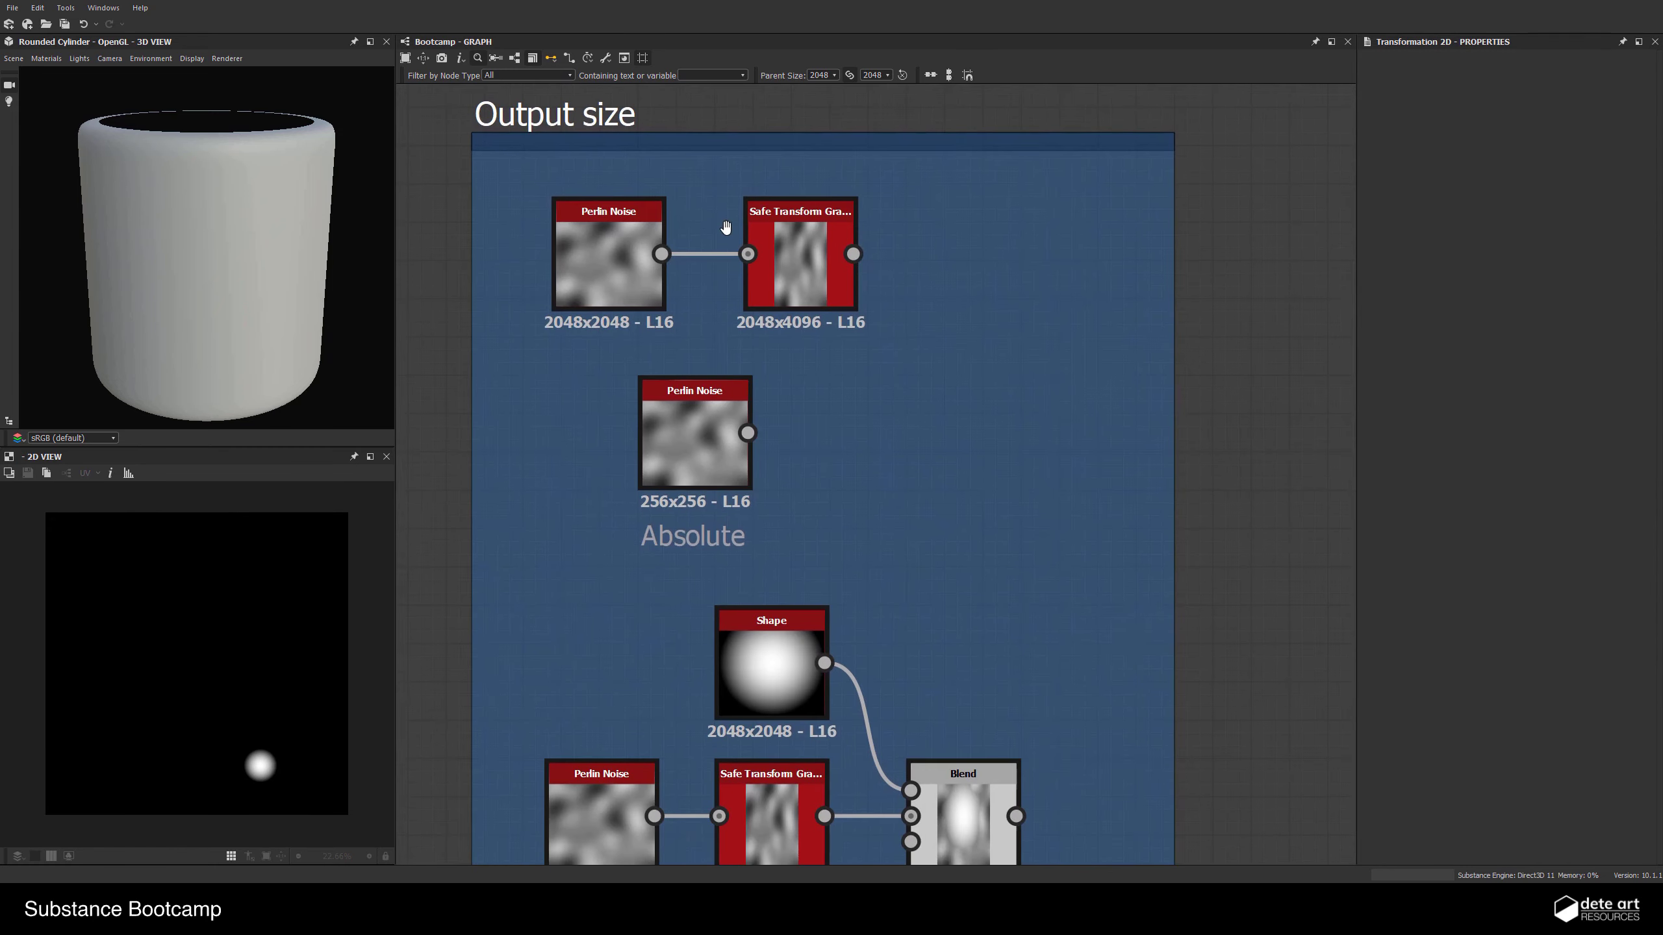
double_click(611, 276)
scroll(218, 624, down, 2)
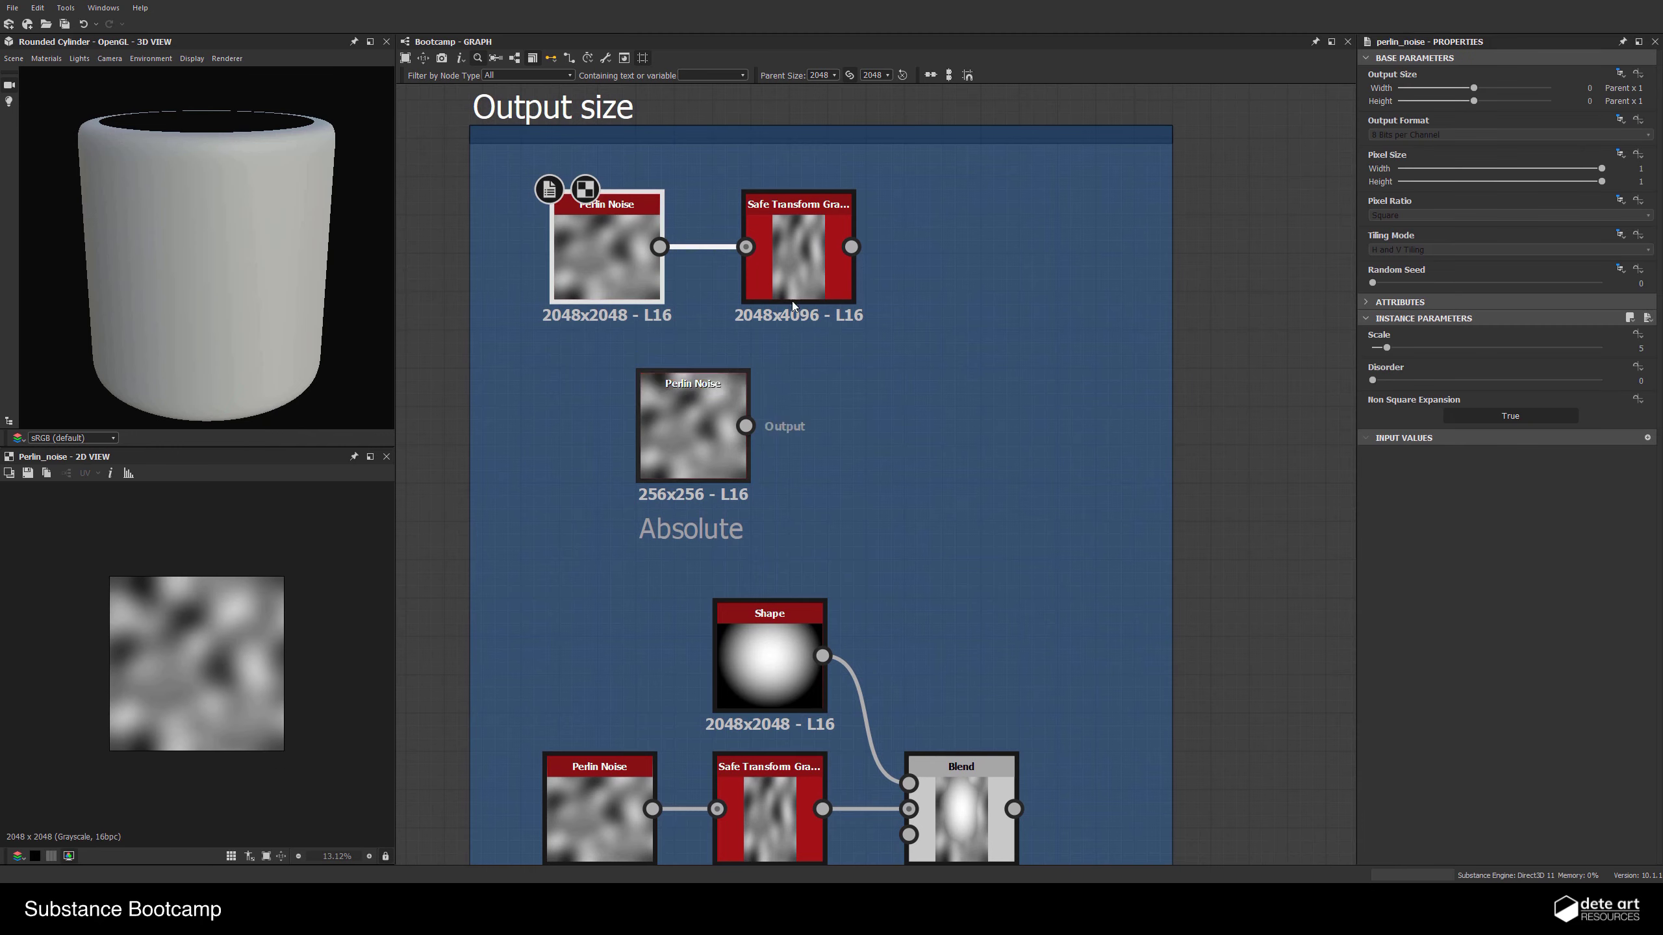
middle_drag(1129, 255, 1198, 327)
click(1023, 186)
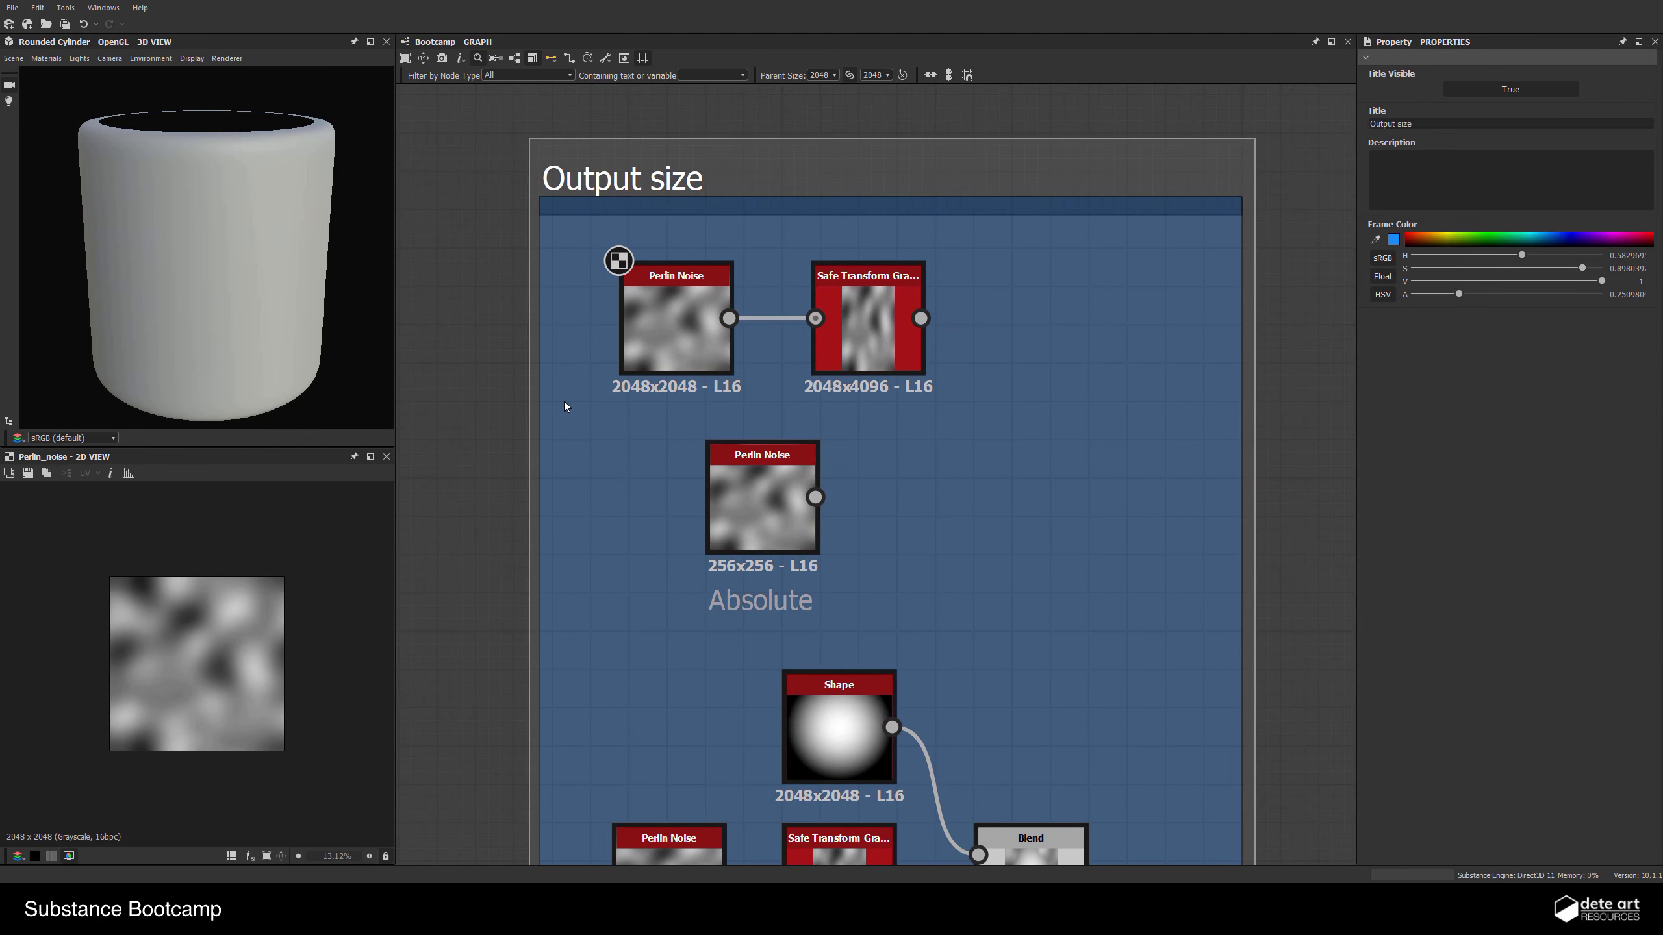
click(635, 396)
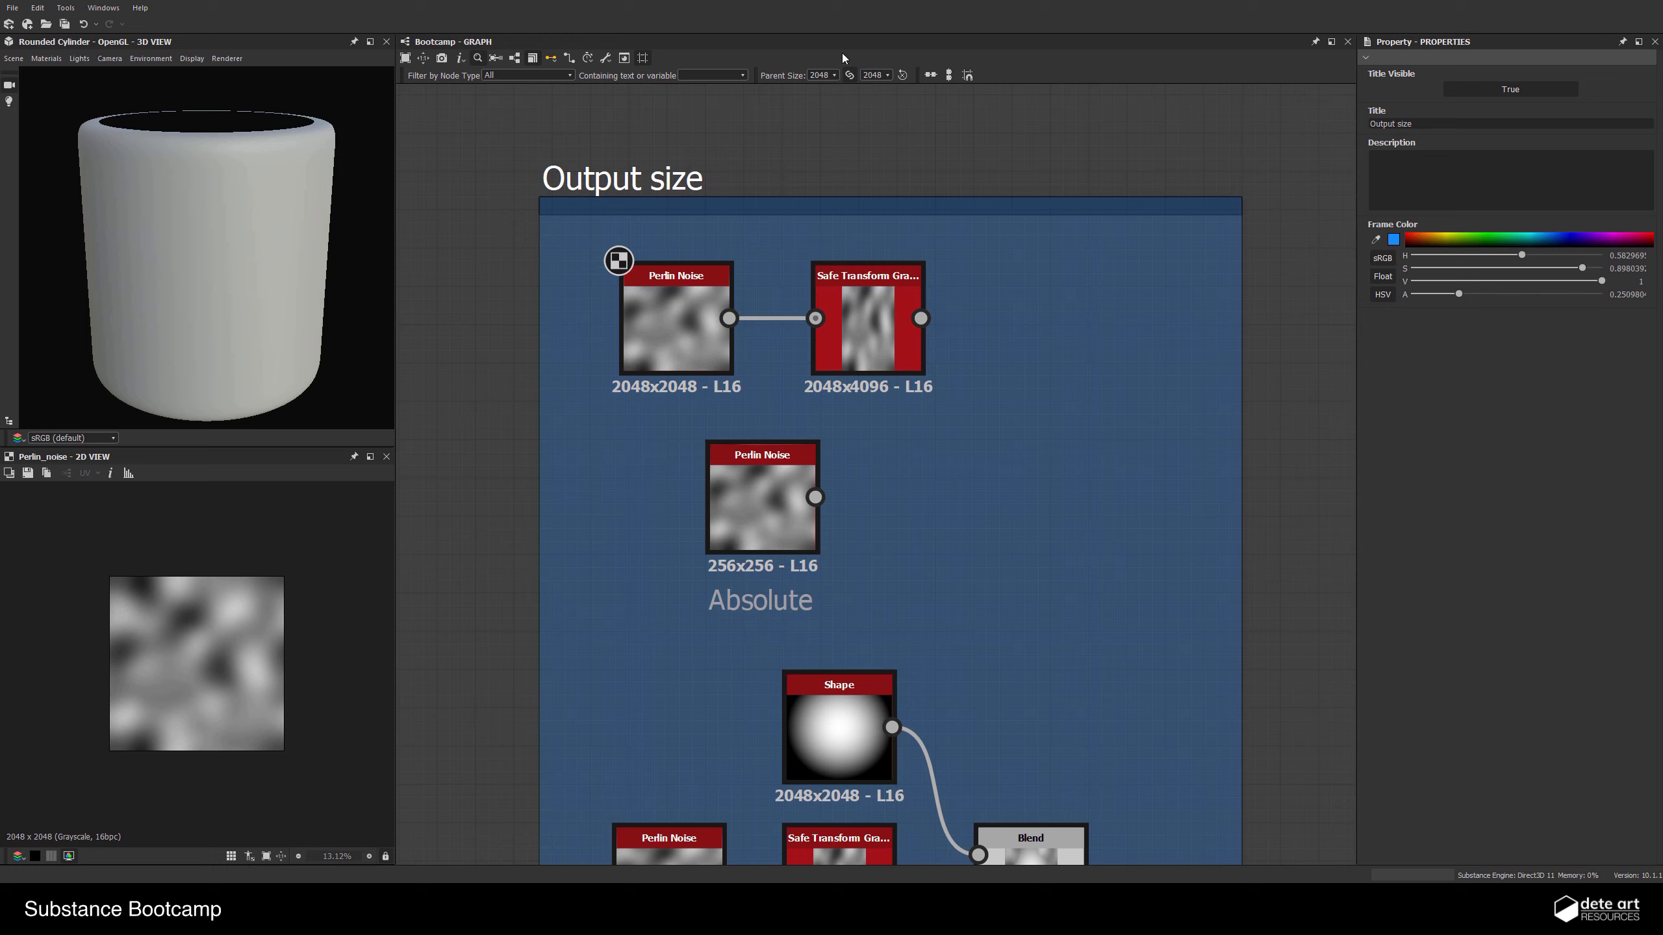
Try a parent size of 1024, check the Perlin Noise node, and restore the parent size to 2048
click(832, 75)
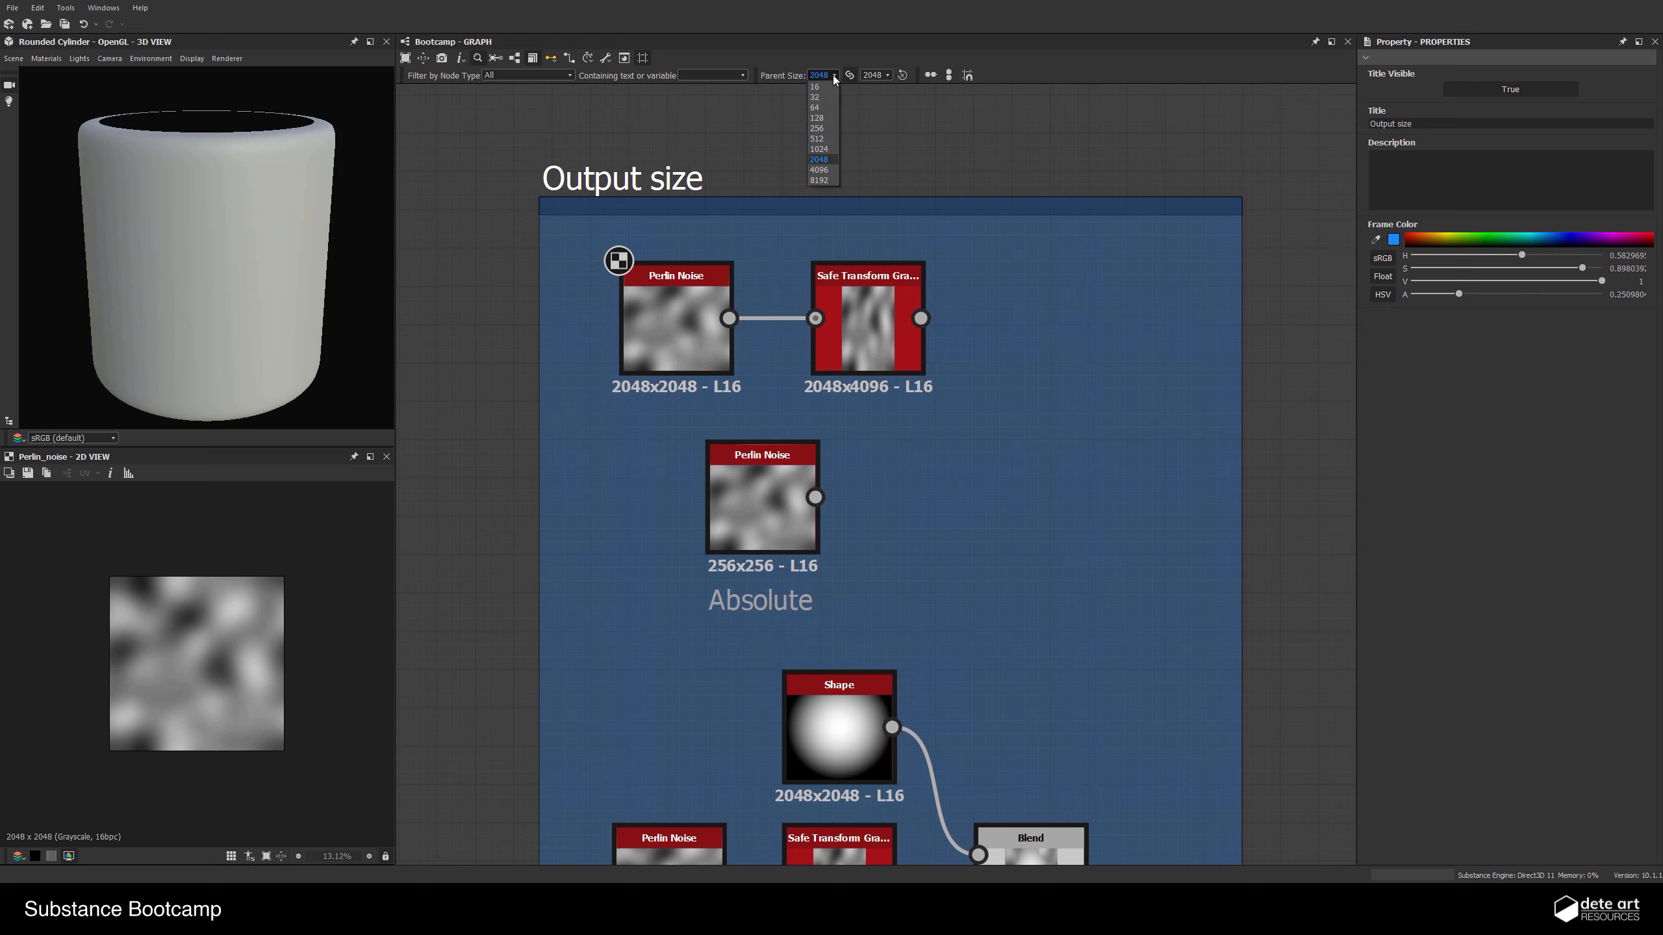
click(819, 150)
click(686, 343)
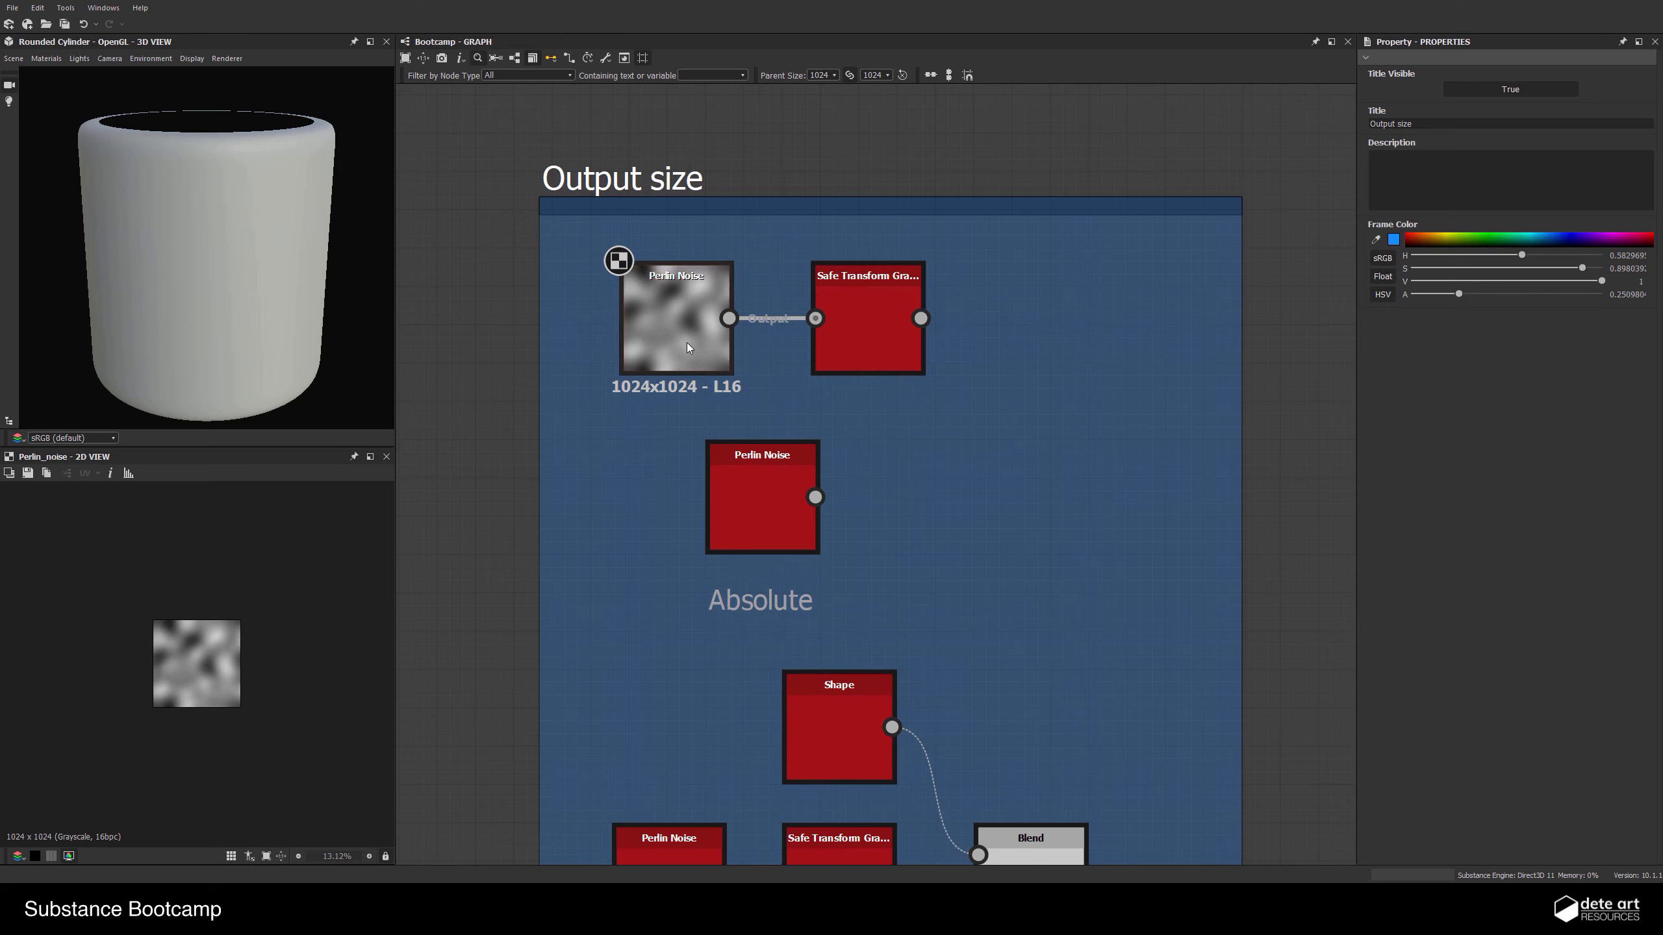
click(834, 75)
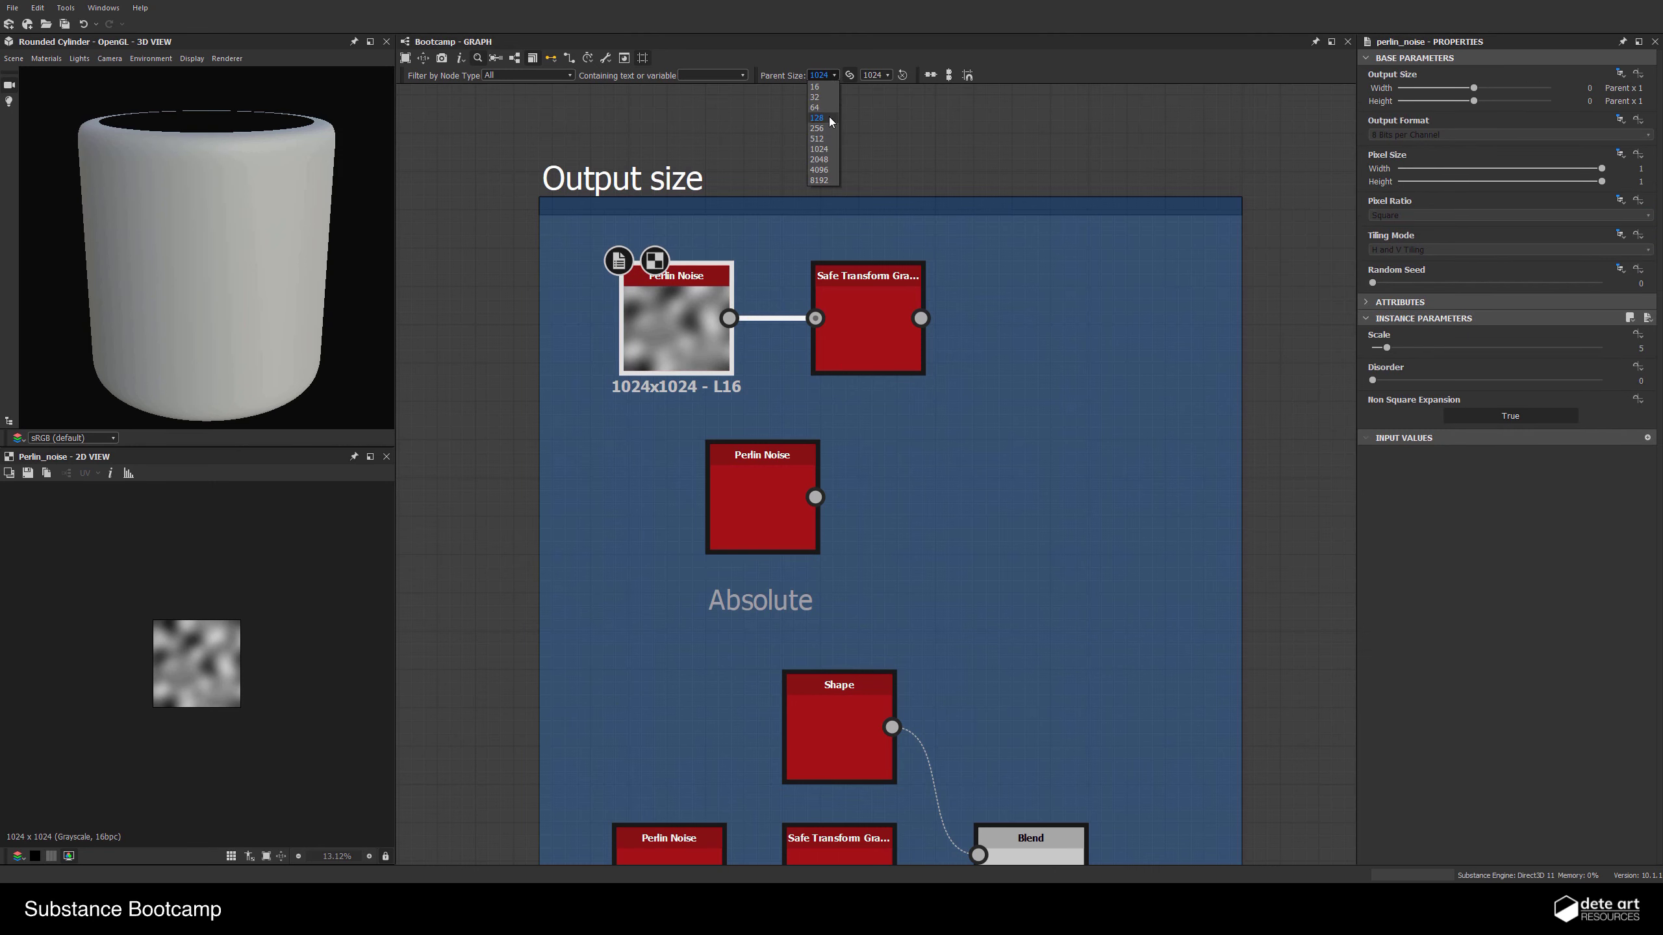
click(819, 160)
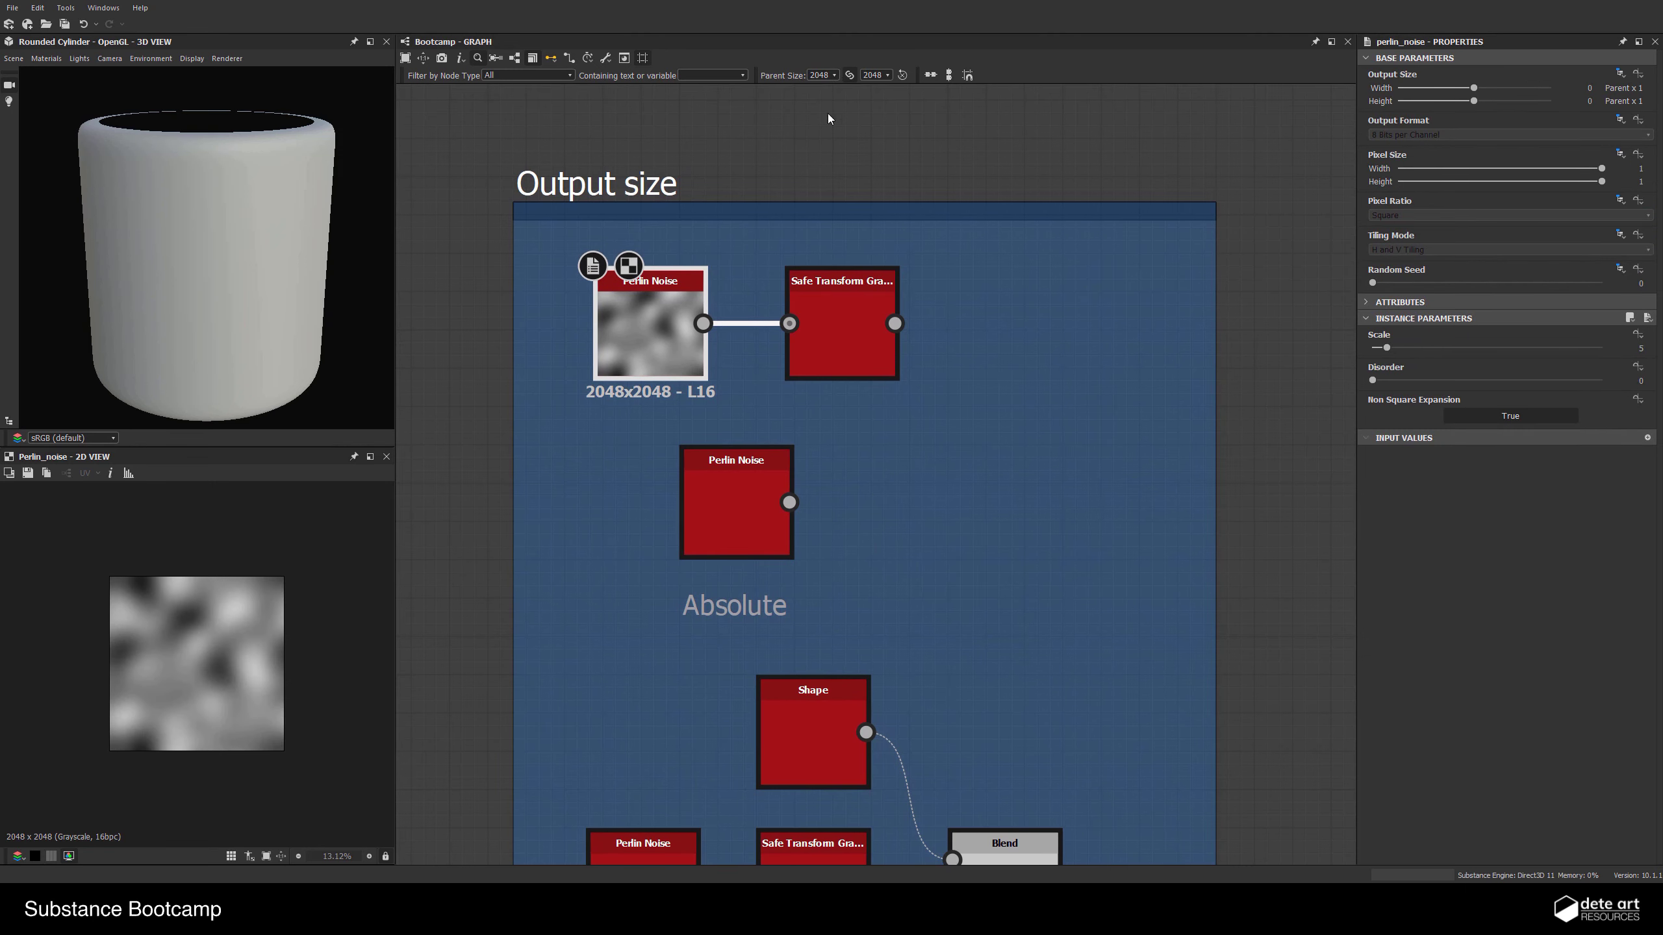
click(850, 76)
Move the first Perlin Noise and Safe Transform Grayscale nodes closer together in line and preview the Safe Transform output
click(776, 324)
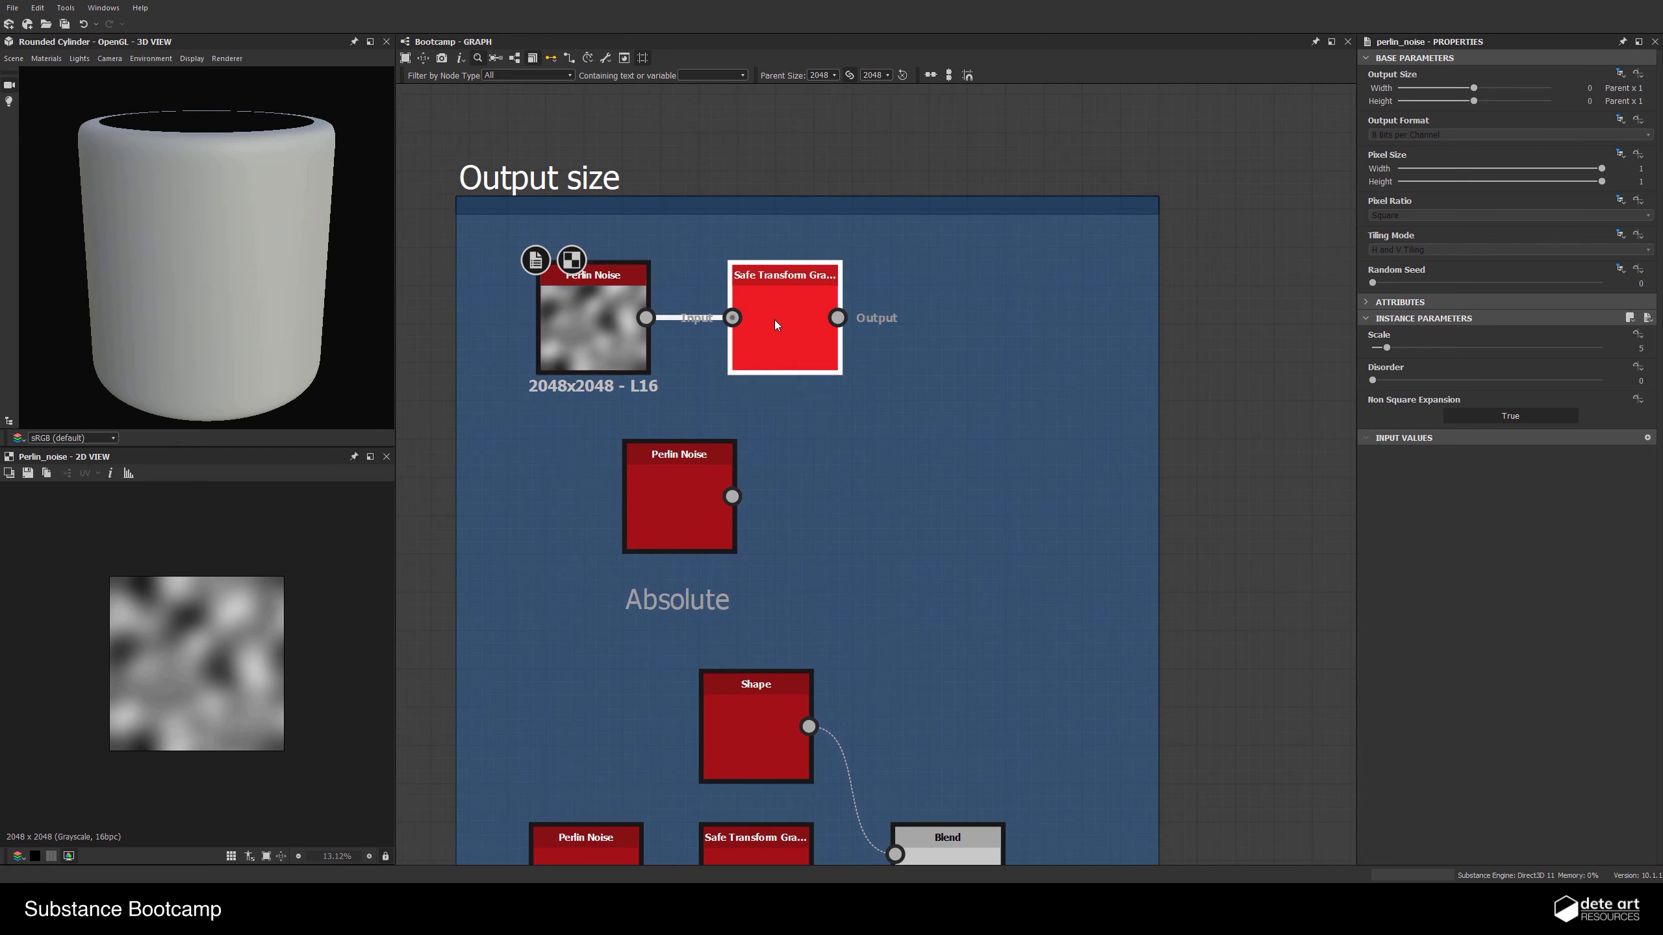
mouse_move(774, 320)
mouse_down()
mouse_move(800, 314)
mouse_move(787, 344)
mouse_move(789, 303)
mouse_up()
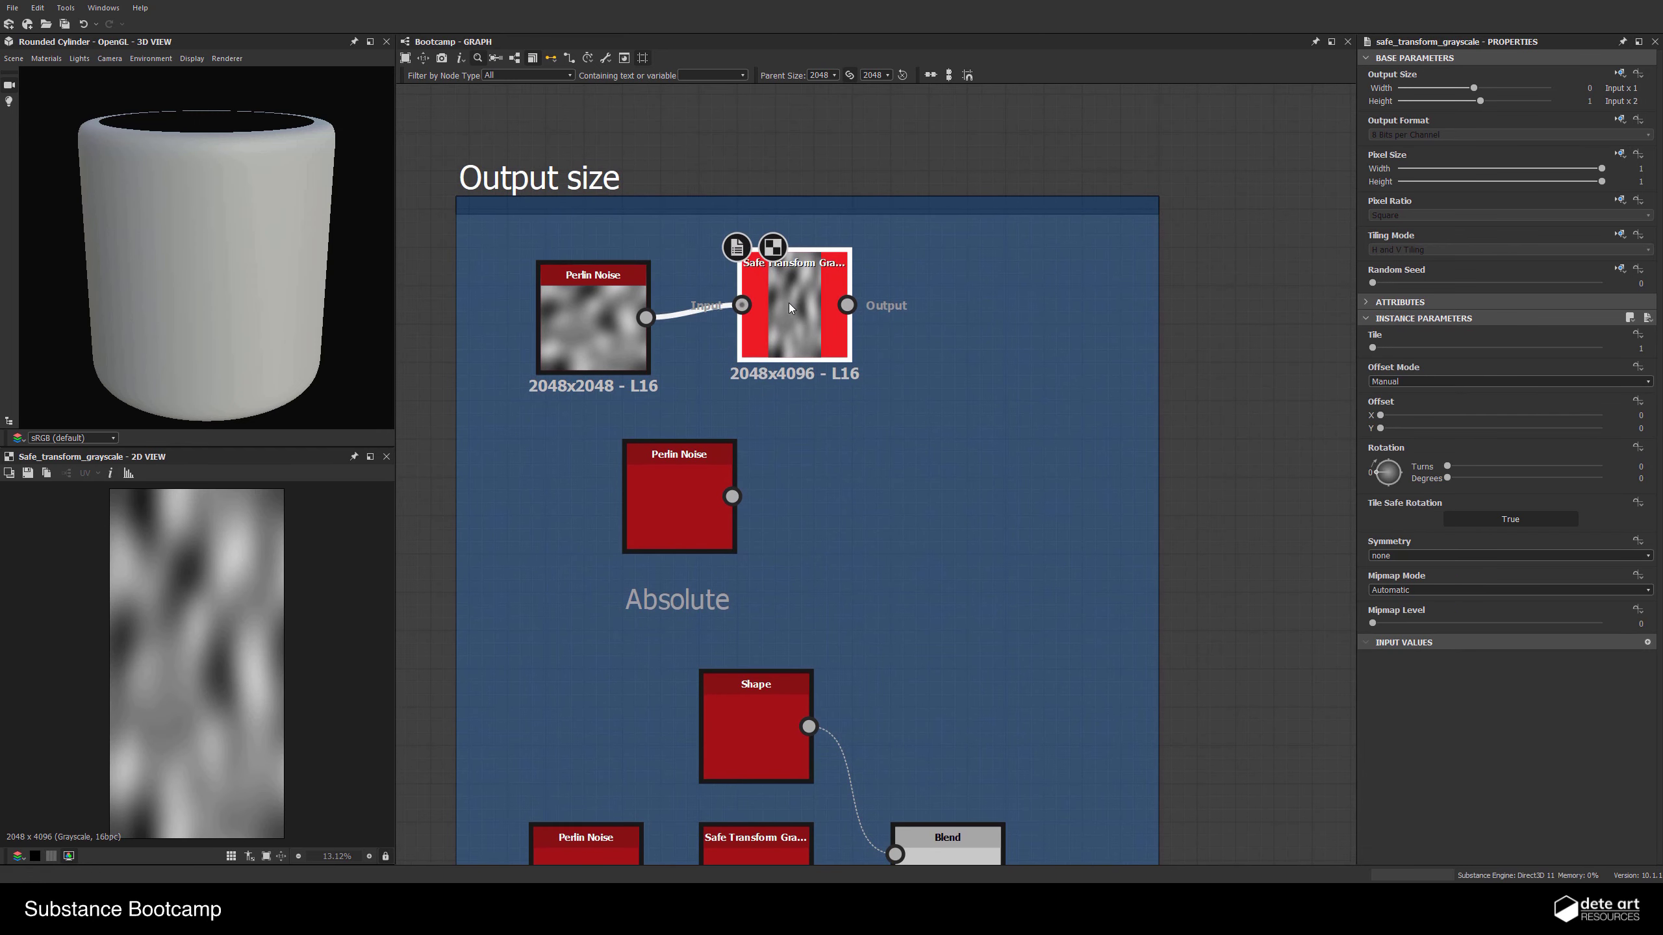
drag(597, 289, 627, 283)
click(766, 328)
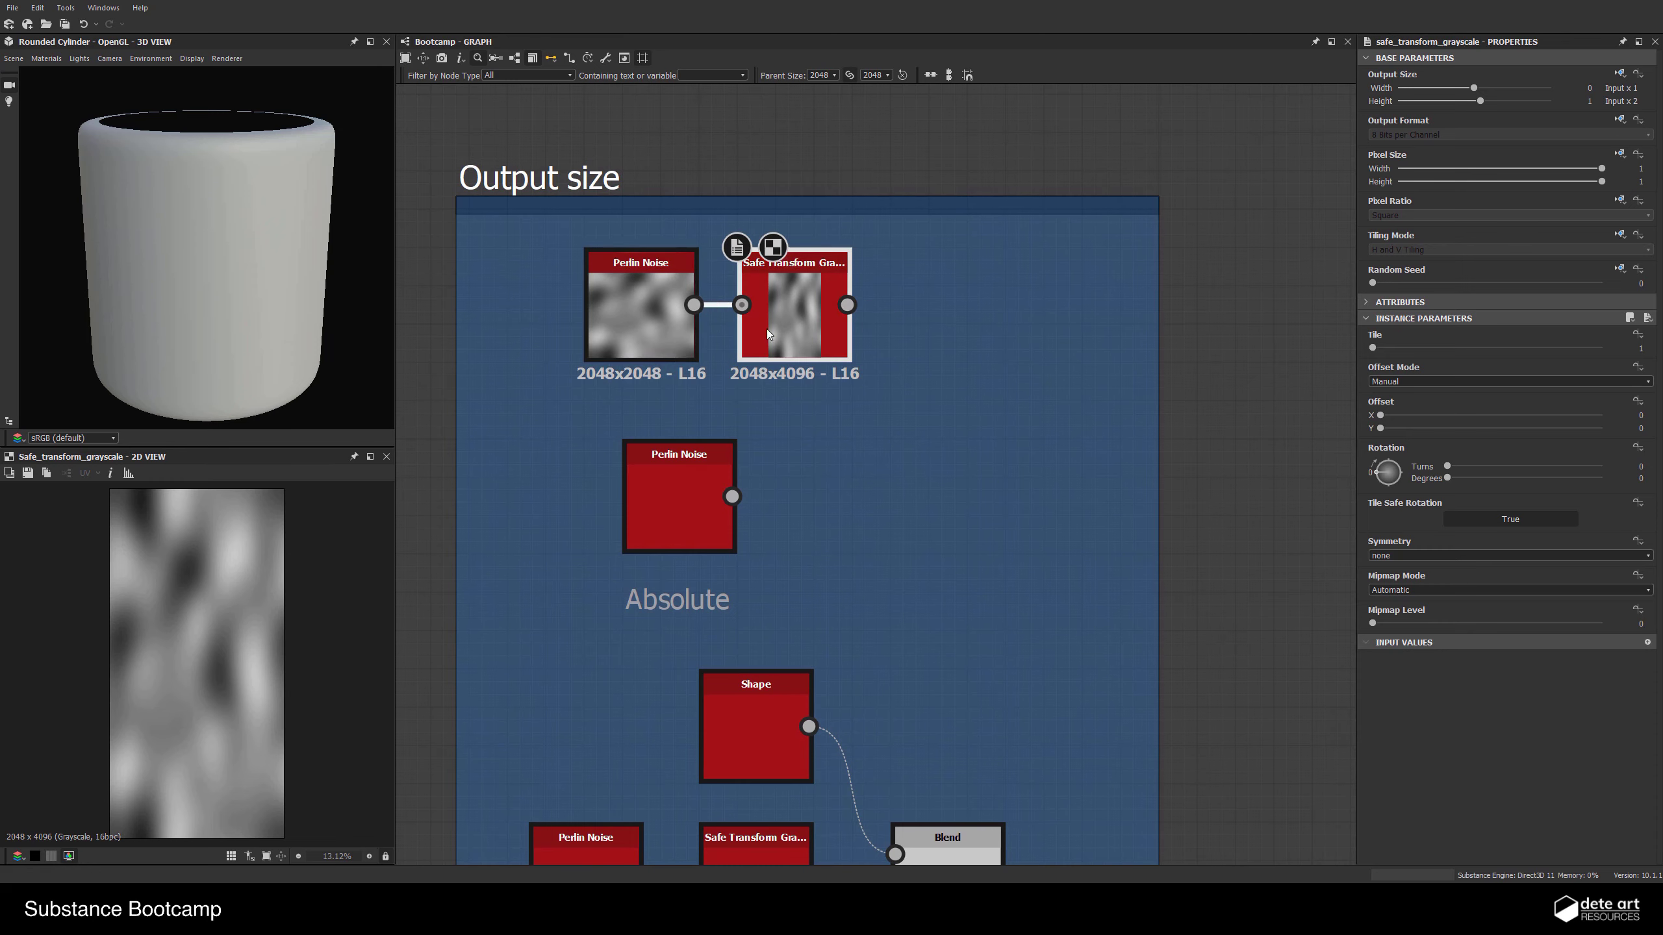
scroll(163, 660, down, 3)
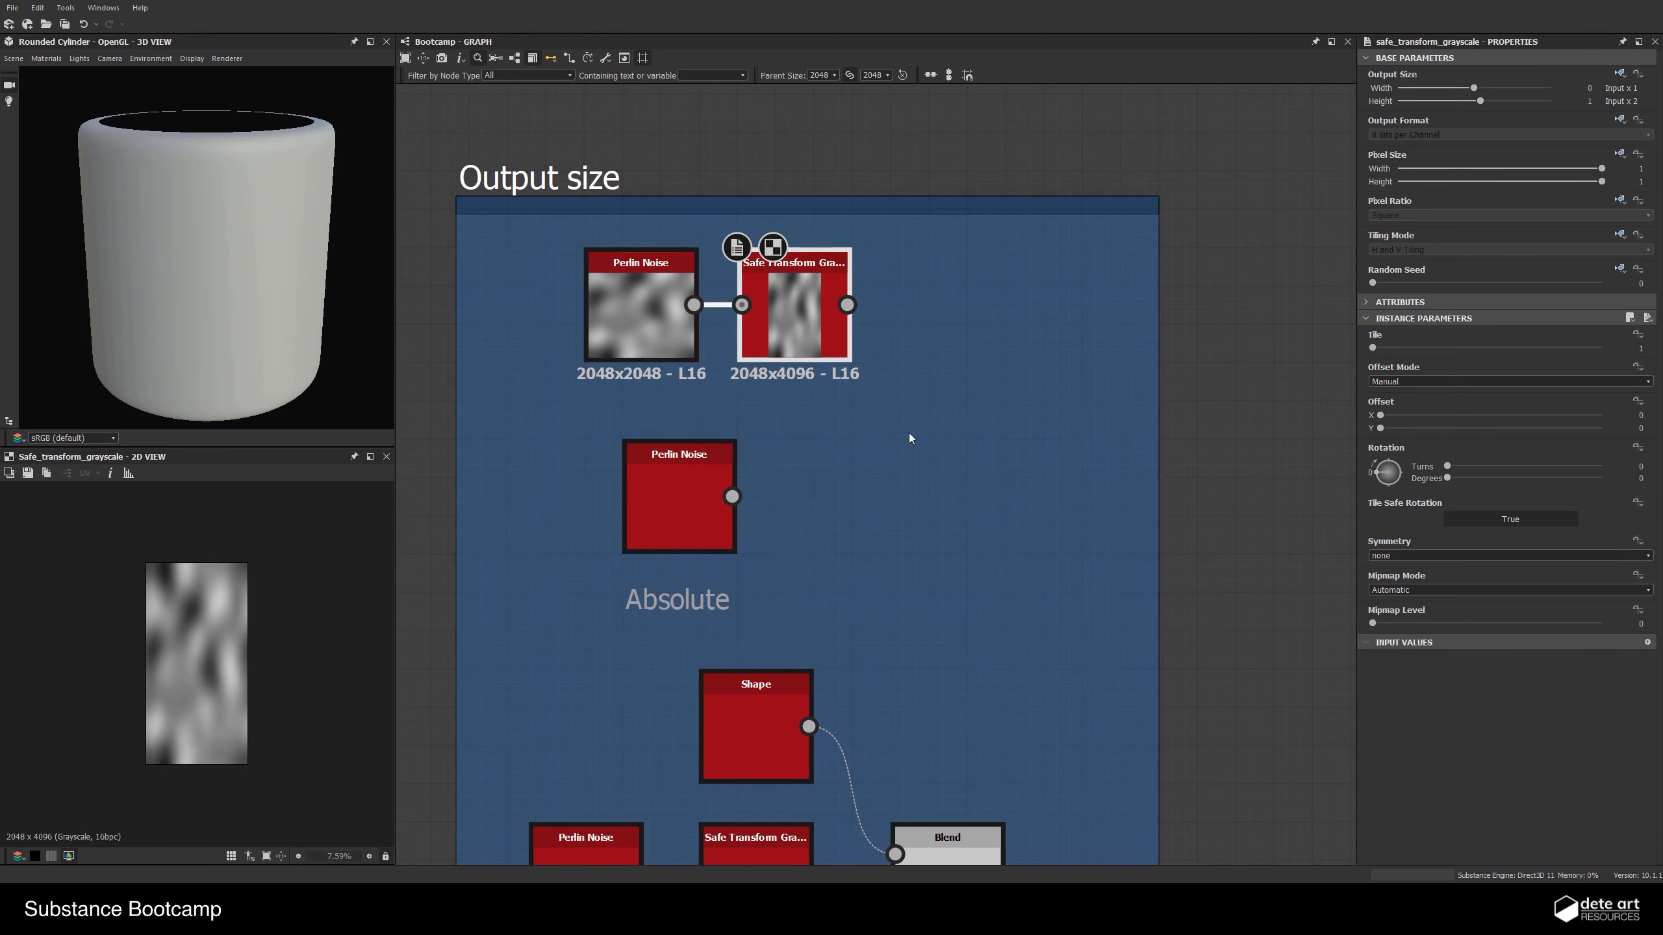
click(631, 335)
click(780, 313)
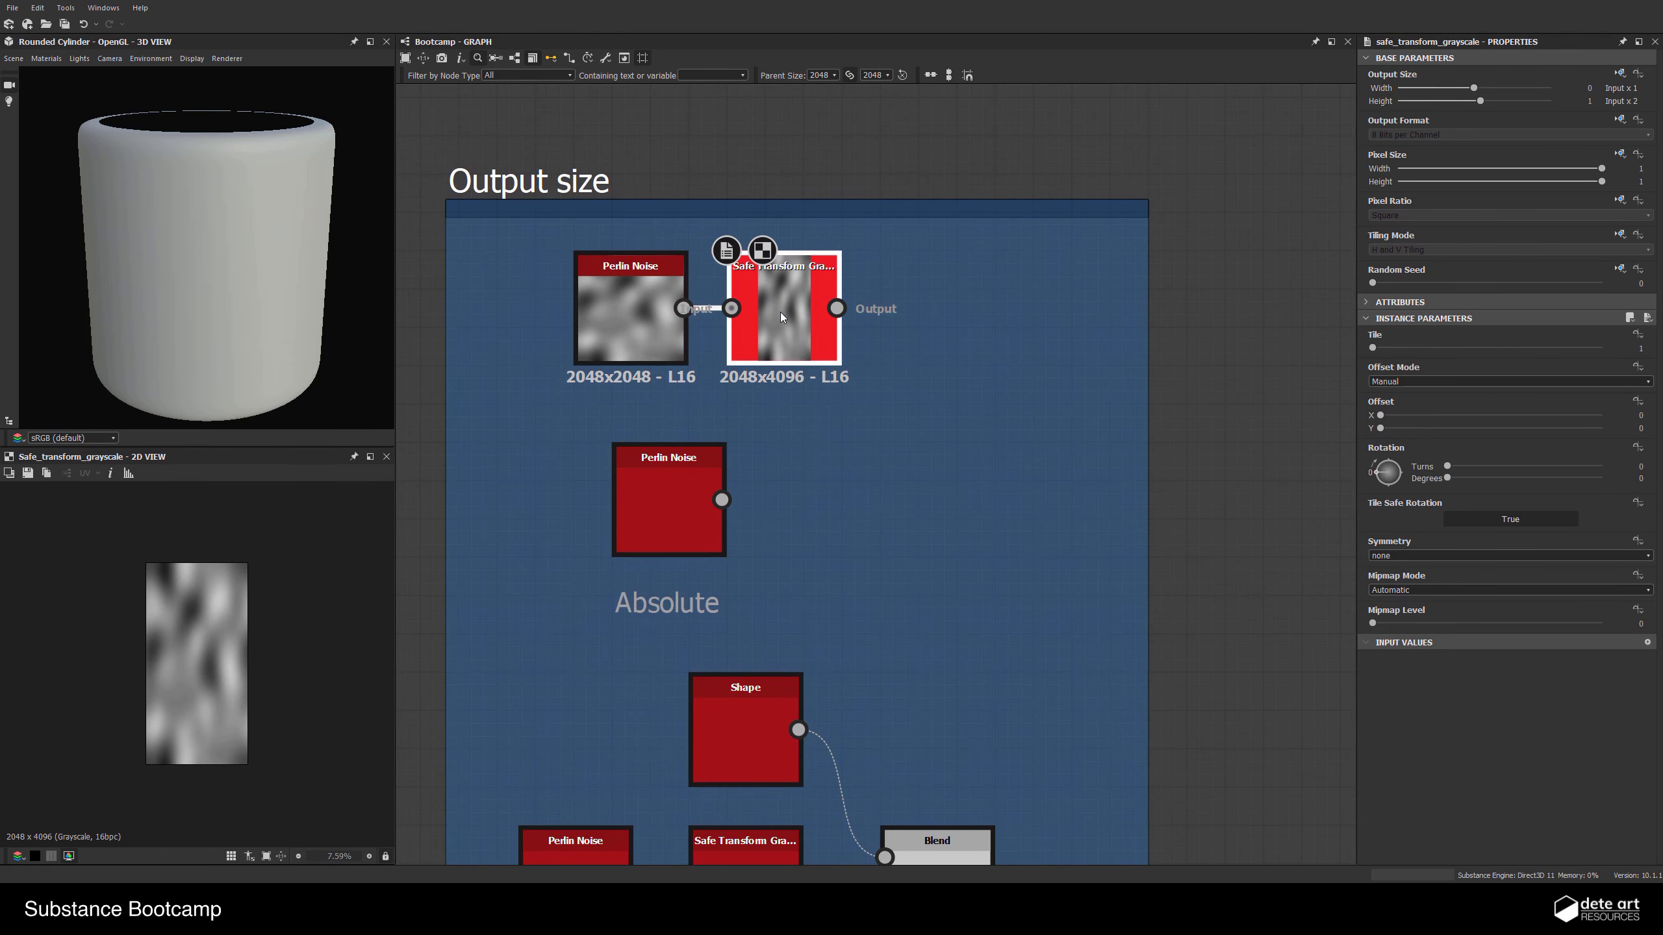
scroll(186, 658, up, 1)
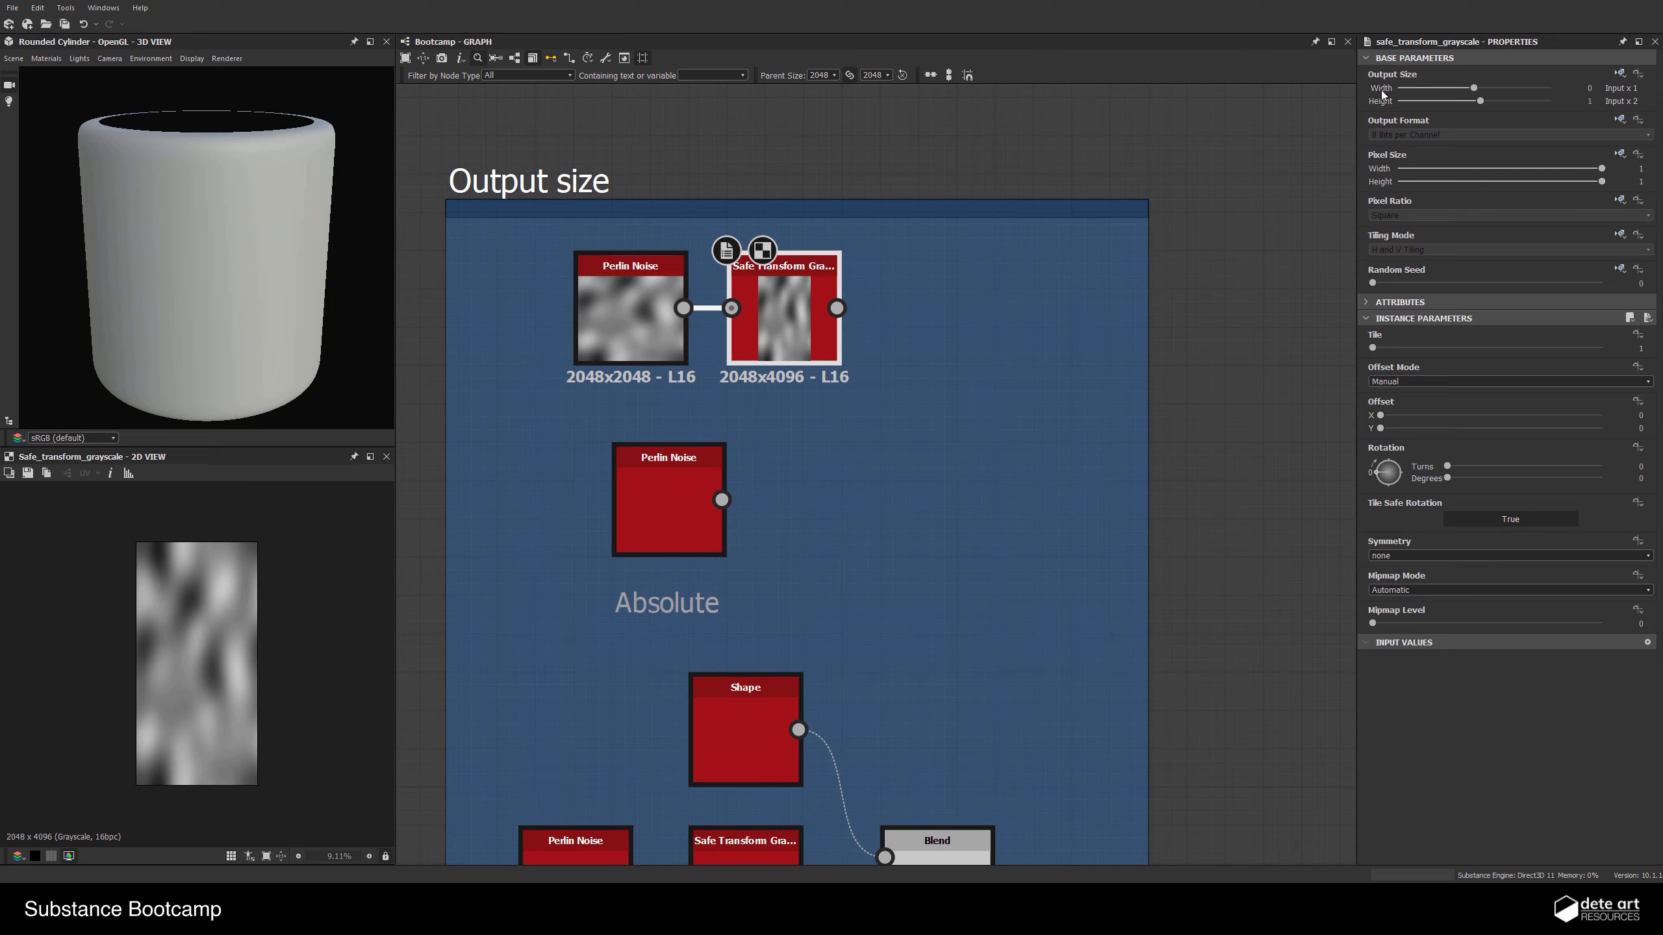
Examine the Safe Transform Grayscale node's Output Size height and its inheritance choices
drag(1481, 101, 1480, 102)
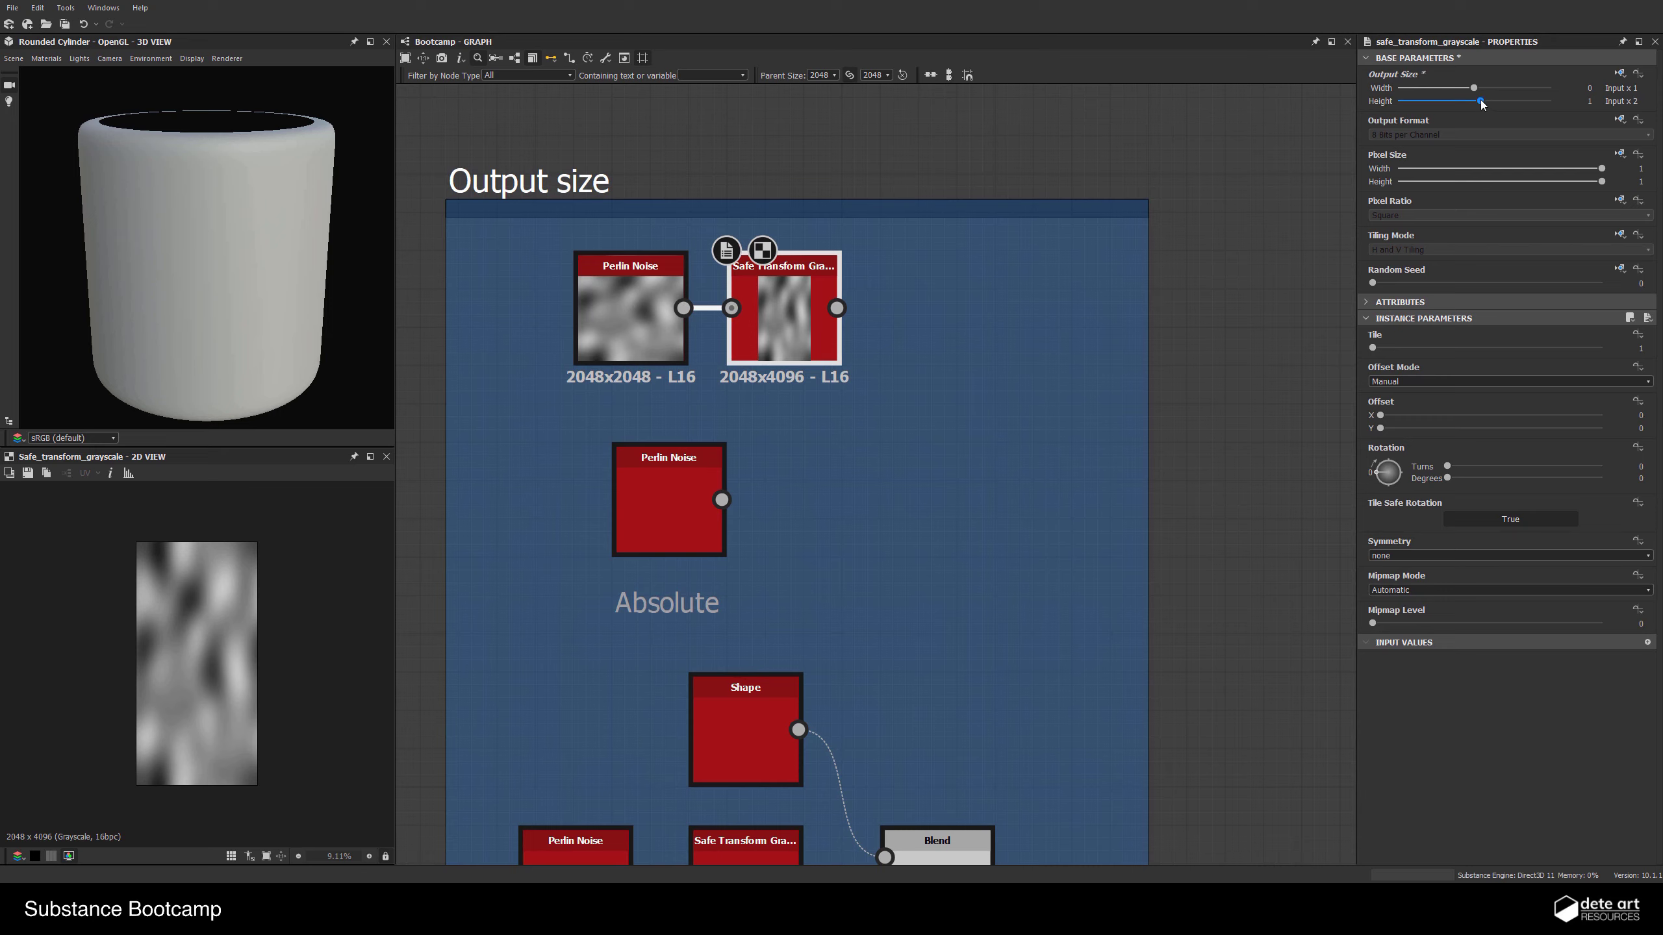
click(1627, 74)
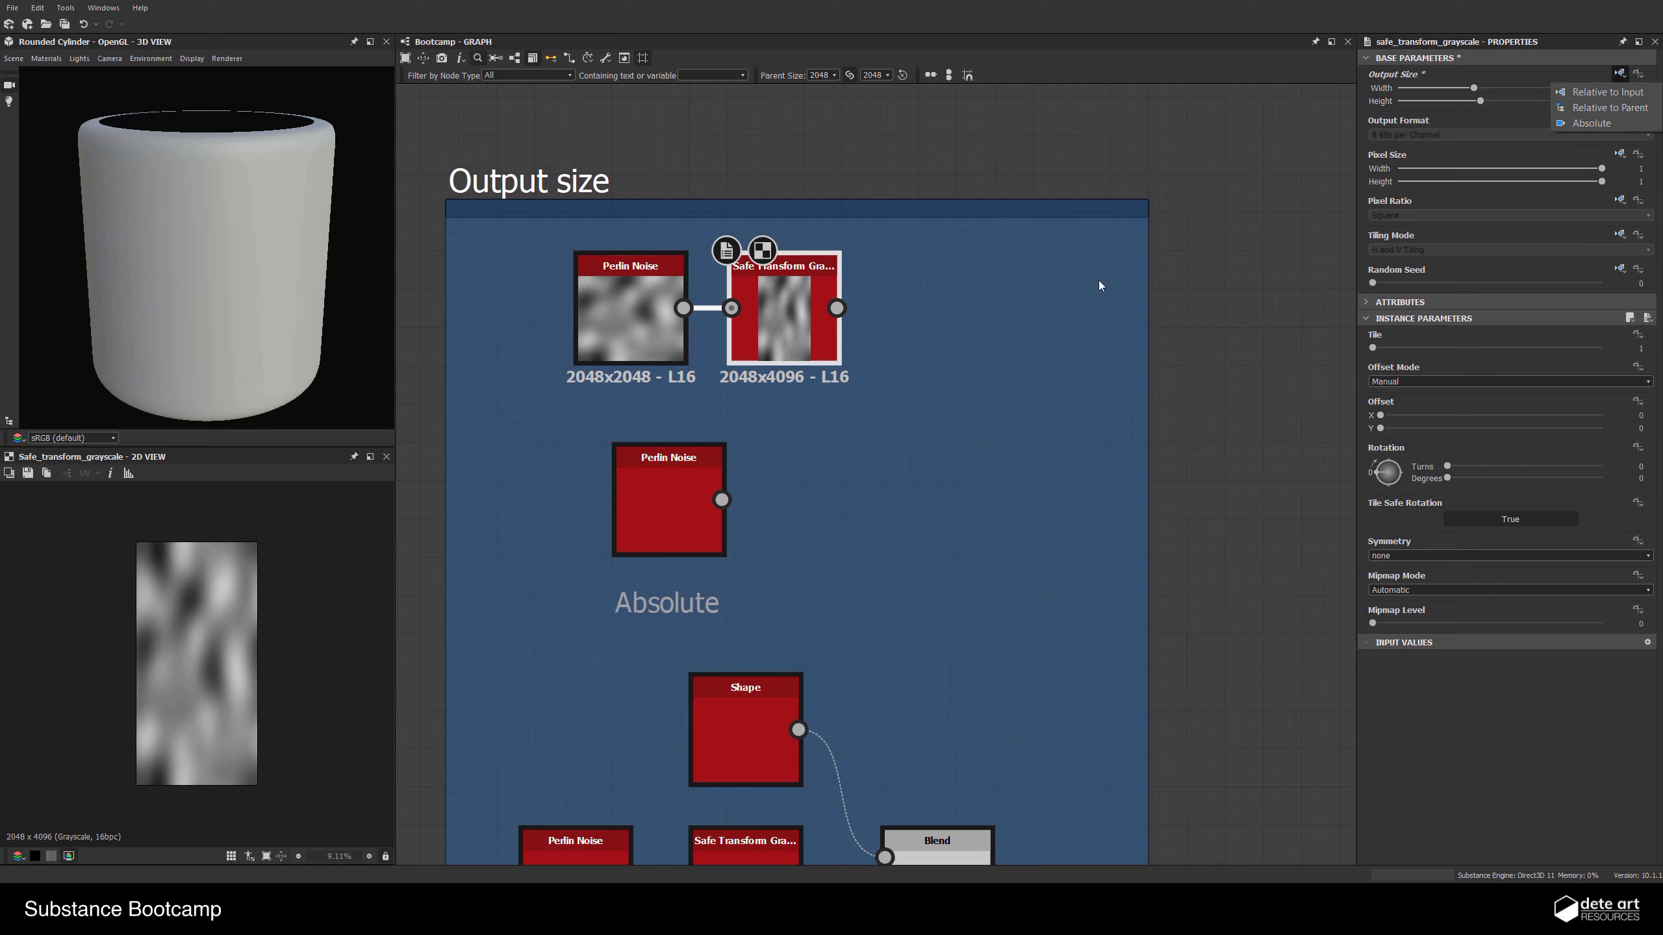
click(903, 310)
click(802, 308)
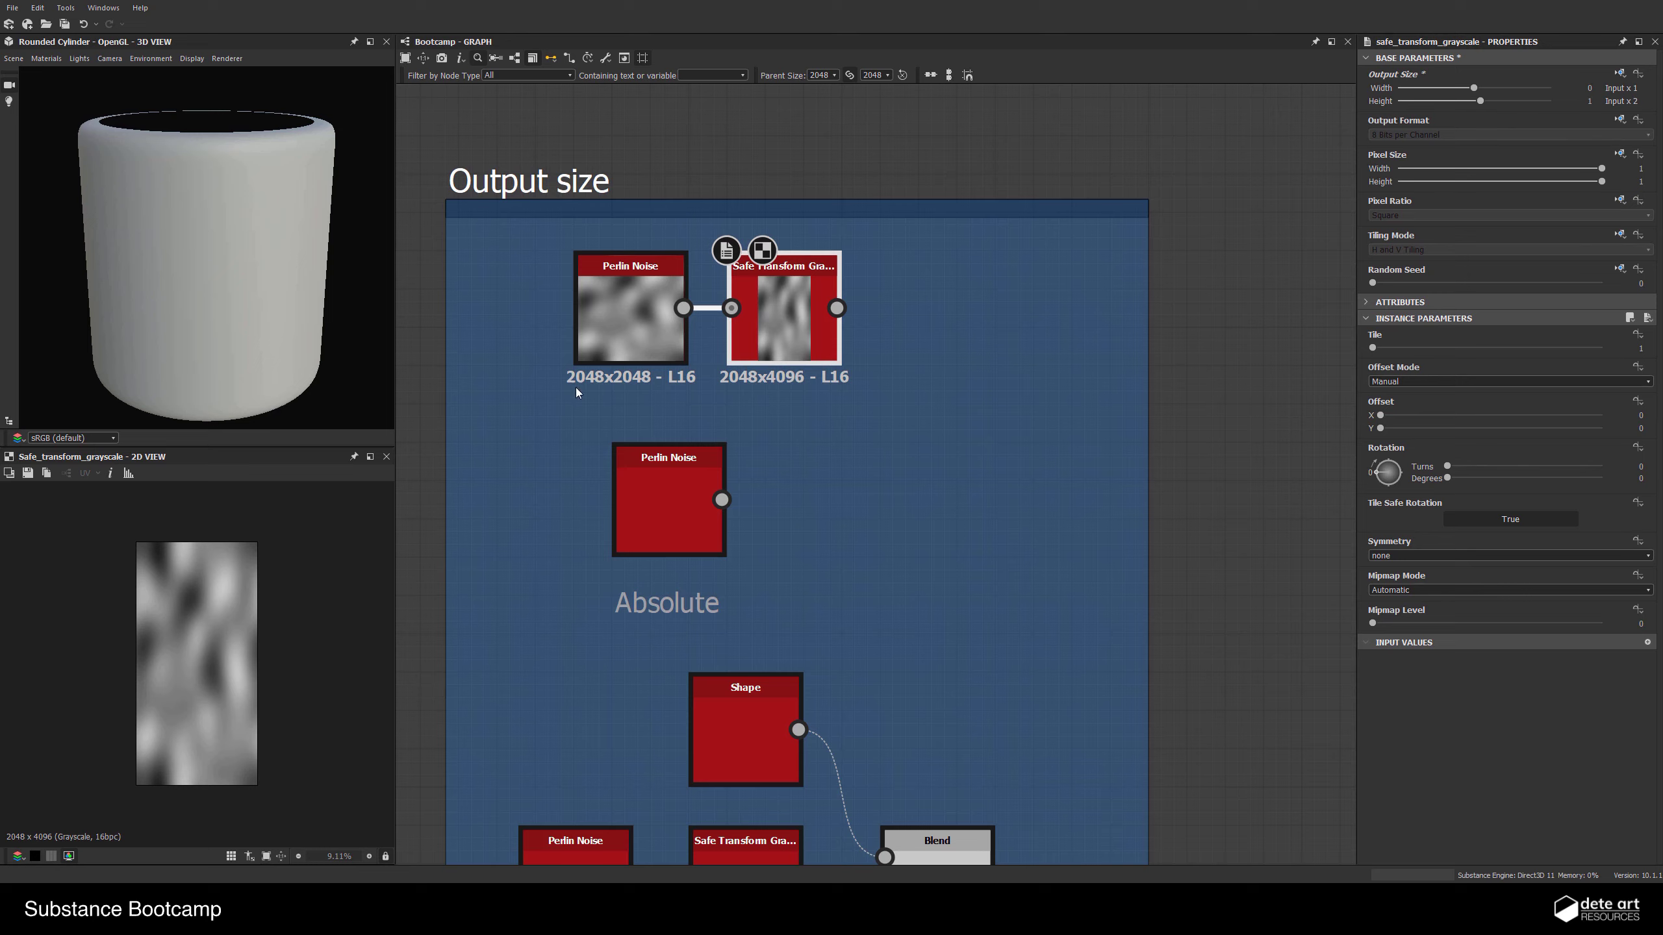
Set the parent size to 1024 and the Safe Transform Grayscale node's output height to 0 (Input x 1)
click(834, 75)
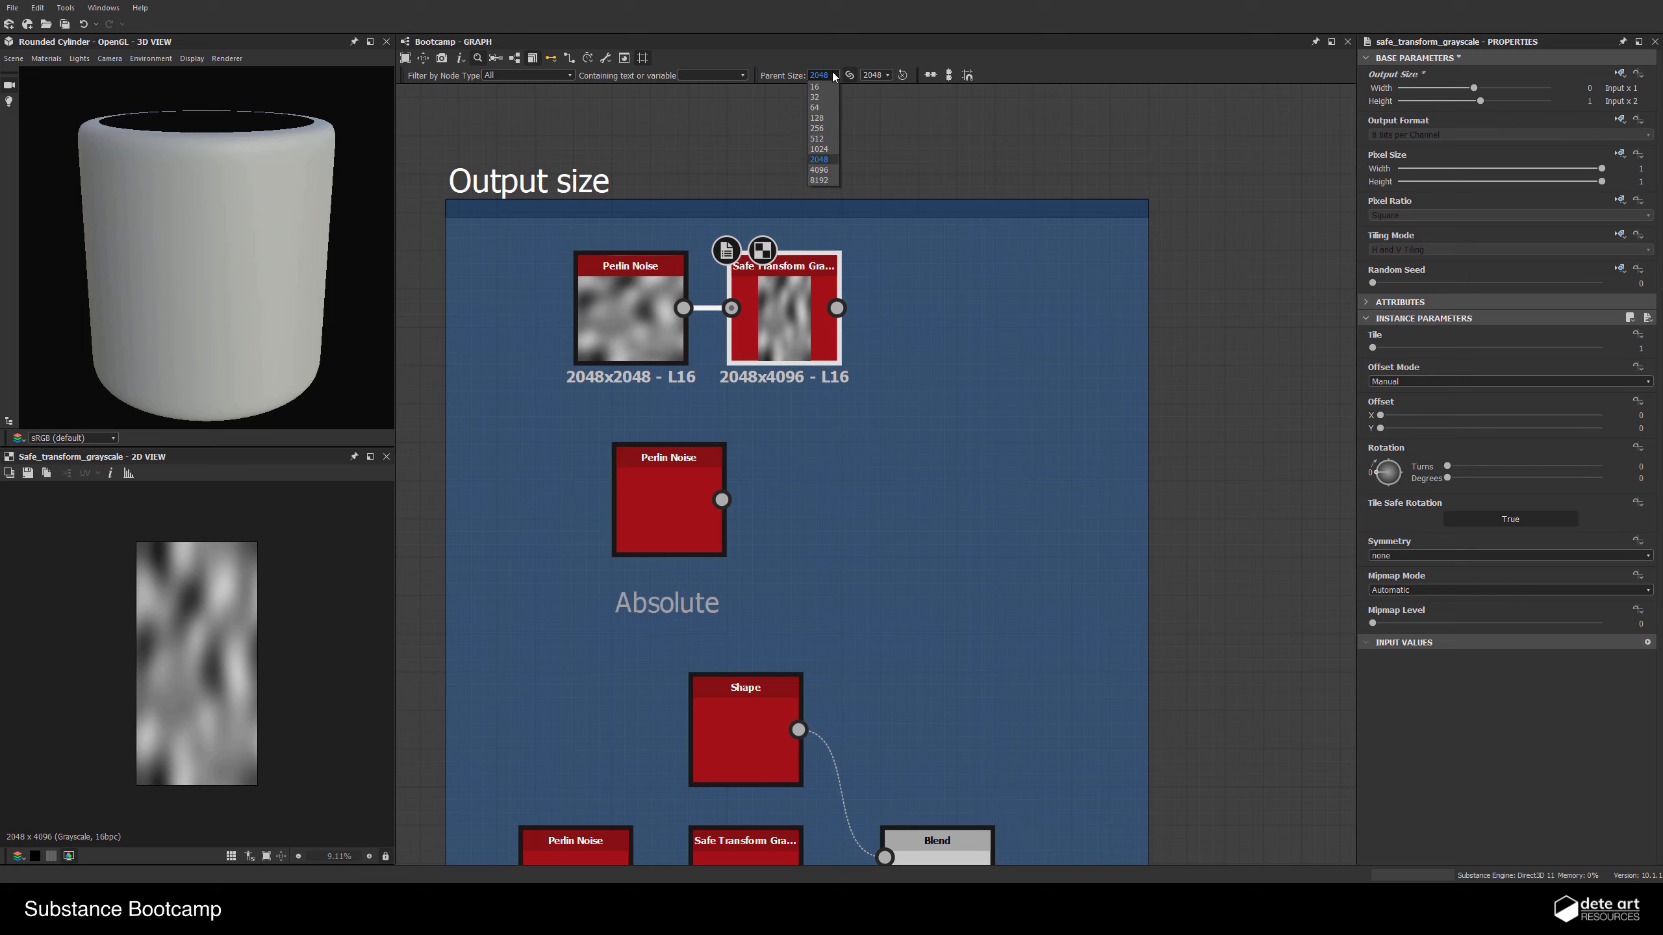
click(819, 149)
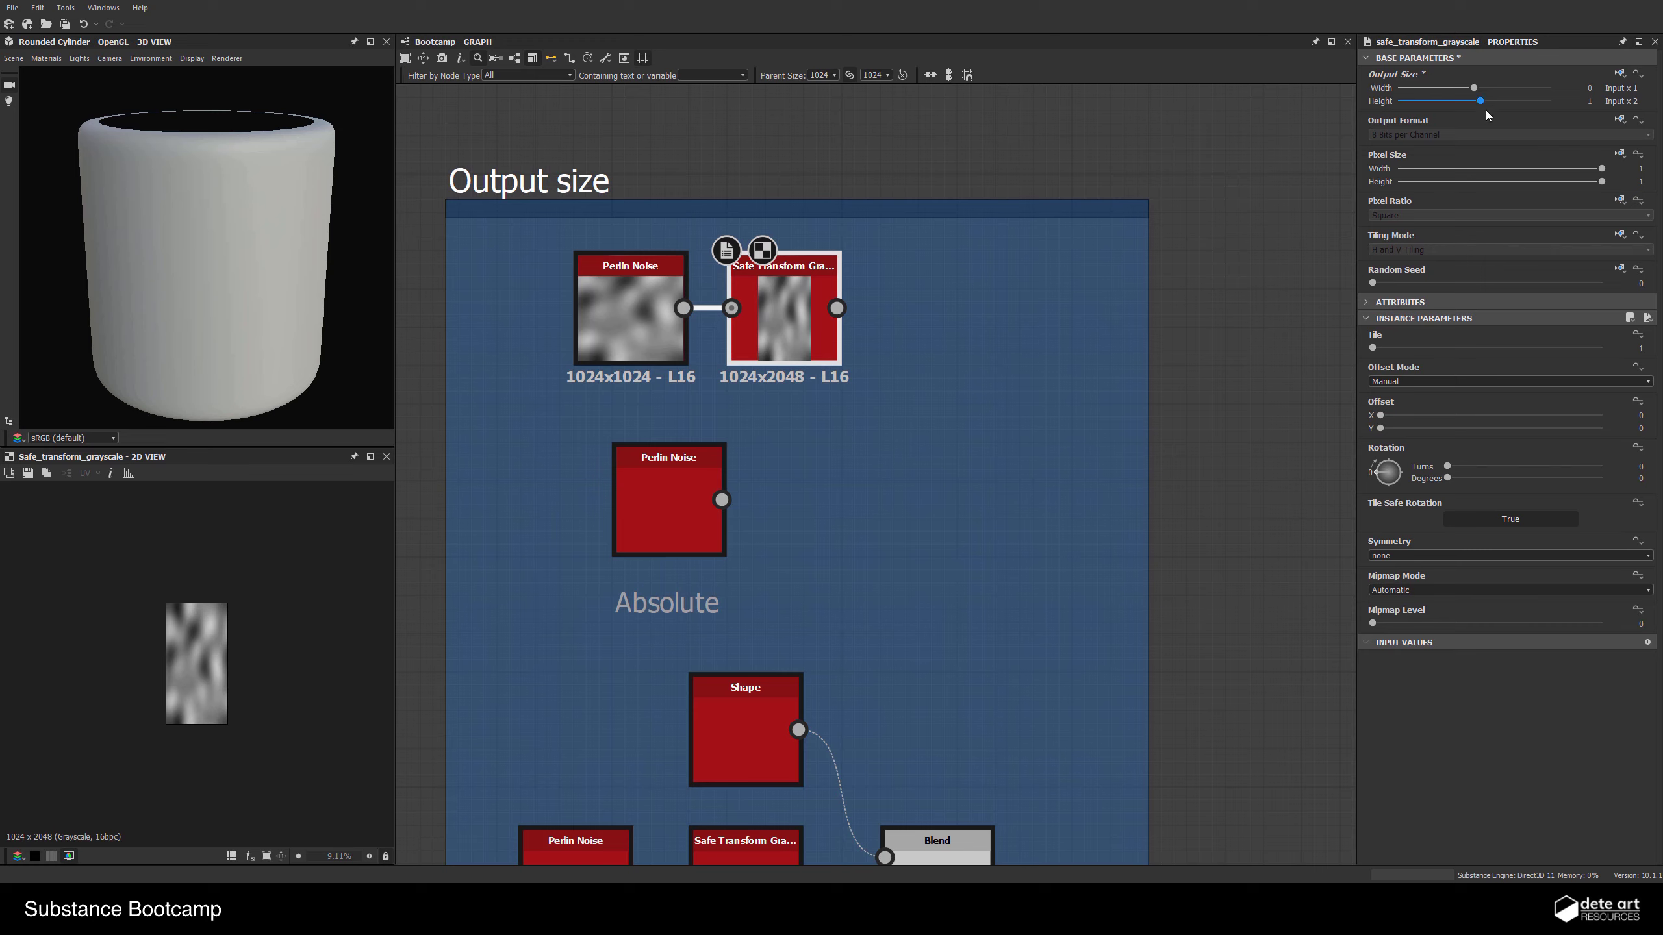
mouse_move(1477, 102)
mouse_down()
mouse_move(1461, 91)
mouse_move(1475, 90)
mouse_up()
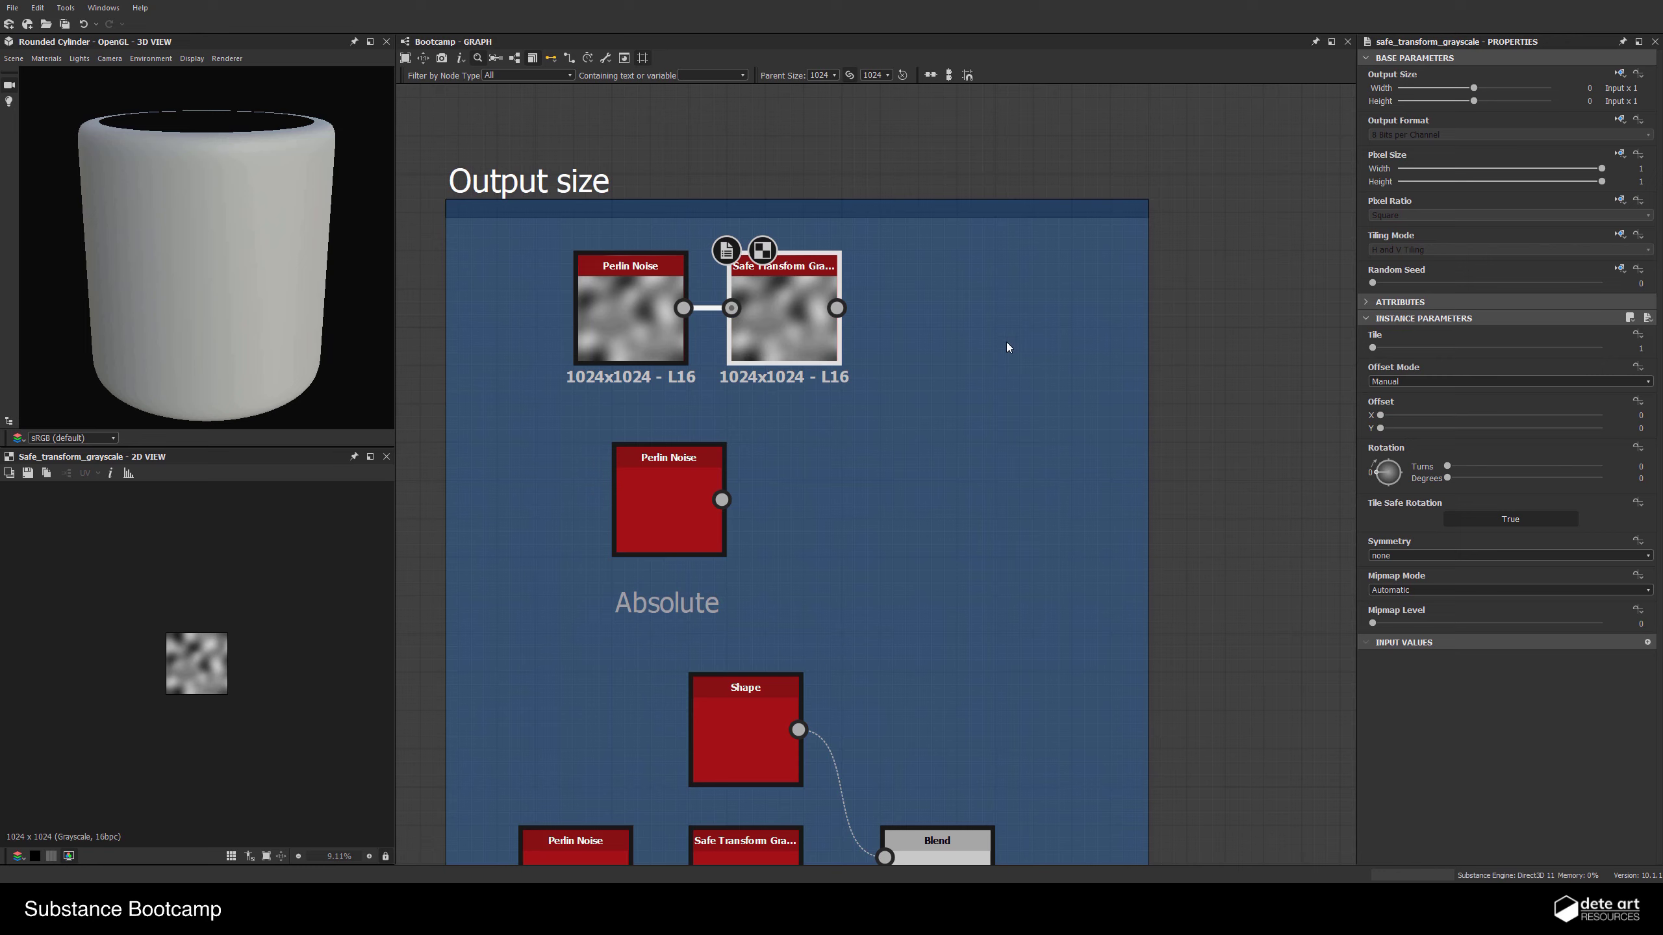
Set the Safe Transform Grayscale node's output height back to 1 (Input x 2) and the parent size to 2048
drag(1465, 101, 1480, 101)
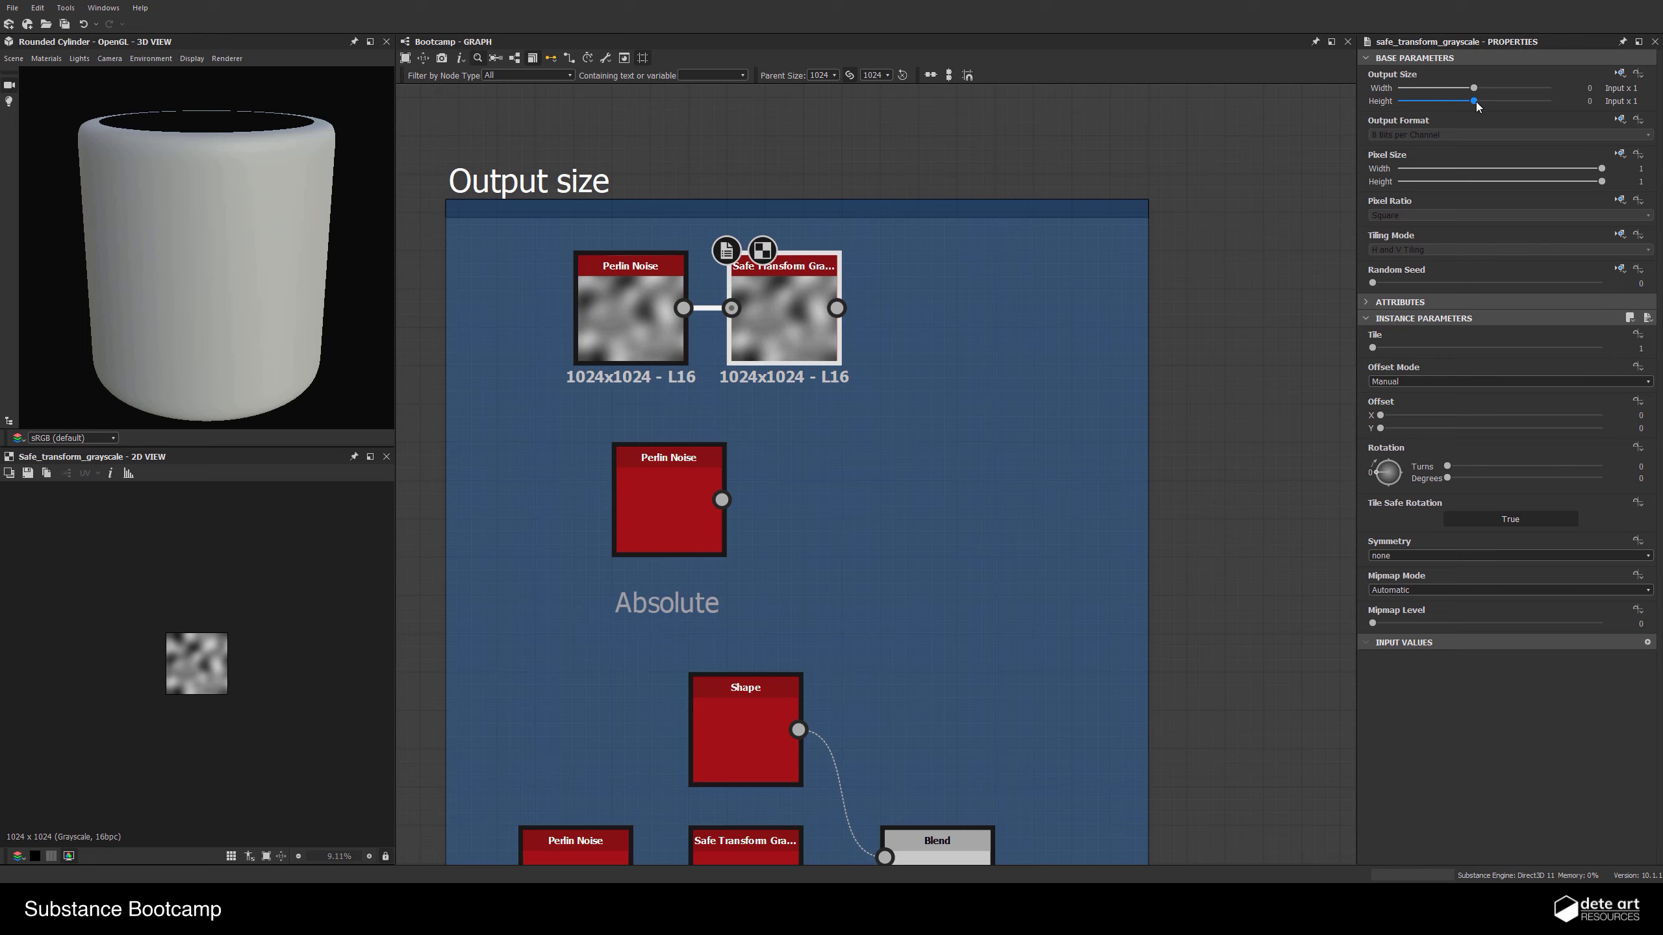
click(822, 75)
click(822, 138)
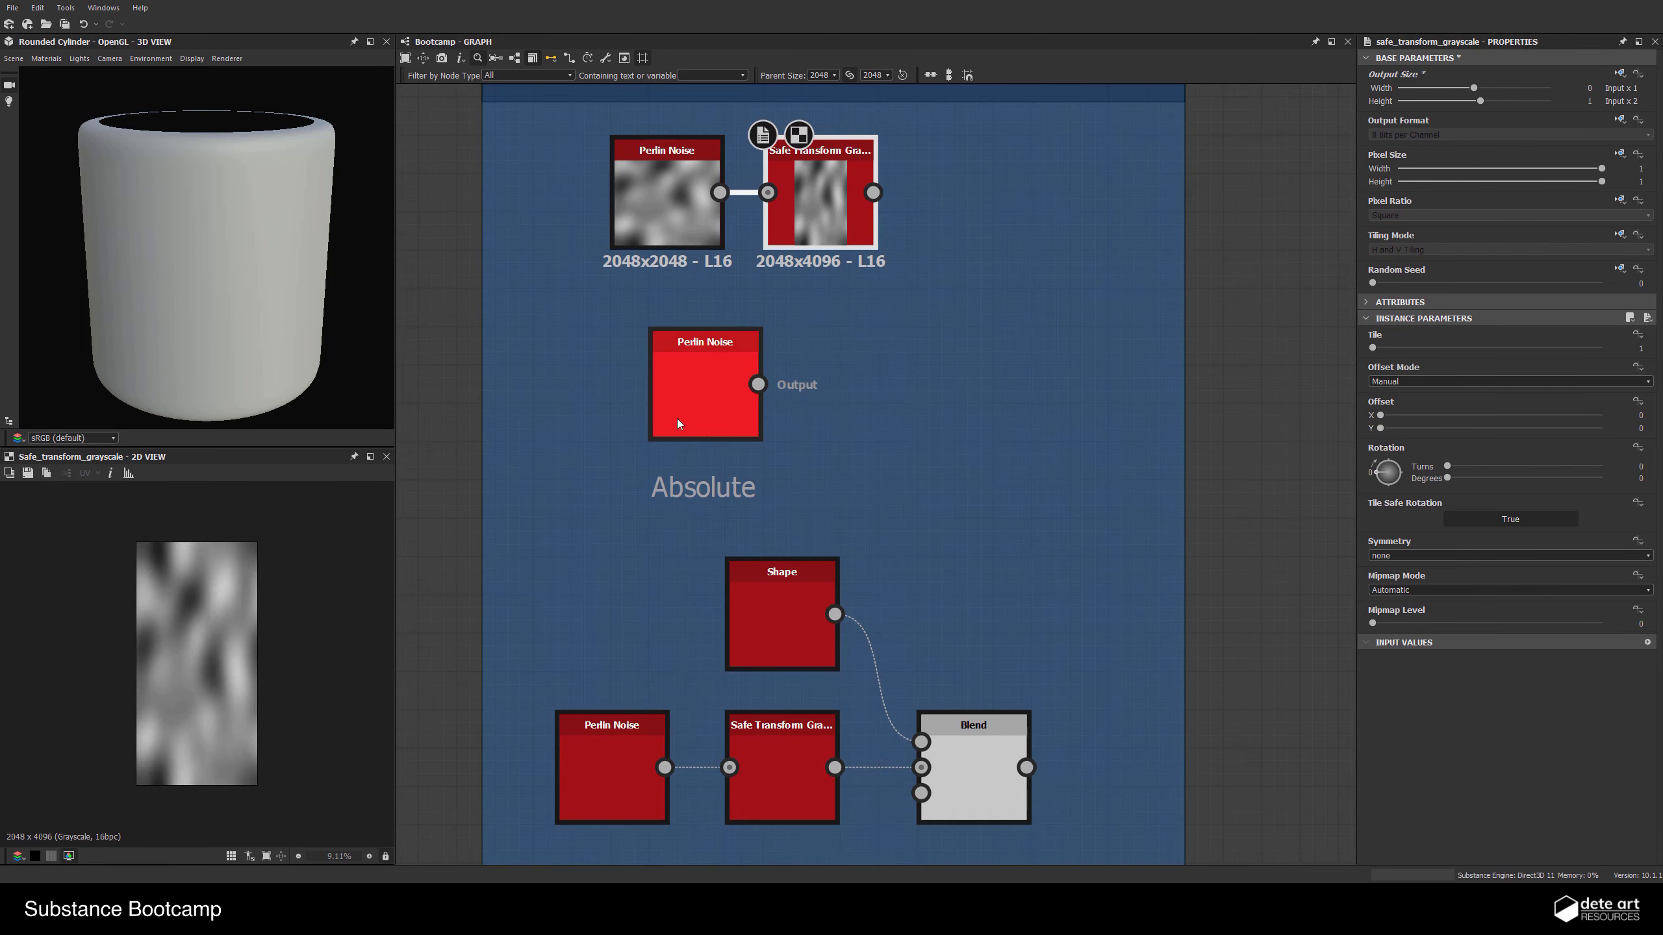
Preview the Perlin Noise node labelled Absolute and test it with a parent size of 4096
click(691, 379)
middle_drag(902, 426, 939, 416)
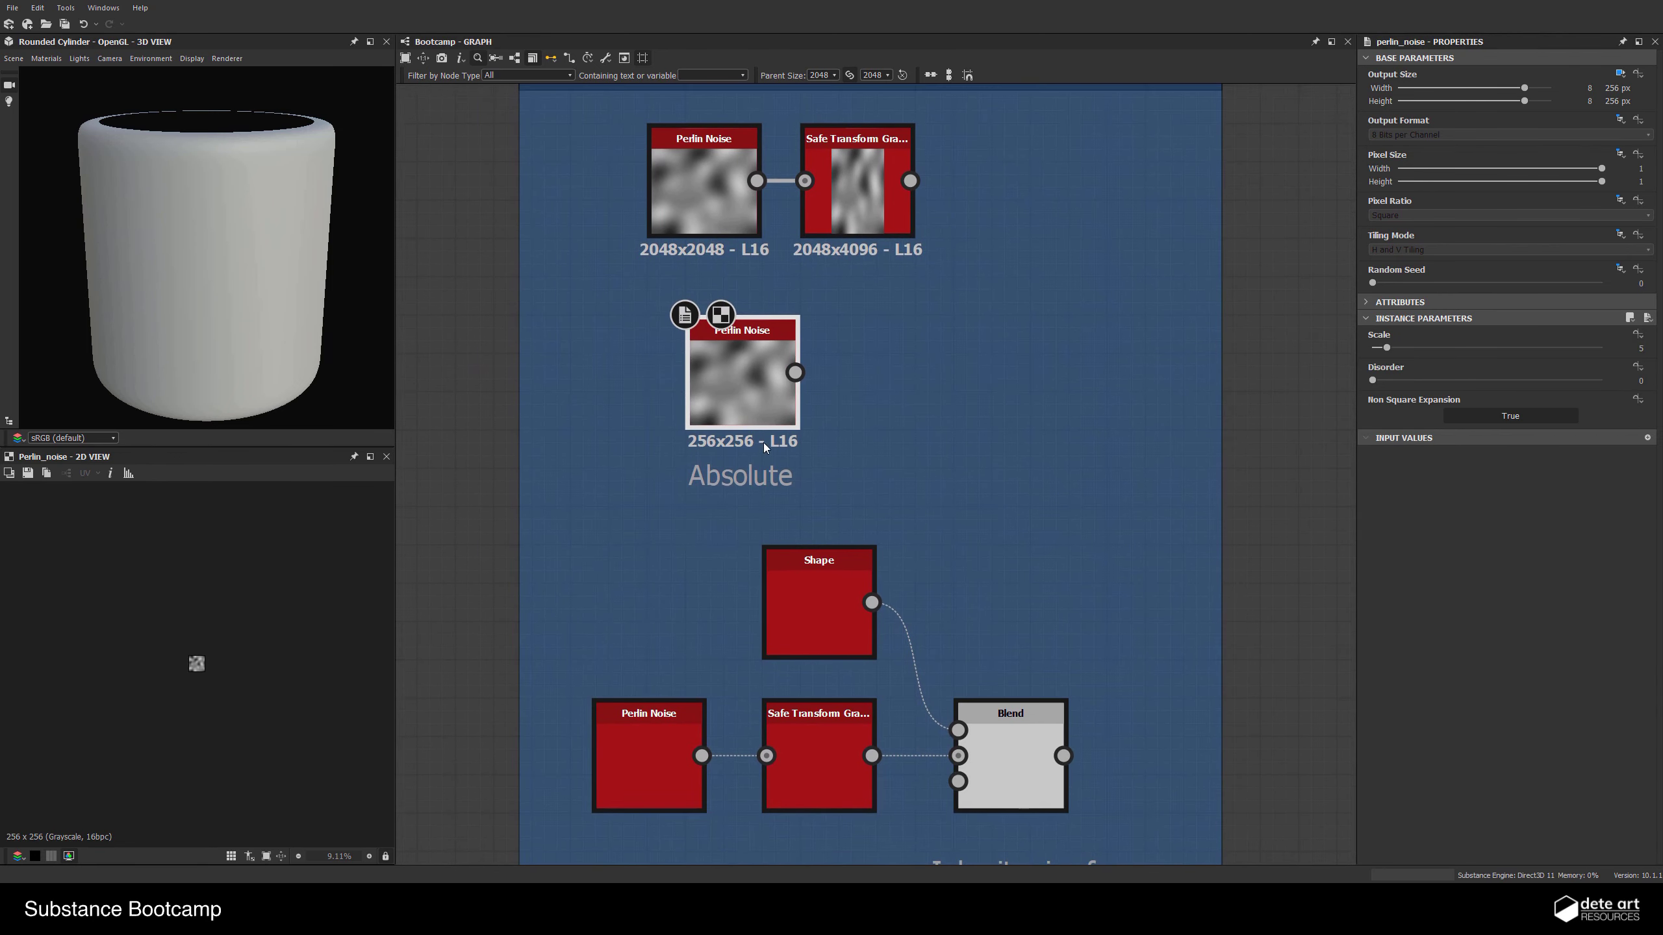
scroll(730, 495, up, 1)
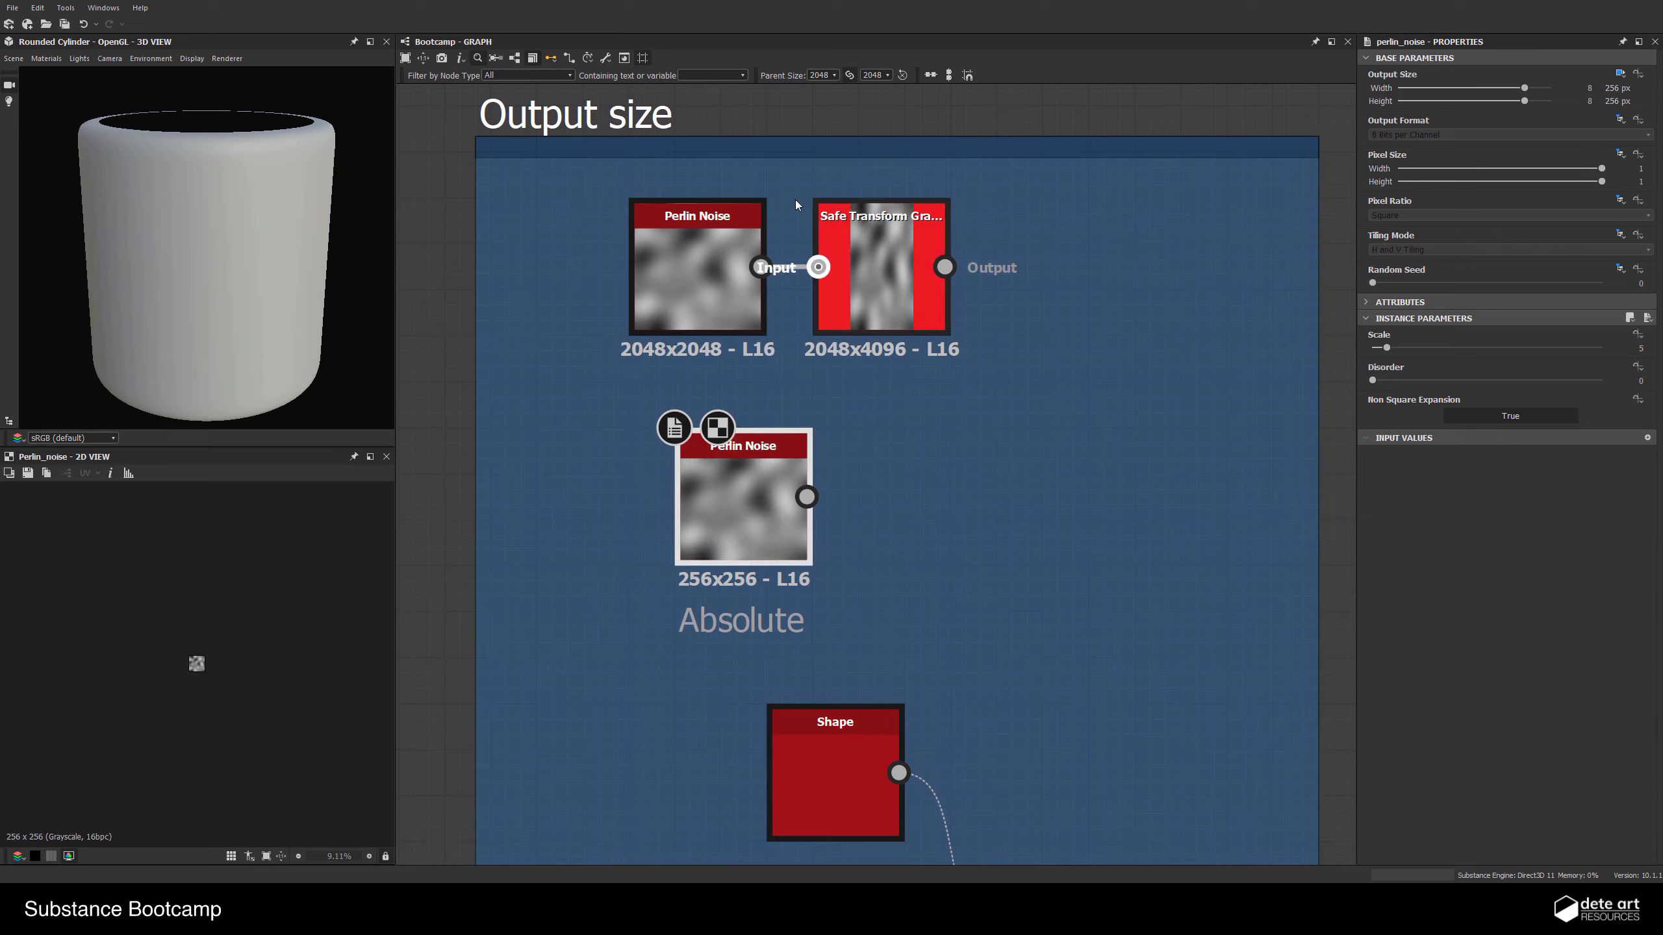
click(833, 76)
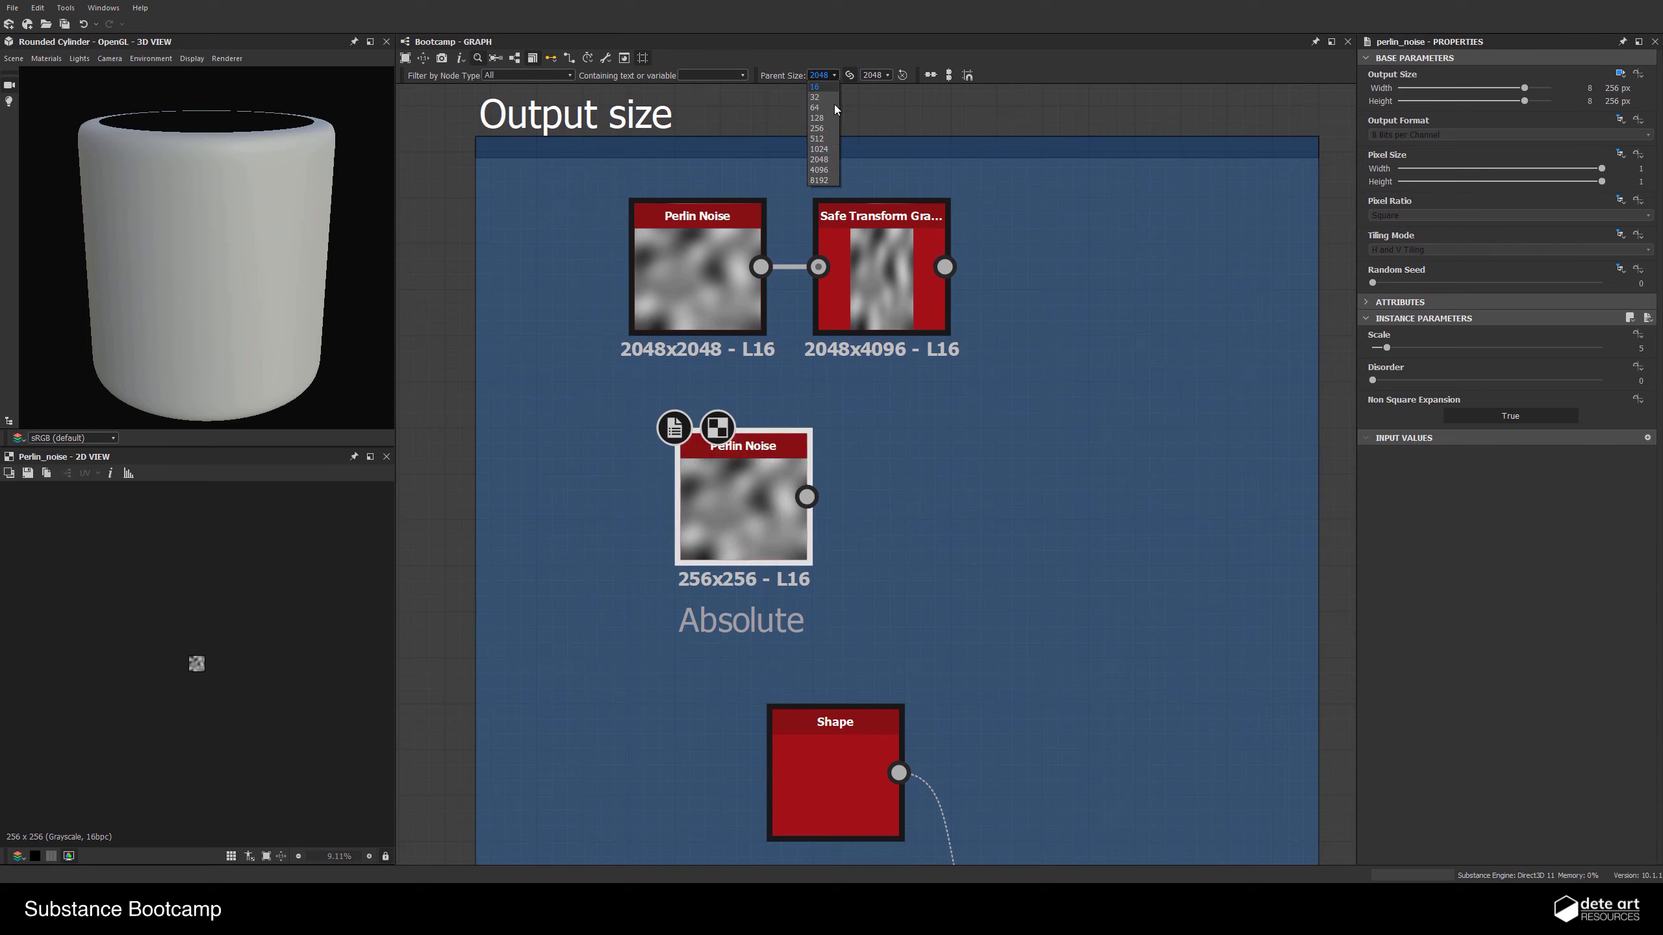
click(820, 170)
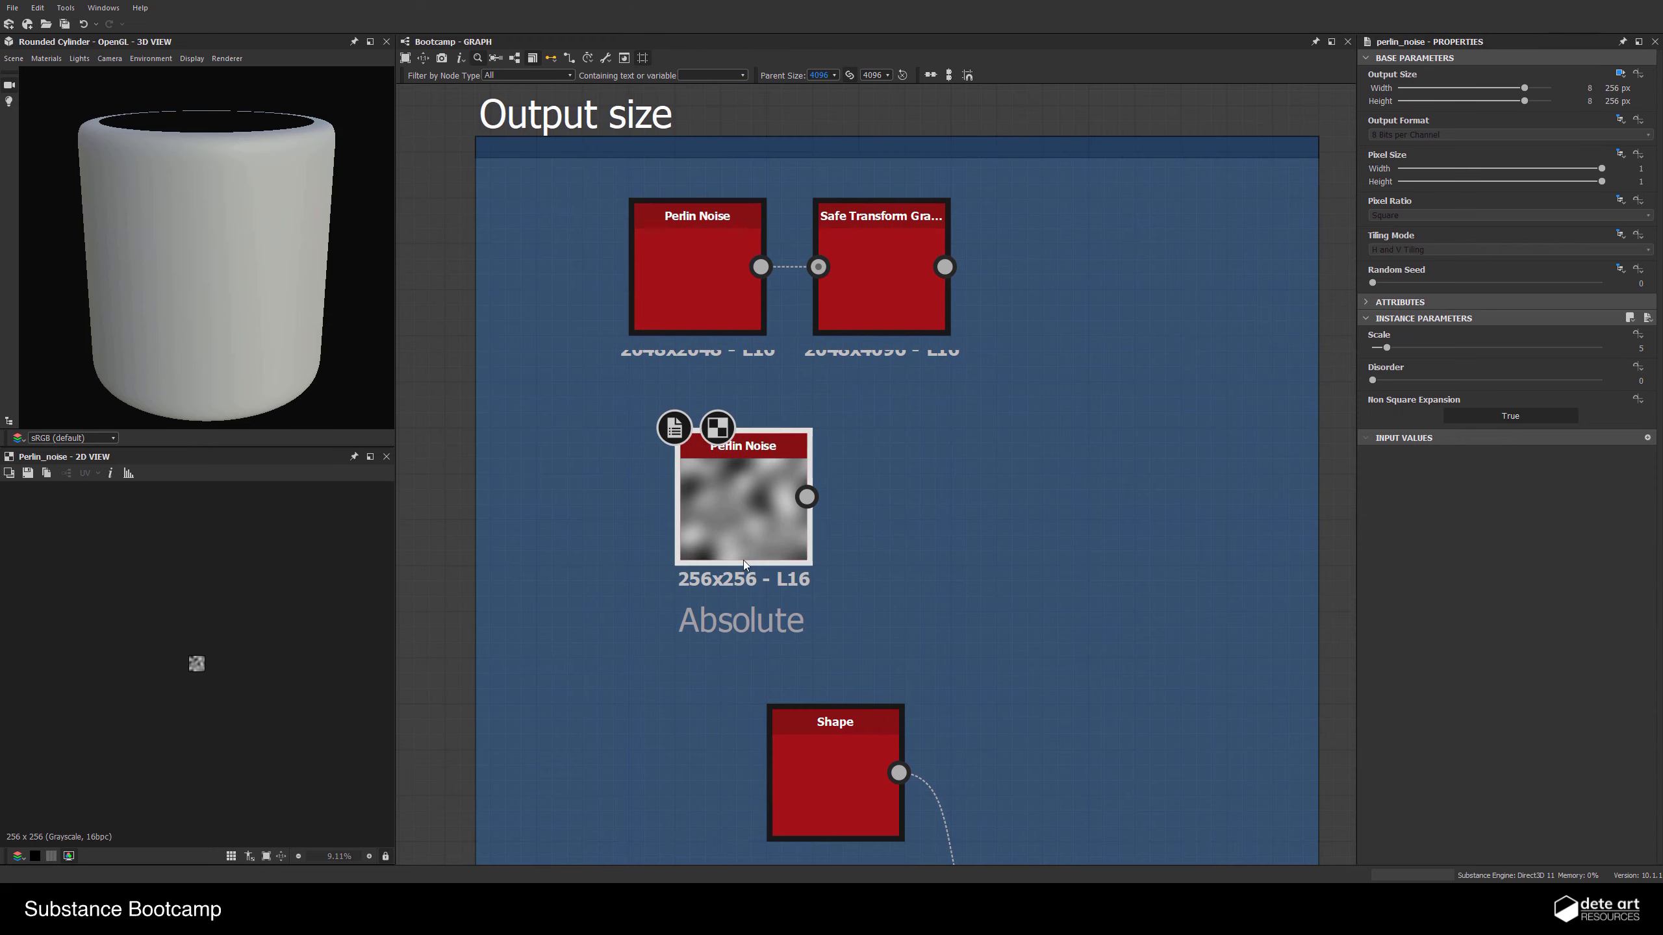
Set the parent size to 512 and keep the Absolute Perlin Noise node's Output Size inheritance on Absolute
click(832, 77)
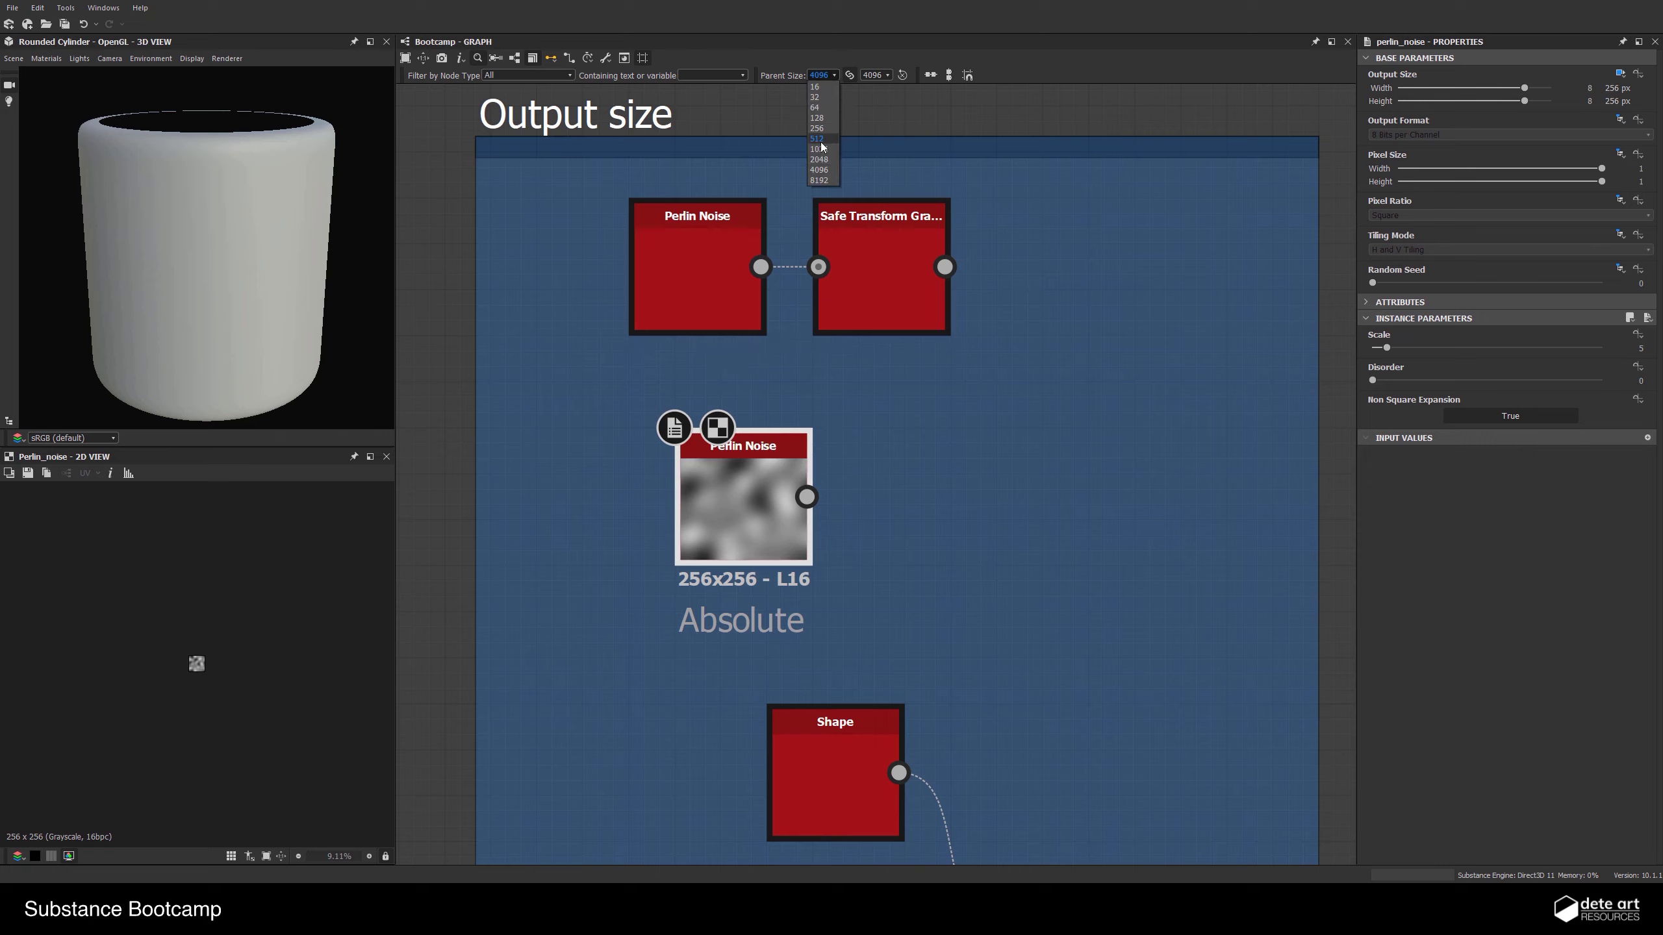
click(826, 138)
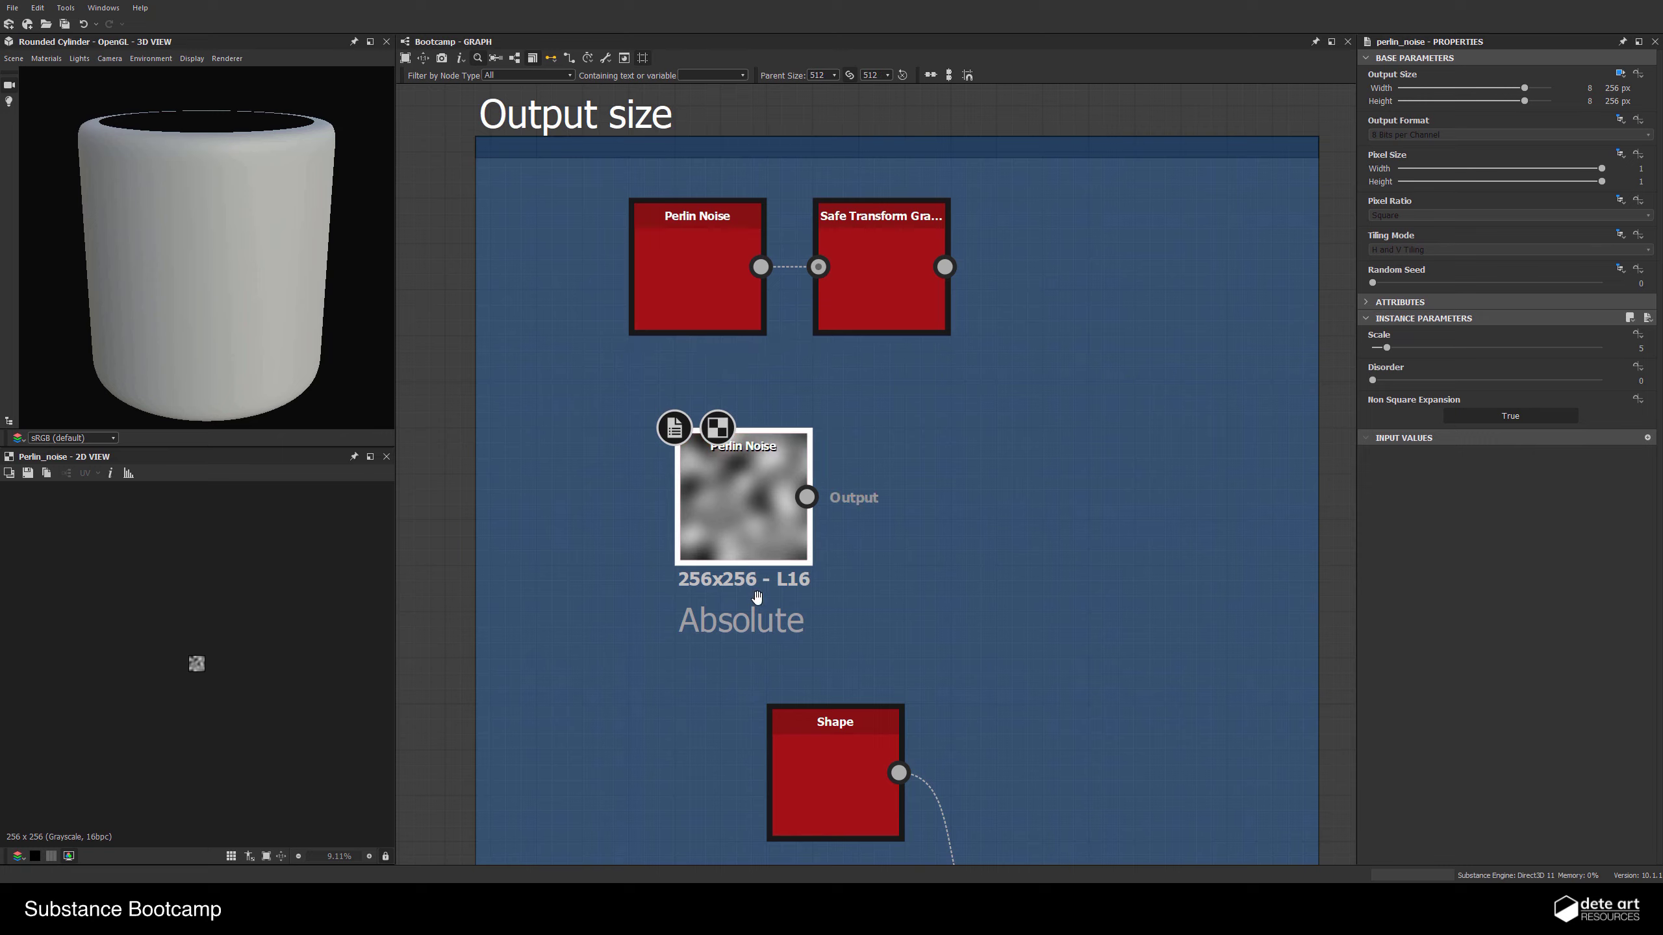
click(1620, 75)
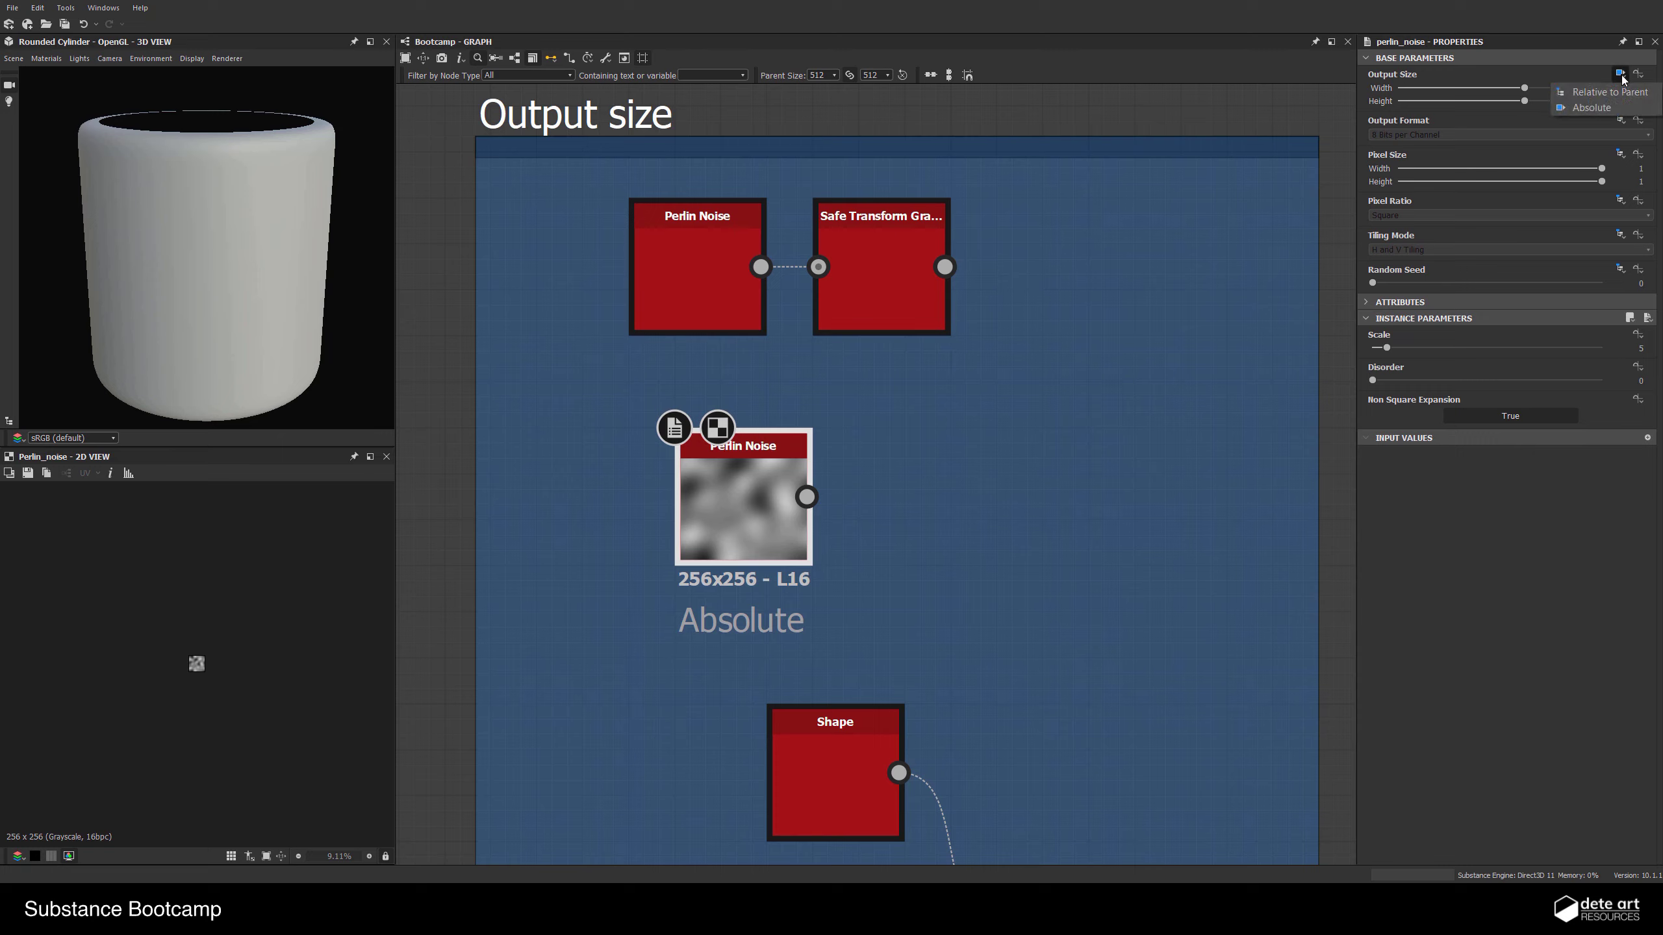
click(1592, 106)
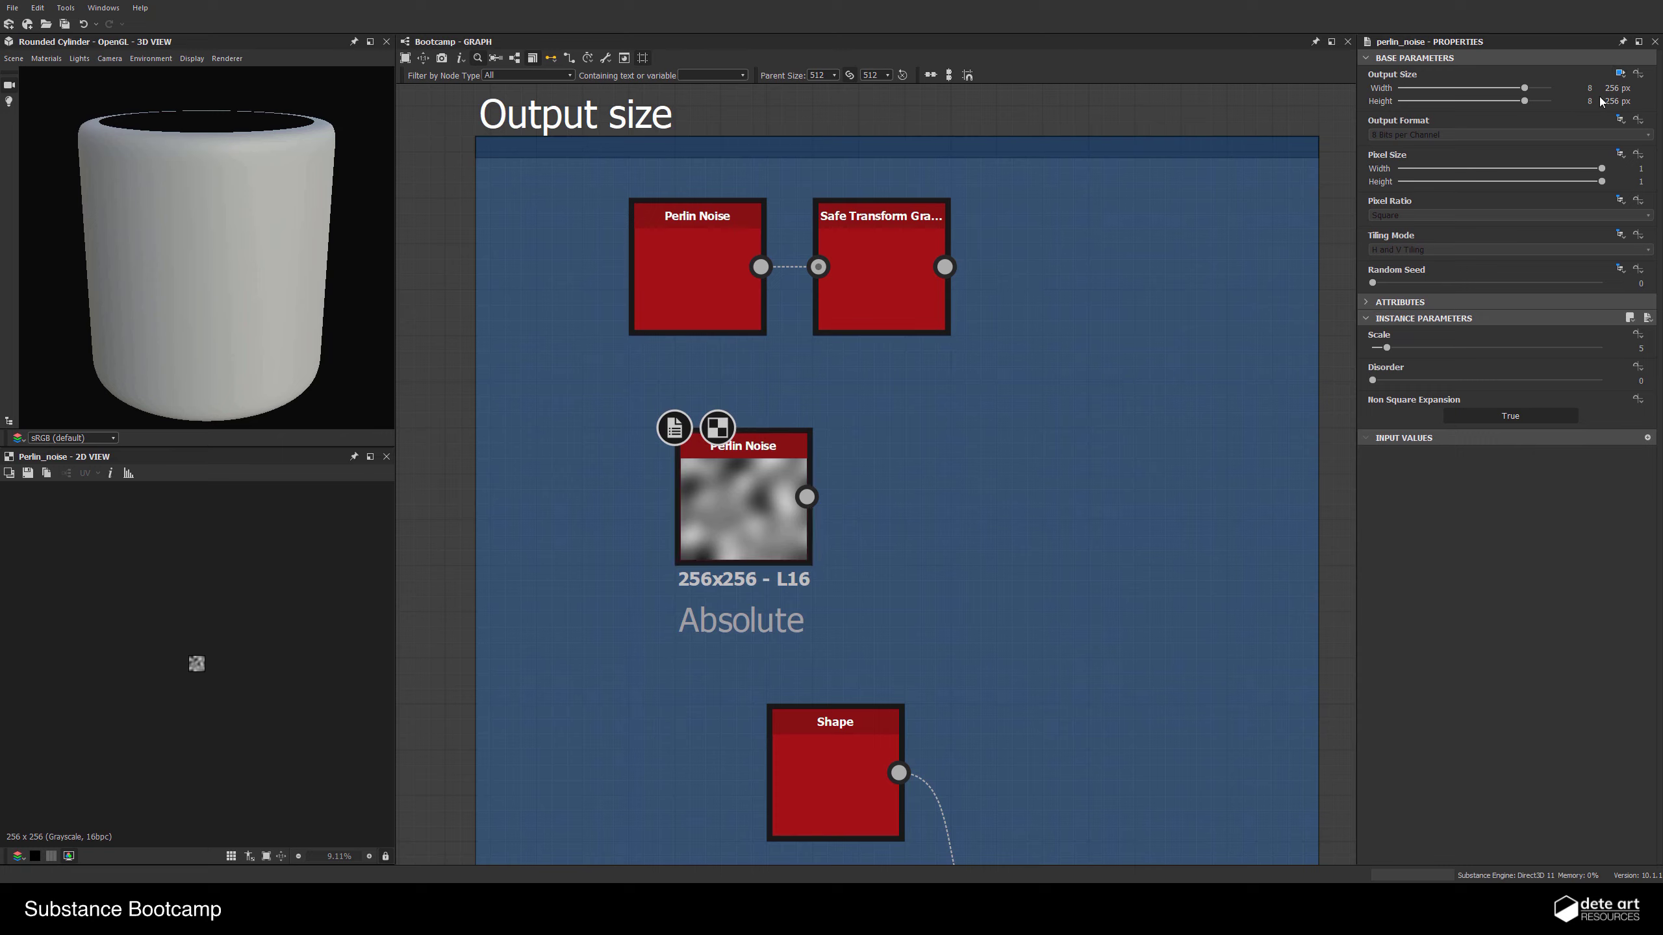
Set the Absolute Perlin Noise node's output width and height to 9 (512 px)
click(1532, 89)
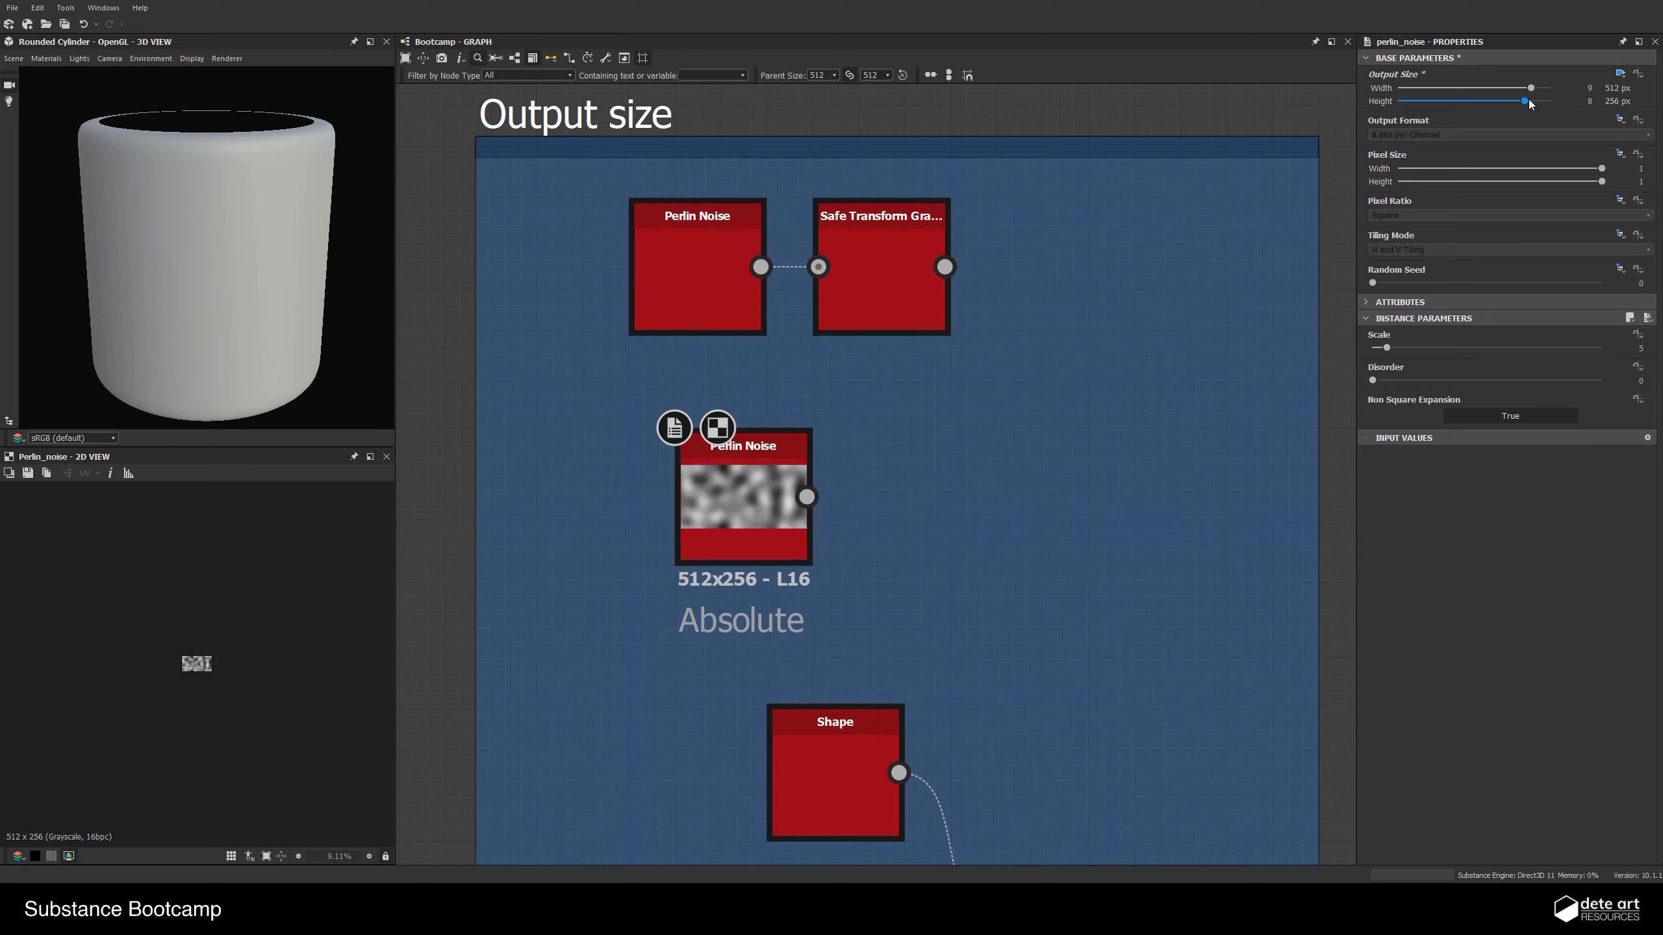
click(1529, 102)
Preview the Shape, Blend and Perlin Noise nodes in the example labelled Inherits size from 'background'
scroll(875, 551, down, 2)
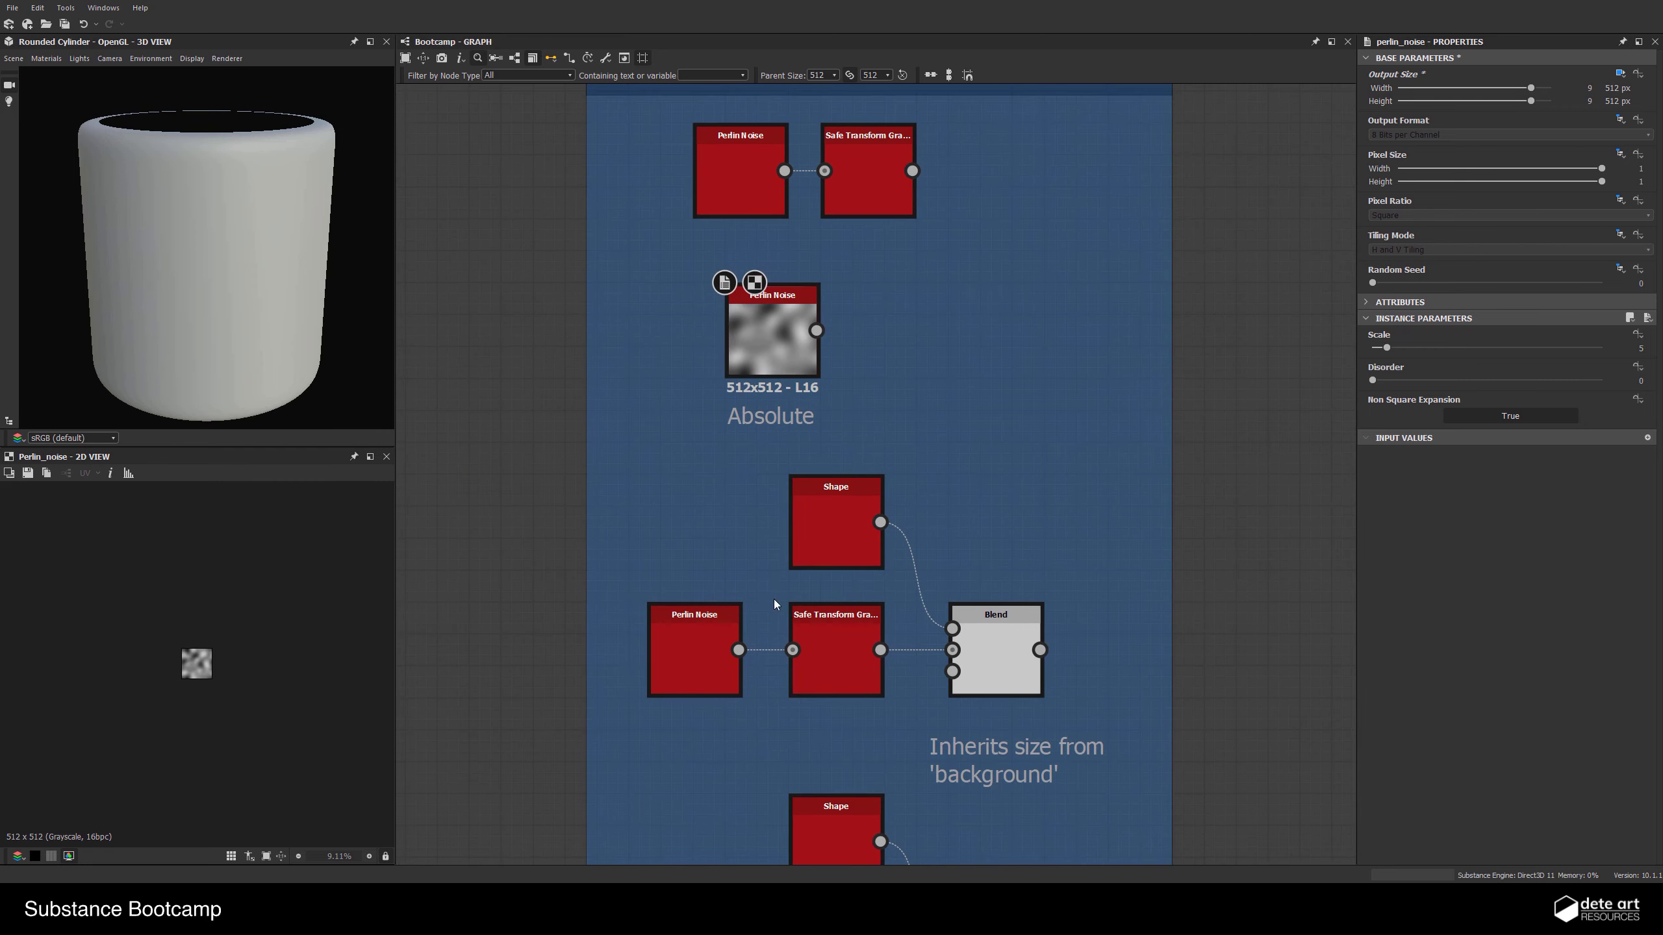
click(832, 523)
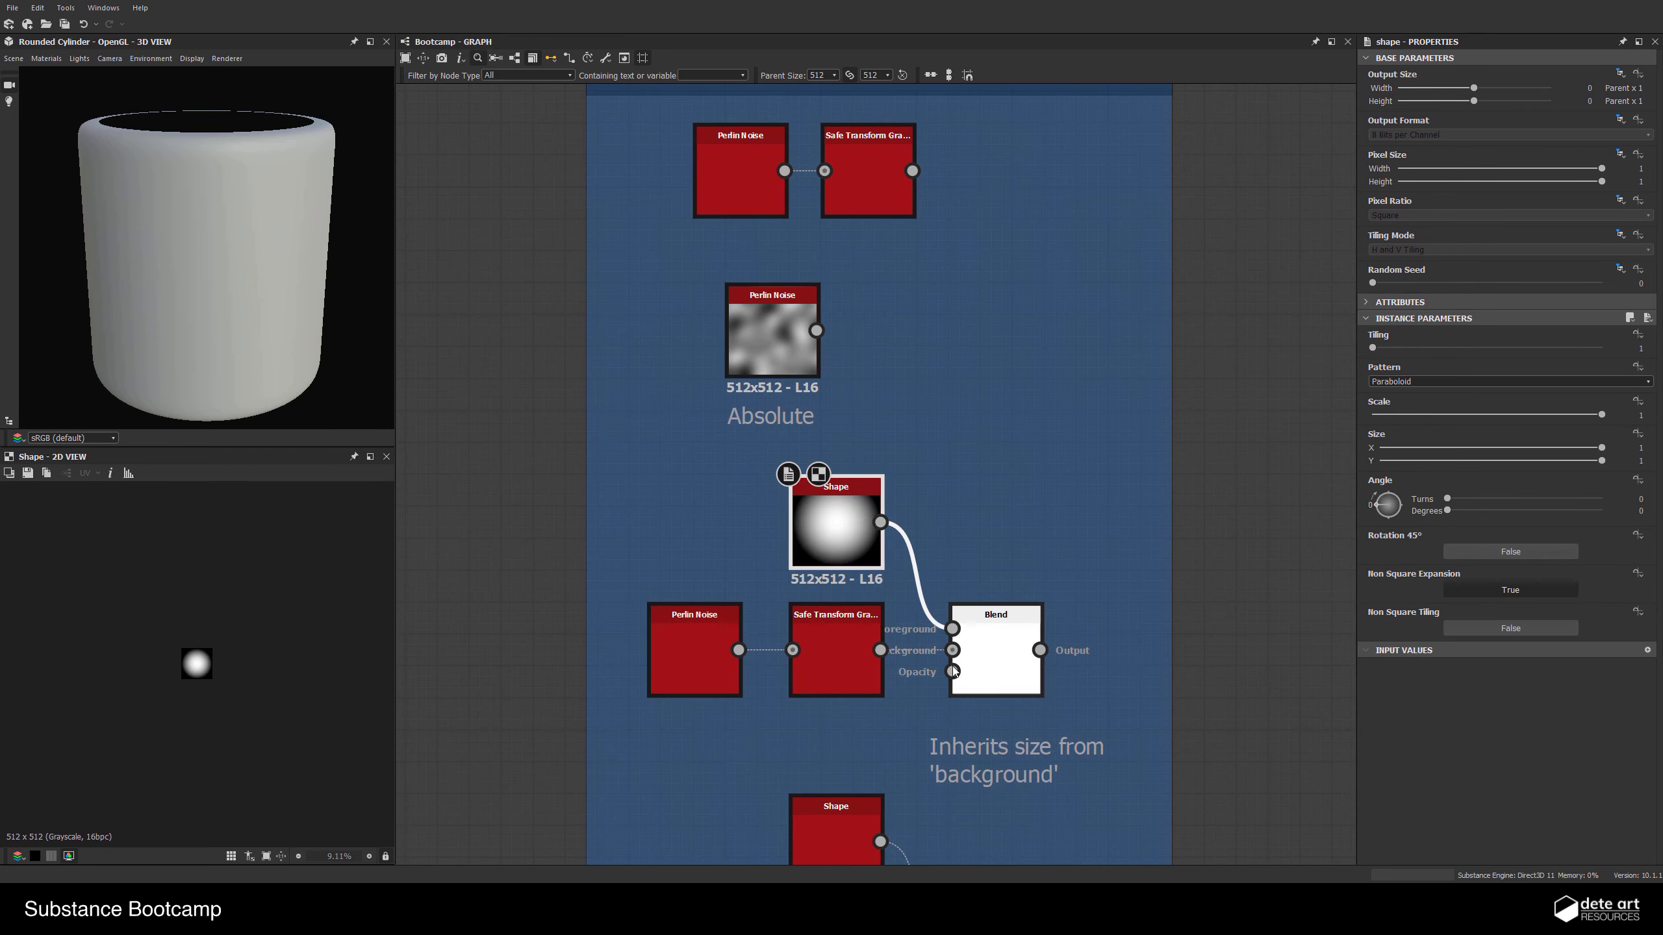
double_click(993, 637)
middle_drag(1001, 640, 1022, 518)
scroll(913, 590, up, 2)
middle_drag(914, 591, 870, 686)
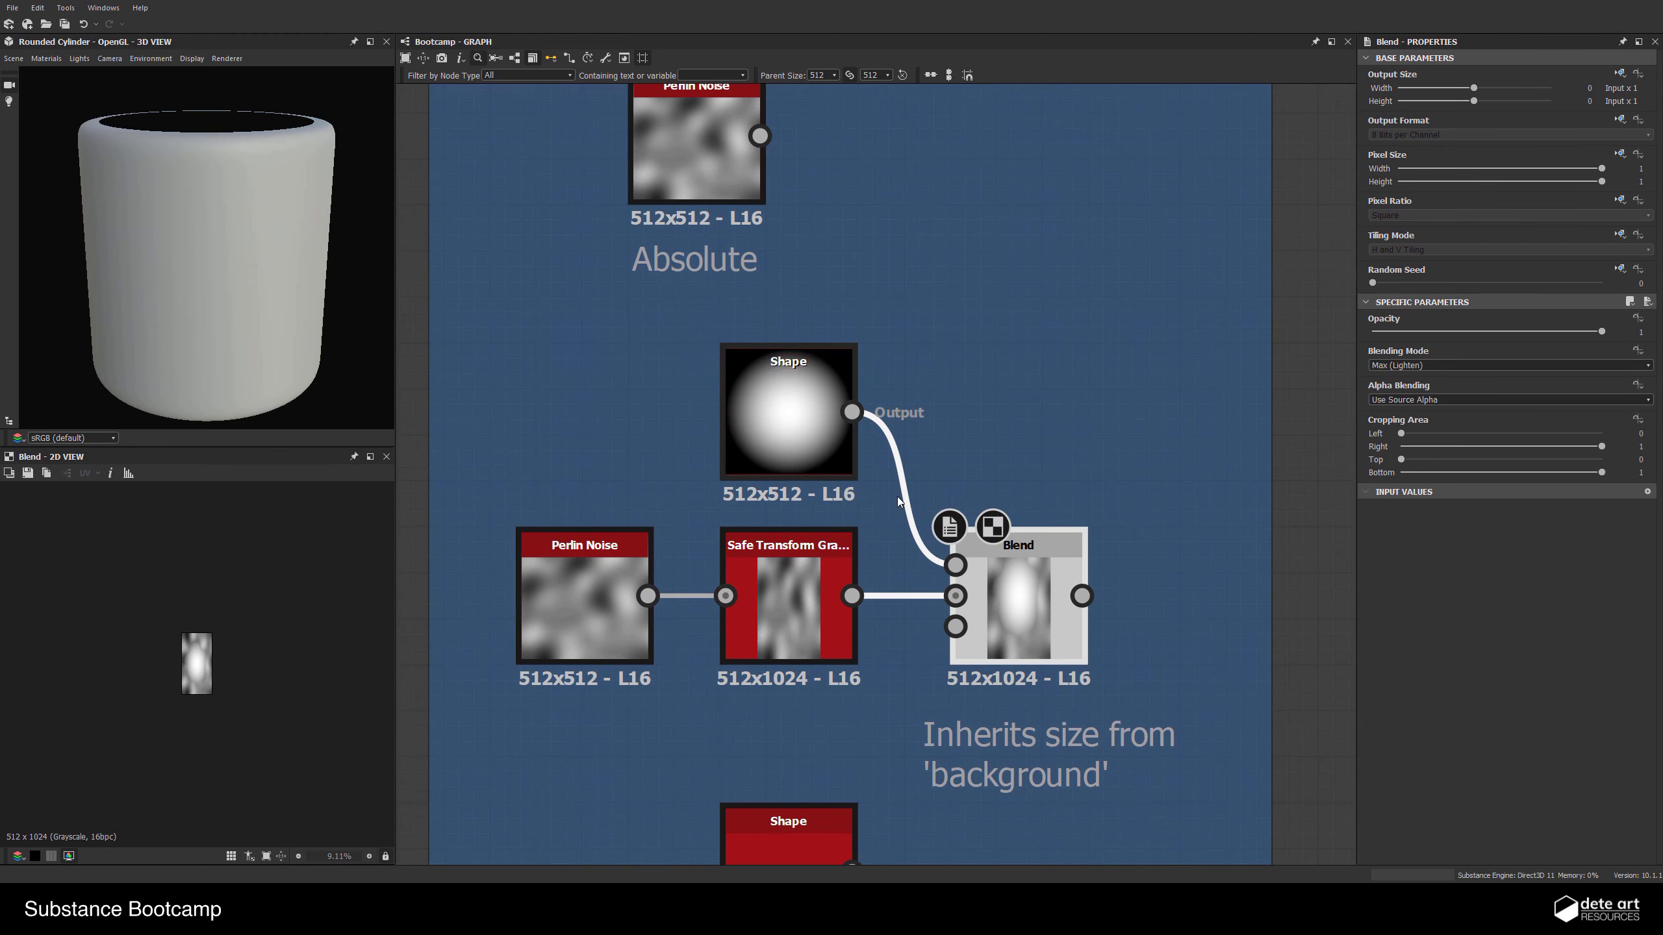
click(582, 621)
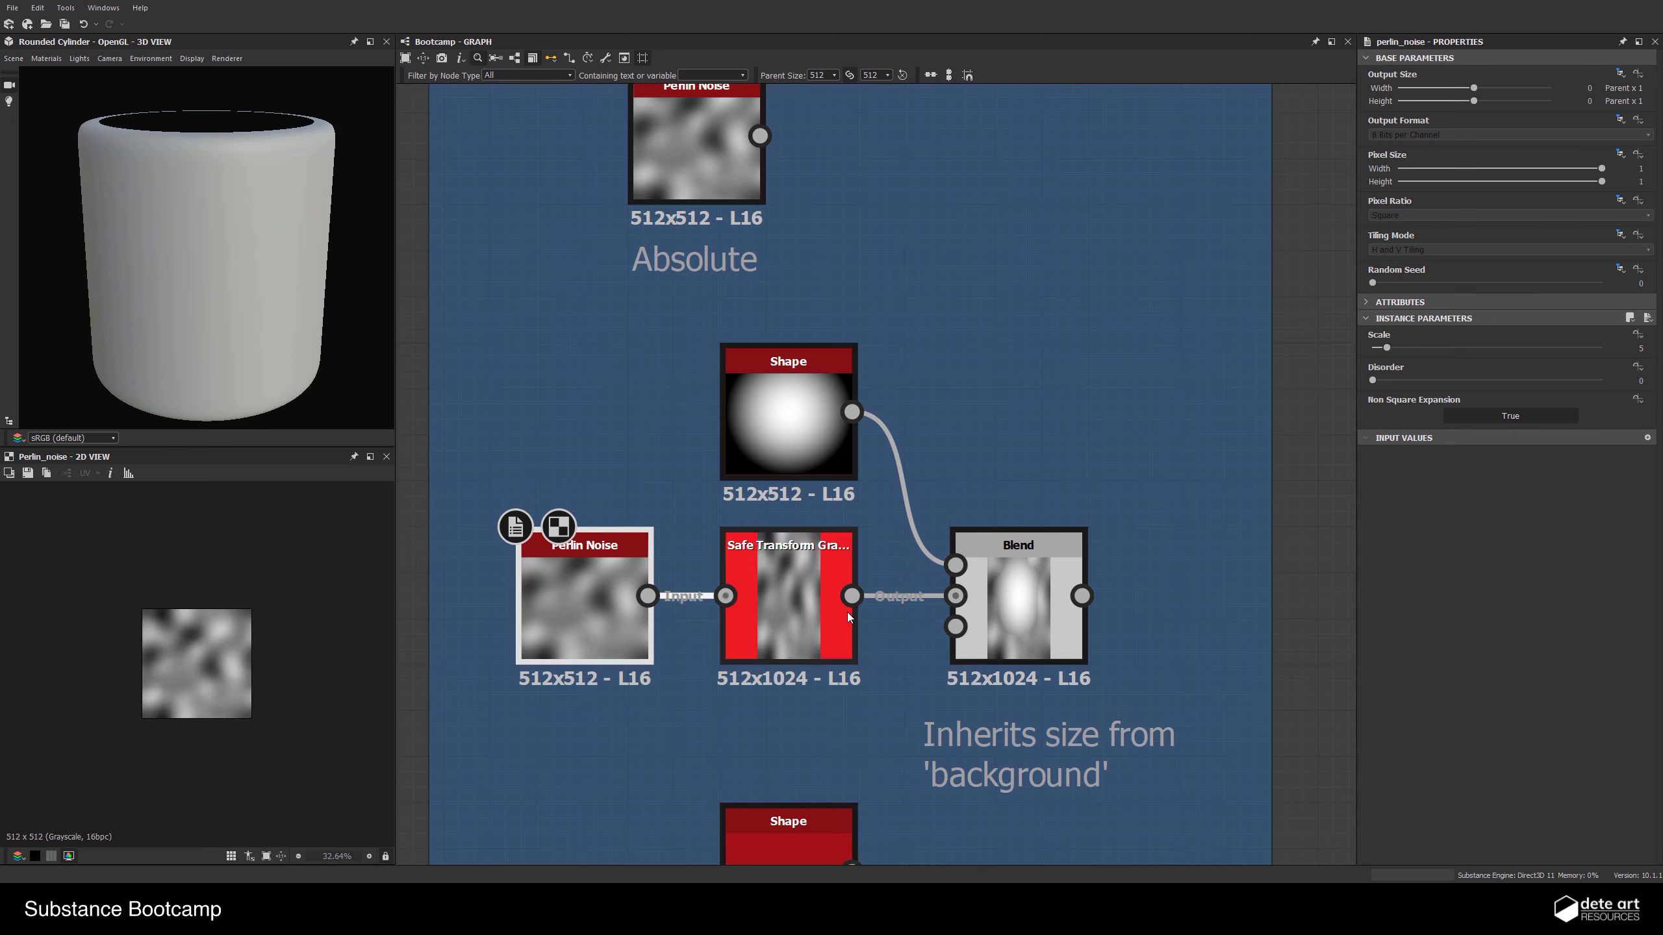
Set the parent size to 2048 and preview every node of the 'background' example at that size
click(822, 75)
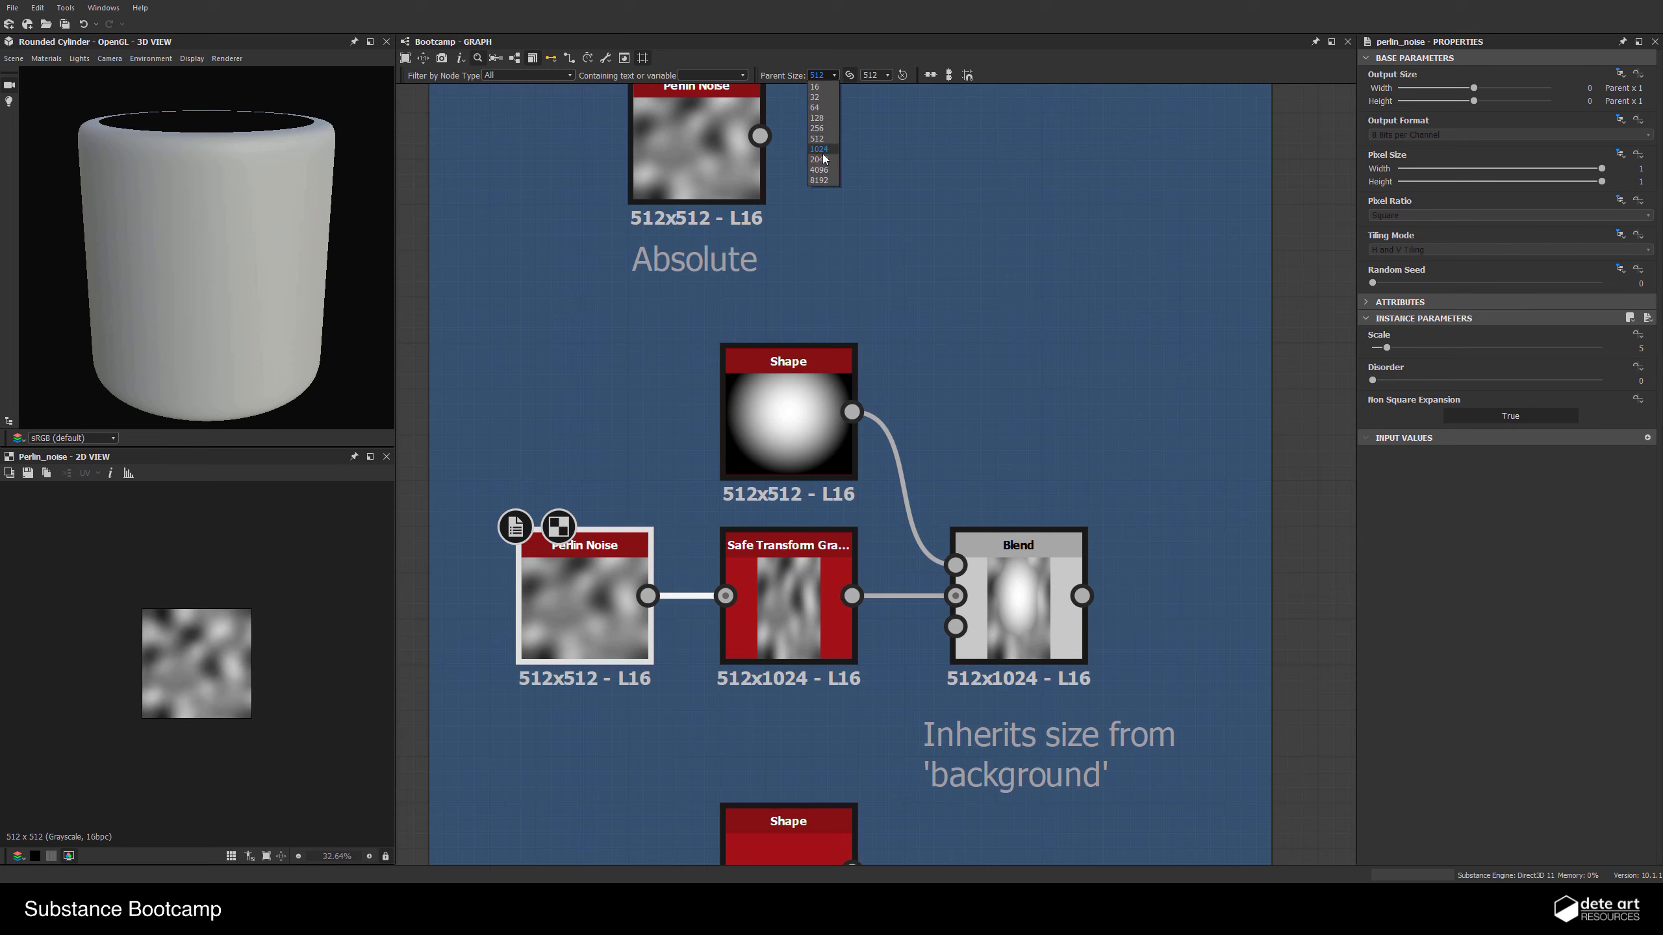
click(822, 174)
click(779, 583)
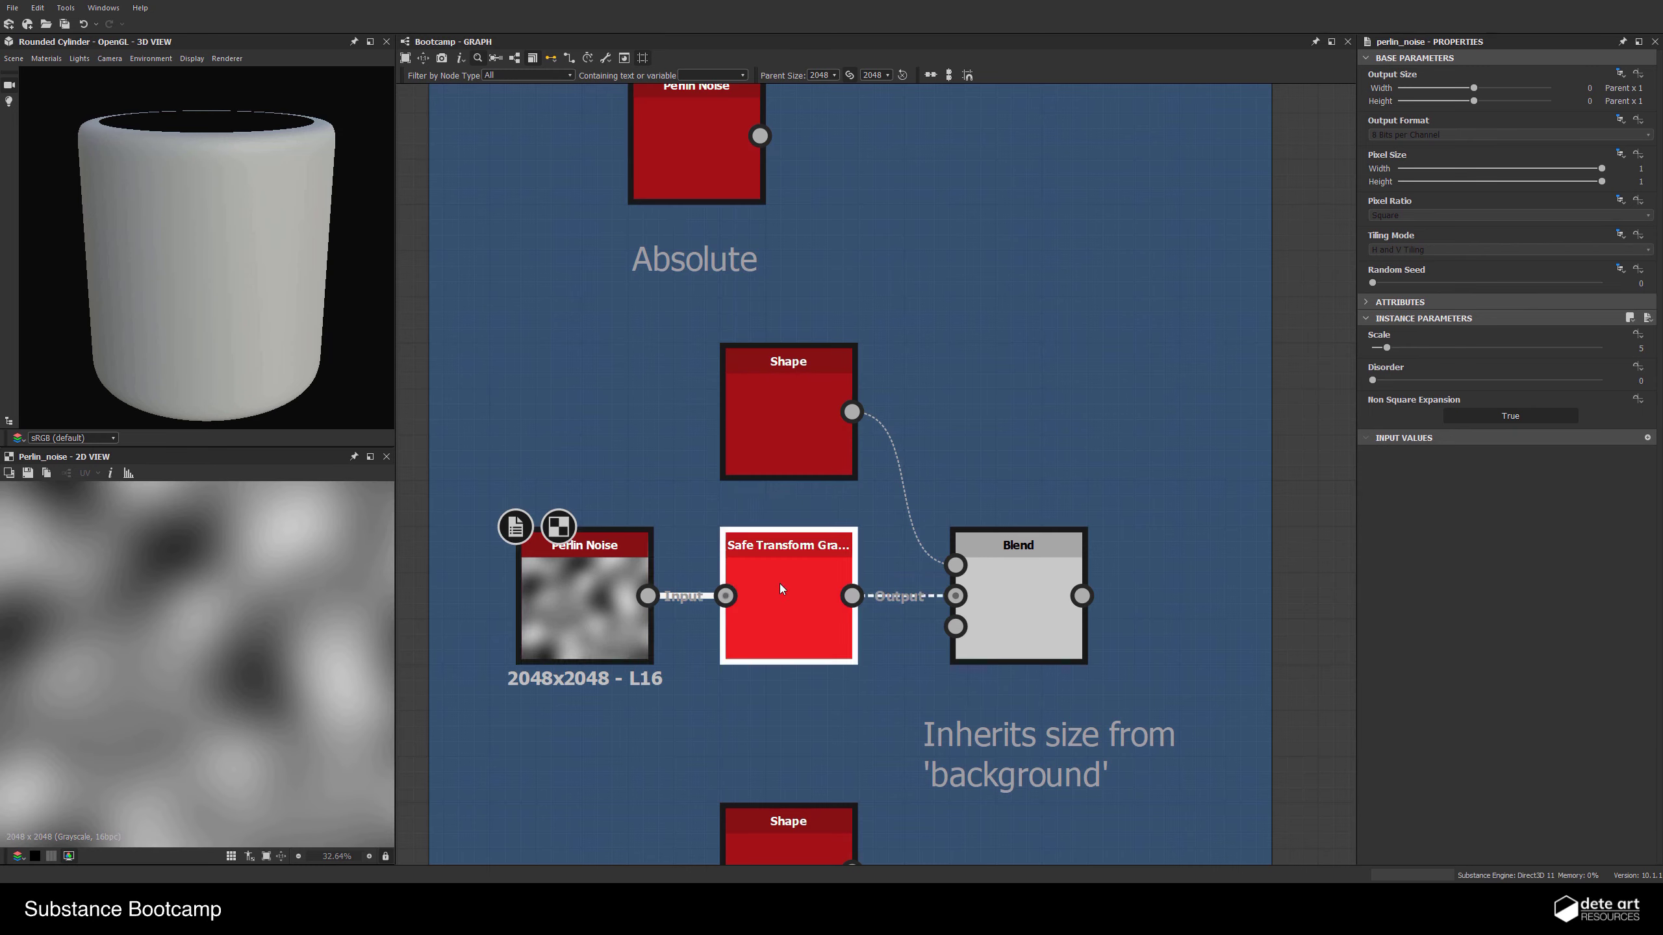
click(804, 420)
click(1006, 628)
click(803, 620)
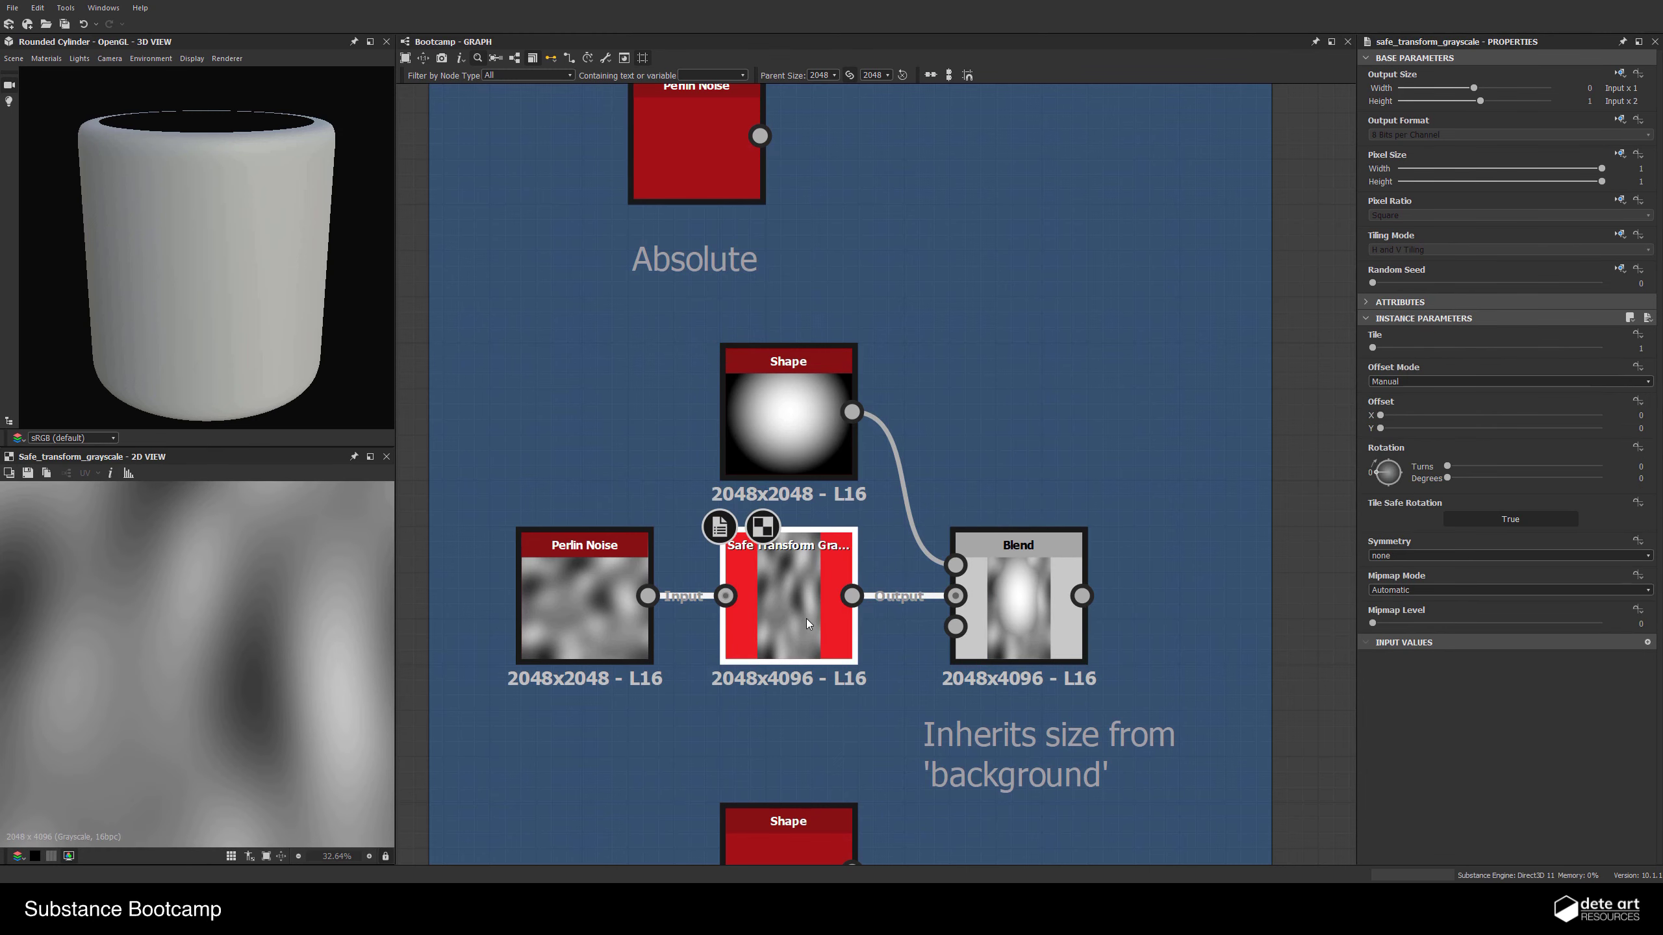
Compare the output sizes of the 'background' example's Safe Transform Grayscale and Blend nodes
scroll(294, 671, down, 5)
scroll(870, 681, up, 1)
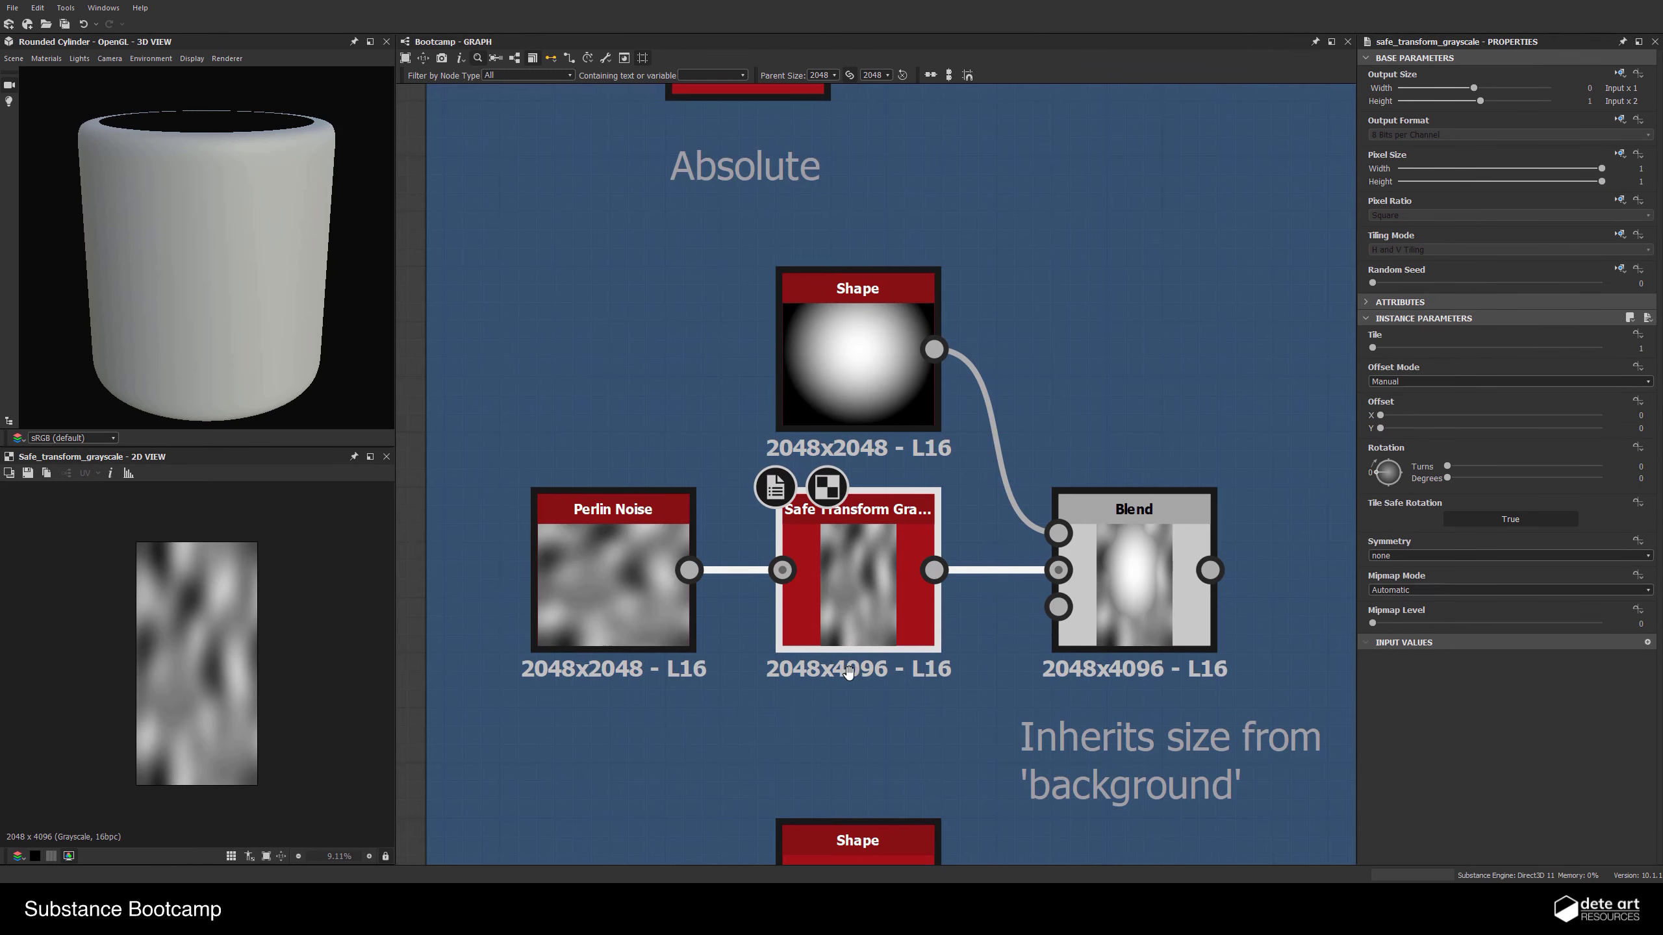
middle_drag(848, 671, 782, 687)
middle_drag(937, 660, 891, 669)
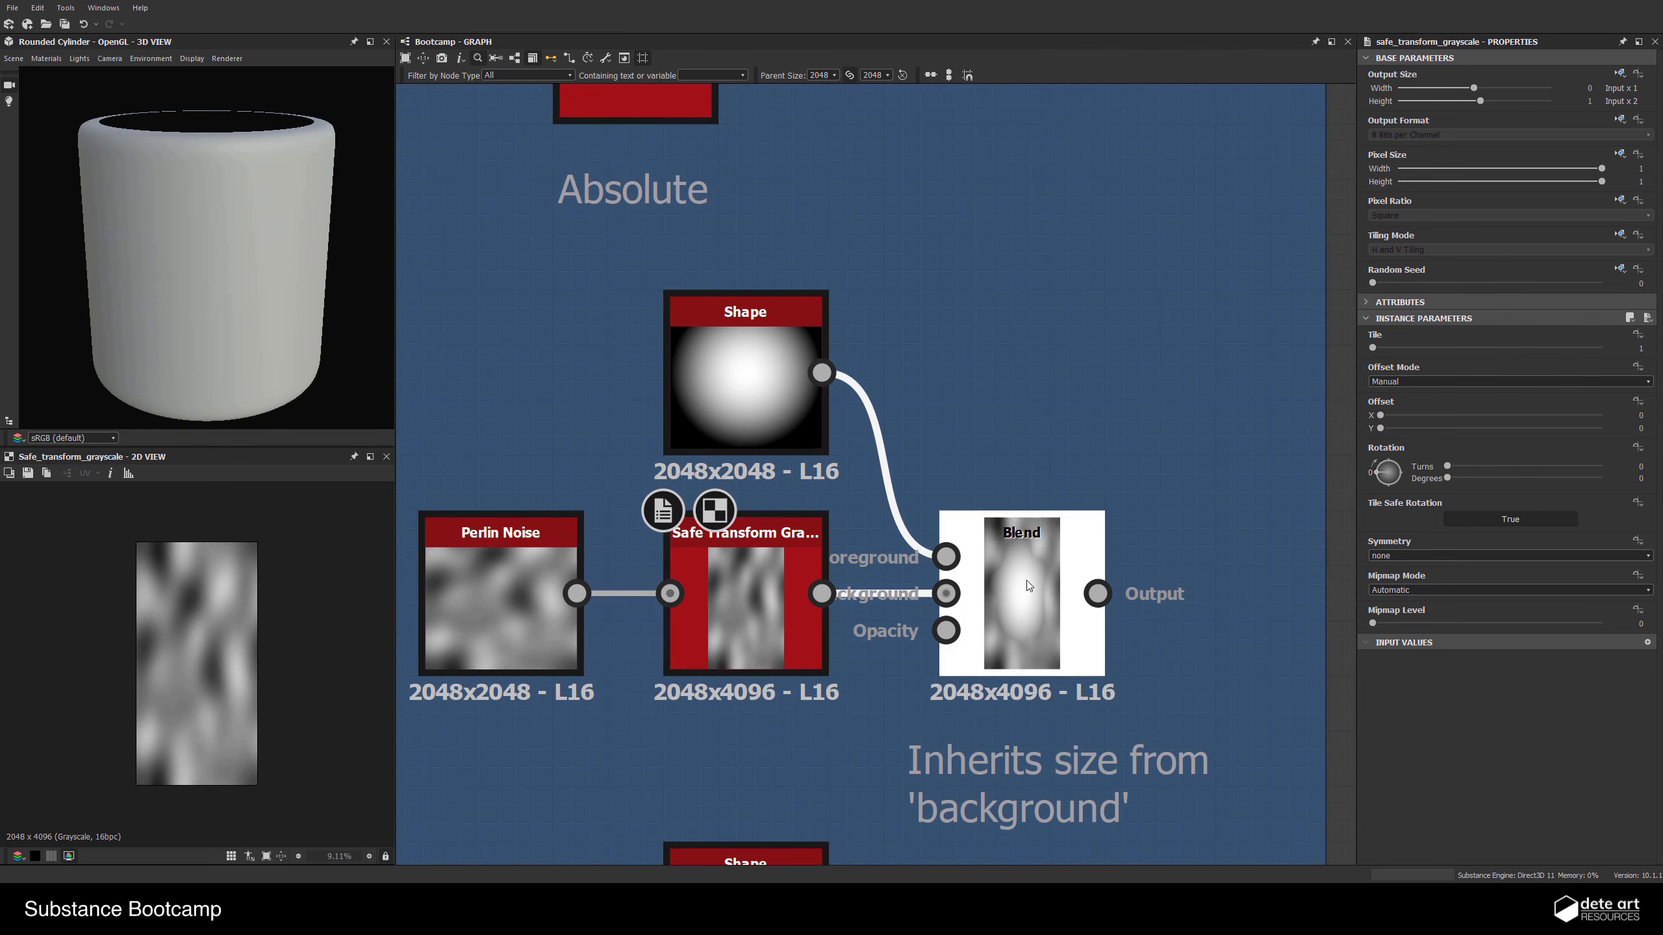
click(1021, 603)
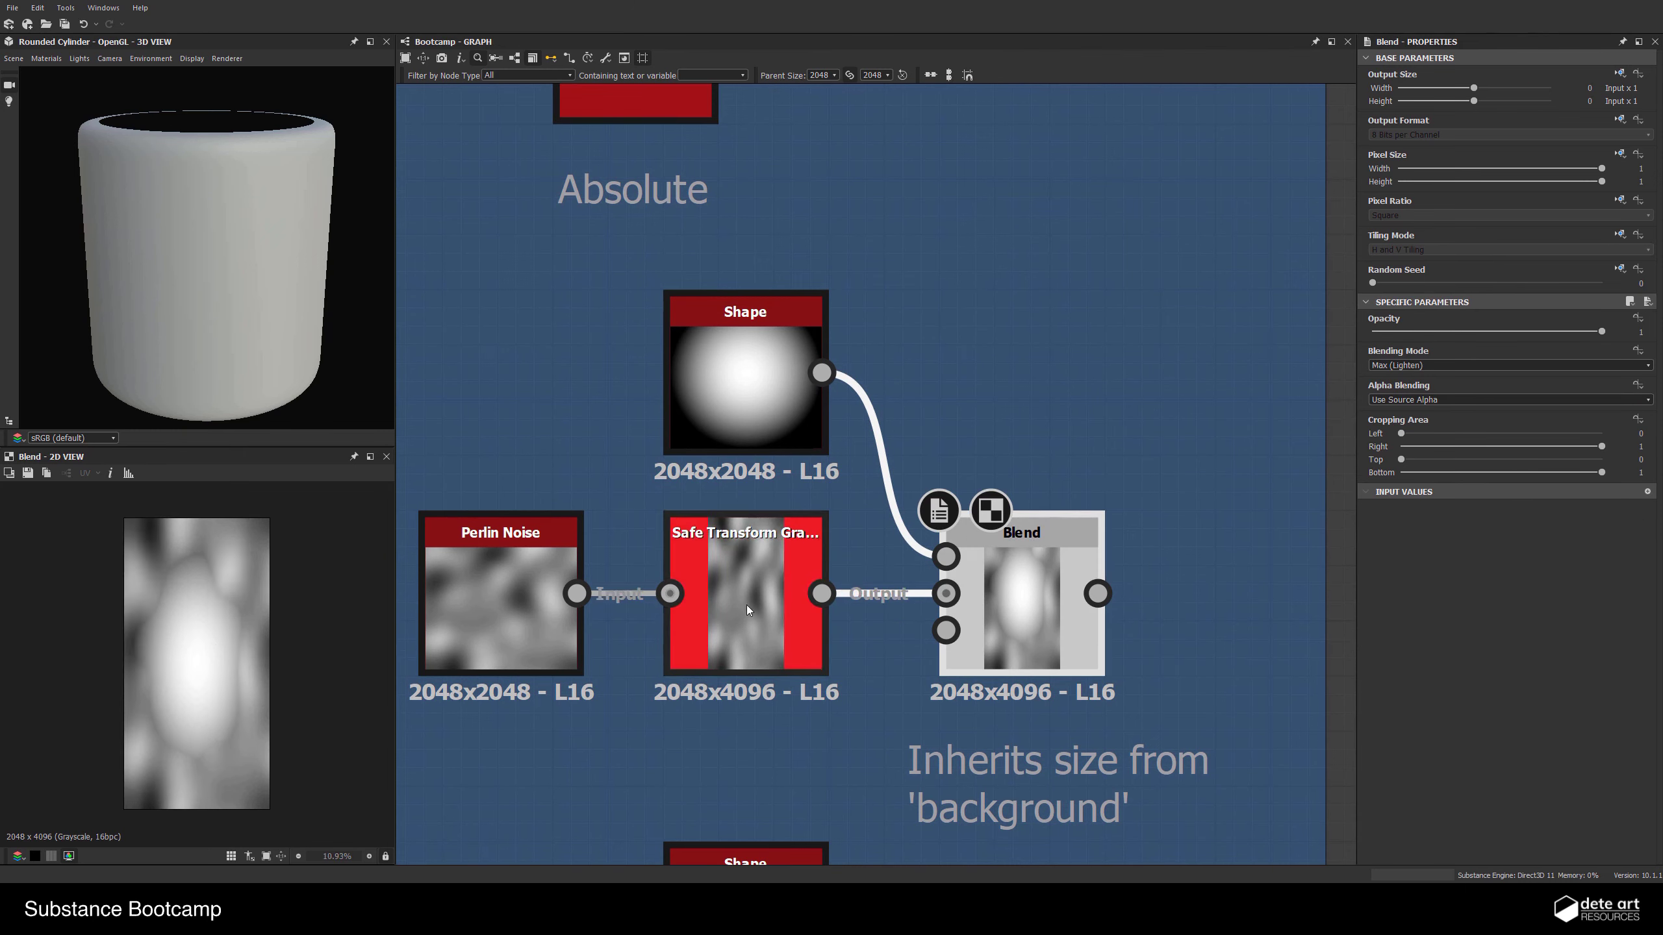
click(721, 589)
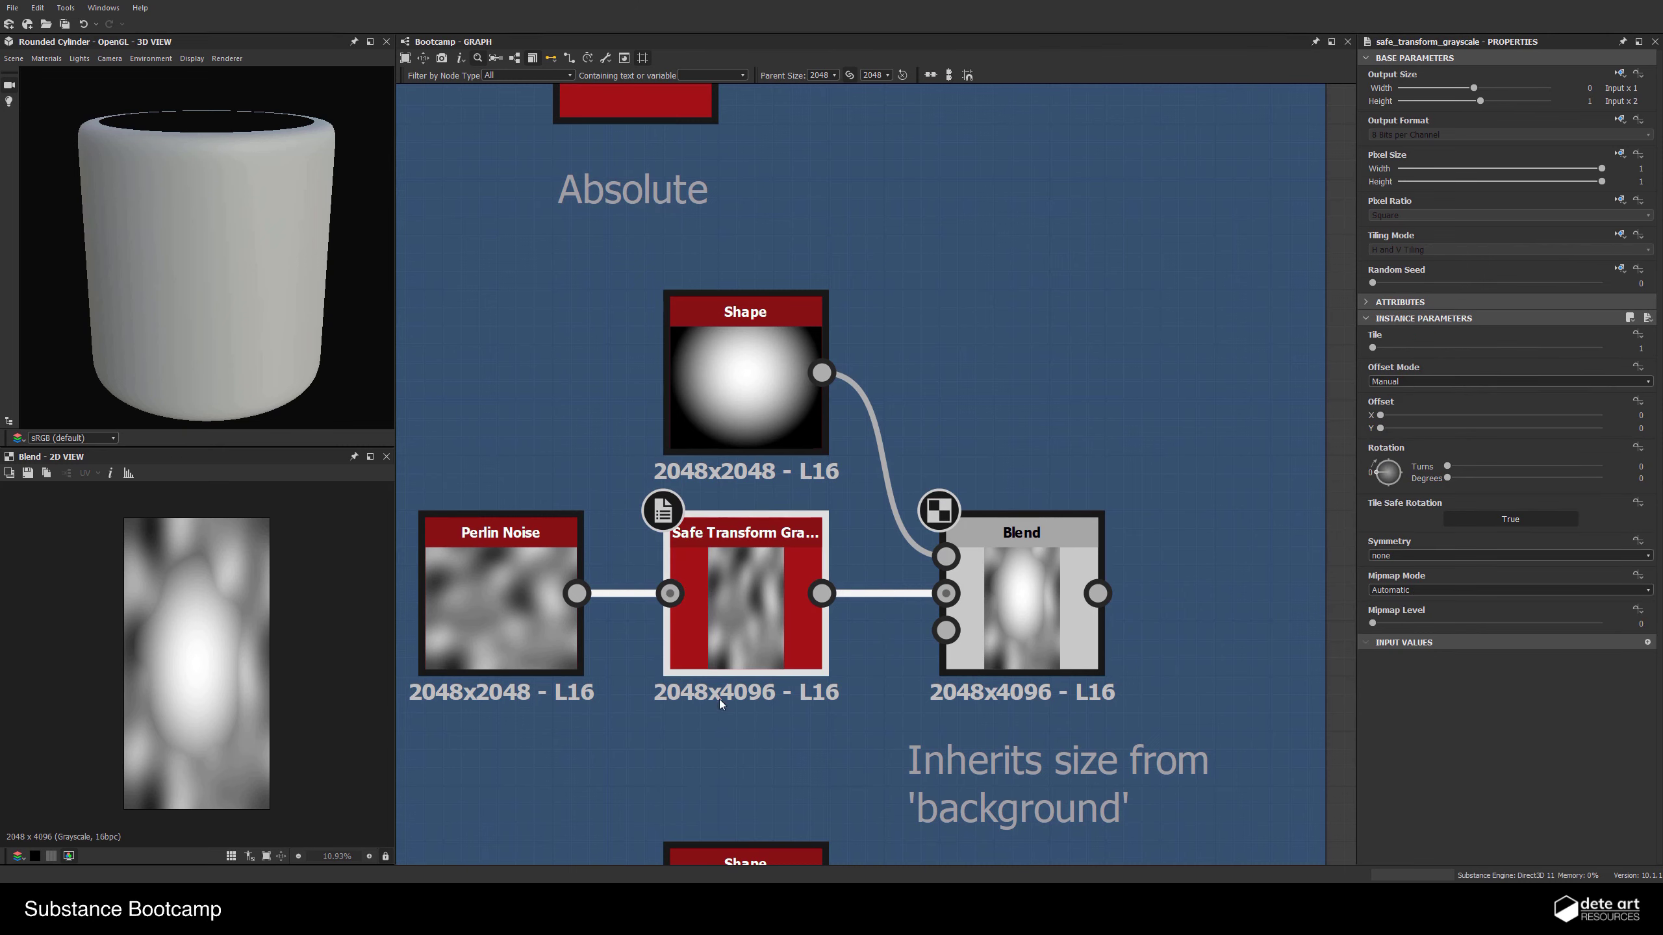
click(1033, 598)
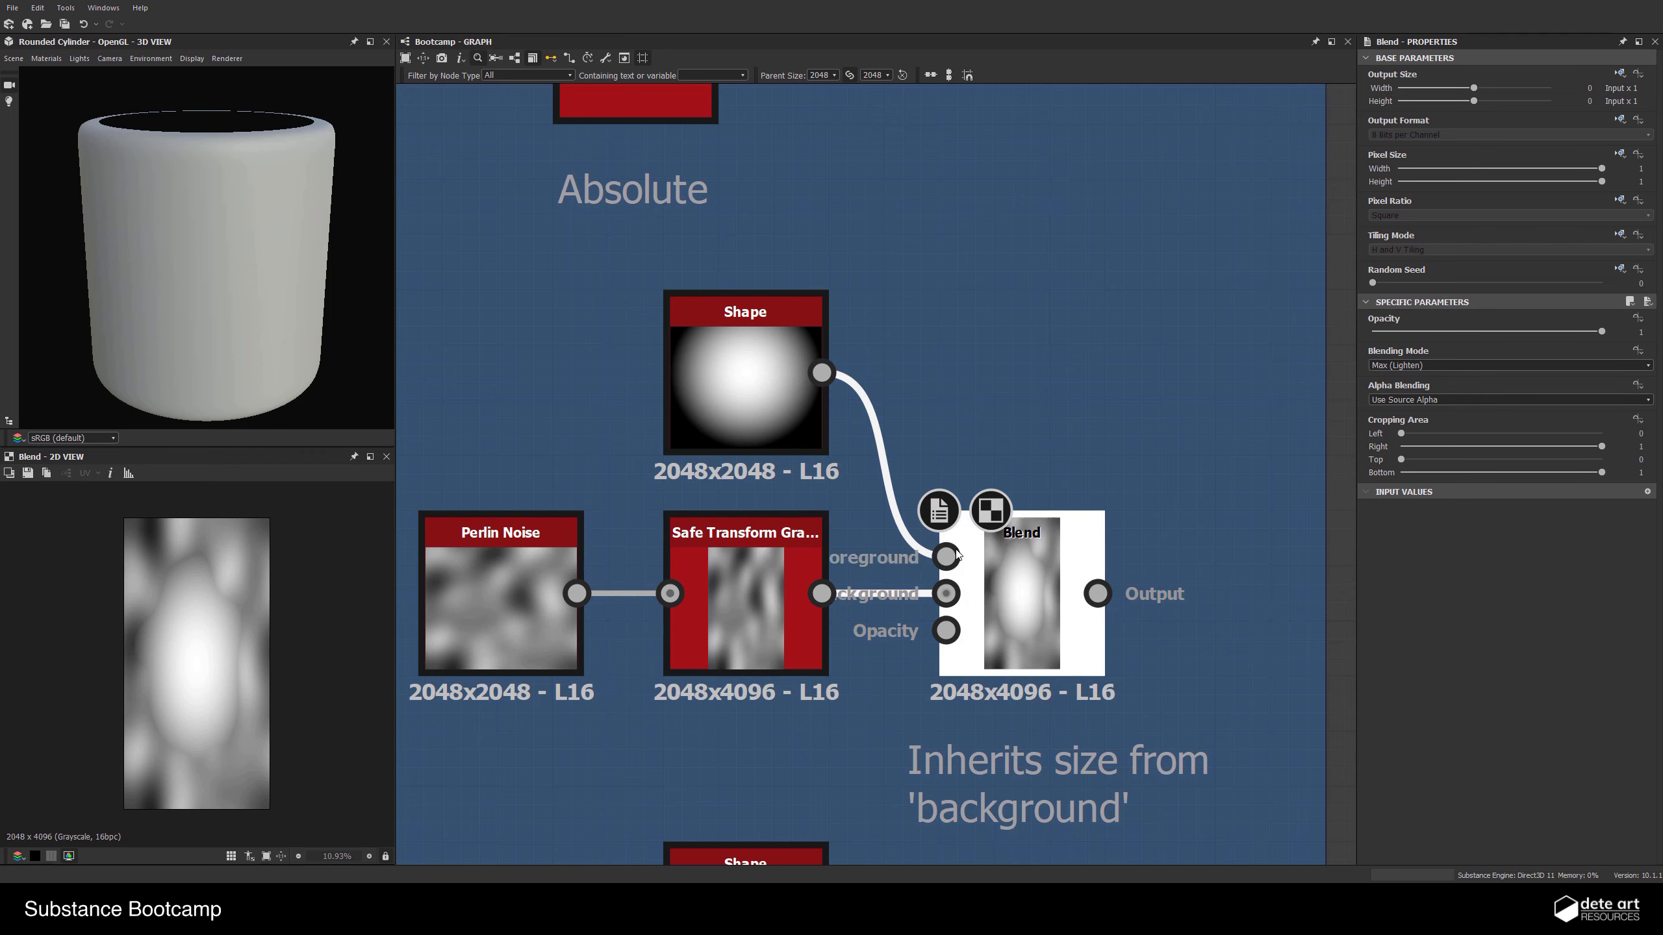
Preview the Shape, Perlin Noise, Safe Transform Grayscale and Blend nodes of the 'Relative to Parent' example
scroll(1097, 513, down, 4)
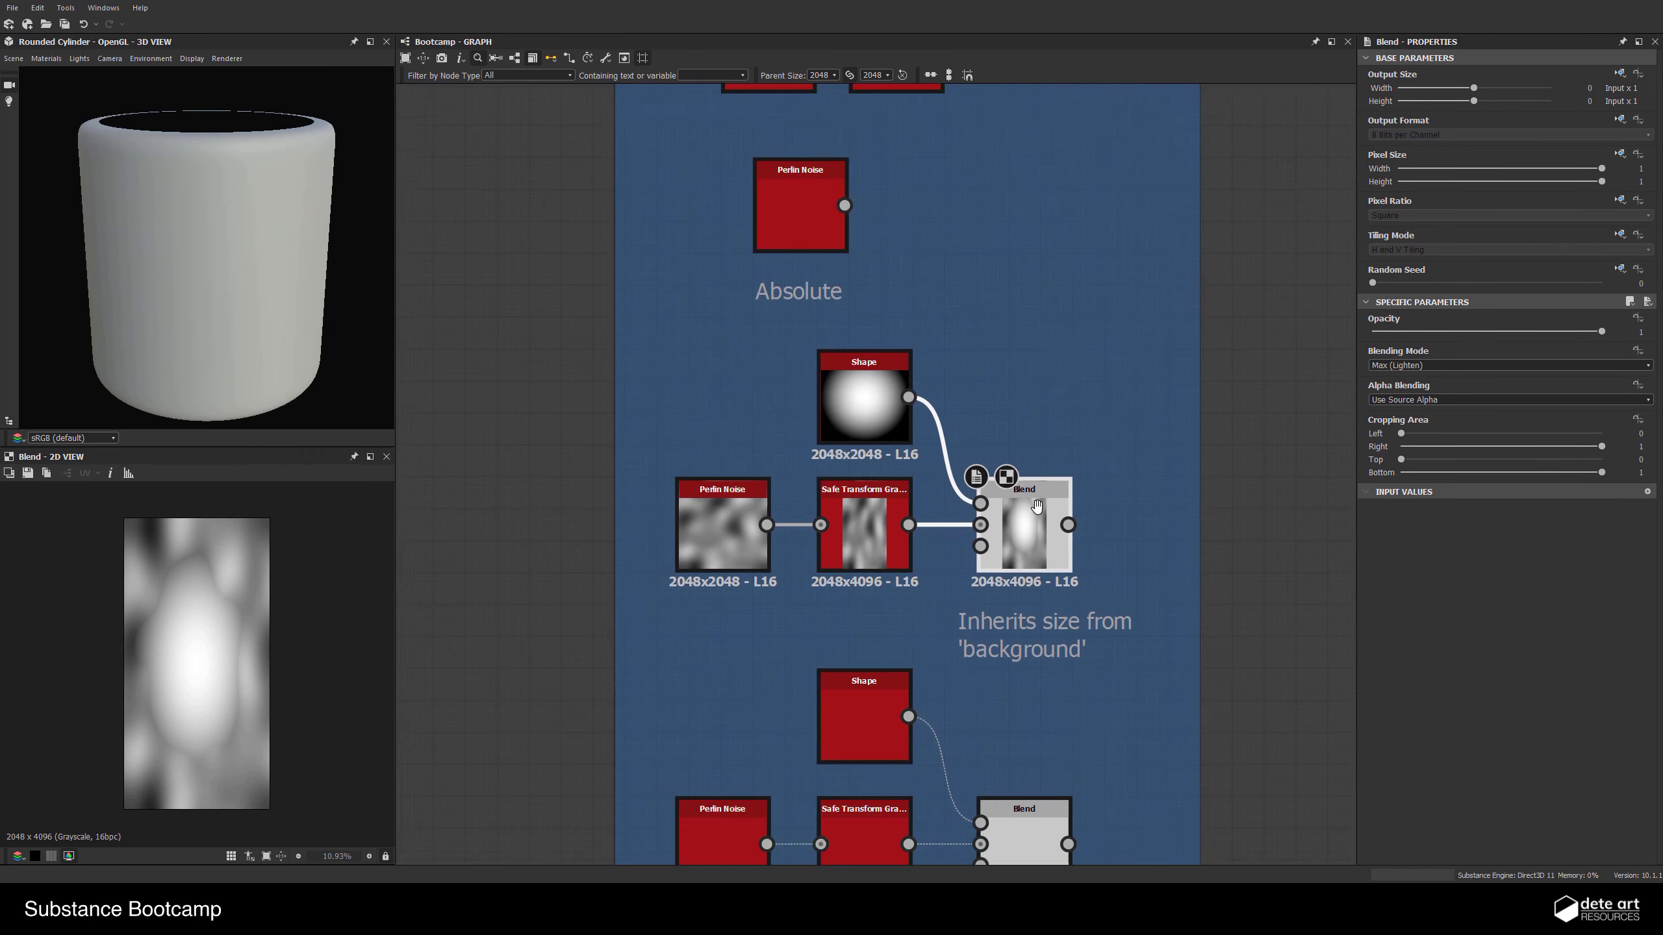
scroll(969, 625, up, 2)
click(809, 517)
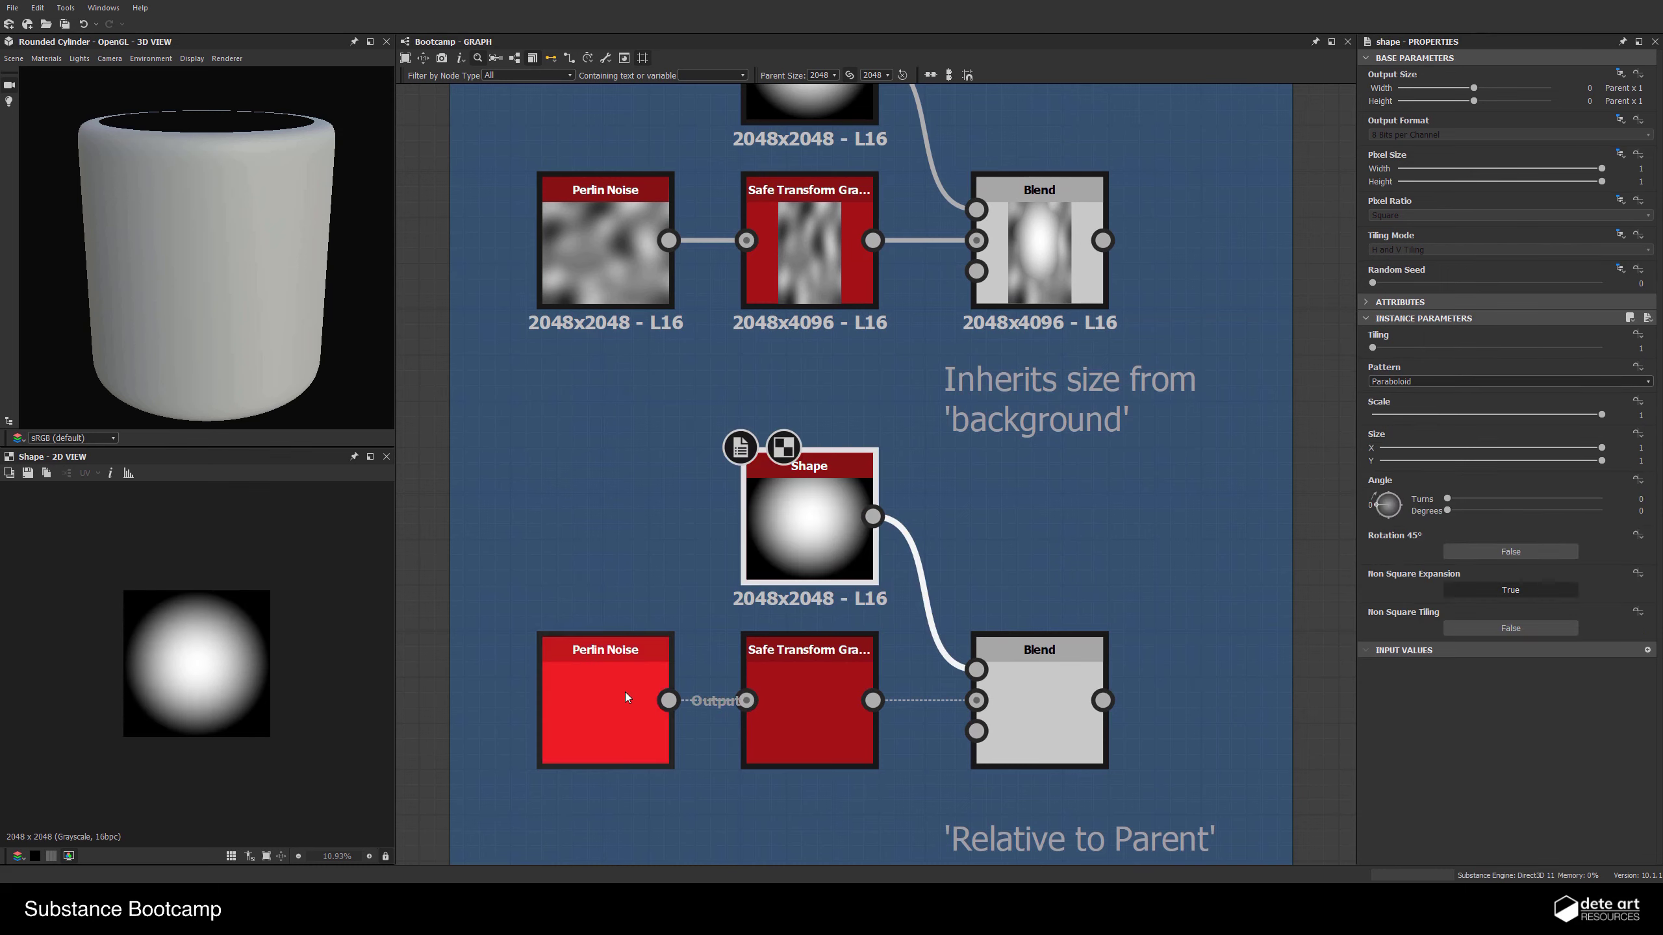
click(626, 692)
click(819, 704)
click(1054, 714)
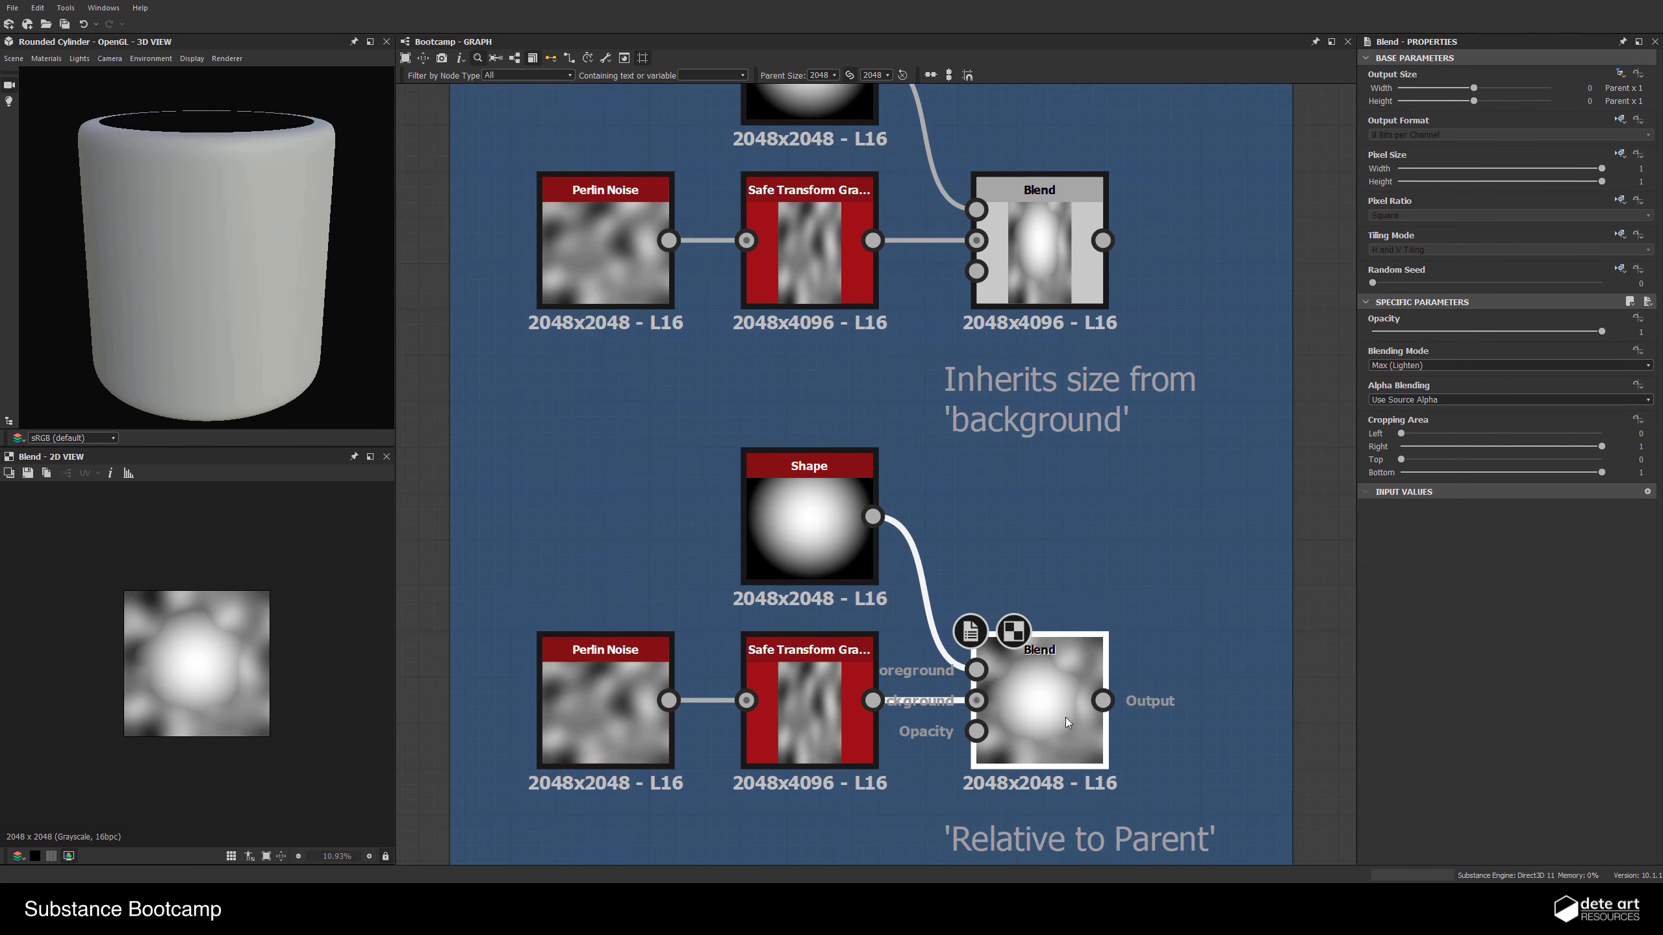
Check the Output Size inheritance options of the 'Relative to Parent' example's Blend node
middle_drag(1065, 717, 1078, 676)
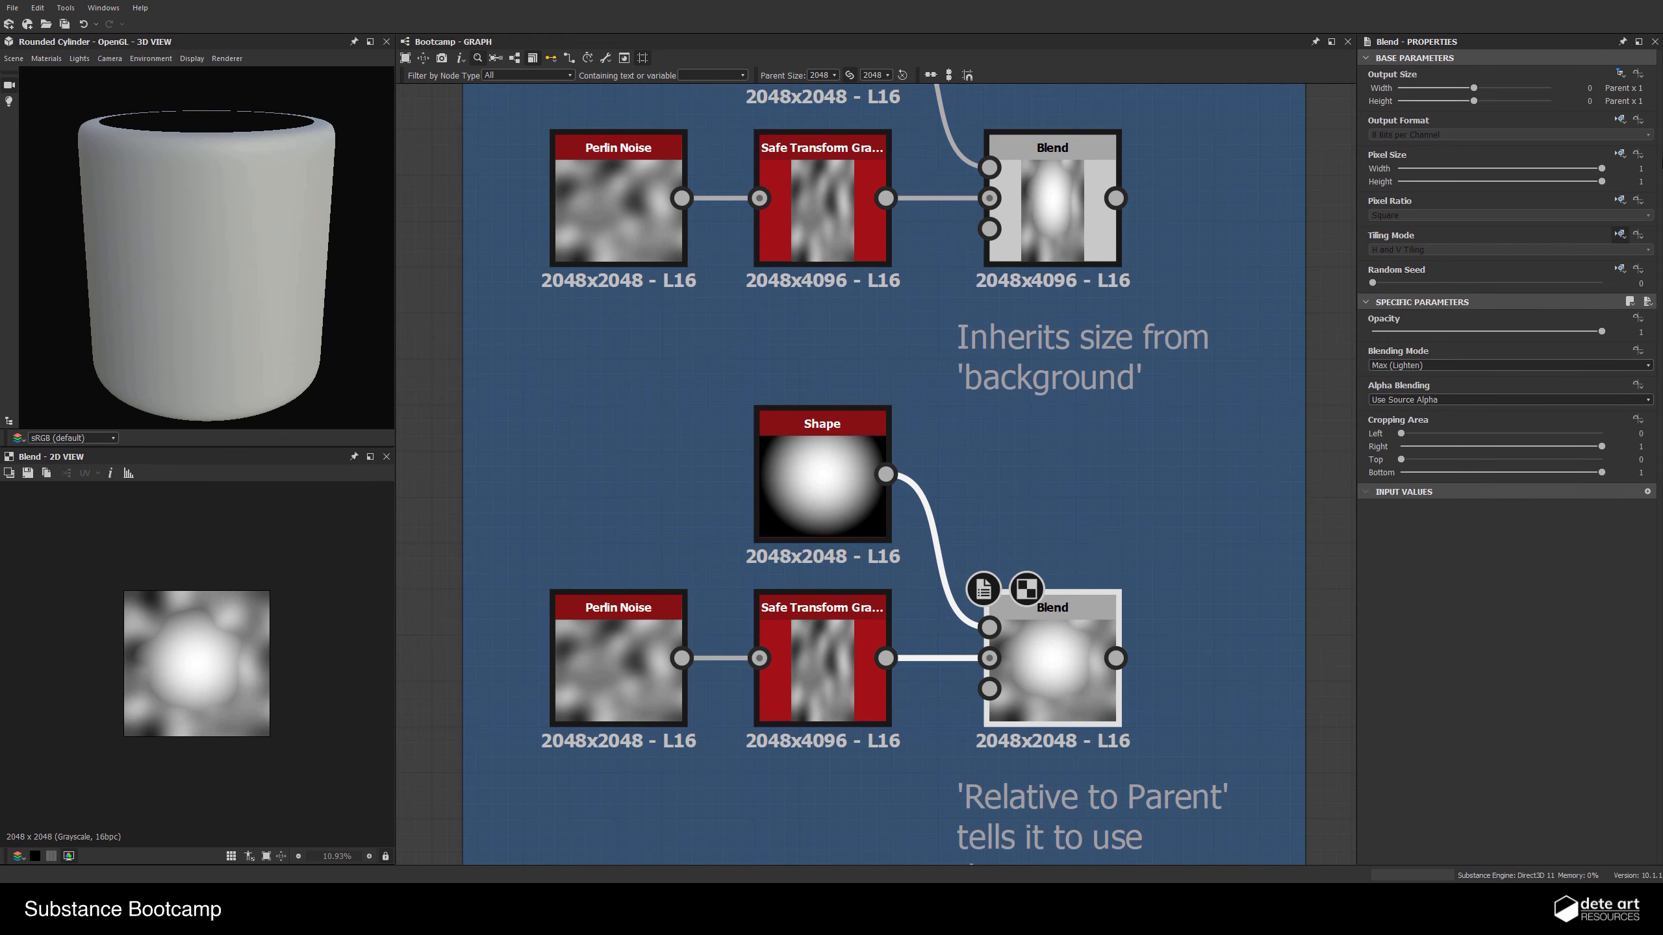
click(1619, 75)
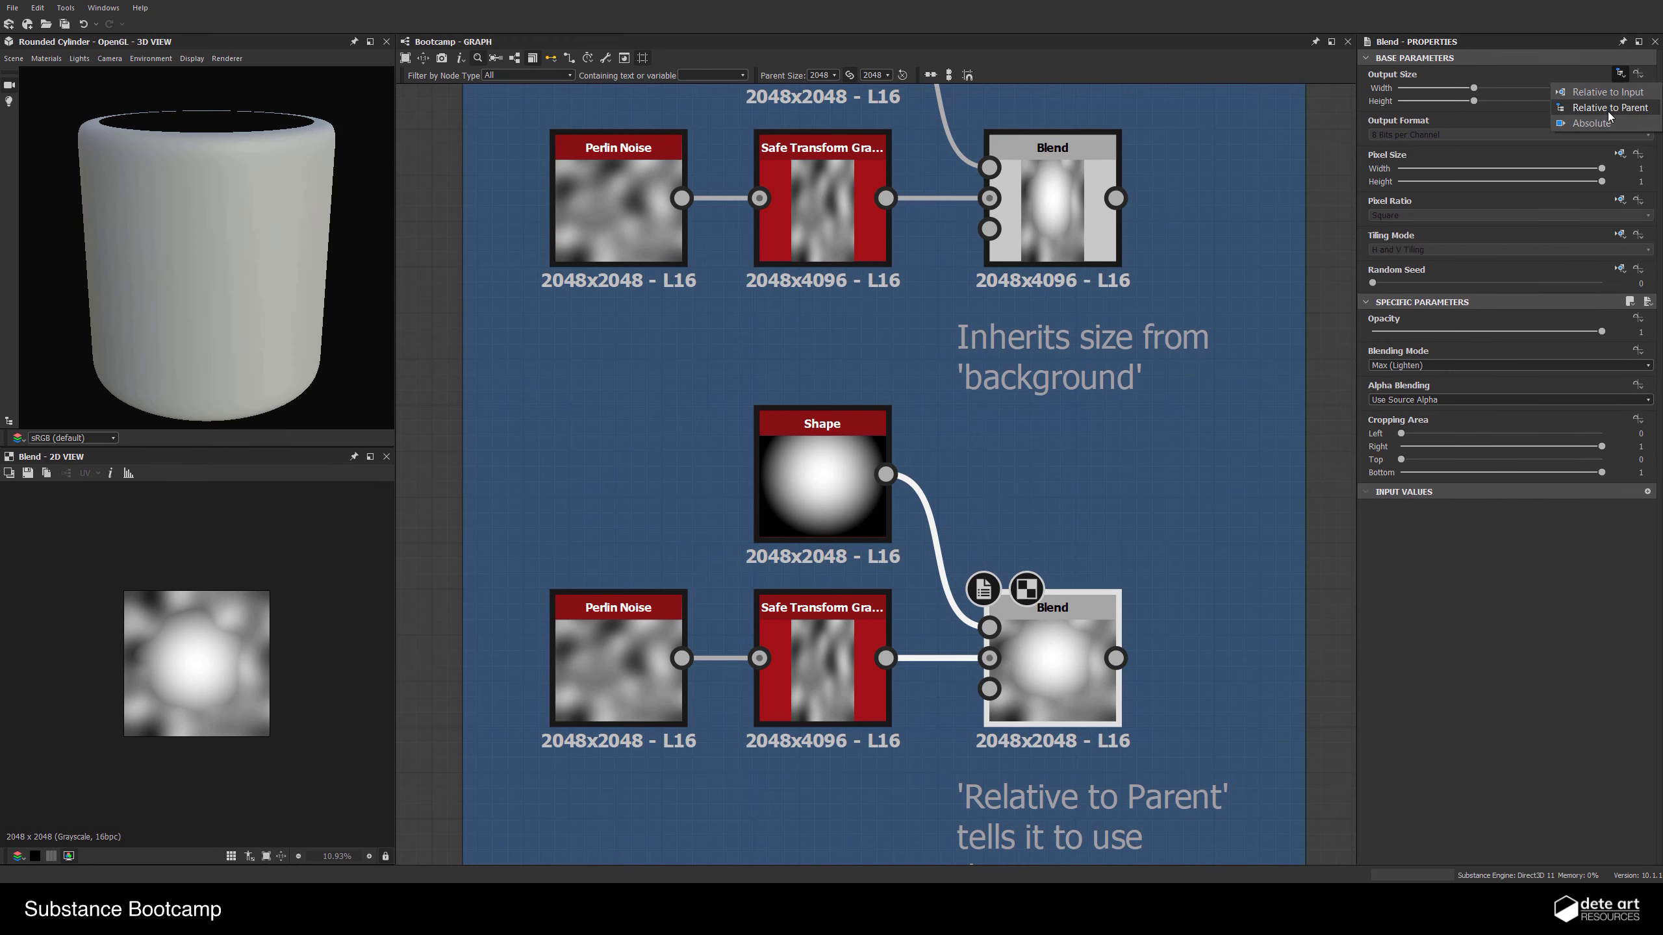
middle_drag(1173, 521, 1171, 531)
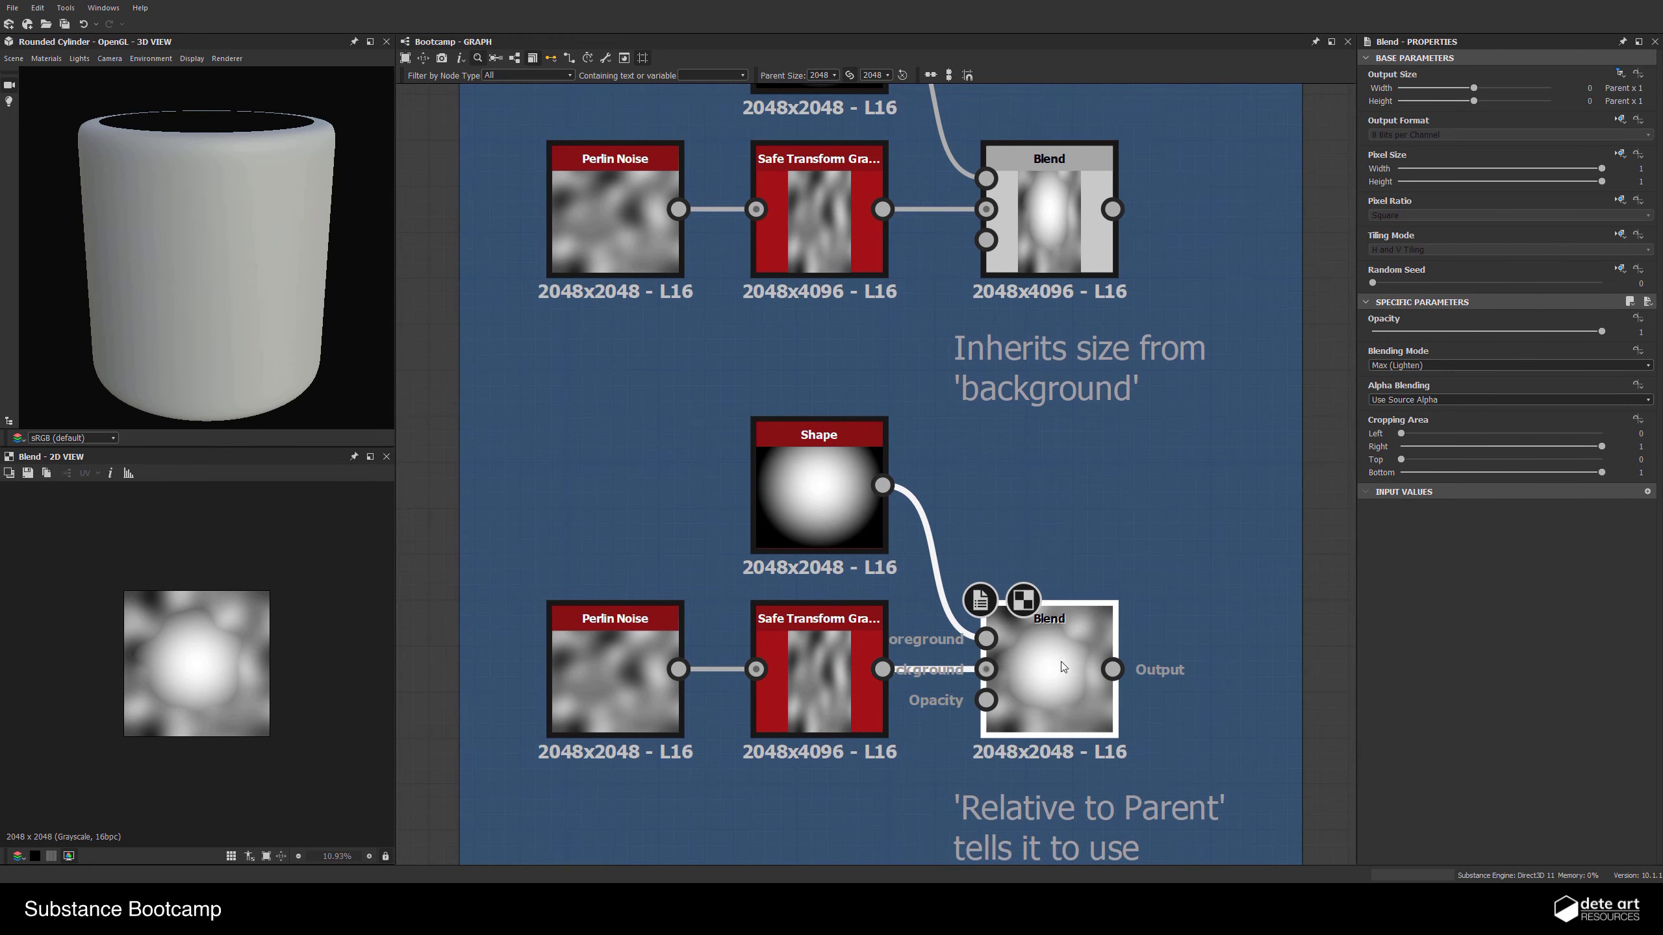
Try Relative to Parent as the Output Size inheritance of the 'background' example's Blend node, and undo it
middle_drag(883, 203, 920, 337)
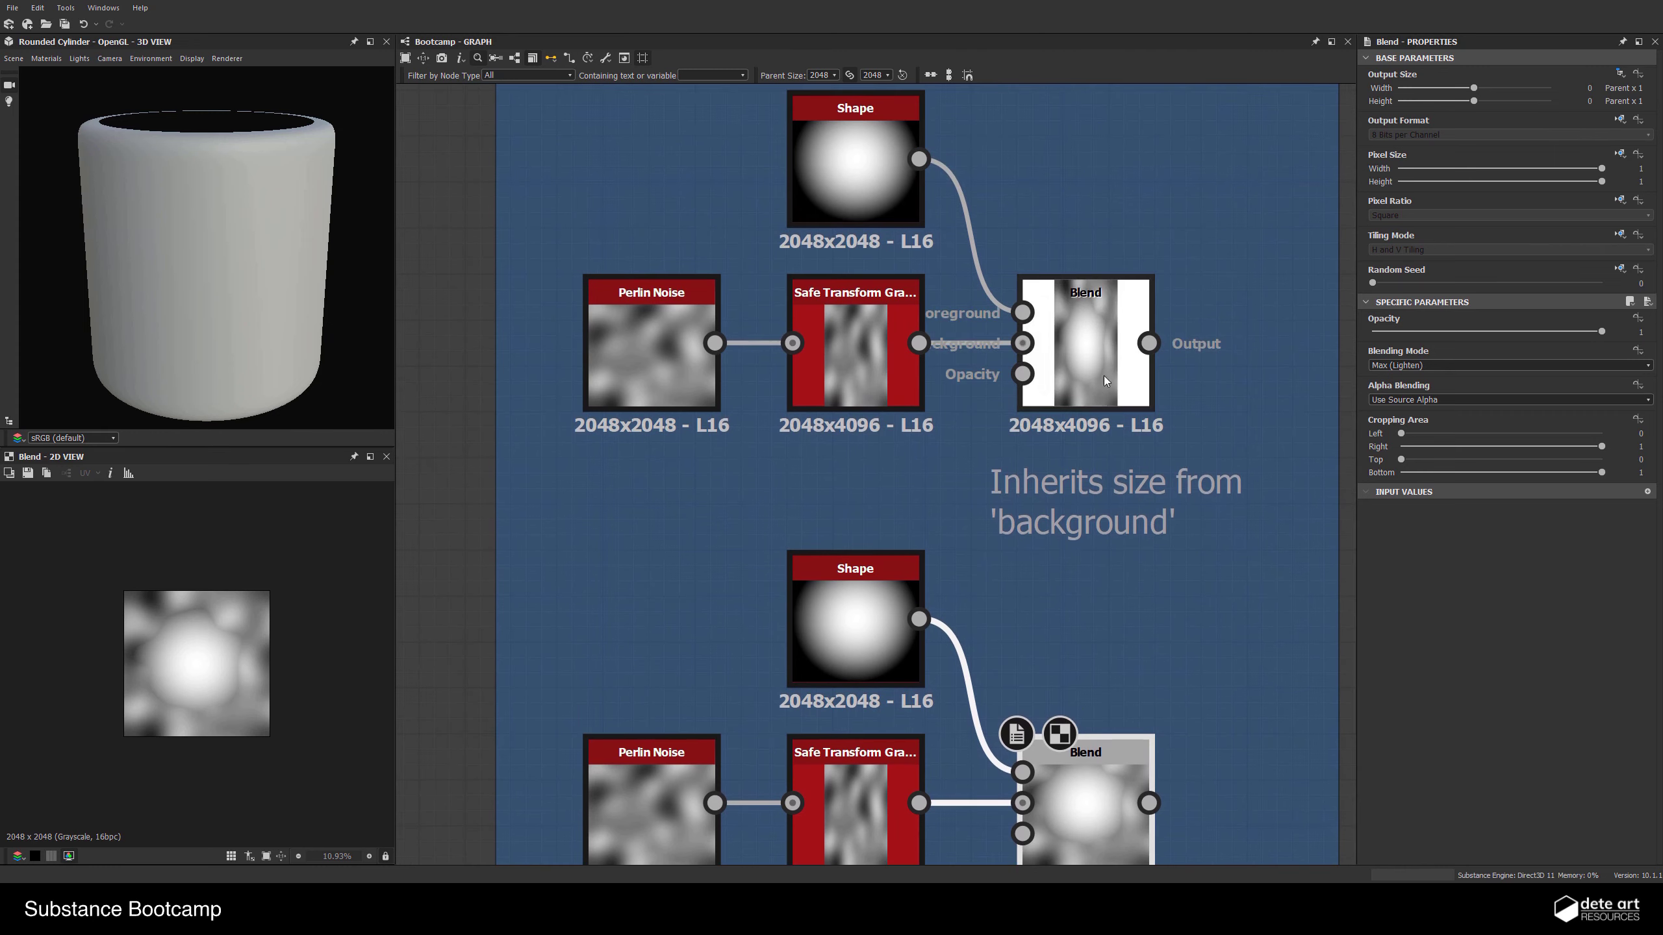
double_click(1084, 342)
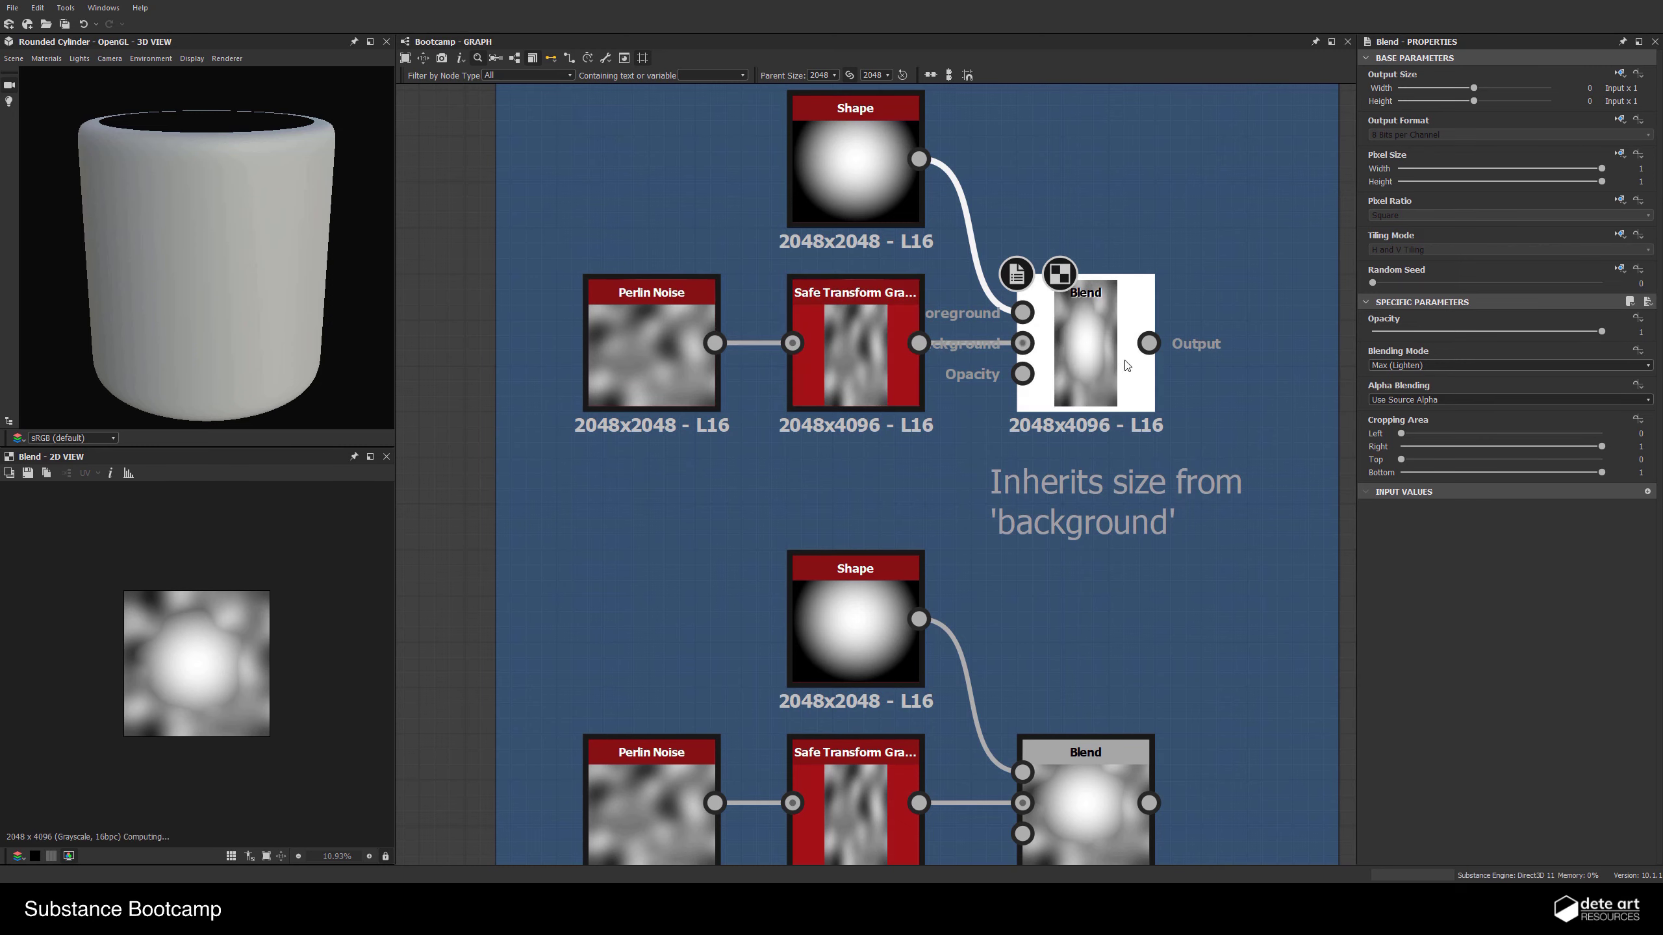
click(1619, 74)
click(1603, 120)
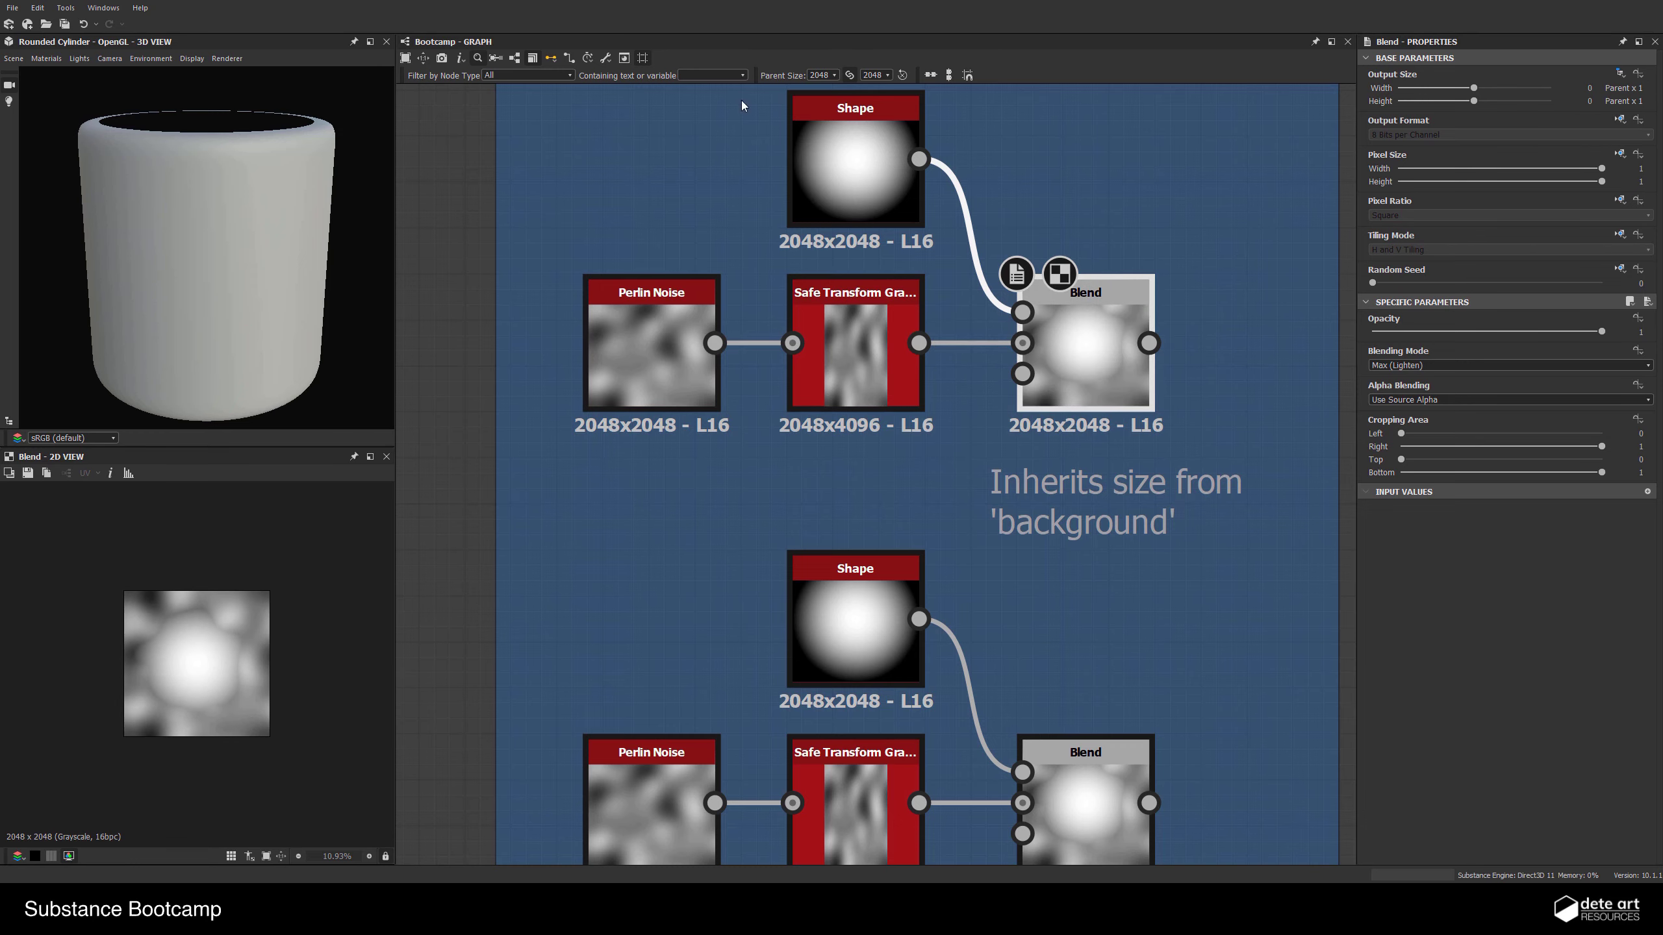
scroll(1021, 295, down, 1)
key(ctrl+z)
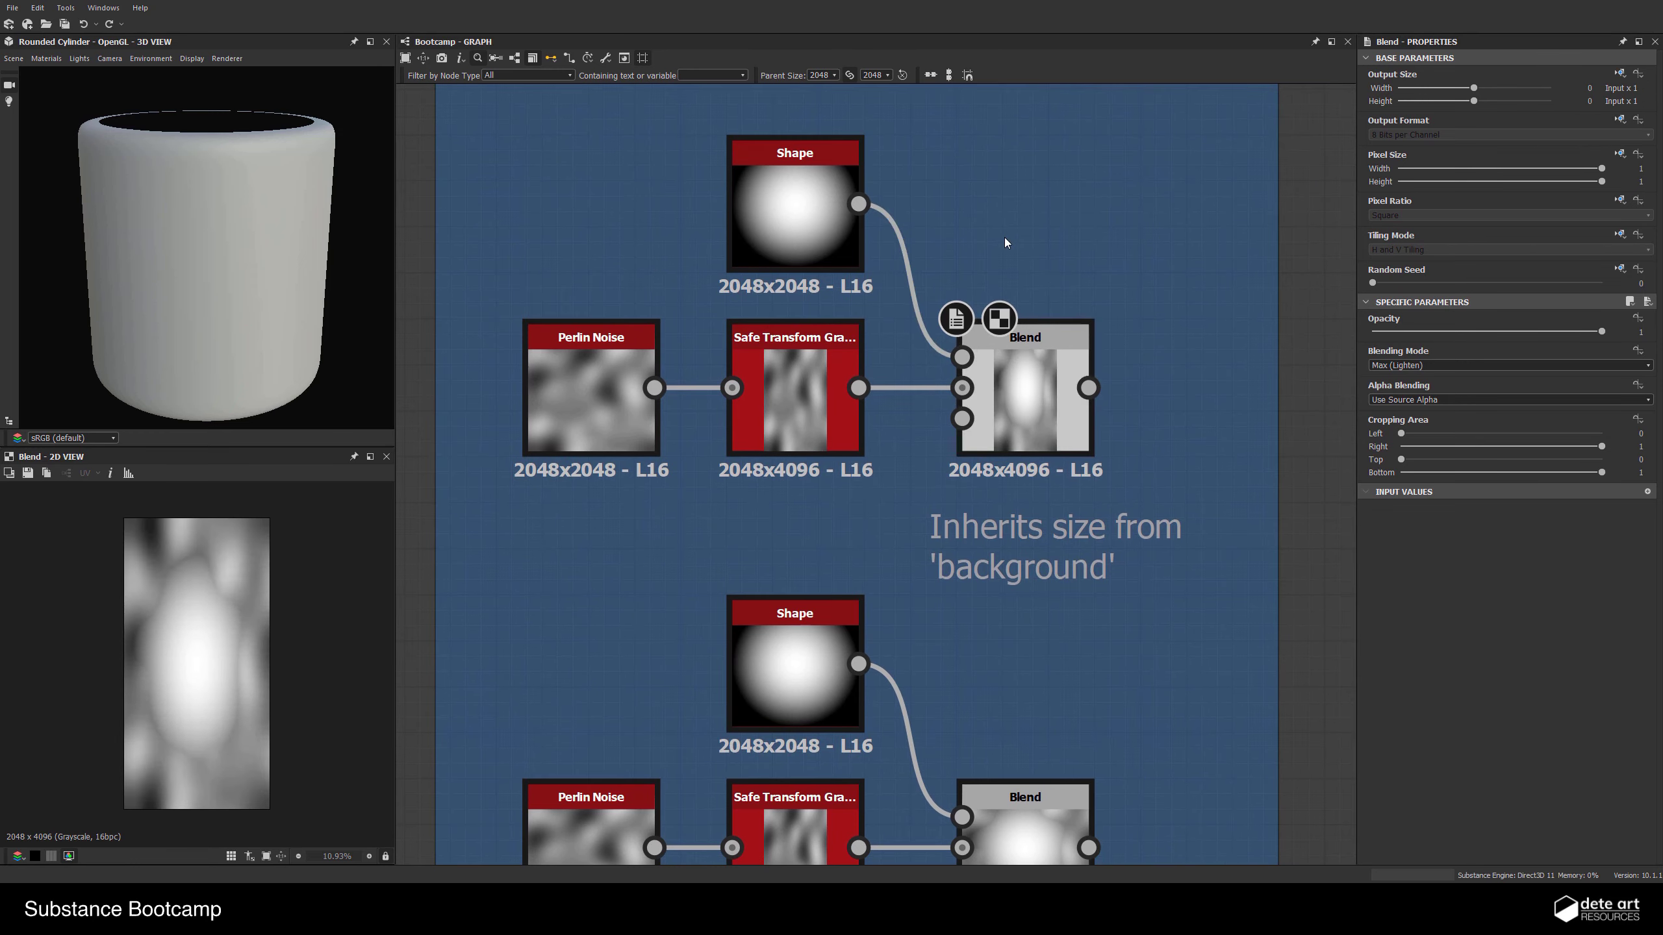
Preview the Blend node in the Flip connection 'X' frame
scroll(991, 293, down, 3)
scroll(991, 293, down, 2)
middle_drag(903, 423, 825, 159)
scroll(872, 372, up, 2)
double_click(819, 462)
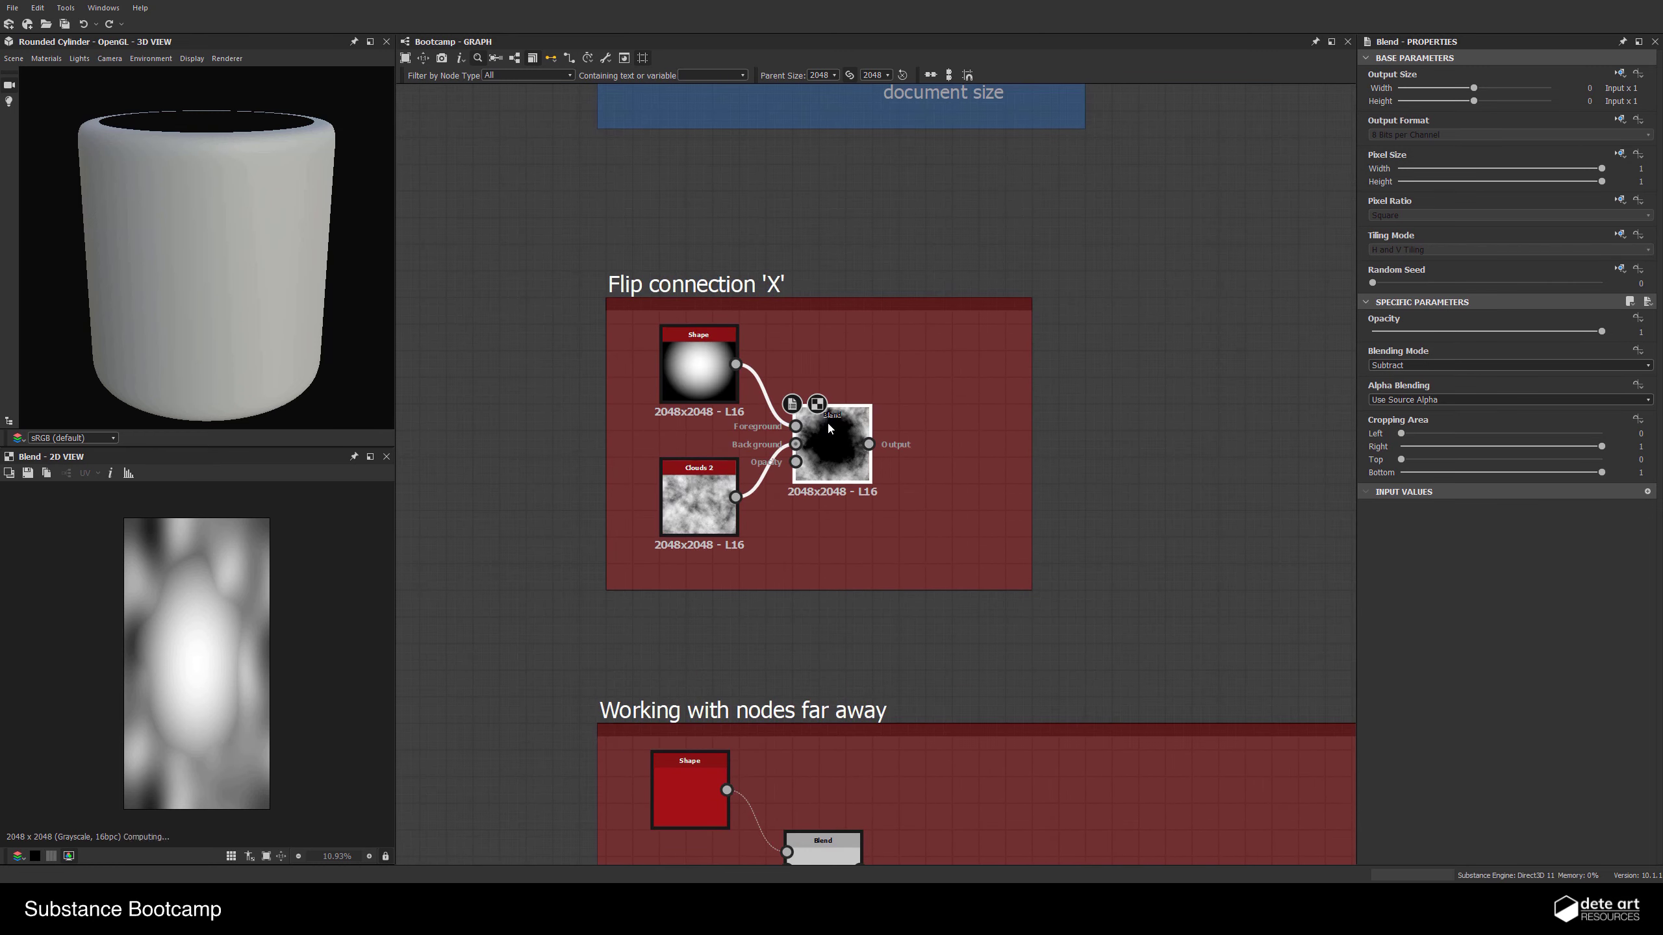
click(1111, 450)
Inspect the Blend result up close, along with the Shape and Clouds 2 nodes feeding it in the Flip connection 'X' frame
middle_drag(1035, 459, 1035, 534)
scroll(1035, 534, down, 2)
middle_drag(886, 541, 795, 511)
scroll(796, 511, up, 3)
mouse_move(819, 491)
mouse_down()
mouse_move(865, 489)
mouse_move(851, 491)
mouse_up()
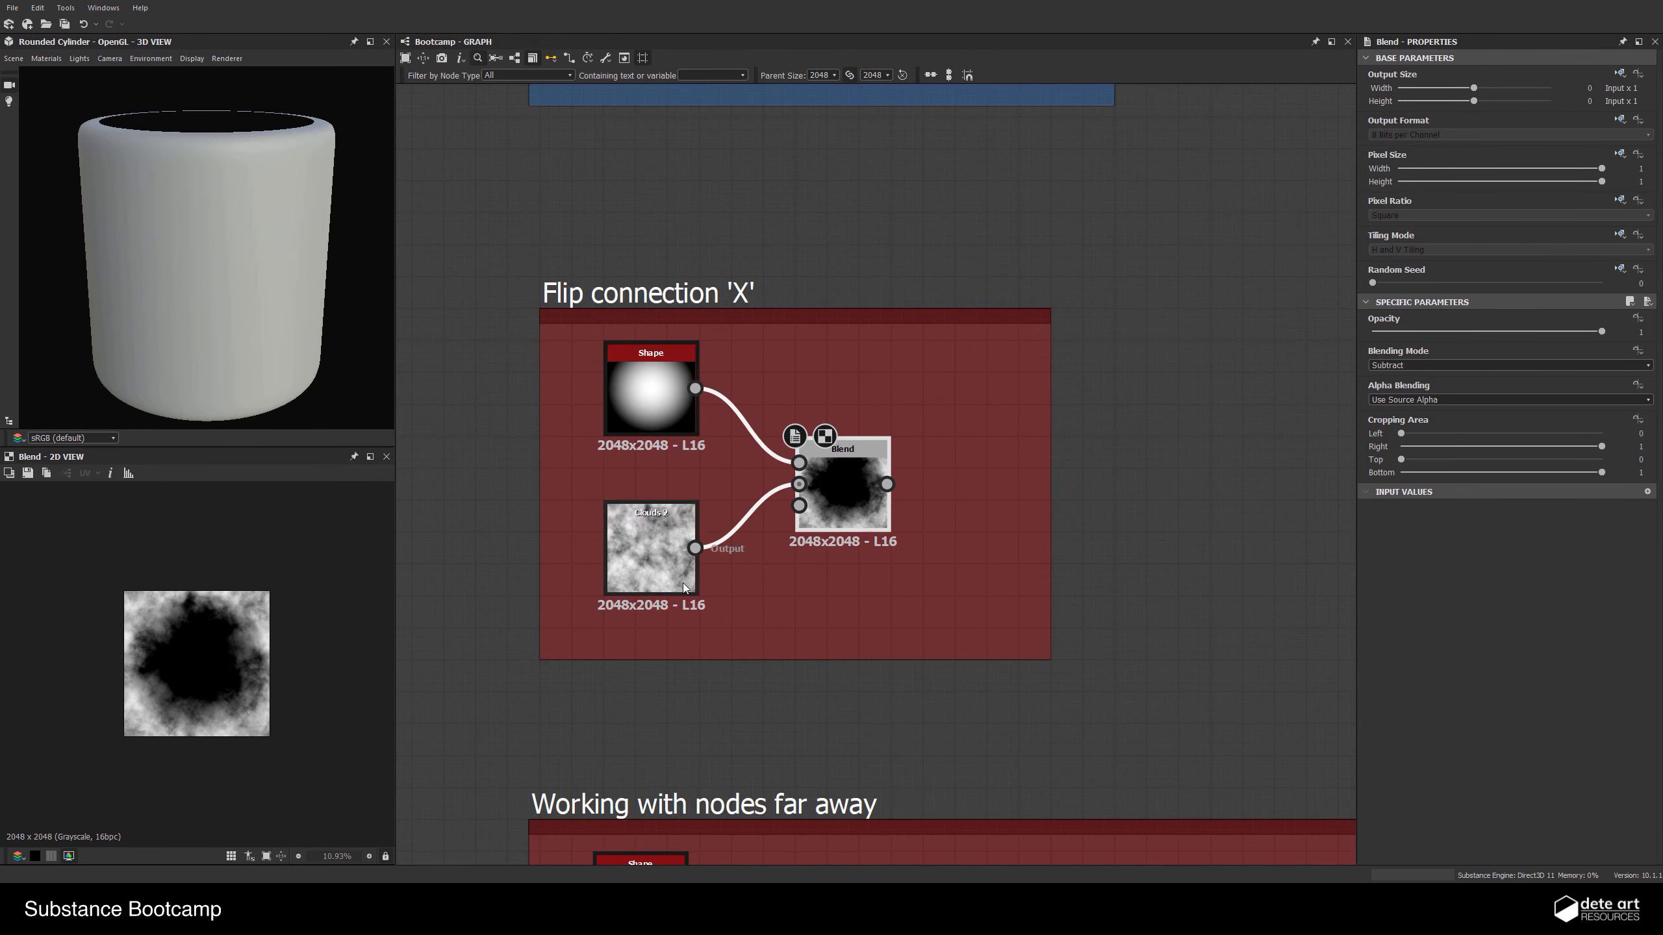
scroll(232, 676, up, 3)
scroll(231, 676, up, 1)
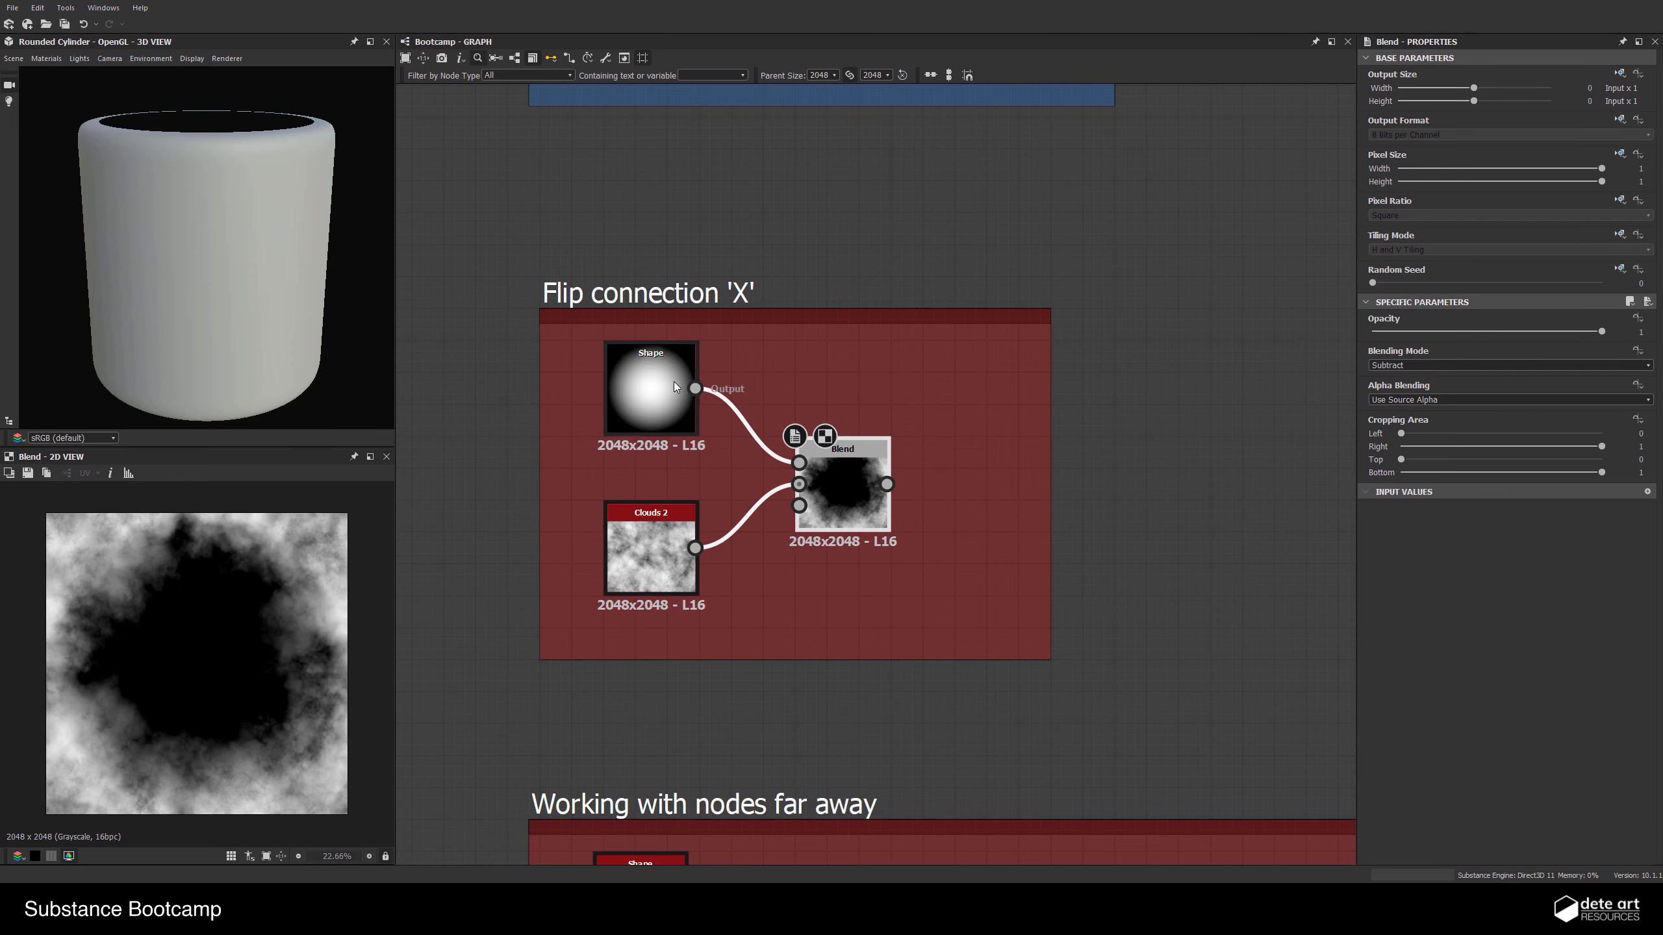
click(637, 379)
click(641, 572)
click(849, 486)
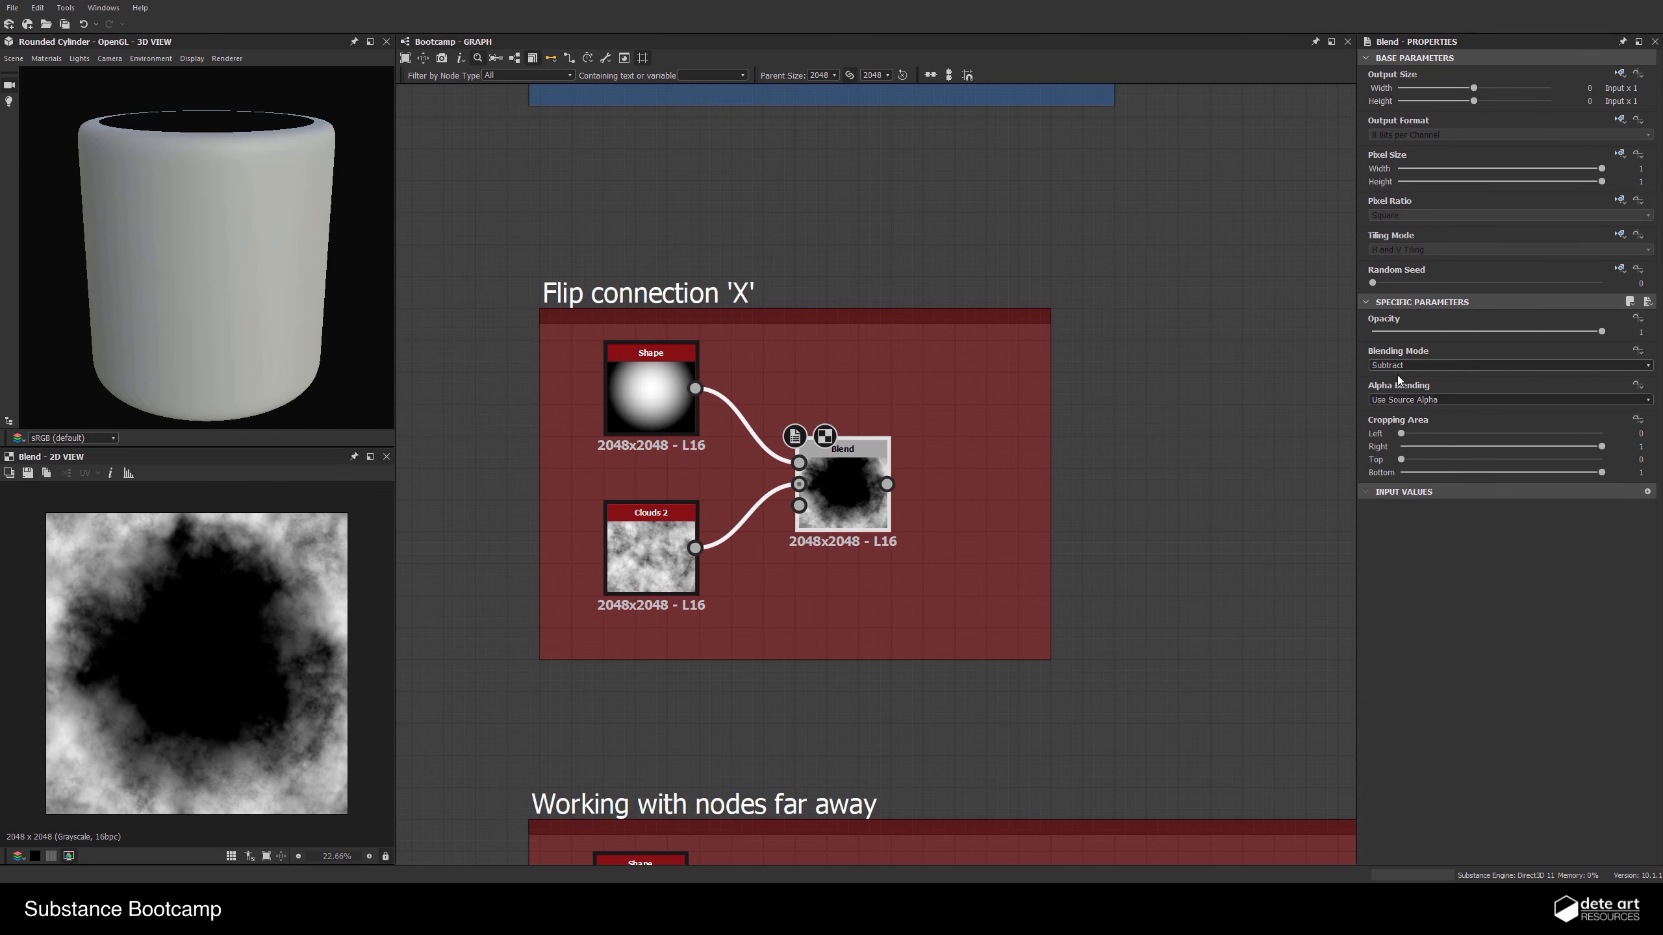
Vary the opacity of the Flip connection 'X' Blend node and return it to 1
drag(1447, 333, 1602, 332)
middle_drag(937, 543, 1051, 556)
click(1051, 555)
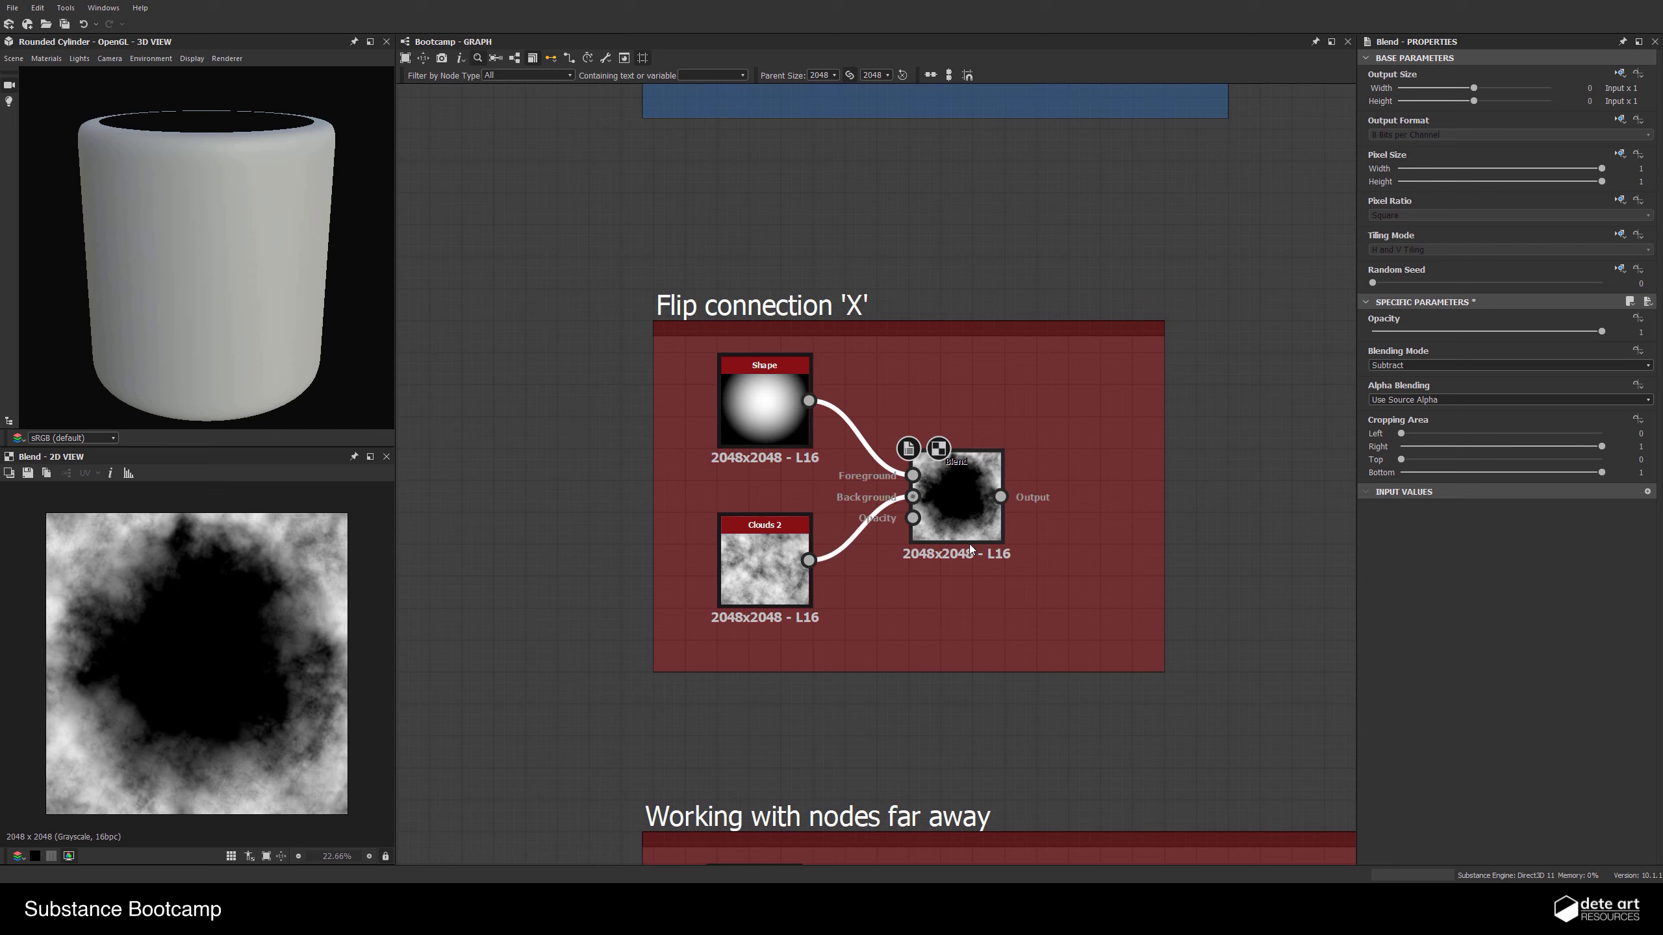
Swap the Blend node's foreground and background connections back and forth in the "Flip connection 'X'" frame
key(x)
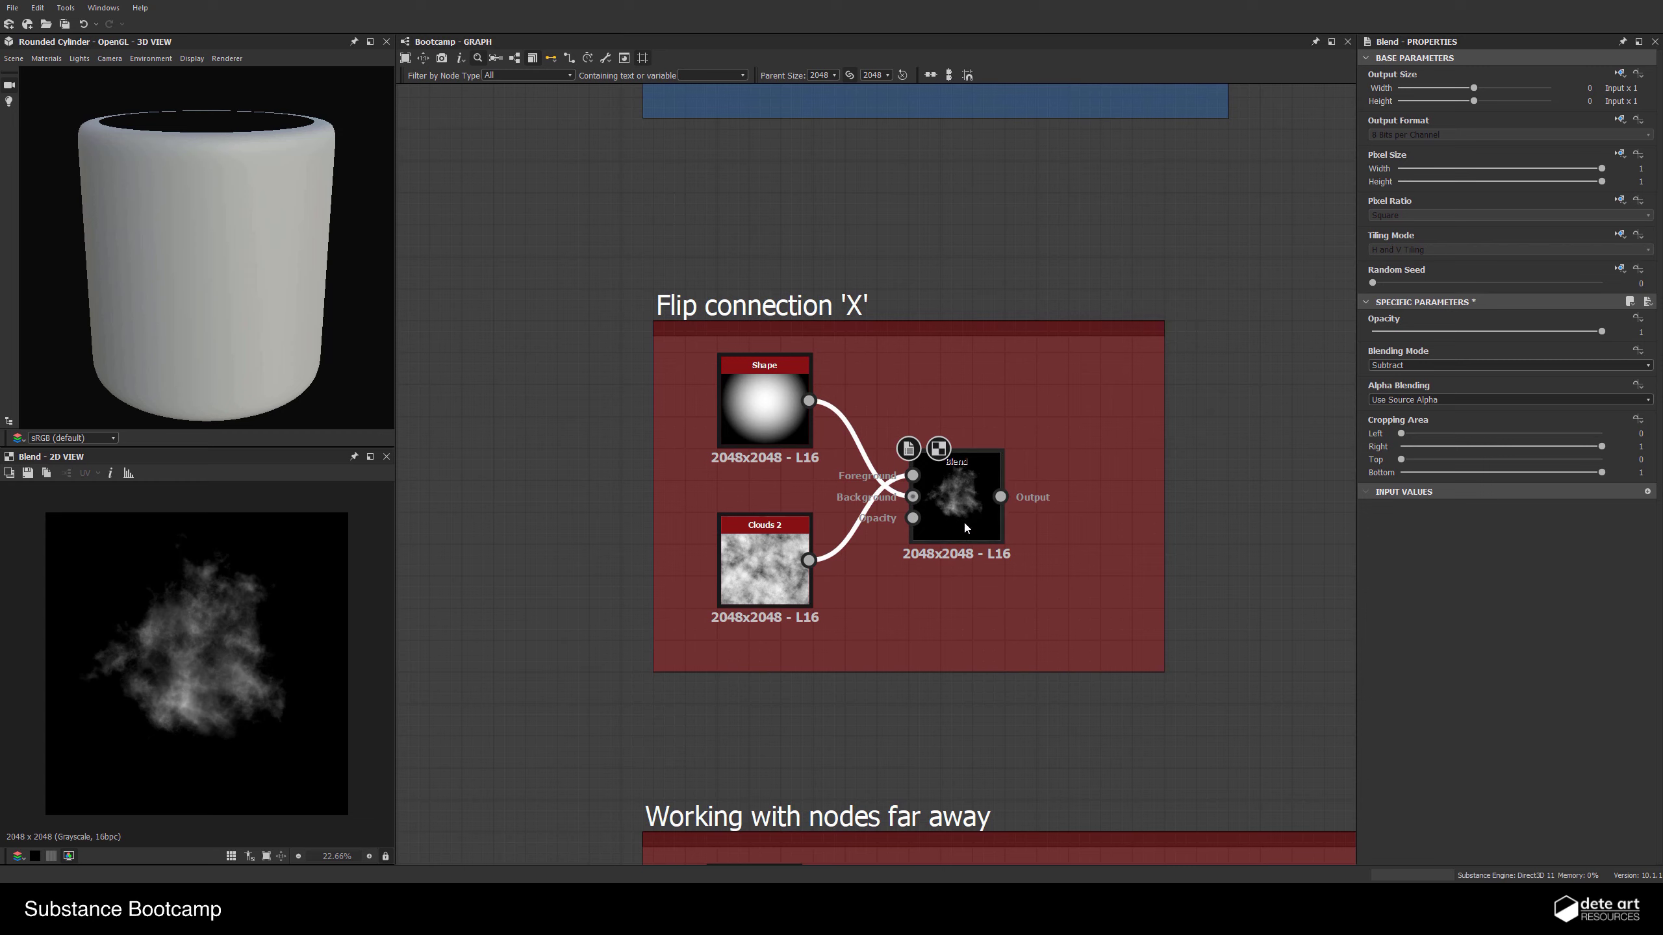
key(x)
key(x)
key(x)
key(x)
key(x)
key(x)
key(x)
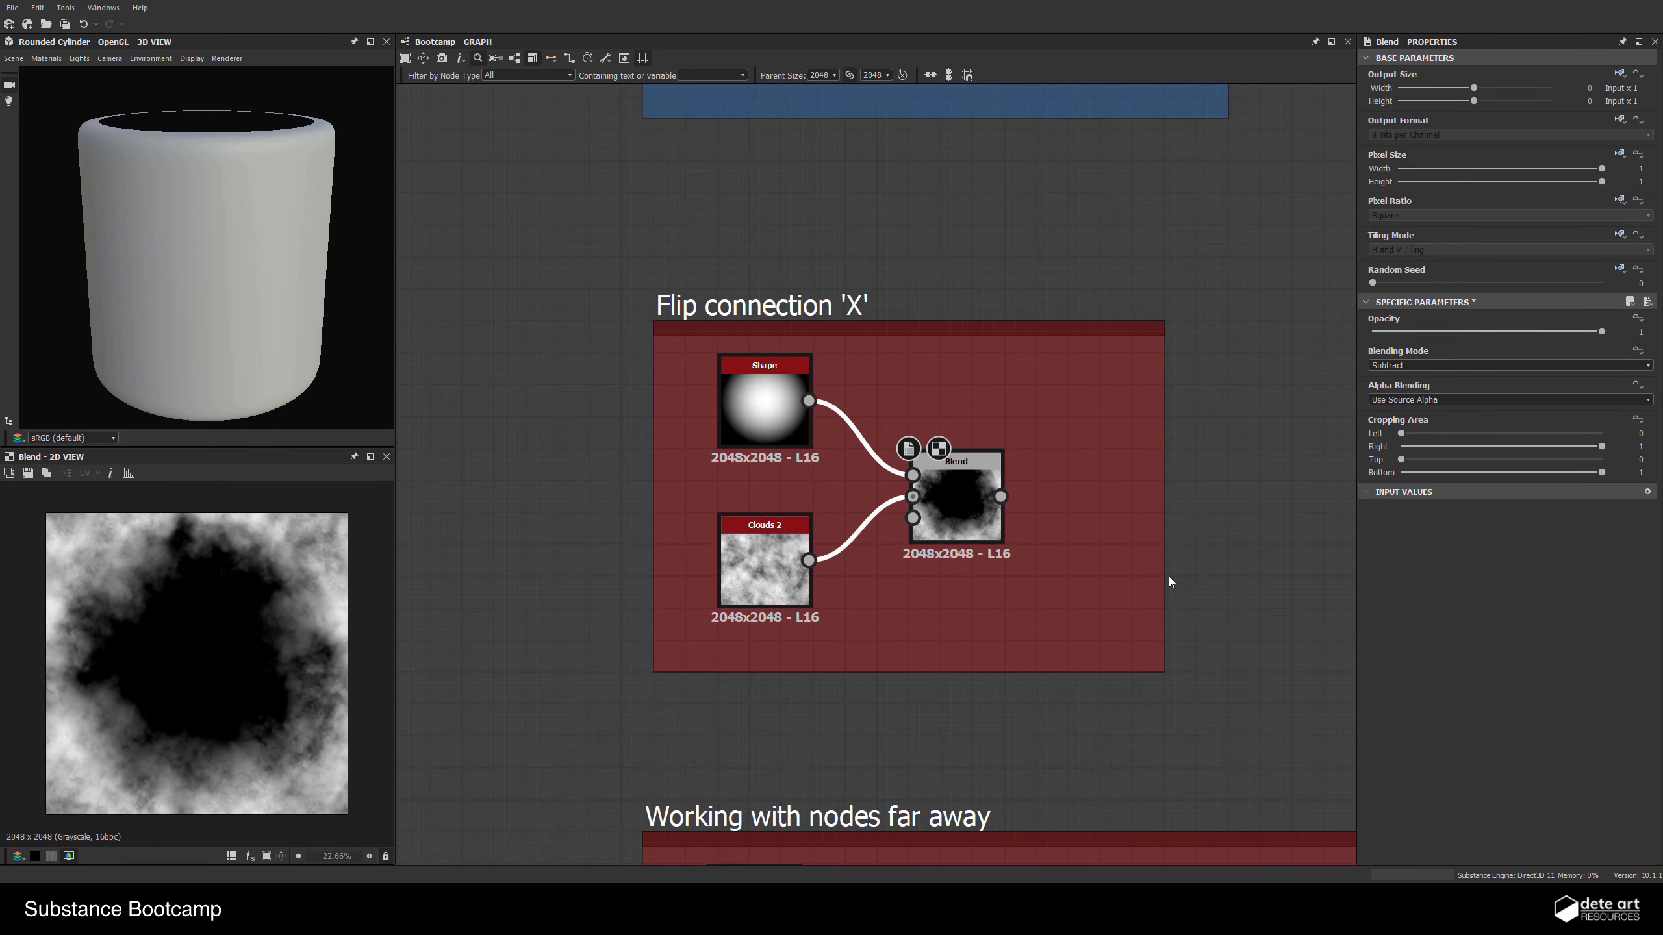
click(1233, 535)
Preview the Shape, Clouds 2, Blend and distant Blur HQ Grayscale nodes in the "Working with nodes far away" frame
scroll(1234, 534, down, 3)
middle_drag(1169, 569, 856, 298)
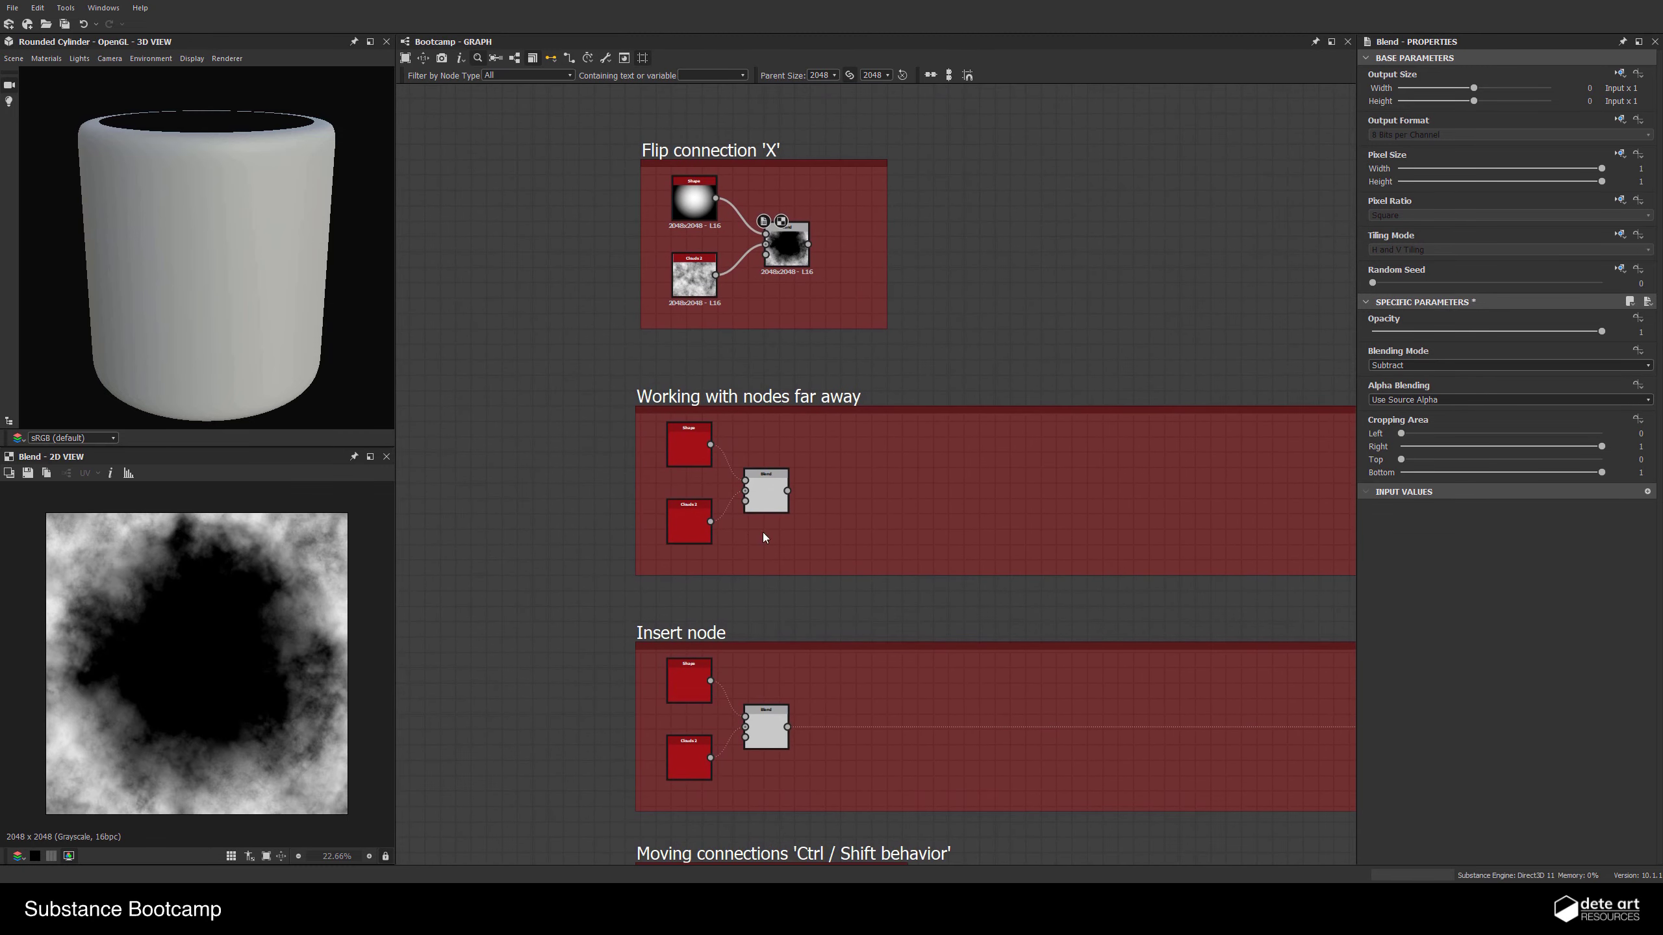
click(694, 434)
click(688, 518)
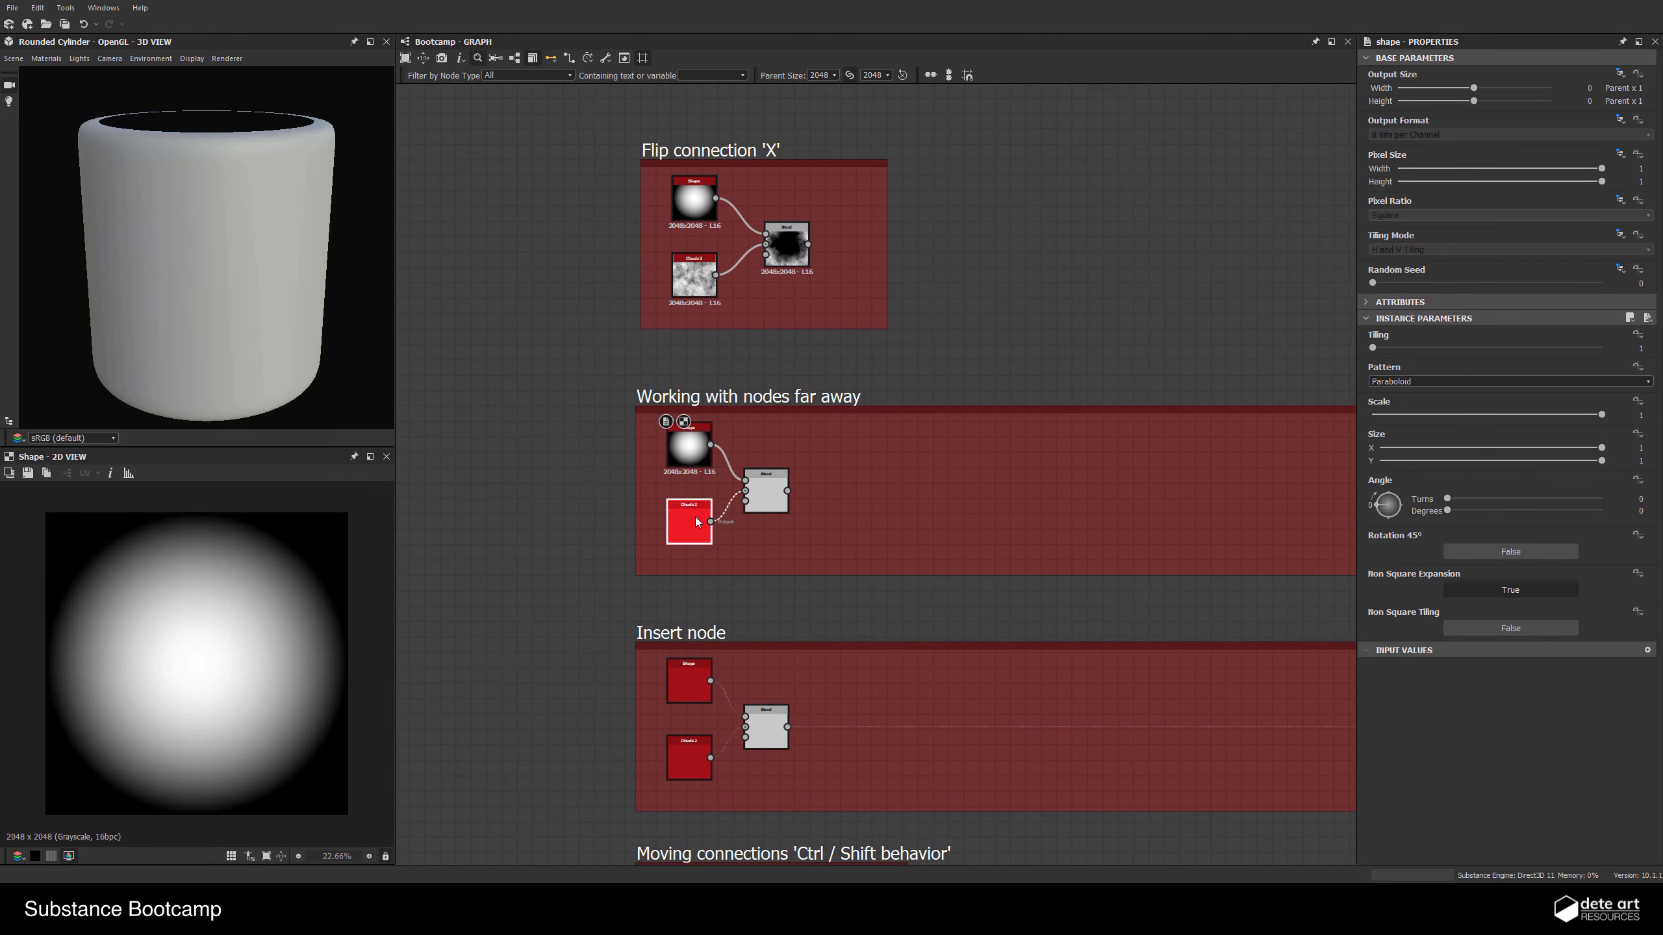
click(763, 500)
middle_drag(763, 500, 823, 524)
scroll(786, 419, up, 1)
middle_drag(786, 419, 783, 508)
scroll(839, 559, down, 3)
middle_drag(1140, 599, 897, 569)
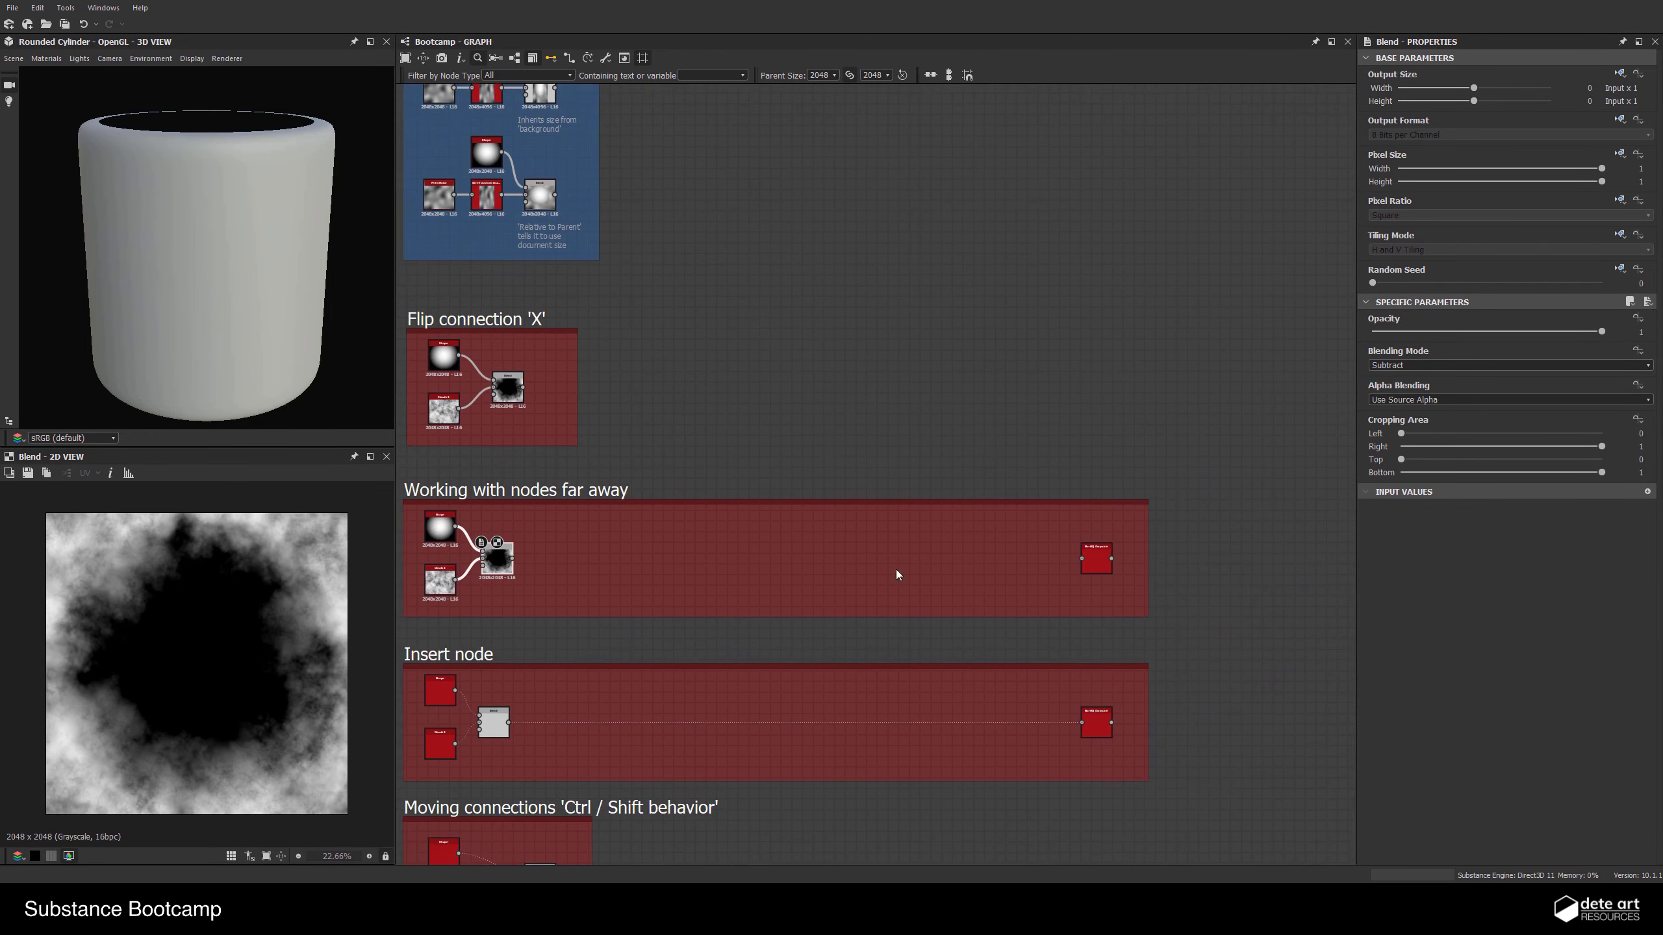
click(1099, 569)
middle_drag(1031, 565, 1094, 557)
scroll(1095, 556, up, 3)
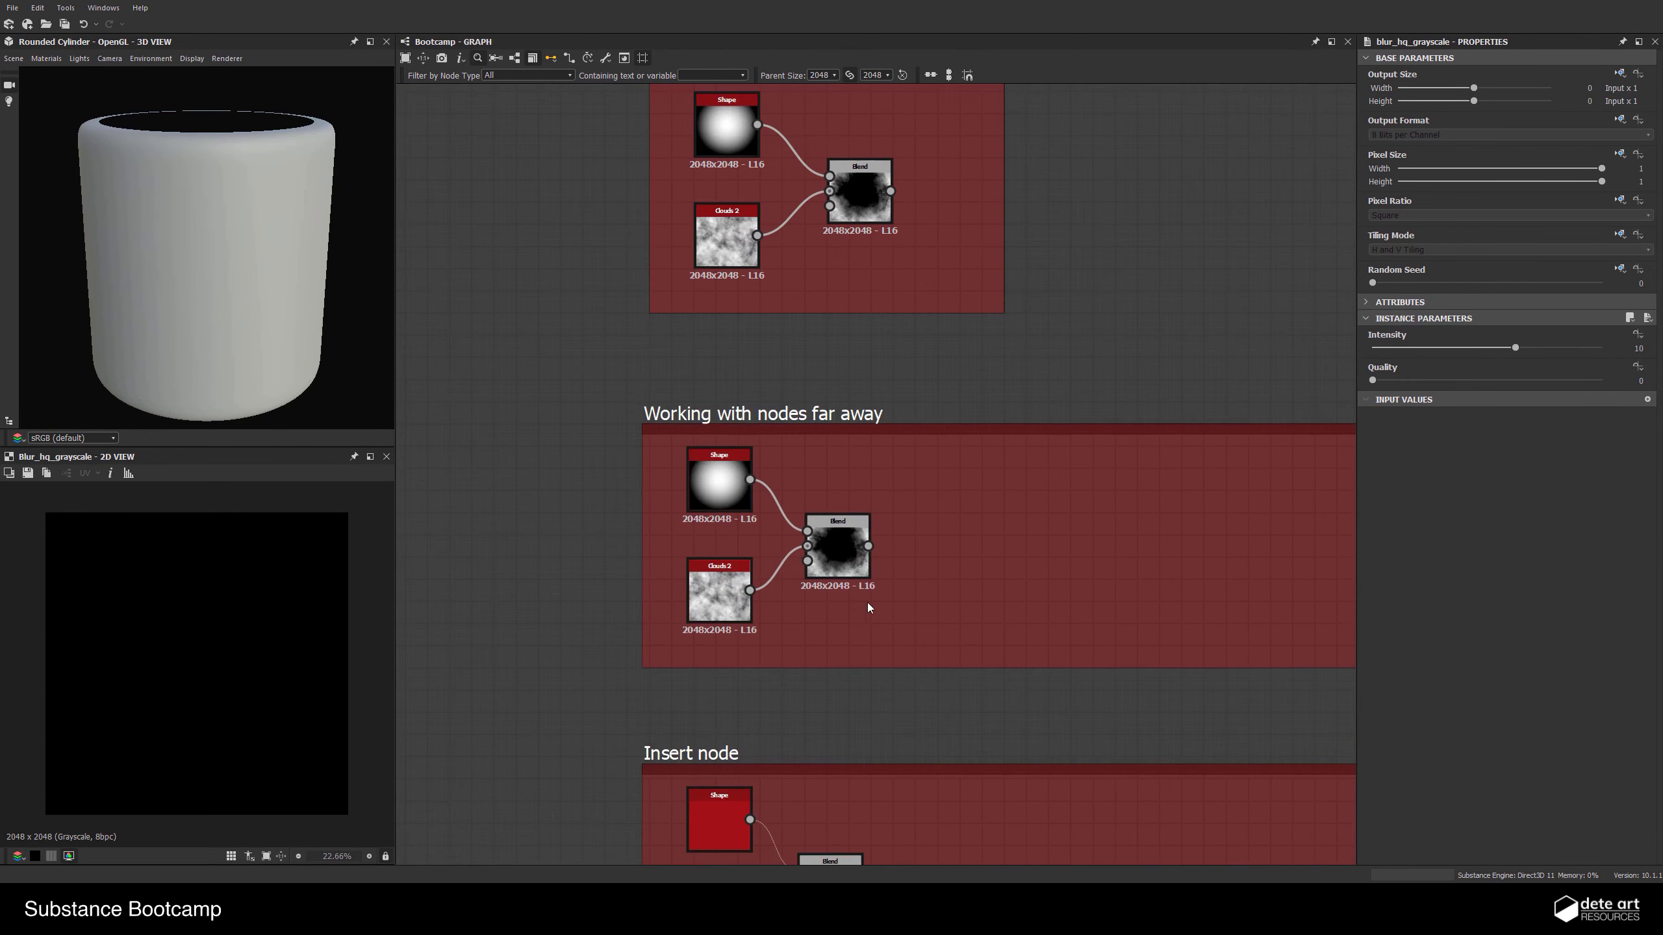
middle_drag(868, 604, 681, 535)
scroll(738, 582, down, 5)
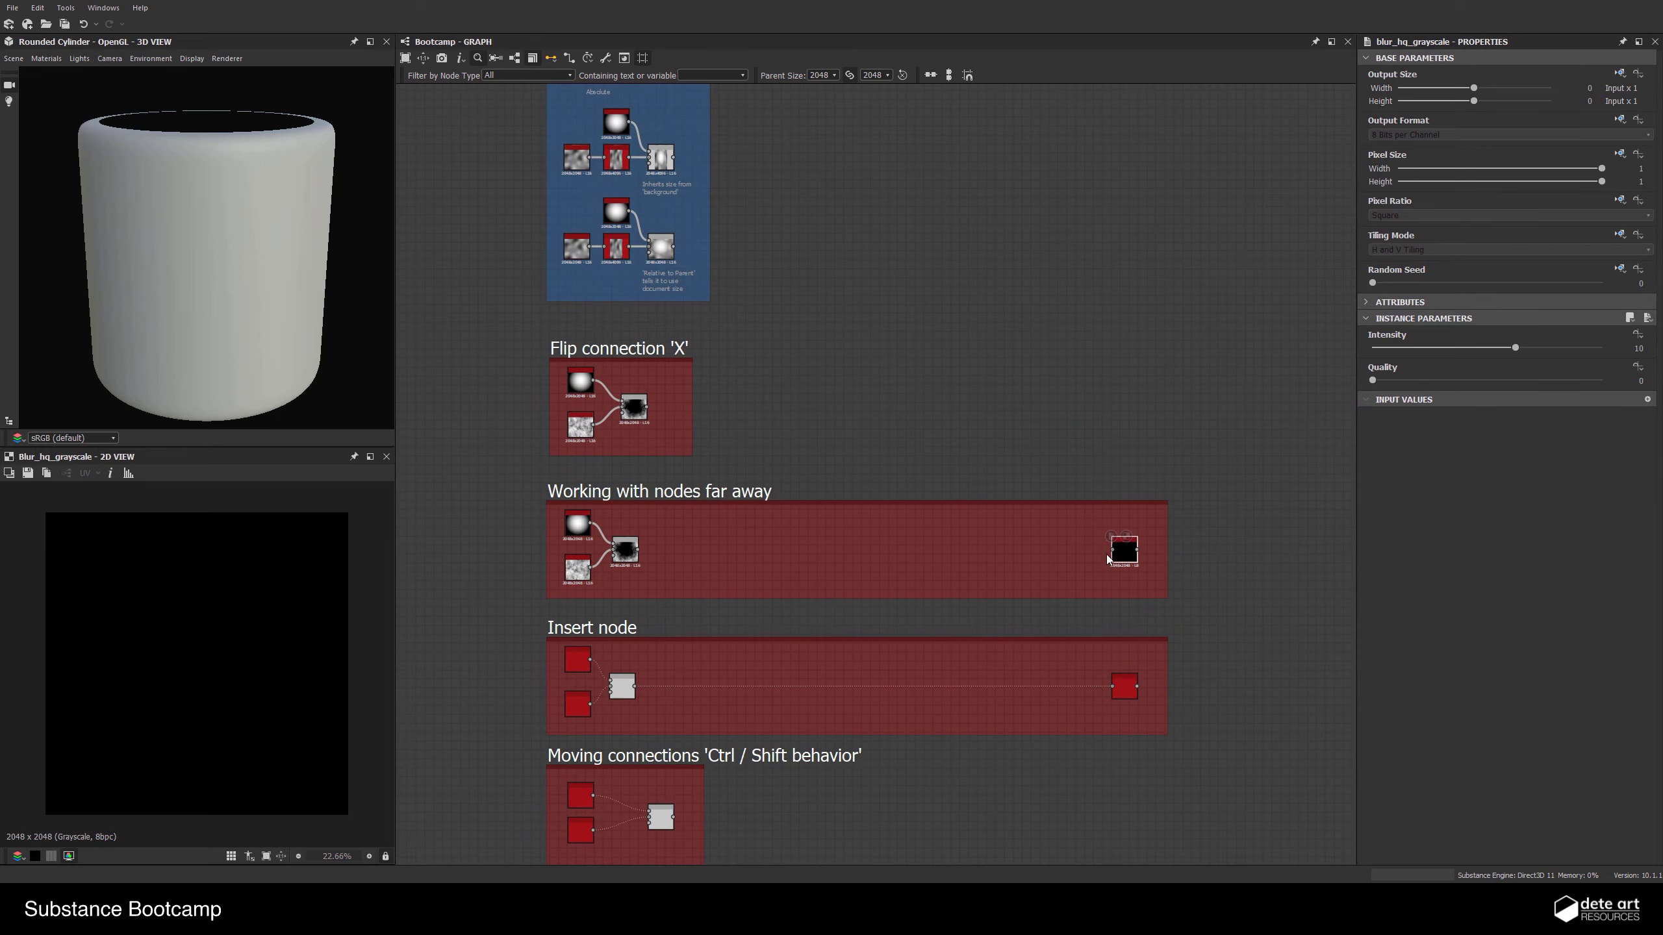
drag(1119, 542, 879, 552)
drag(987, 552, 1116, 551)
Connect the Blend node's output to the distant Blur HQ Grayscale node in the "Working with nodes far away" frame
scroll(626, 553, up, 10)
middle_drag(650, 616, 821, 566)
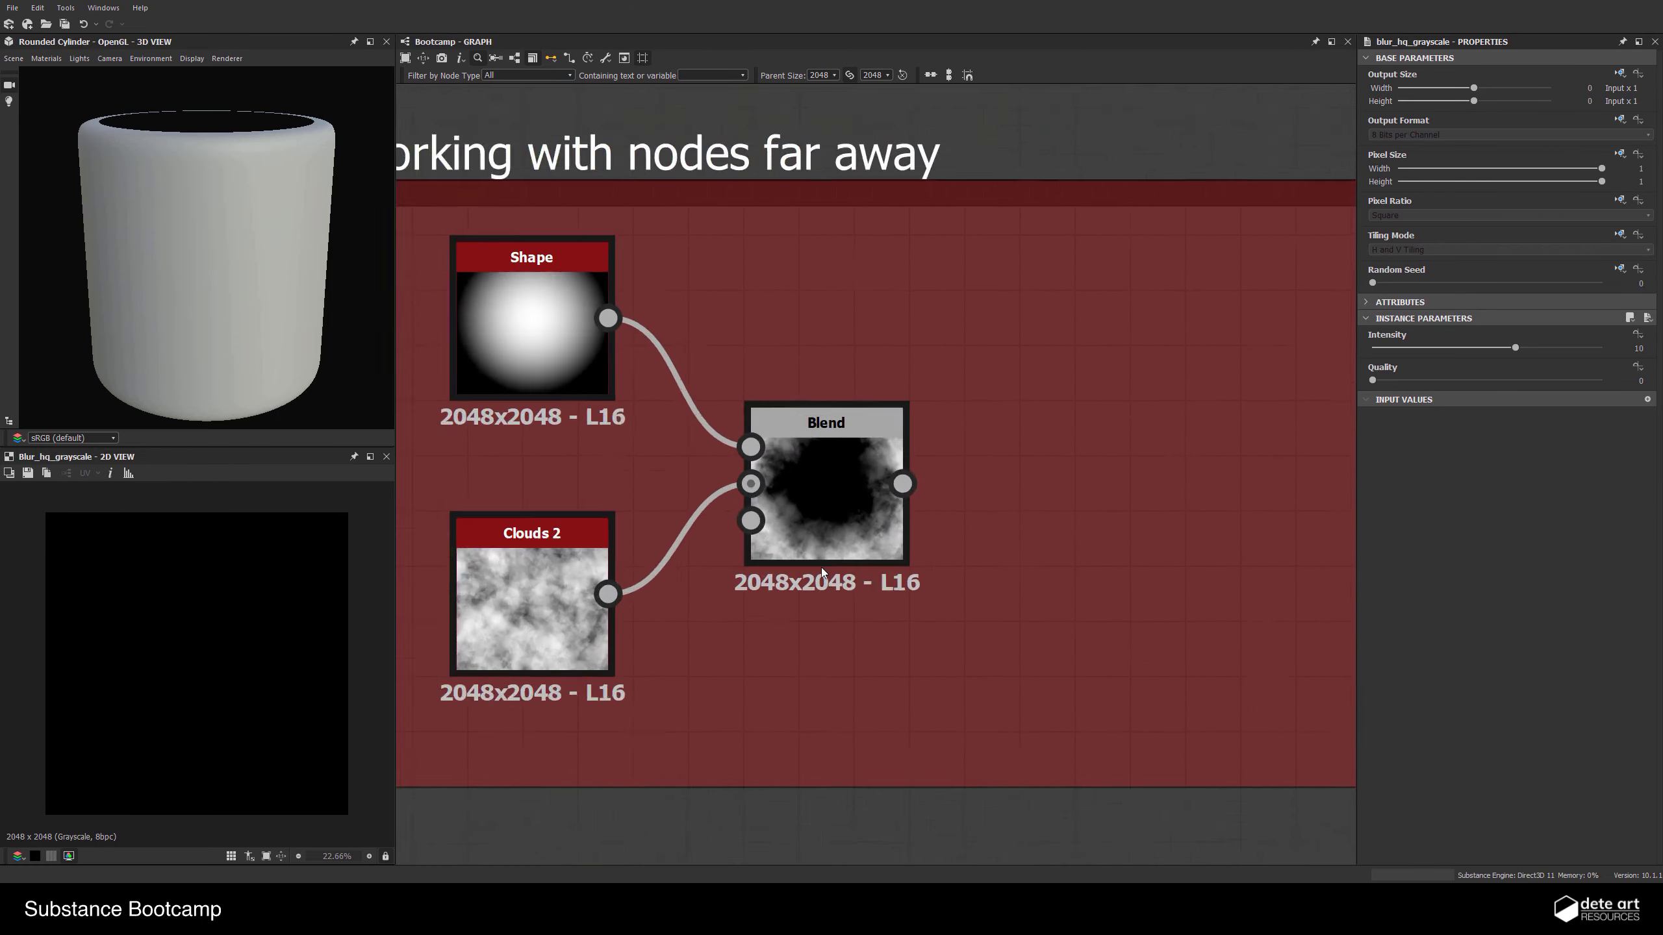
scroll(843, 579, down, 1)
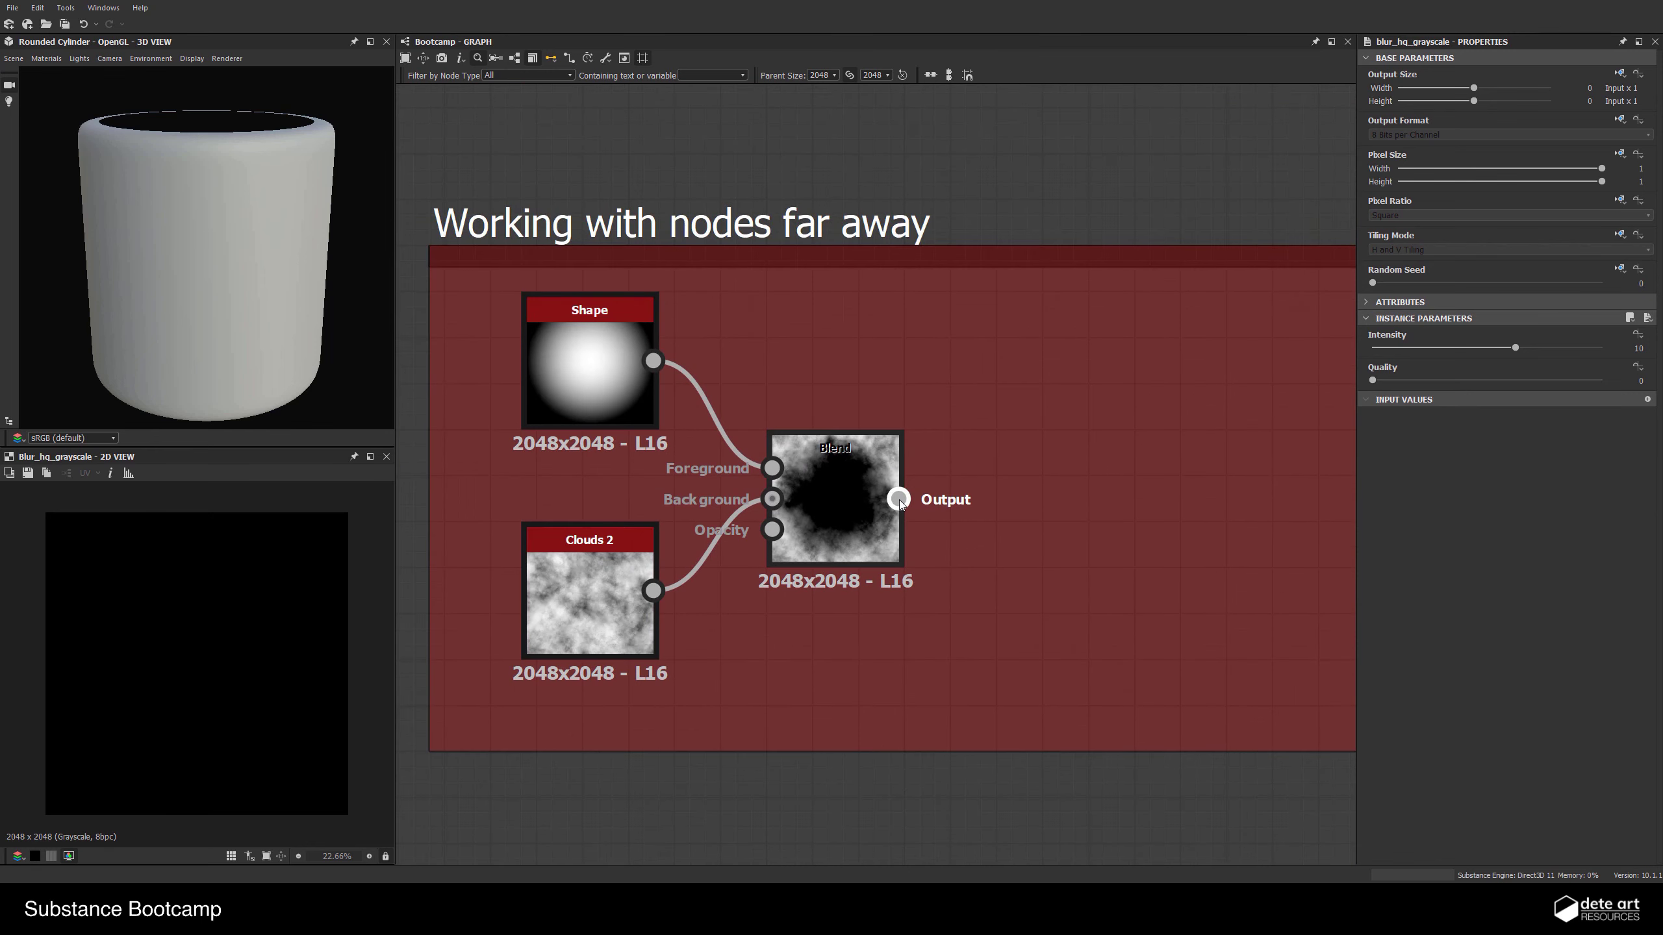
drag(899, 498, 1118, 437)
scroll(1067, 406, down, 1)
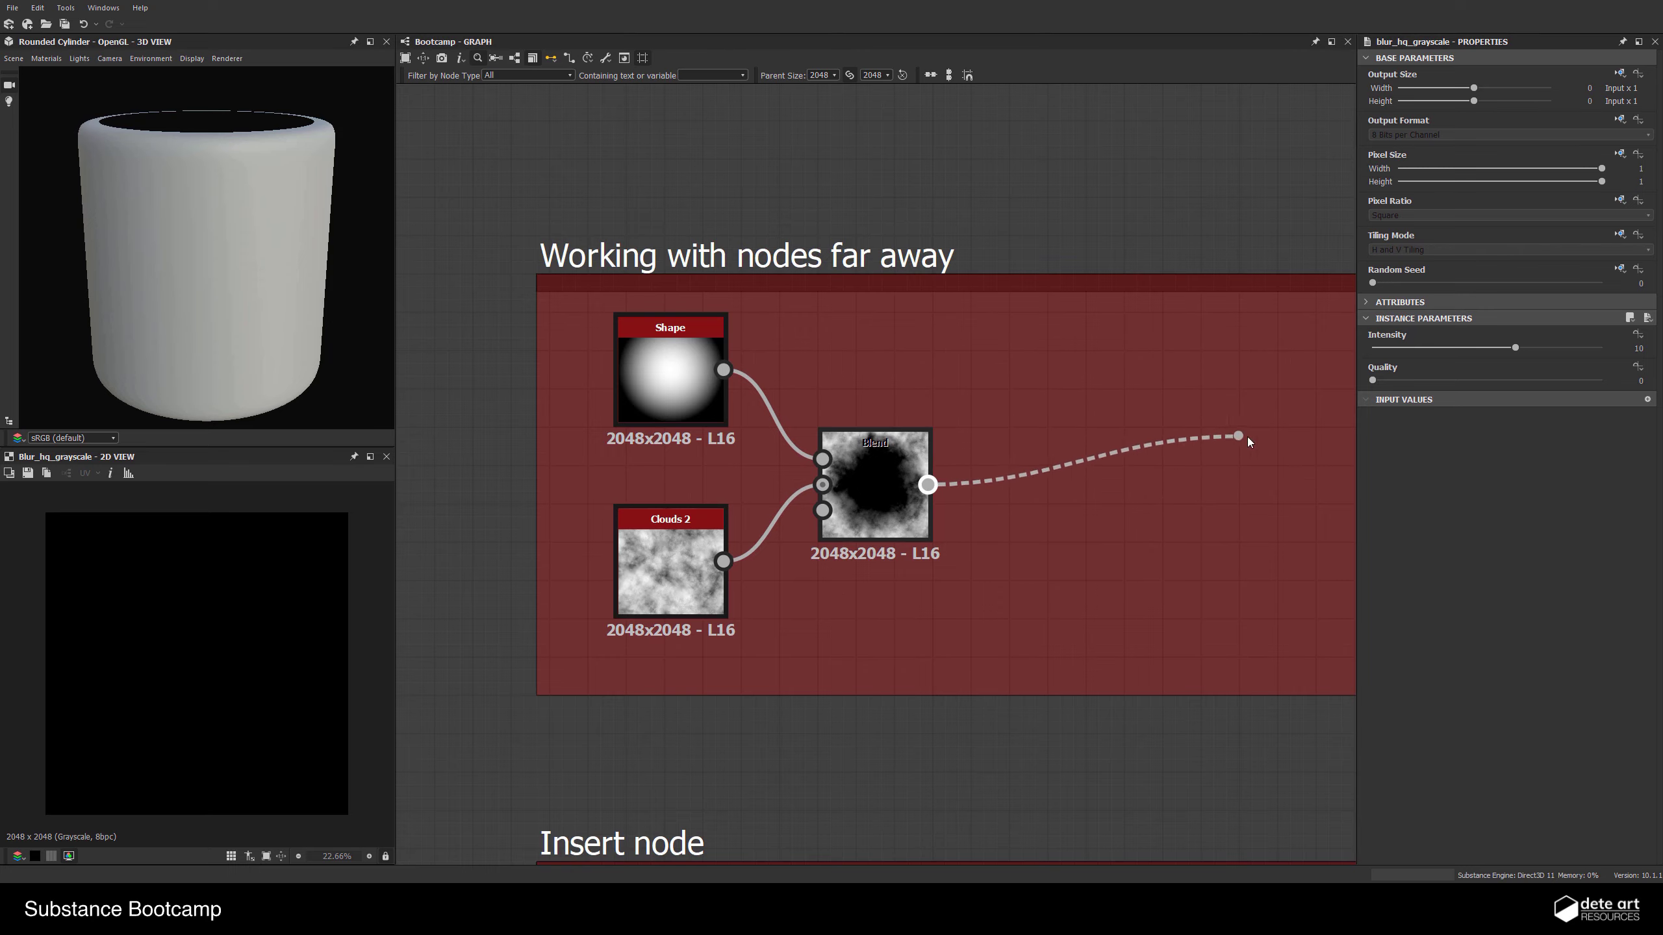
middle_drag(1228, 443, 629, 465)
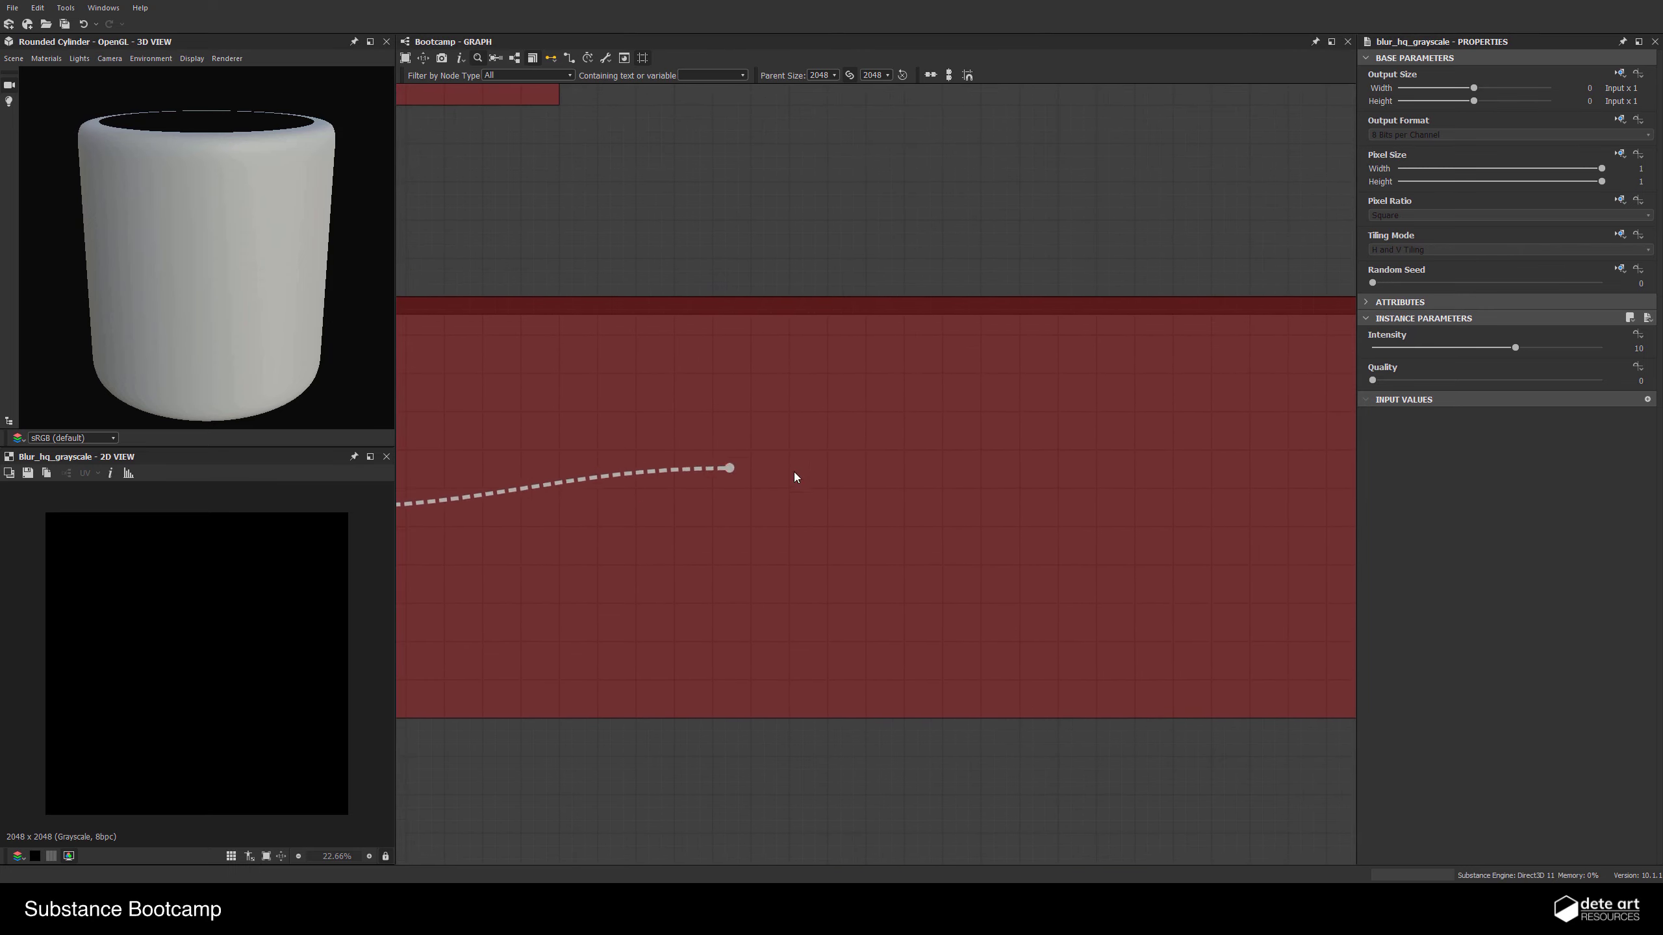
drag(796, 477, 977, 539)
scroll(1029, 544, down, 5)
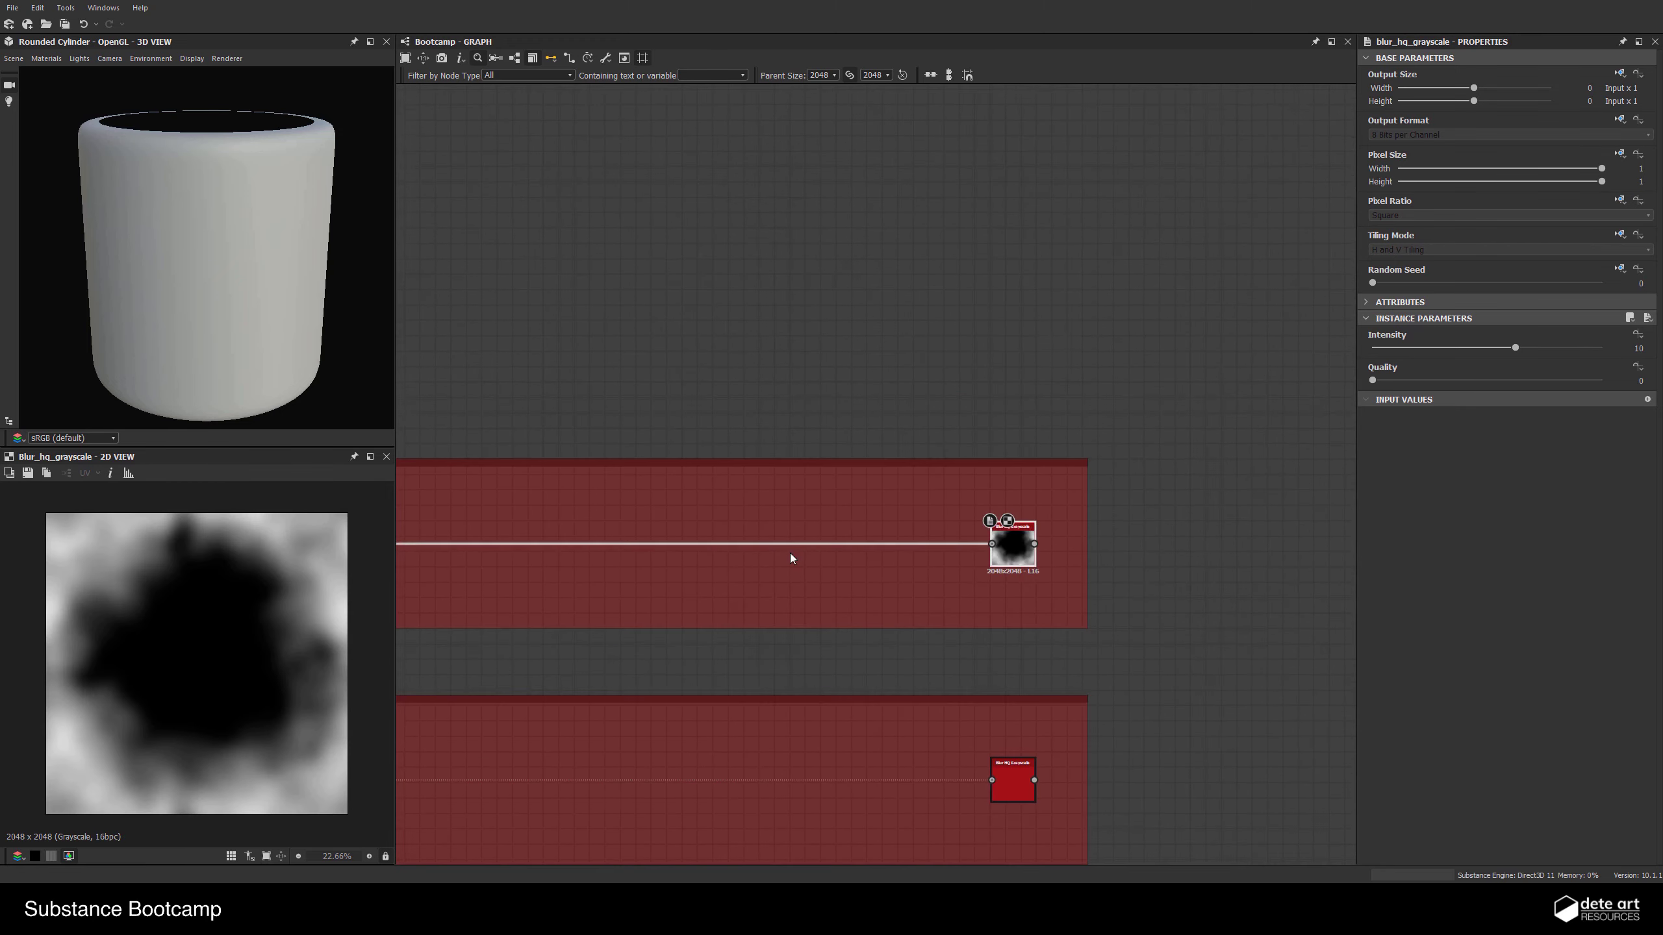
Connect the same Blend output to Quantize Grayscale in the "Undesirable bit depth problems" frame and preview that node
scroll(848, 508, down, 5)
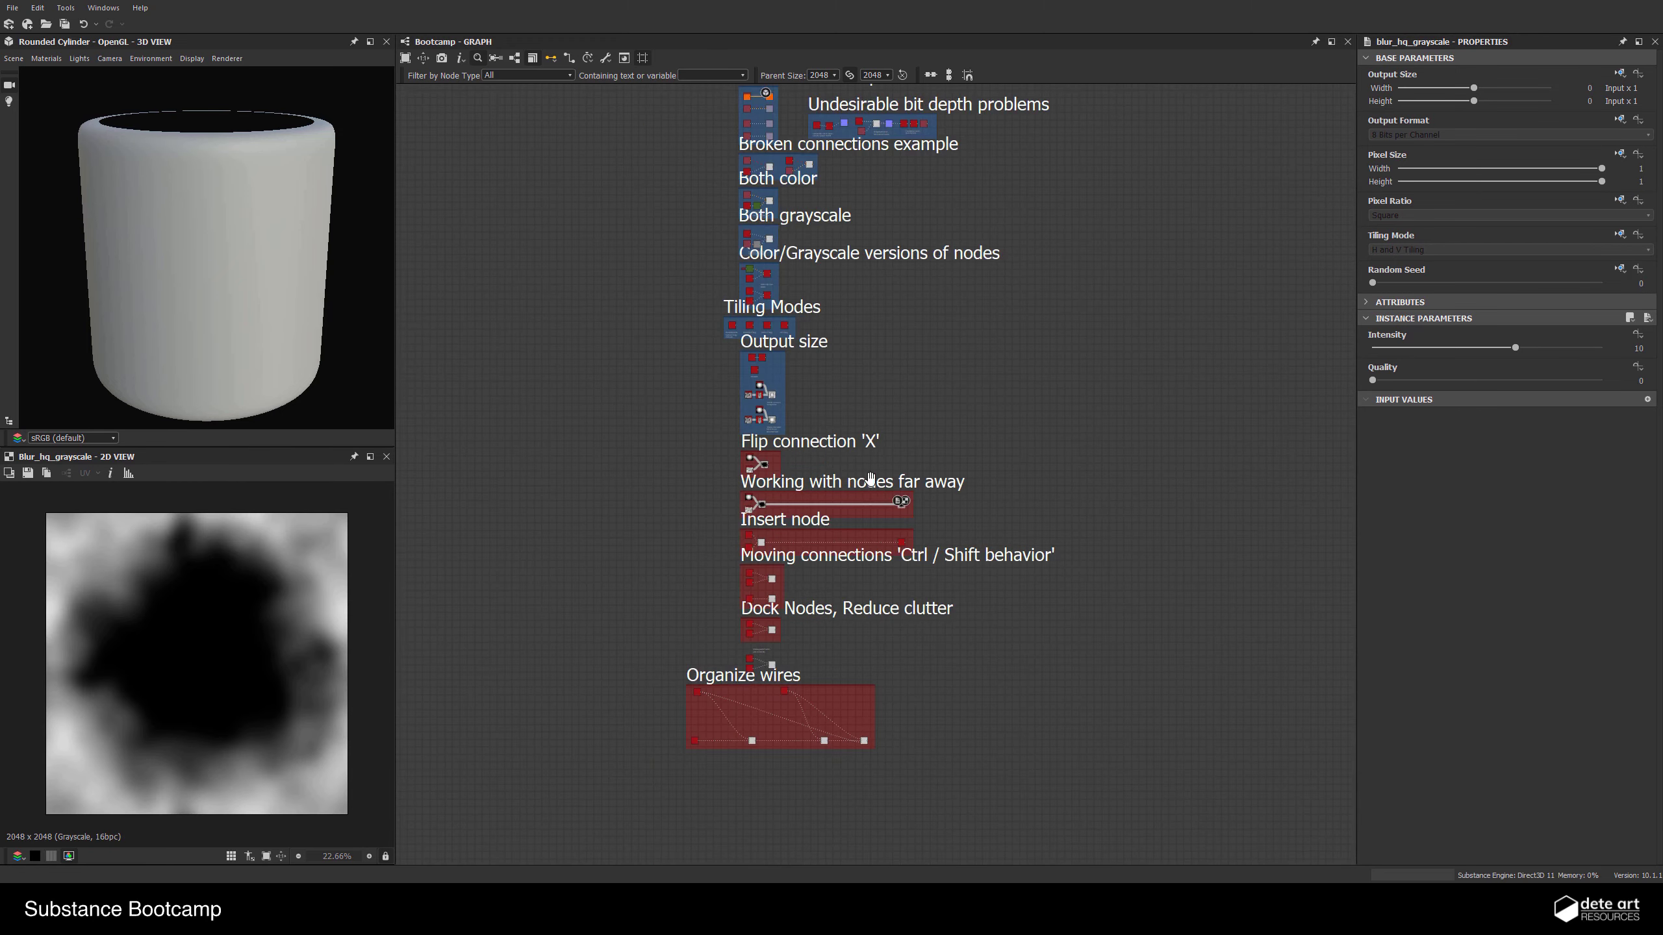
scroll(597, 549, up, 6)
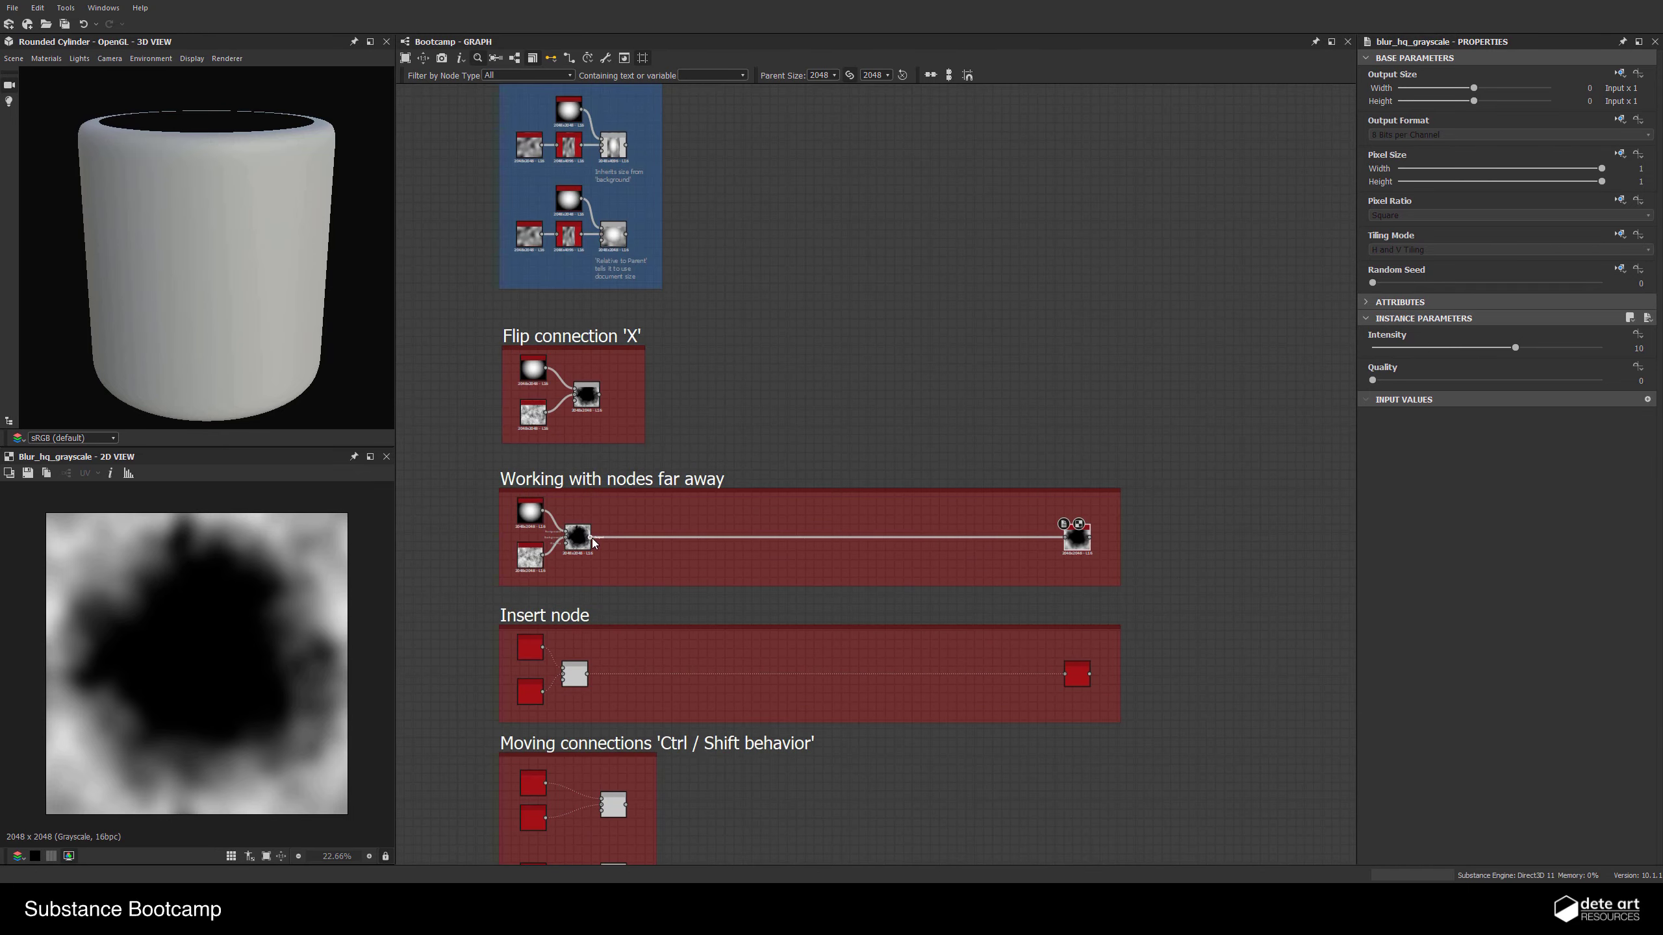
click(590, 537)
scroll(860, 354, down, 4)
middle_drag(853, 327, 792, 812)
middle_drag(928, 252, 824, 517)
scroll(823, 516, up, 1)
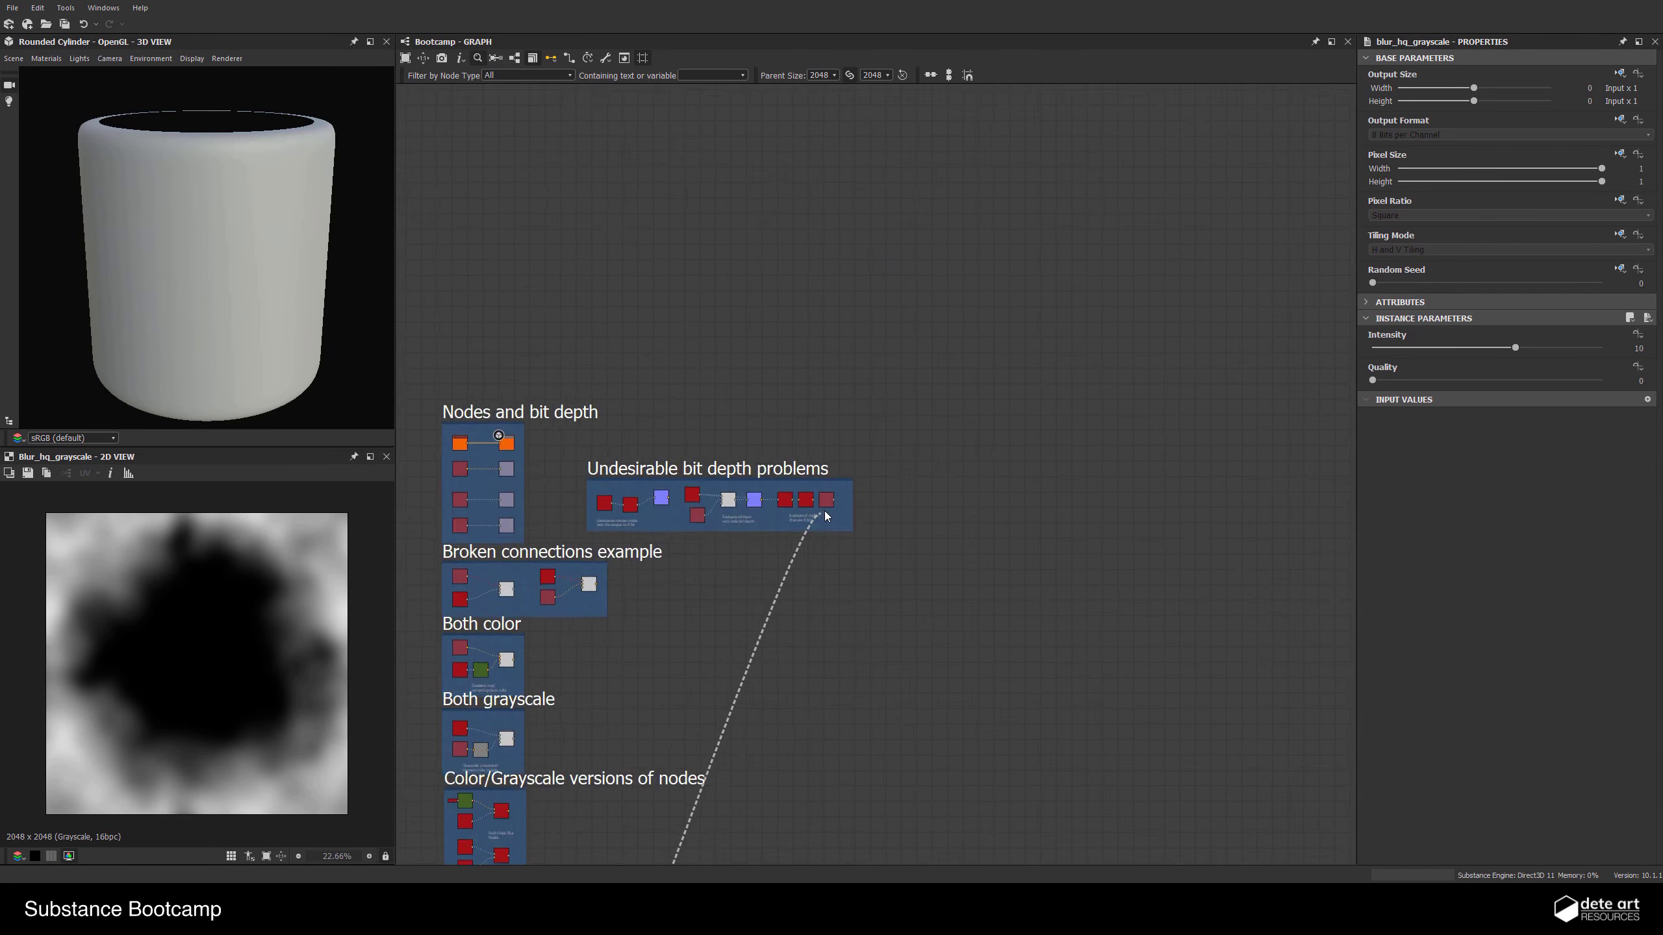
scroll(824, 511, up, 6)
drag(823, 511, 701, 385)
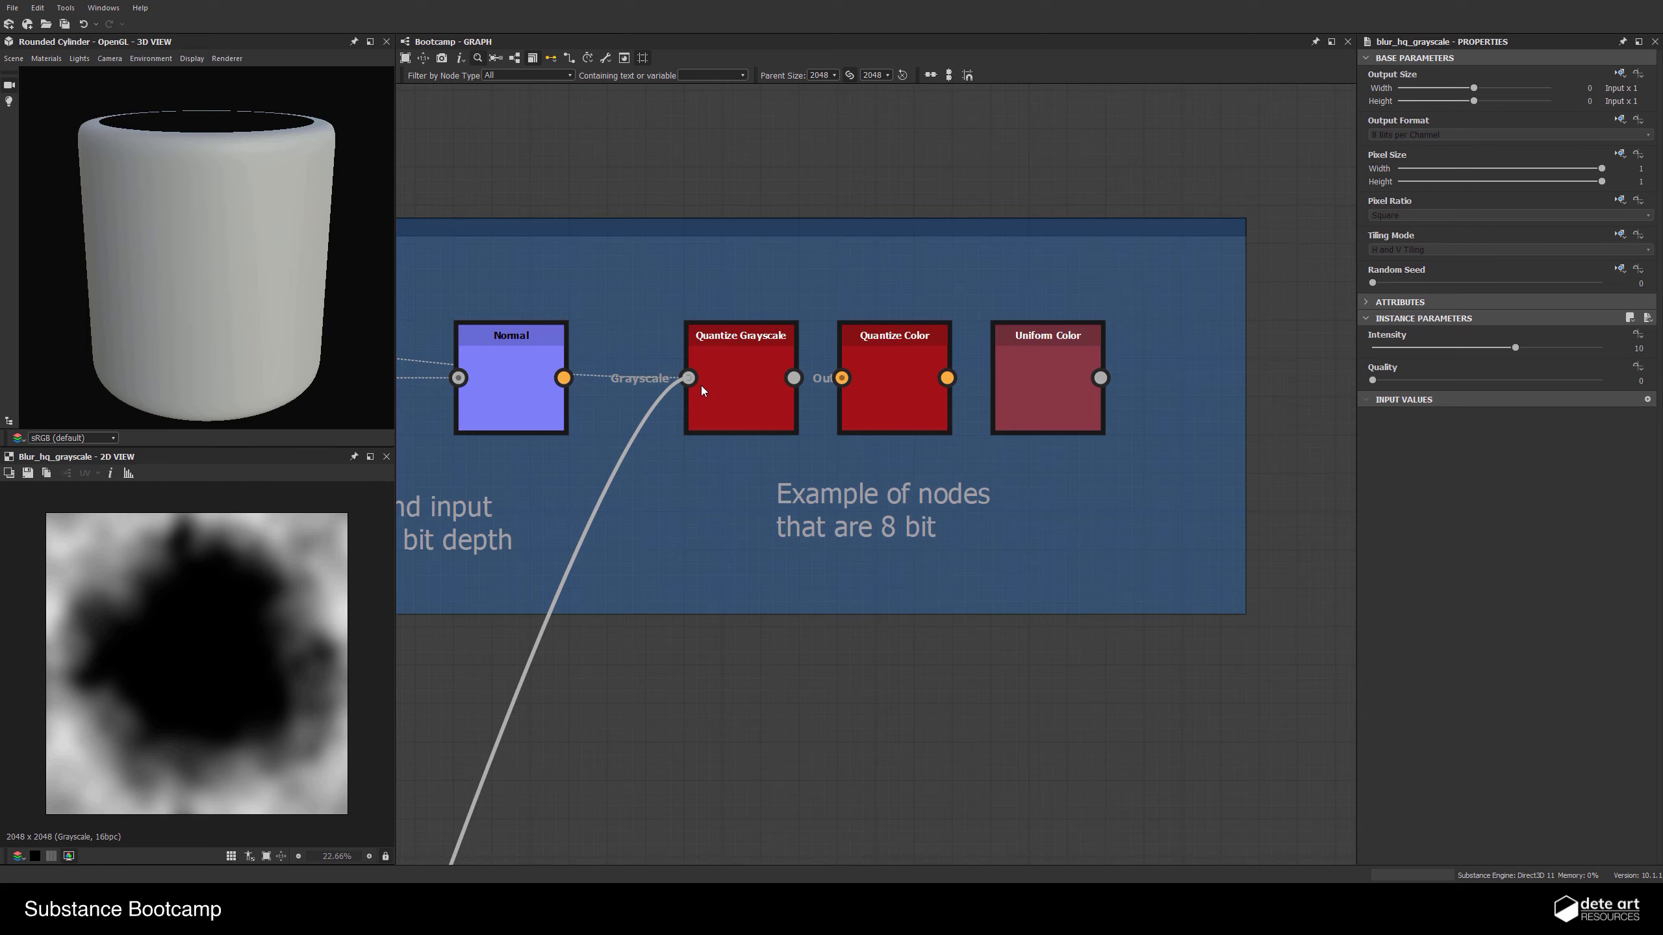
double_click(746, 389)
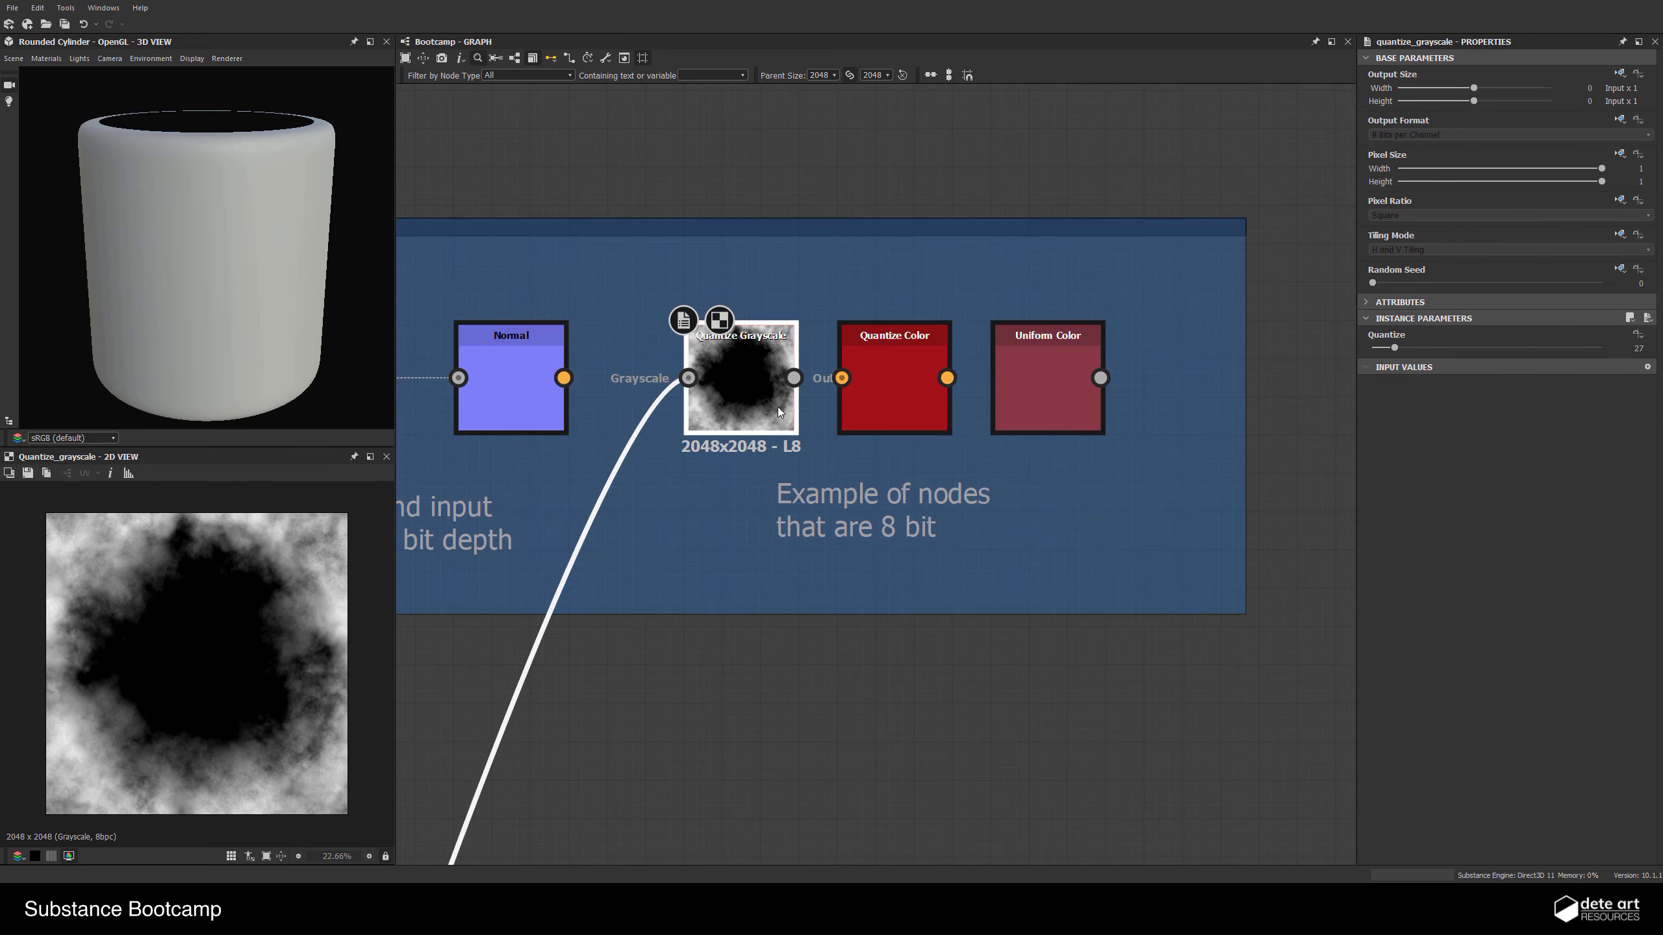
Delete the long connection running from the Blend node up to the Quantize Grayscale node
scroll(779, 463, down, 6)
middle_drag(678, 845, 819, 458)
middle_drag(722, 823, 813, 533)
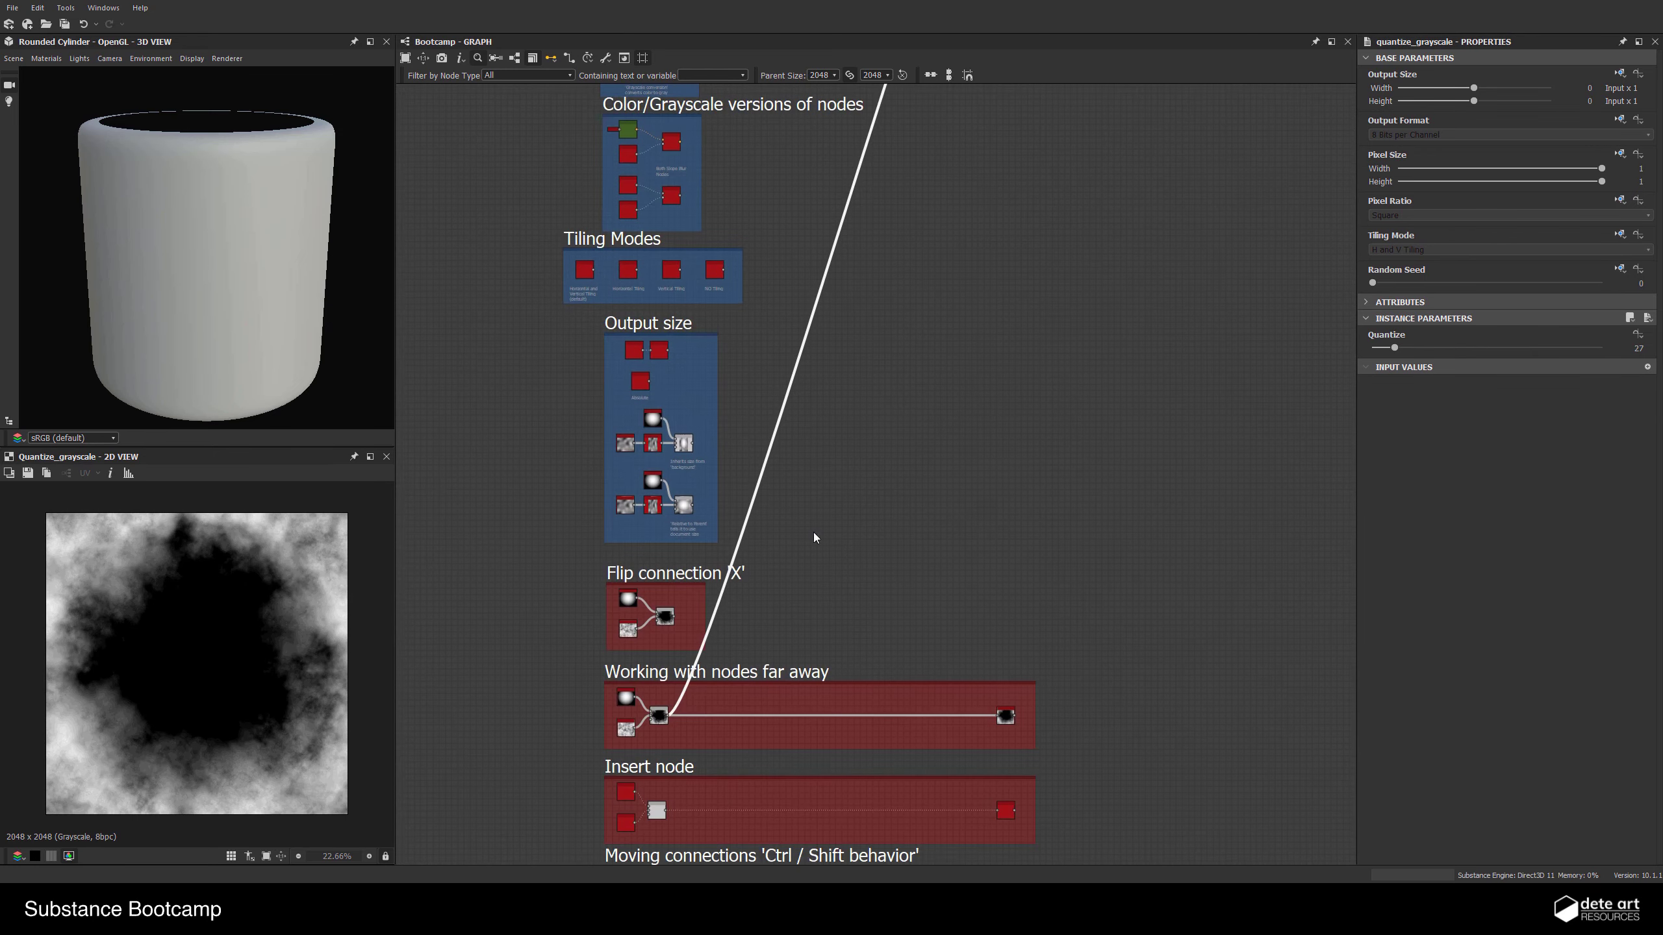
middle_drag(837, 442, 884, 189)
scroll(816, 297, up, 4)
middle_drag(816, 298, 810, 400)
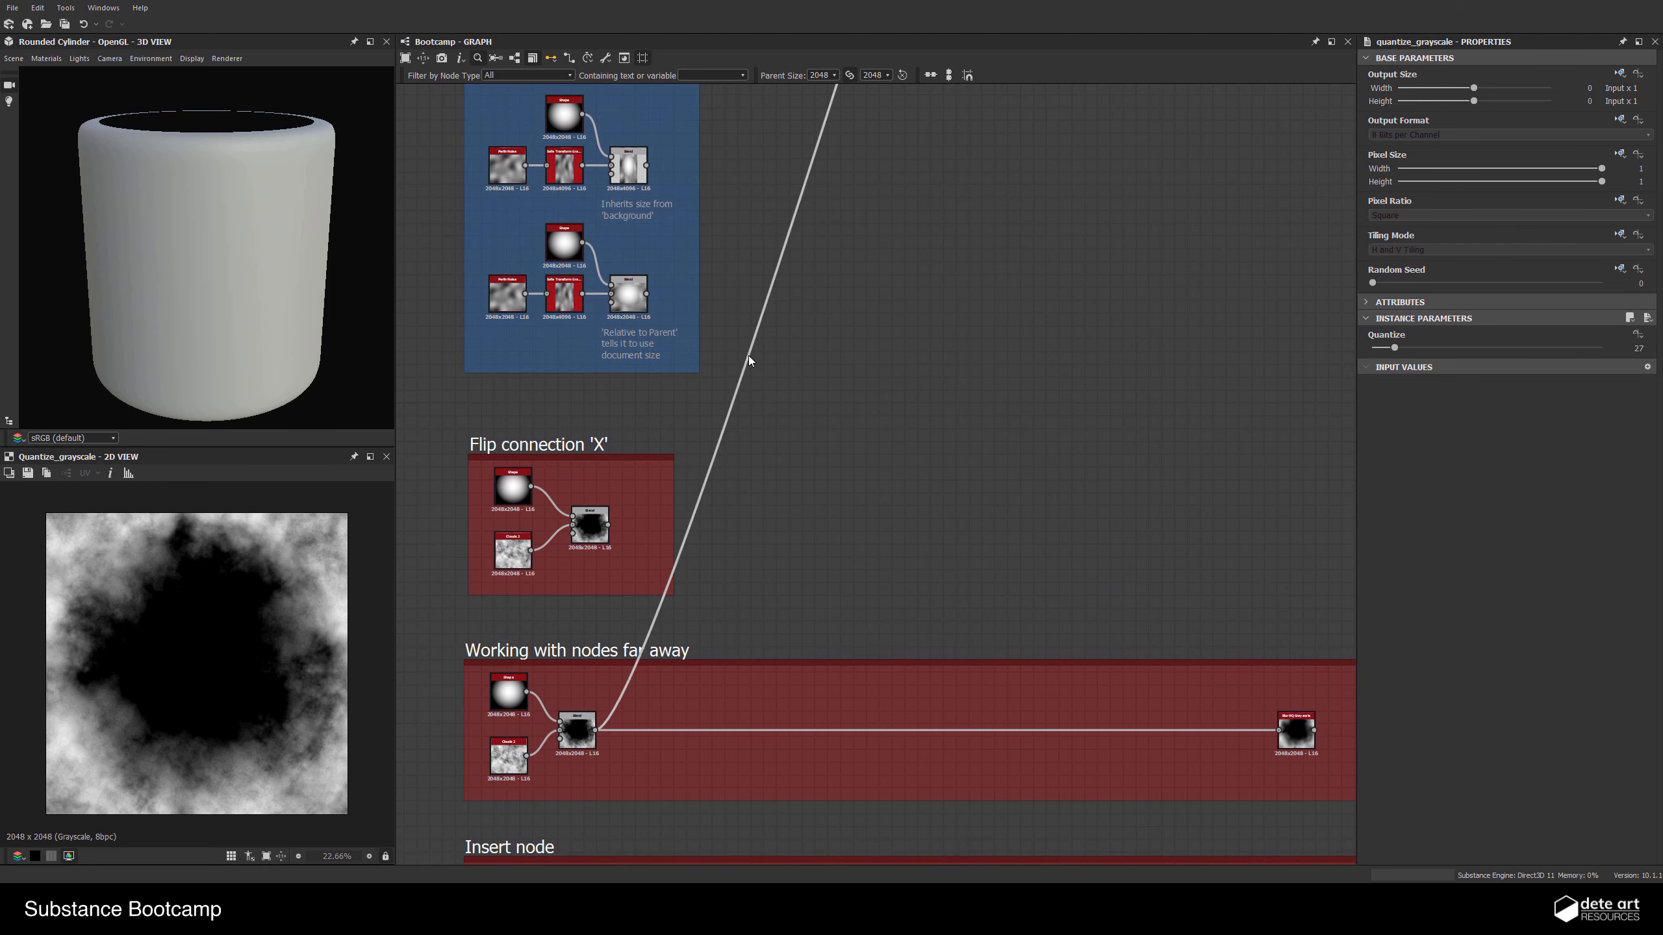
key(Delete)
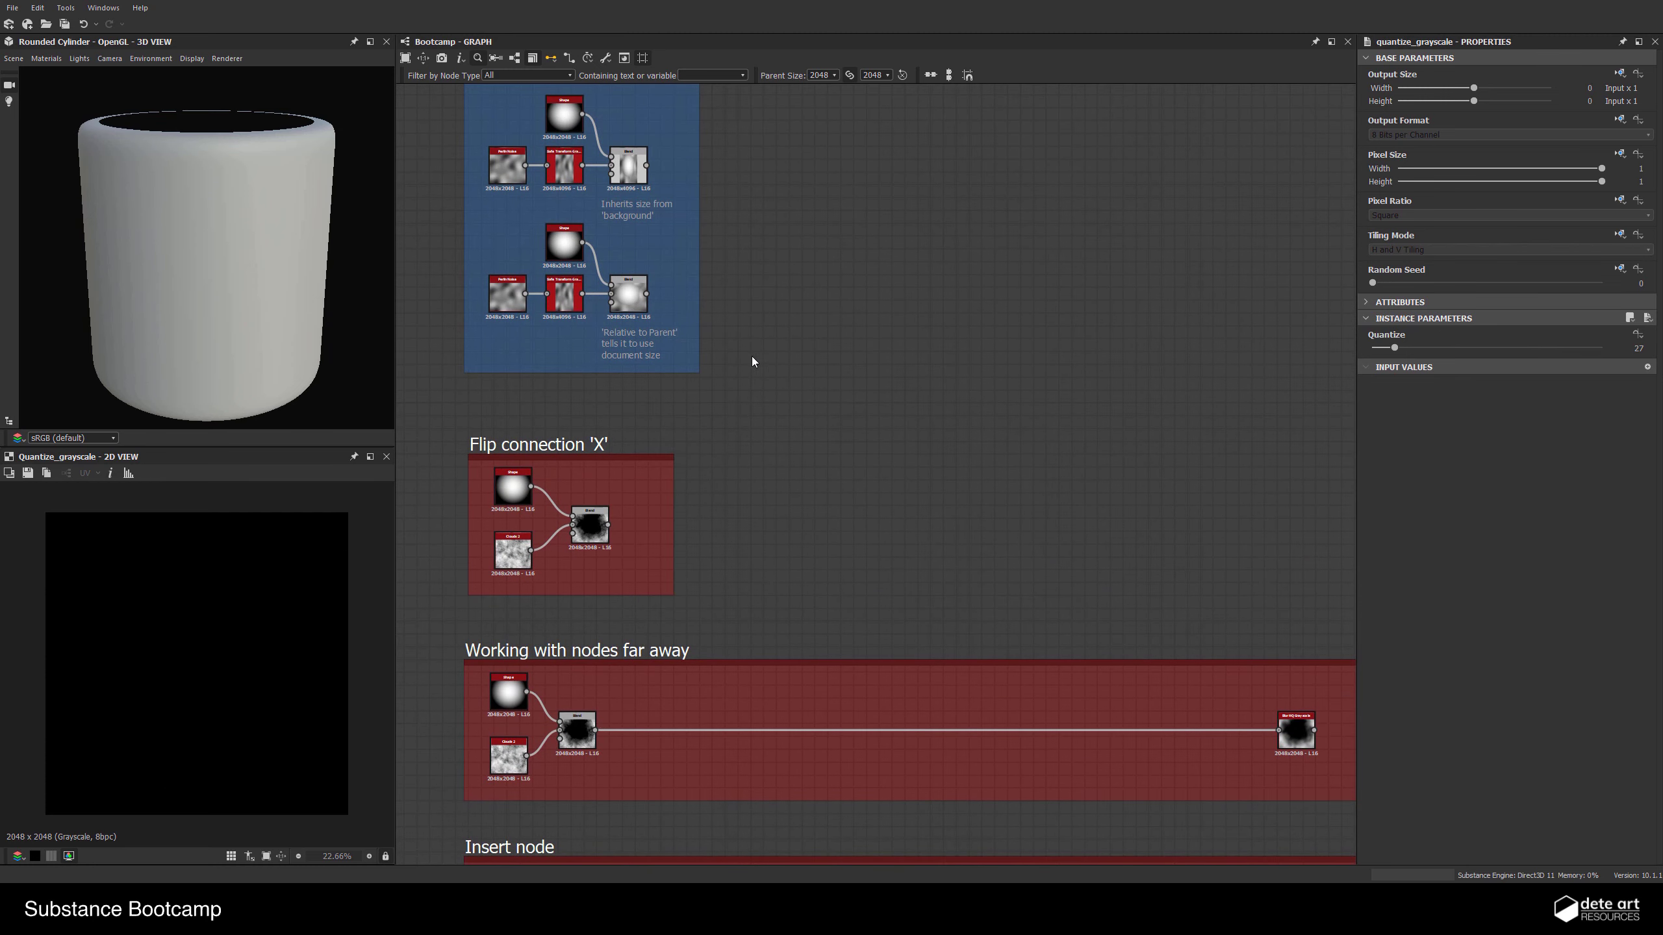
Preview the Shape, Clouds 2, Blend and distant Blur HQ Grayscale nodes in the "Insert node" frame
middle_drag(903, 575, 860, 311)
middle_drag(772, 485, 808, 301)
scroll(569, 463, up, 3)
double_click(449, 402)
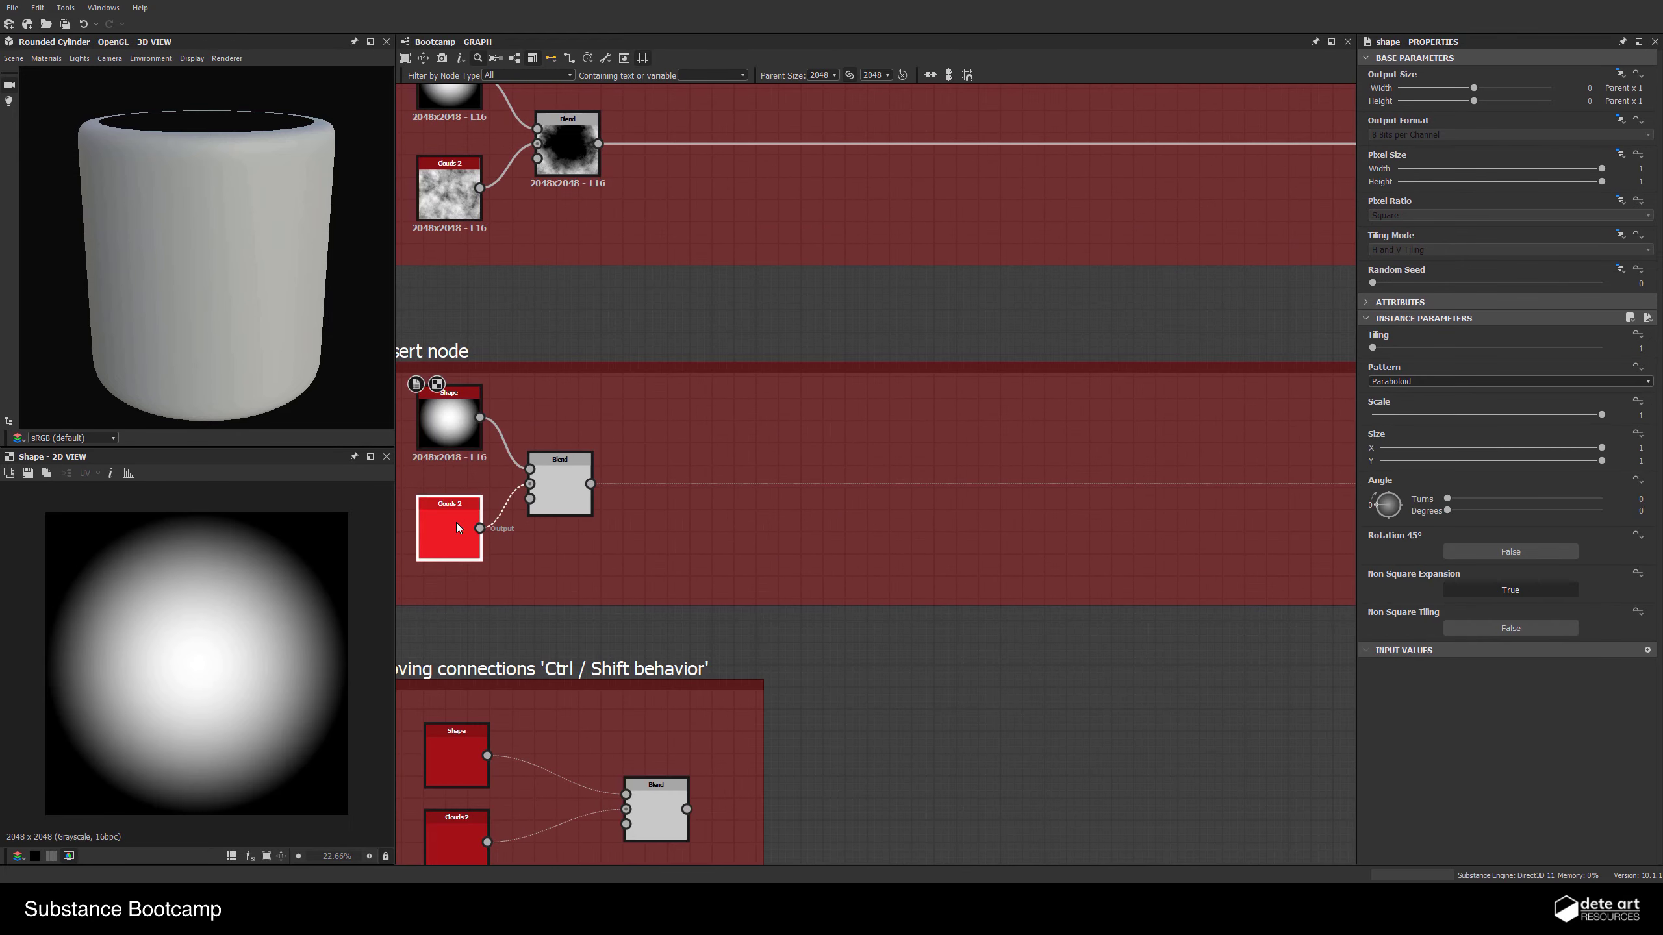
double_click(456, 523)
double_click(560, 485)
scroll(765, 524, down, 2)
middle_drag(902, 509, 702, 484)
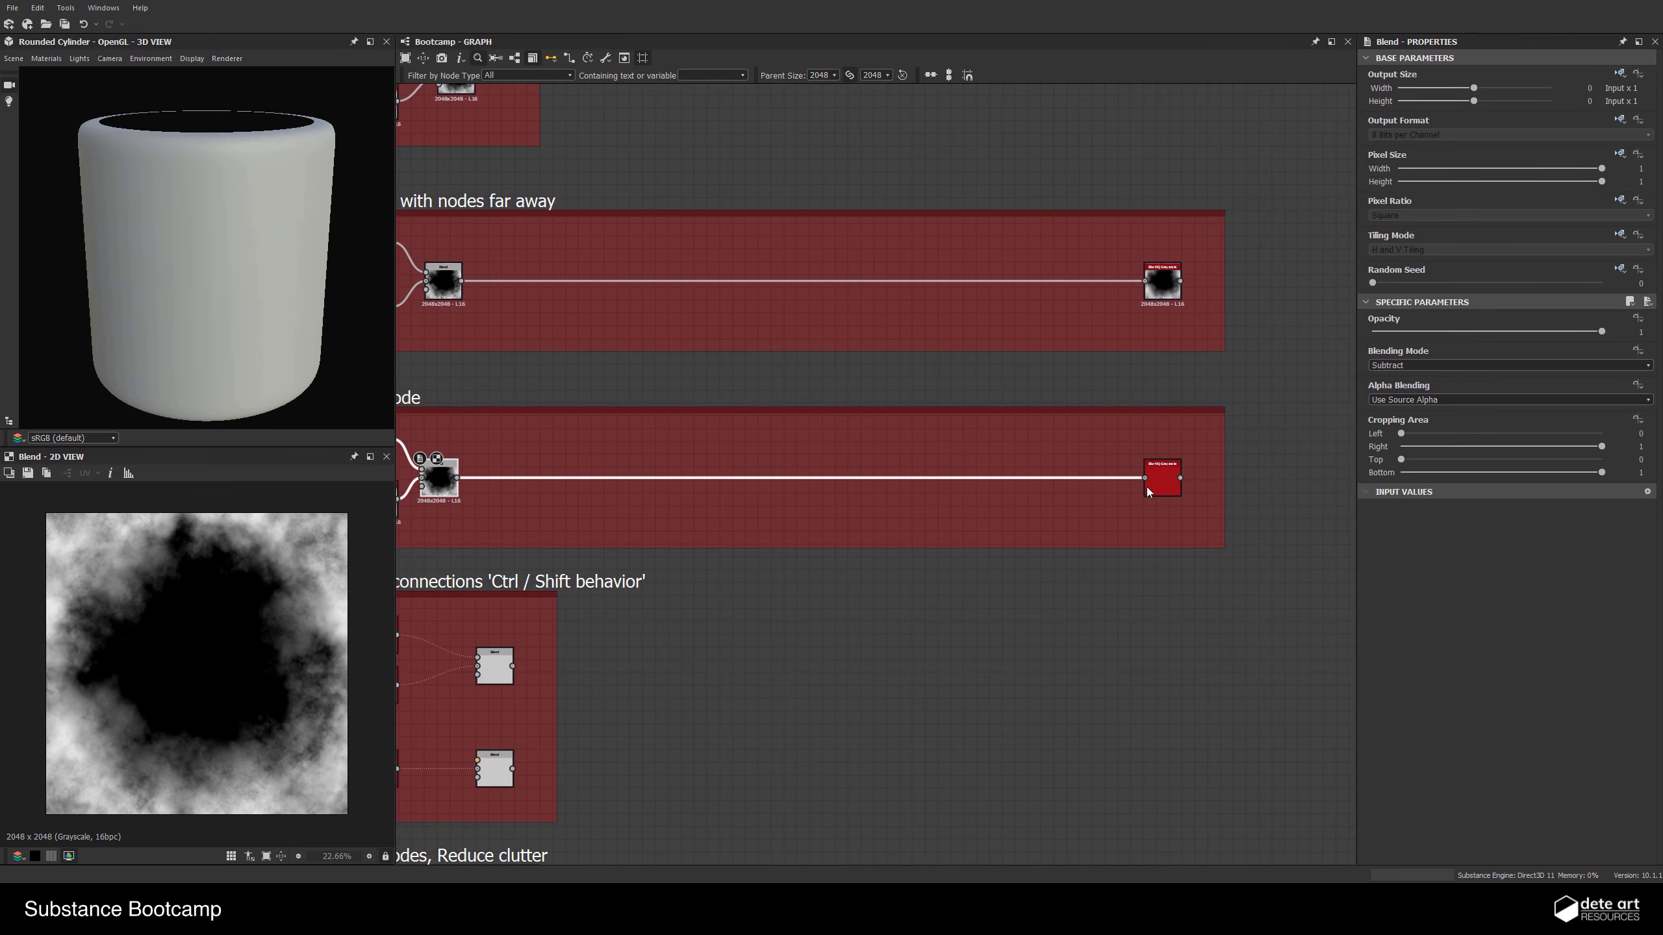
double_click(1161, 479)
middle_drag(901, 633, 1008, 631)
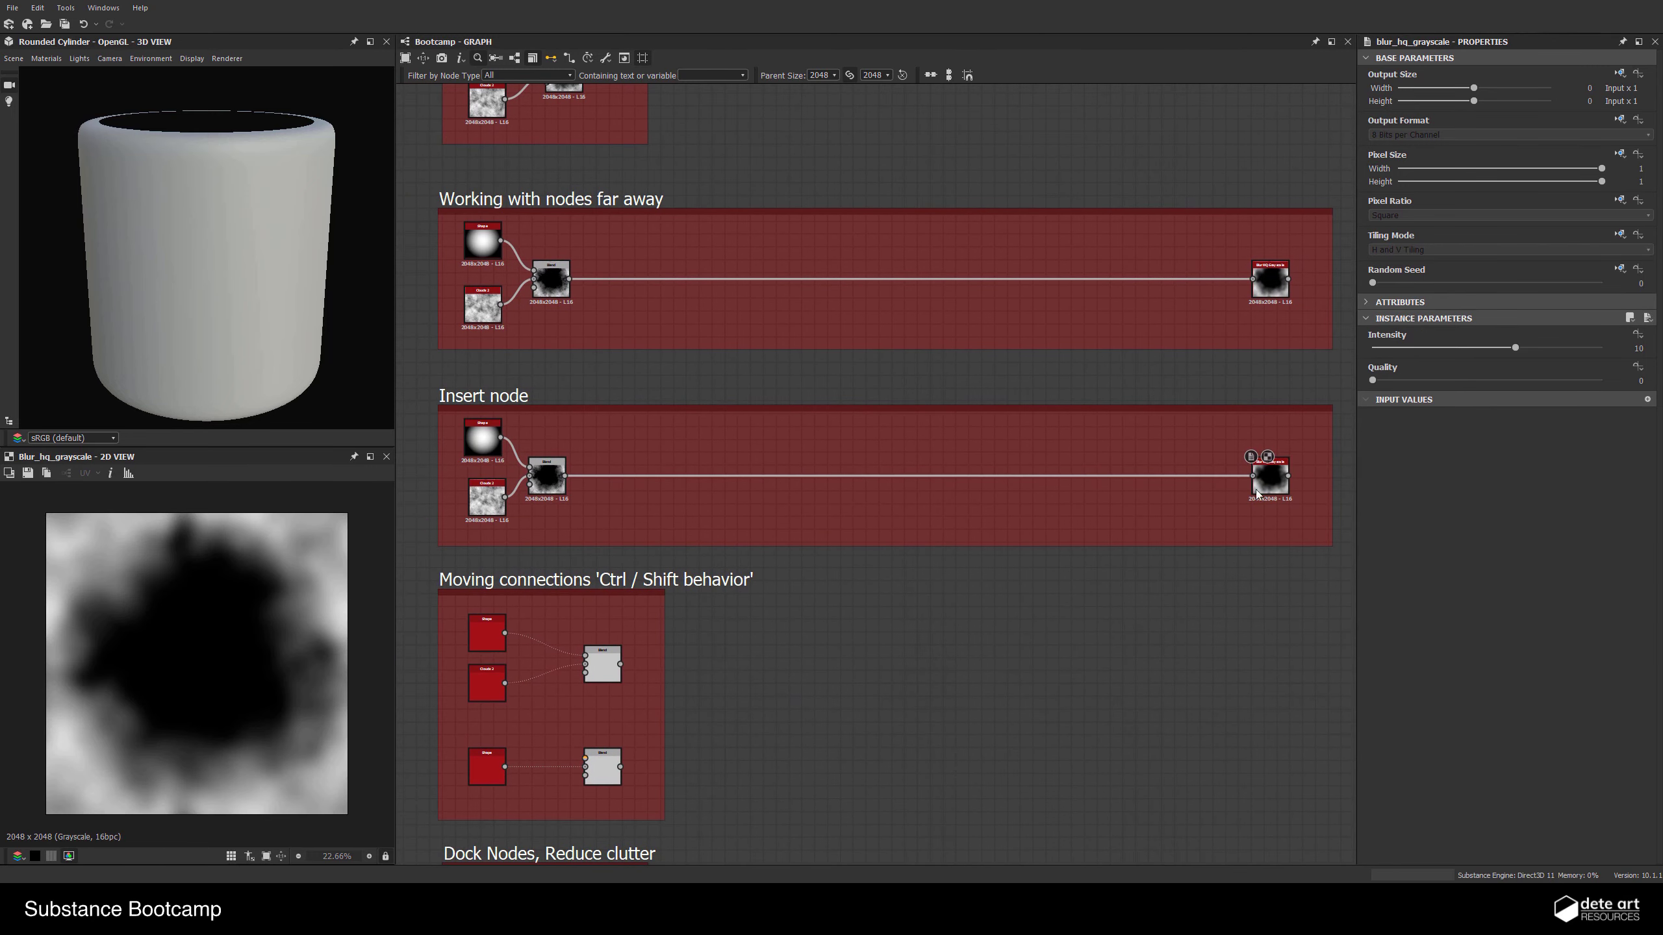
click(994, 475)
scroll(953, 481, up, 2)
scroll(865, 473, down, 1)
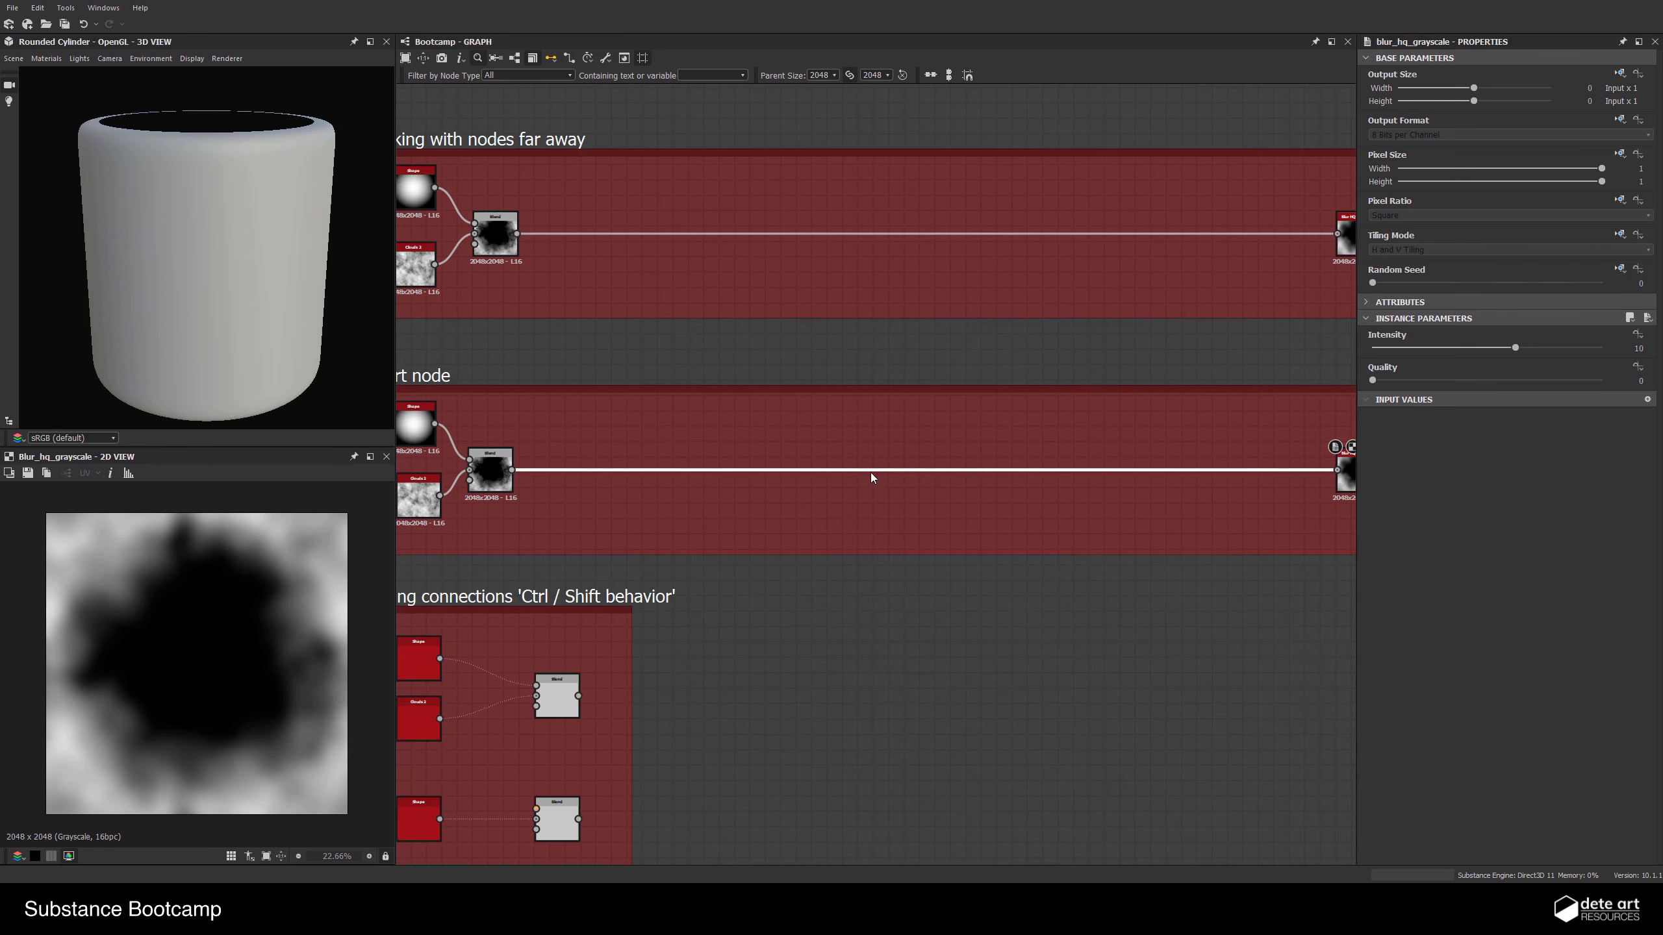
right_click(877, 469)
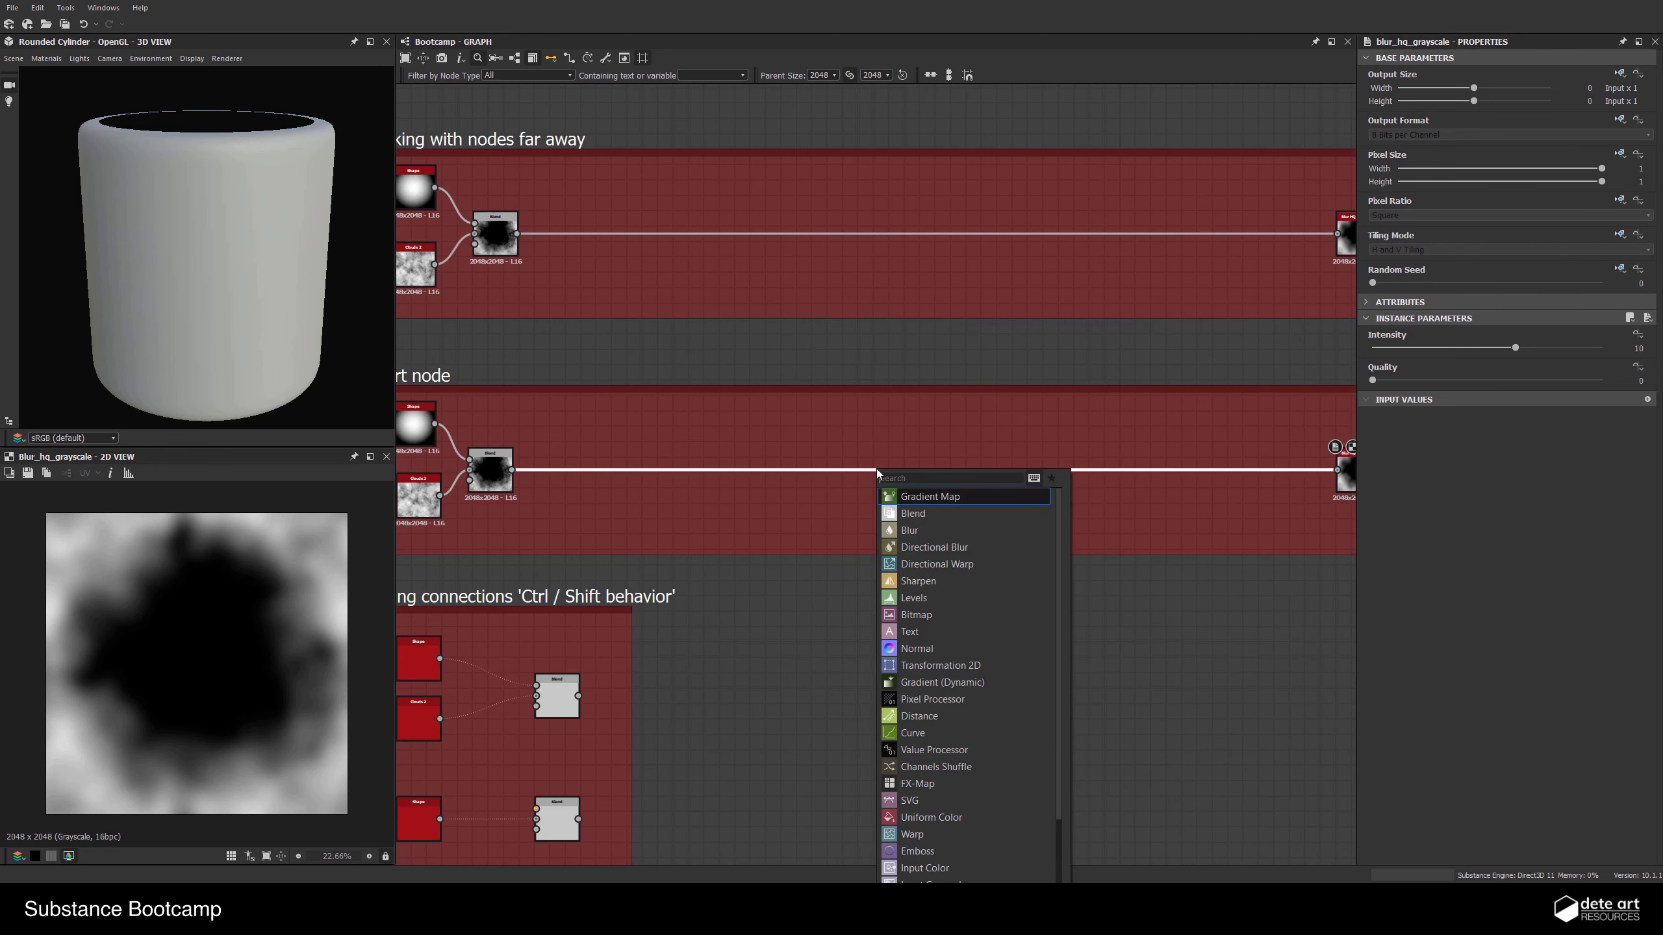
click(857, 483)
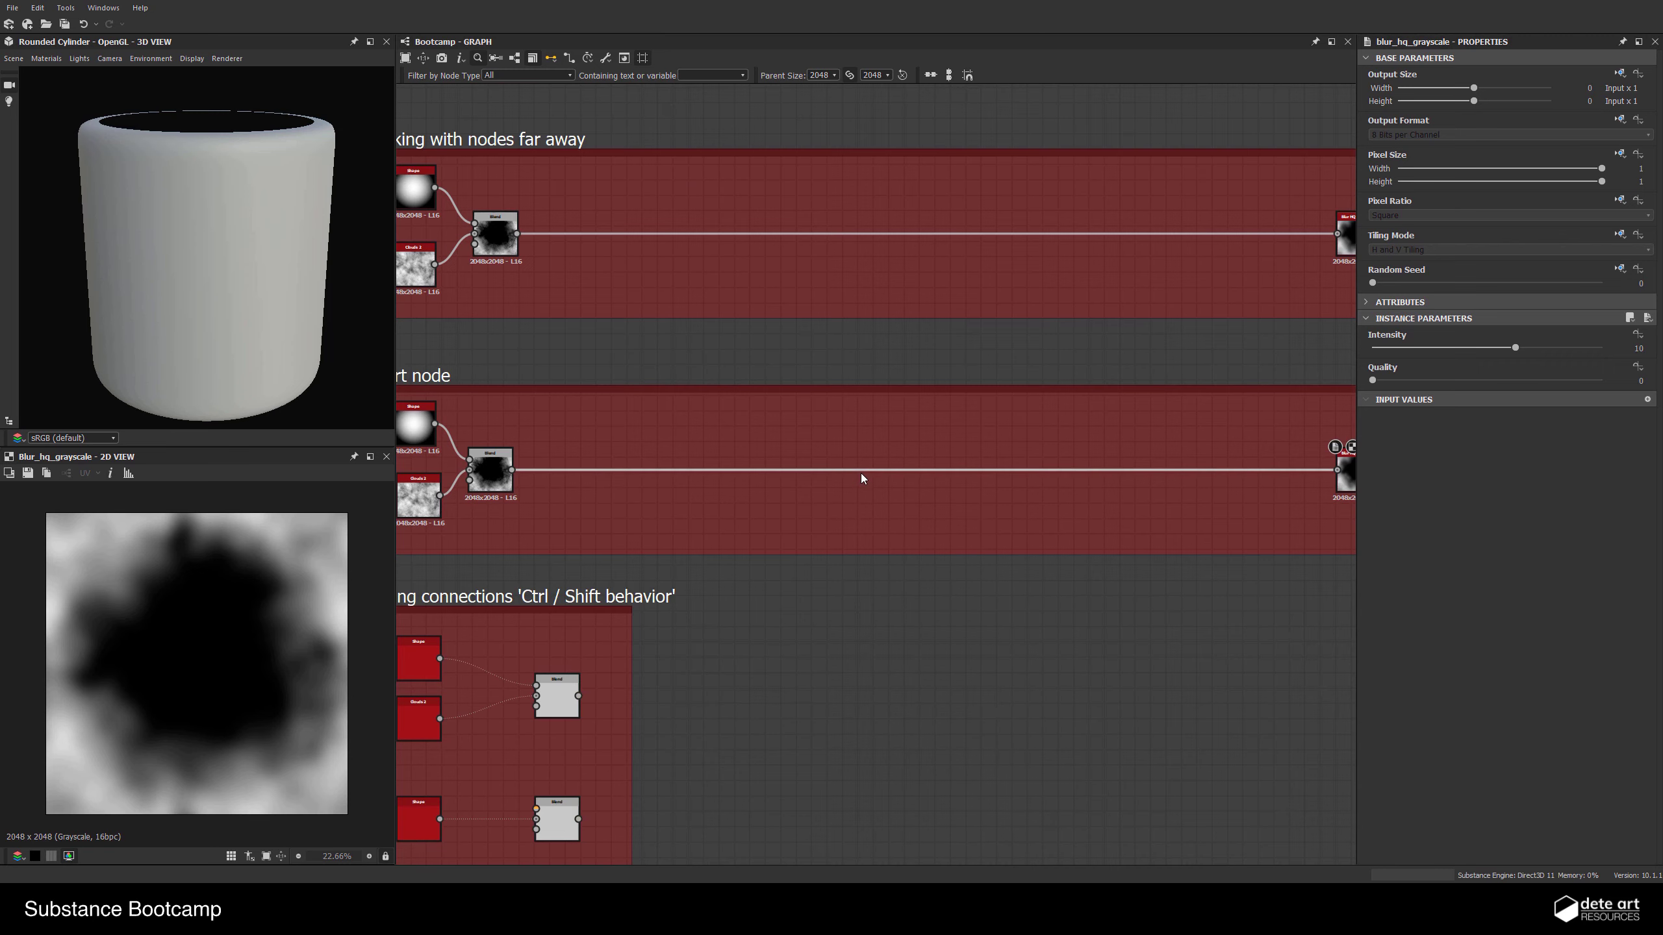
Insert a Safe Transform Grayscale node into the connection between Blend and Blur HQ Grayscale in the "Insert node" frame
click(862, 474)
key(space)
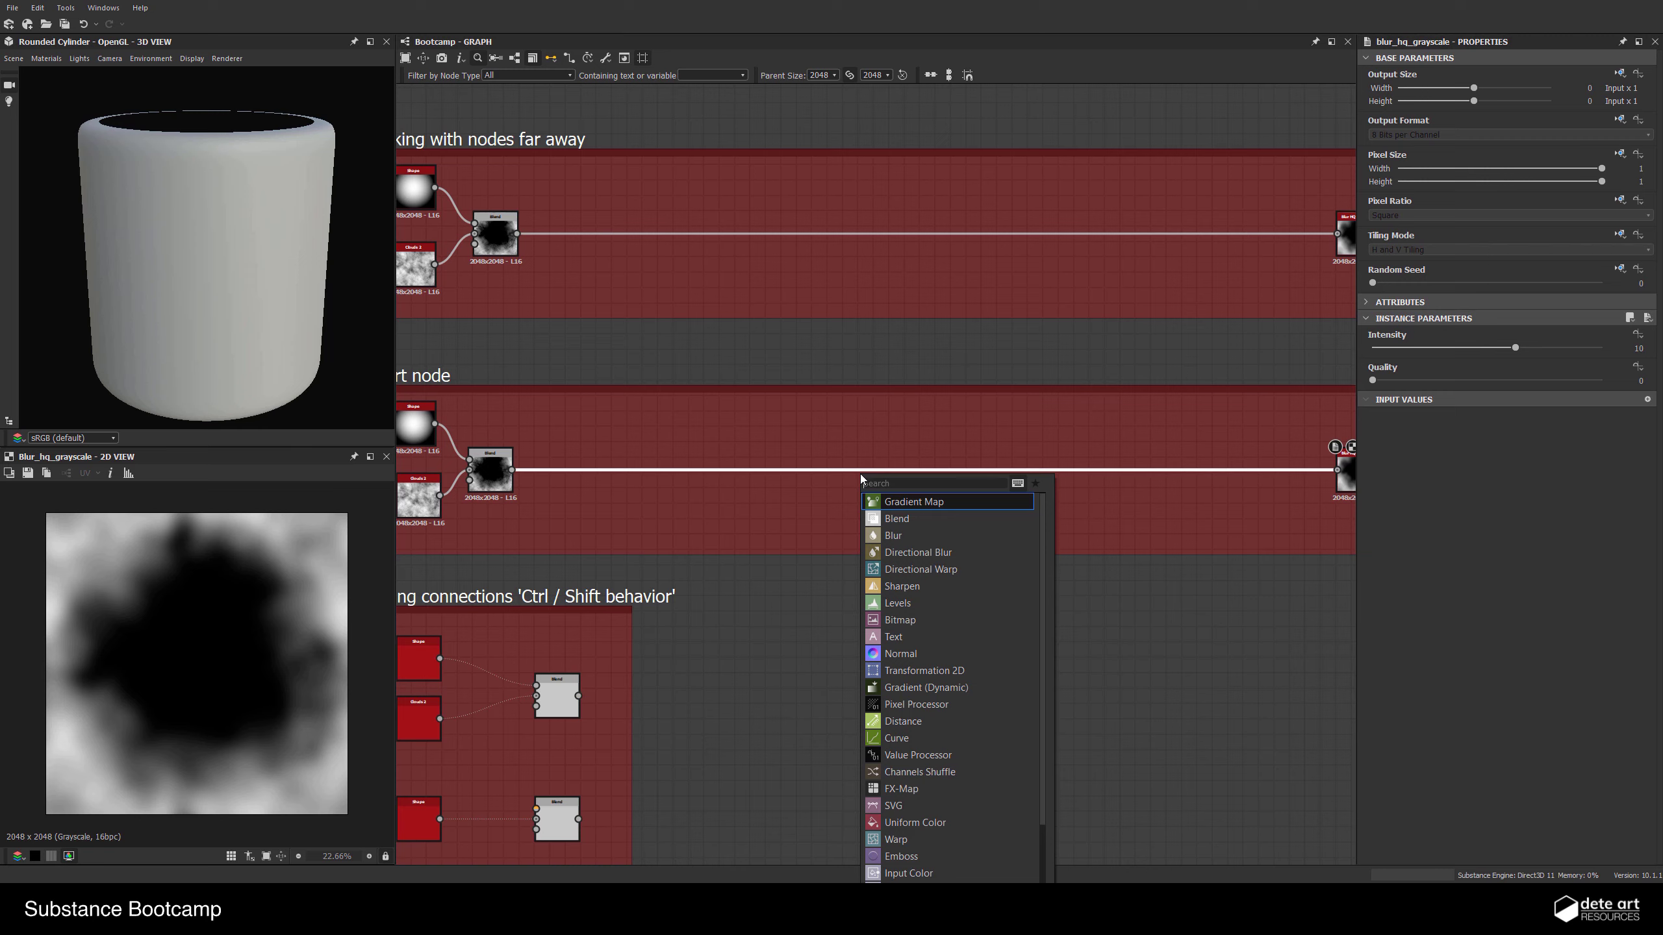
text(safe)
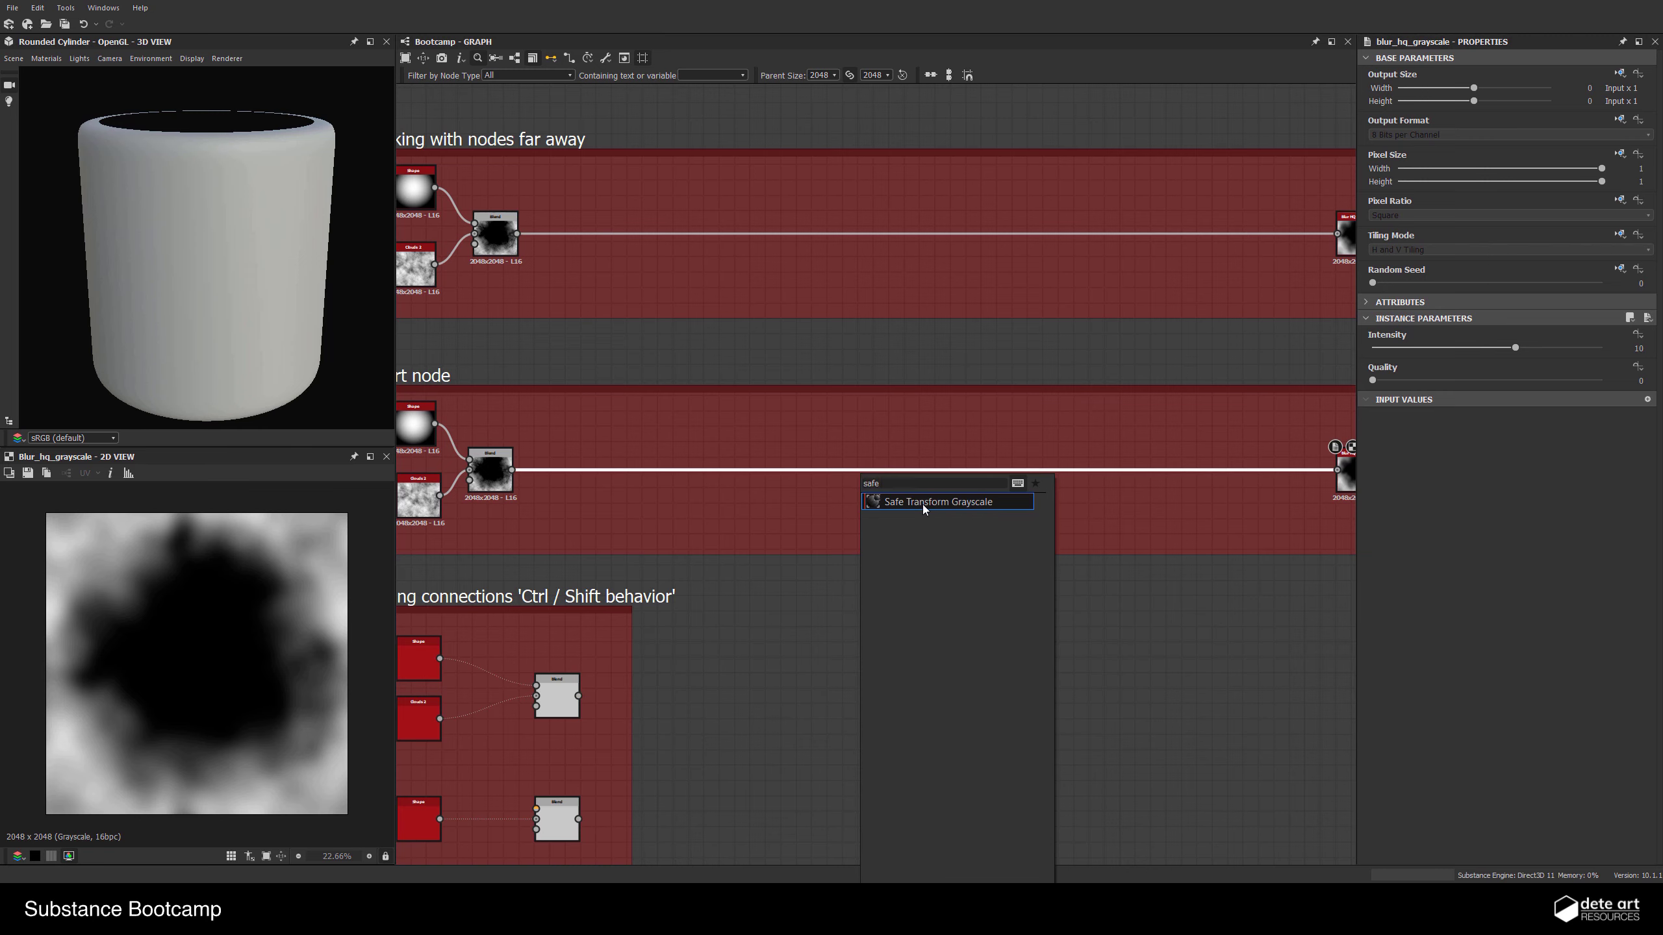
click(922, 504)
Set the Safe Transform Grayscale node's Tile to 2 and preview the Blur HQ Grayscale node it feeds
drag(1374, 350, 1385, 351)
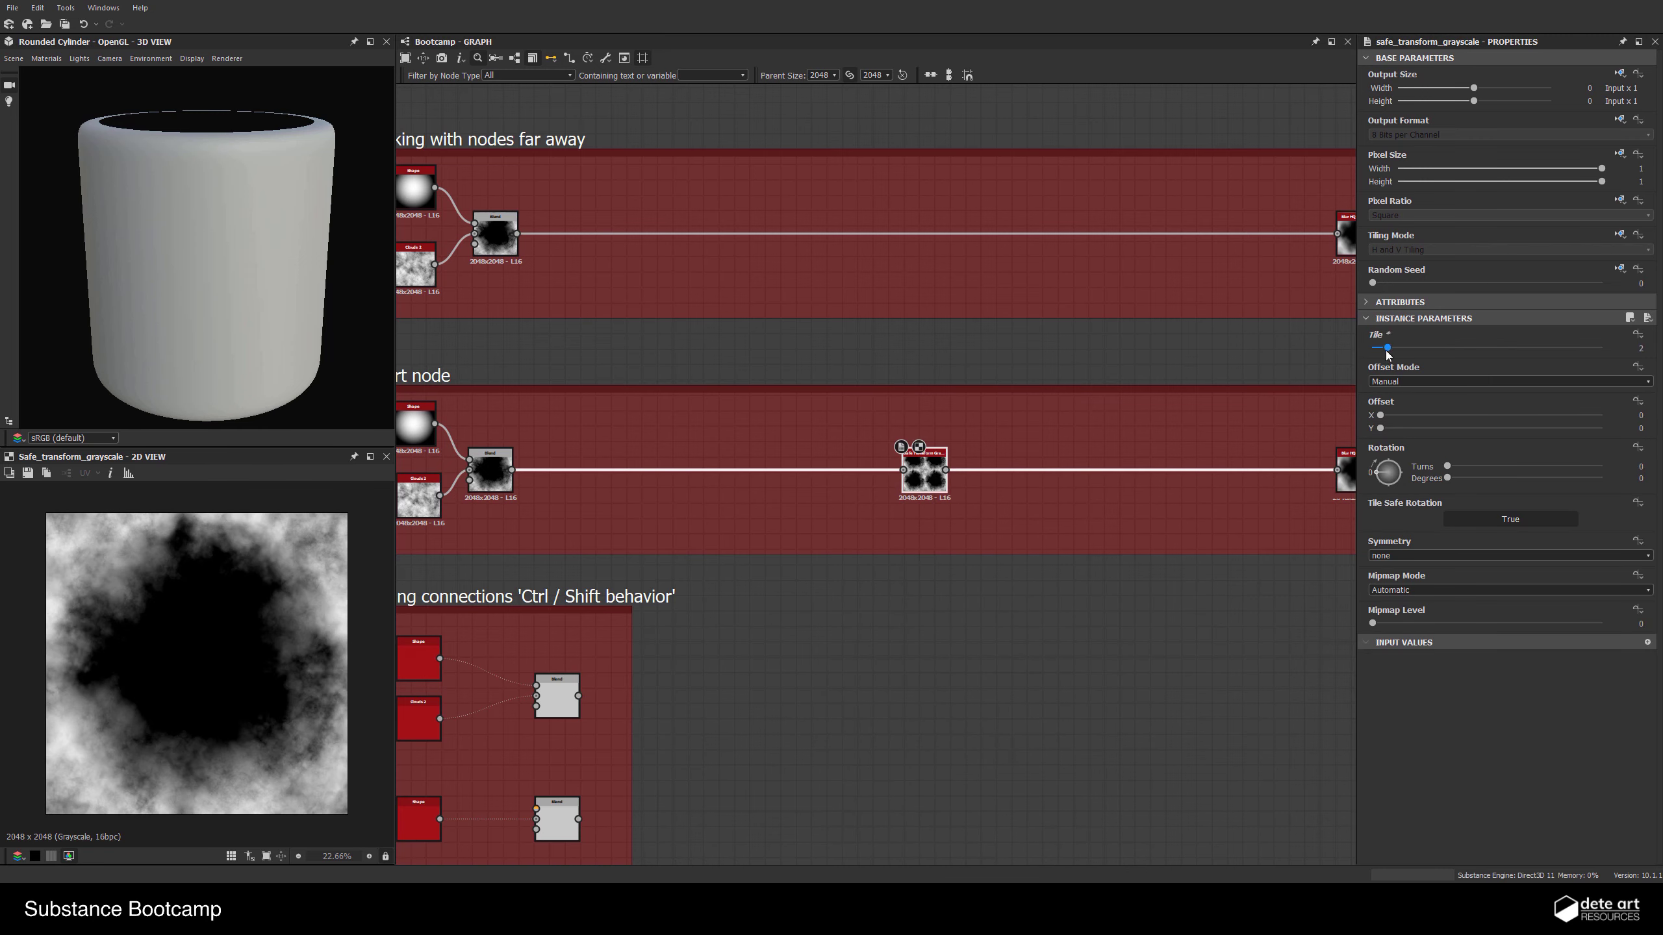
middle_drag(974, 511, 770, 507)
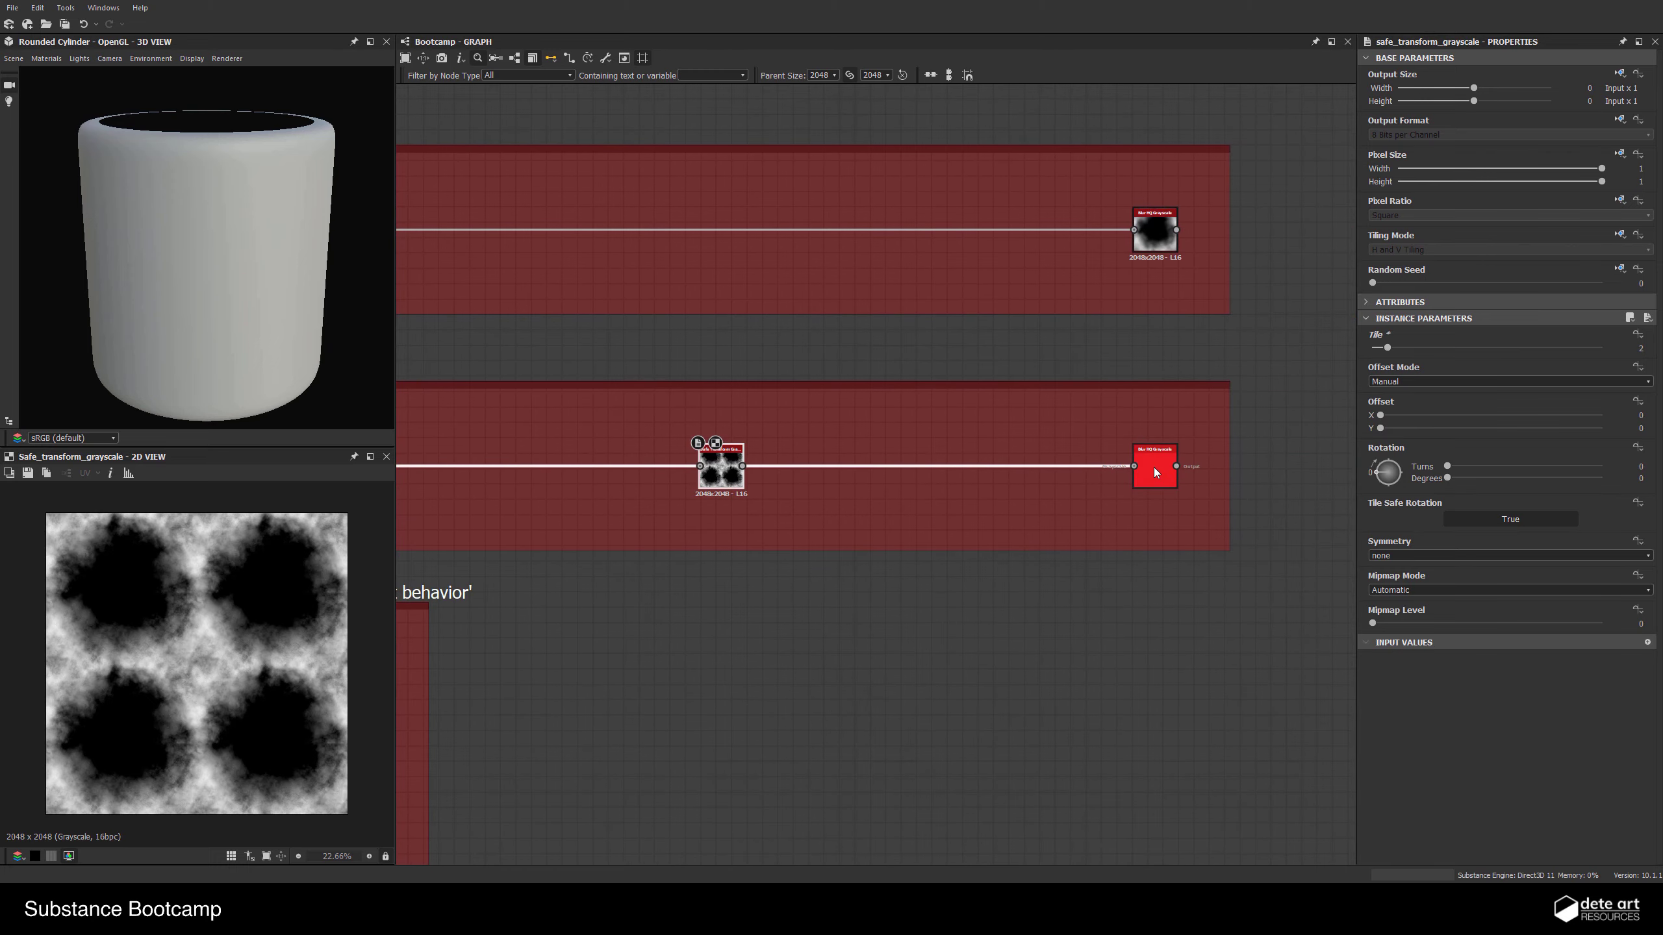
click(1154, 473)
Add a Blend node beside the Safe Transform Grayscale node and connect the latter's output to its Background input
scroll(1028, 505, down, 4)
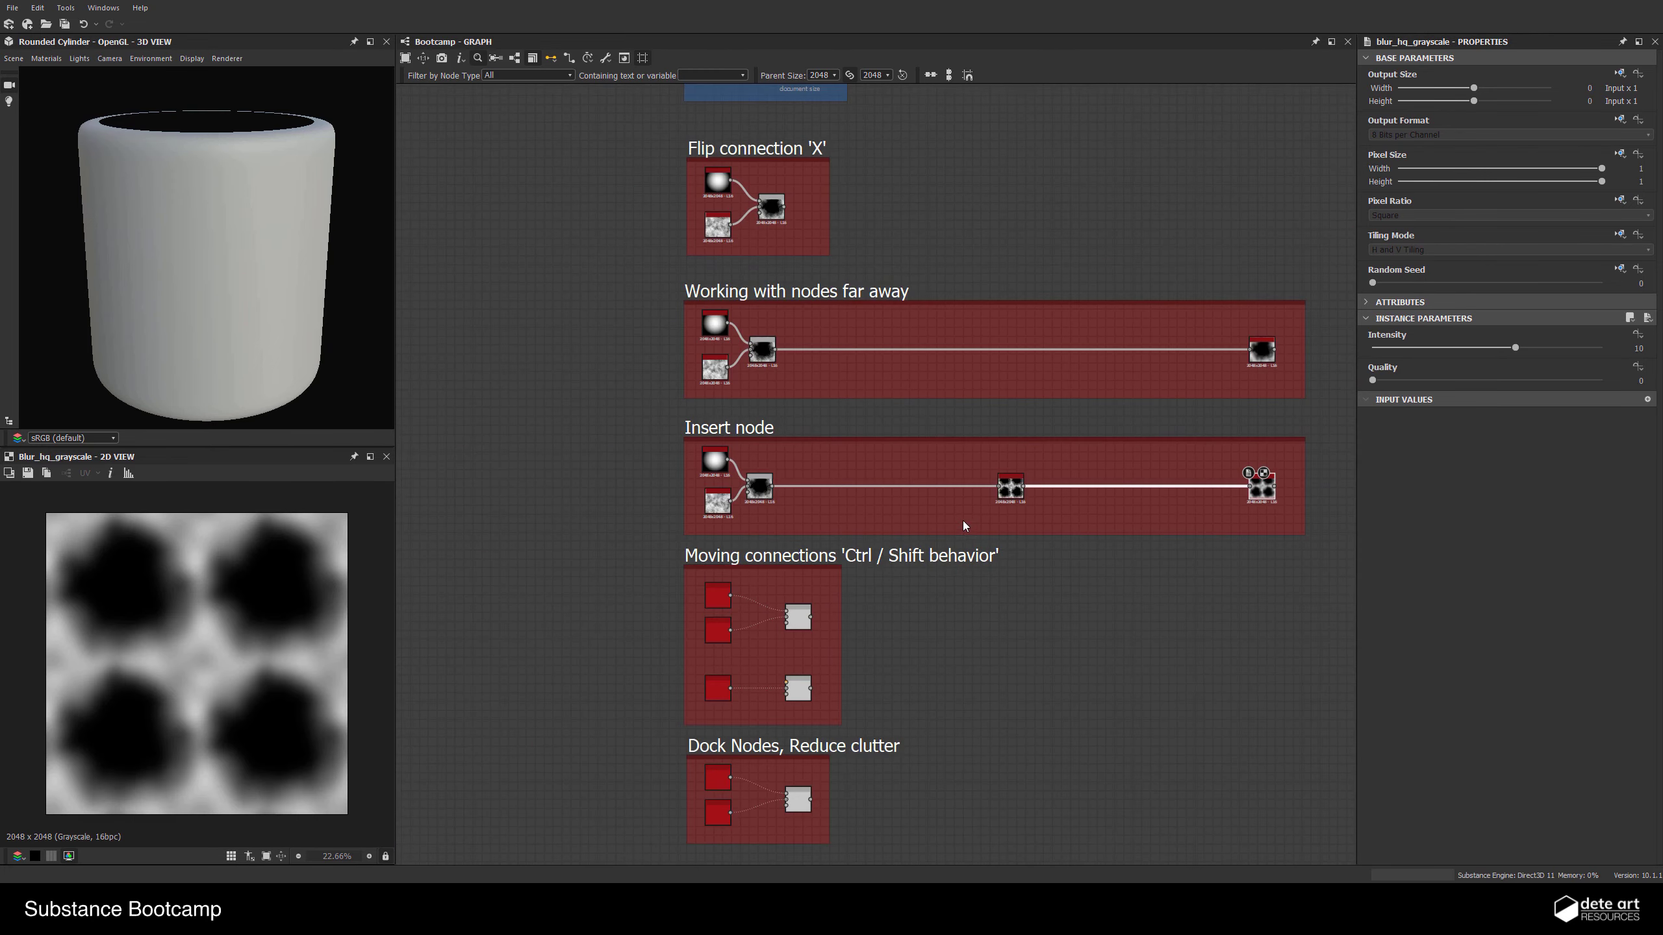
scroll(963, 521, up, 3)
scroll(959, 500, up, 2)
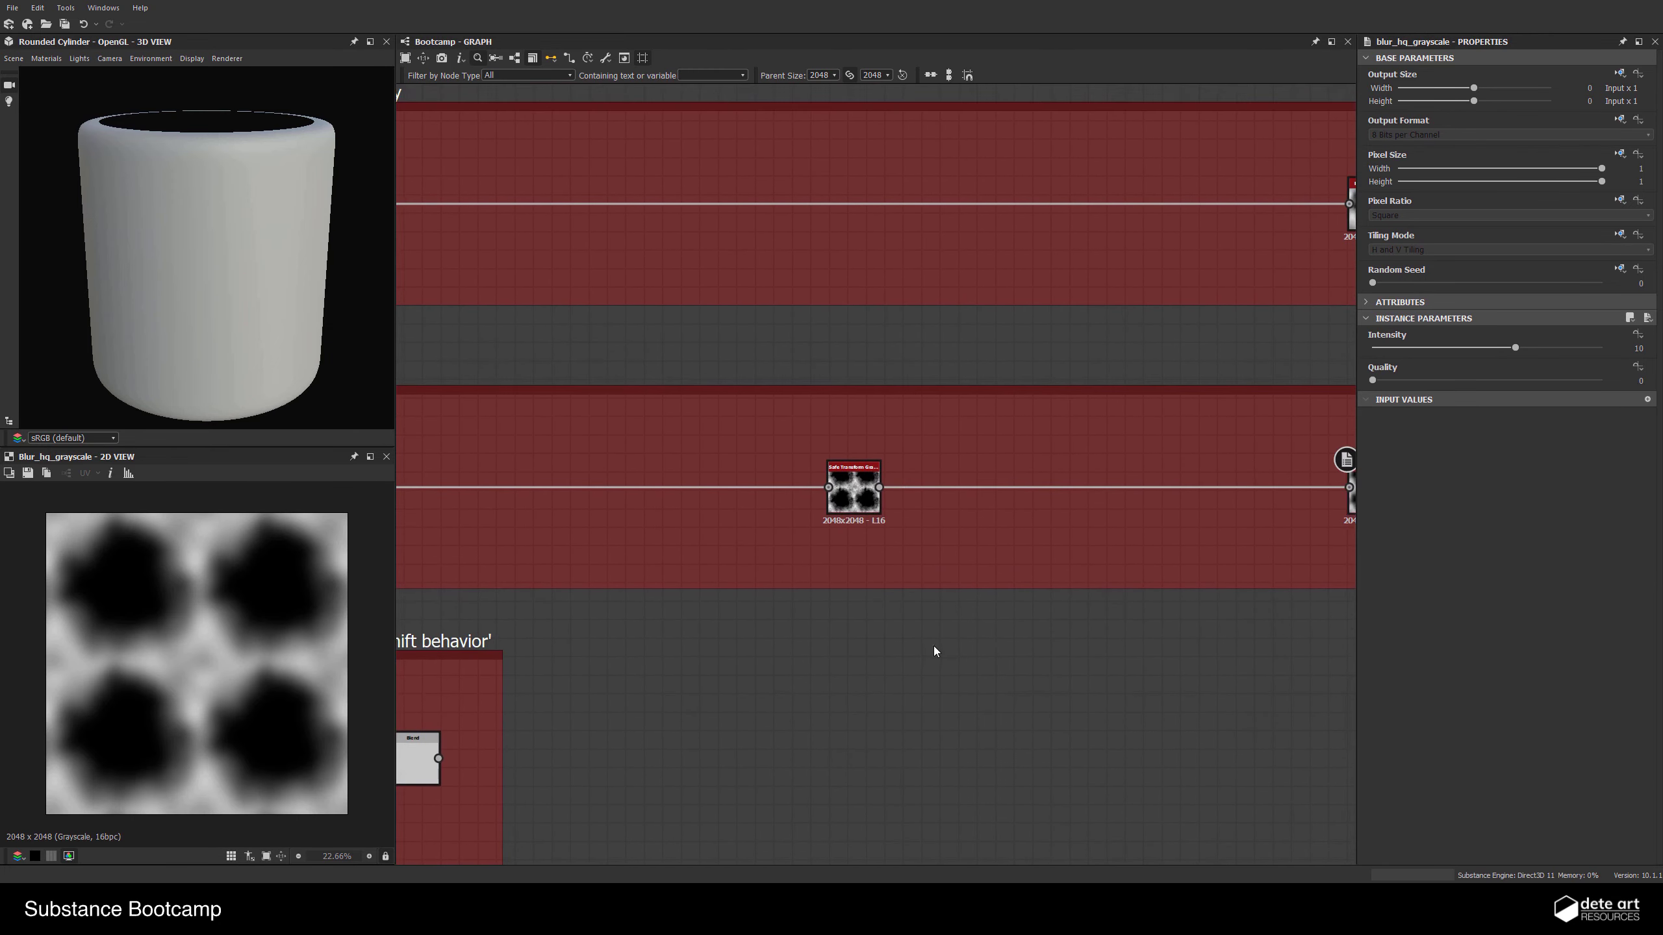
scroll(979, 580, up, 1)
middle_drag(980, 580, 800, 574)
scroll(807, 550, up, 1)
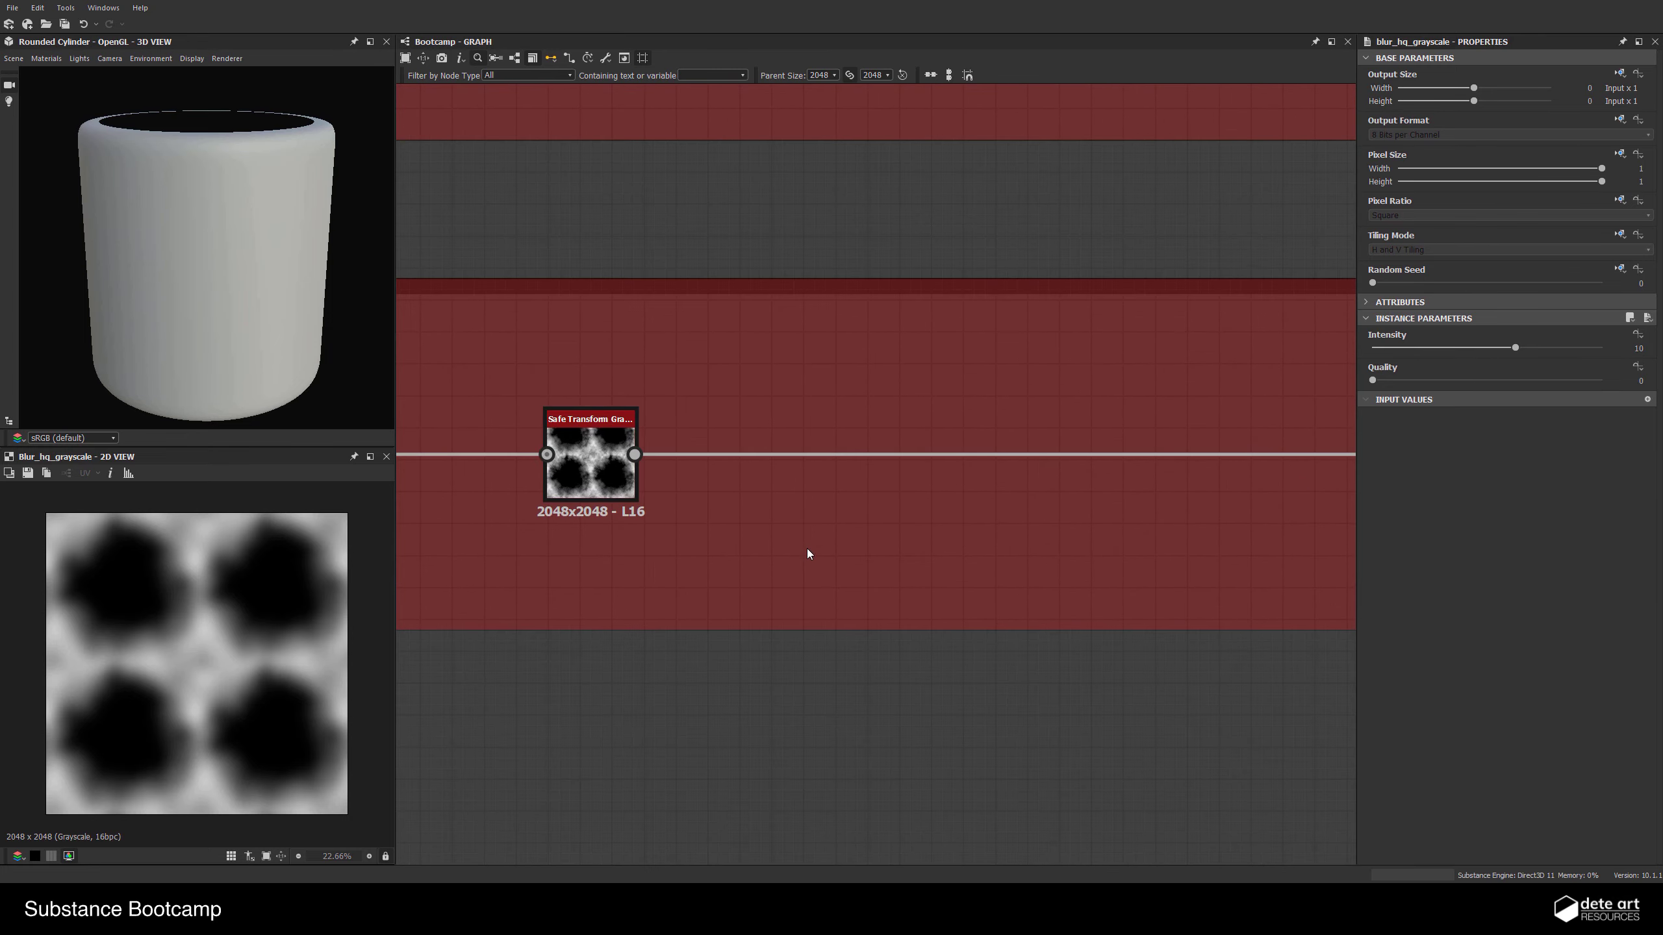
key(space)
text(bl)
click(837, 512)
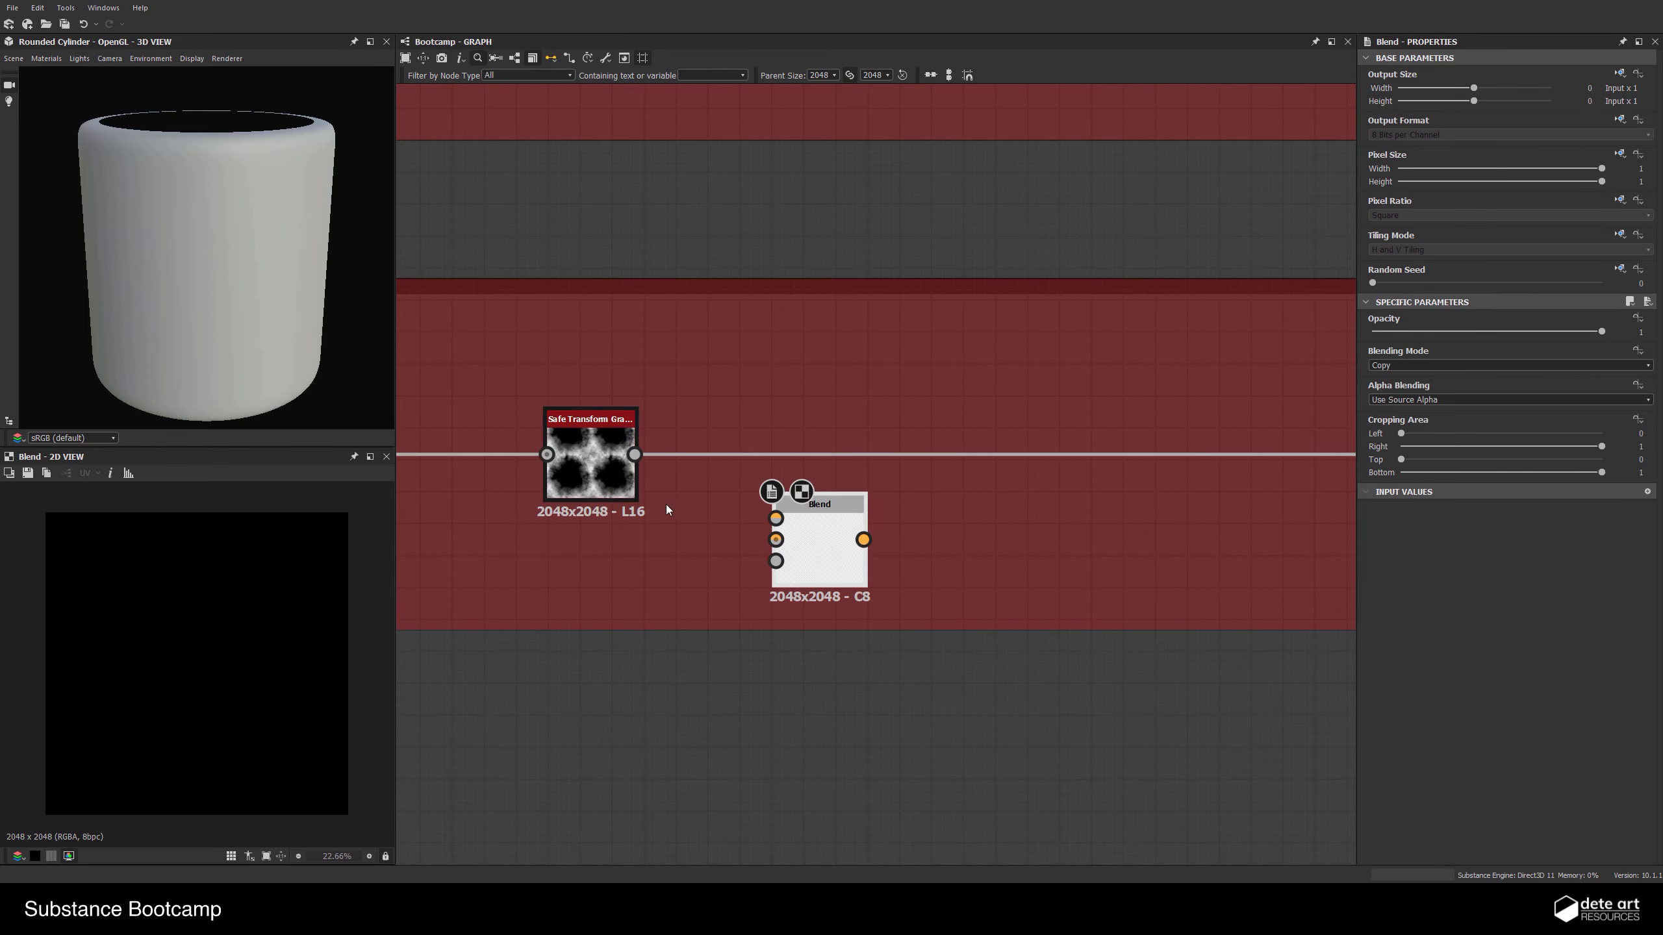
drag(634, 454, 846, 584)
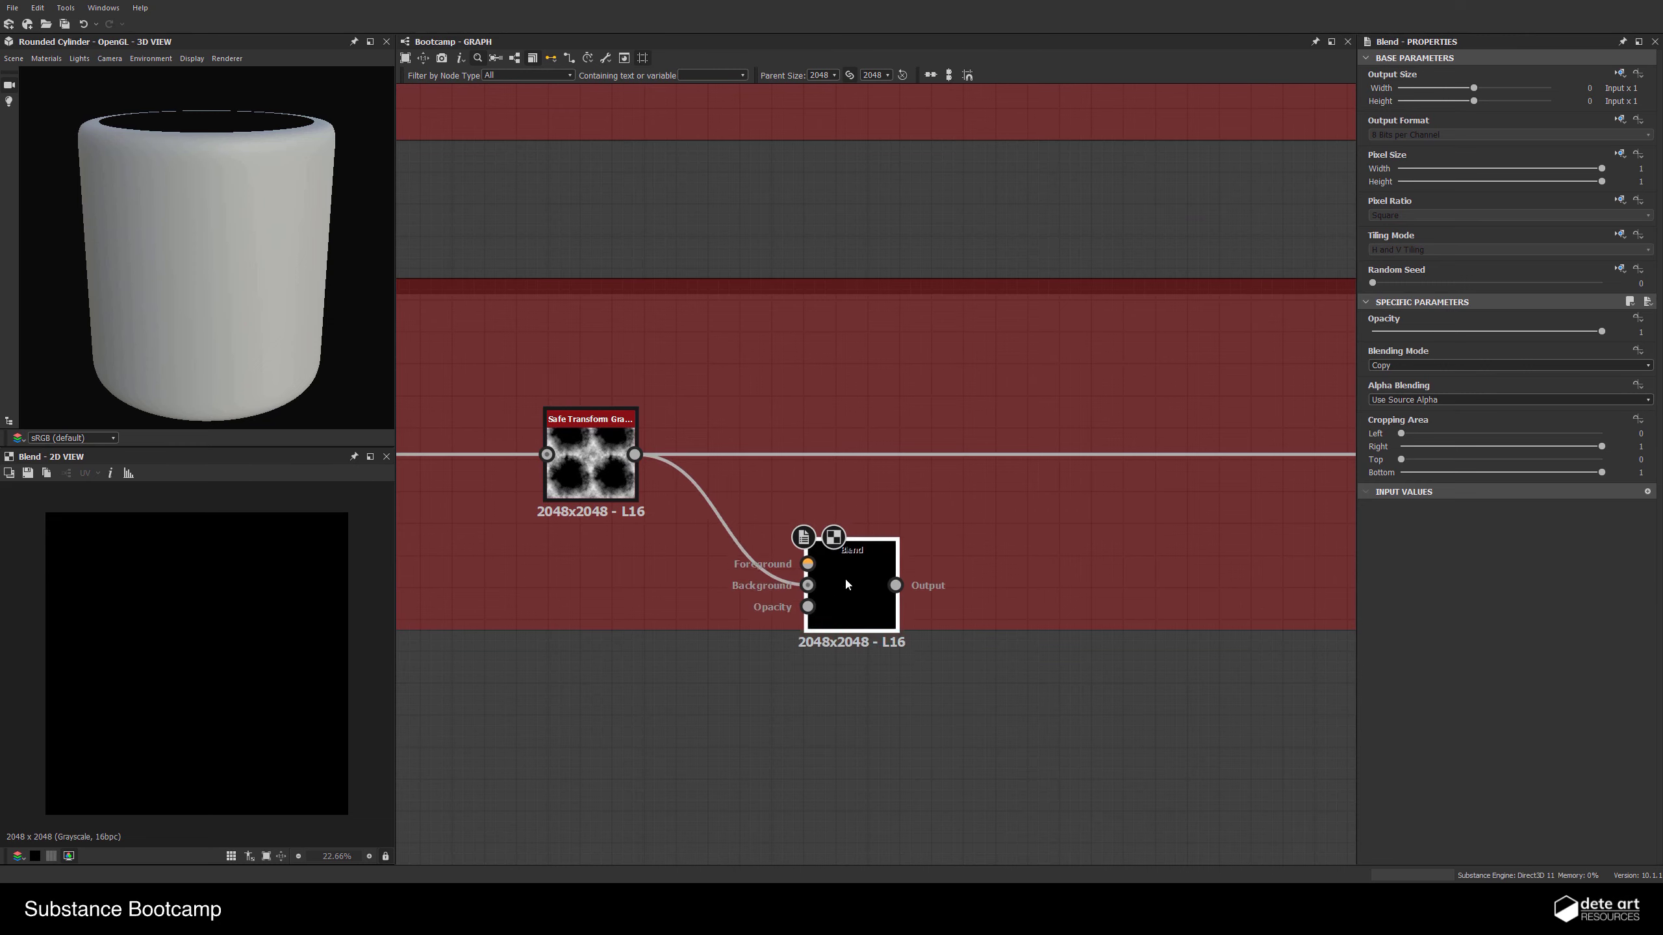
Connect the Safe Transform Grayscale output to the Blend's Foreground input and insert a Transformation 2D node into that connection
drag(636, 454, 808, 550)
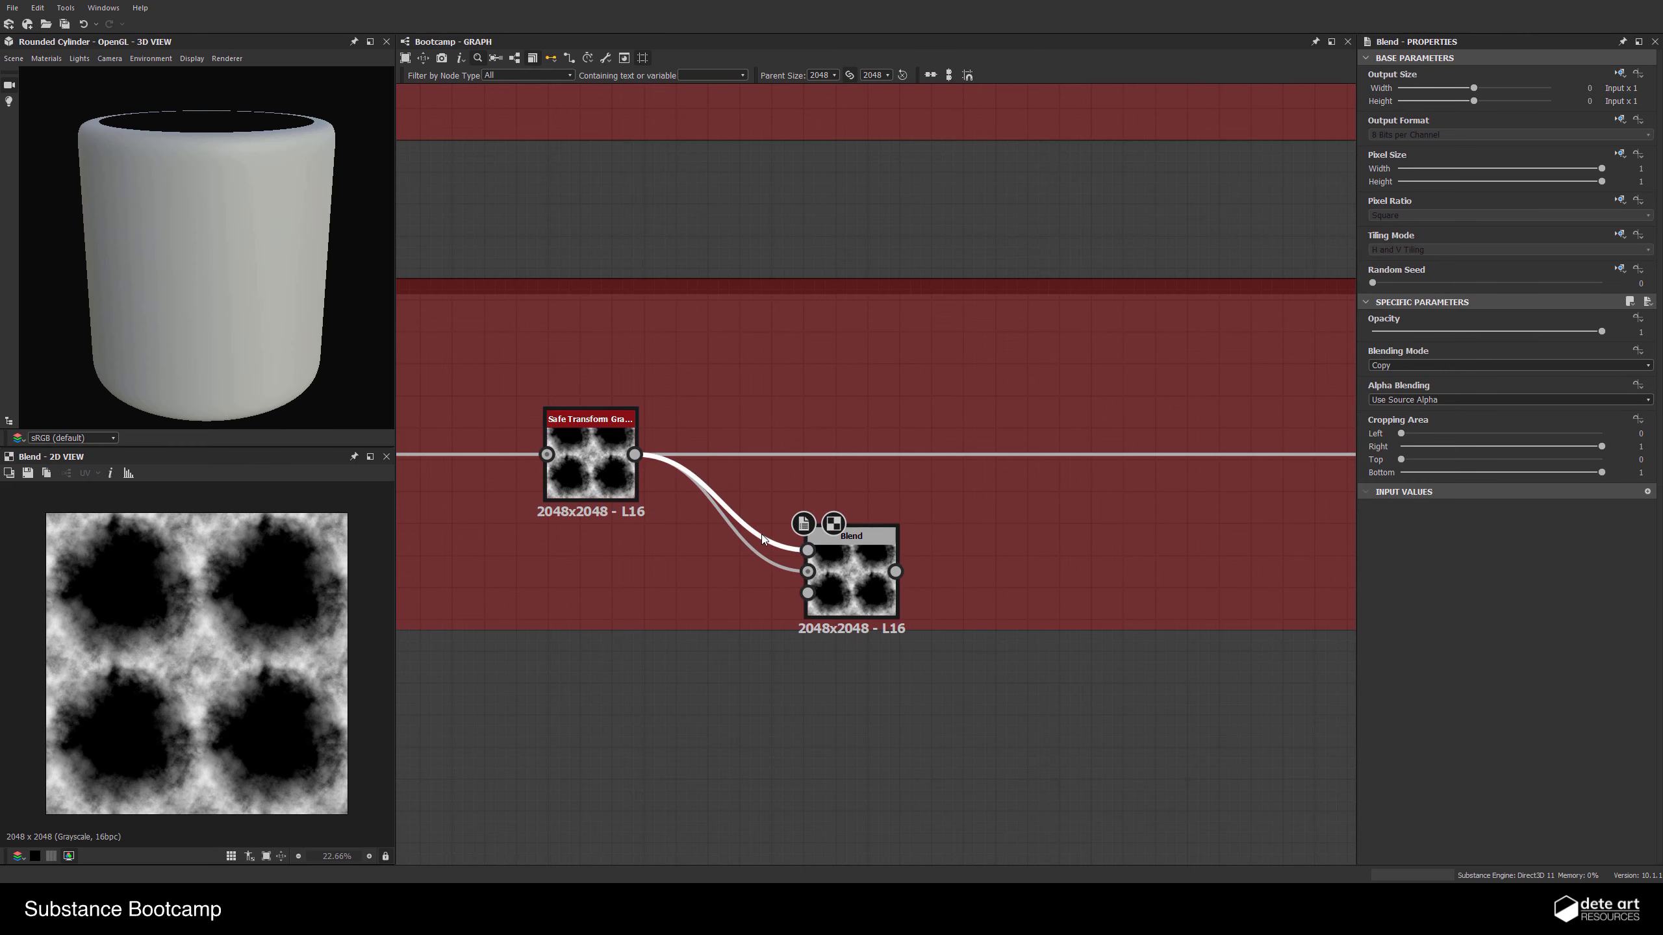
key(space)
text(tra)
click(782, 508)
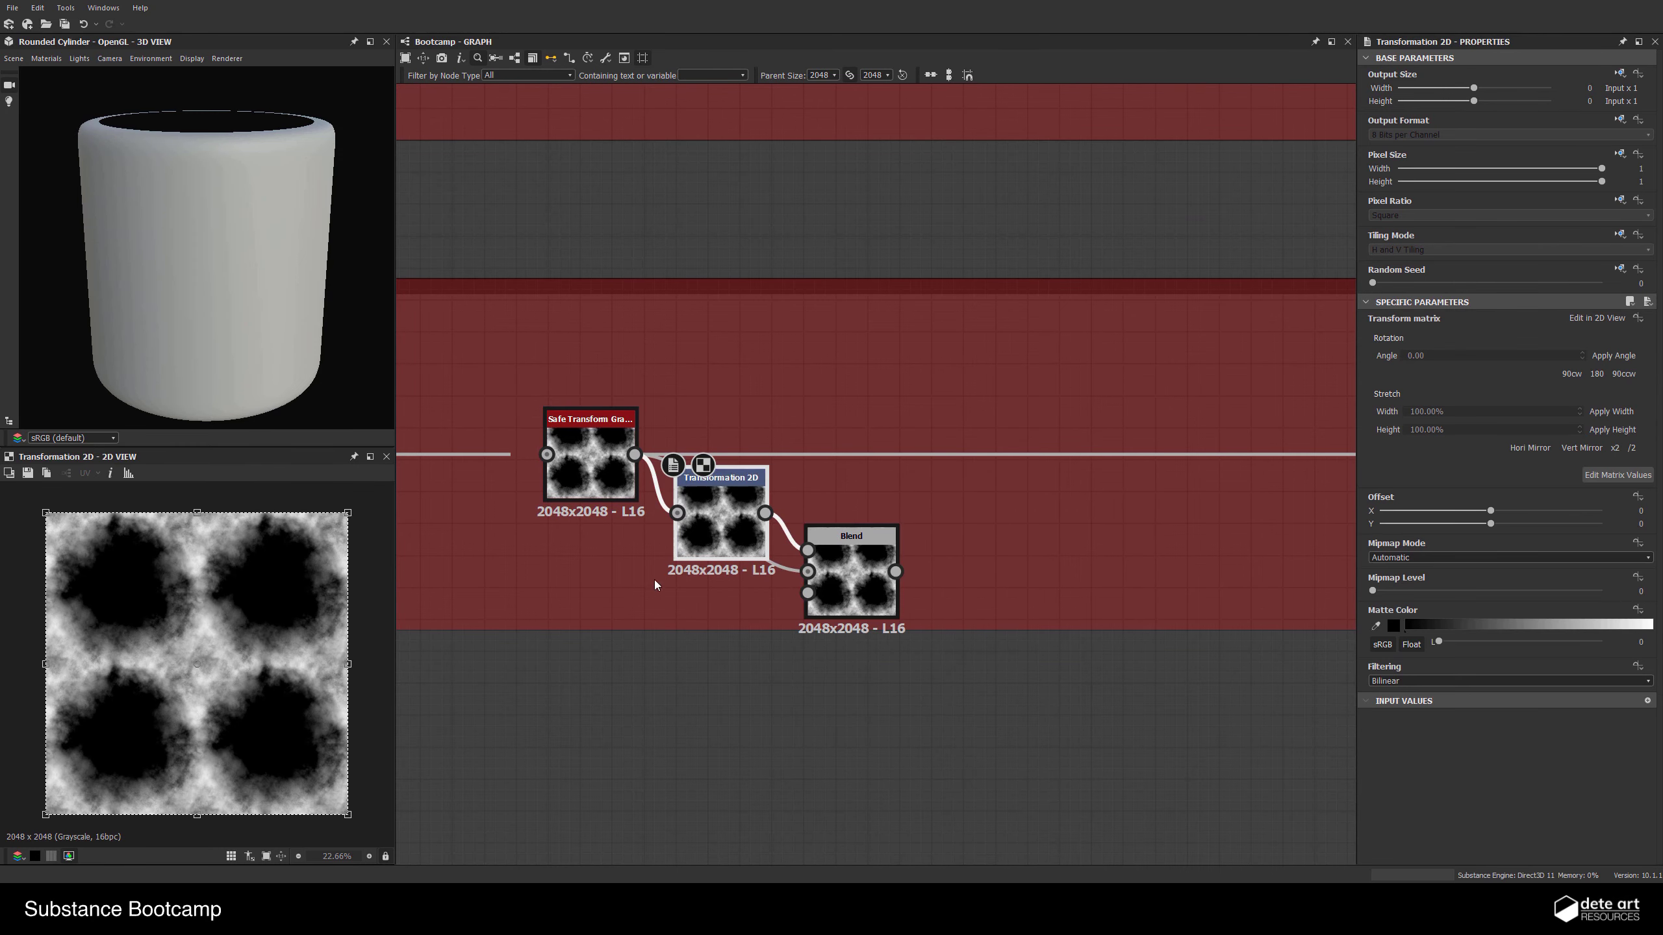
Delete the Transformation 2D and Blend nodes branching off the Safe Transform Grayscale node
drag(632, 561, 831, 557)
key(Delete)
Insert a Blend node into the connection between Safe Transform Grayscale and Blur HQ Grayscale, and shift it closer to Blur HQ Grayscale
click(797, 455)
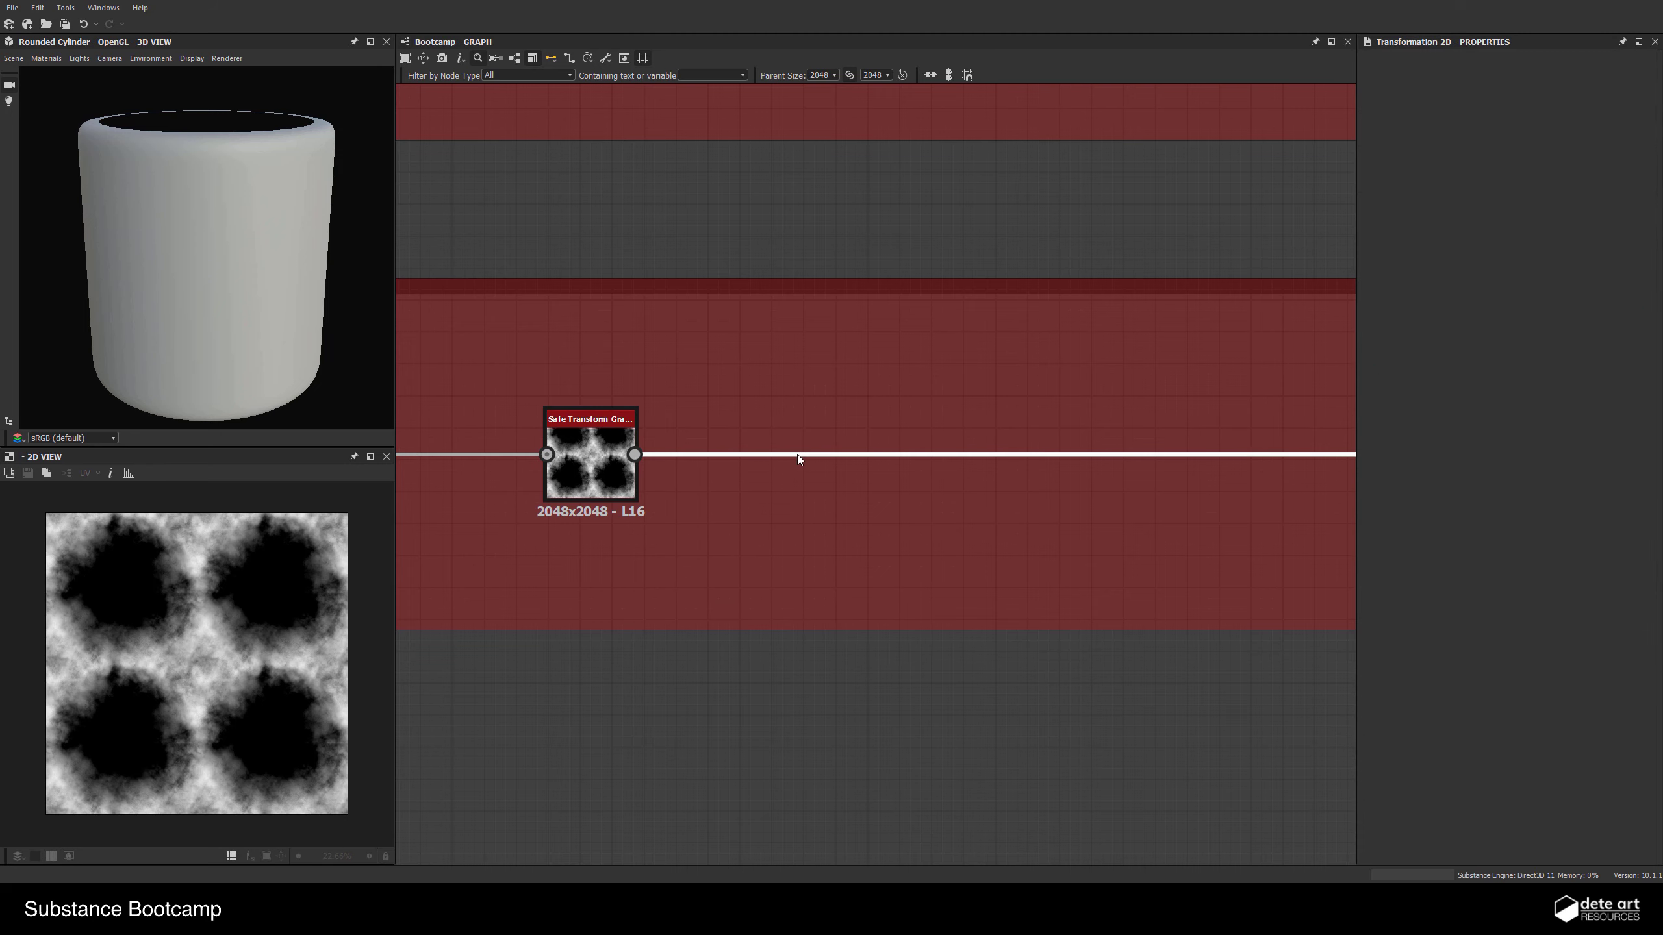
key(space)
text(bl)
click(839, 486)
middle_drag(736, 496, 564, 542)
drag(793, 475, 824, 479)
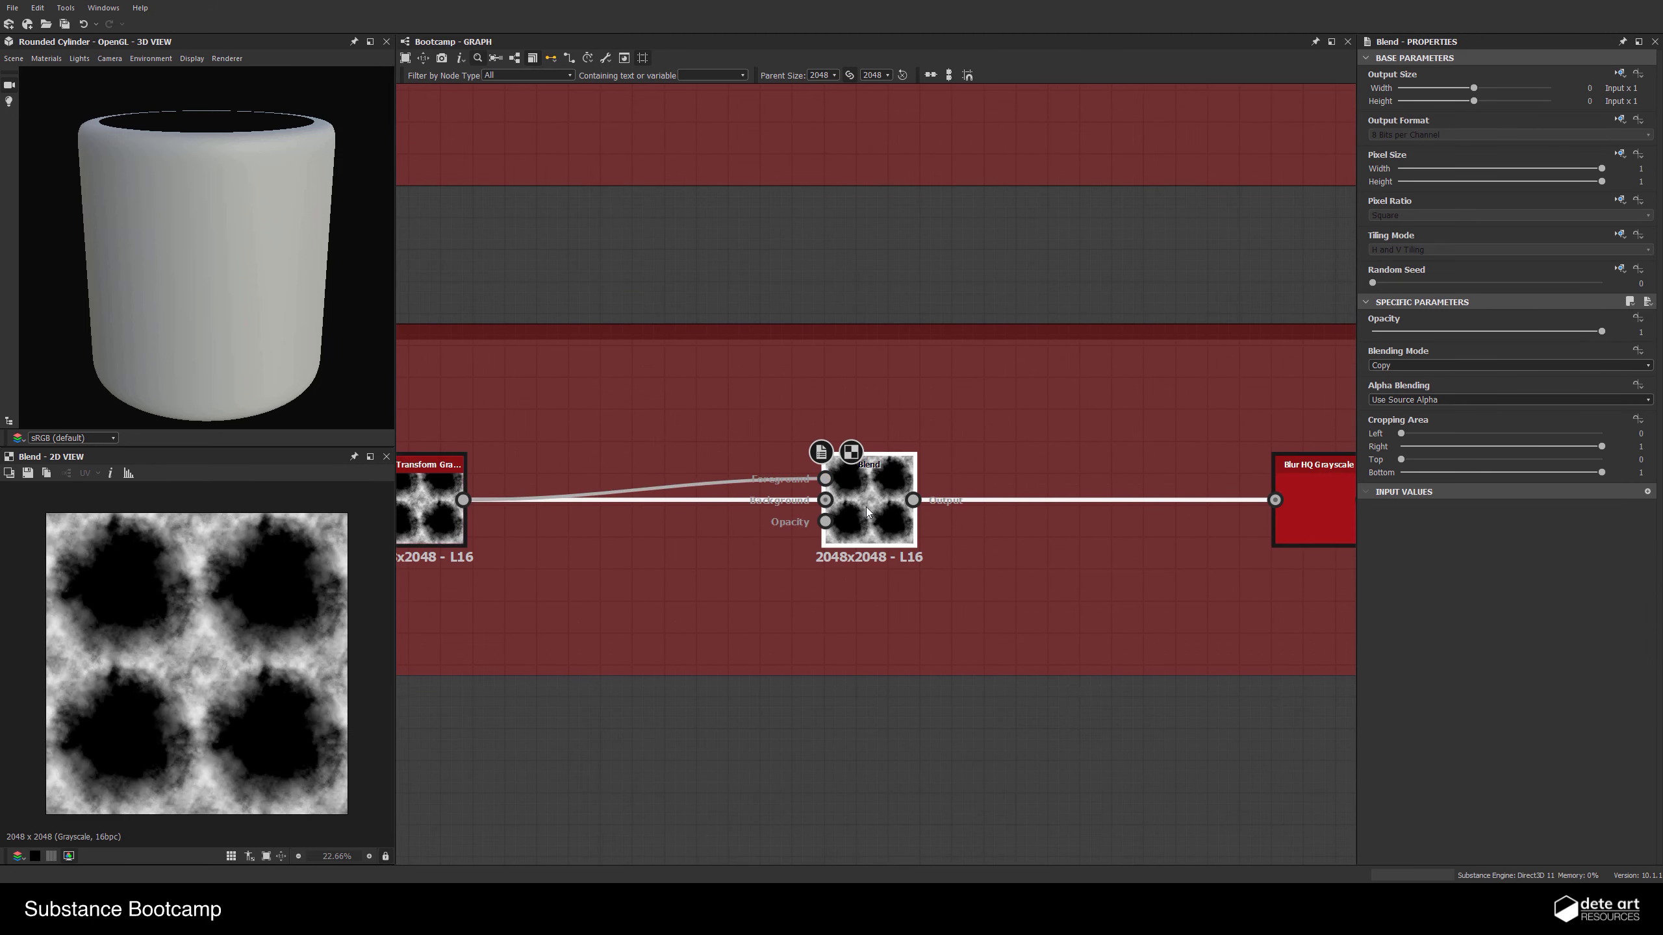
scroll(1070, 545, down, 3)
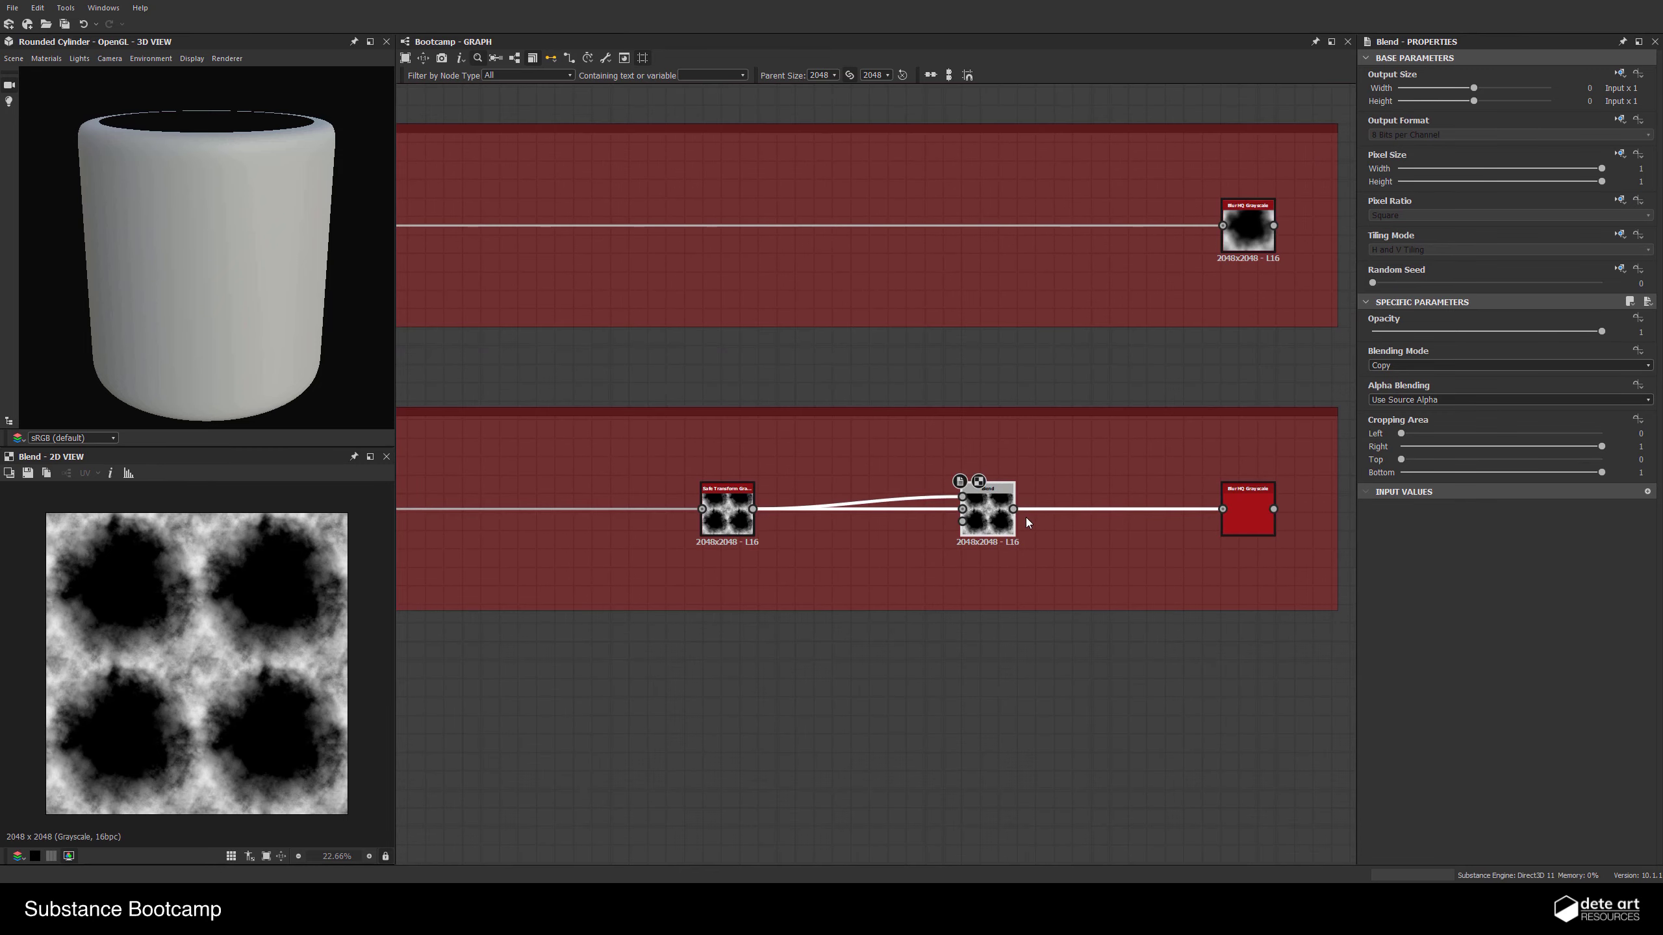
Delete the inserted Blend node and preview the Blur HQ Grayscale node at the end of the chain
key(Delete)
click(1240, 528)
scroll(982, 520, down, 1)
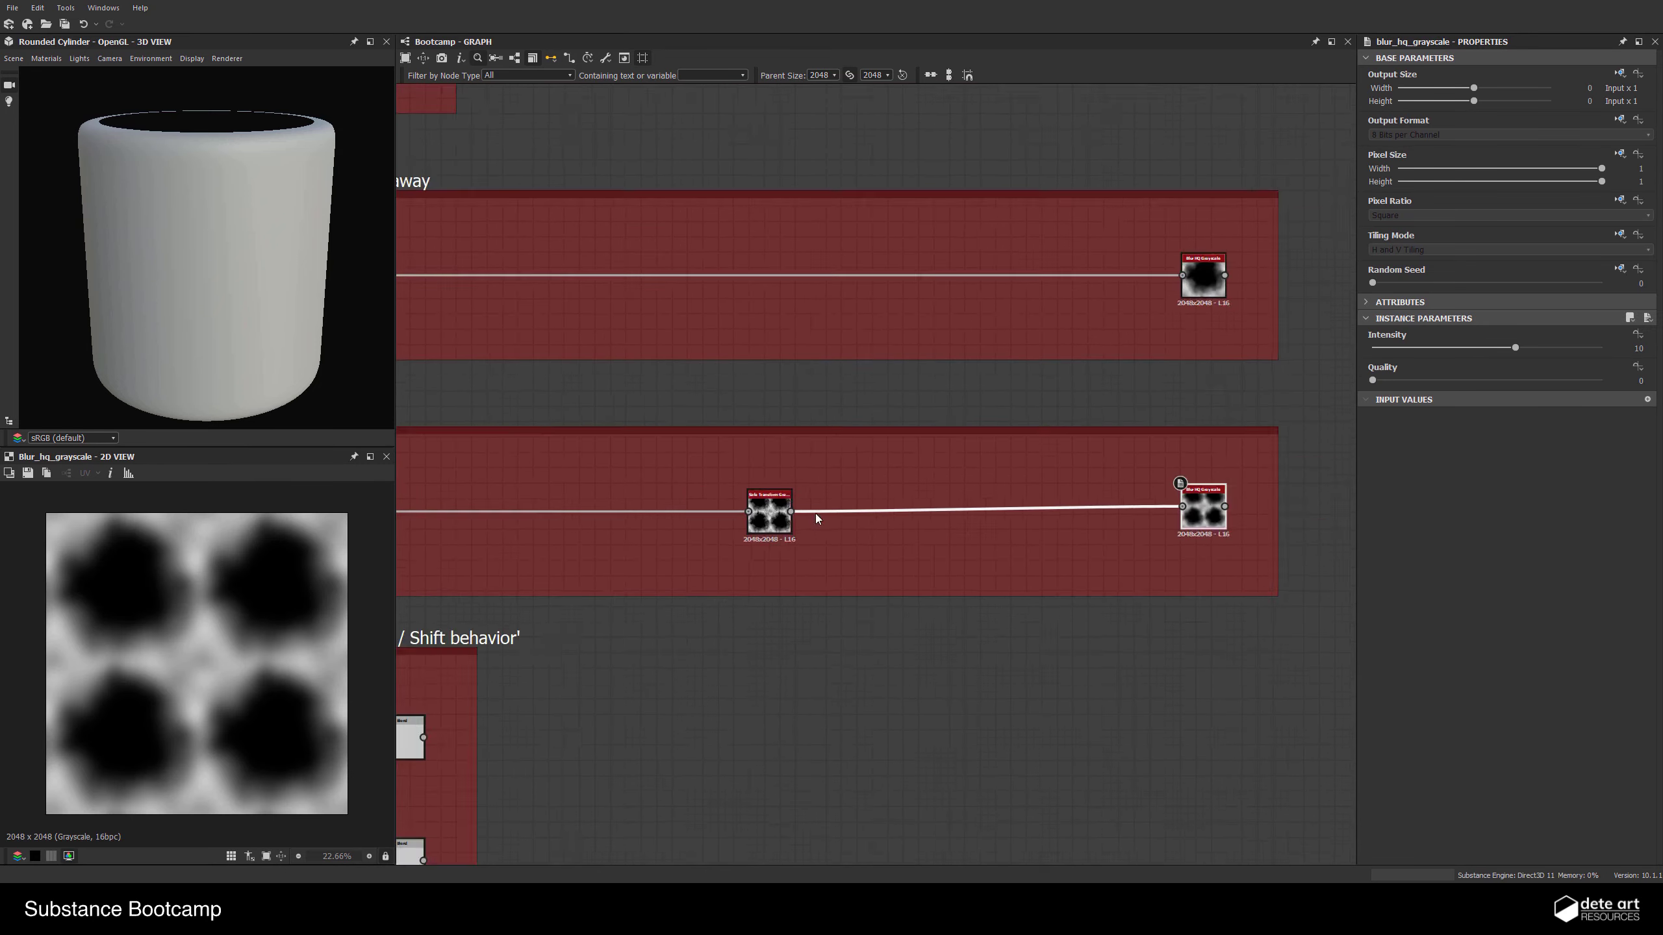
Preview the Shape, Clouds 2 and Blend nodes of both setups in the "Moving connections 'Ctrl / Shift behavior'" frame
scroll(815, 513, down, 4)
scroll(673, 501, up, 6)
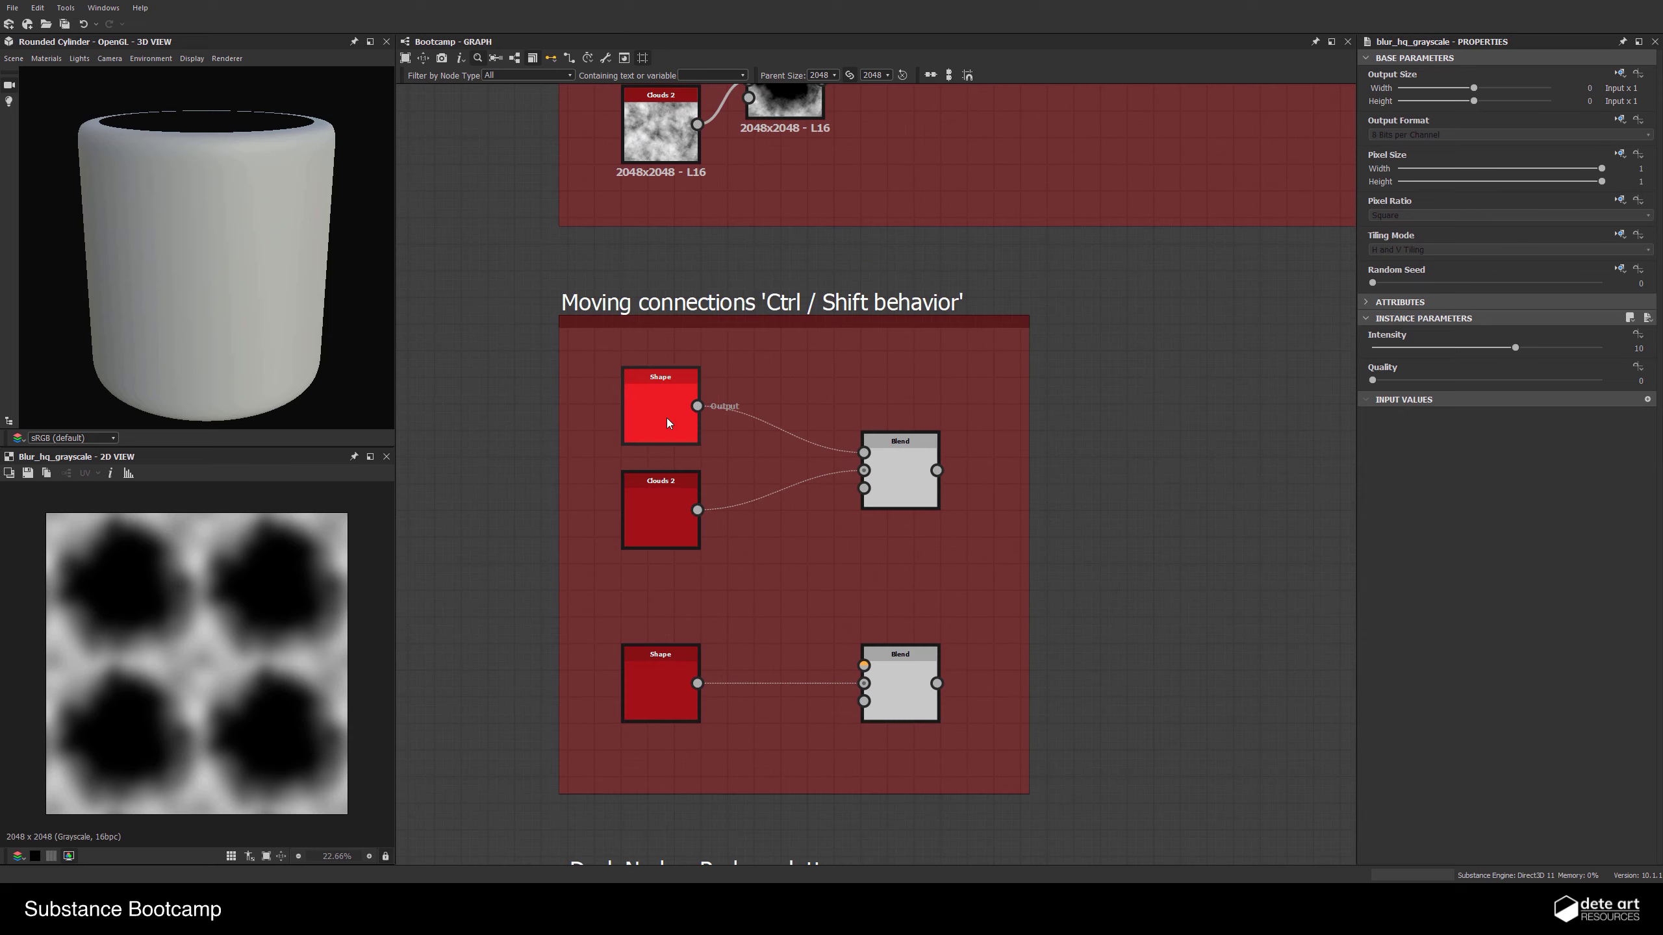
click(666, 422)
click(662, 495)
click(913, 497)
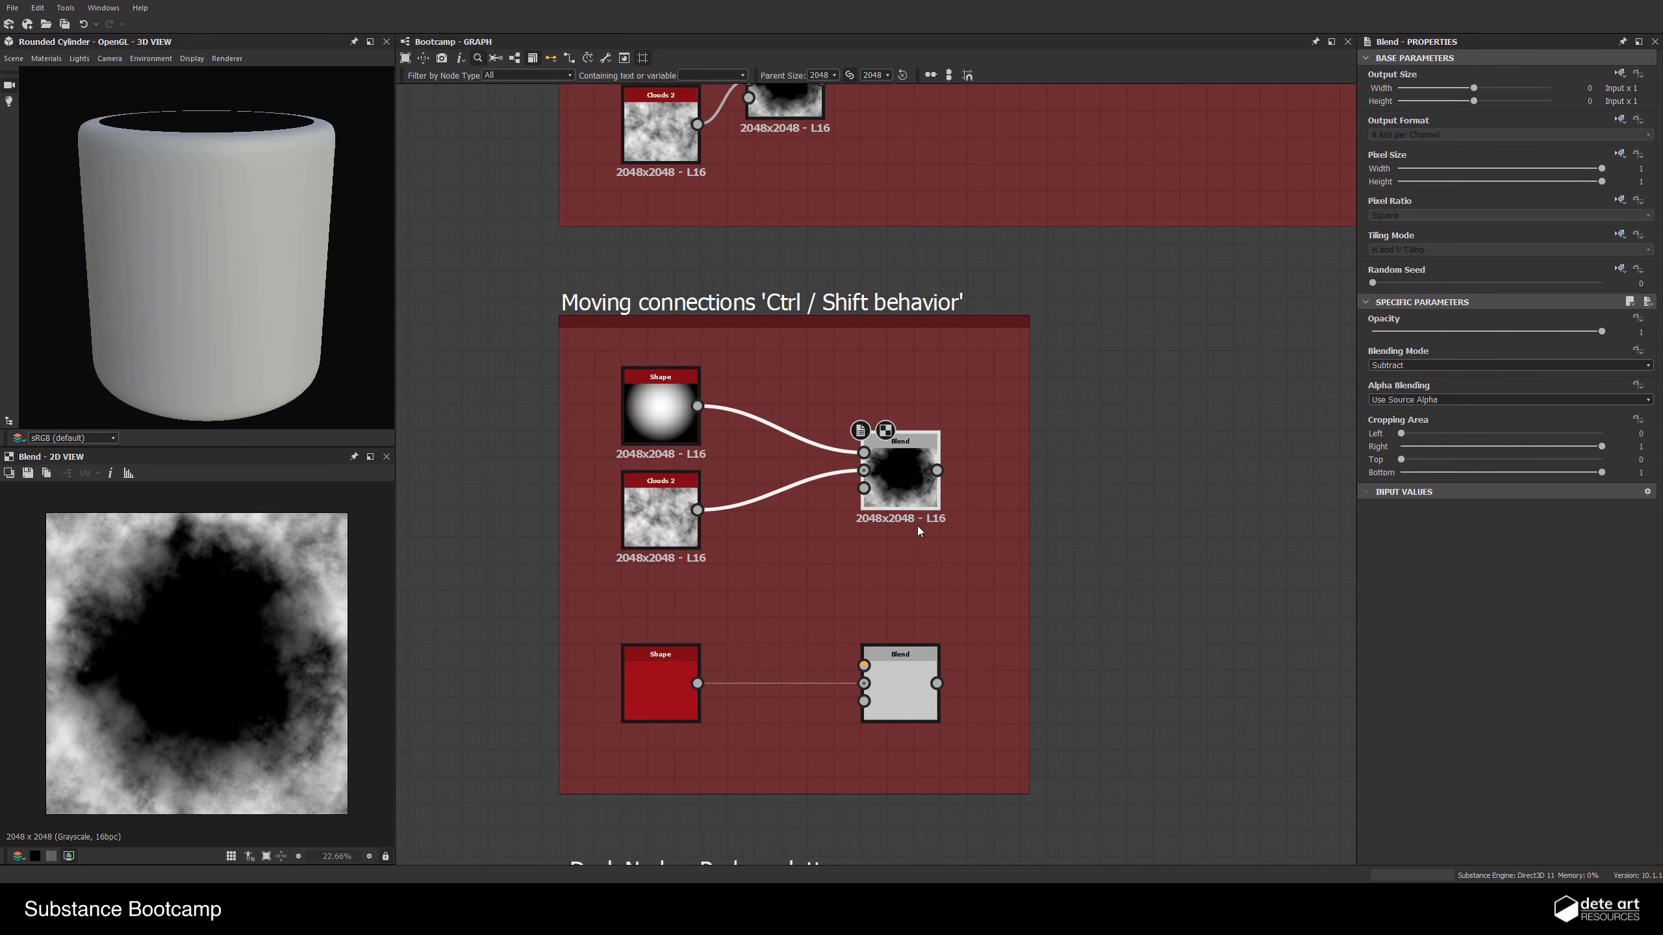
middle_drag(860, 578, 857, 530)
click(673, 609)
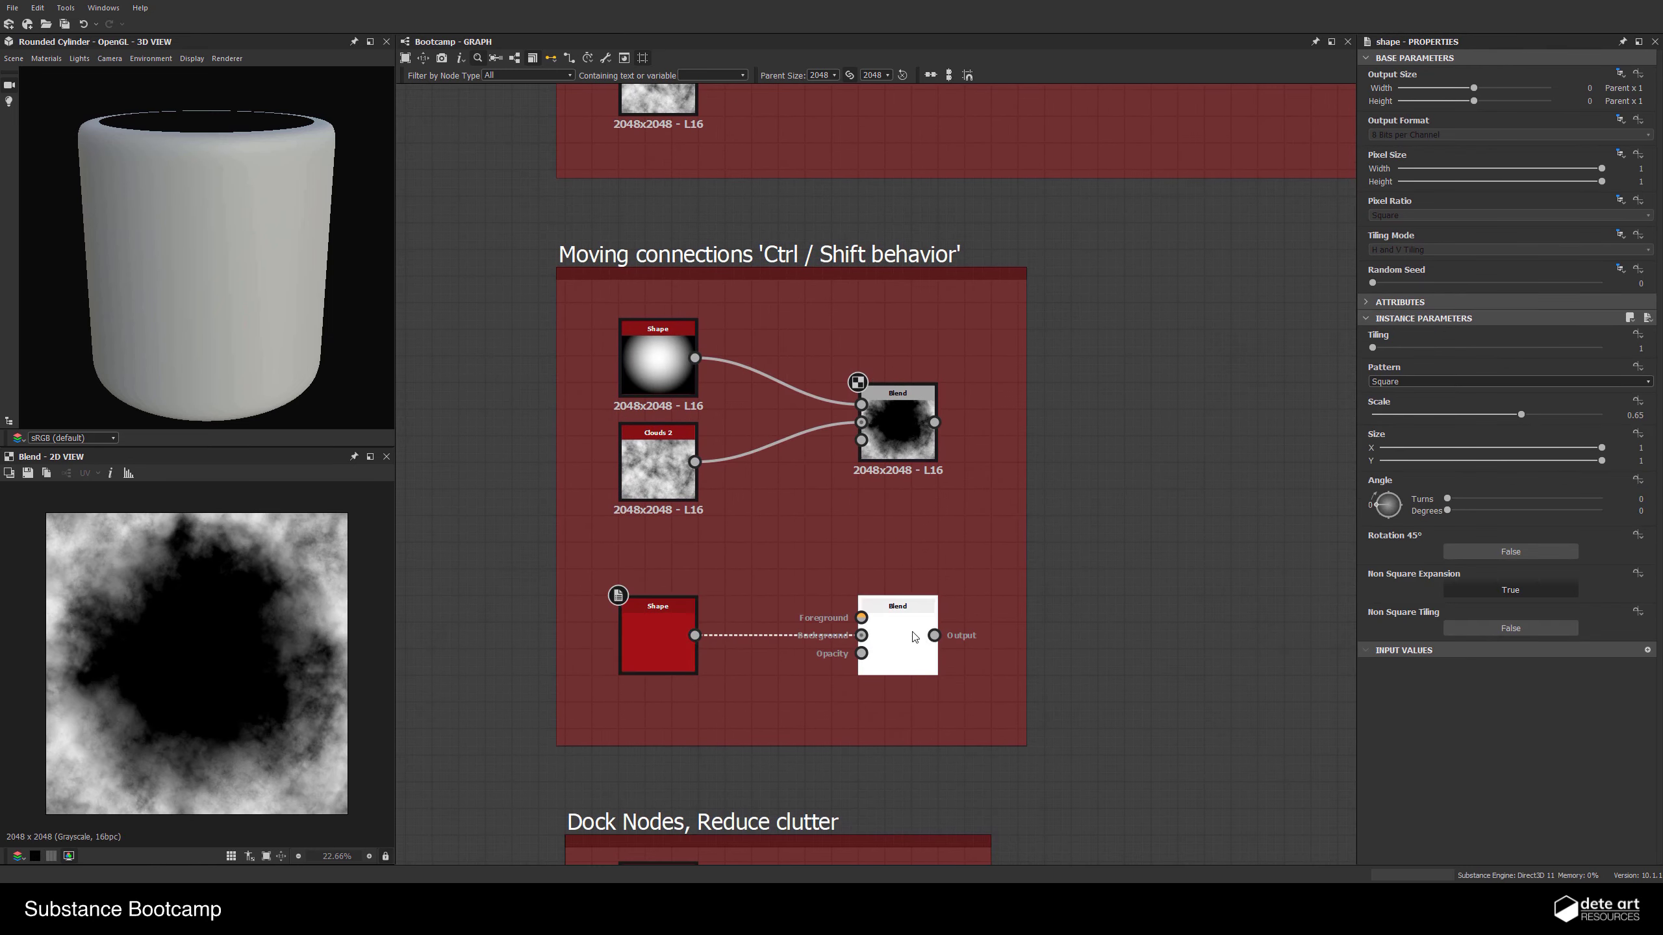
double_click(911, 634)
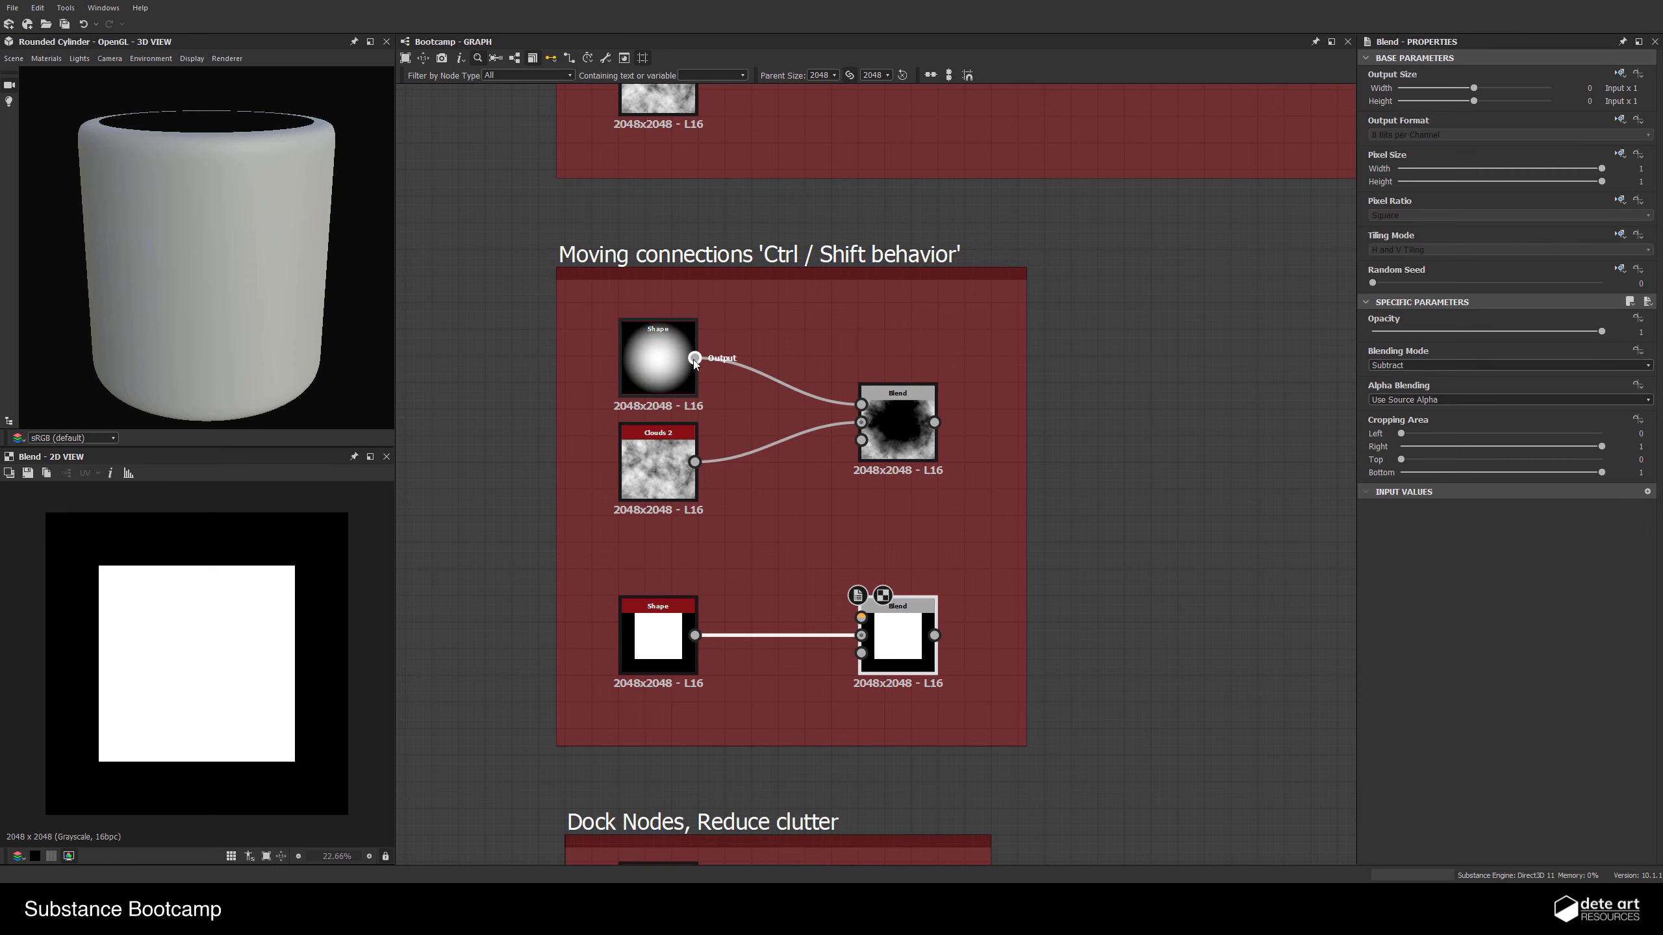
Try connecting the upper Shape's output to the lower Blend's Foreground input, and undo the connection
drag(694, 360, 861, 617)
key(ctrl+z)
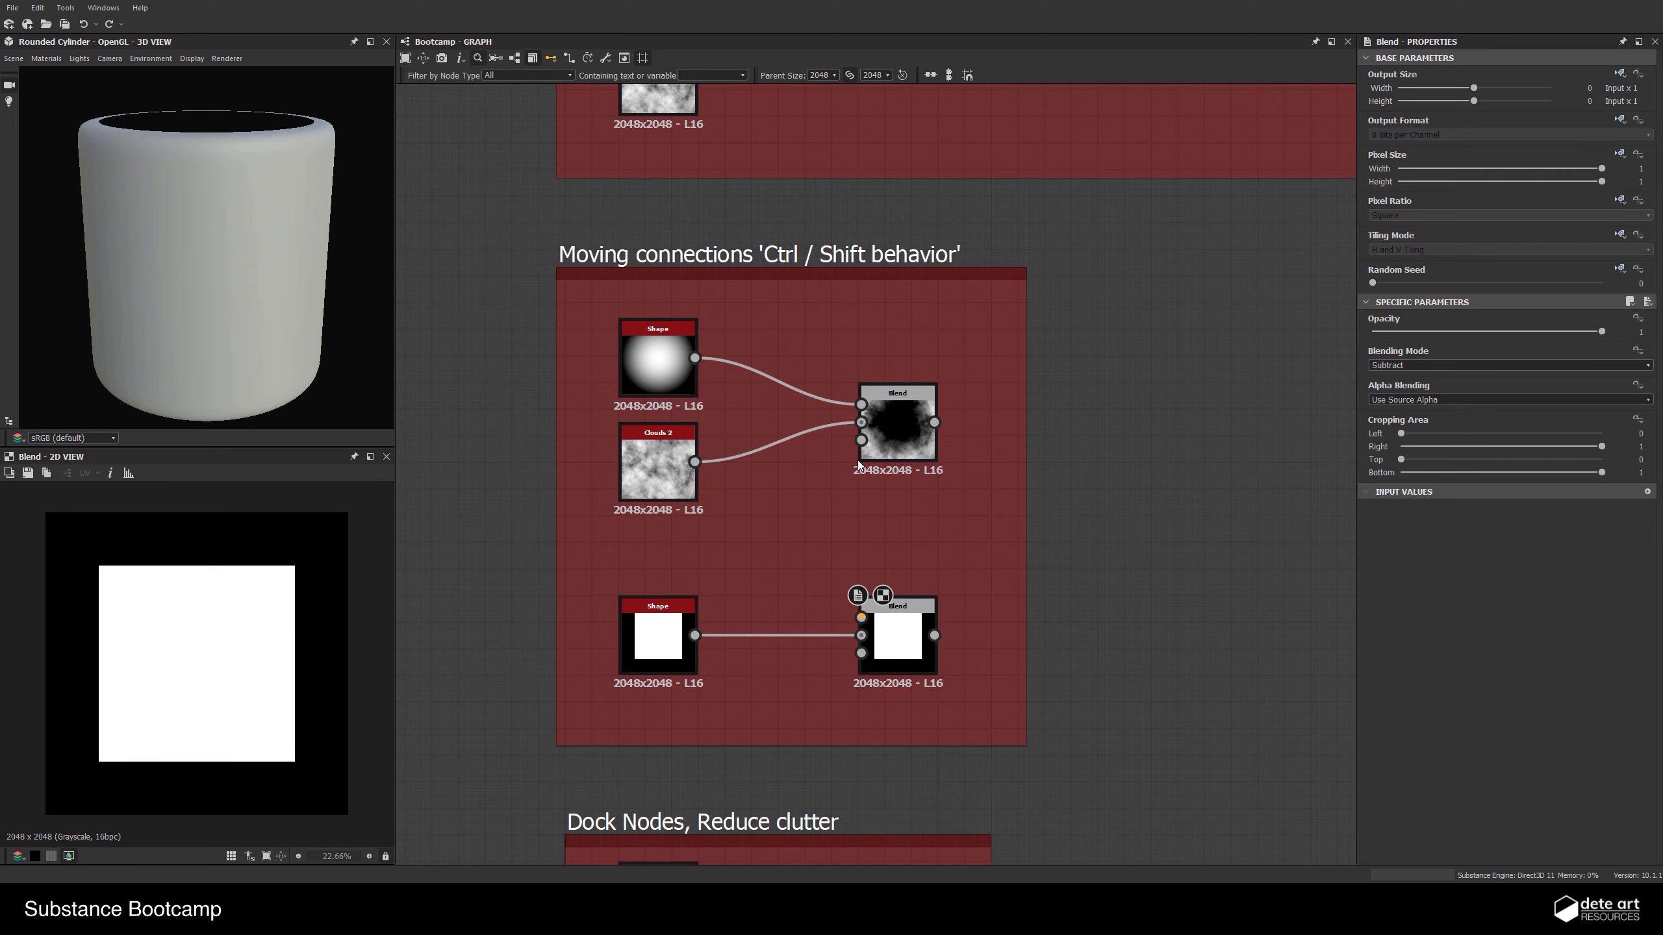
scroll(888, 435, up, 2)
middle_drag(867, 494, 744, 453)
scroll(714, 424, down, 2)
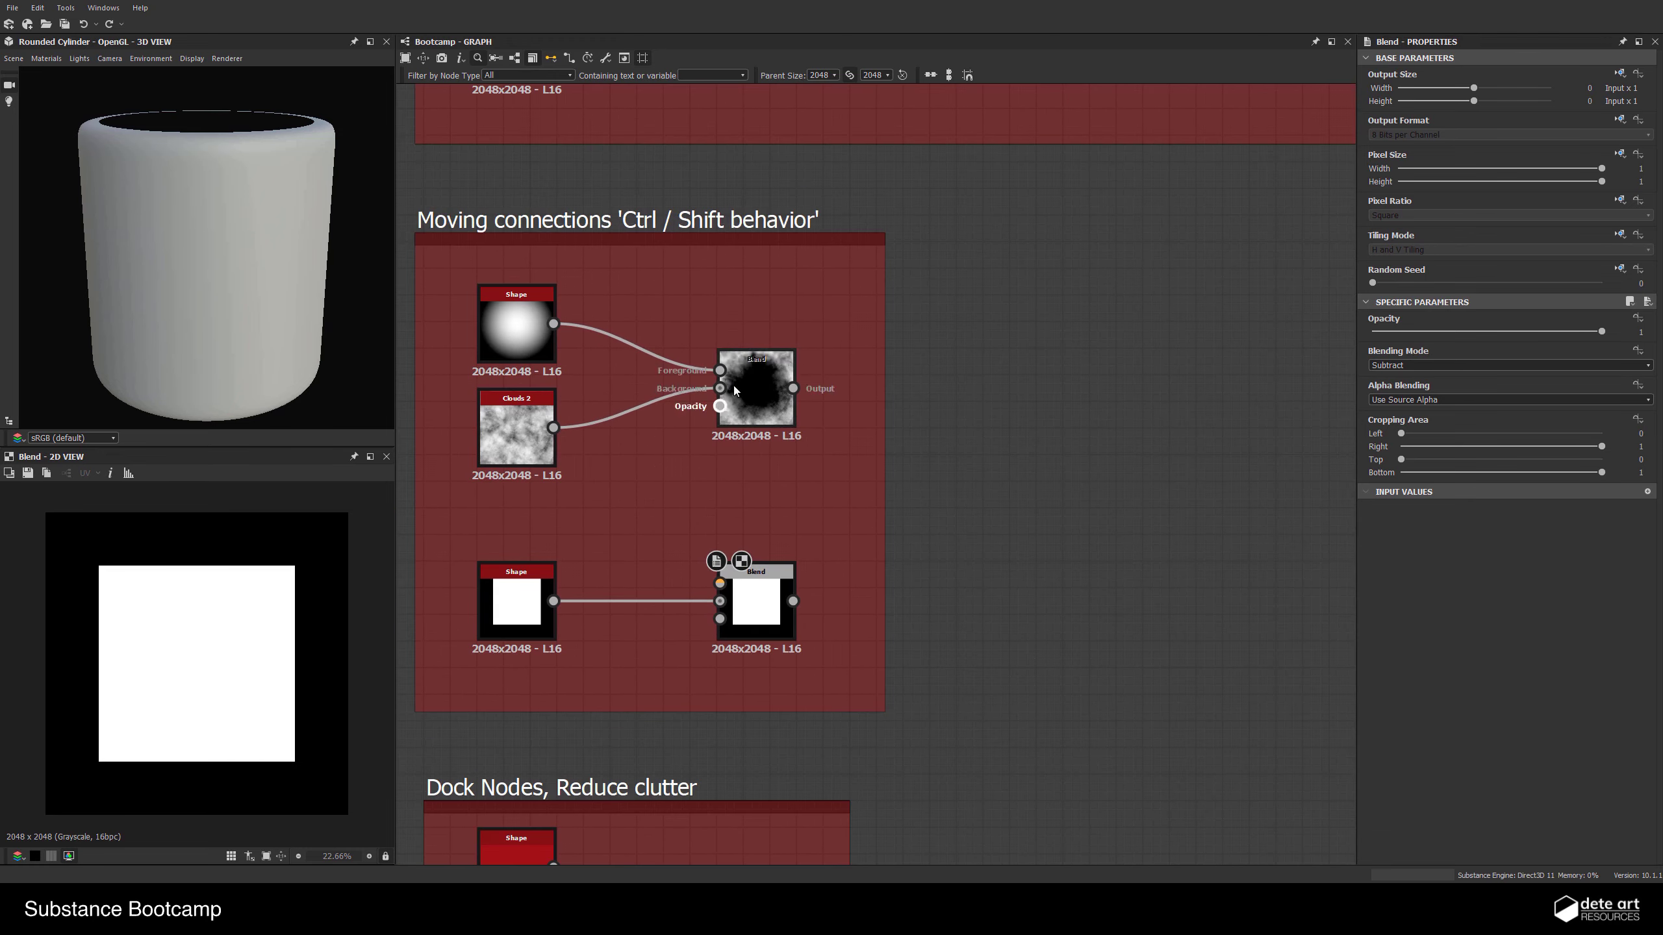
Move both Blend nodes of the "Moving connections" frame far from their sources, roughly below the distant Blur HQ Grayscale nodes
drag(713, 326, 819, 590)
scroll(854, 542, down, 2)
middle_drag(969, 505, 725, 544)
scroll(668, 474, down, 3)
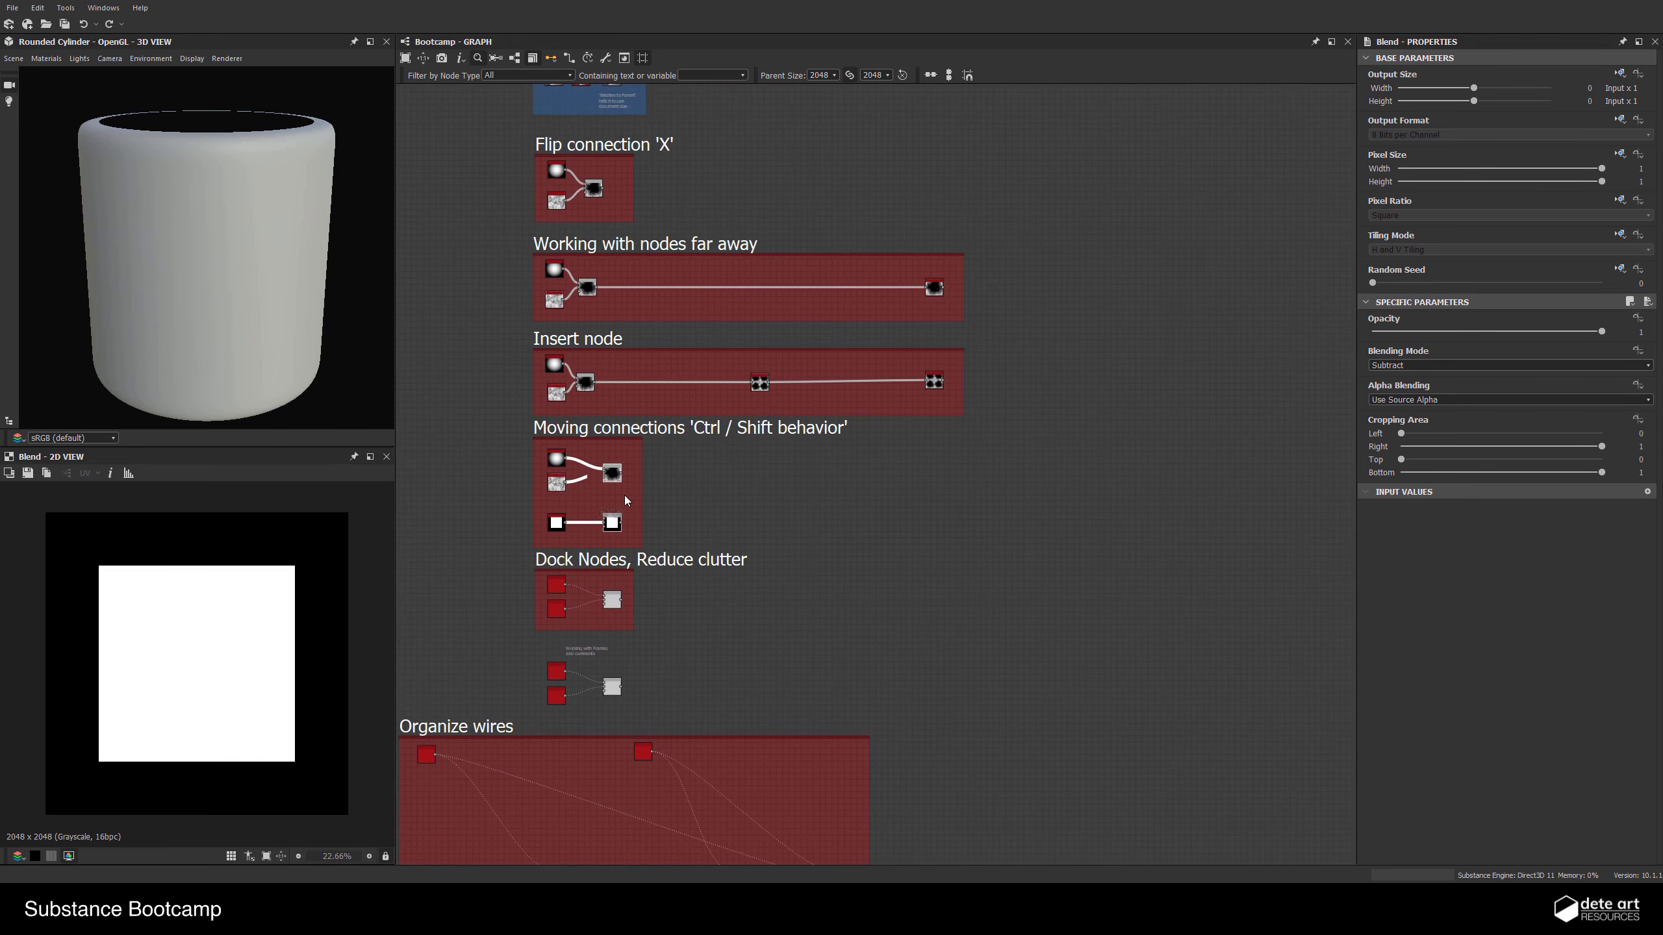
click(847, 474)
drag(596, 460, 938, 478)
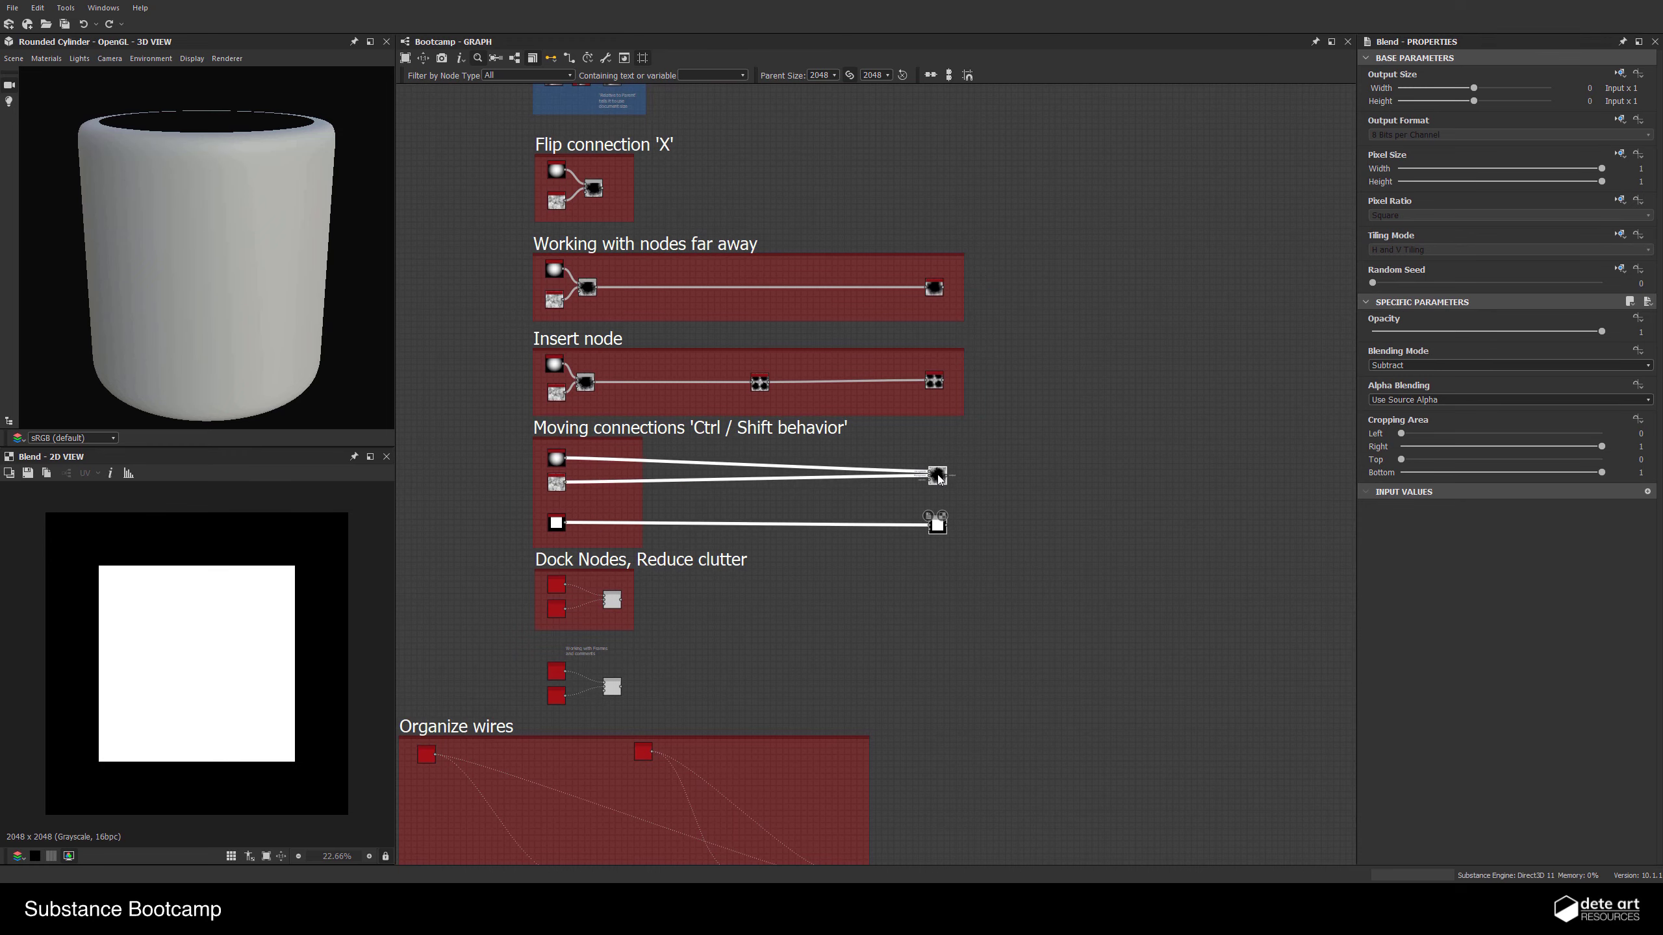
Try linking the upper Shape's output to the distant lower Blend's Foreground input, and undo the link
scroll(912, 484, up, 4)
middle_drag(717, 494, 1219, 479)
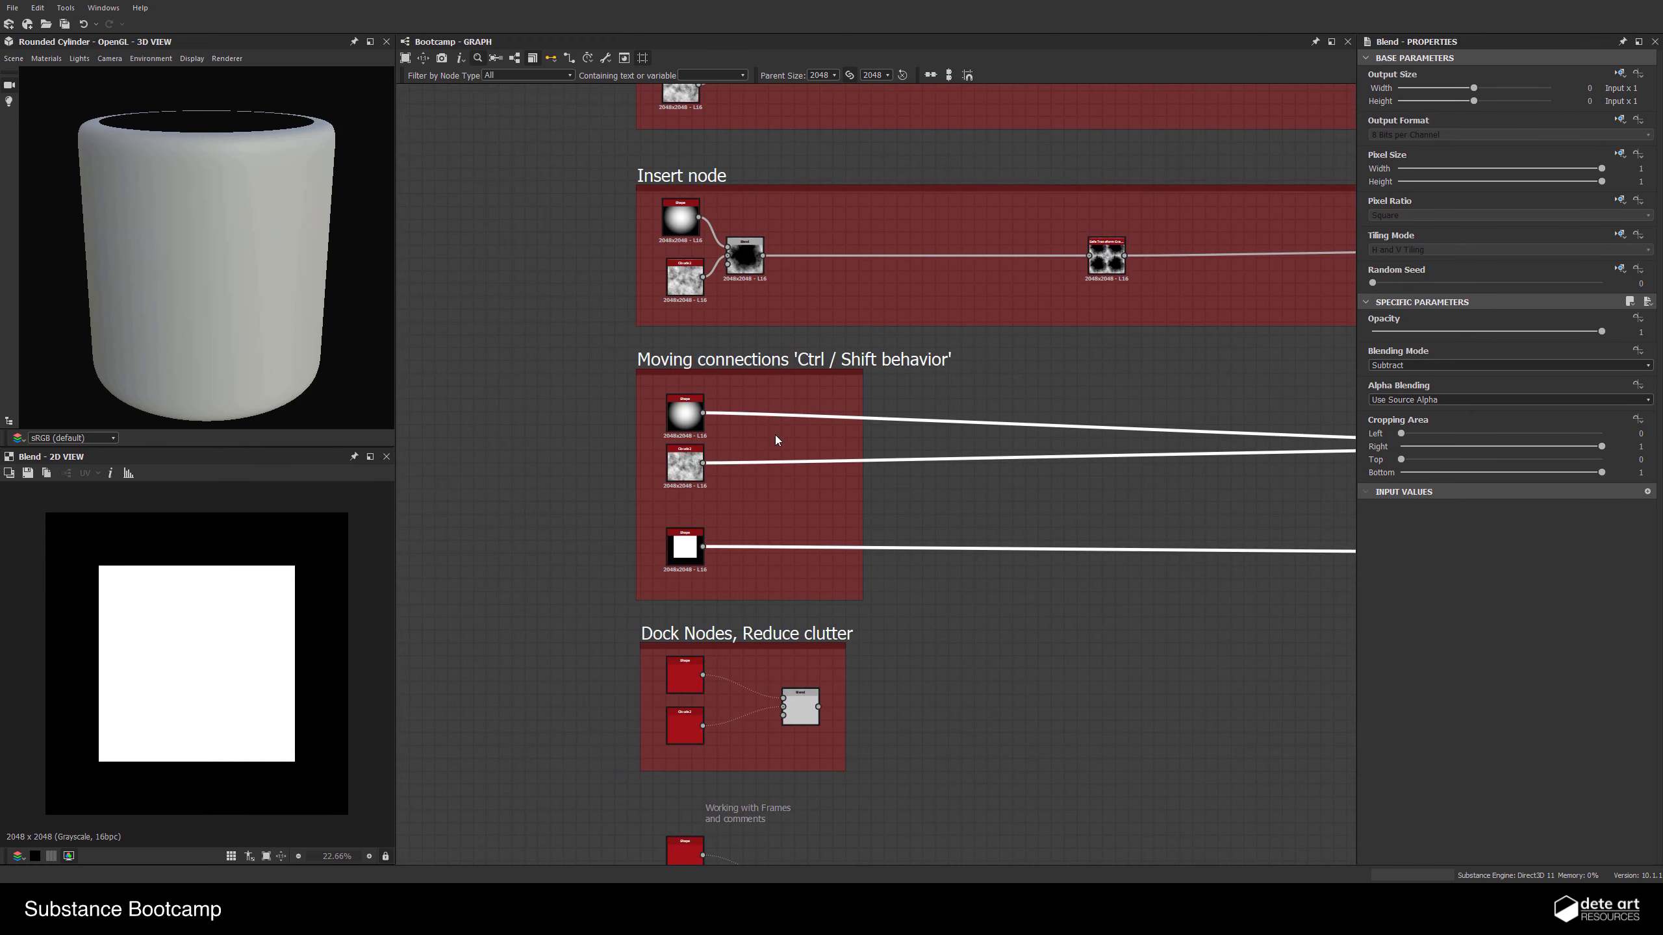
scroll(774, 435, up, 2)
middle_drag(721, 443, 561, 382)
click(513, 343)
middle_drag(1118, 463, 451, 443)
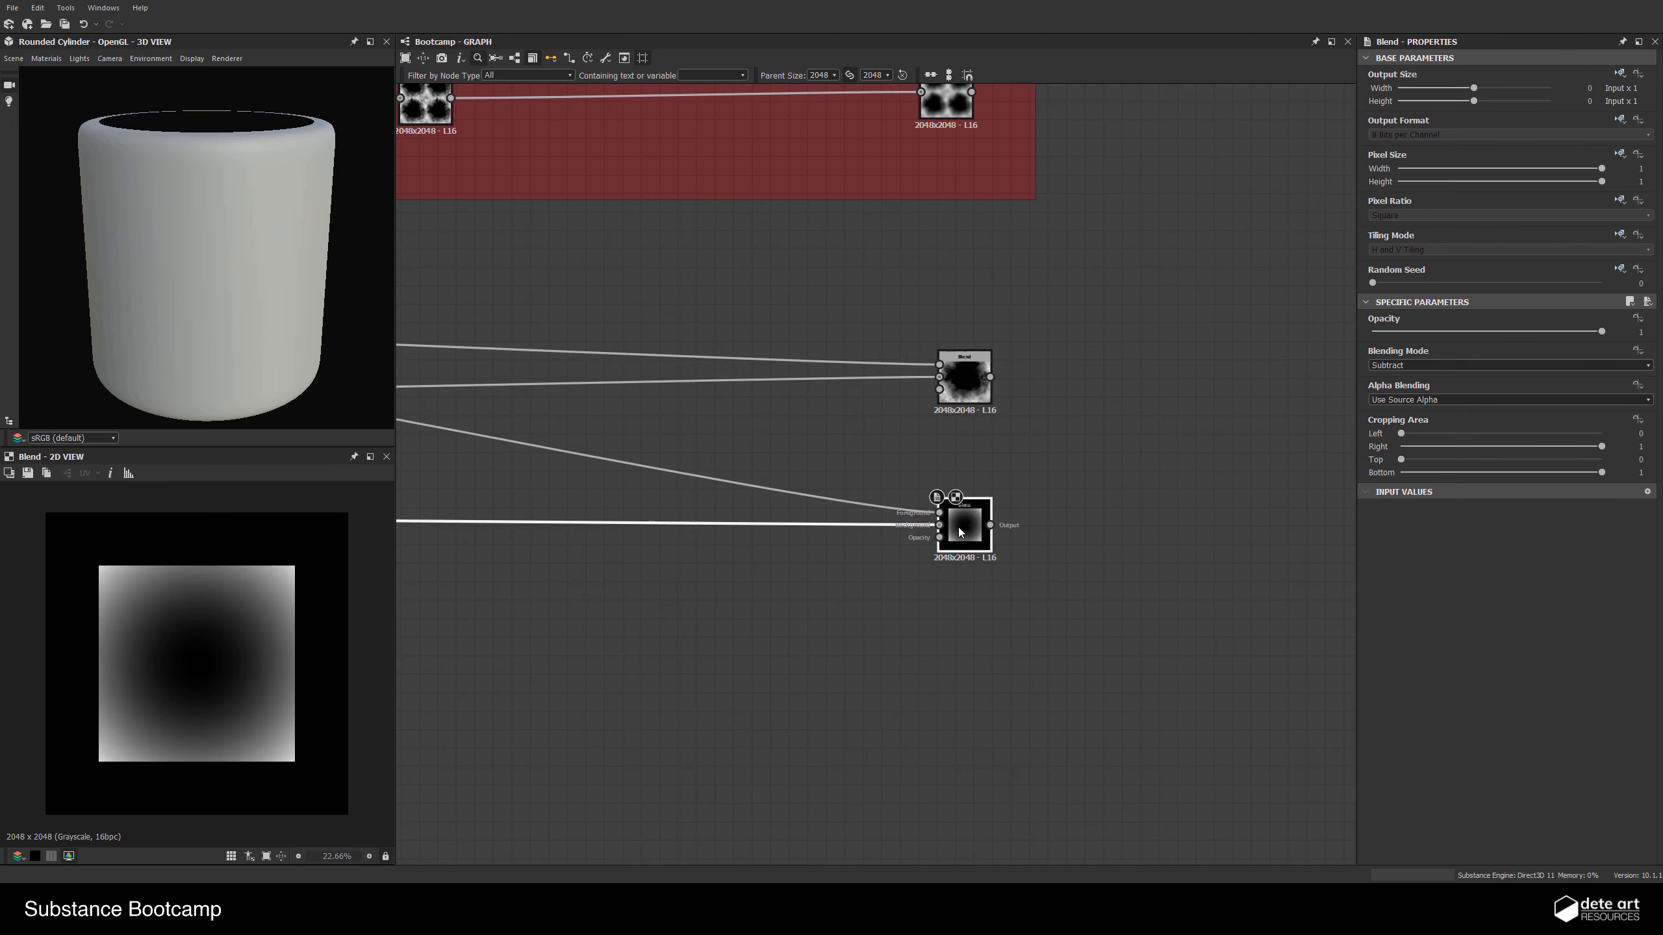
key(ctrl+z)
Preview the source images feeding the distant upper Blend's Foreground and Background inputs
scroll(934, 472, up, 3)
middle_drag(841, 483, 806, 484)
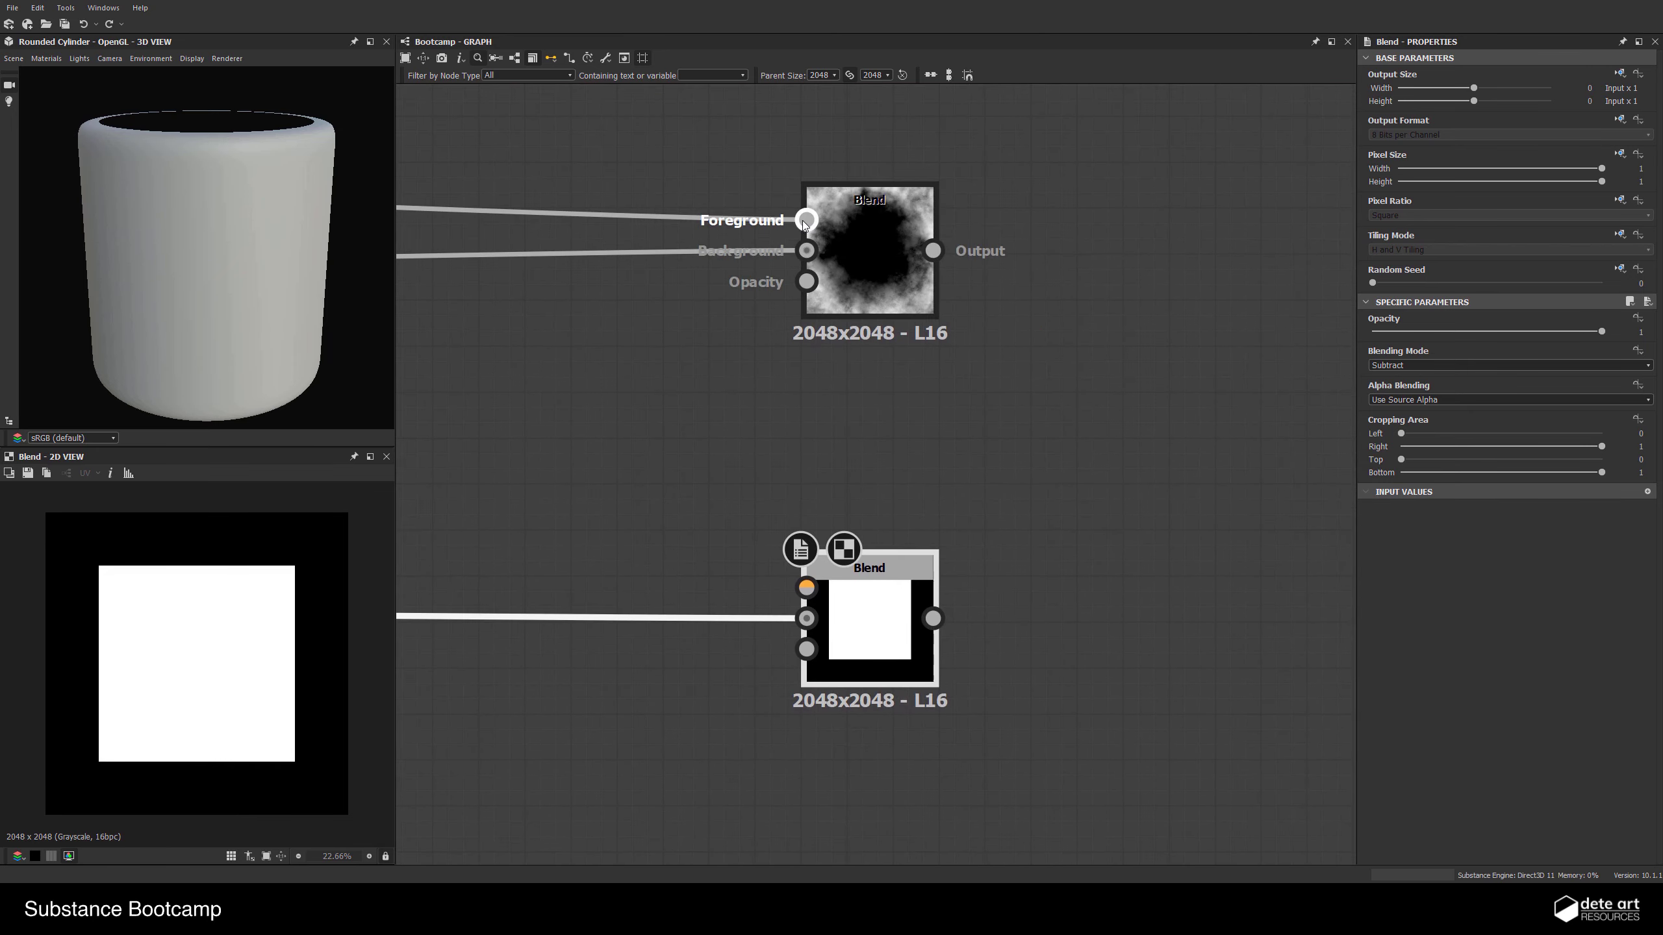
click(804, 220)
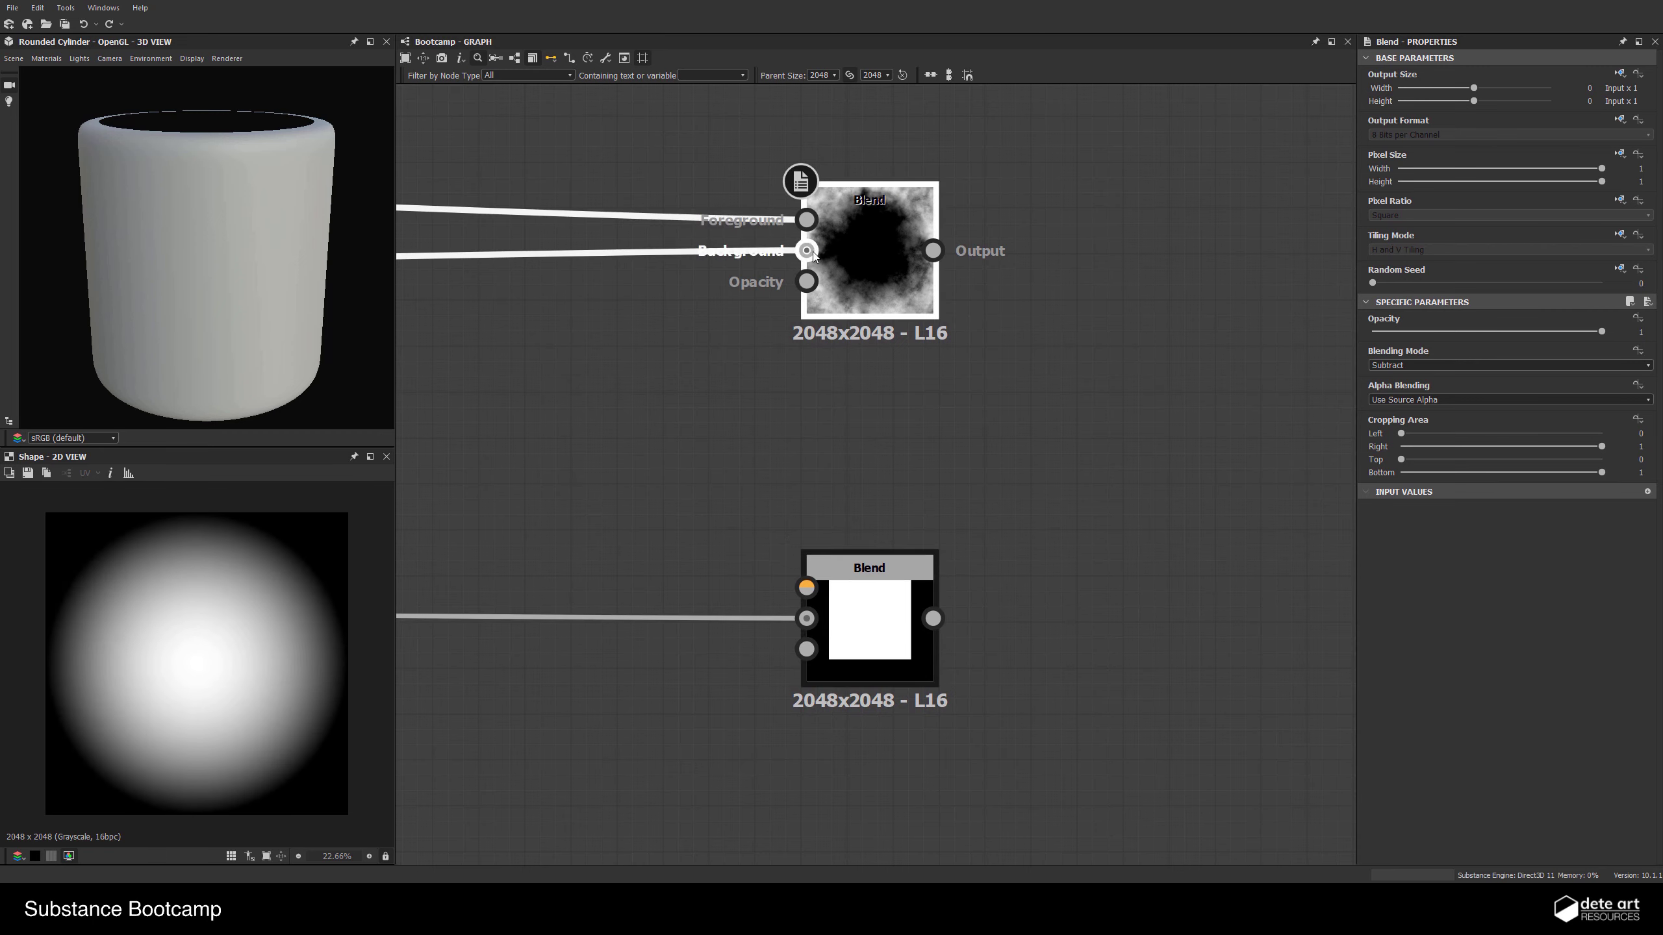
click(806, 250)
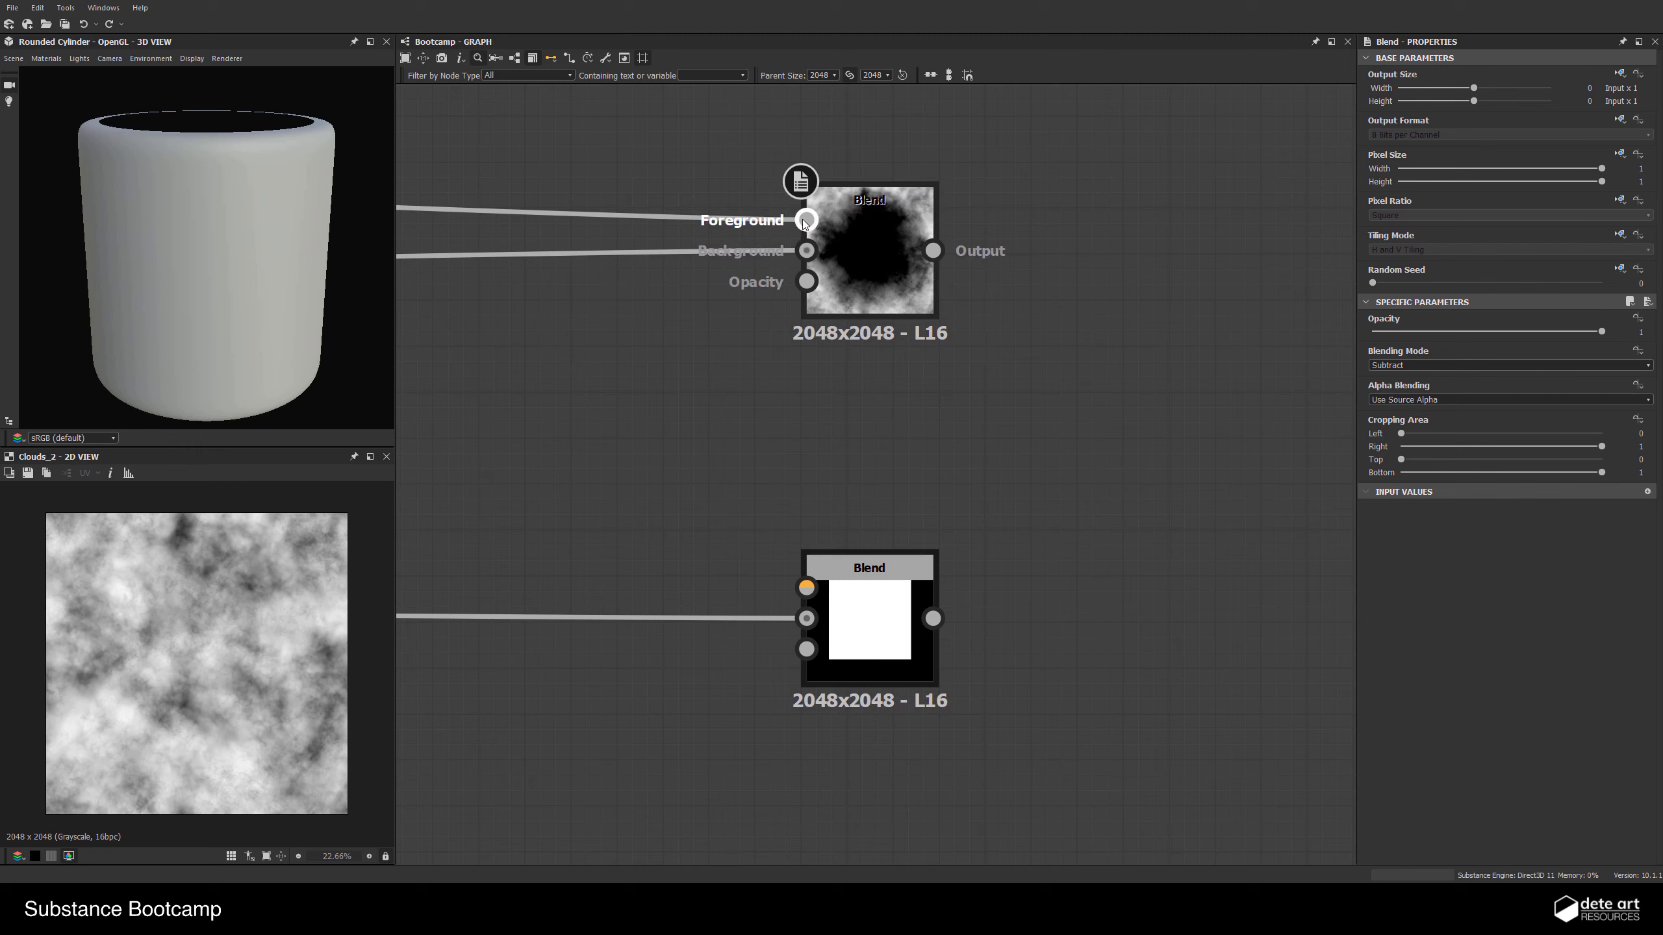
click(806, 220)
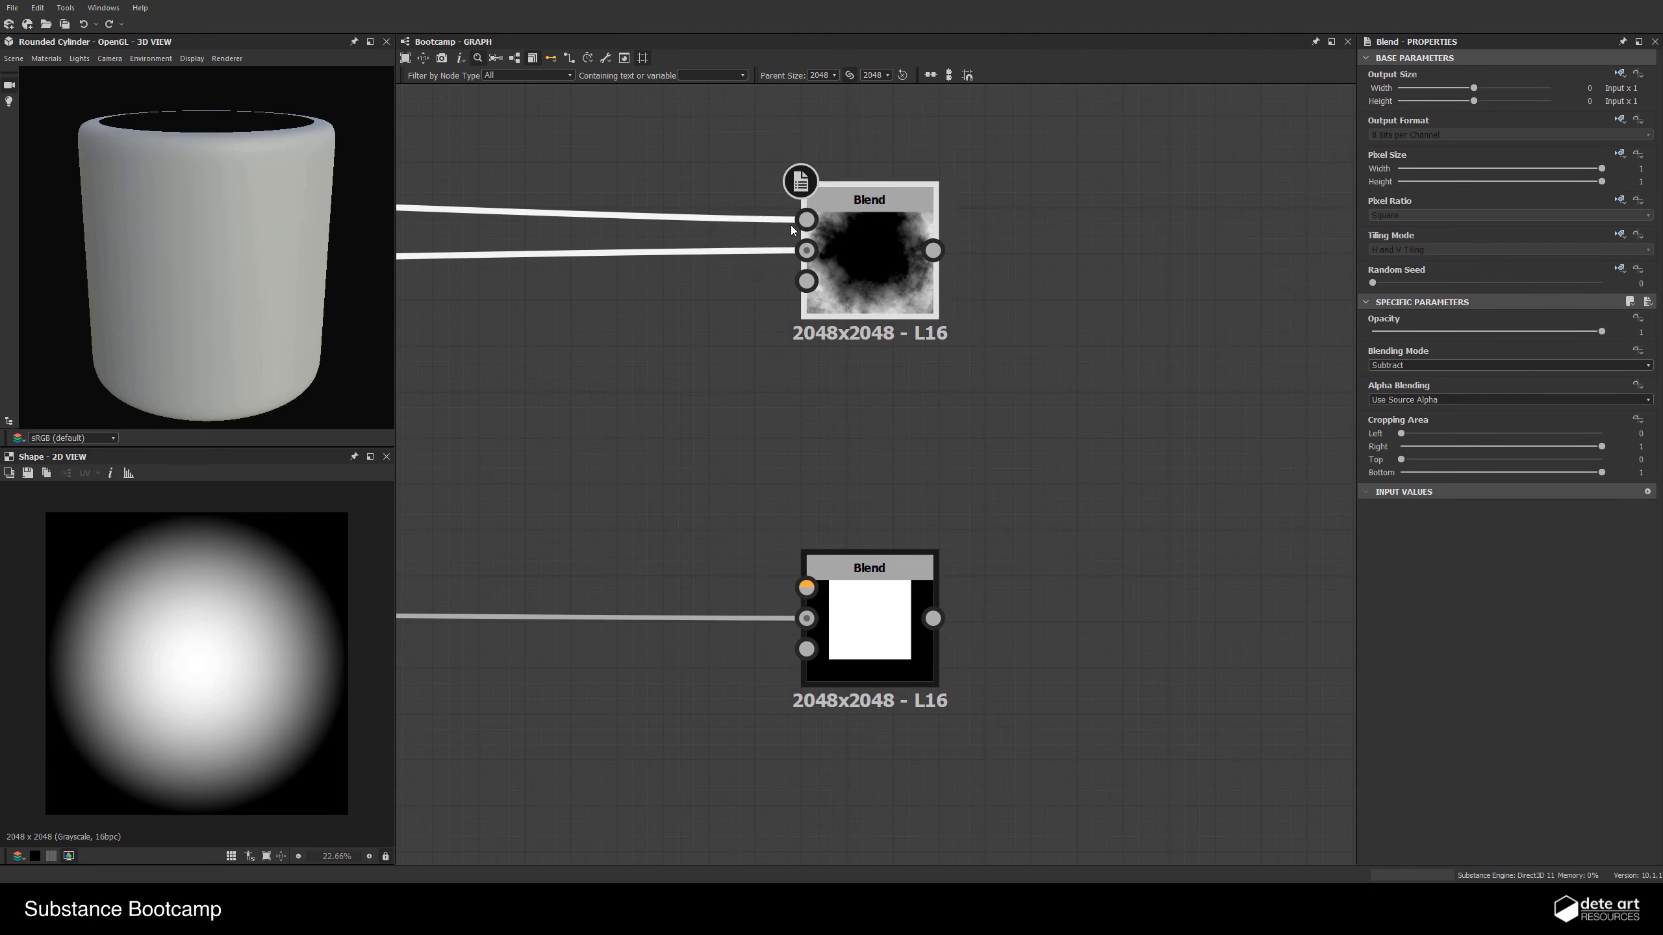
Duplicate the upper Blend's Foreground connection and then its Background connection onto the lower Blend's Foreground input, previewing the lower Blend
drag(805, 221, 806, 588)
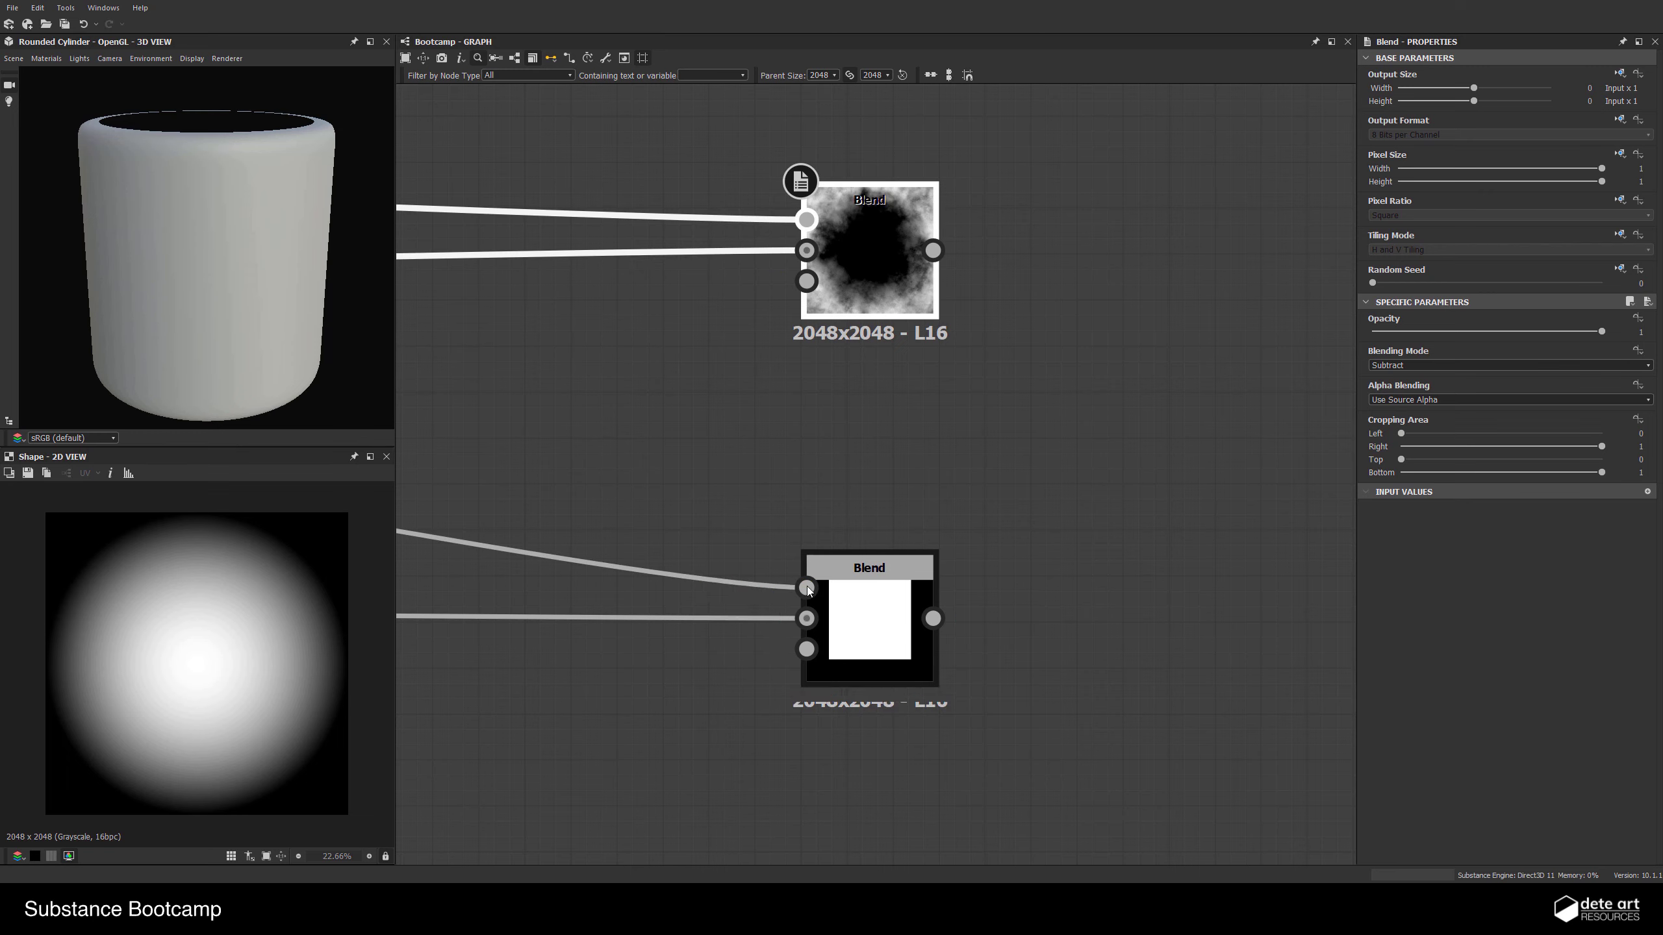
double_click(863, 609)
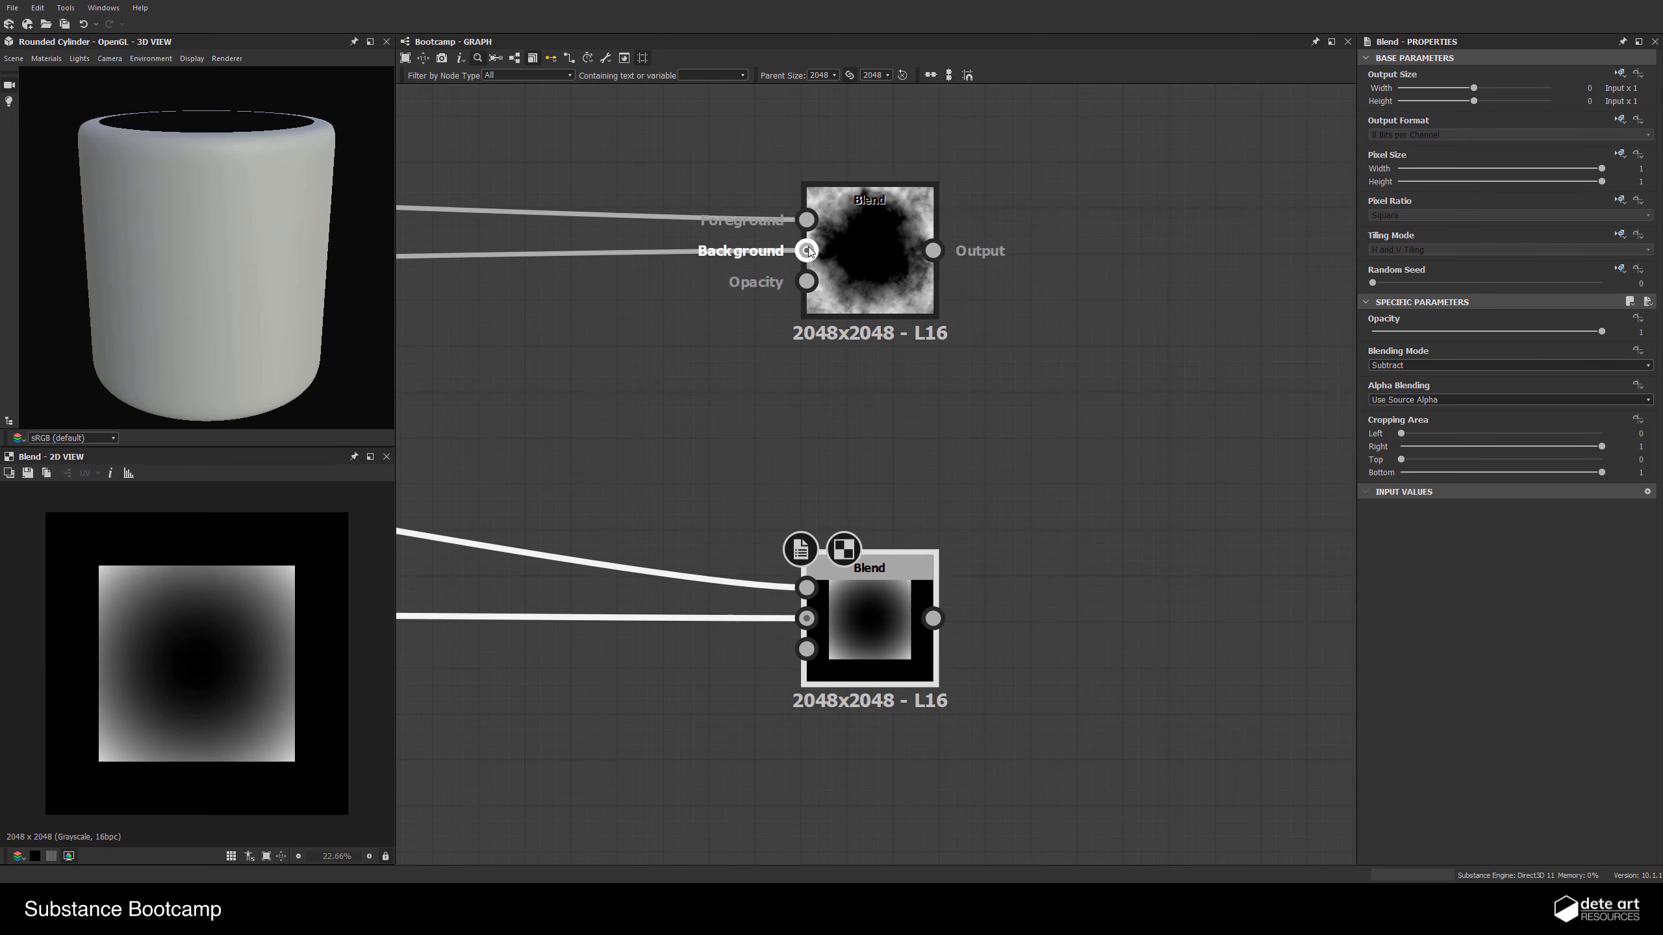
drag(807, 251, 806, 588)
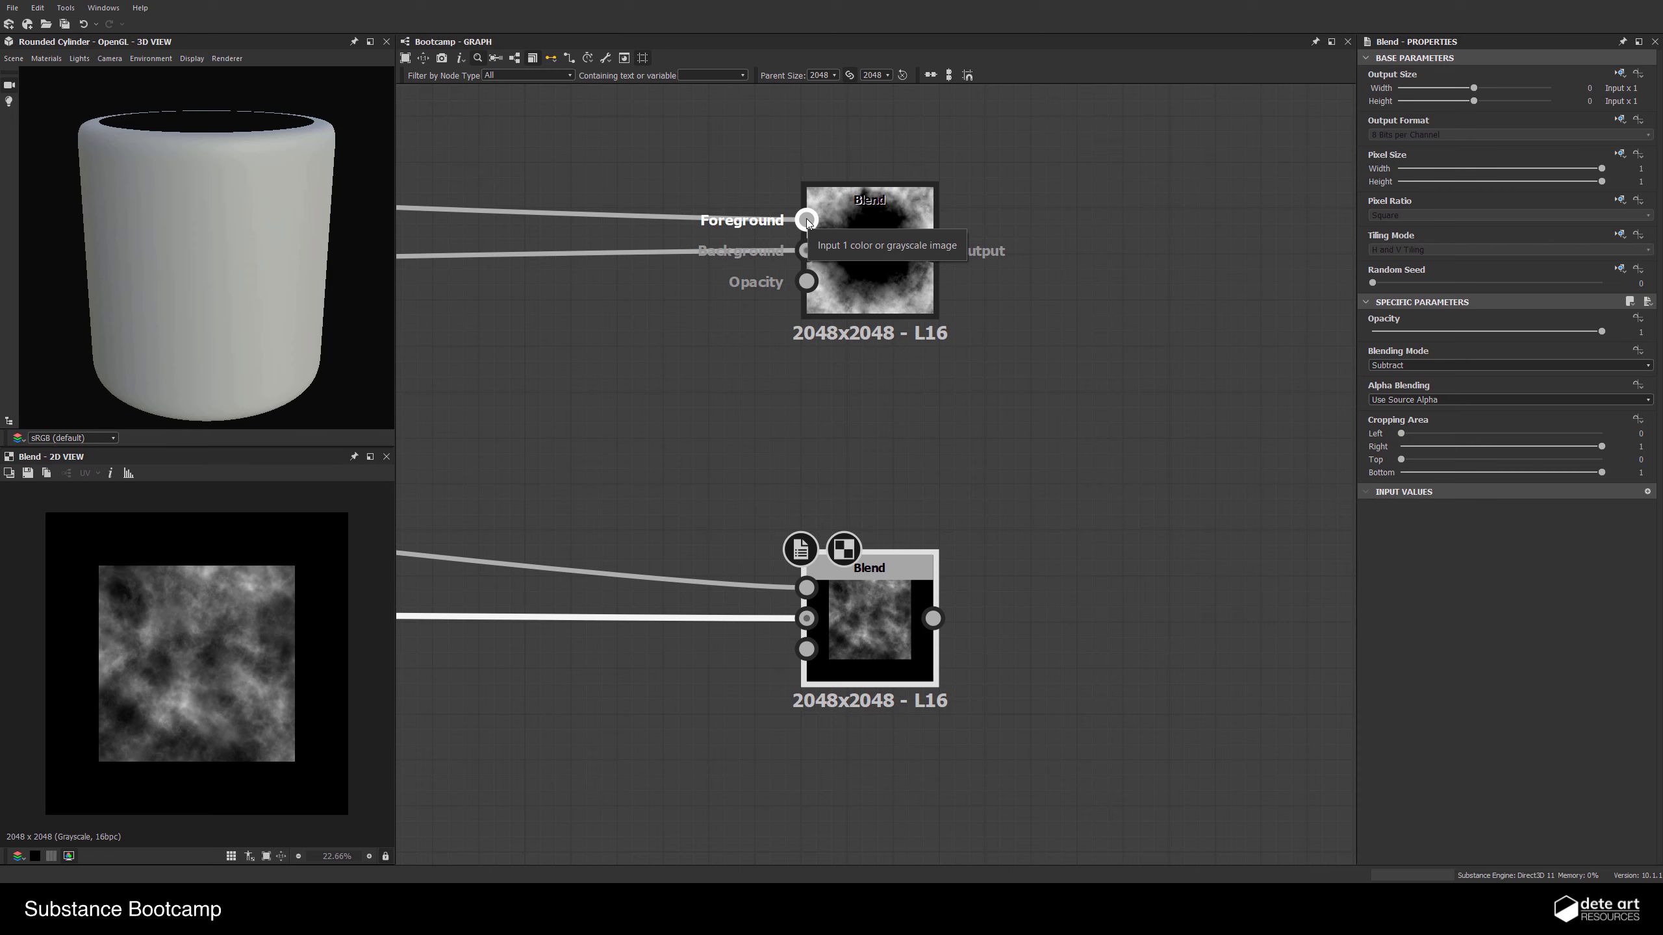
Move the upper Blend's Foreground connection to the lower Blend's Foreground input and preview both Blend nodes
click(806, 219)
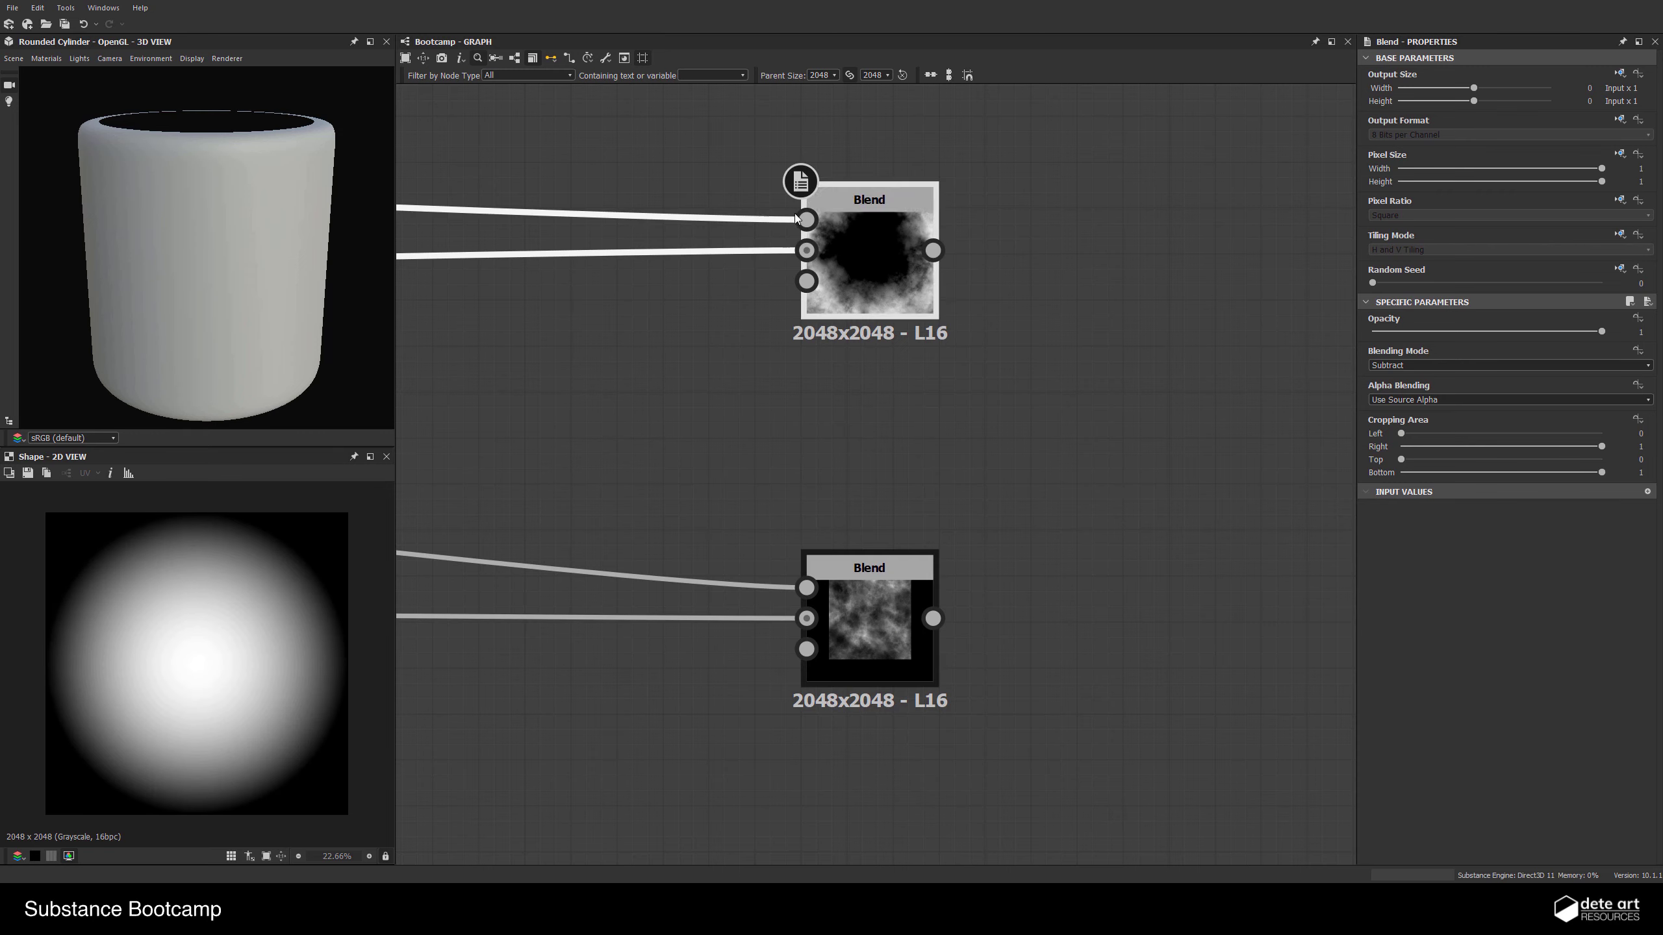
drag(806, 222, 807, 587)
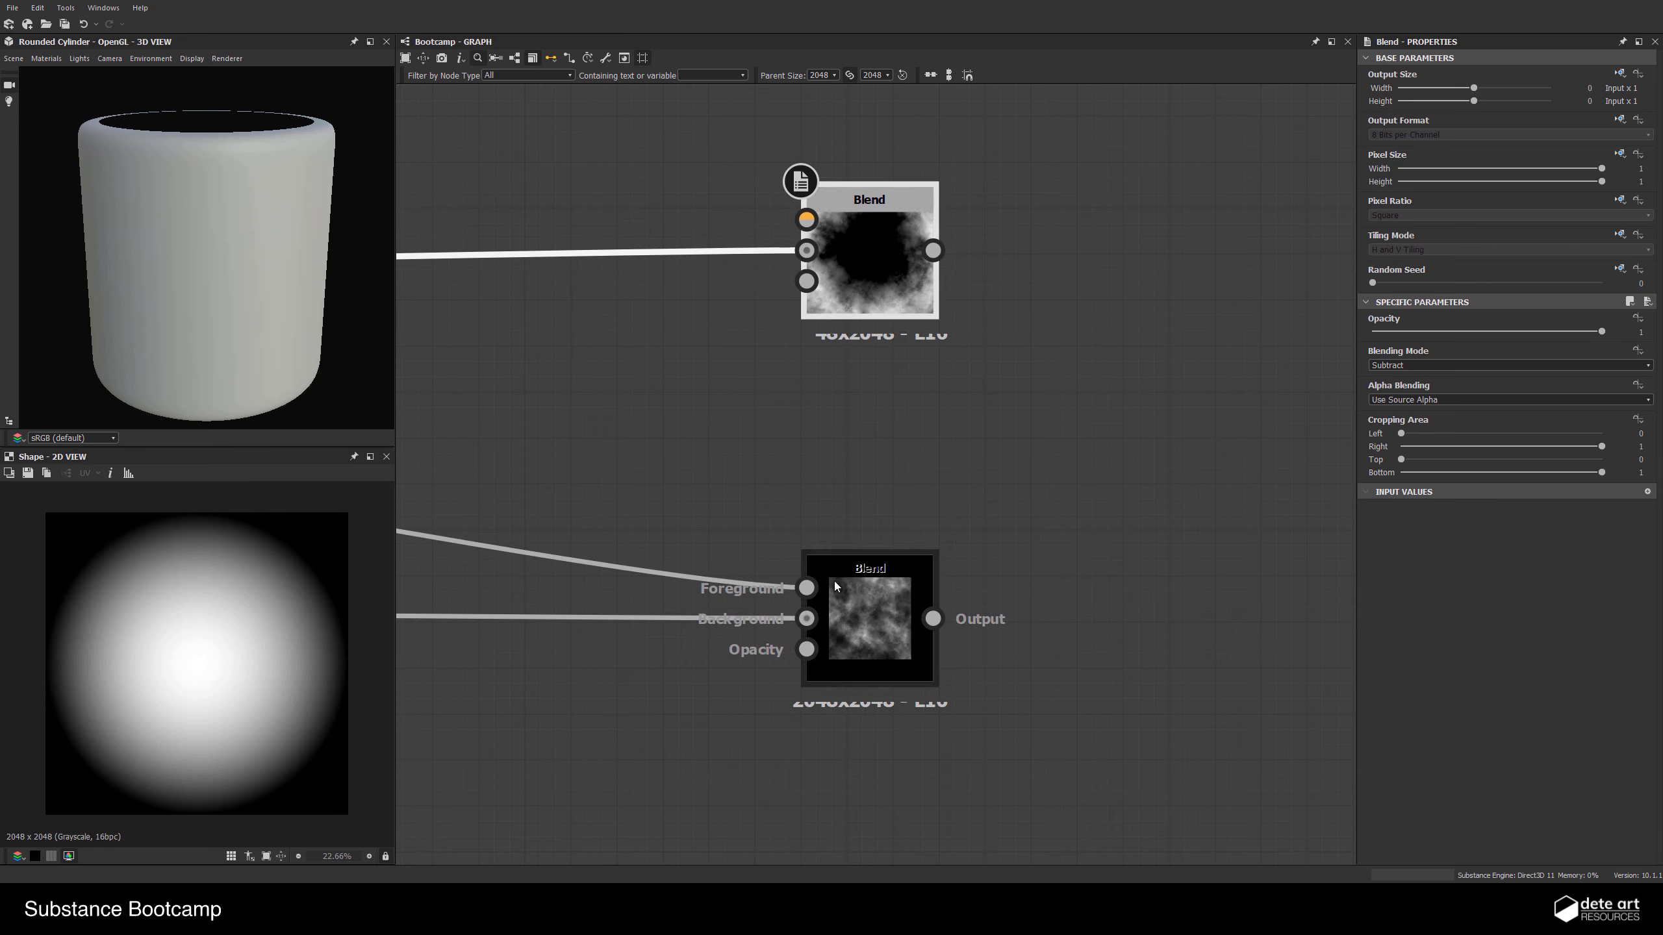
double_click(864, 616)
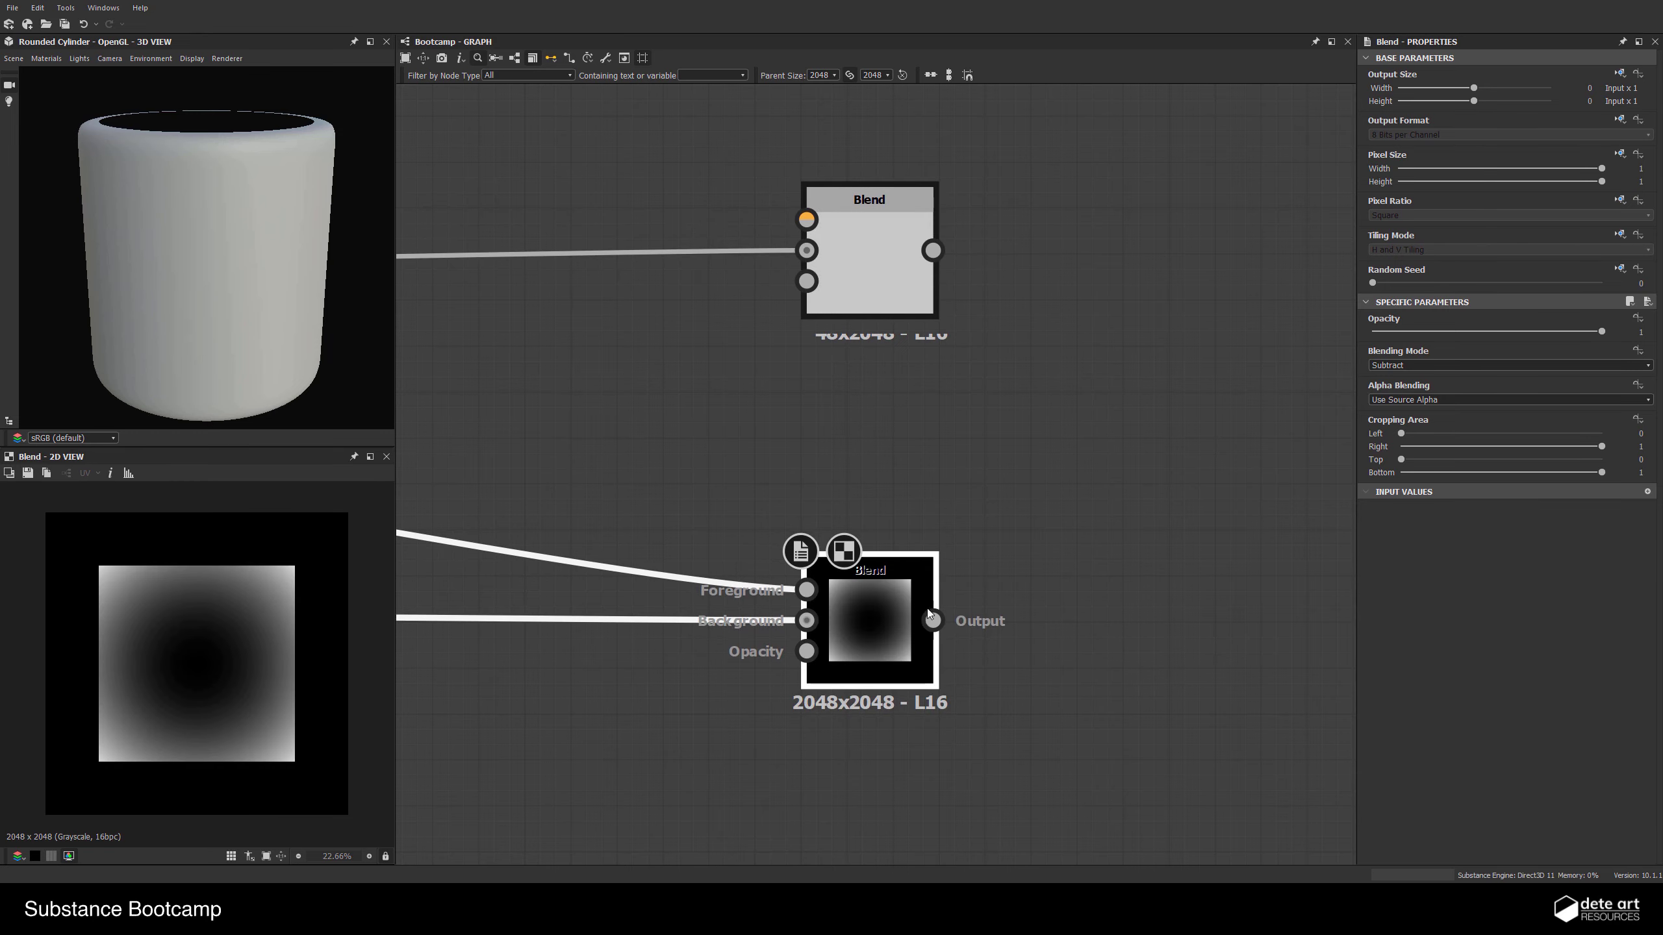
double_click(862, 278)
Preview the Blend node in the "Dock Nodes, Reduce clutter" frame
scroll(831, 341, down, 4)
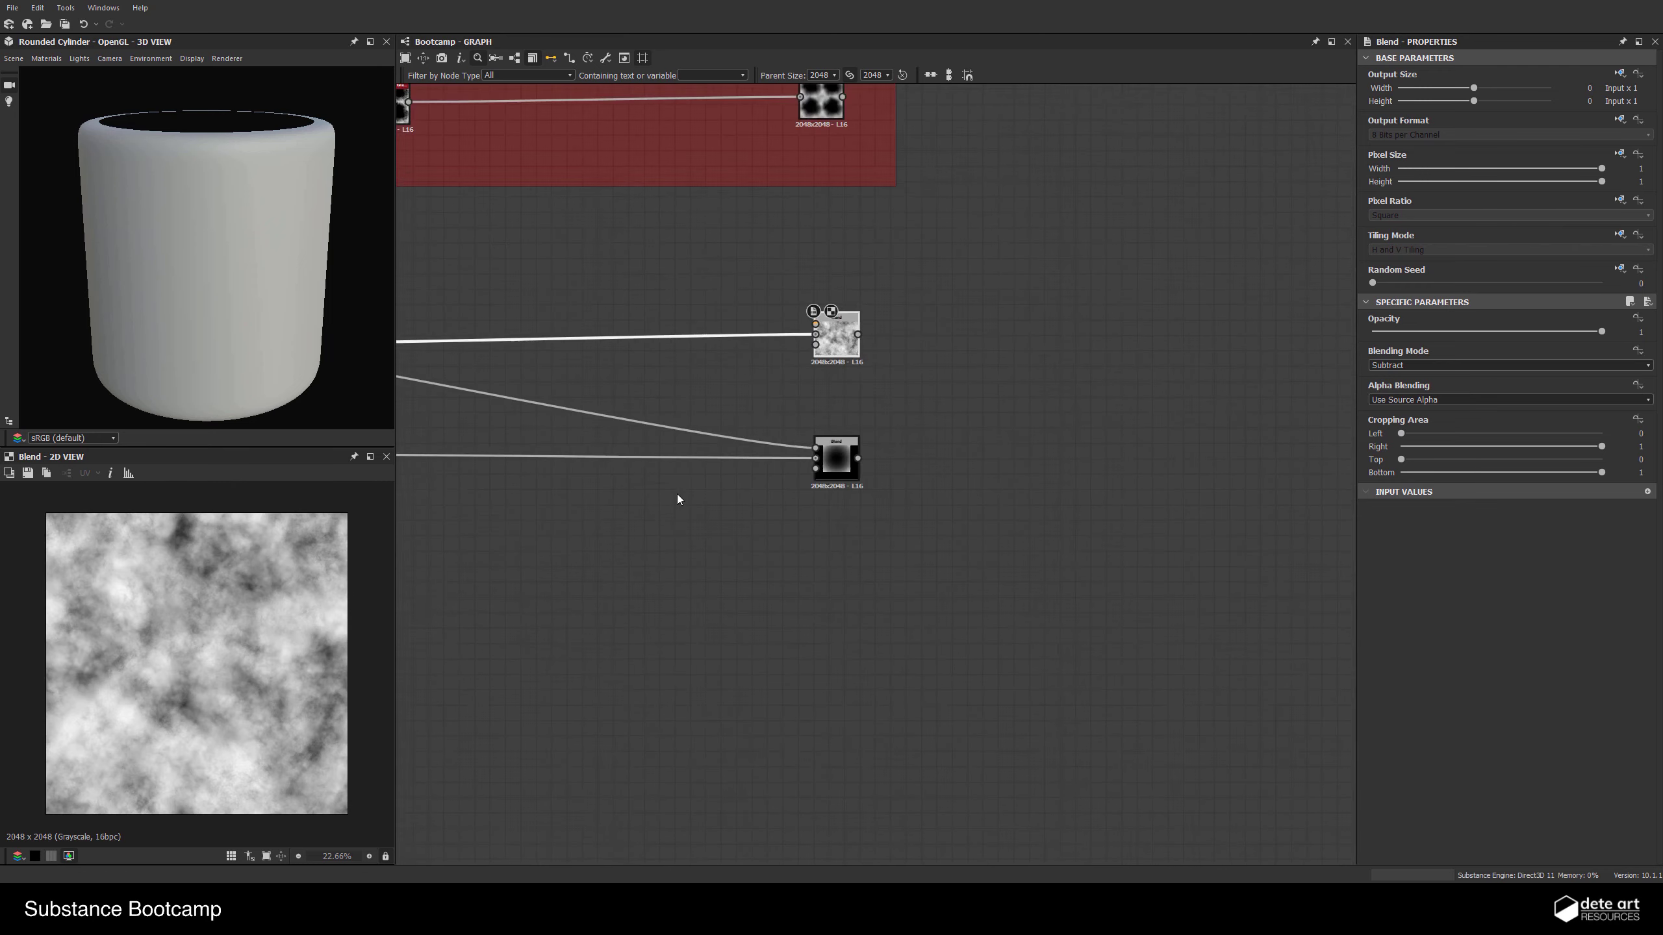
middle_drag(762, 540, 946, 579)
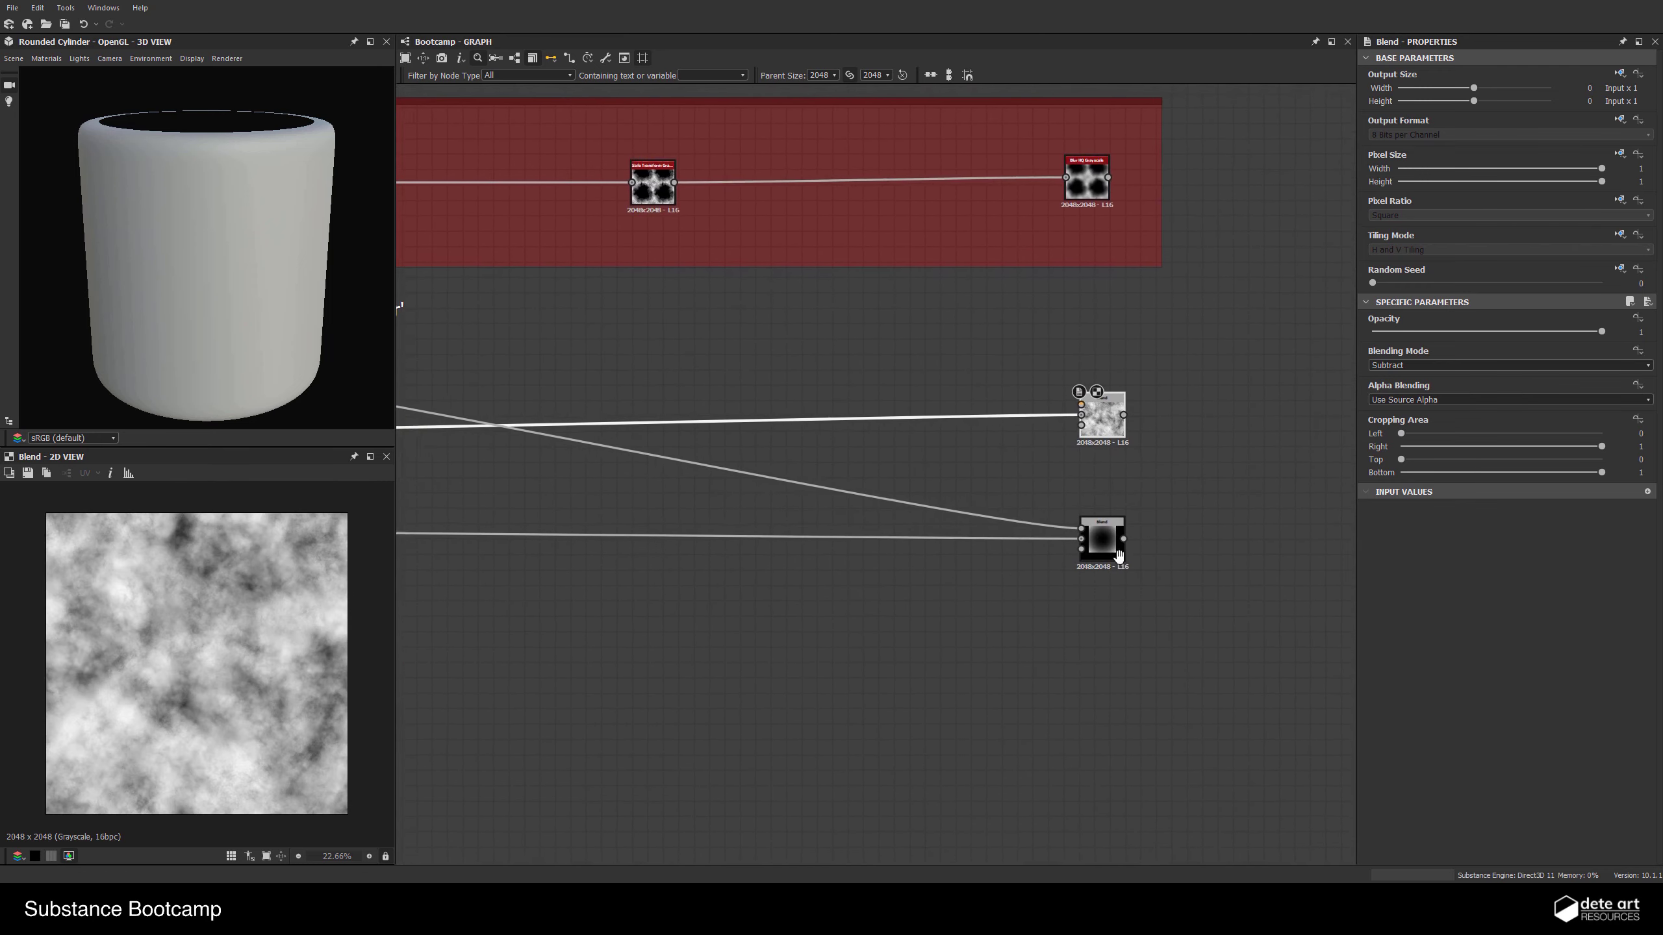
middle_drag(512, 557, 980, 315)
scroll(583, 478, up, 5)
middle_drag(958, 539, 849, 538)
scroll(834, 536, down, 1)
double_click(876, 487)
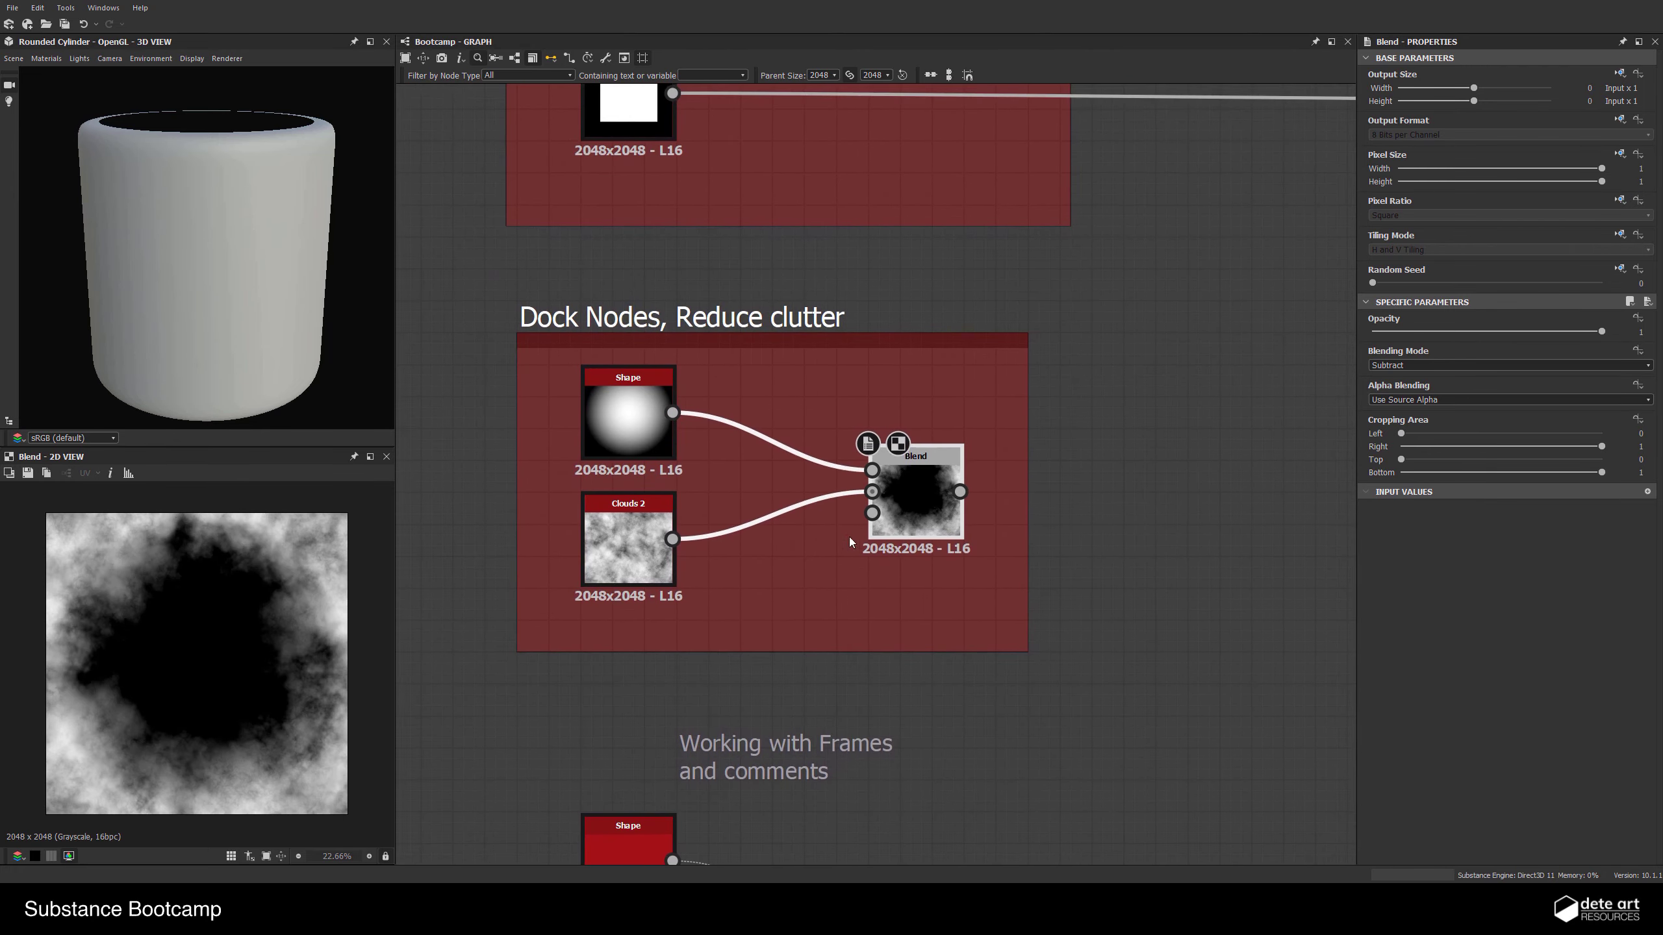
Insert a Transformation 2D node between Shape and Blend in the "Dock Nodes" frame and shrink its pattern to about half size
scroll(583, 518, down, 1)
scroll(658, 515, up, 1)
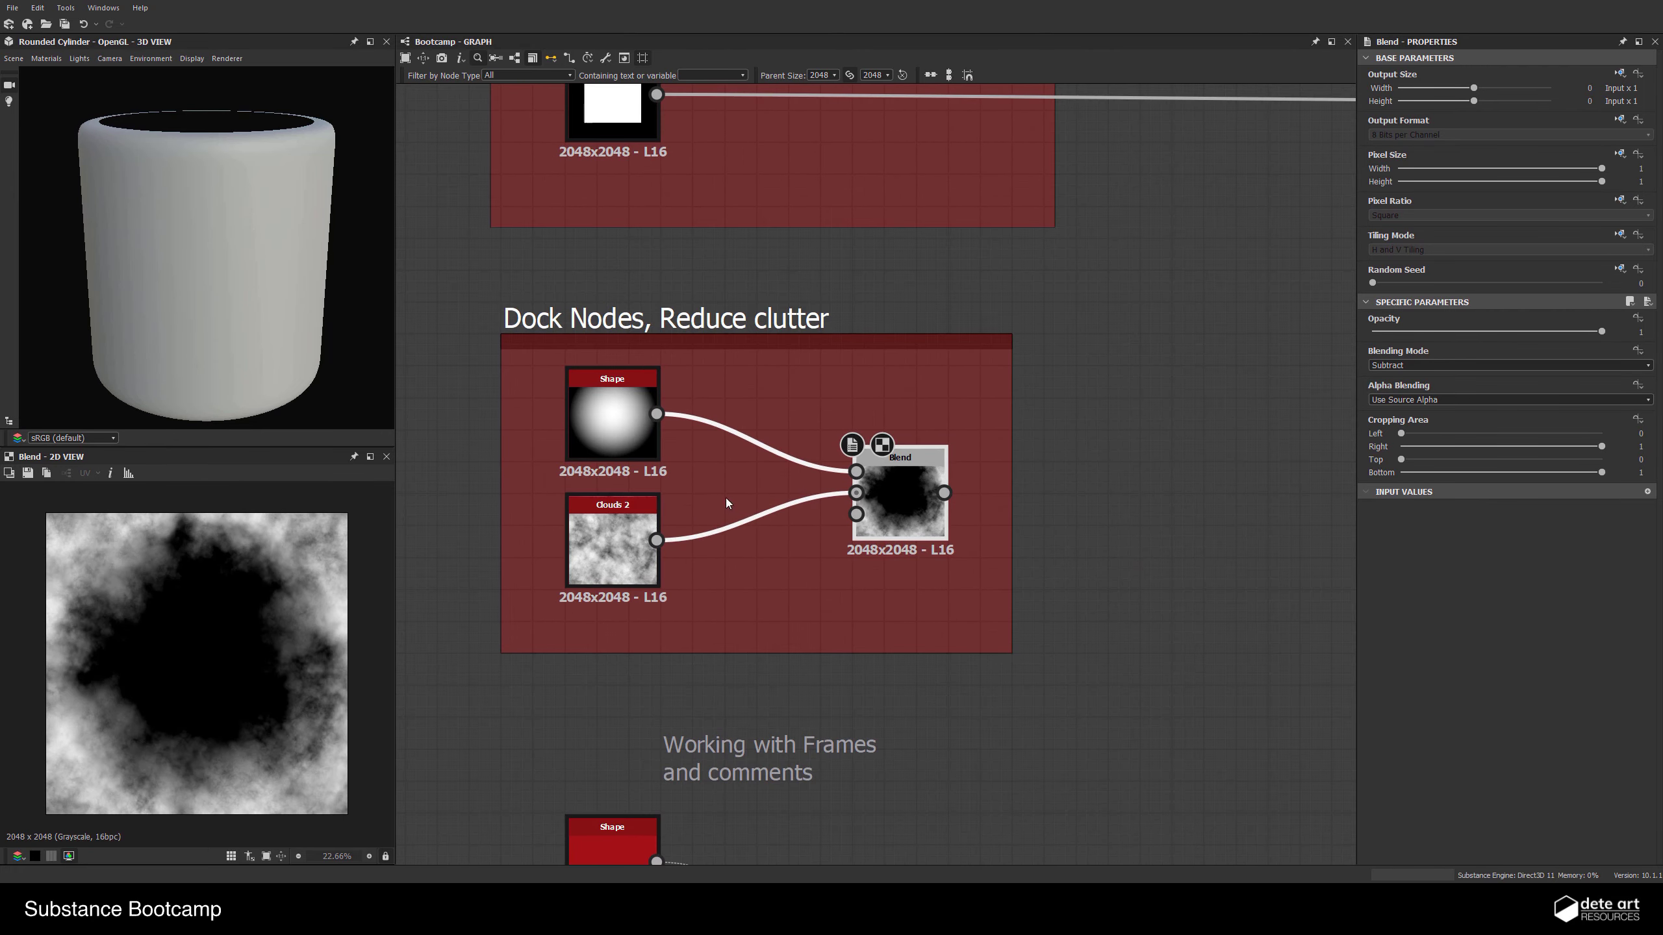
click(743, 437)
key(space)
text(trans)
click(772, 464)
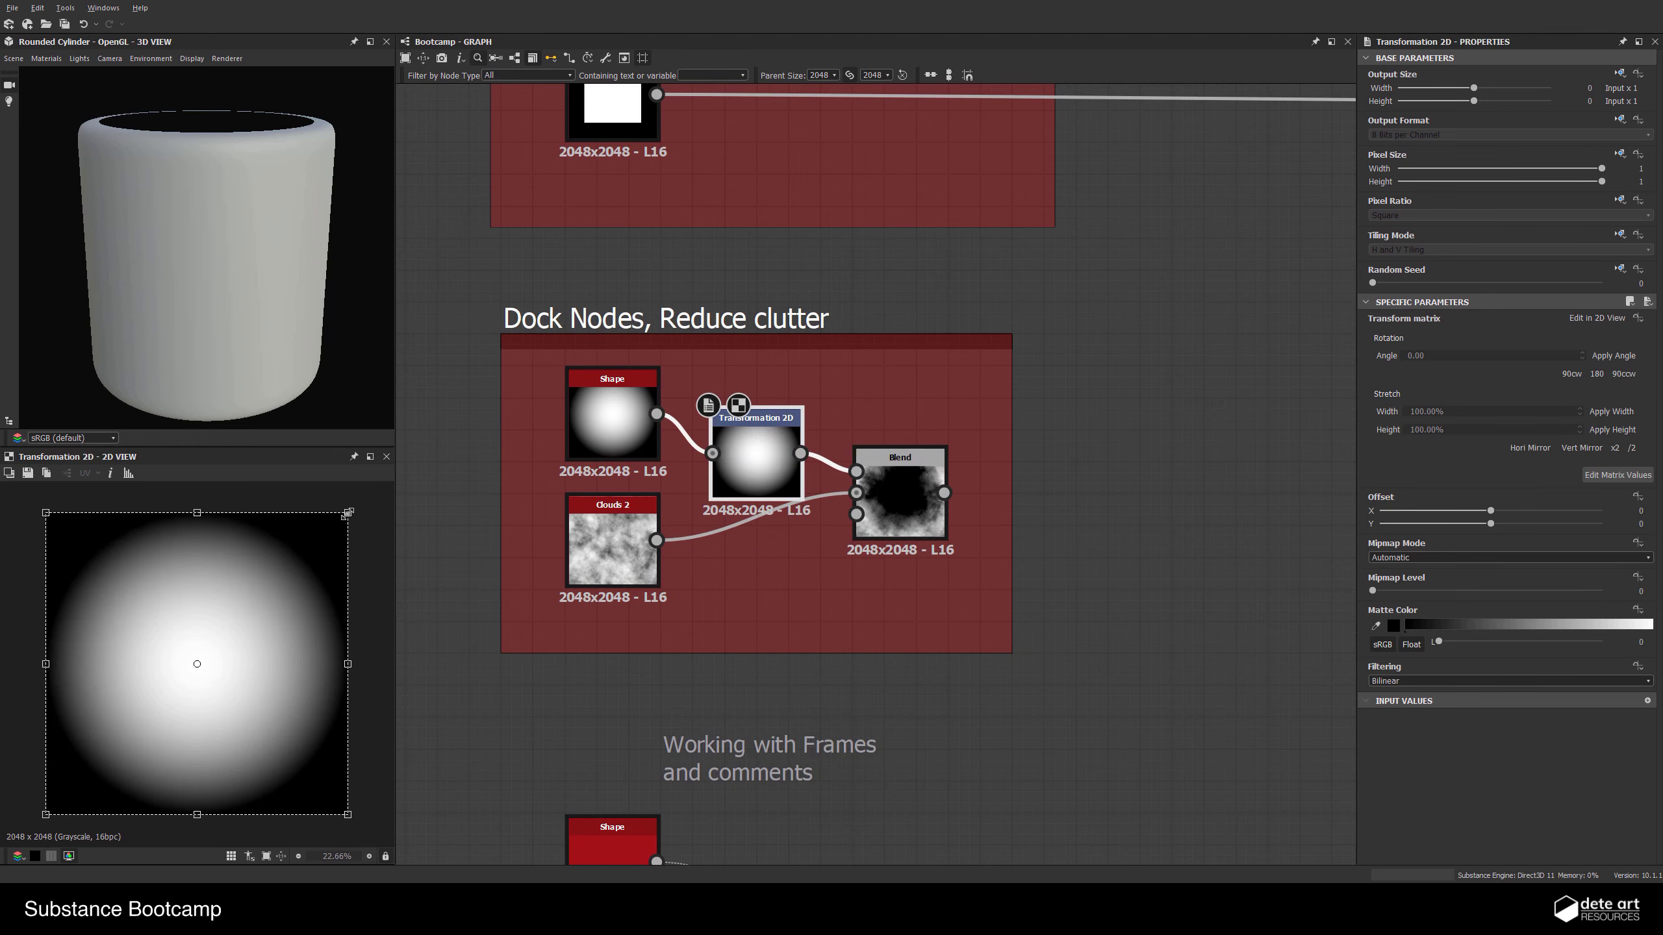
drag(347, 514, 156, 593)
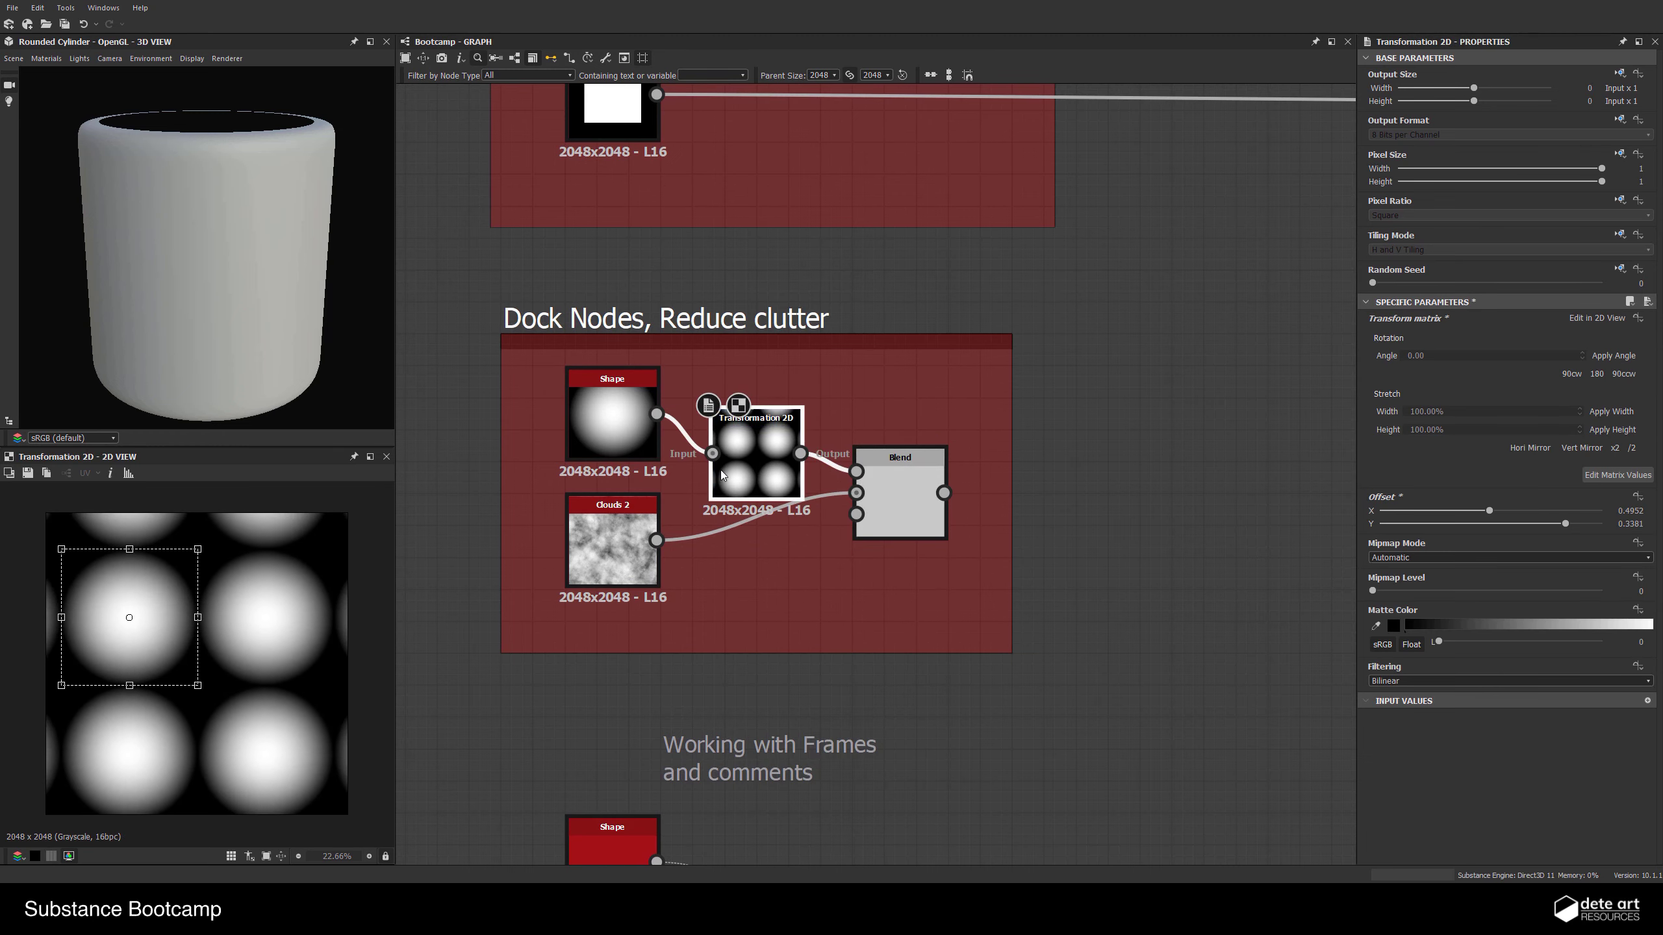
Add a second Transformation 2D node after the first, squeeze its pattern horizontally and rotate it clockwise
key(space)
text(trans)
click(757, 497)
drag(757, 498, 867, 454)
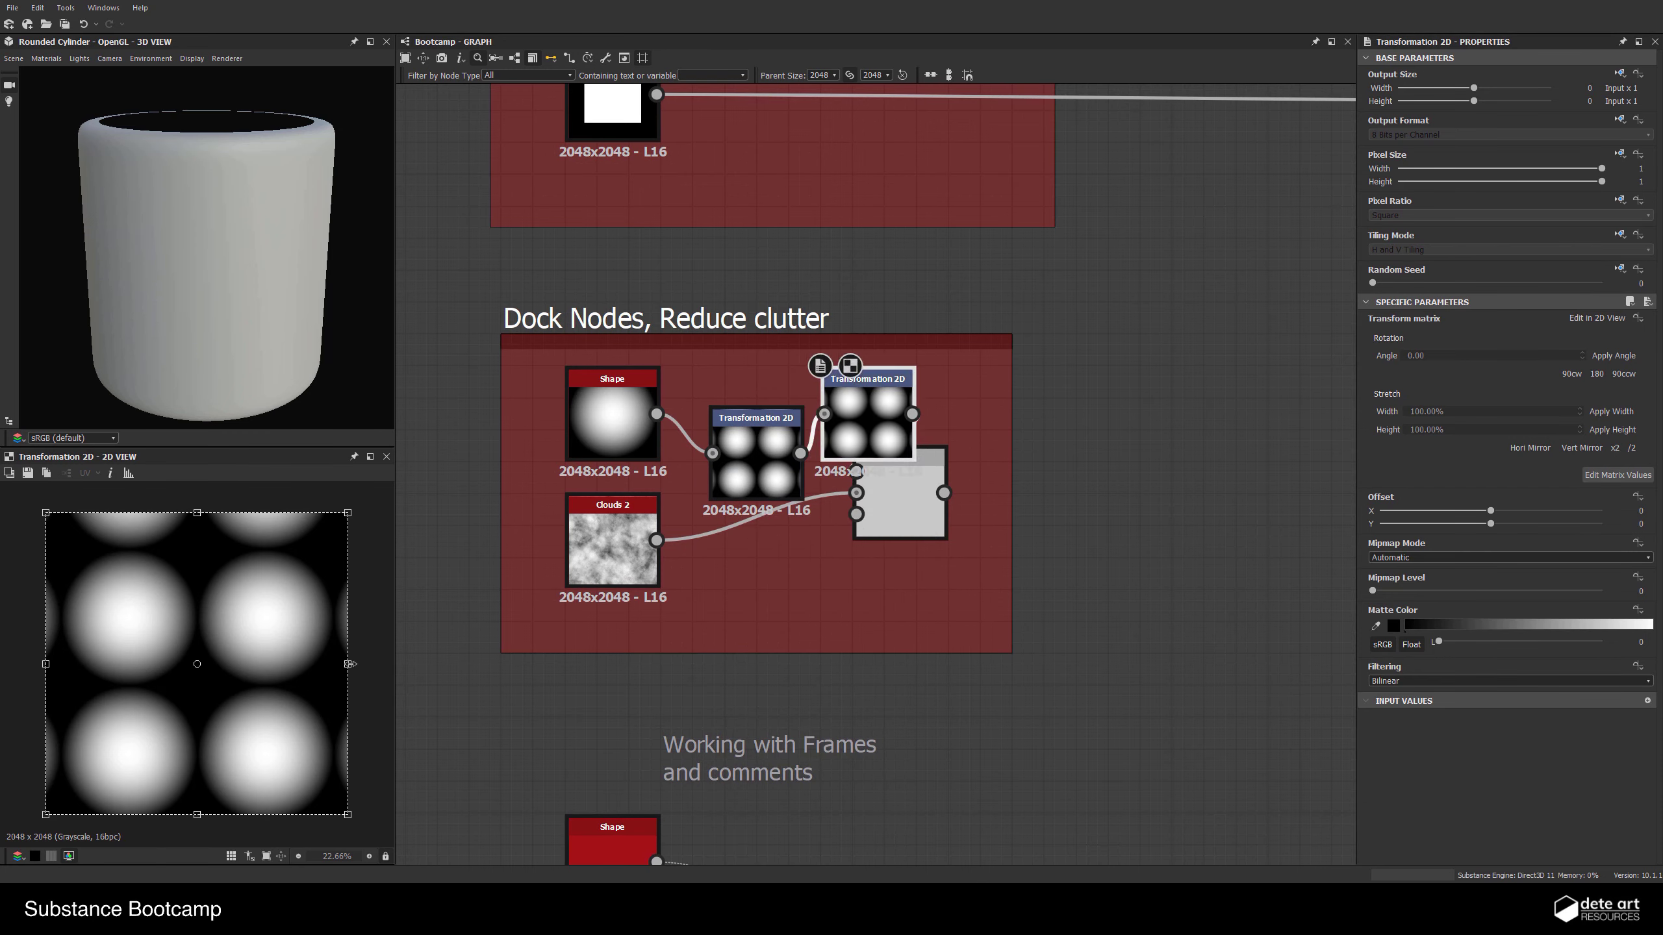
drag(349, 665, 264, 661)
drag(270, 505, 347, 622)
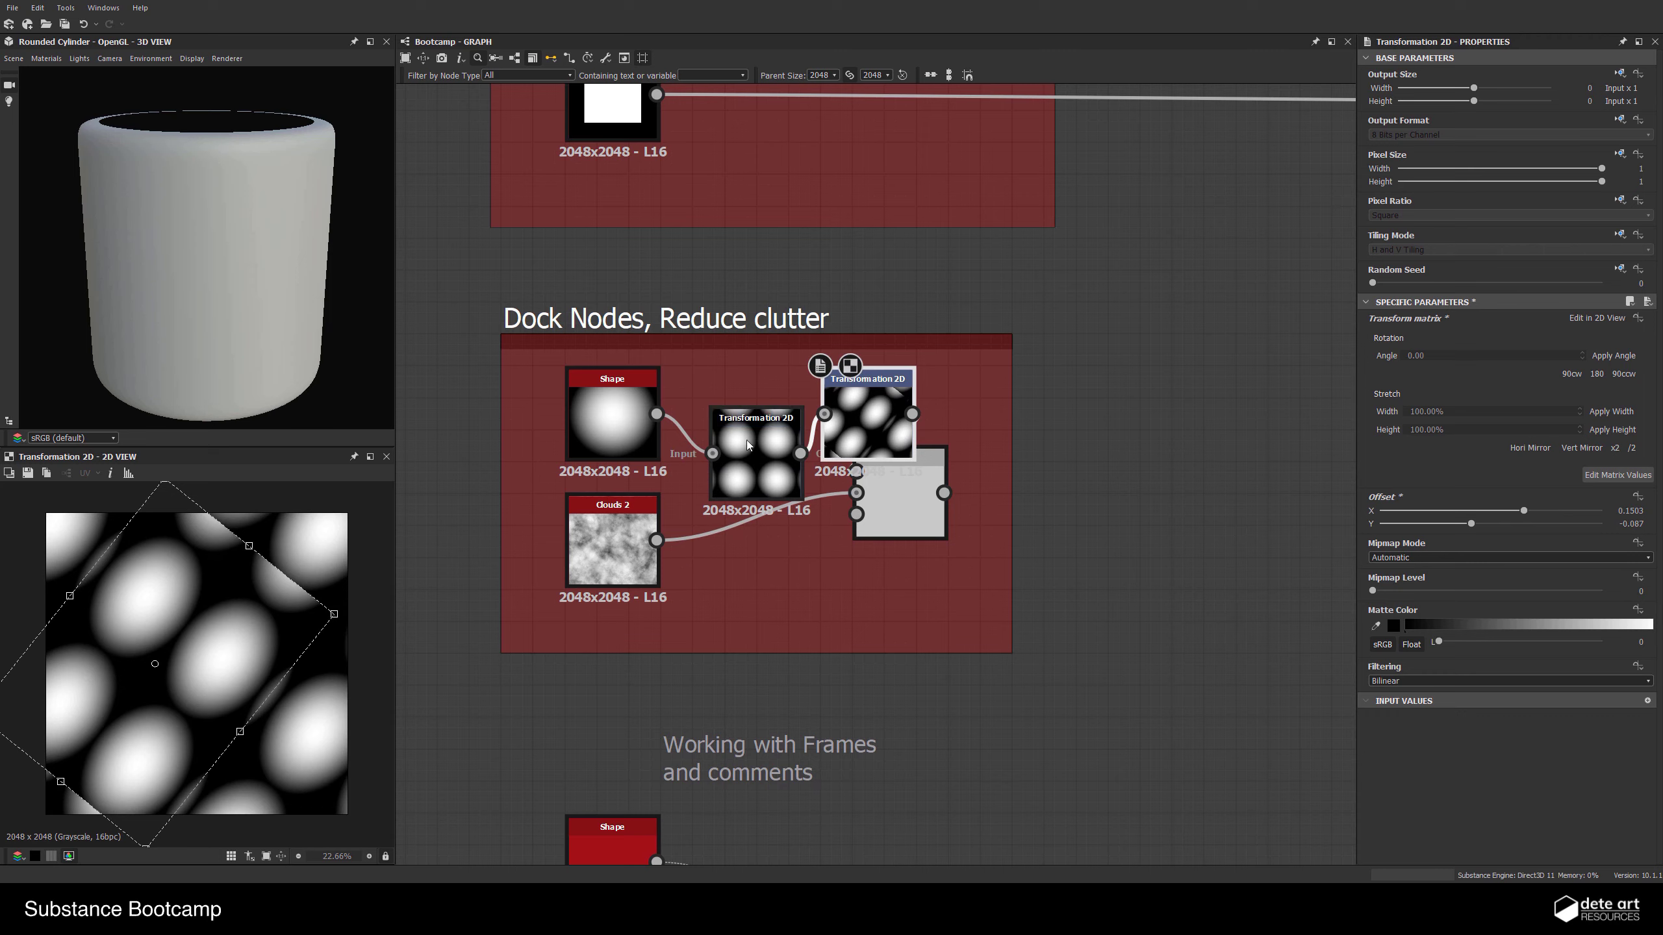
Rearrange the "Dock Nodes" chain: first Transformation 2D against the Shape, Blend lower and farther out, second Transformation 2D between them
drag(746, 445, 699, 438)
drag(907, 508, 939, 556)
drag(868, 414, 837, 414)
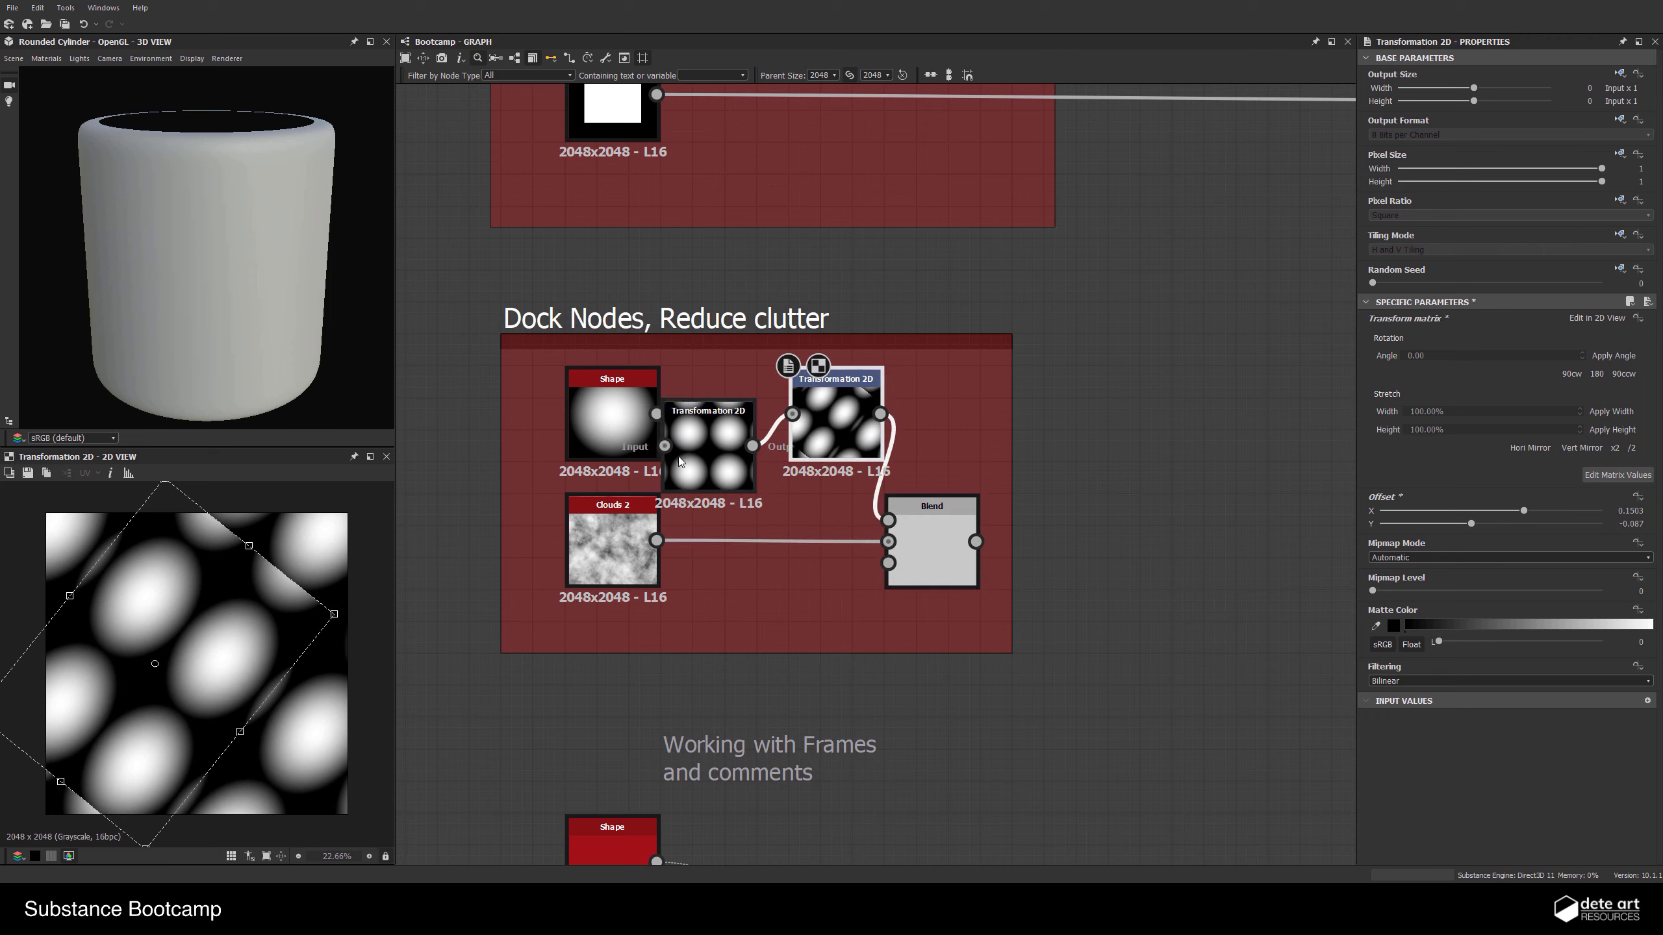
Line up both Transformation 2D nodes in a row directly against the Shape node
drag(679, 457, 686, 419)
drag(831, 420, 800, 420)
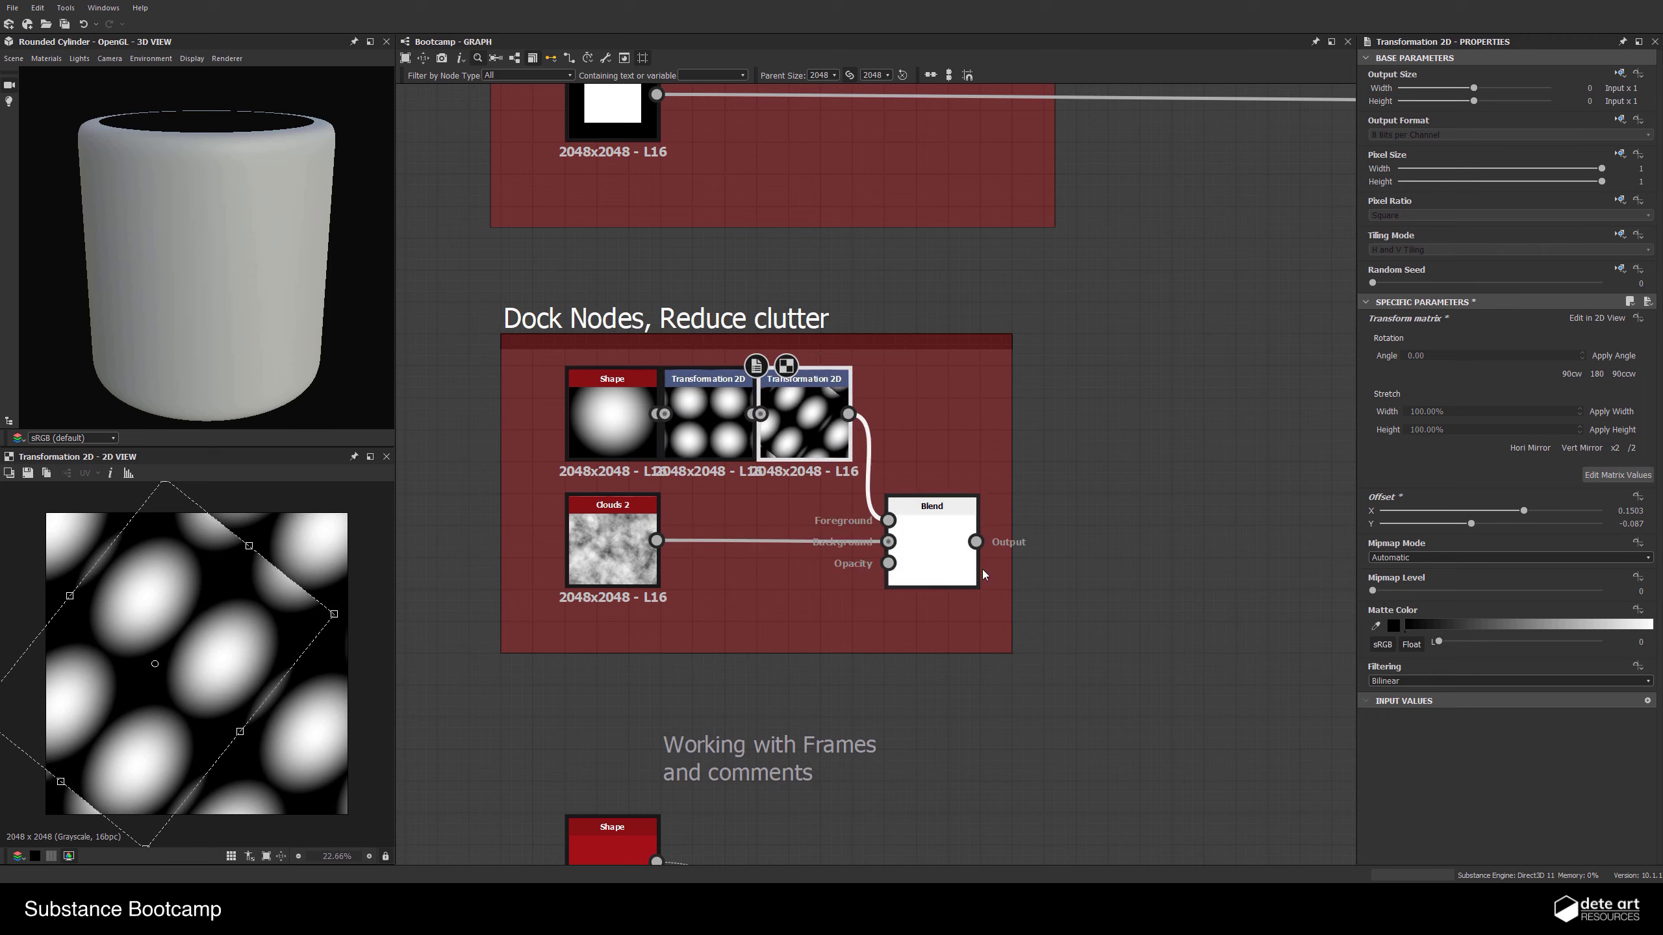
click(701, 422)
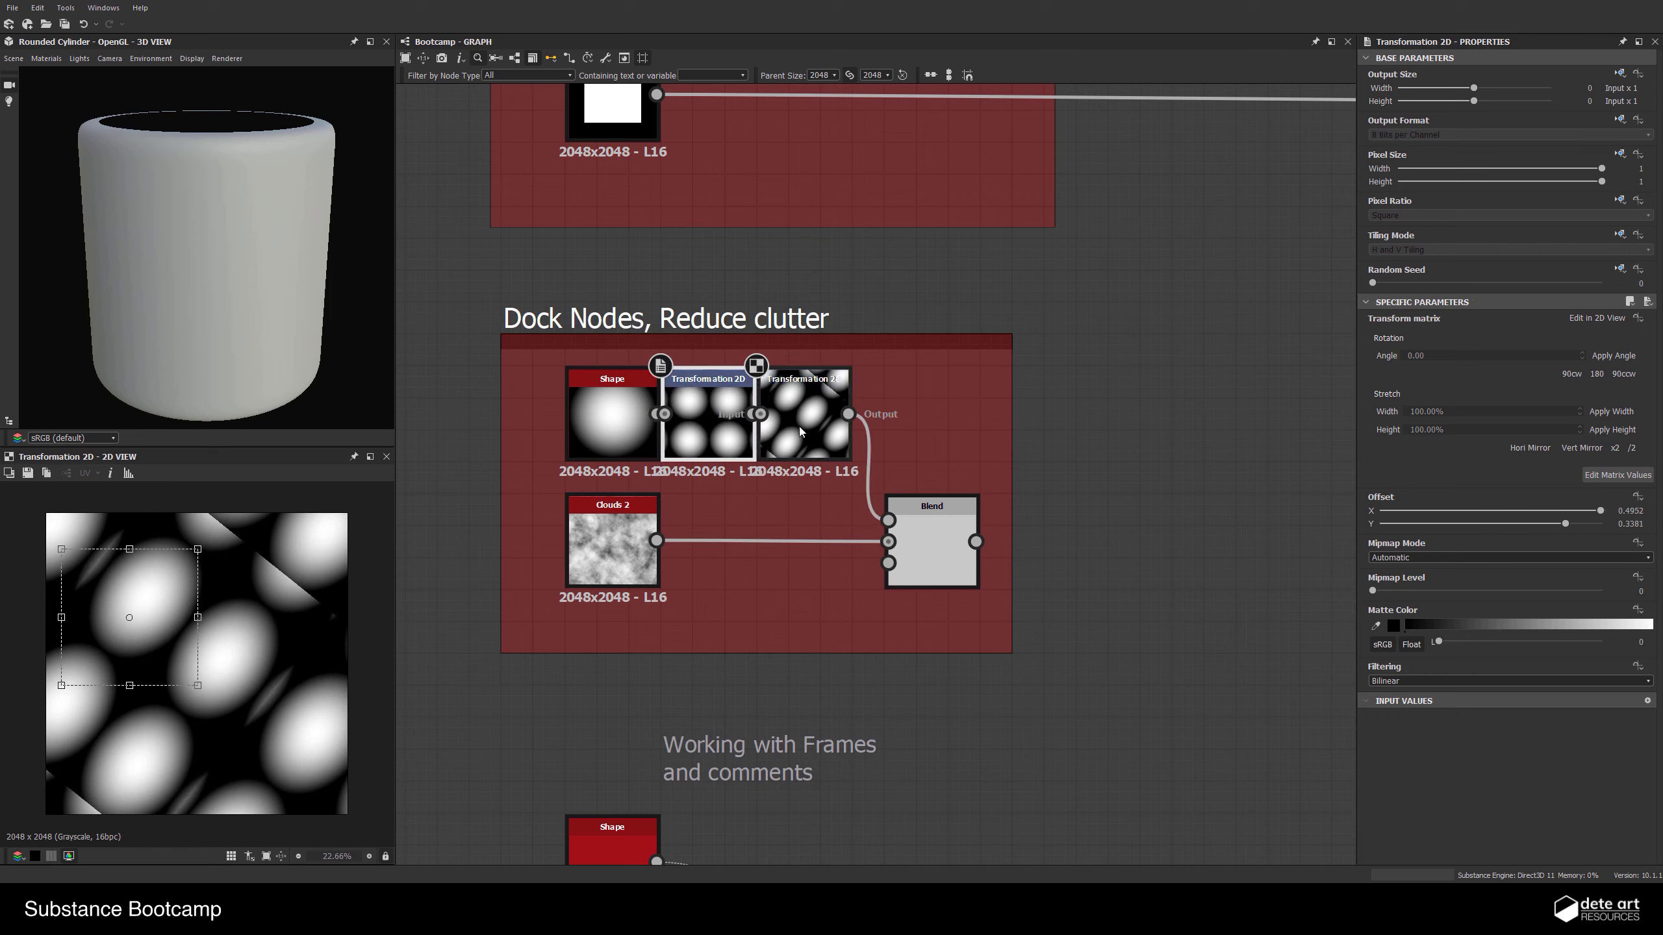
Dock the first Transformation 2D node to the second, dock the second to the Blend node, and preview the Blend
drag(798, 427, 861, 442)
click(692, 412)
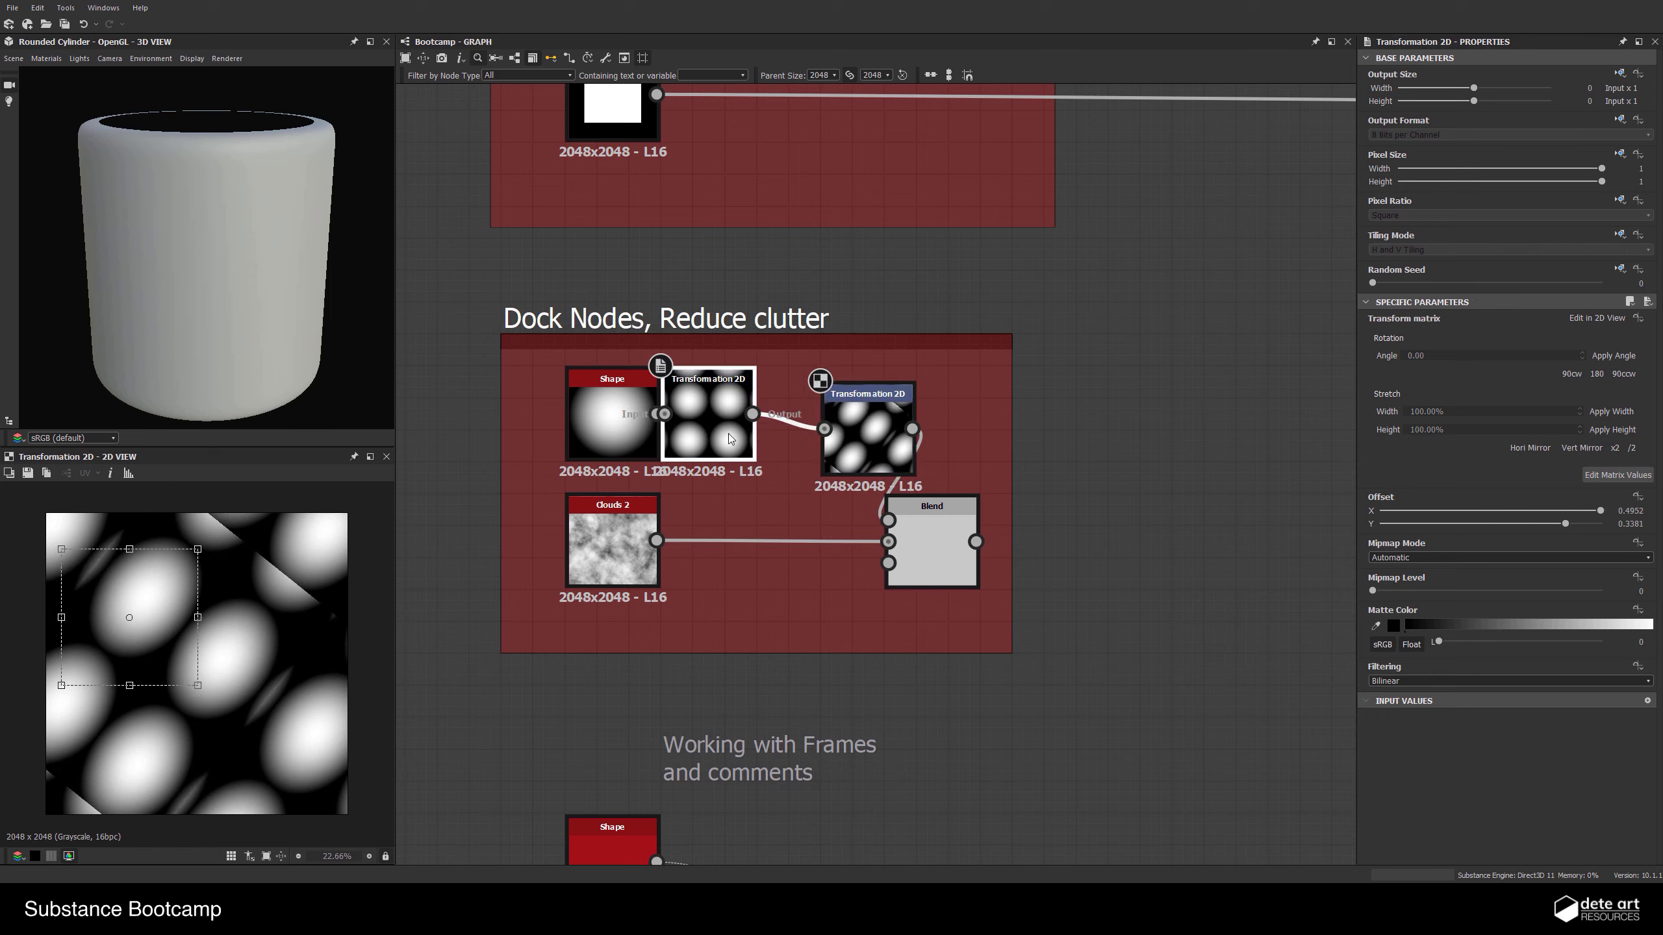
key(d)
click(874, 426)
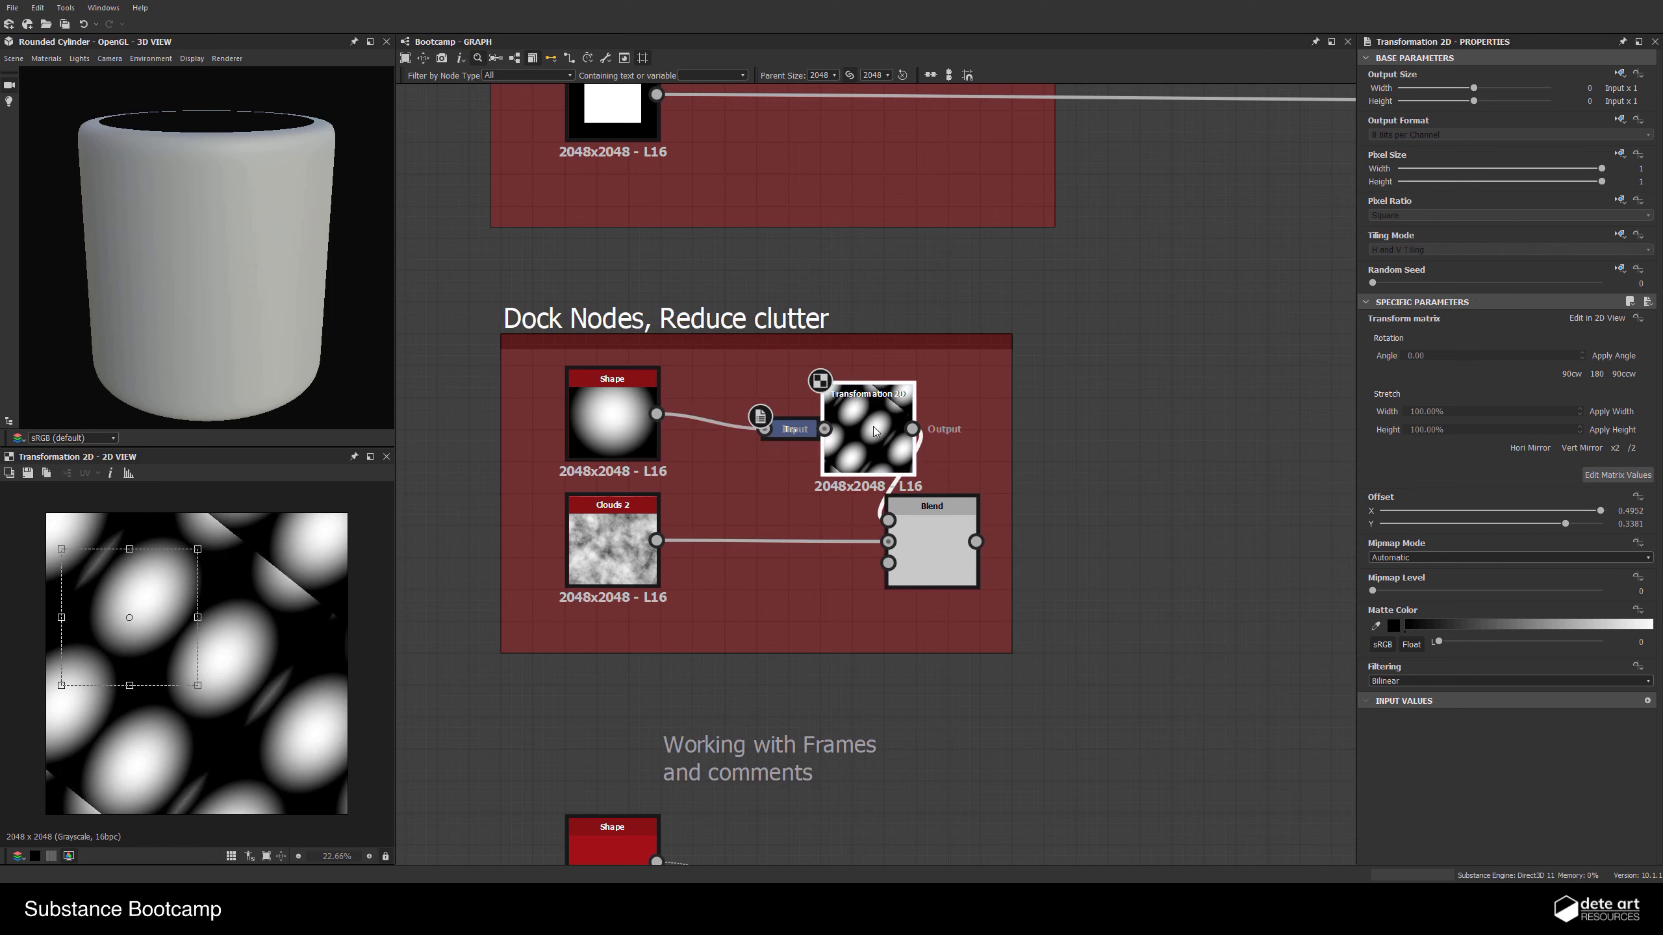
drag(874, 426, 891, 521)
click(932, 559)
scroll(920, 631, up, 4)
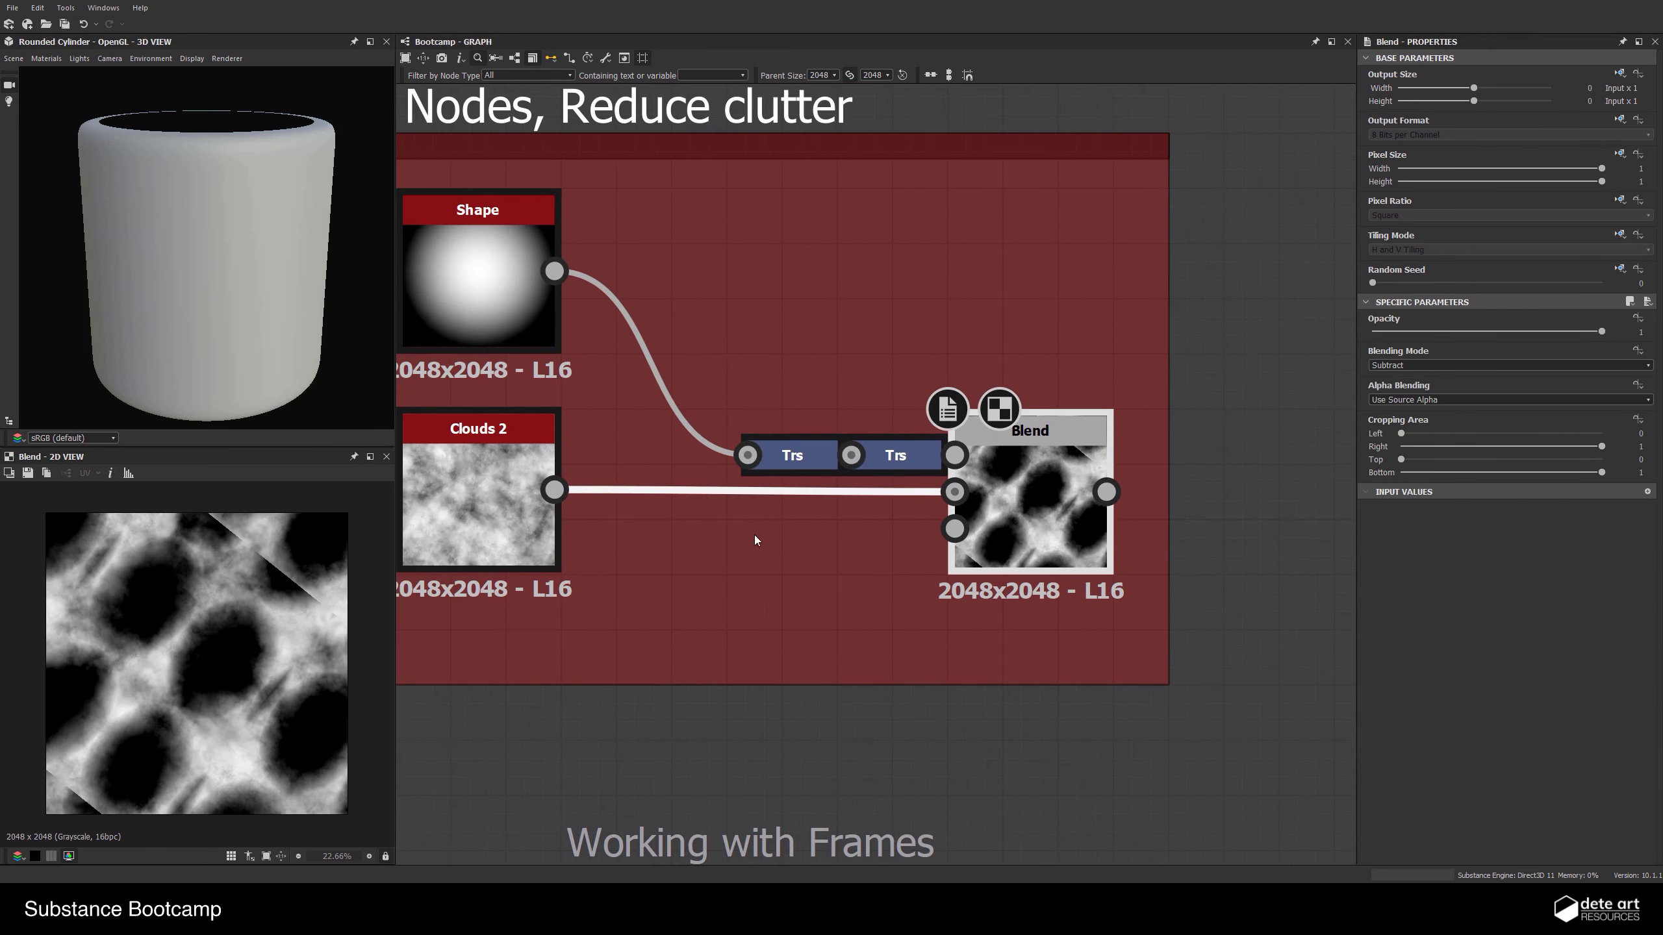
Dock Shape to the Transformation 2D chain and Clouds 2 to the Blend, and move the docked group up within the frame
click(496, 284)
drag(497, 284, 721, 458)
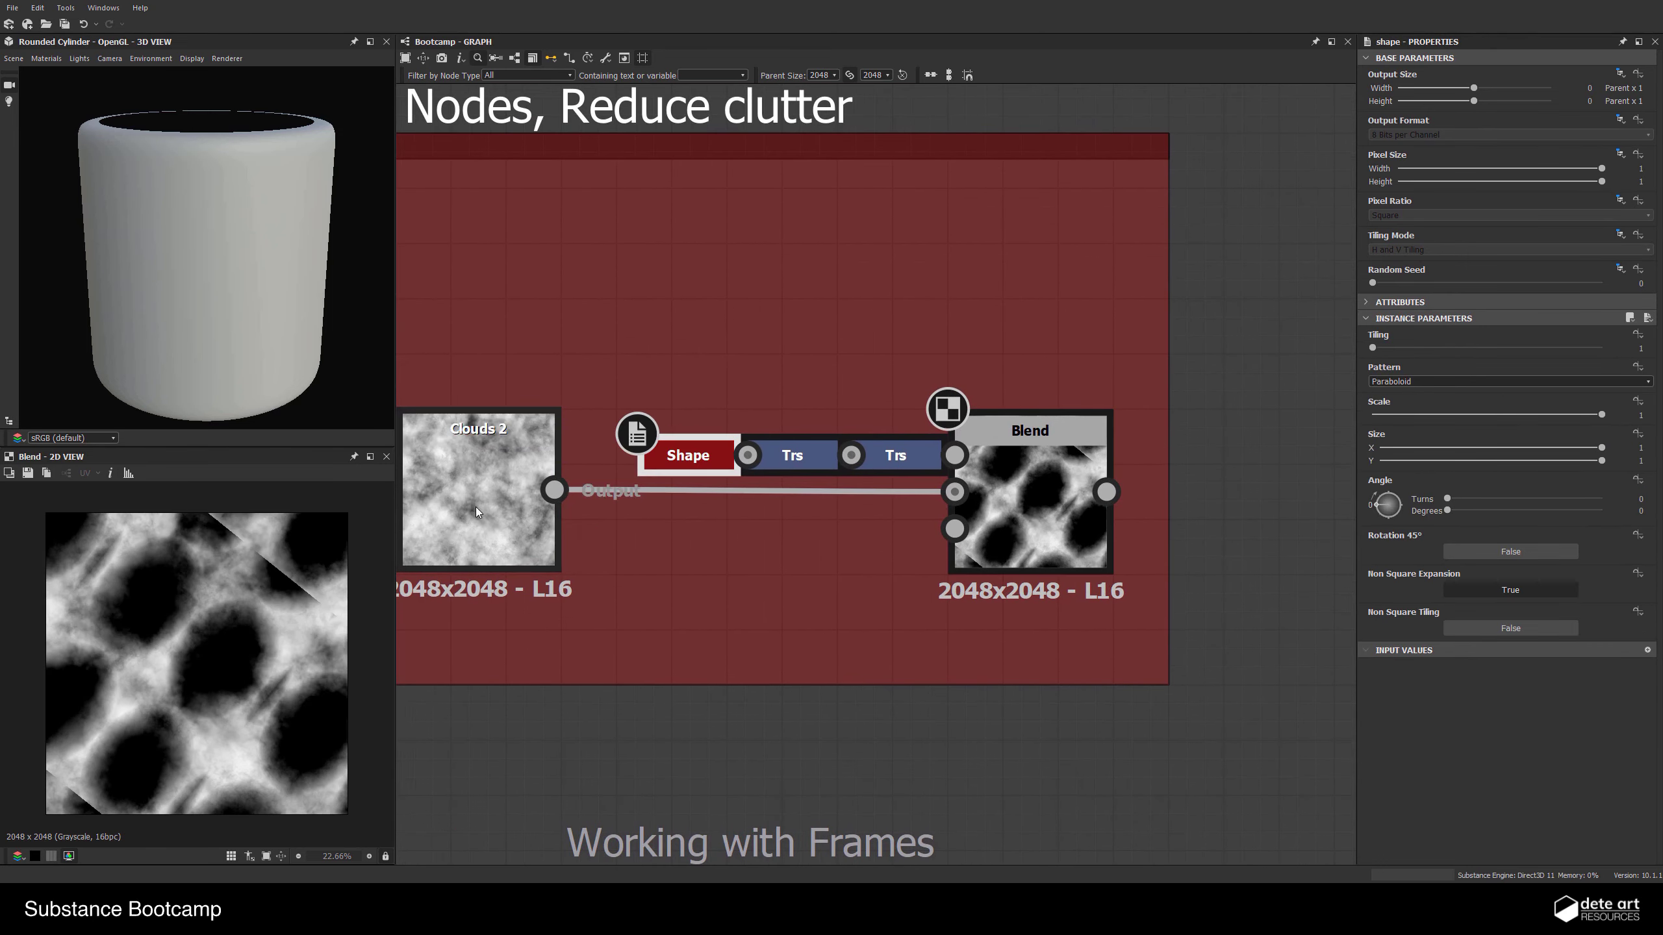
drag(475, 507, 937, 551)
click(995, 499)
drag(995, 499, 883, 392)
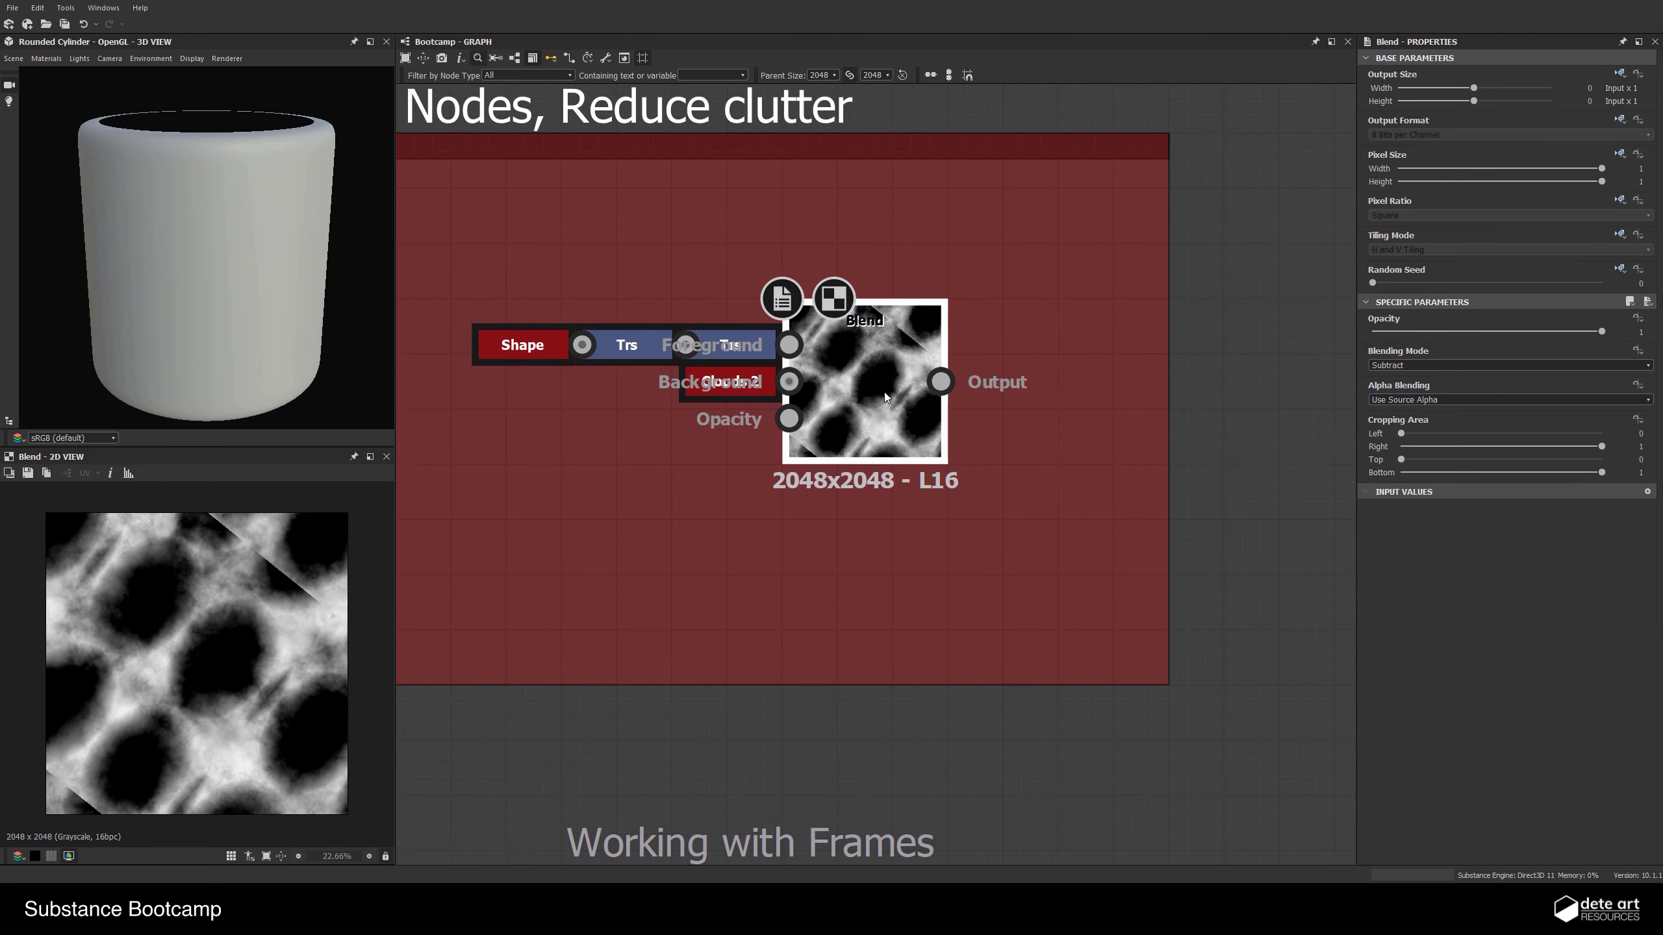
scroll(883, 393, down, 3)
scroll(688, 435, up, 3)
Undock the Shape and Clouds 2 nodes and stack them apart from the Blend, keeping both Transformation 2D nodes docked
click(623, 389)
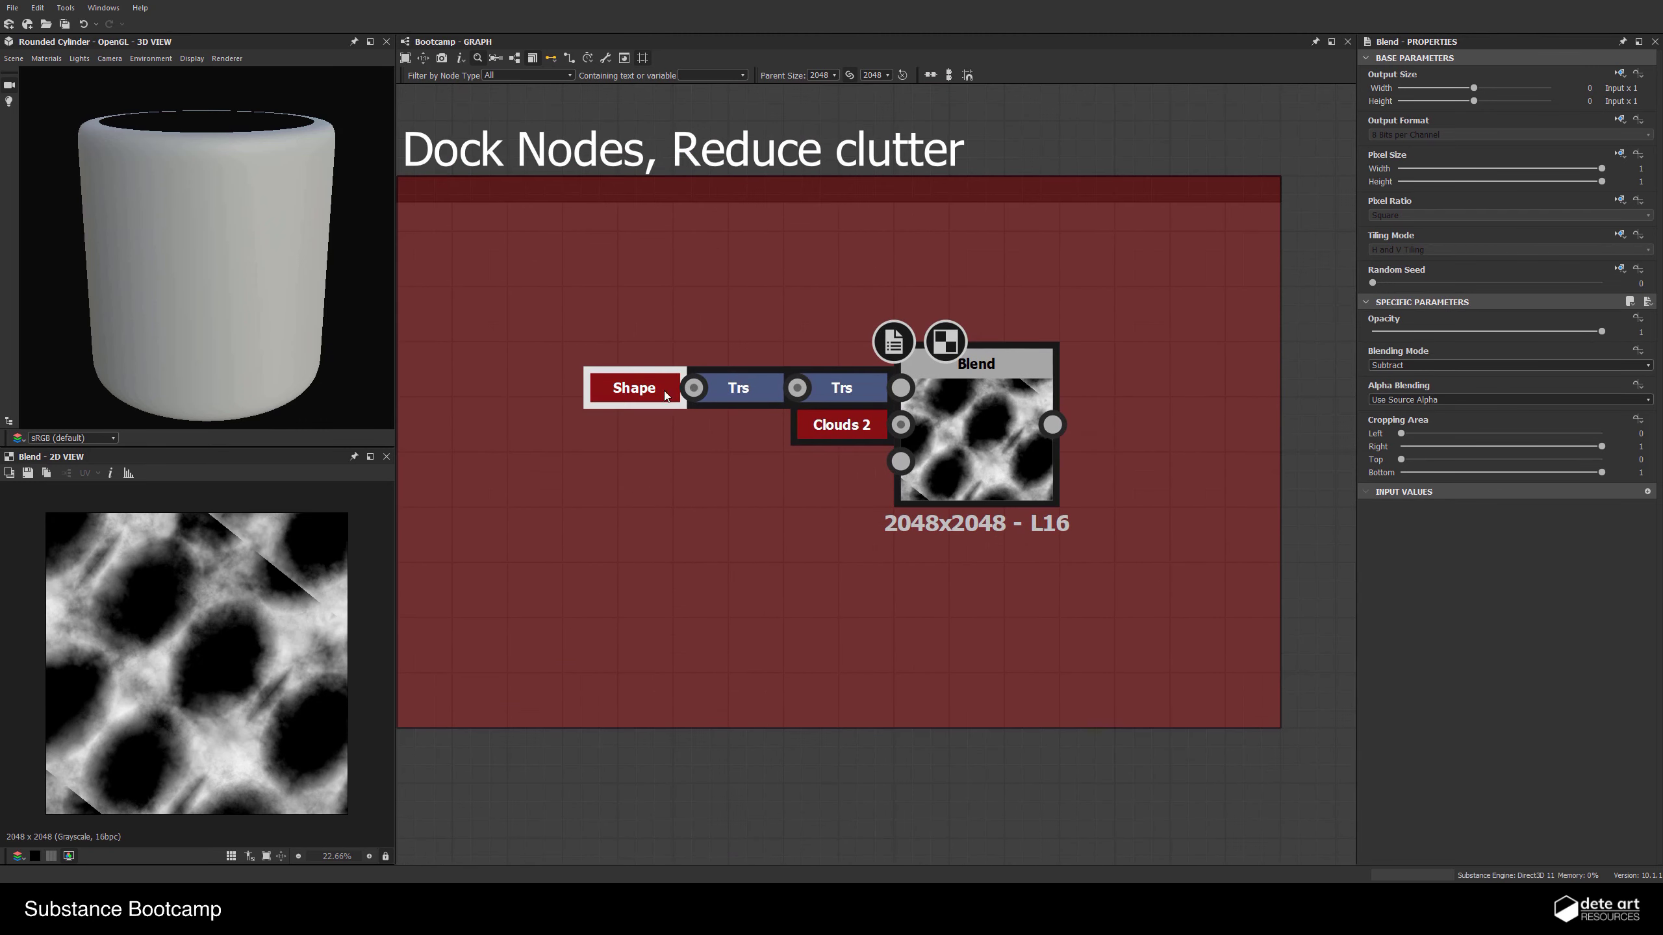
drag(645, 395, 564, 504)
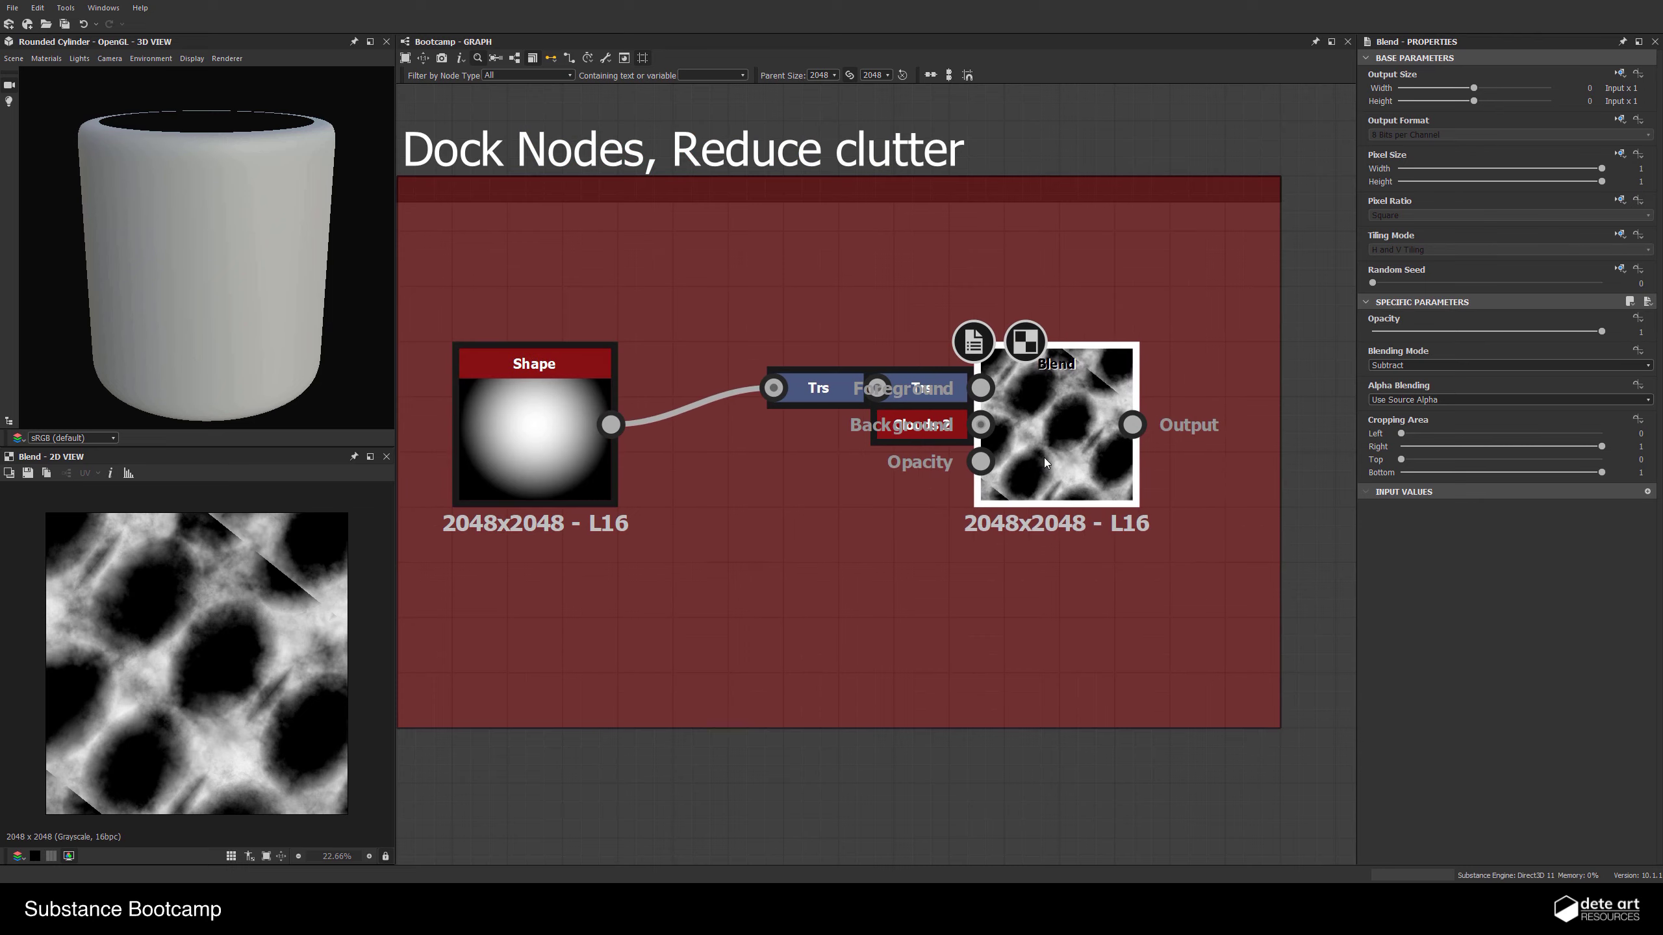
scroll(730, 437, down, 10)
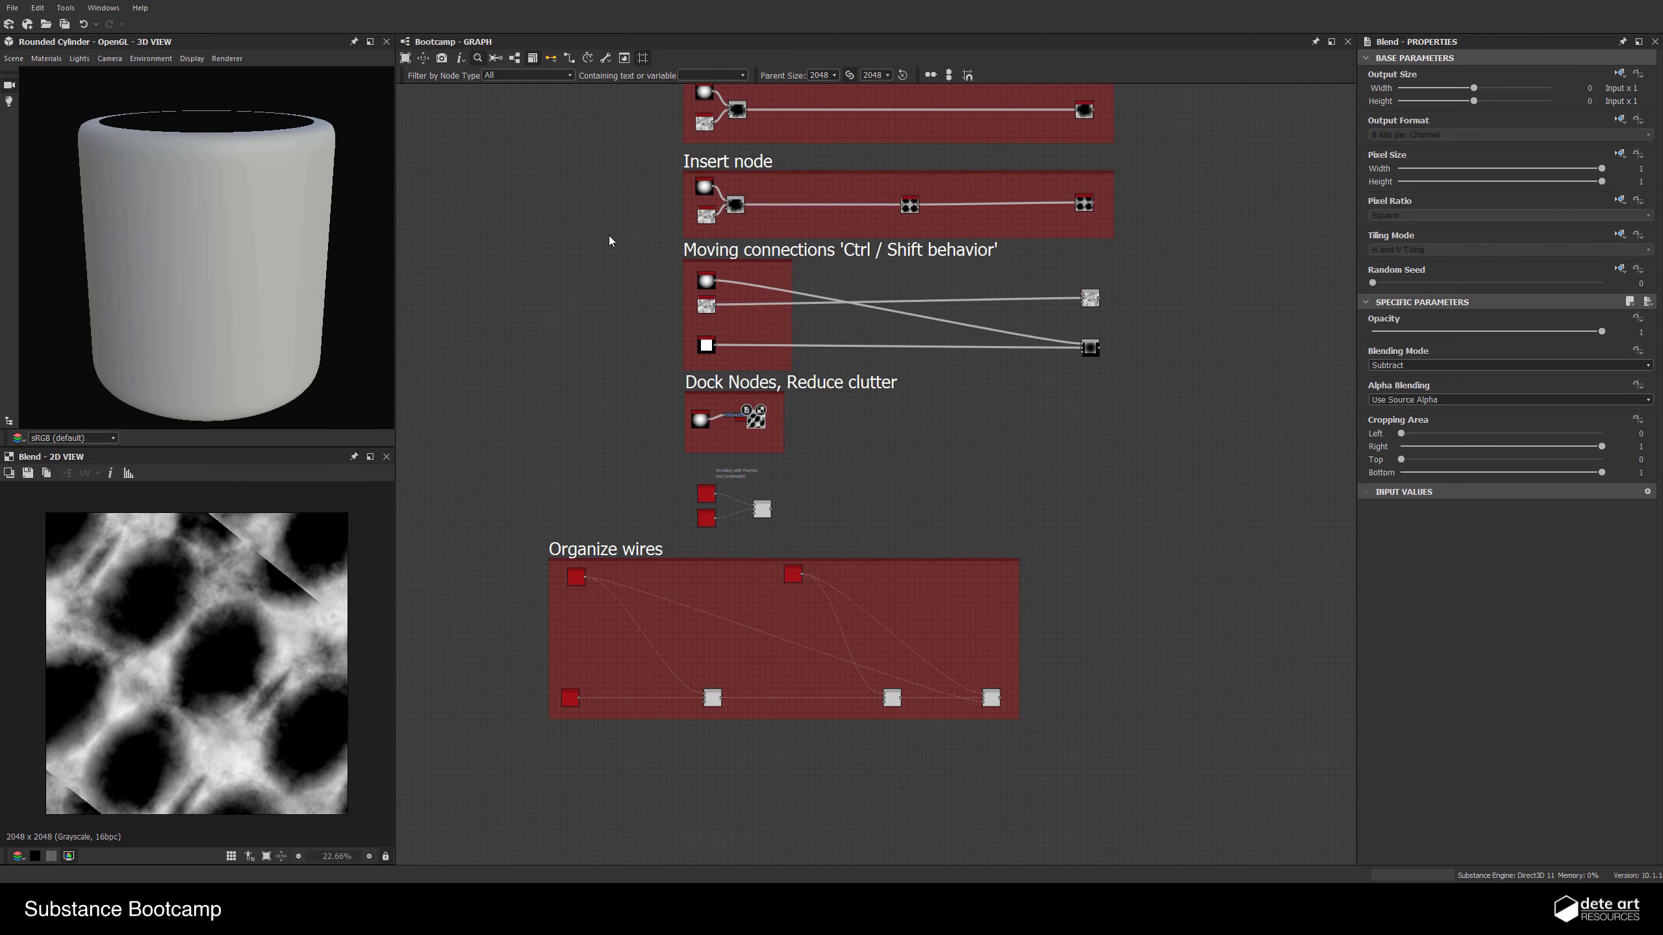
scroll(689, 367, up, 10)
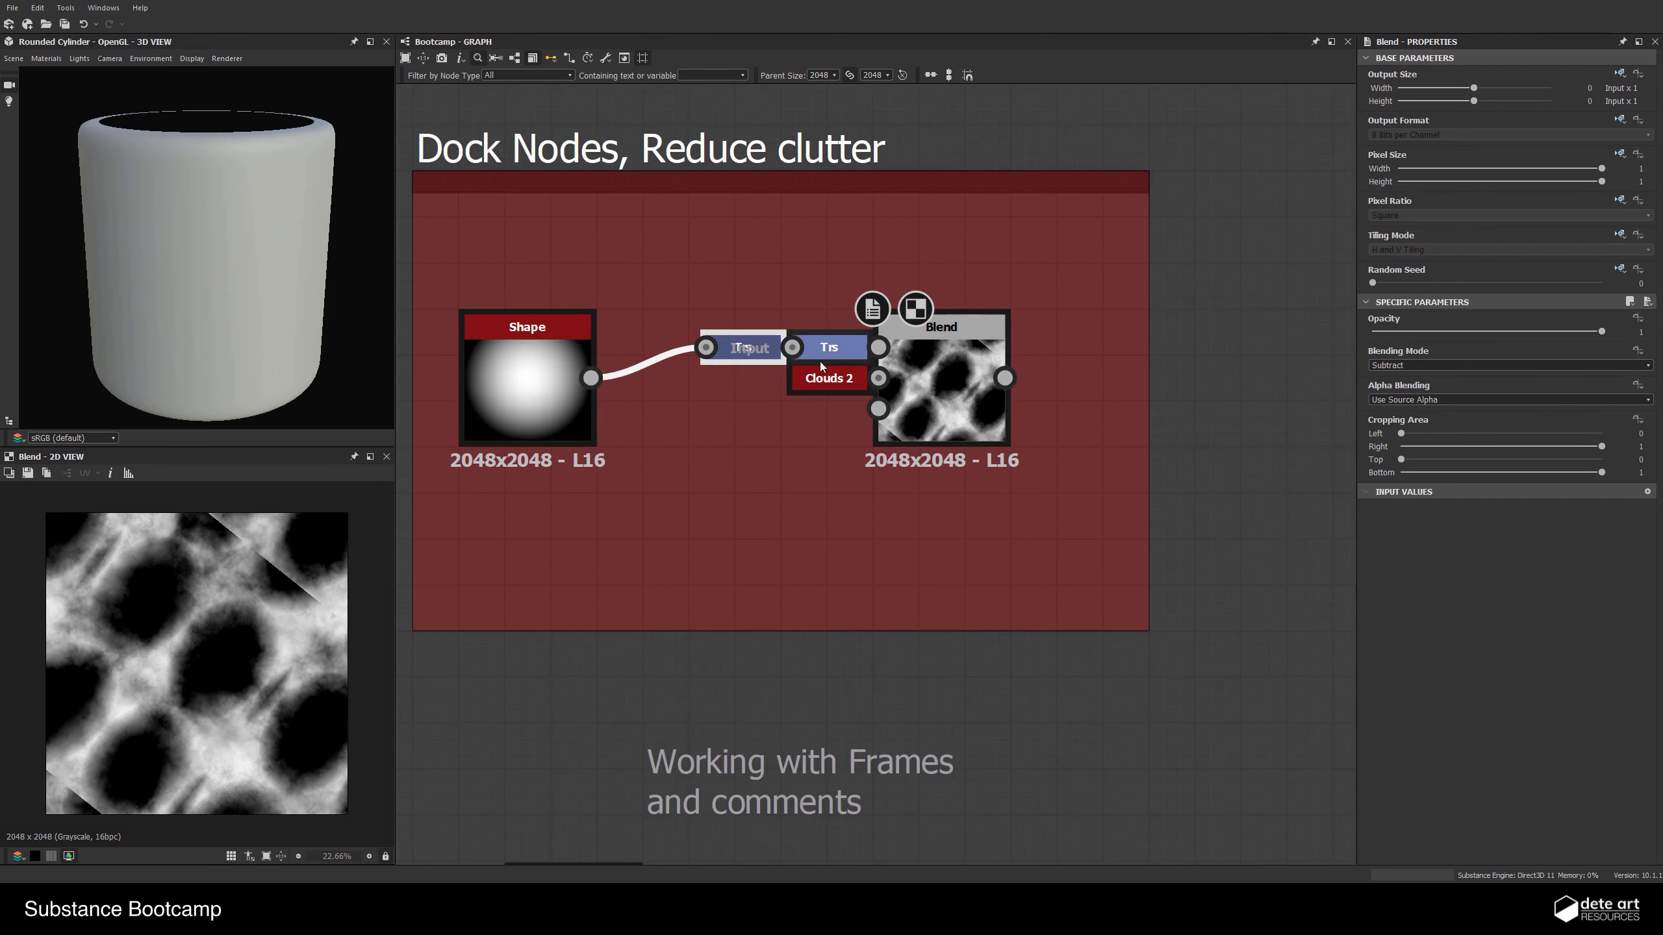
click(732, 349)
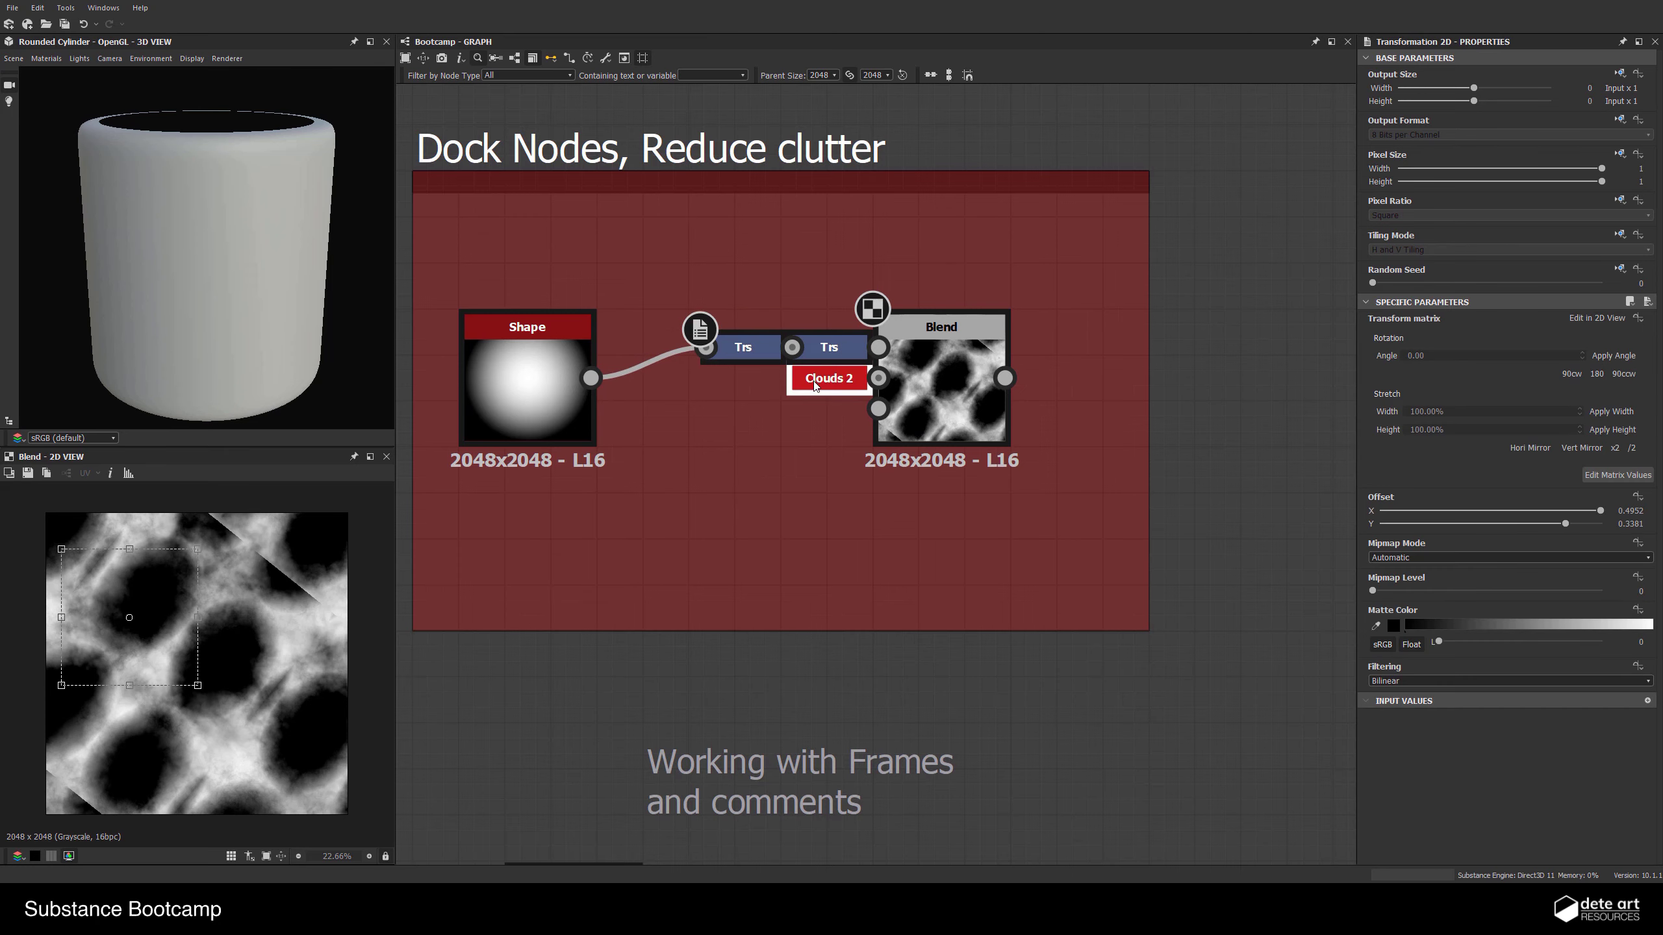
key(d)
drag(514, 409, 521, 459)
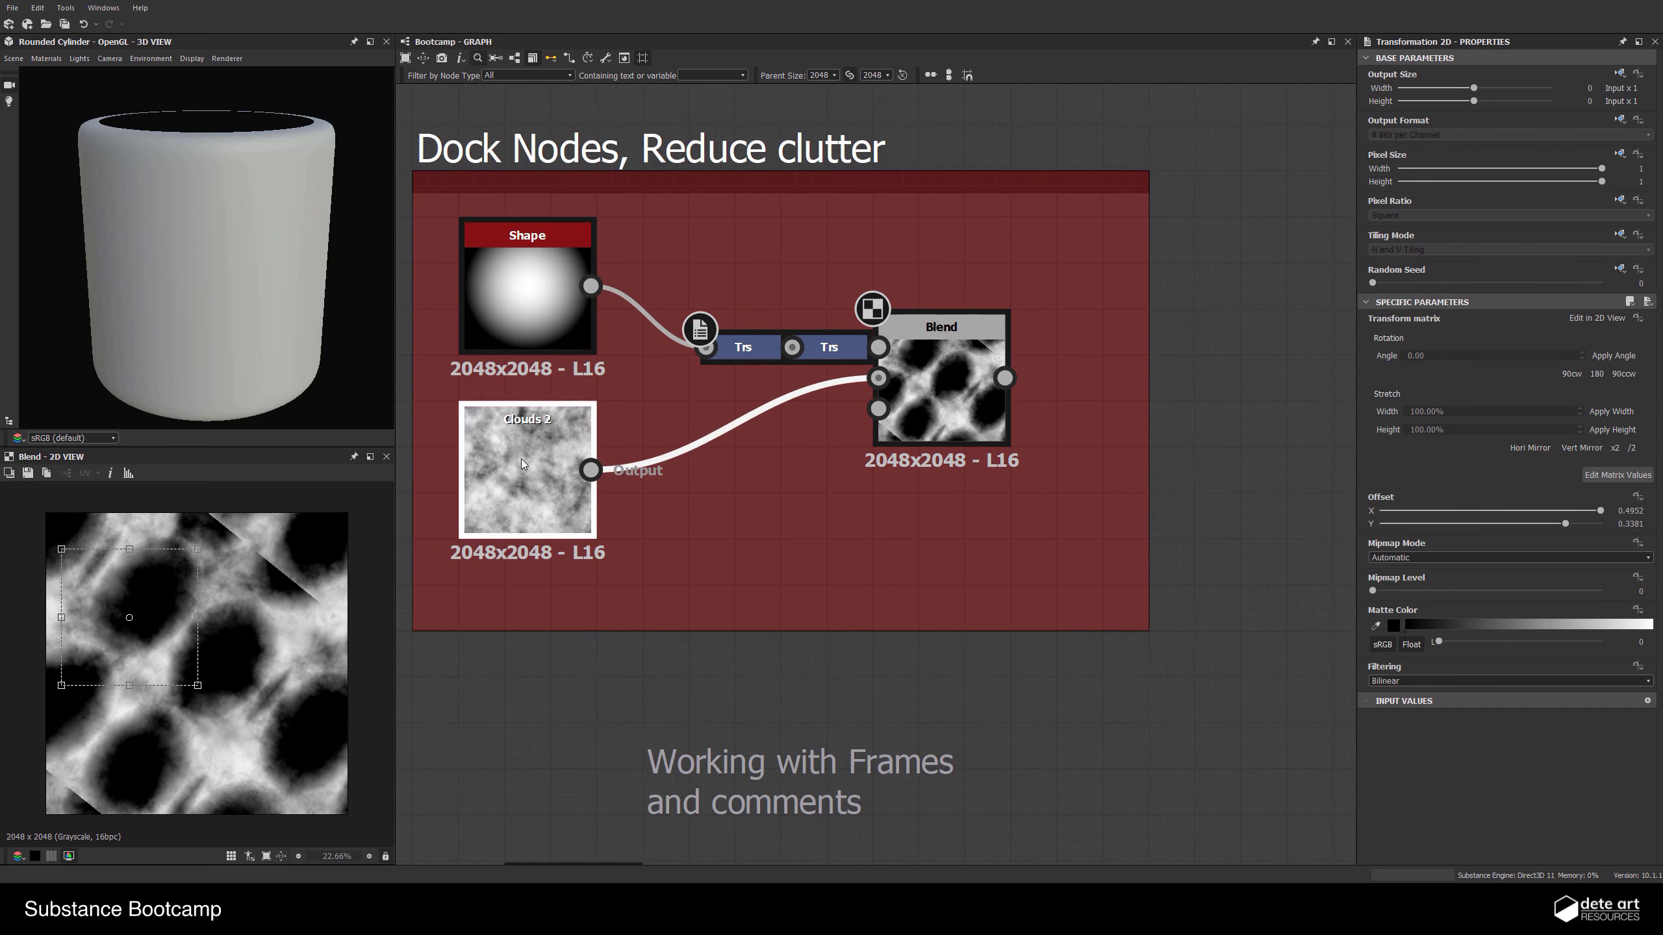
Preview the Clouds 2, Shape and Blend nodes of the "Dock Nodes" frame in the 2D view
double_click(520, 458)
double_click(530, 289)
double_click(535, 481)
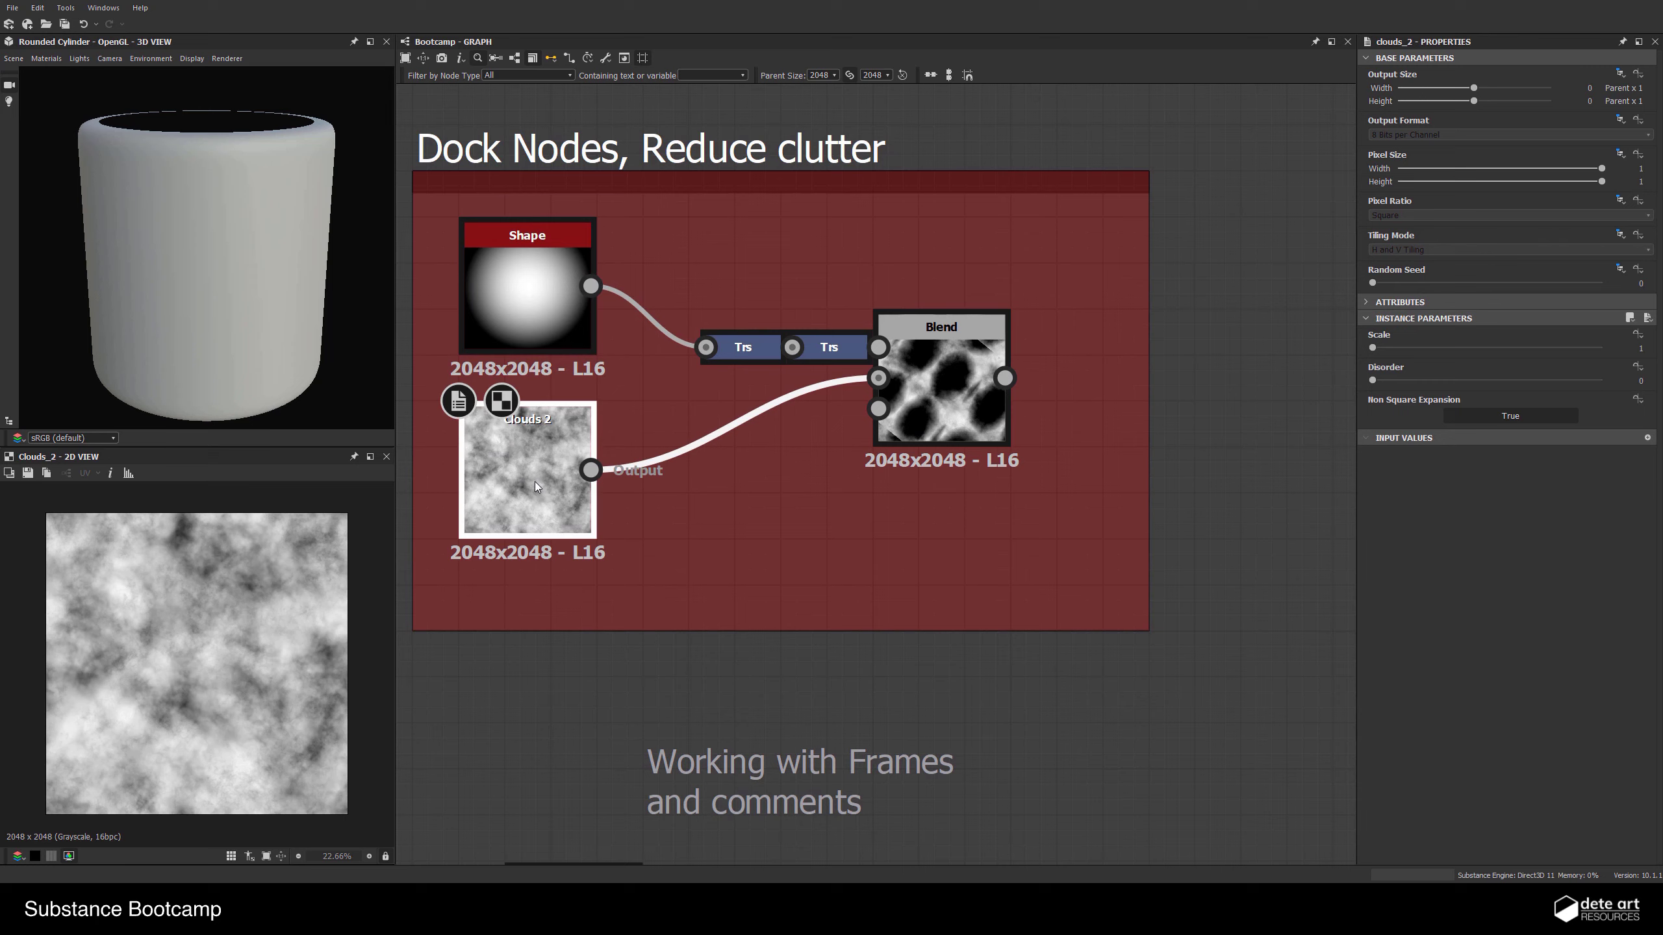
click(936, 394)
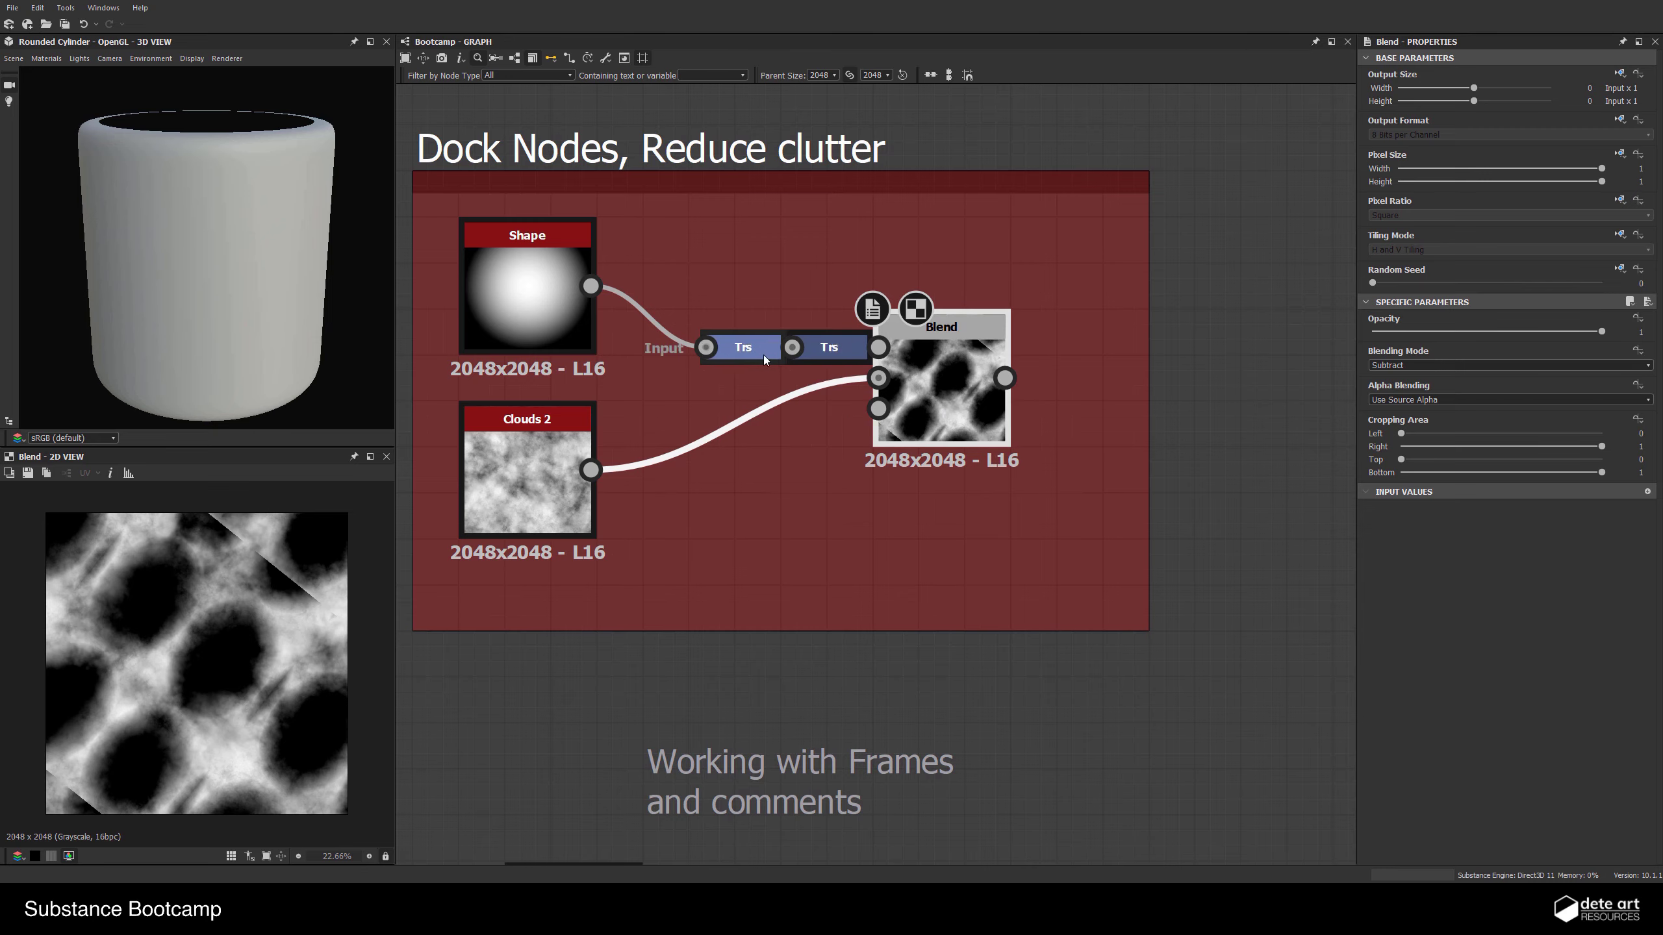
Preview the Blend node below the "Working with Frames and comments" comment
scroll(920, 503, down, 3)
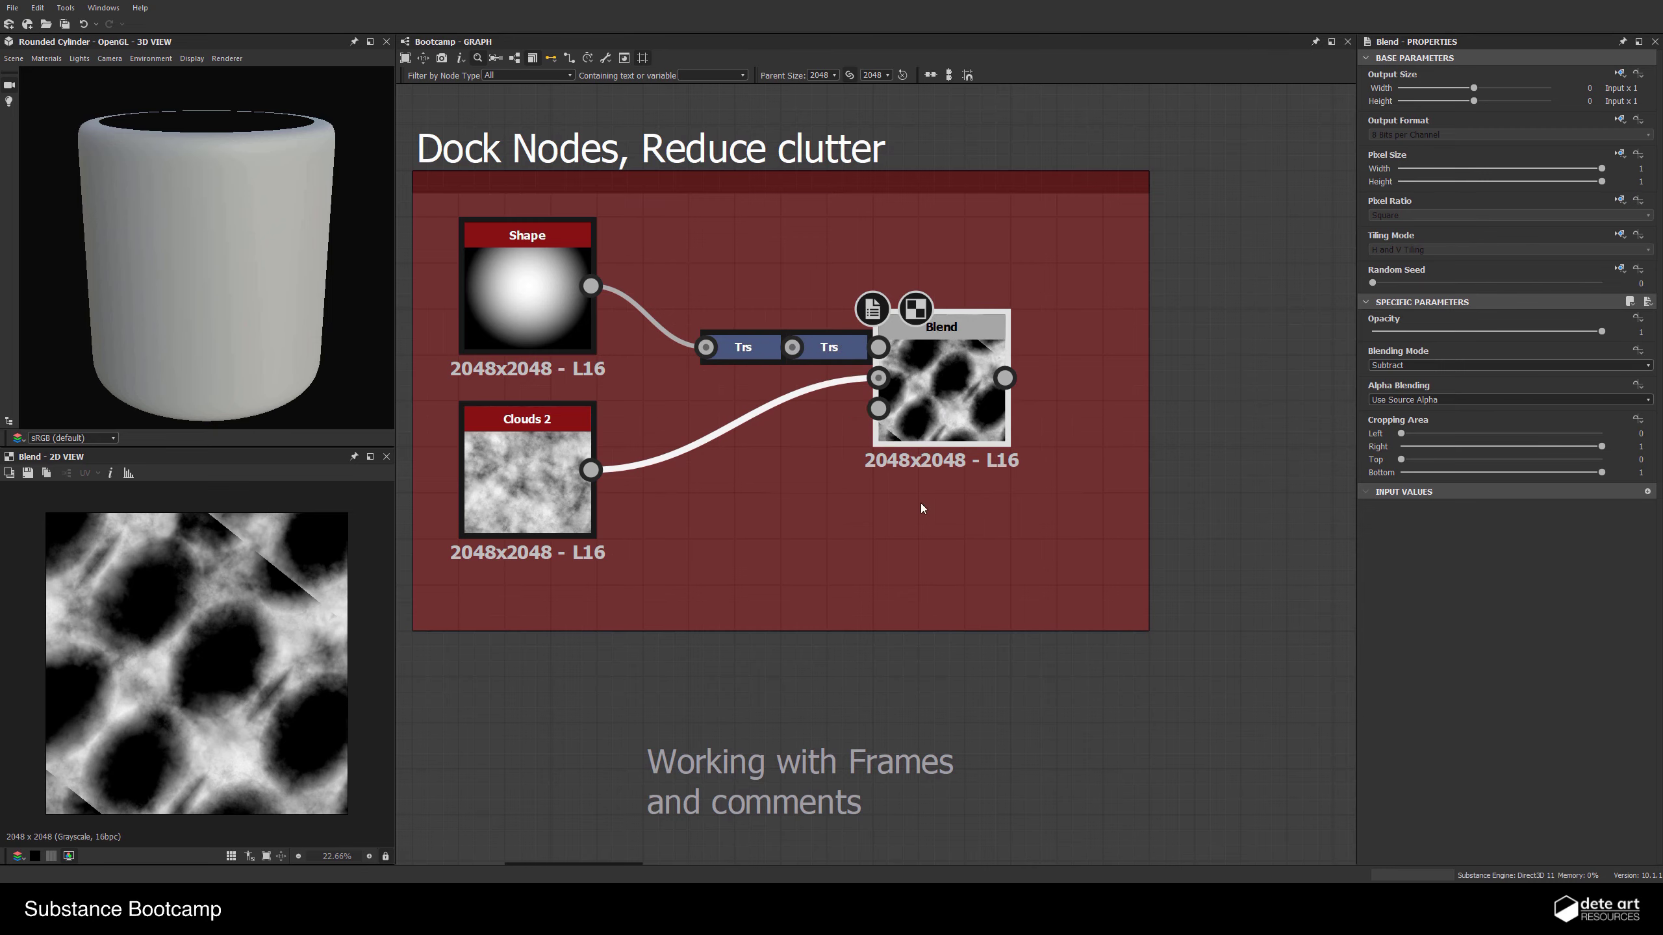
scroll(927, 457, up, 2)
scroll(876, 615, down, 3)
middle_drag(877, 616, 845, 403)
scroll(886, 517, up, 1)
double_click(917, 488)
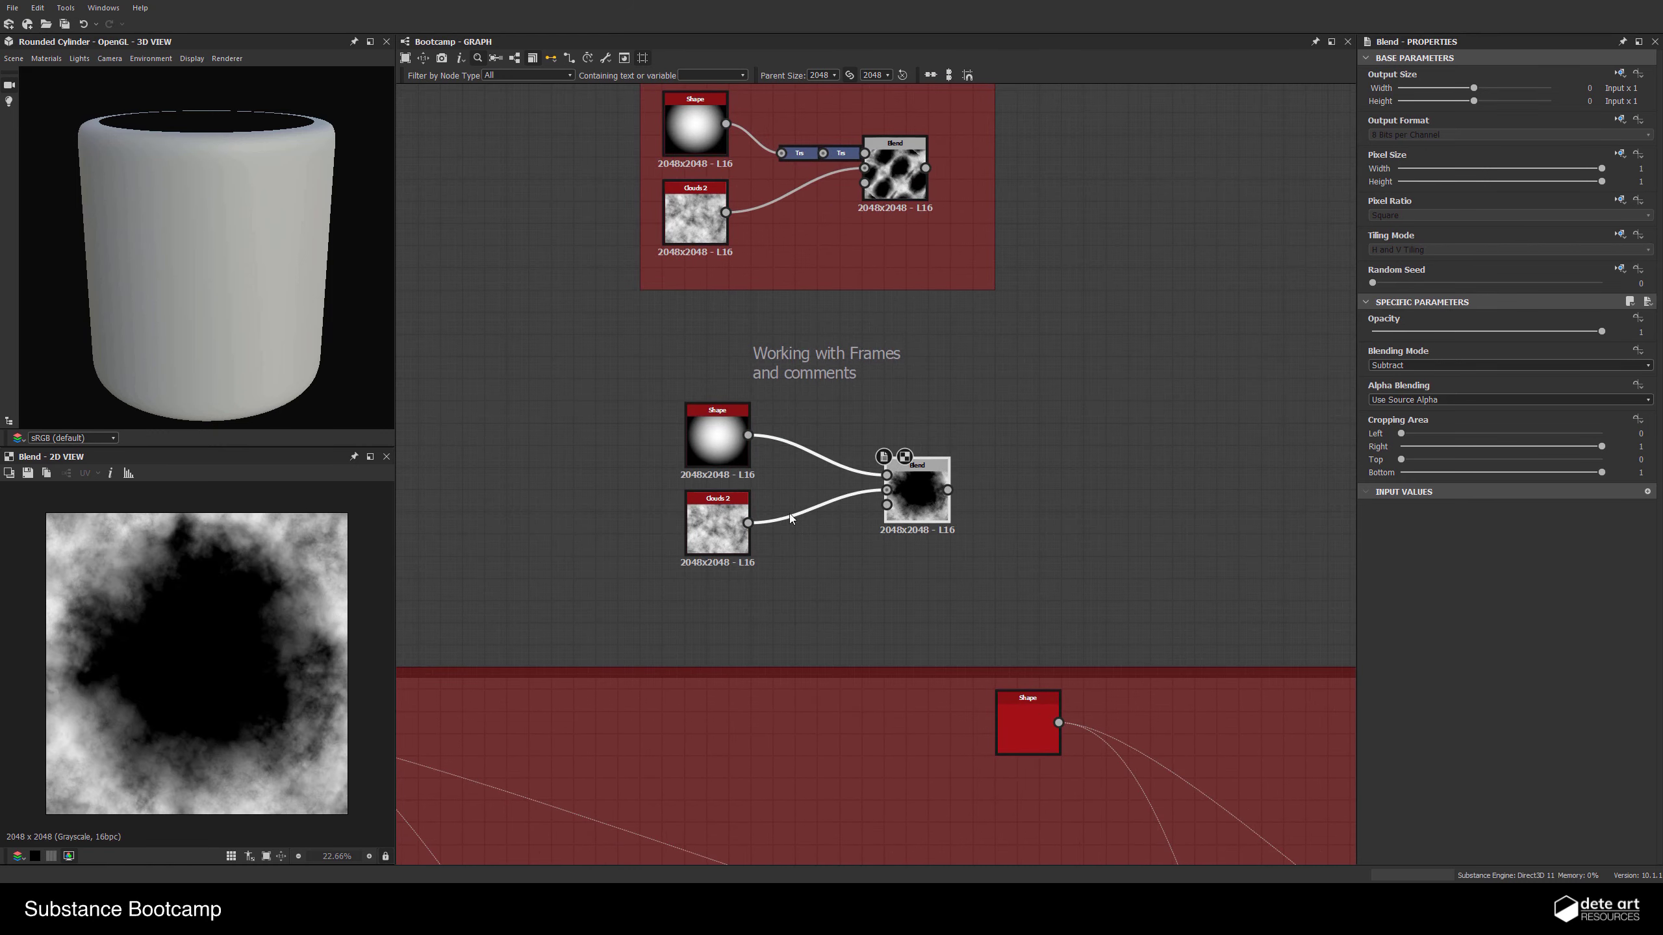
Examine the 'Relative to Parent' comment and its Blend node in the "Output size" frame as an example of commenting
scroll(842, 517, down, 3)
middle_drag(825, 434, 759, 552)
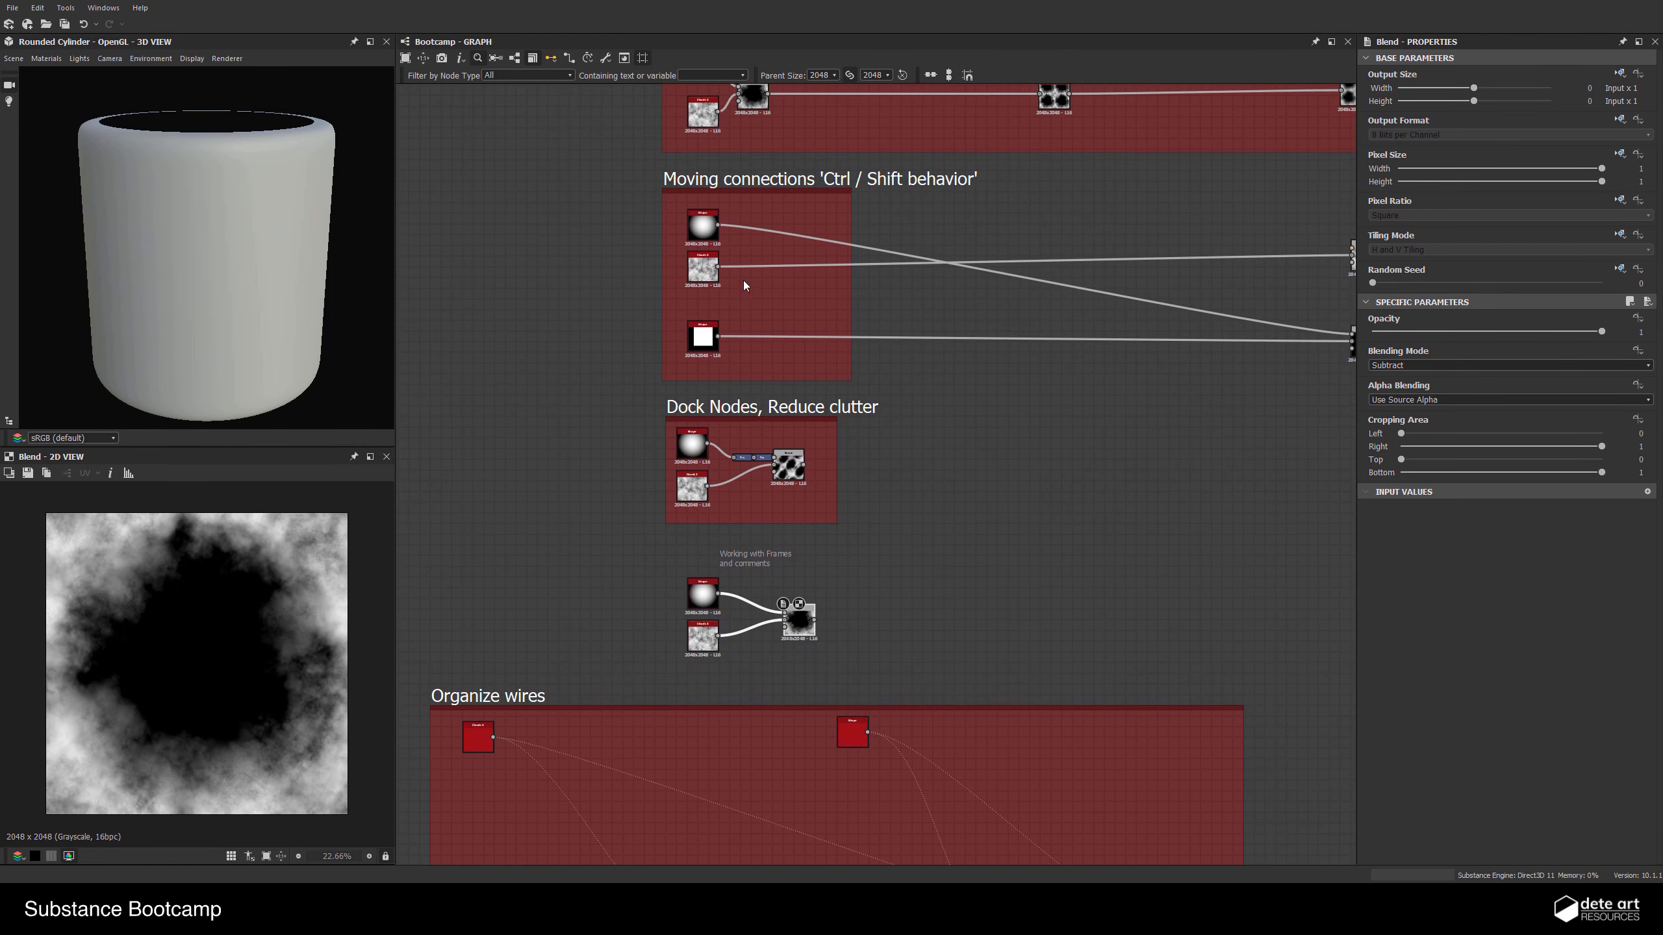
middle_drag(857, 155, 769, 485)
scroll(766, 479, down, 3)
middle_drag(728, 314, 698, 389)
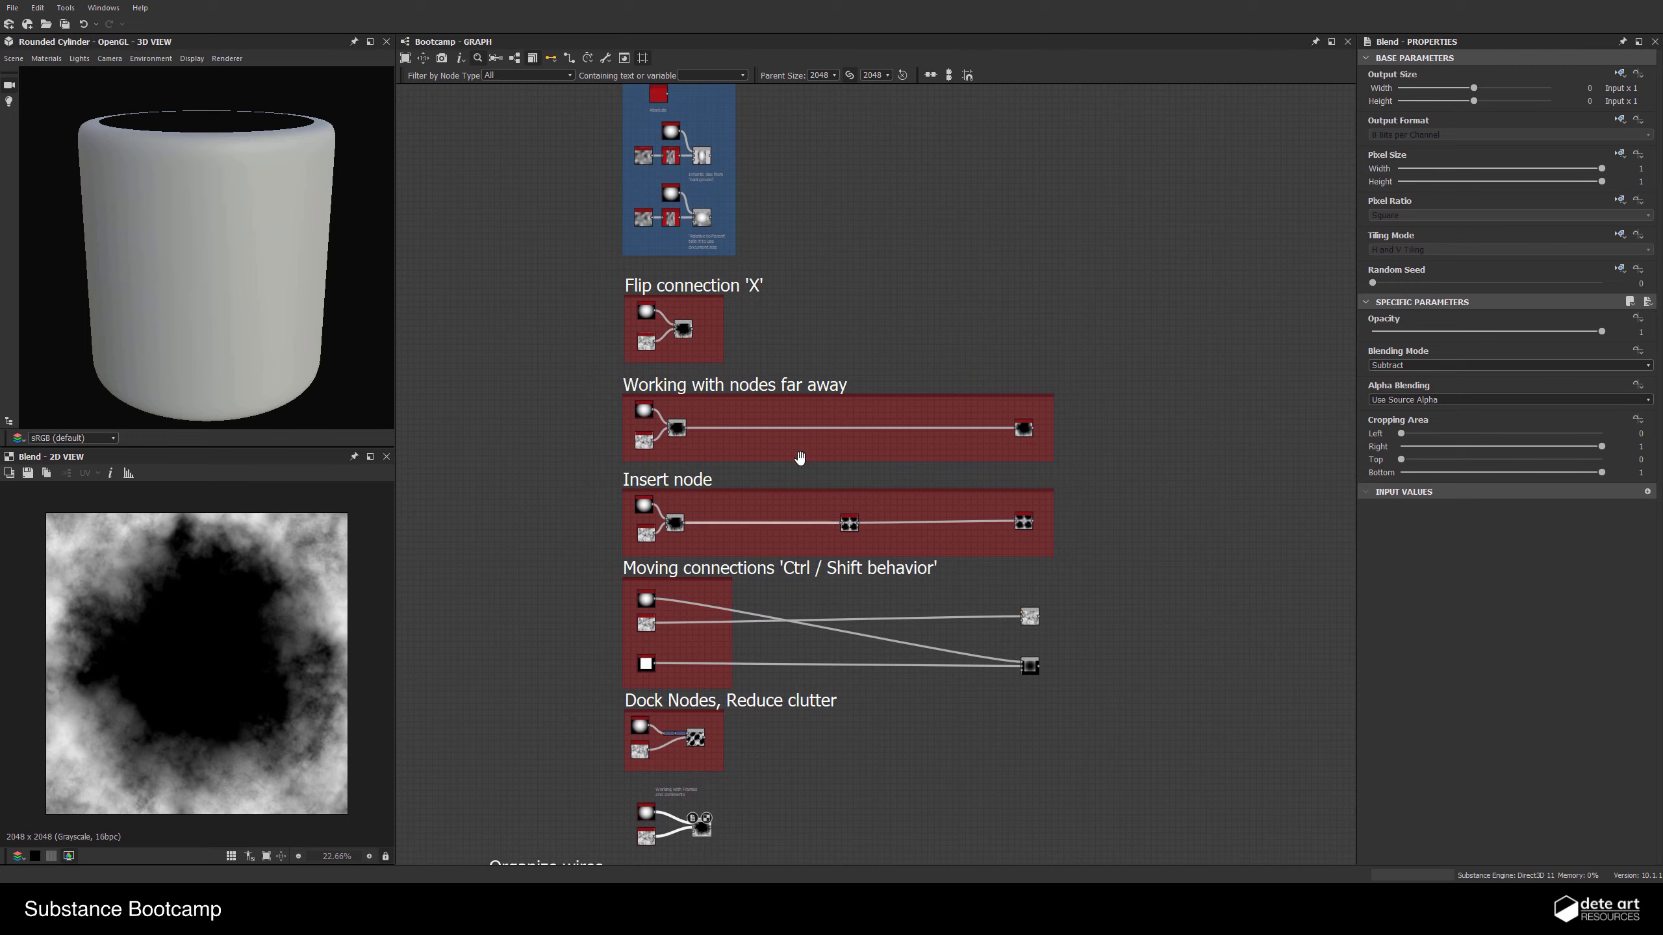
middle_drag(638, 276, 646, 498)
scroll(674, 491, up, 7)
click(795, 380)
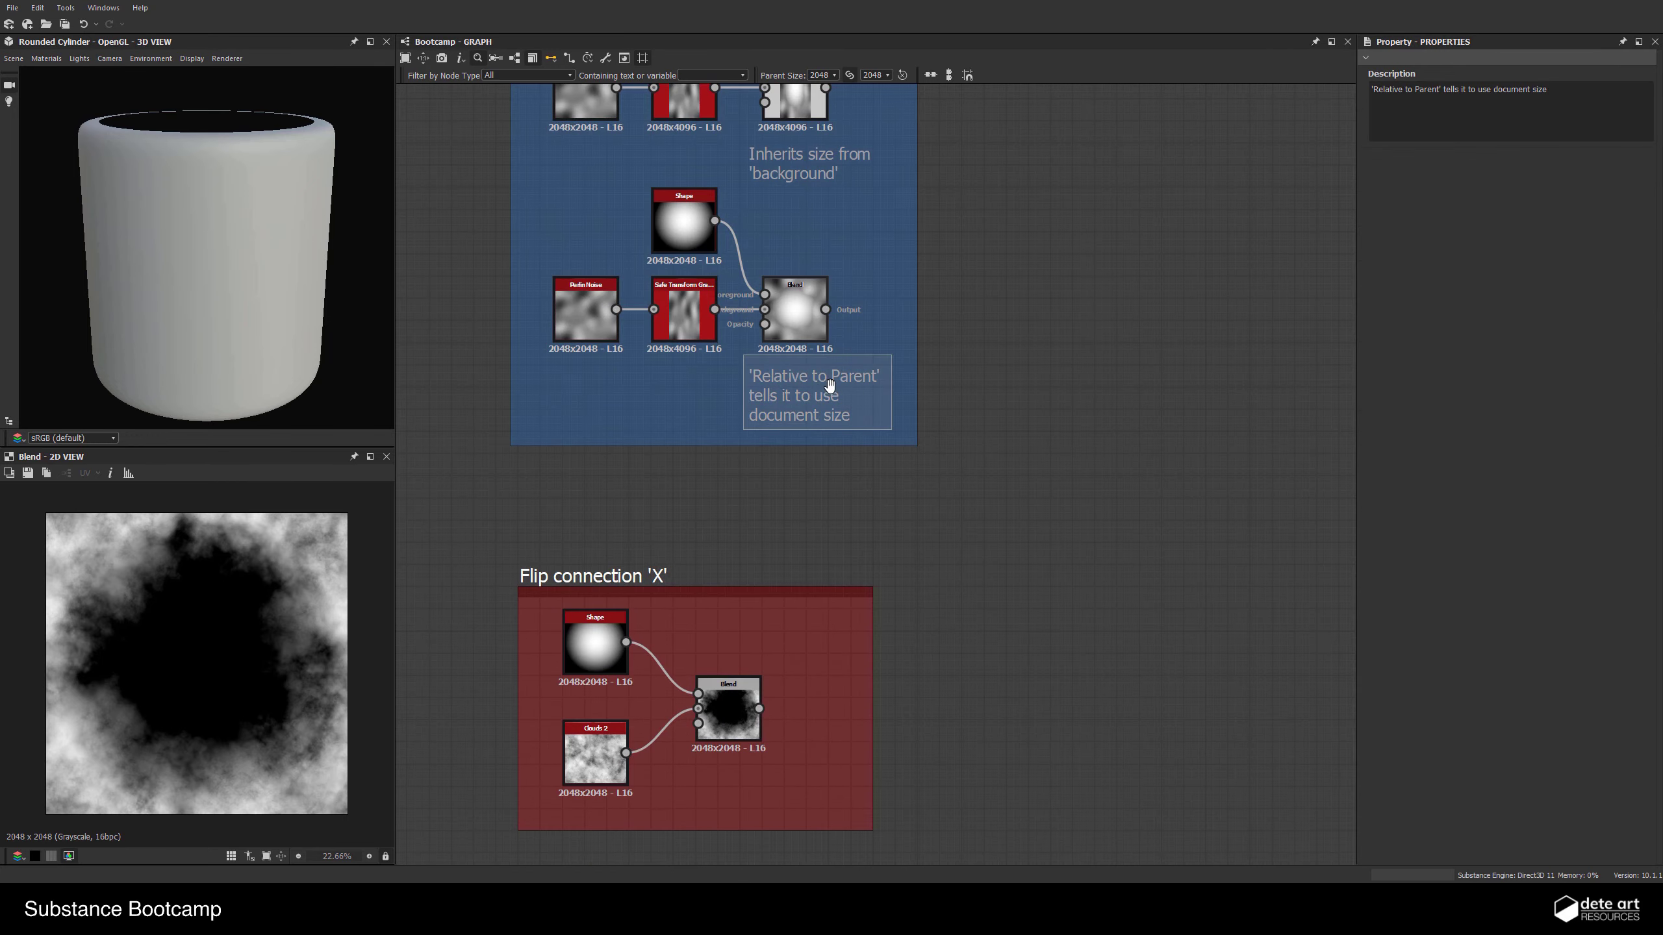
scroll(830, 386, up, 3)
click(782, 273)
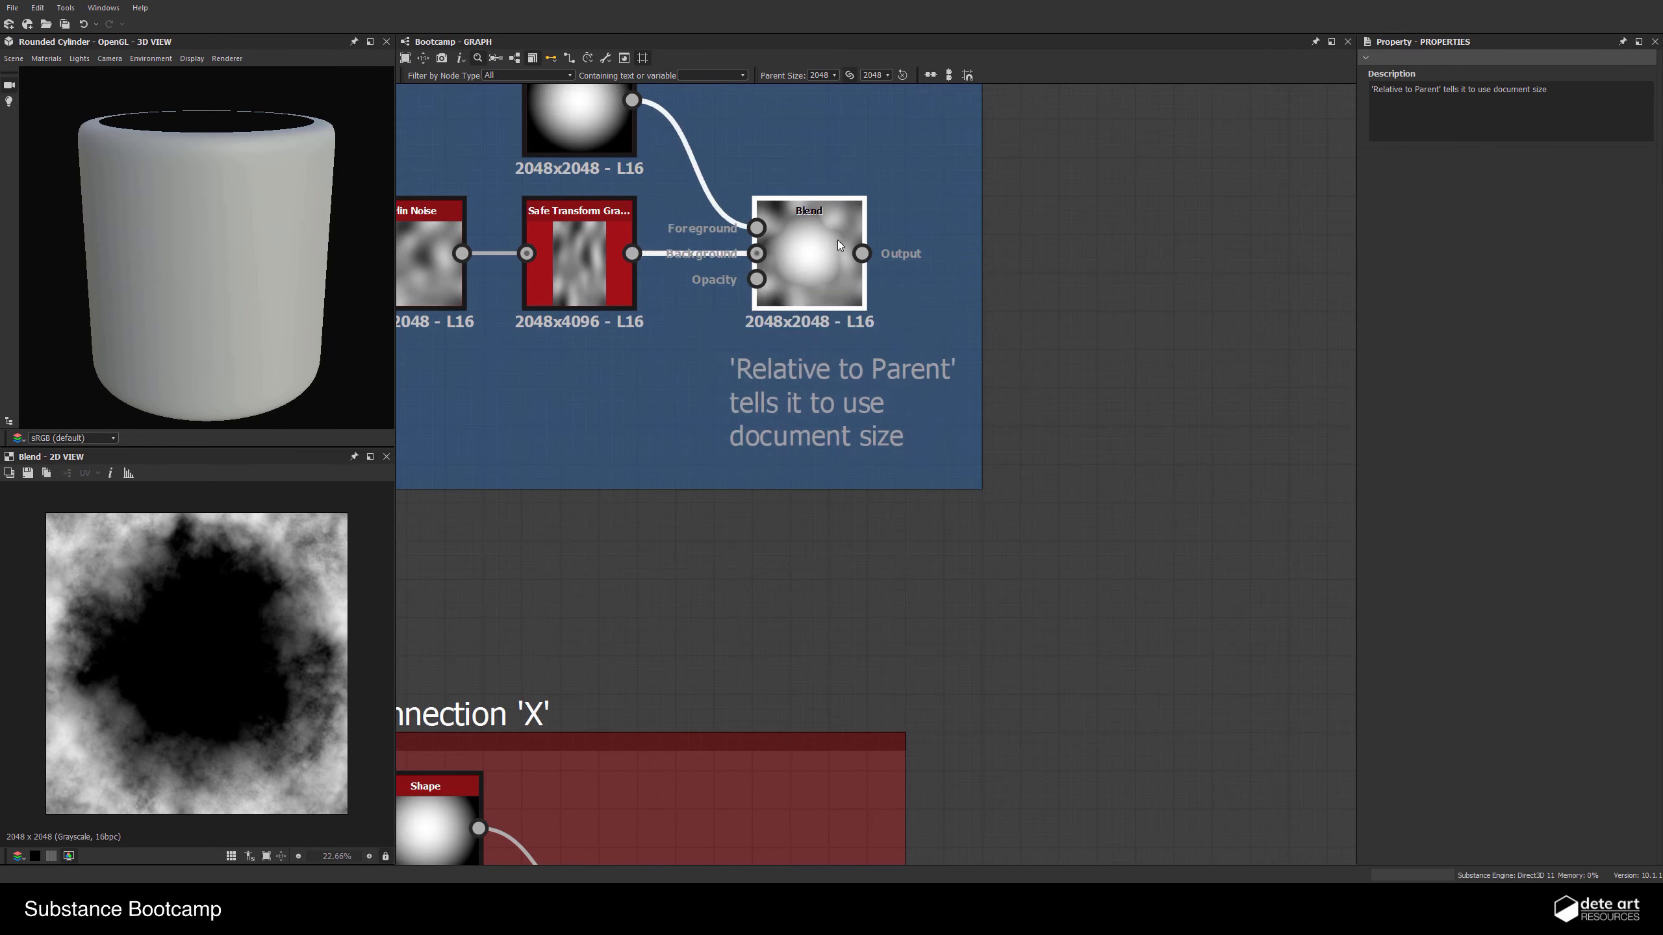
click(766, 262)
scroll(774, 262, down, 3)
middle_drag(752, 459, 811, 604)
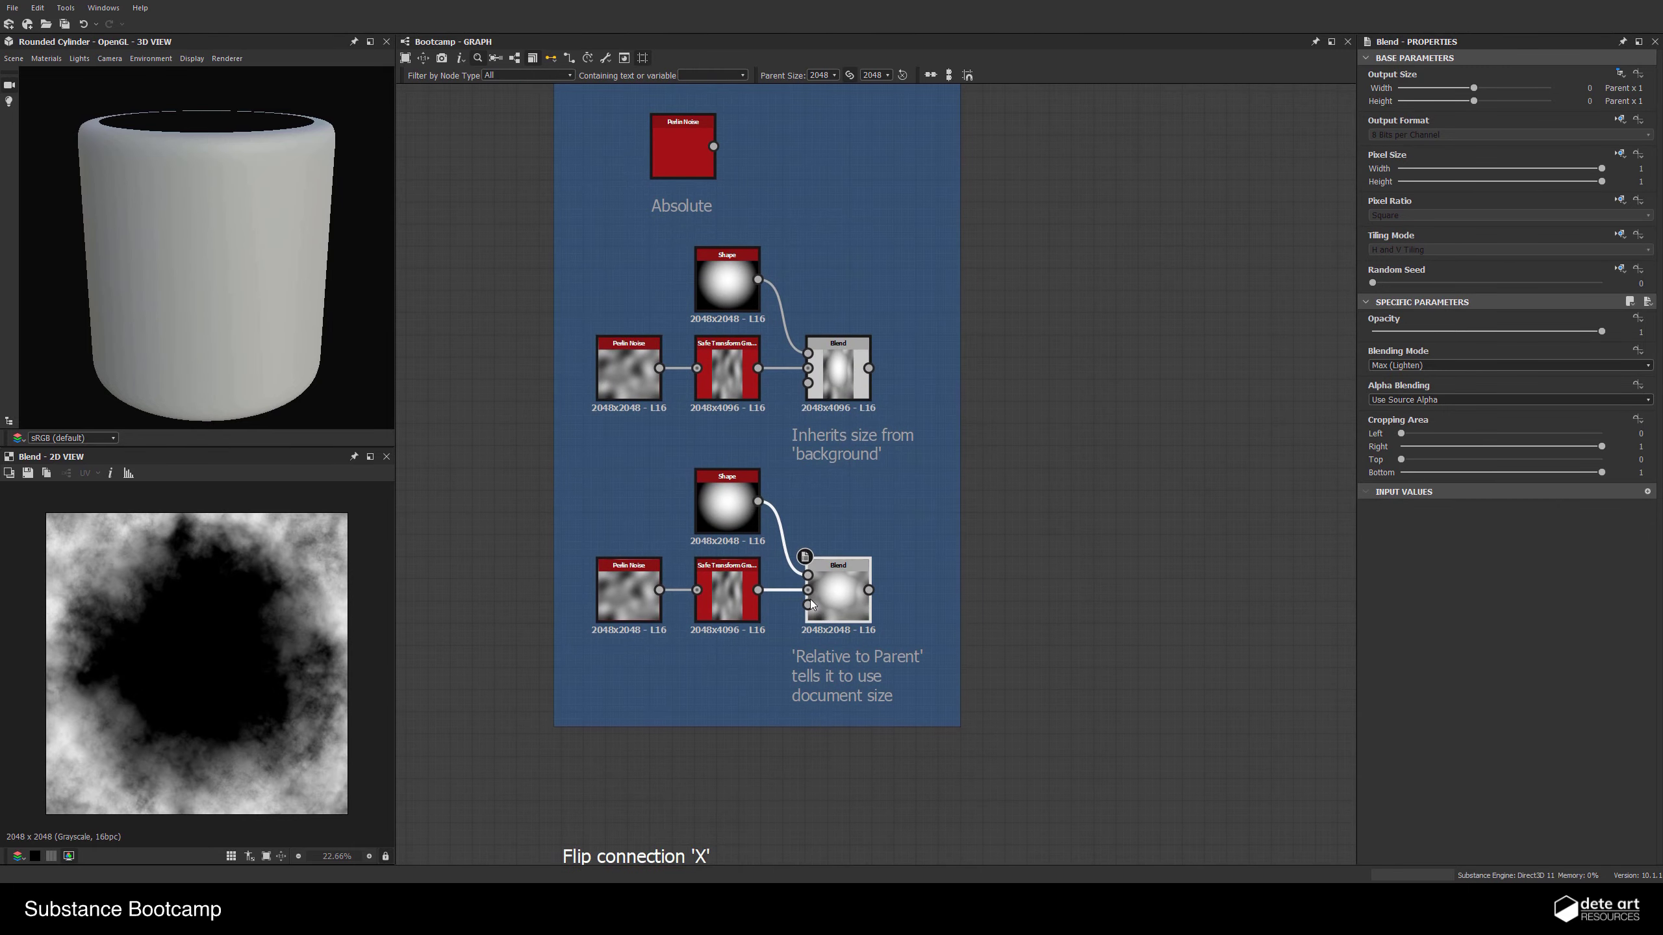
Inspect the title, description and colour properties of the "Tiling Modes" frame
scroll(780, 459, down, 3)
middle_drag(948, 162, 938, 340)
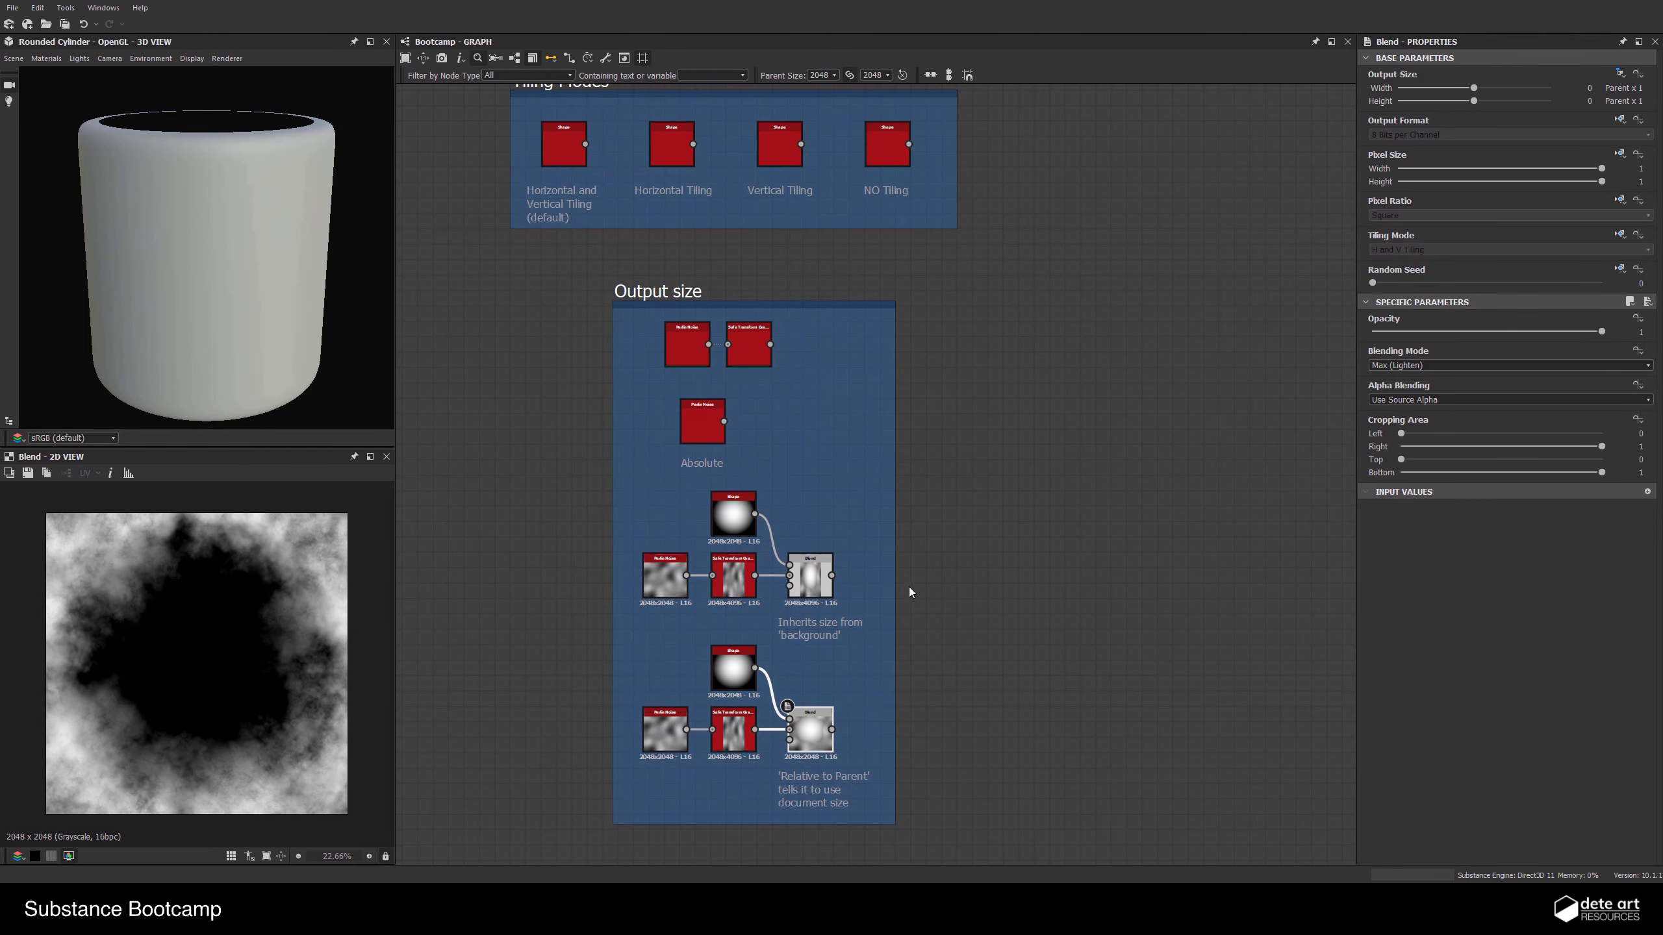
middle_drag(881, 353, 891, 656)
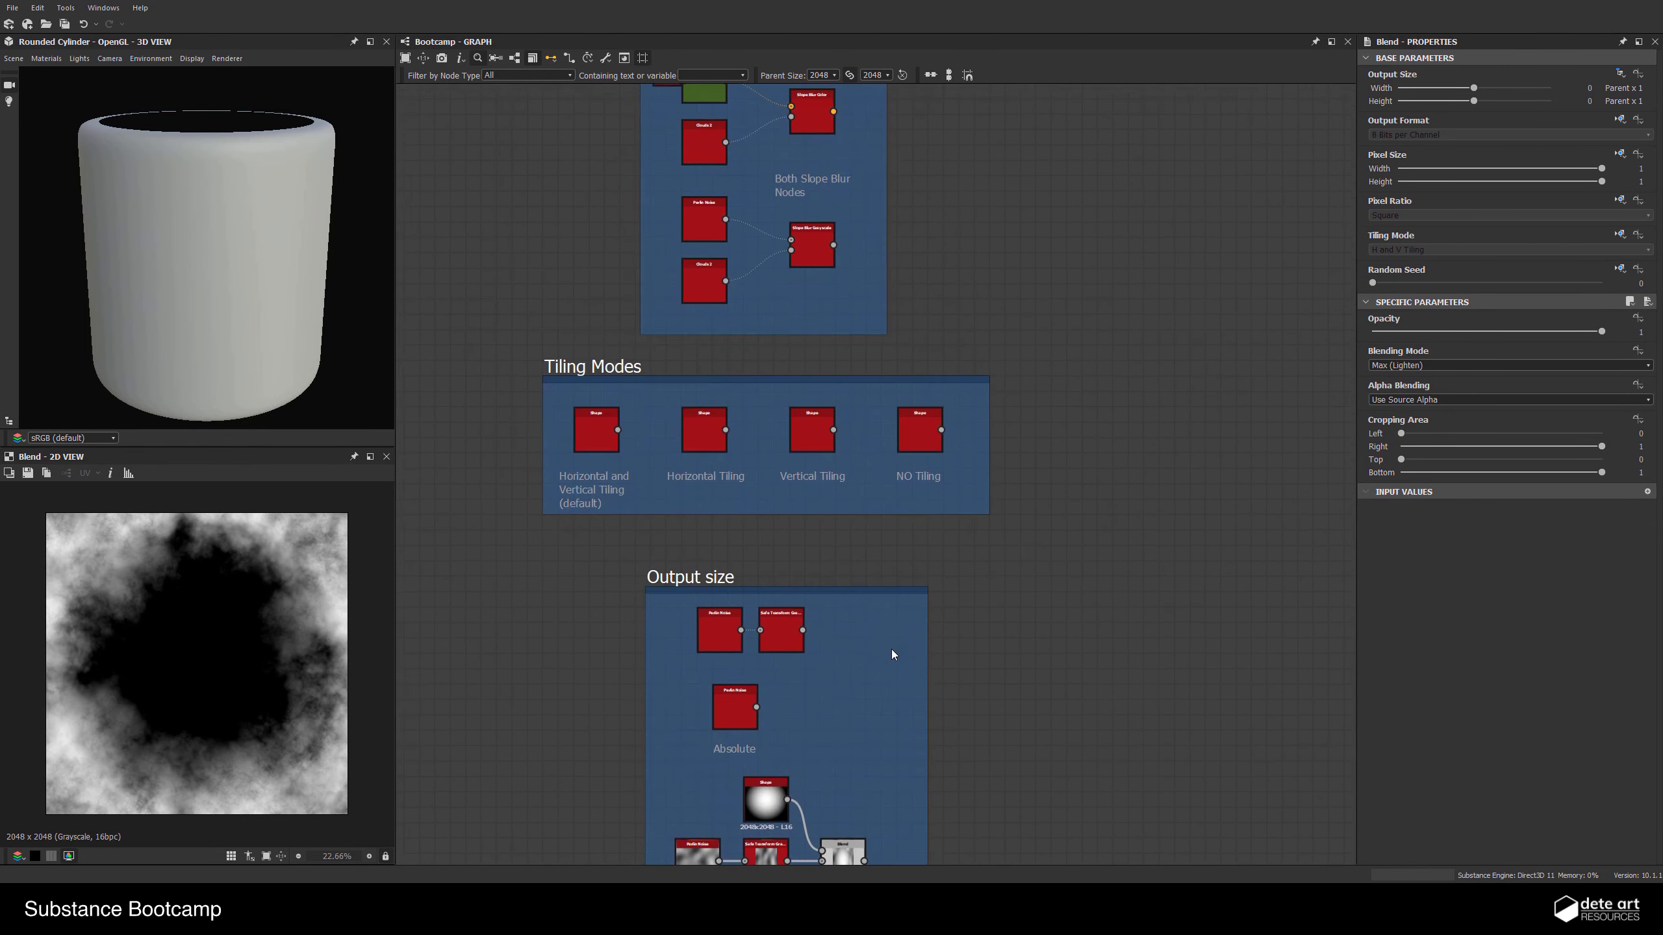
scroll(532, 413, up, 4)
click(638, 325)
scroll(717, 458, down, 6)
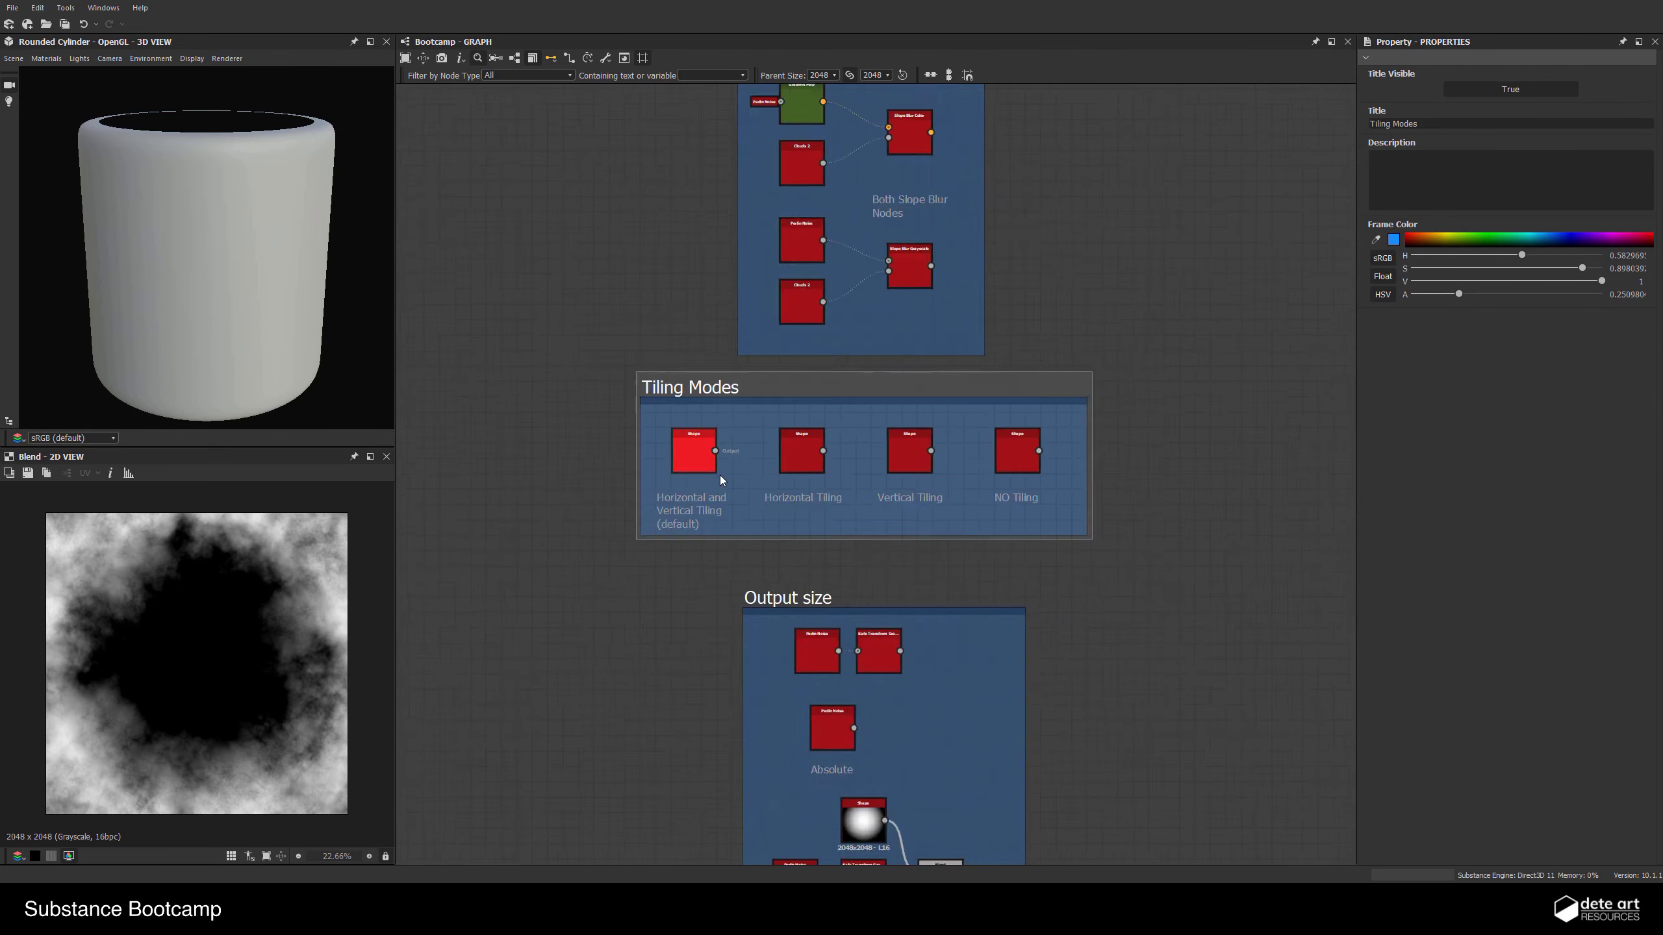
Add a frame around the Shape, Clouds 2 and Blend nodes below the "Working with Frames and comments" comment
middle_drag(739, 506, 744, 98)
middle_drag(738, 537, 664, 193)
middle_drag(768, 416, 764, 65)
scroll(707, 517, up, 3)
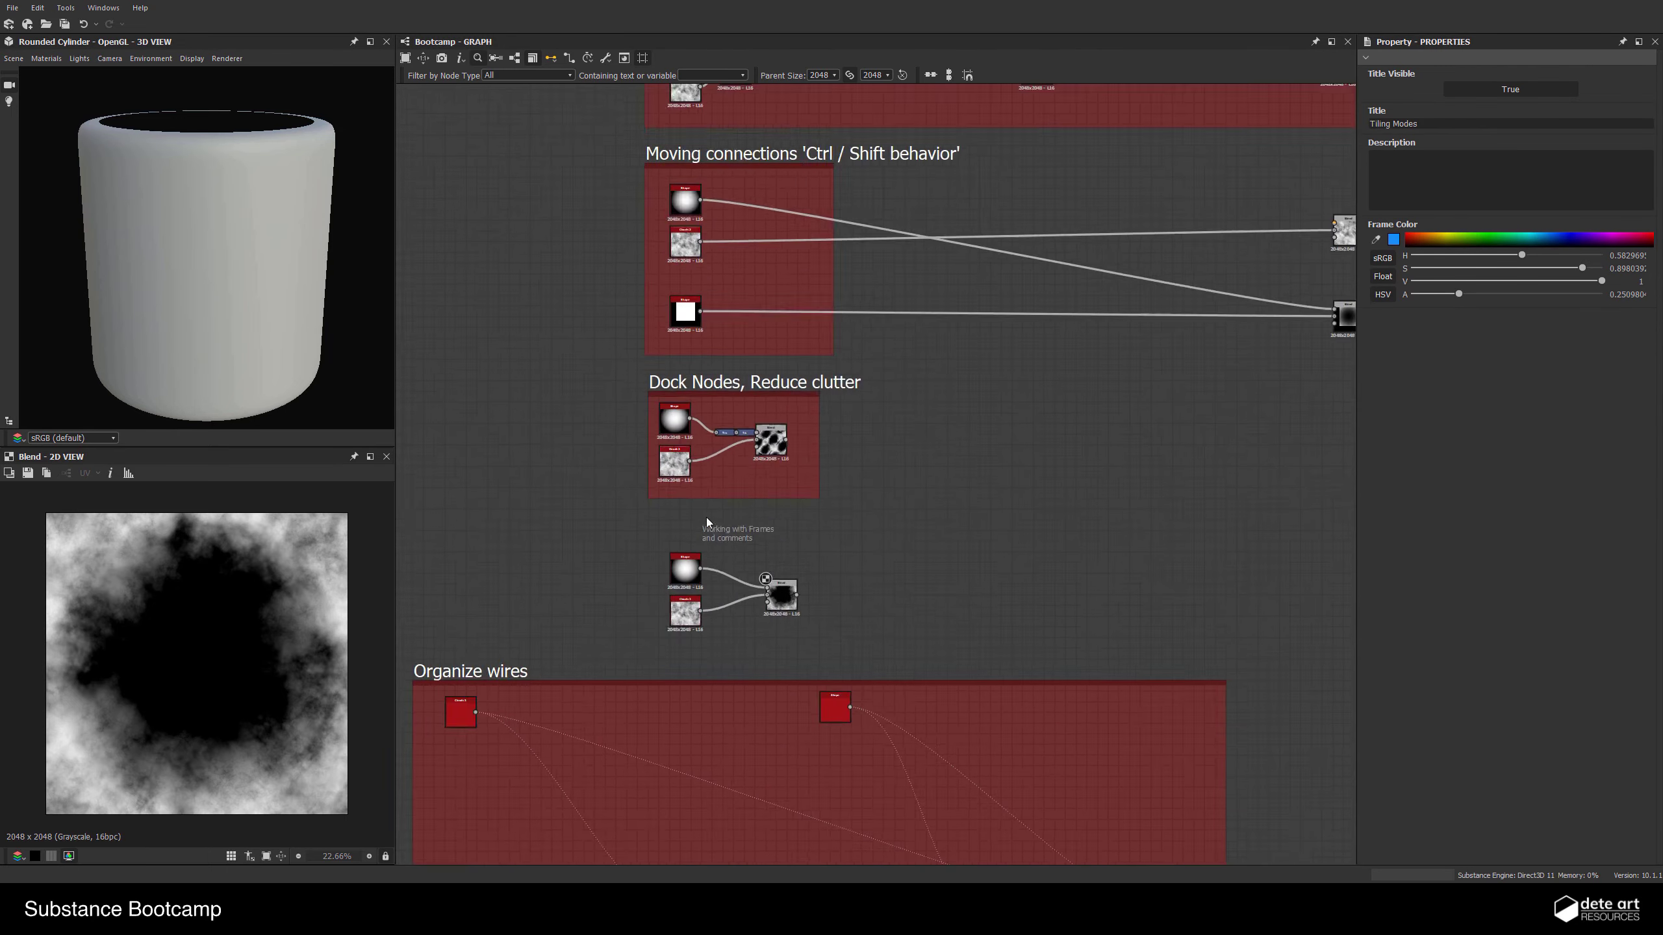
middle_drag(691, 612, 673, 461)
scroll(673, 461, up, 2)
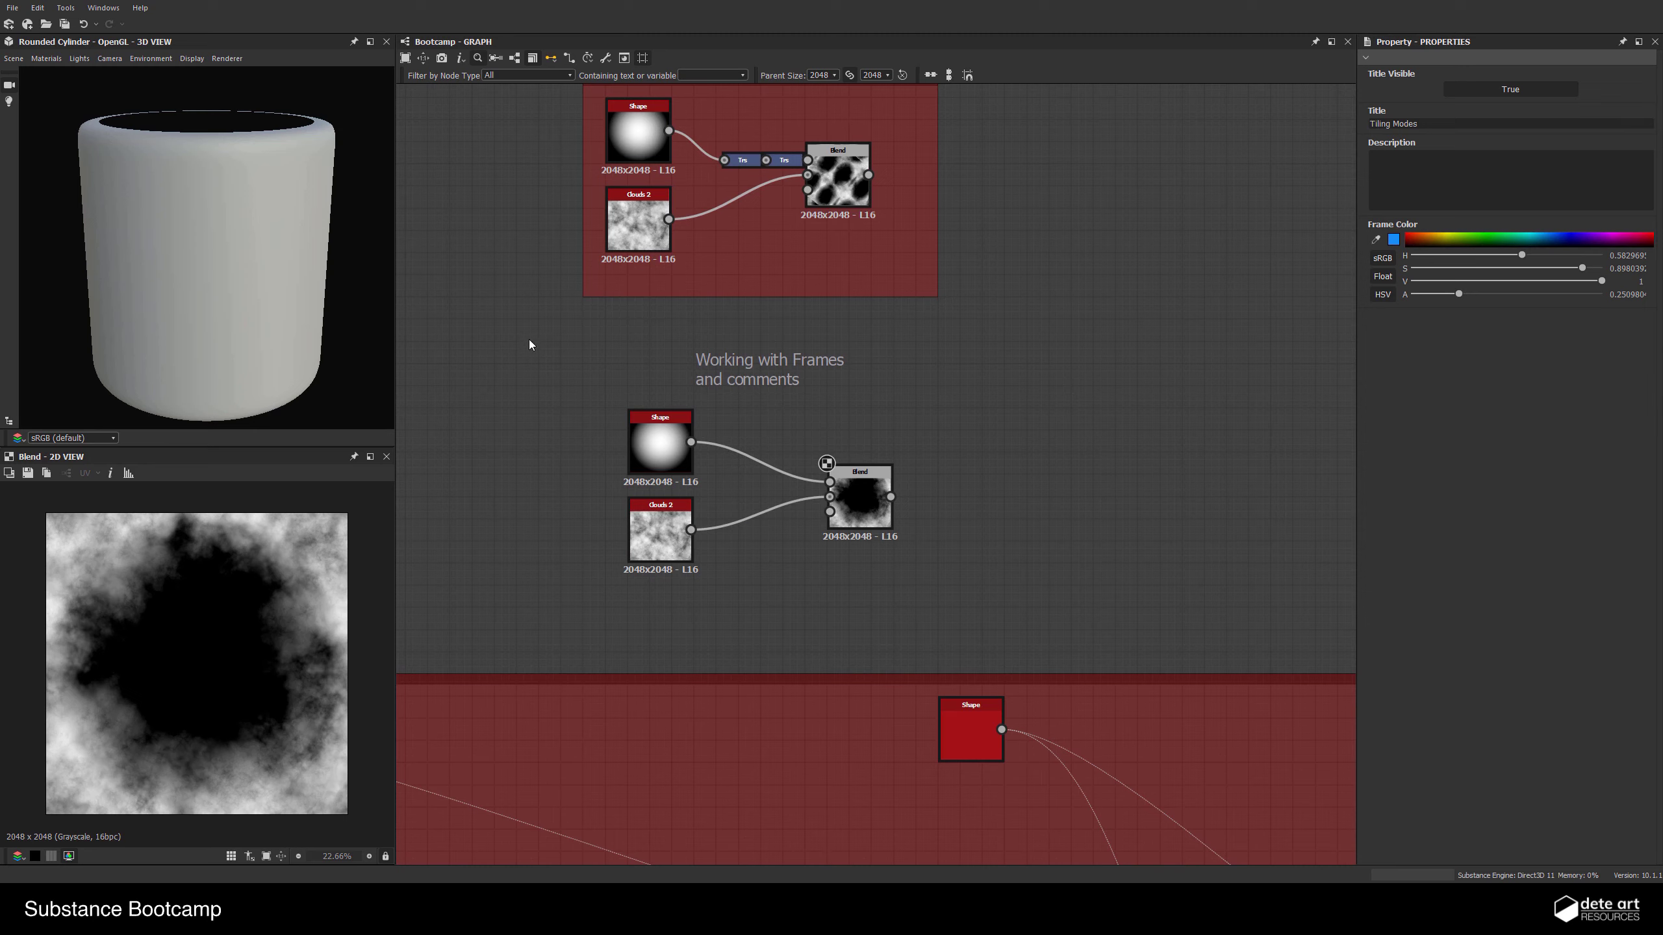
drag(530, 343, 1006, 623)
right_click(860, 492)
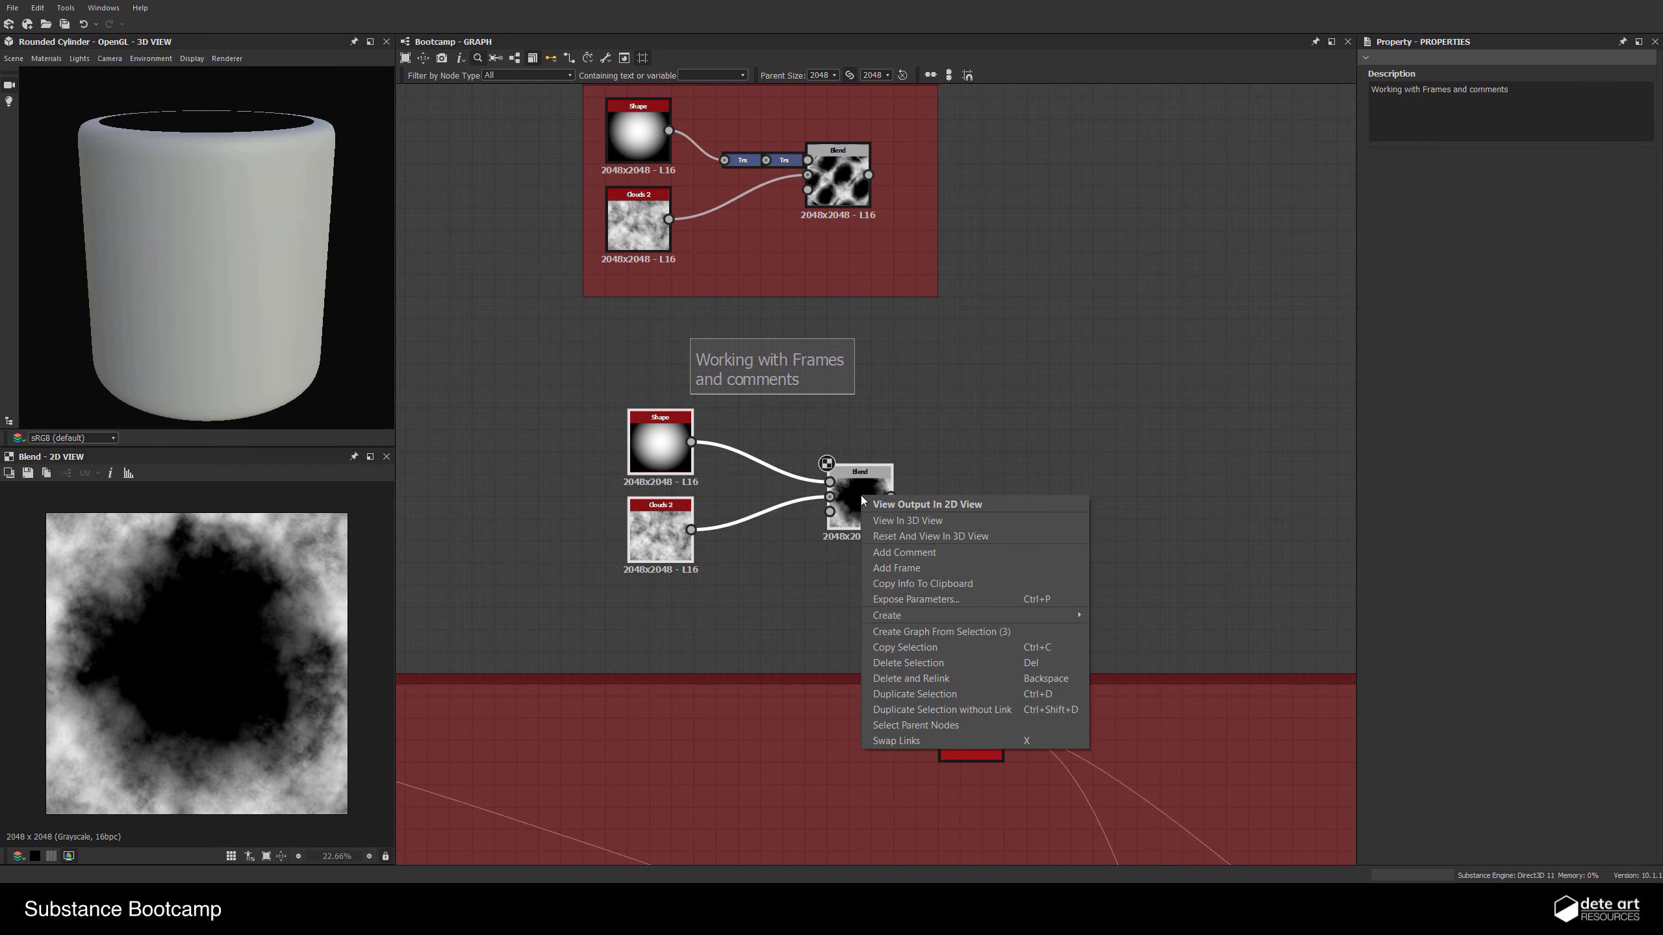
click(990, 430)
drag(621, 384, 975, 579)
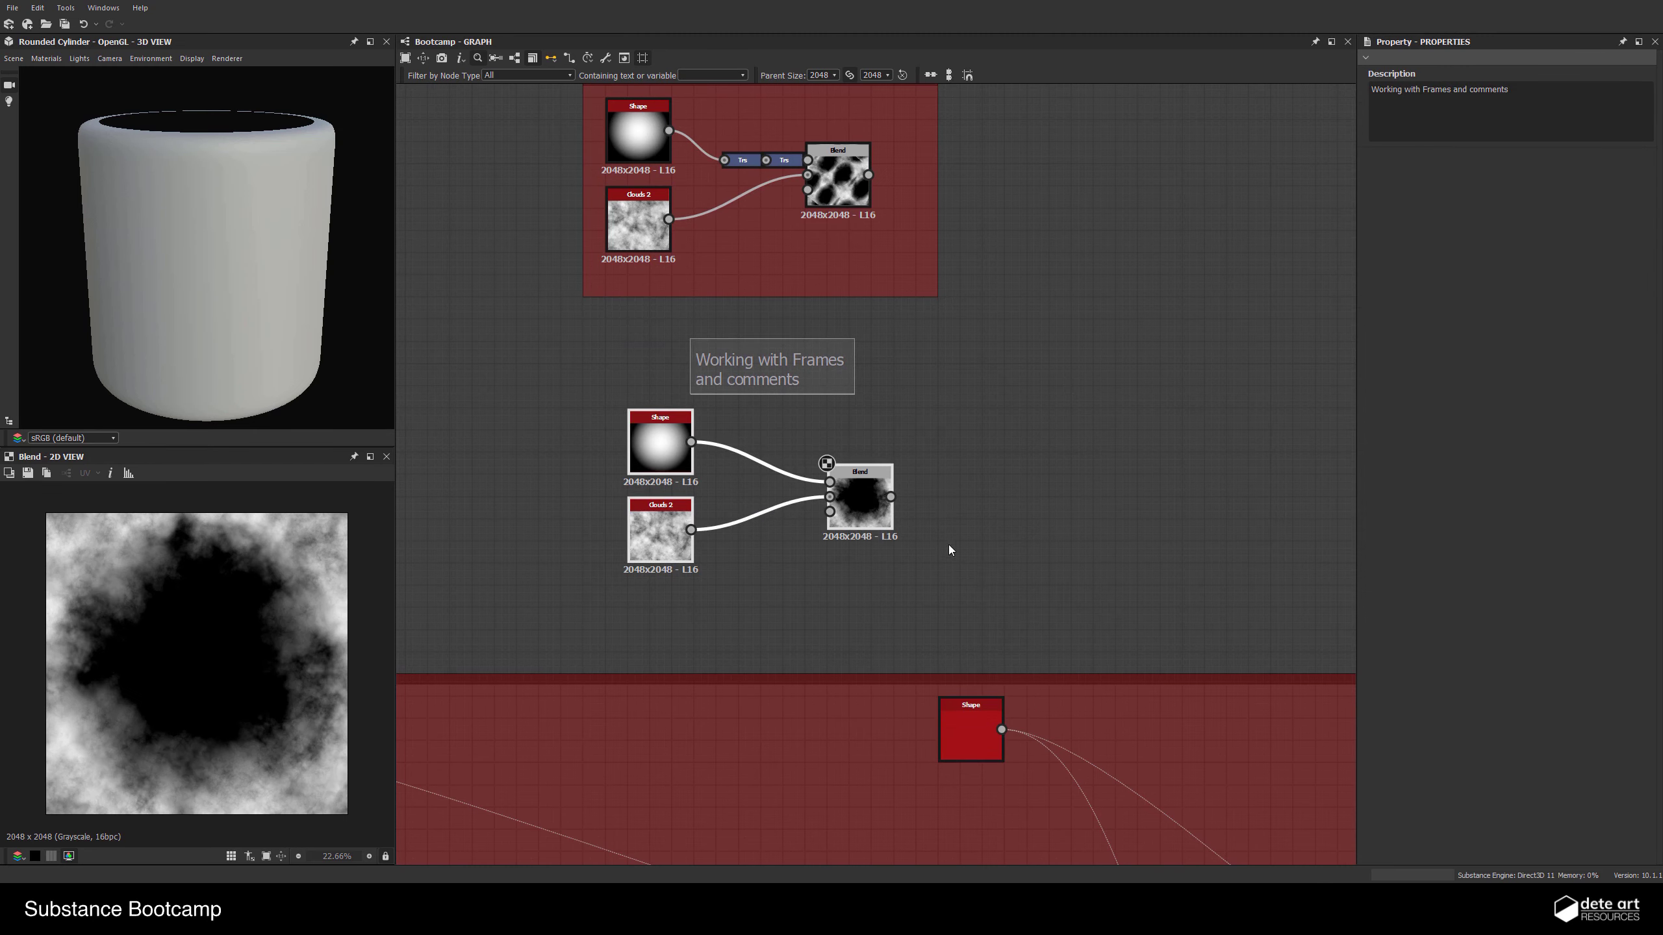
key(space)
text(fr)
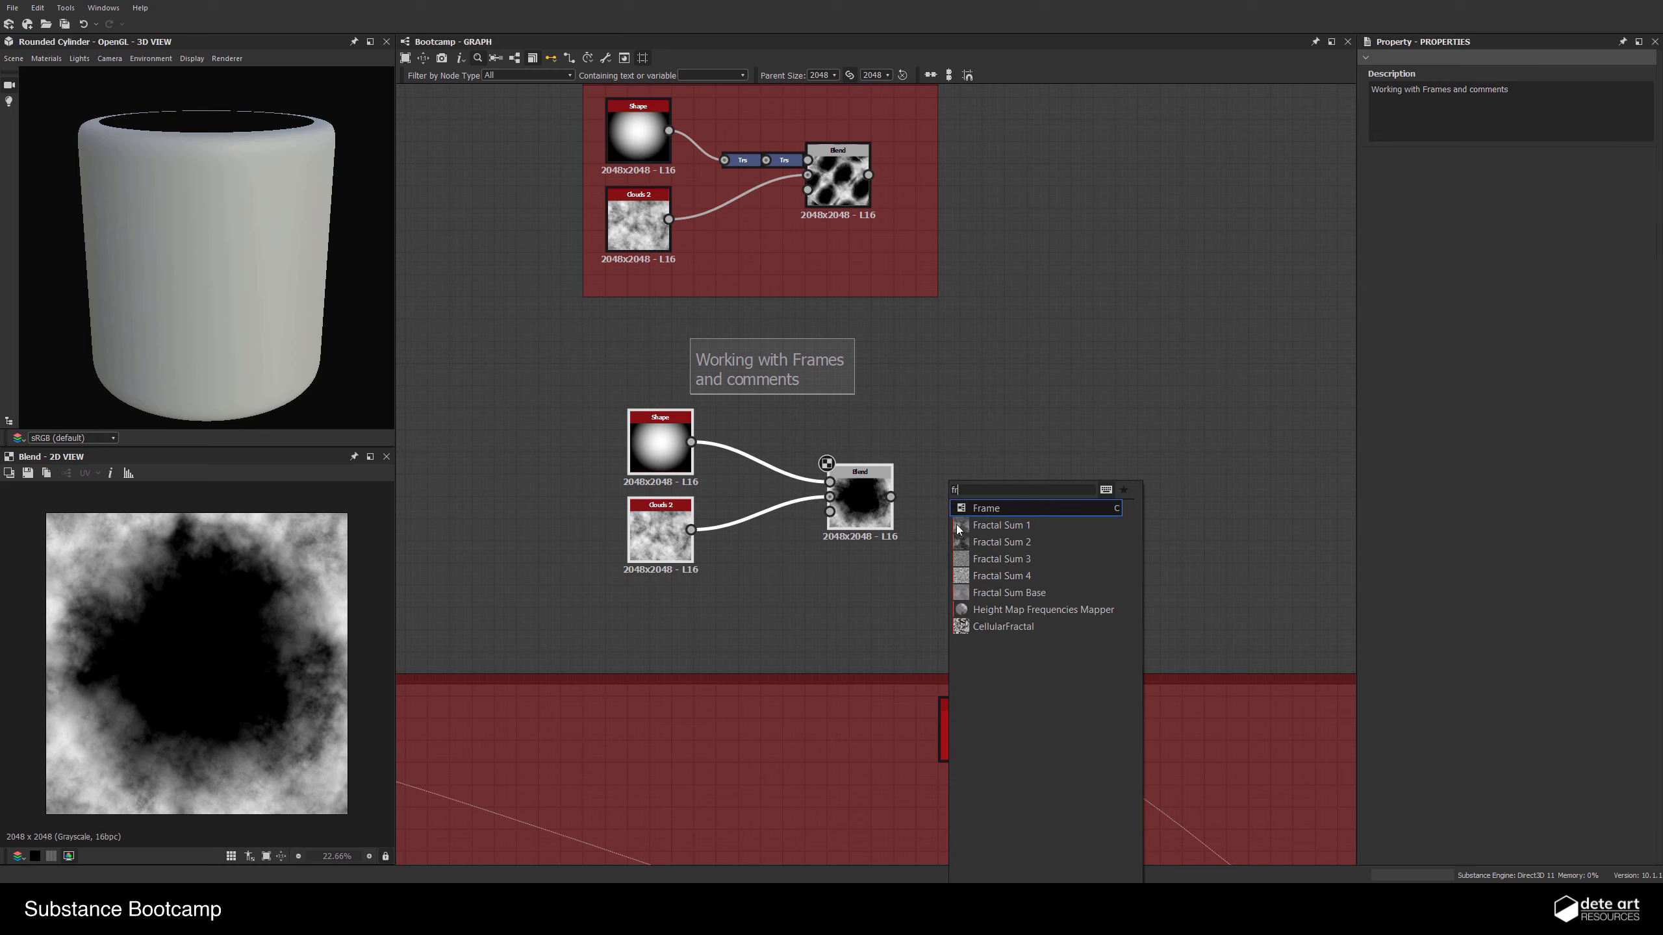
click(989, 508)
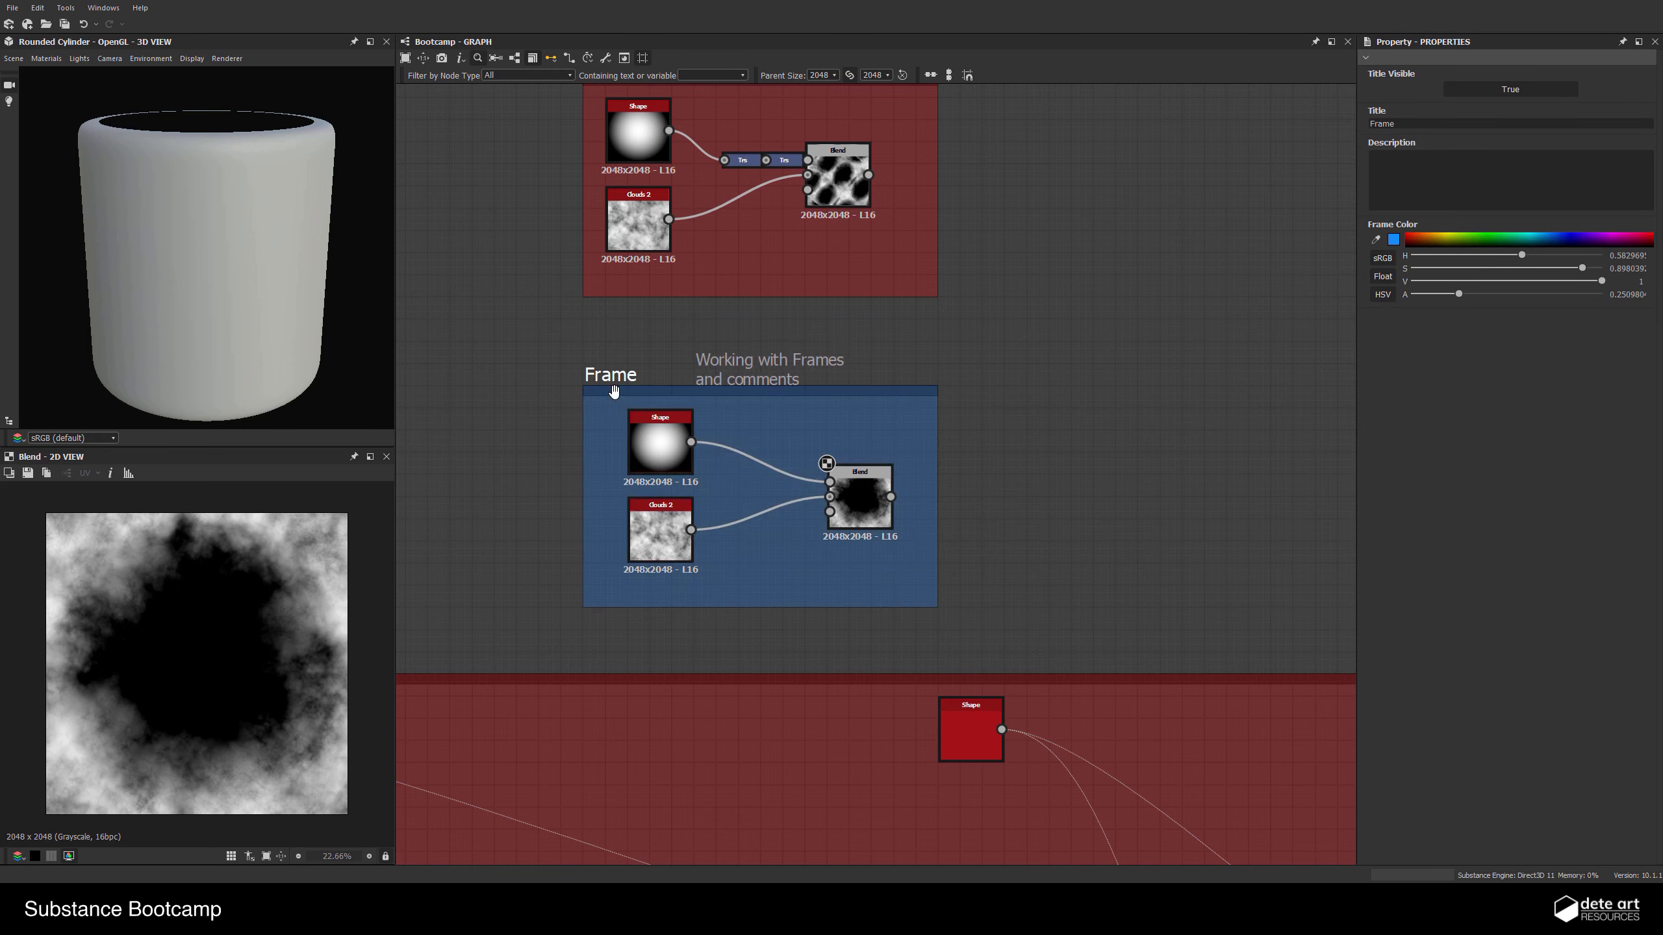
Move the "Working with Frames and comments" comment up clear of the new frame, and select the framed Blend node
click(744, 362)
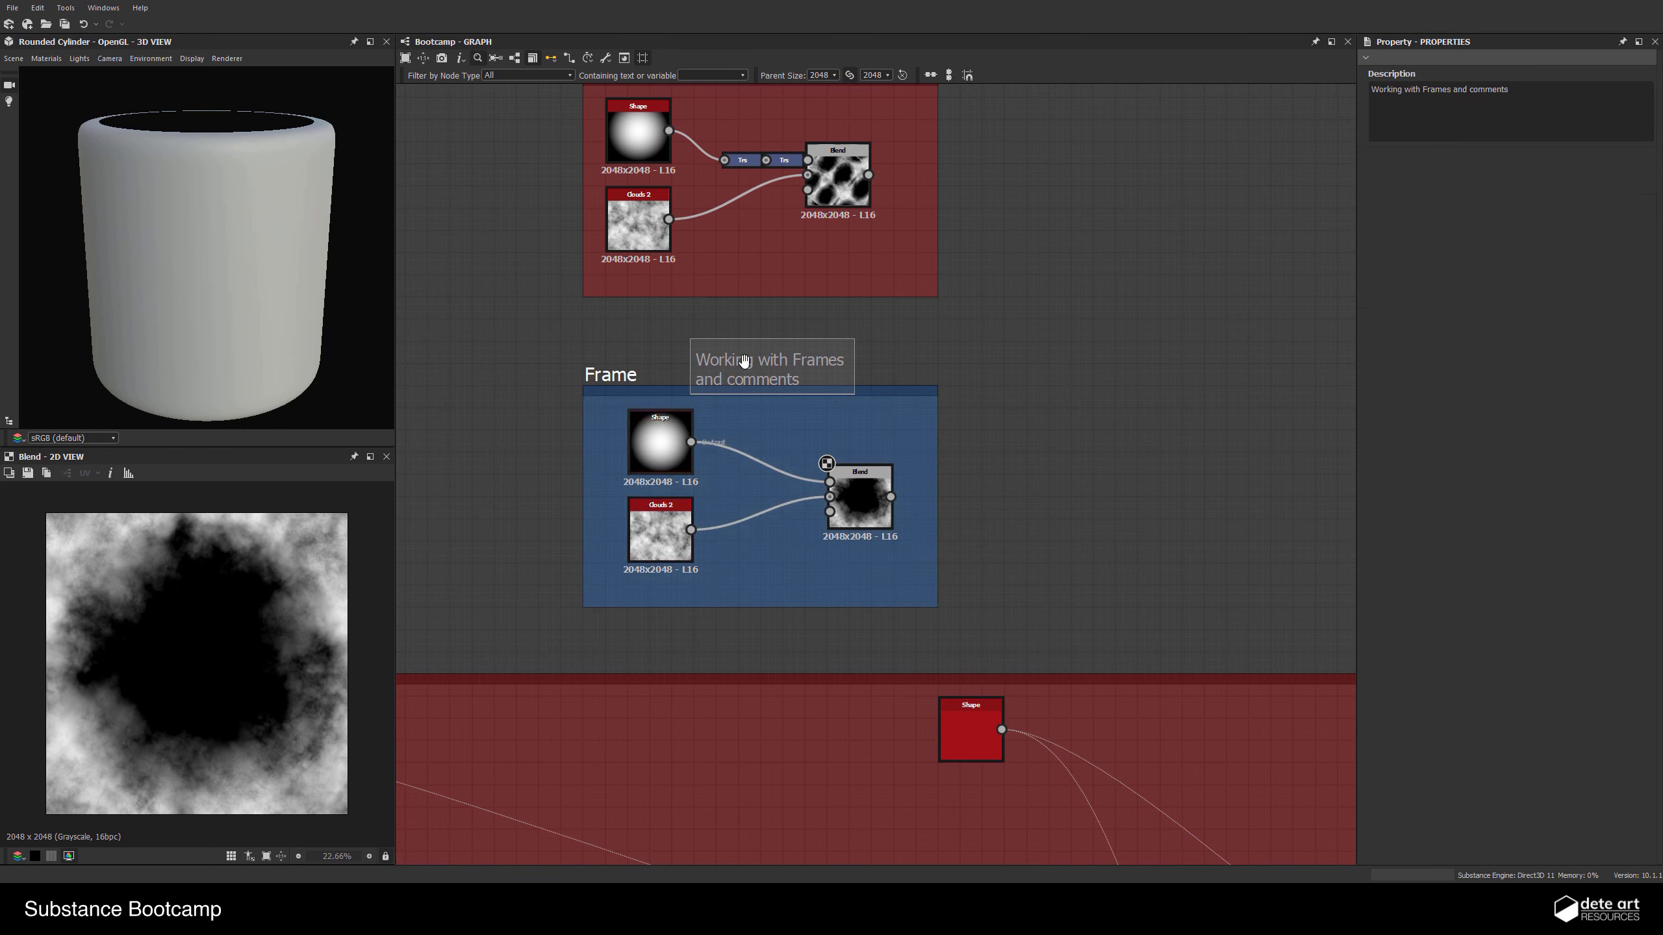
mouse_move(747, 358)
mouse_down()
mouse_move(769, 332)
mouse_move(747, 337)
mouse_move(767, 341)
mouse_up()
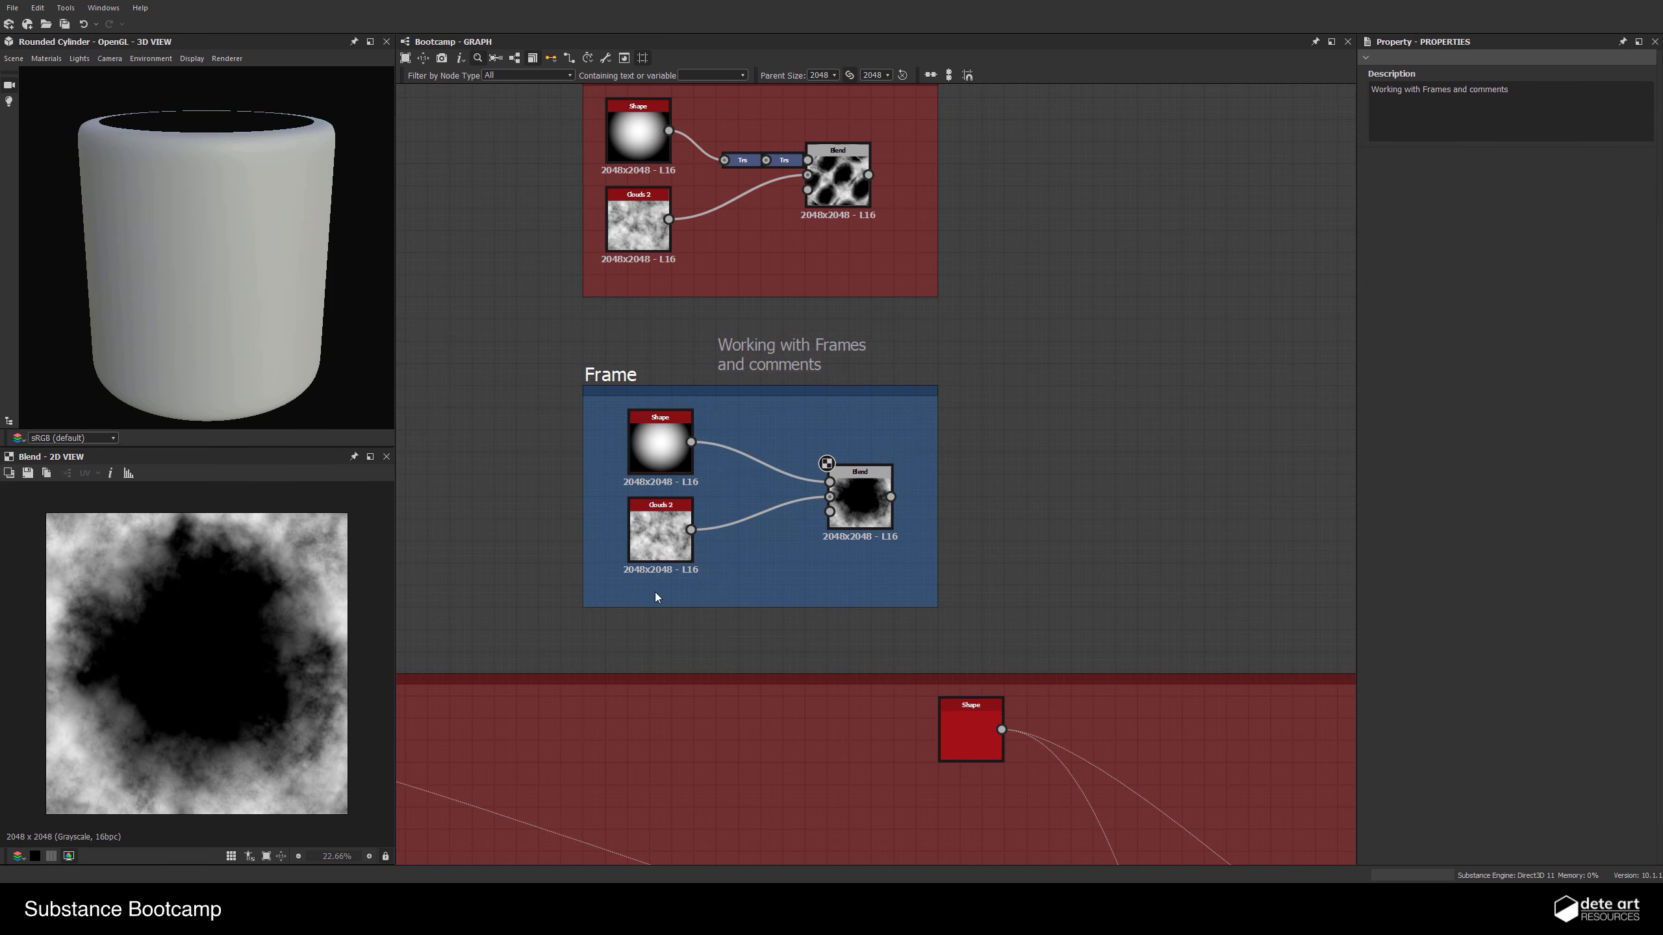
scroll(655, 593, up, 3)
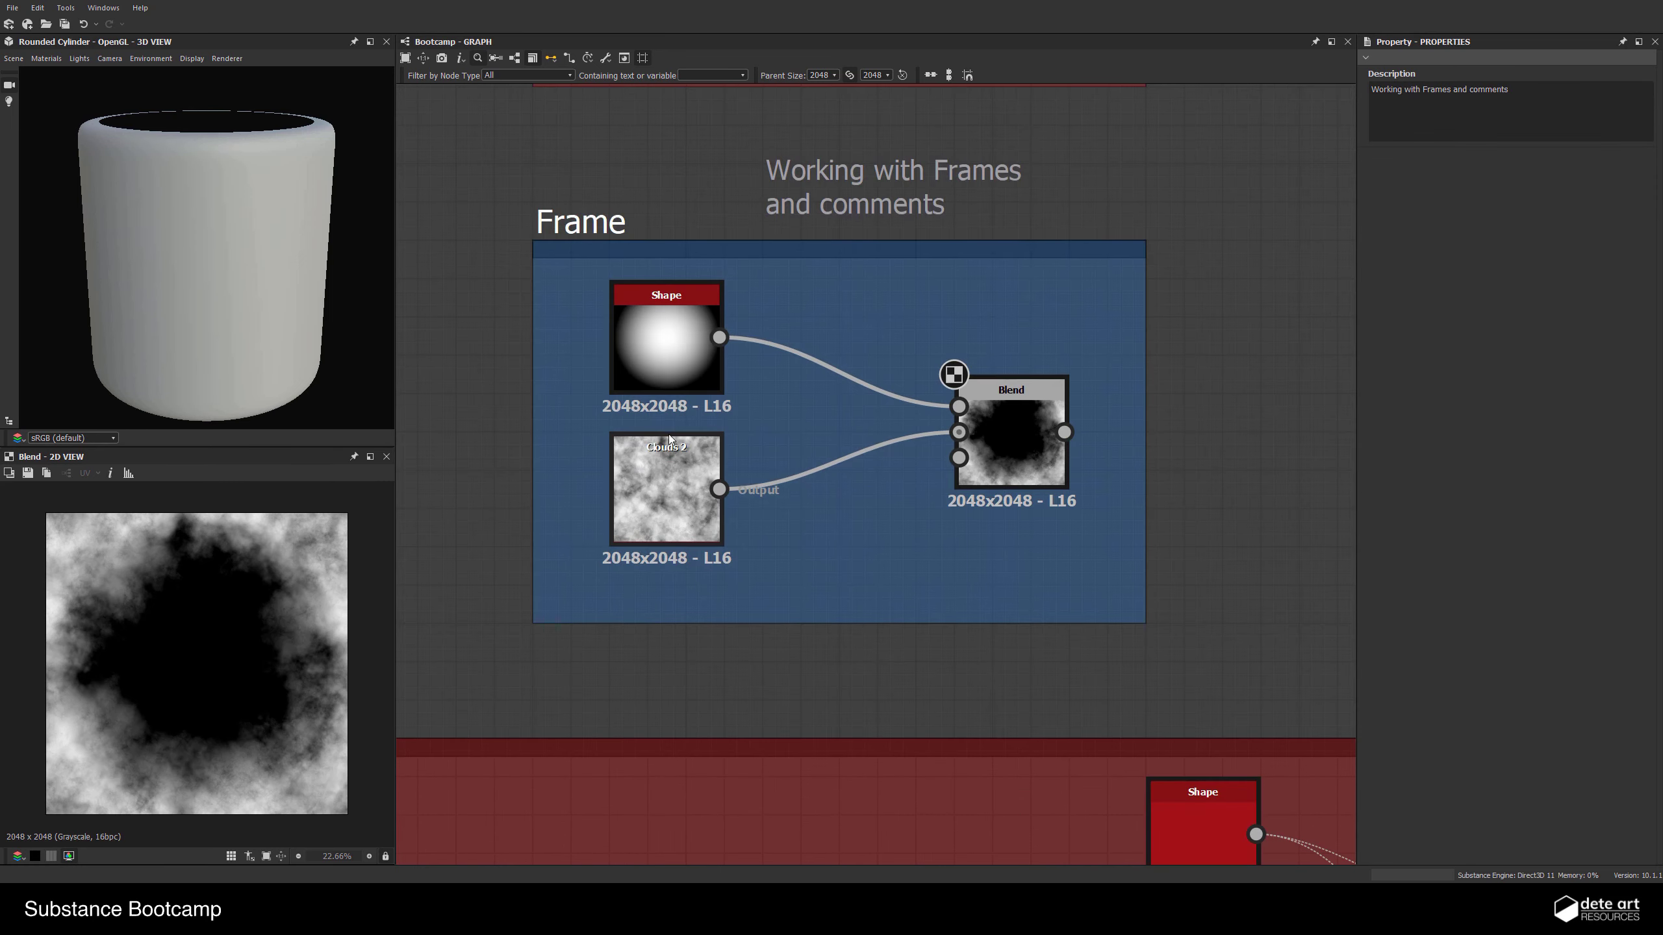
click(992, 419)
middle_drag(982, 455, 911, 461)
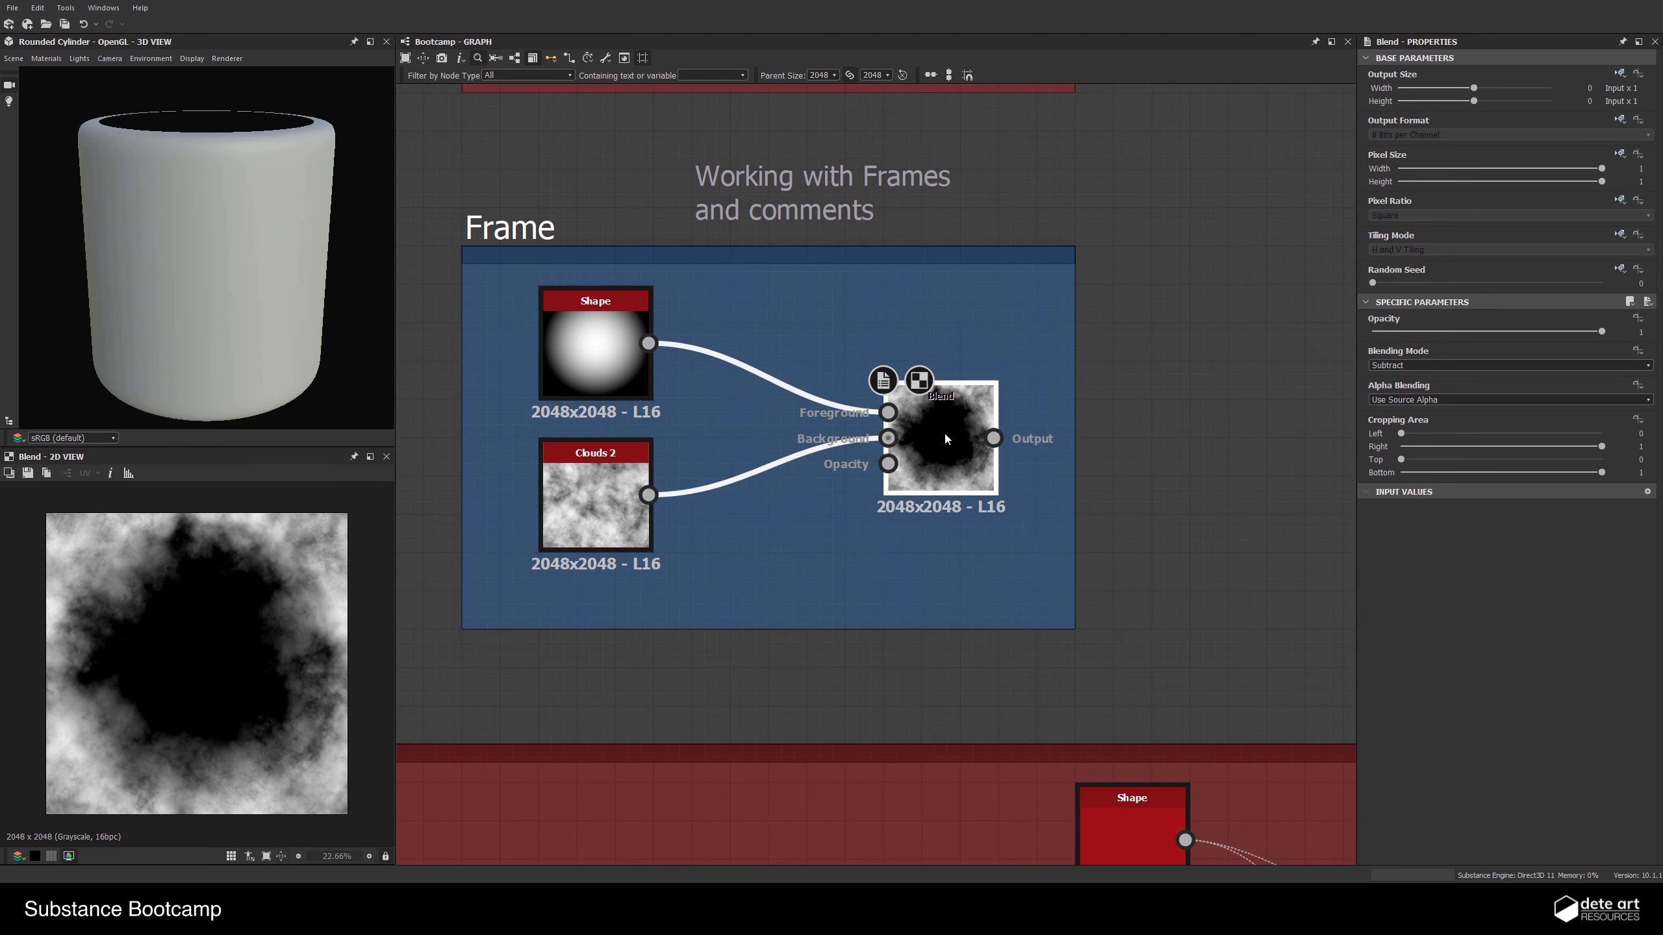
Attach a comment reading "Sub" to the Blend node inside the blue frame
right_click(920, 426)
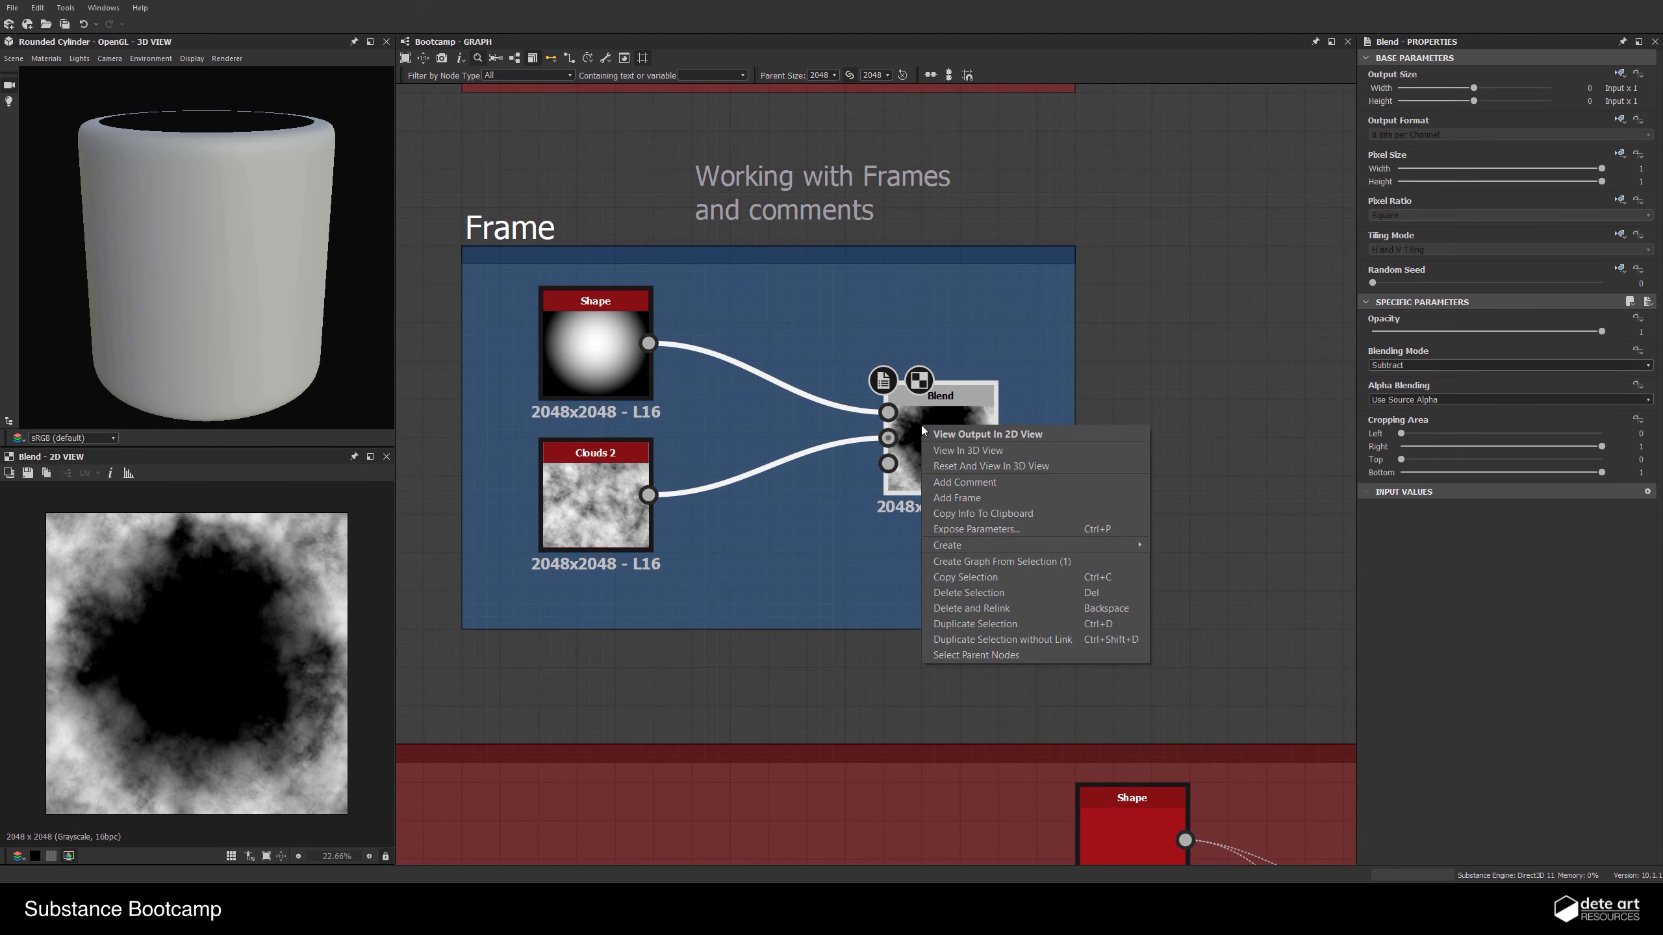
click(961, 485)
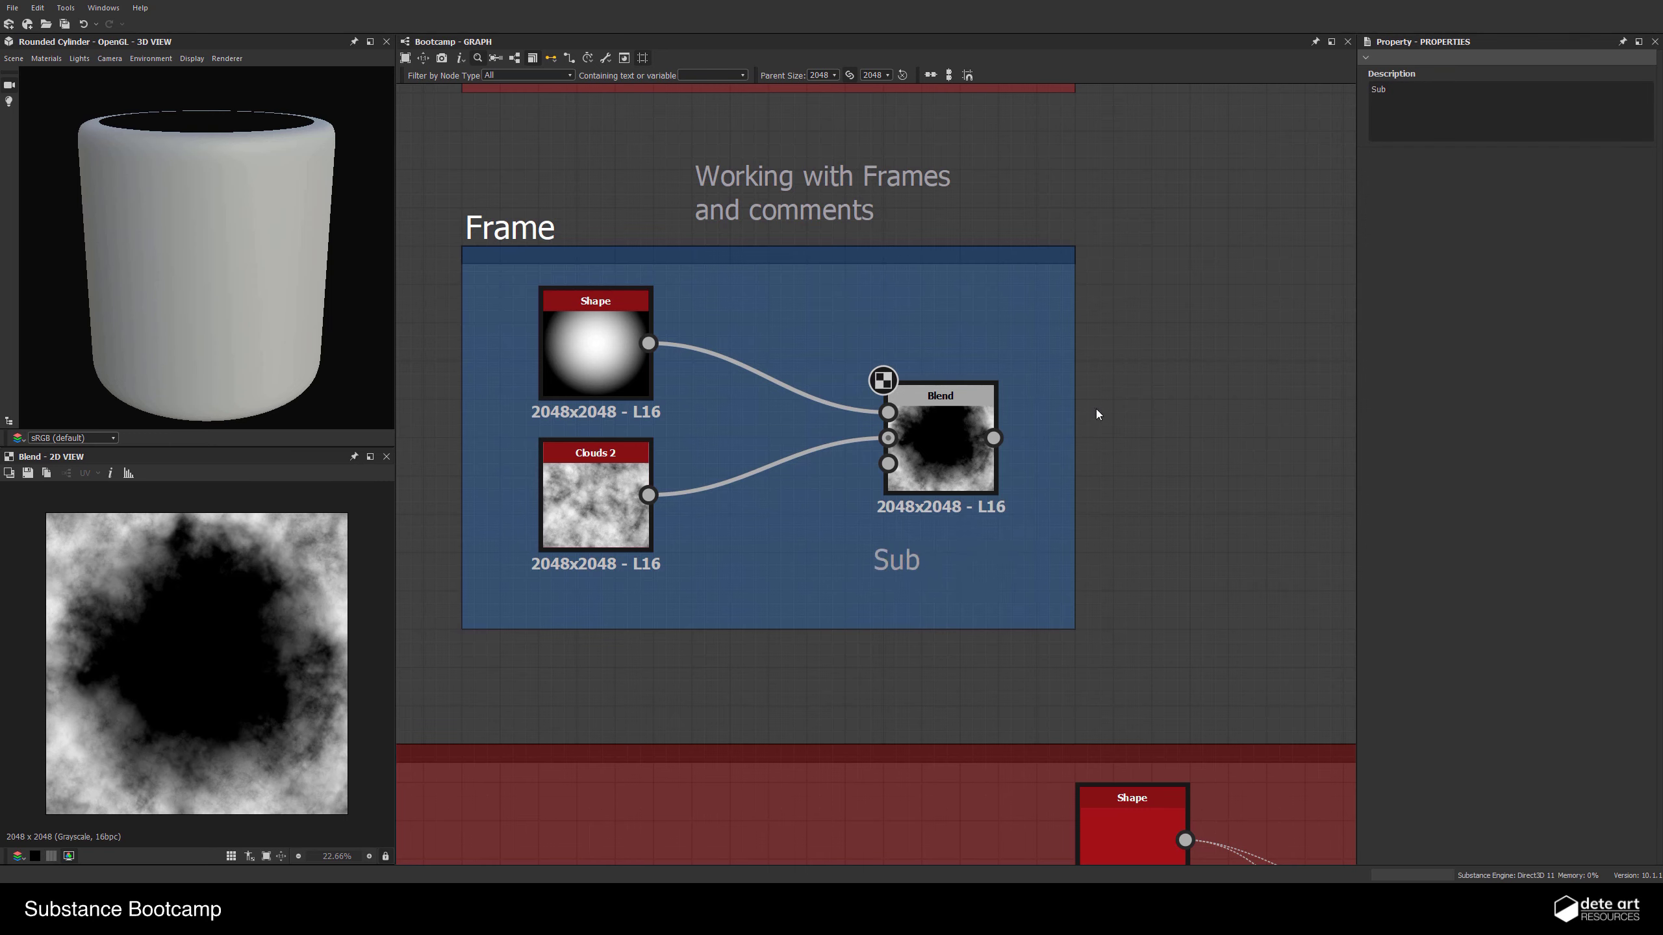
scroll(1095, 412, down, 3)
scroll(871, 505, down, 3)
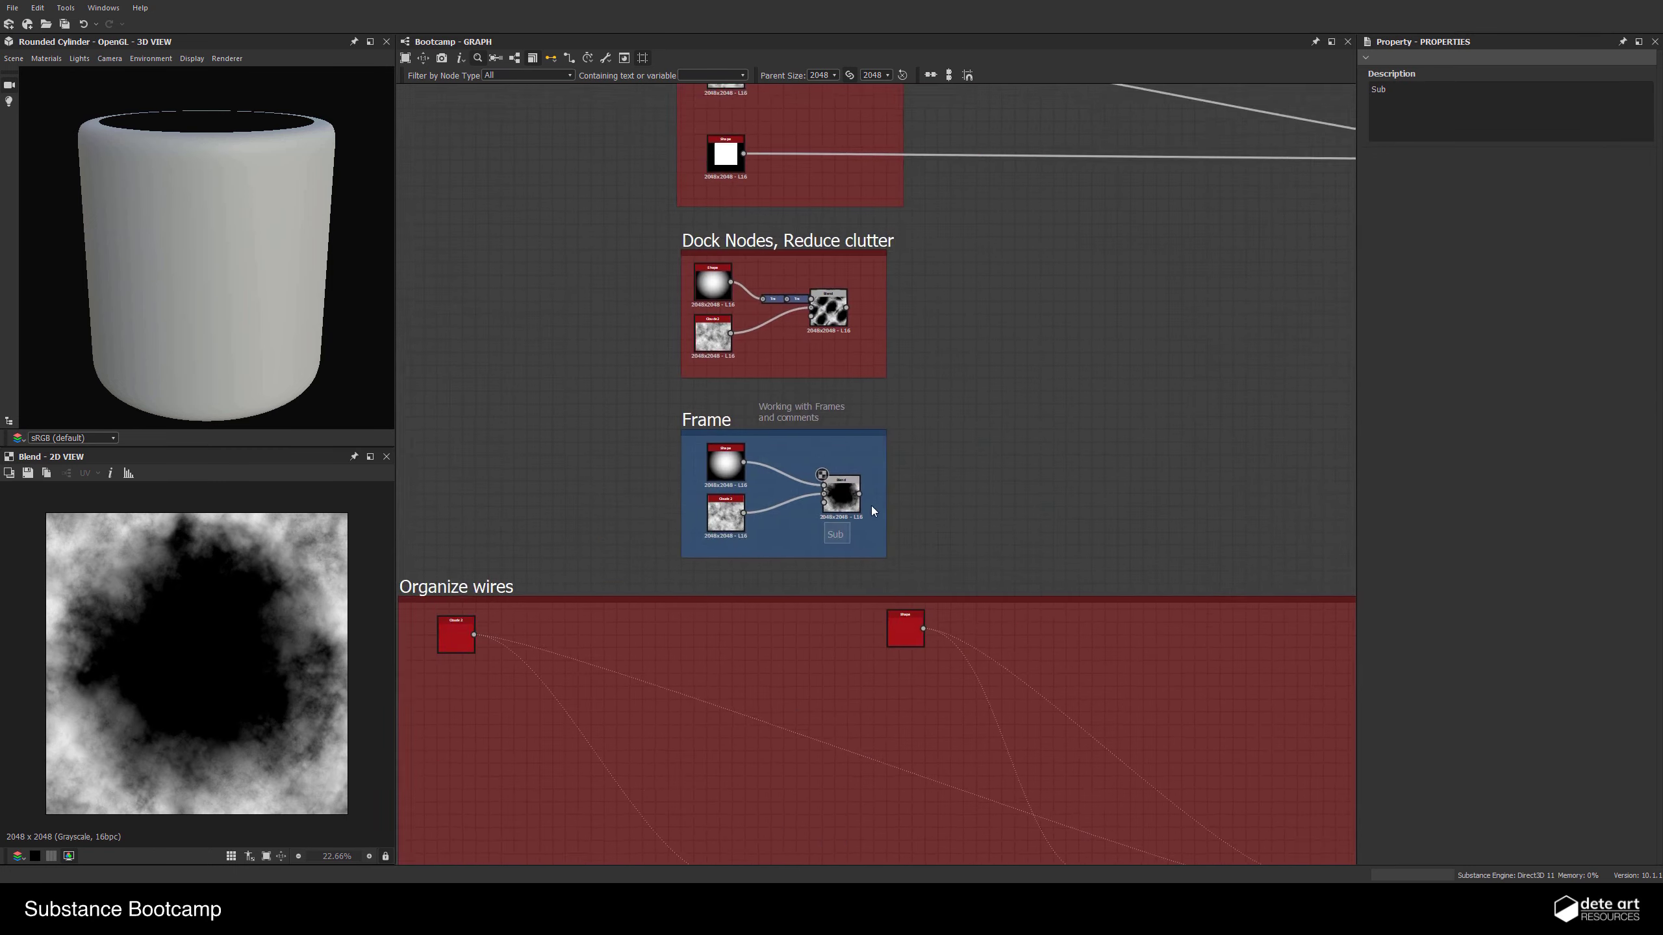
Move the framed Blend node with its attached "Sub" comment closer to the Shape and Clouds 2 nodes
scroll(851, 524, up, 4)
drag(815, 494, 757, 484)
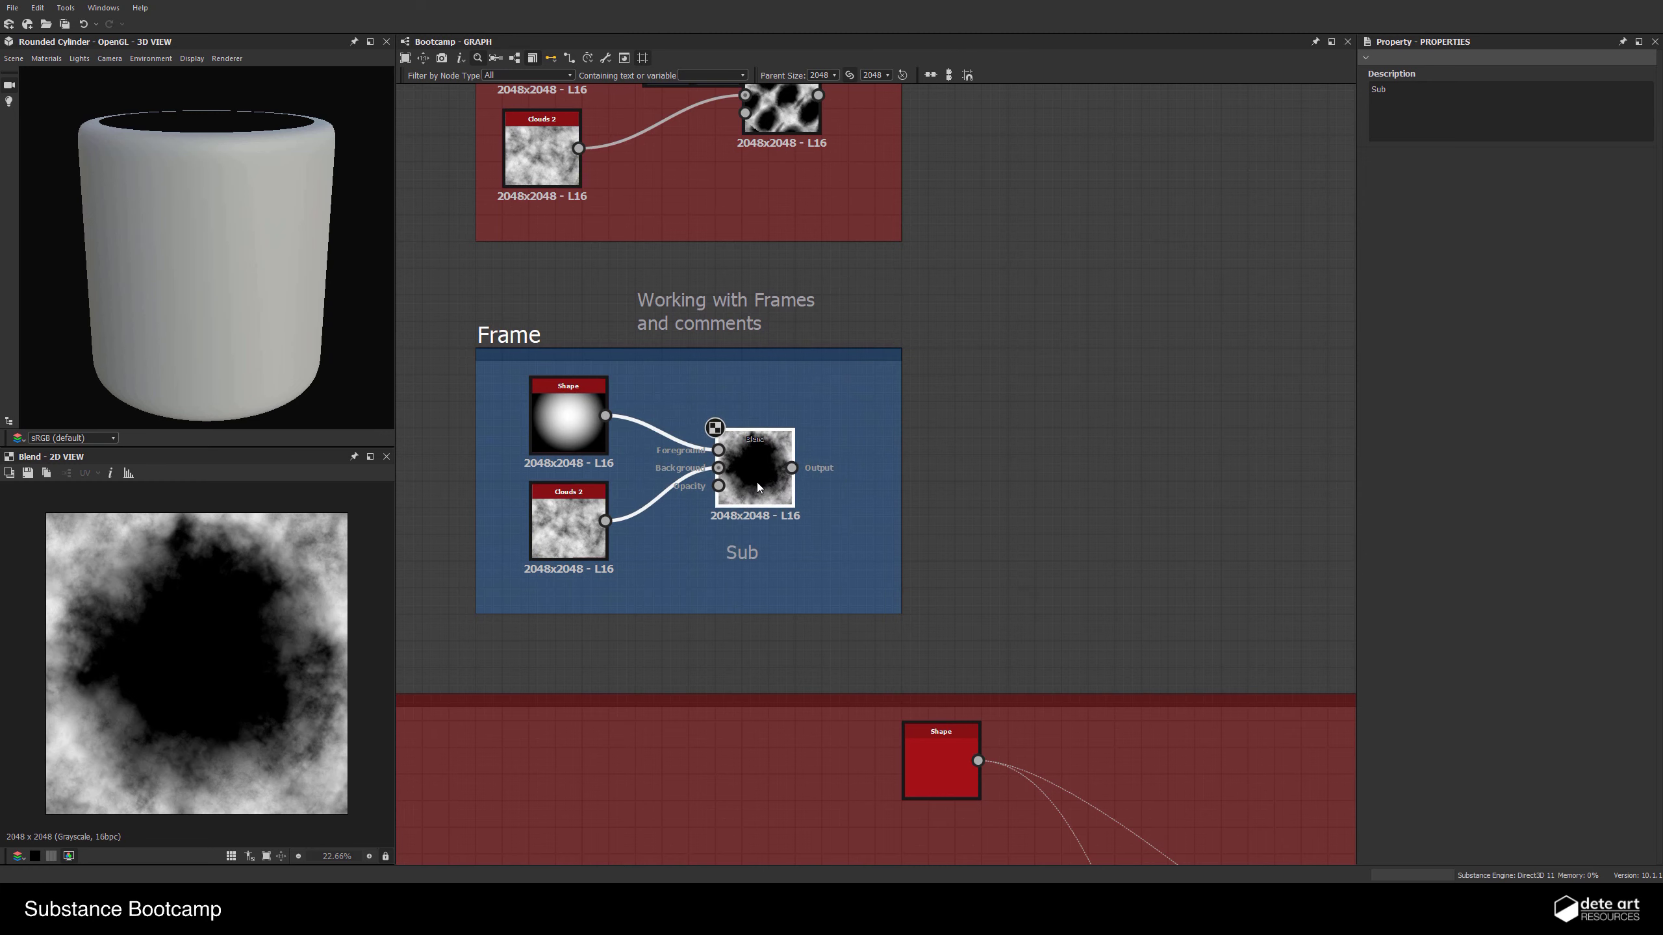
scroll(1115, 460, up, 3)
middle_drag(987, 500, 1188, 580)
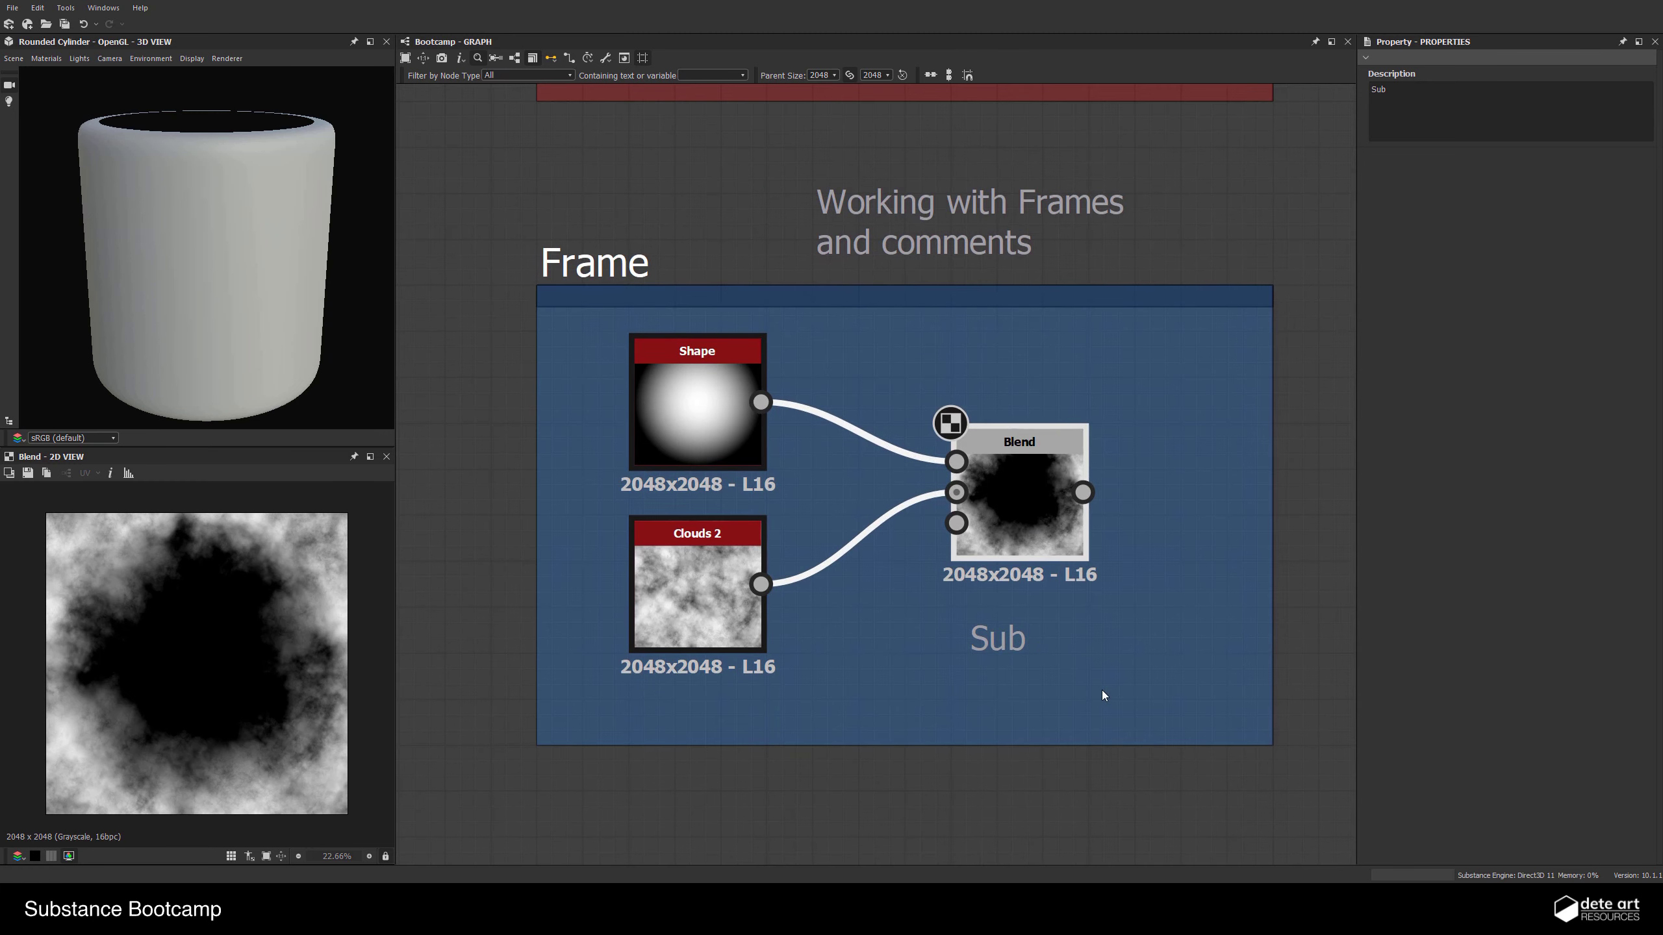
click(1102, 690)
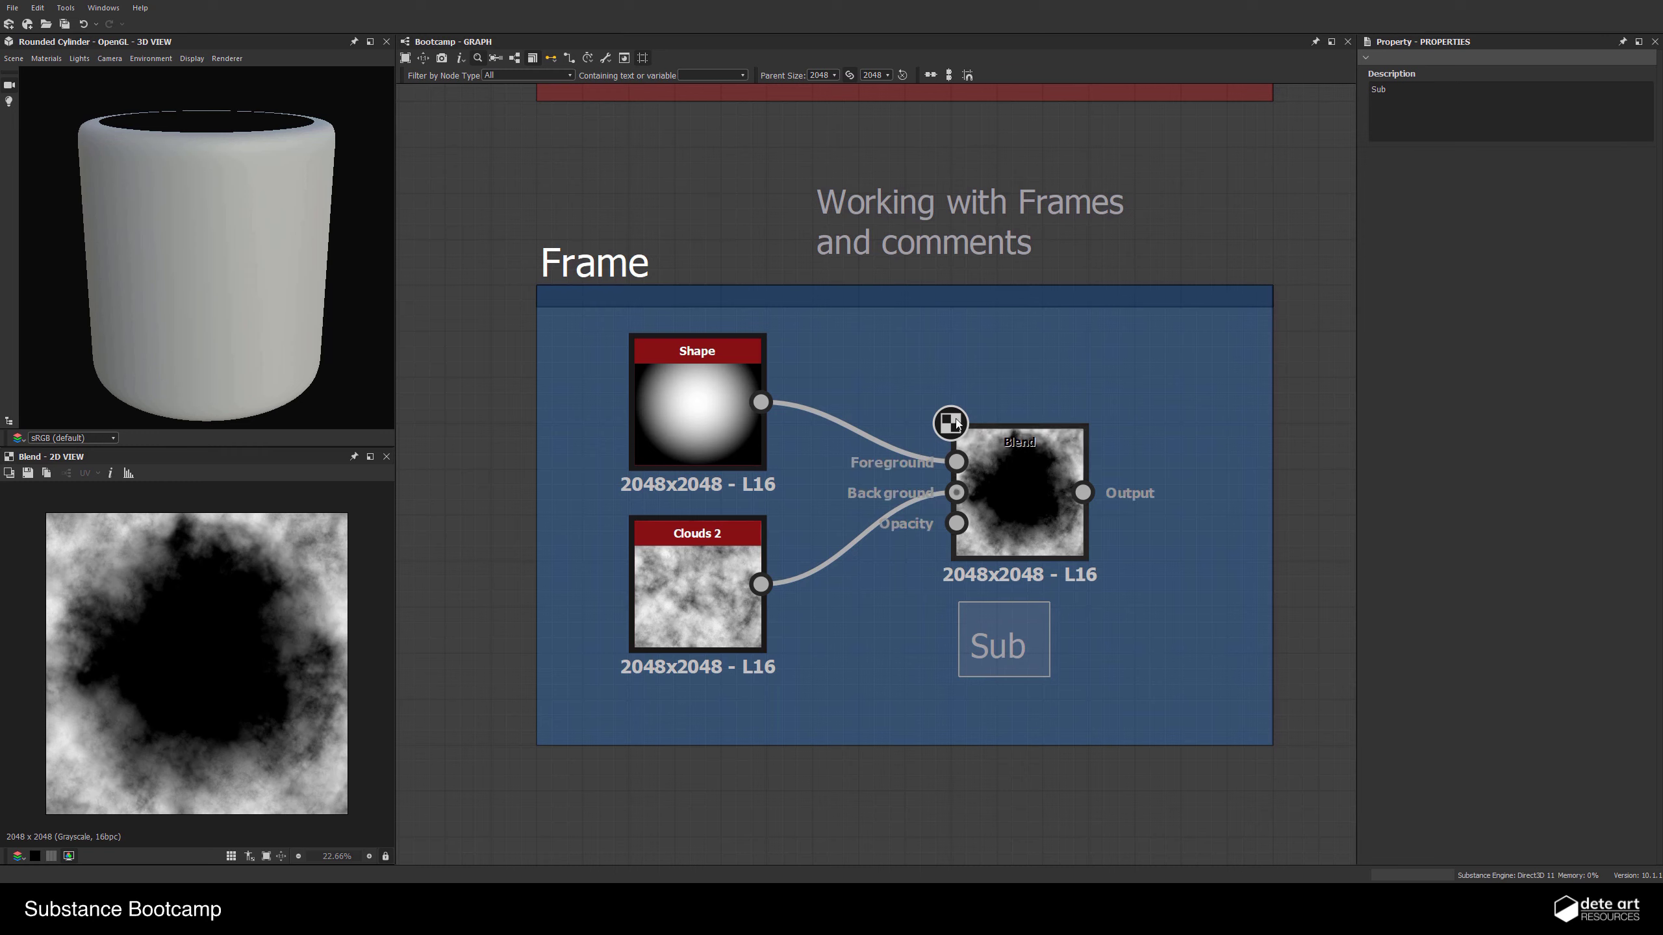
Move the "Working with Frames and comments" comment into the blue frame above the Blend node, and shift the whole frame slightly upward
drag(907, 209, 920, 352)
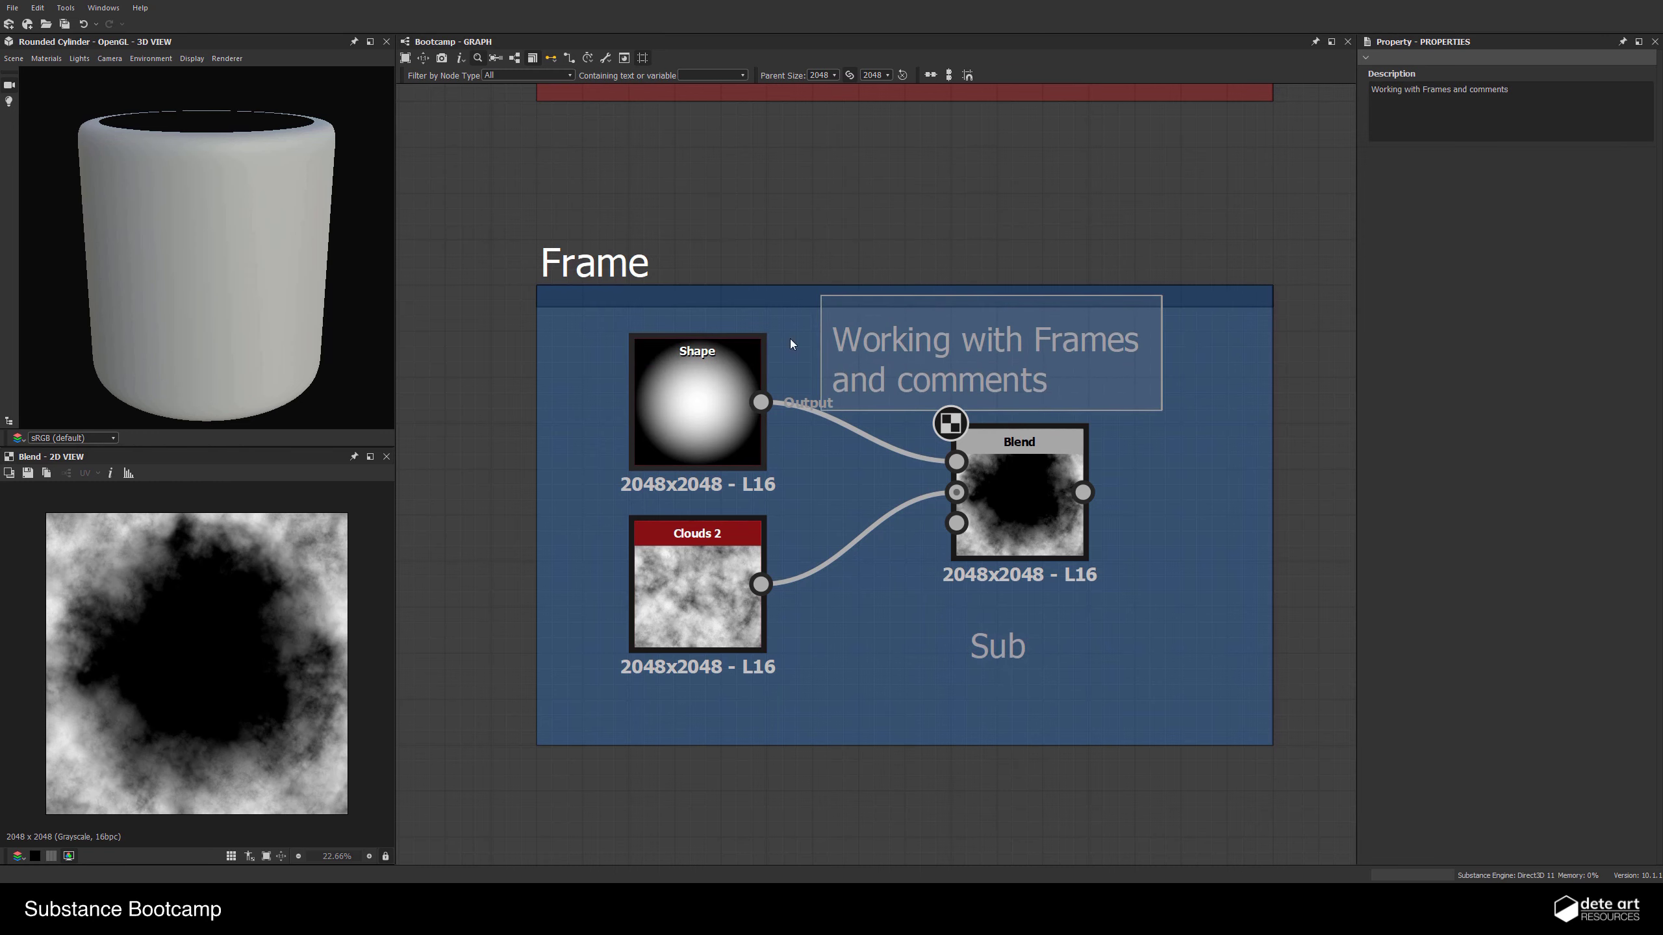
click(609, 270)
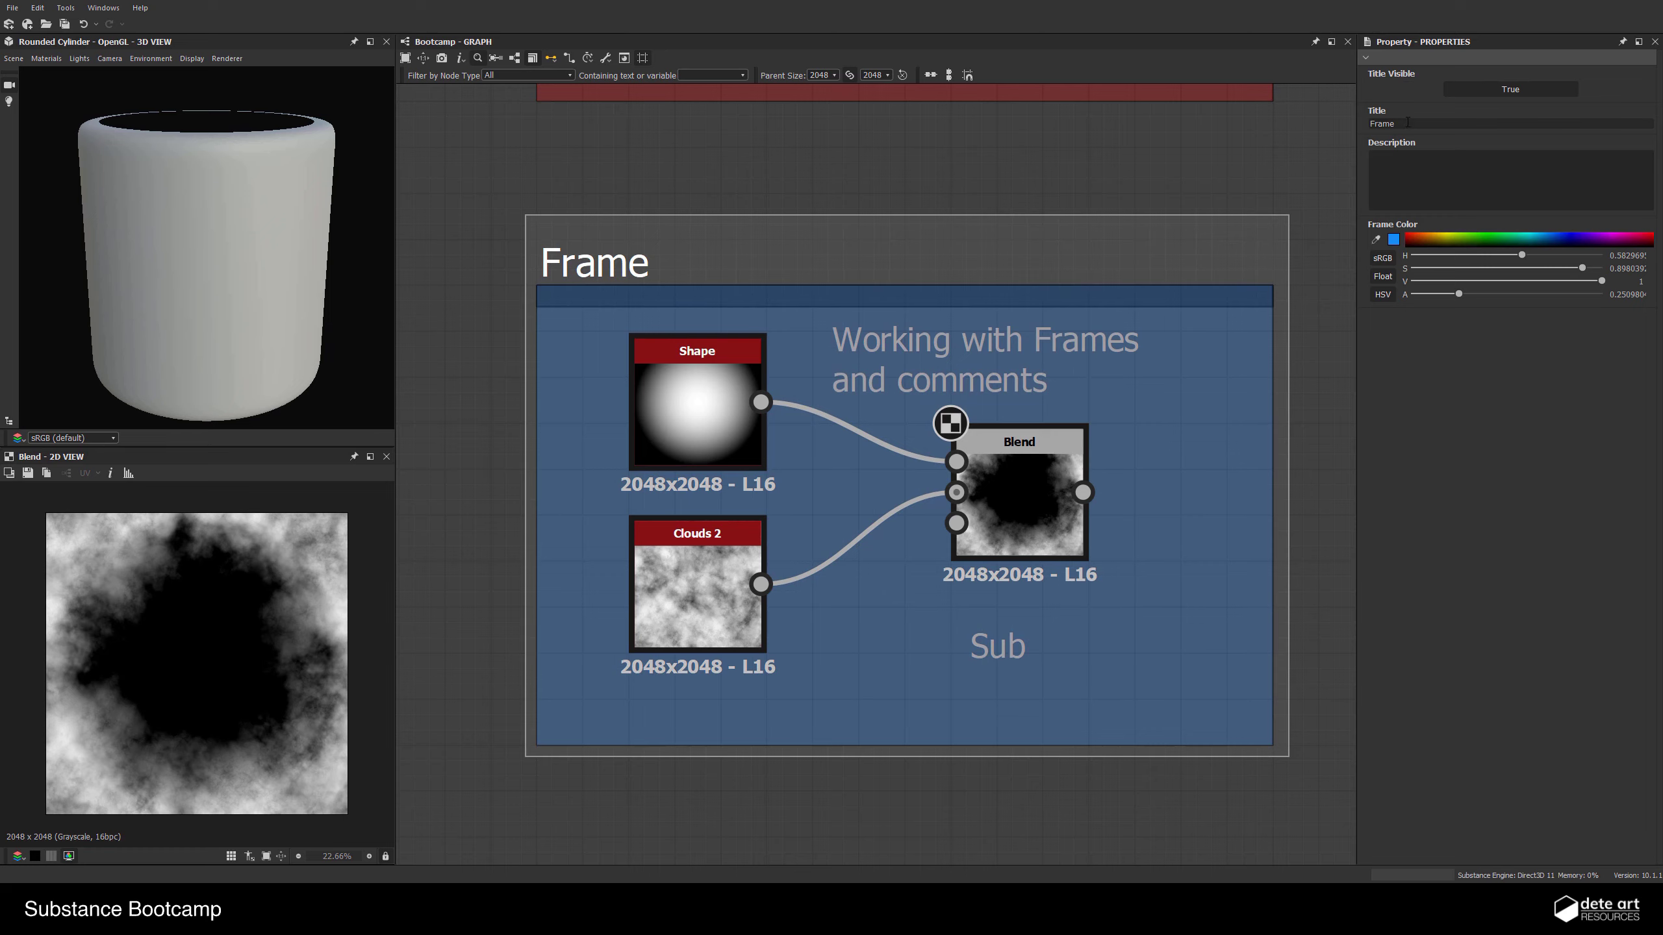
scroll(880, 297, down, 3)
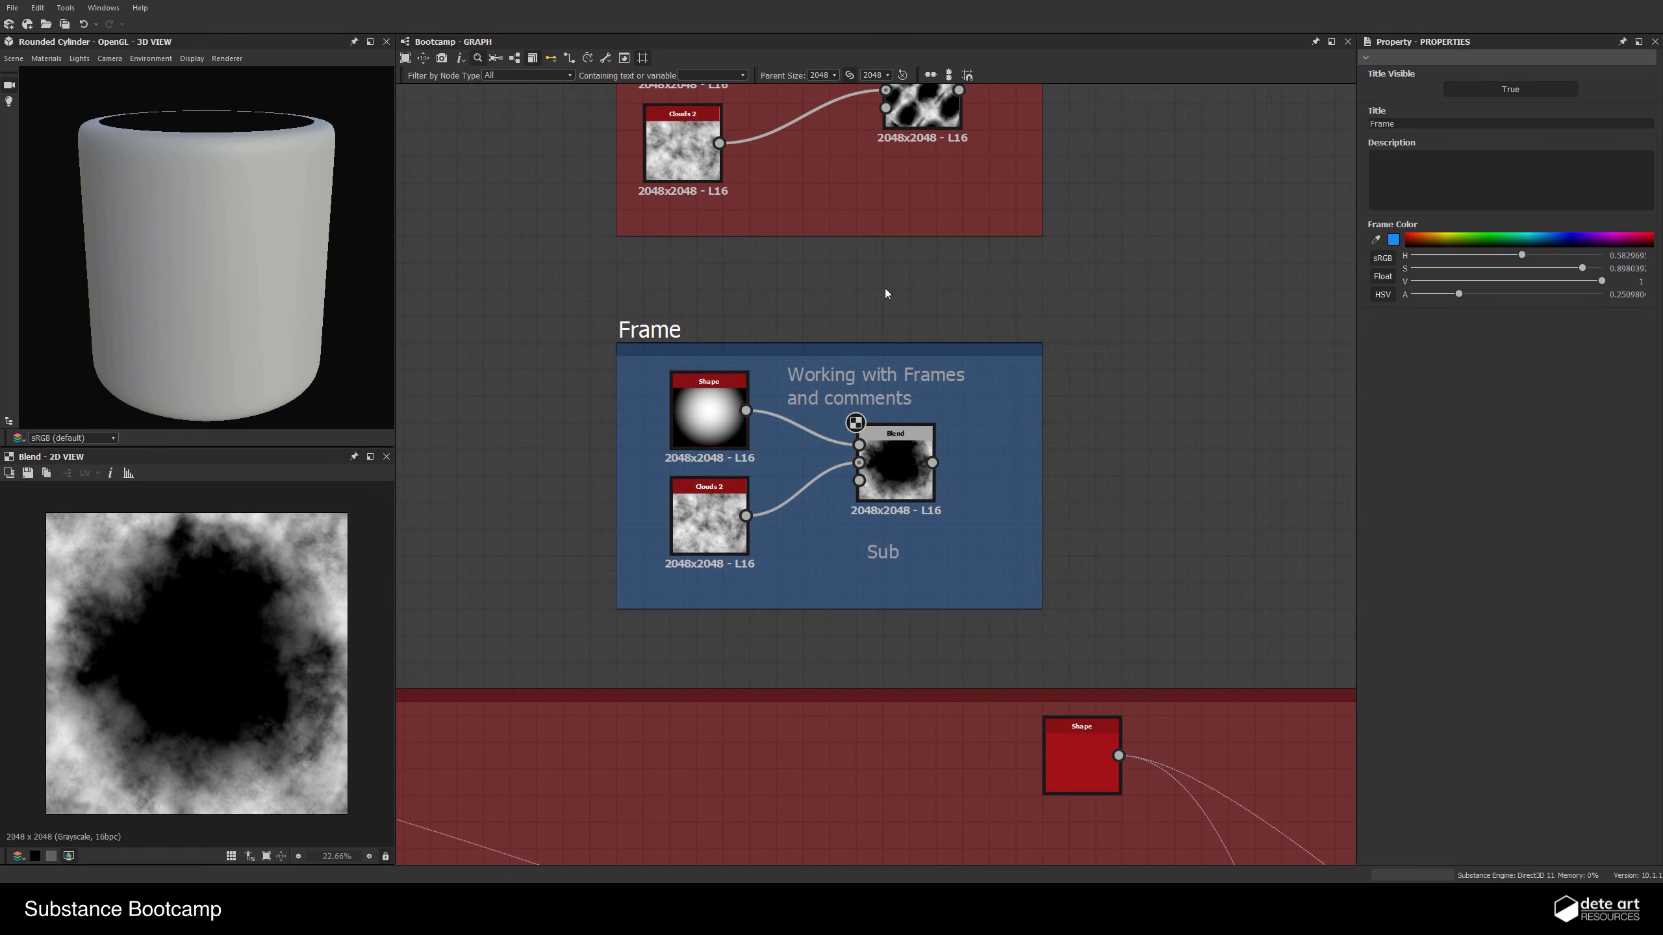
scroll(962, 374, down, 4)
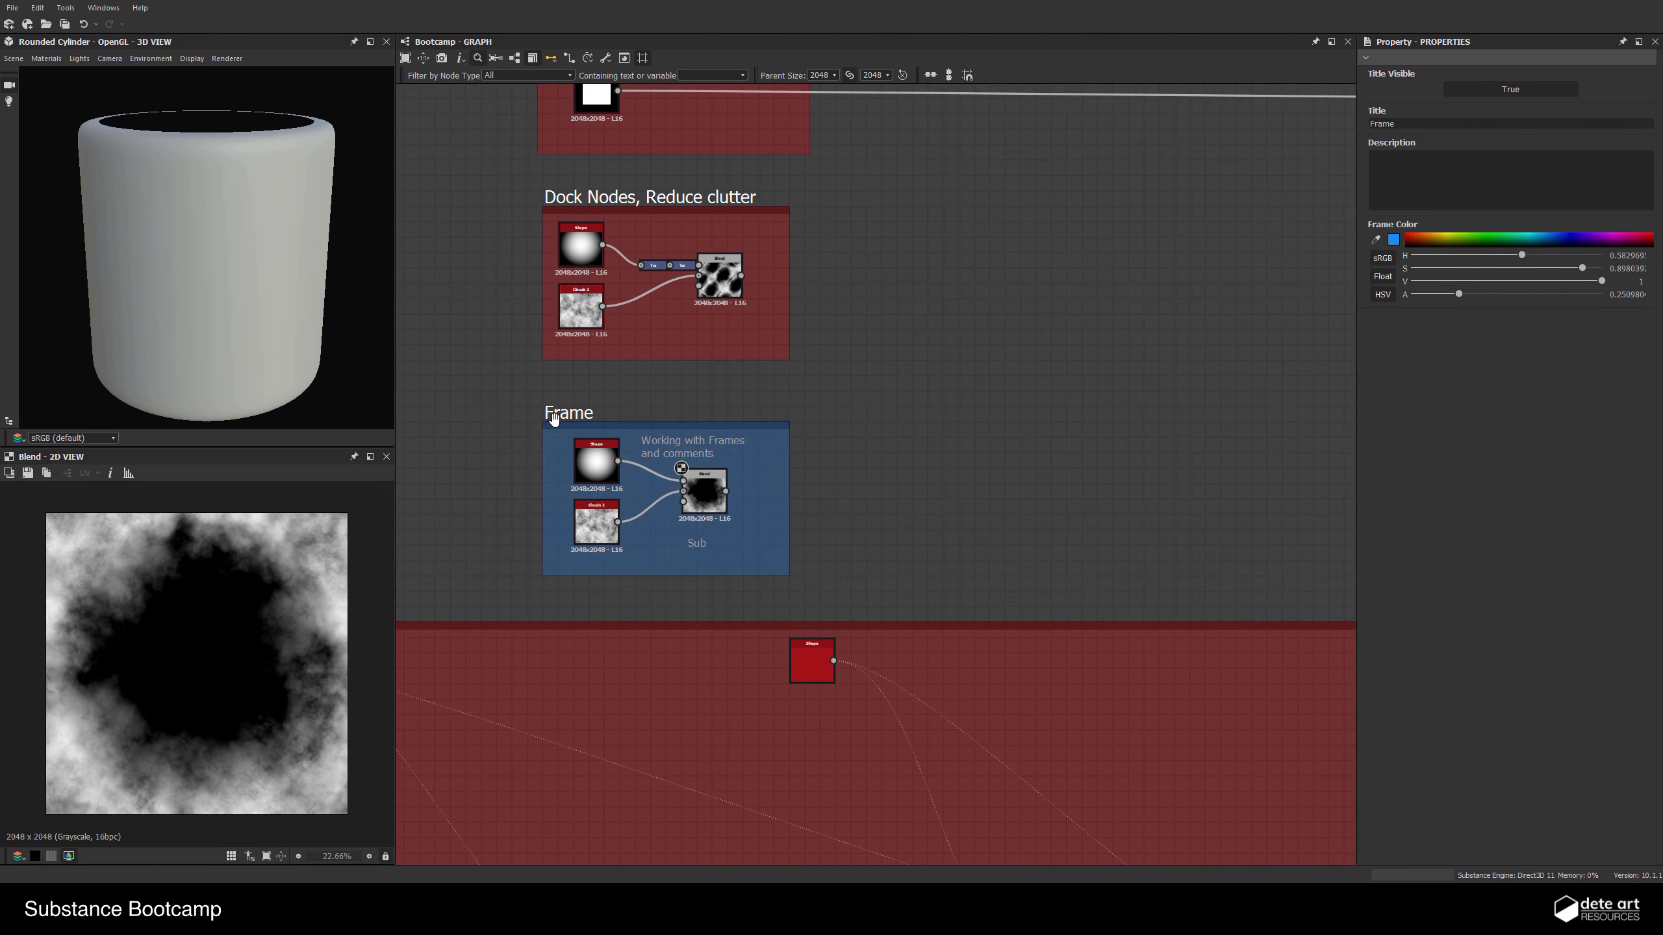
mouse_move(553, 419)
mouse_down()
mouse_move(978, 430)
mouse_move(1224, 236)
mouse_move(565, 382)
mouse_move(998, 278)
mouse_move(553, 432)
mouse_move(557, 411)
mouse_up()
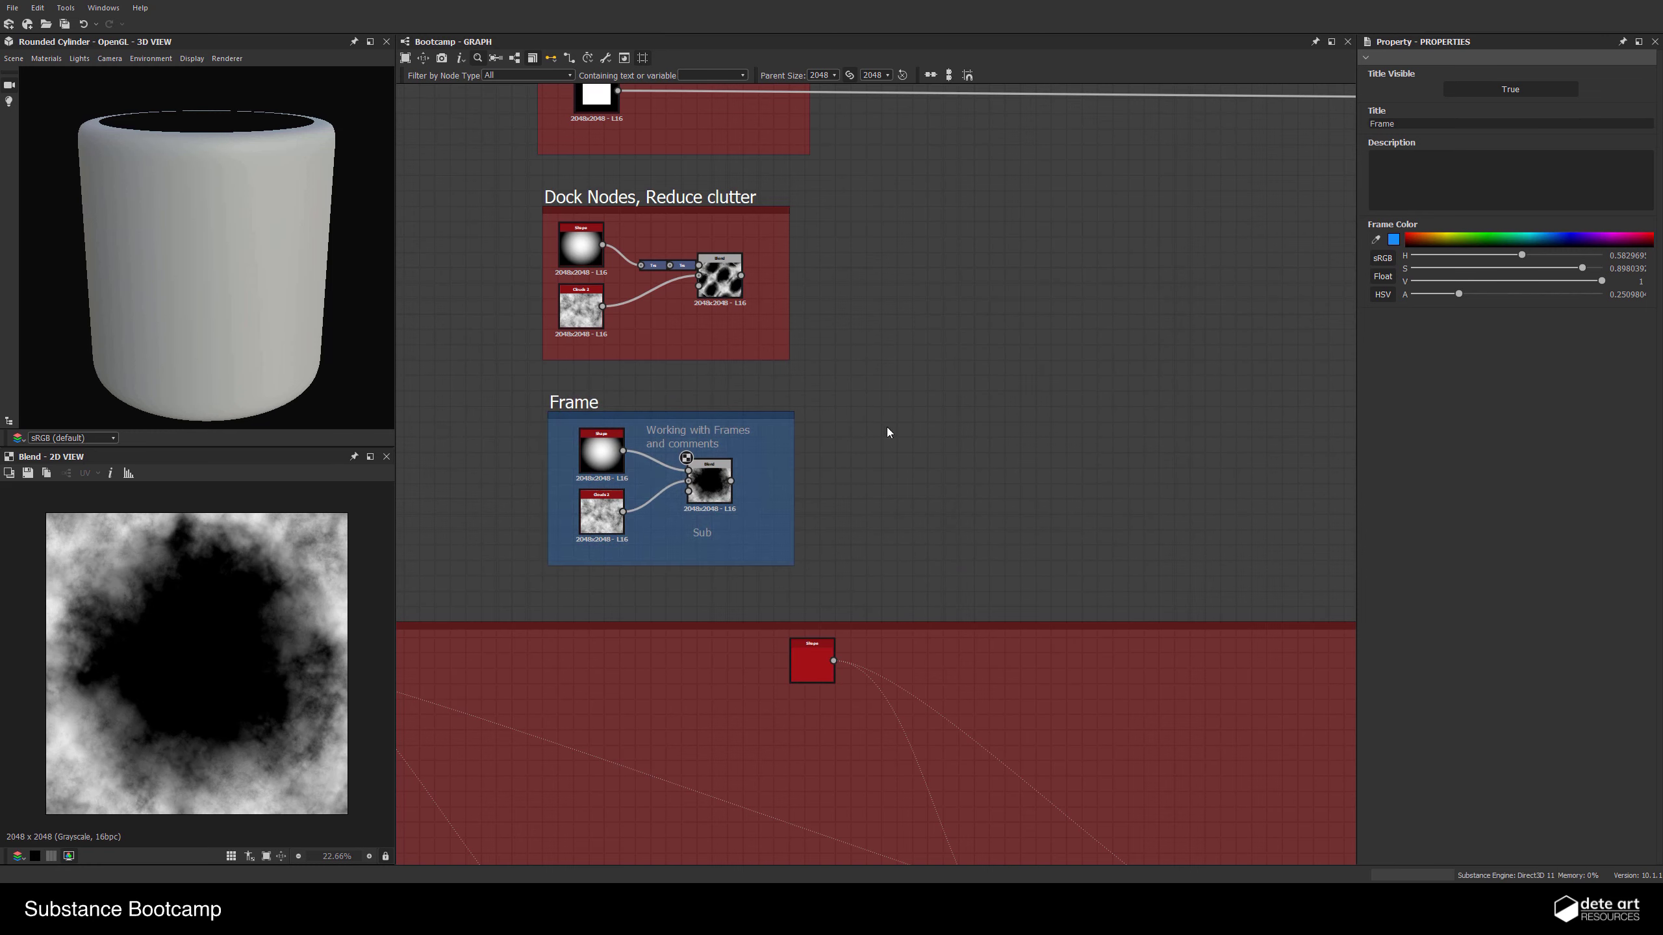
scroll(755, 550, up, 3)
scroll(755, 550, down, 3)
Preview the Clouds 2, Shape and last Blend nodes of the "Organize wires" frame and examine how their links run
middle_drag(710, 609, 769, 352)
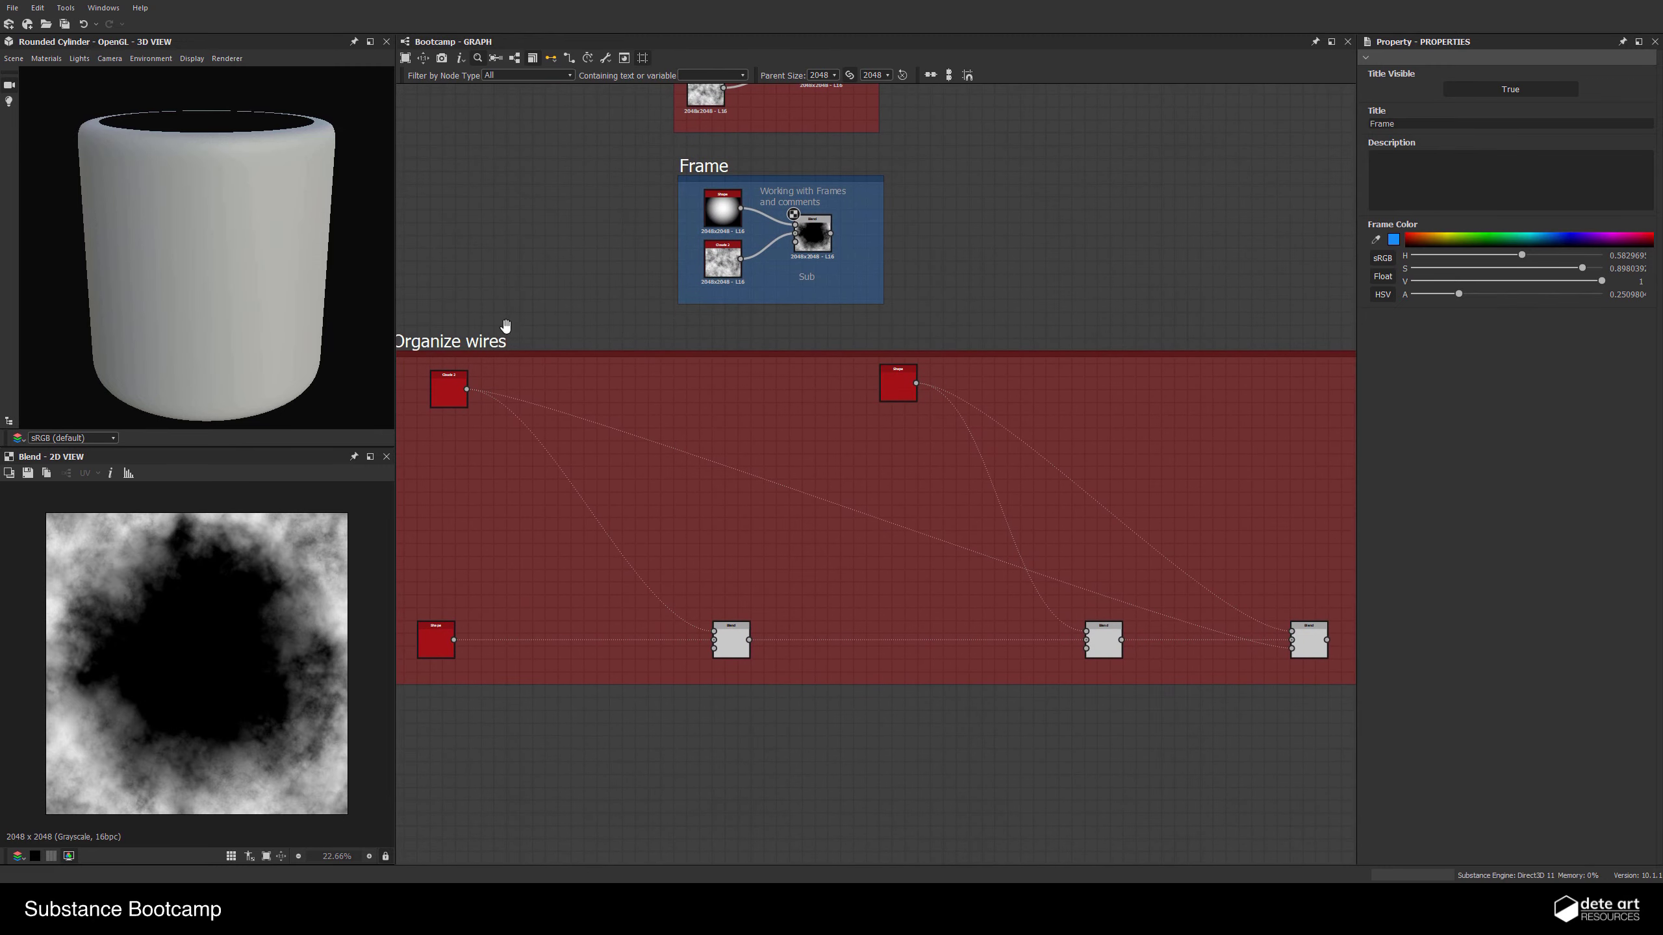
middle_drag(505, 326, 531, 286)
click(474, 352)
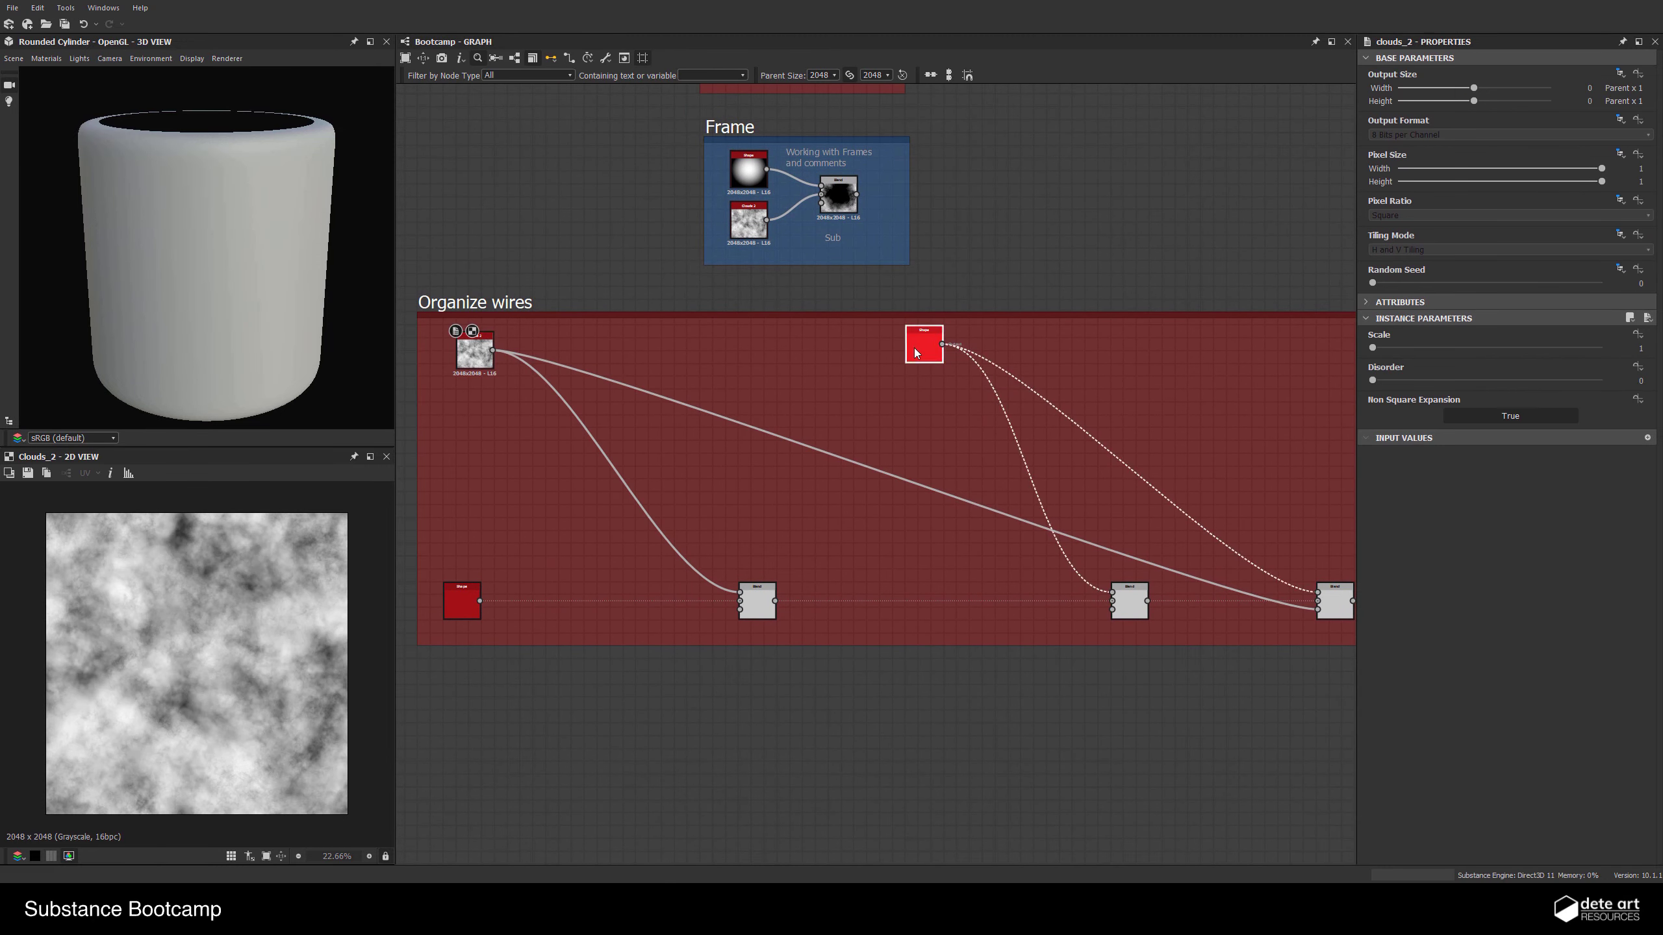
double_click(914, 348)
middle_drag(1024, 511, 881, 483)
double_click(1190, 575)
middle_drag(953, 543, 1169, 563)
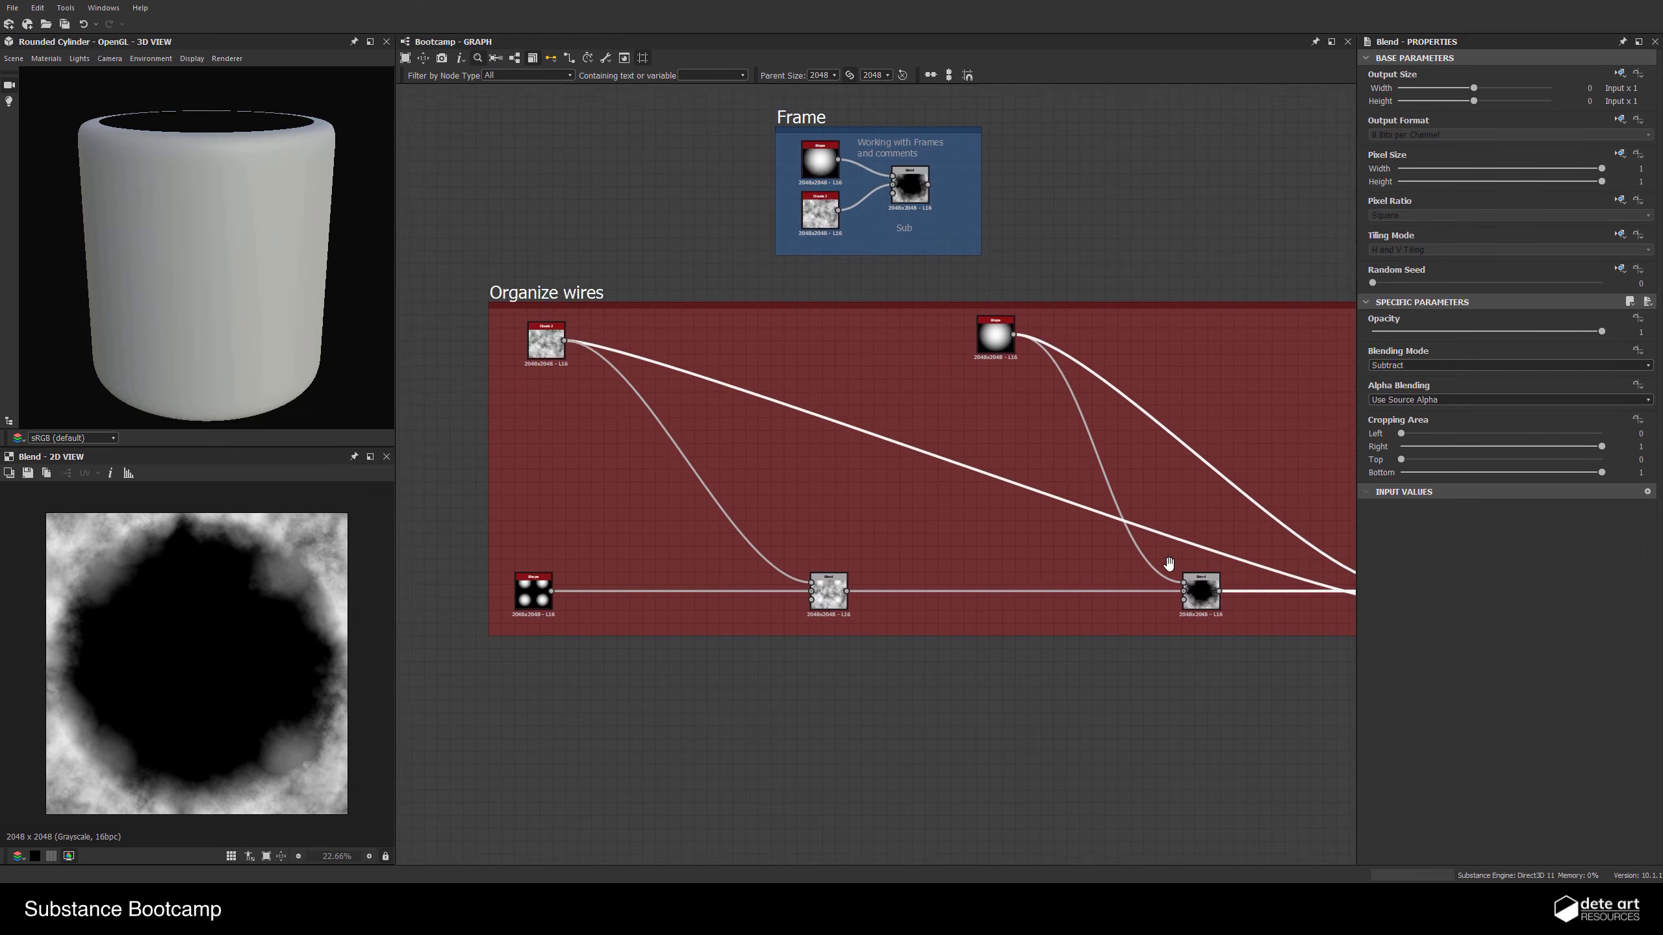
scroll(792, 607, up, 2)
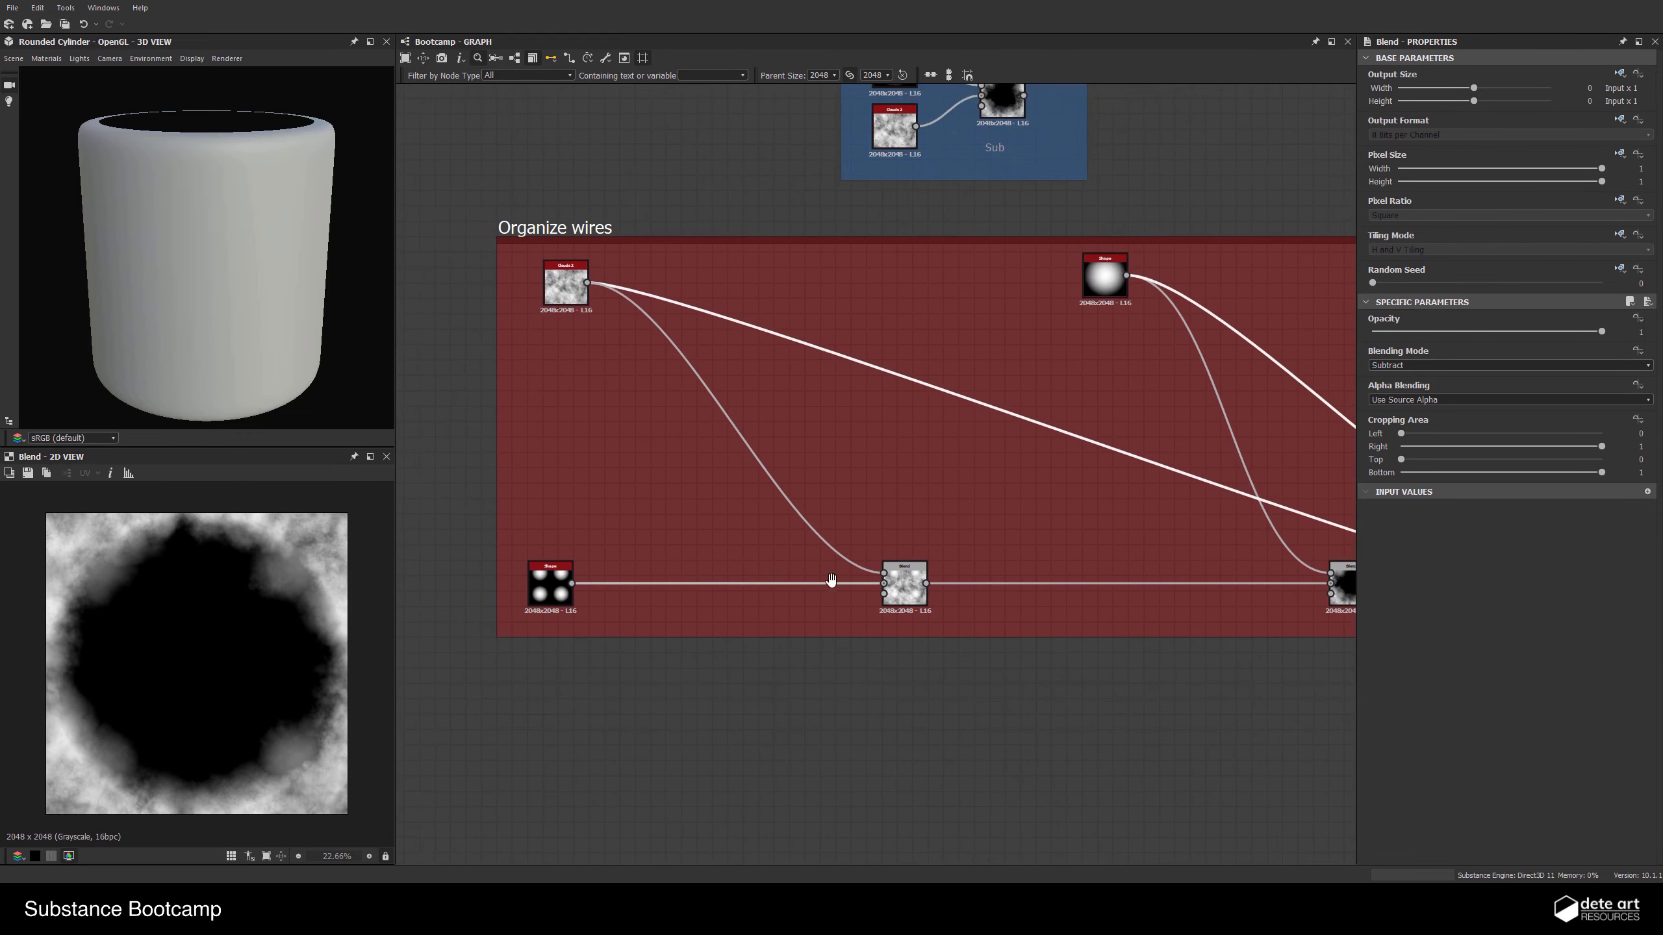
middle_drag(831, 580, 797, 467)
scroll(632, 488, down, 1)
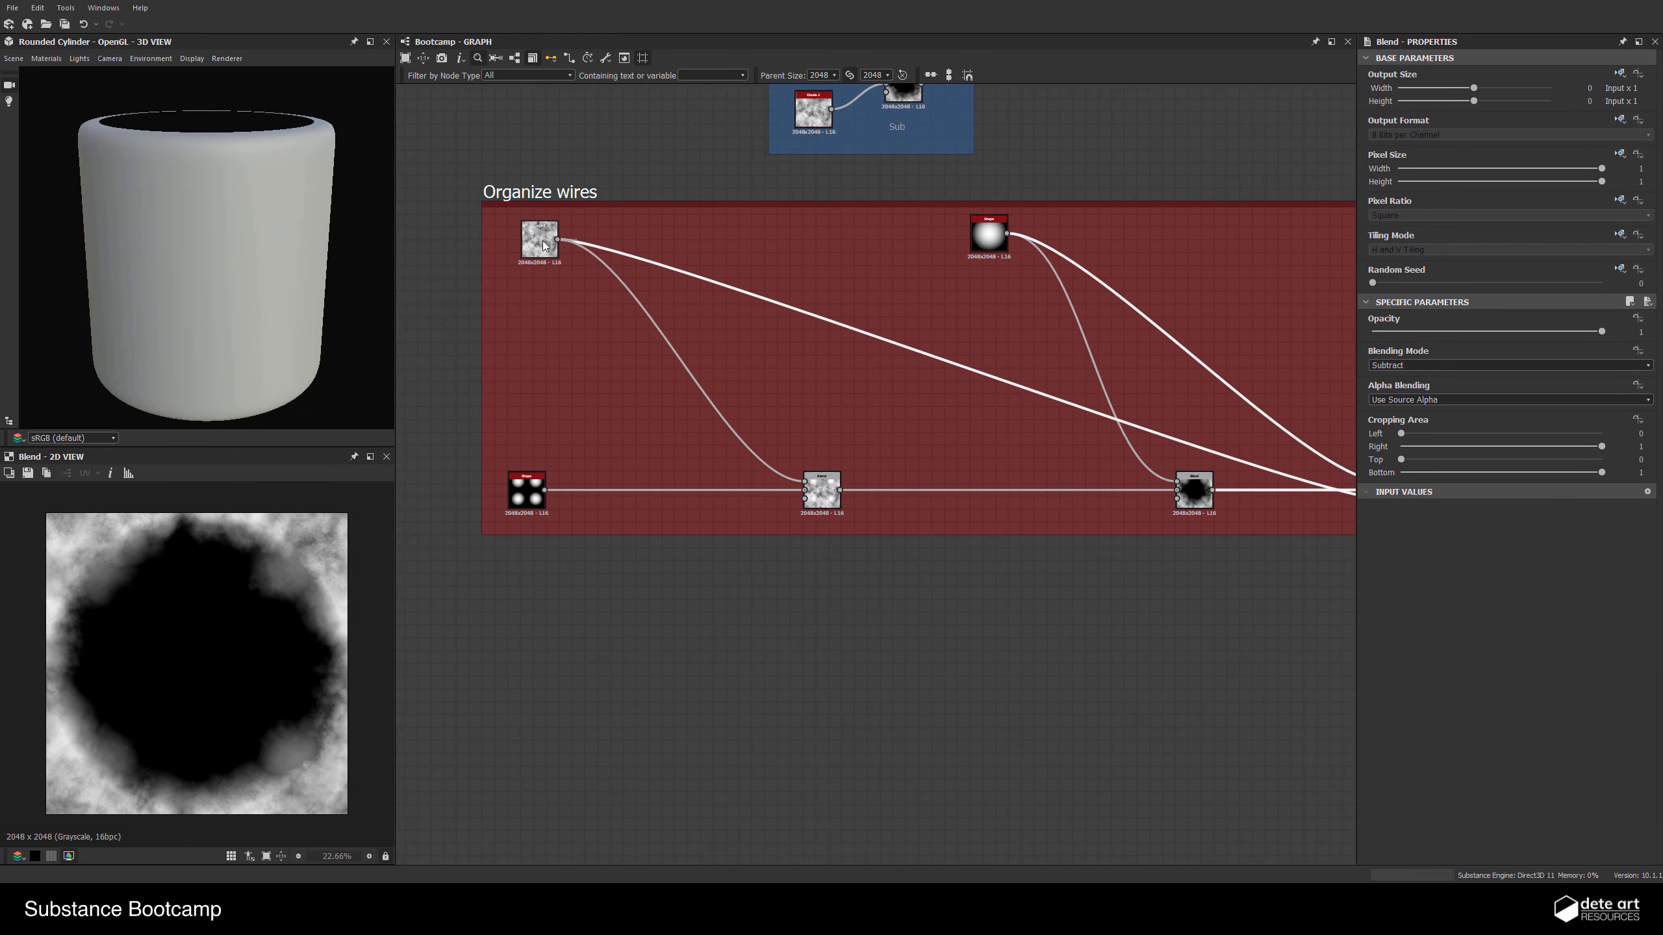
middle_drag(515, 263, 492, 283)
mouse_move(967, 455)
middle_down()
mouse_move(897, 442)
mouse_move(956, 460)
middle_up()
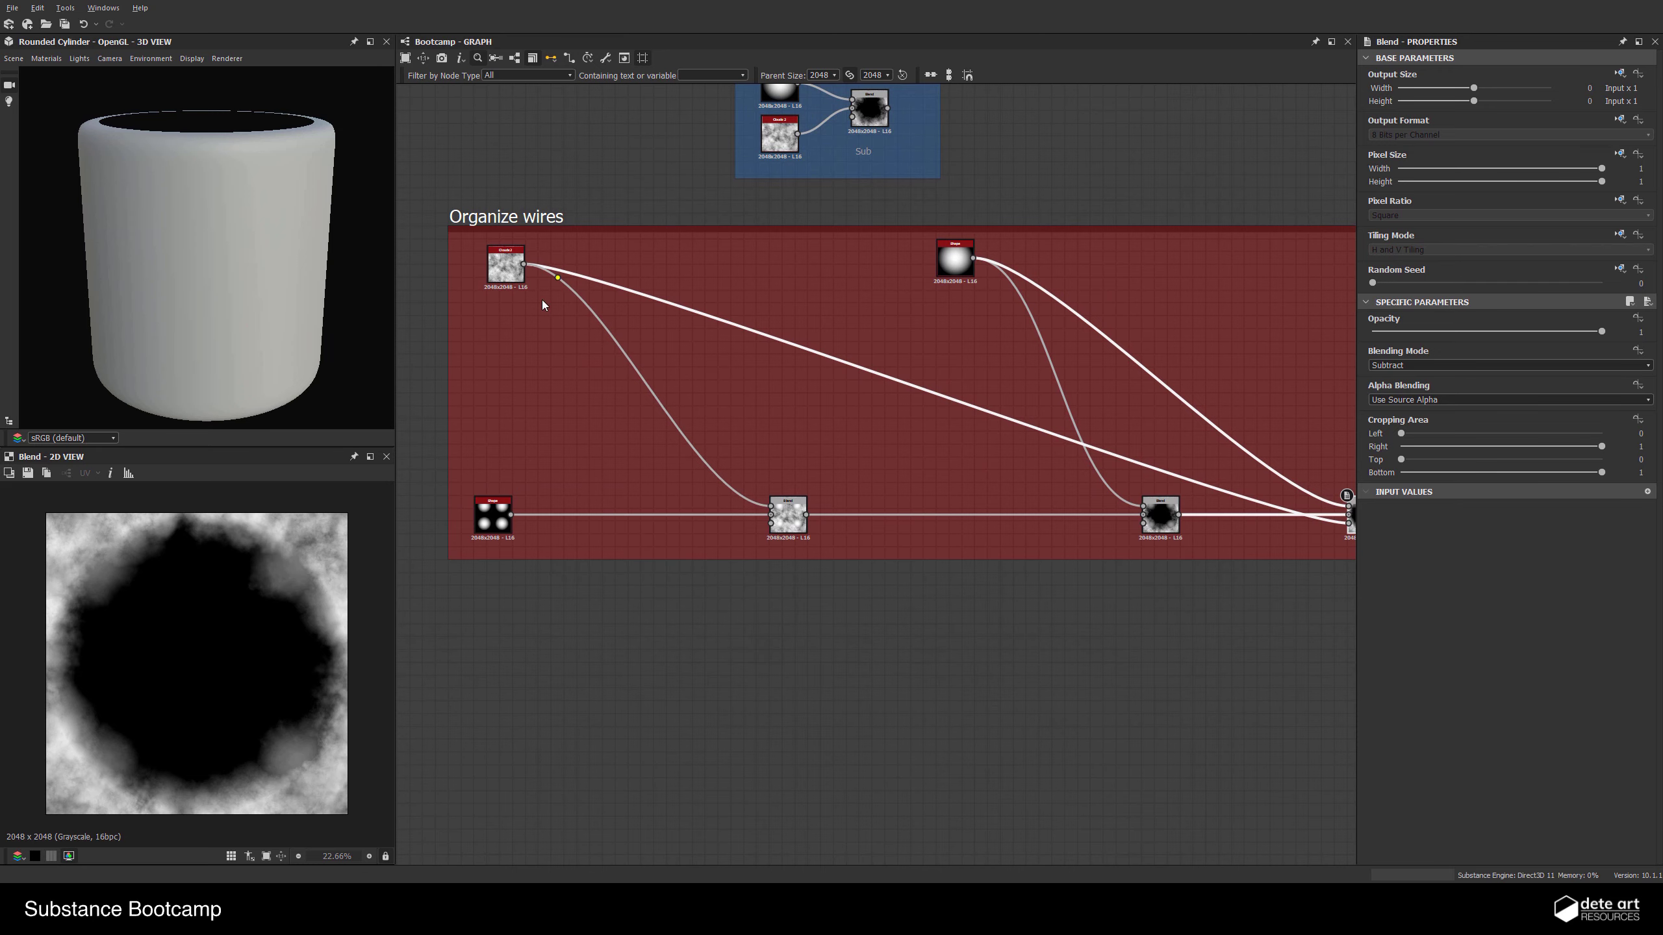
Insert a dot on the link from Clouds 2 to the first Blend node and place it level with that node's Foreground input
alt+click(641, 383)
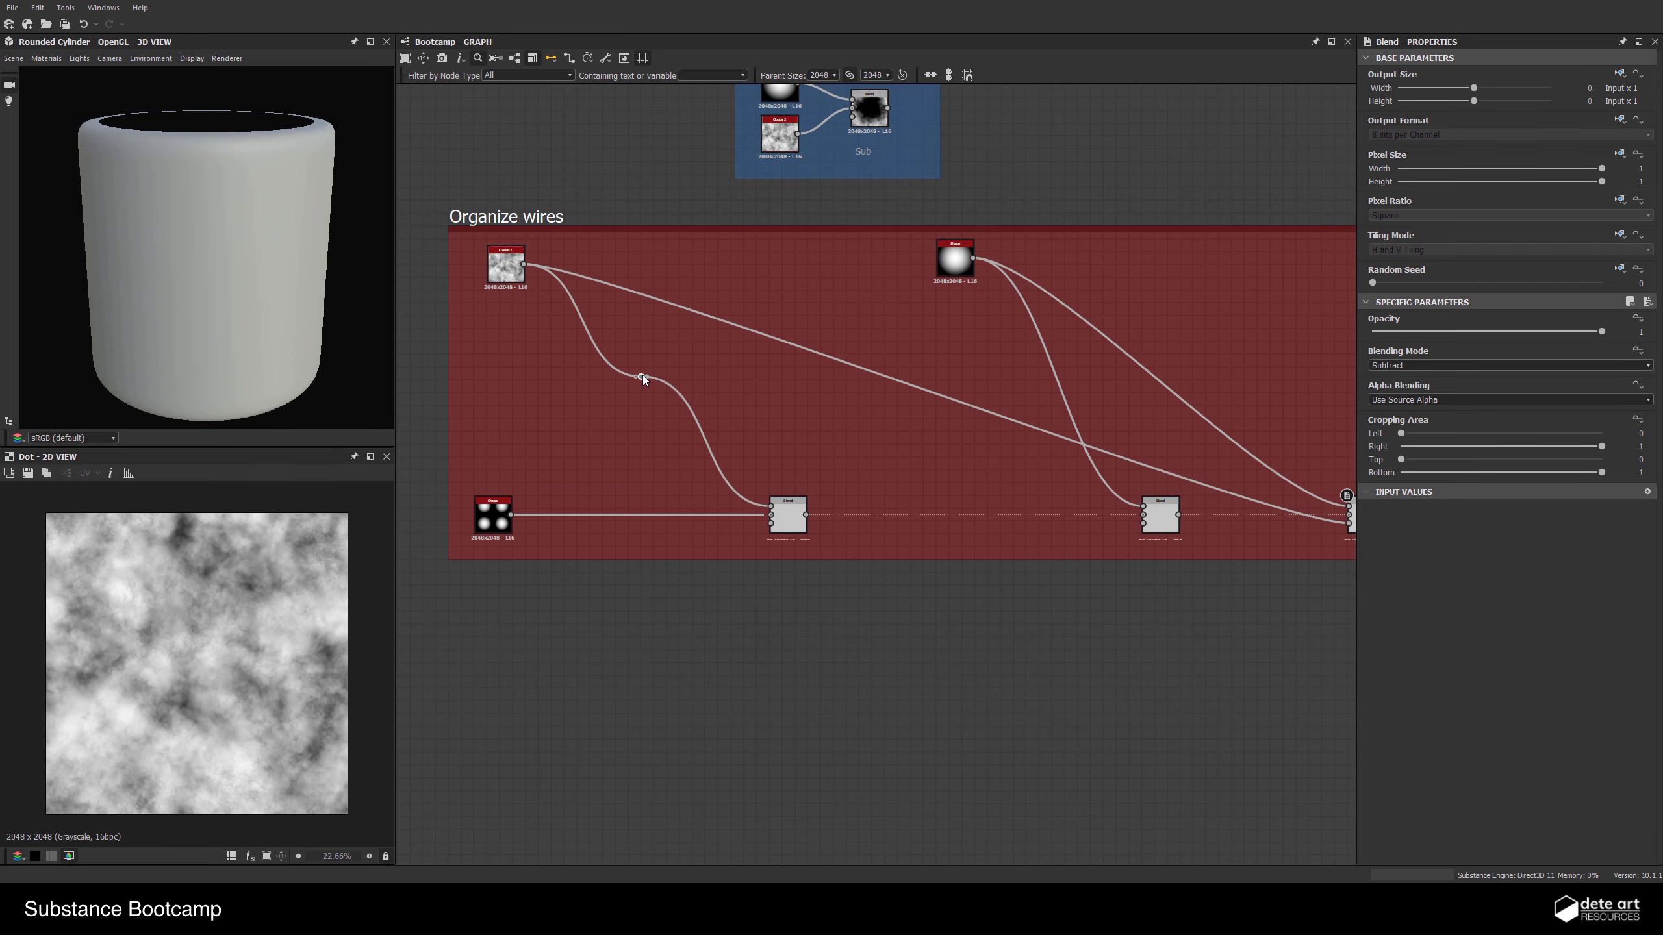
drag(643, 380, 619, 512)
scroll(672, 465, up, 5)
scroll(689, 433, down, 3)
scroll(909, 464, down, 2)
Insert a dot on the long link from Clouds 2 to the last Blend node and reroute the first Blend's Foreground link through it
middle_drag(909, 465, 728, 435)
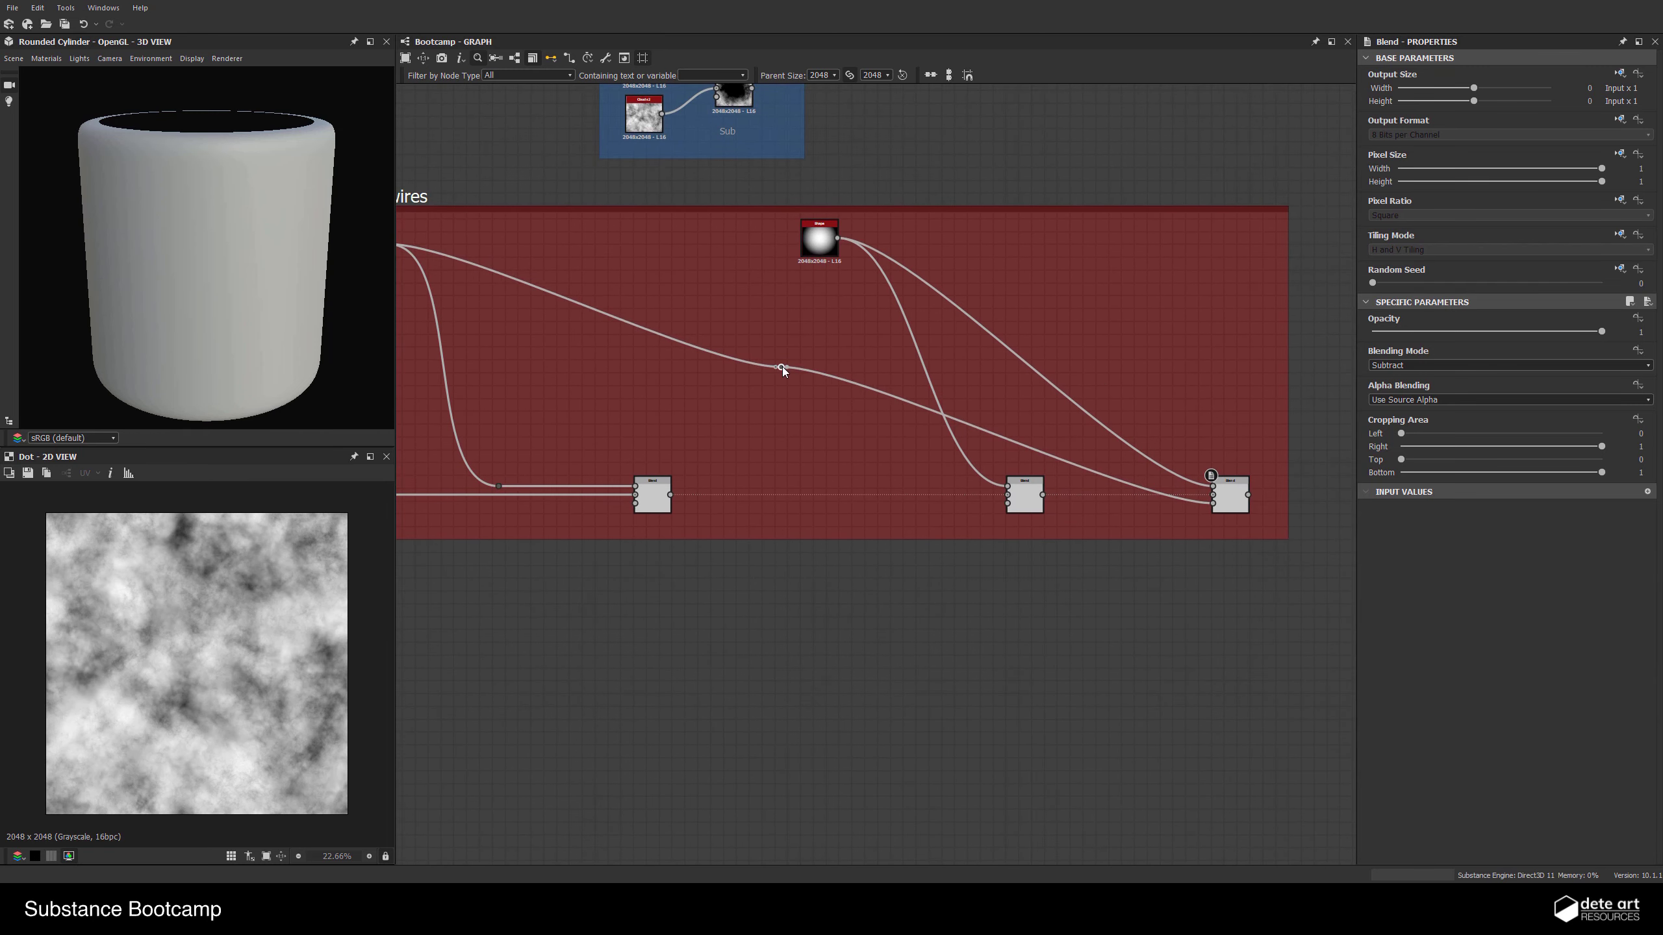
mouse_move(782, 368)
mouse_down()
mouse_move(990, 372)
mouse_move(1060, 278)
mouse_move(1114, 249)
mouse_move(810, 367)
mouse_move(799, 355)
mouse_up()
scroll(515, 443, up, 1)
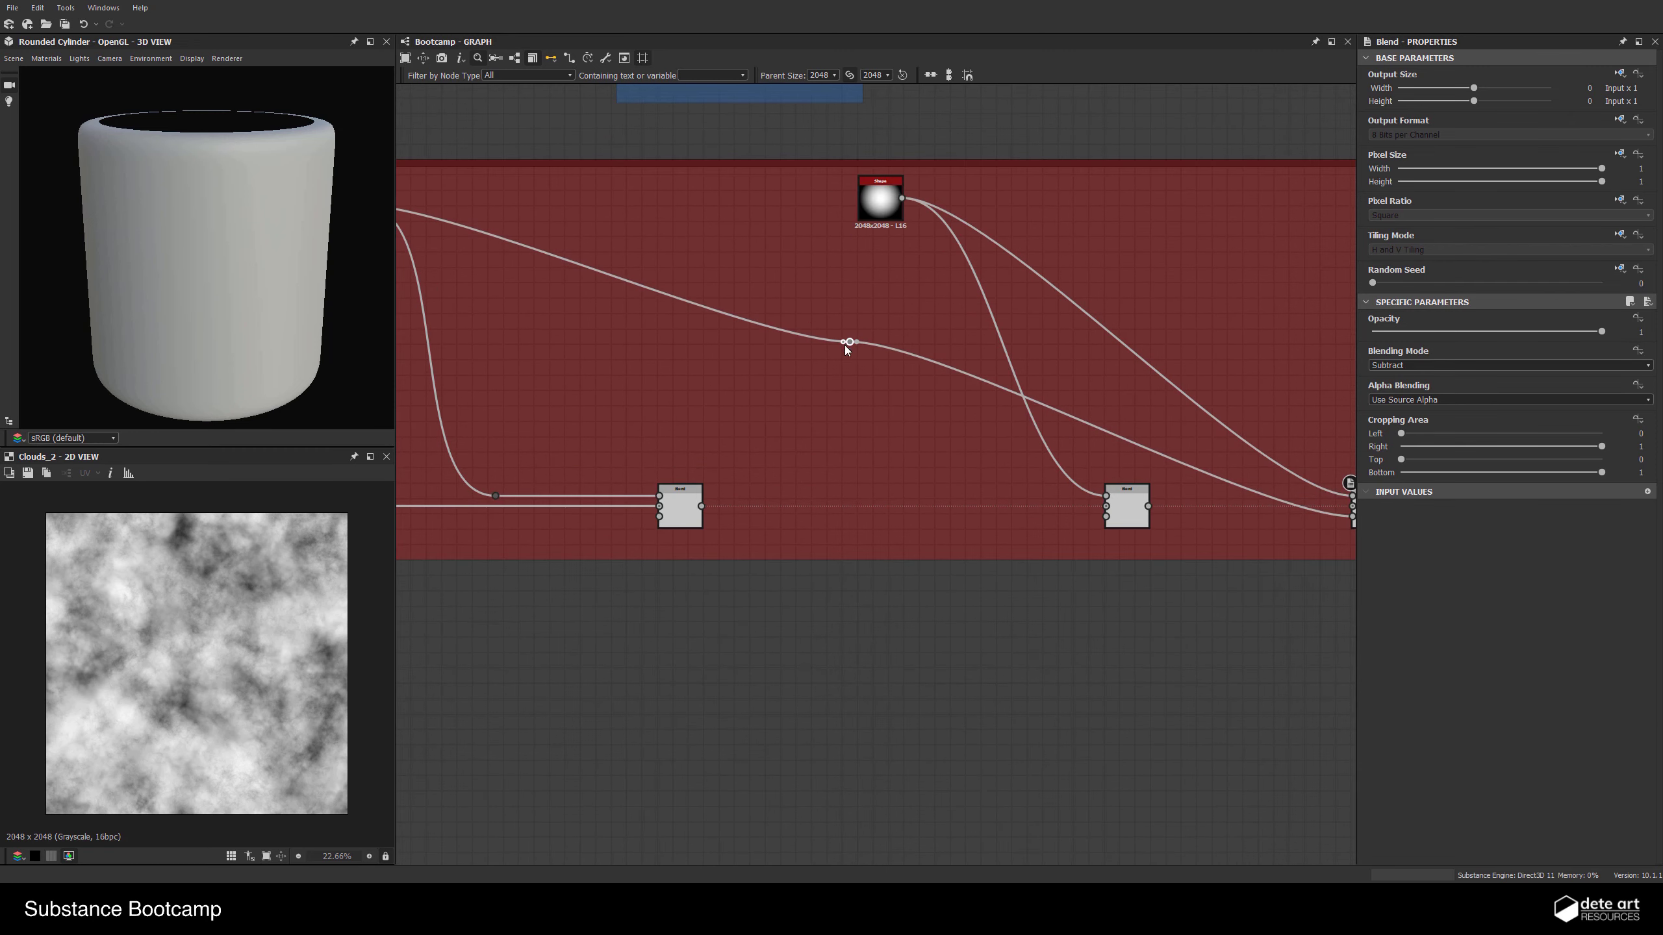
drag(843, 362, 855, 345)
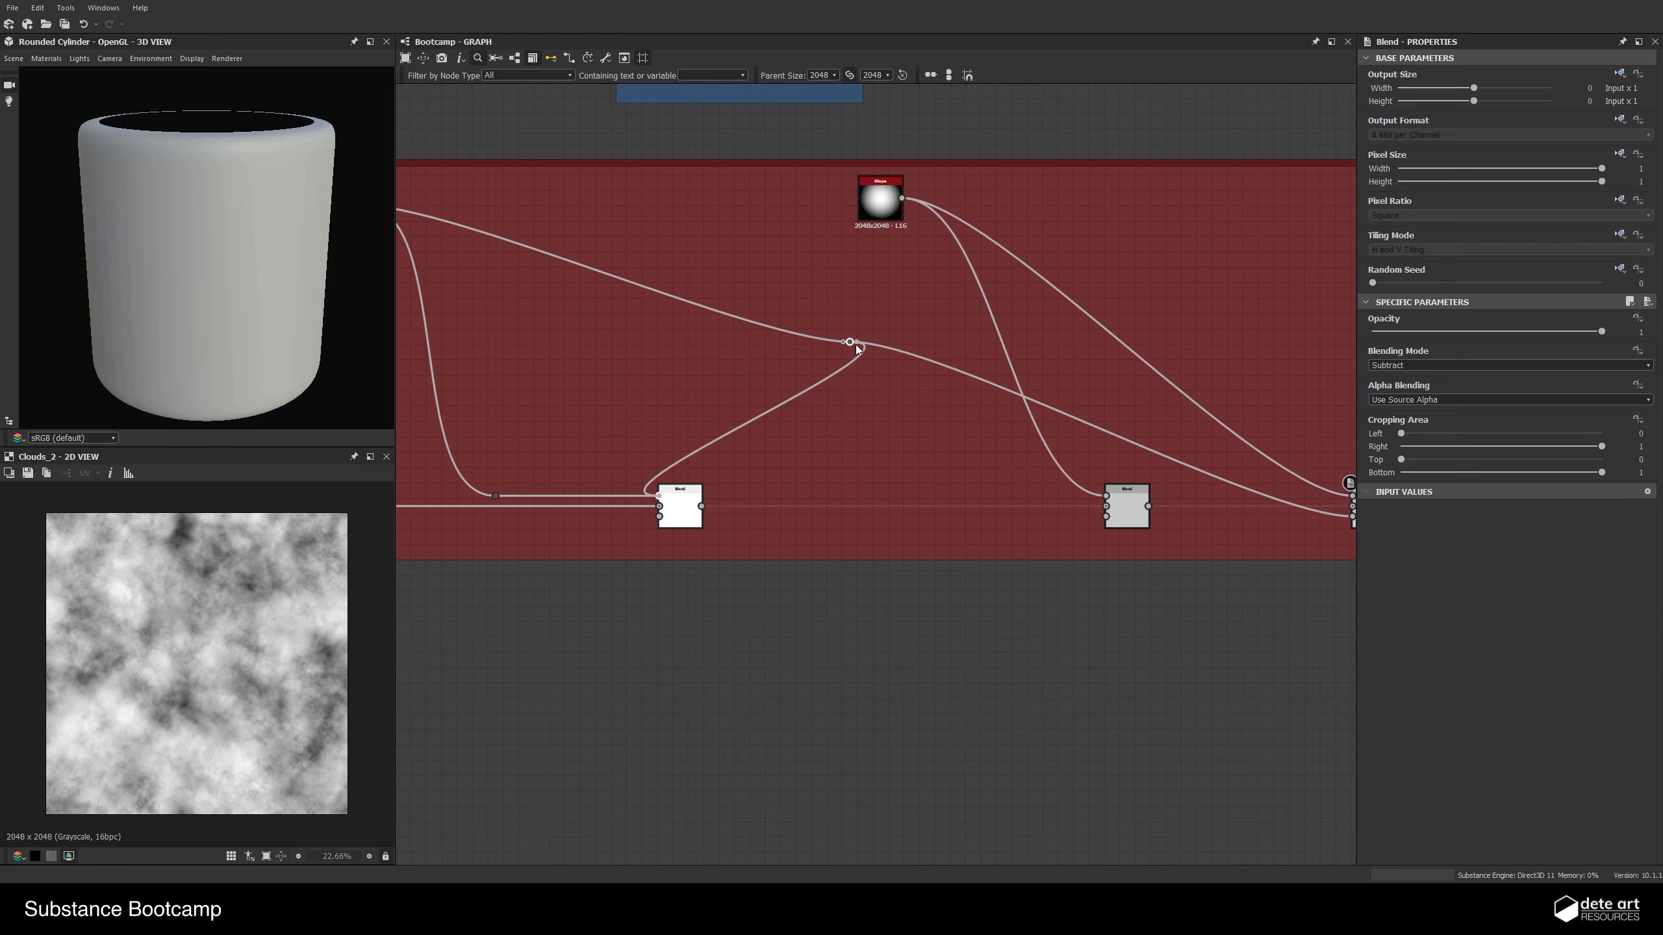
Delete the unused dot before the first Blend node and move the shared Clouds 2 dot to just above and left of that node
click(496, 498)
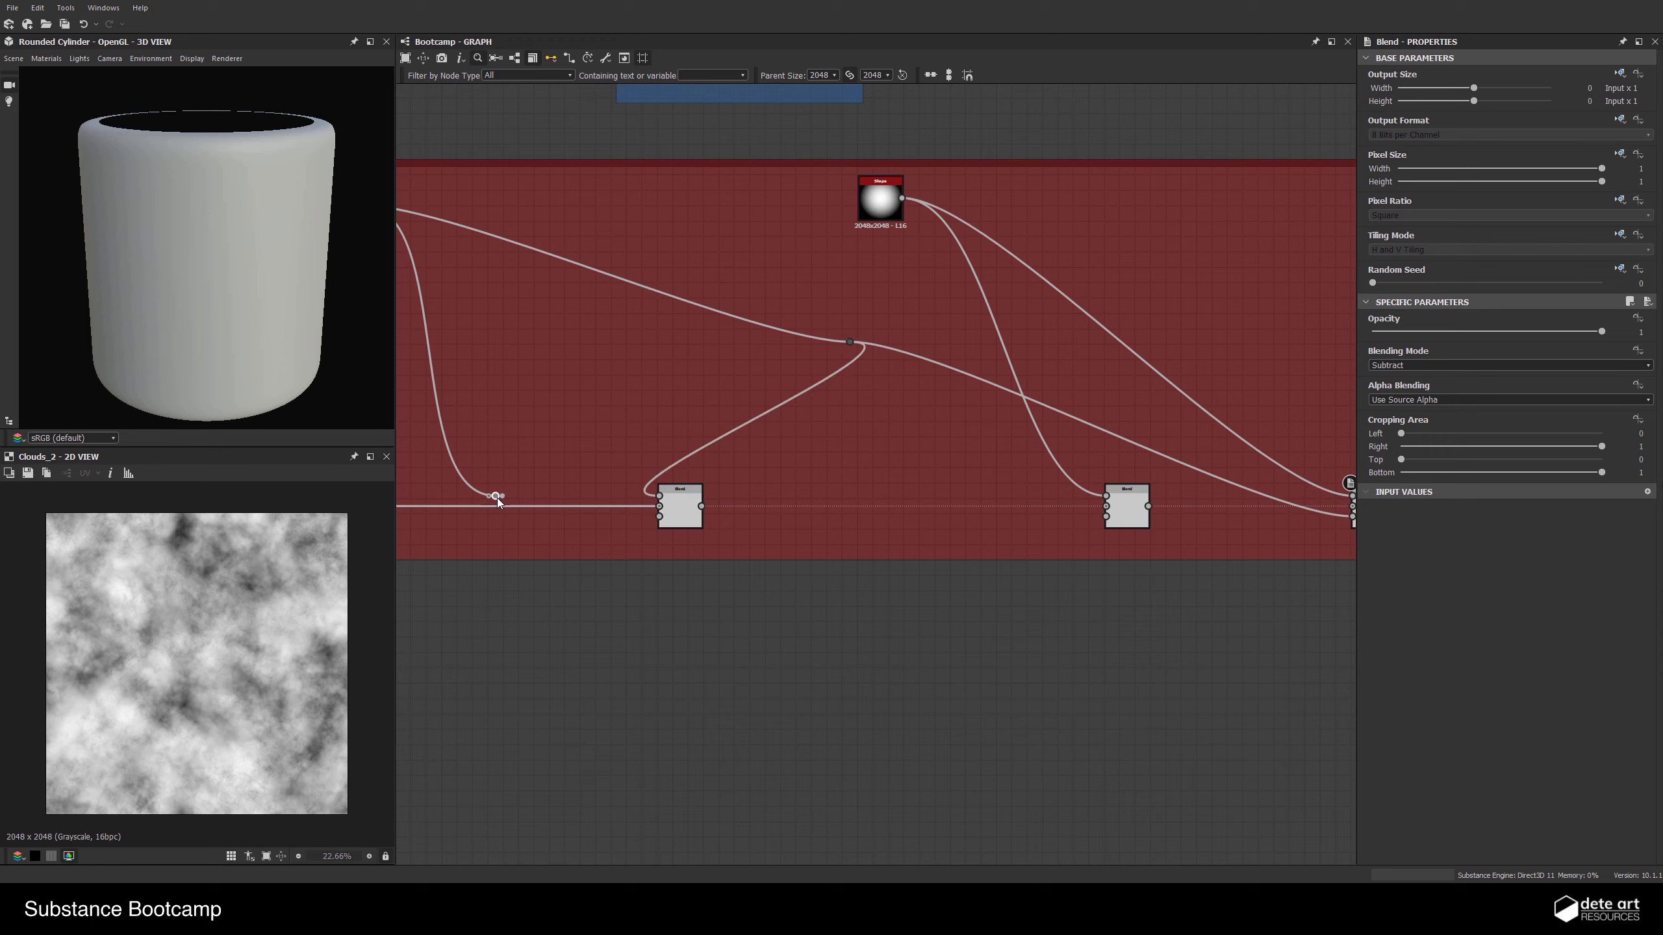
key(Delete)
drag(850, 342, 616, 414)
Insert a dot on the Shape's link to the middle Blend, feed the last Blend's Foreground from it, and place it beside the Shape output
scroll(695, 417, down, 2)
middle_drag(942, 392, 687, 424)
scroll(765, 411, up, 4)
alt+click(681, 398)
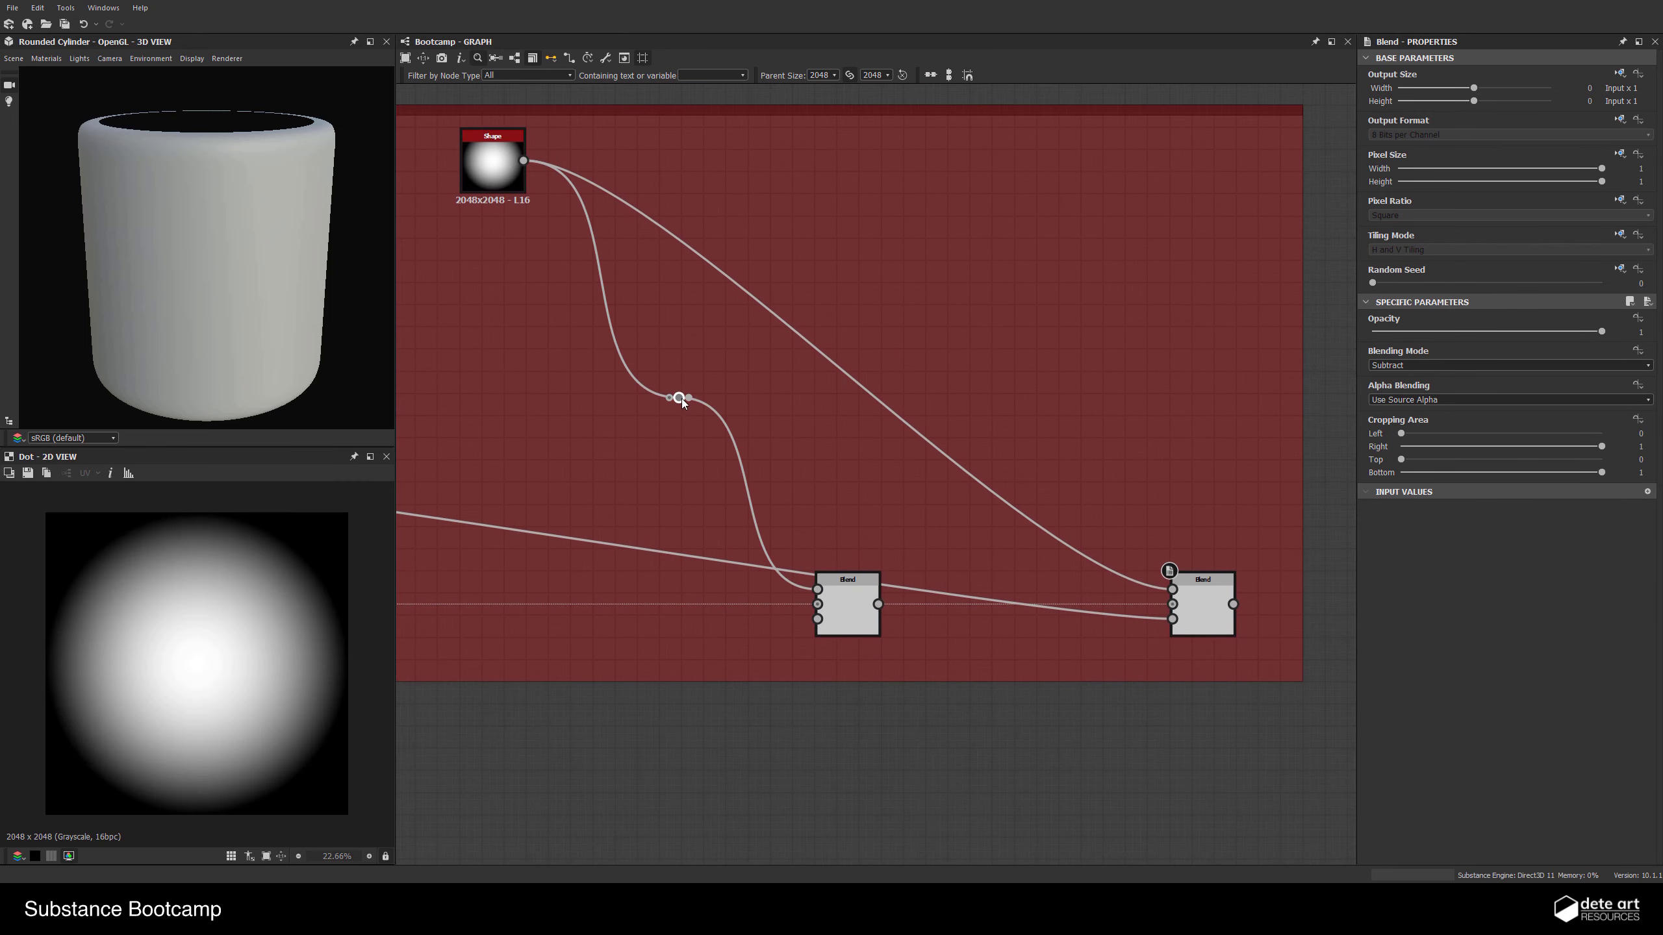
drag(681, 398, 825, 440)
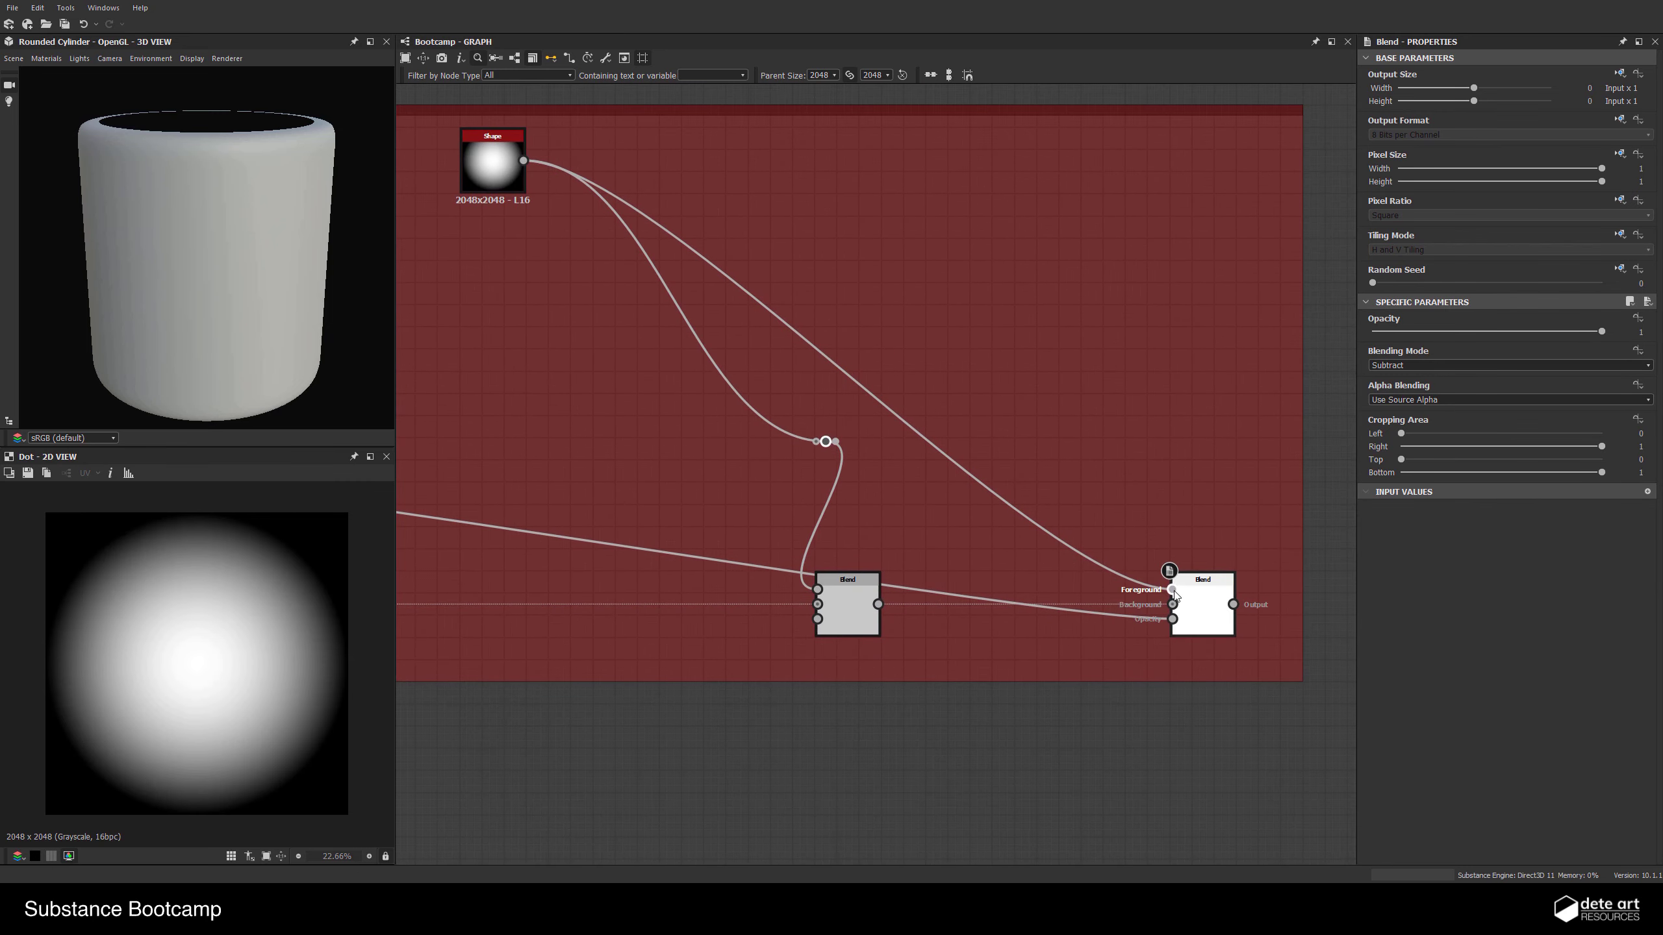
drag(1172, 590, 914, 504)
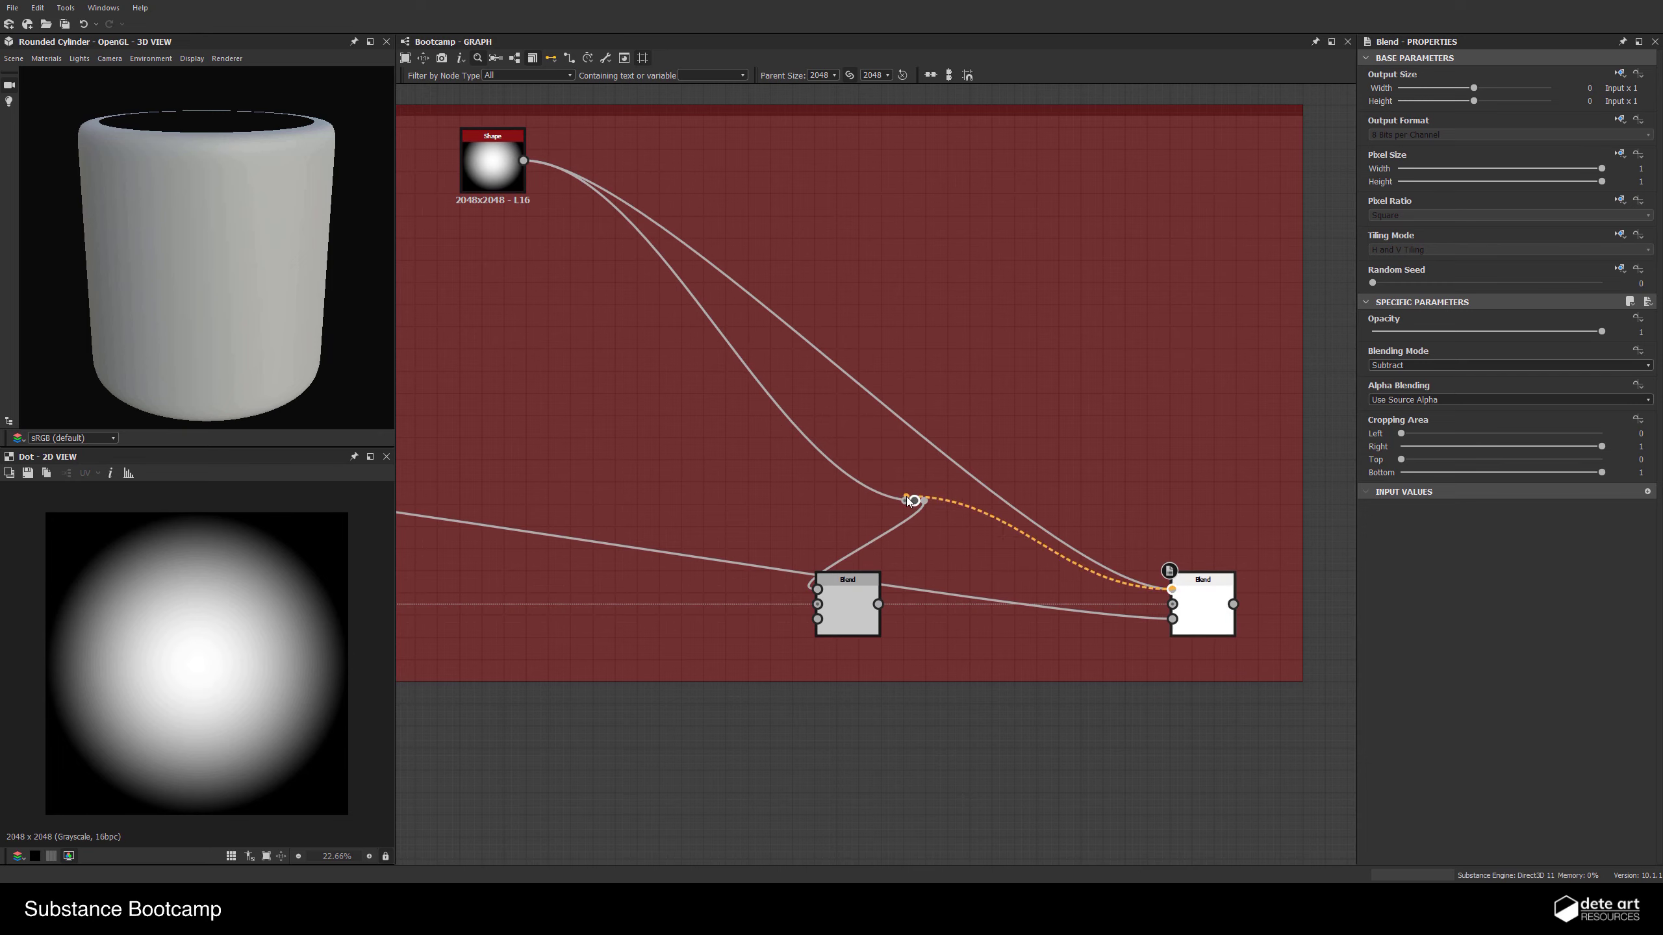
drag(914, 500, 610, 160)
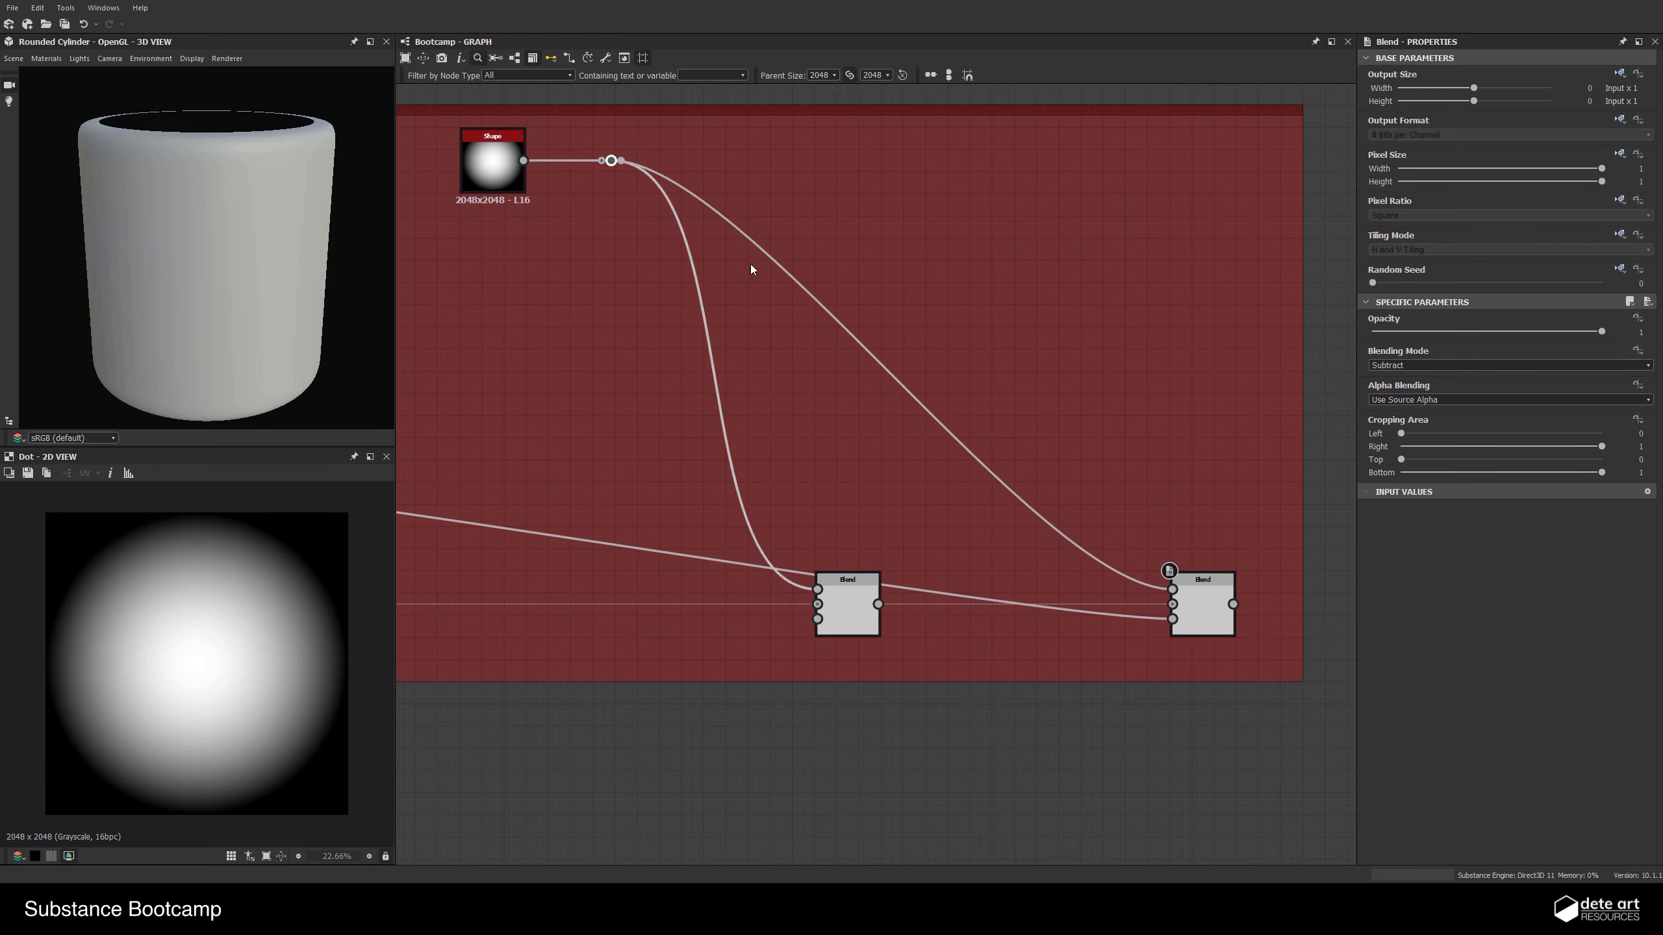
Add a dot level with the Shape on the last Blend's link, and another level with the middle Blend's Foreground input on its link
alt+click(874, 356)
drag(870, 354, 1046, 161)
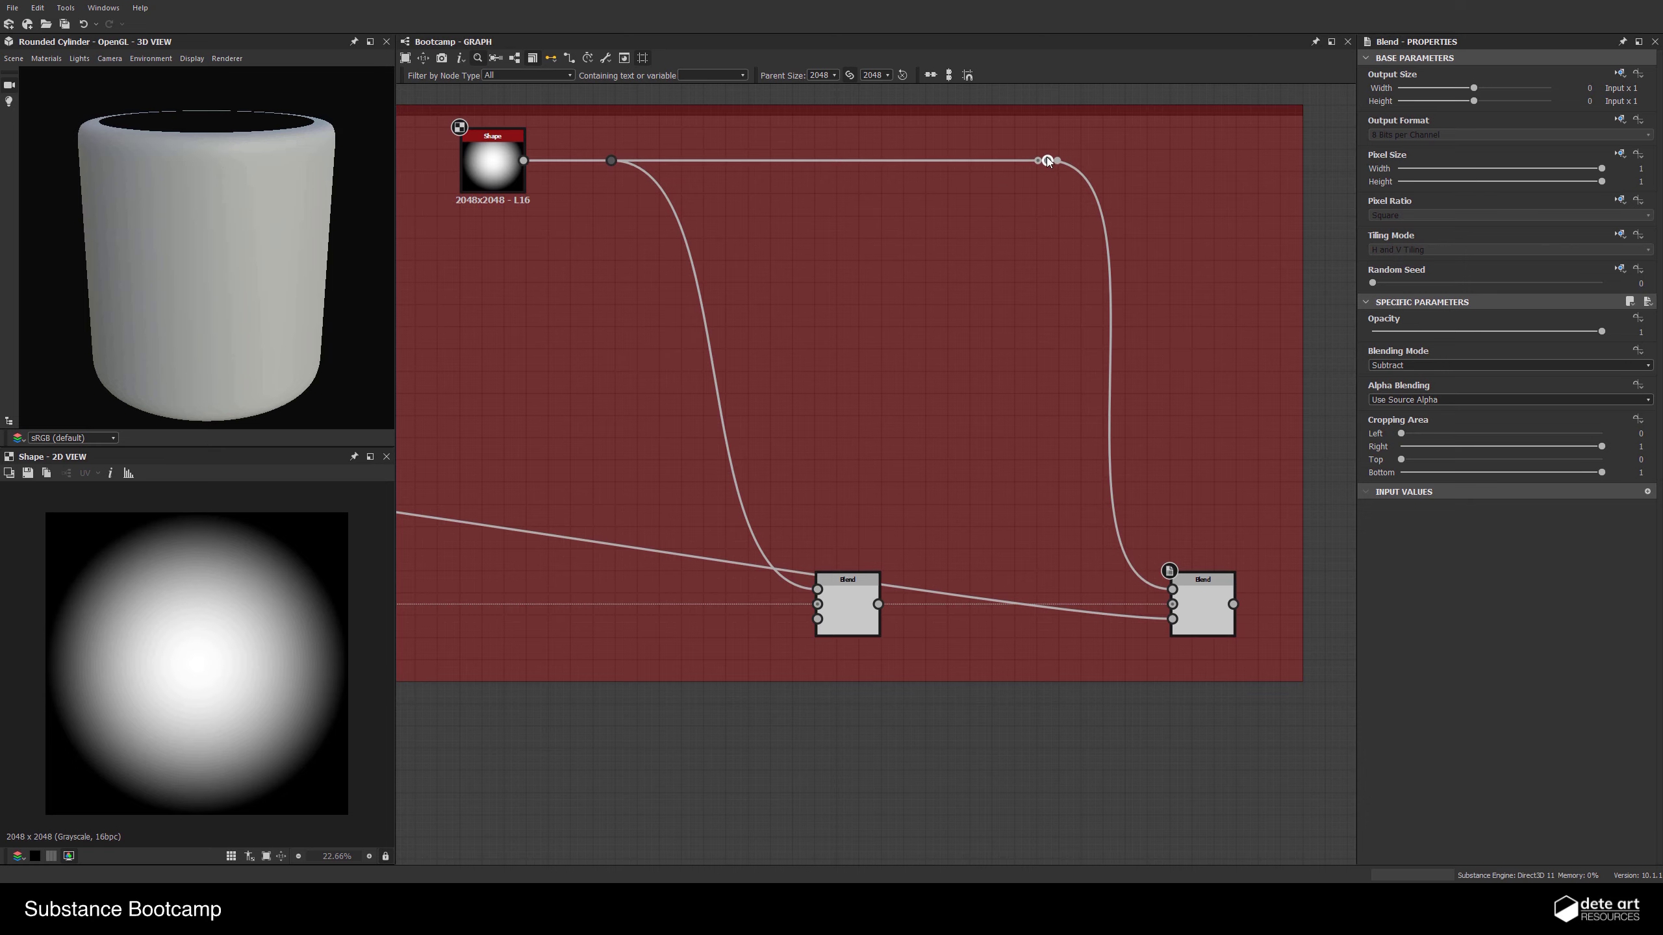
alt+click(717, 389)
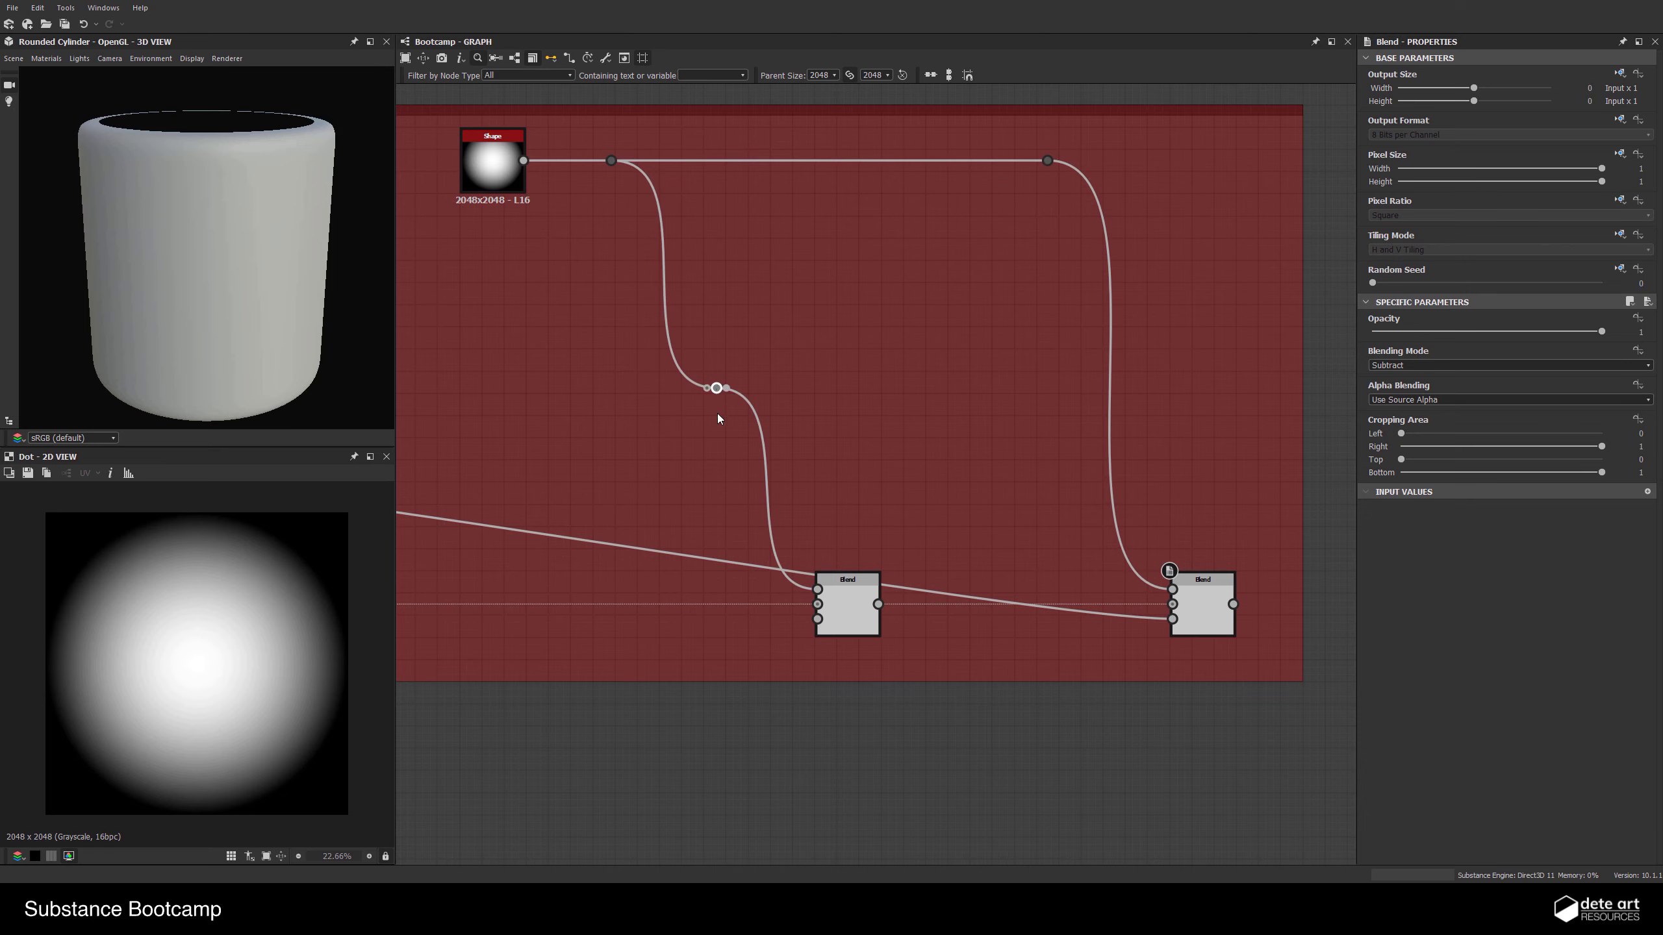
drag(717, 389, 766, 590)
scroll(846, 494, down, 5)
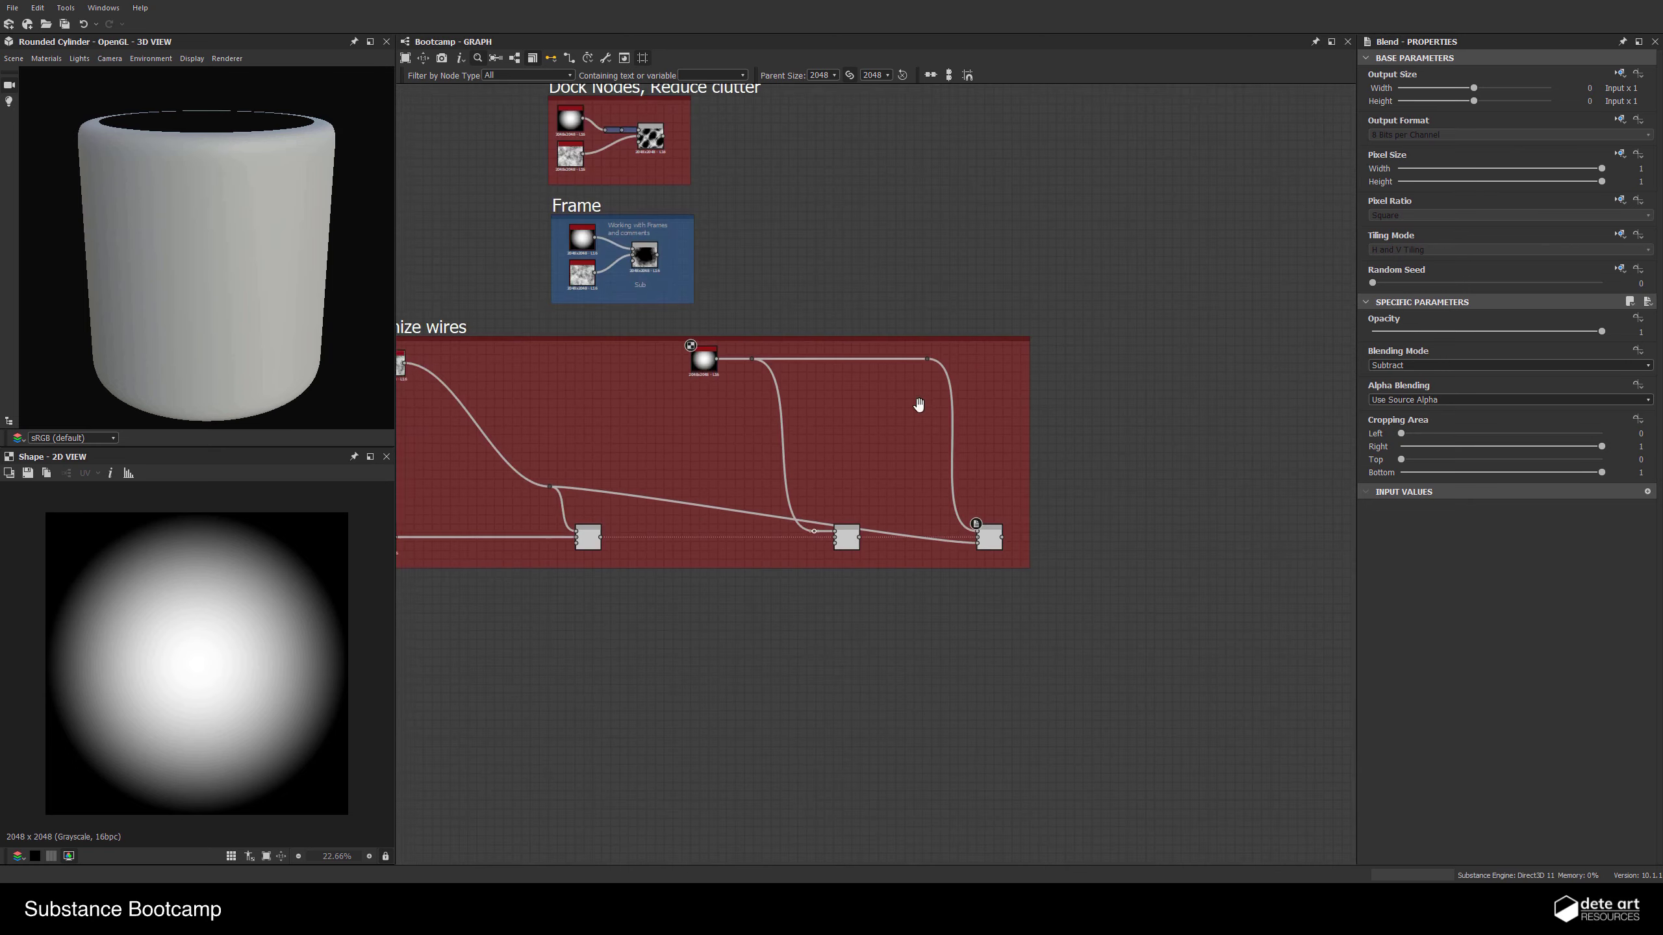
Move the shared Clouds 2 dot slightly right and down, closer to the first Blend node
middle_drag(920, 404, 1210, 390)
scroll(793, 403, up, 1)
scroll(817, 495, up, 2)
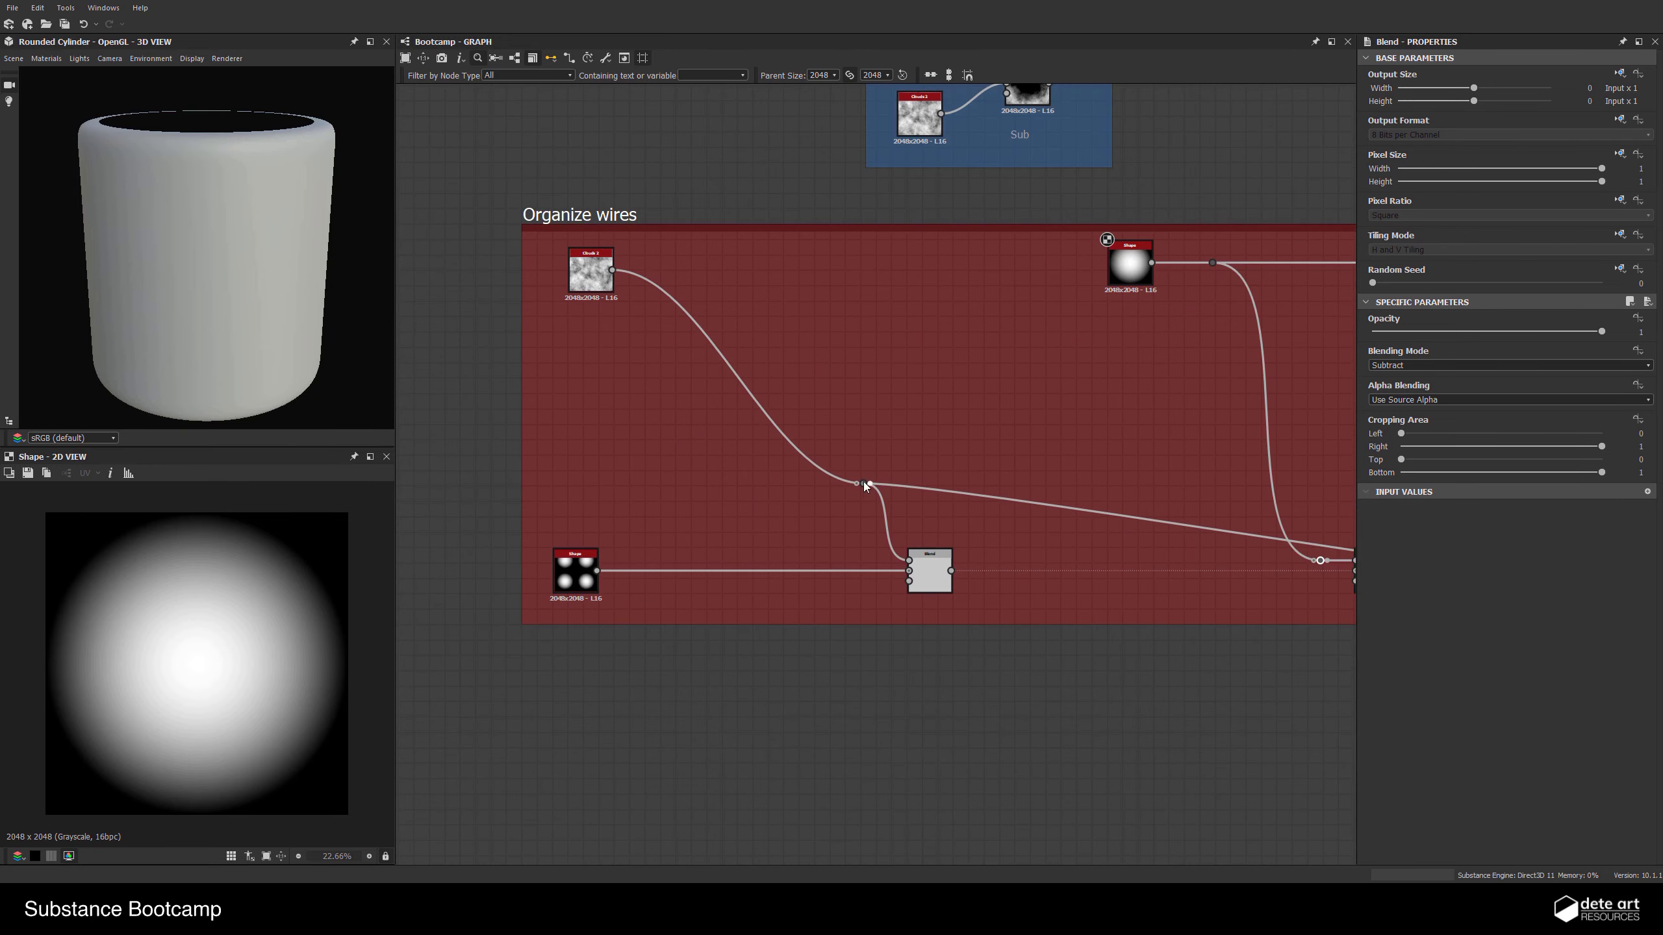
mouse_move(862, 483)
mouse_down()
mouse_move(893, 530)
mouse_move(892, 494)
mouse_up()
Insert a dot on the Clouds 2 link to the last Blend node and place it before that node, roughly level with the shared dot
middle_drag(1139, 547, 854, 475)
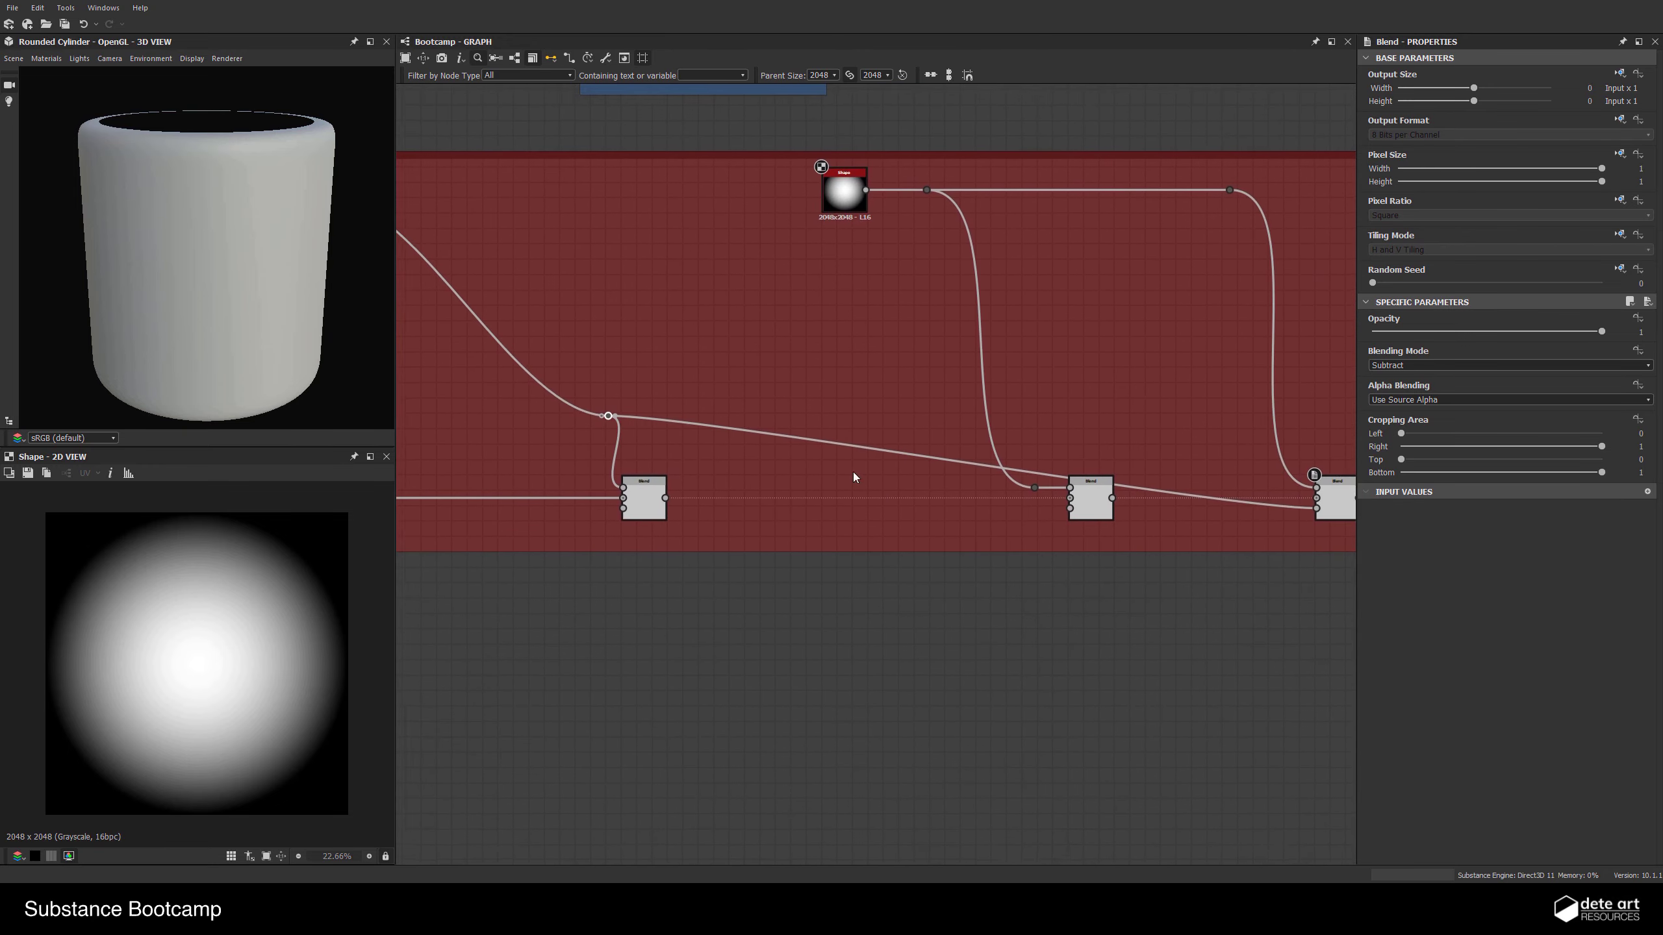
middle_drag(957, 444, 822, 380)
click(750, 389)
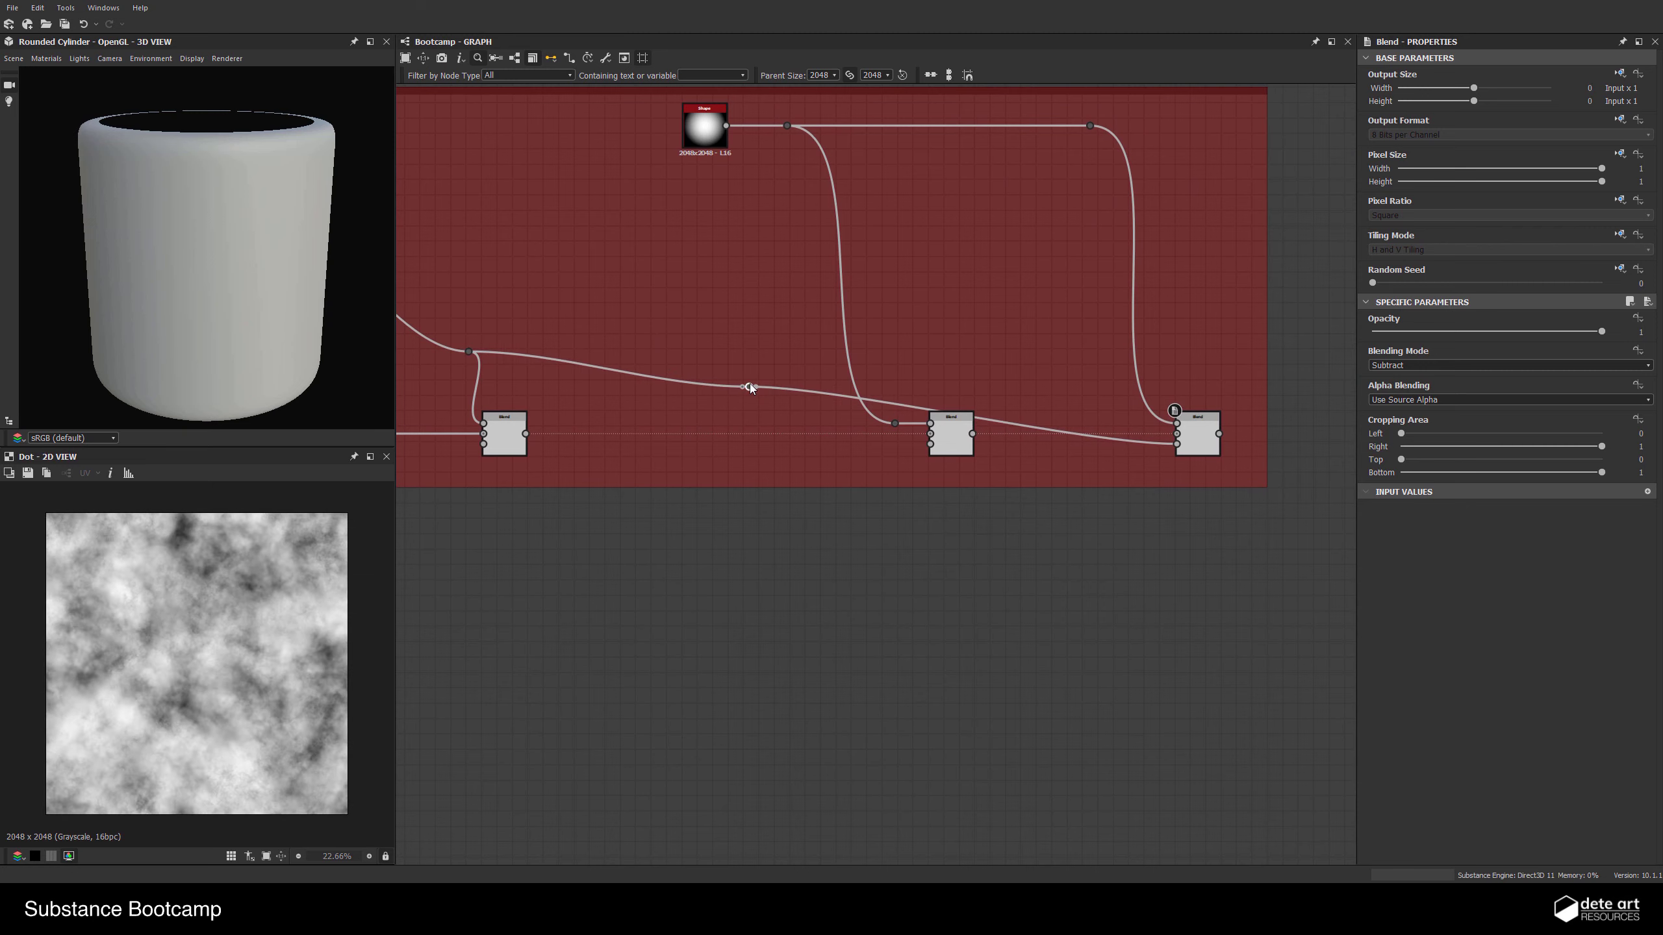
drag(751, 389, 1065, 345)
middle_drag(570, 341, 689, 358)
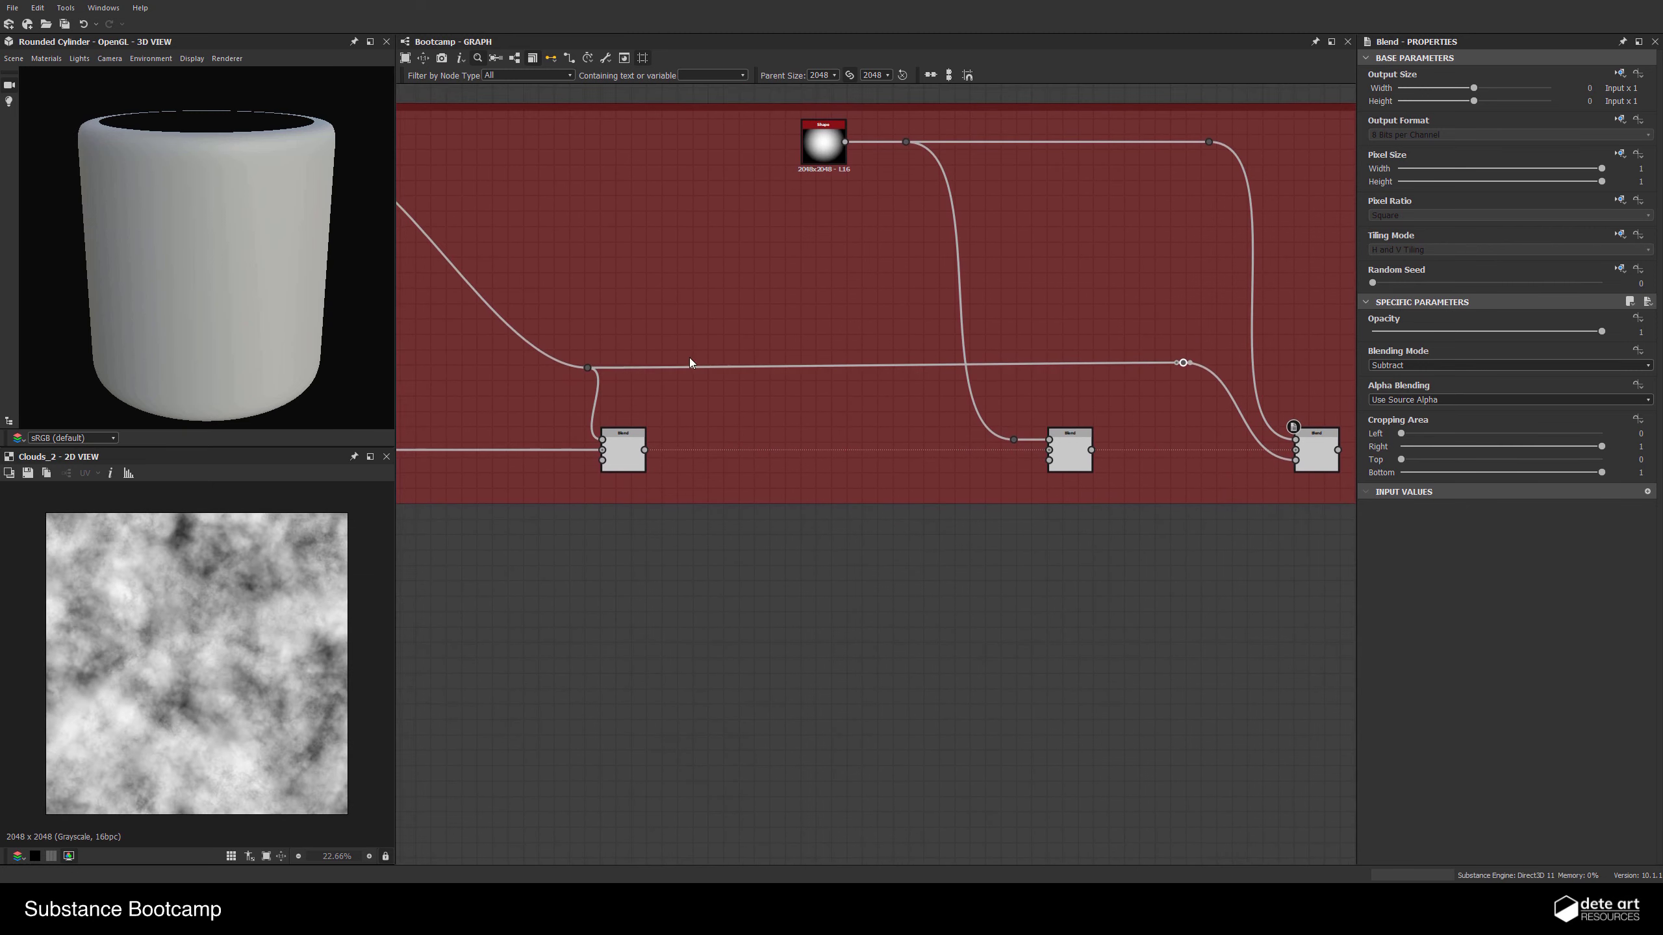
Shift the shared Clouds 2 dot slightly left, away from the first Blend node
drag(589, 369, 557, 368)
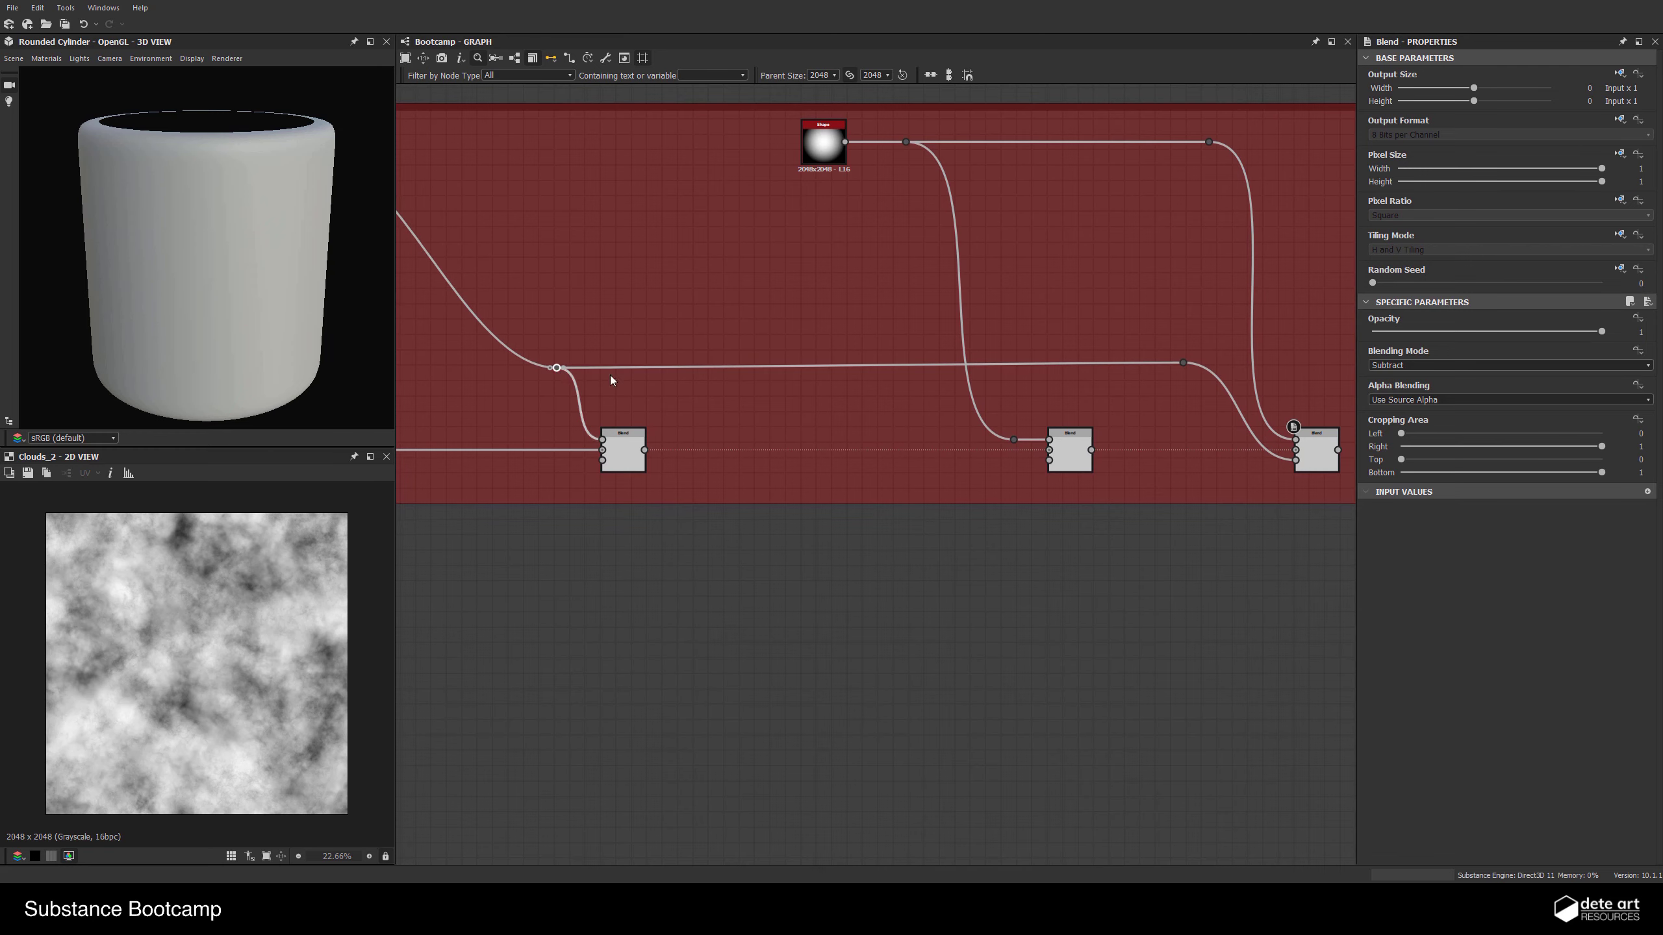
scroll(610, 377, down, 2)
middle_drag(612, 335, 773, 391)
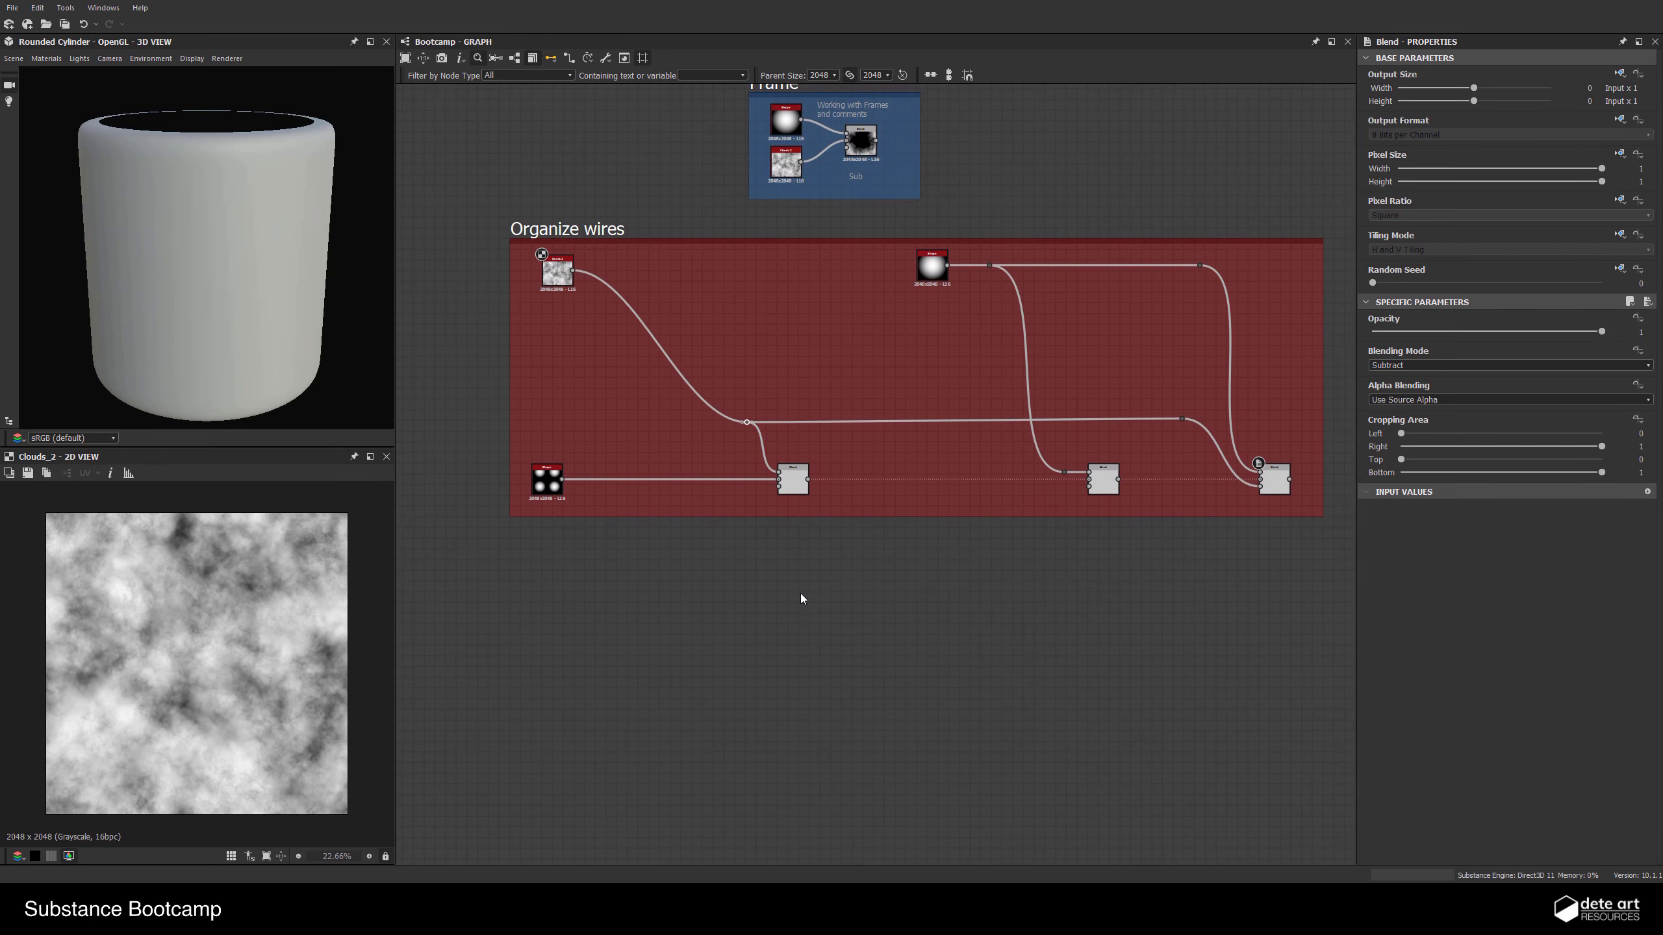
Show the last Blend node's result from the wire-organizing frame in the 2D view
double_click(1281, 481)
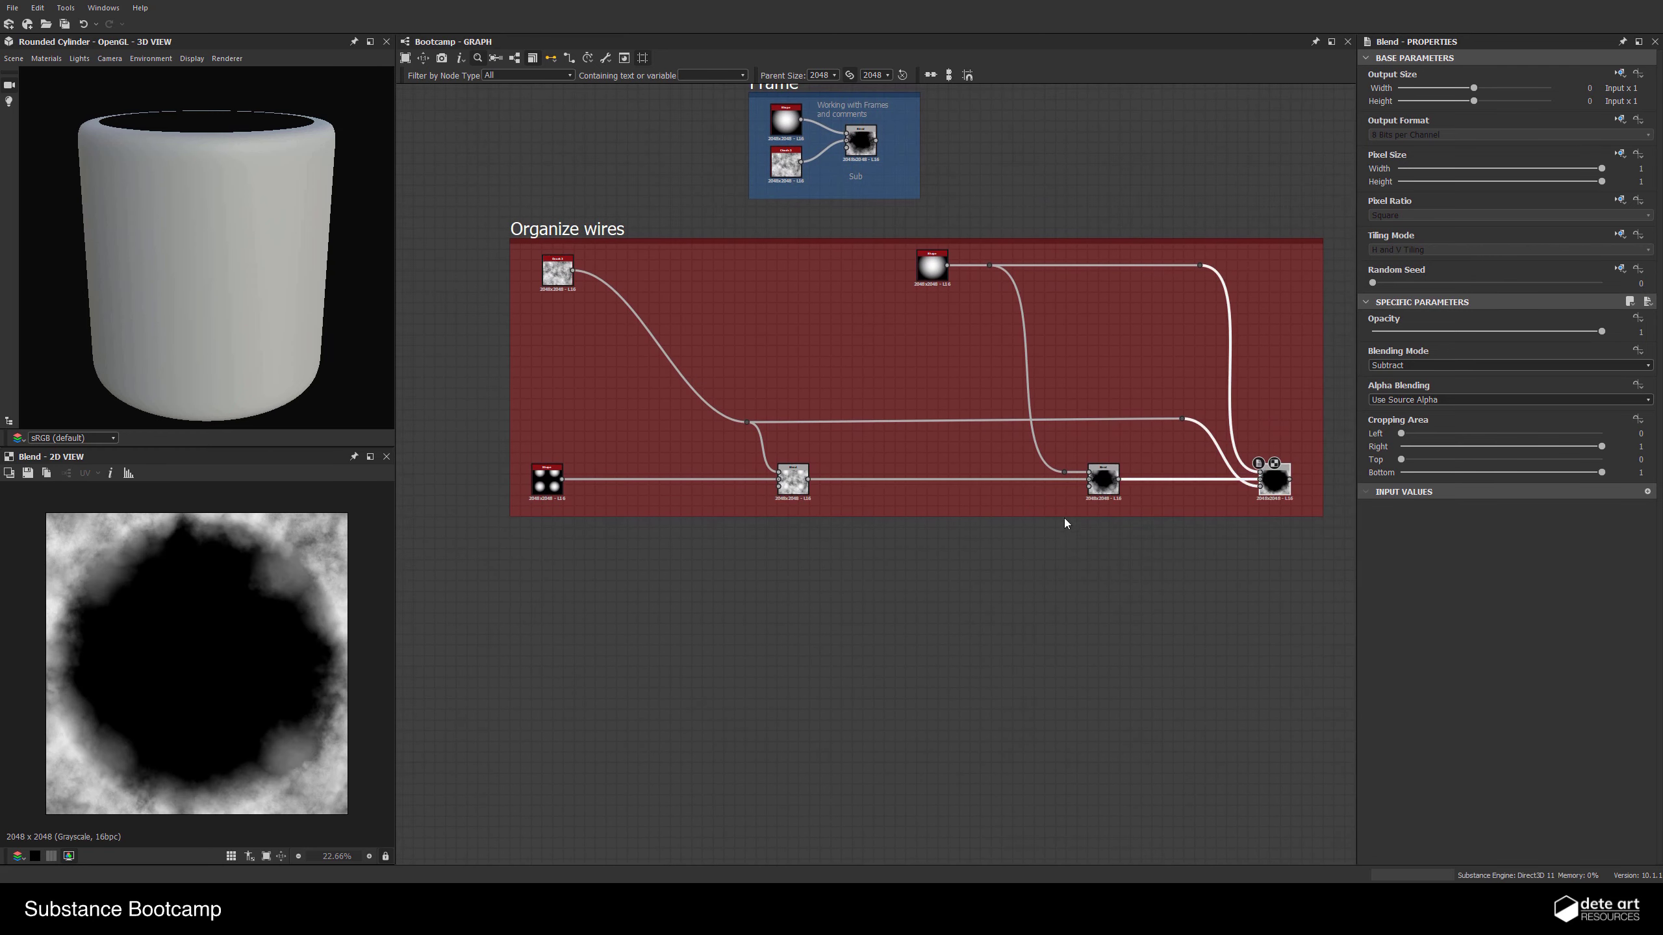
scroll(1063, 517, down, 5)
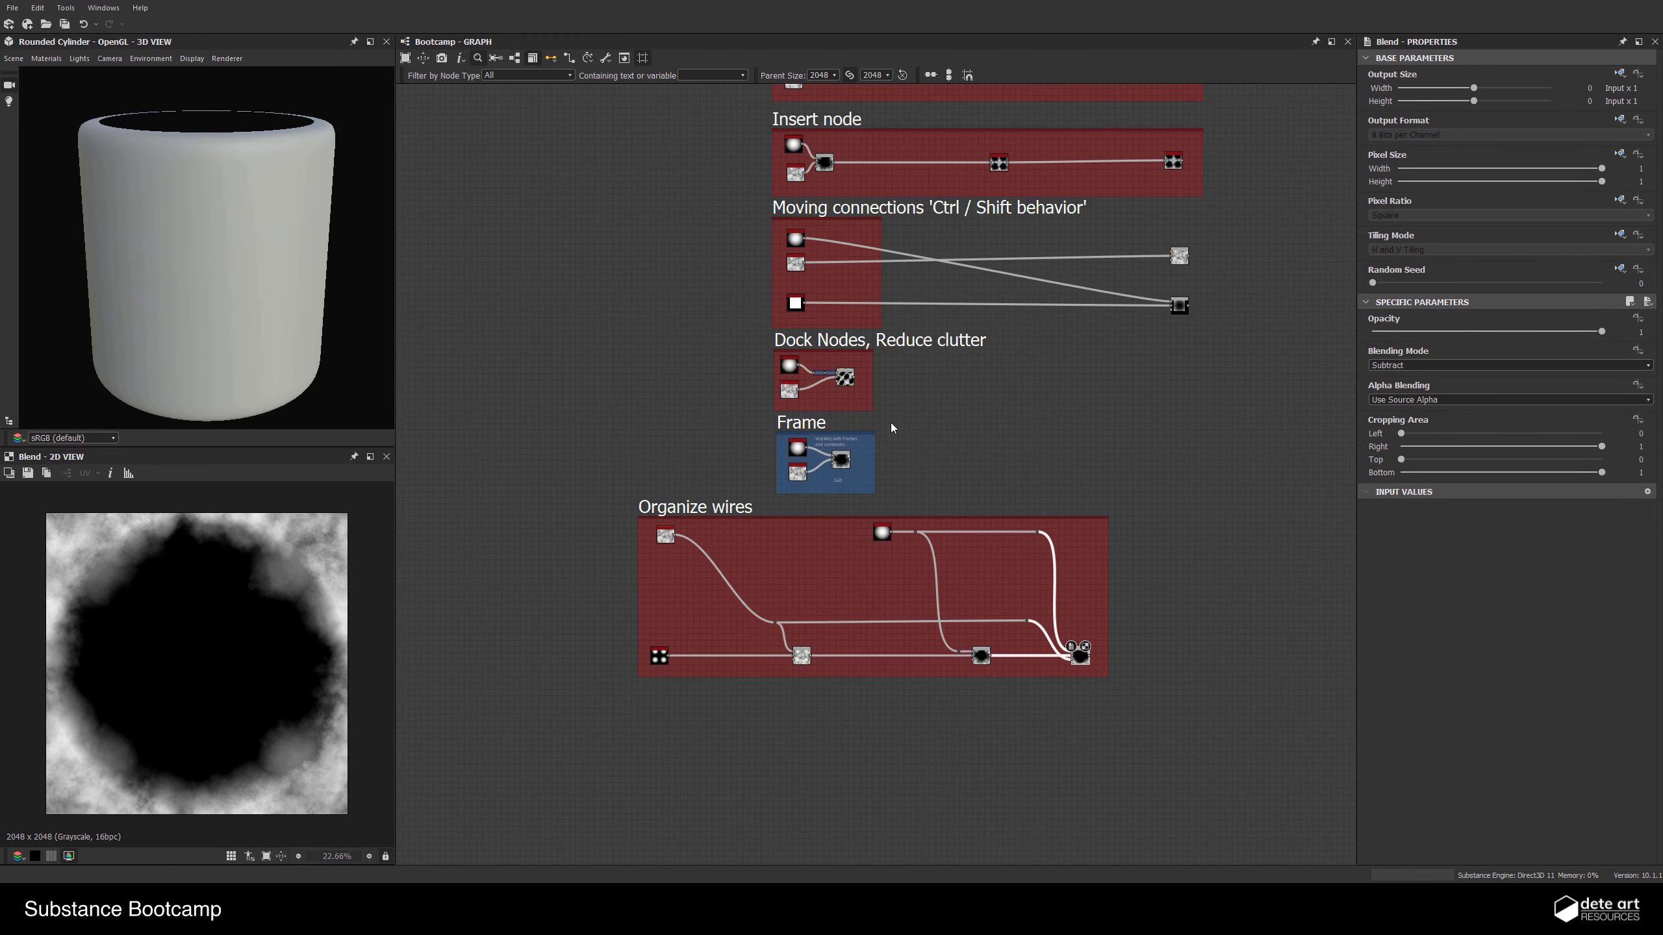
scroll(891, 427, up, 3)
middle_drag(935, 512, 877, 348)
scroll(878, 348, up, 1)
click(917, 317)
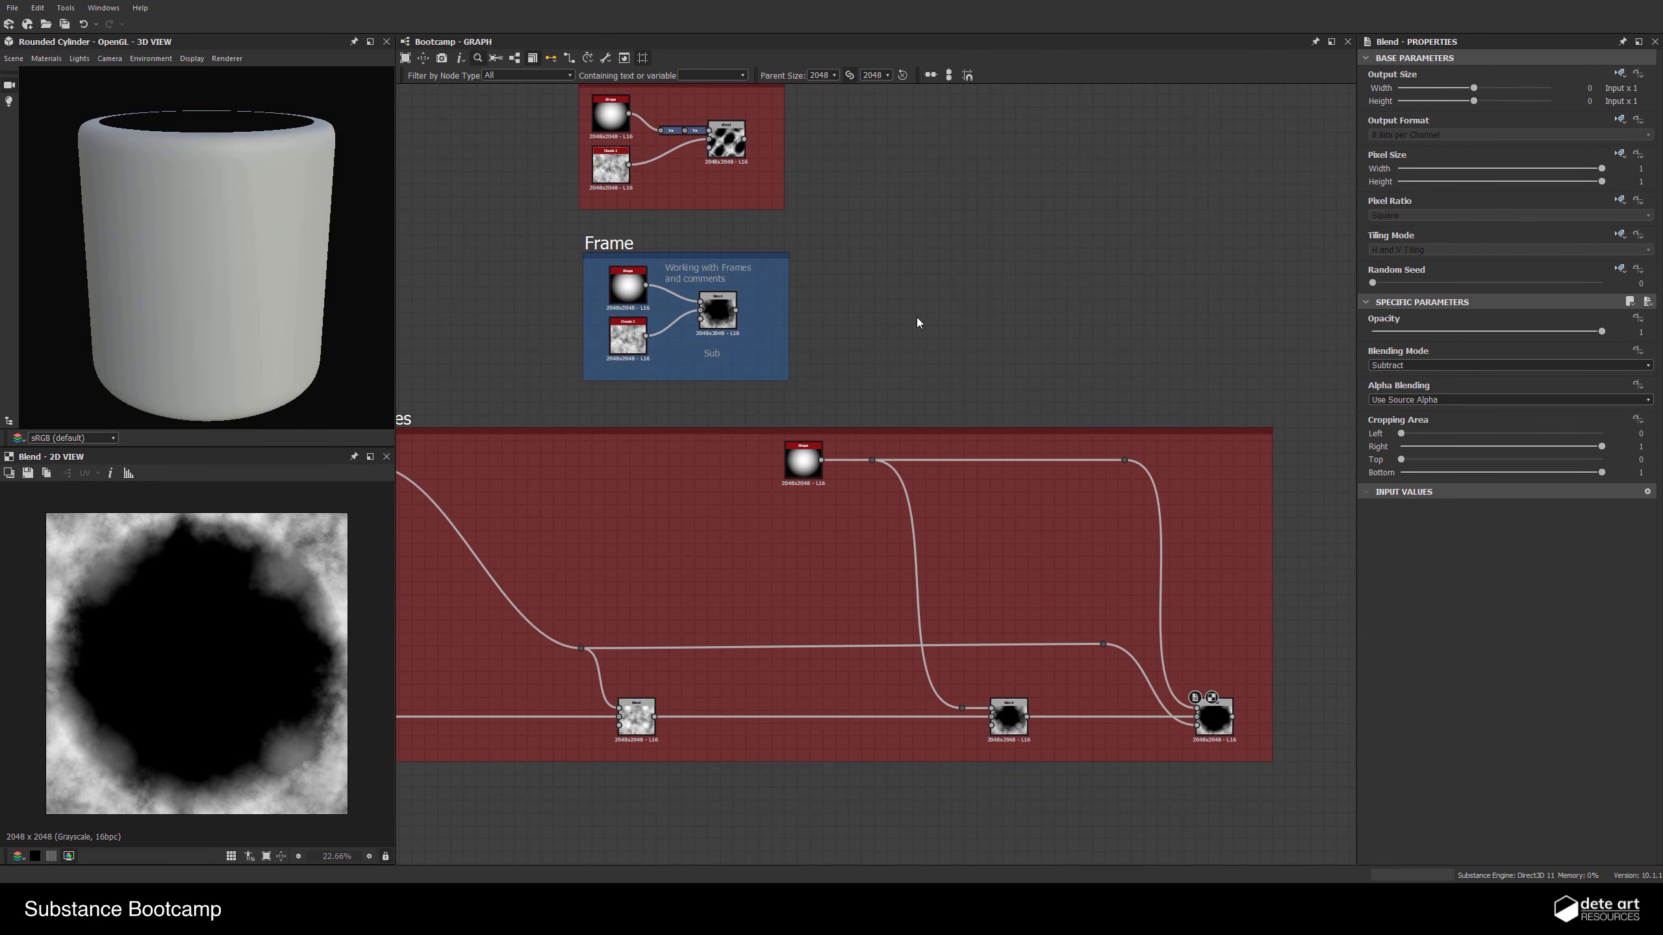
middle_drag(967, 228, 904, 400)
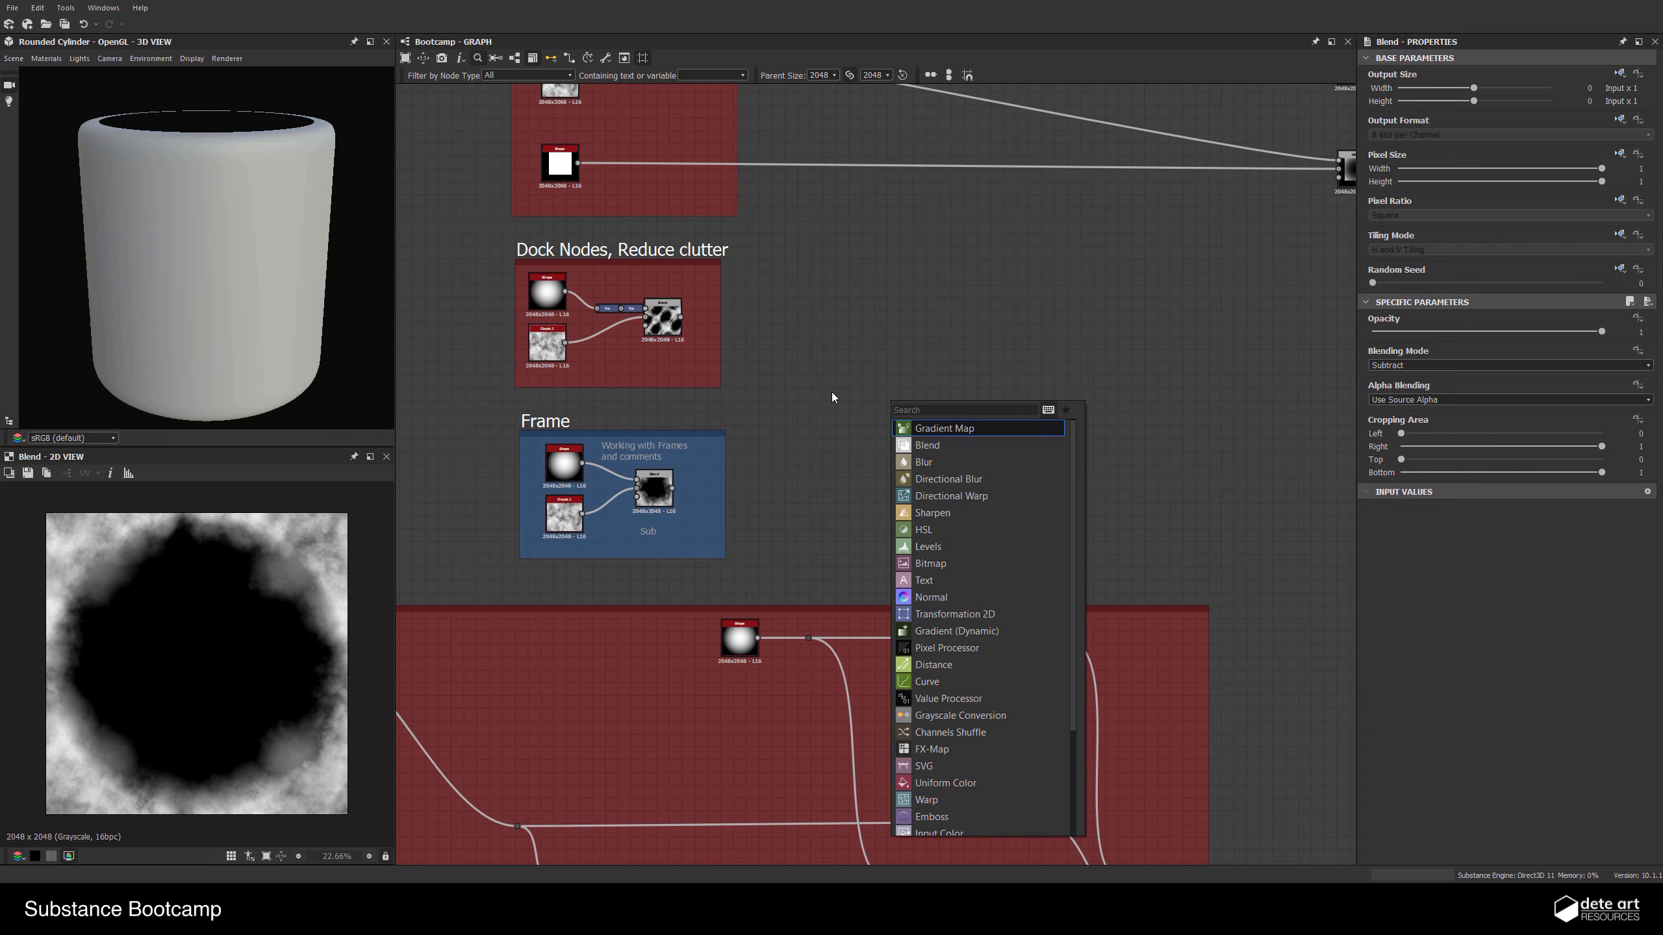
key(Escape)
click(104, 8)
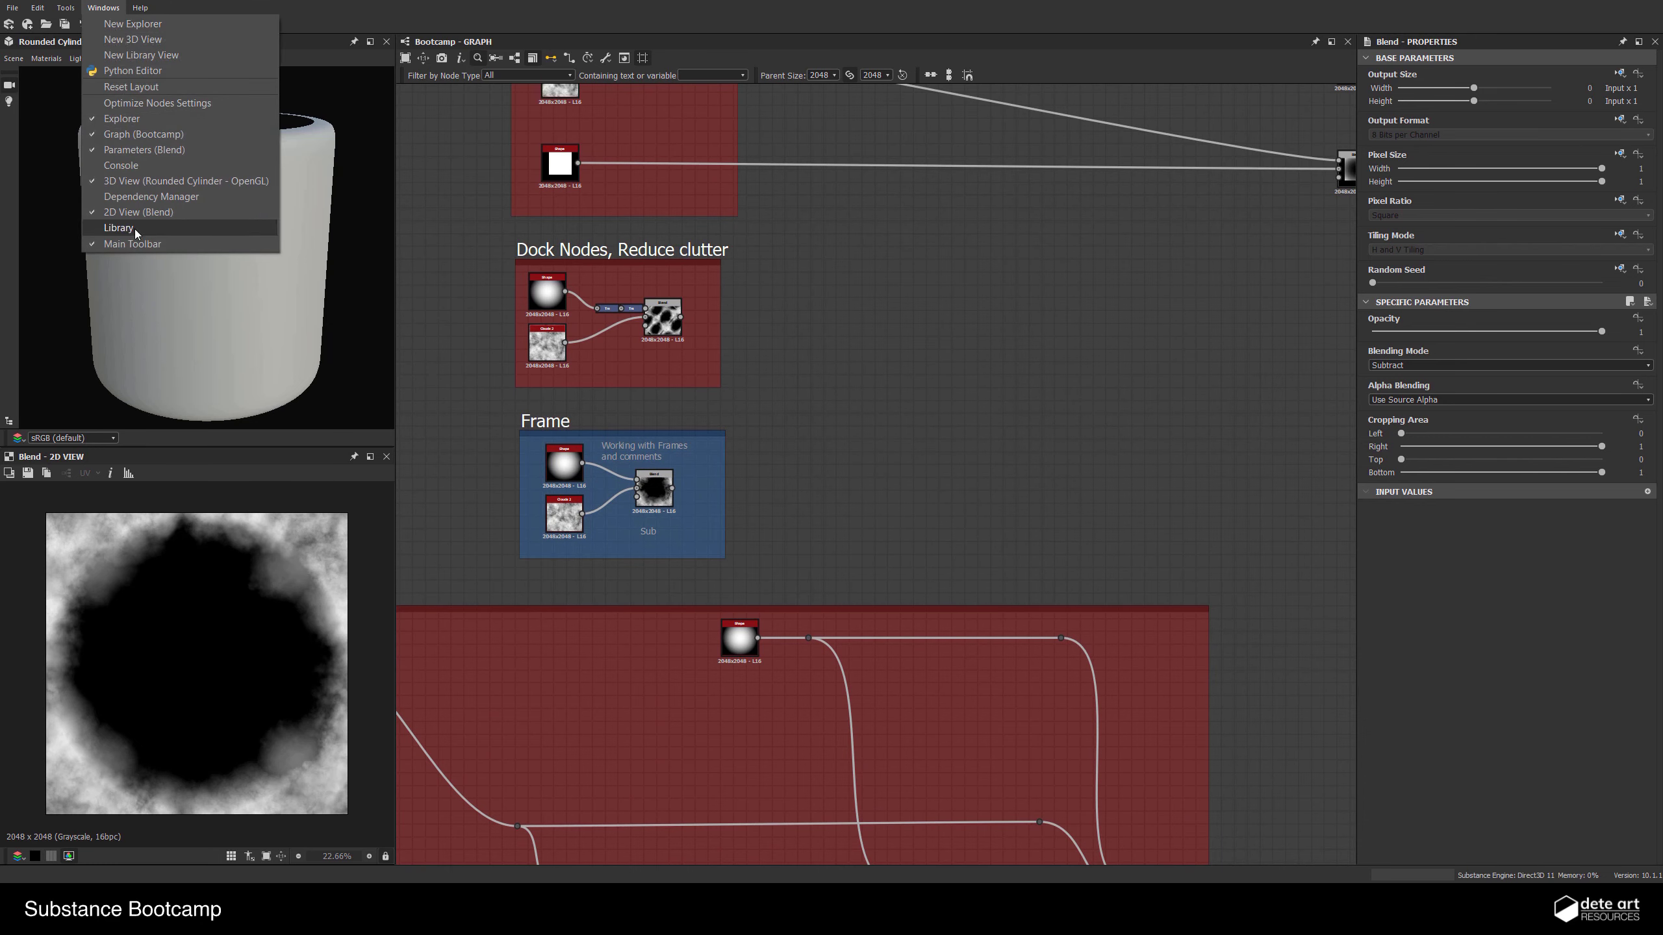
click(842, 313)
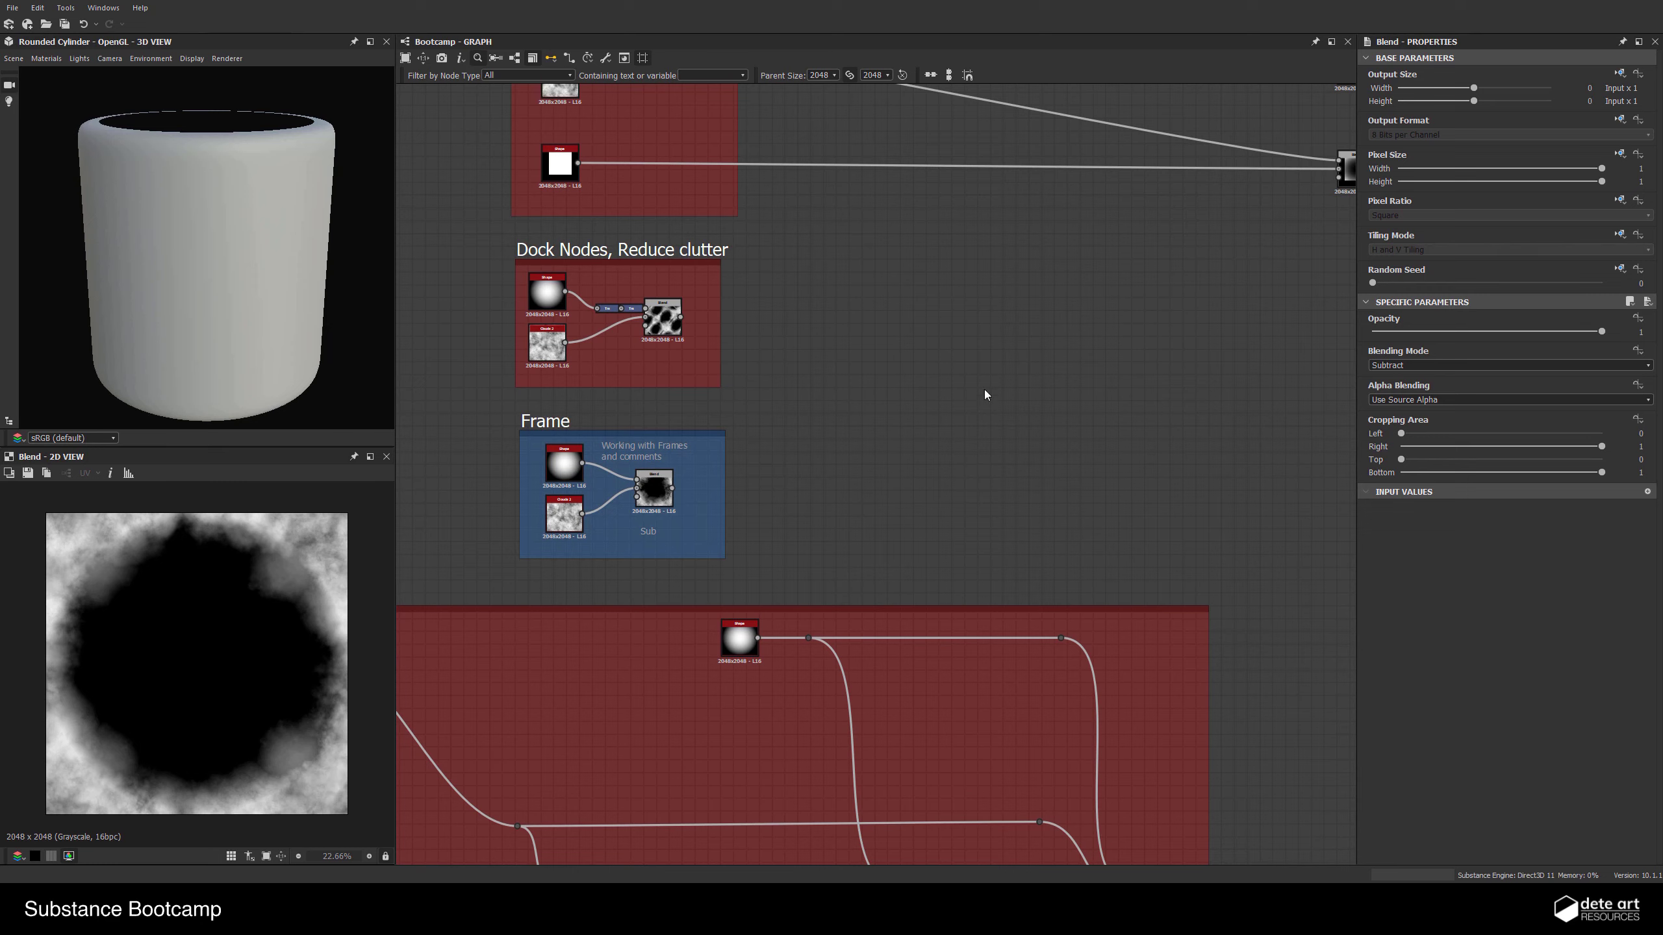
Browse the list of available nodes and search it for "slop" without adding anything
right_click(971, 342)
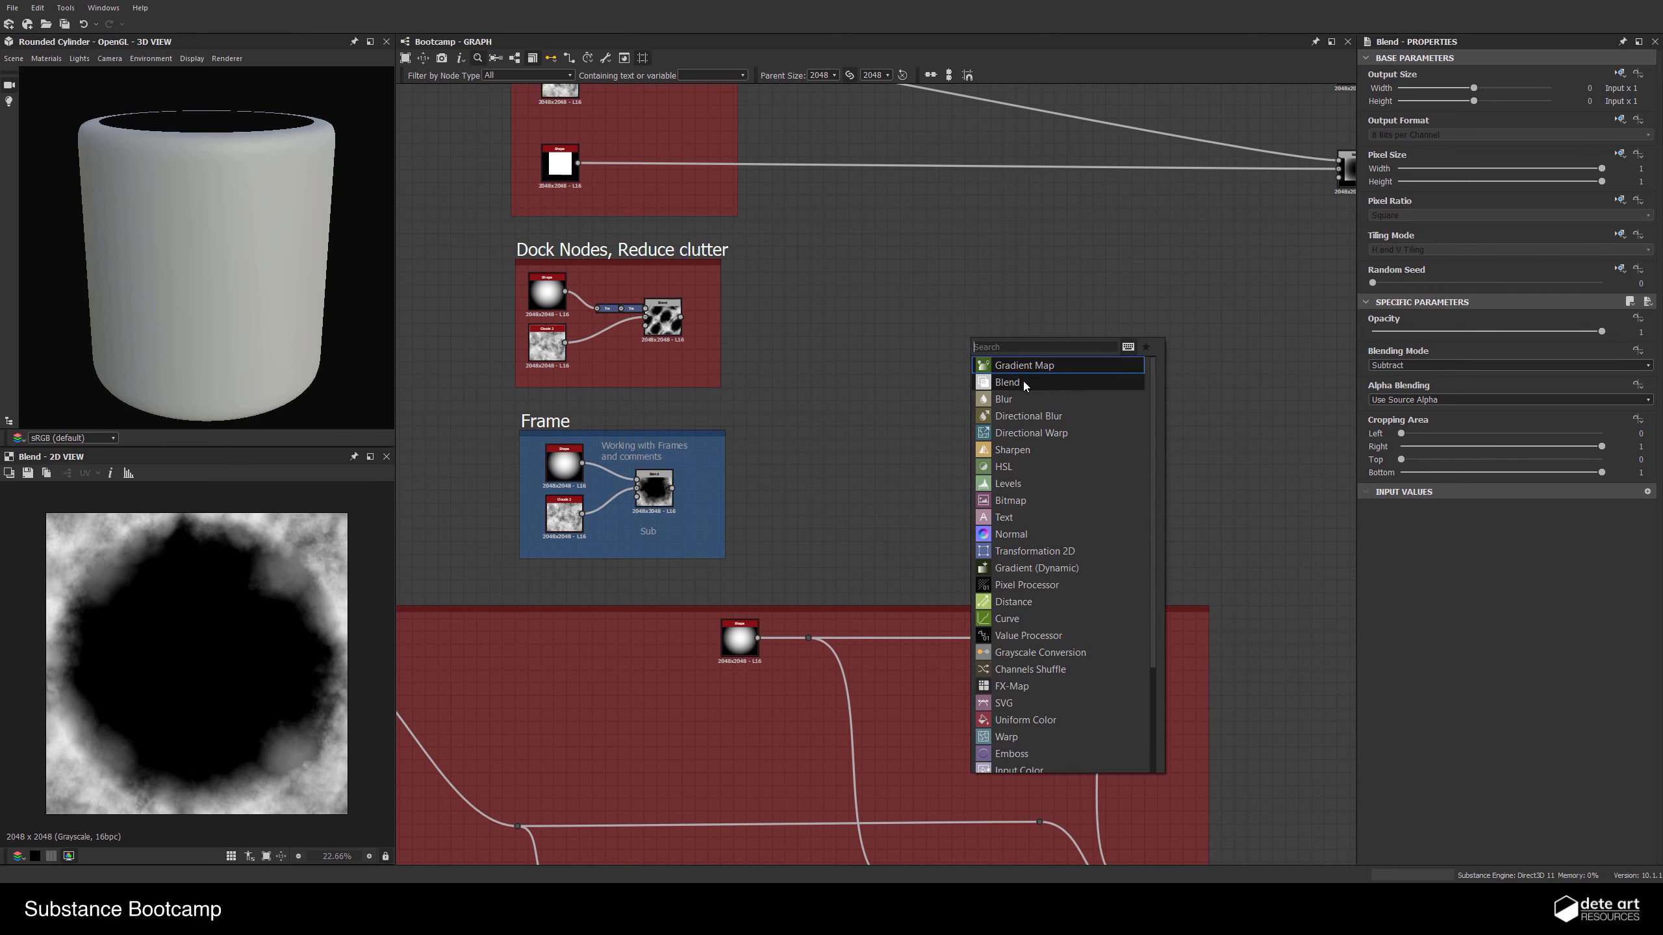
scroll(1002, 419, down, 2)
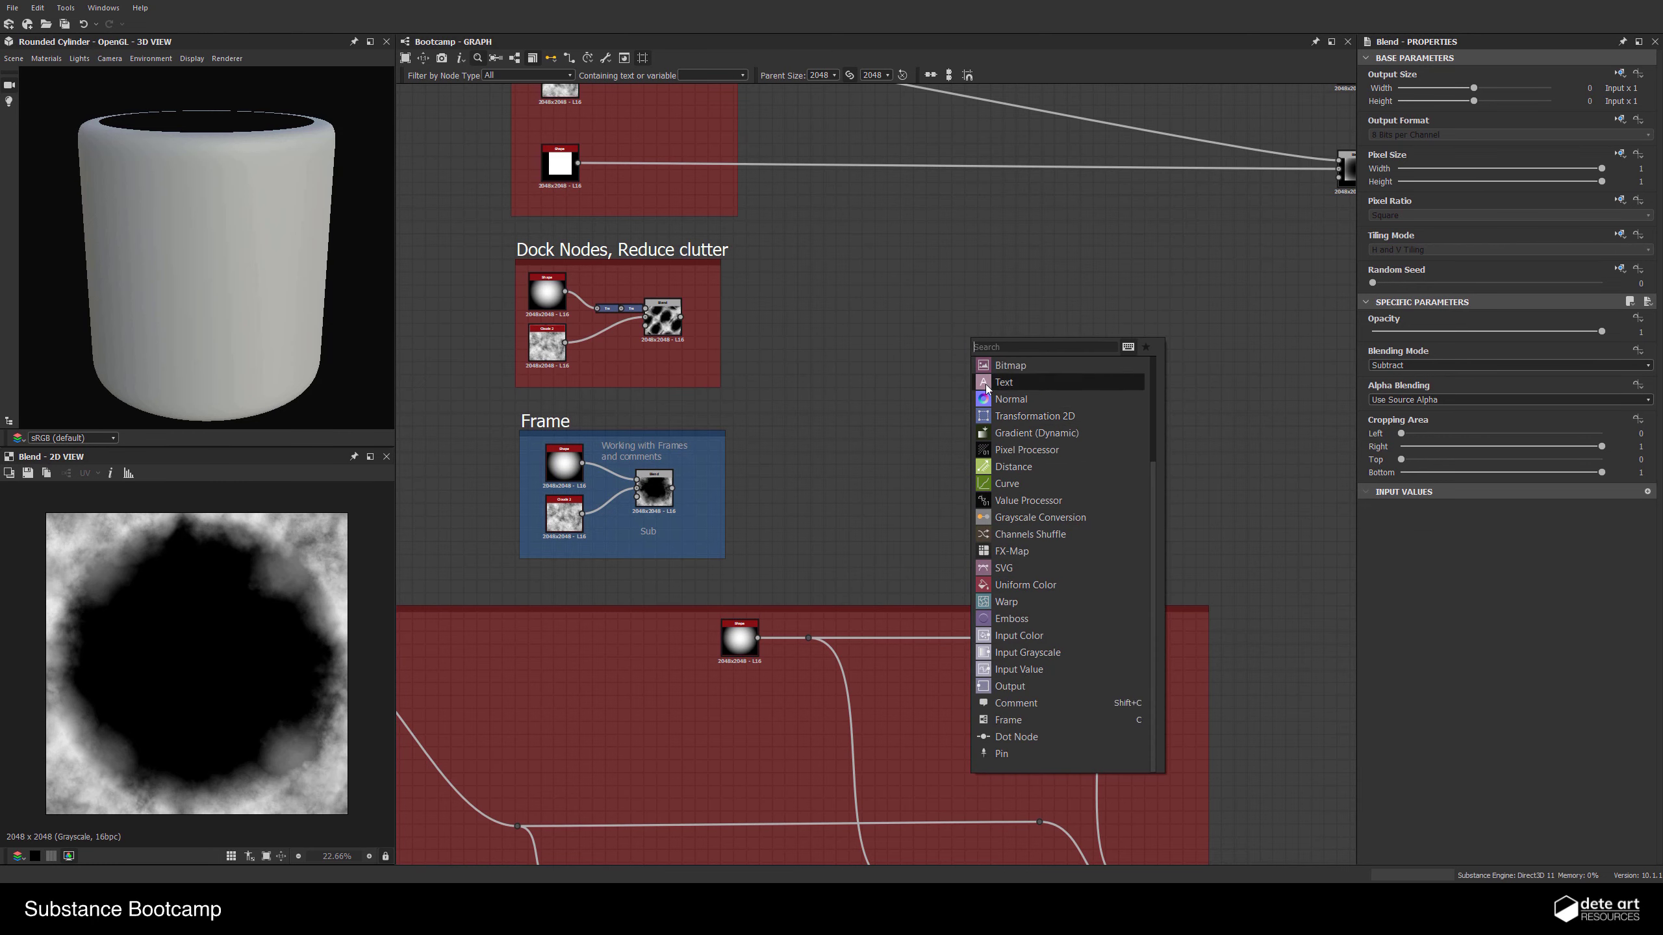
text(slop)
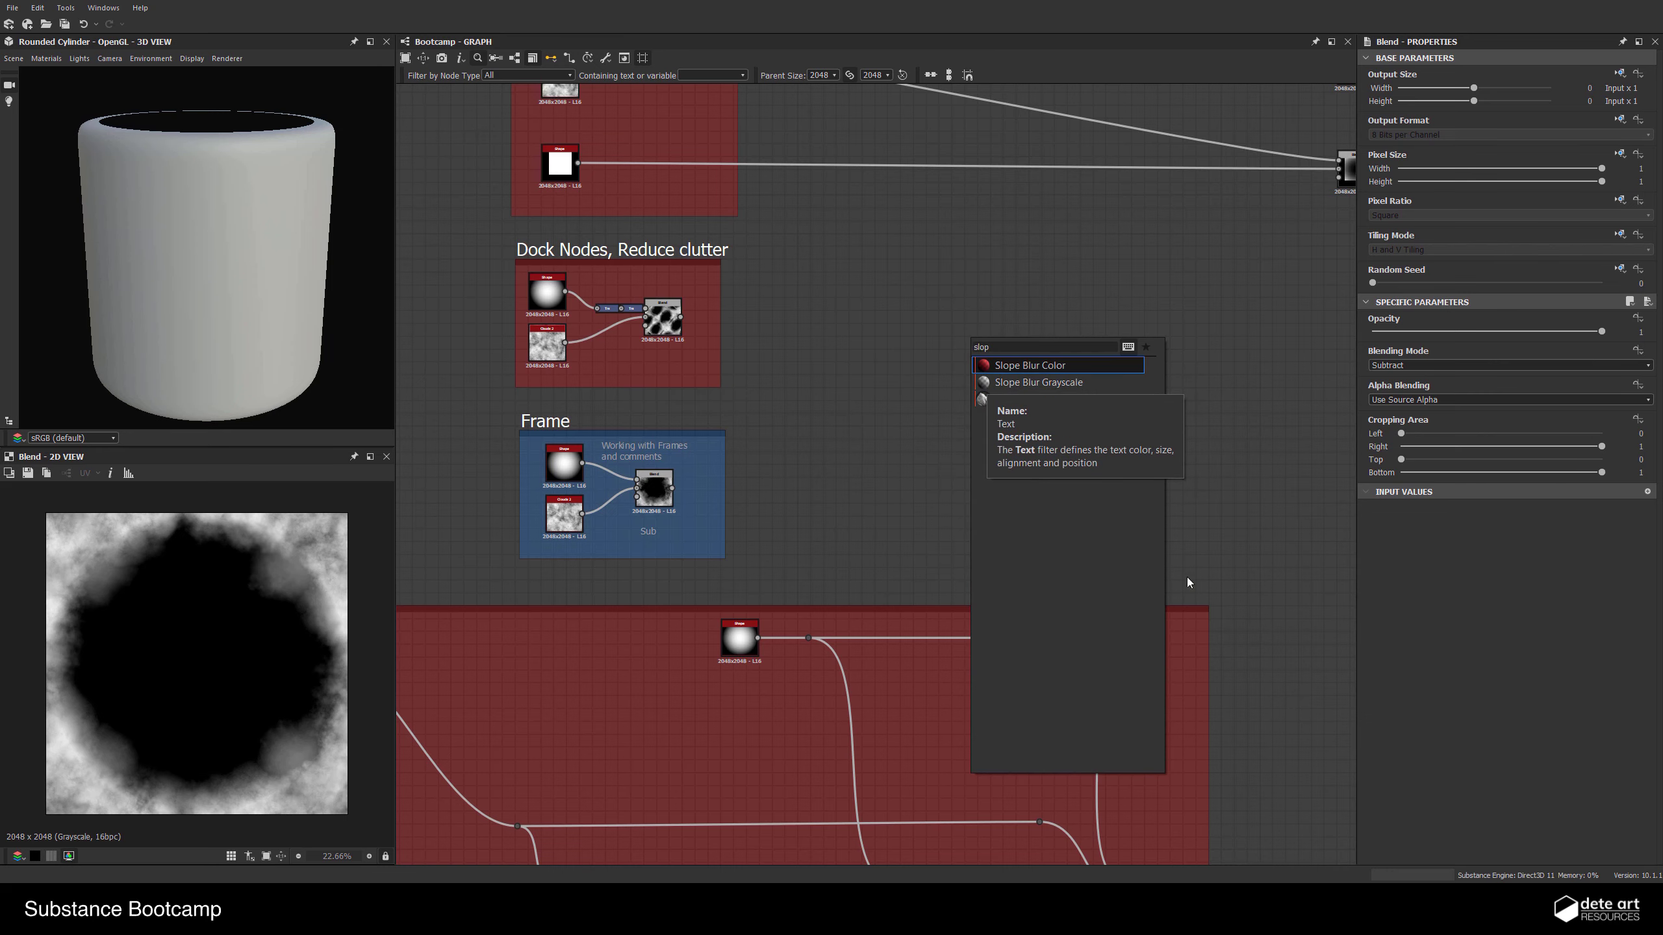
click(863, 352)
middle_drag(879, 352, 903, 465)
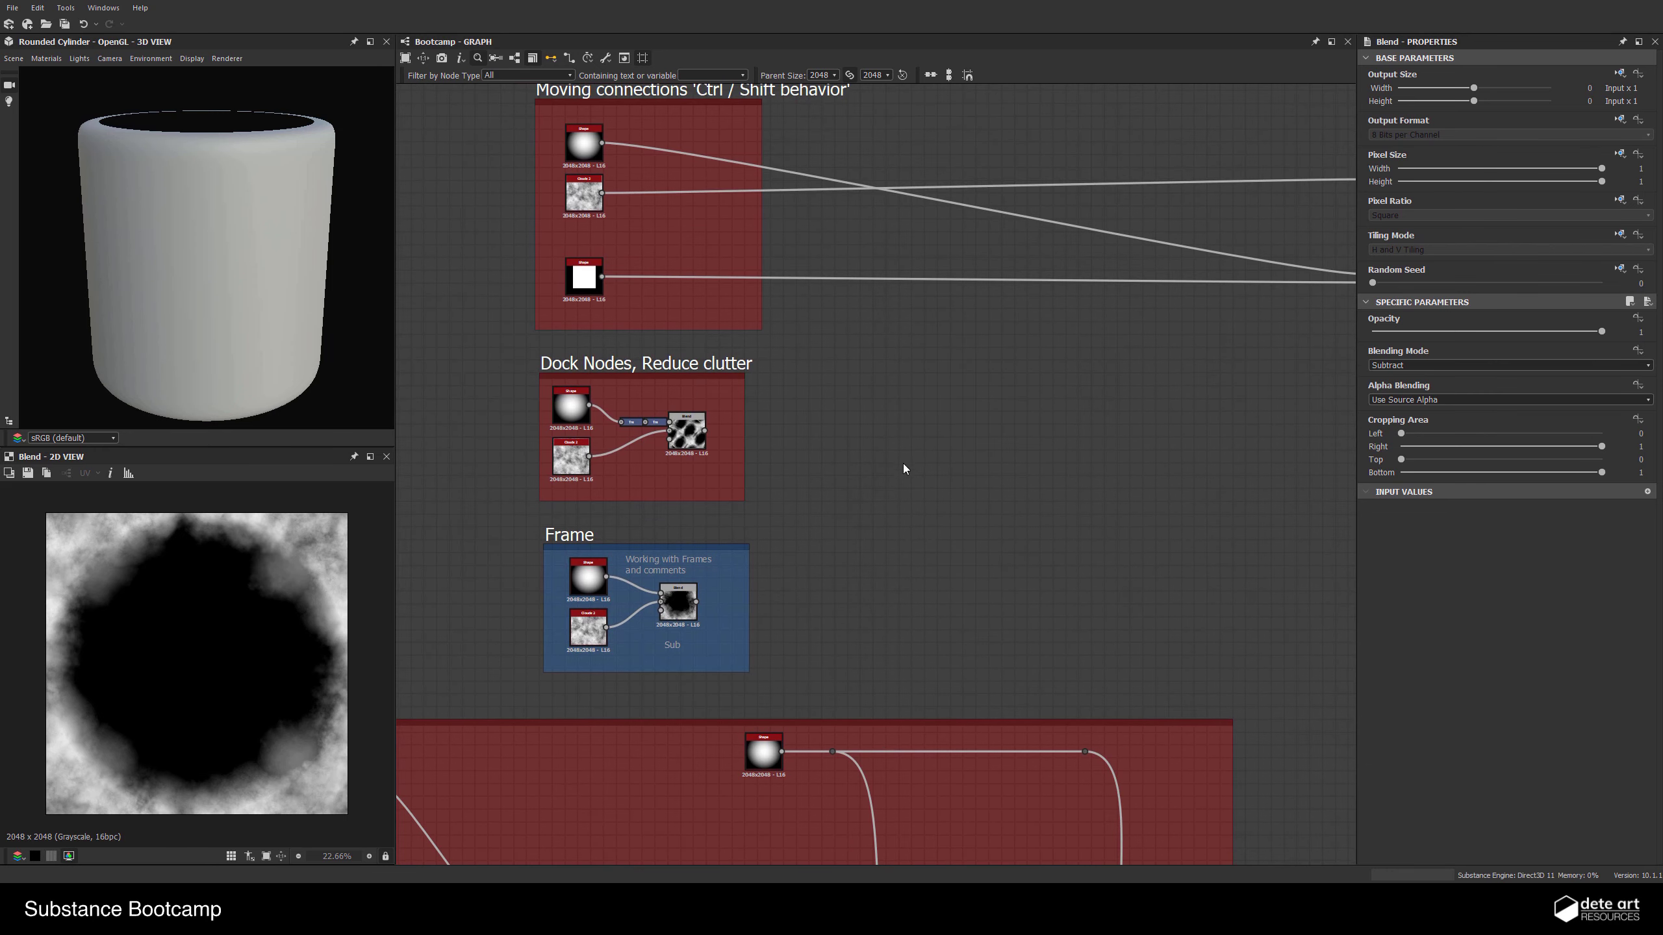
scroll(908, 440, up, 1)
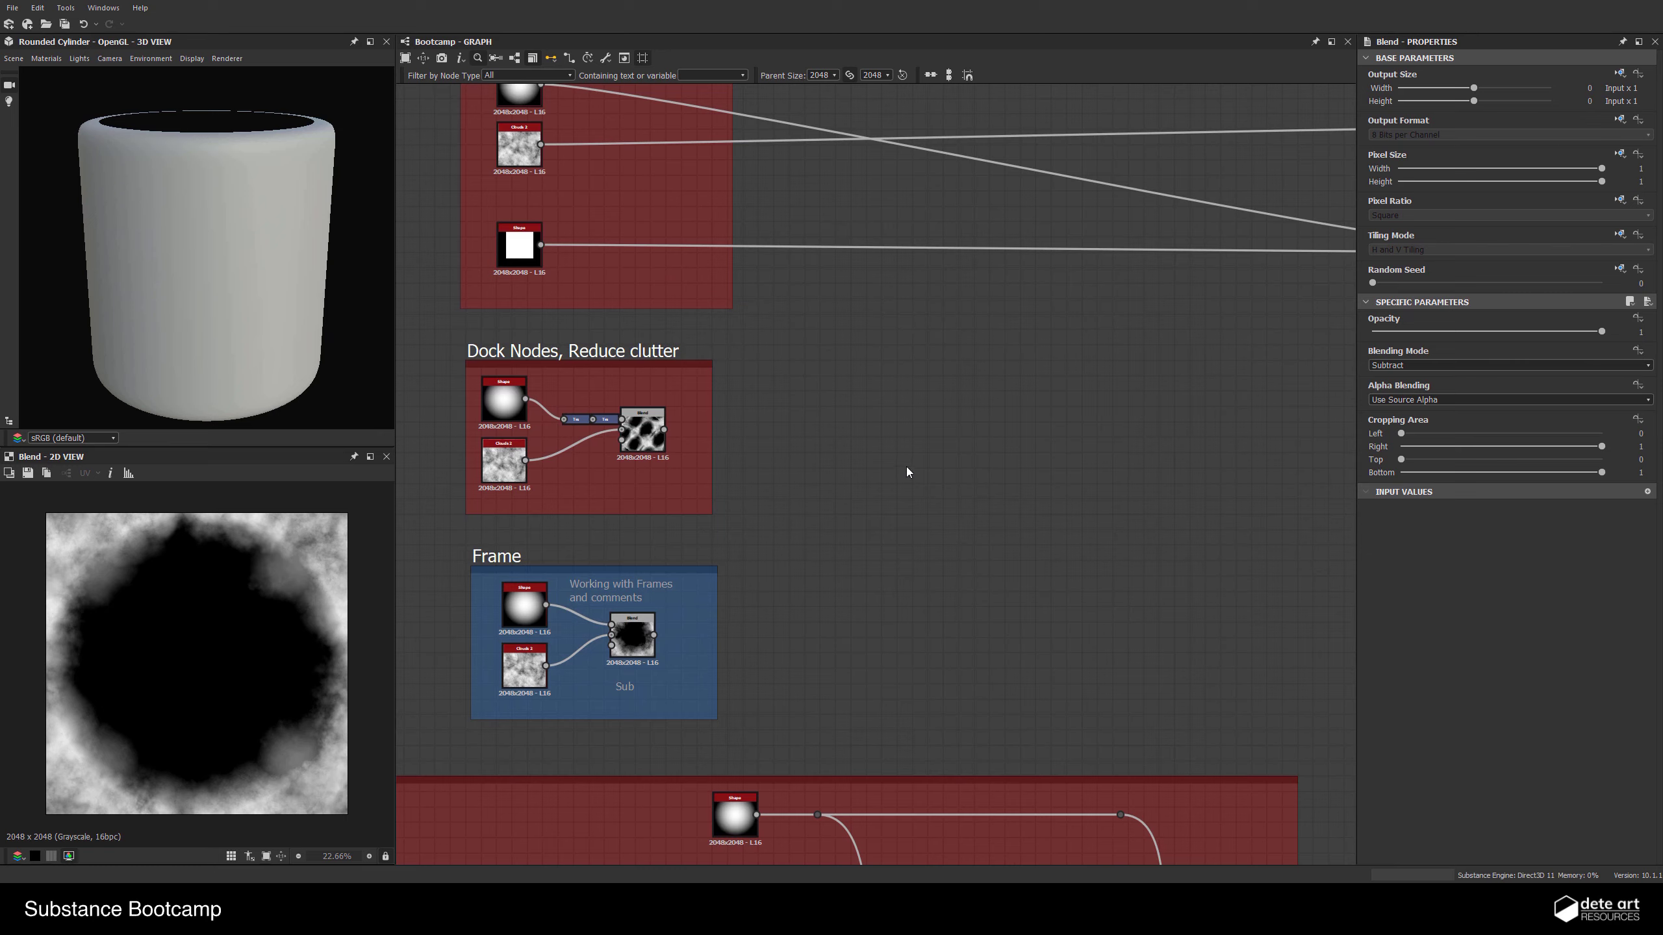
Examine the user project's Library paths in the Preferences and leave without applying changes
click(73, 10)
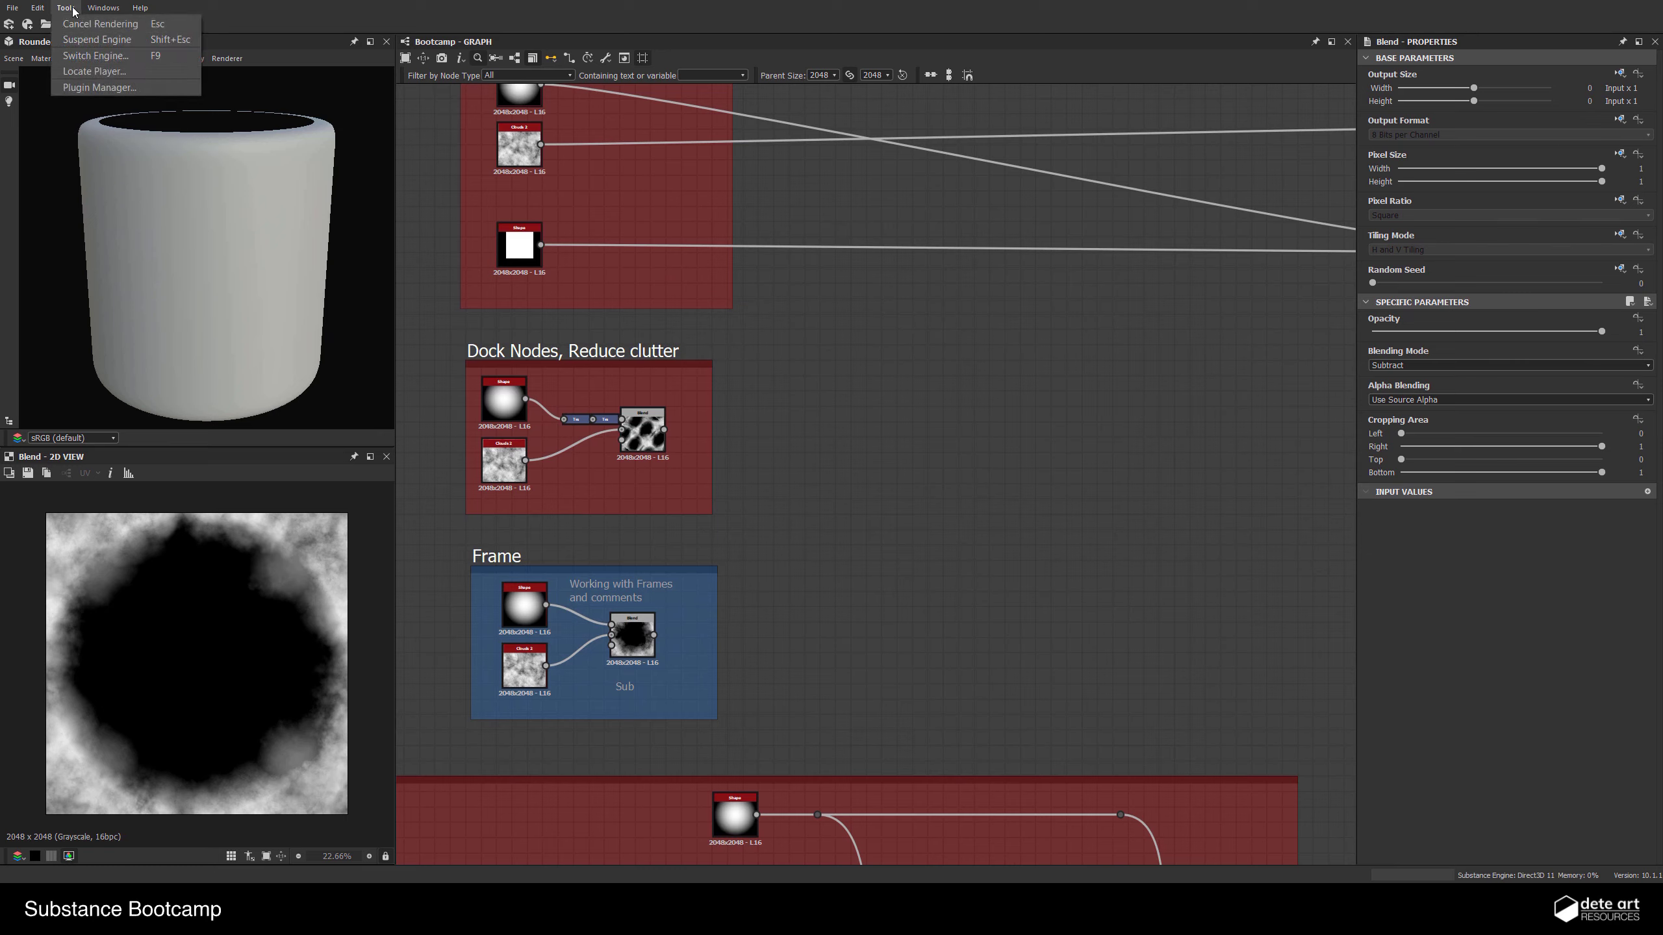
mouse_move(48, 9)
click(66, 54)
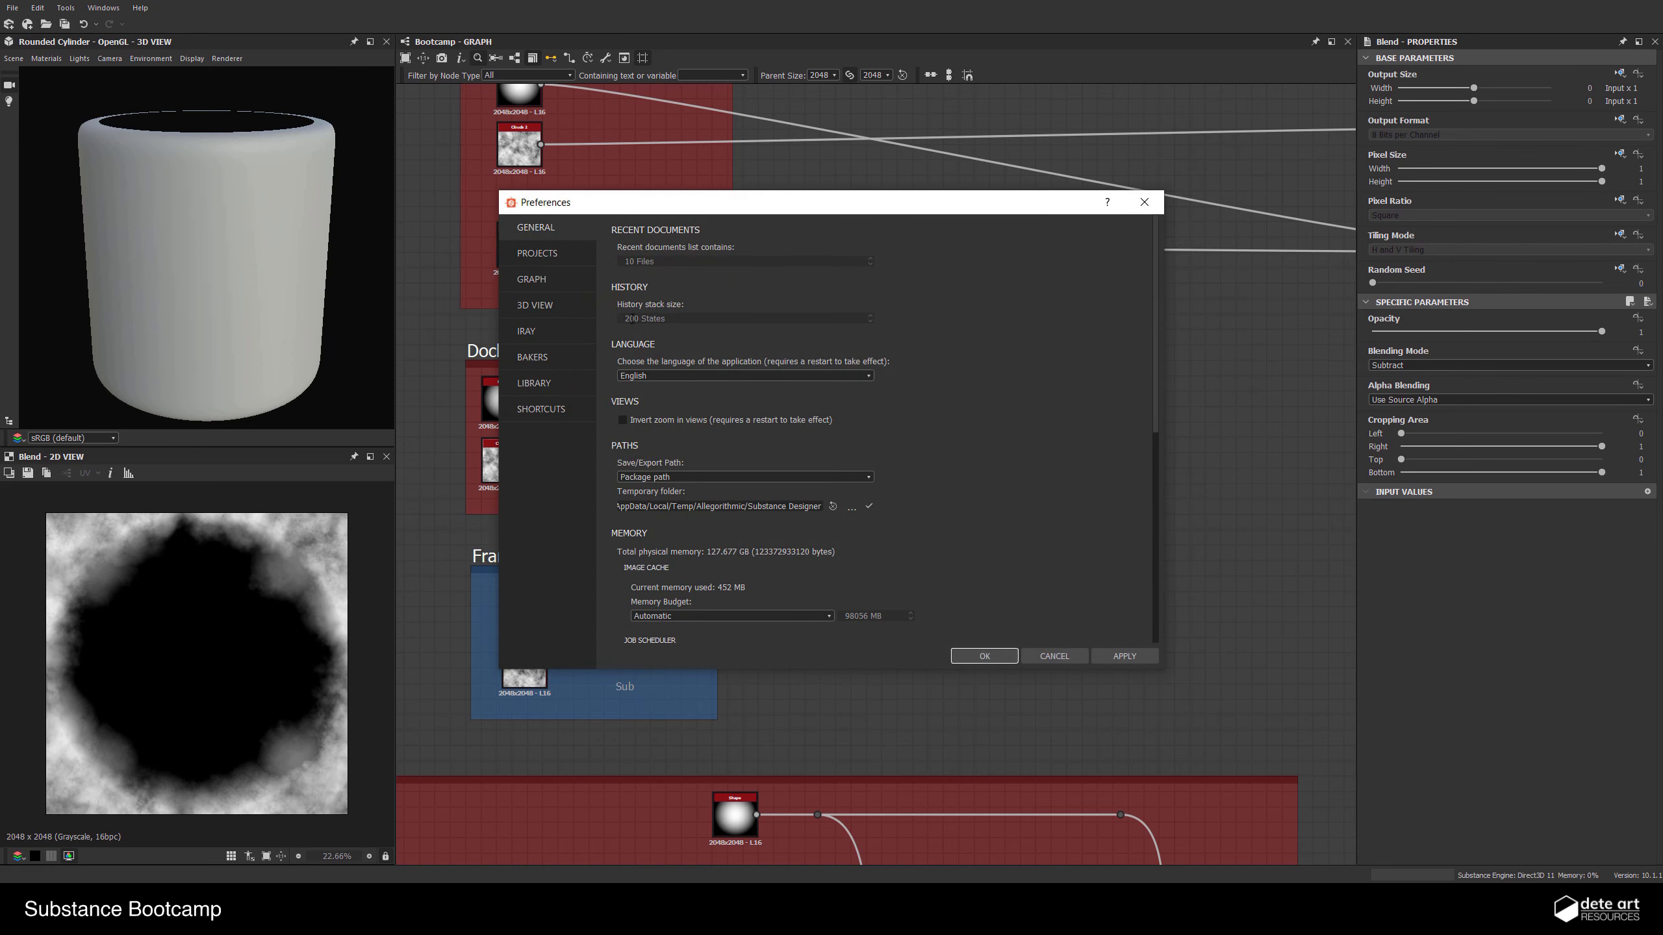
click(539, 410)
click(541, 385)
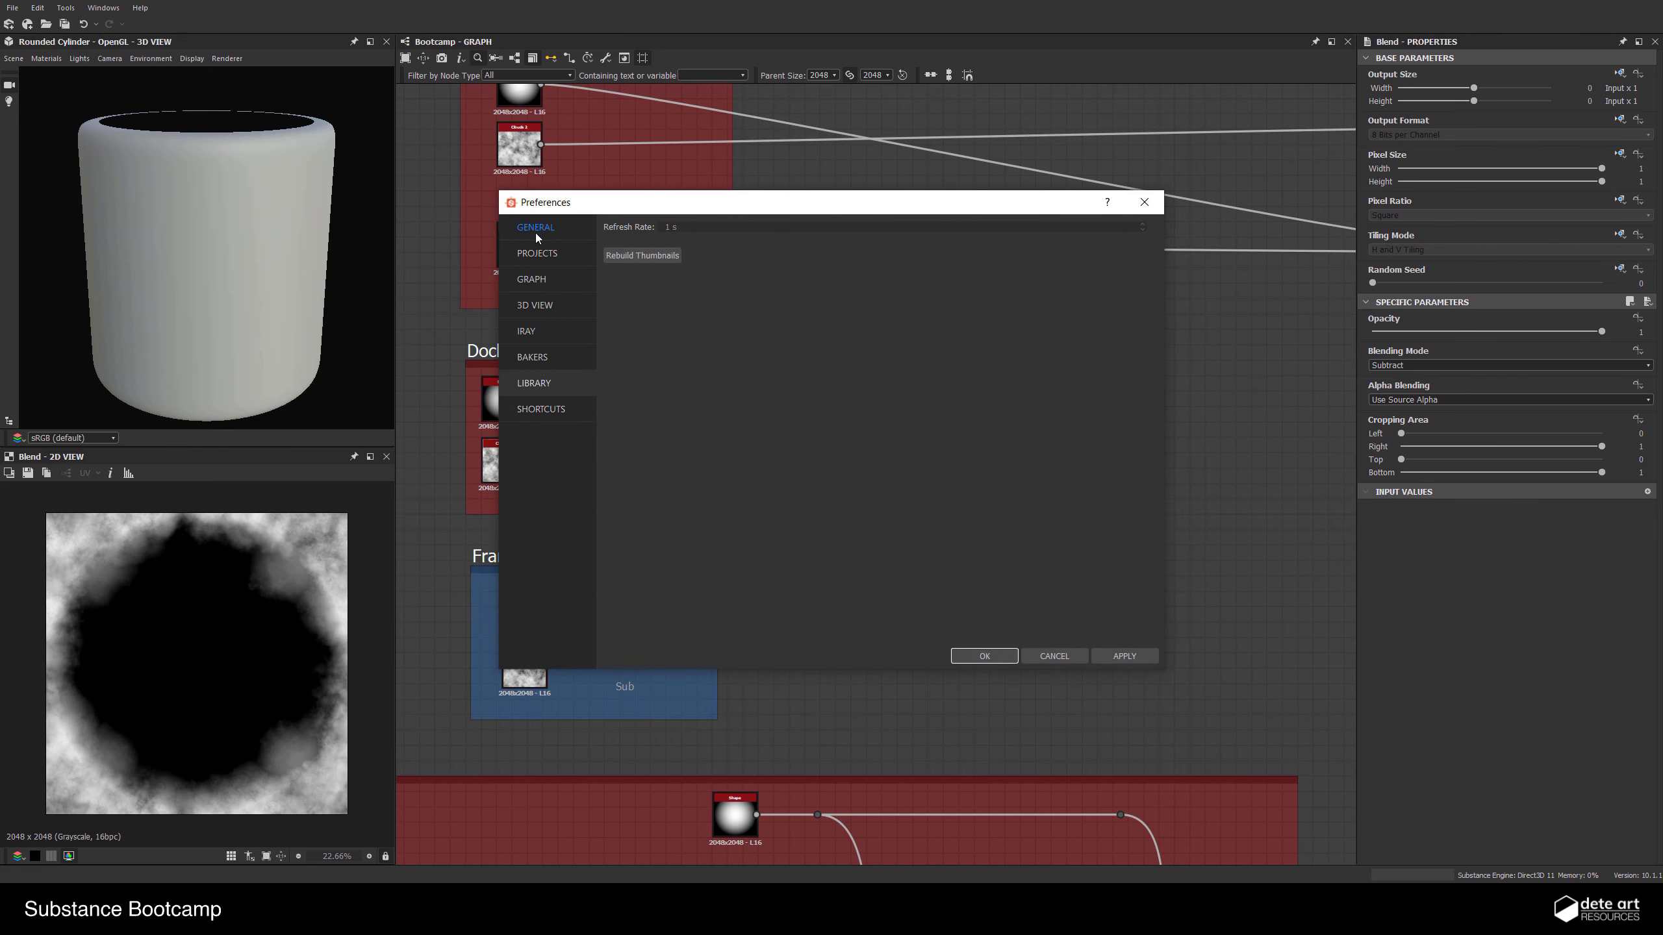
click(535, 254)
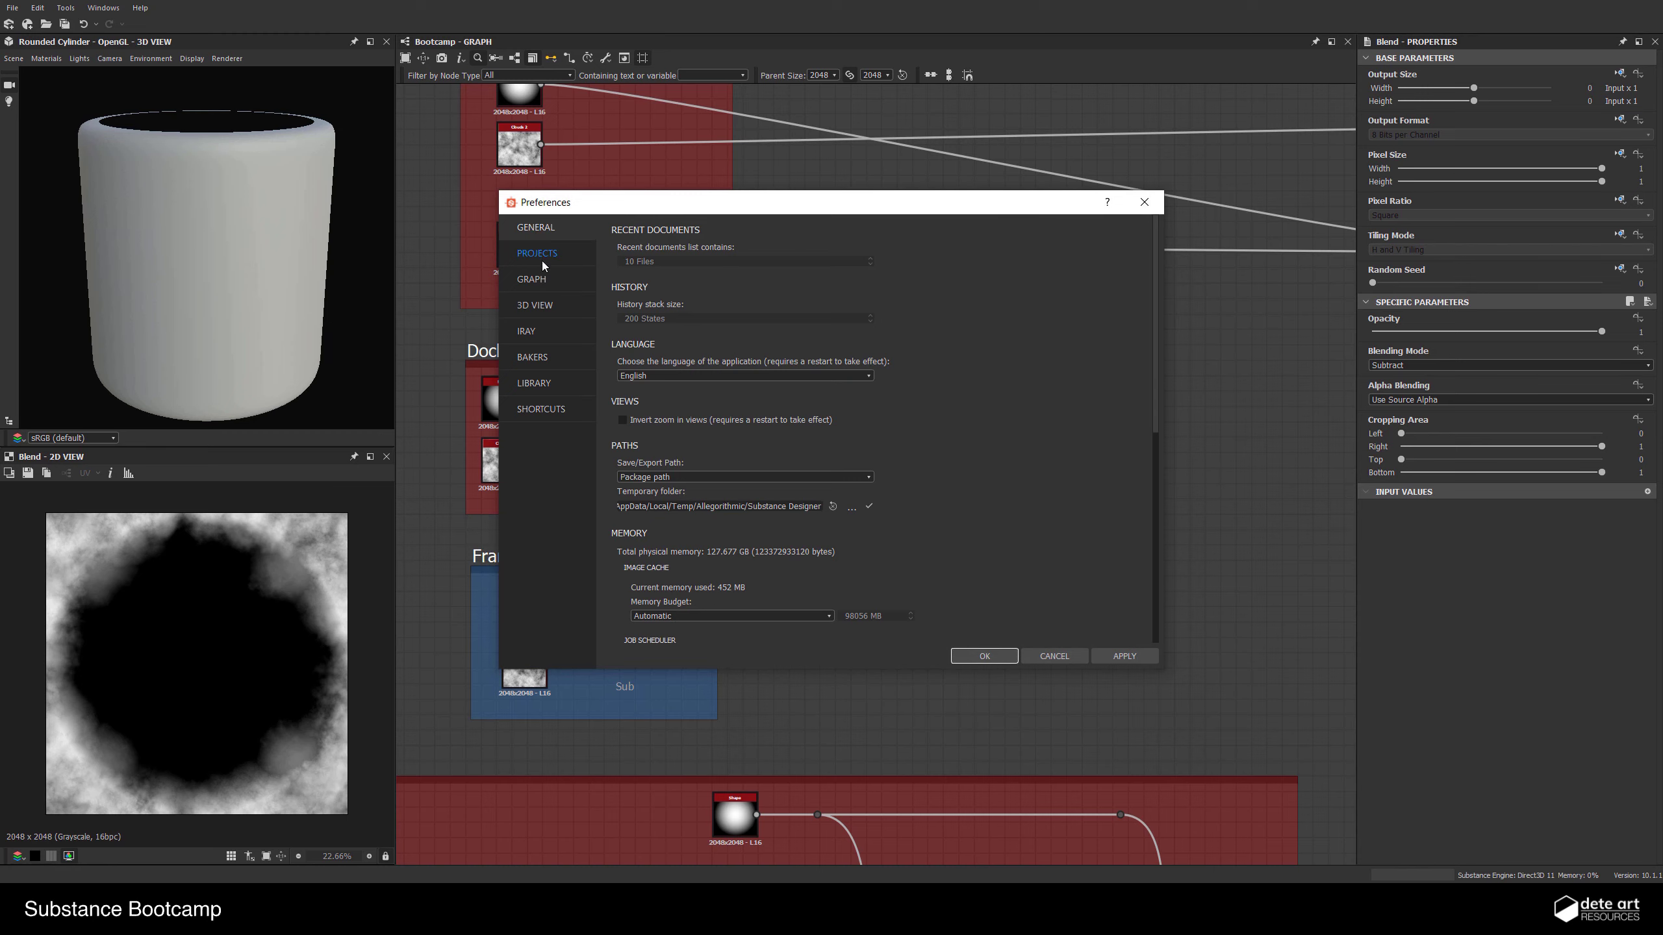
click(537, 254)
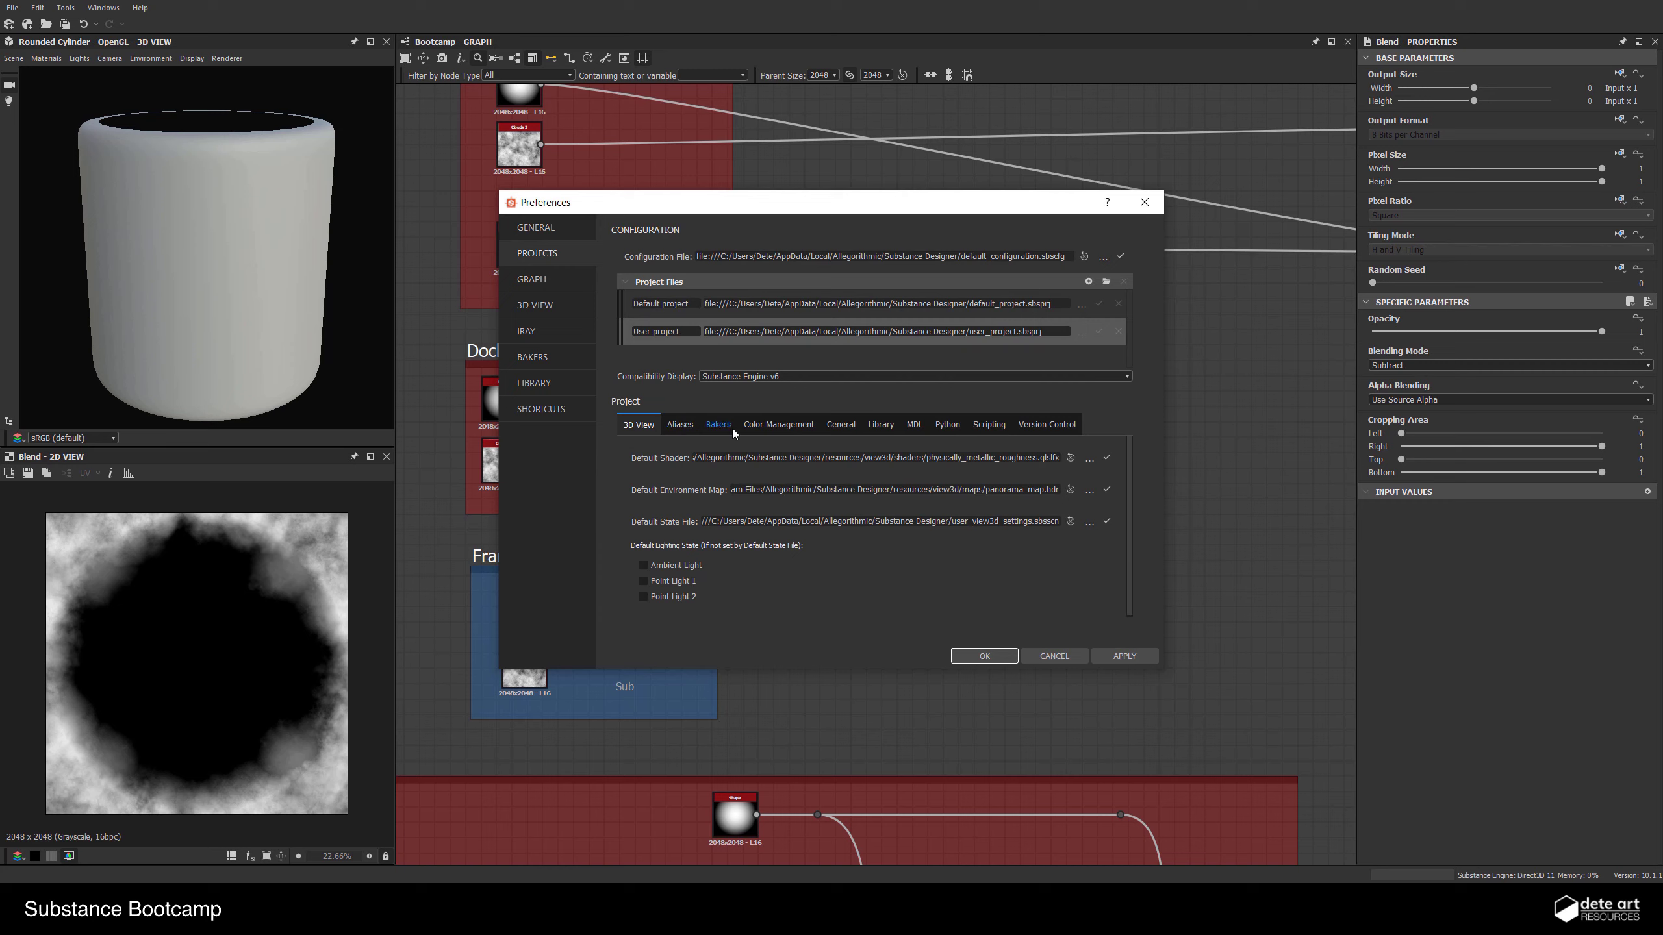
click(875, 431)
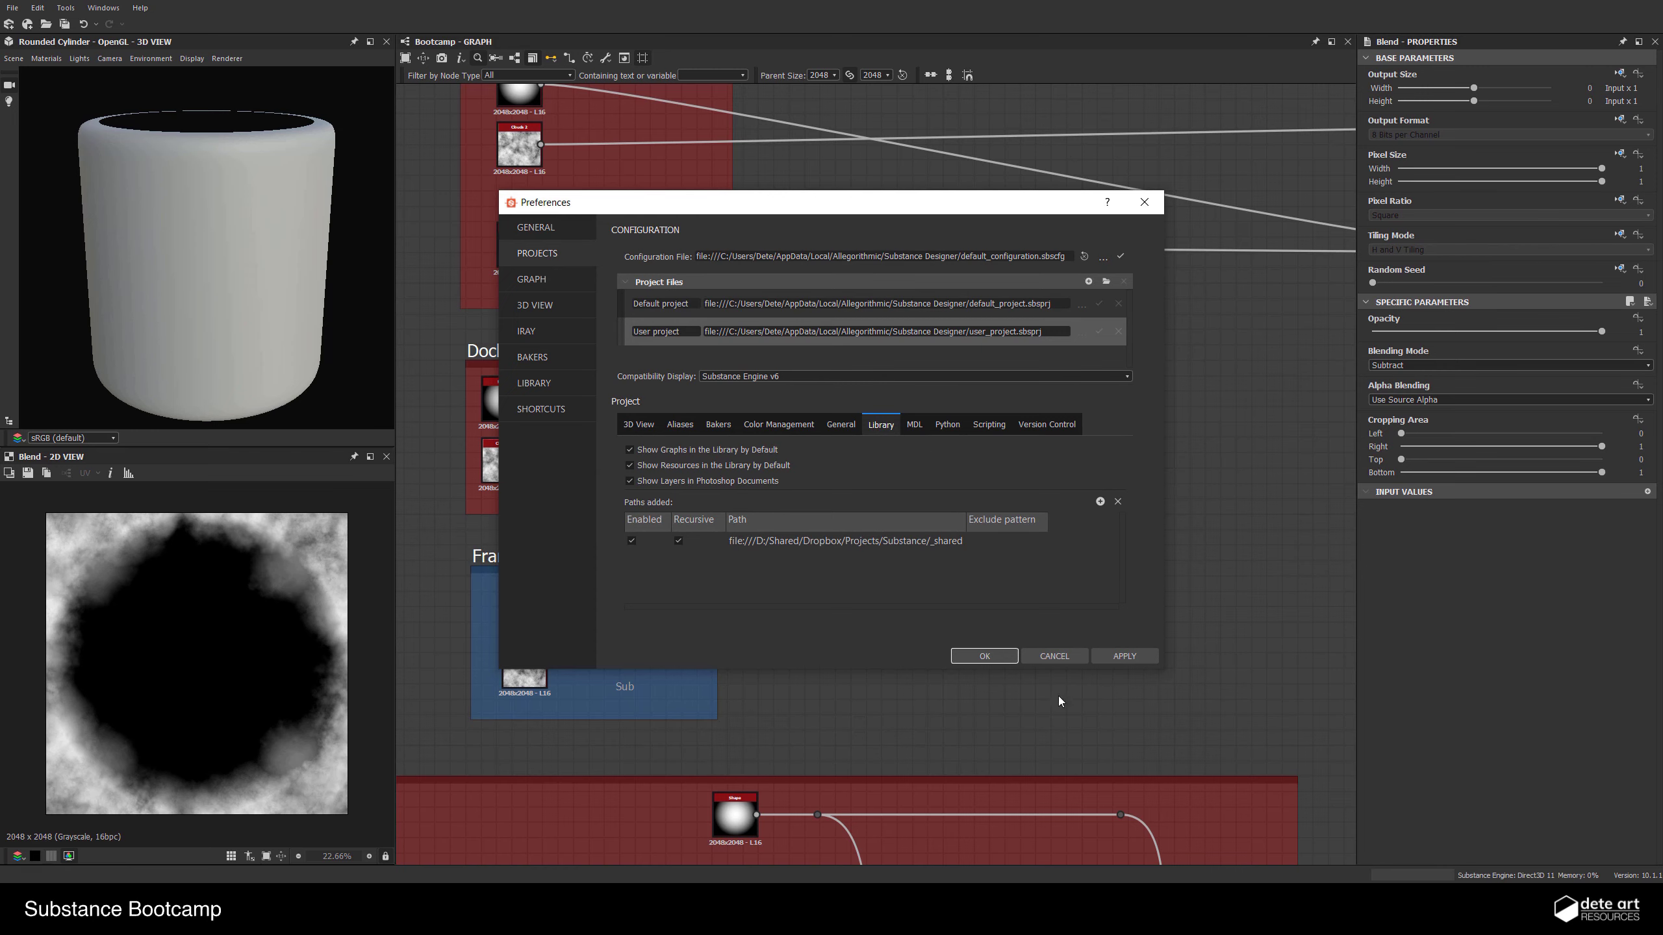
click(1055, 657)
Search the node list for "dire" and add a DeteDirectionalWarp node beside the Dock Nodes and Frame examples
middle_drag(888, 573, 872, 475)
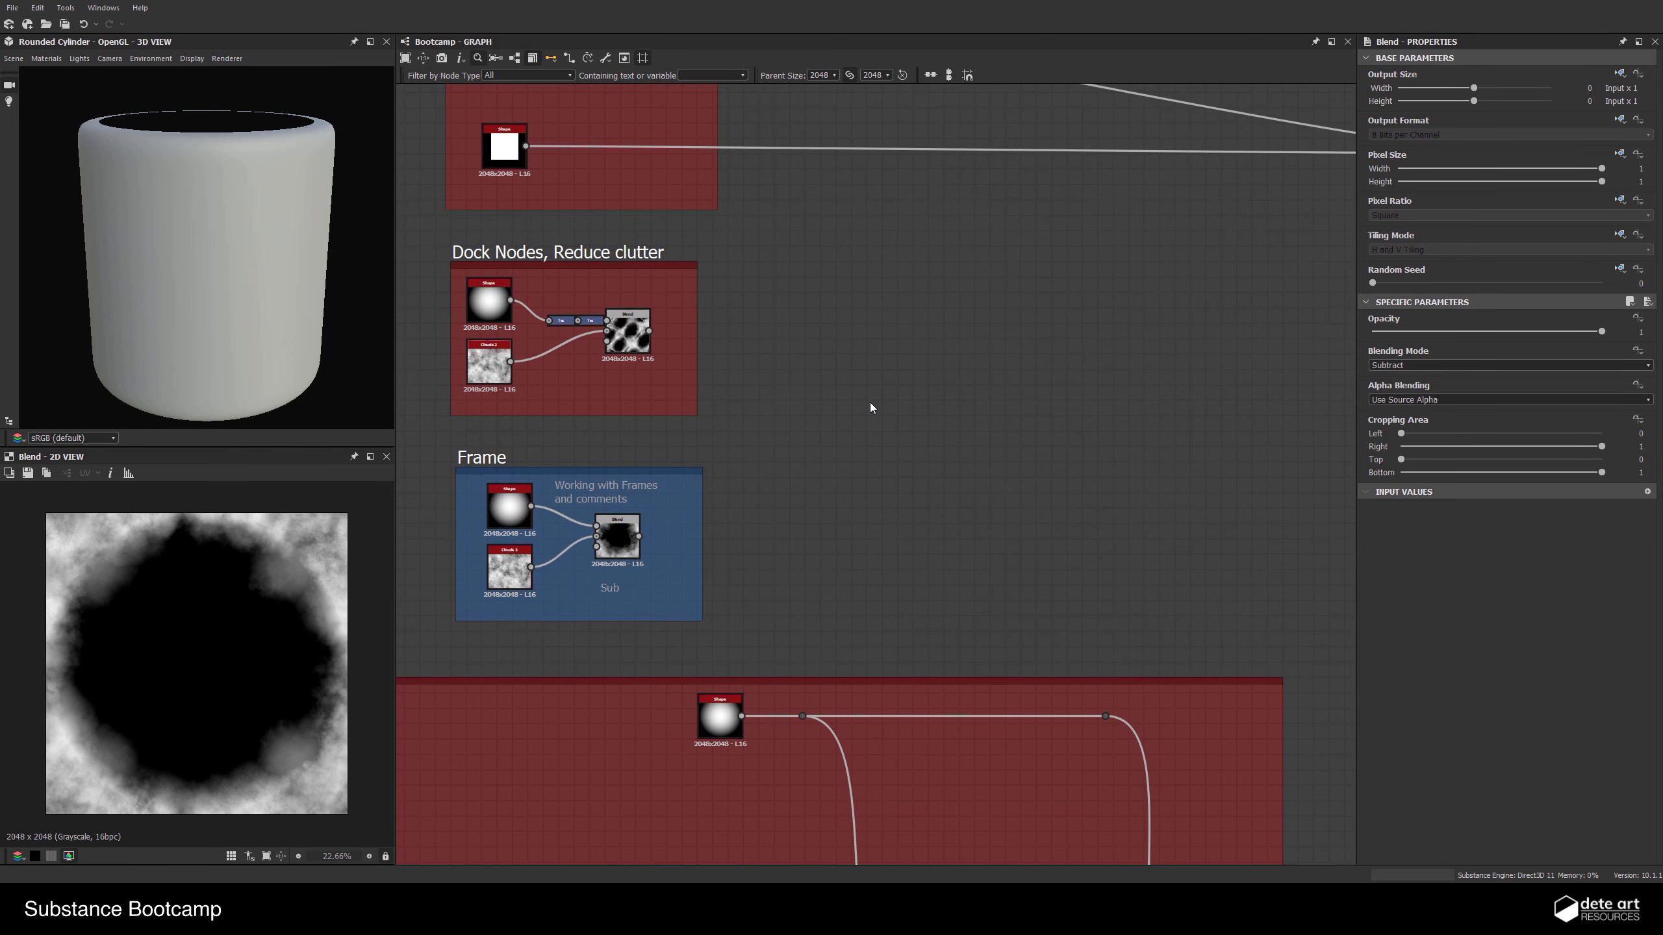
key(space)
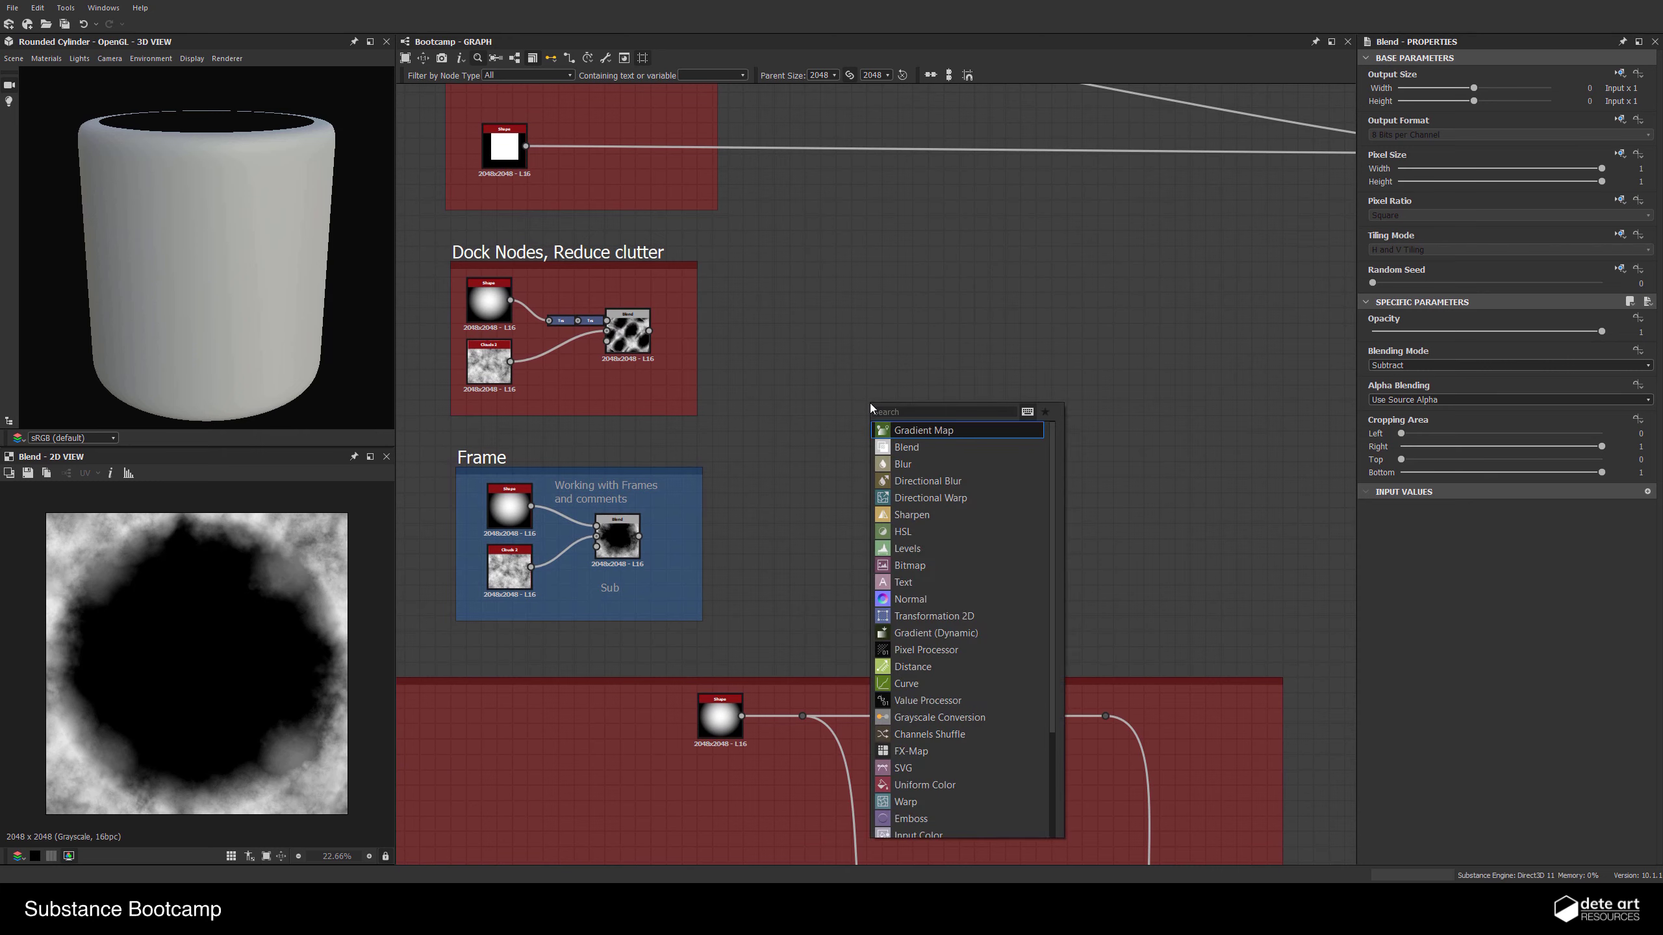
text(dire)
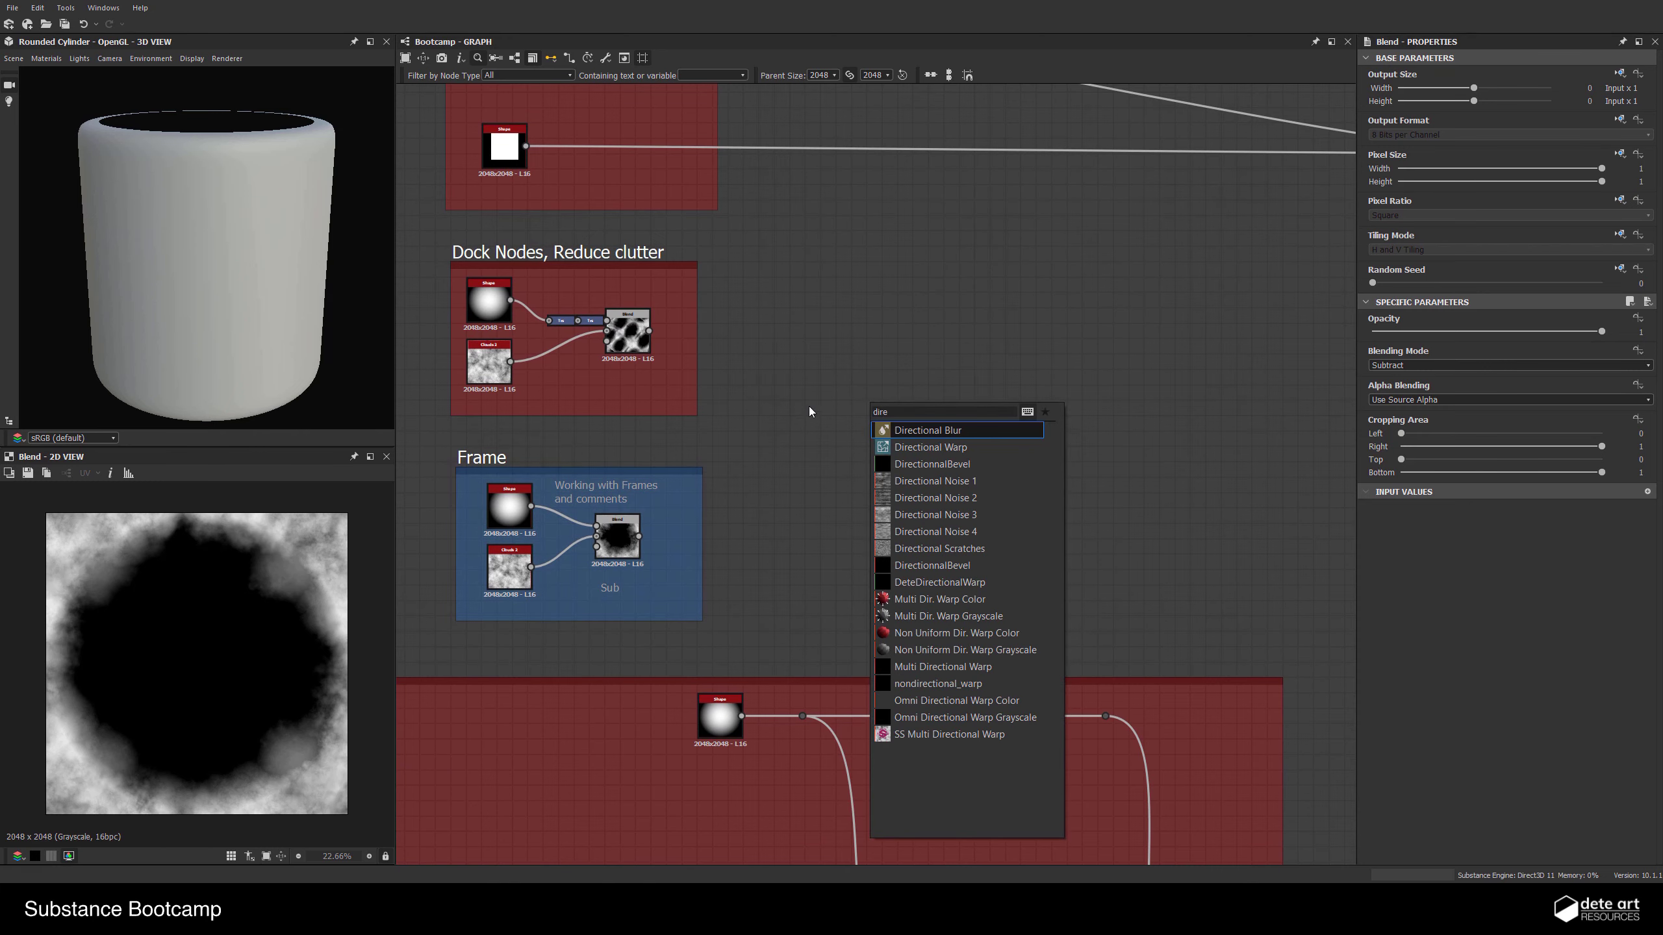
click(940, 582)
scroll(559, 304, up, 3)
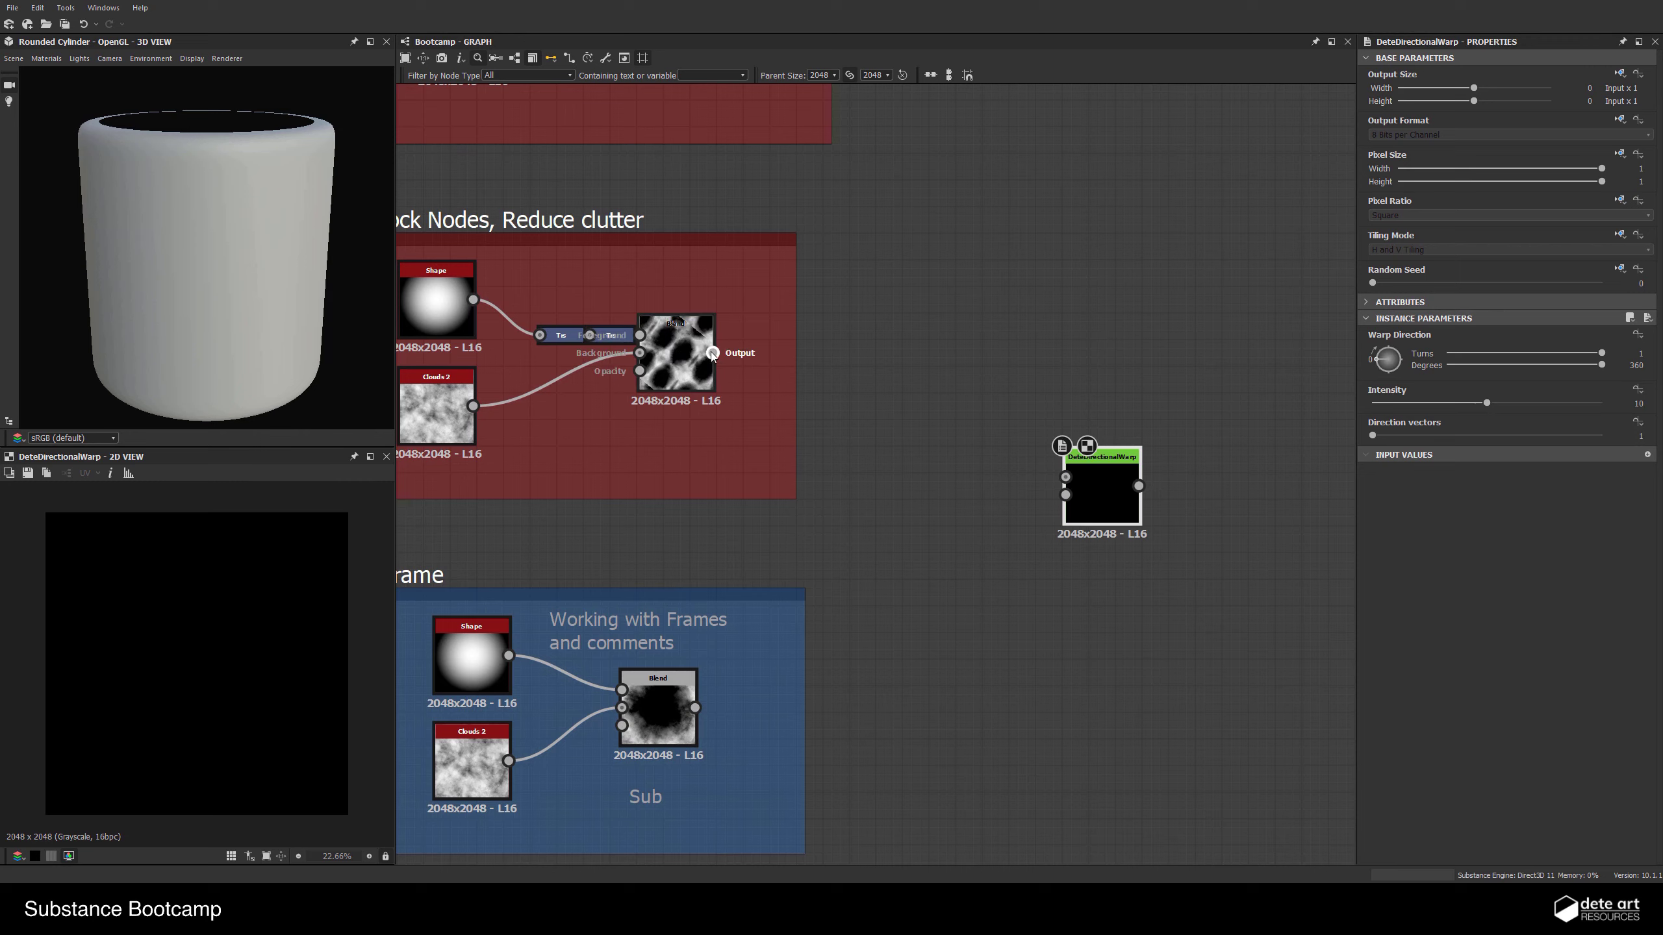
Connect the docked example's Blend and Clouds 2 outputs to the DeteDirectionalWarp inputs and set its Intensity to 20
drag(712, 354, 1065, 477)
drag(472, 406, 1099, 493)
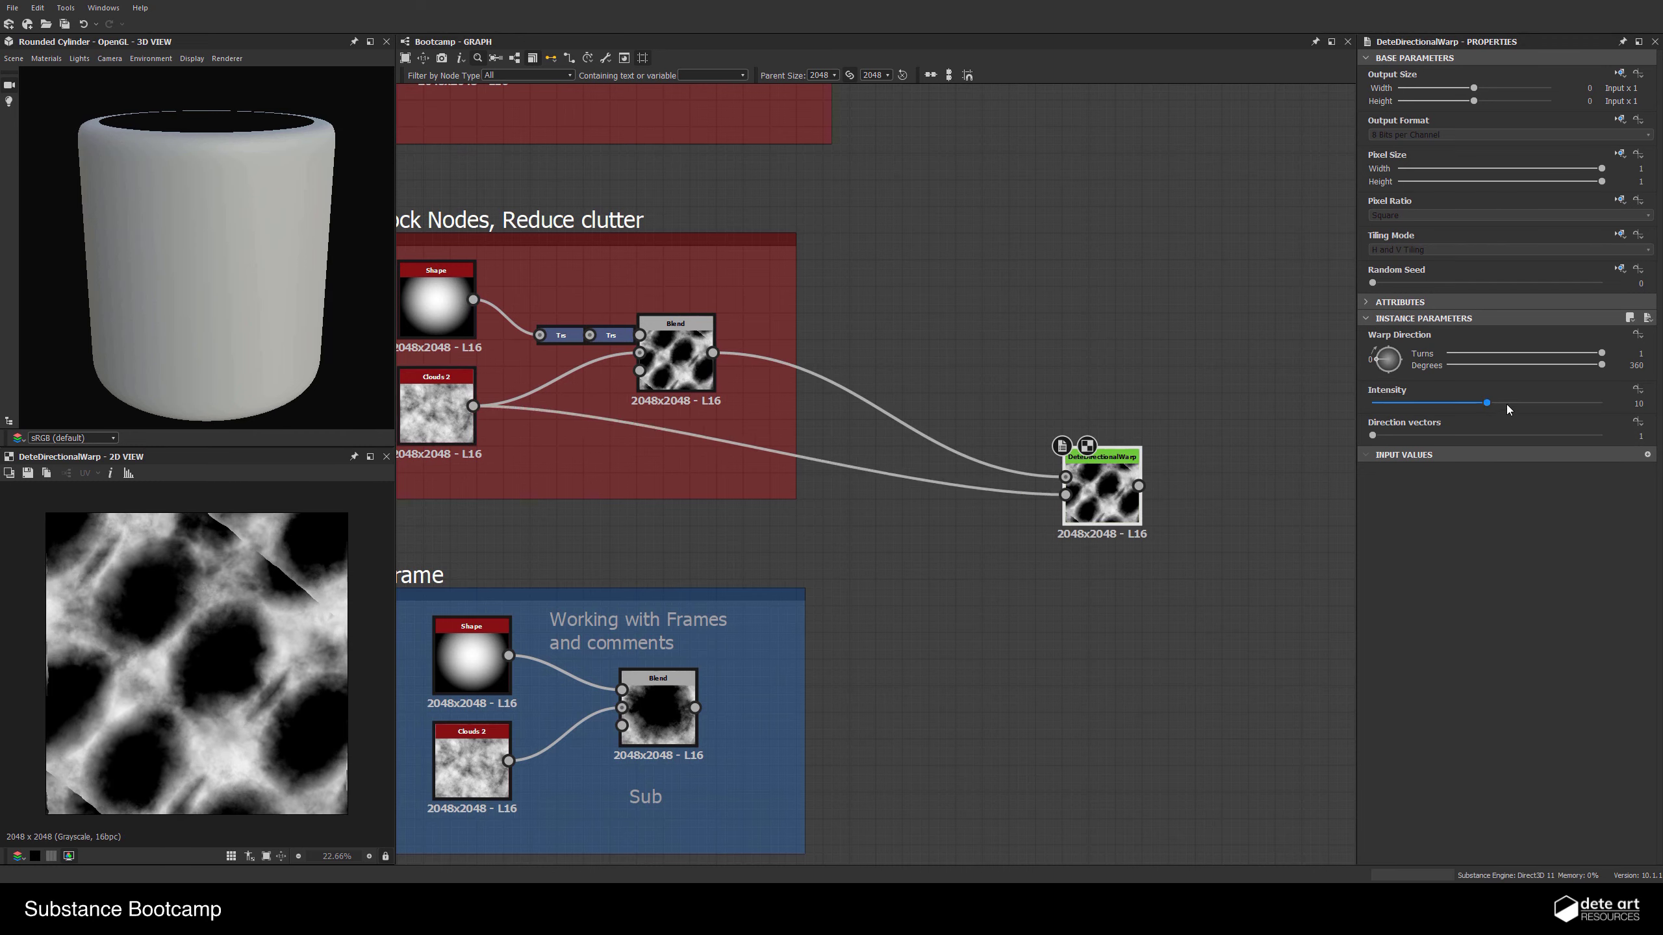
drag(1507, 404, 1610, 404)
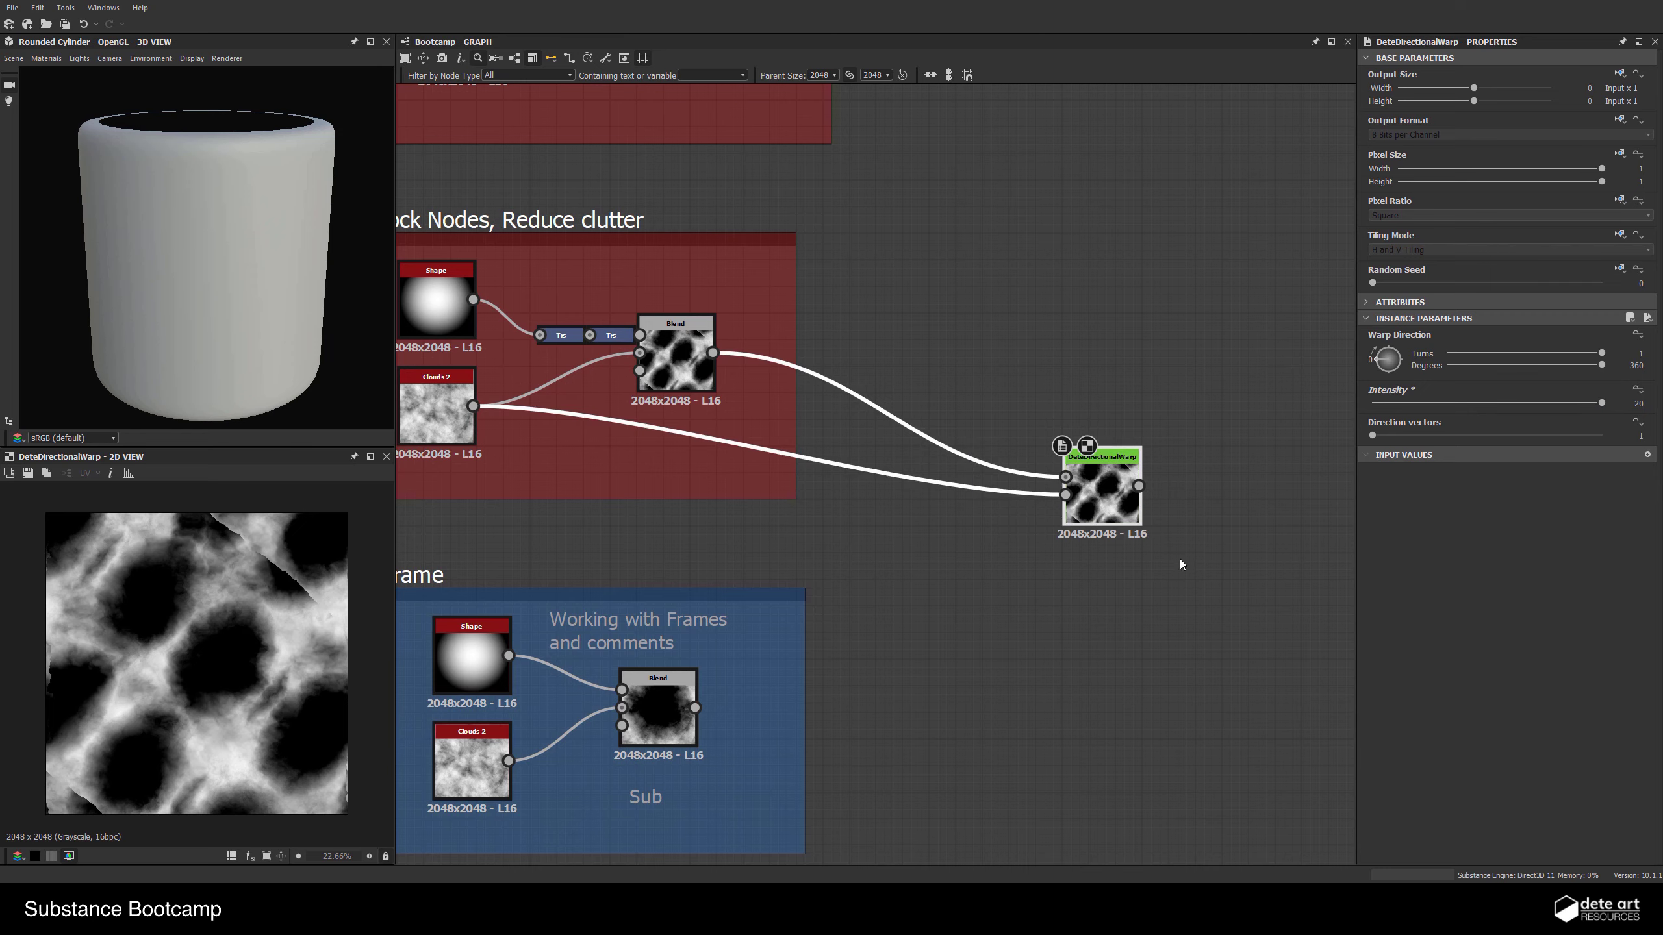
Delete the DeteDirectionalWarp node from the graph
key(Delete)
scroll(975, 427, down, 2)
middle_drag(929, 555, 816, 370)
scroll(815, 369, down, 2)
middle_drag(845, 588, 988, 418)
scroll(935, 545, up, 2)
scroll(824, 687, down, 2)
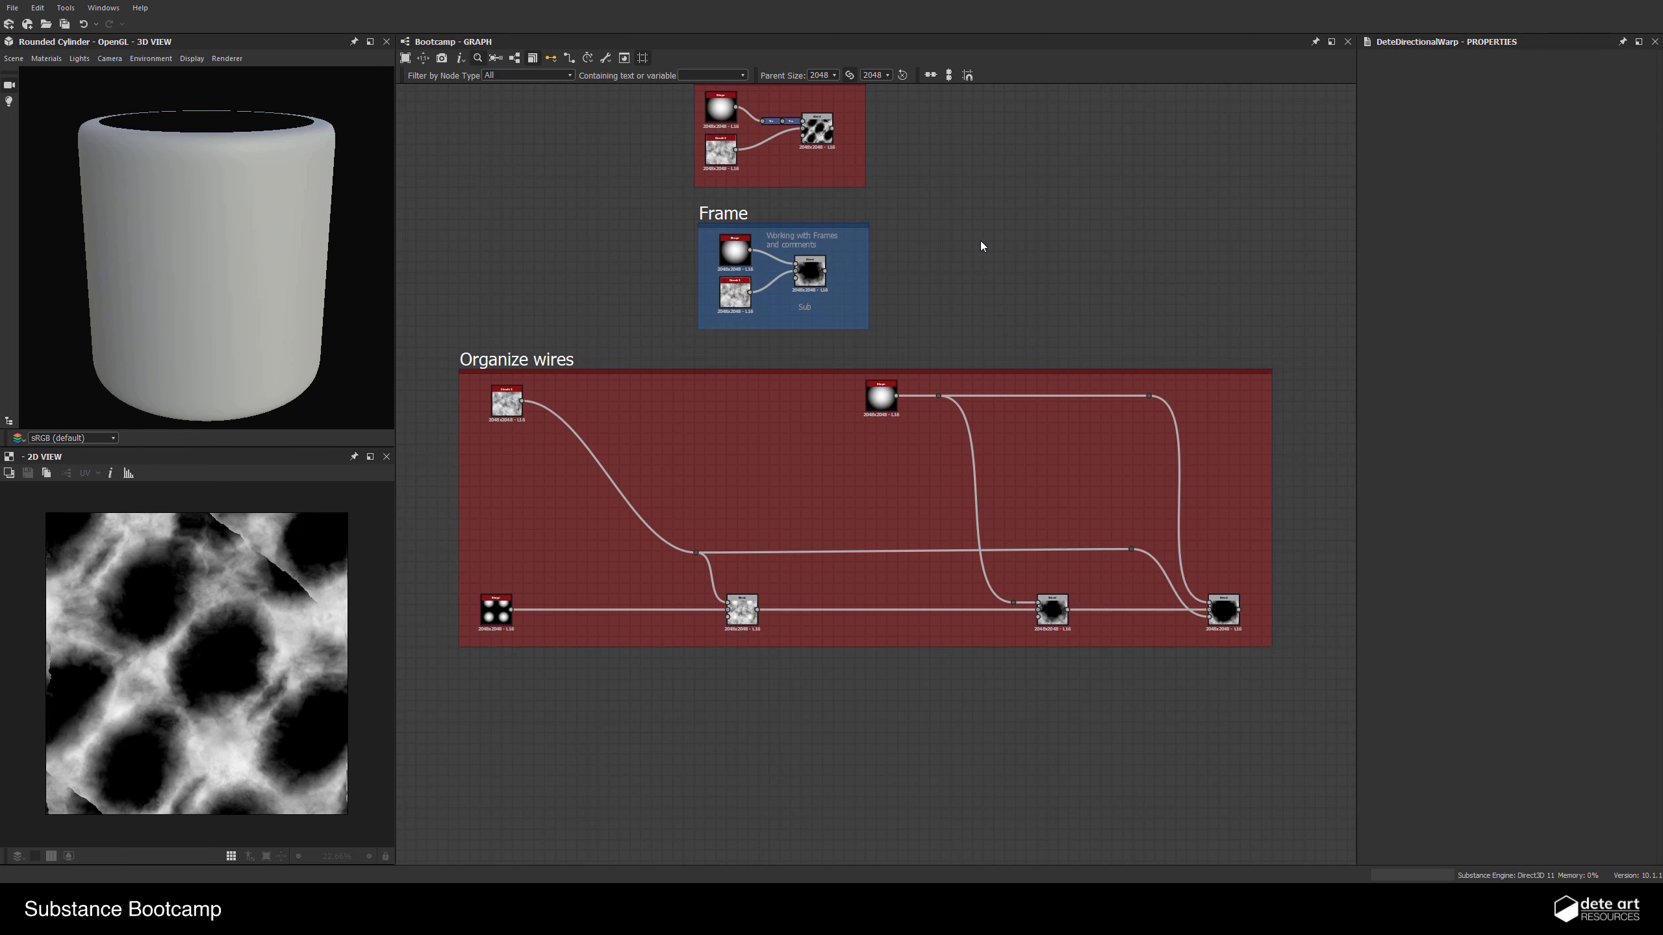
Search the node list for "dete" to look through the custom library nodes, and close it without adding one
key(space)
text(dete)
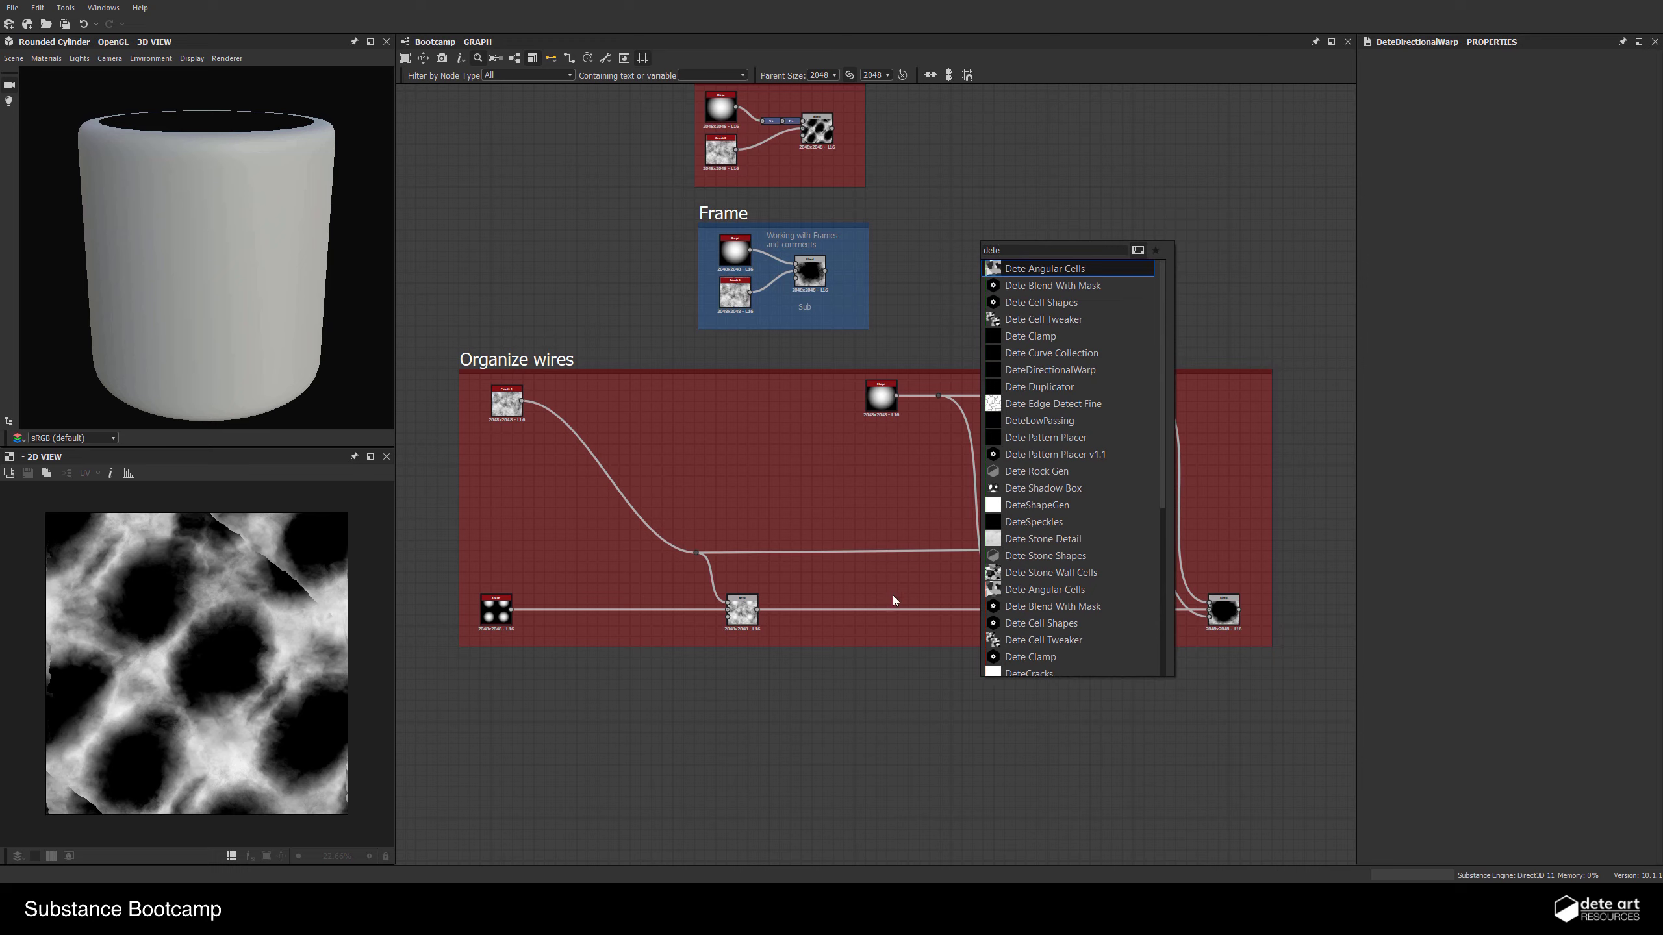
key(Escape)
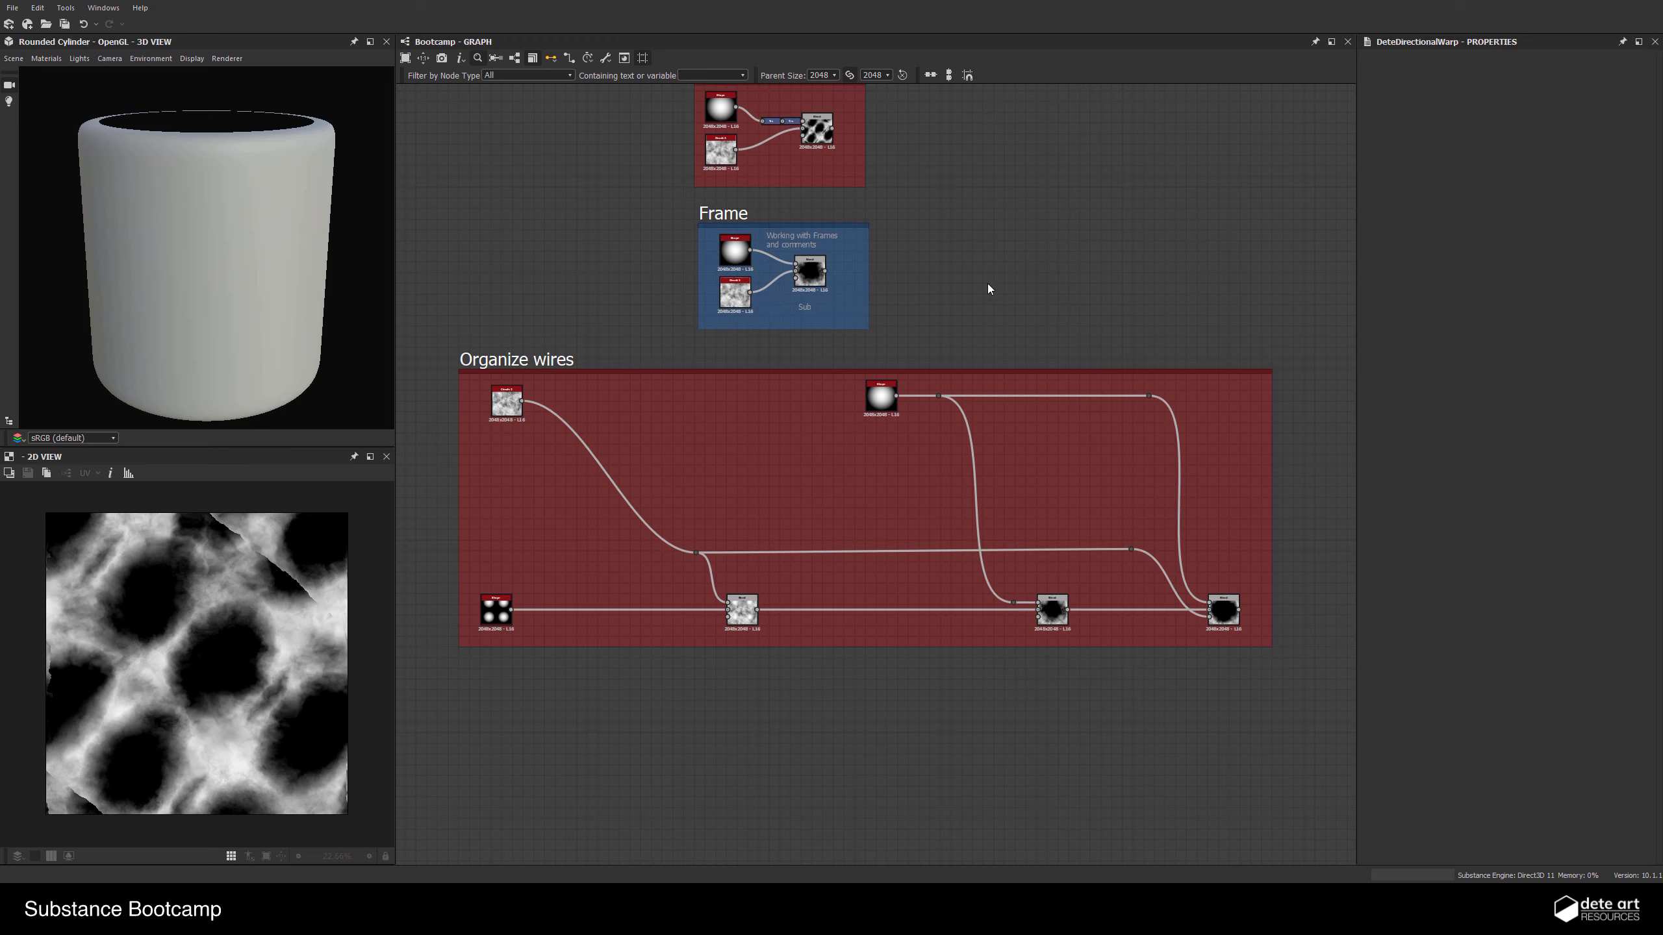
Switch to the Outputs graph and widen the Explorer so the package's graphs are listed beside it
middle_drag(914, 331, 851, 351)
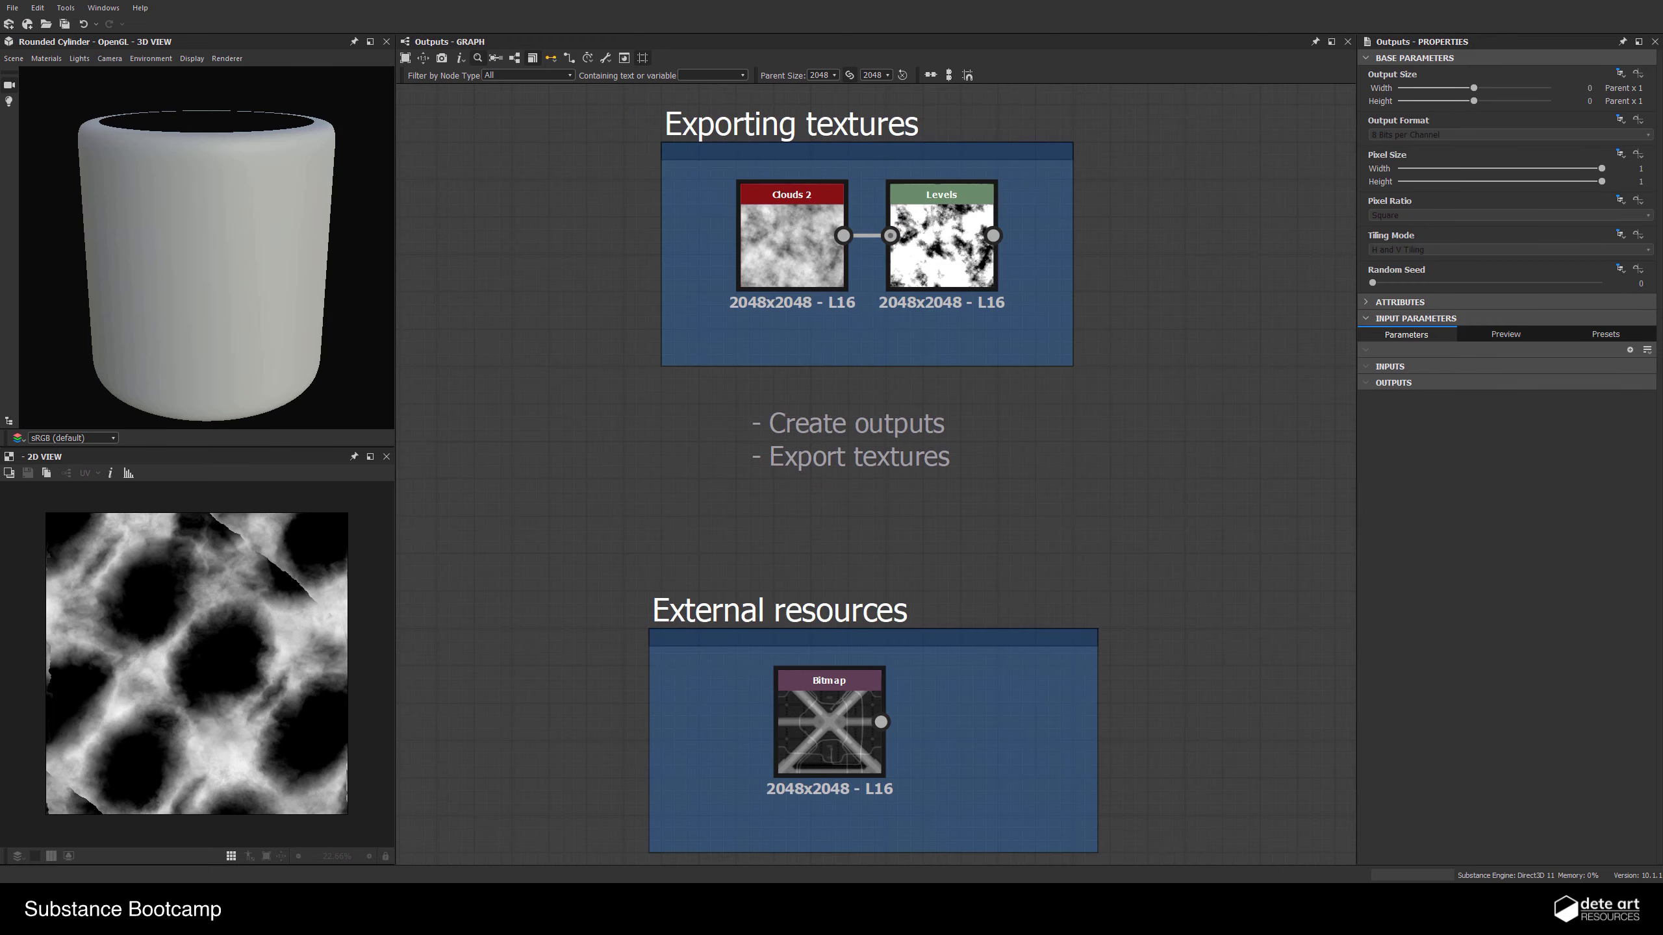
drag(588, 148, 419, 125)
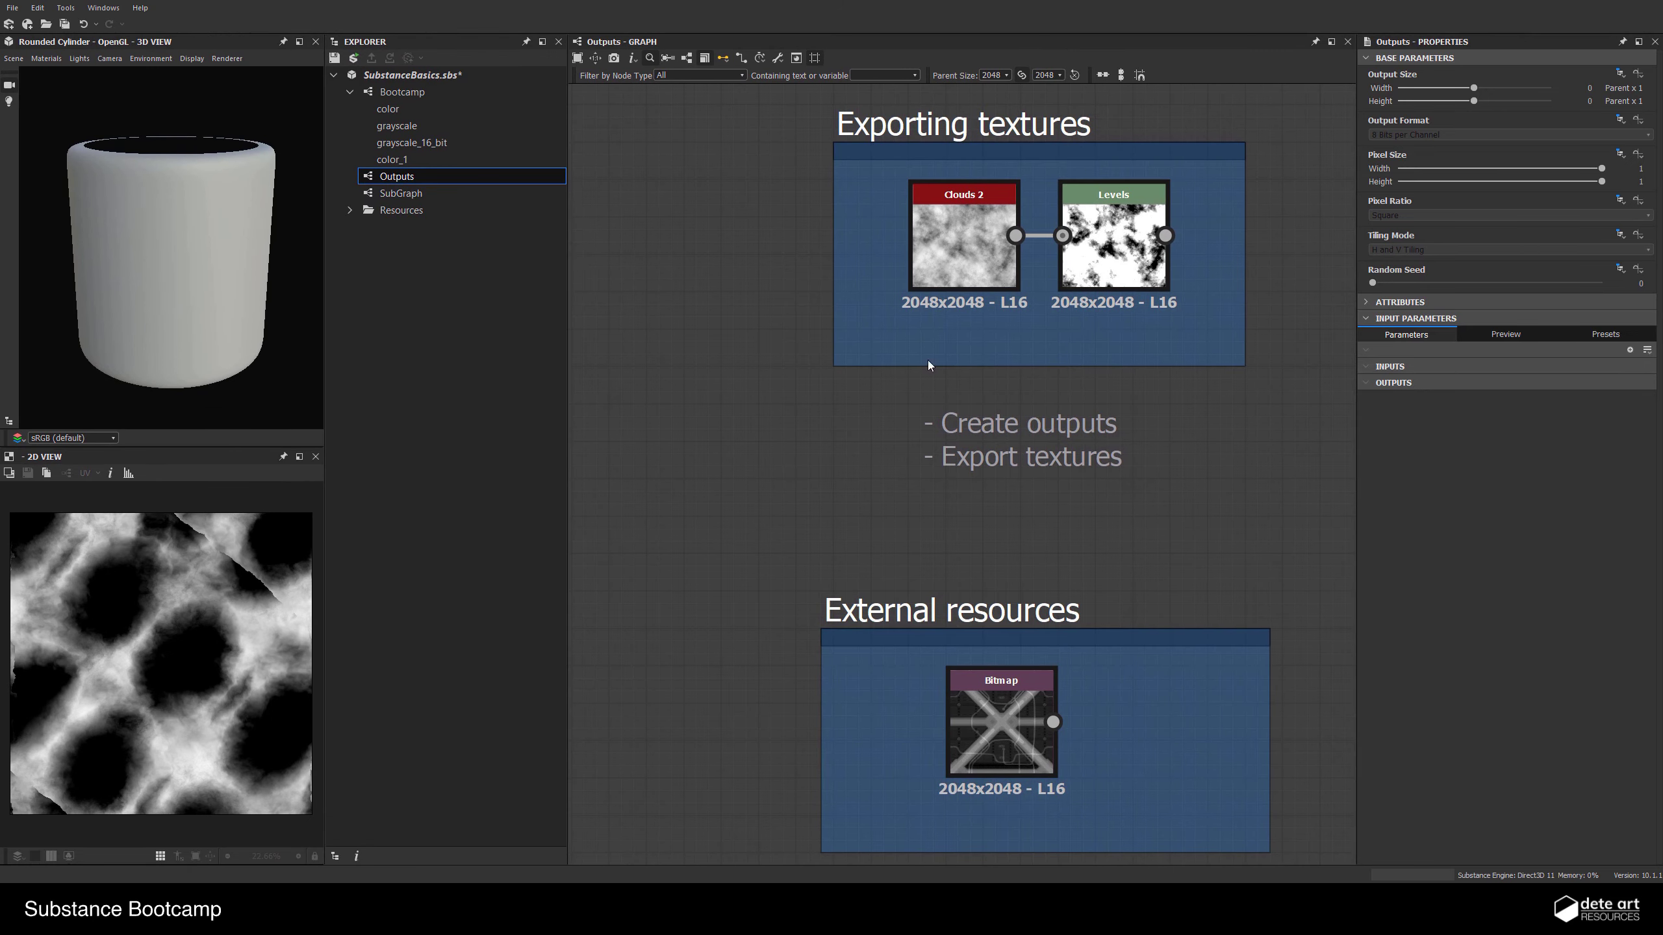
scroll(792, 436, down, 3)
scroll(922, 446, up, 3)
middle_drag(920, 452, 850, 455)
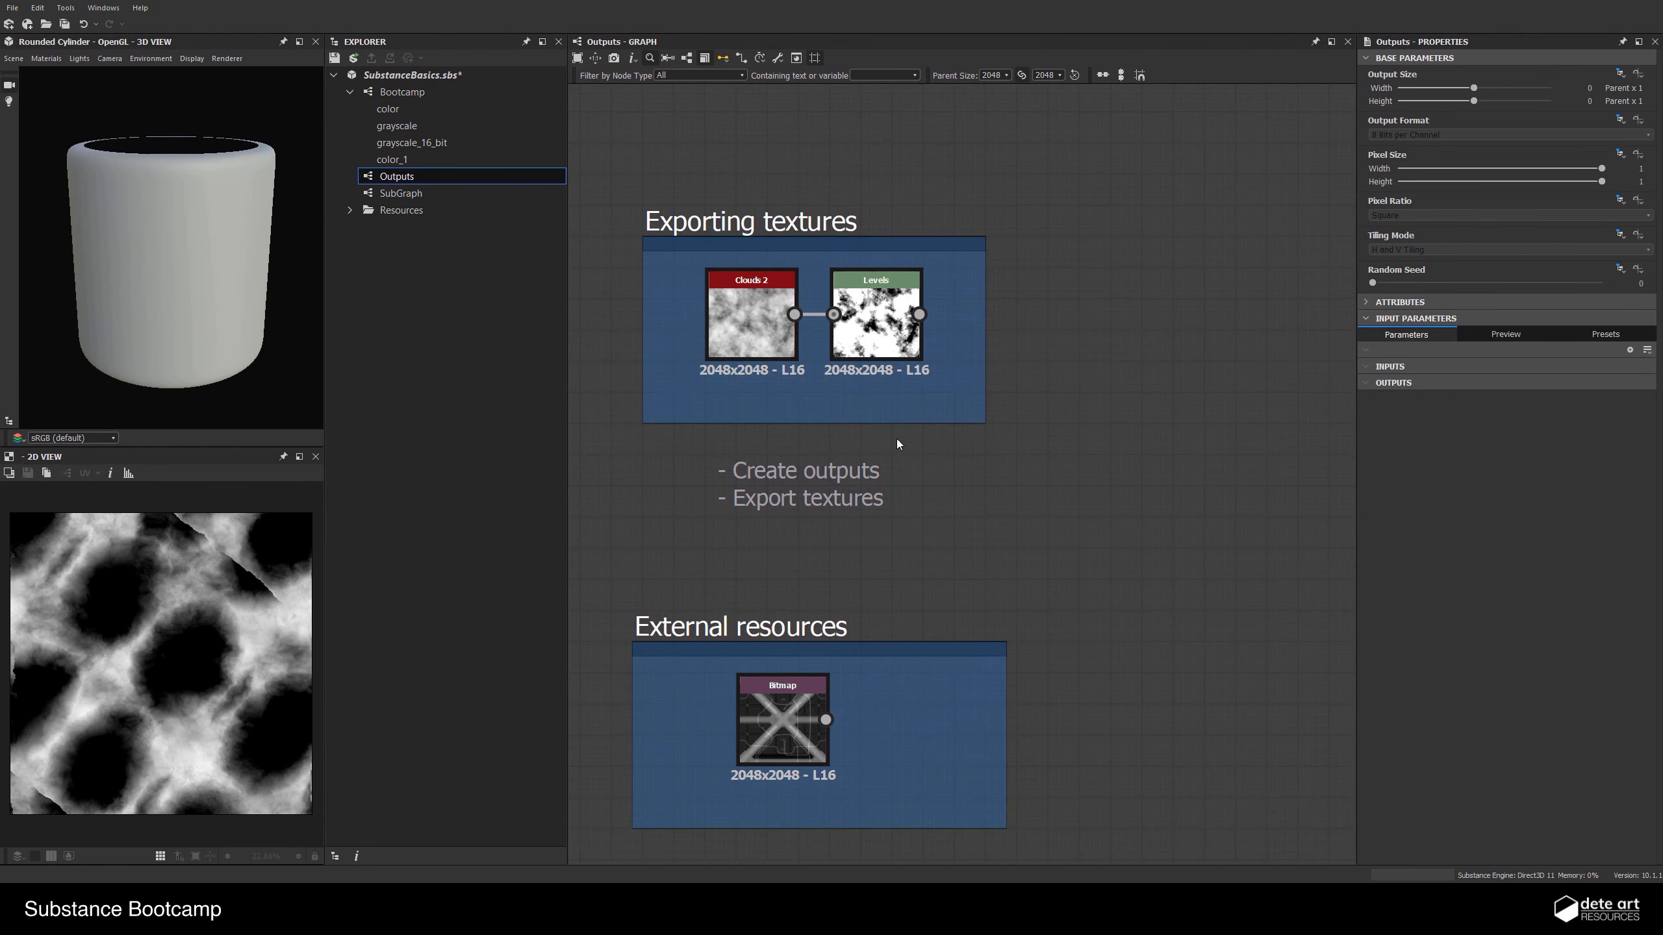
scroll(896, 440, down, 2)
scroll(785, 698, up, 1)
middle_drag(817, 336, 792, 524)
scroll(800, 488, up, 1)
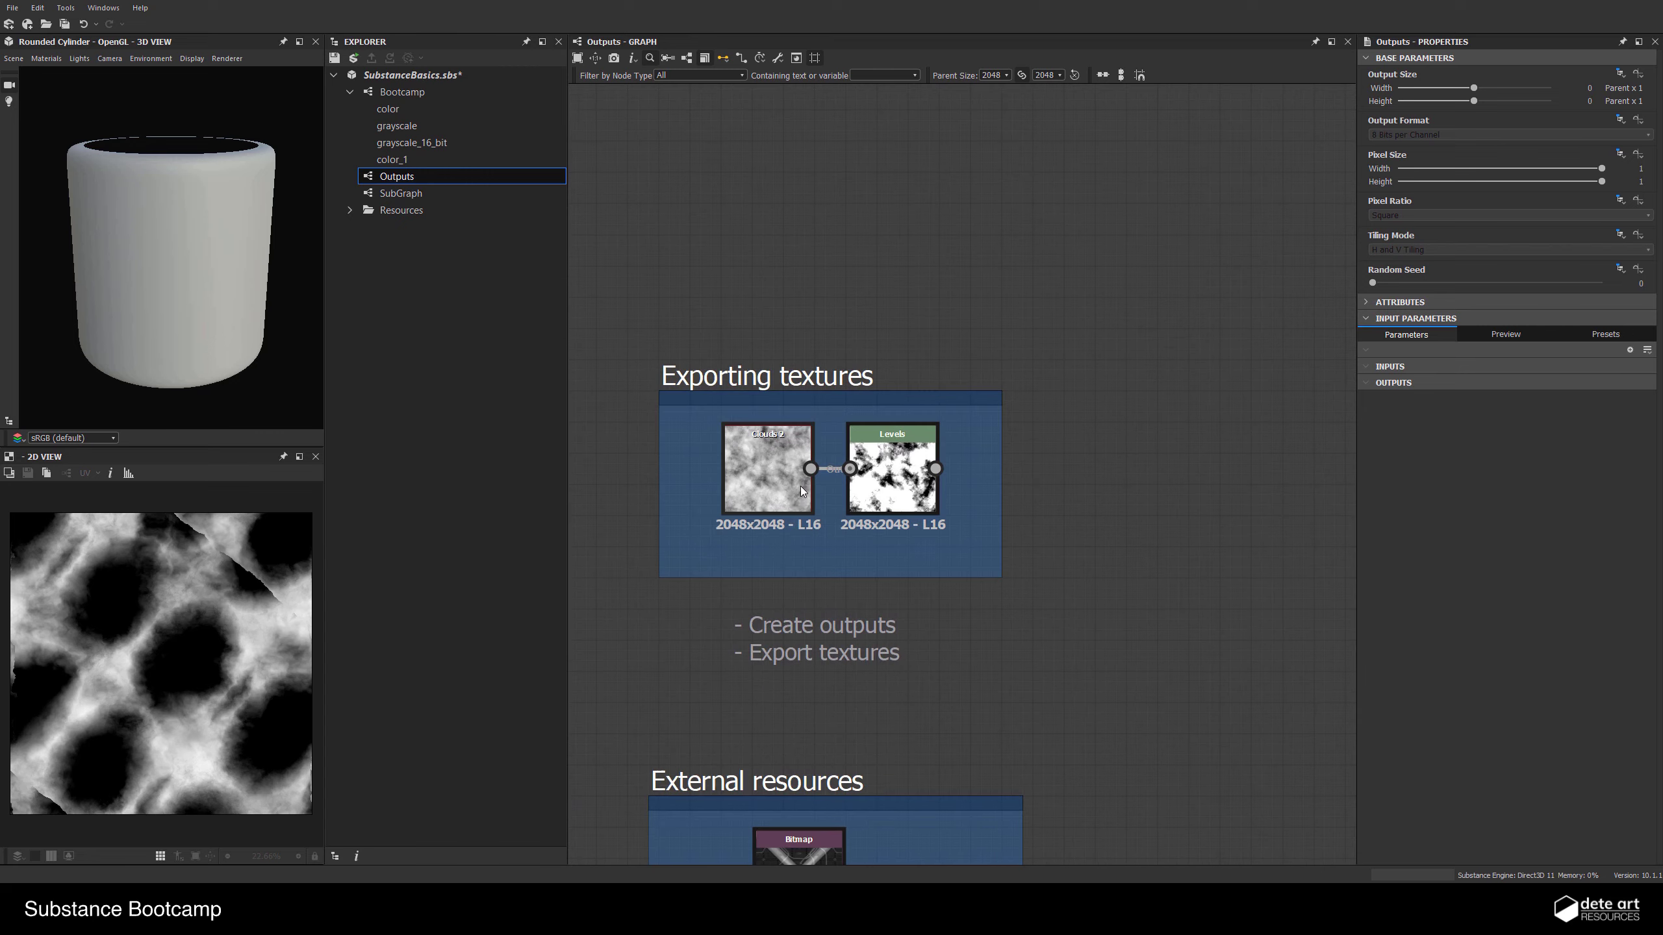
Preview the Clouds 2 node and the Levels node of the Exporting textures frame in the 2D view
double_click(769, 472)
double_click(852, 499)
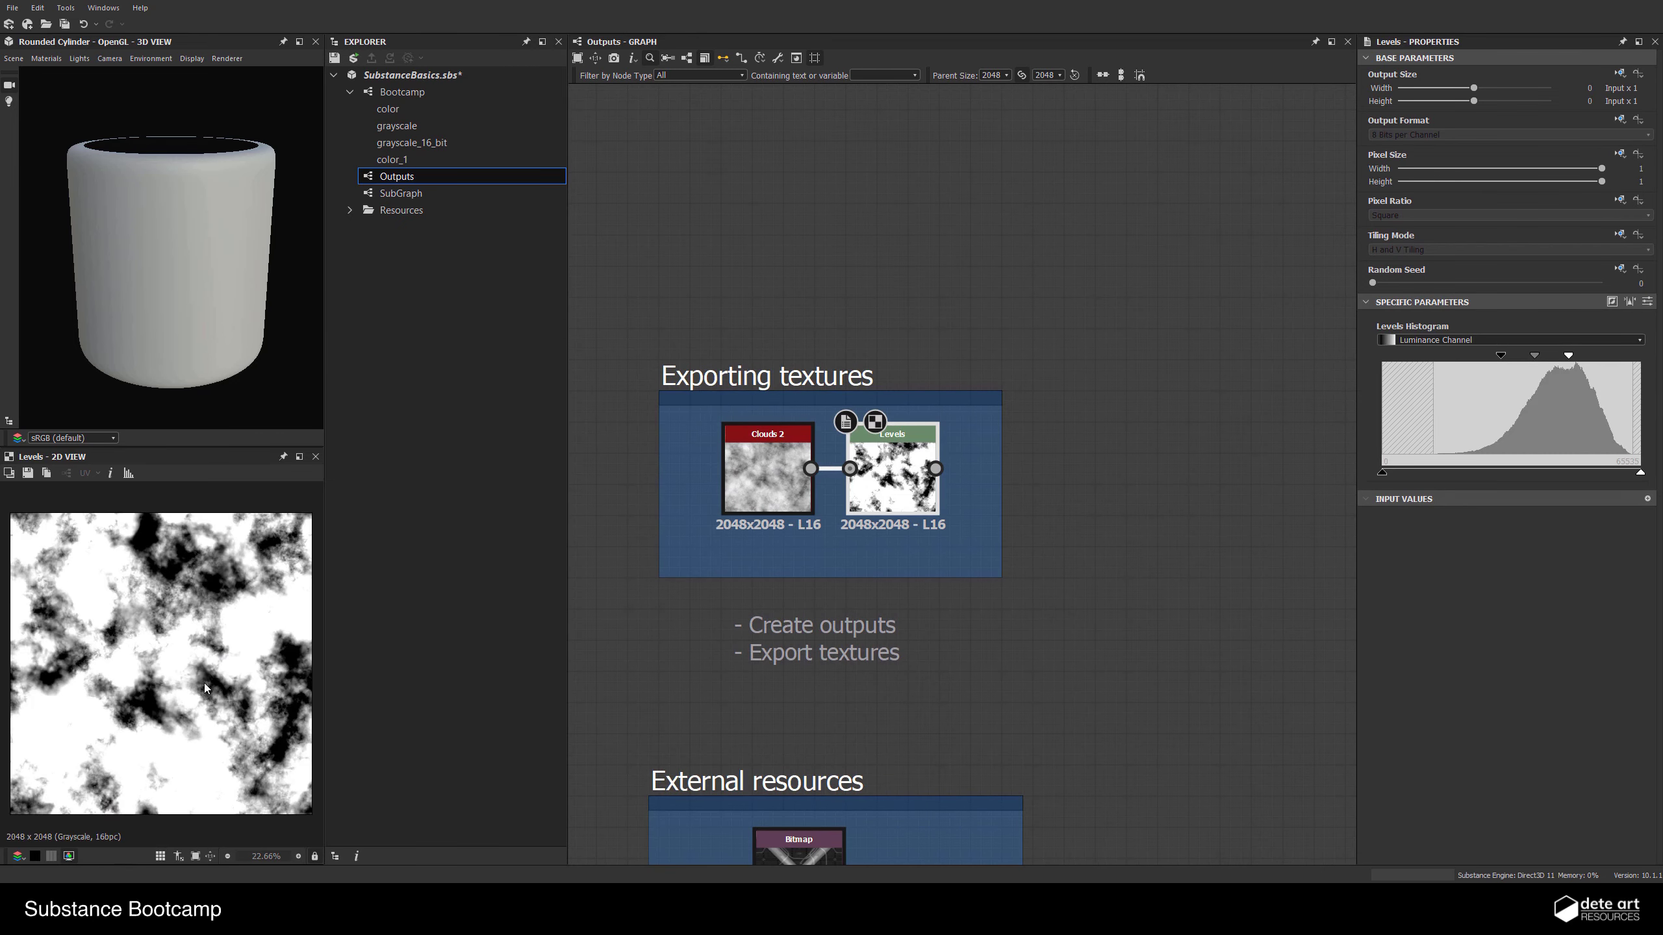
scroll(204, 683, up, 2)
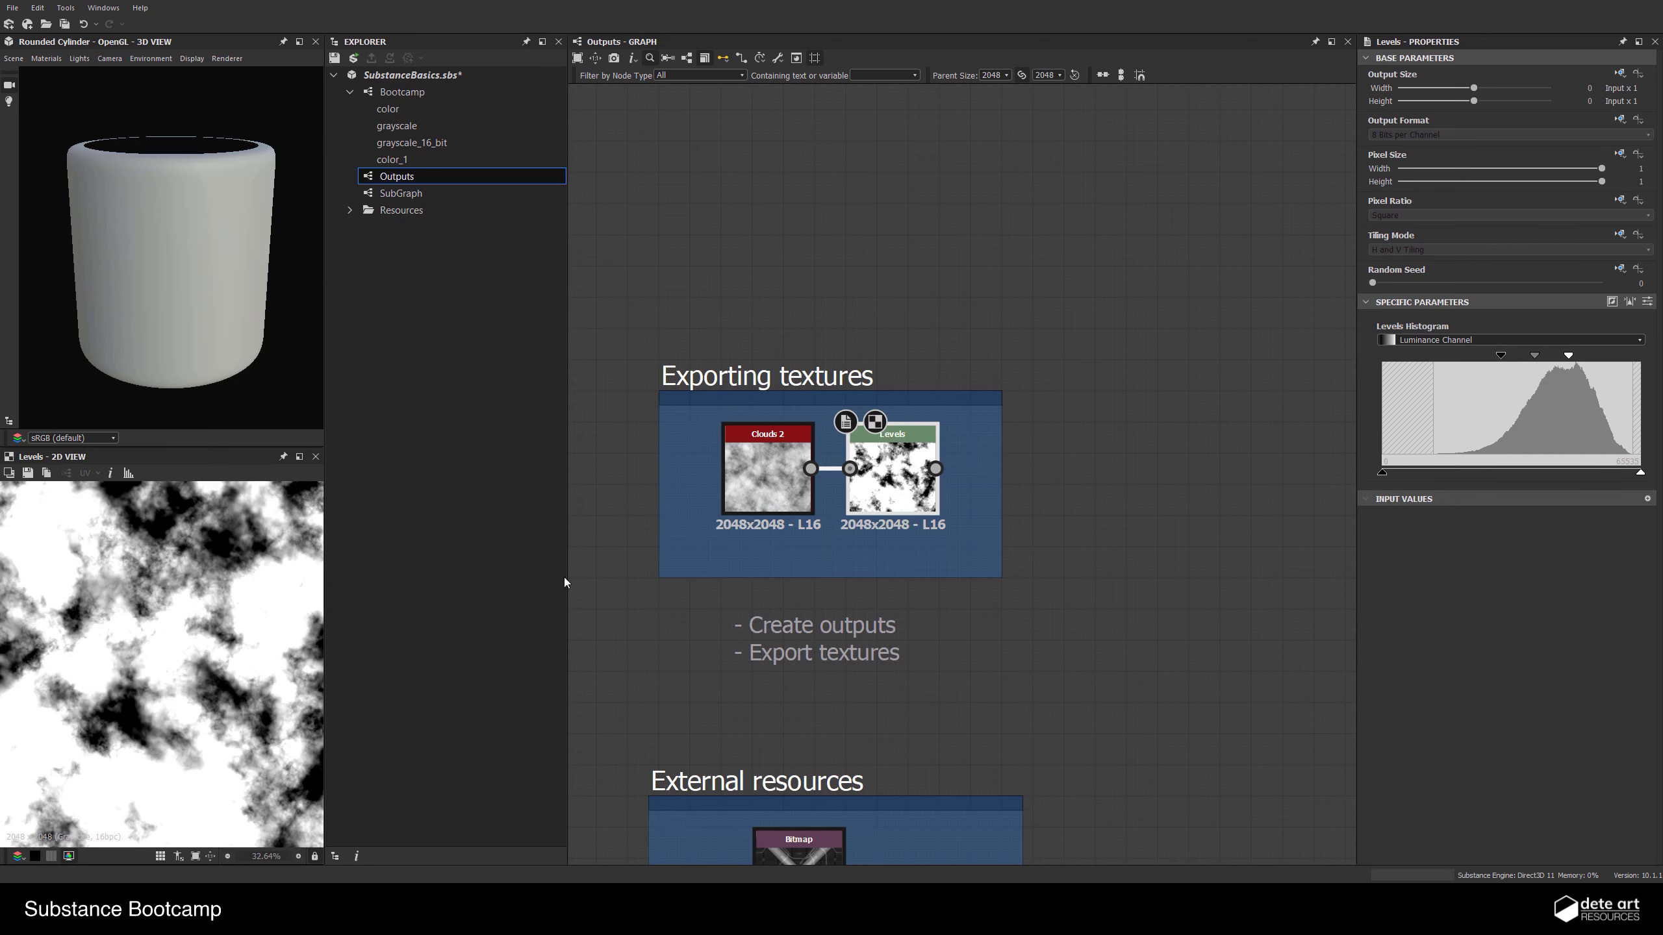
scroll(200, 521, down, 3)
middle_drag(1177, 441, 934, 424)
scroll(1051, 515, down, 4)
Show the Levels node on the 3D cylinder as its Base Color channel and look it over
drag(209, 275, 78, 264)
scroll(78, 264, up, 3)
scroll(953, 471, down, 3)
middle_drag(953, 471, 870, 590)
scroll(719, 542, up, 4)
scroll(224, 327, down, 3)
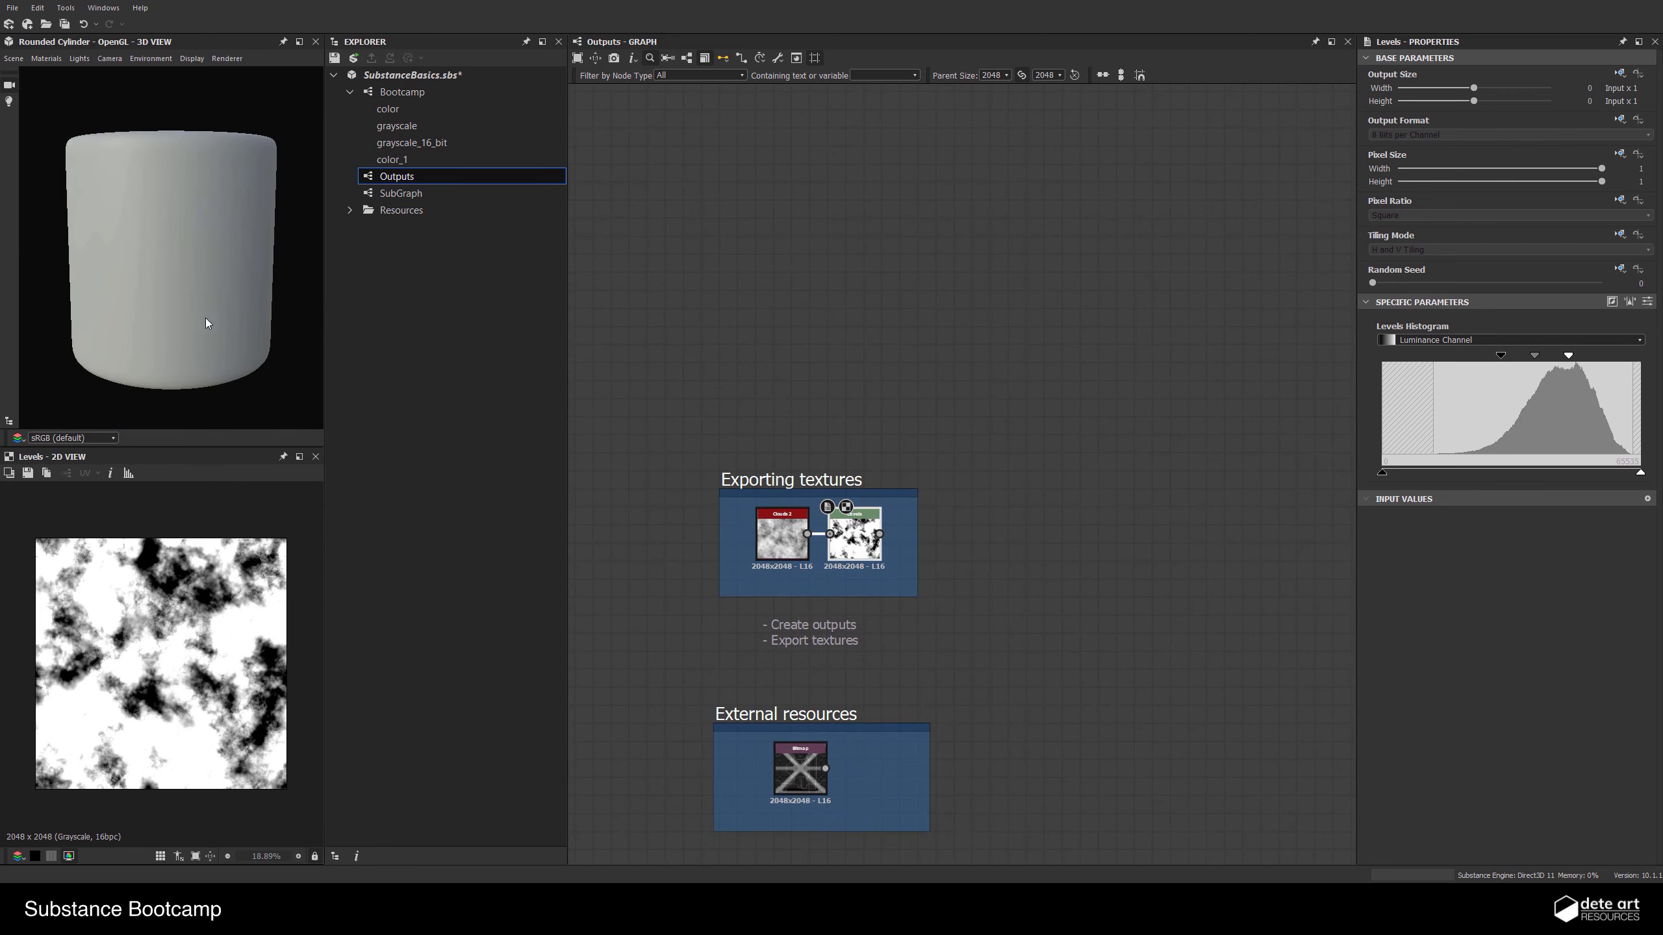
right_click(843, 552)
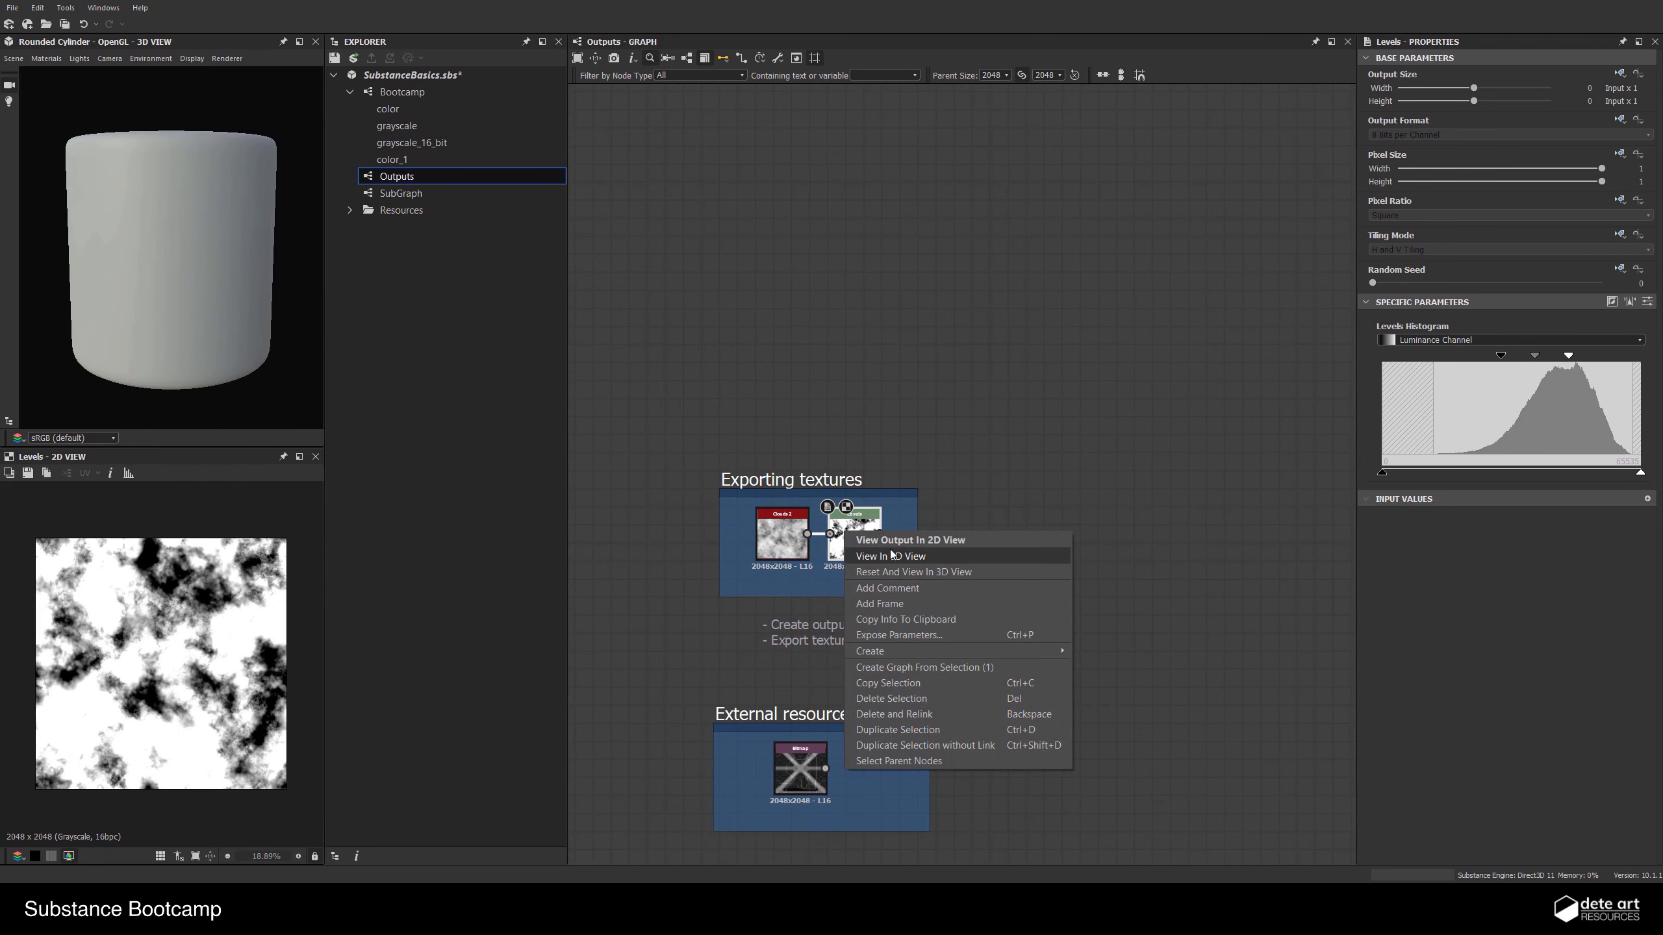
click(892, 554)
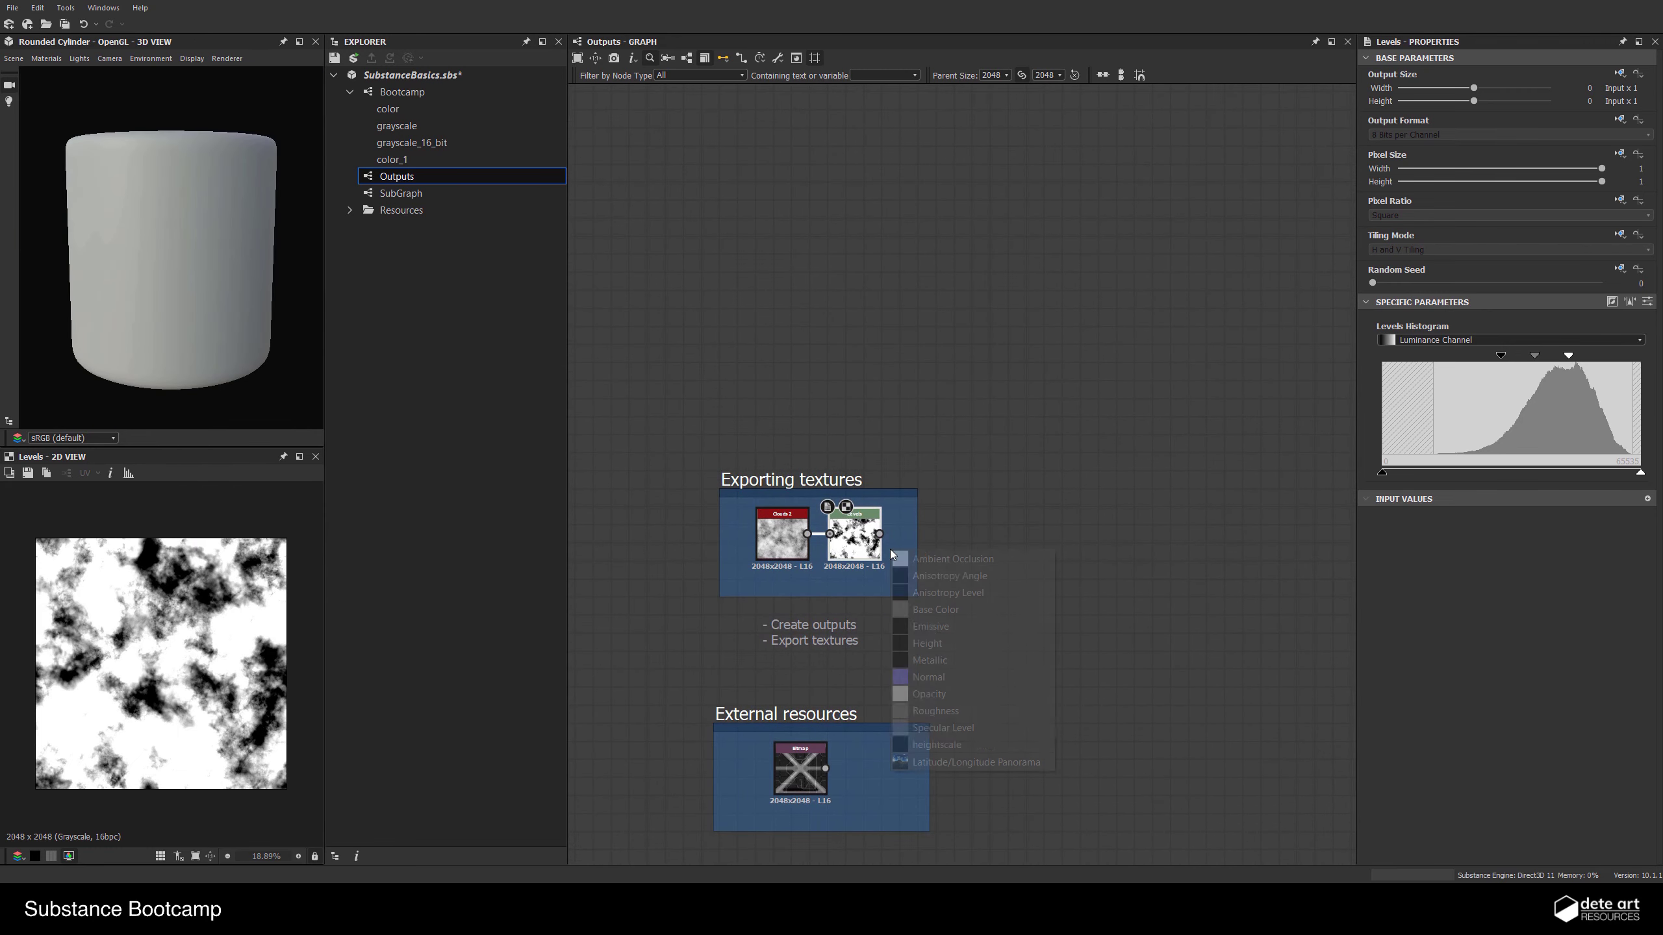
click(944, 610)
mouse_move(214, 360)
mouse_down()
mouse_move(233, 308)
mouse_move(190, 337)
mouse_up()
scroll(1021, 462, down, 2)
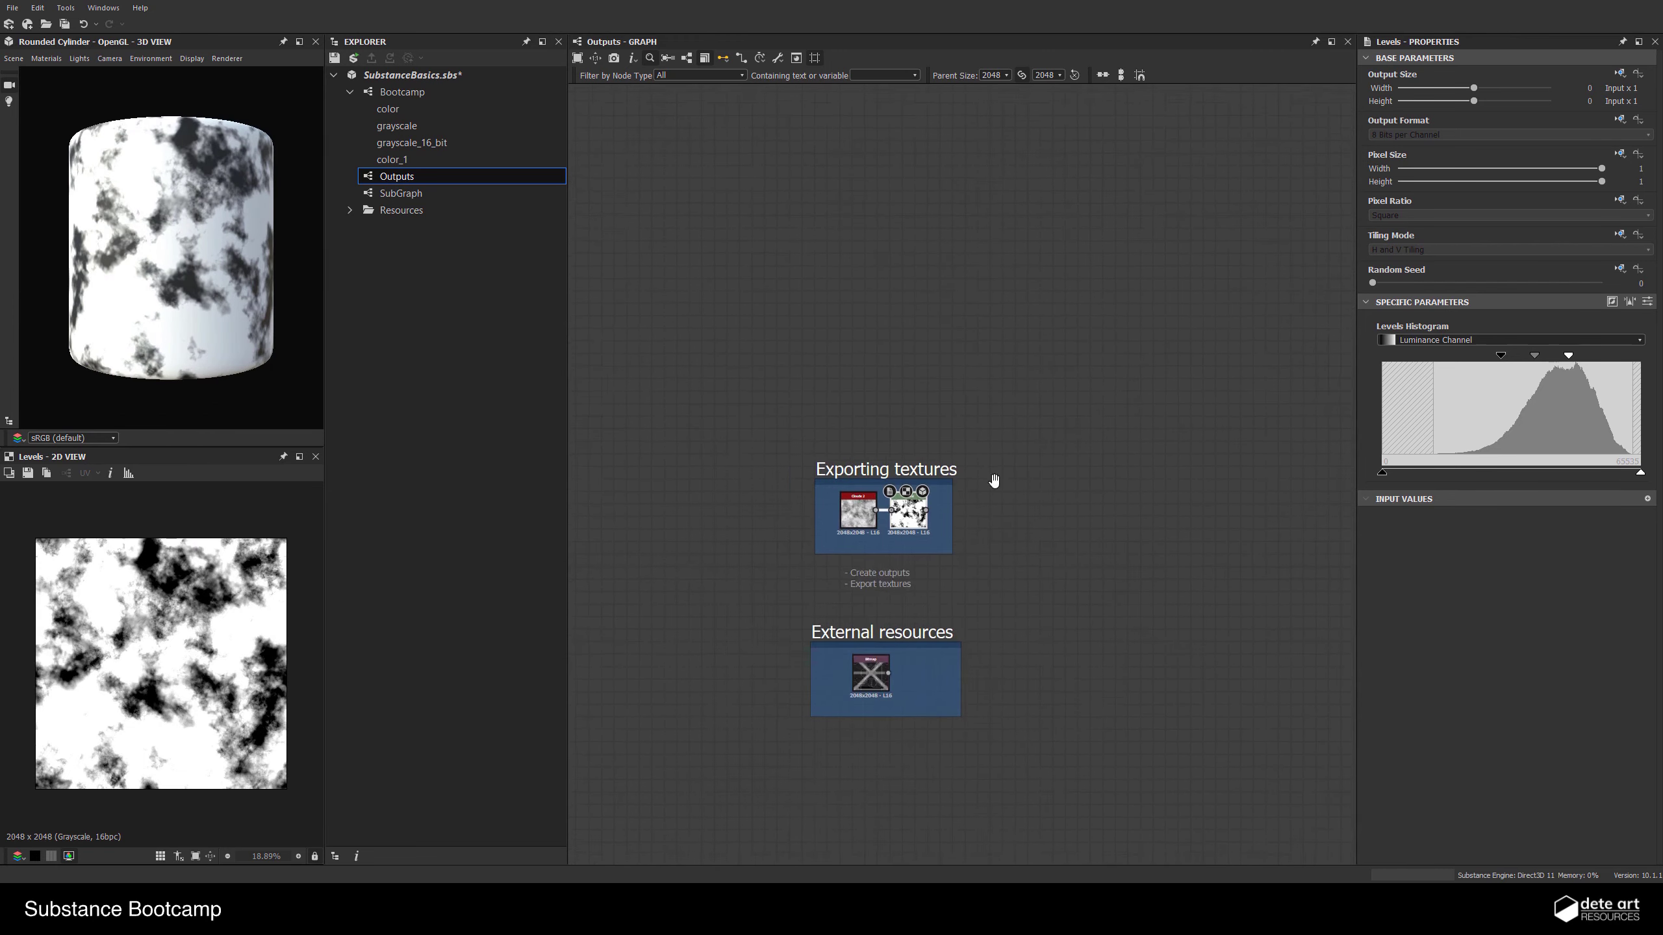
Add a Base Material node in the empty graph area beside the Exporting textures frame
middle_drag(994, 483, 812, 476)
click(896, 440)
scroll(897, 439, up, 1)
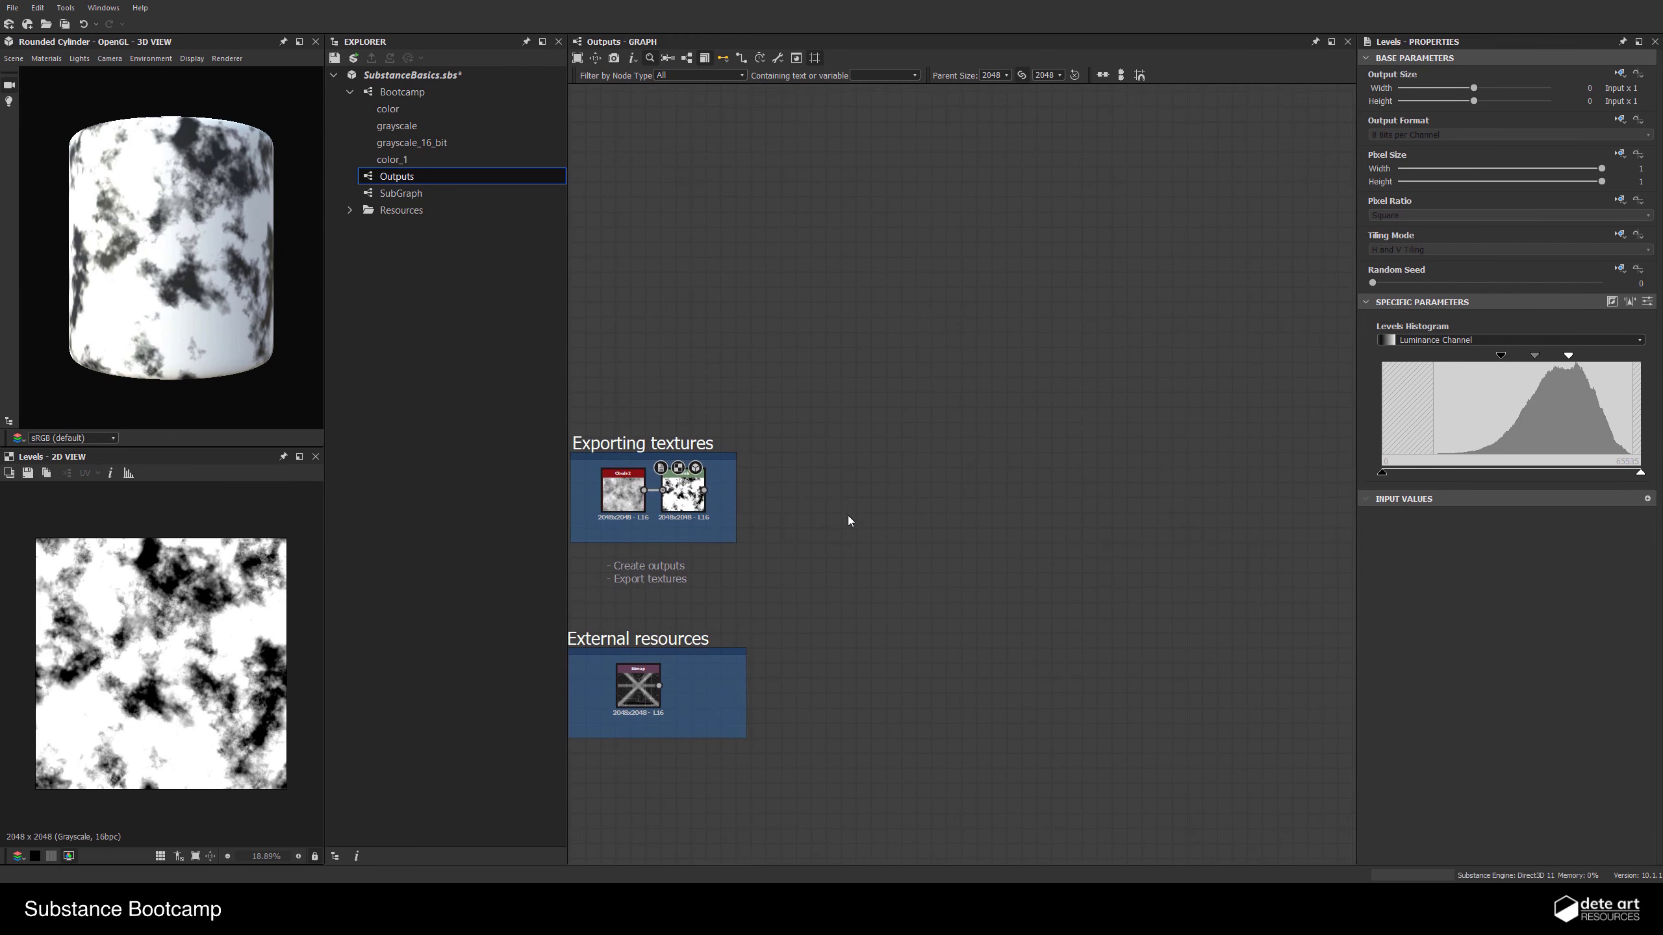
middle_drag(832, 358, 871, 352)
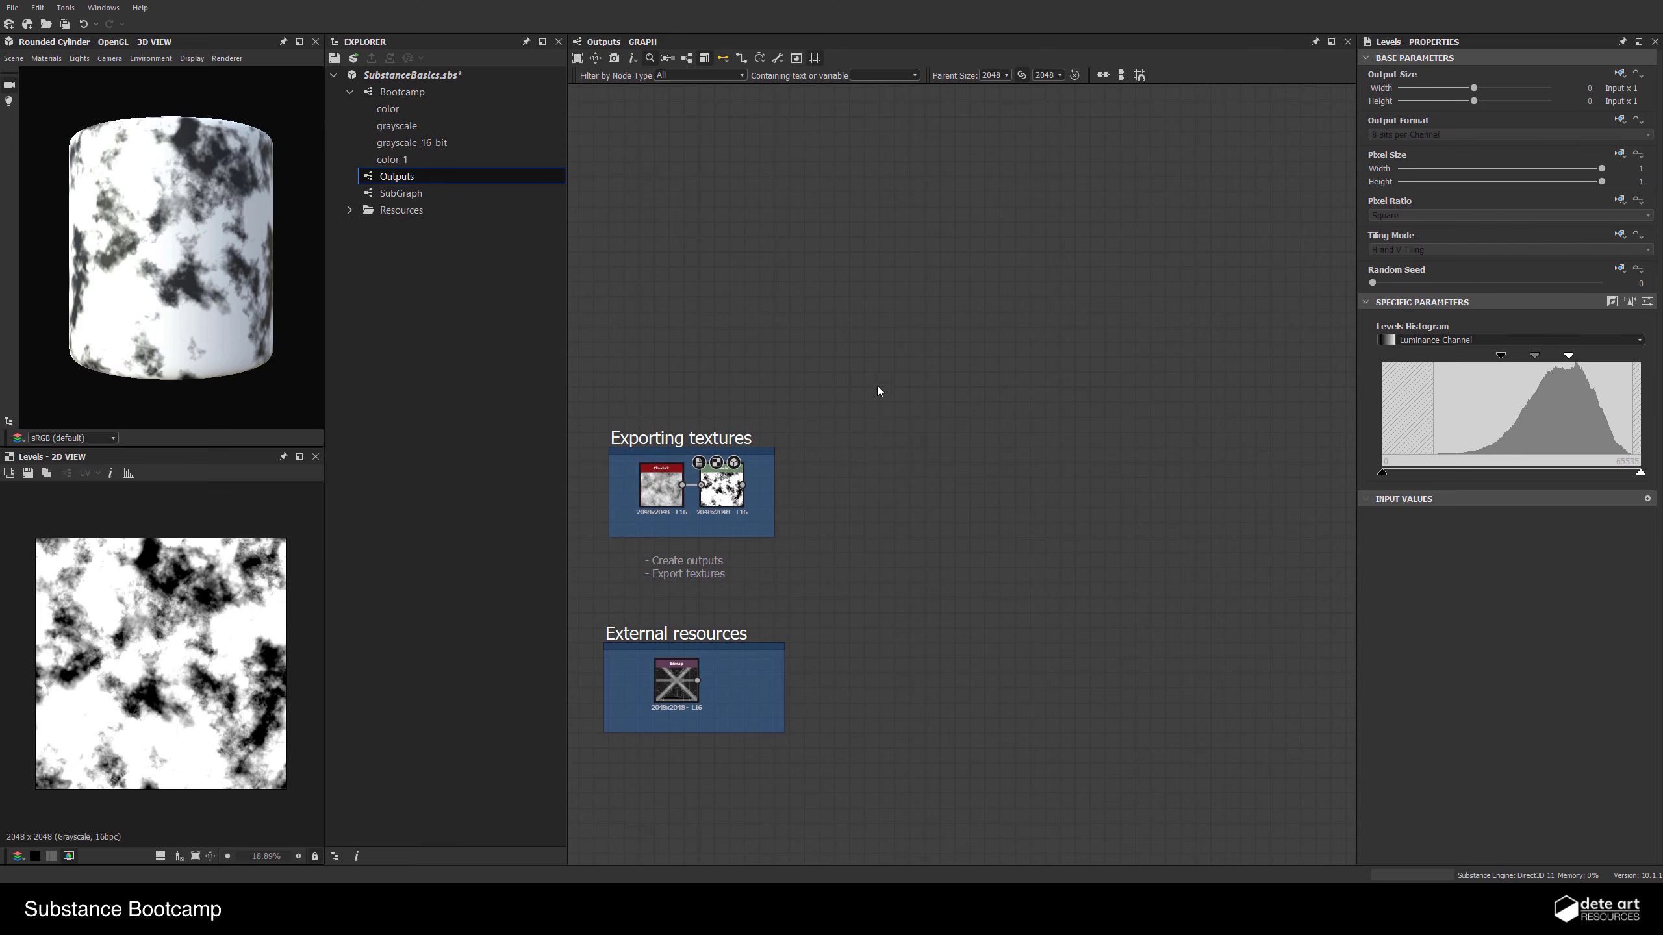
scroll(934, 431, up, 1)
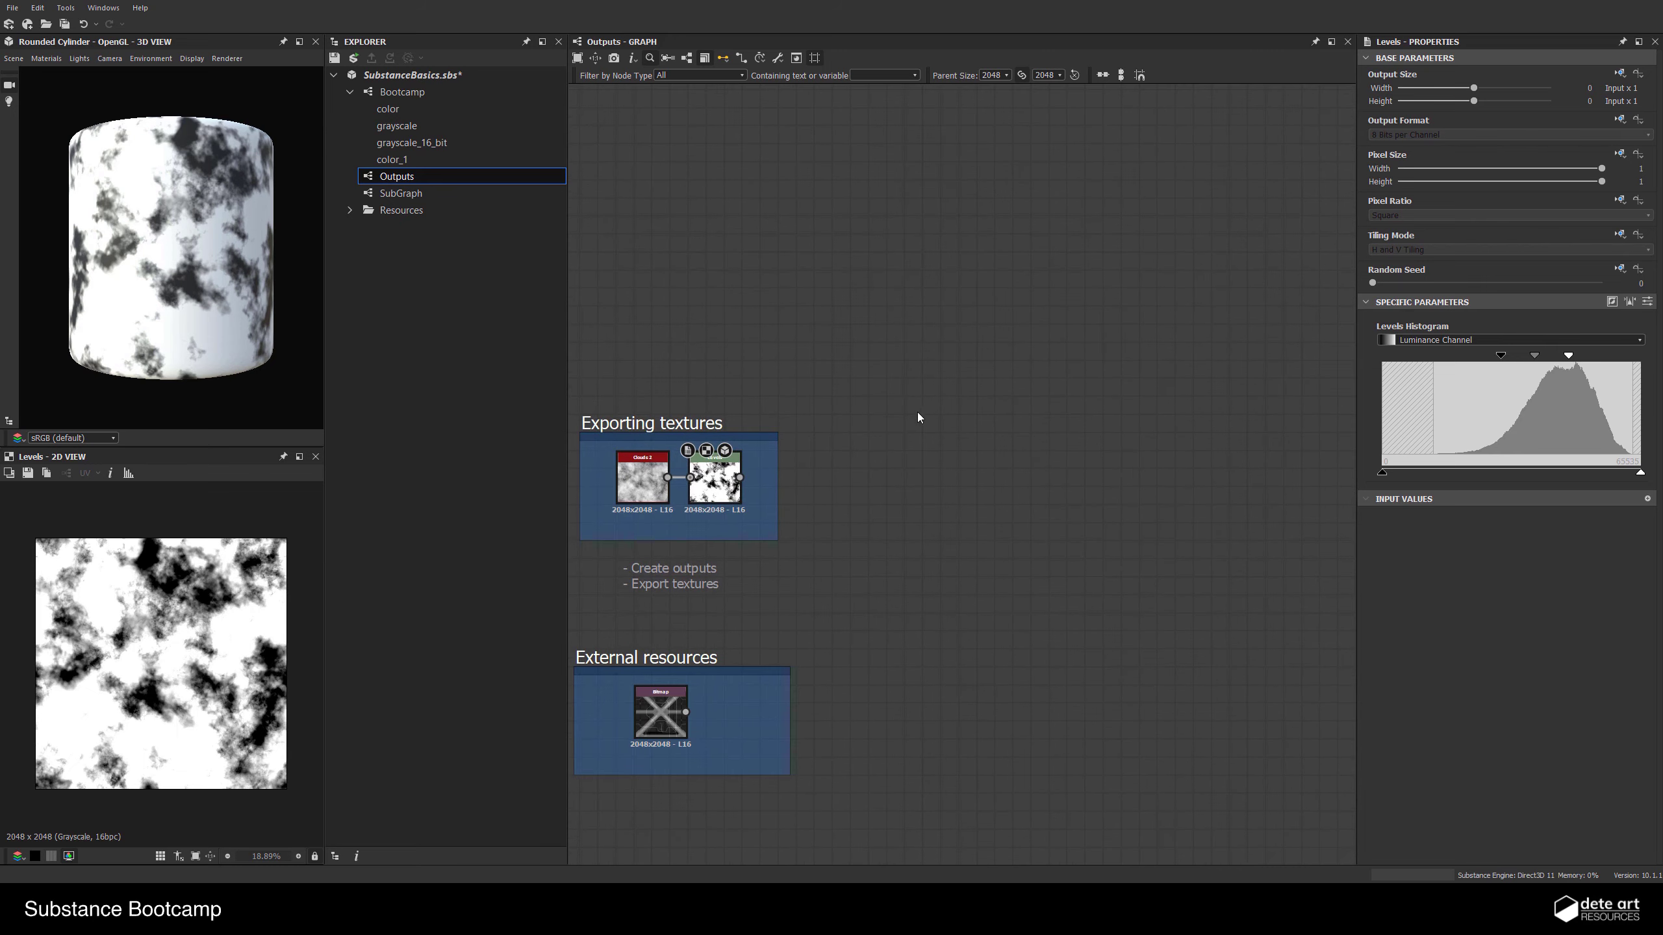
key(space)
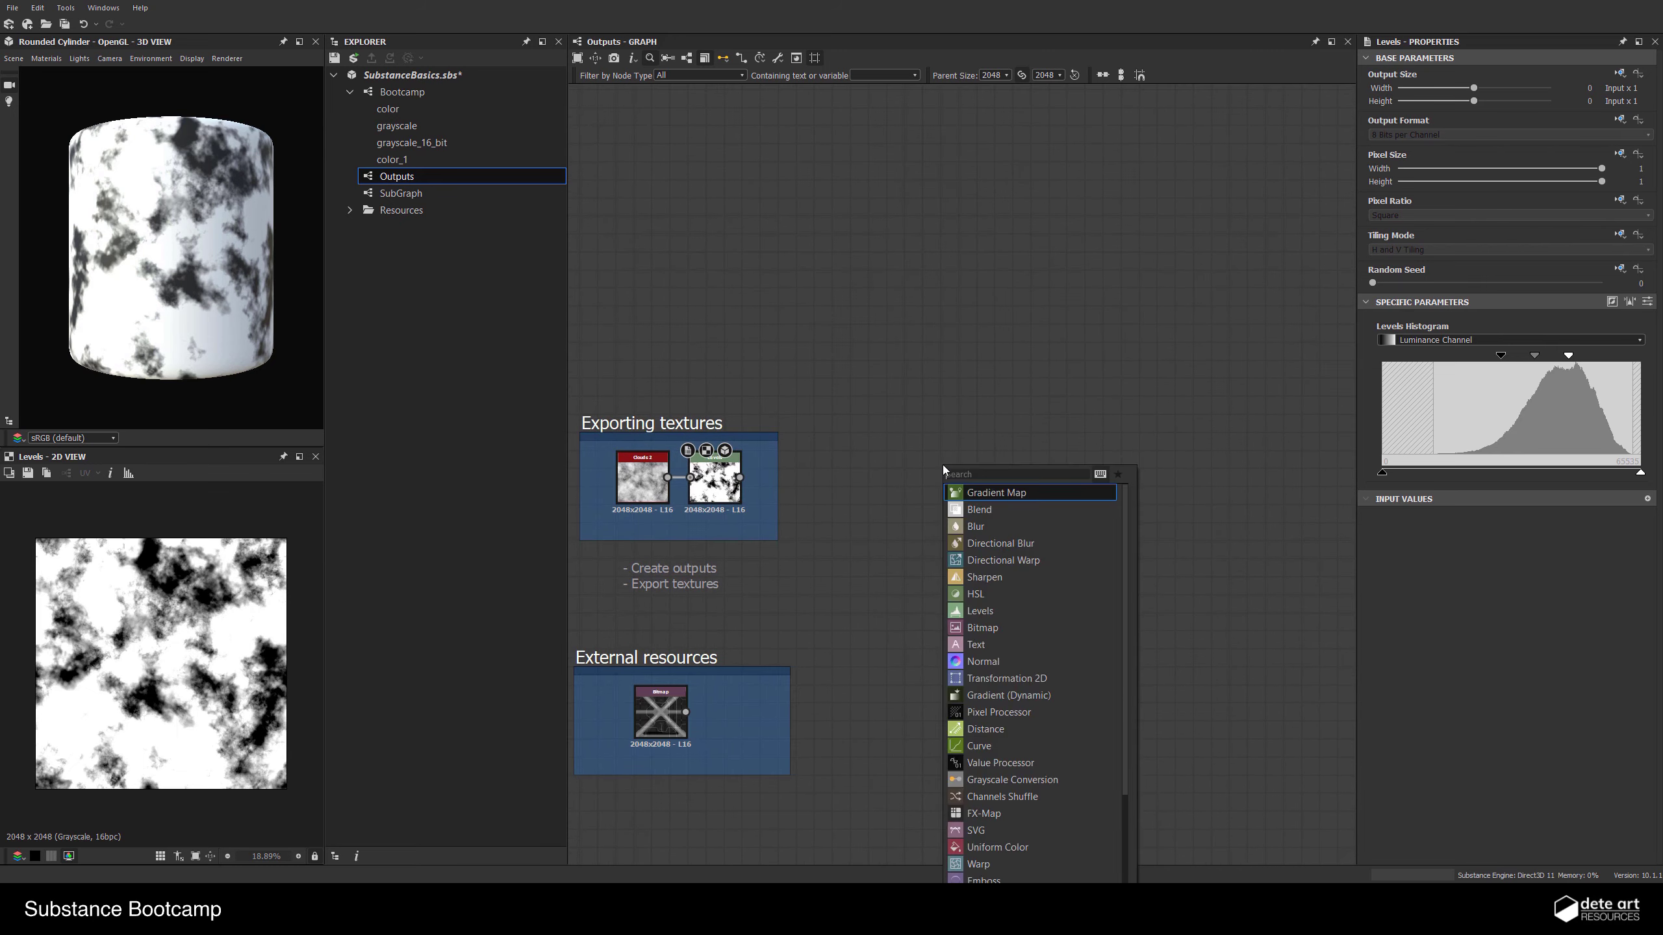
text(base)
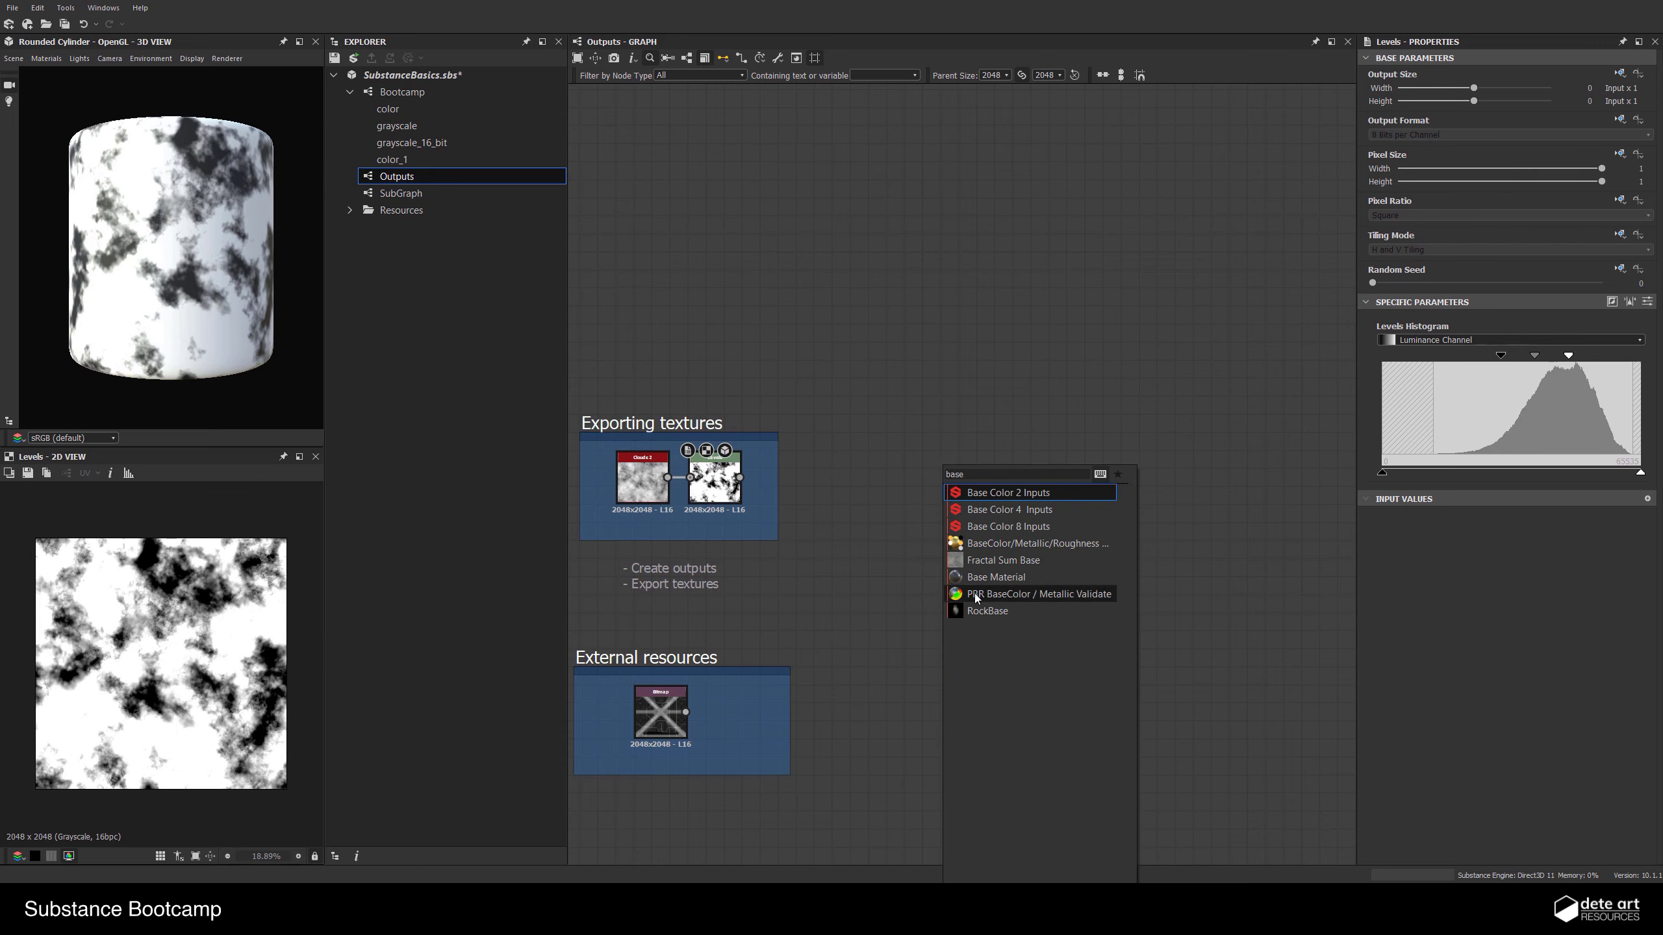
click(1005, 579)
drag(946, 446, 1000, 448)
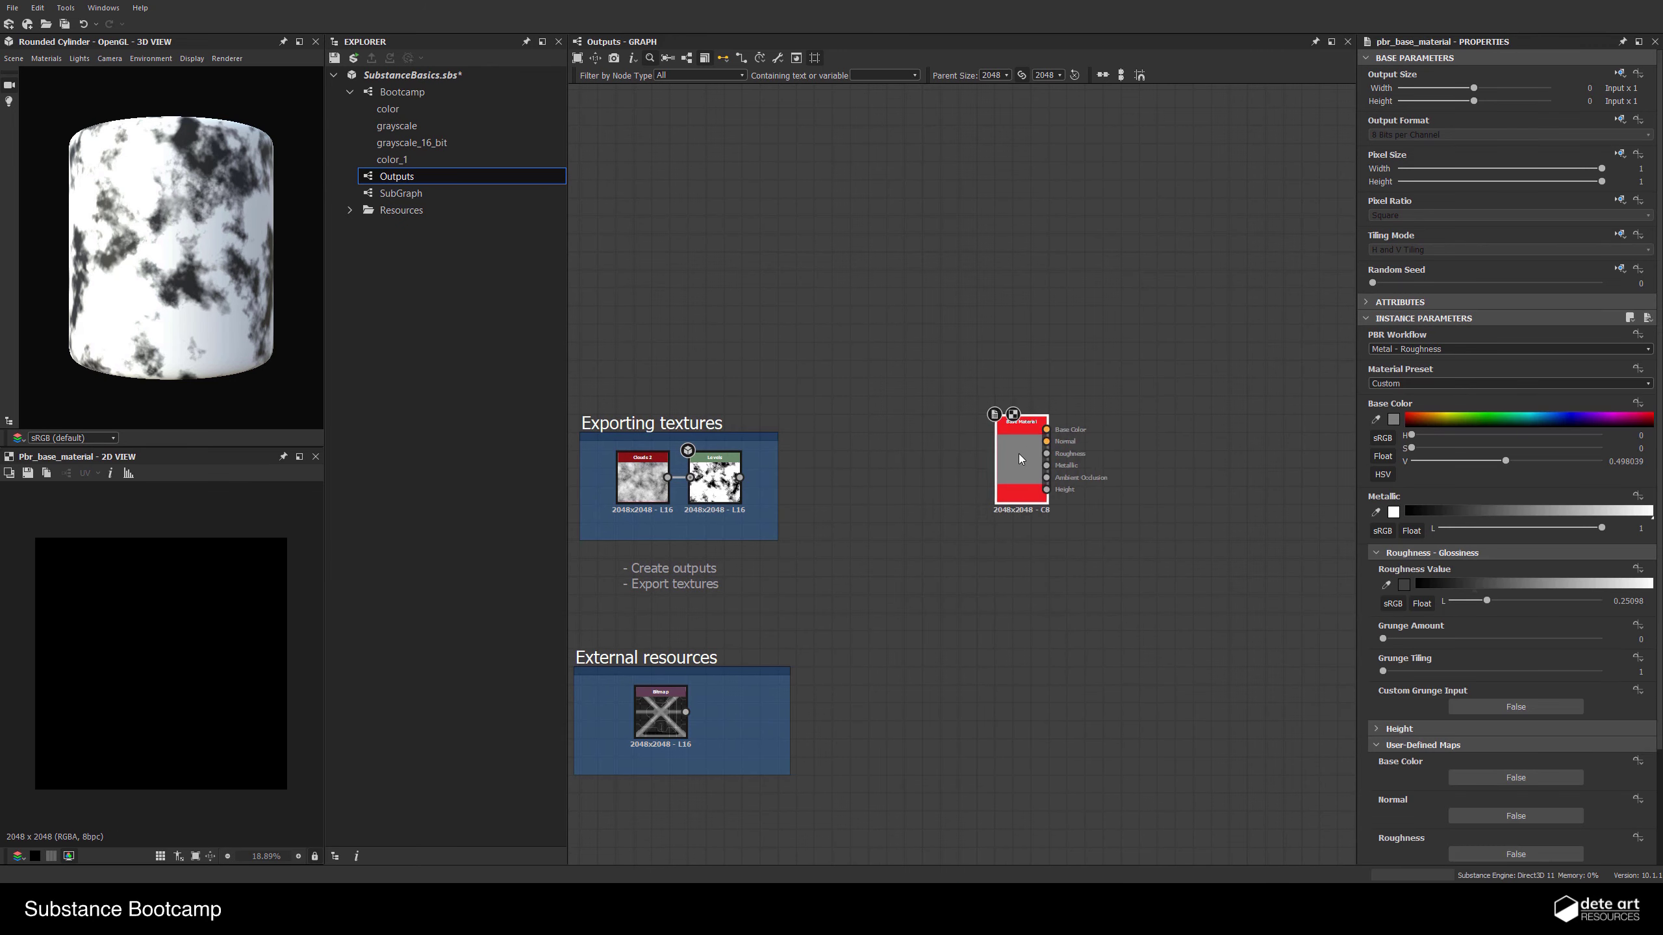
Show the Base Material node on the 3D cylinder and examine its surface from another angle
scroll(1512, 776, down, 2)
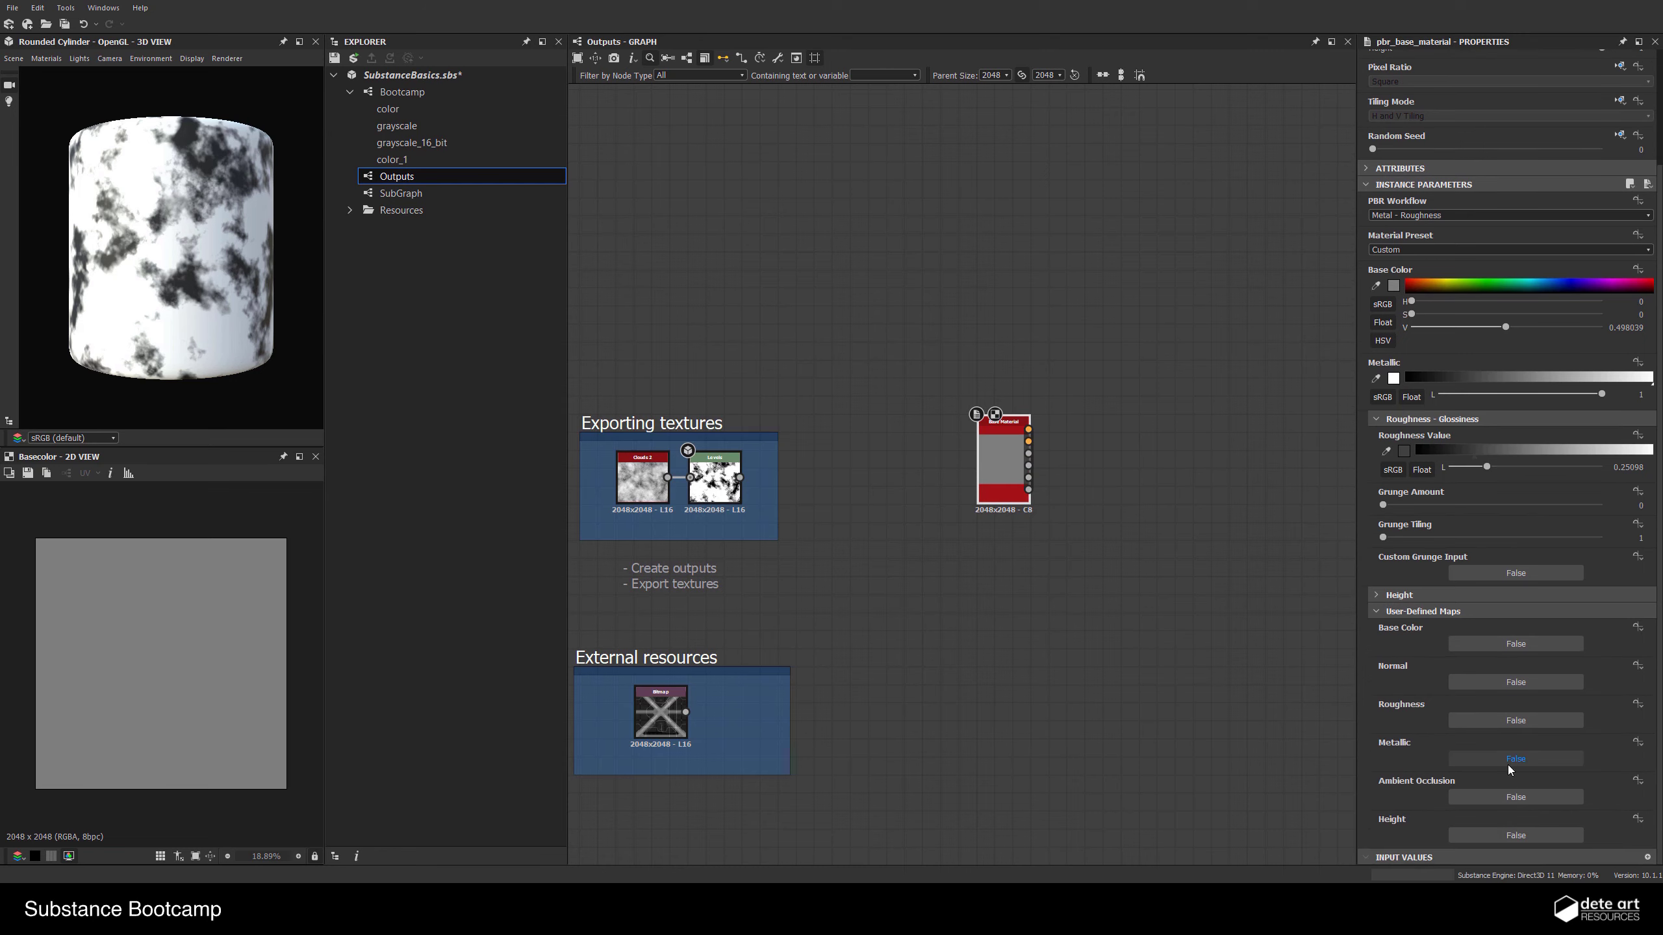
scroll(1057, 437, up, 2)
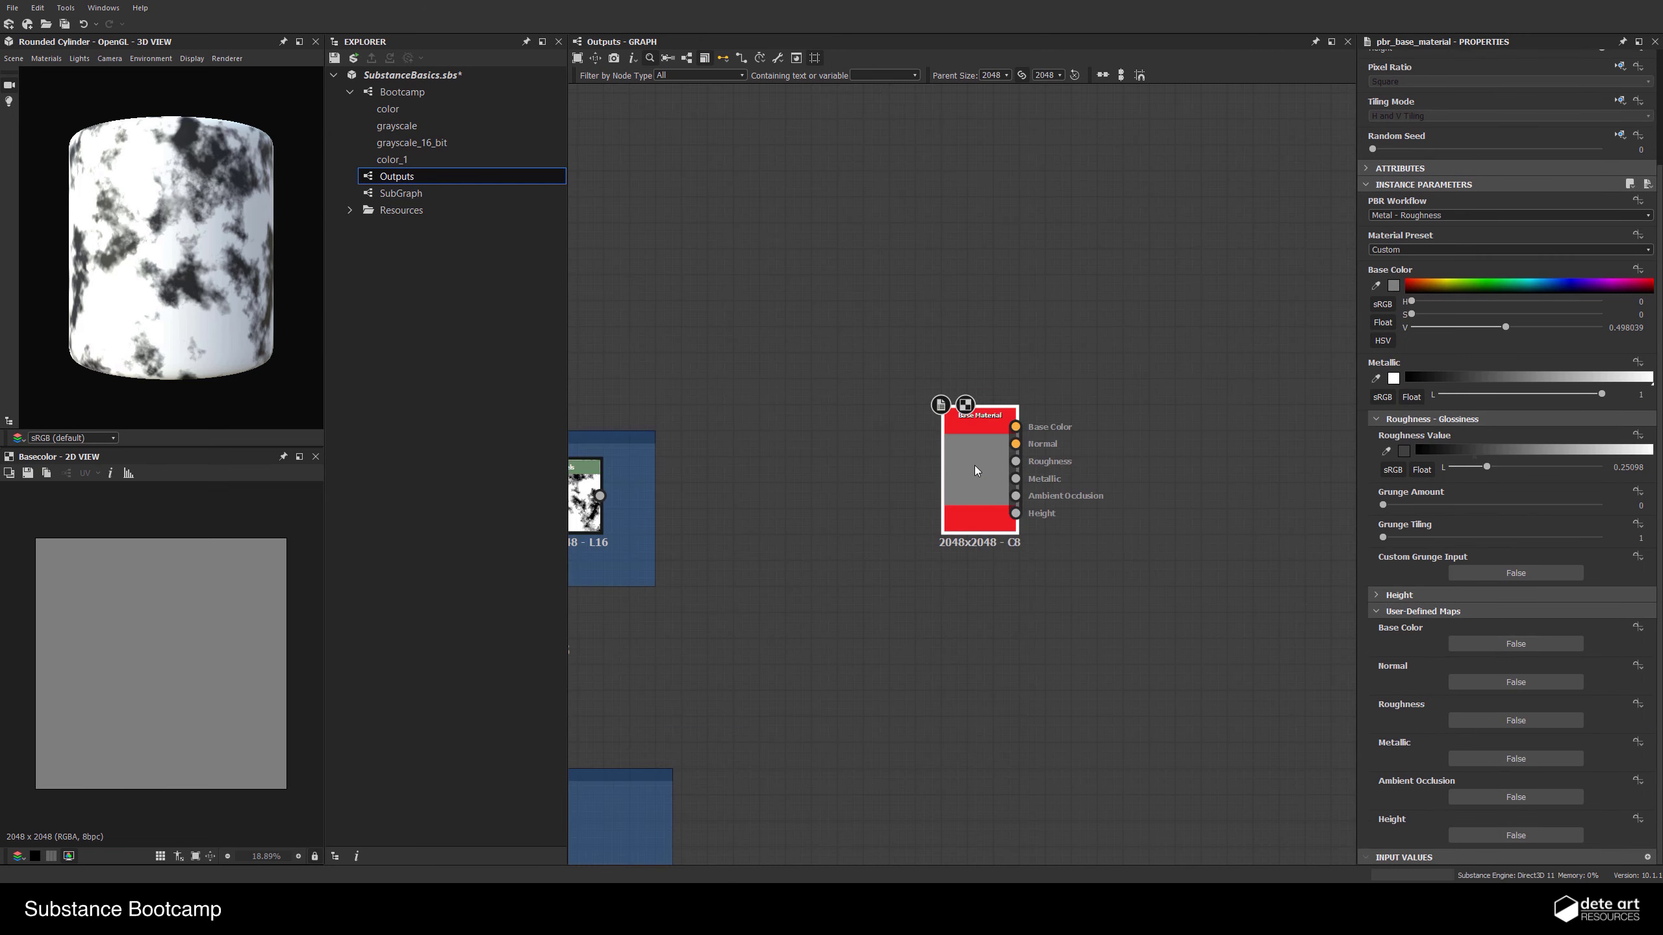
right_click(974, 465)
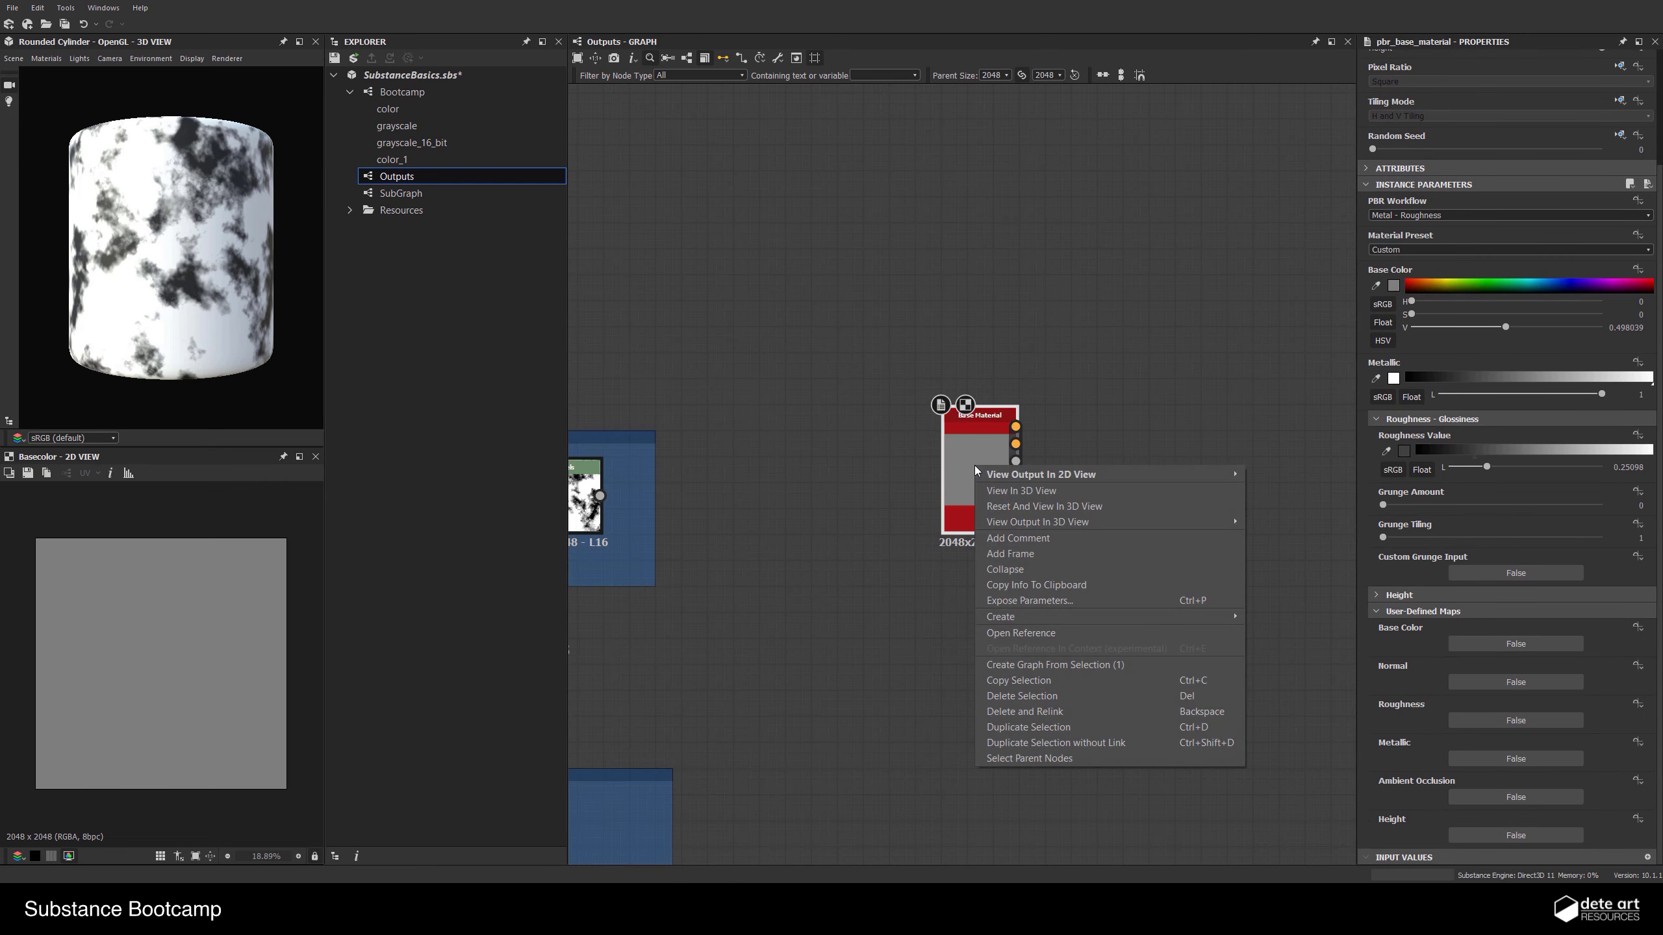
click(1044, 493)
drag(184, 248, 183, 367)
mouse_move(169, 265)
mouse_down()
mouse_move(165, 224)
mouse_move(216, 112)
mouse_move(141, 260)
mouse_up()
Create output nodes for the Base Material node, leaving out its hidden connectors
middle_drag(1078, 570, 939, 570)
click(932, 566)
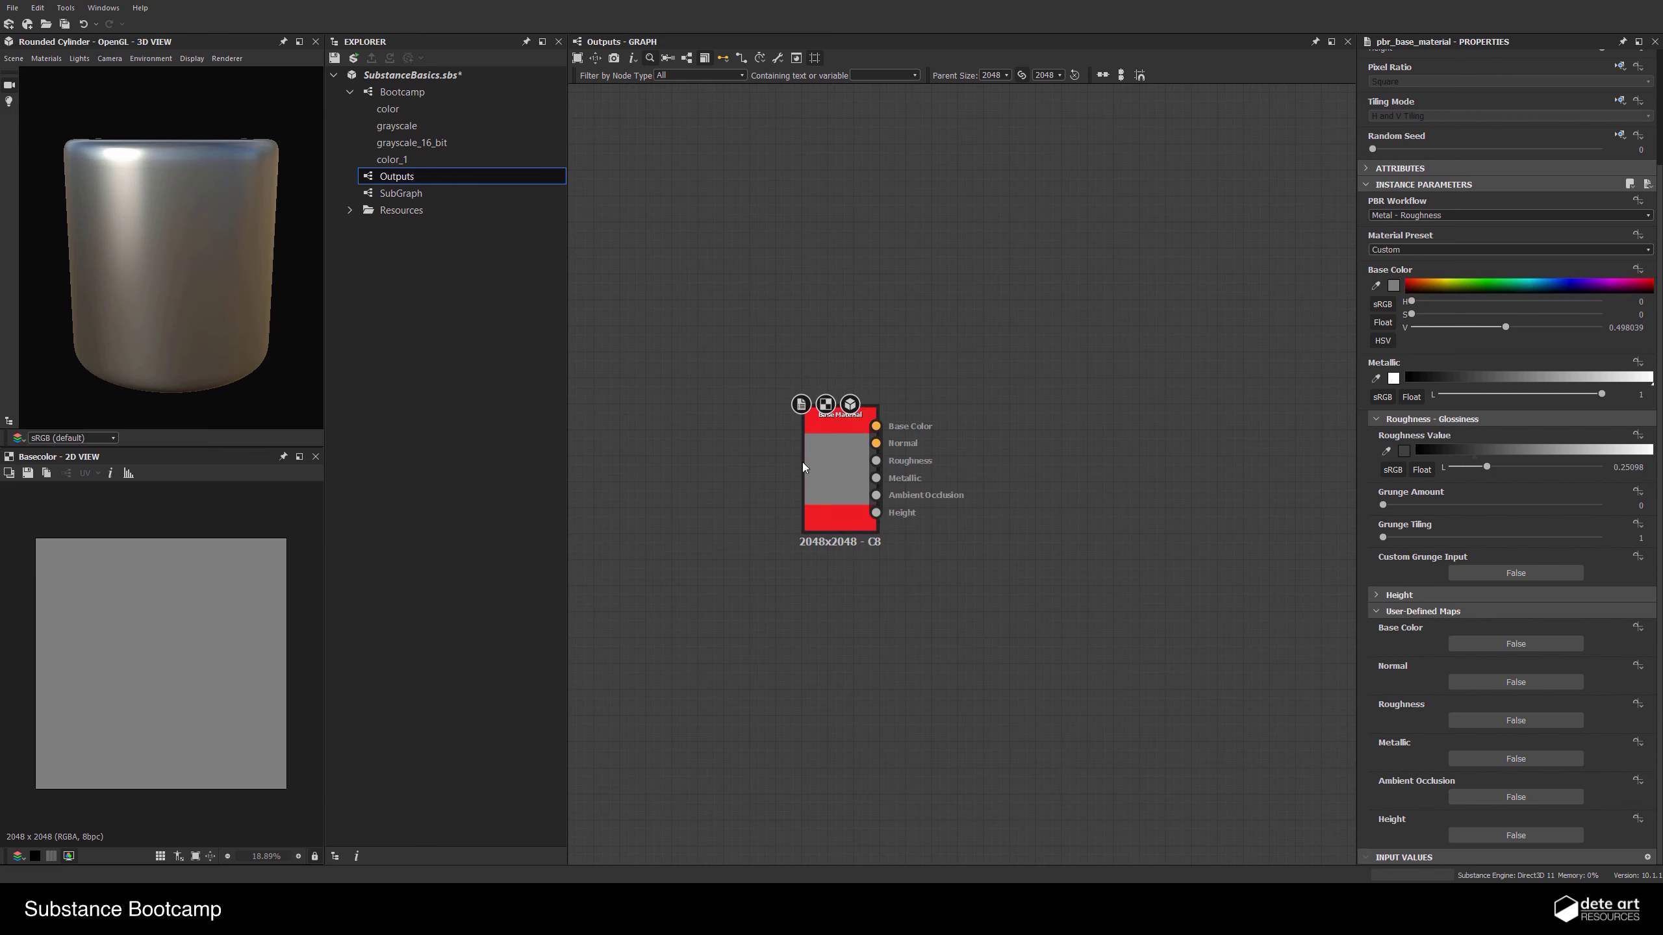
right_click(831, 440)
mouse_move(942, 594)
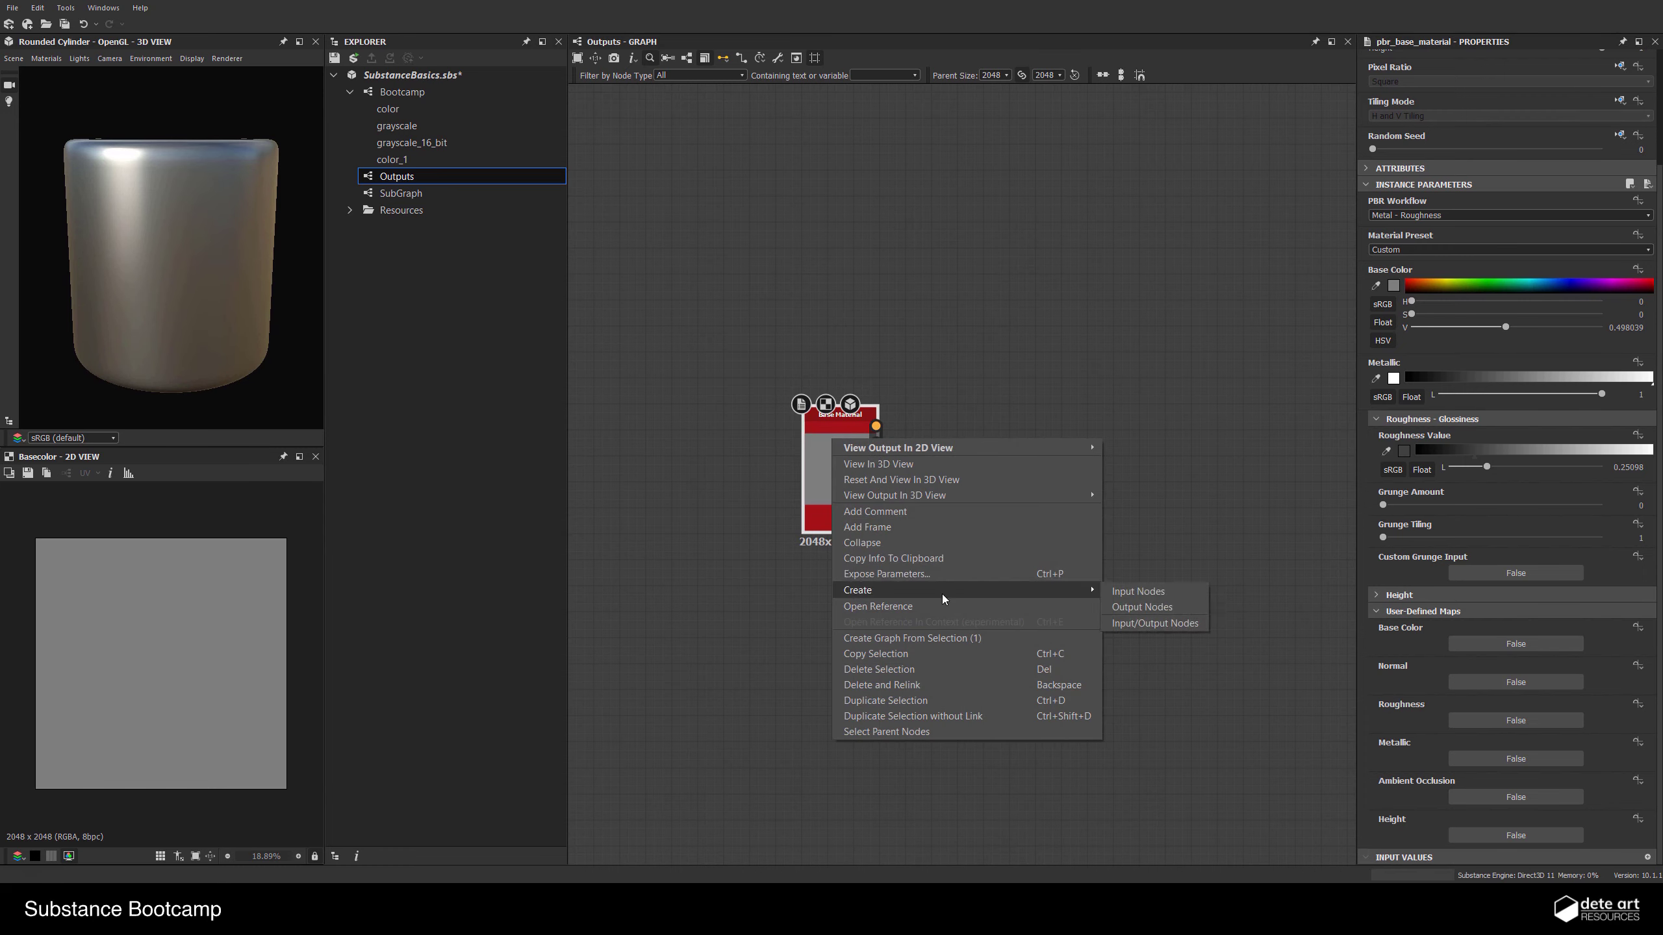
click(1129, 608)
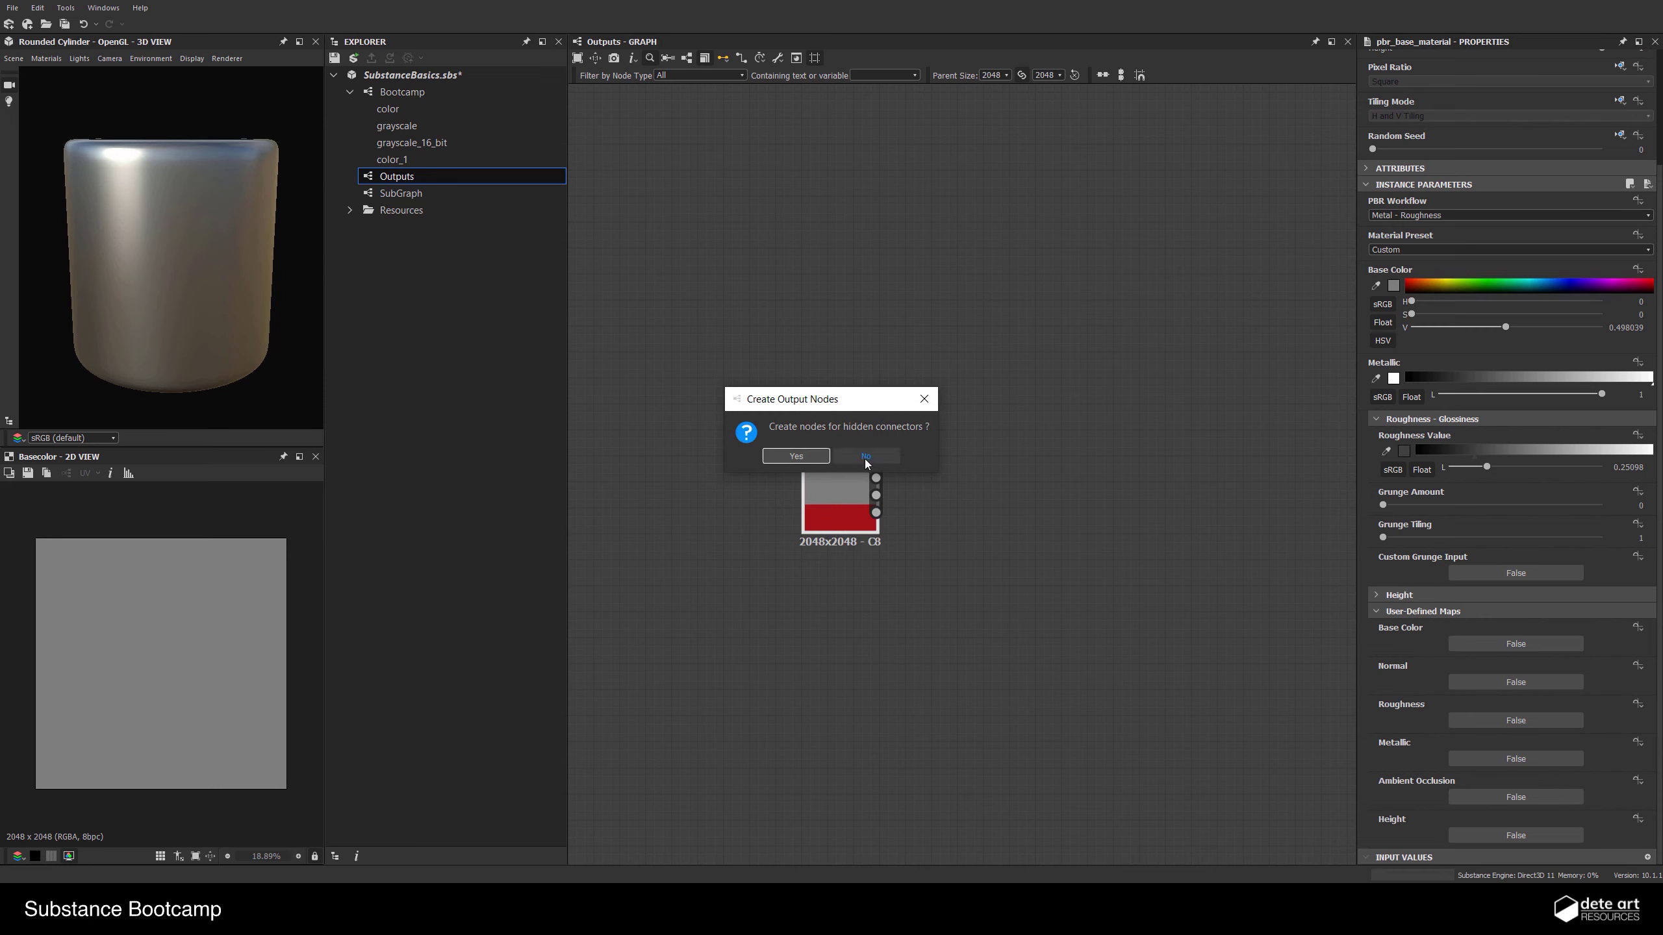
click(859, 460)
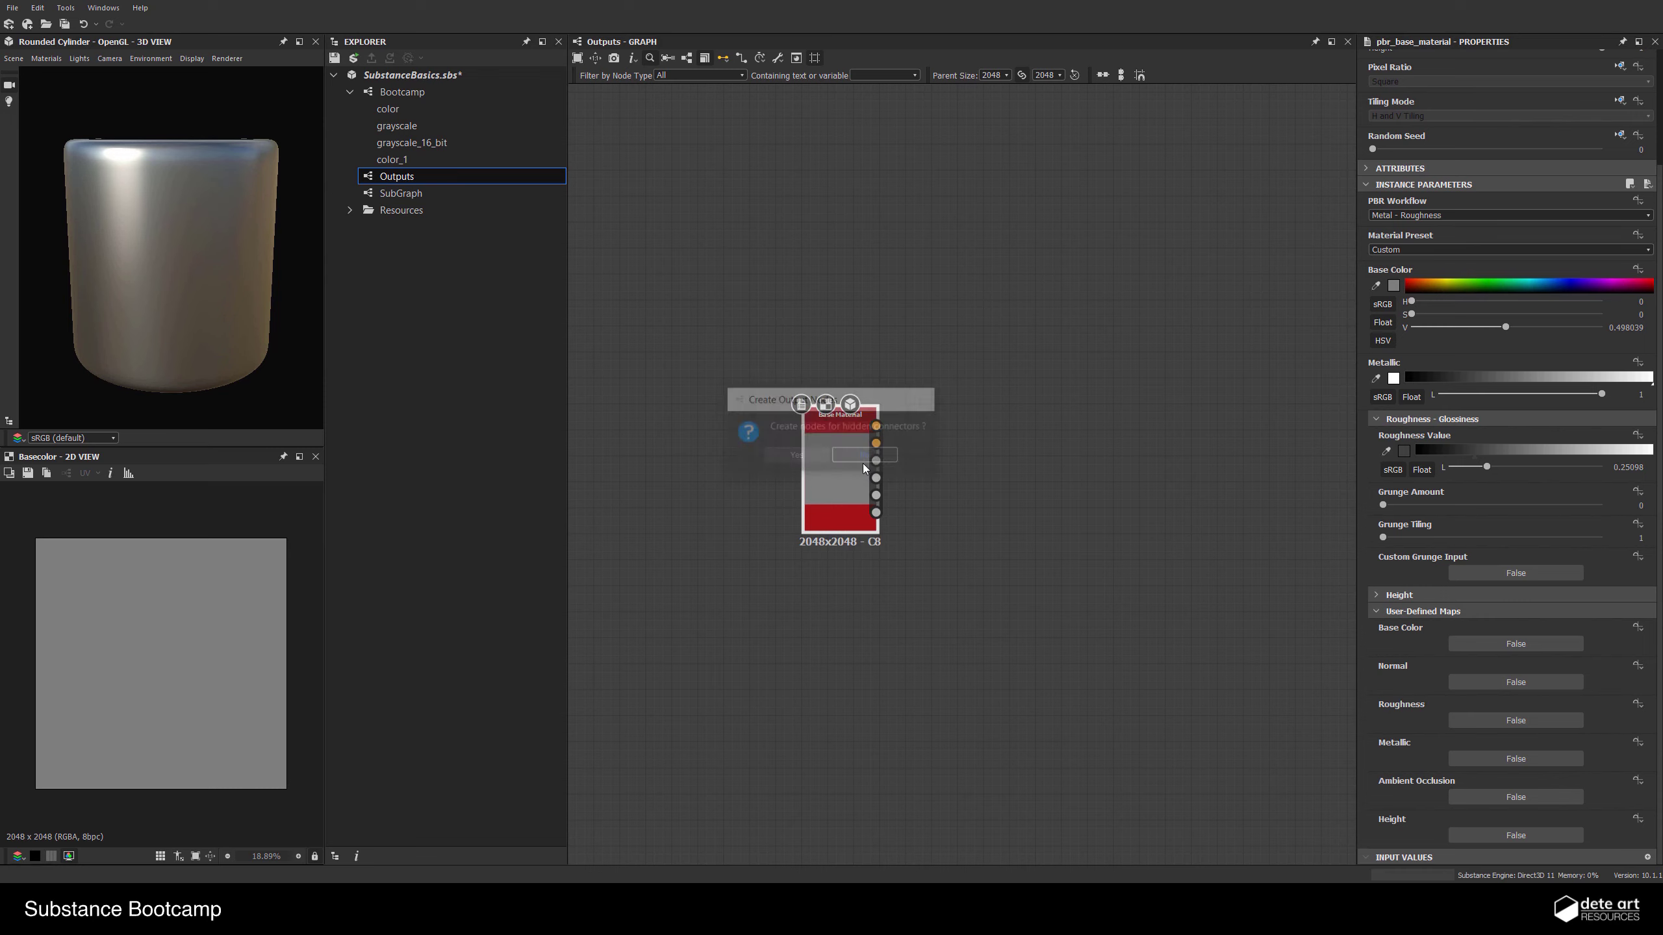
Preview the Base Color, Normal, Roughness, Metallic, Ambient Occlusion and Height outputs one after another in the 2D view
click(1063, 139)
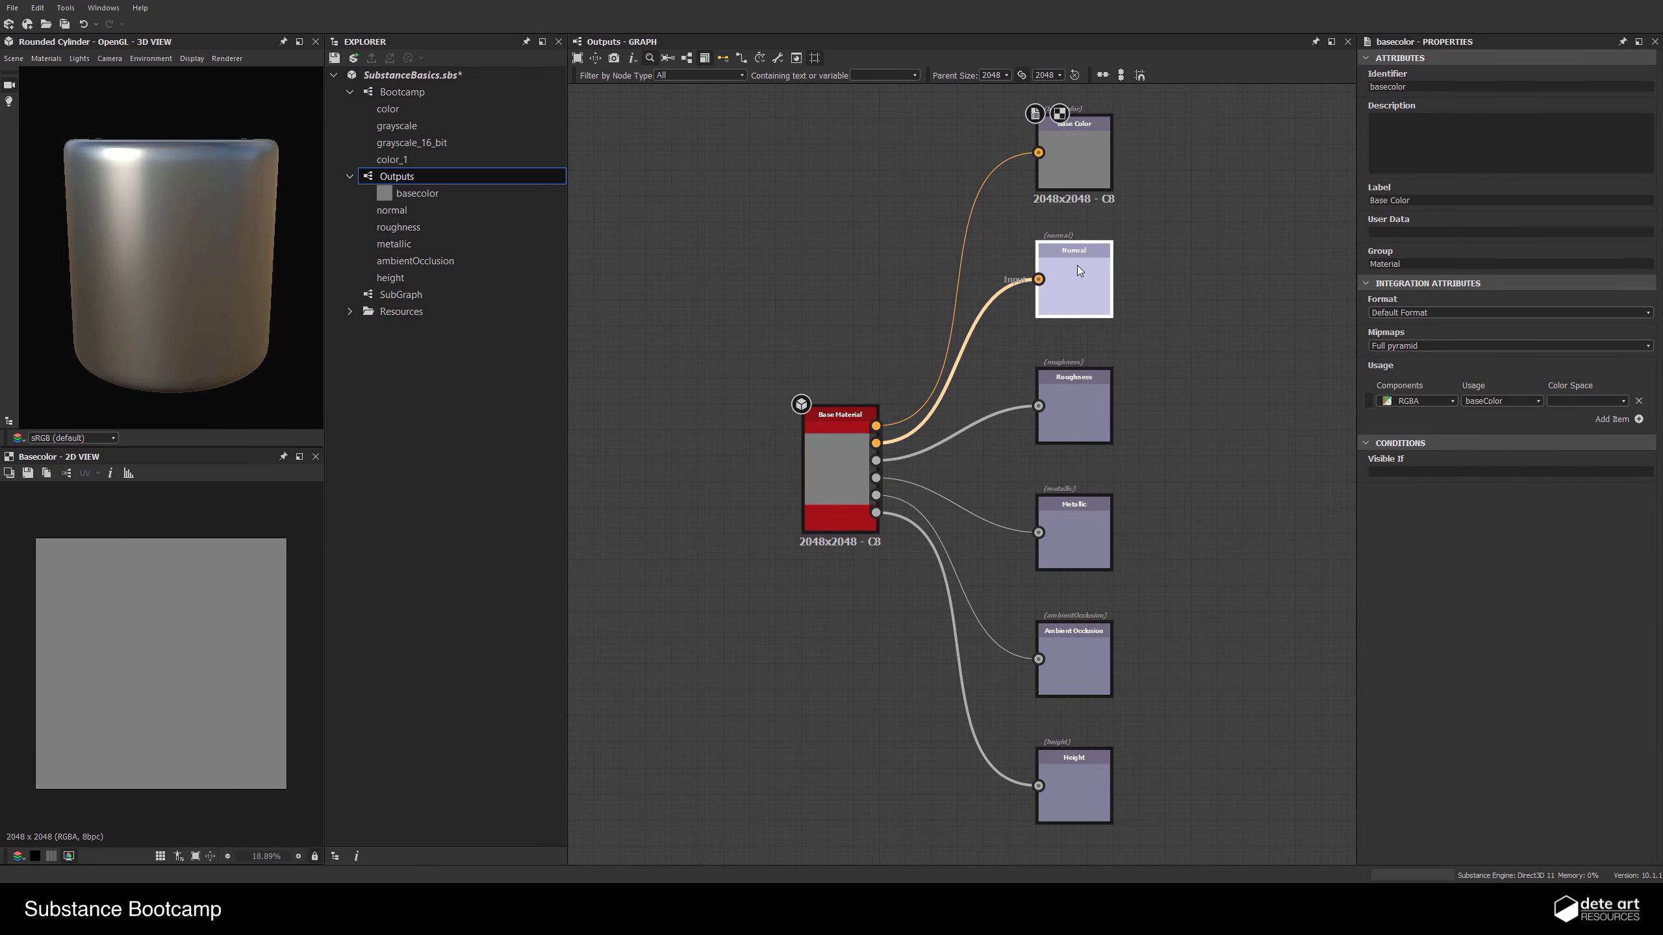
click(1076, 265)
click(1069, 387)
click(1068, 546)
click(1069, 666)
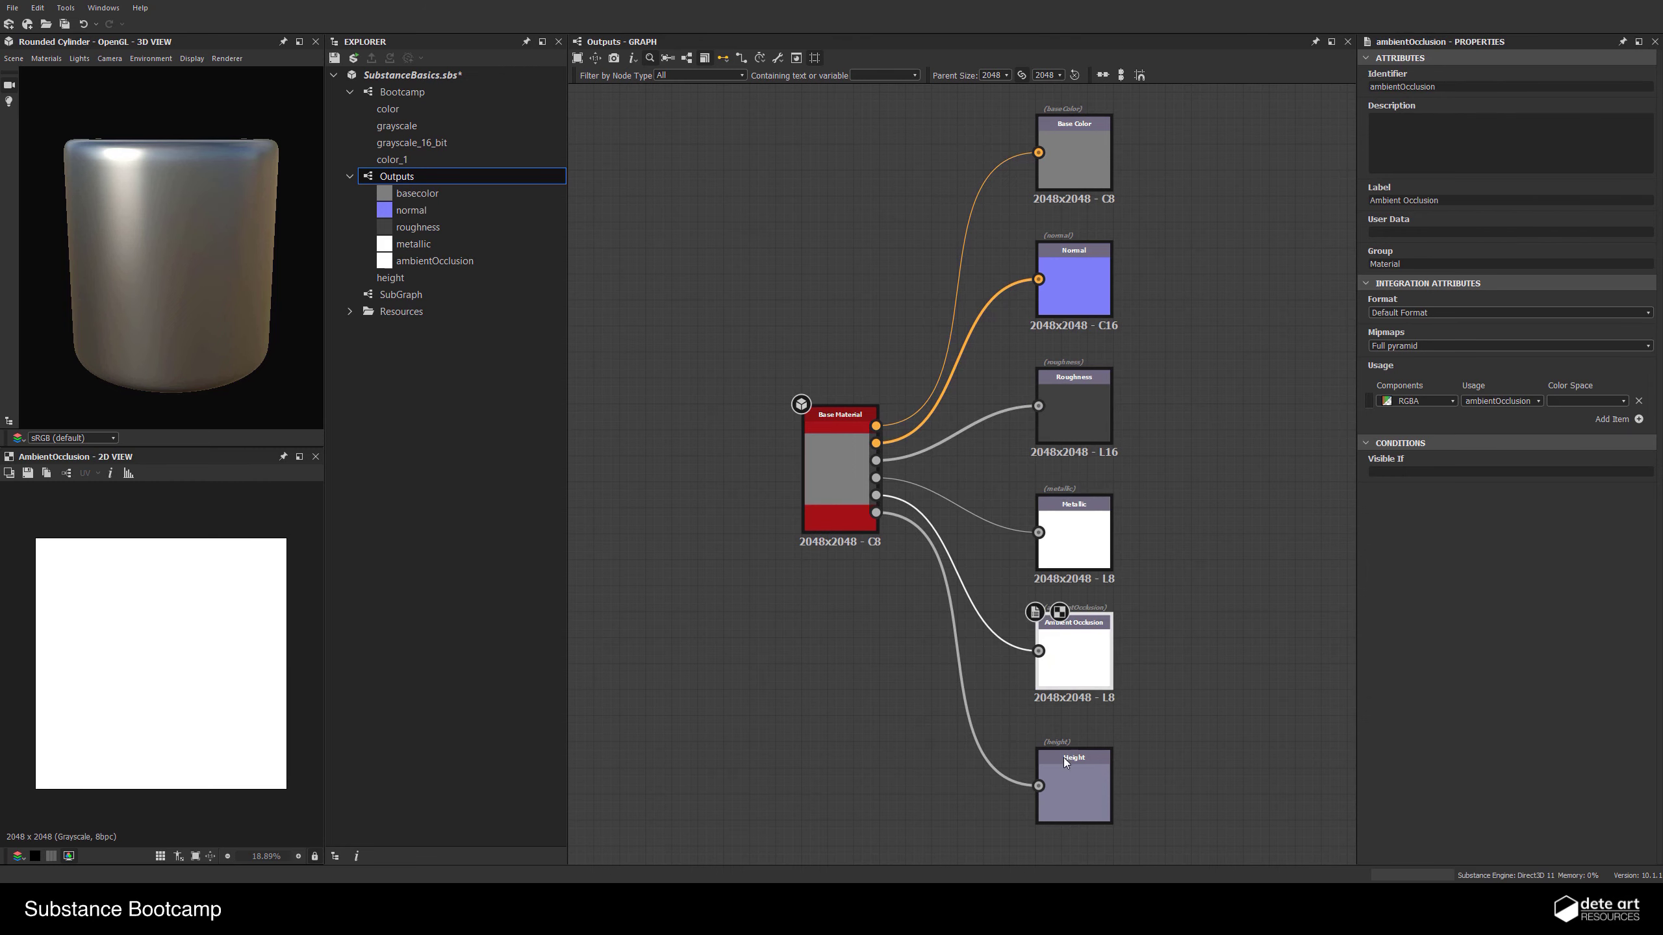
click(1065, 800)
Show all of the graph's outputs together on the cylinder in the 3D view
right_click(1190, 322)
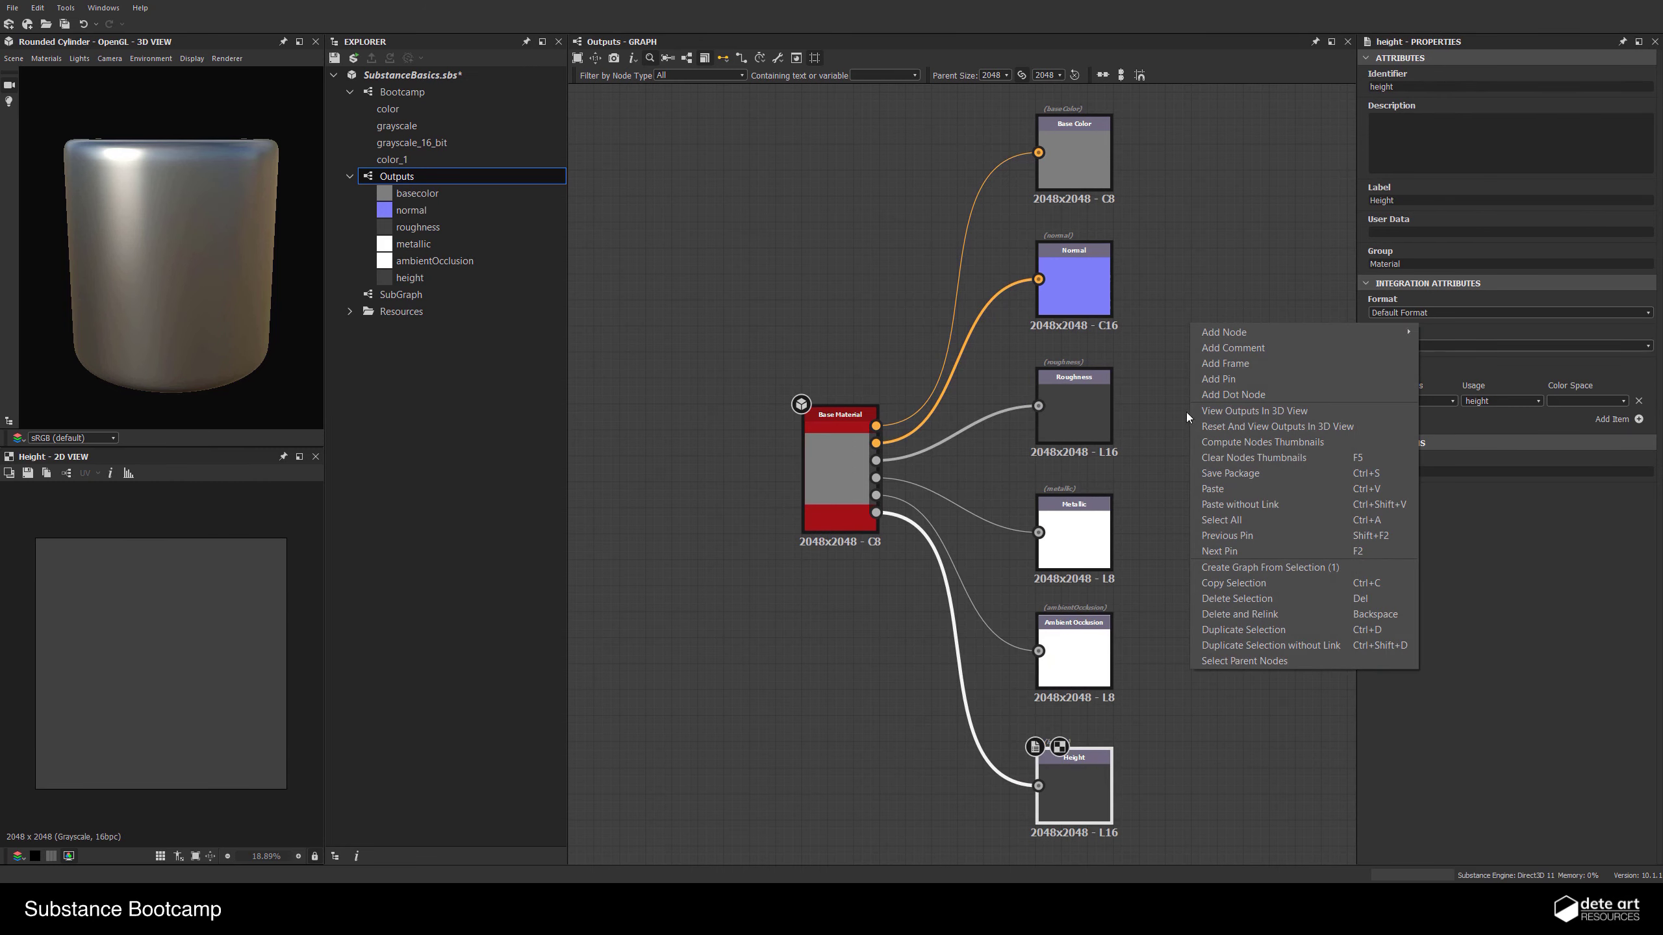
click(1233, 414)
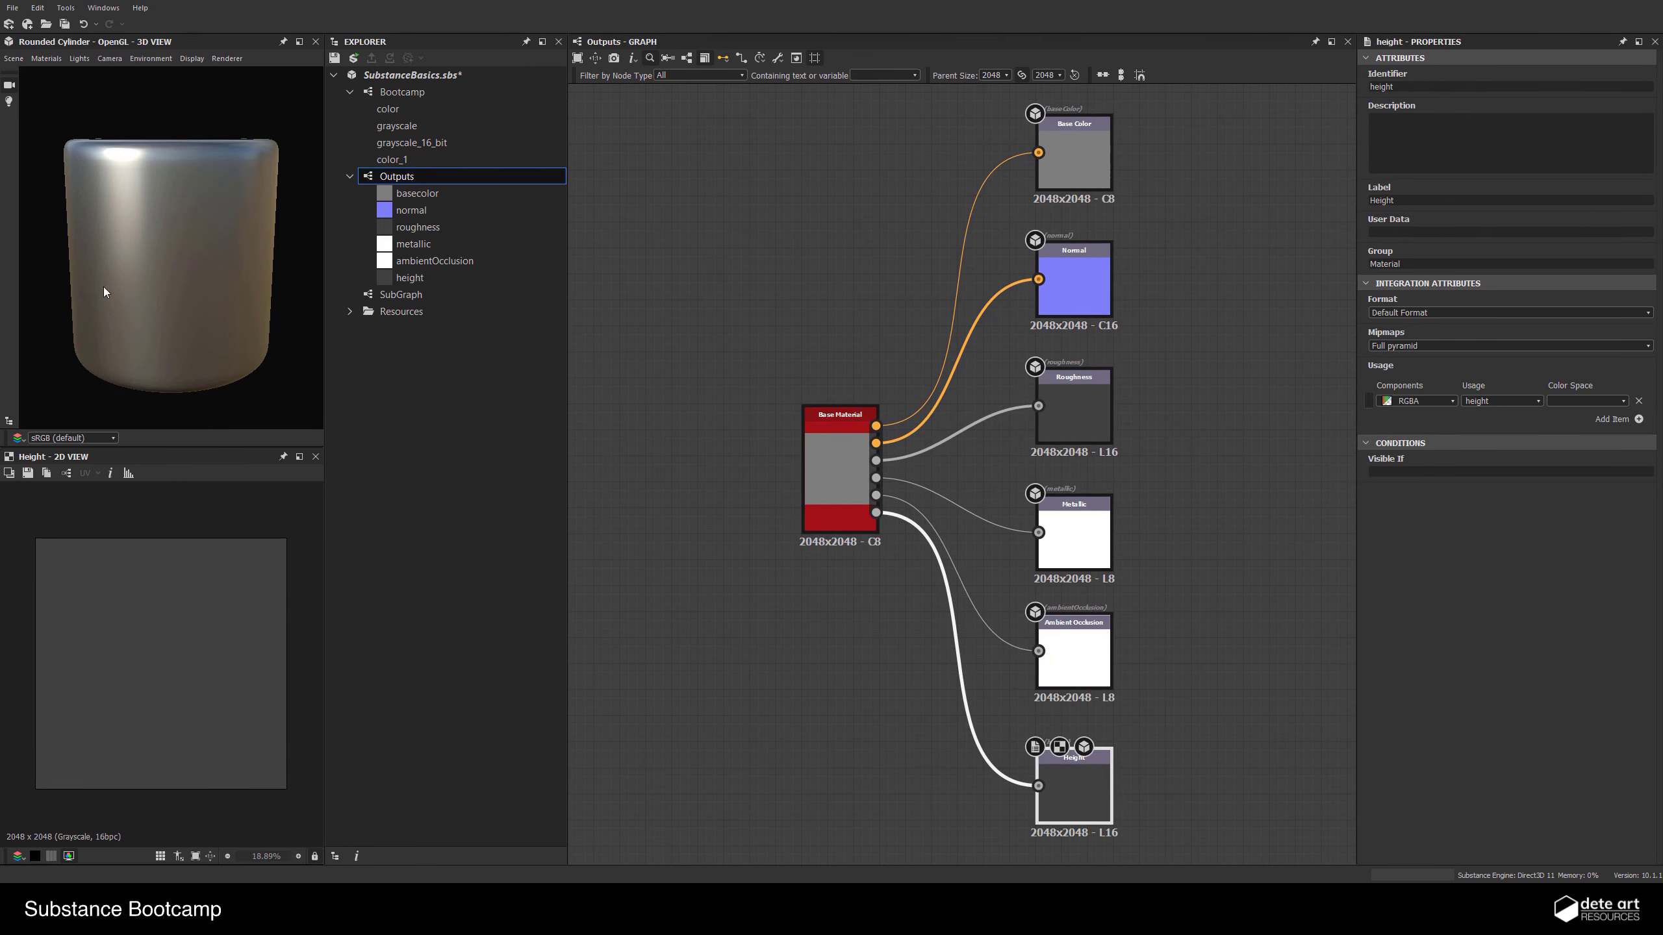
drag(104, 287, 141, 286)
middle_drag(977, 346, 991, 367)
Give the Base Material node an orange-gold base color and set its roughness value to 0.08
click(843, 489)
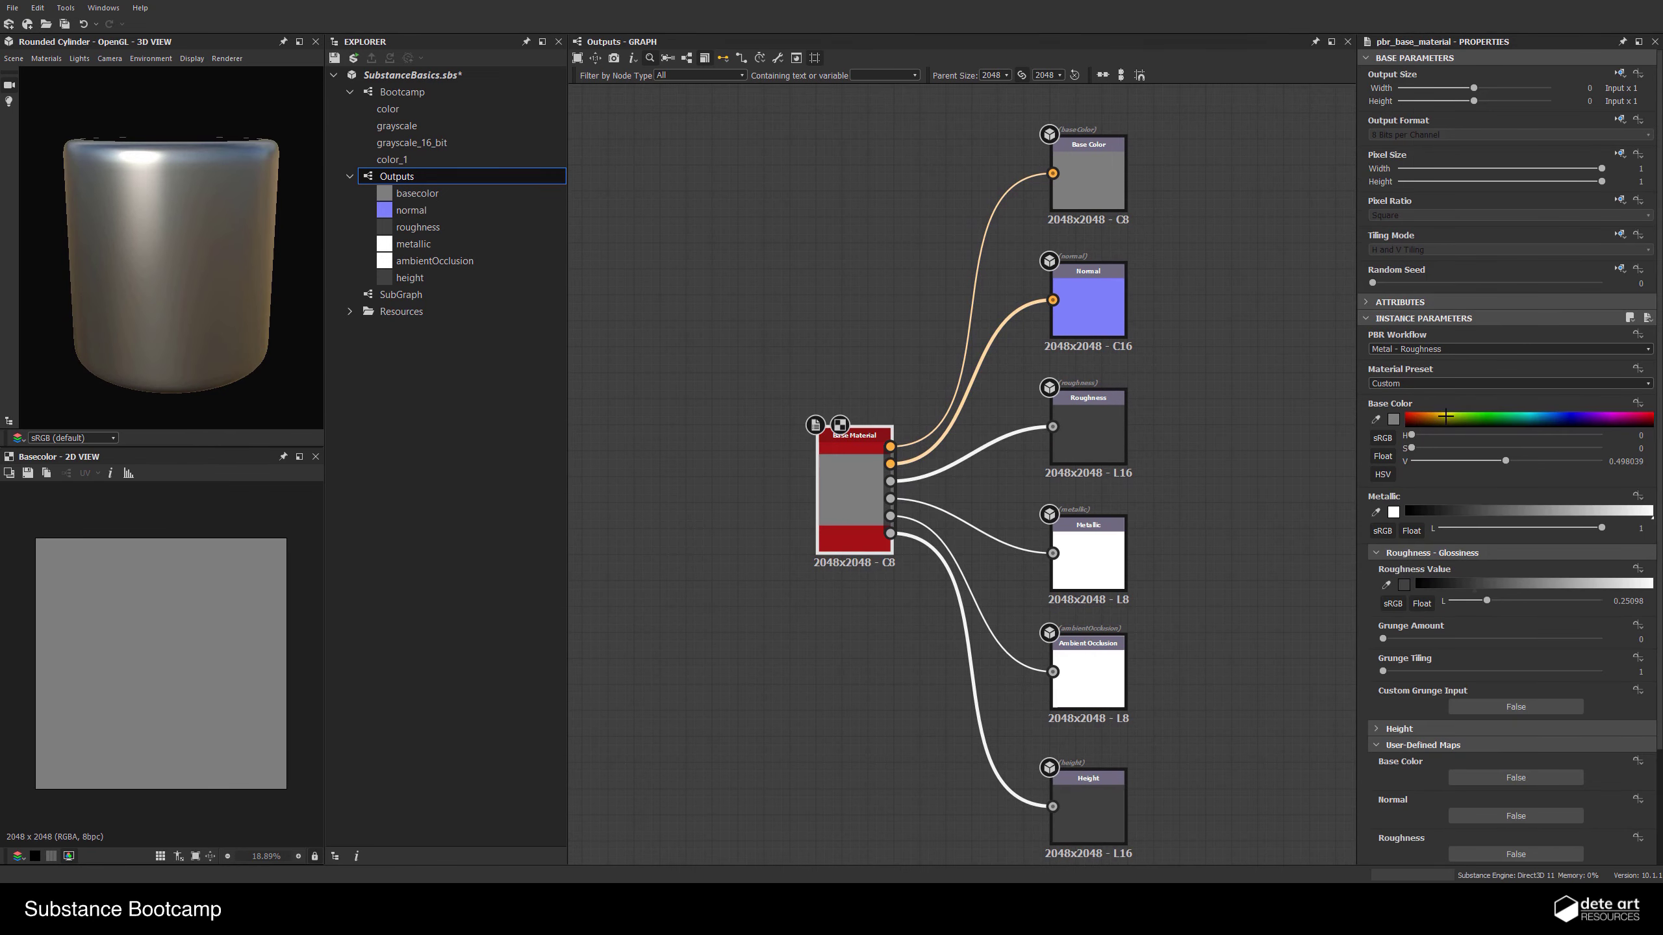
drag(1445, 416, 1433, 416)
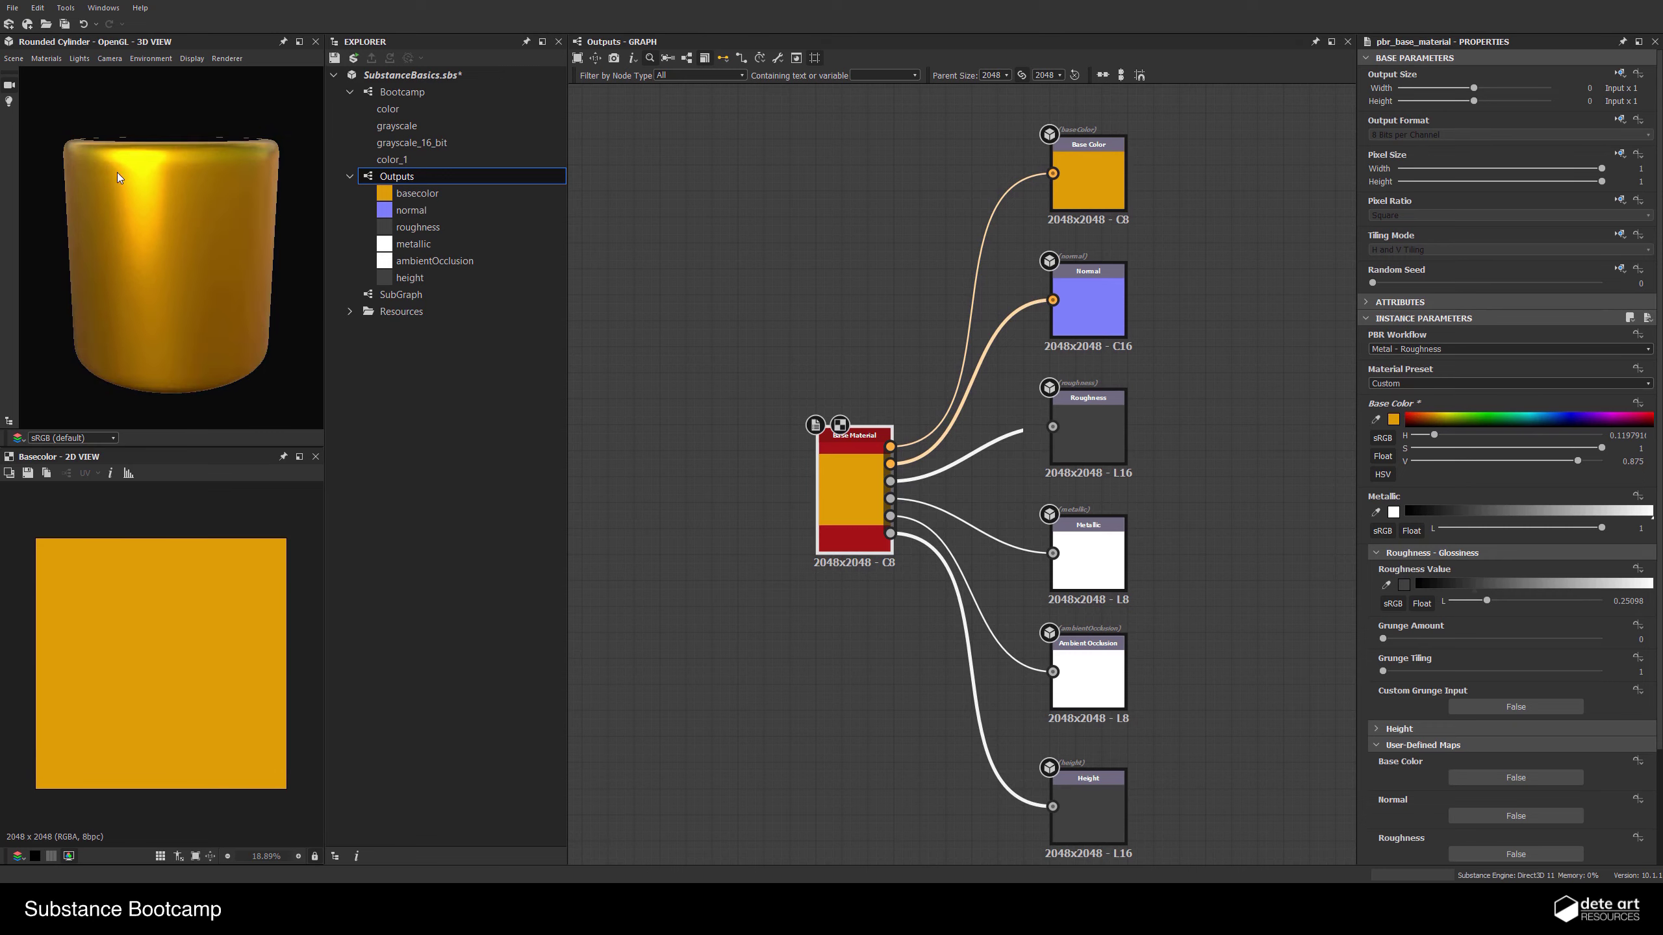
drag(119, 177, 128, 219)
mouse_move(1491, 603)
mouse_down()
mouse_move(1529, 604)
mouse_move(1461, 601)
mouse_up()
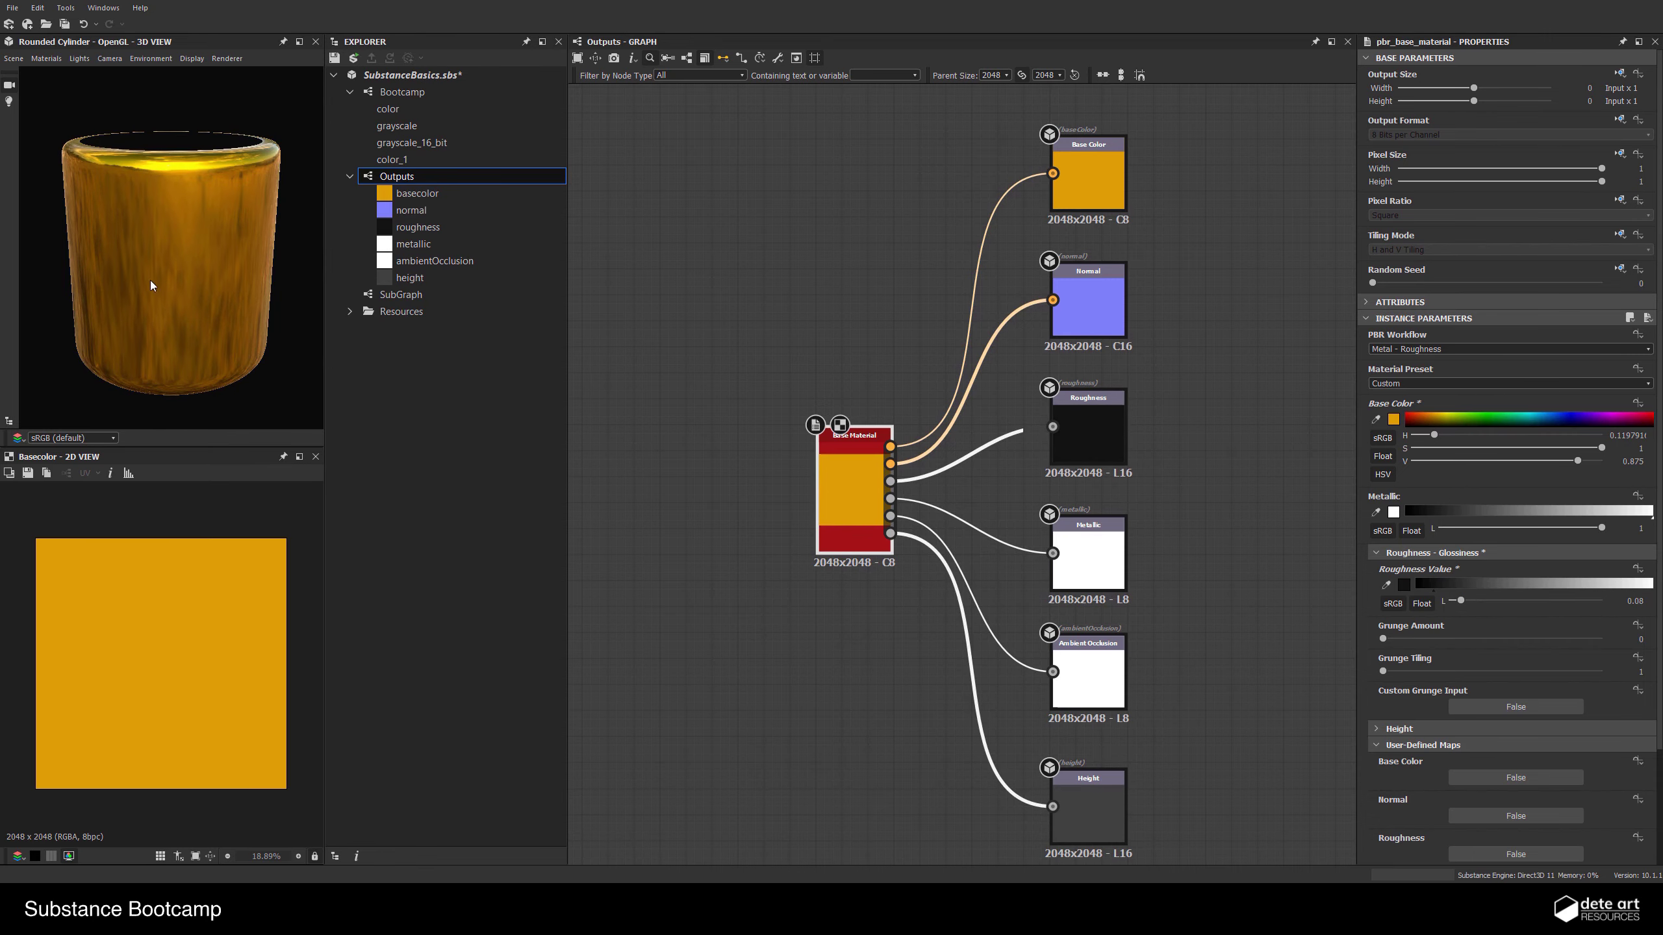
scroll(149, 287, down, 2)
drag(200, 267, 148, 223)
Enable the user-defined Height map on the Base Material node and connect the Levels output to its Height input
middle_drag(898, 462, 1089, 517)
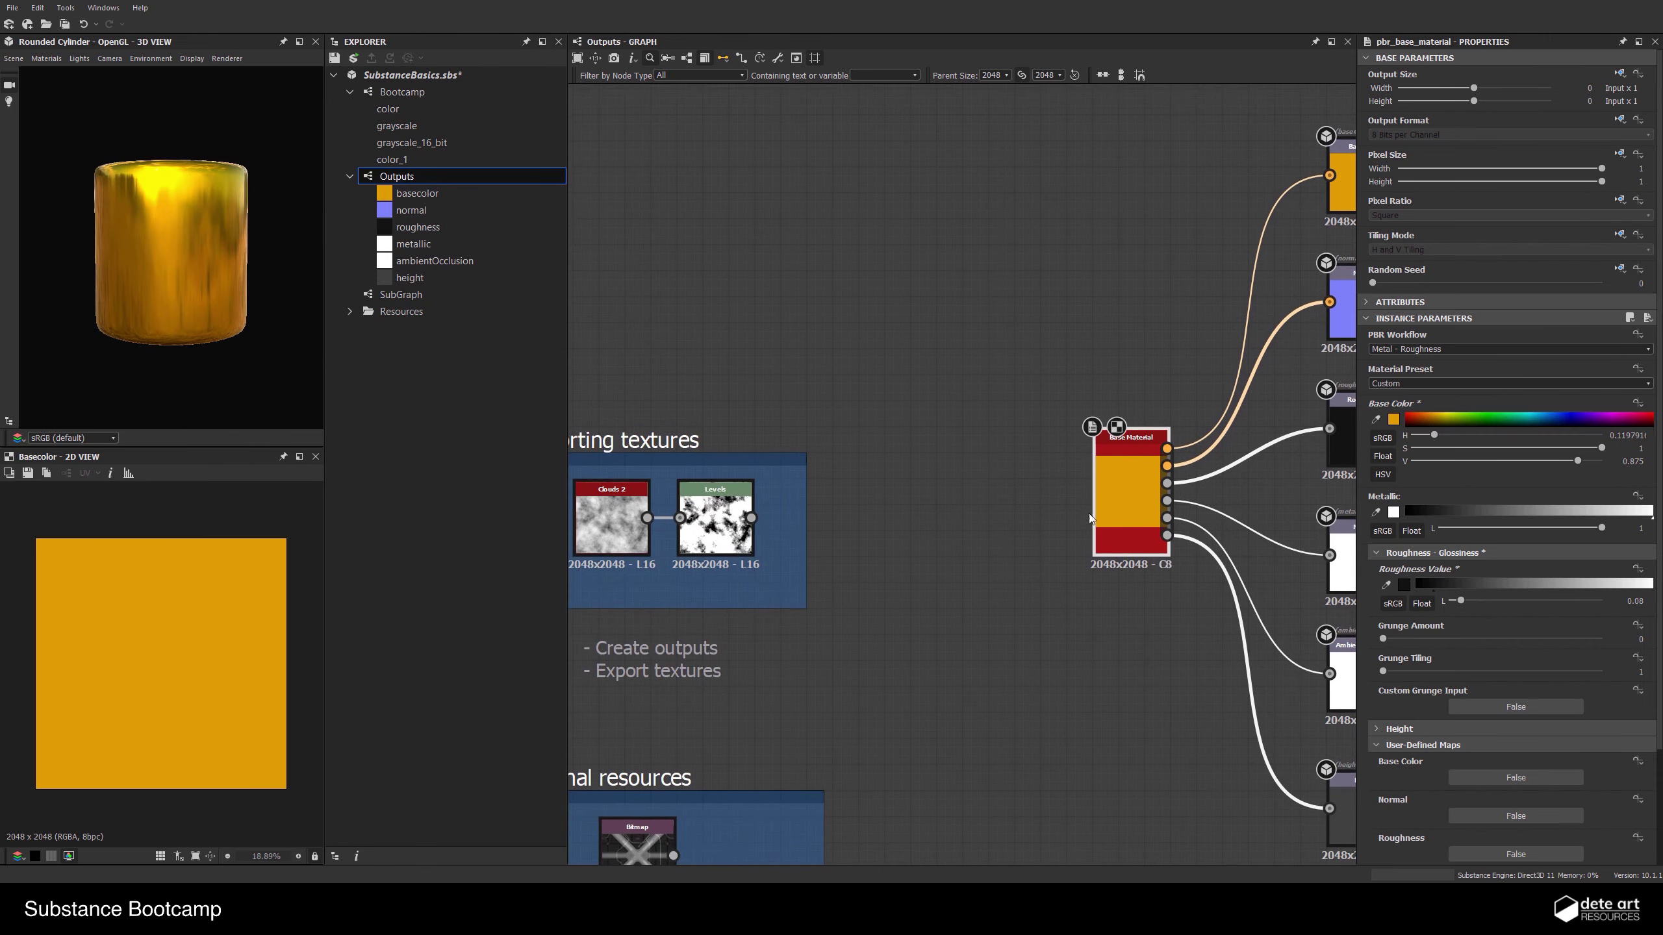
scroll(1564, 673, down, 3)
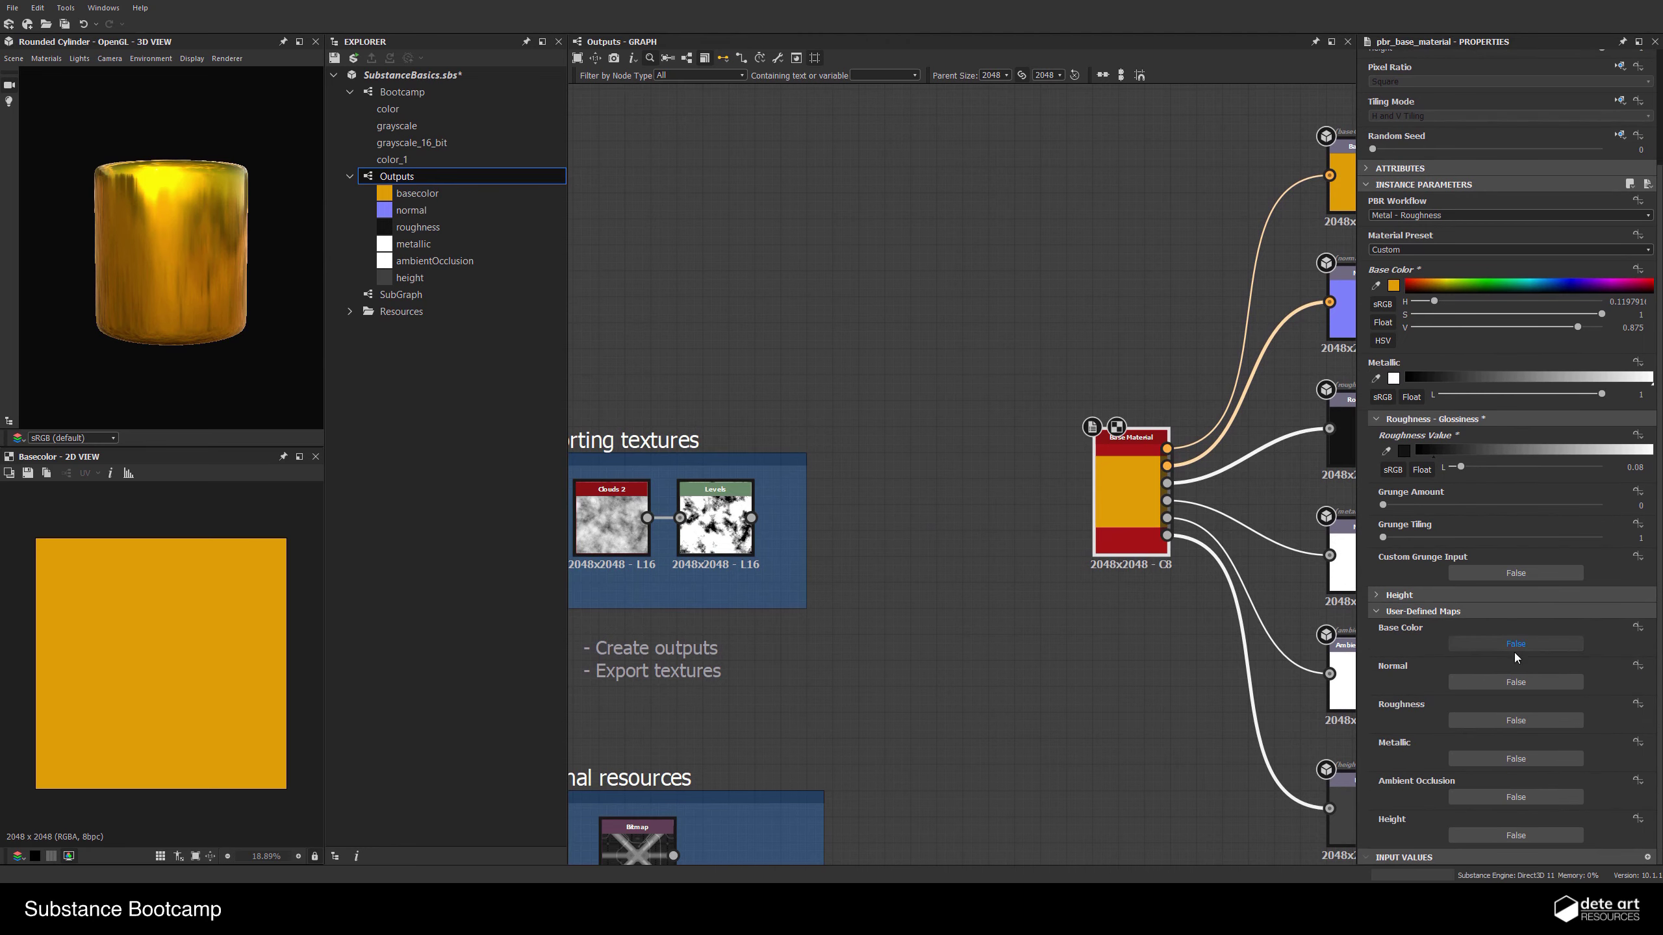
click(1496, 831)
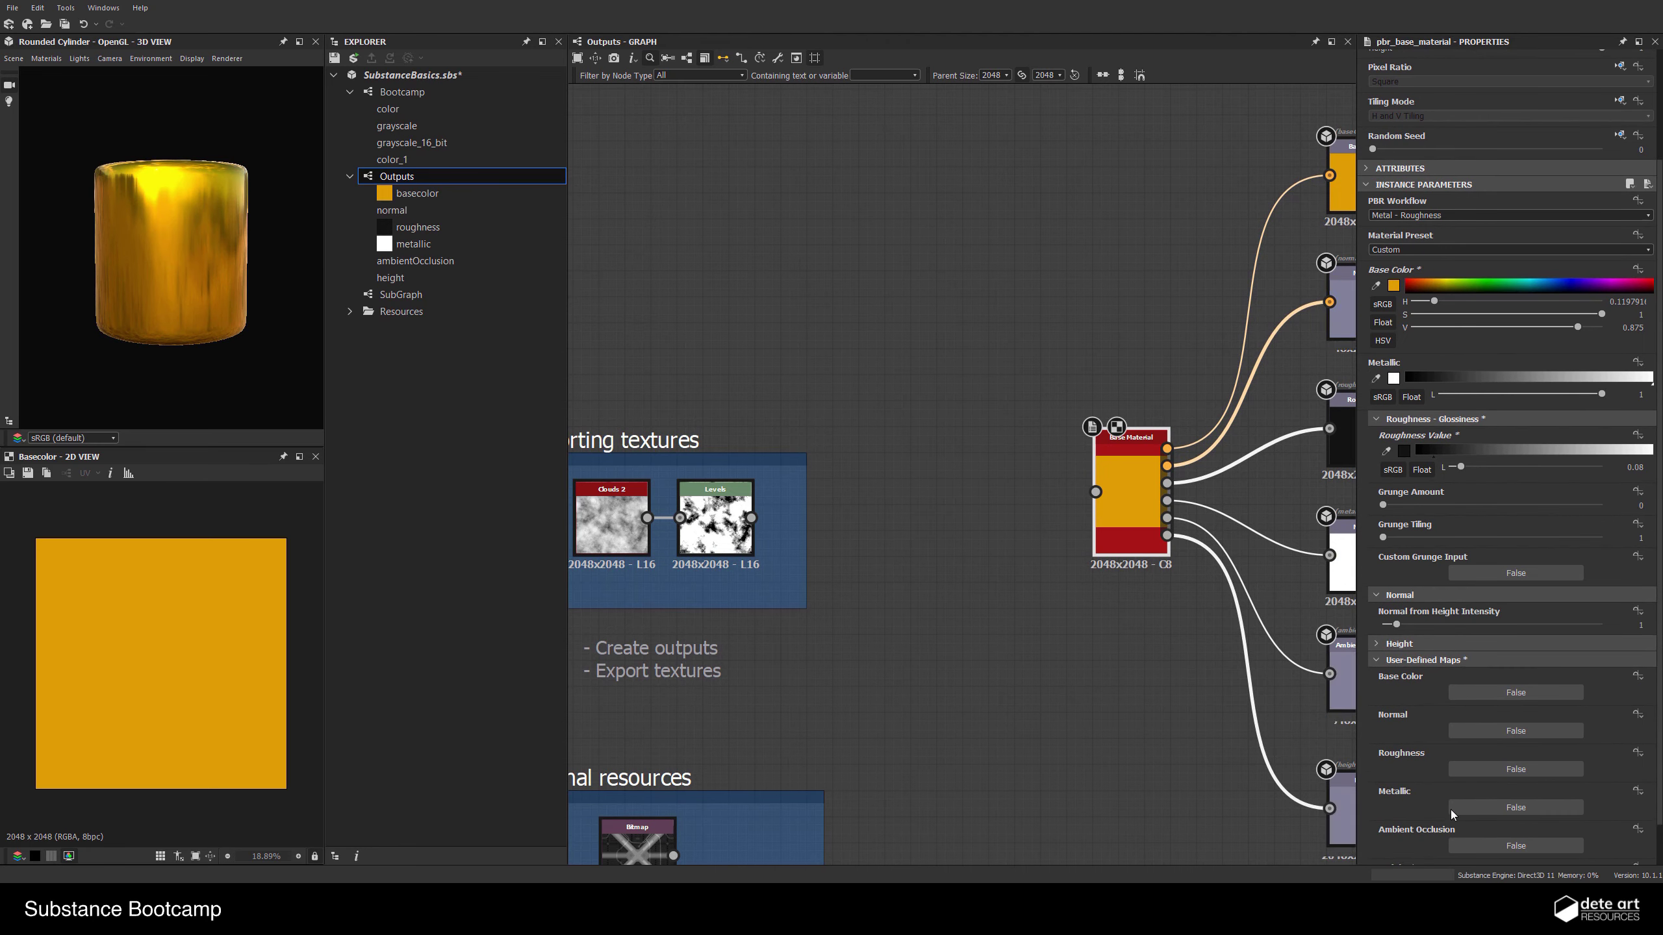
middle_drag(879, 612, 896, 609)
drag(767, 515, 1140, 504)
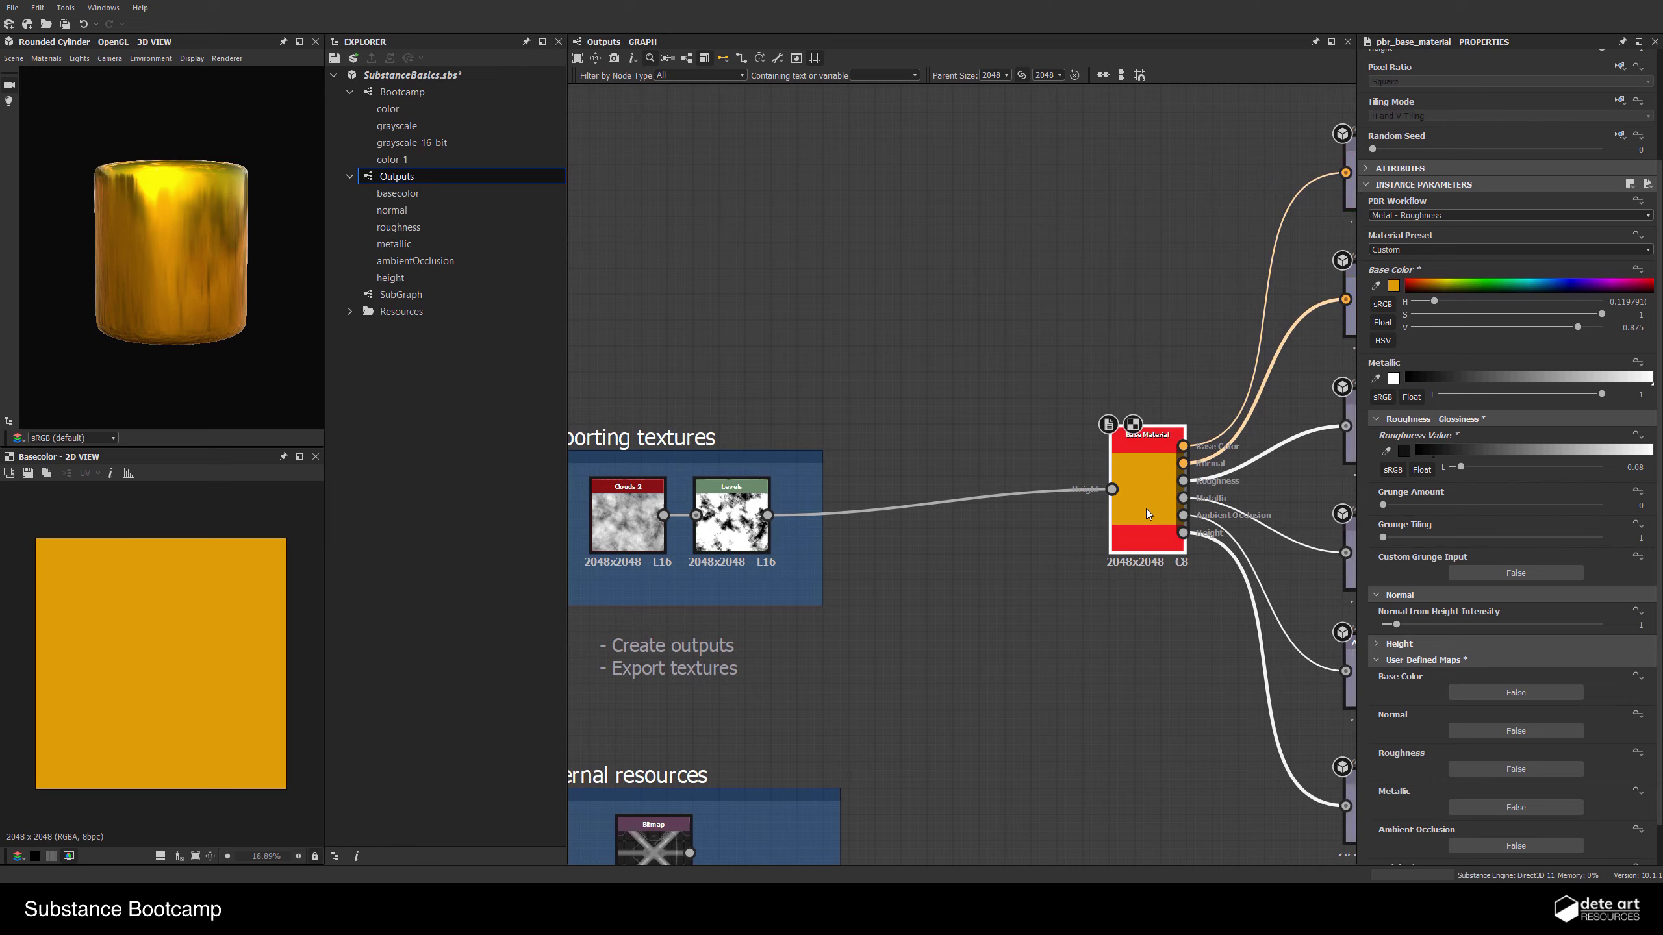
Examine the surface relief on the cylinder up close and preview the Normal output in the 2D view
scroll(1135, 515, up, 3)
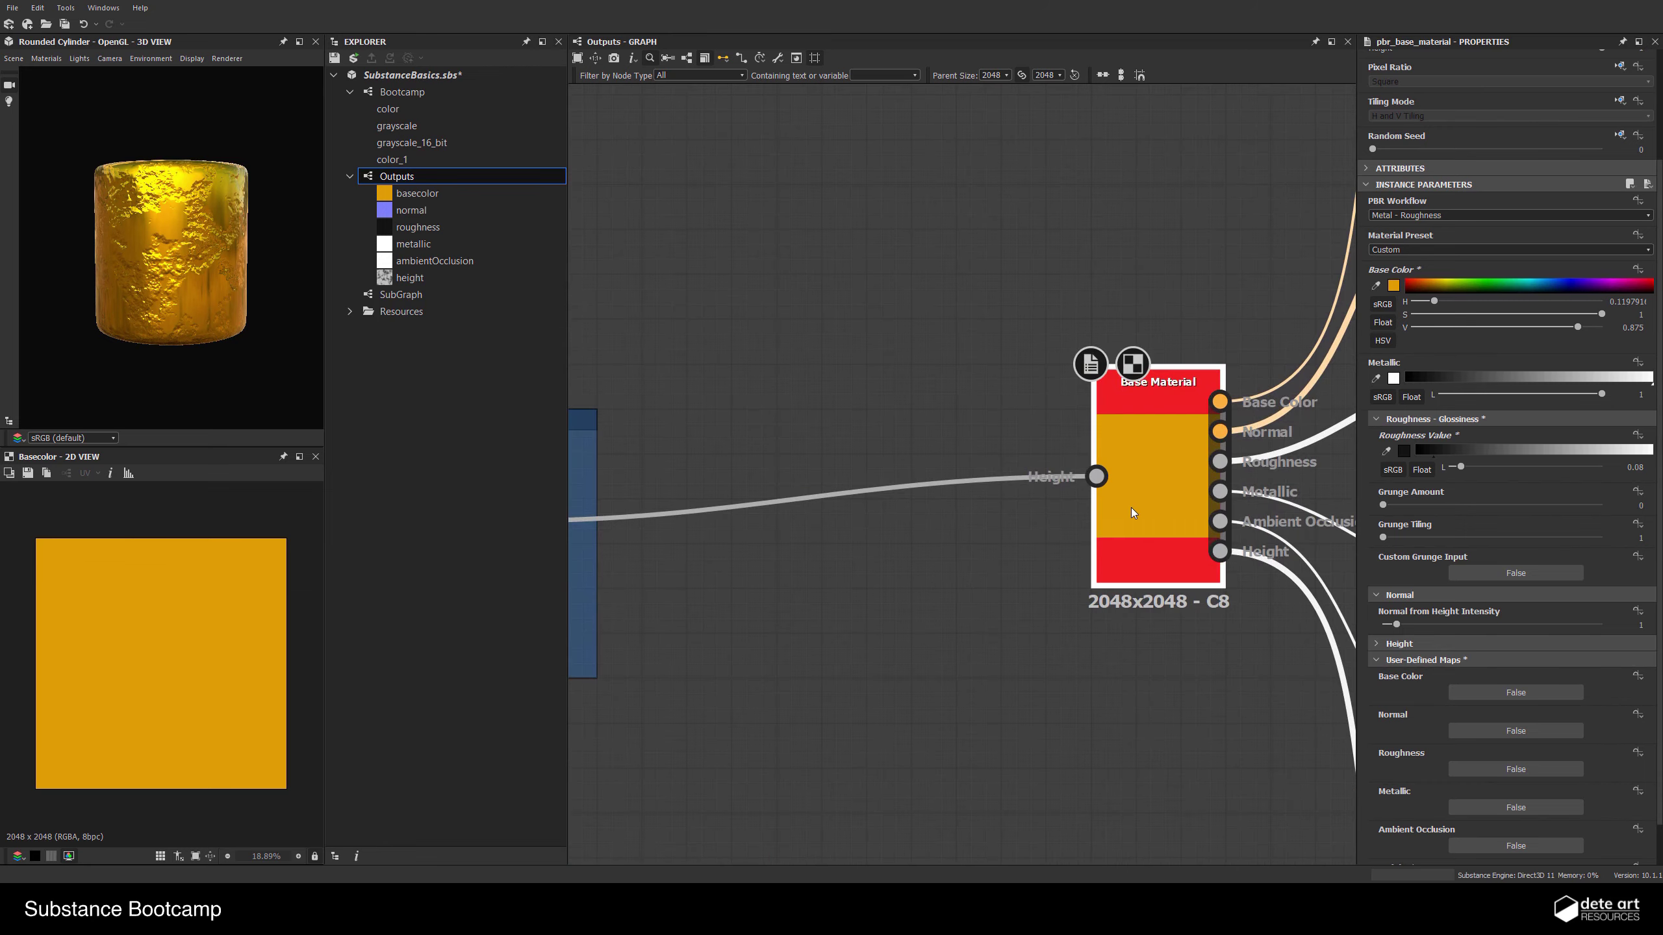
scroll(156, 294, up, 3)
scroll(155, 295, up, 1)
drag(156, 294, 239, 275)
scroll(757, 408, down, 3)
middle_drag(758, 409, 999, 400)
middle_drag(1170, 511, 1028, 481)
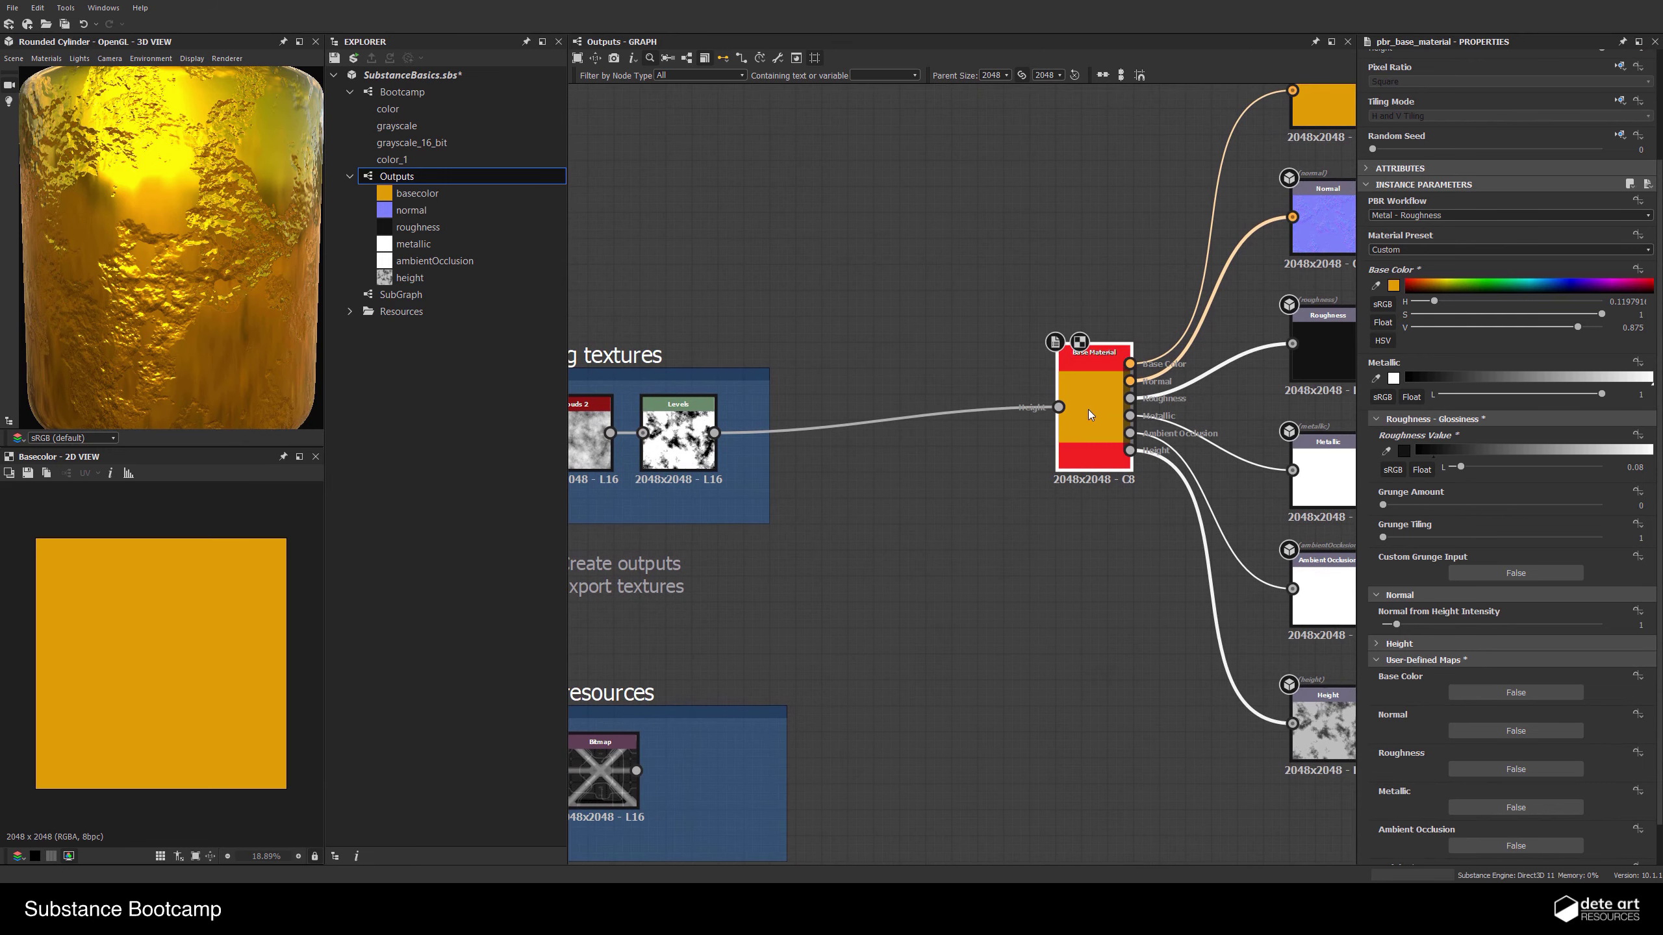
middle_drag(1190, 338, 1106, 378)
click(1234, 249)
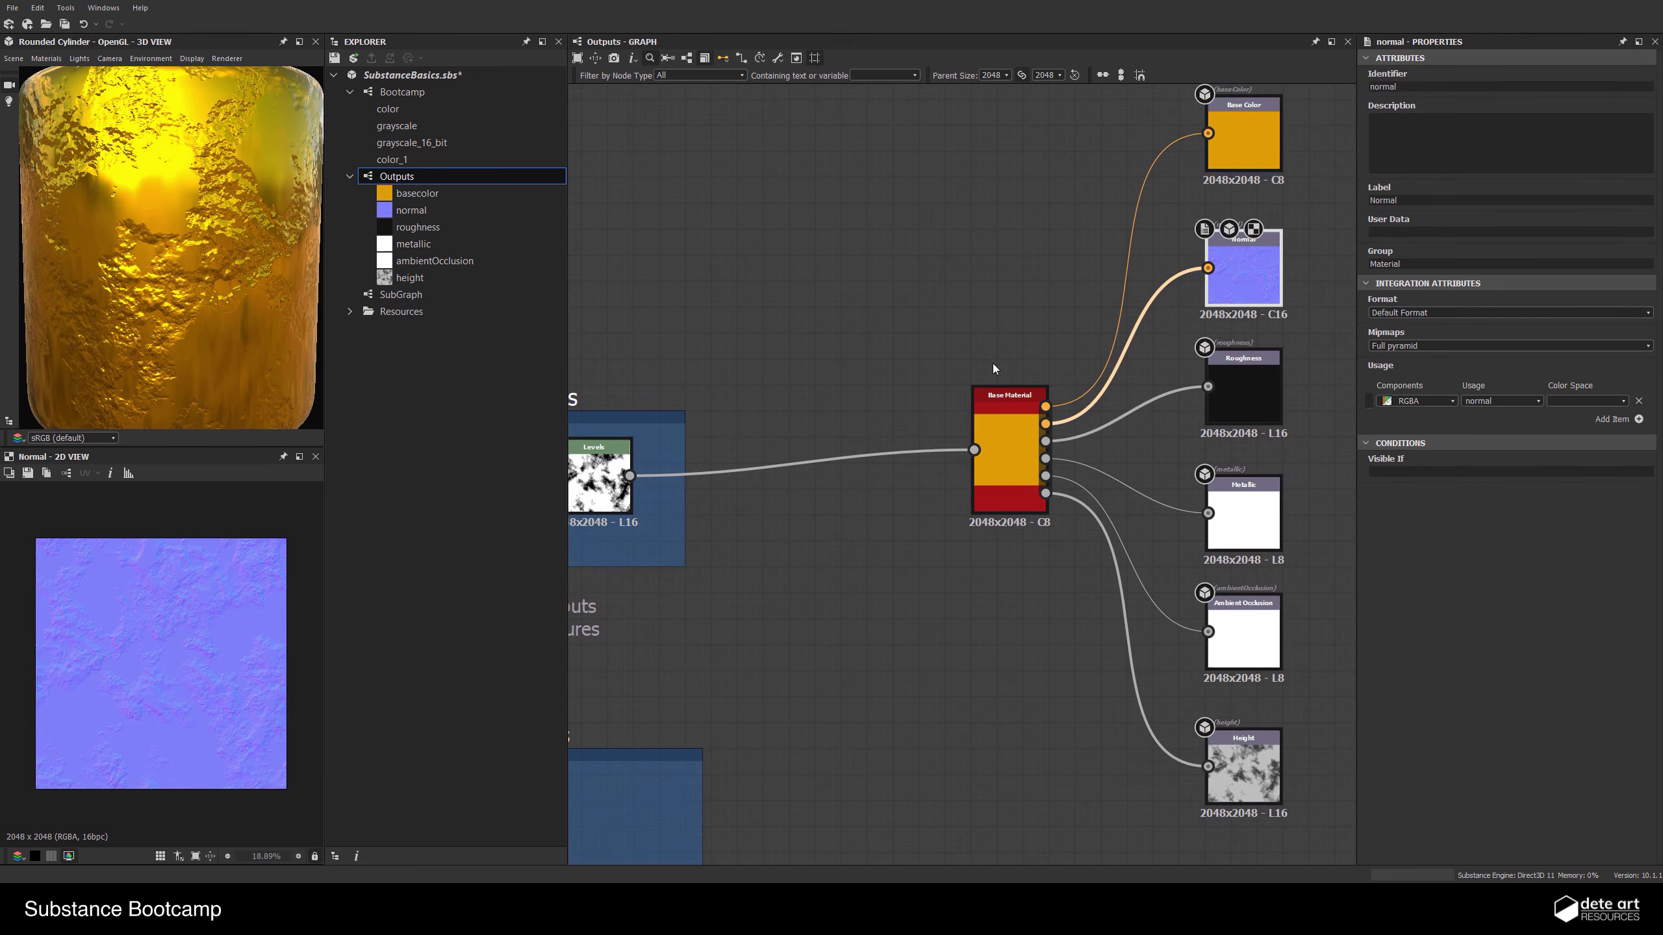
scroll(242, 661, up, 3)
Enable the user-defined Normal, Roughness and Base Color maps on the Base Material node
click(997, 471)
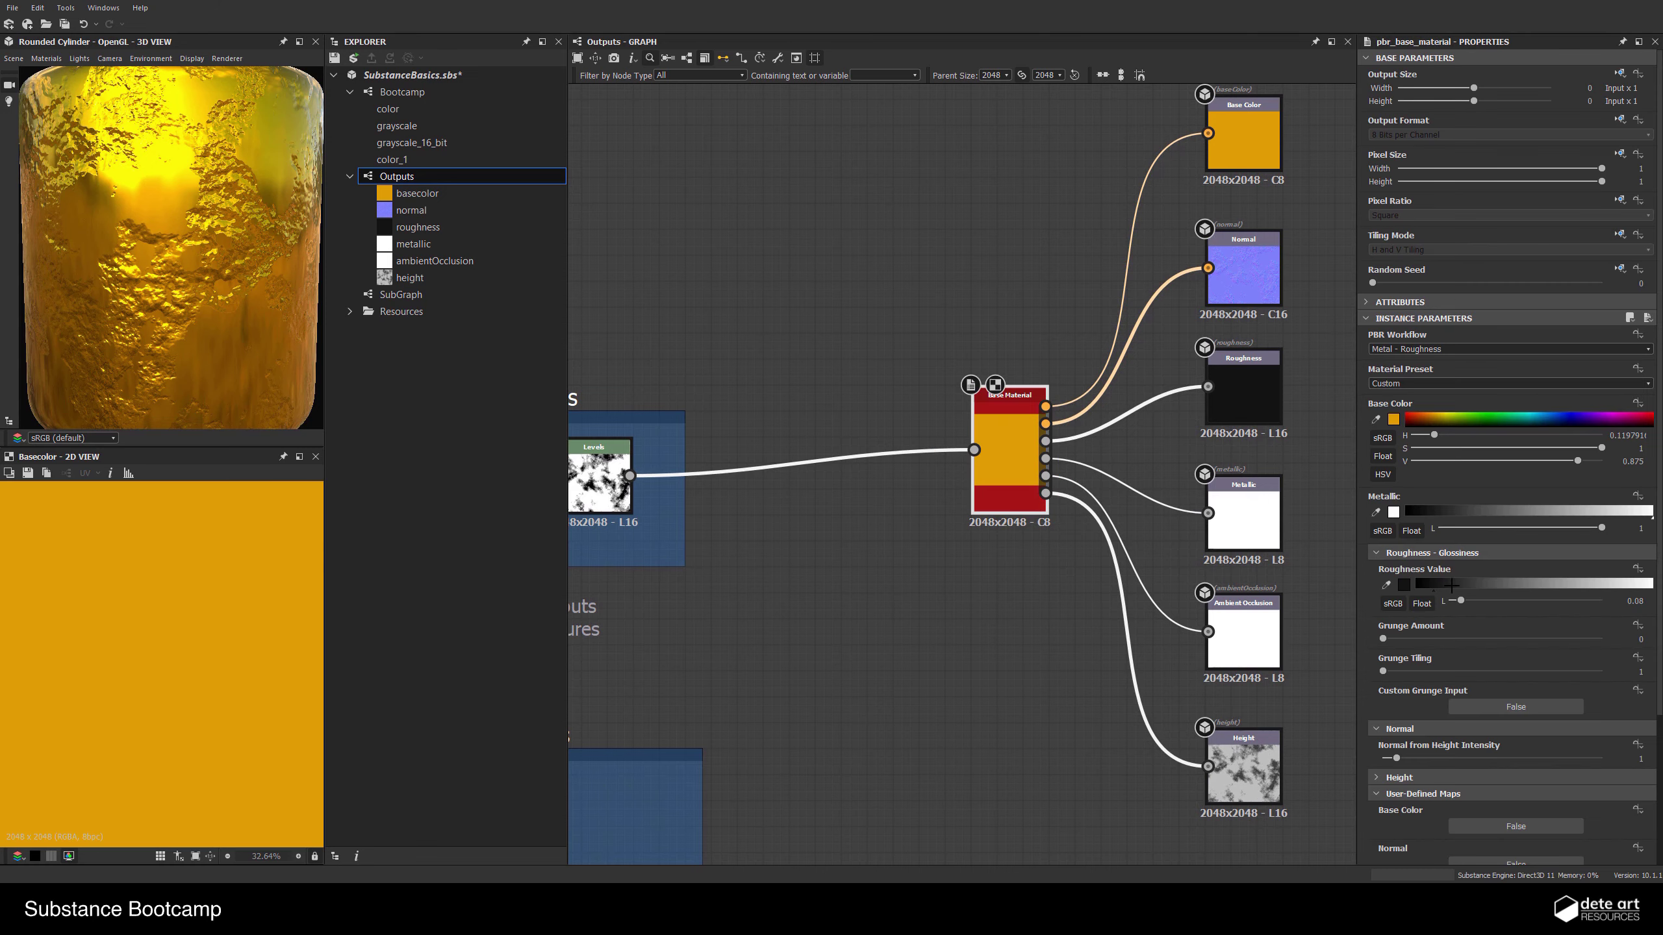
scroll(1558, 589, down, 3)
click(1517, 683)
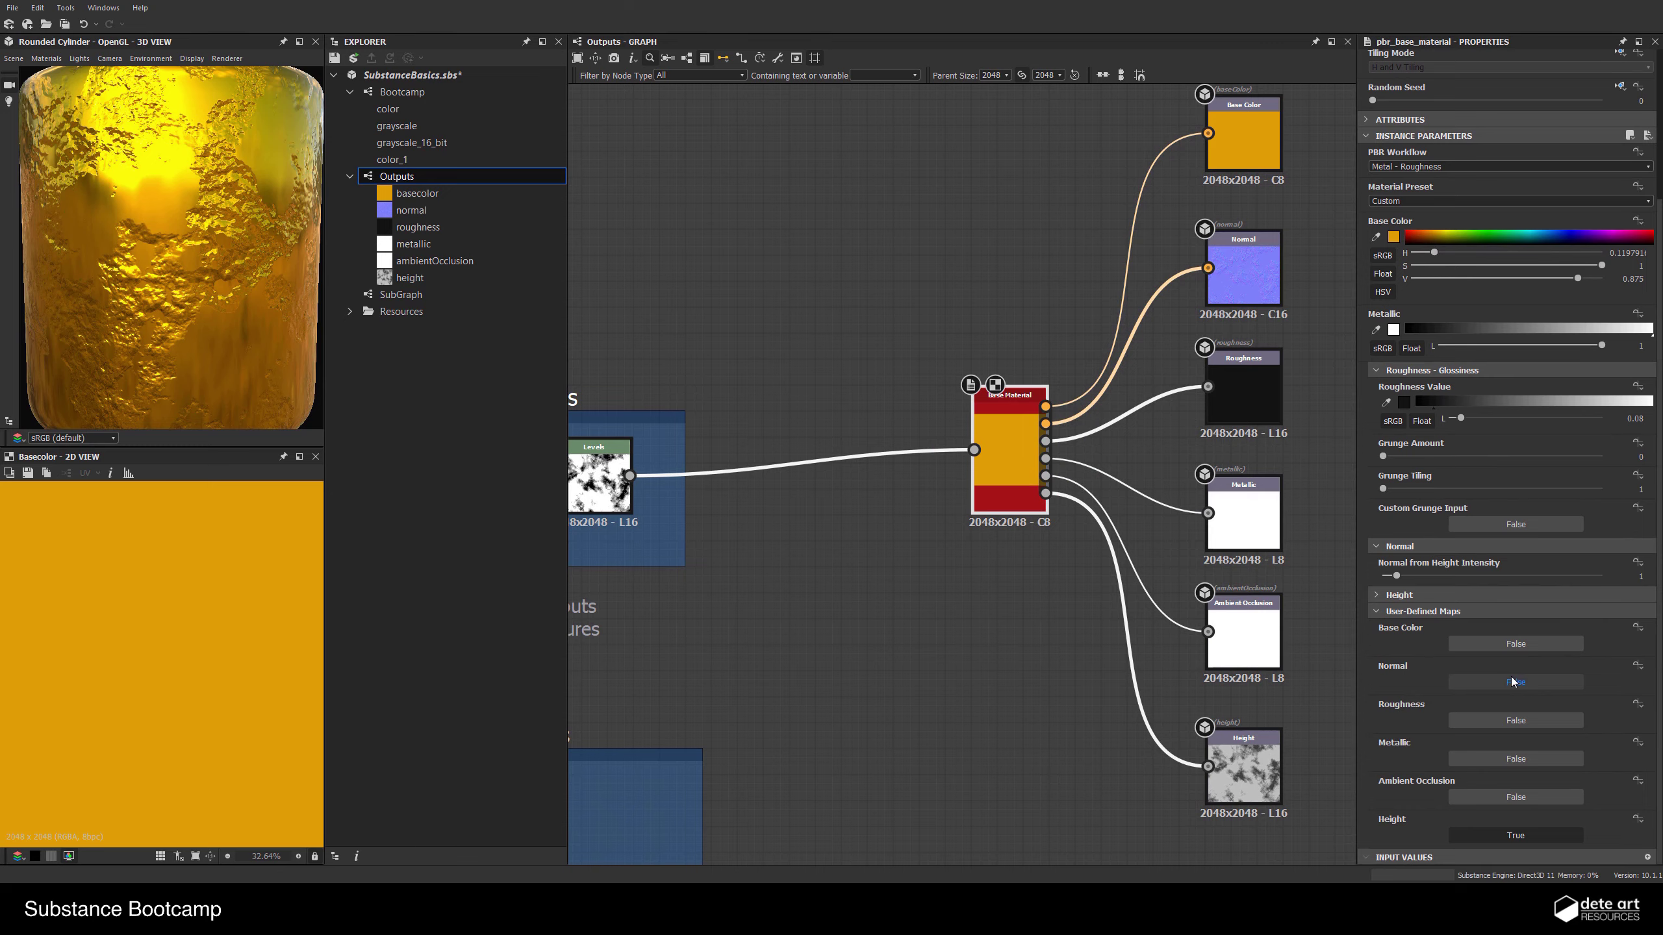
click(1511, 682)
click(1516, 720)
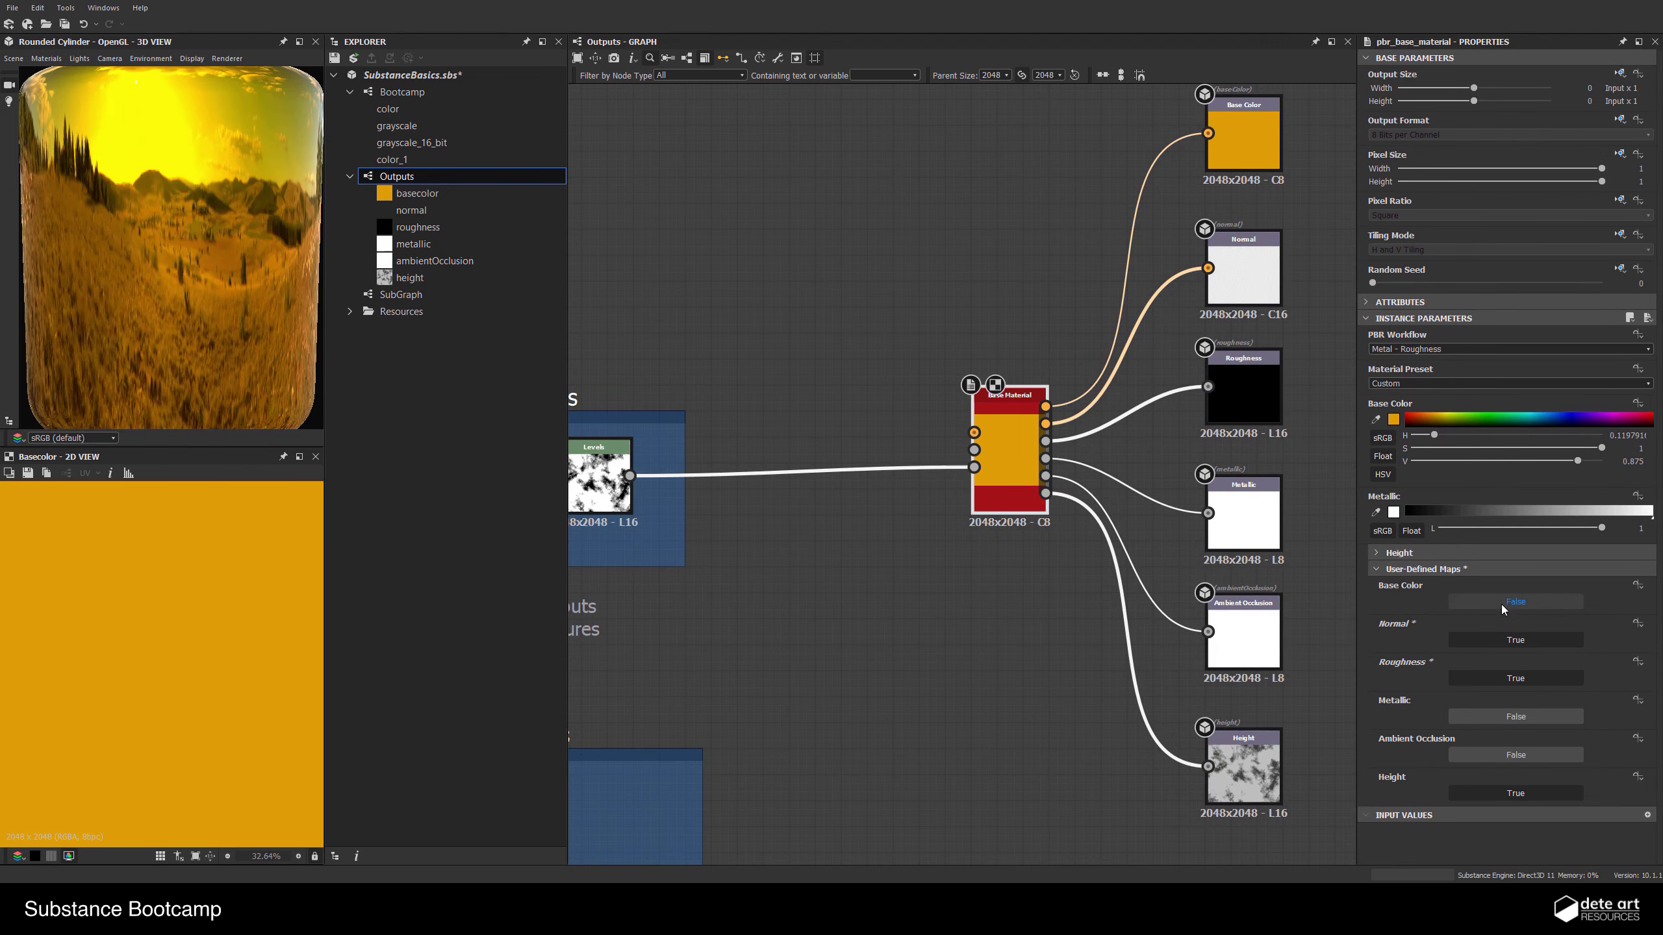
click(1501, 602)
middle_drag(1004, 590, 1042, 520)
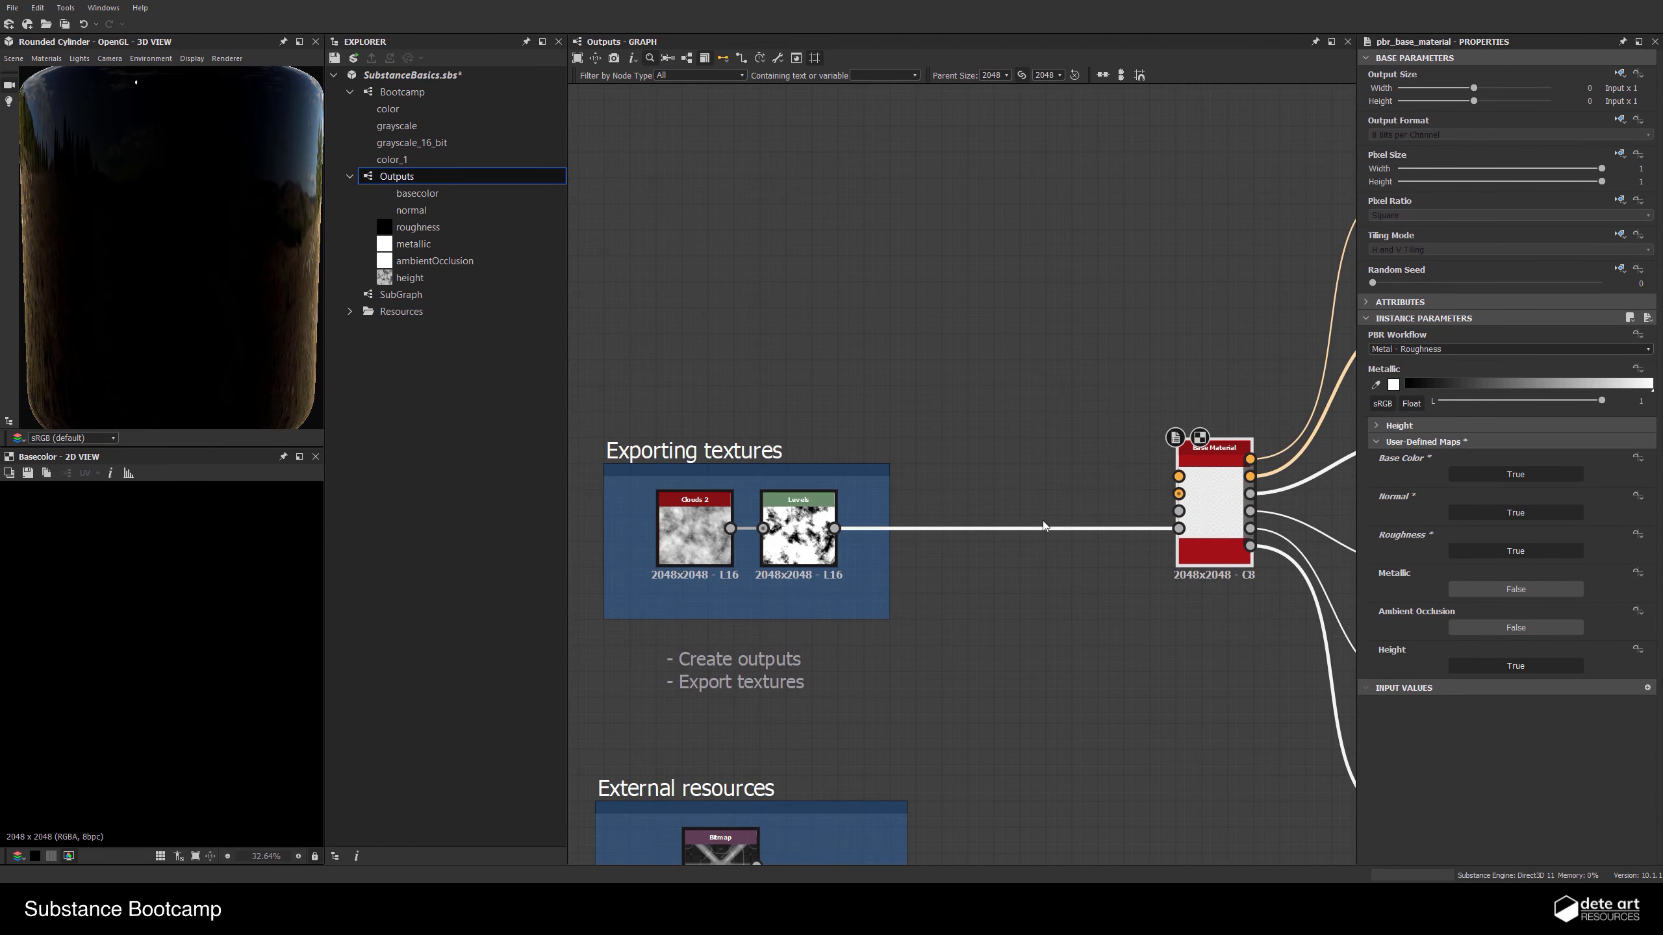
Add a Gradient Map node above the Levels connection, feed it from the Levels output and preview it in the 2D view
scroll(961, 453, up, 1)
key(space)
text(gr)
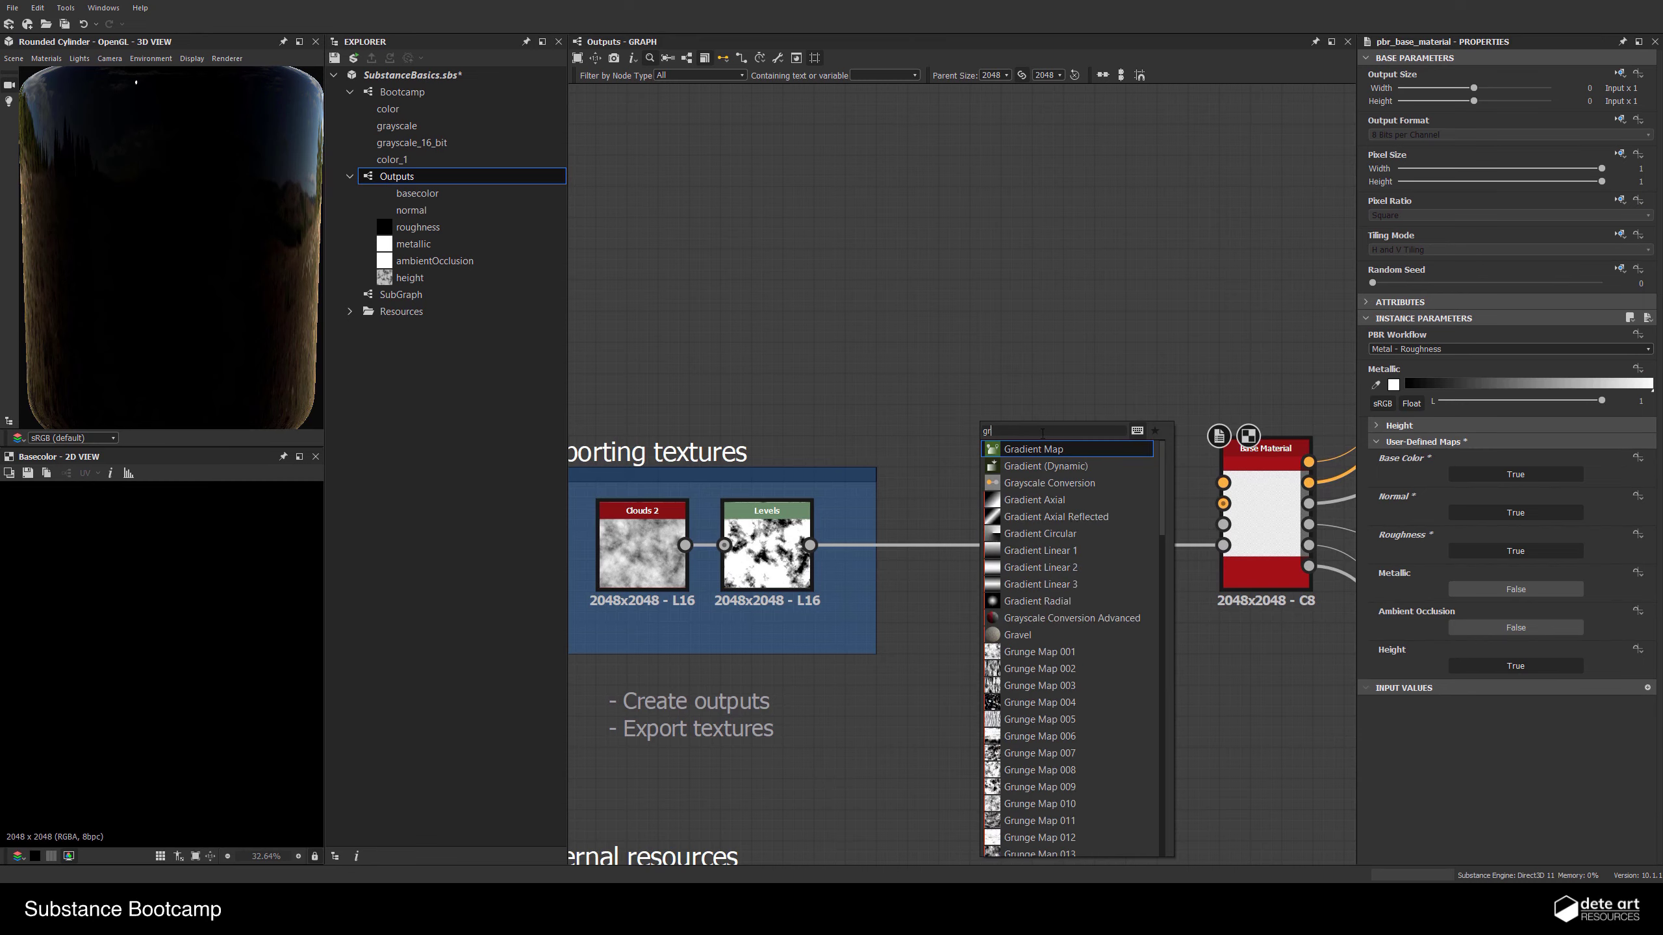
click(1044, 449)
drag(810, 545, 941, 420)
double_click(977, 404)
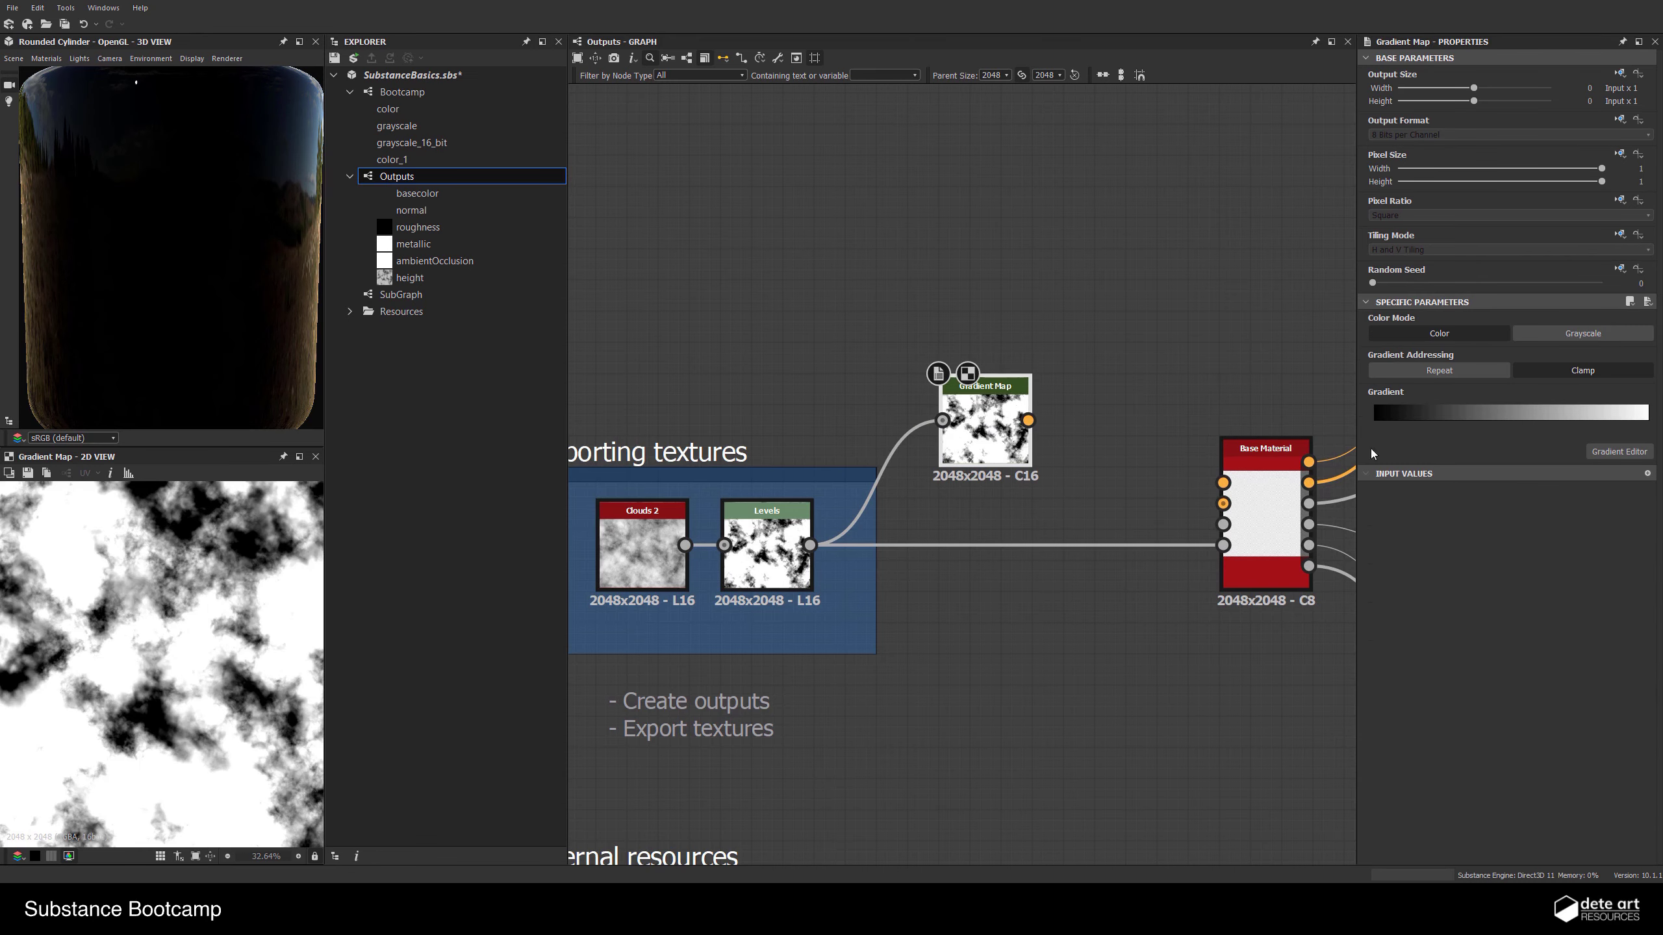
In the Gradient Map's gradient, color the end key red and add a blue key placed near the middle
click(1603, 458)
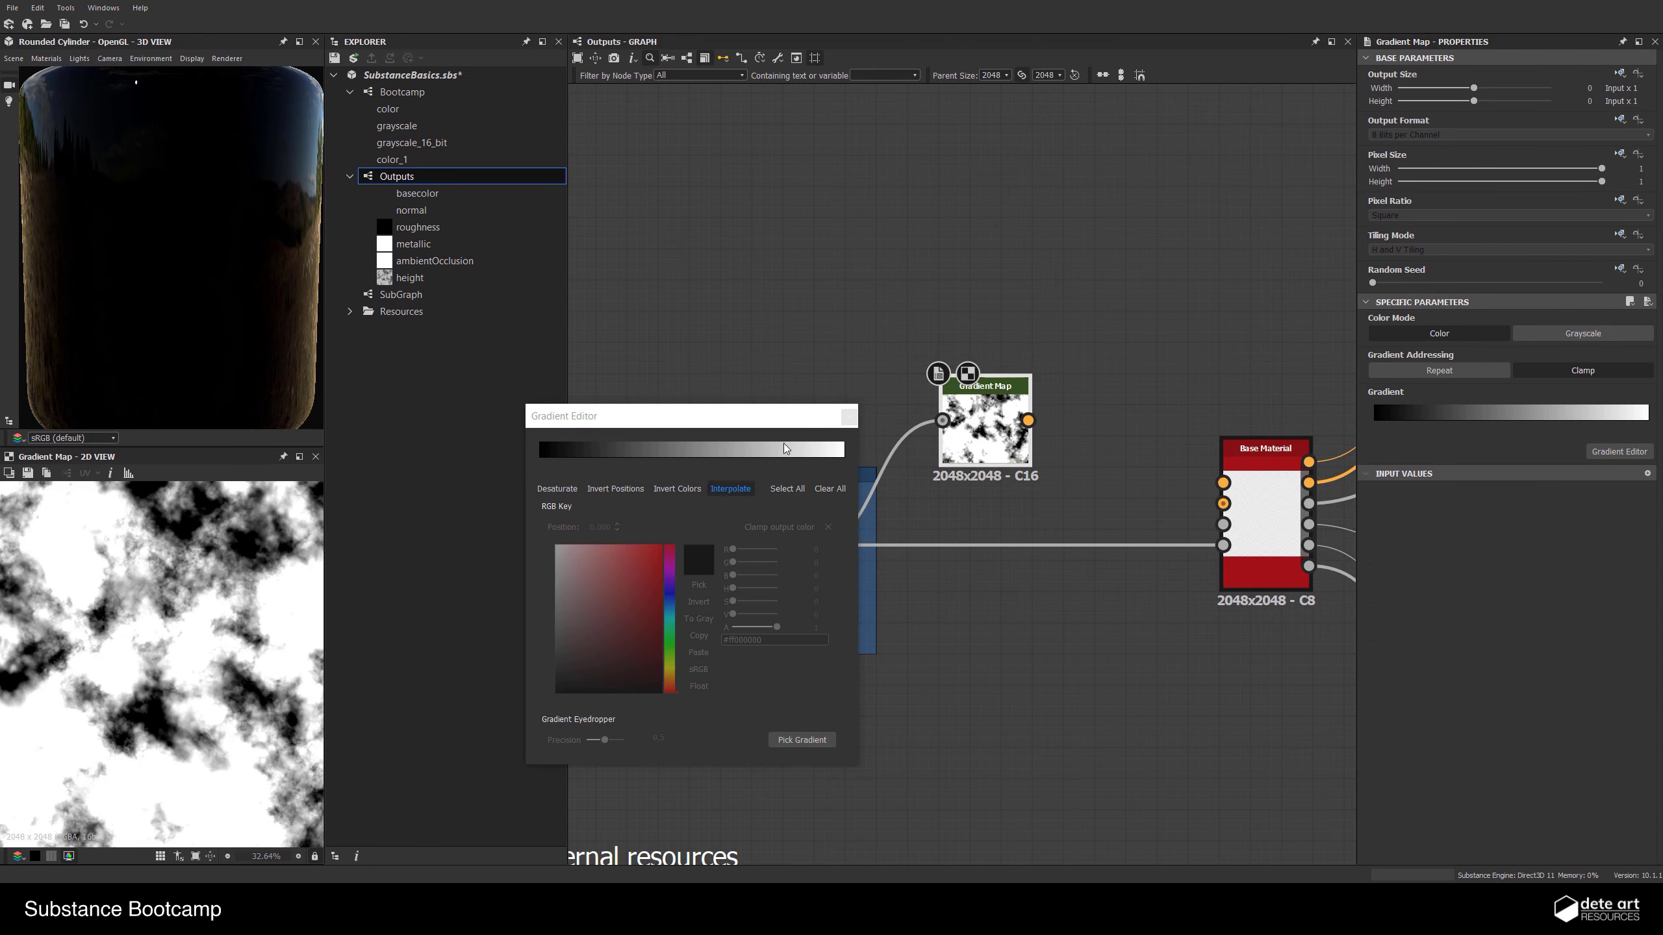
click(756, 456)
click(843, 457)
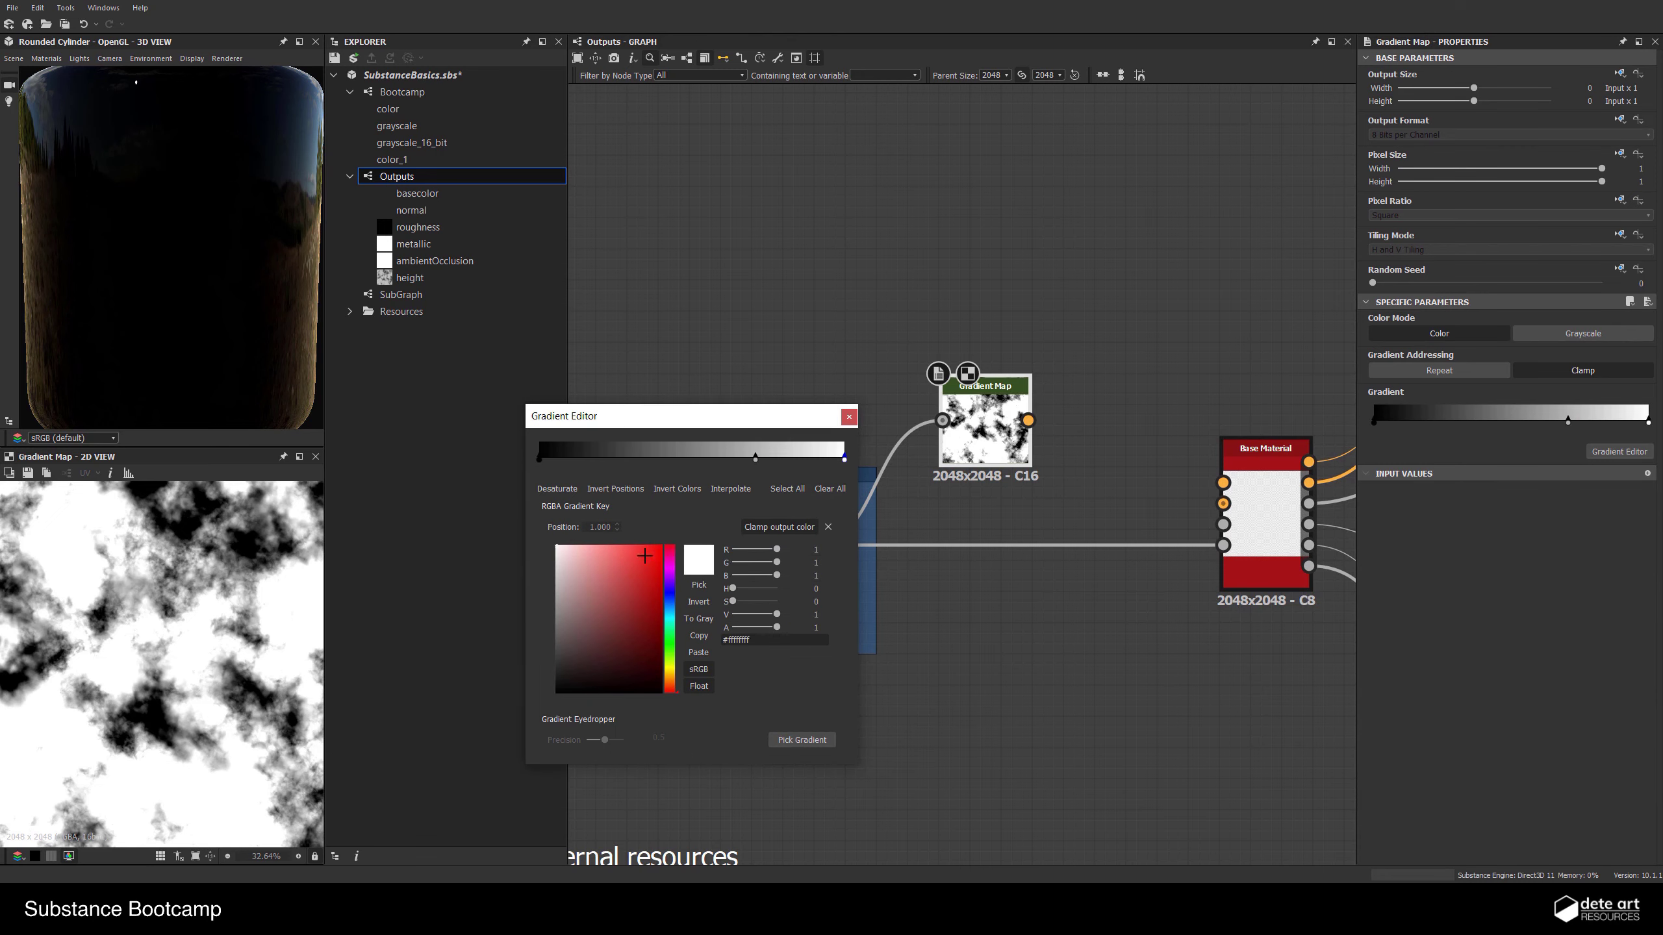
drag(660, 556, 641, 545)
click(755, 456)
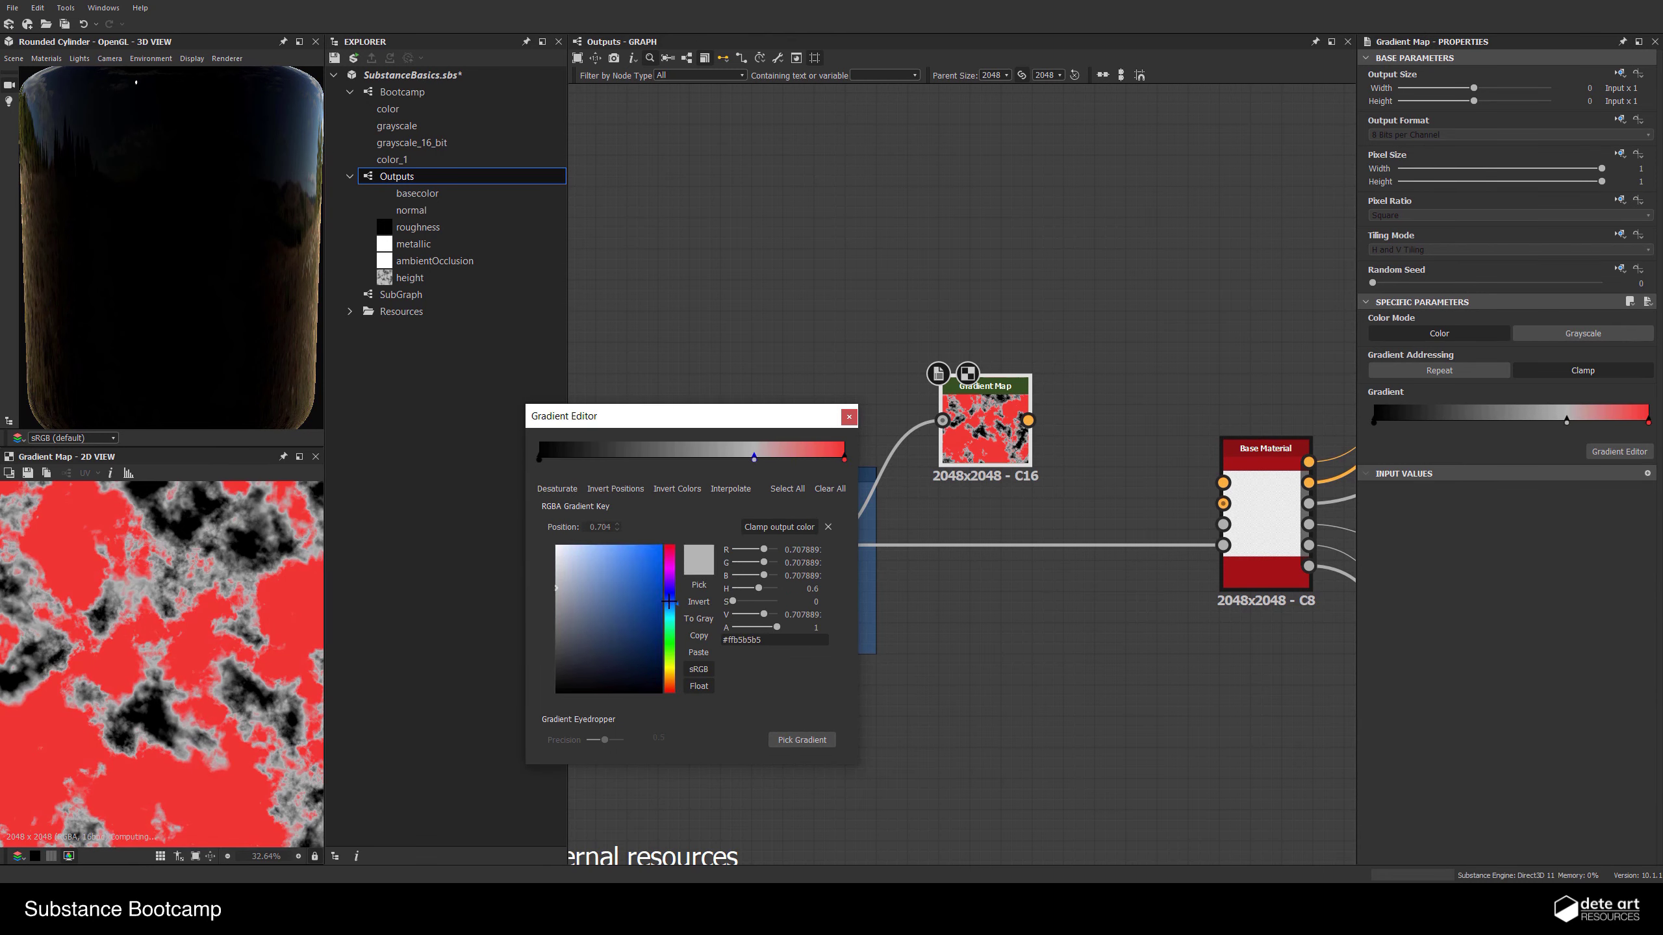
click(752, 459)
click(669, 591)
click(655, 546)
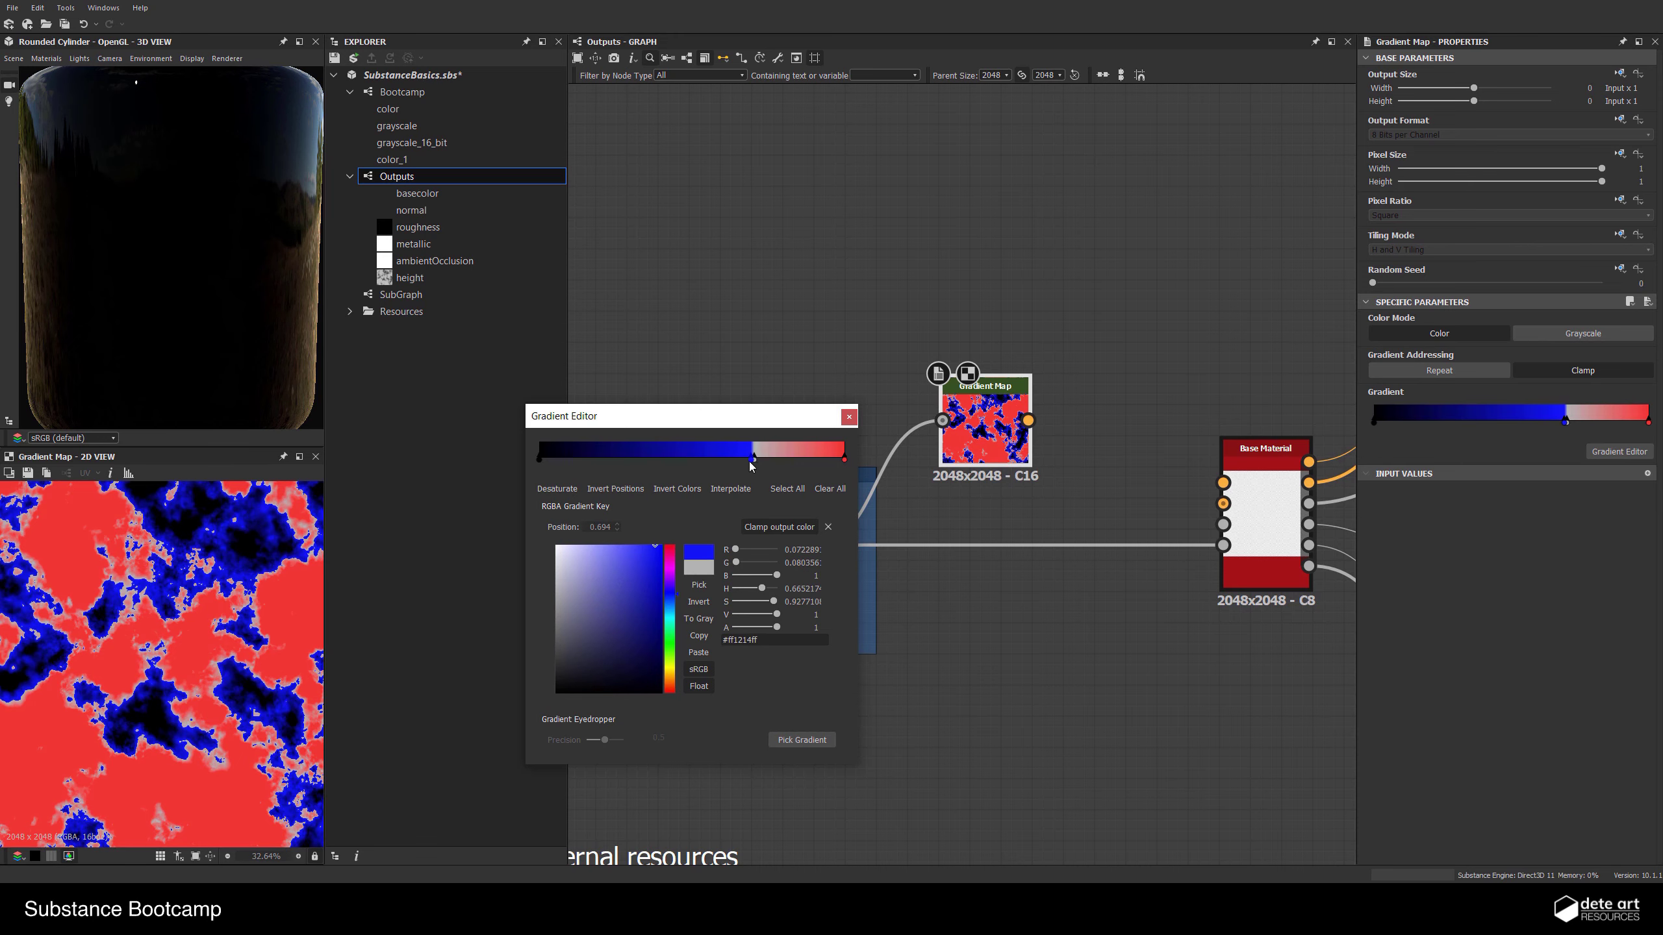
drag(753, 459, 734, 429)
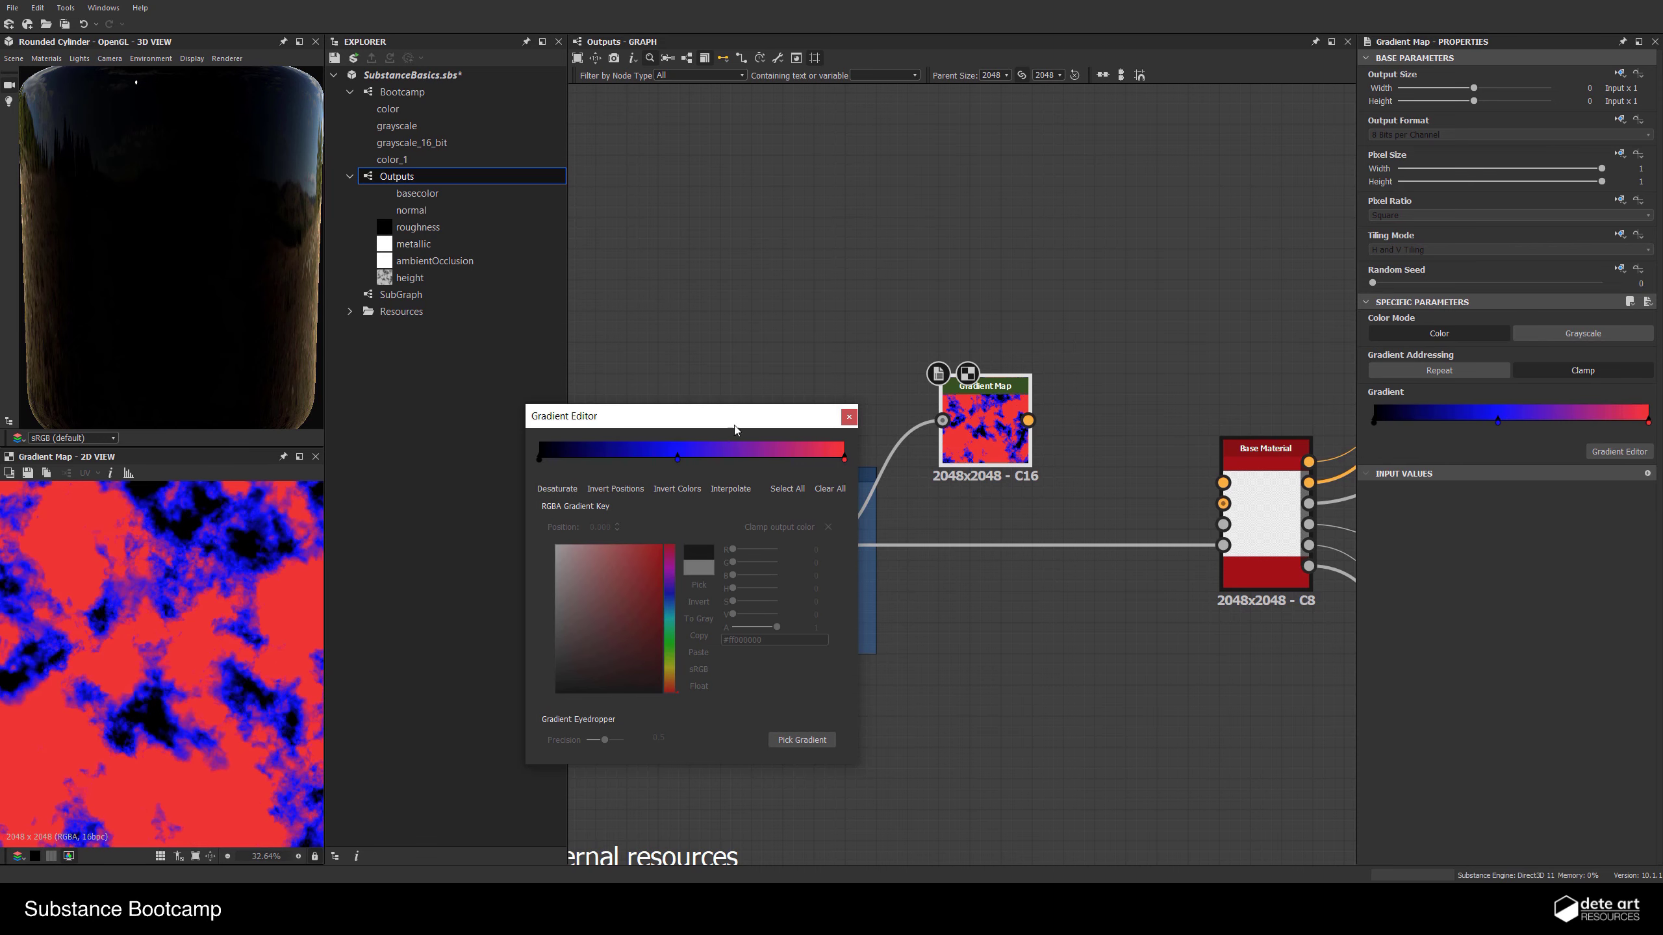
Color the gradient's start key bright green and close the Gradient Editor
click(541, 459)
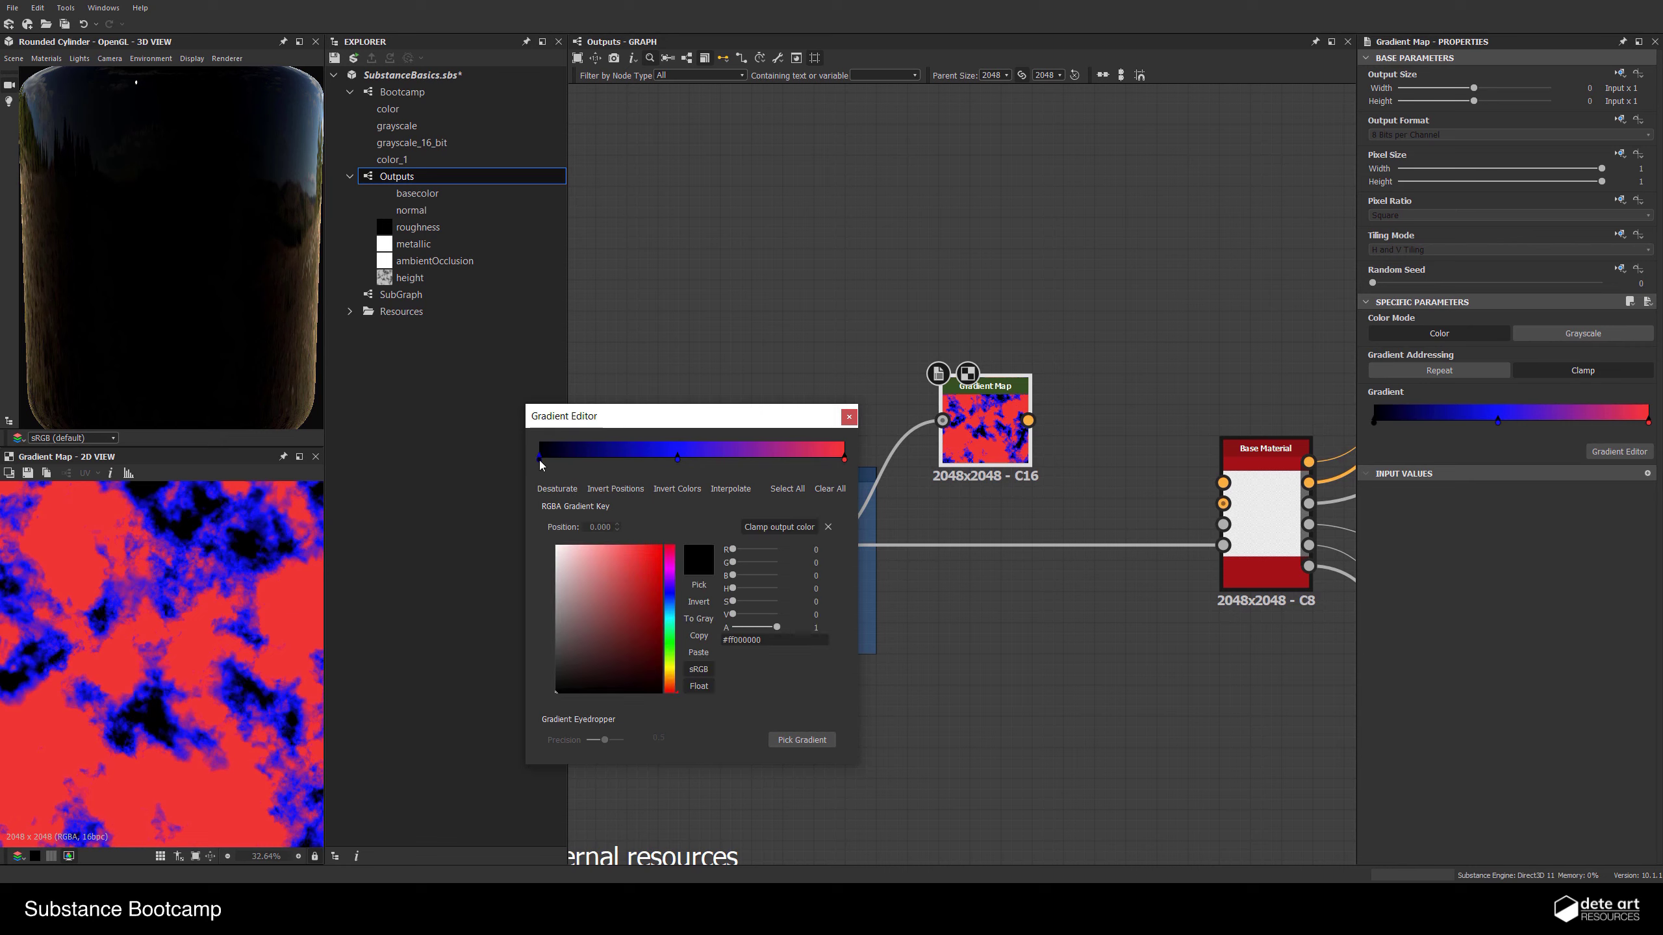
drag(672, 622, 672, 655)
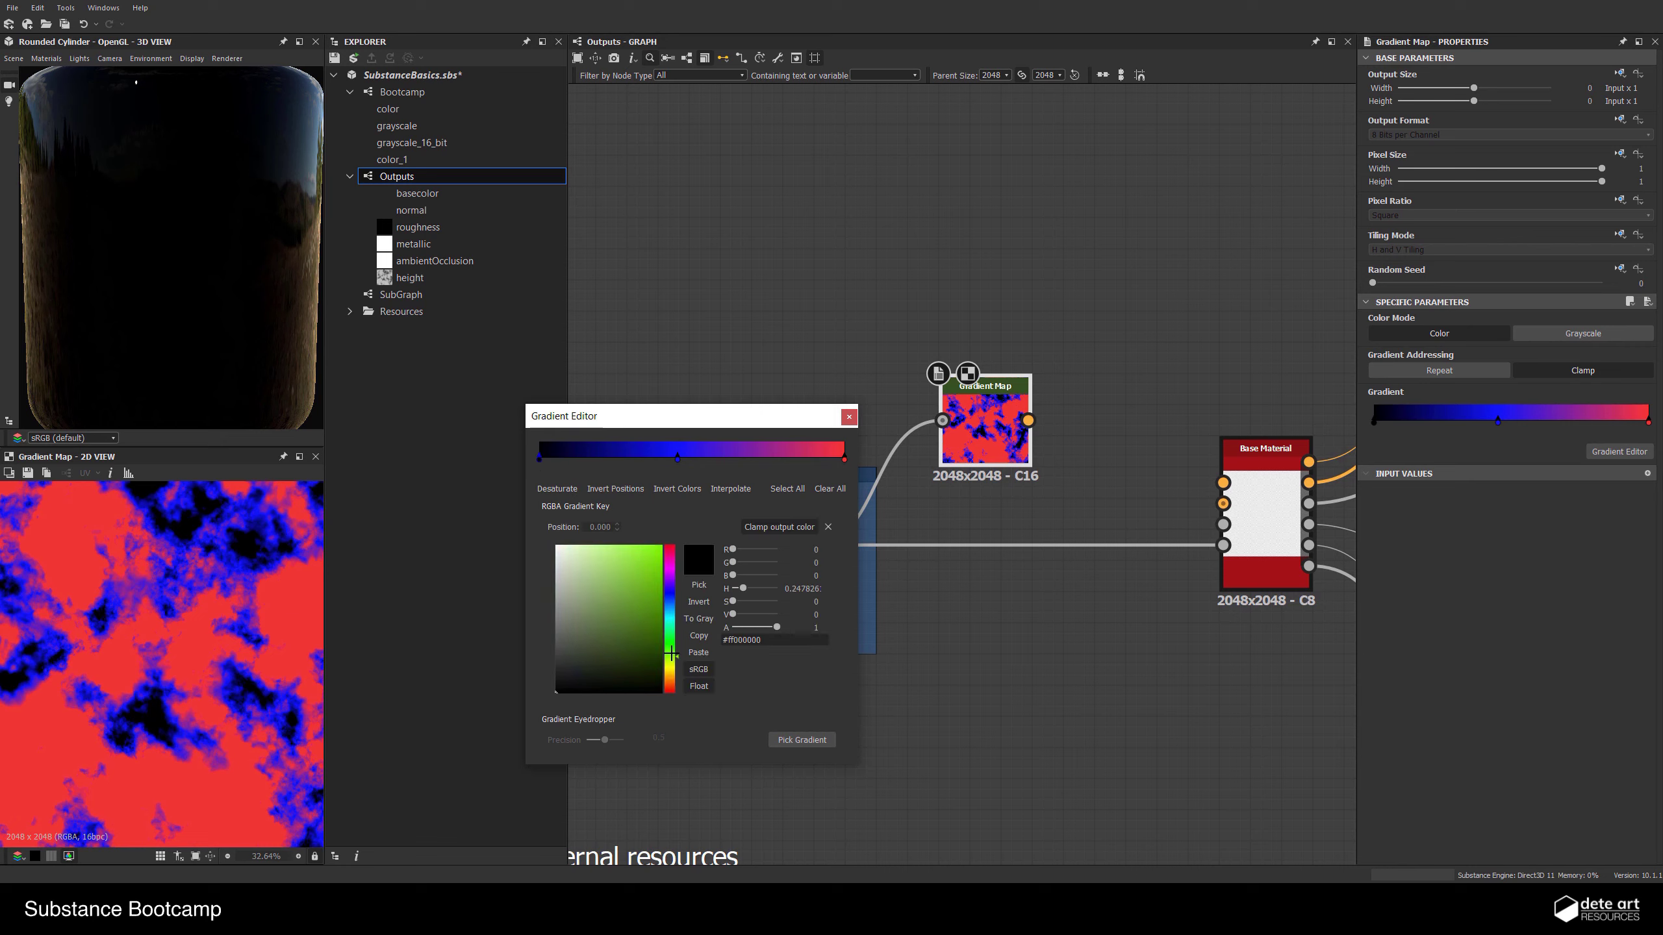
drag(651, 560, 667, 517)
click(849, 416)
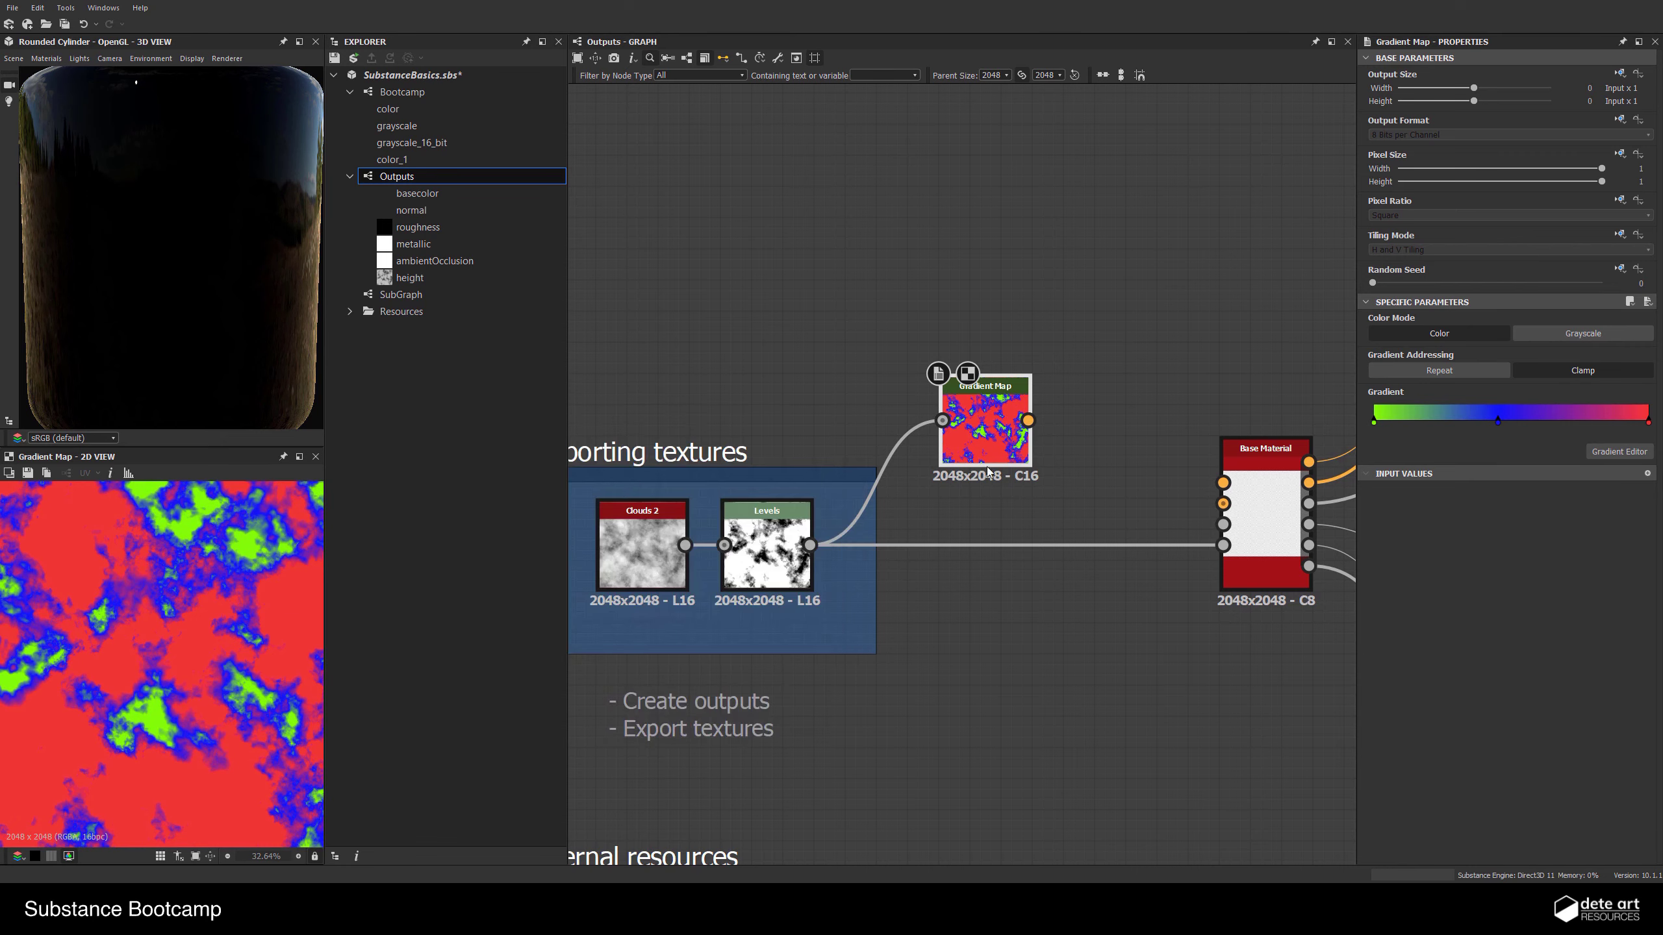
Connect the Gradient Map to the Base Material's Base Color input, check it on the cylinder and shift the Gradient Map closer to the Base Material
middle_drag(1047, 444, 916, 360)
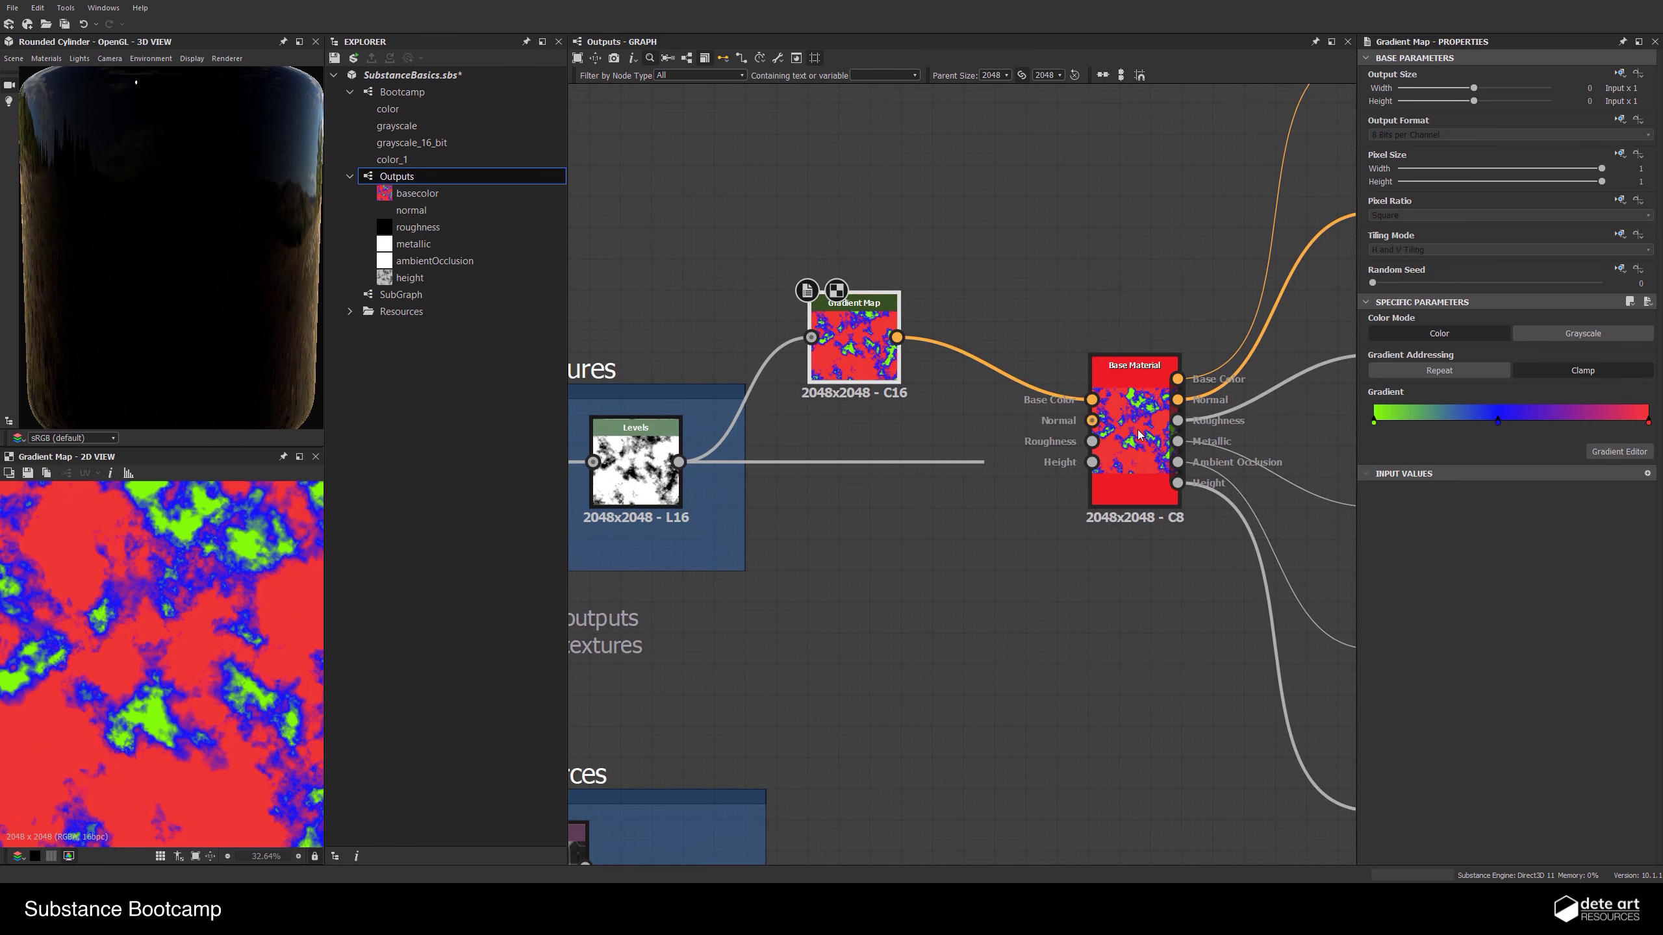
scroll(108, 223, down, 3)
drag(193, 248, 254, 269)
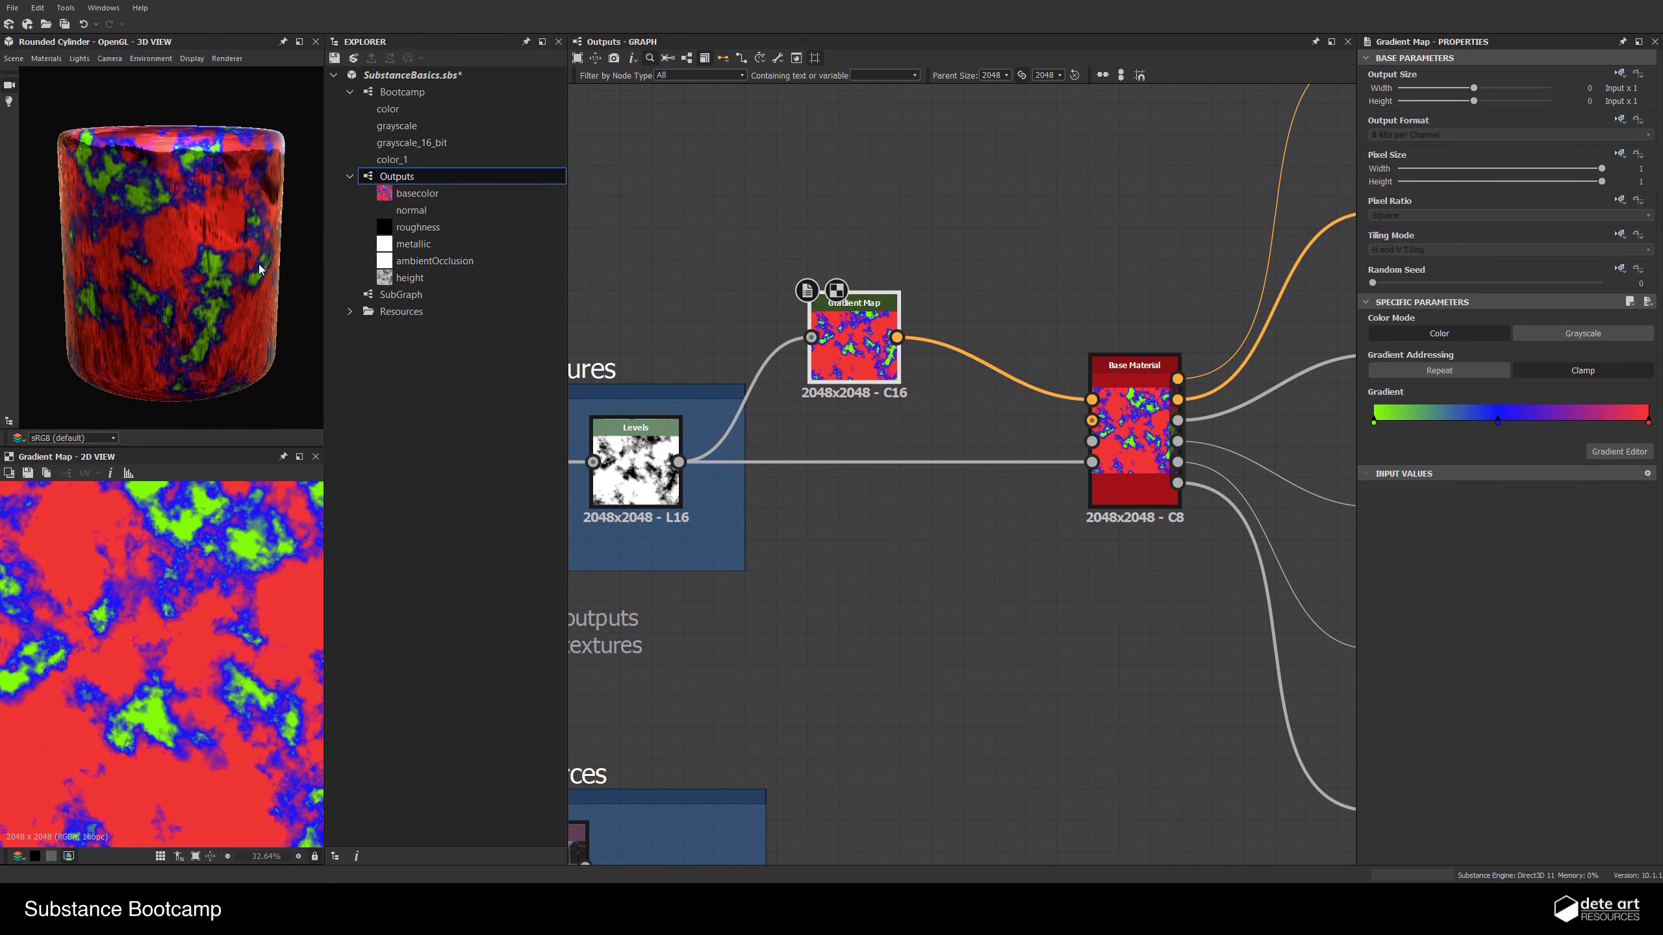
scroll(196, 243, up, 5)
drag(893, 347, 954, 347)
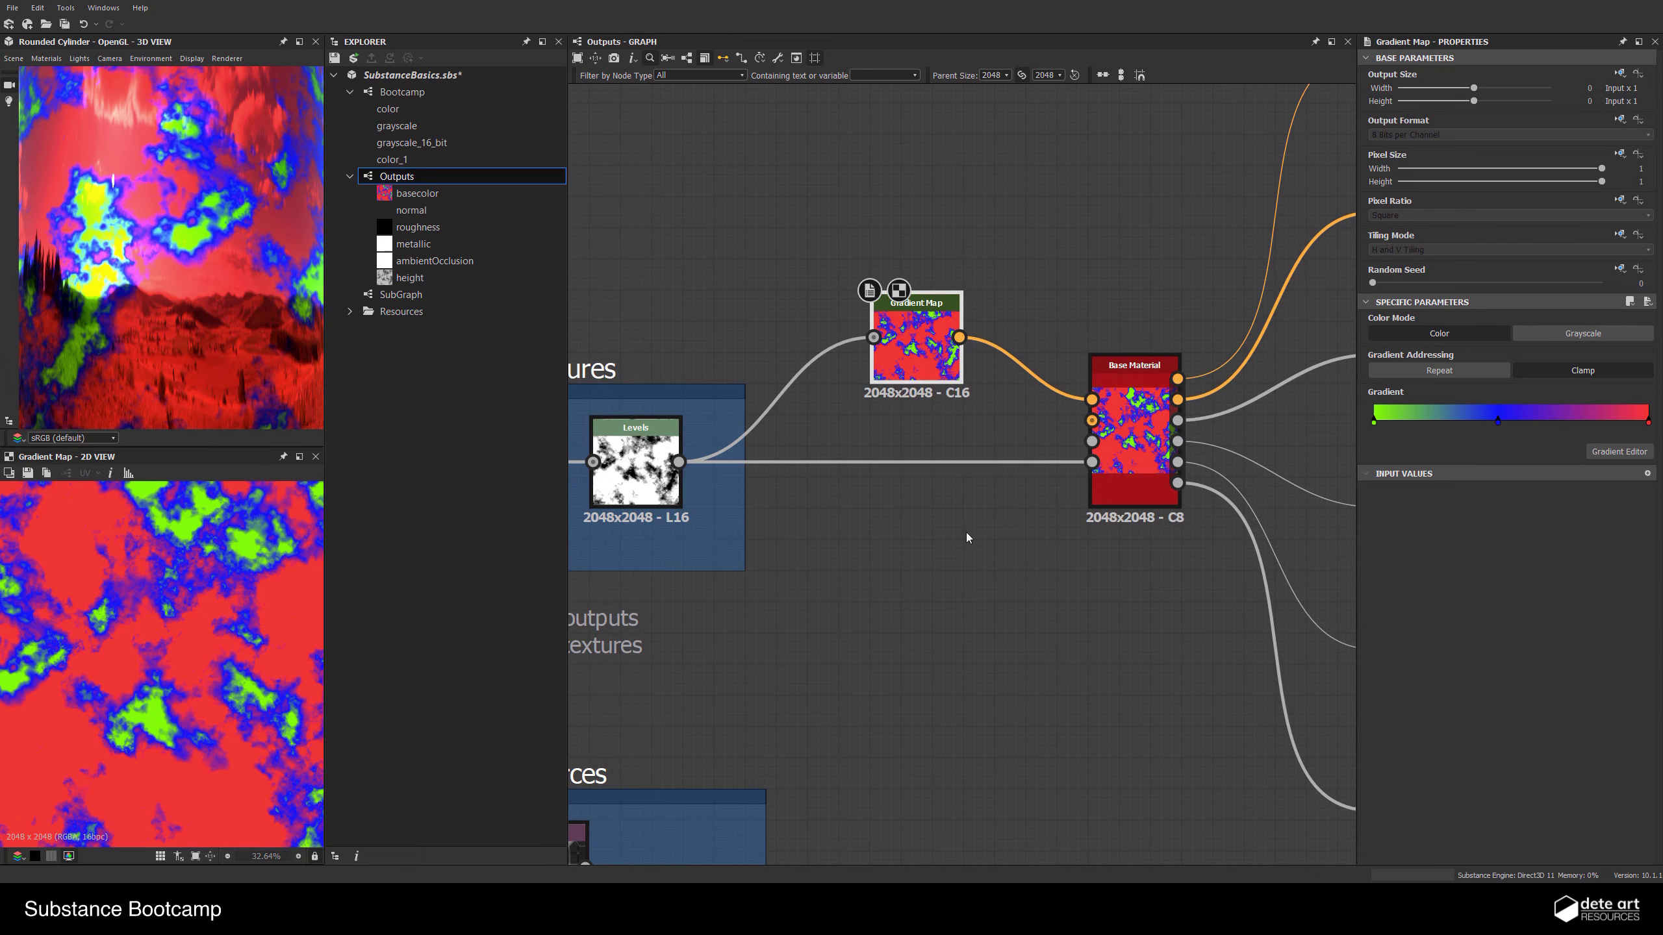
Add a Normal node below the Gradient Map and feed it from the Levels output
key(space)
text(nor)
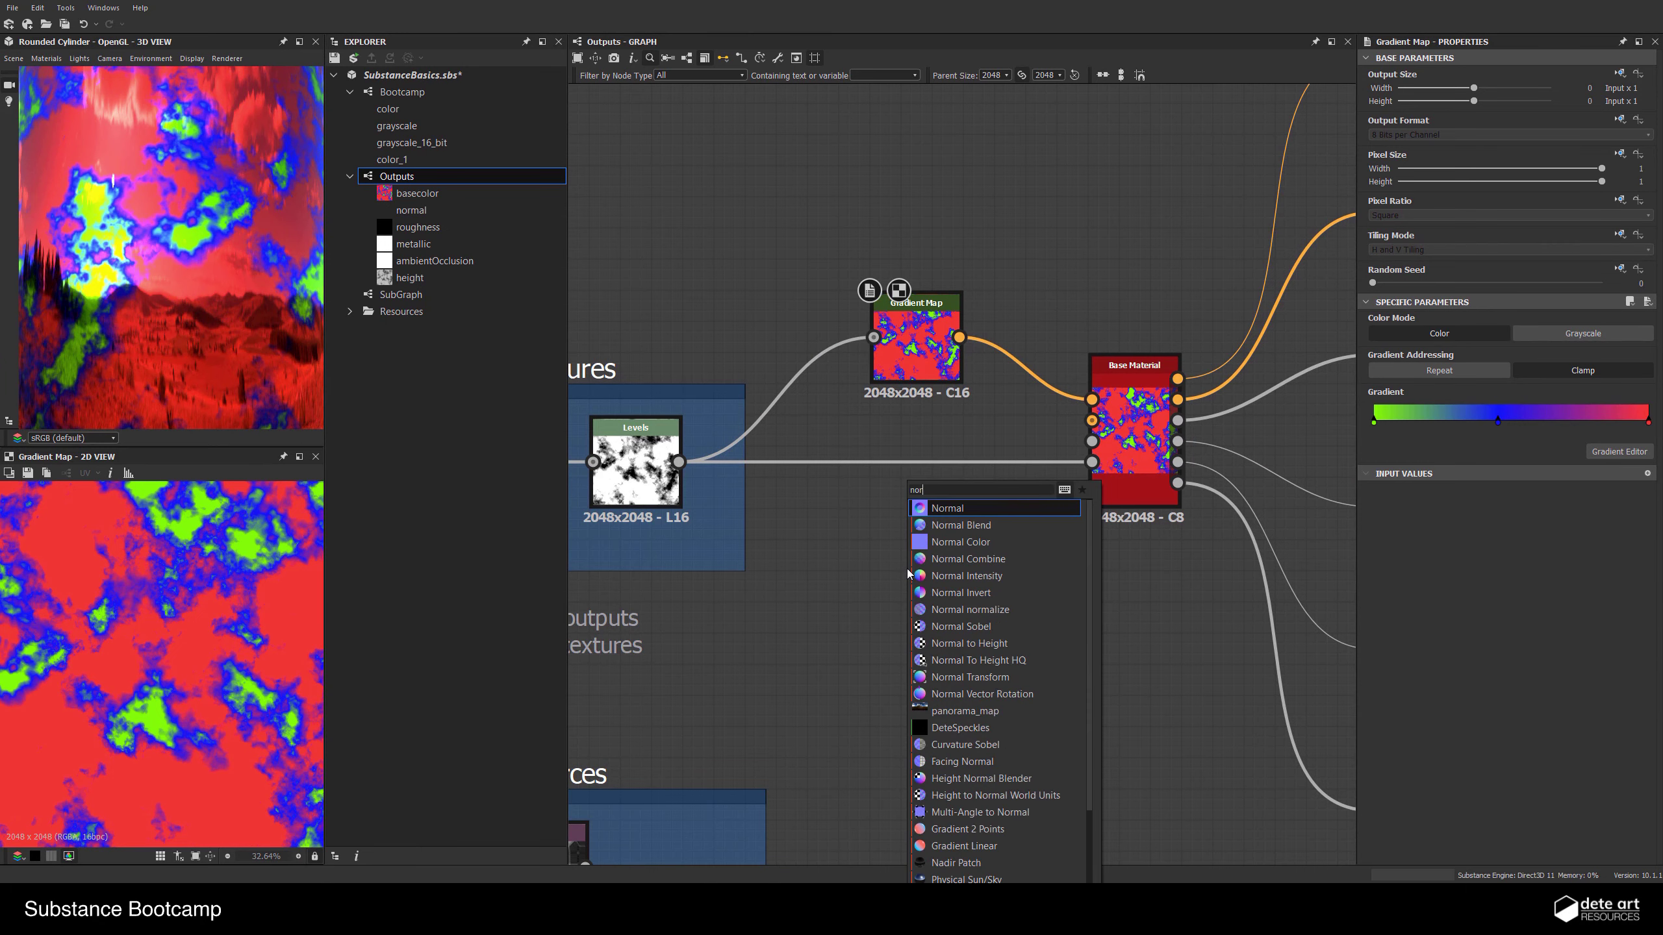
key(Return)
drag(678, 461, 874, 555)
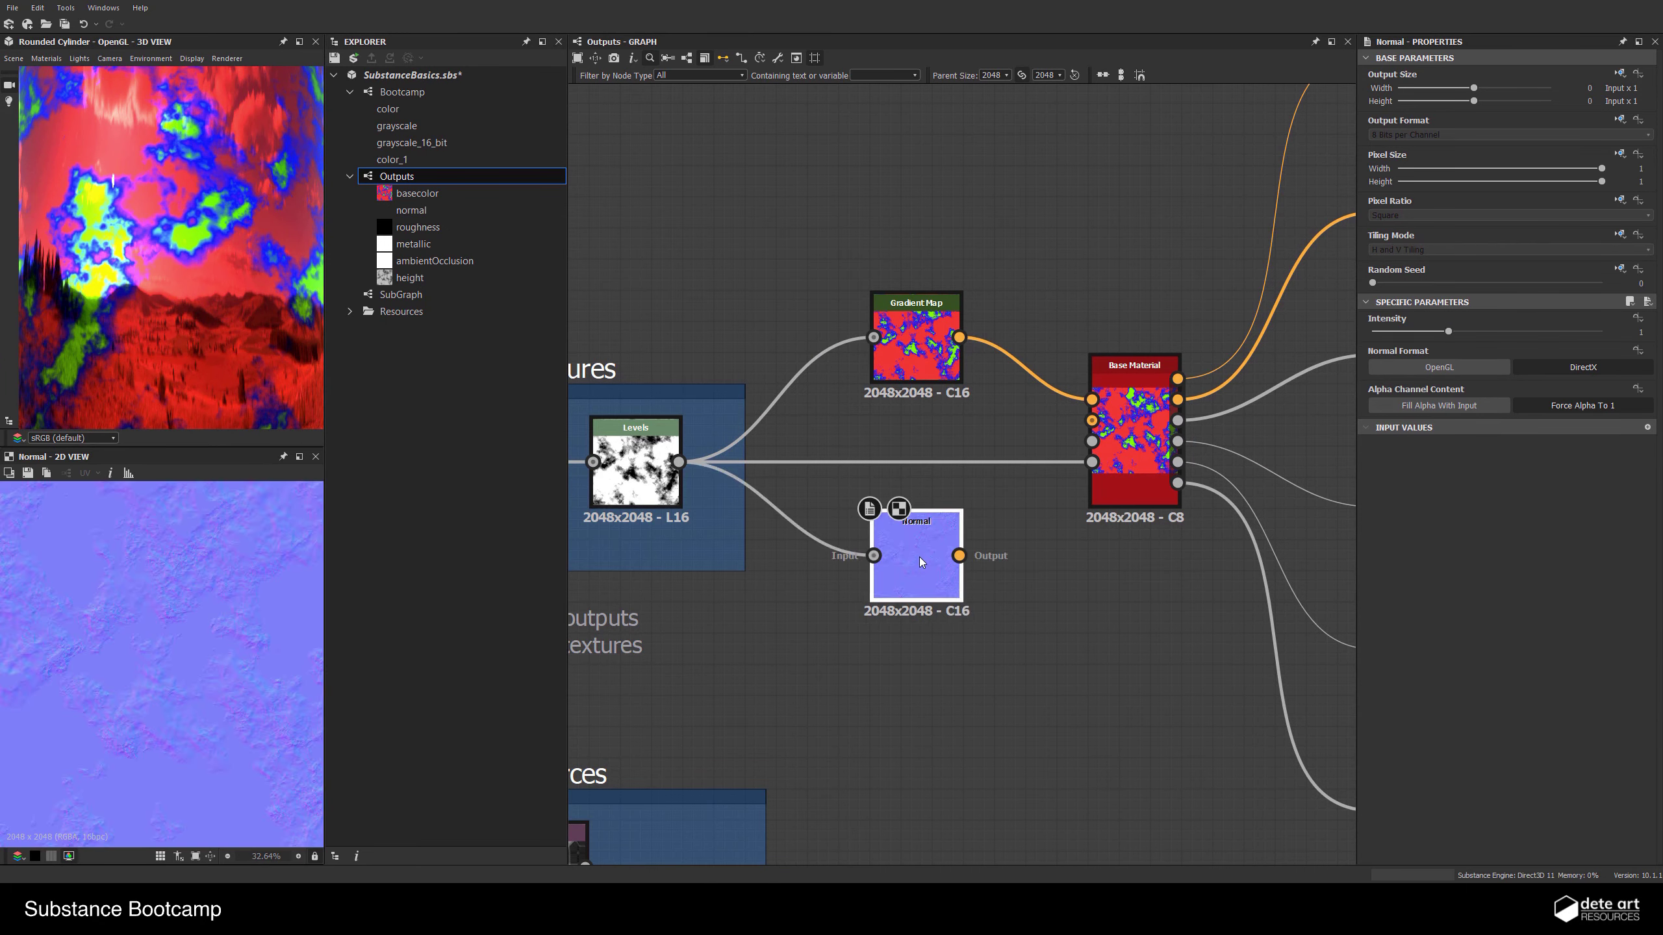
Set the Normal node's intensity to 15, connect it to the Base Material's Normal input and place it above the Gradient Map
click(1641, 331)
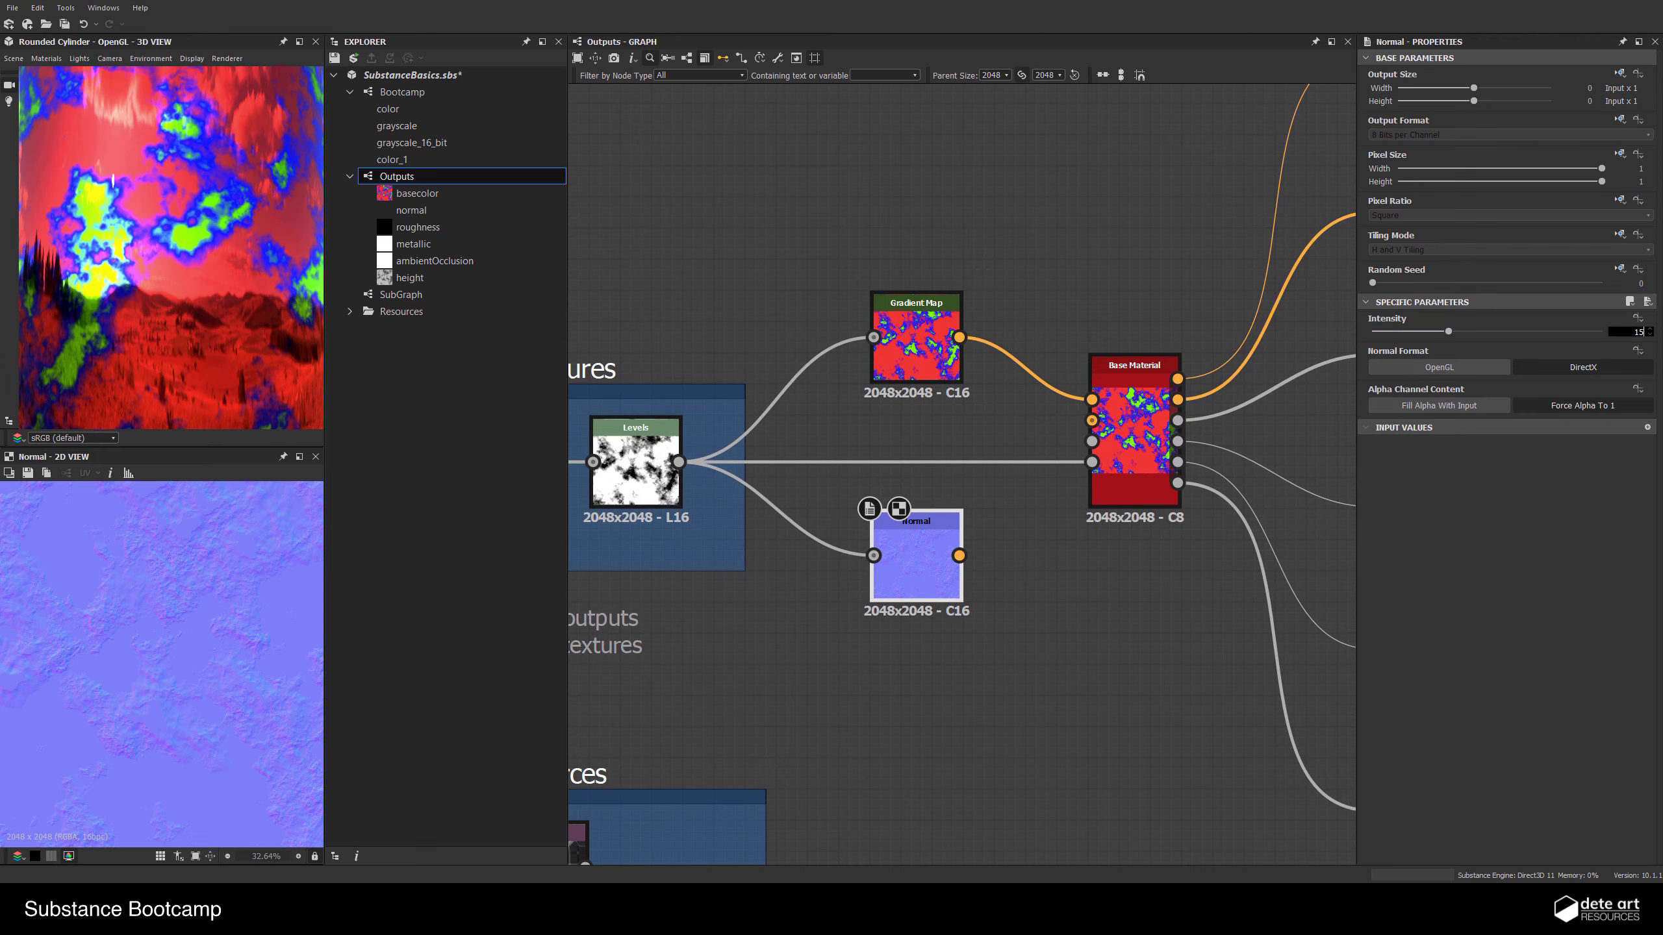
text(15)
key(Return)
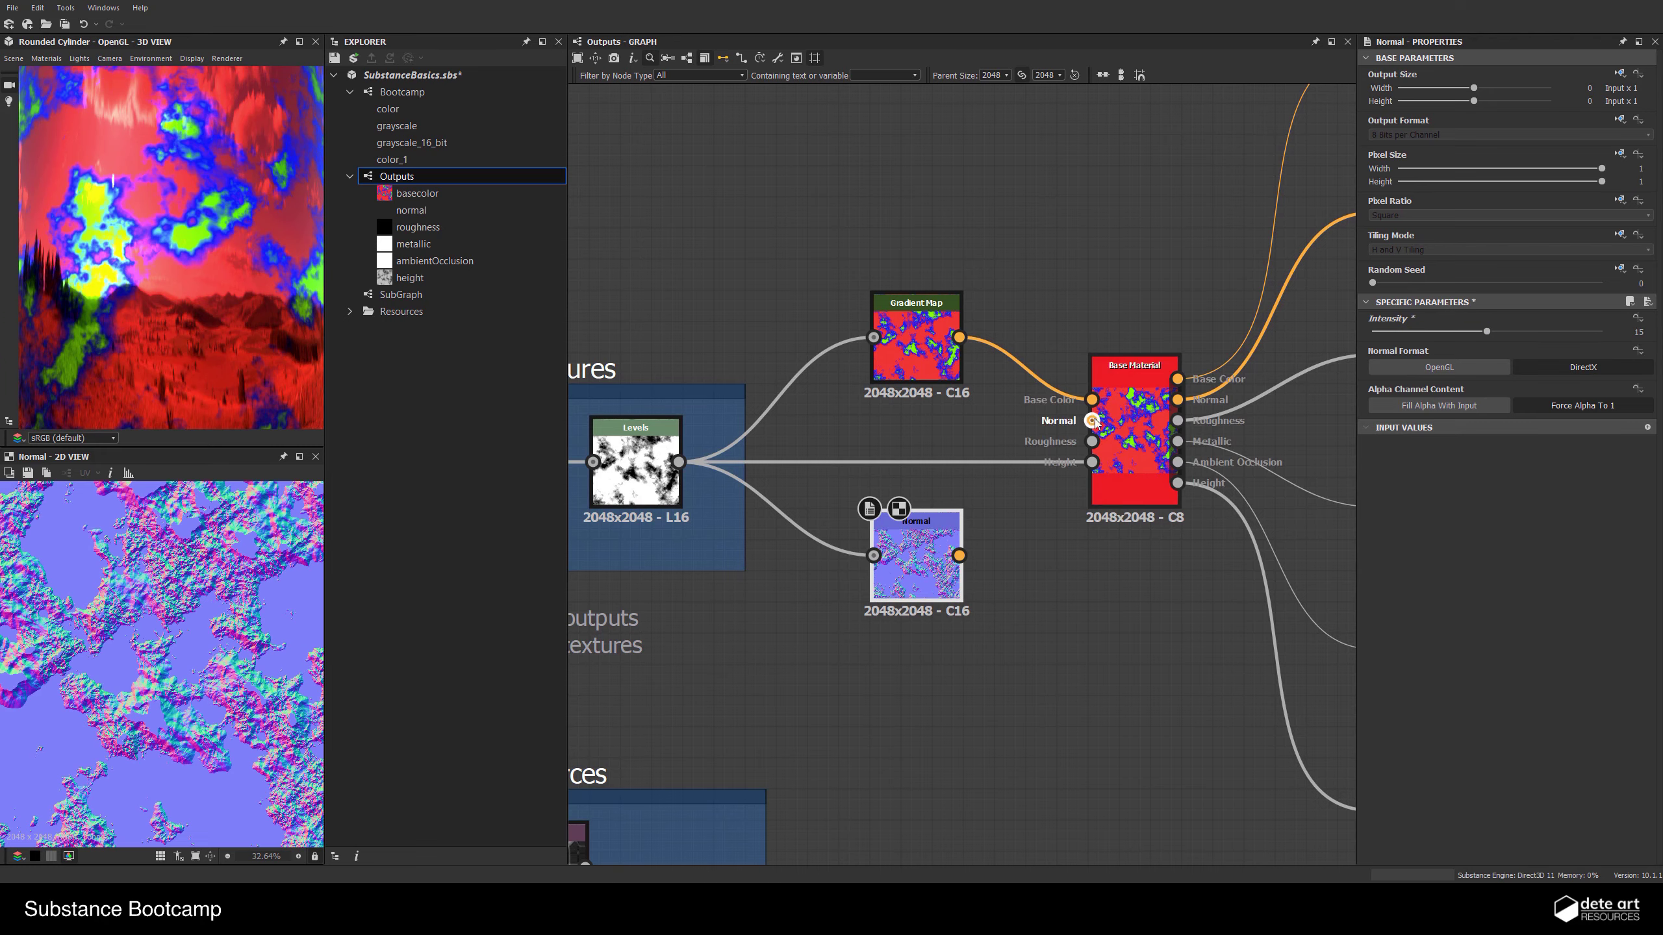
drag(1091, 420, 957, 168)
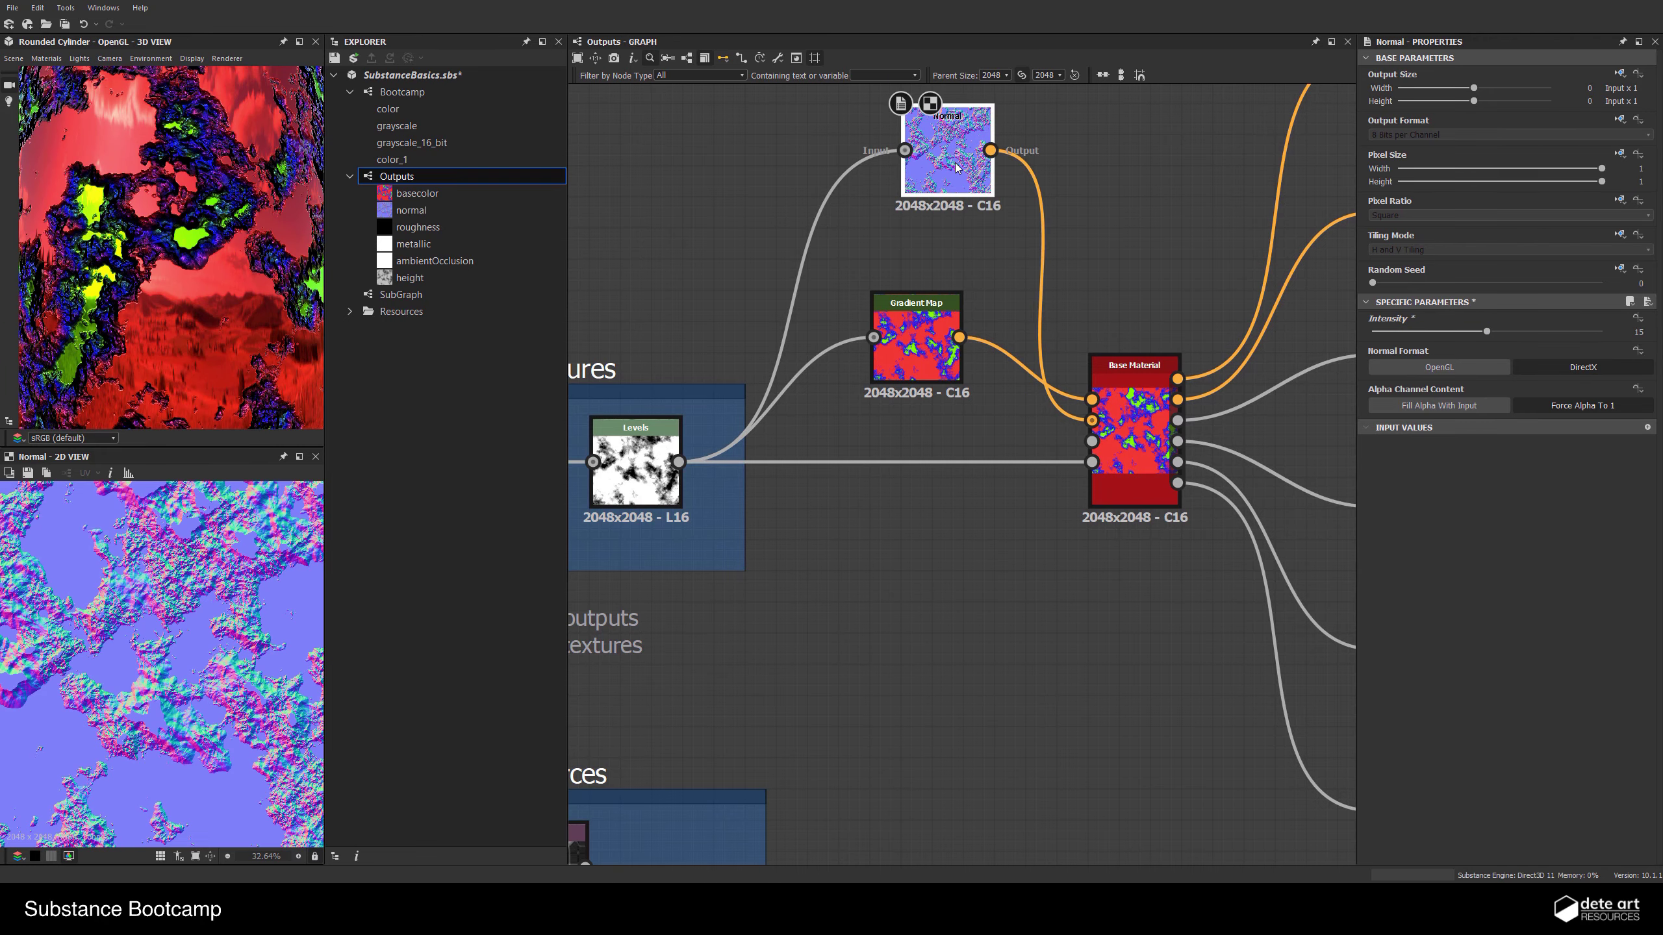
Lower the Normal node's intensity to 5.34 and align the node directly above the Gradient Map
drag(1486, 331, 1414, 337)
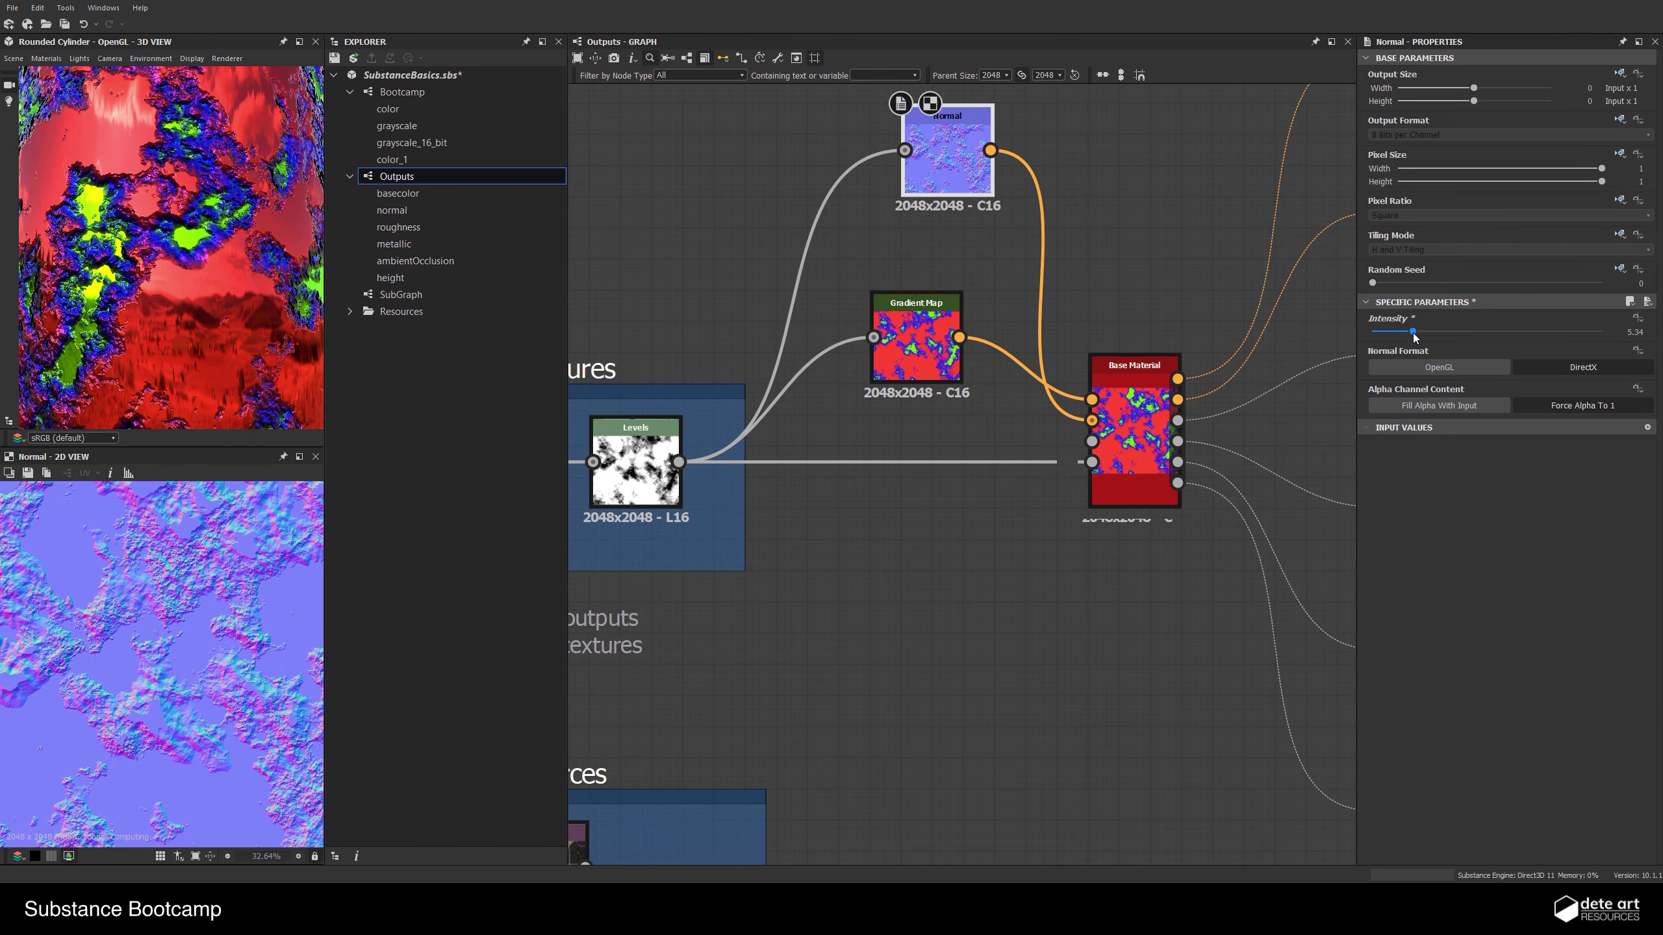
middle_drag(978, 386, 1069, 435)
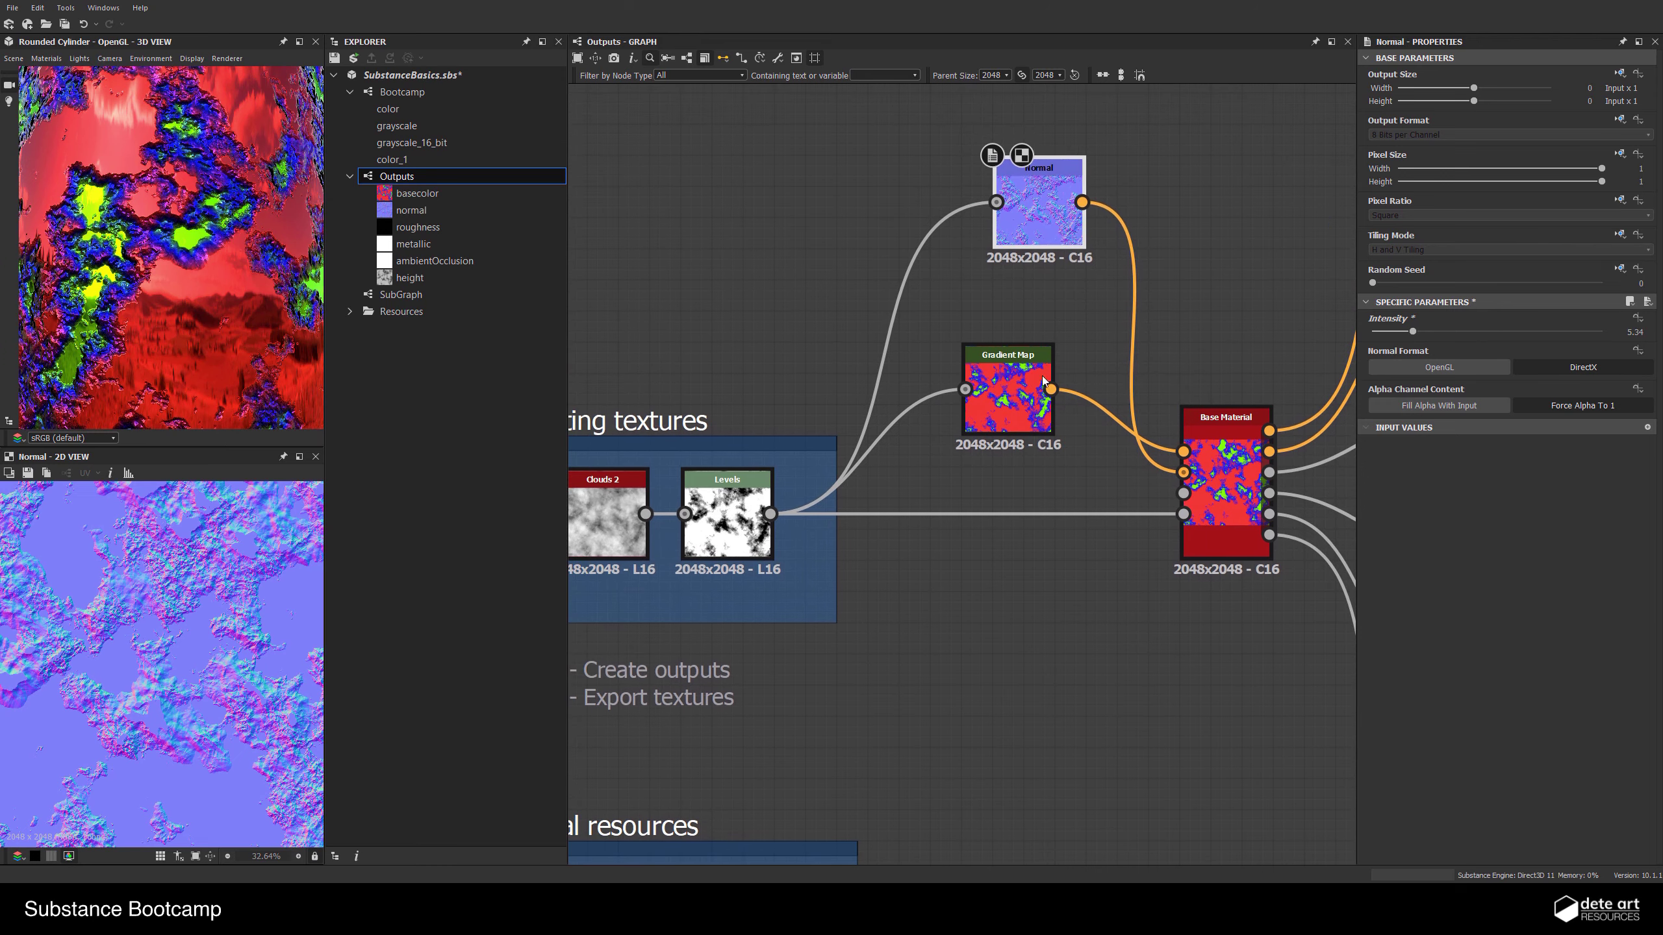
drag(1040, 216, 1008, 248)
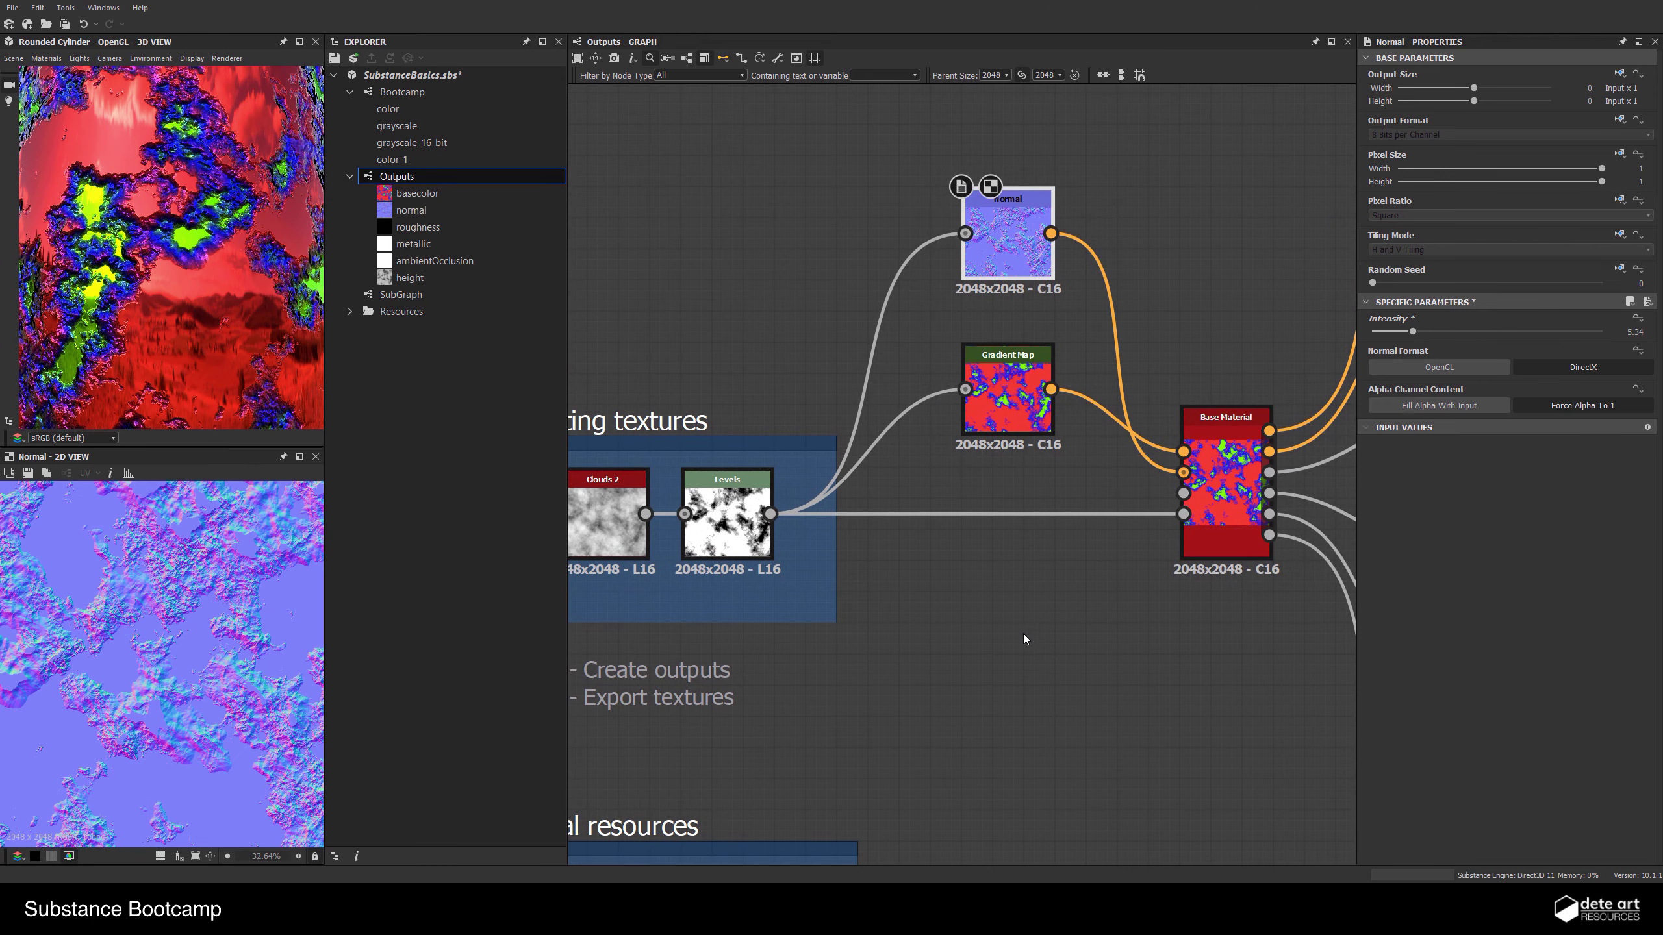
key(space)
text(un)
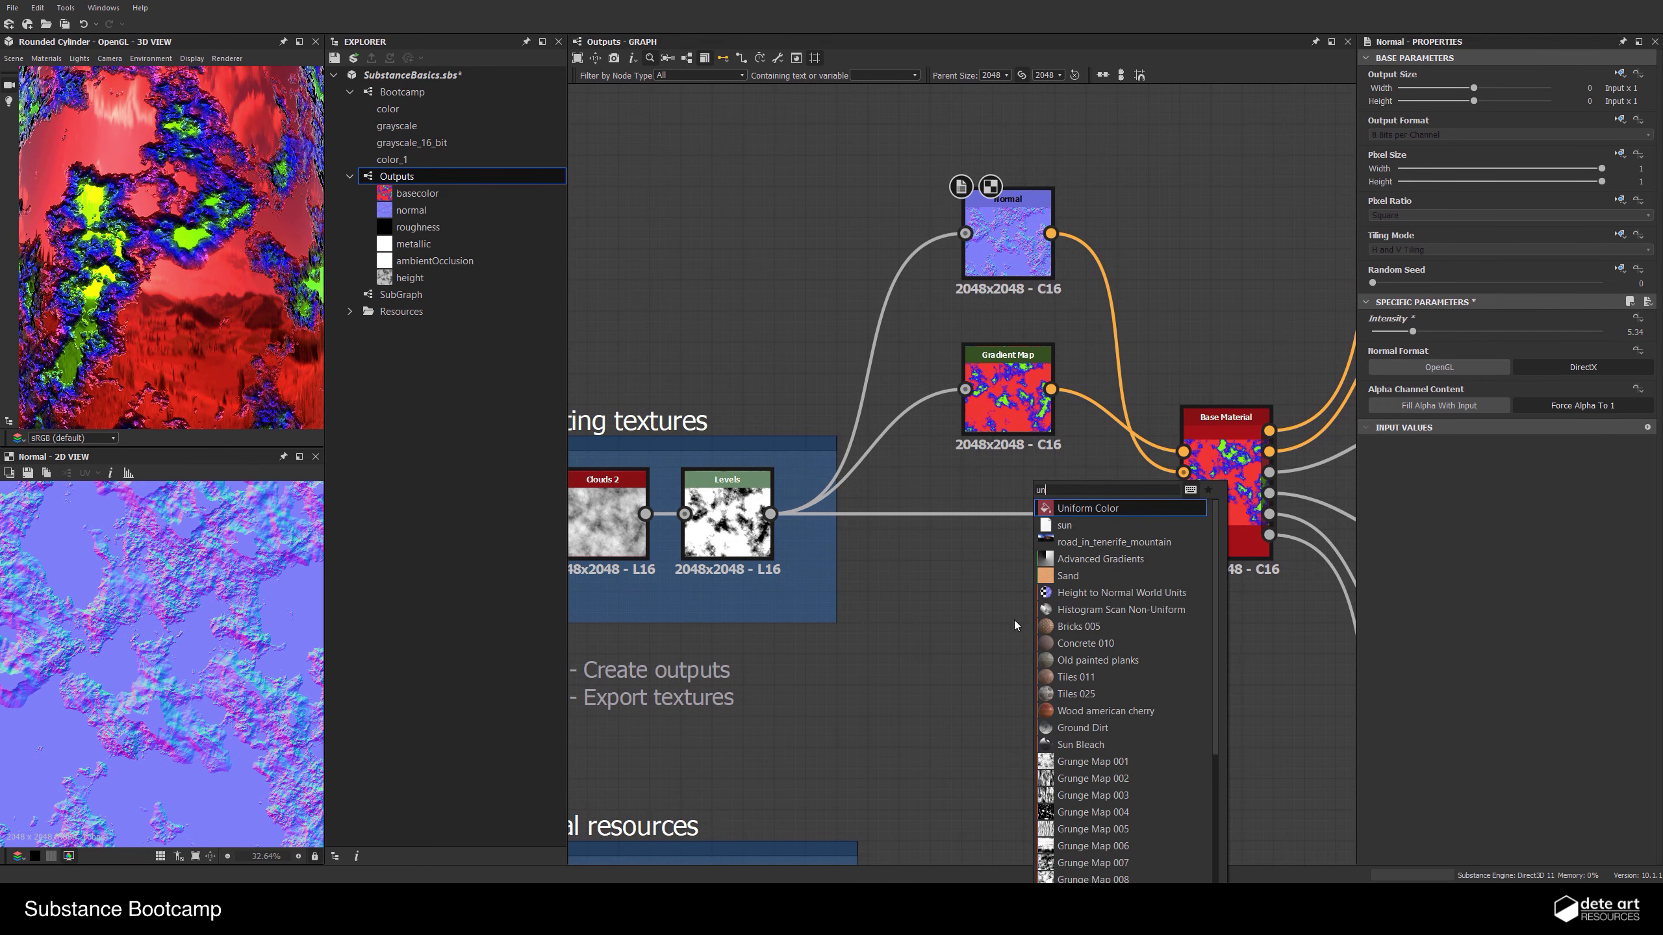
key(Escape)
Connect the Levels output to the Base Material's Roughness input and inspect the surface on the cylinder up close
drag(770, 514, 1183, 492)
scroll(231, 291, down, 5)
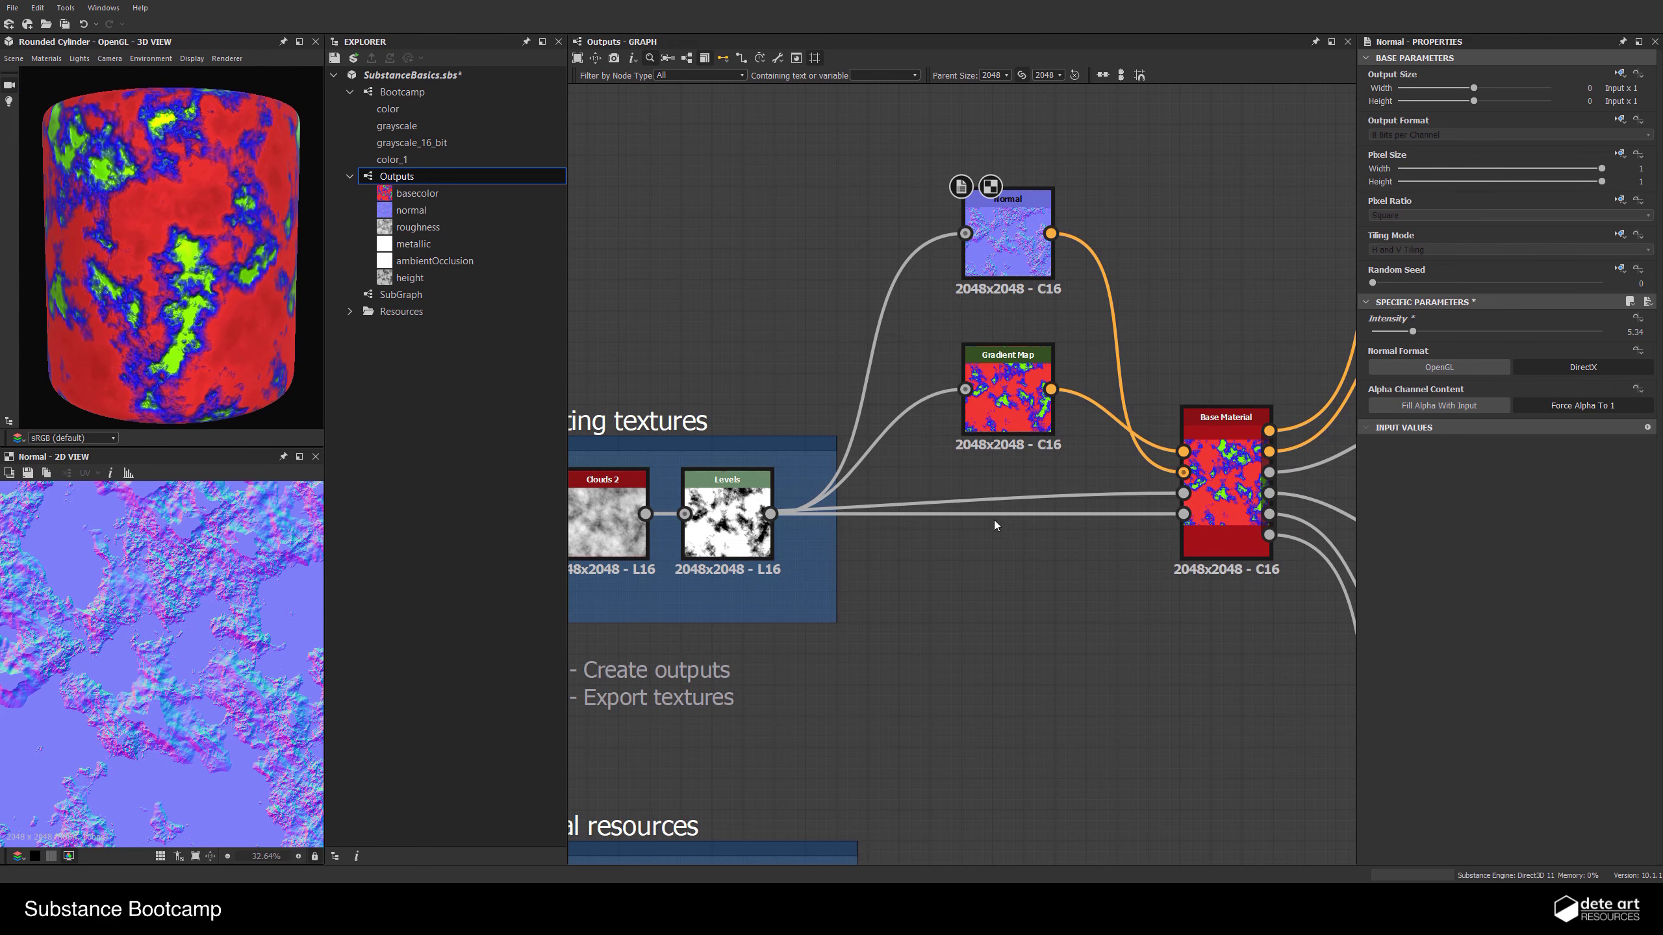
drag(770, 514, 1182, 493)
drag(230, 289, 189, 252)
scroll(190, 251, up, 5)
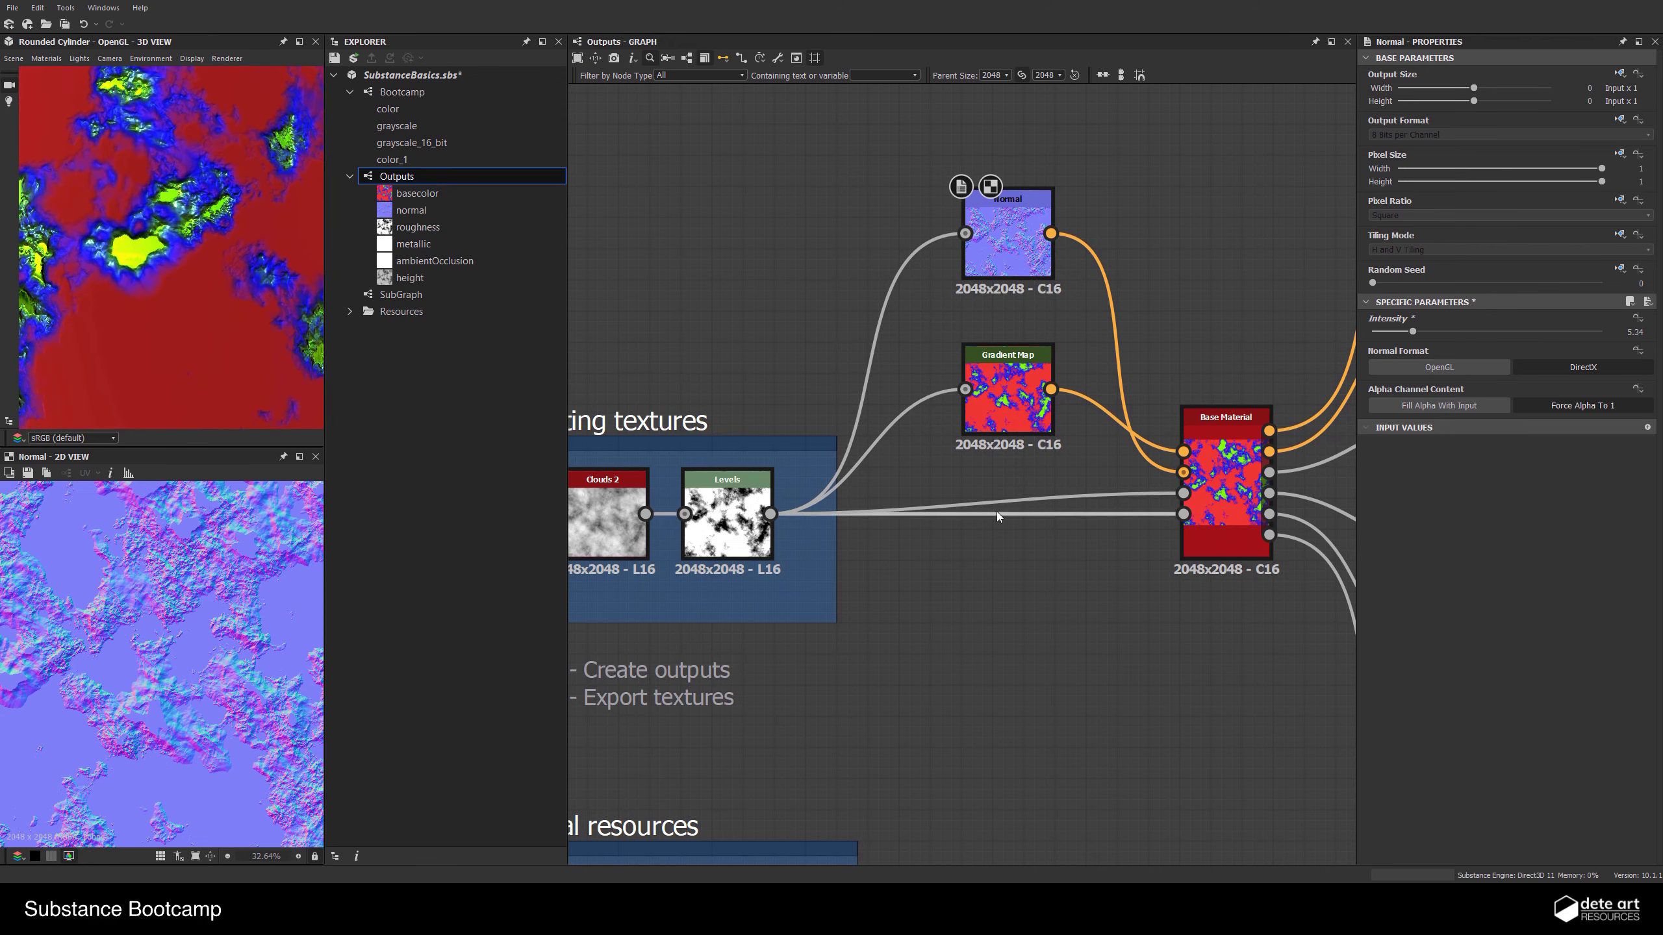
Insert an Invert Grayscale node between Levels and the Base Material's Roughness input, placing it below the Gradient Map
key(space)
text(inv)
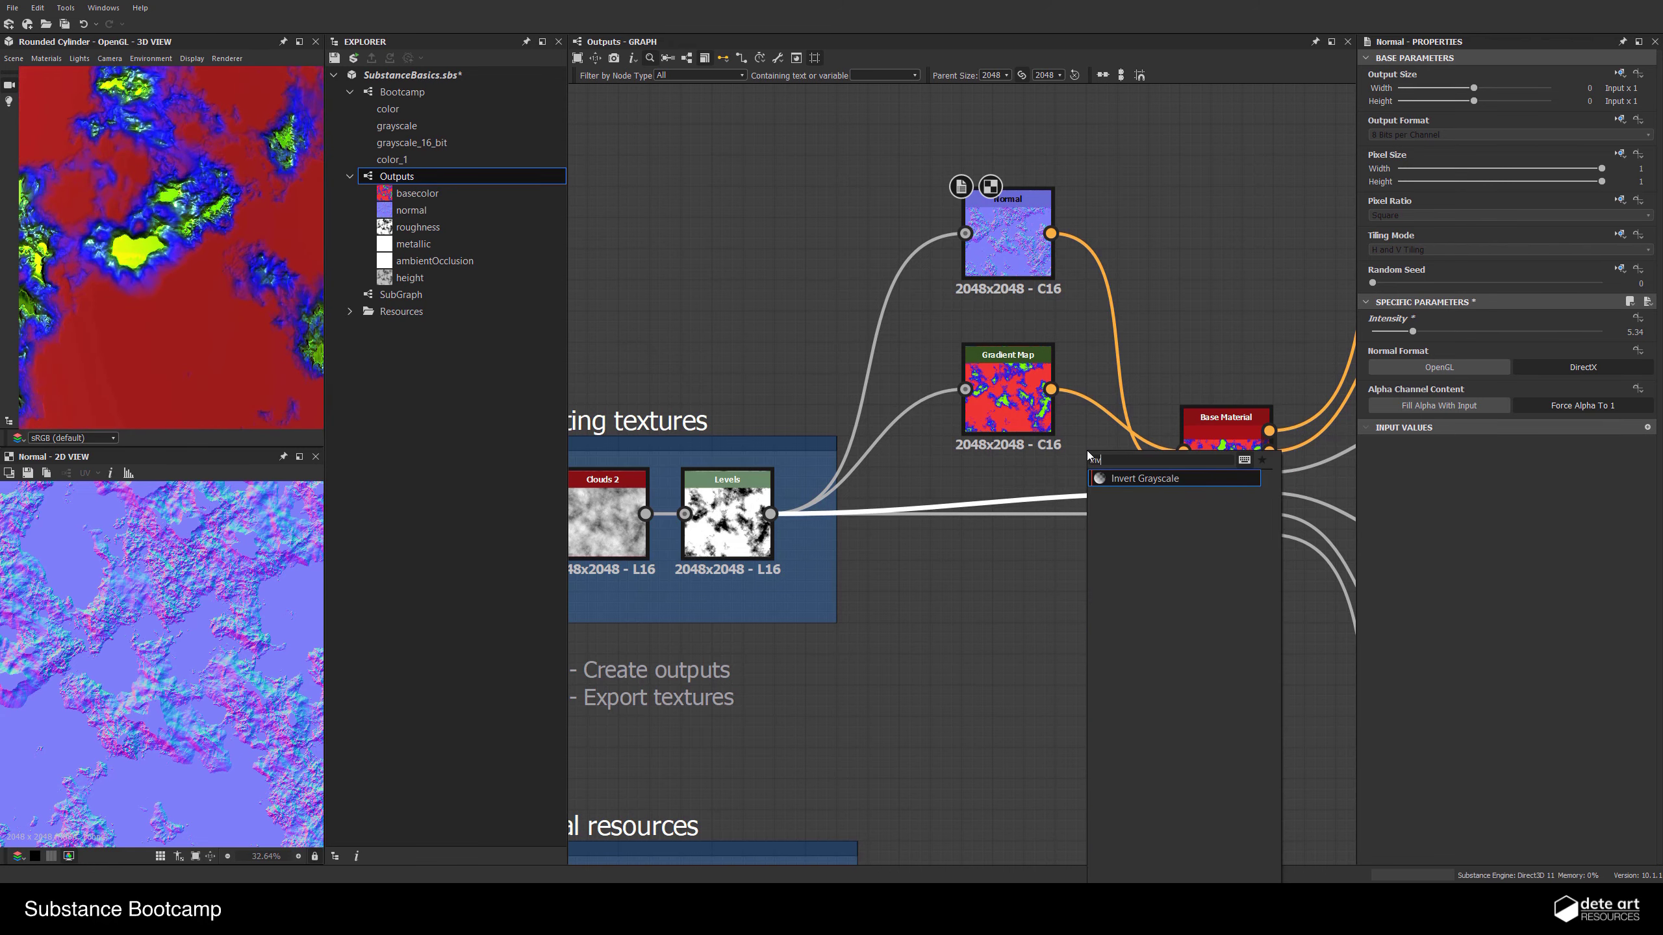
key(Return)
drag(975, 511, 1007, 590)
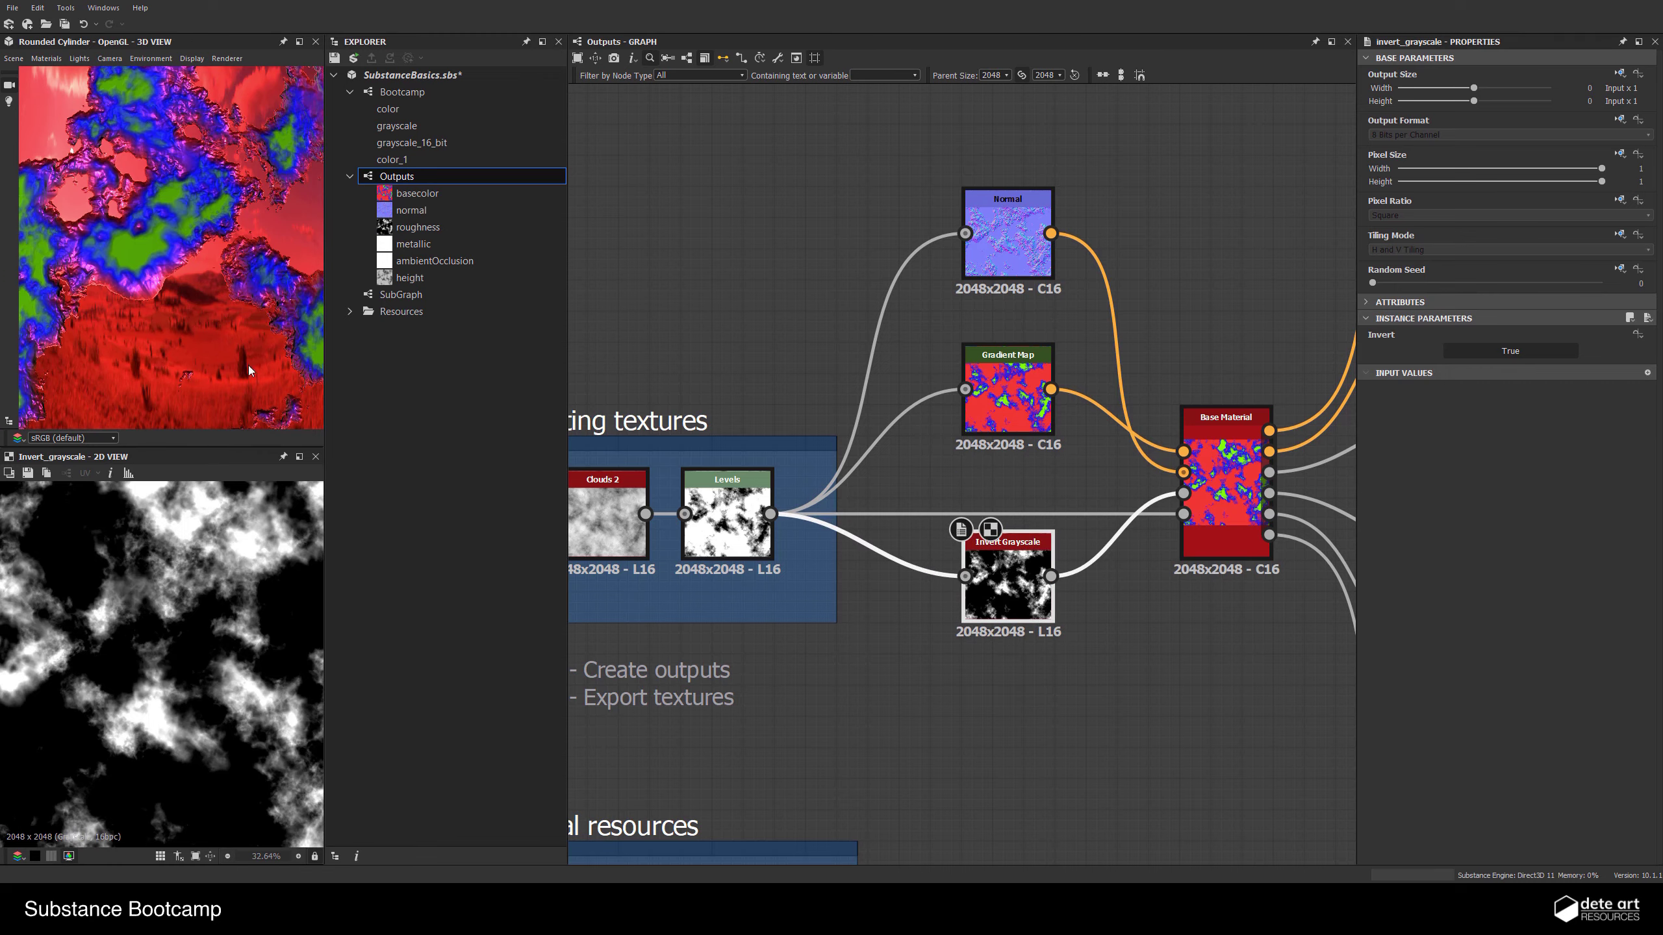
Examine the finished material on the whole cylinder and the graph's column of output nodes
scroll(262, 224, down, 5)
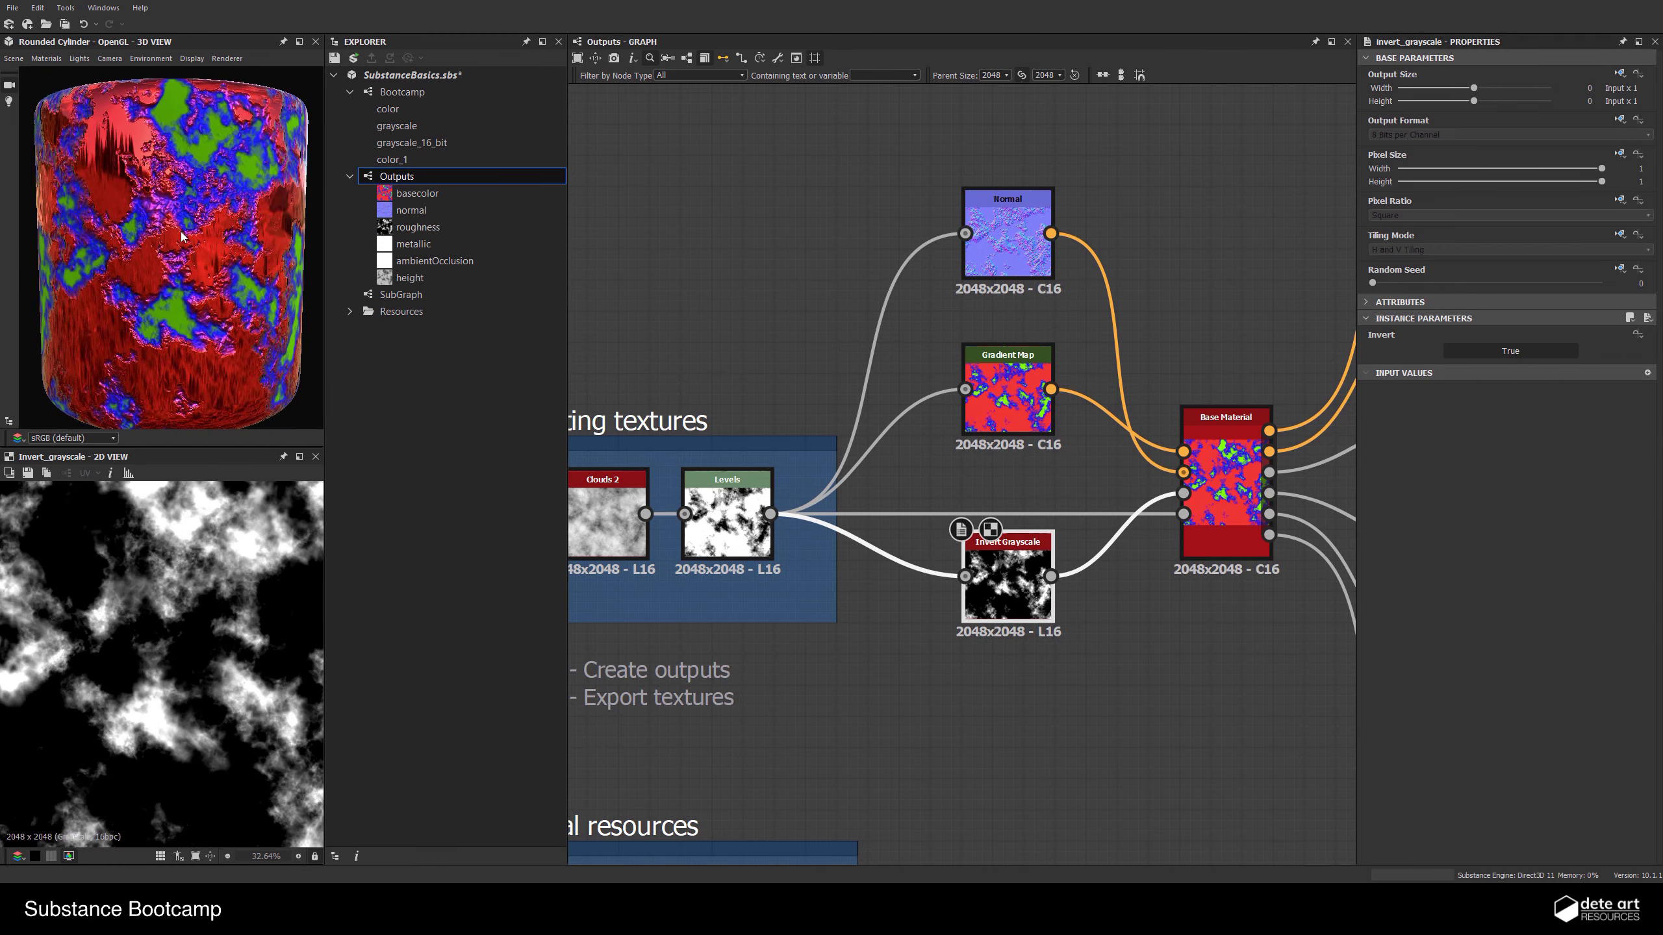
scroll(160, 260, down, 3)
scroll(955, 524, down, 5)
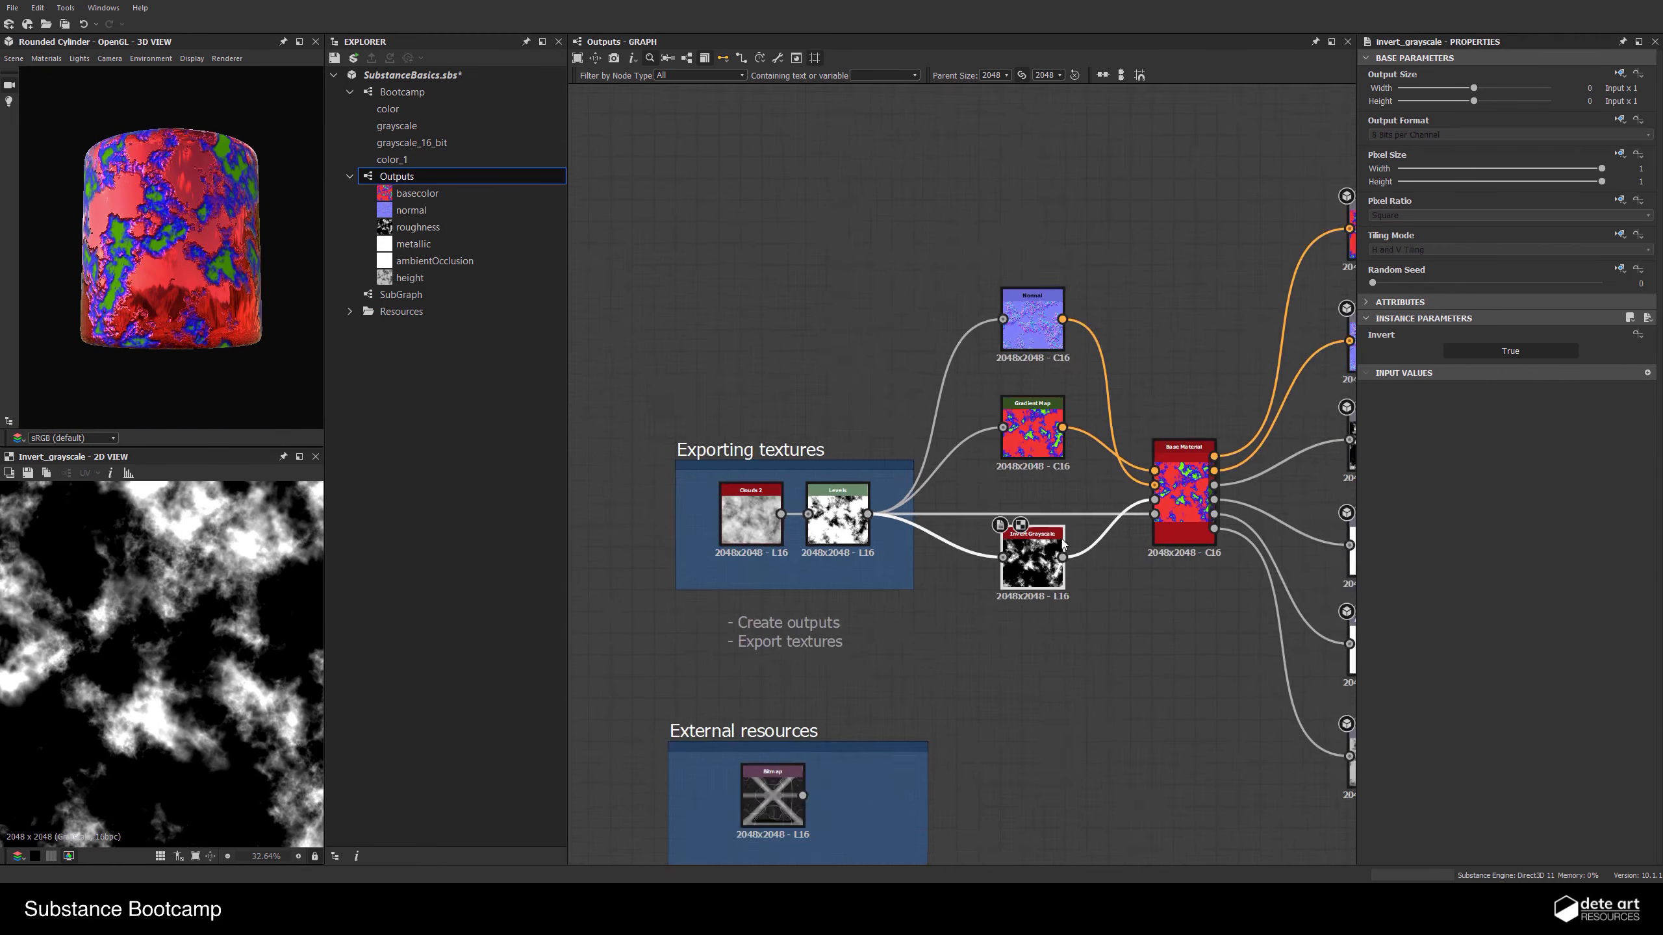
scroll(1044, 634, up, 3)
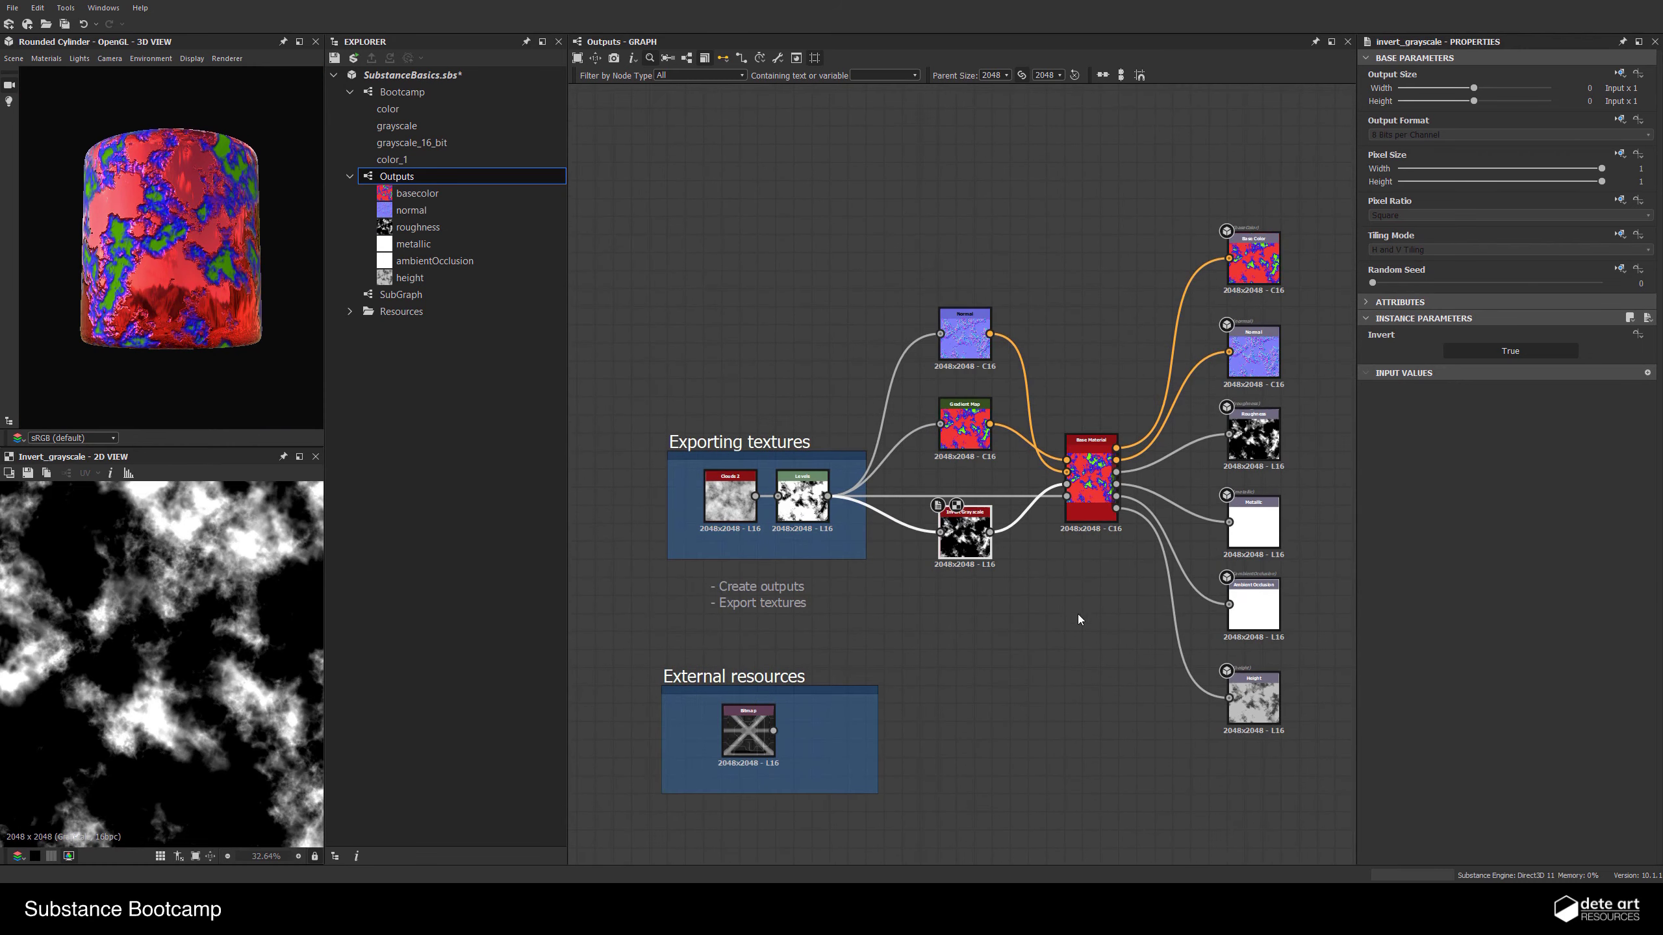
drag(1275, 177, 1180, 751)
click(1038, 577)
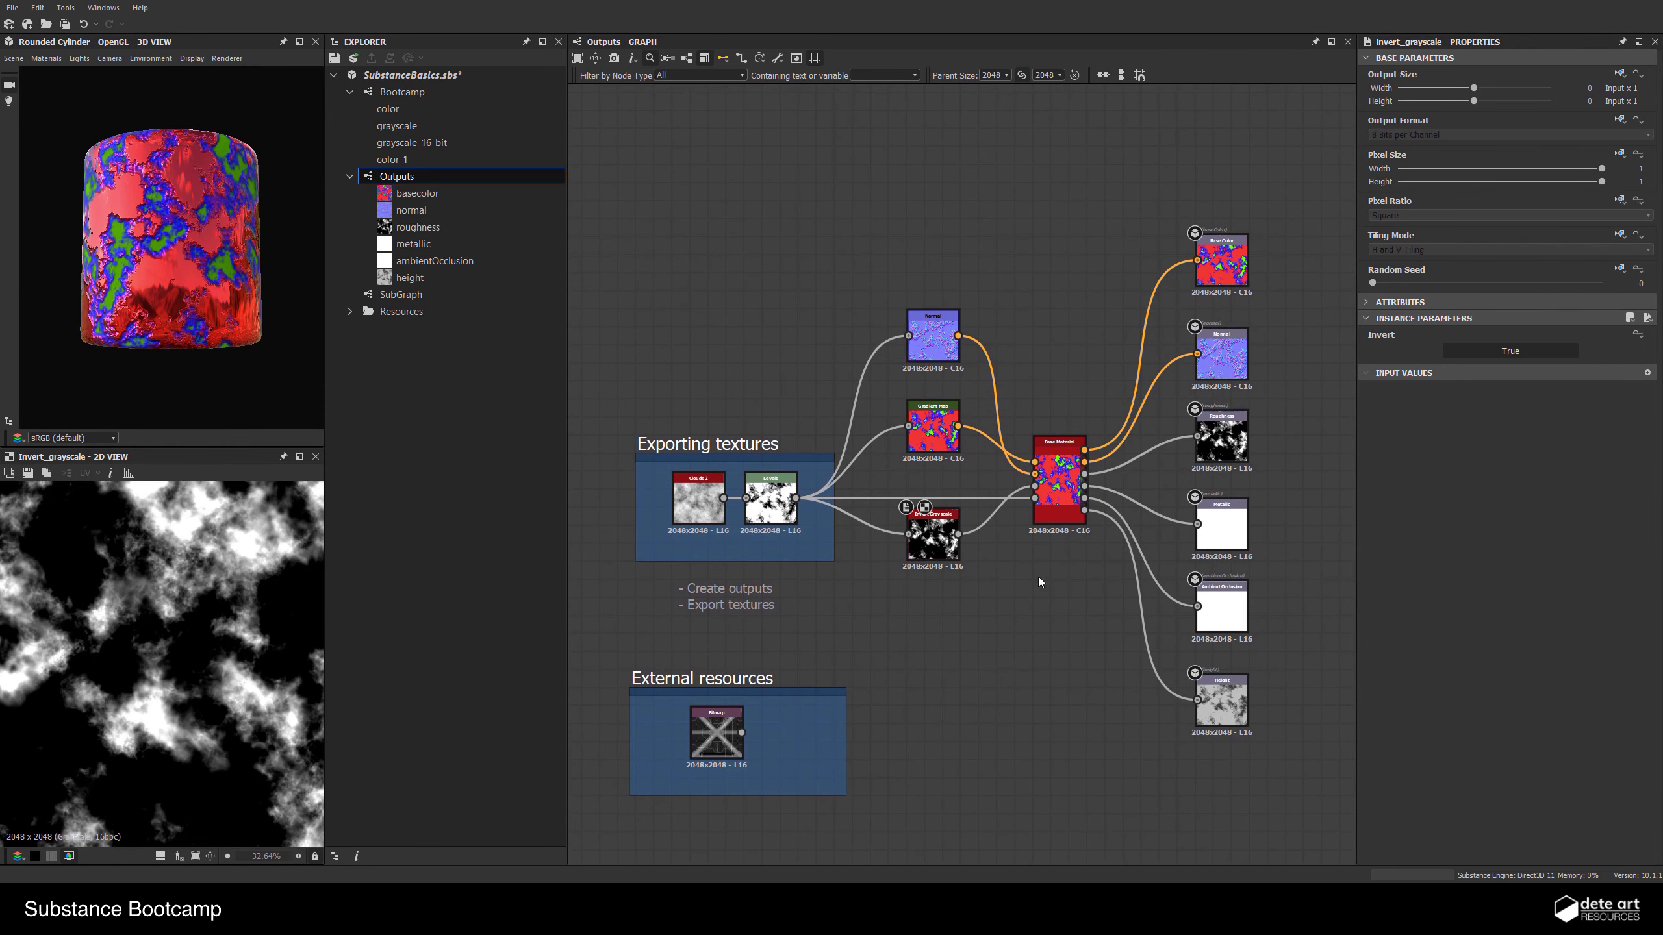
middle_drag(1011, 576, 975, 586)
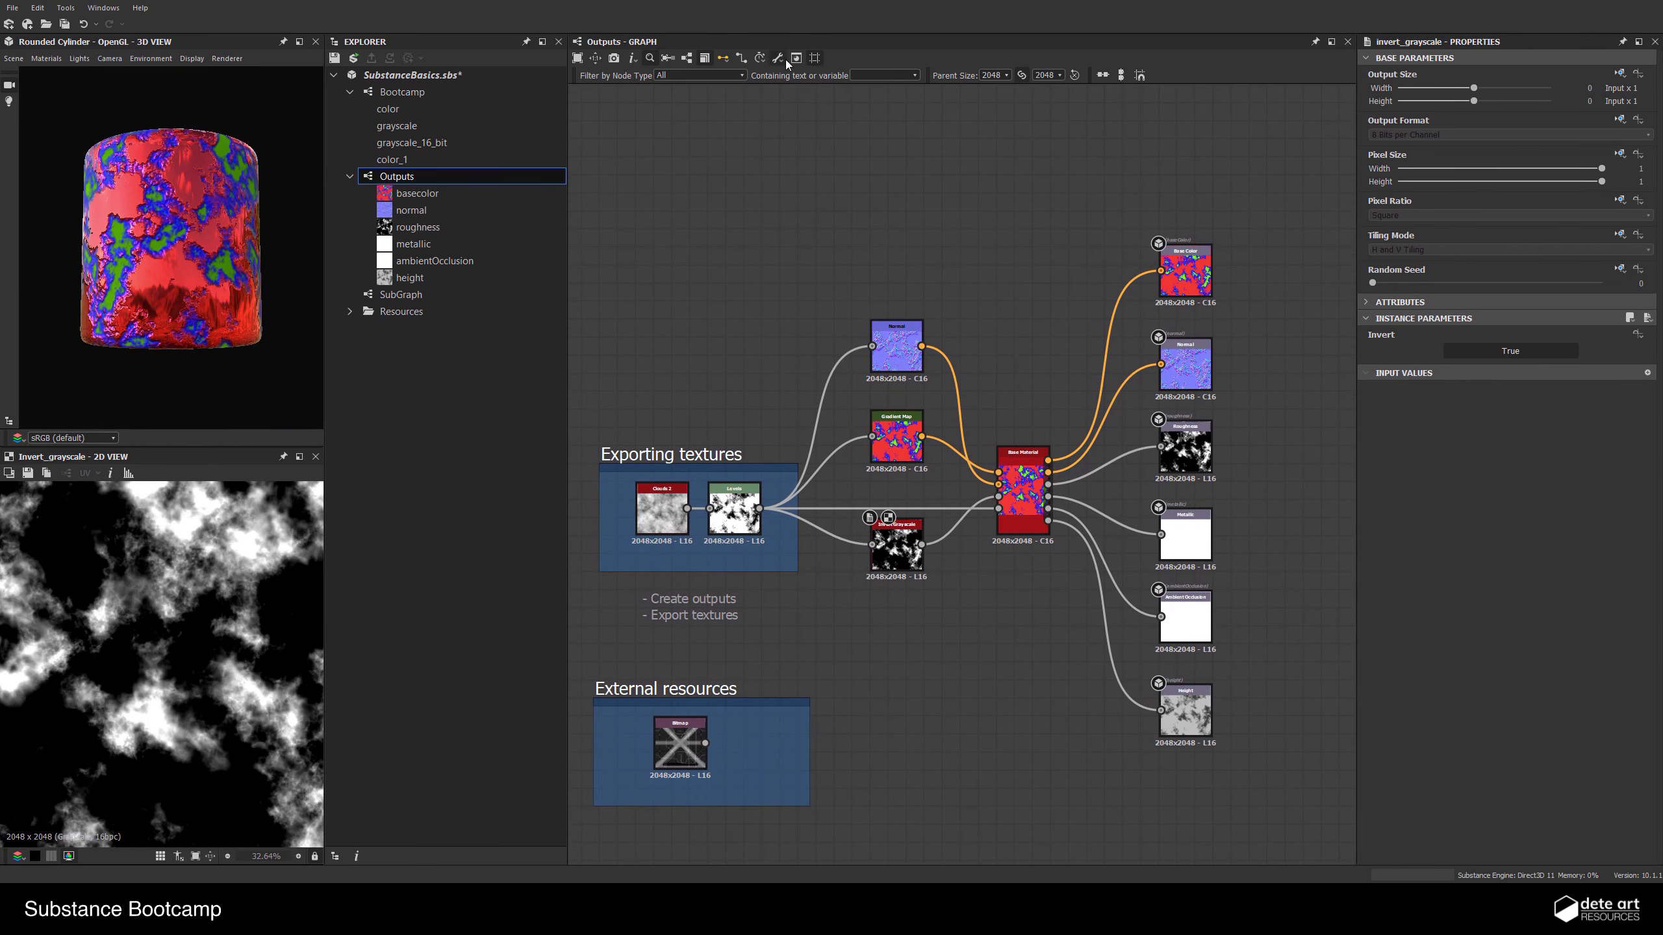
drag(1108, 187, 1201, 739)
click(980, 430)
Display the Base Color output, check its usage attribute, and view the graph's outputs in the 3D view
scroll(1229, 325, up, 5)
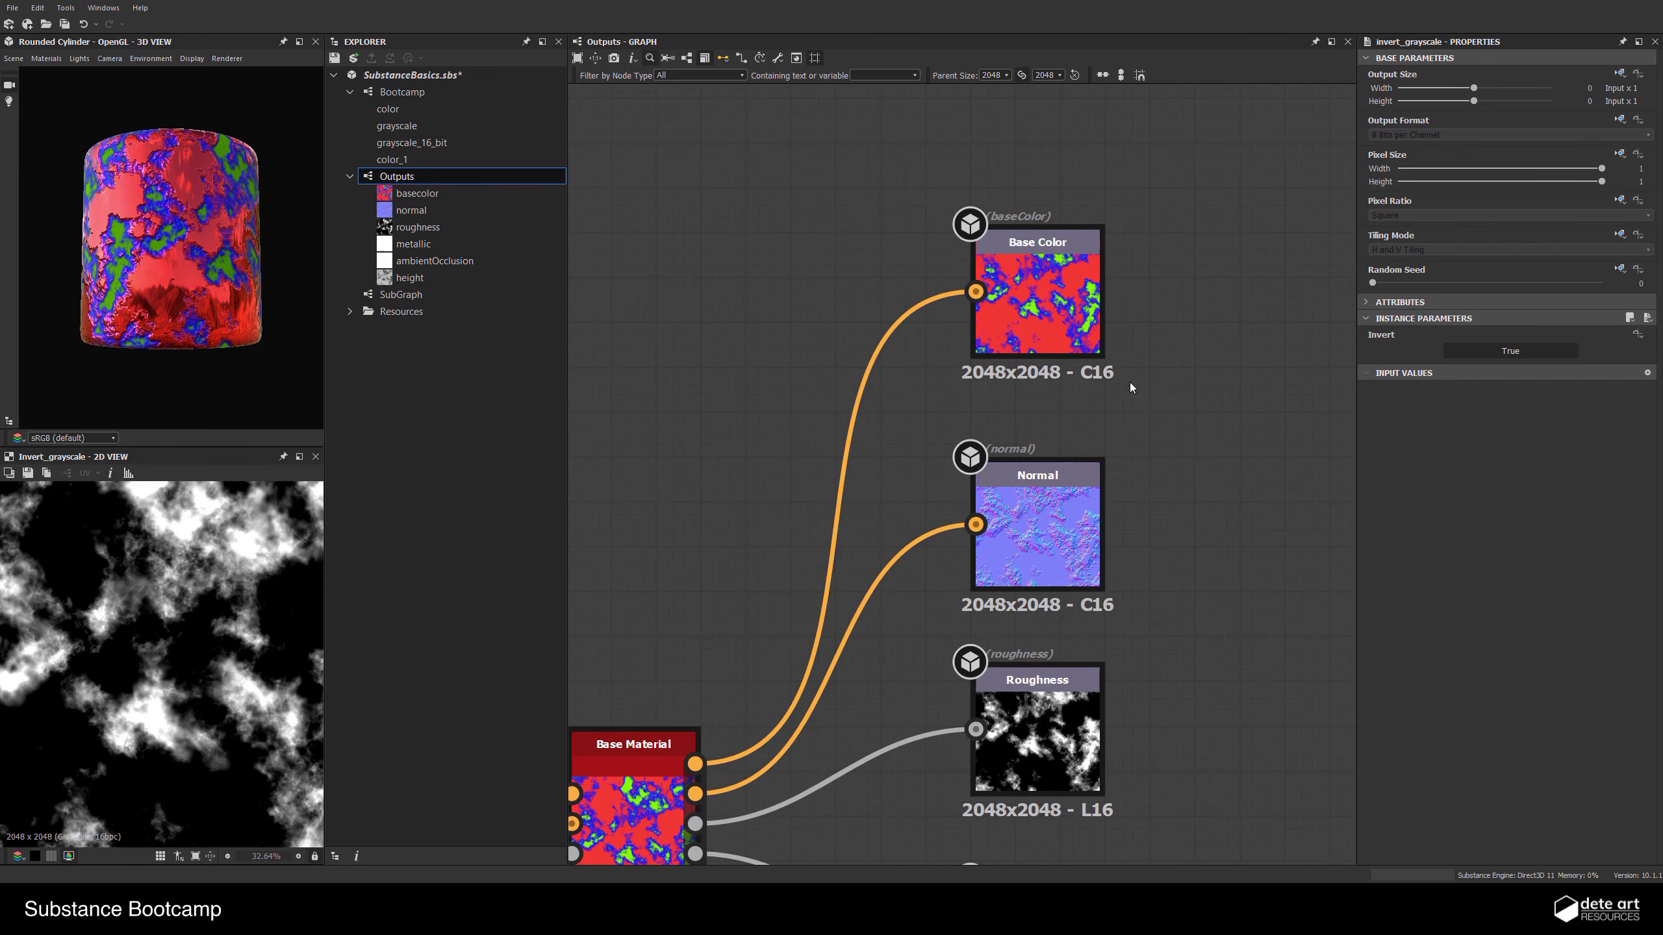
double_click(1017, 350)
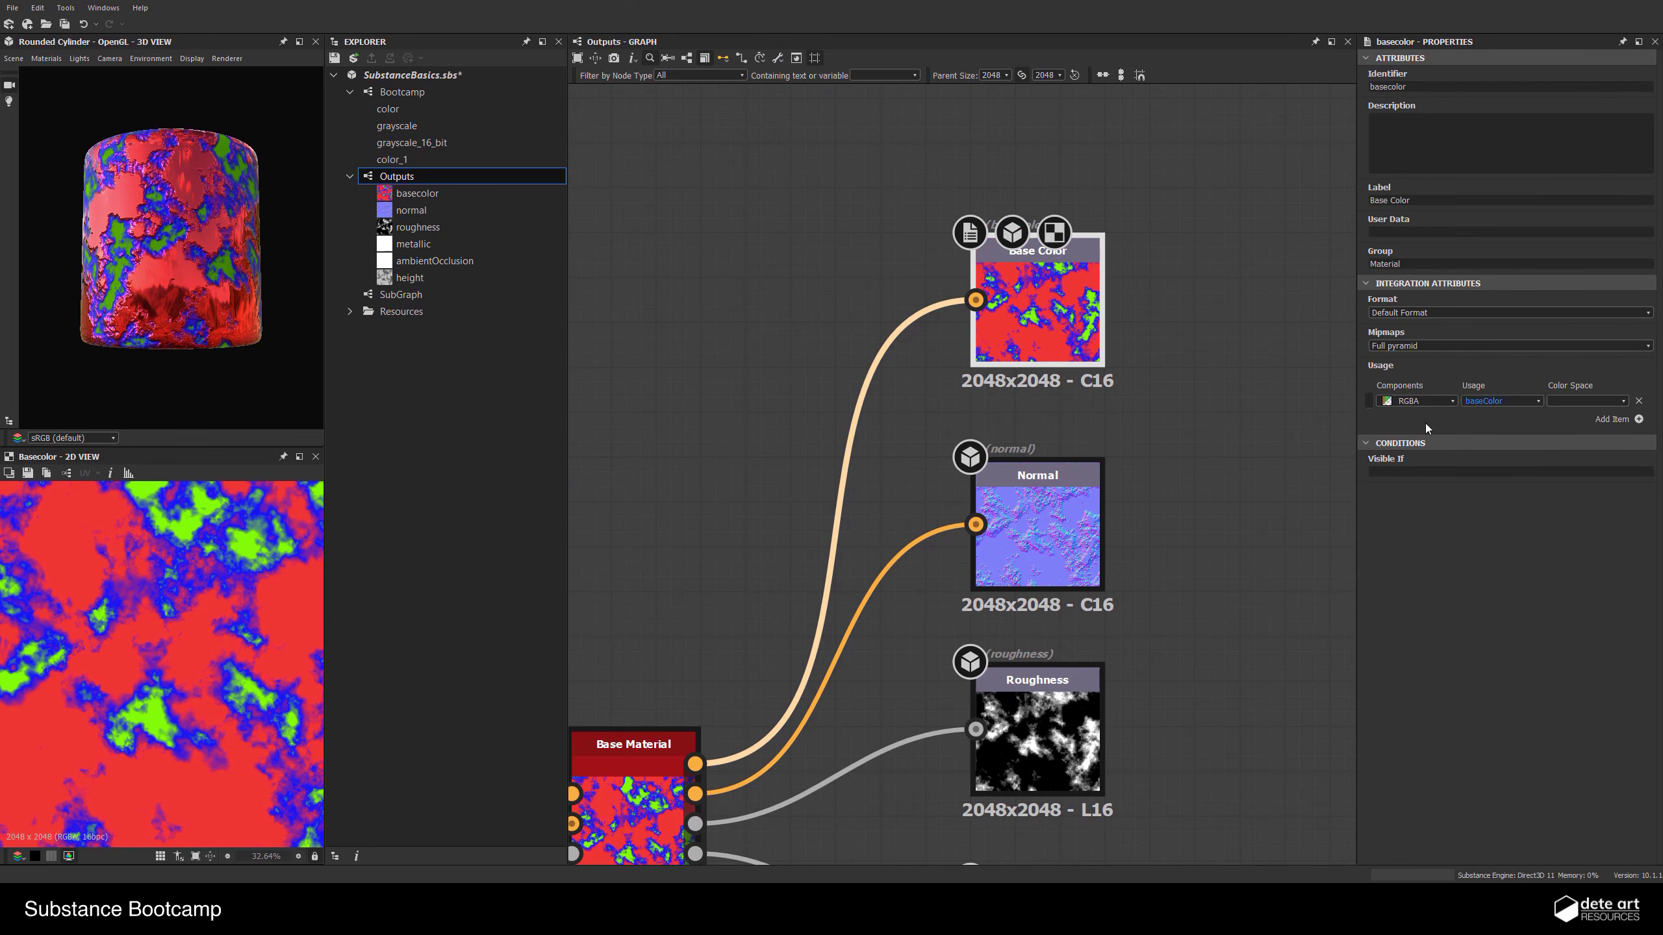
middle_drag(1241, 424, 1117, 444)
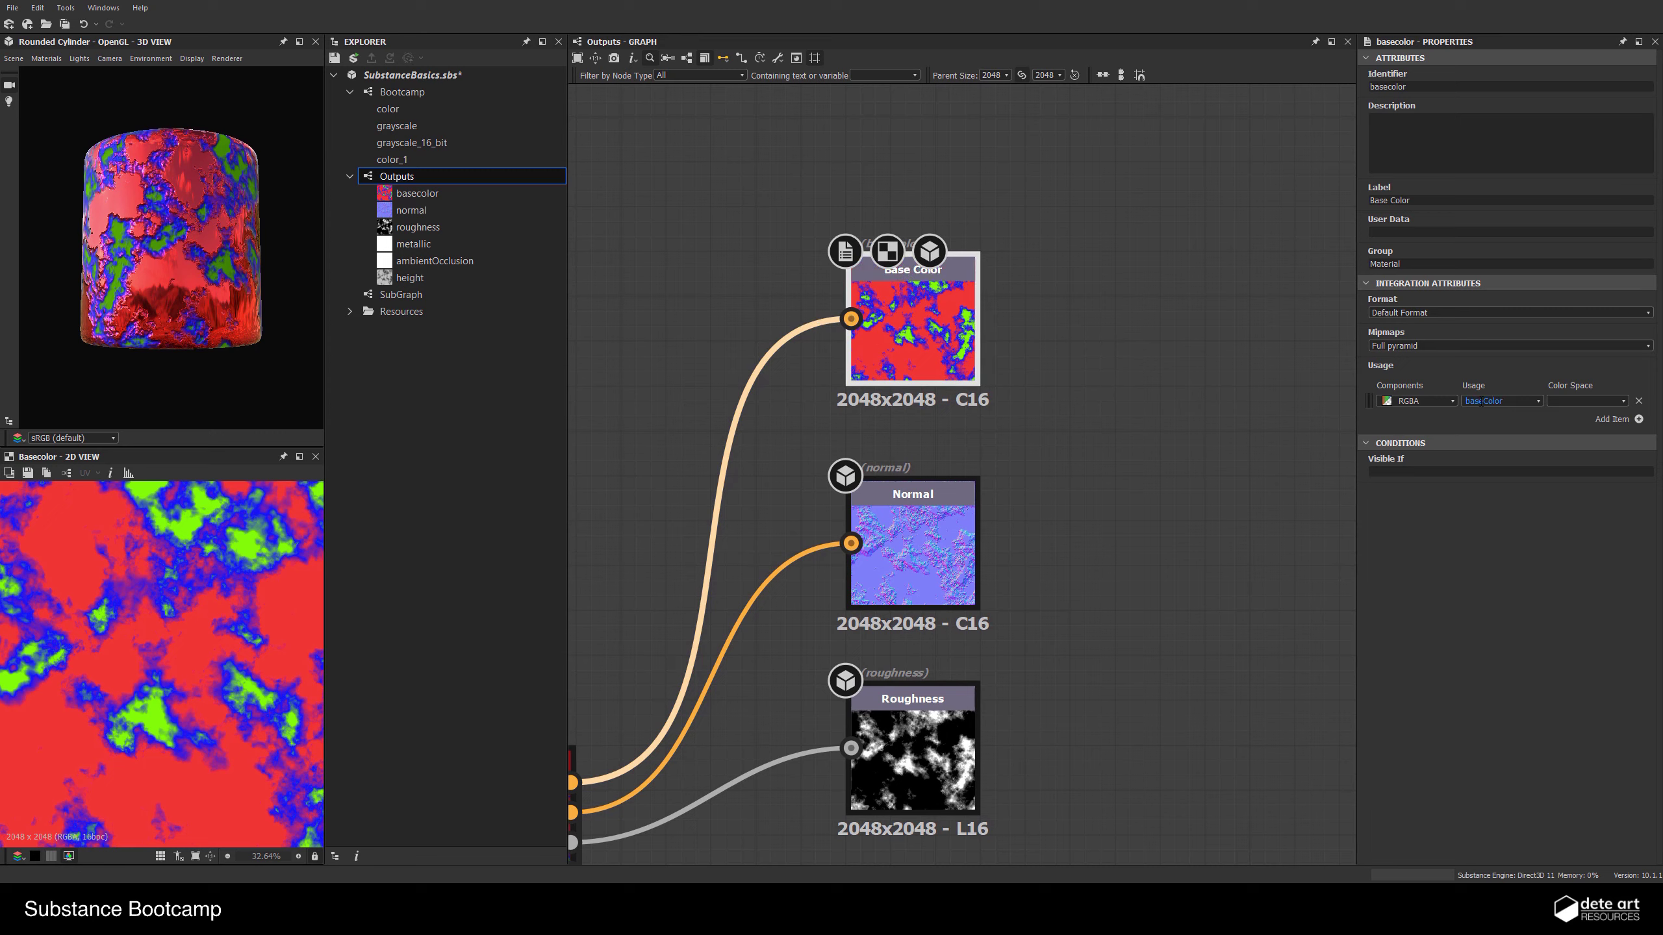
right_click(1099, 262)
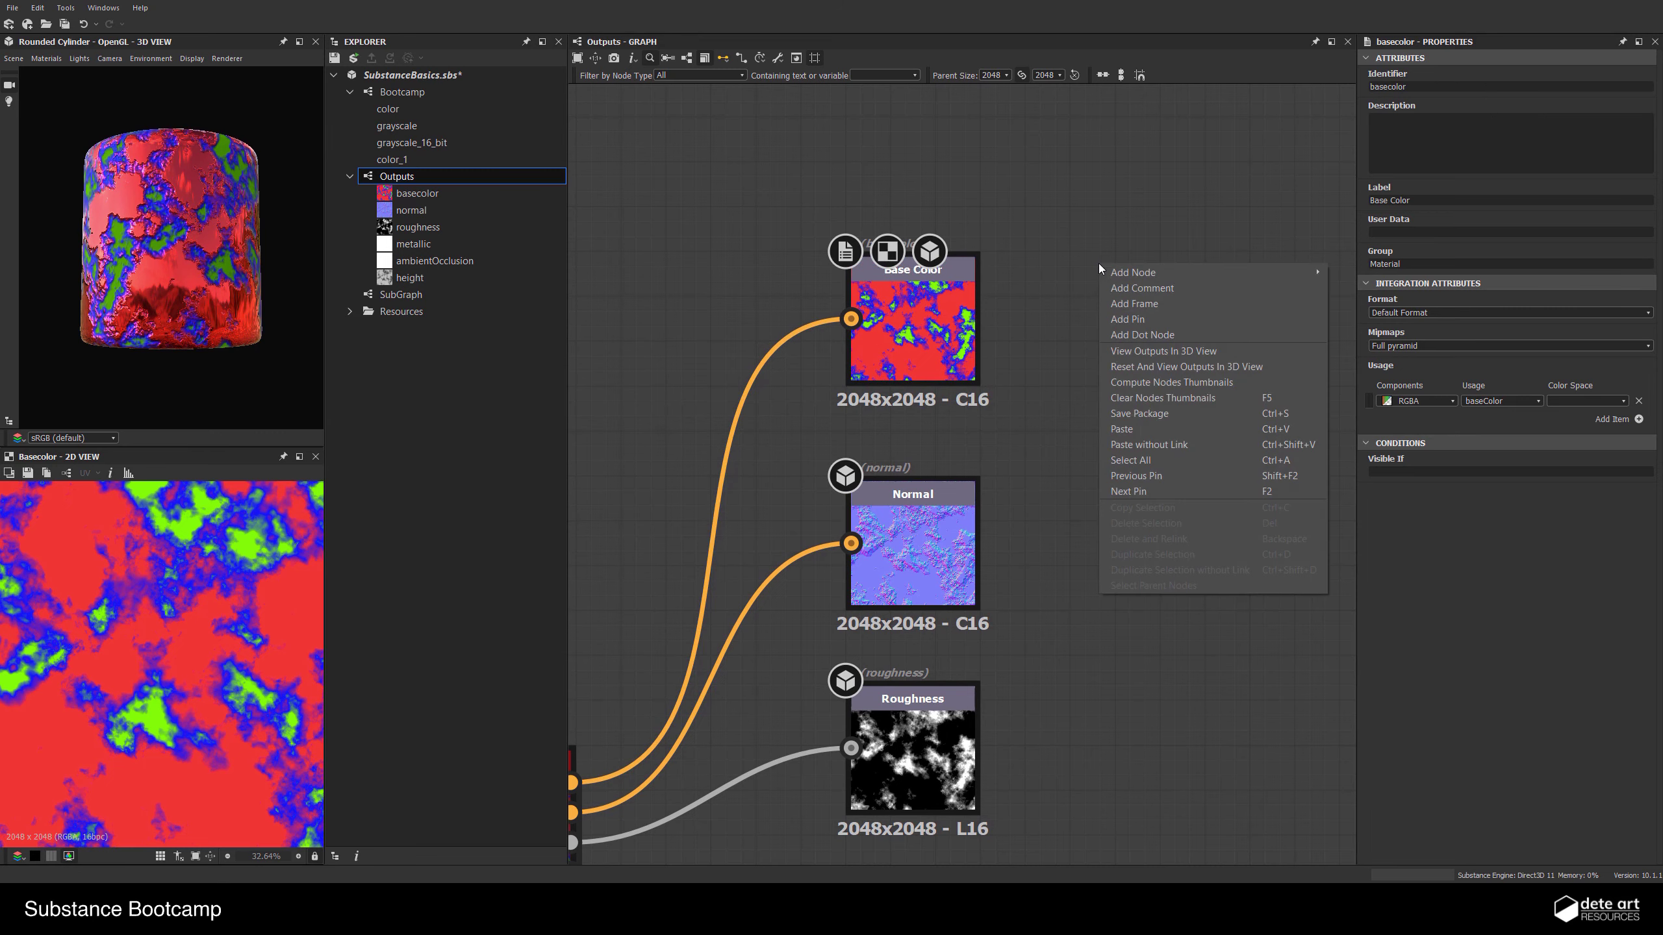
click(1167, 351)
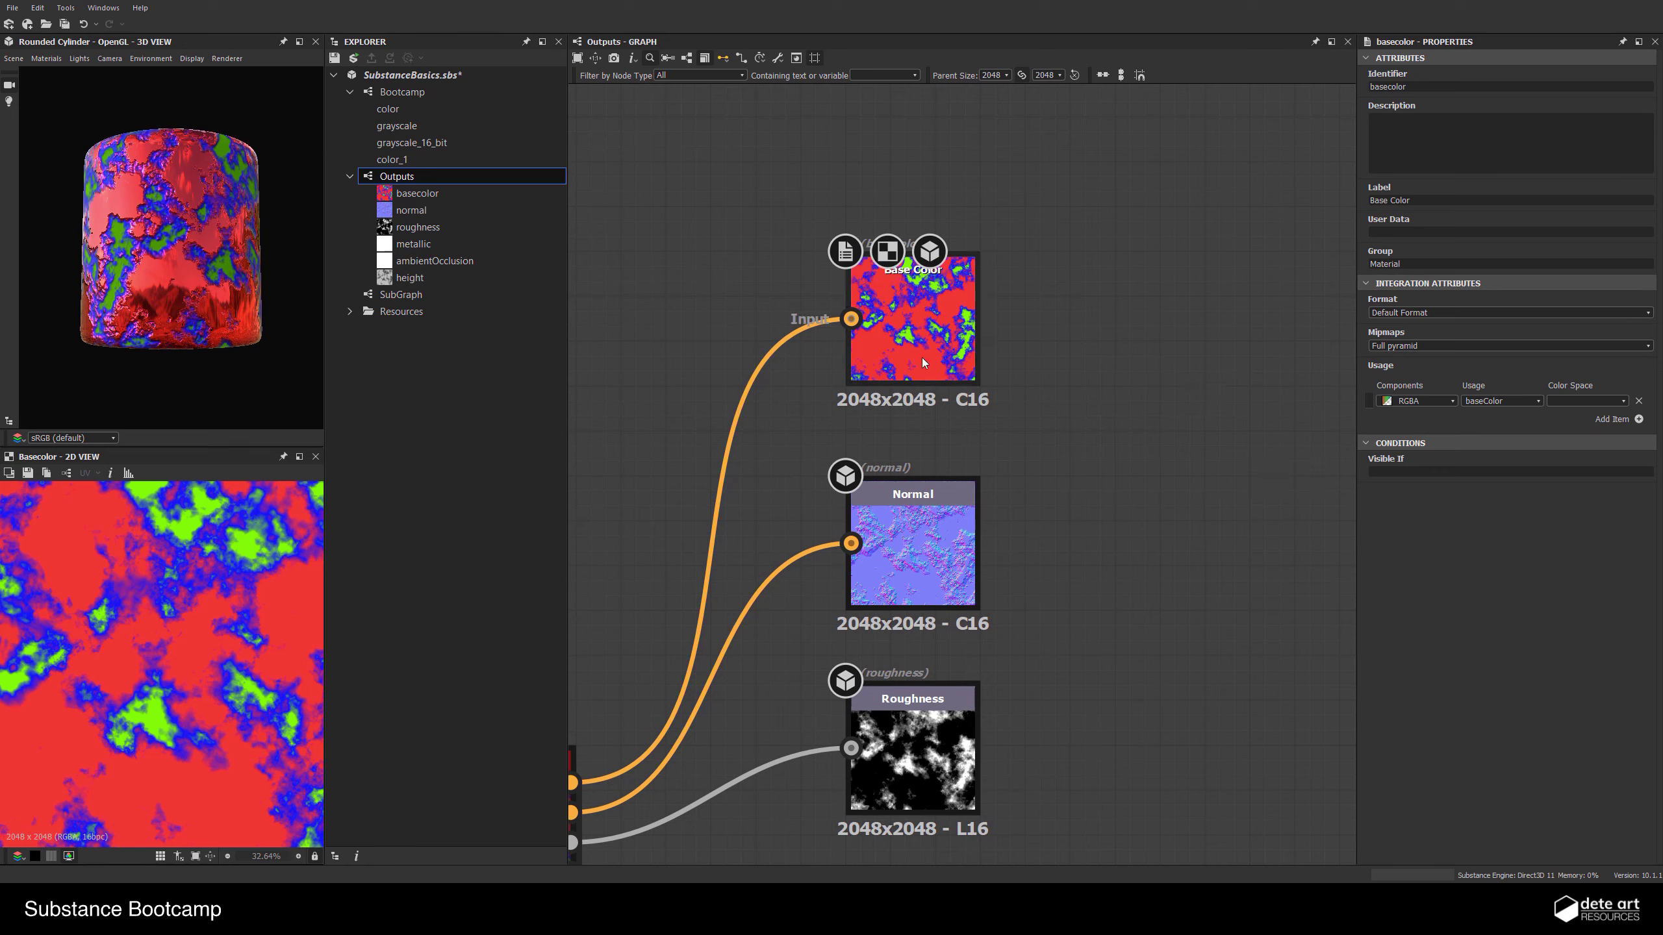
Compare the usage attributes of the Base Color and Roughness outputs and inspect the cylinder
click(920, 346)
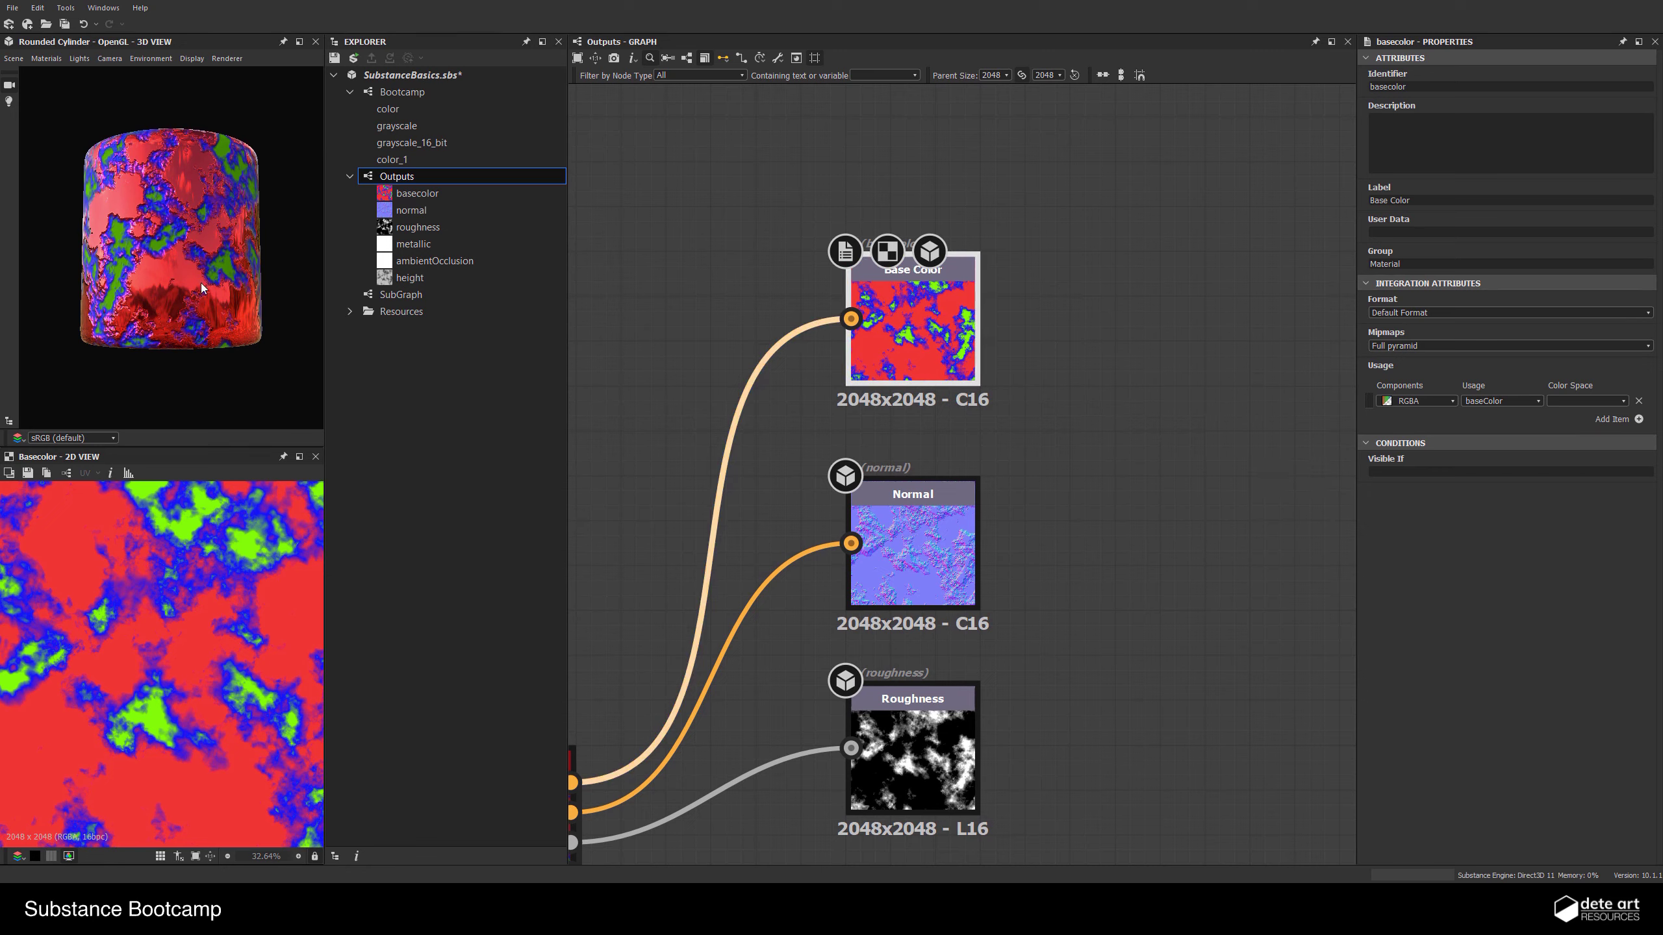
drag(119, 258, 168, 236)
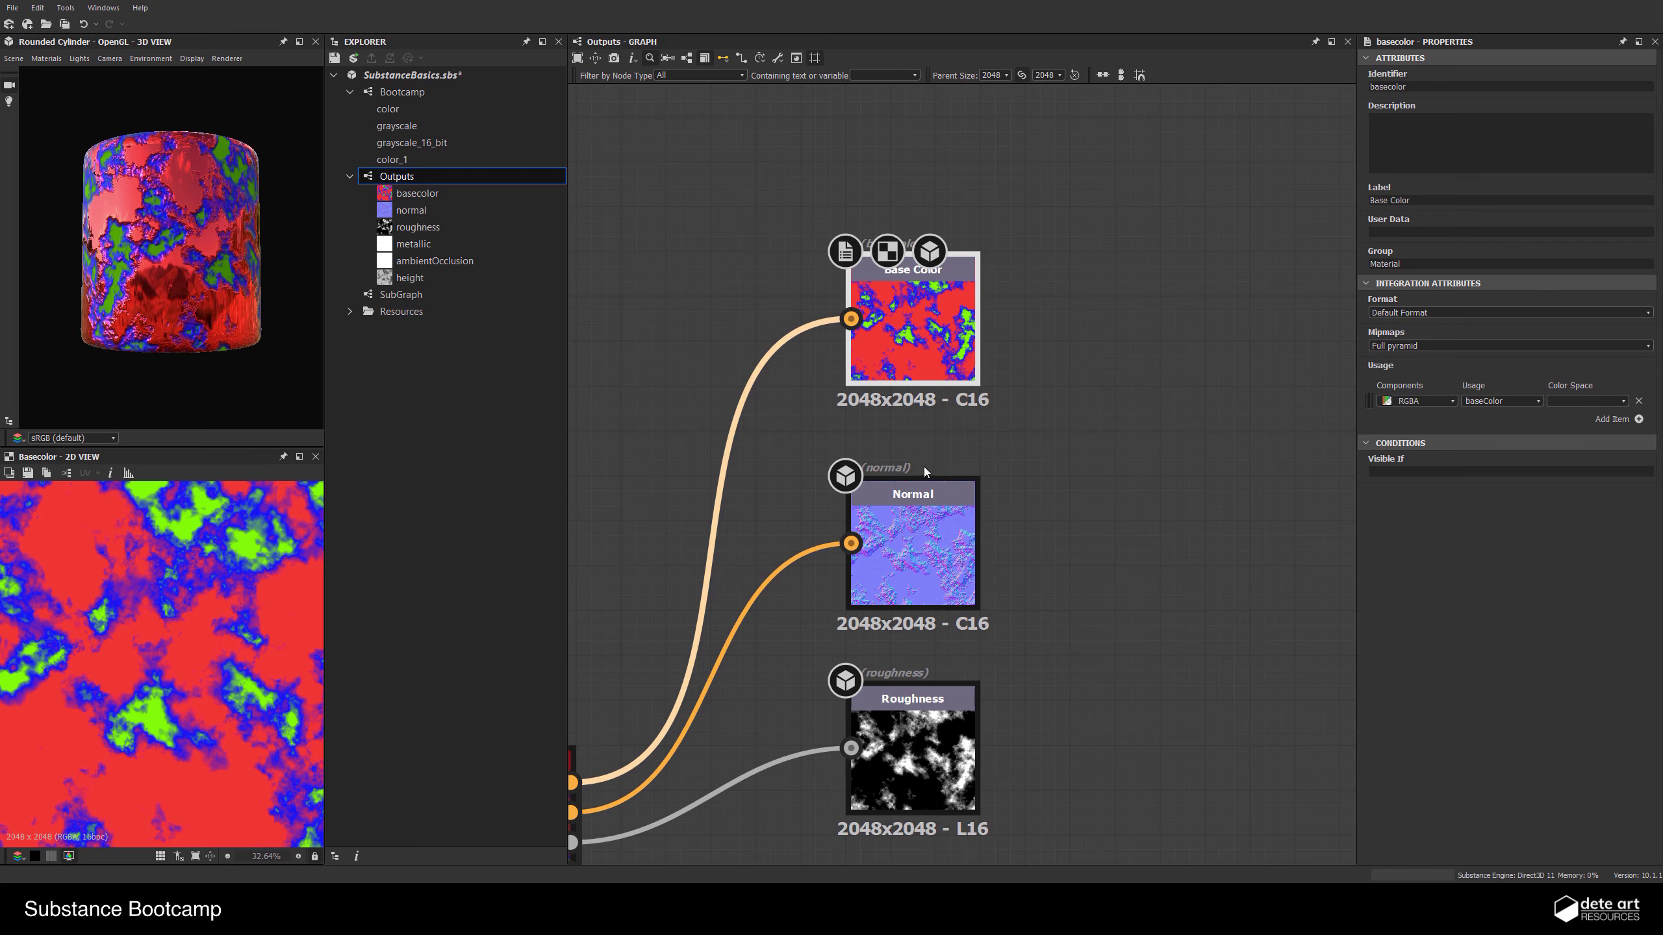
middle_drag(994, 635, 1027, 403)
click(925, 533)
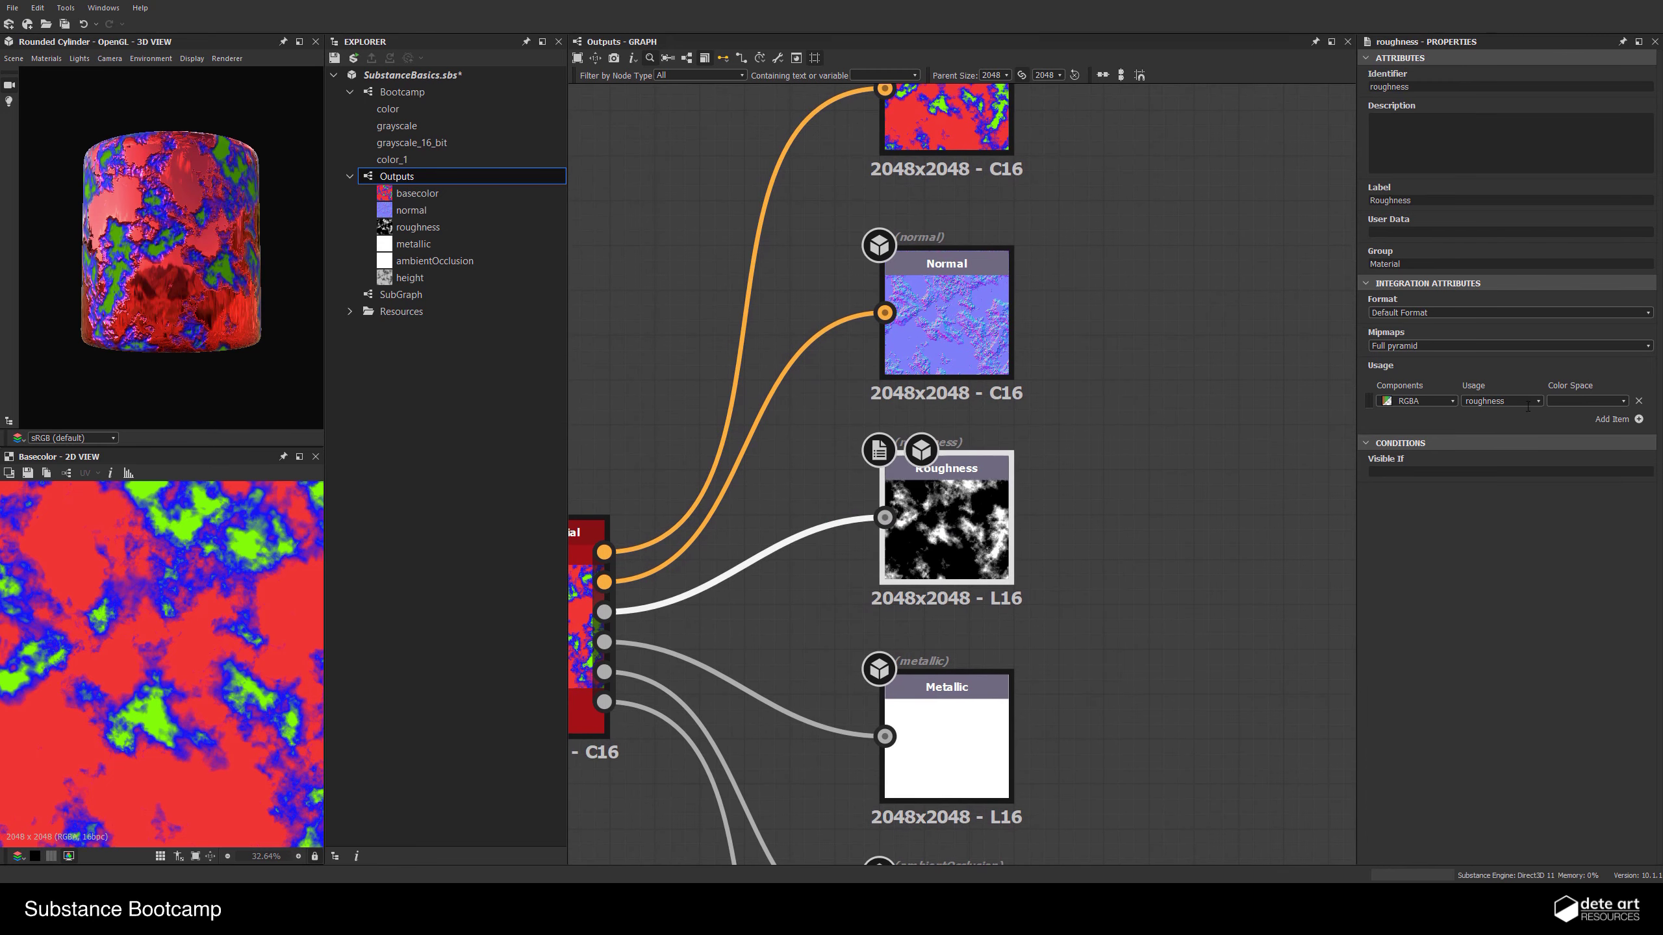
Add an Output node above the Base Color output, give it a usage item, and browse the usage options
middle_drag(1159, 397, 1146, 858)
scroll(1145, 858, down, 1)
key(space)
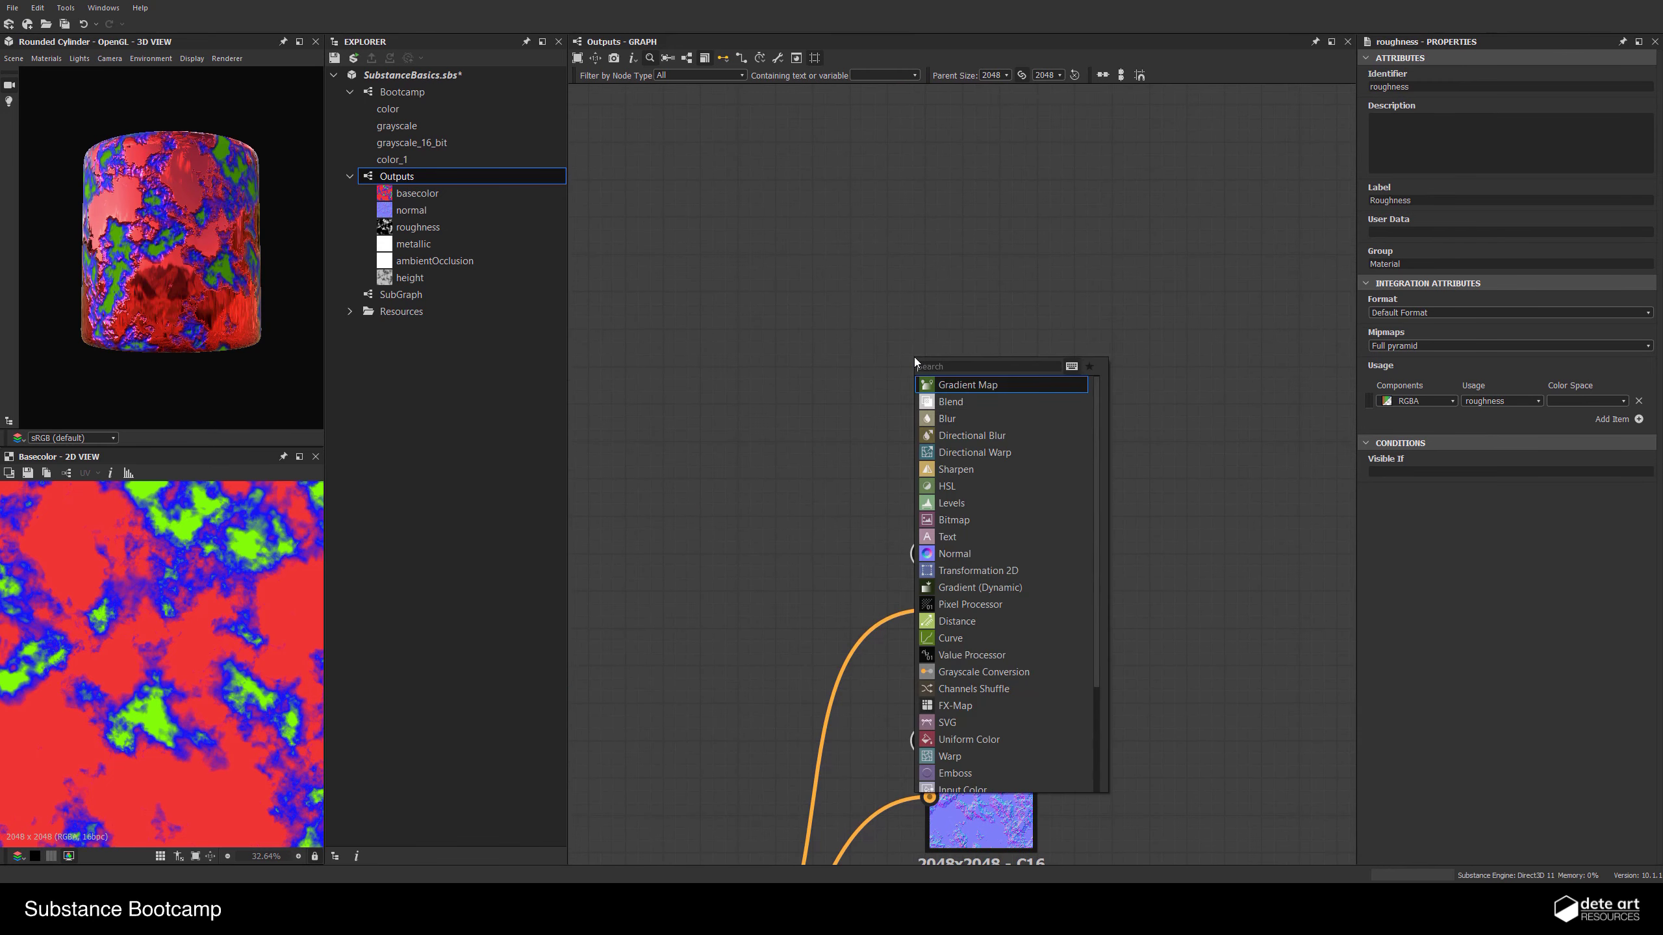
text(out)
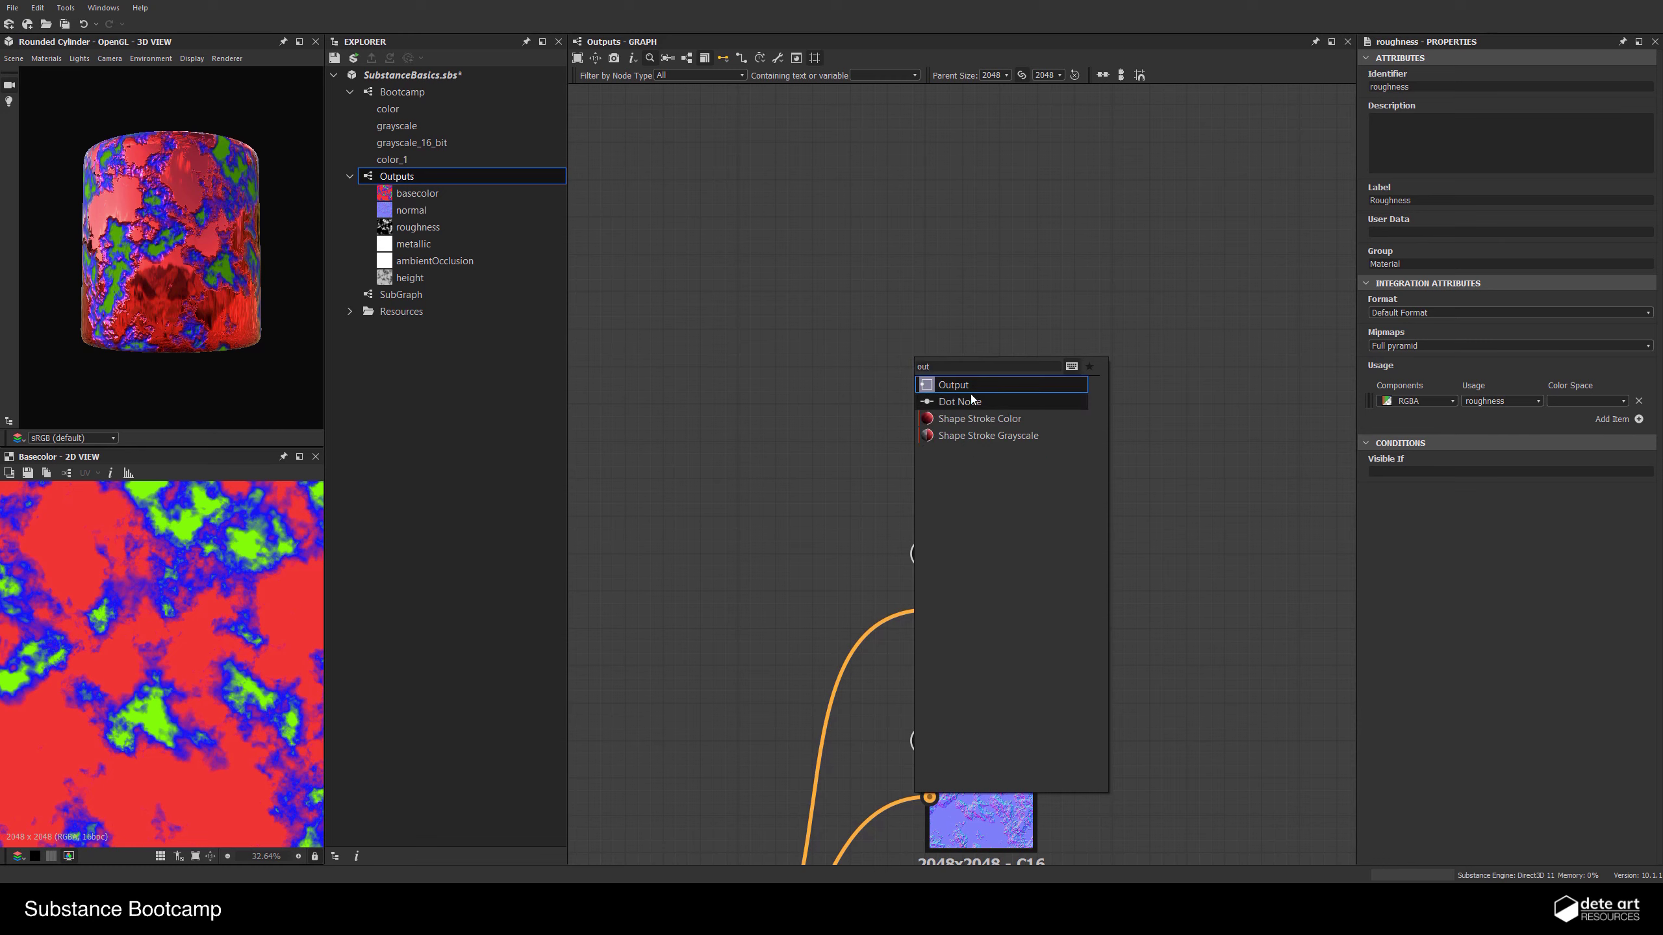
click(972, 387)
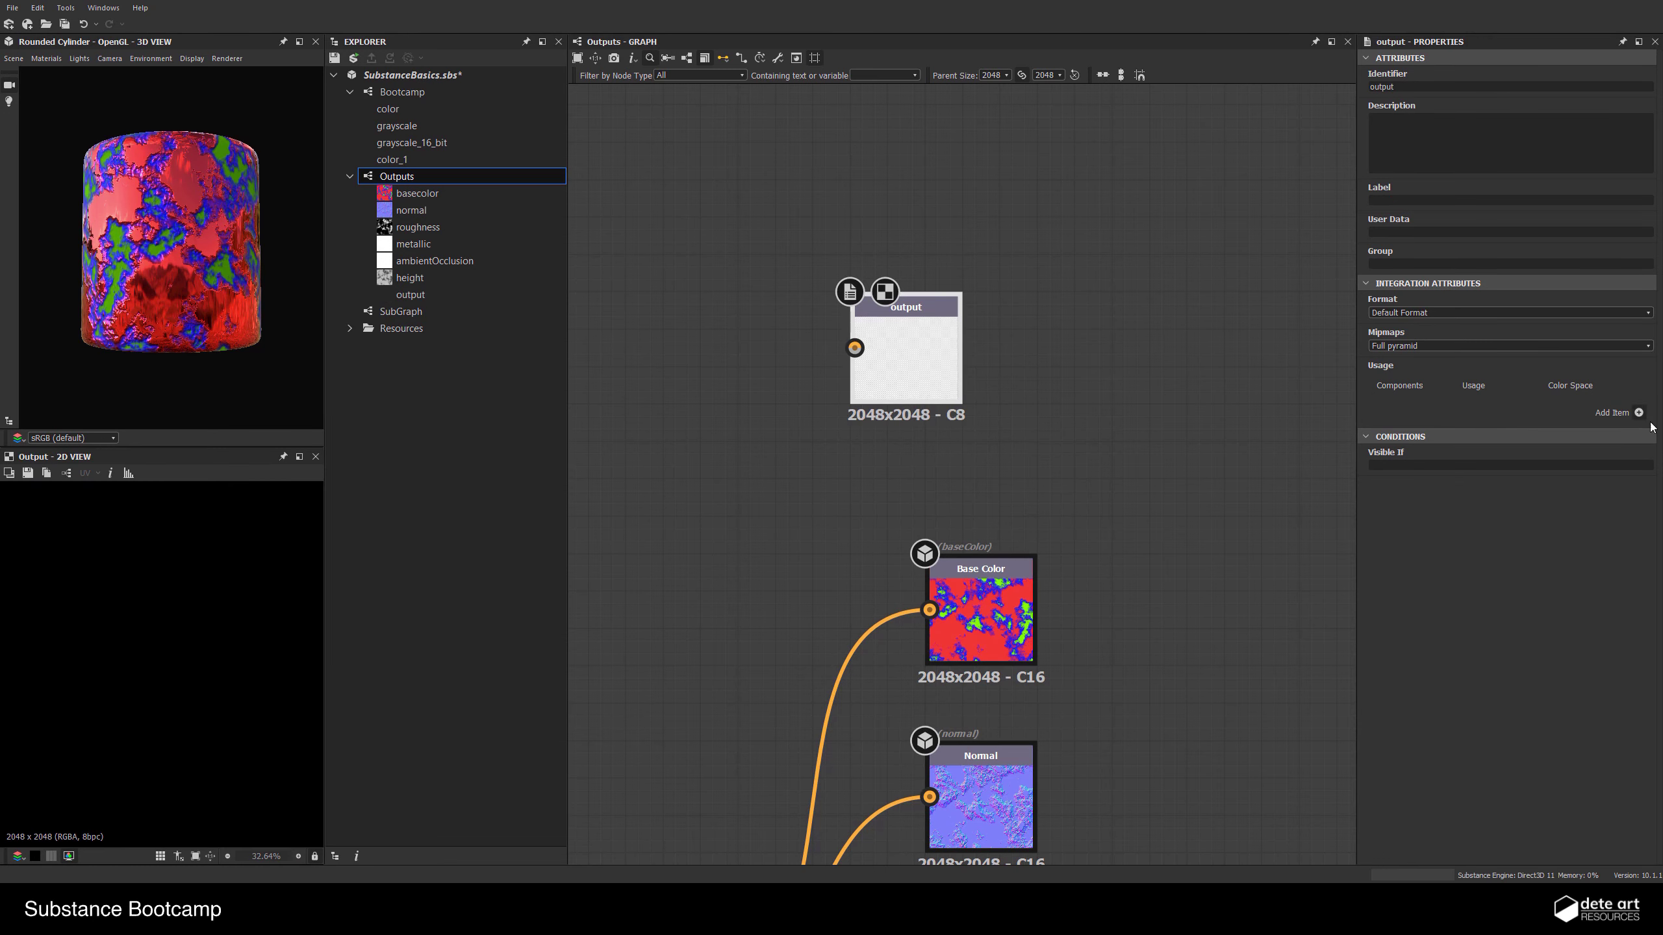
click(1638, 413)
click(1535, 401)
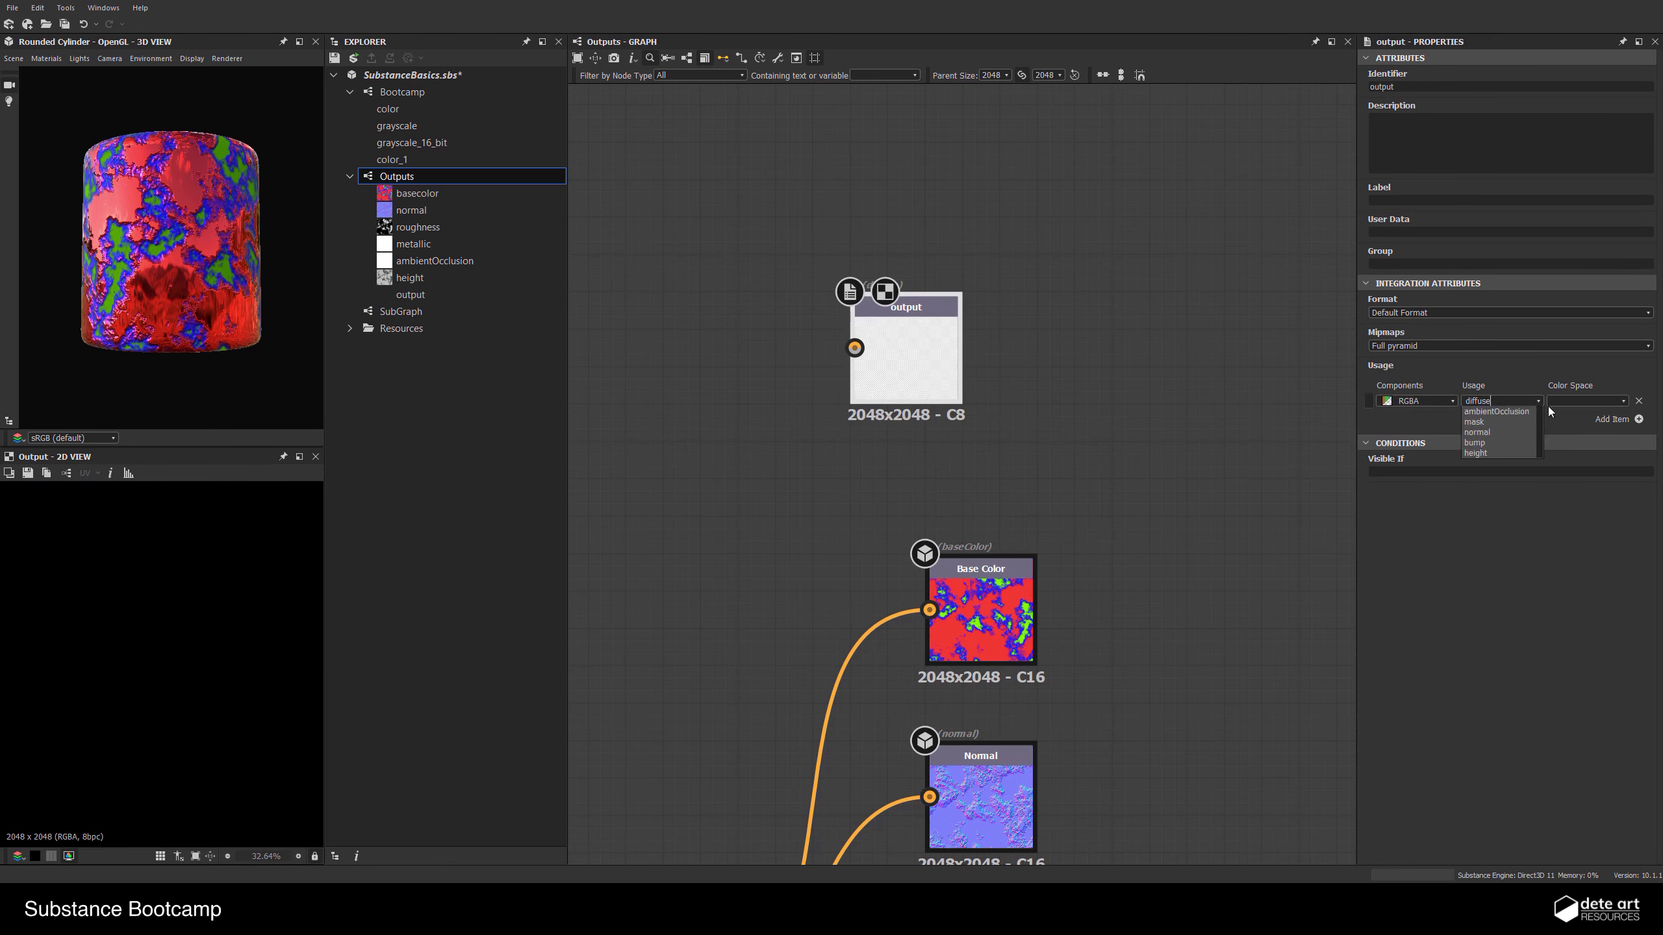
mouse_move(1541, 426)
mouse_down()
mouse_move(1543, 499)
mouse_move(1538, 414)
mouse_up()
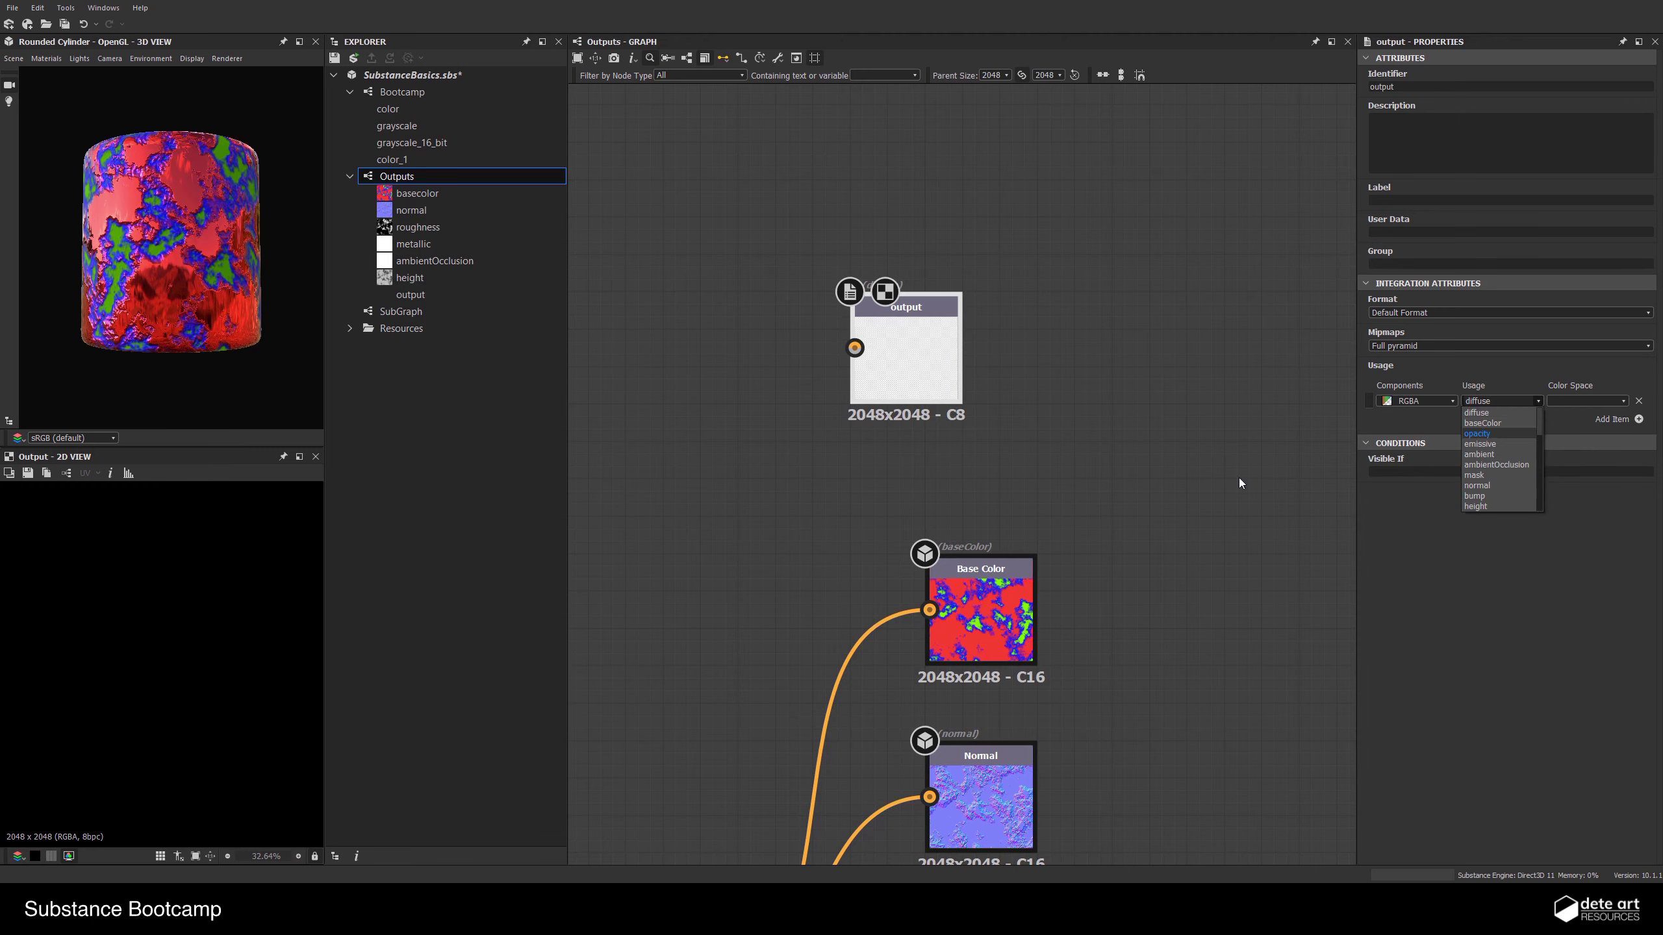
Delete the unconnected Output node above the Base Color output
click(922, 365)
key(Delete)
scroll(1024, 453, down, 4)
middle_drag(1067, 674, 1091, 416)
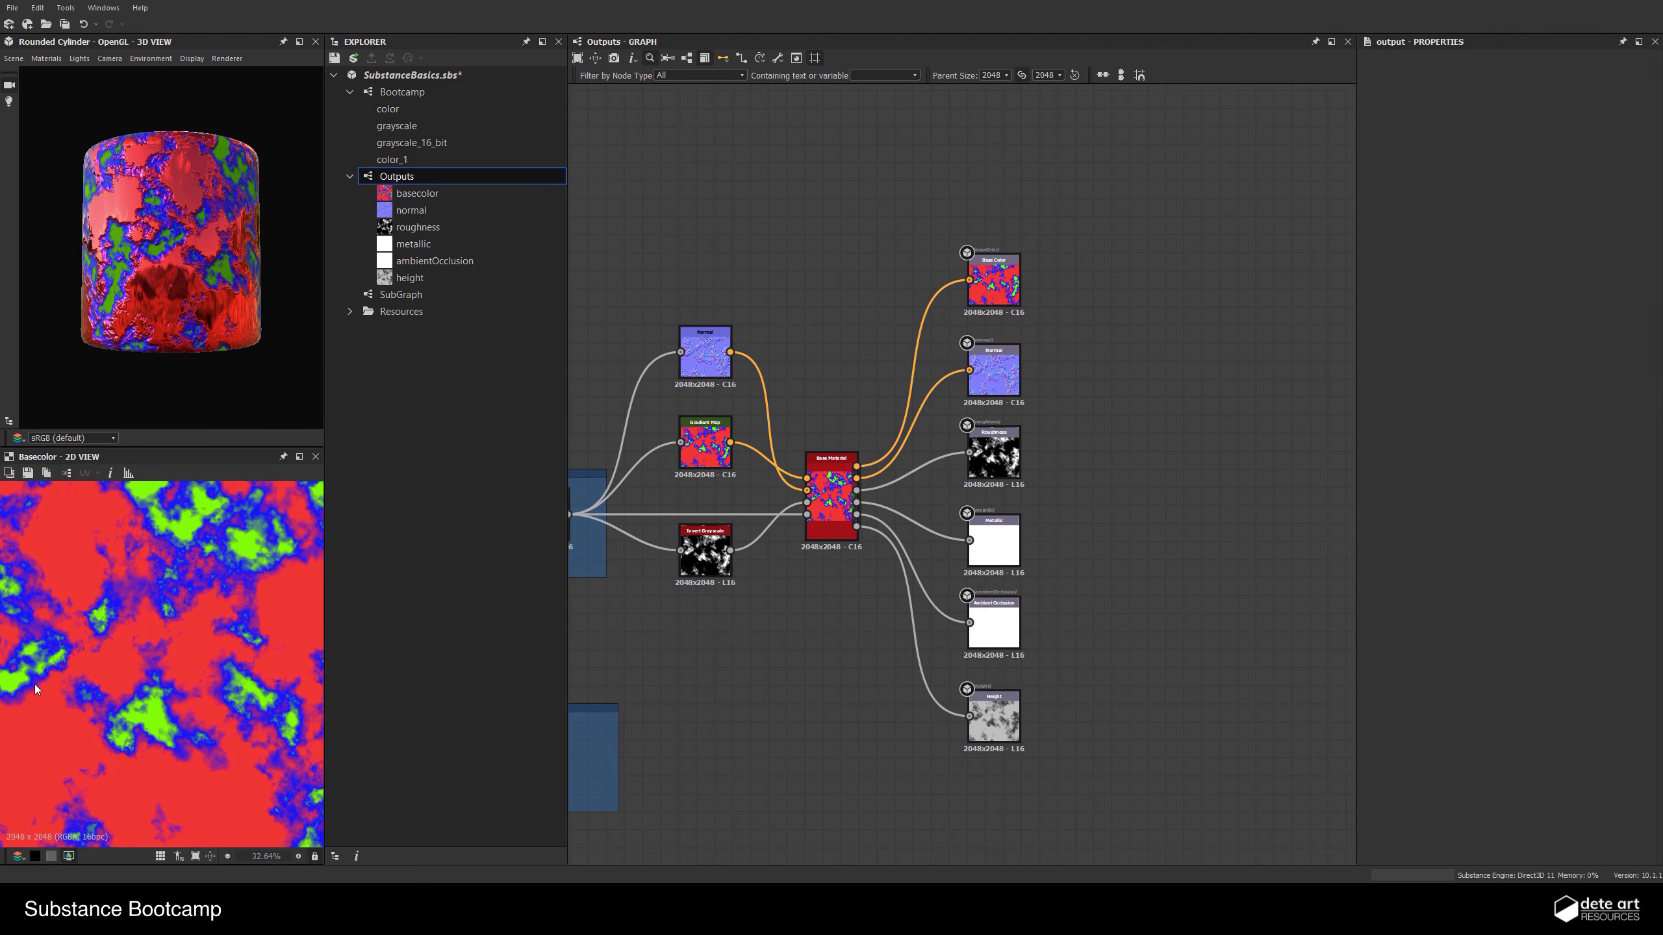
Open the Export Outputs dialog and set the normal output's exported color space to Linear
click(779, 57)
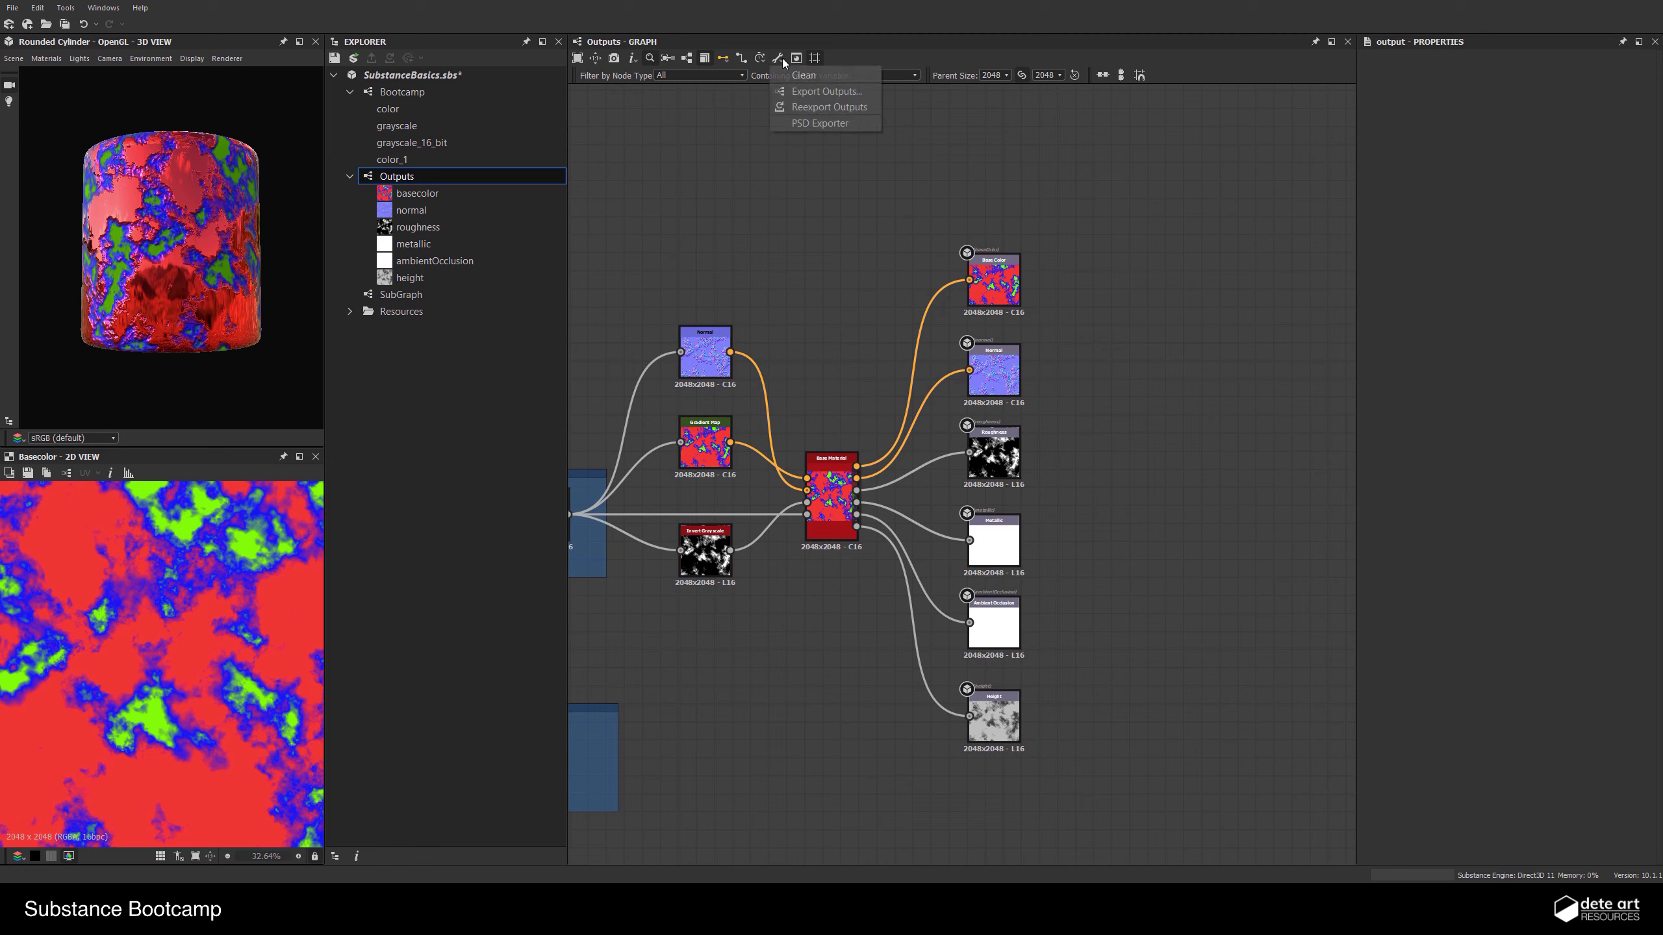
click(814, 91)
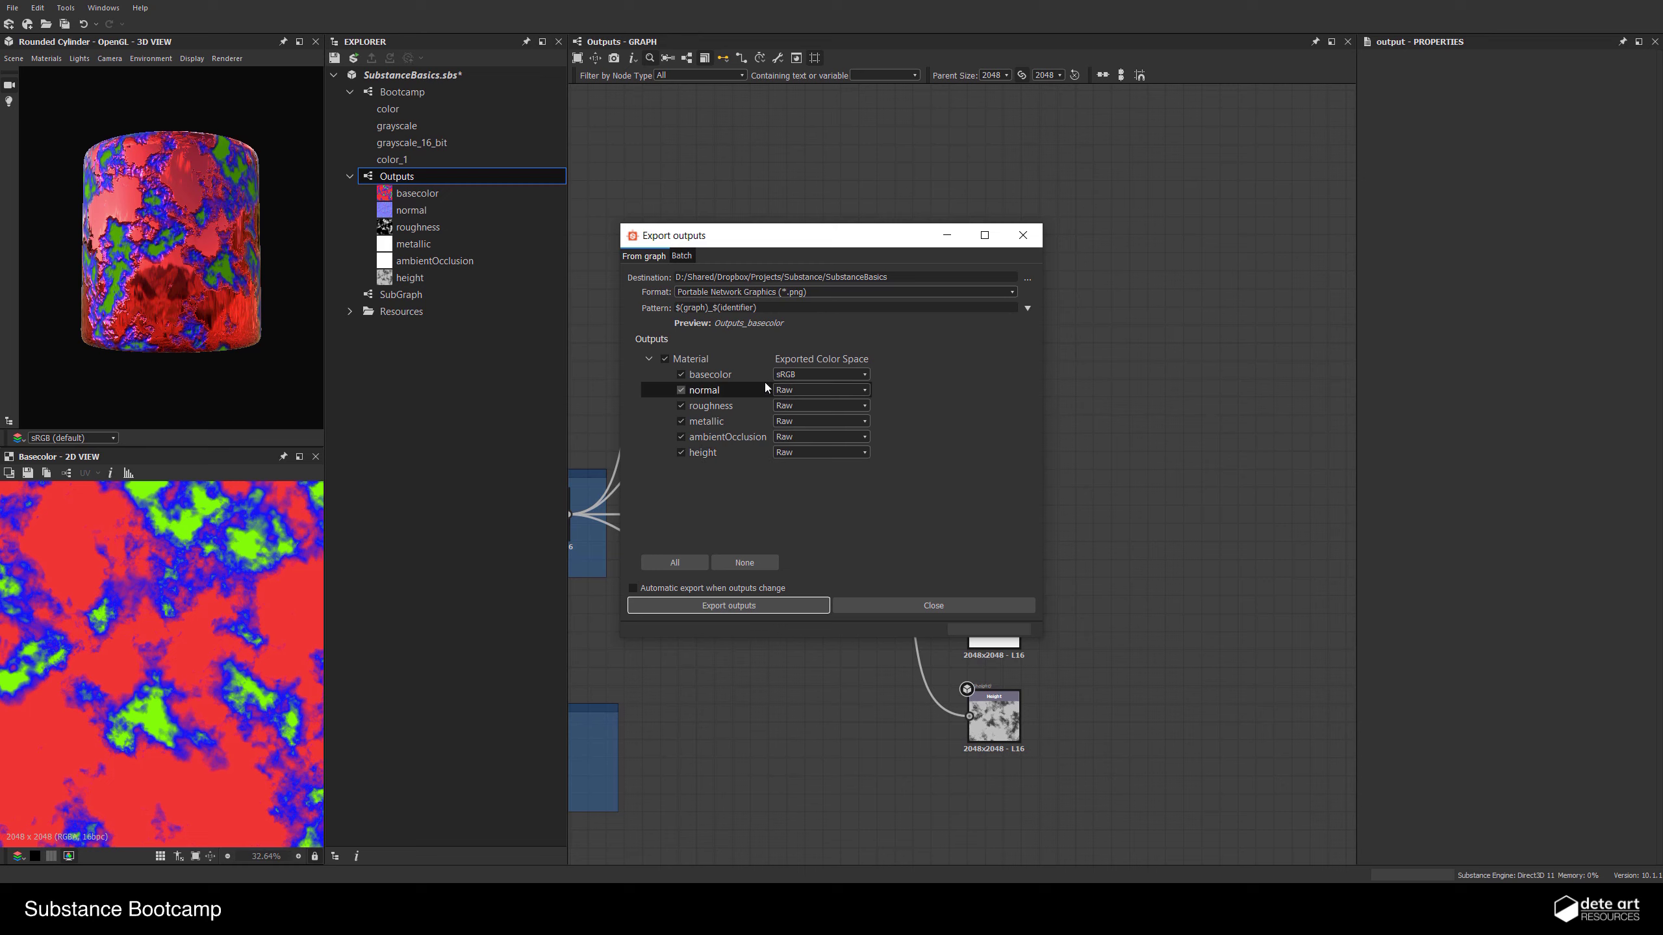
drag(761, 239, 838, 230)
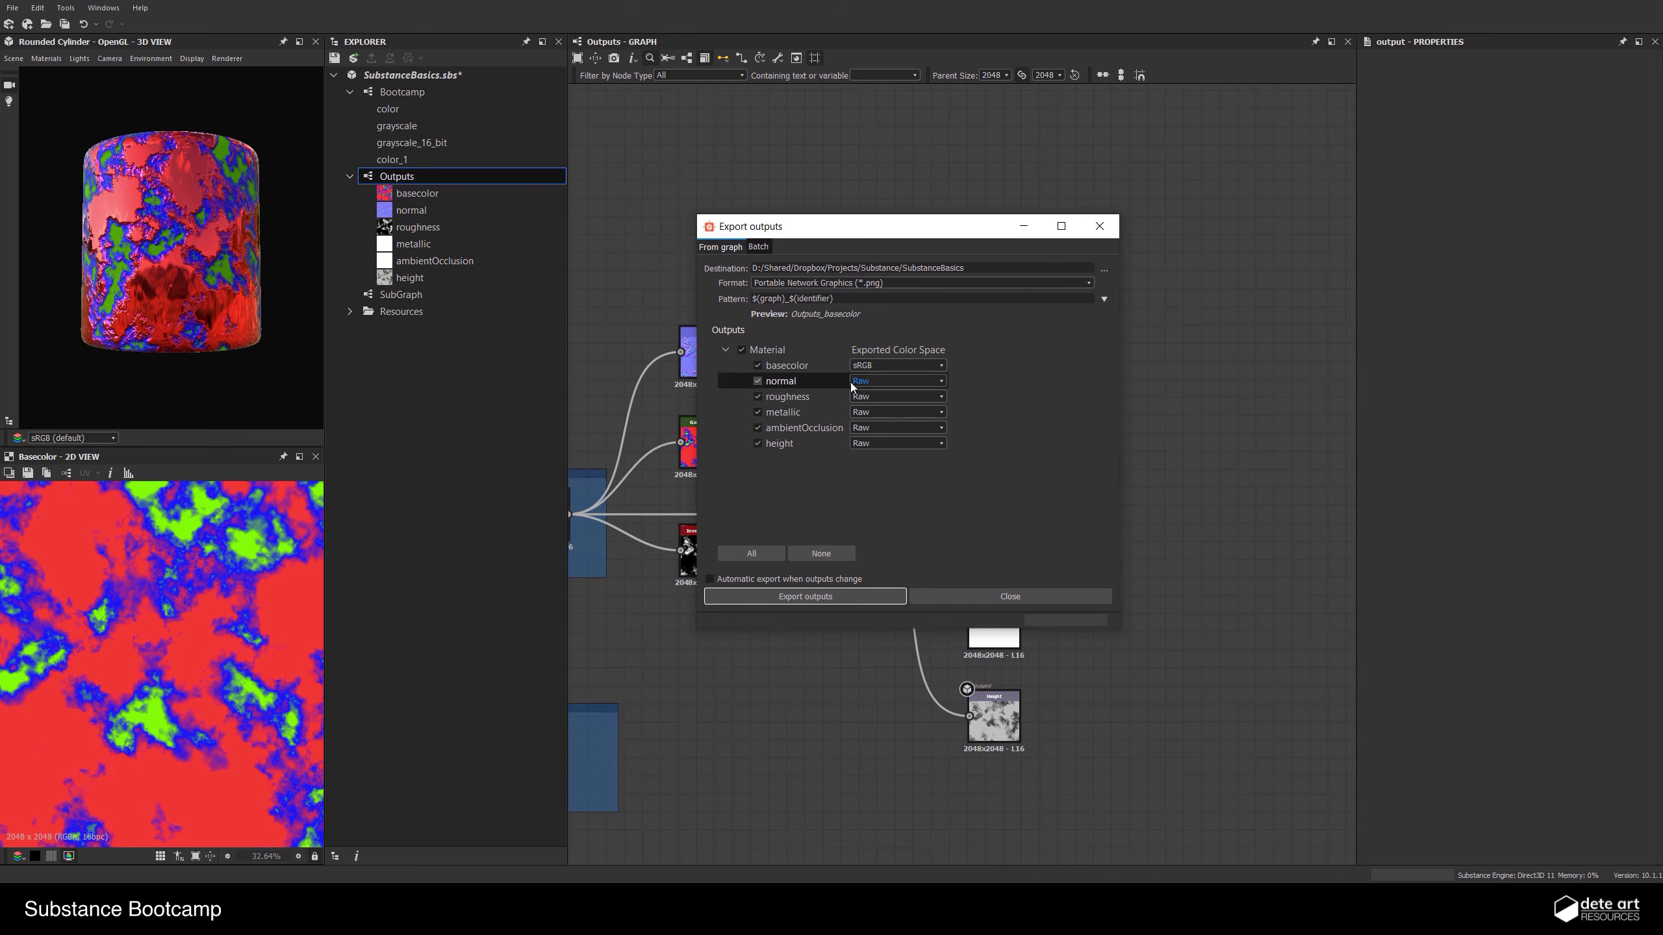
click(853, 387)
click(825, 344)
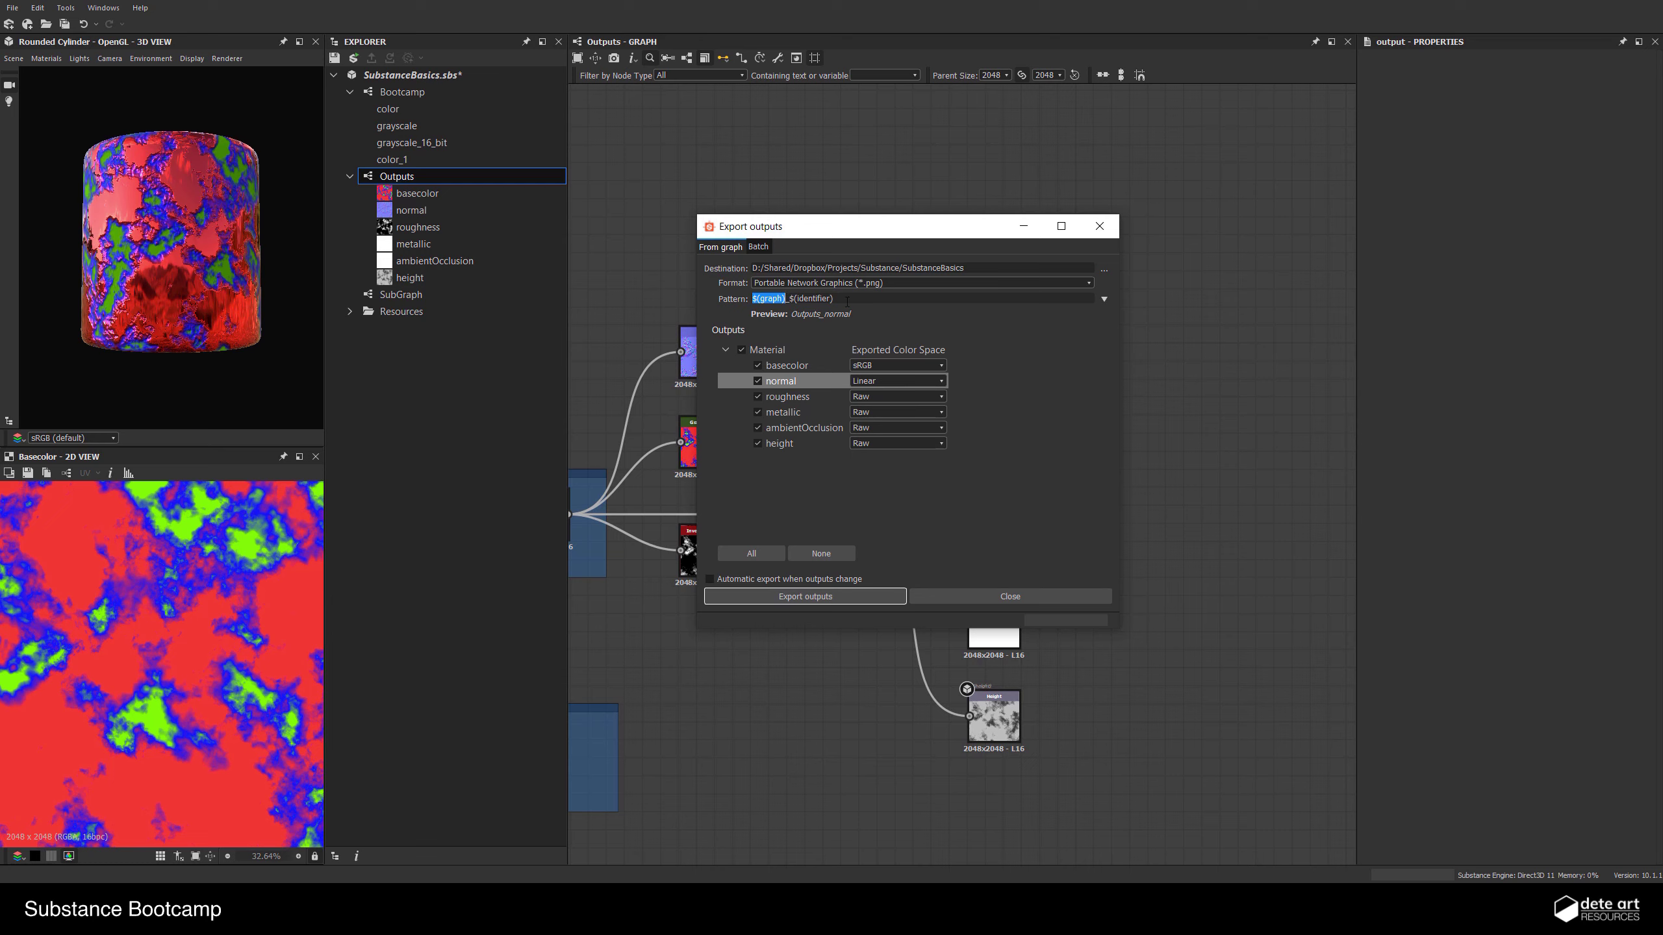
click(1011, 397)
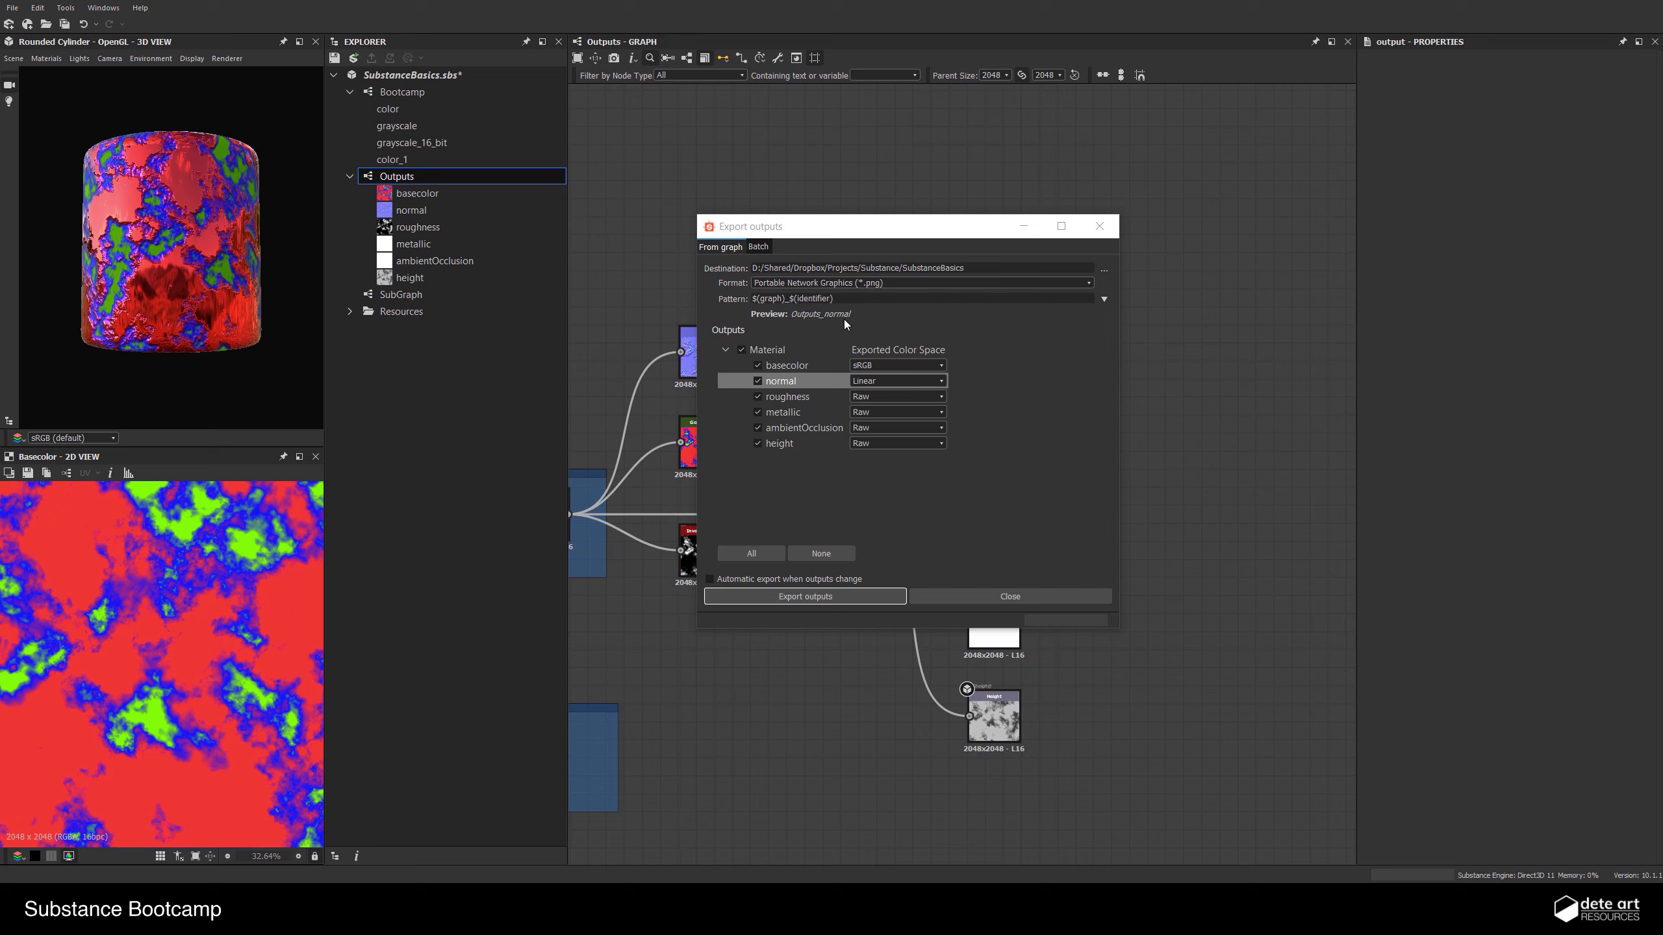
Try excluding individual outputs from the export and reselect the whole Material group
click(757, 366)
click(757, 411)
click(757, 427)
click(758, 443)
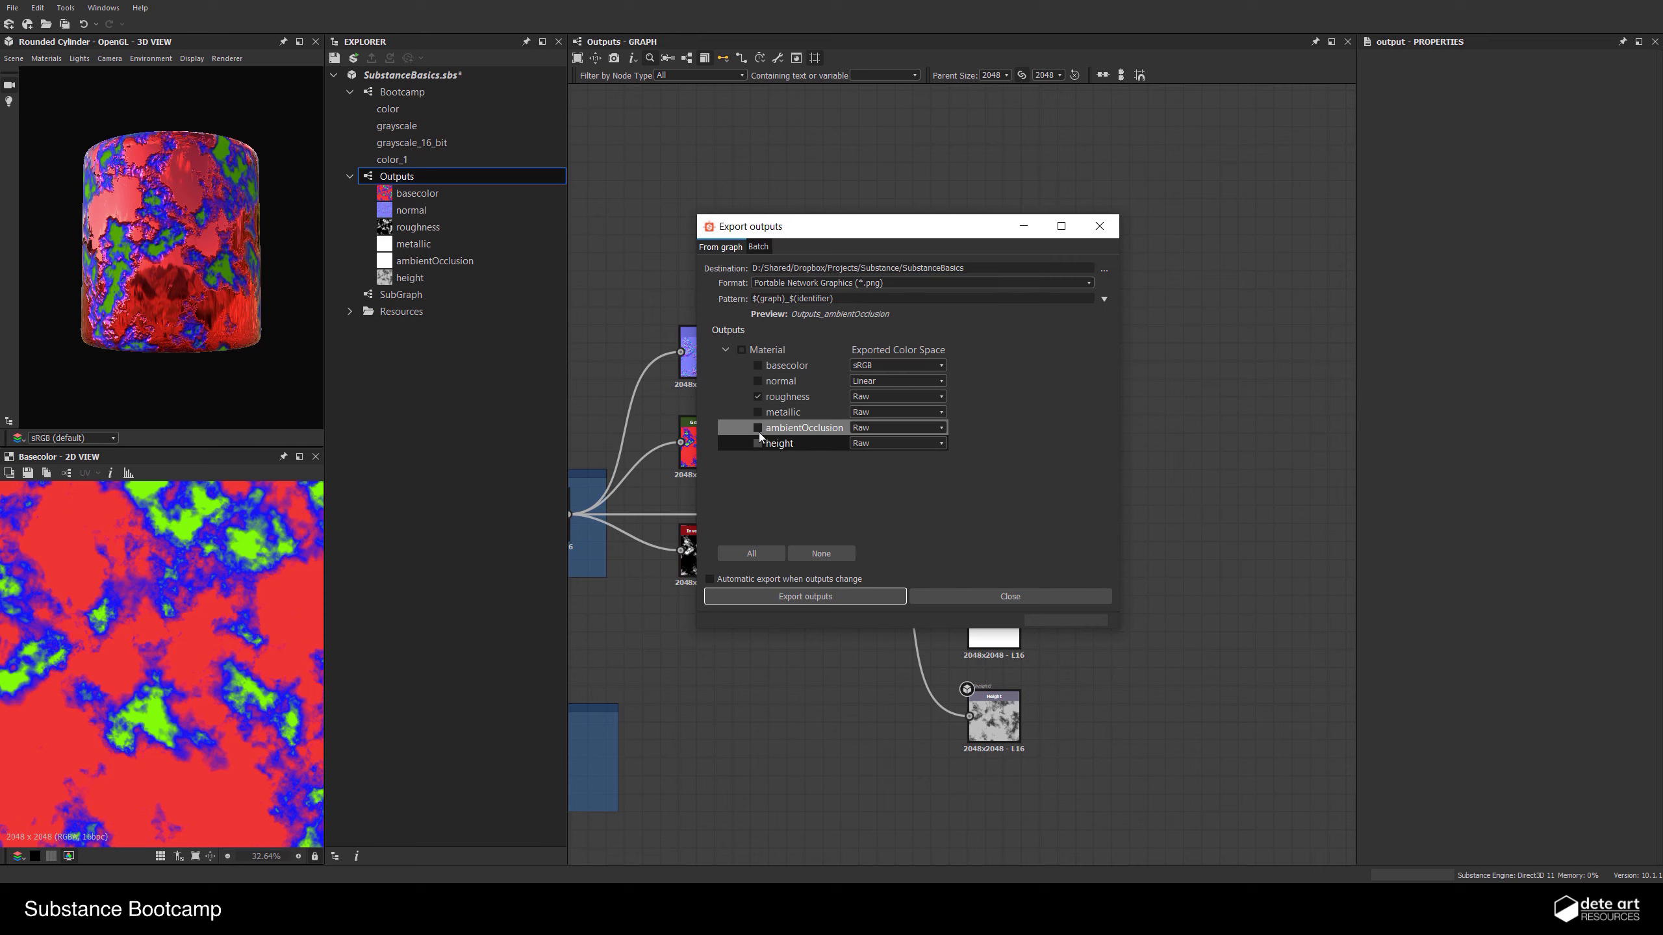
click(757, 427)
click(758, 444)
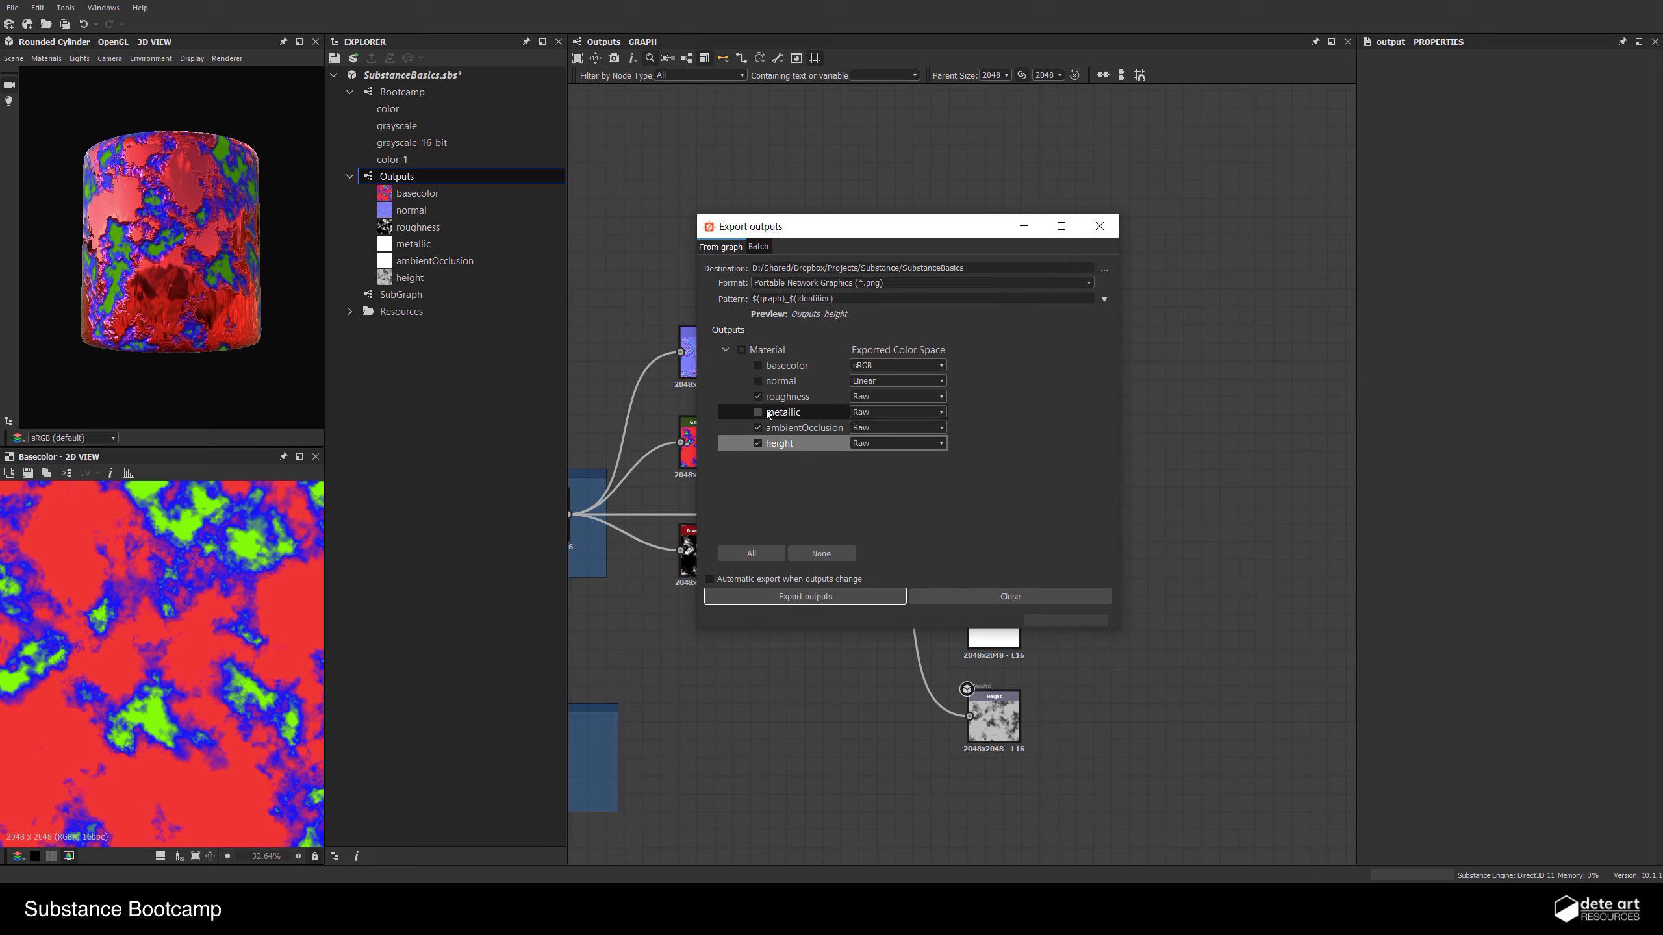
click(742, 350)
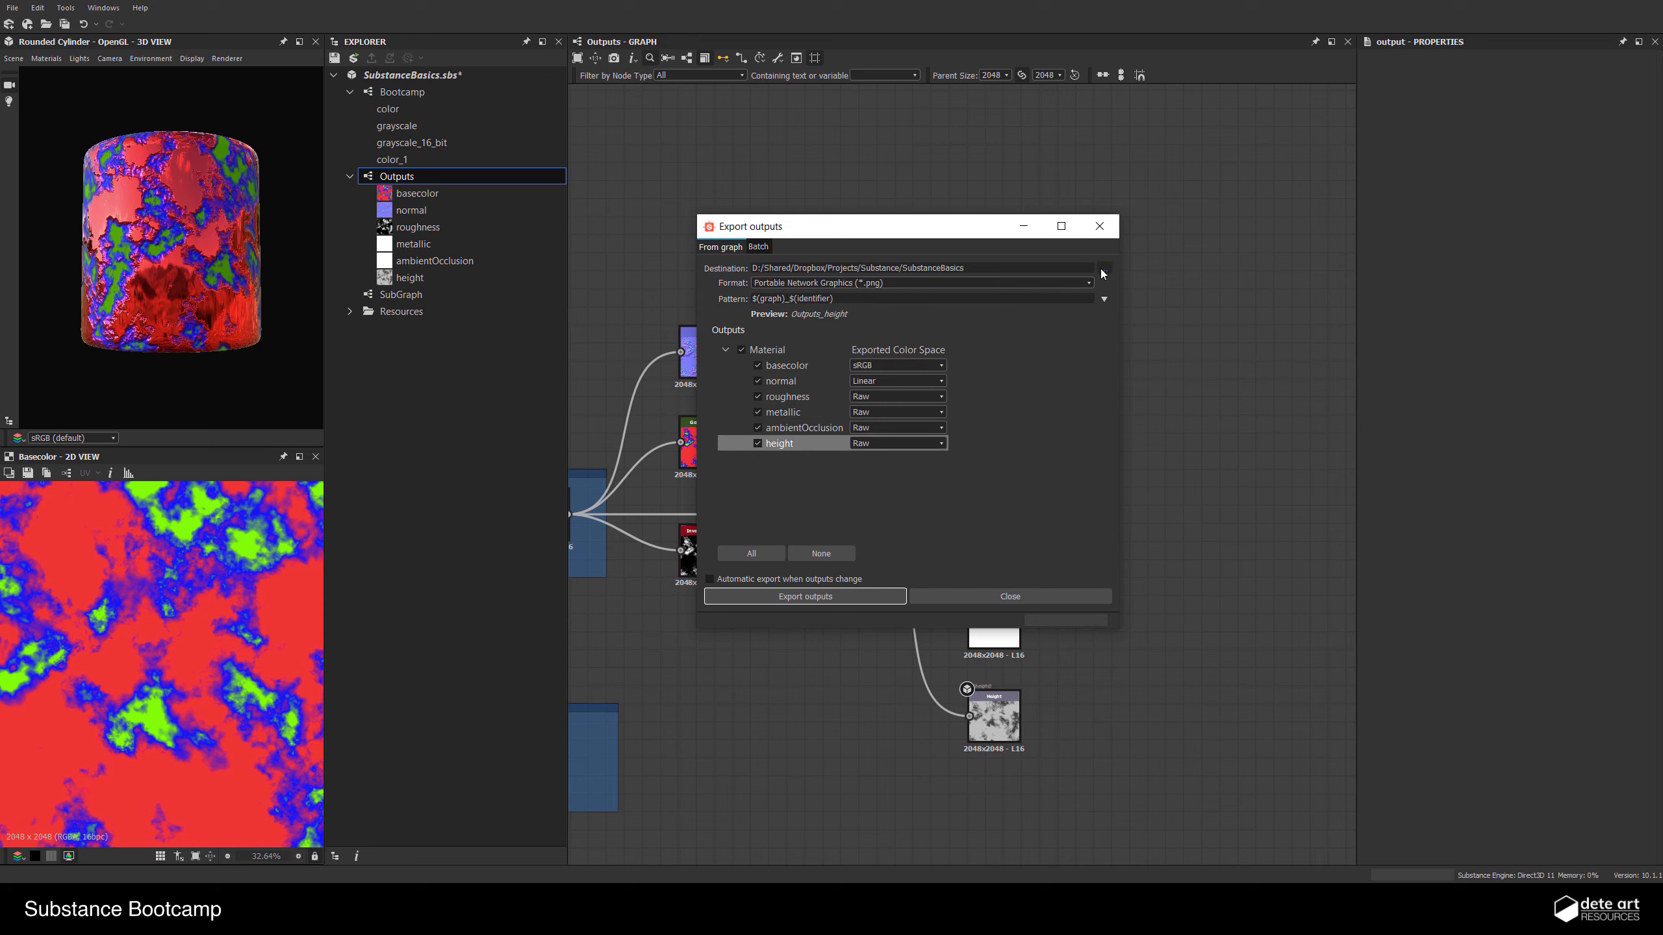
Review the available export file formats, keep Portable Network Graphics (*.png), and close the Export Outputs dialog
click(1089, 282)
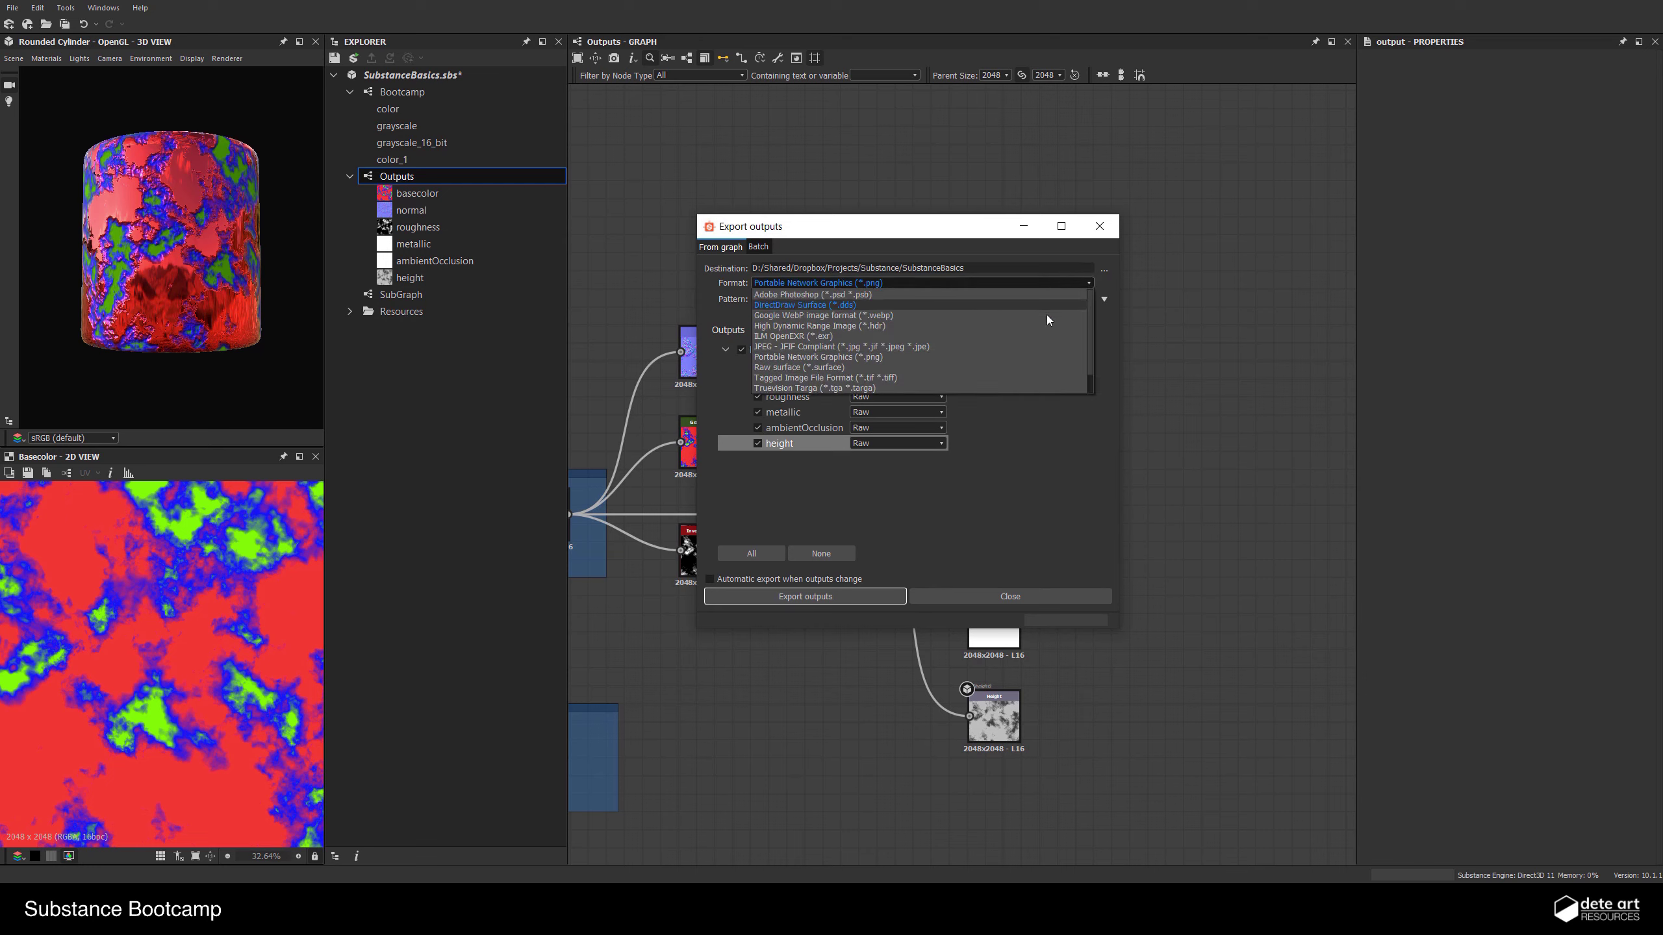
scroll(1044, 362, down, 2)
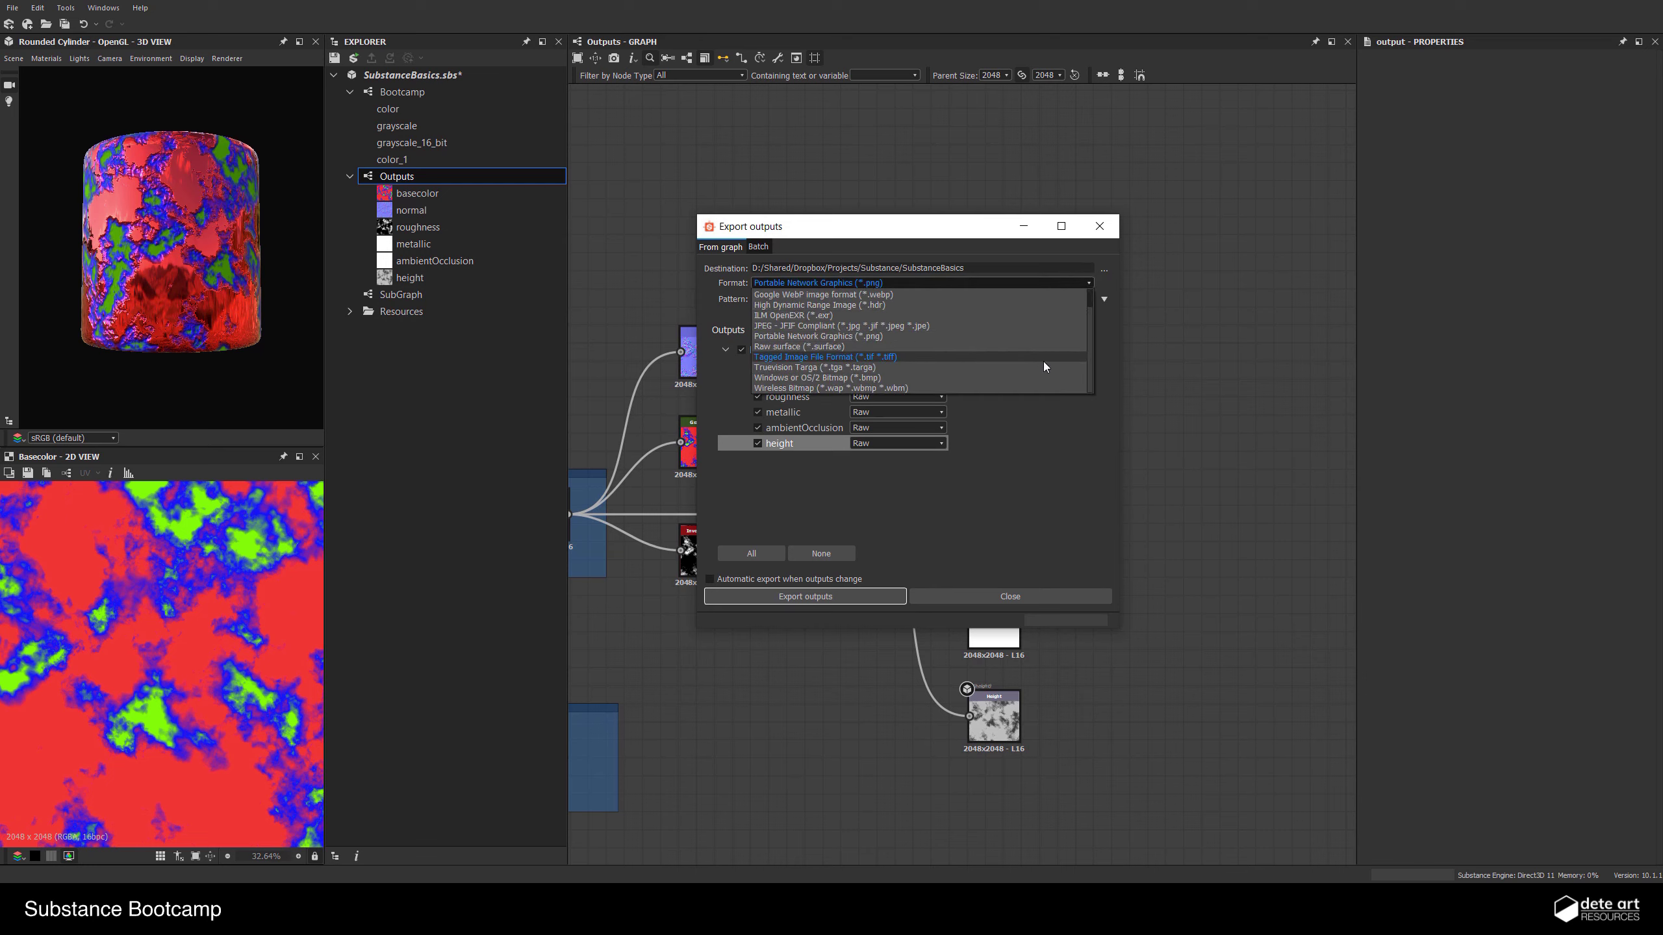
click(1114, 476)
click(792, 597)
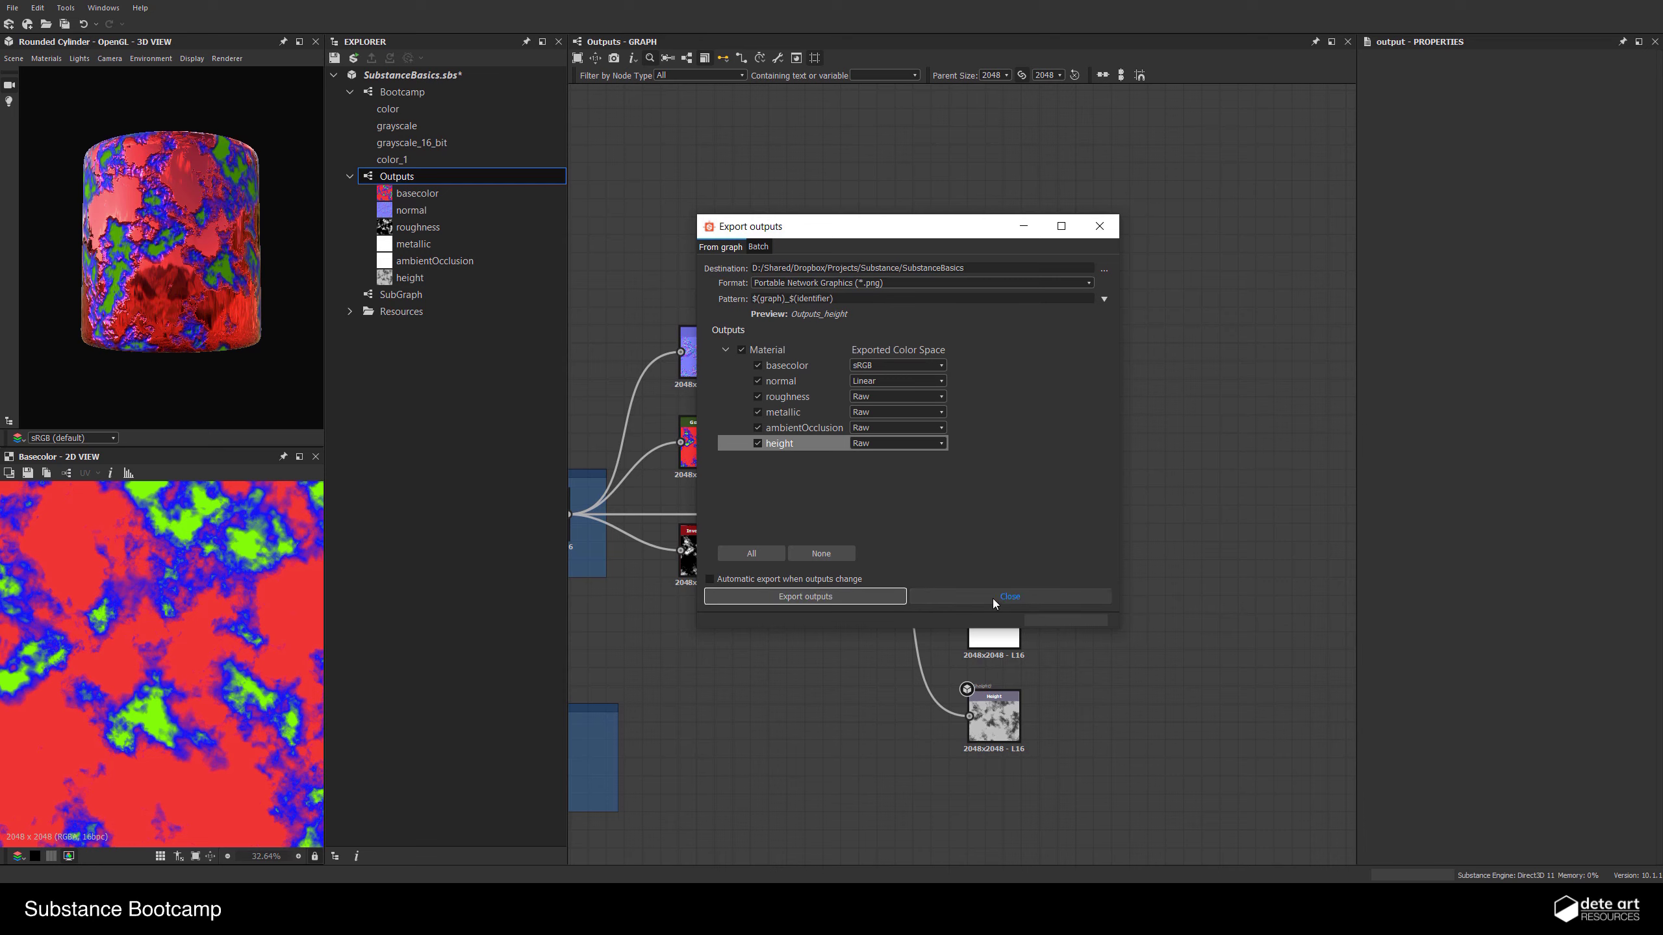
click(765, 595)
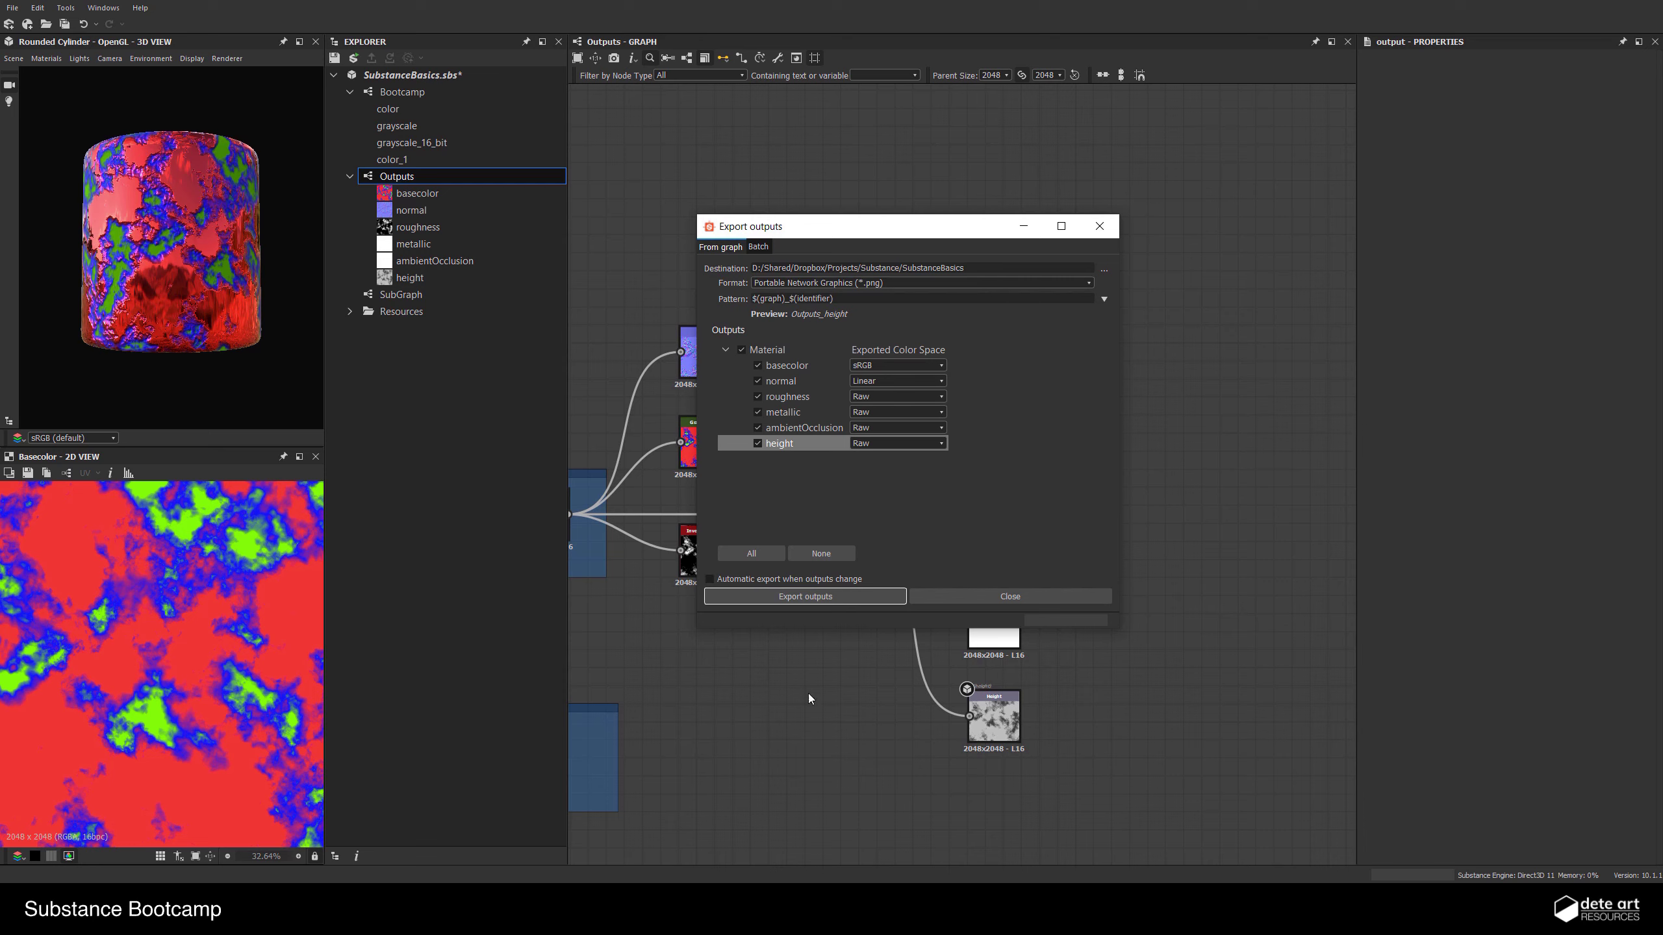
click(1002, 601)
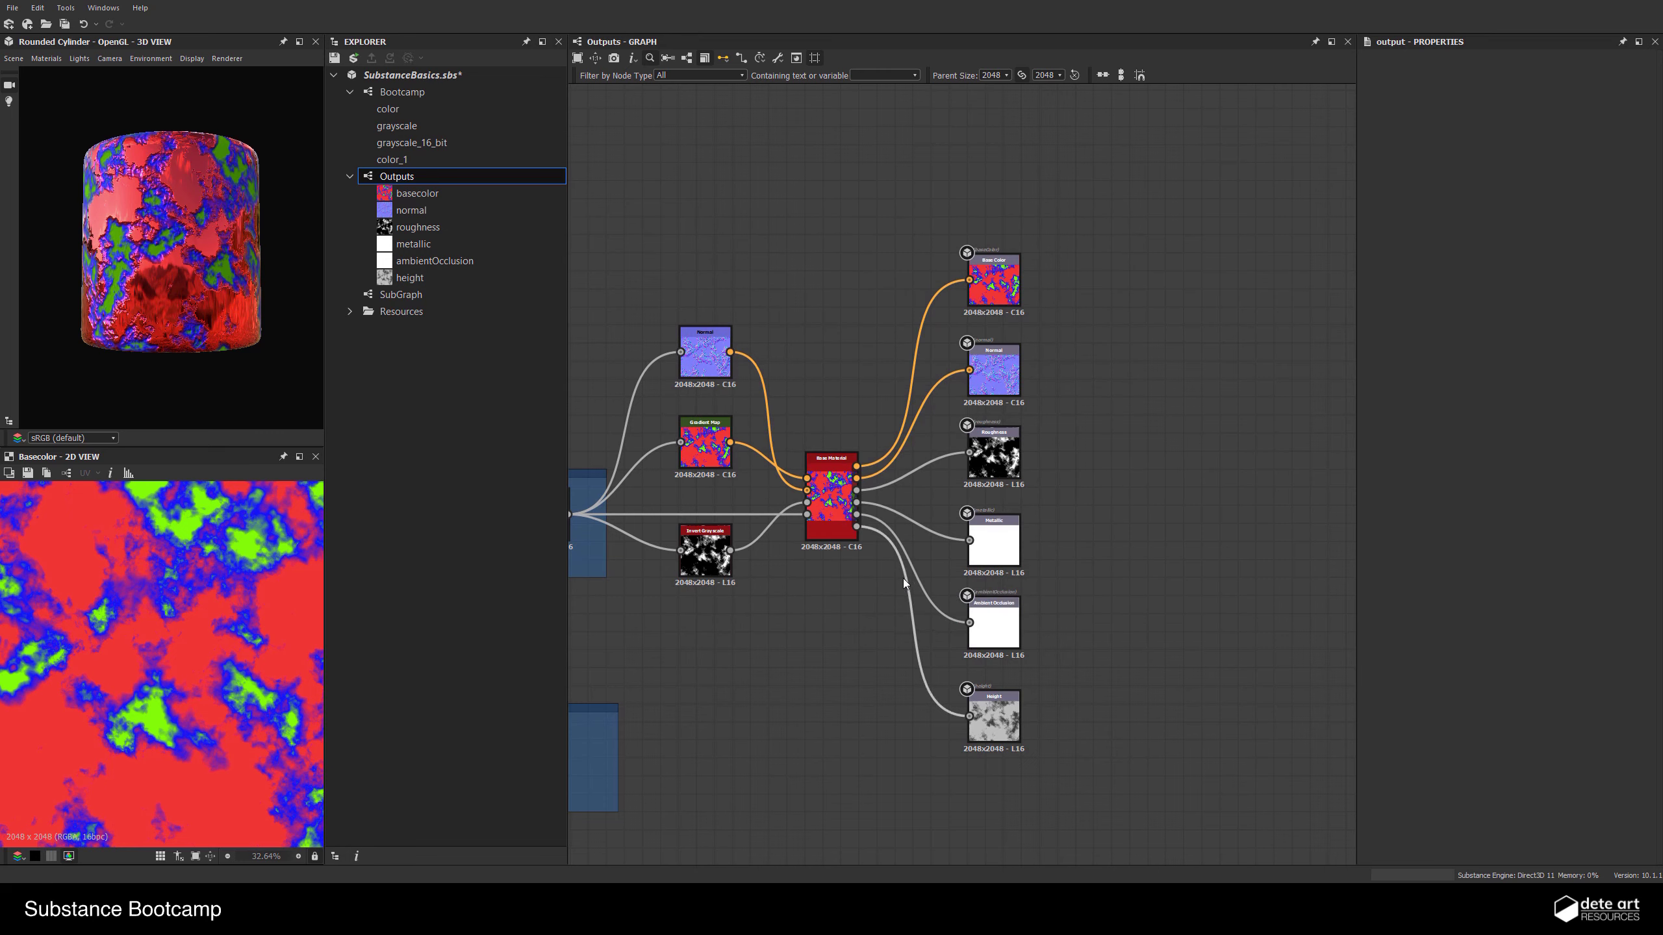
Show the Bitmap node from the External resources frame in the 2D view and review its properties
middle_drag(701, 306, 845, 256)
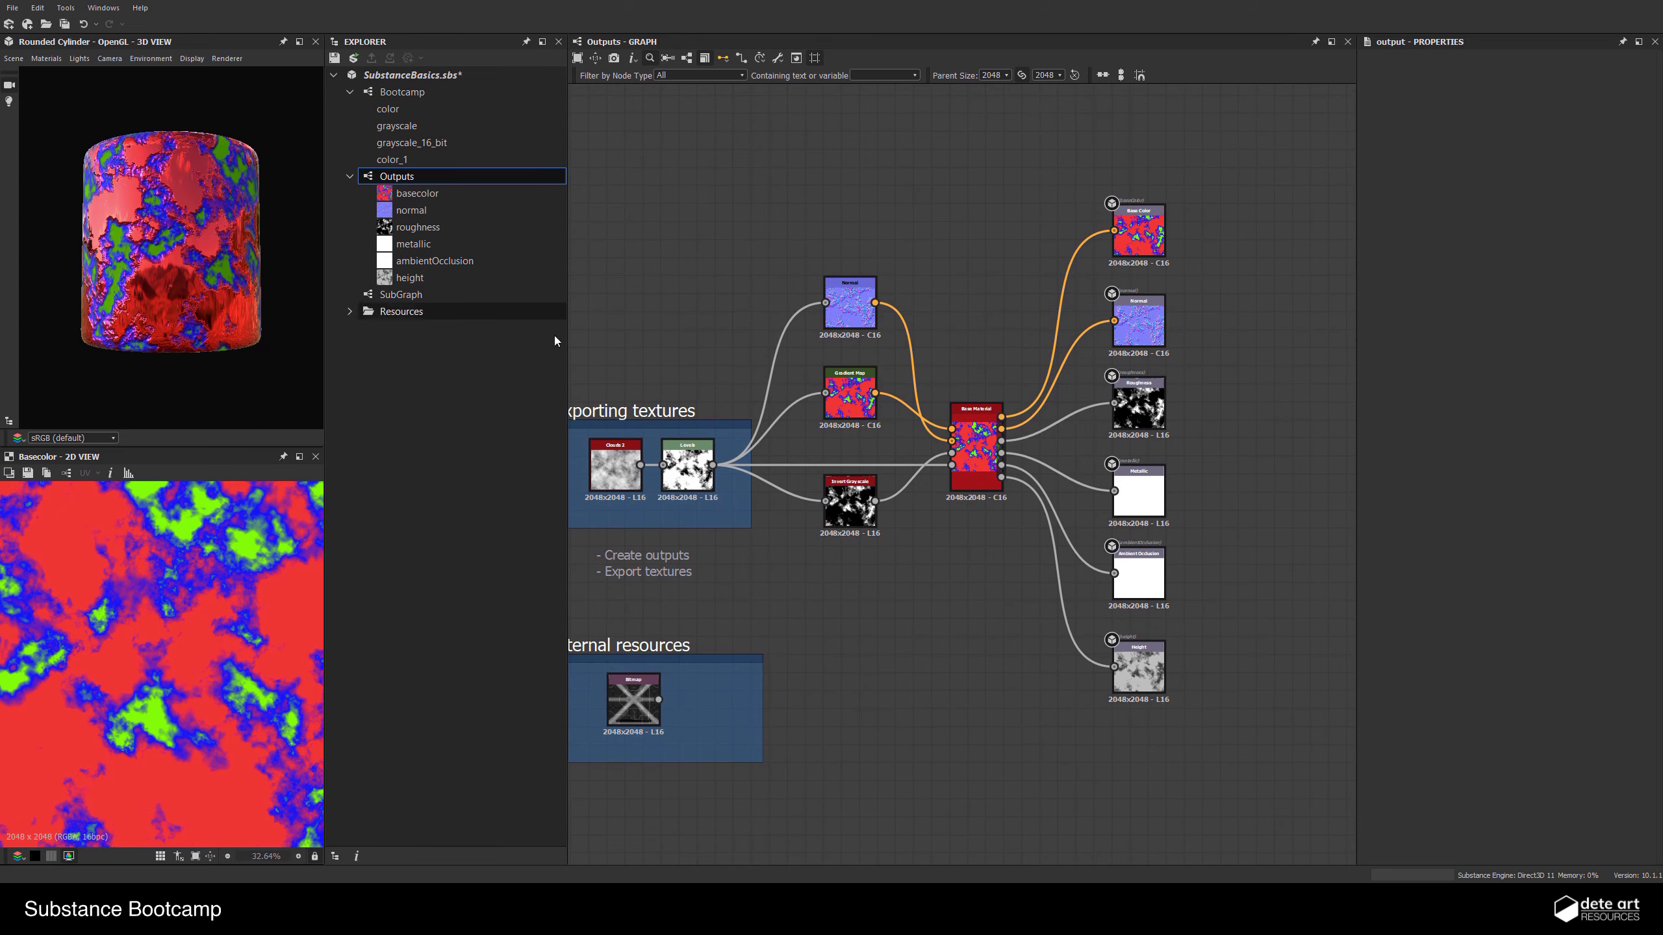
scroll(909, 366, down, 4)
middle_drag(847, 389, 971, 405)
scroll(971, 407, up, 4)
middle_drag(872, 453, 972, 418)
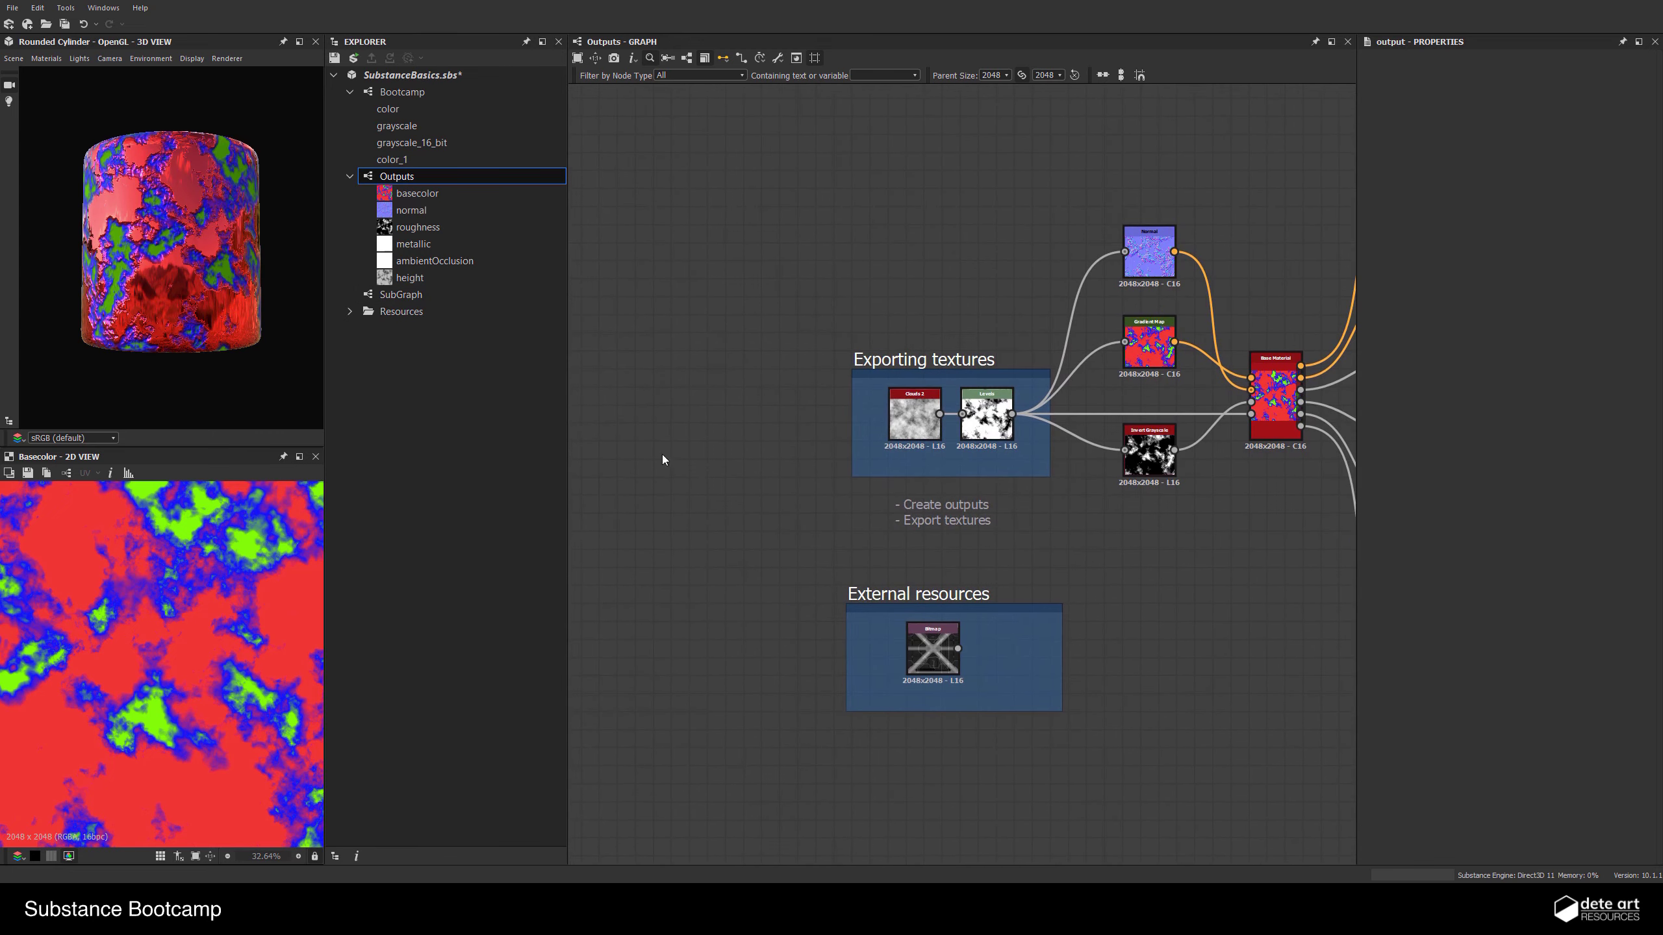
scroll(921, 719, up, 2)
middle_drag(890, 655, 795, 538)
scroll(812, 523, up, 2)
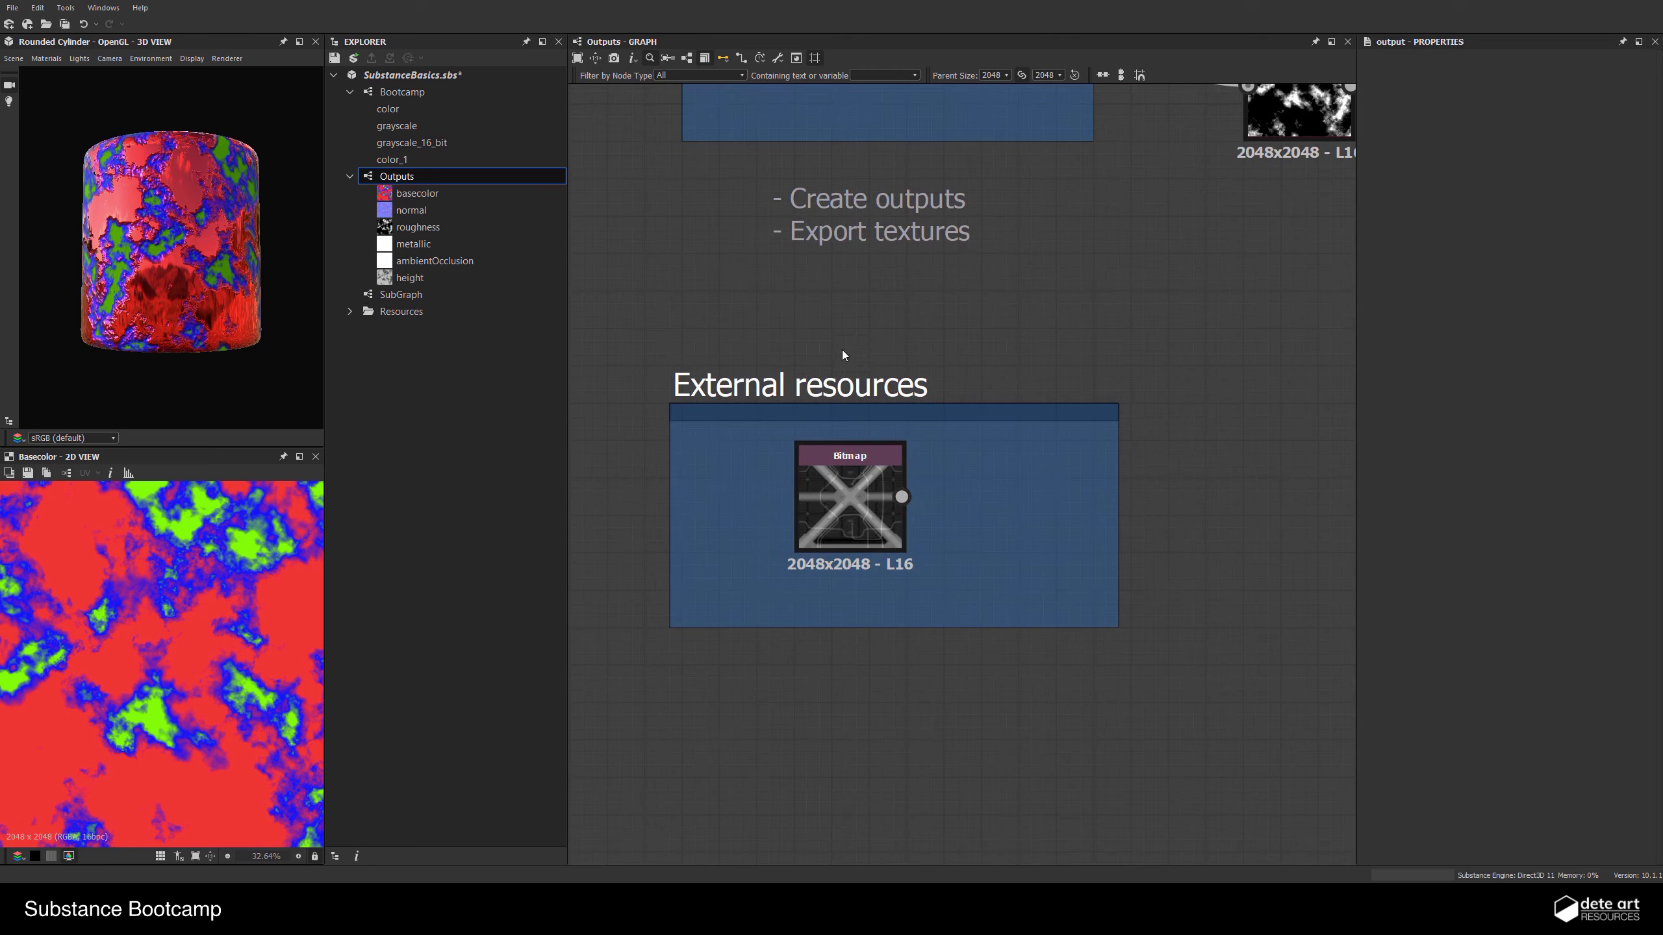
double_click(847, 503)
scroll(785, 622, down, 4)
scroll(119, 622, down, 3)
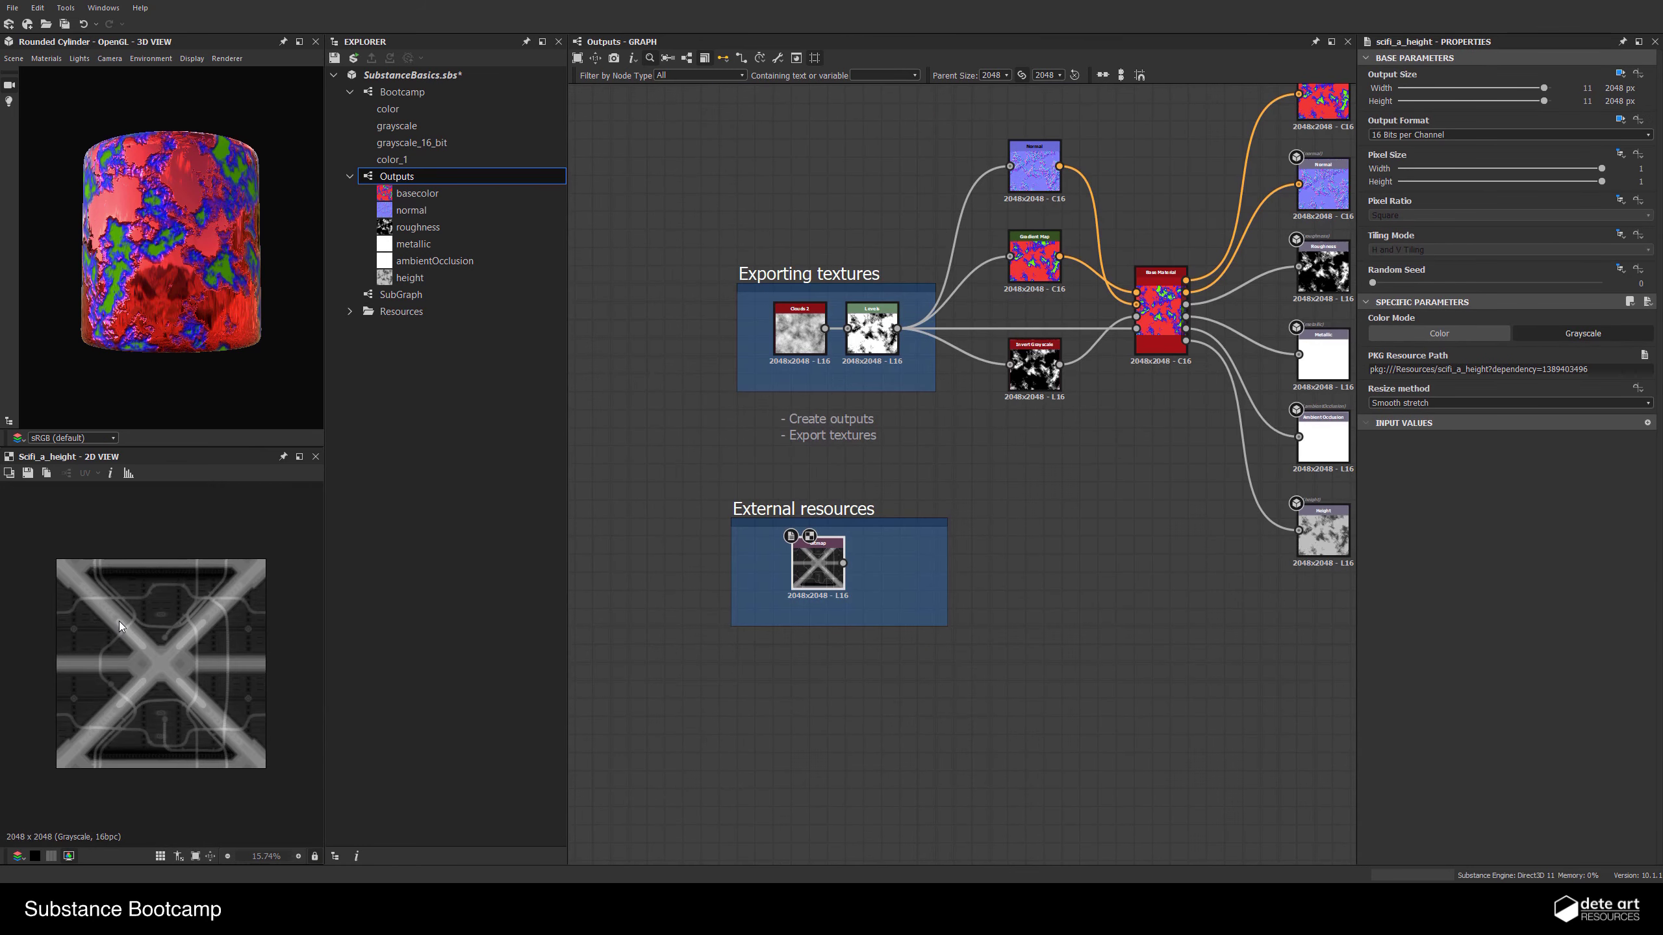
Try adding a Bitmap node from the file scifi_a_height.png and cancel the import
scroll(844, 694, up, 3)
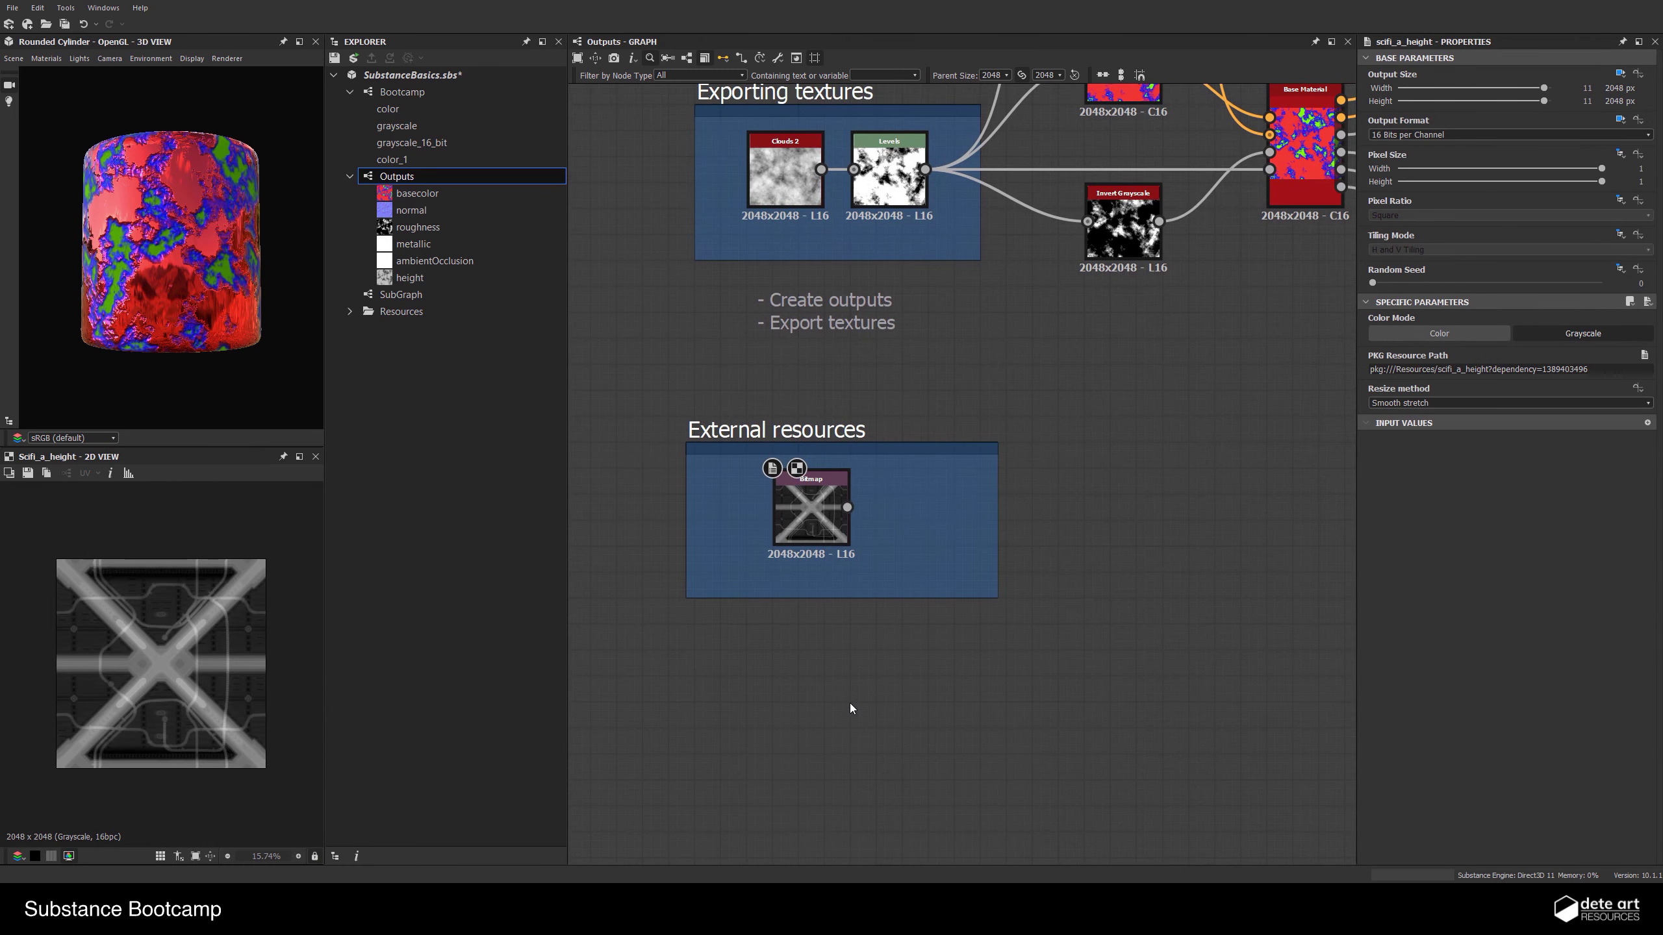
key(space)
text(bit)
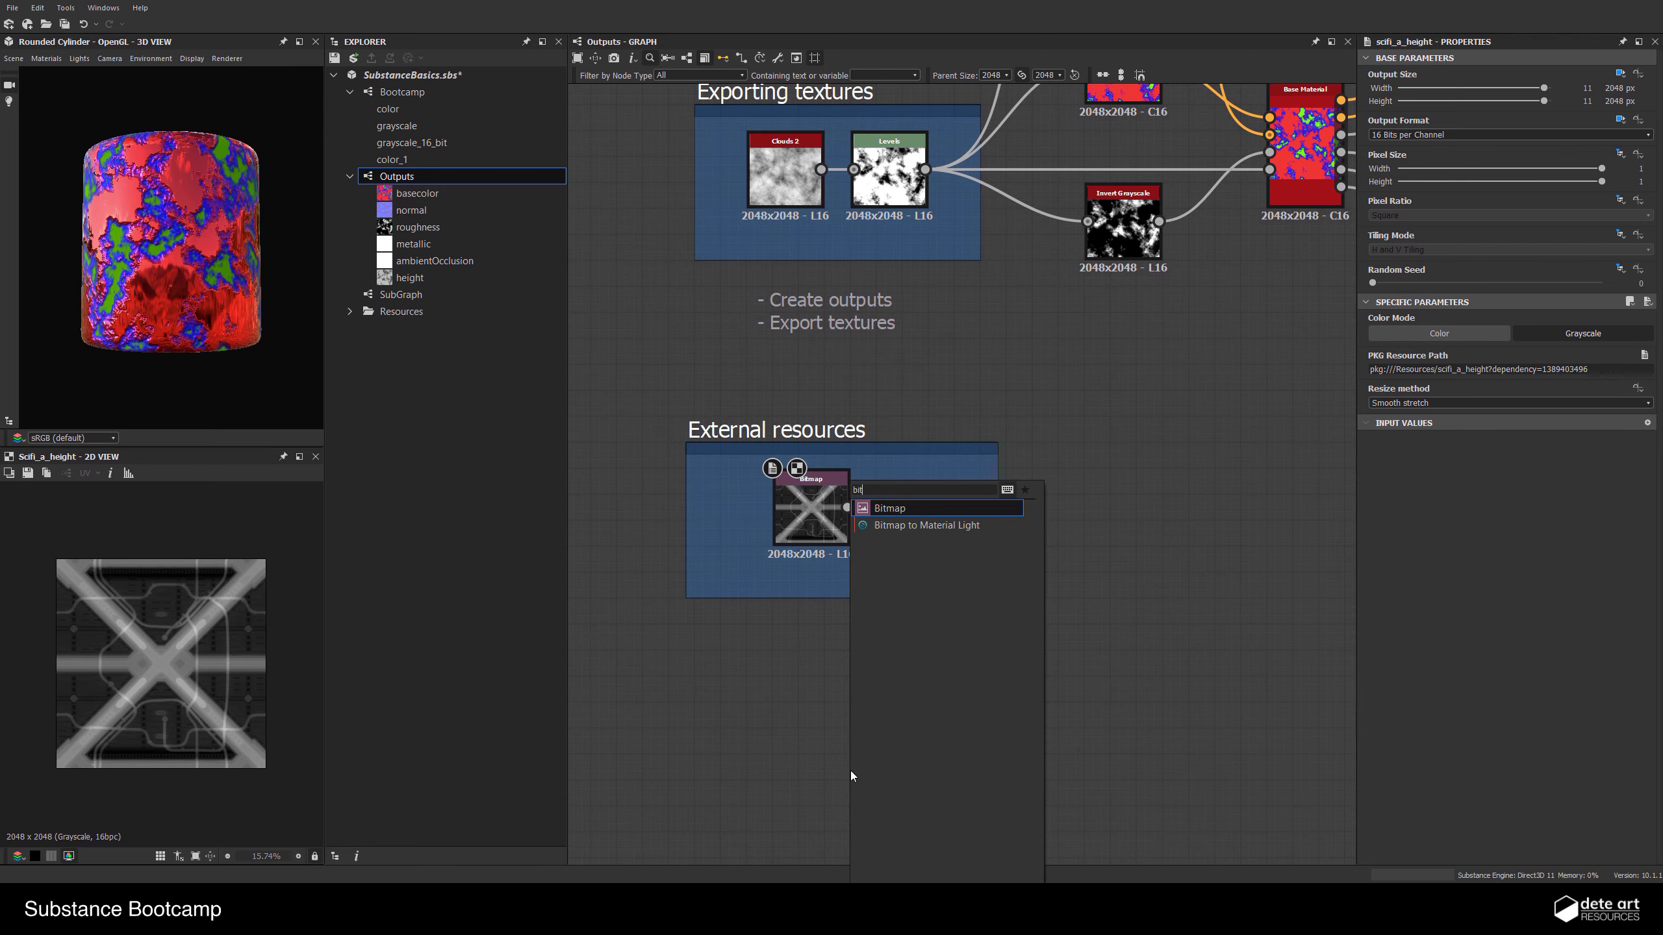
click(891, 509)
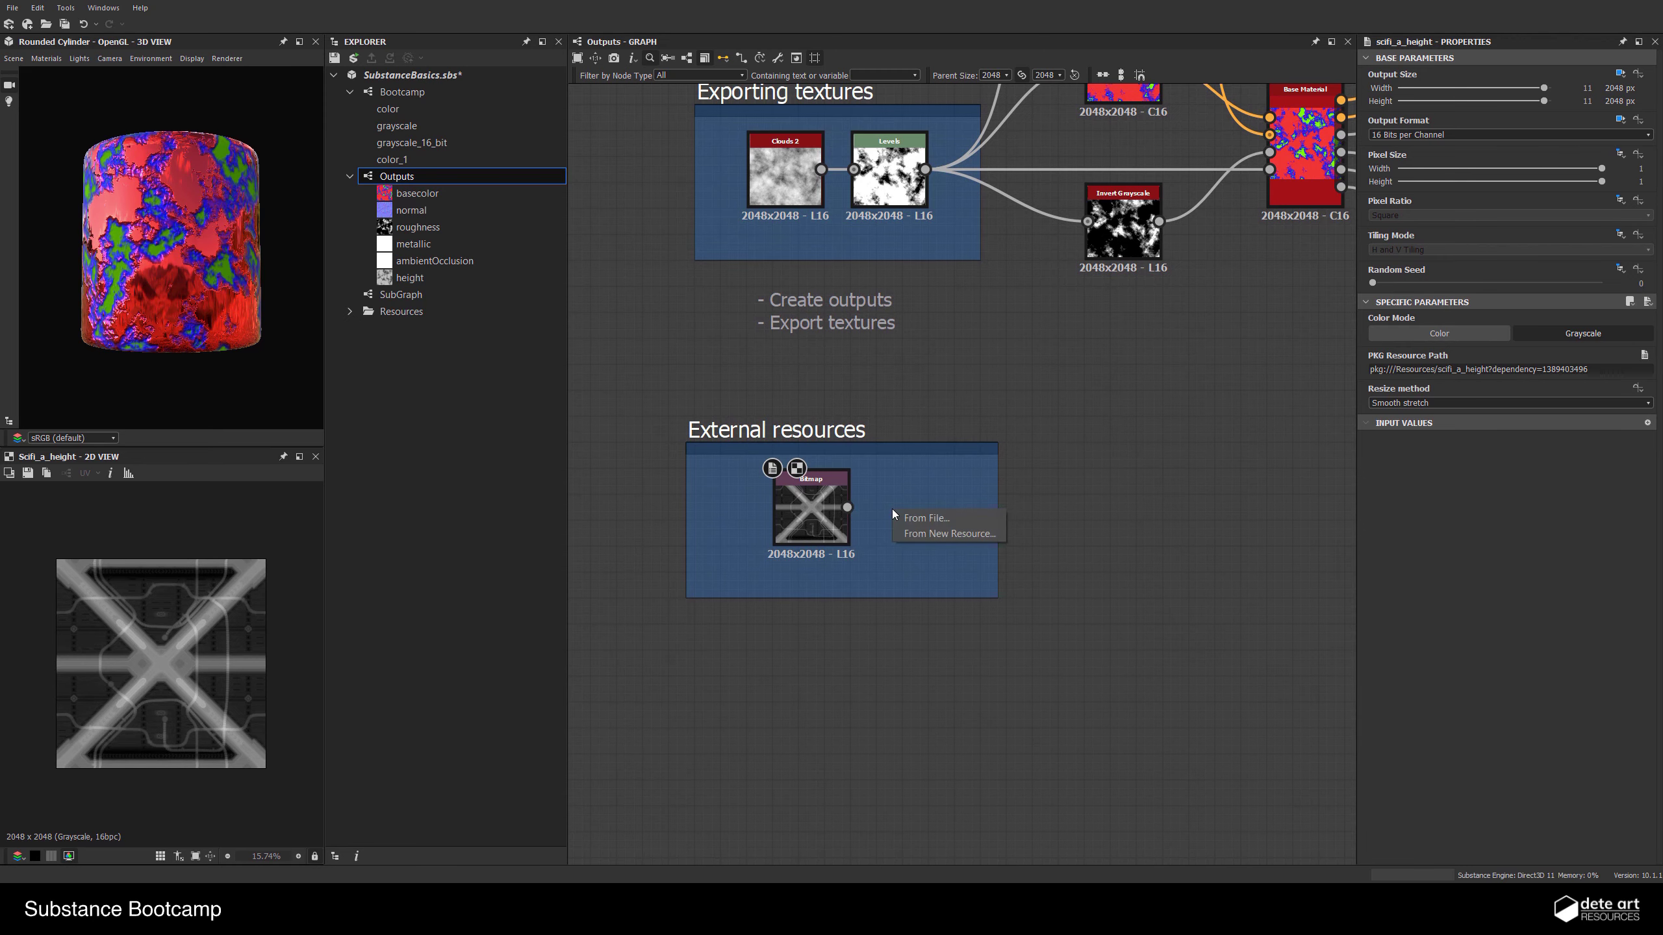
click(933, 519)
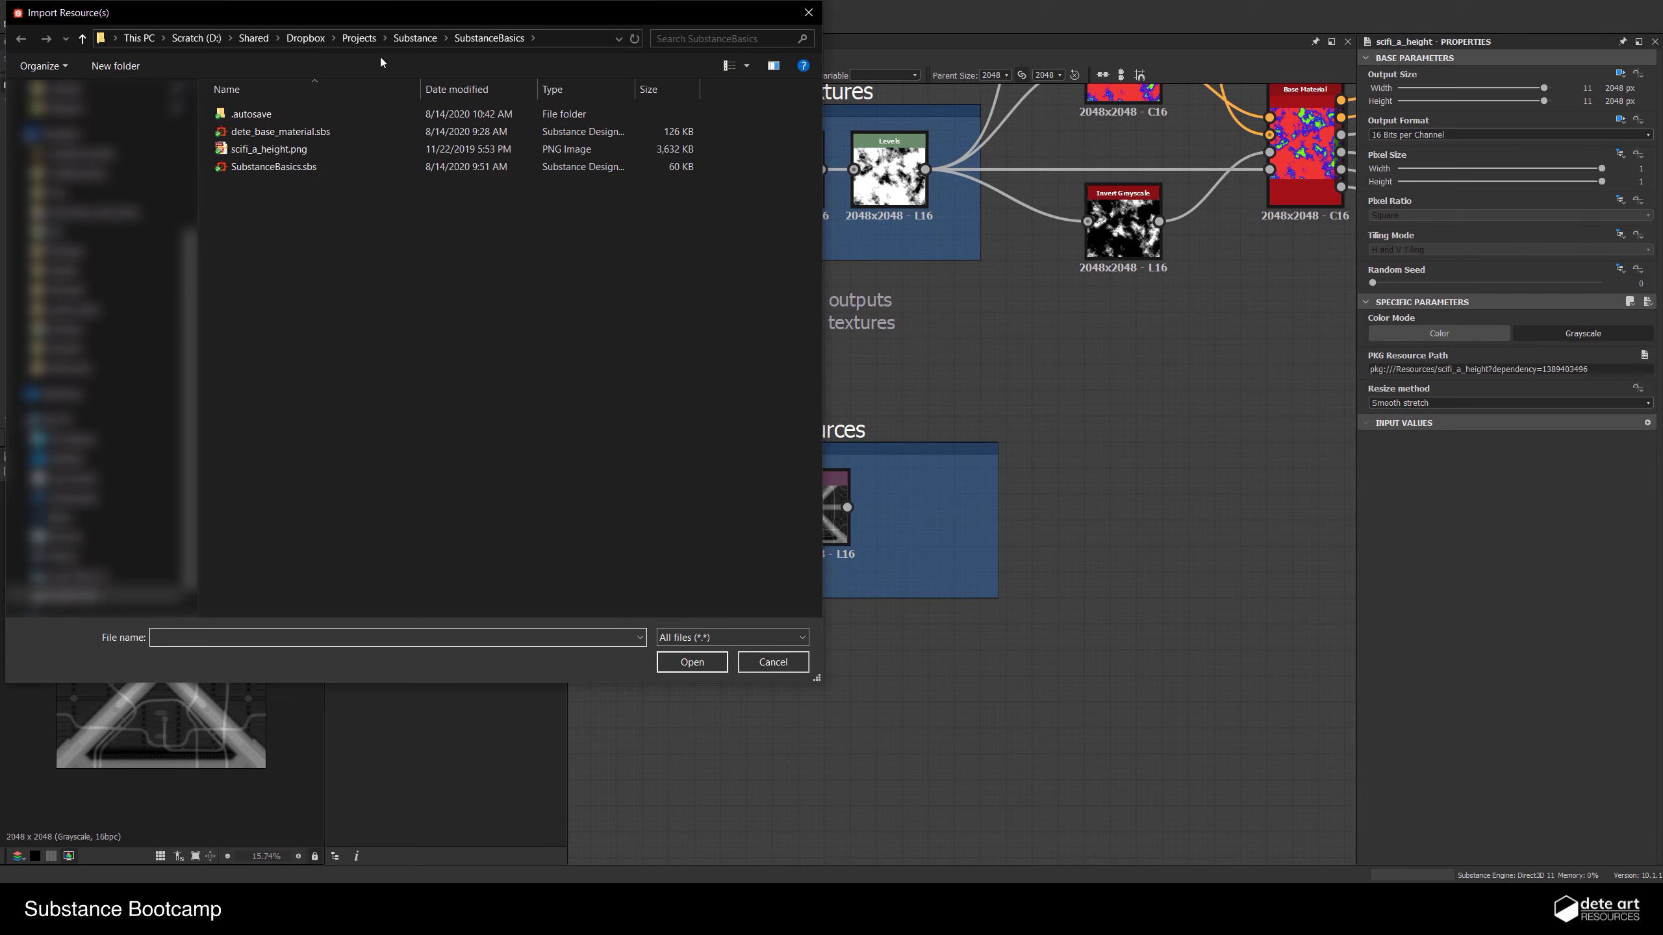
click(239, 152)
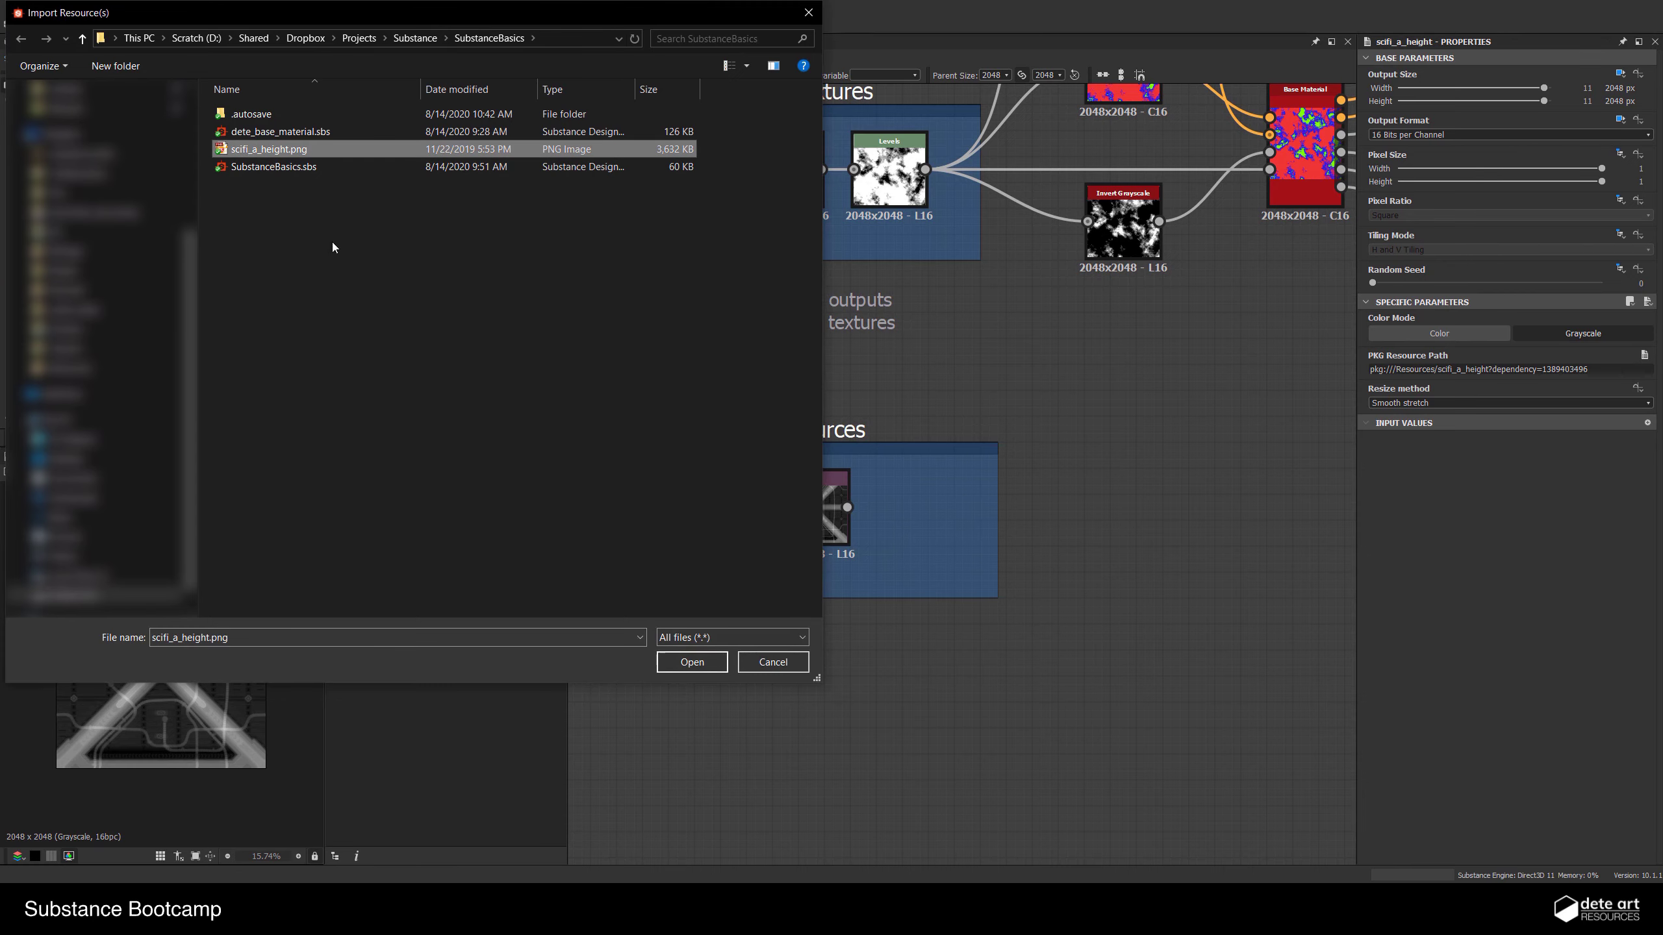
click(772, 666)
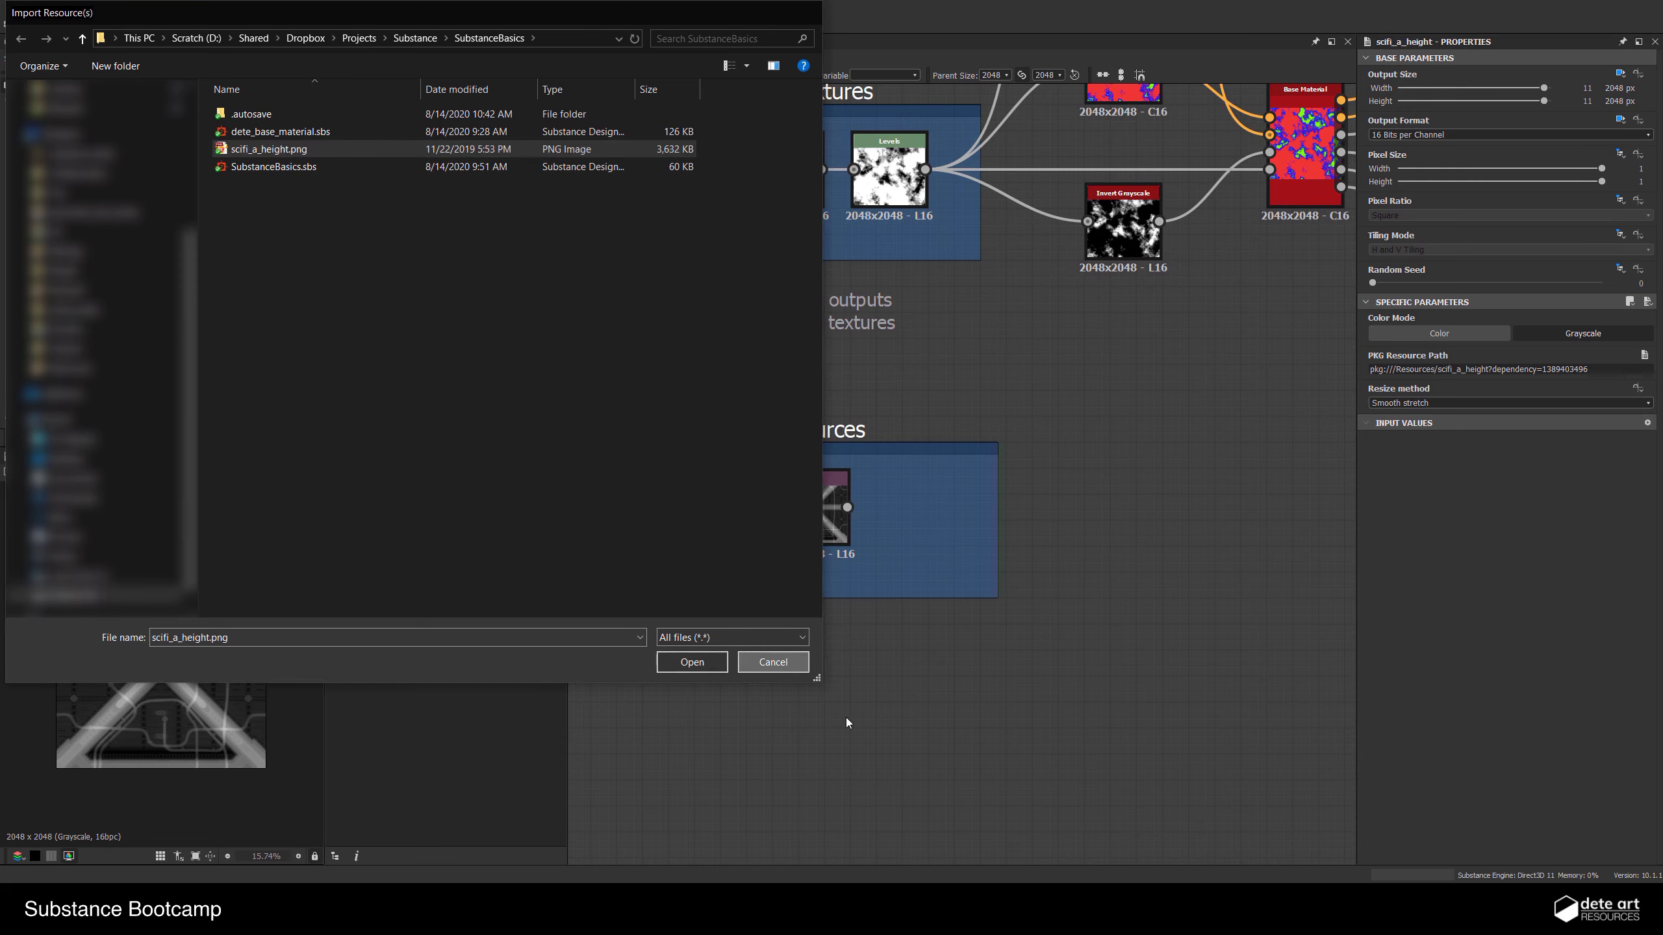
Move all outgoing connections of the Levels node to the Bitmap node's output and check the material on the 3D cylinder
click(824, 530)
middle_drag(895, 676, 801, 761)
scroll(801, 762, down, 1)
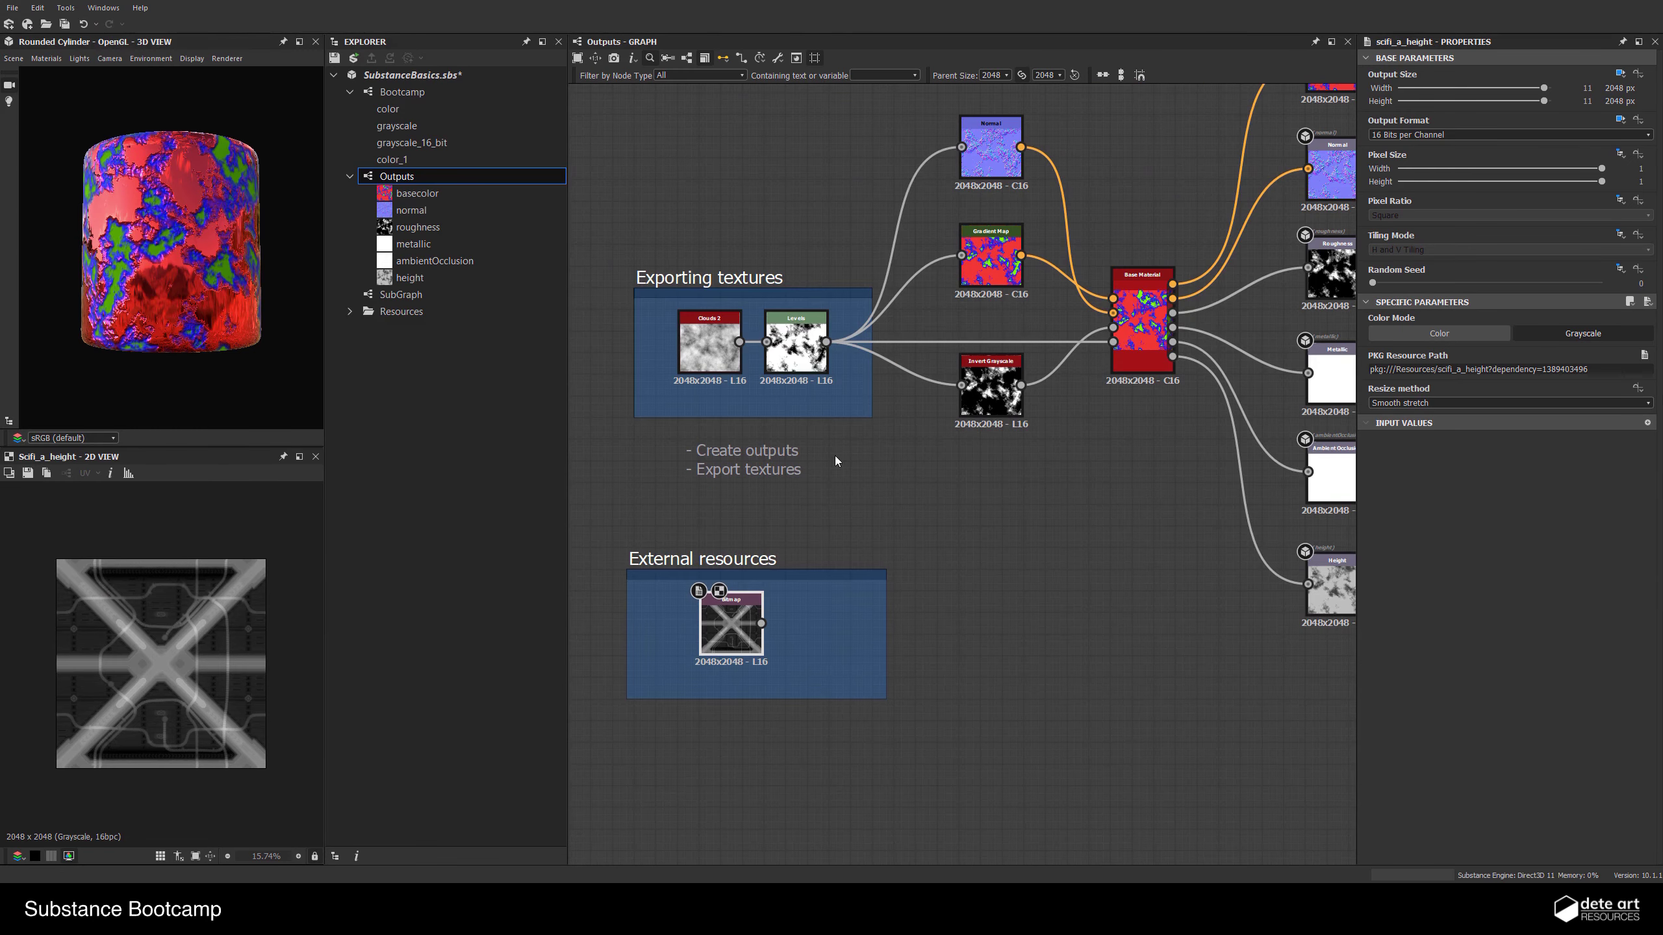
shift+drag(826, 341, 762, 623)
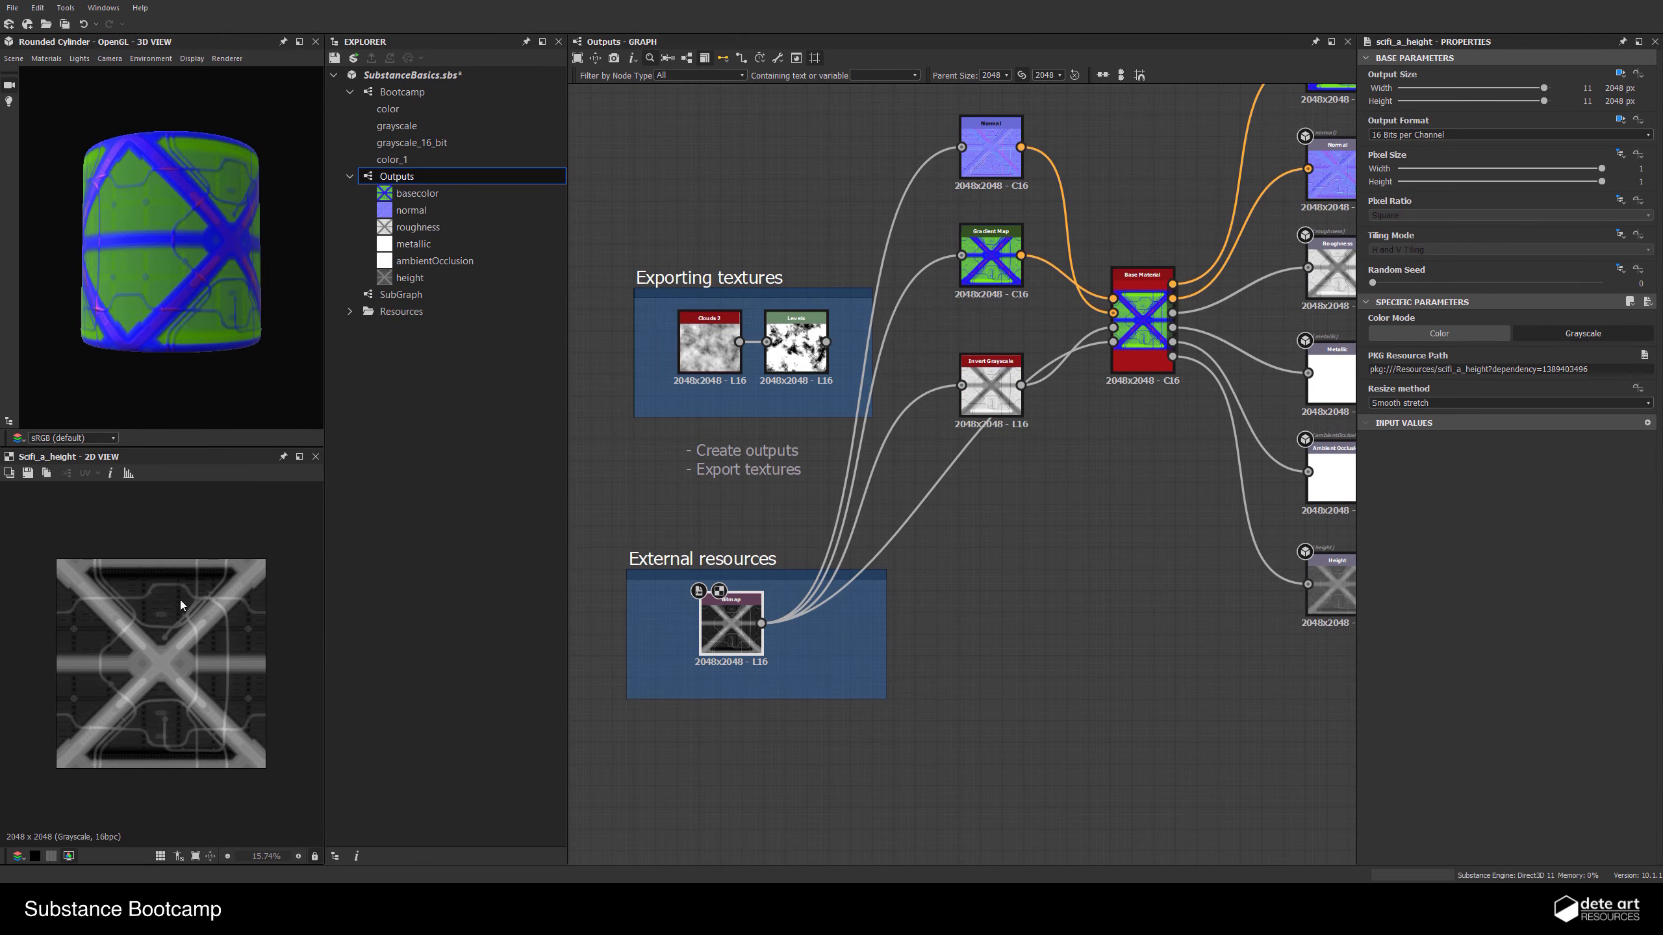
scroll(753, 626, up, 3)
scroll(823, 644, up, 6)
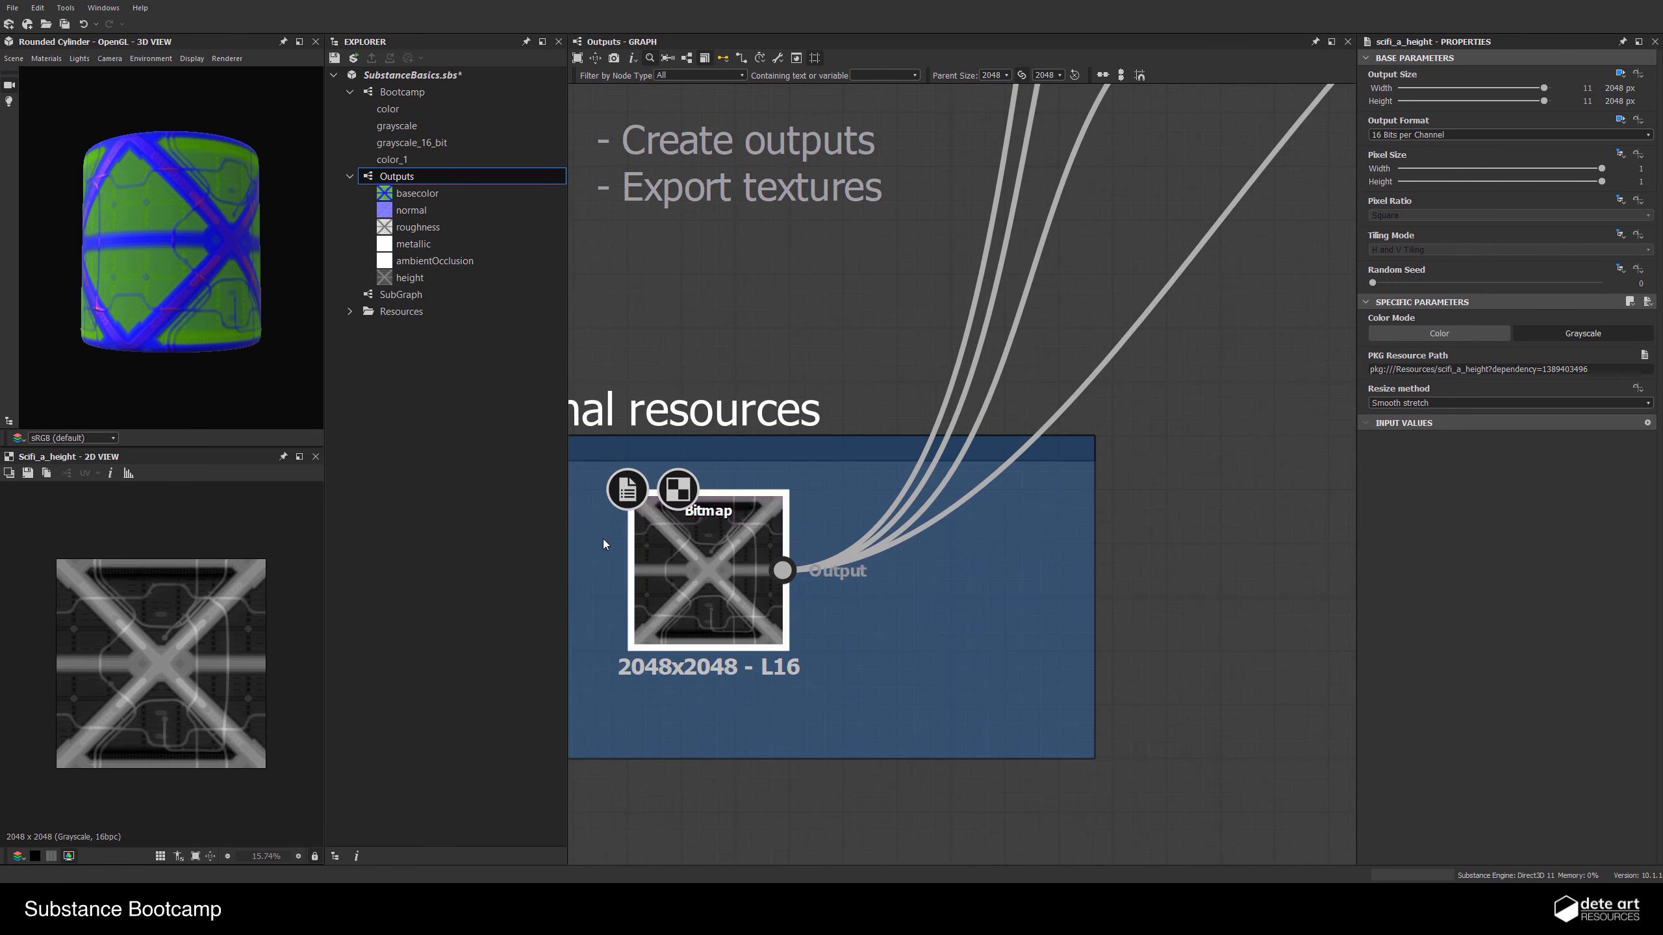
drag(163, 269, 270, 286)
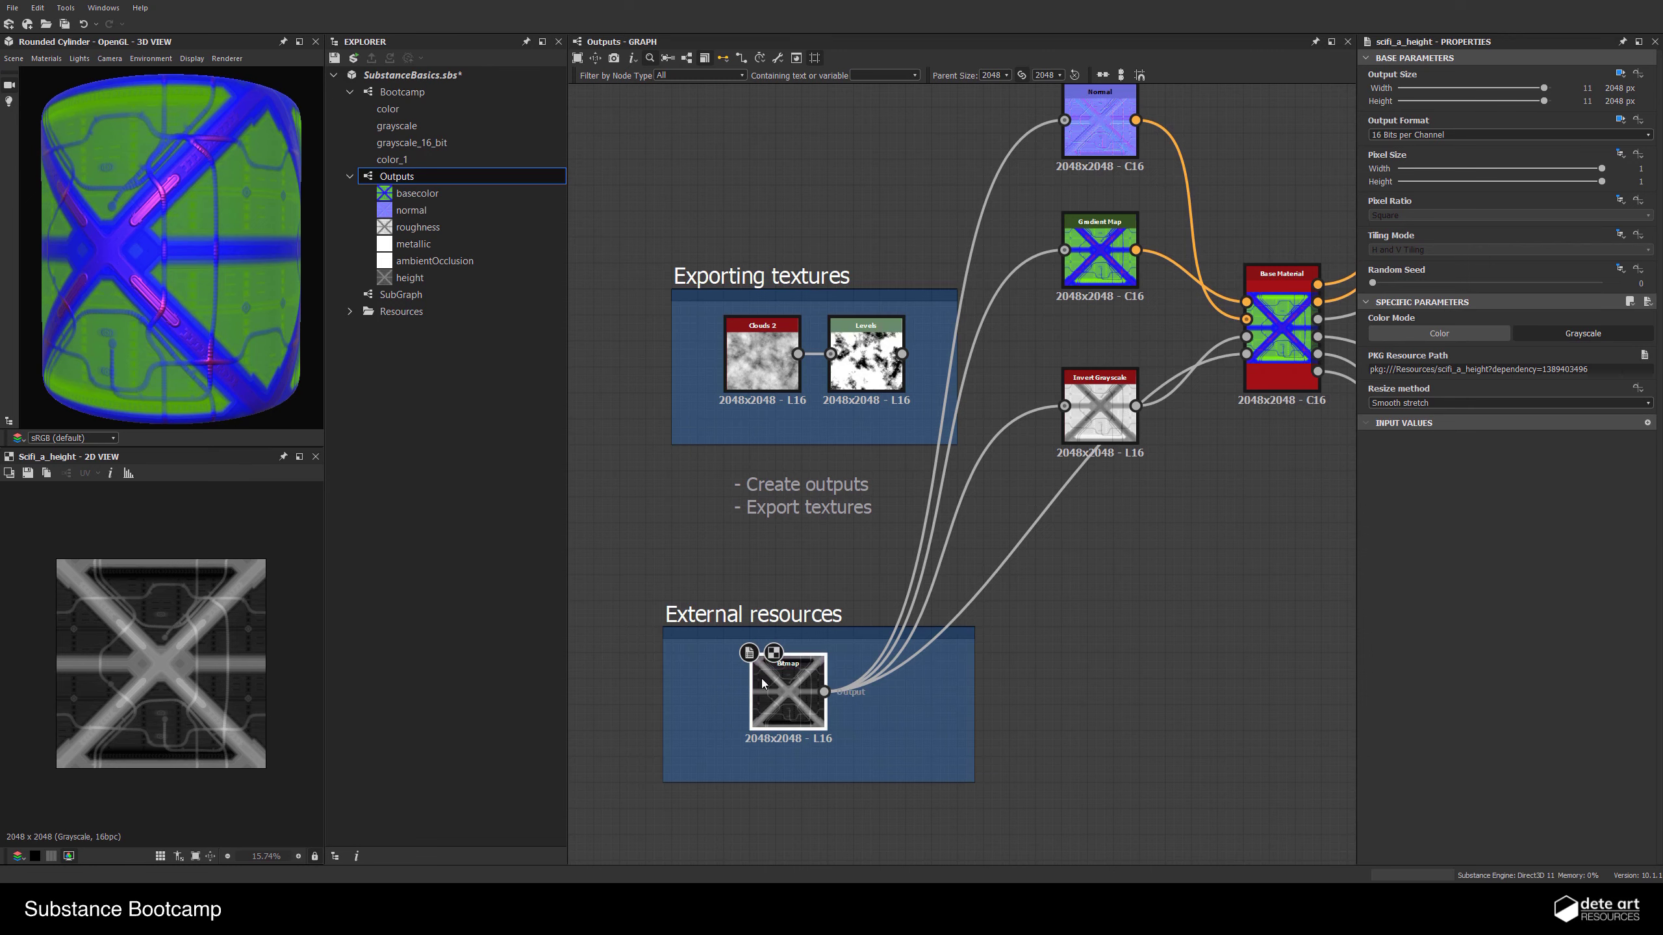
Expand the package's Resources folder and review the properties of the scifi_a_height resource
scroll(806, 727, up, 2)
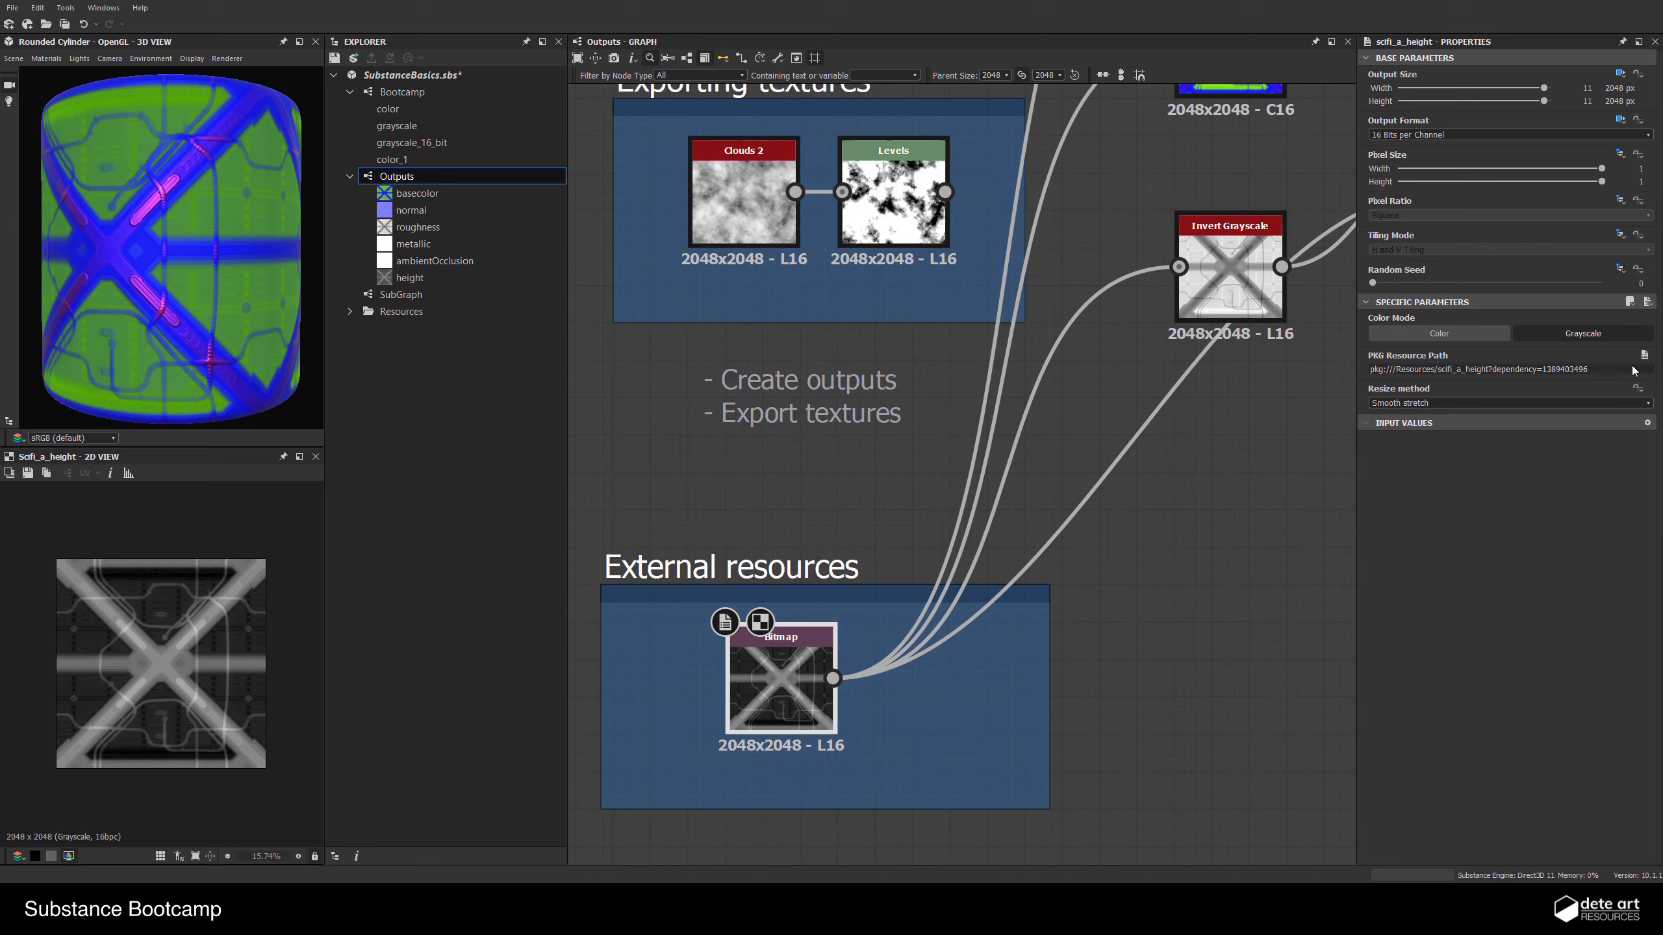
click(349, 312)
click(436, 329)
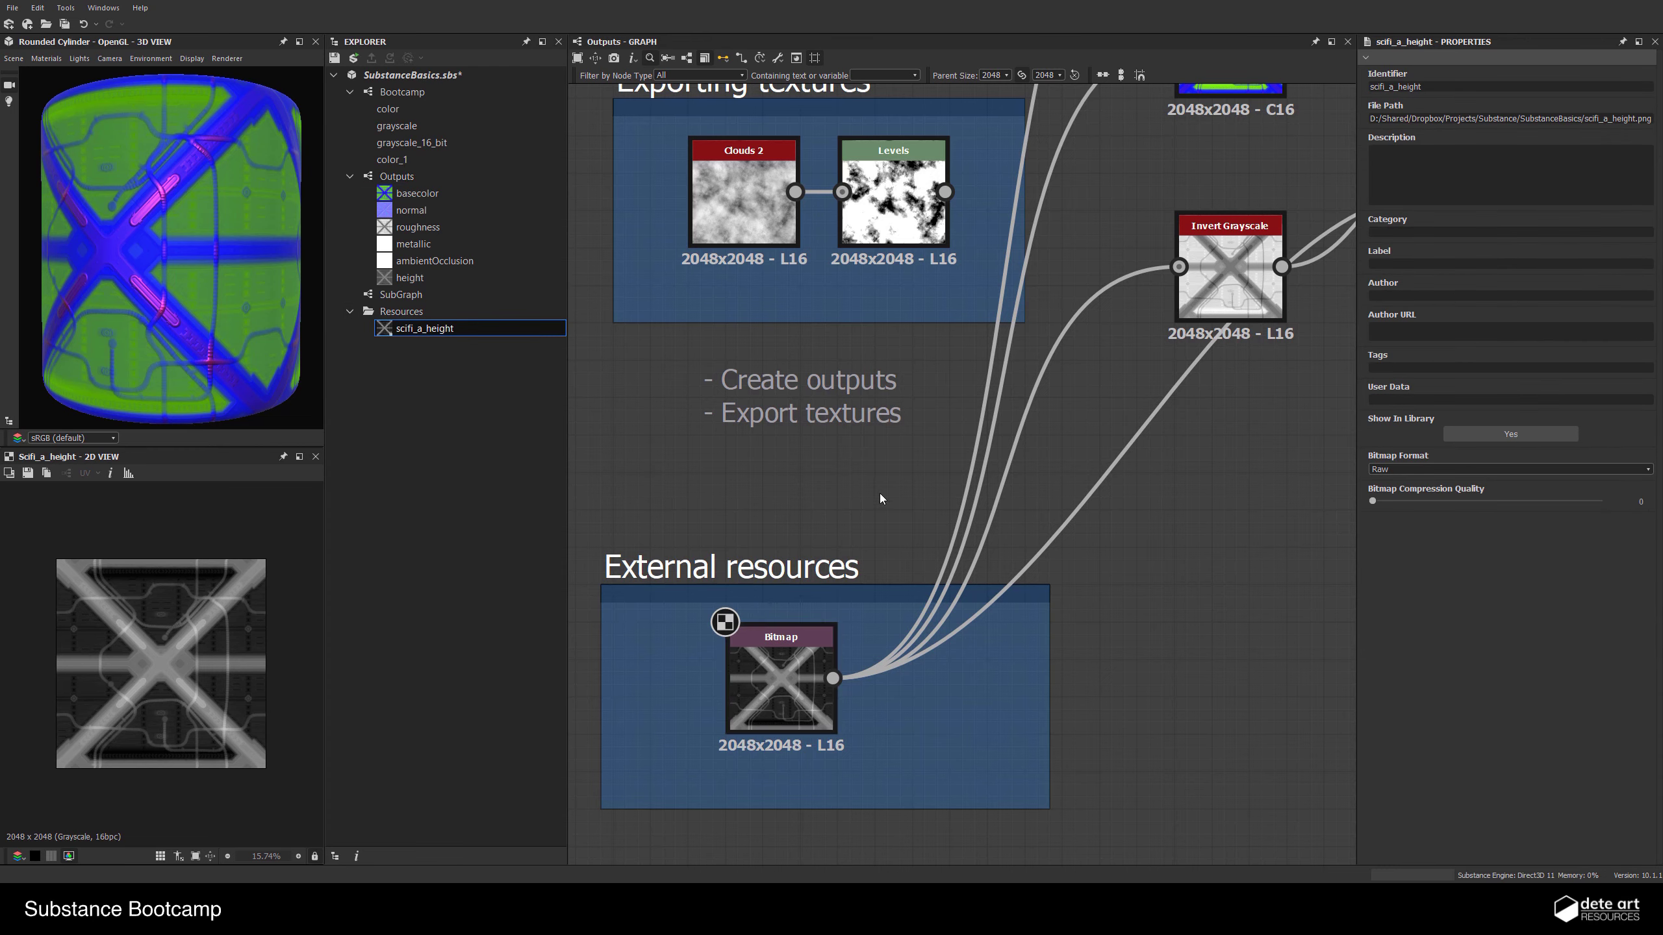
Bring up the source options for another Bitmap node and dismiss them without adding the node
key(space)
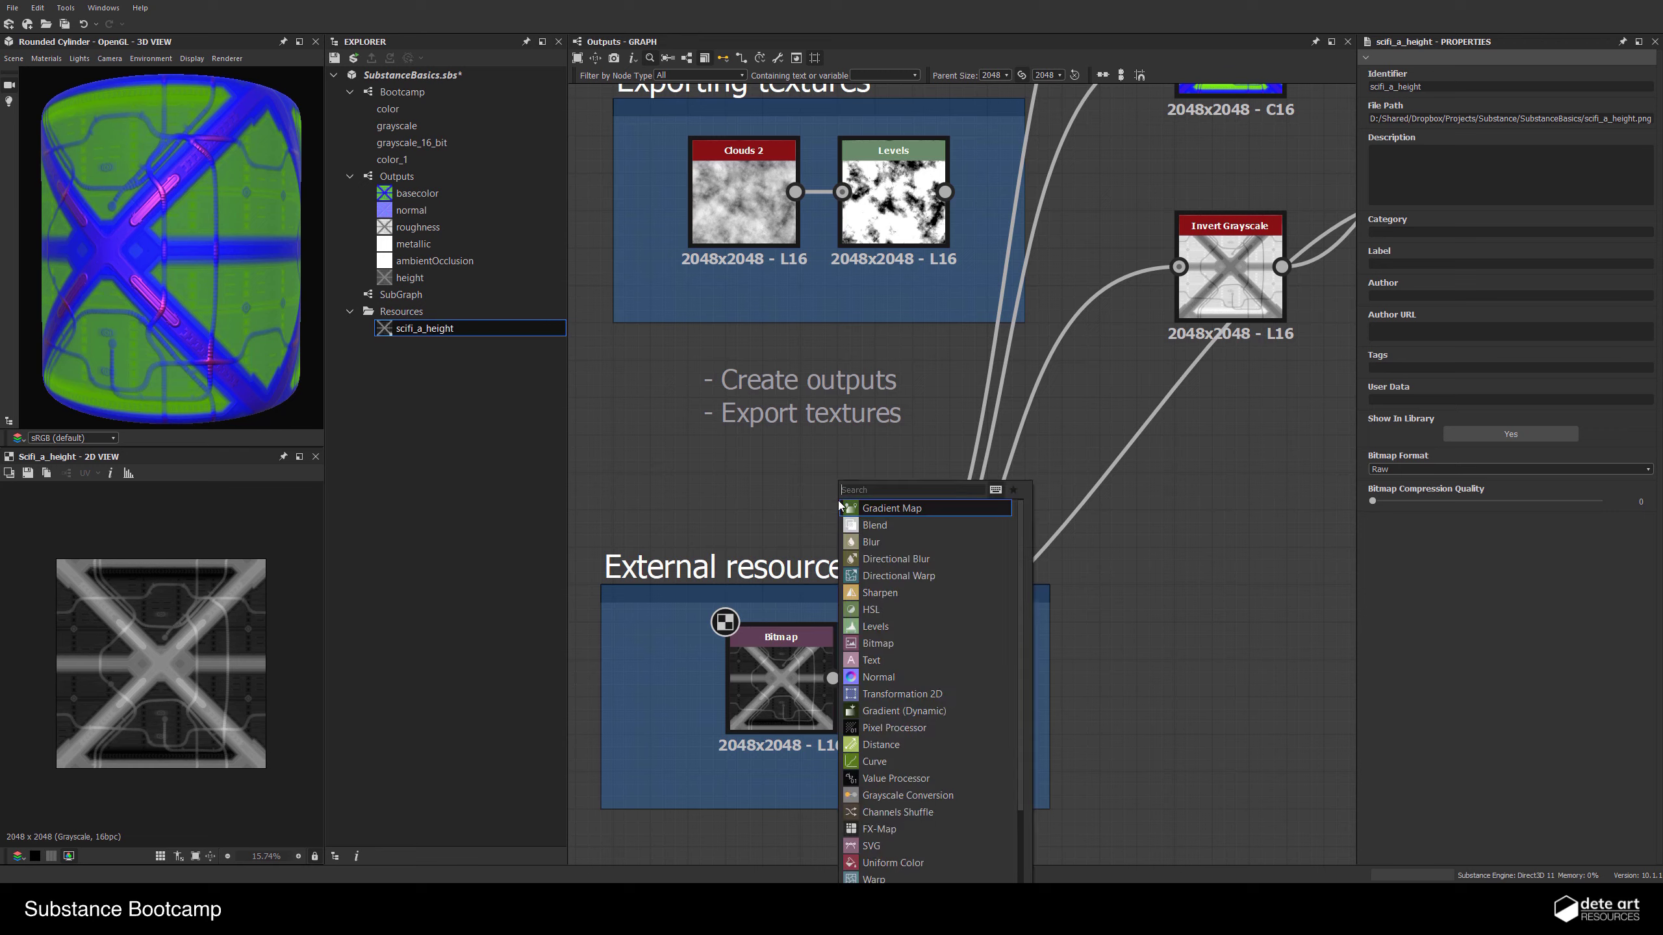
text(bit)
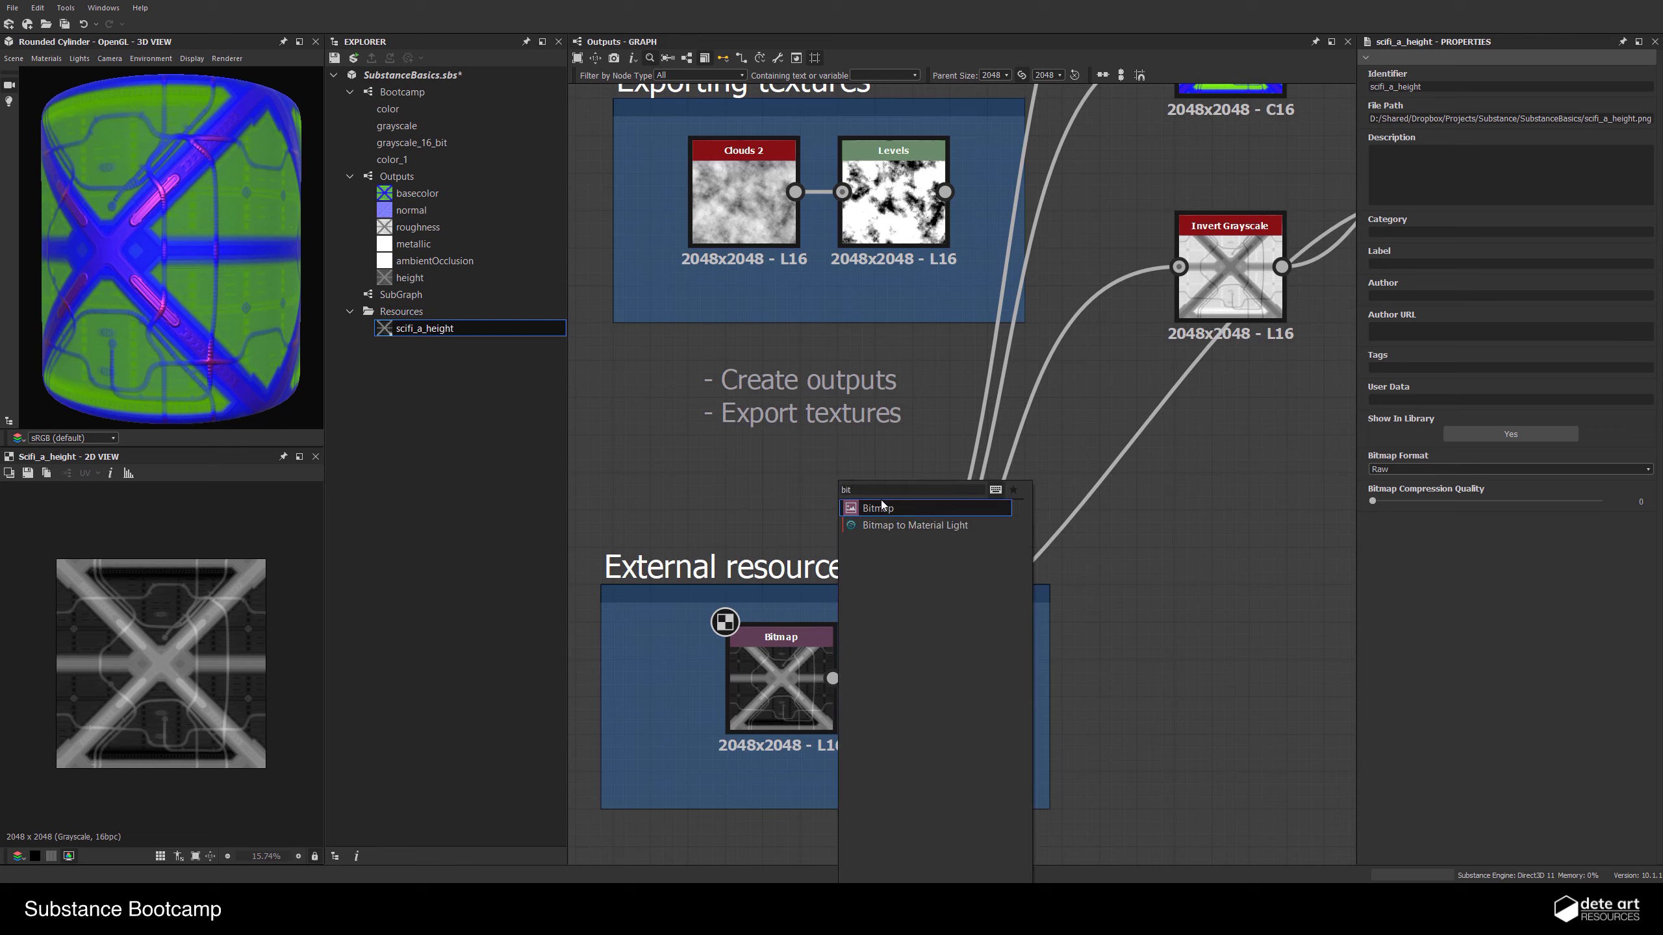
click(880, 508)
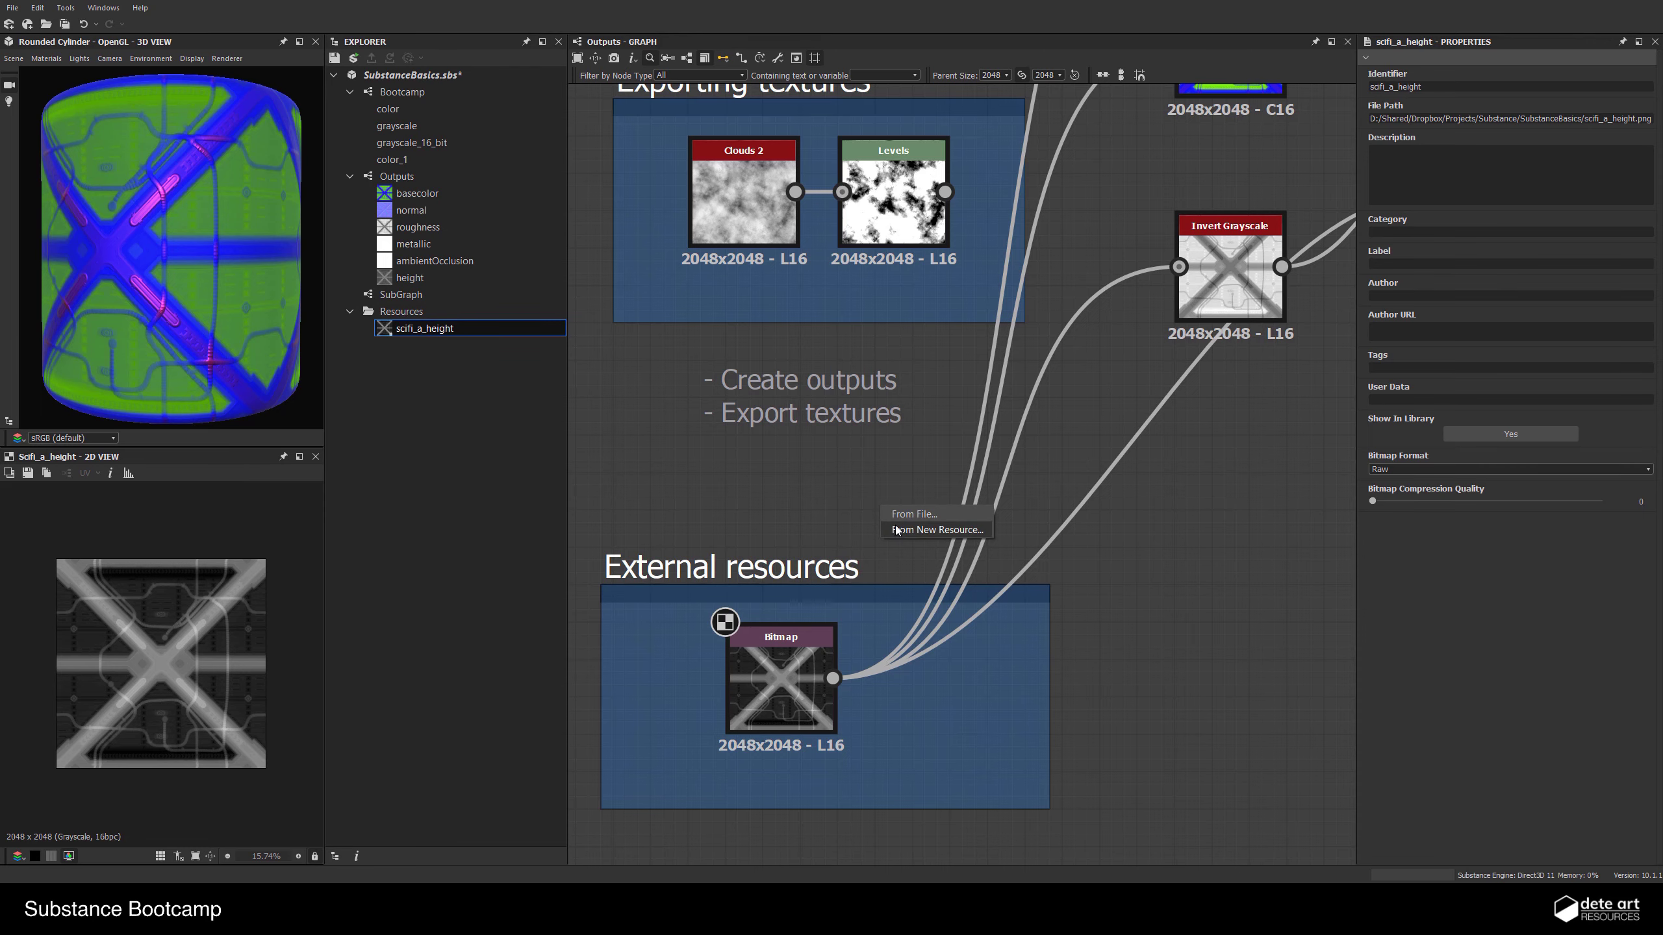
click(824, 509)
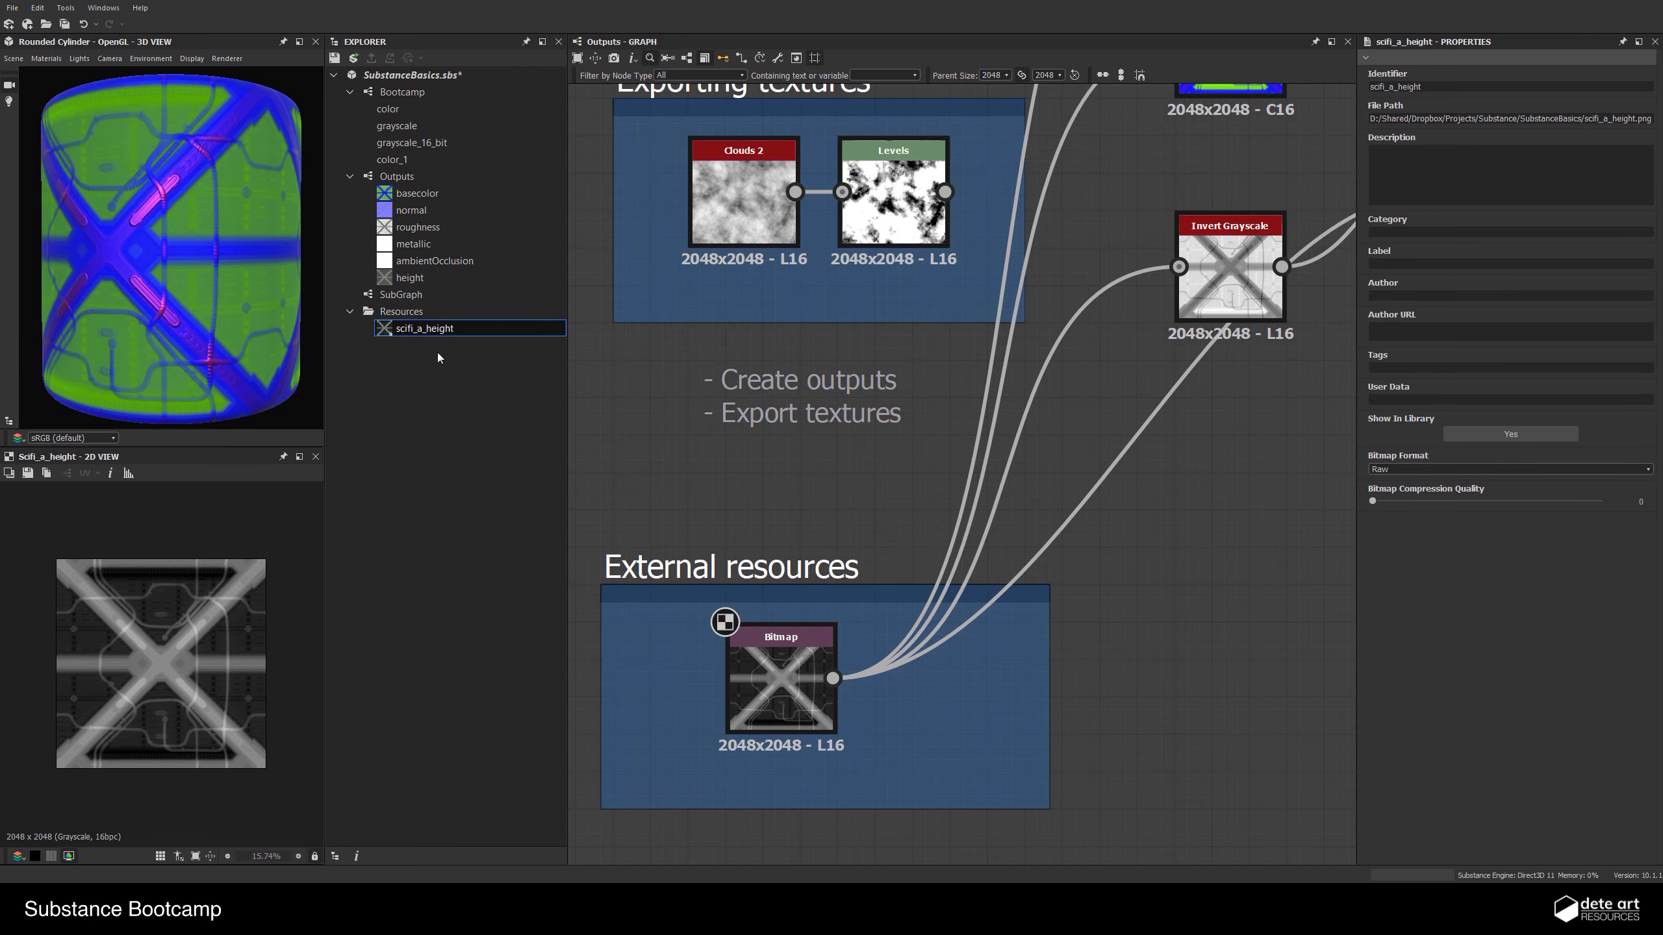
Review the properties of the Bitmap node in the External resources frame and its connections to the material nodes
scroll(953, 319, down, 3)
middle_drag(887, 357, 766, 447)
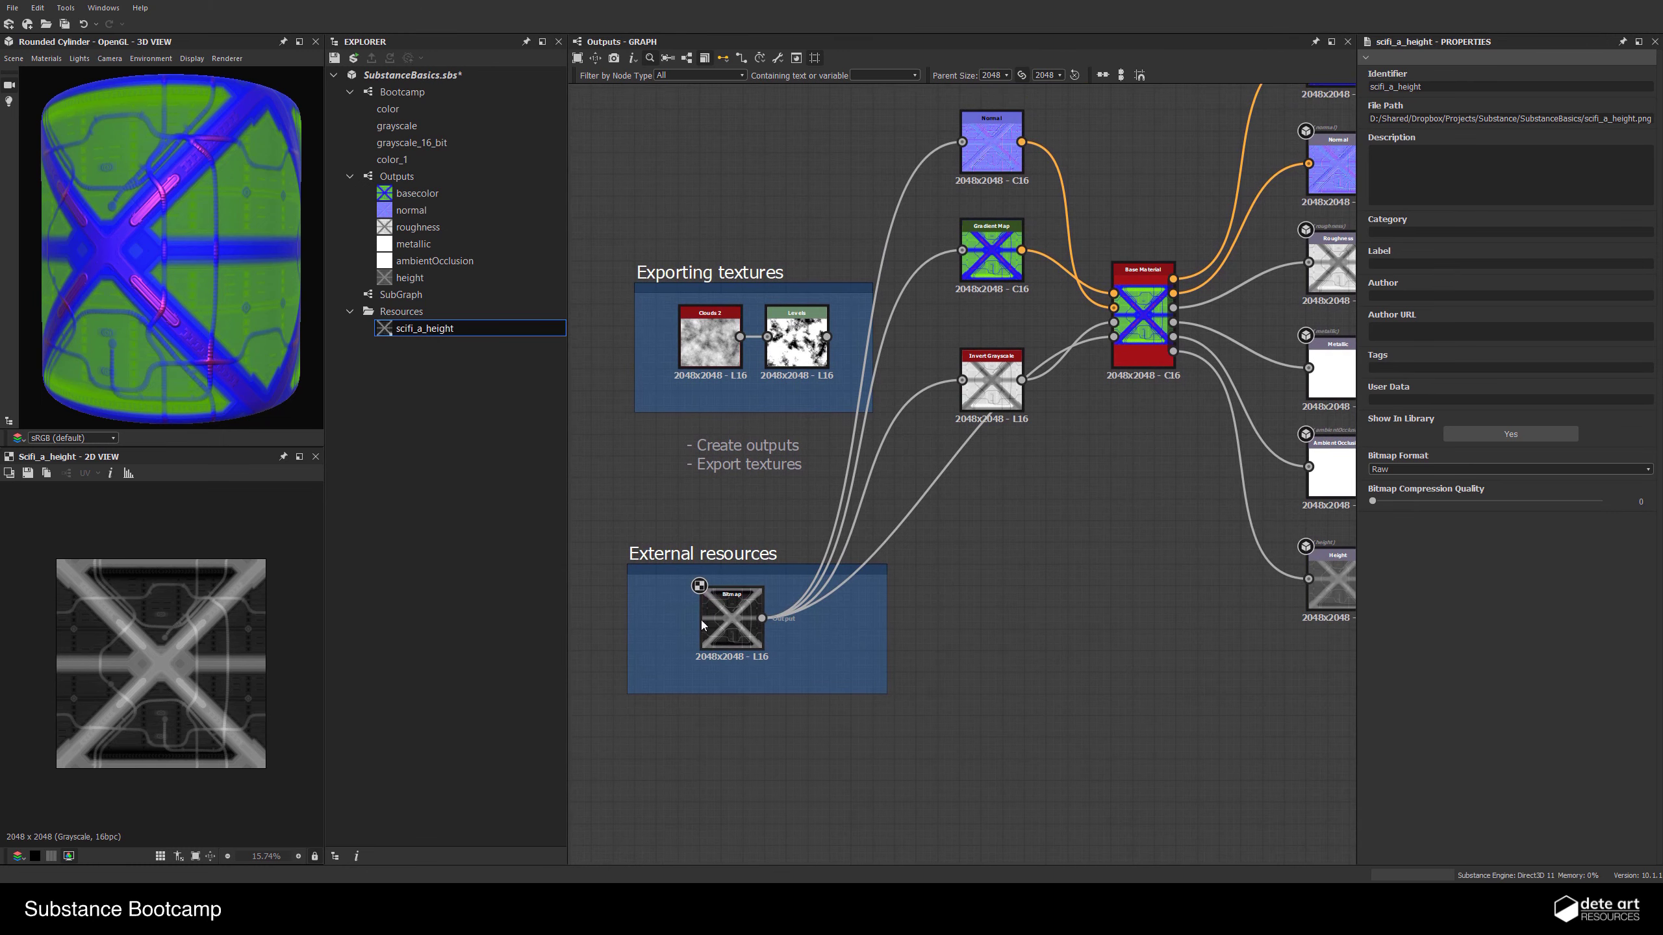
scroll(701, 623, up, 2)
click(728, 620)
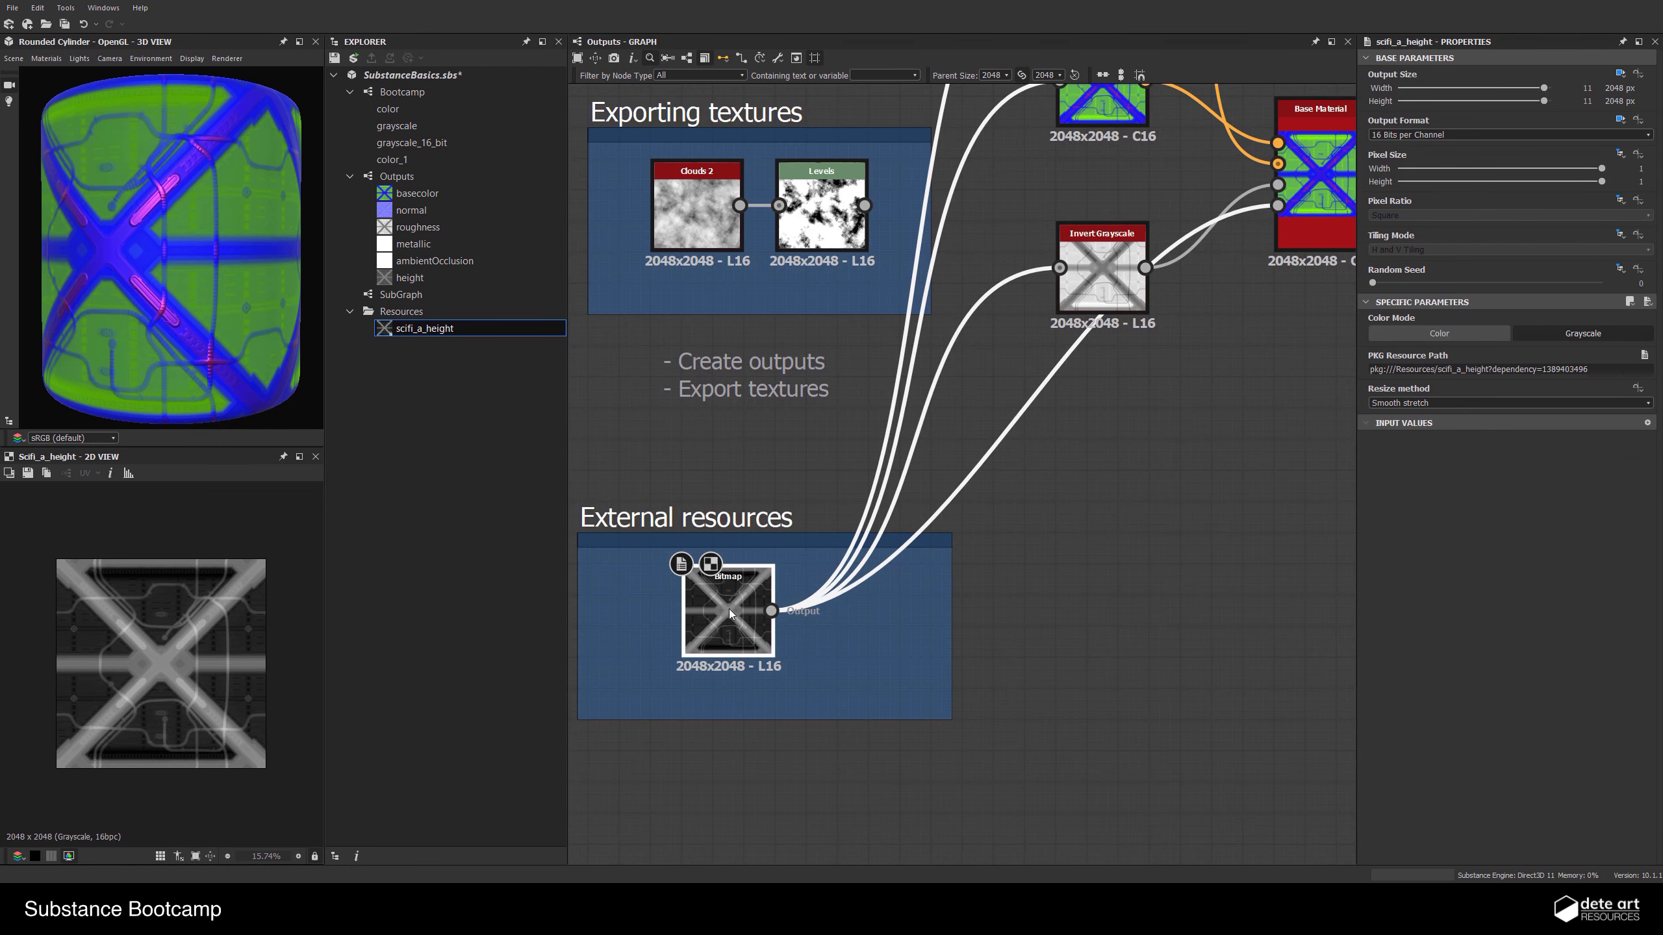
scroll(869, 624, down, 3)
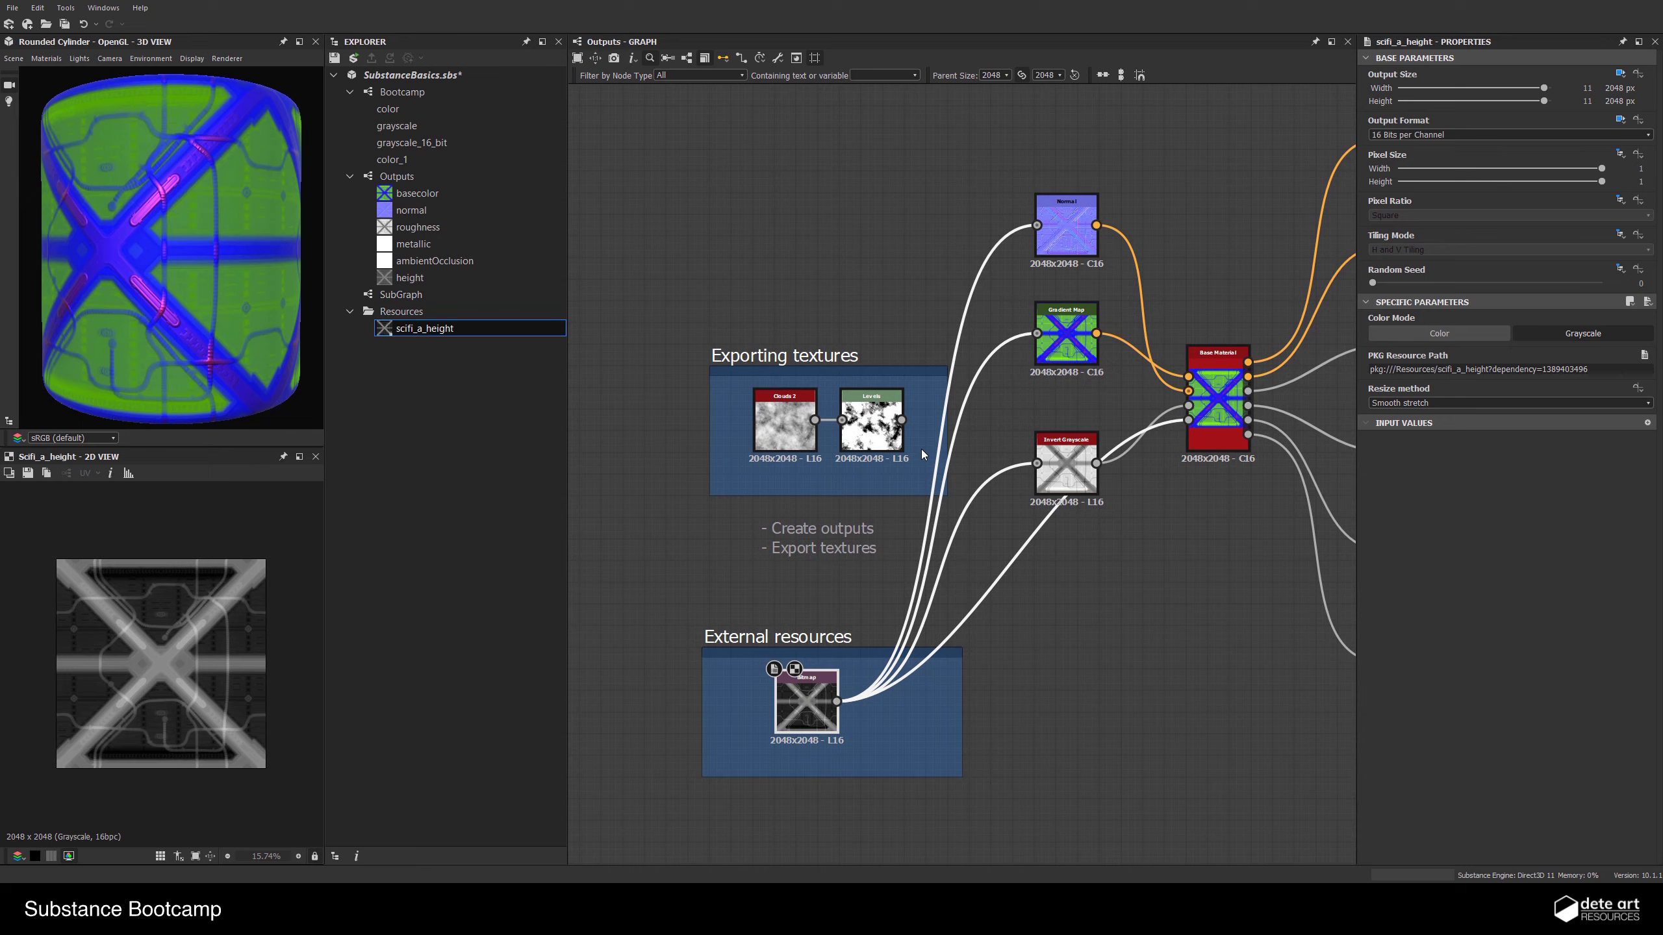
scroll(921, 450, up, 2)
click(892, 580)
scroll(1014, 574, down, 2)
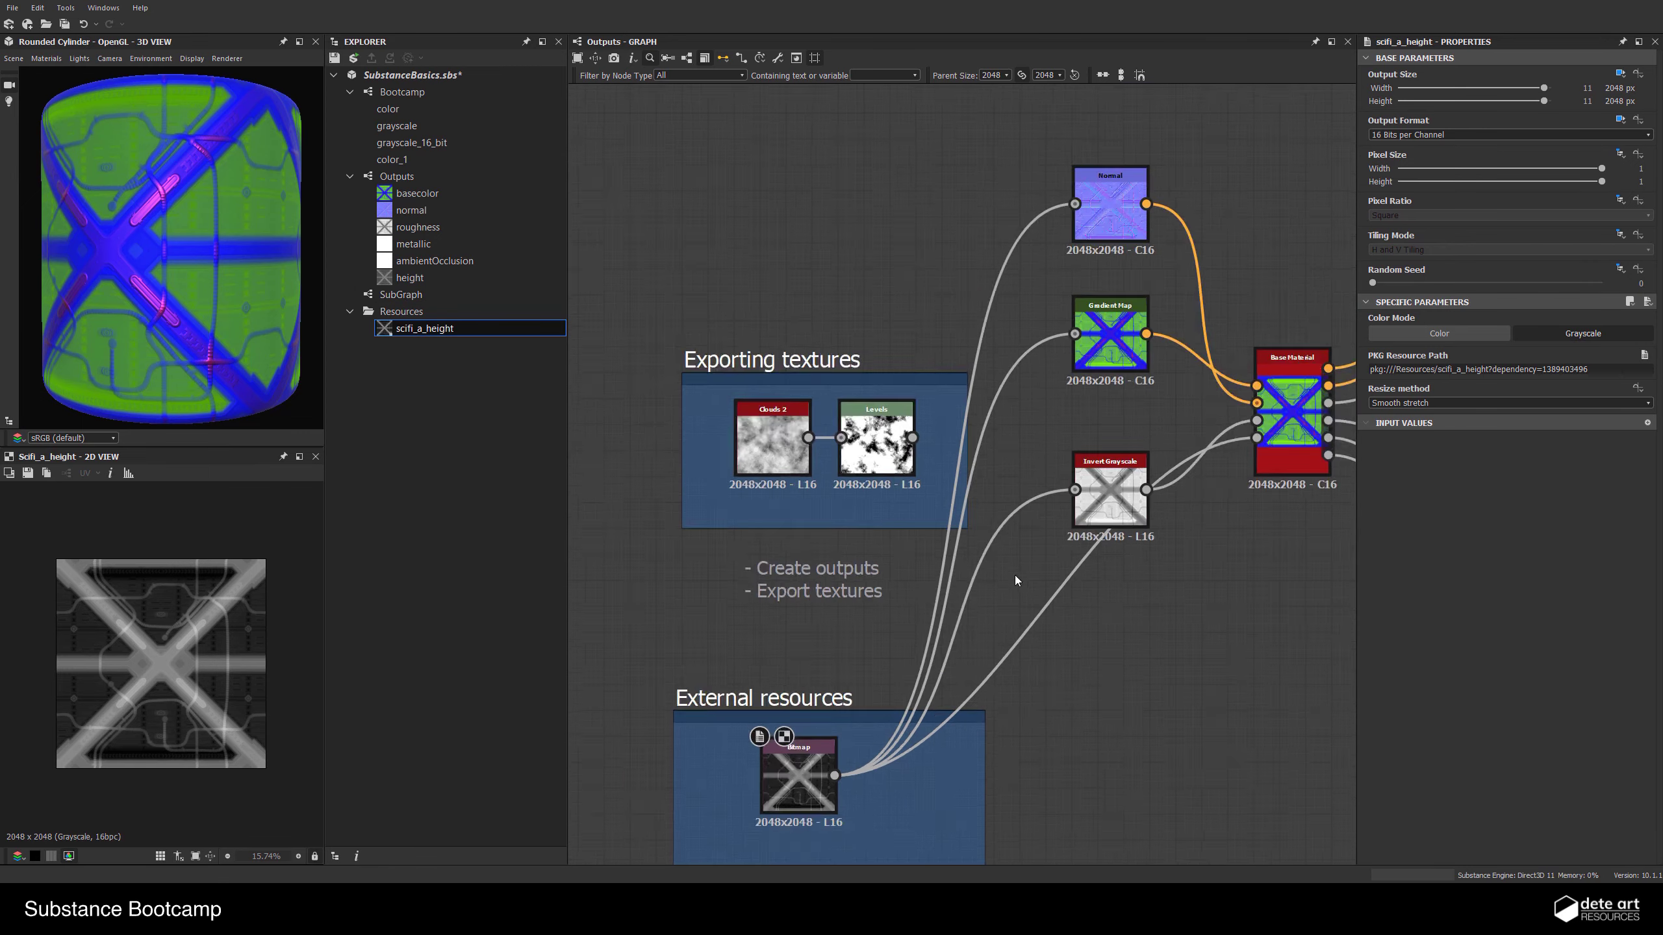
Examine the Levels node in the Exporting textures frame and its properties
middle_drag(985, 543, 999, 468)
scroll(921, 365, up, 2)
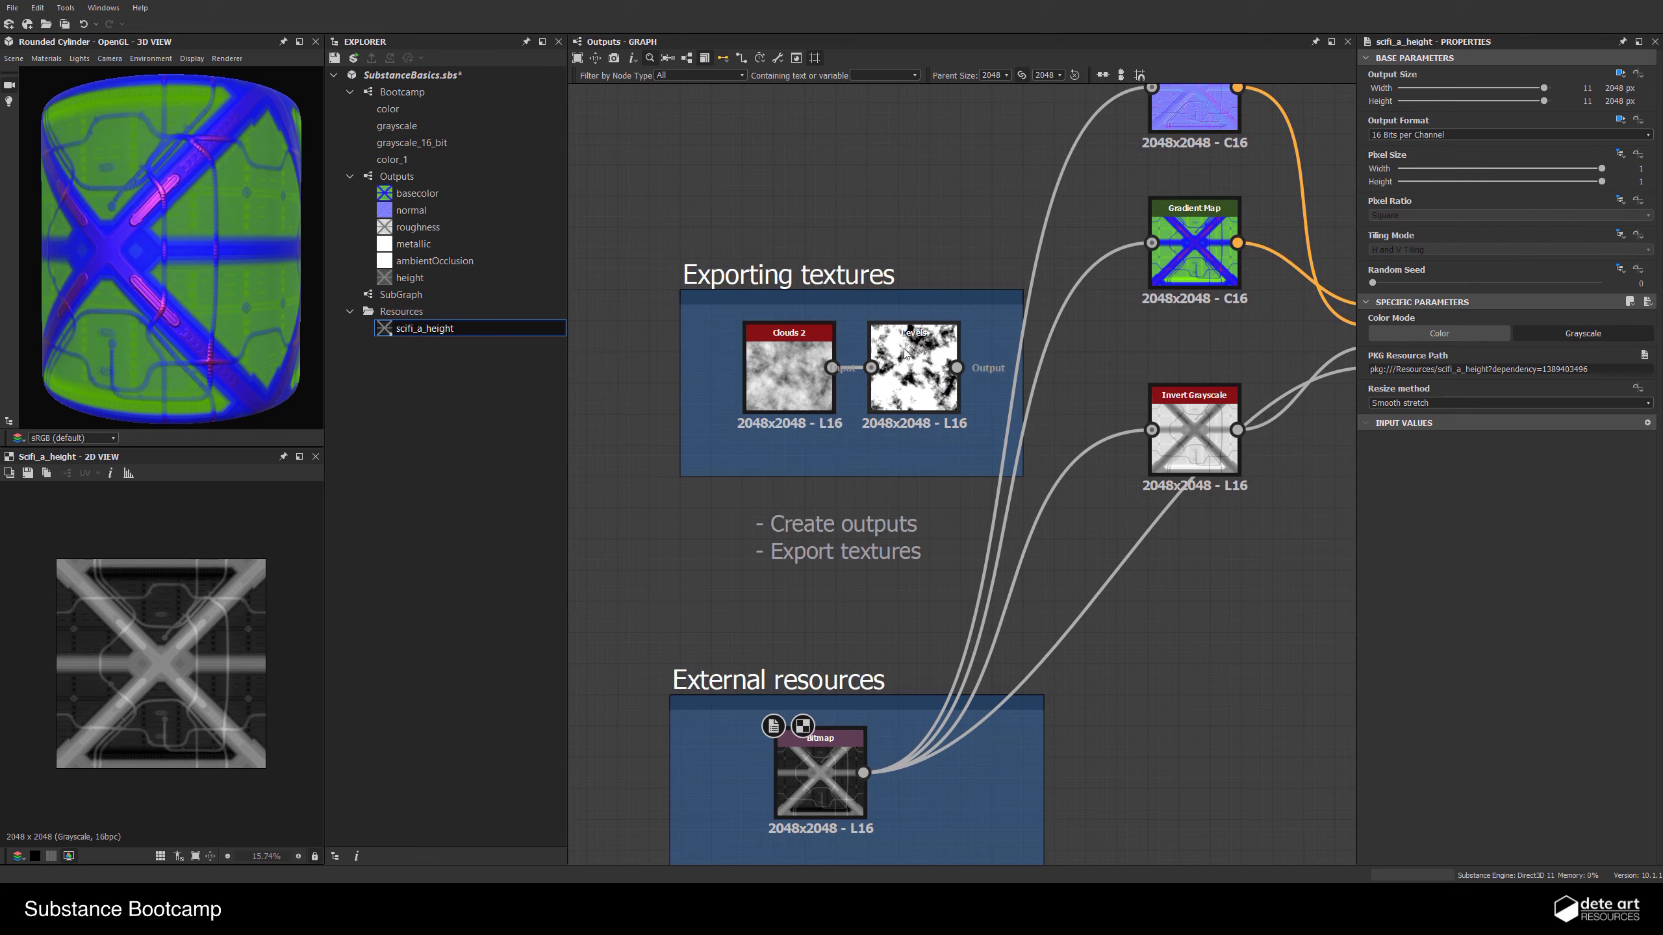
click(905, 353)
middle_drag(1169, 576, 1119, 589)
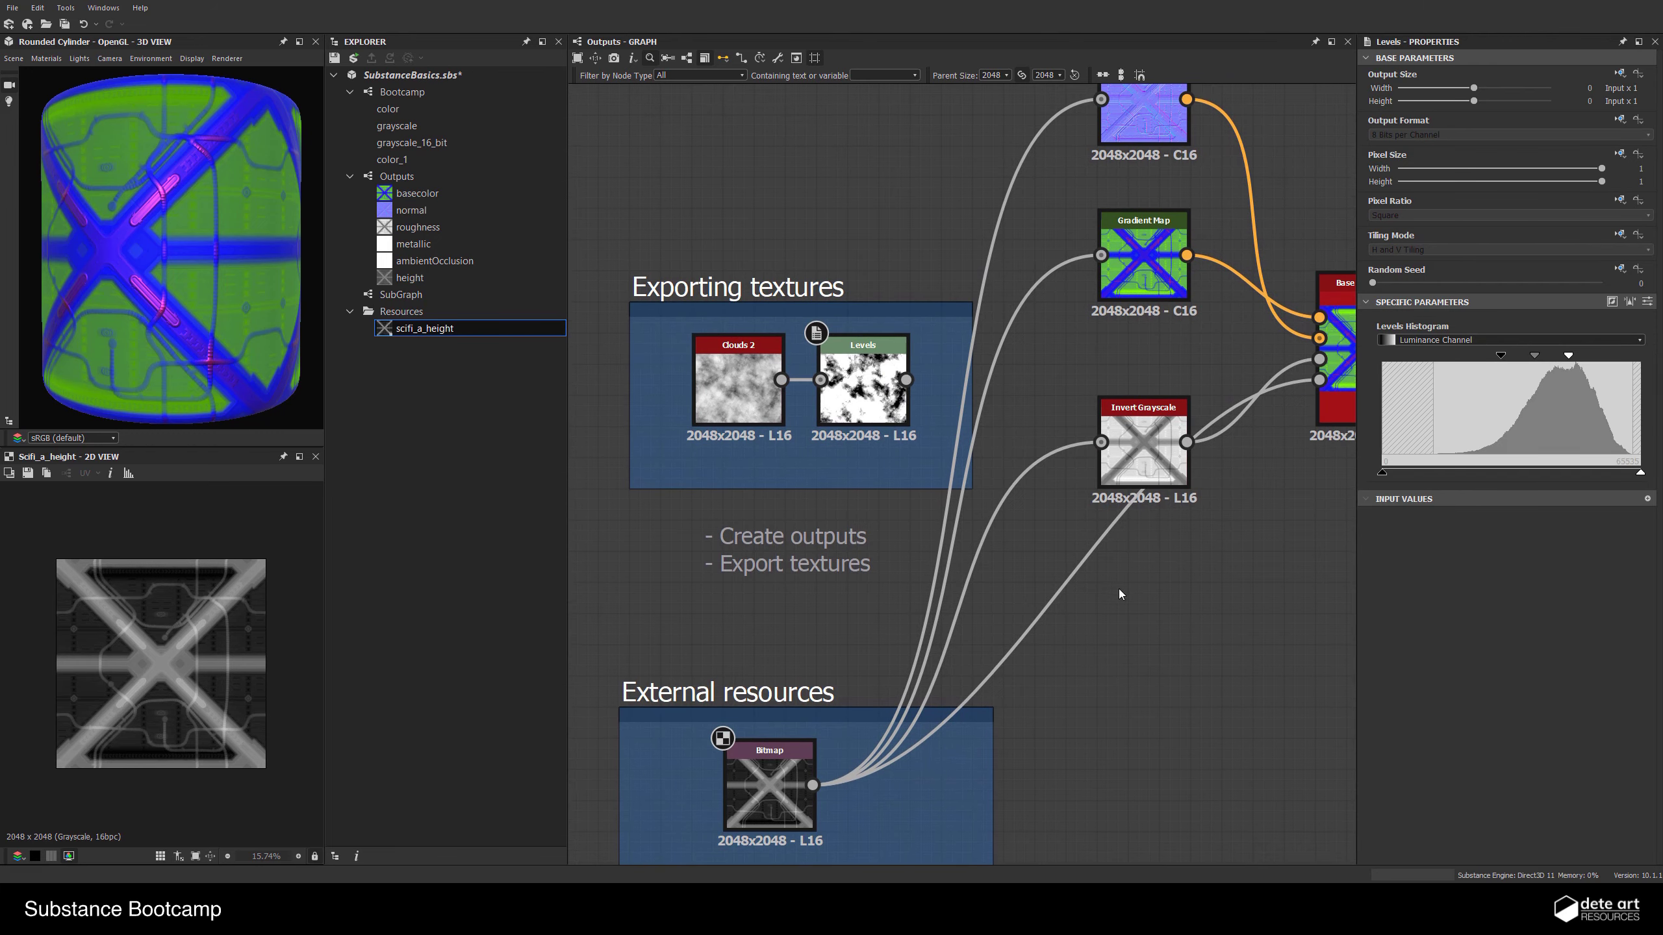
scroll(1153, 627, down, 1)
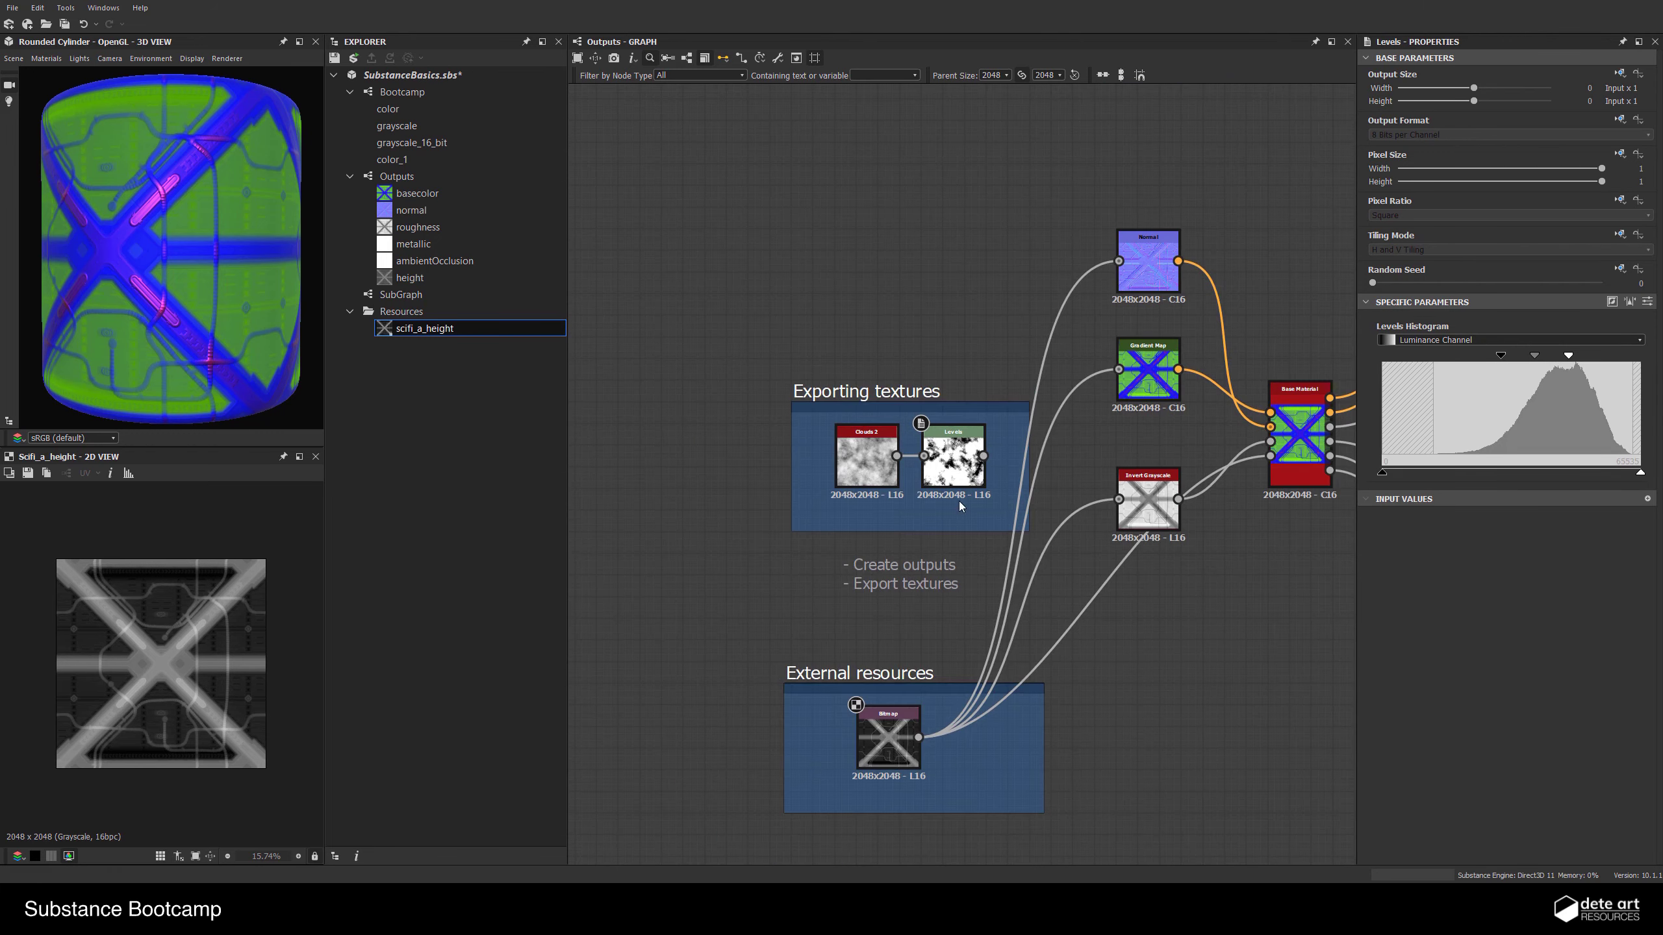
scroll(954, 484, up, 2)
scroll(964, 522, down, 1)
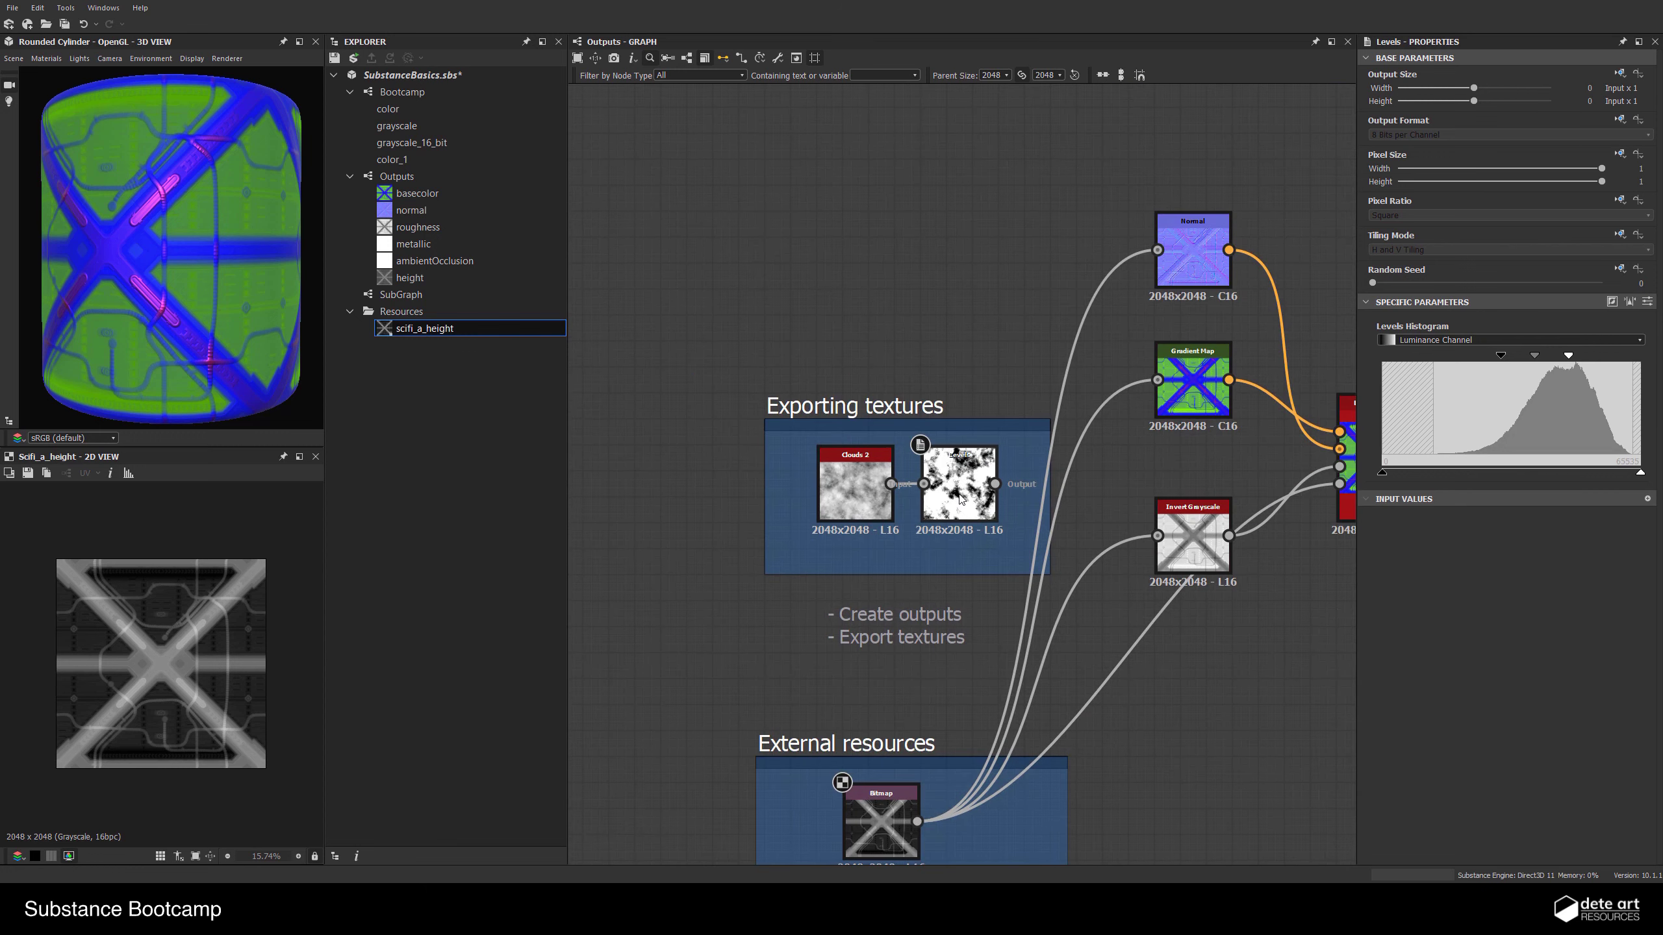
scroll(960, 500, up, 2)
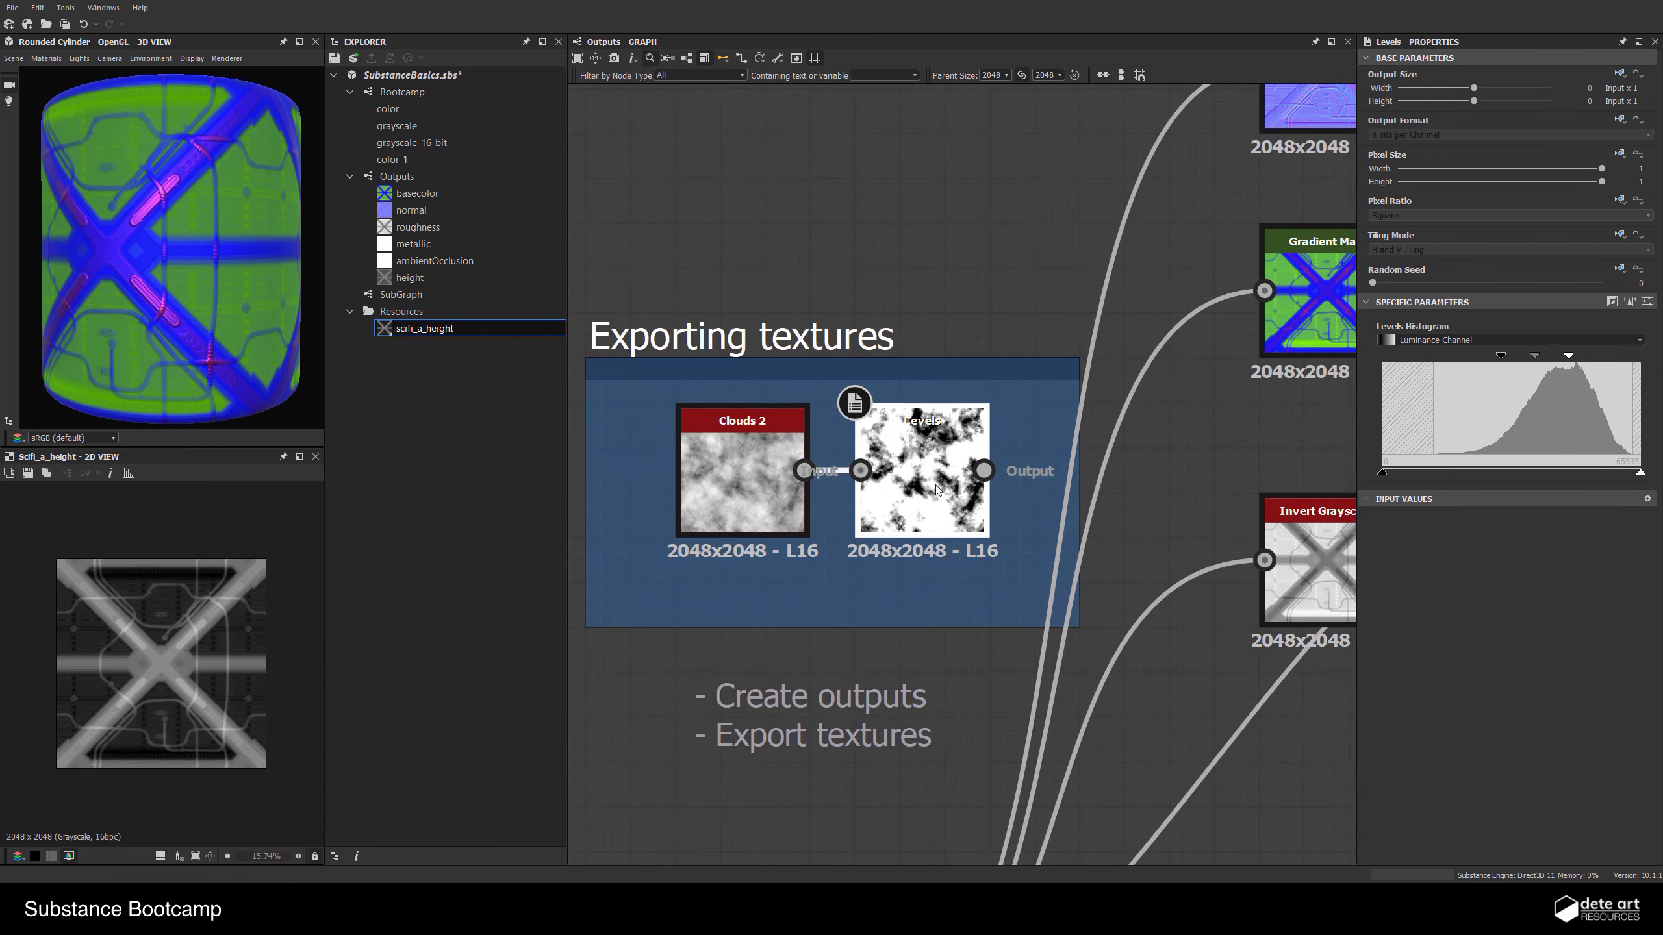
Open the SubGraph graph from the SubstanceBasics package
double_click(389, 294)
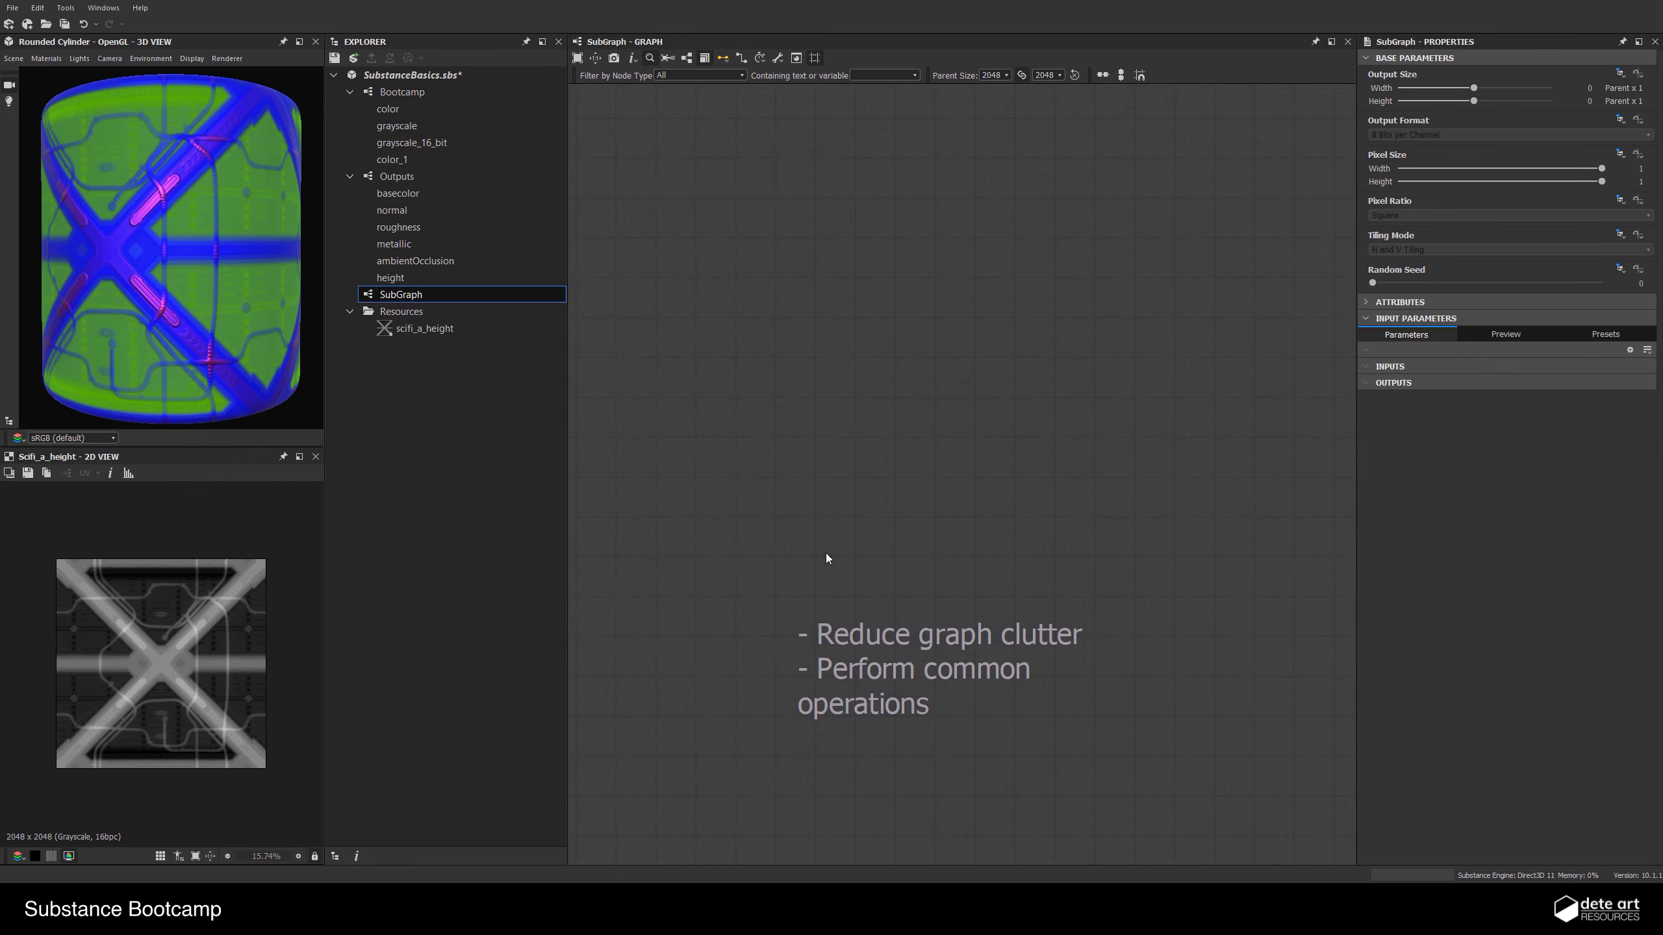
Show the New Substance Graph dialog for the SubstanceBasics package and cancel it
right_click(395, 80)
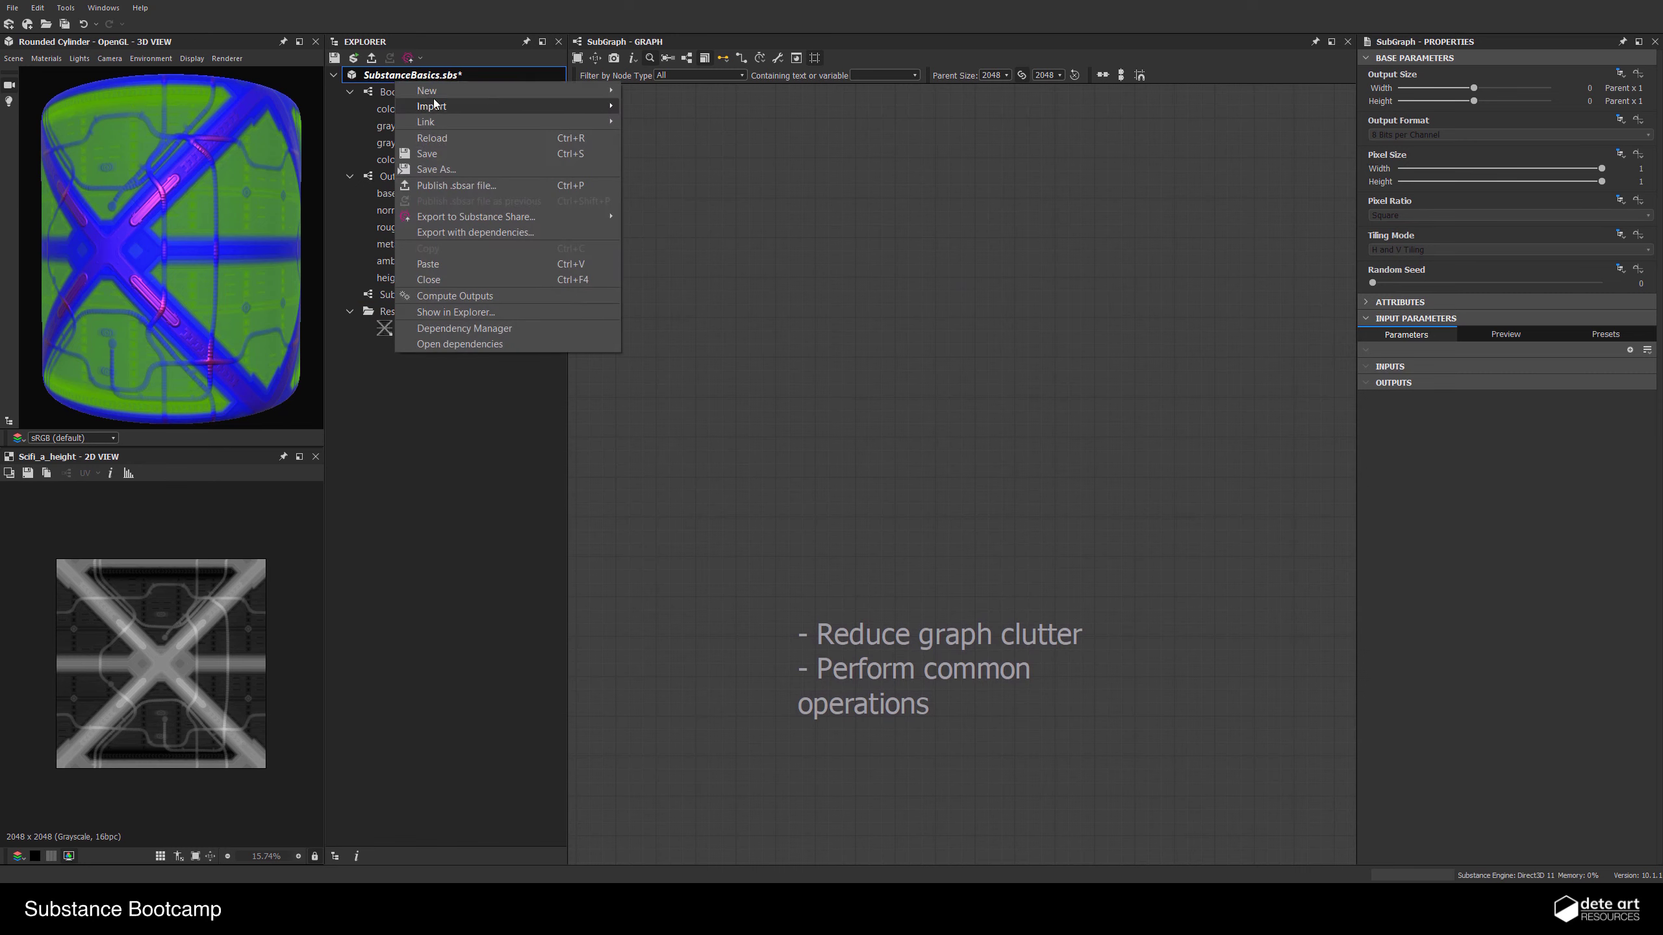
mouse_move(439, 93)
click(680, 92)
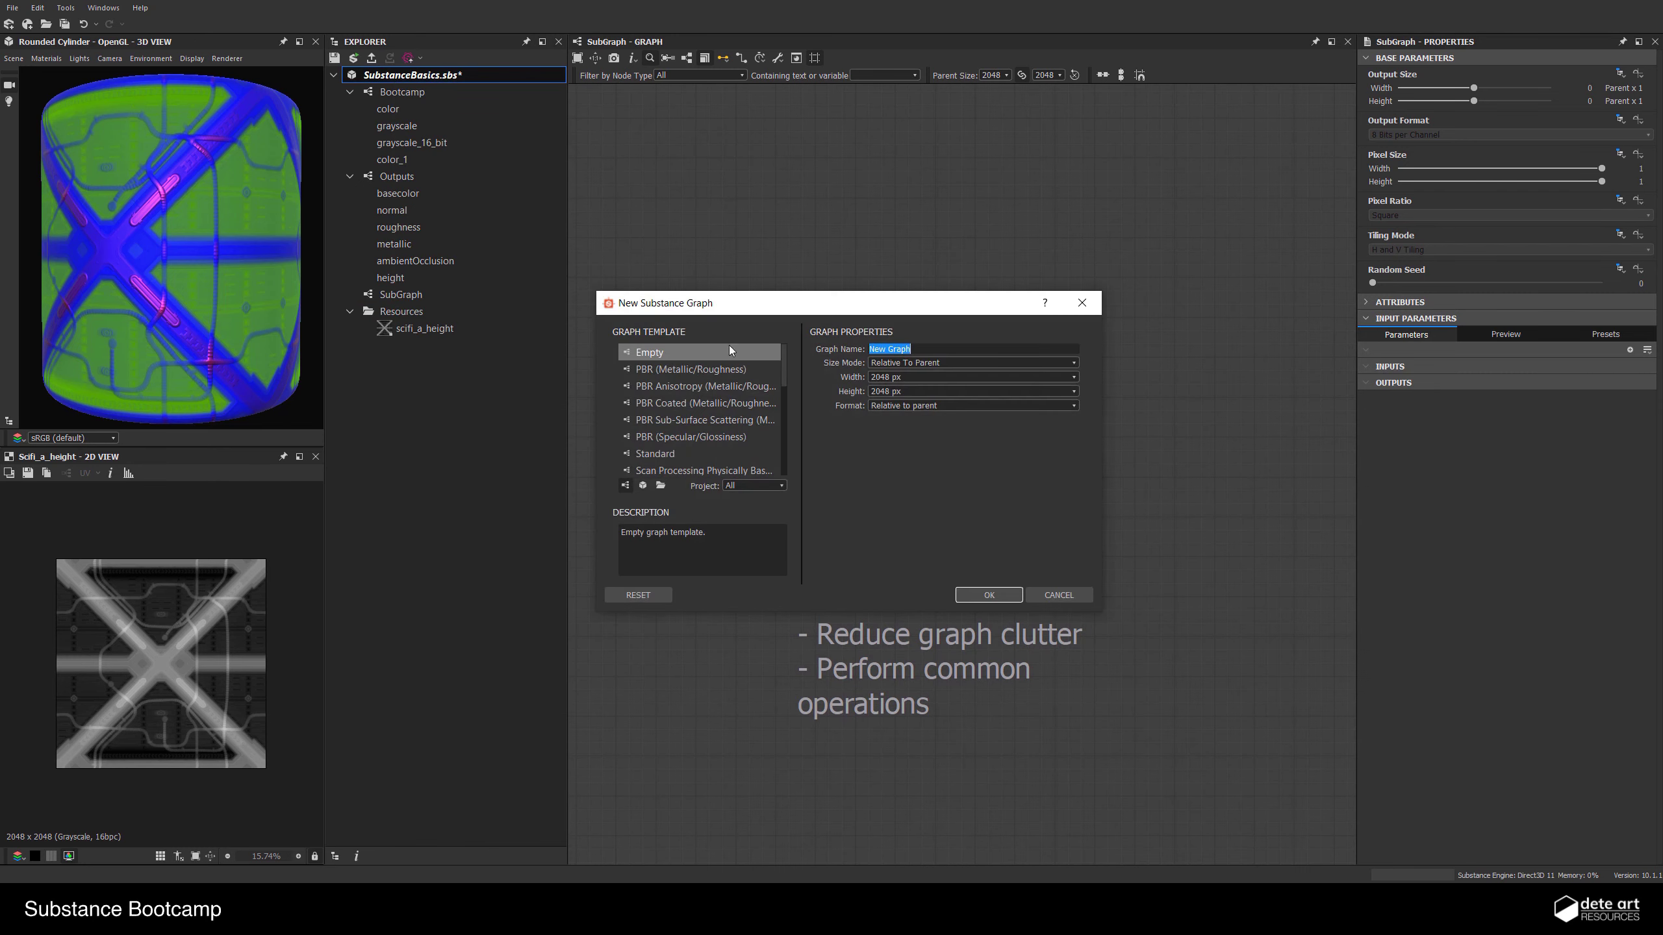
click(1058, 593)
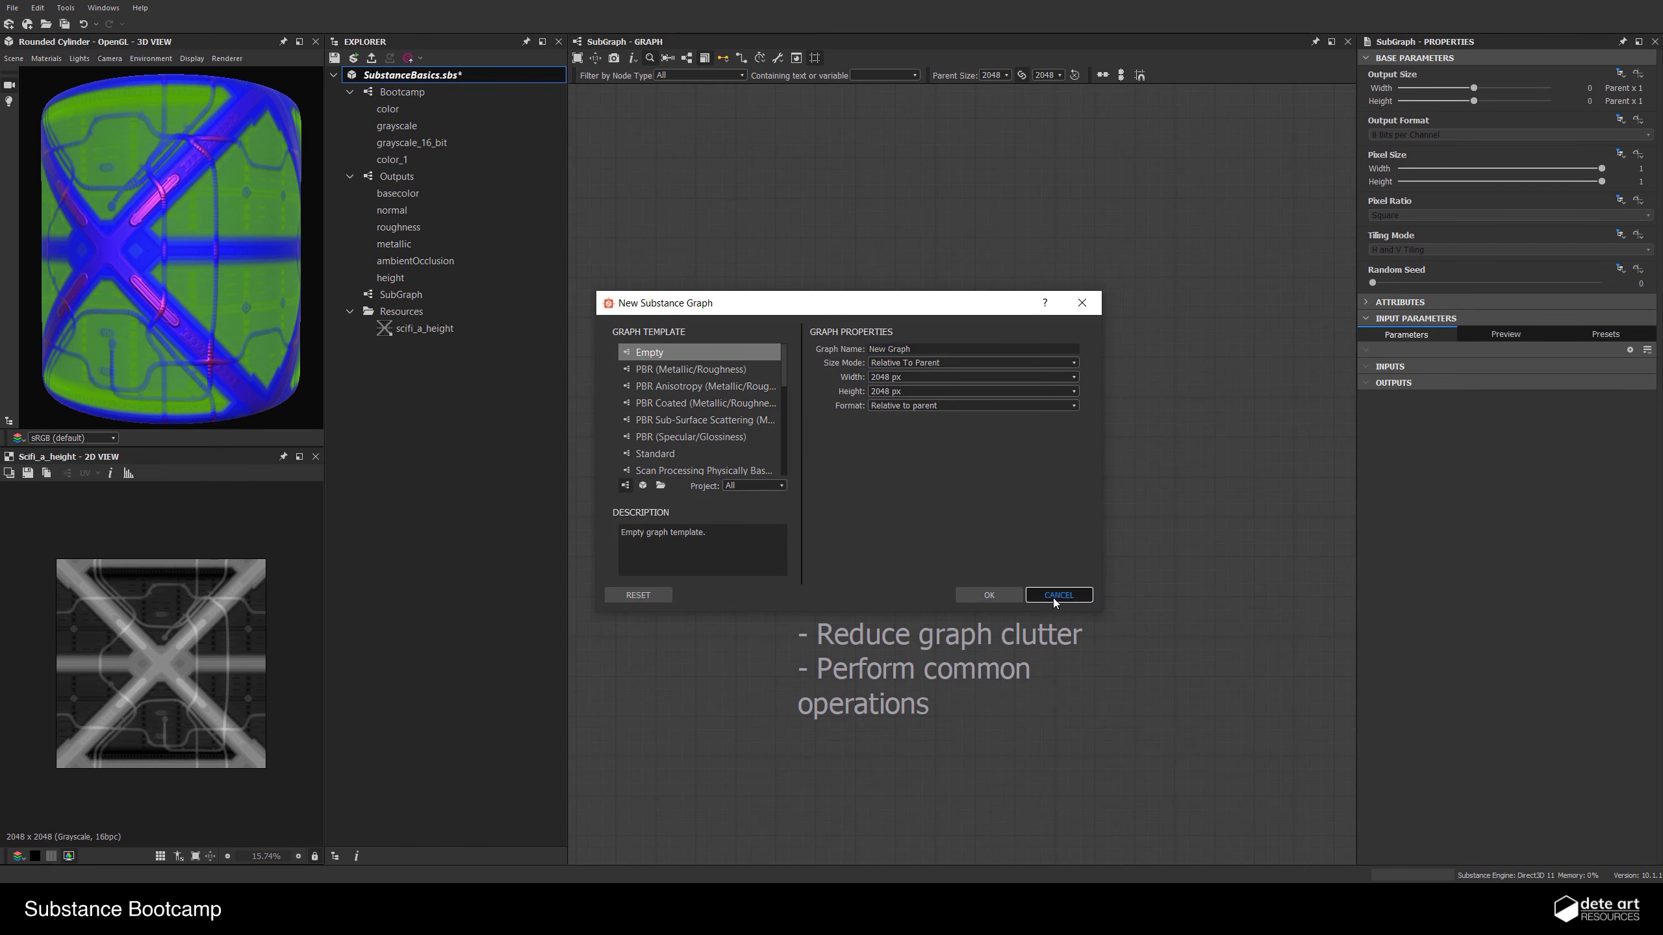
Add a Levels node to the SubGraph graph above the comment text and deselect it
middle_drag(920, 342, 922, 343)
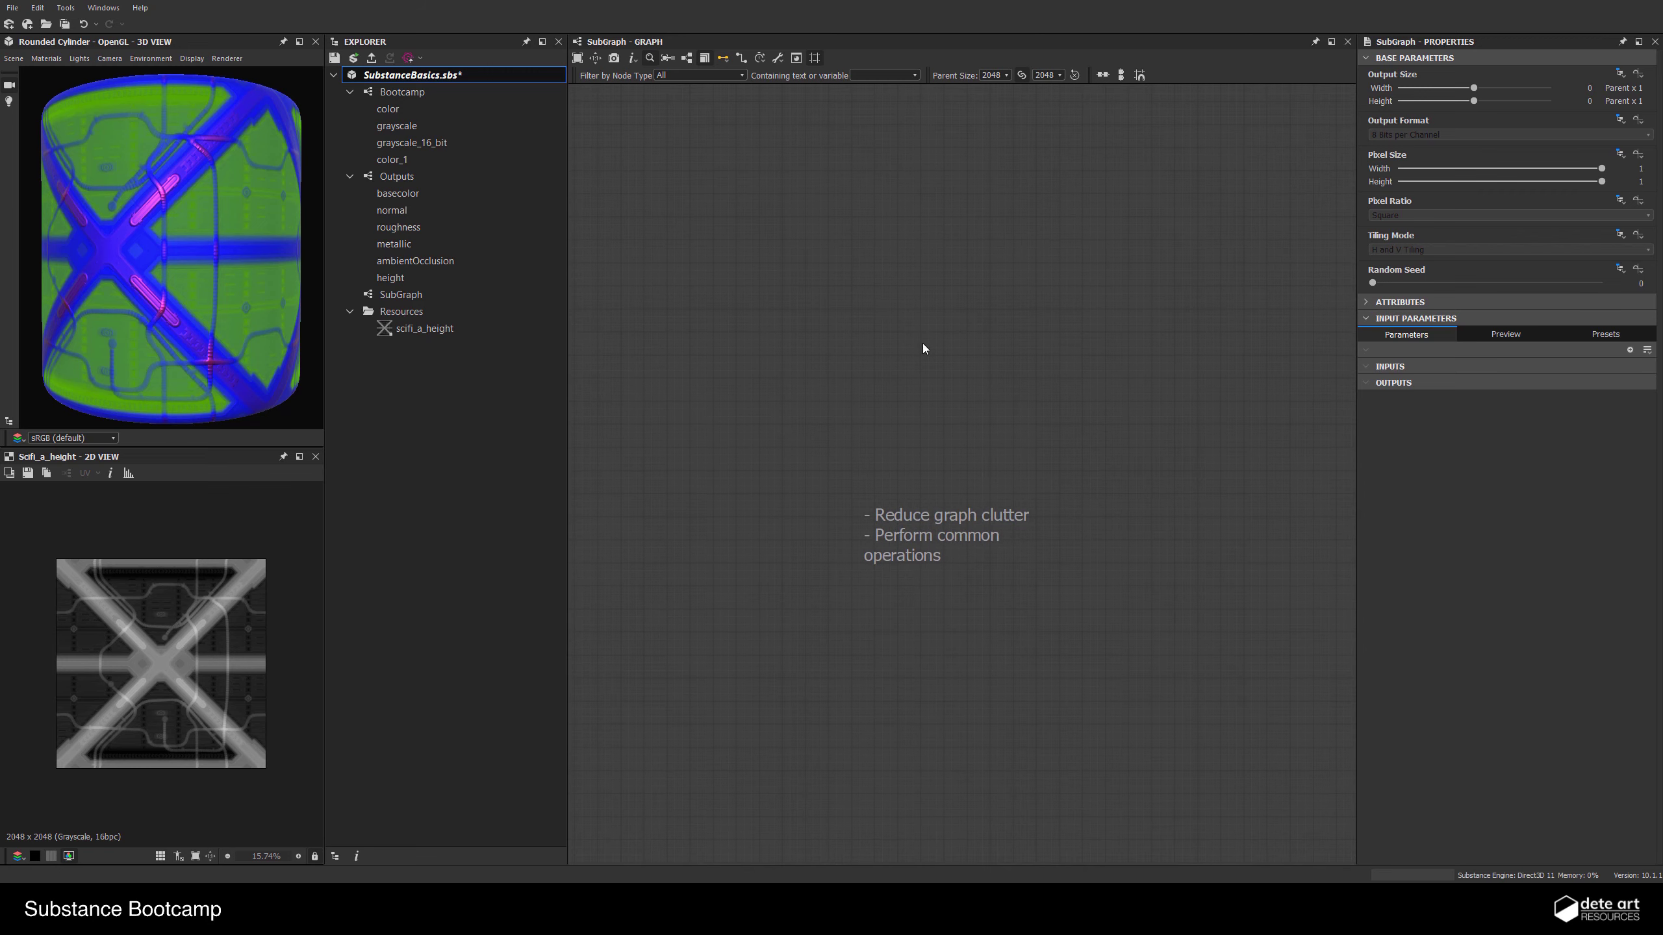
key(l)
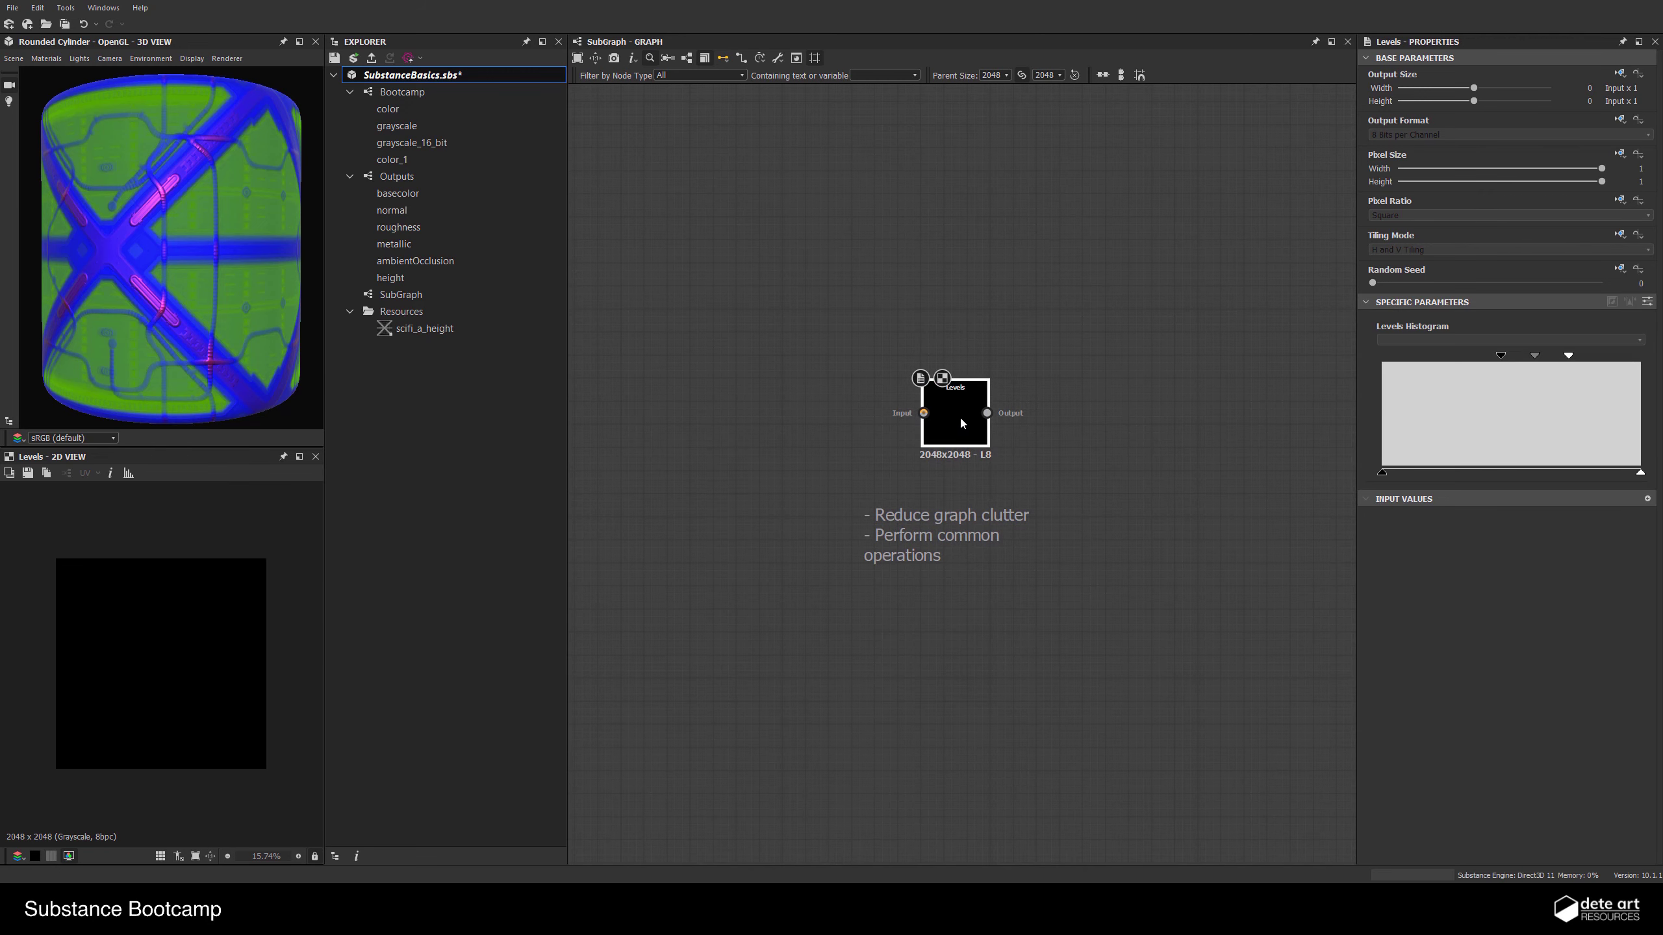
scroll(958, 419, up, 2)
middle_drag(829, 439, 740, 522)
click(906, 352)
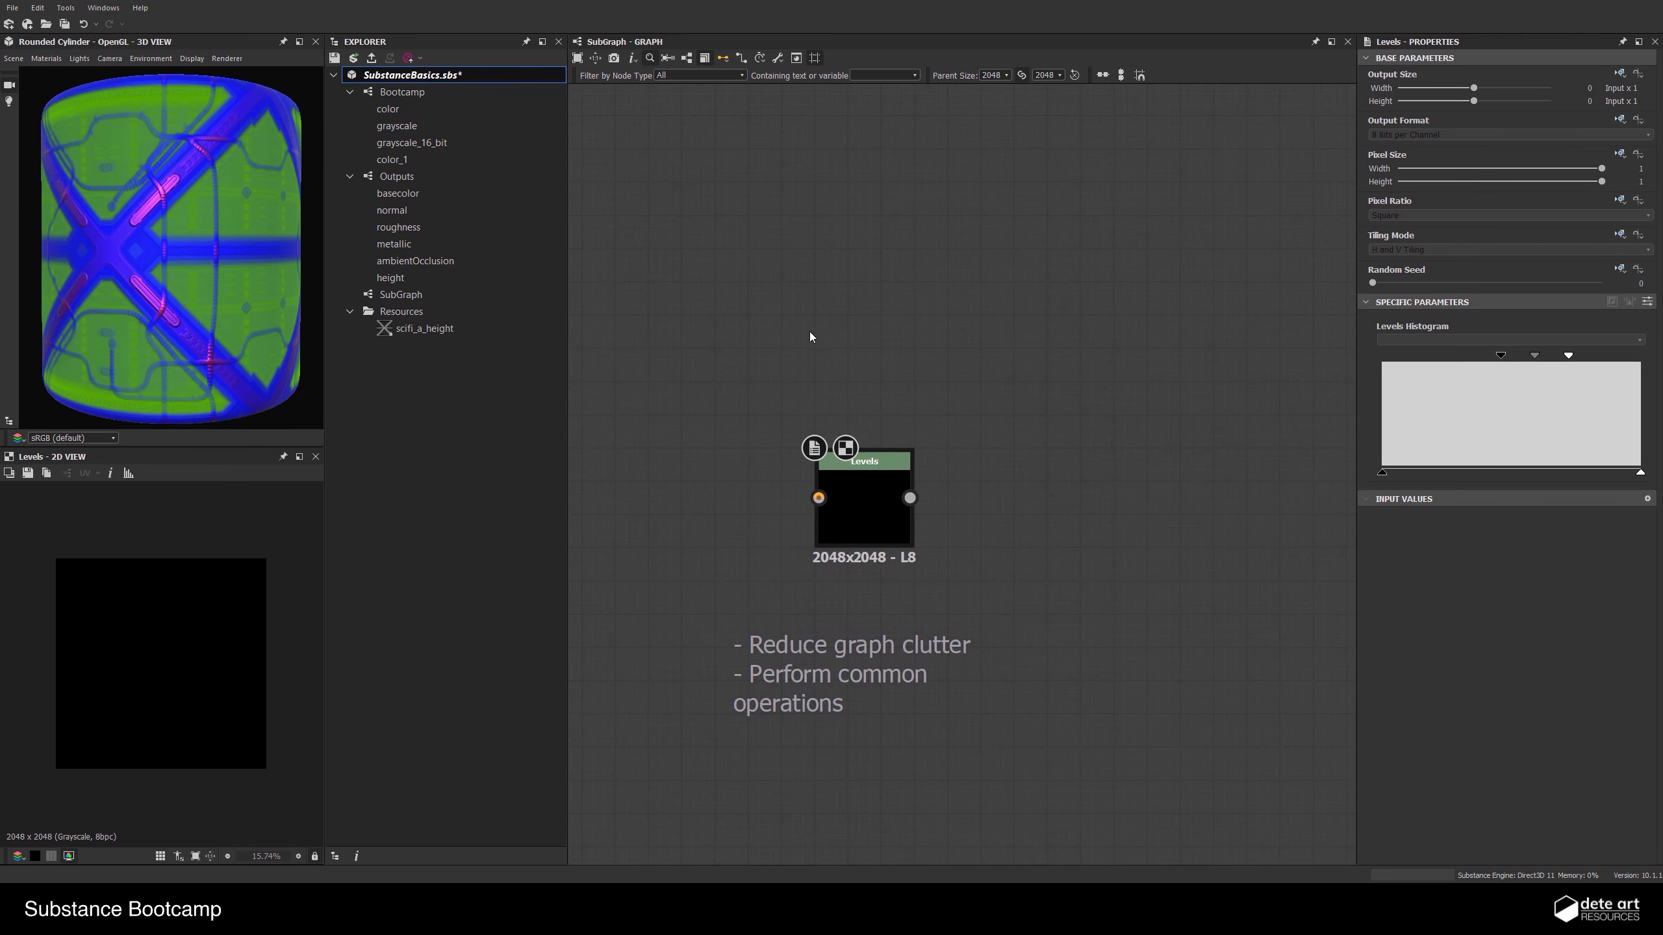
key(space)
text(bl)
click(759, 376)
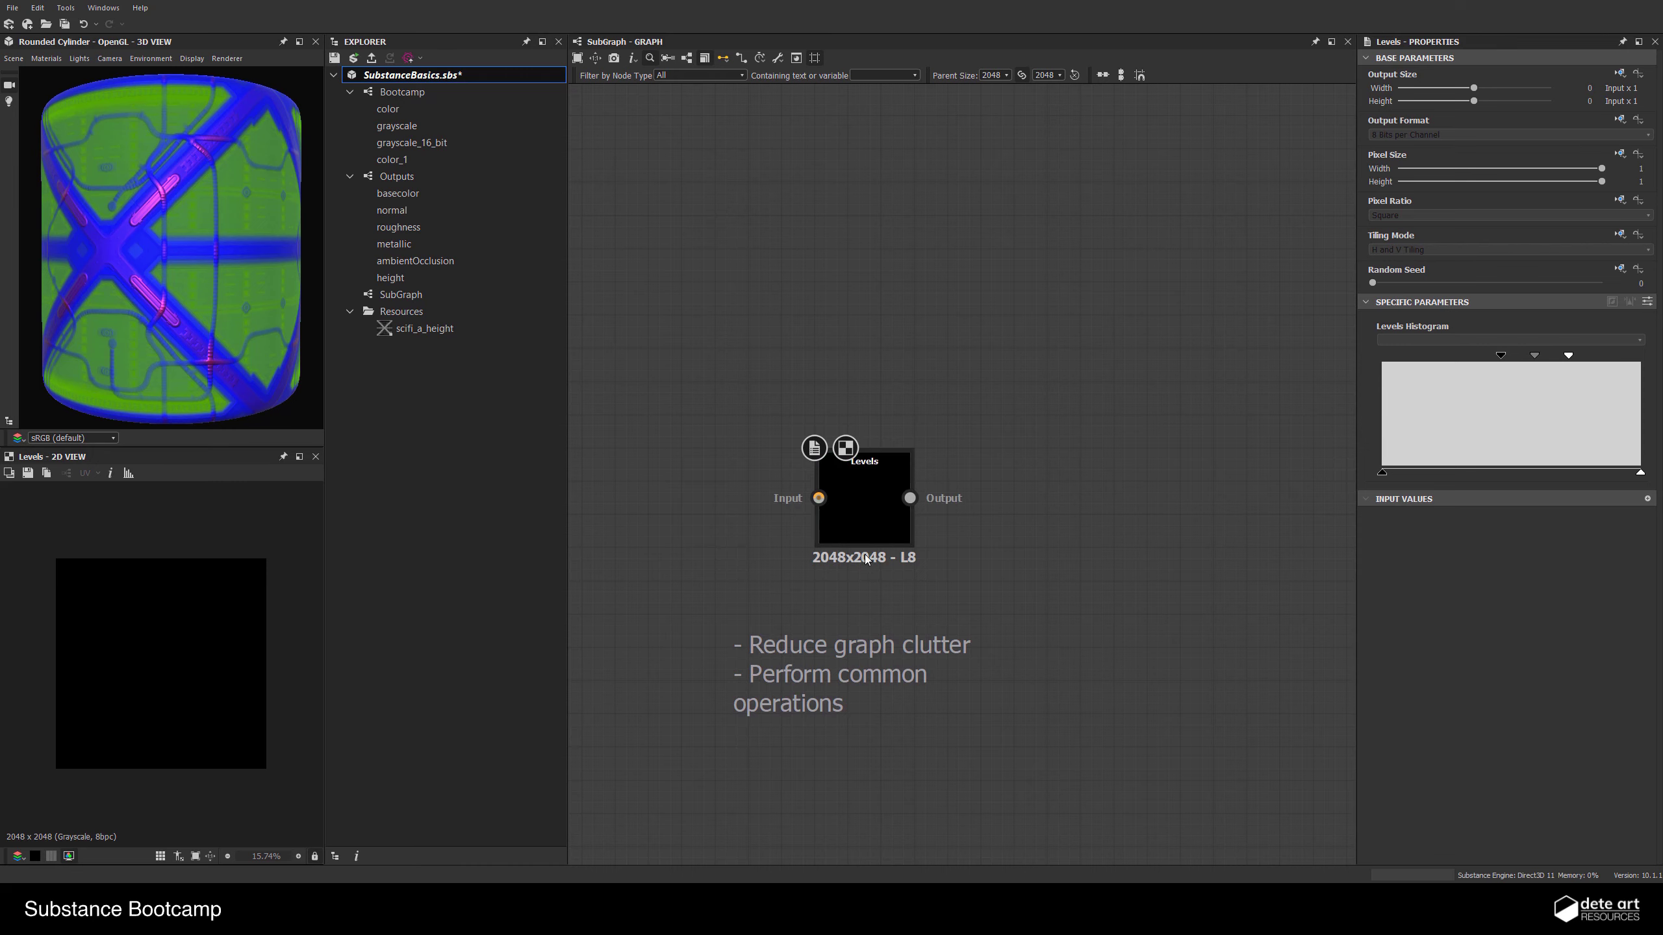
Add an Input Grayscale node before the Levels node and connect its output to the Levels input
mouse_move(865, 568)
middle_down()
mouse_move(894, 598)
mouse_move(847, 602)
mouse_move(863, 599)
middle_up()
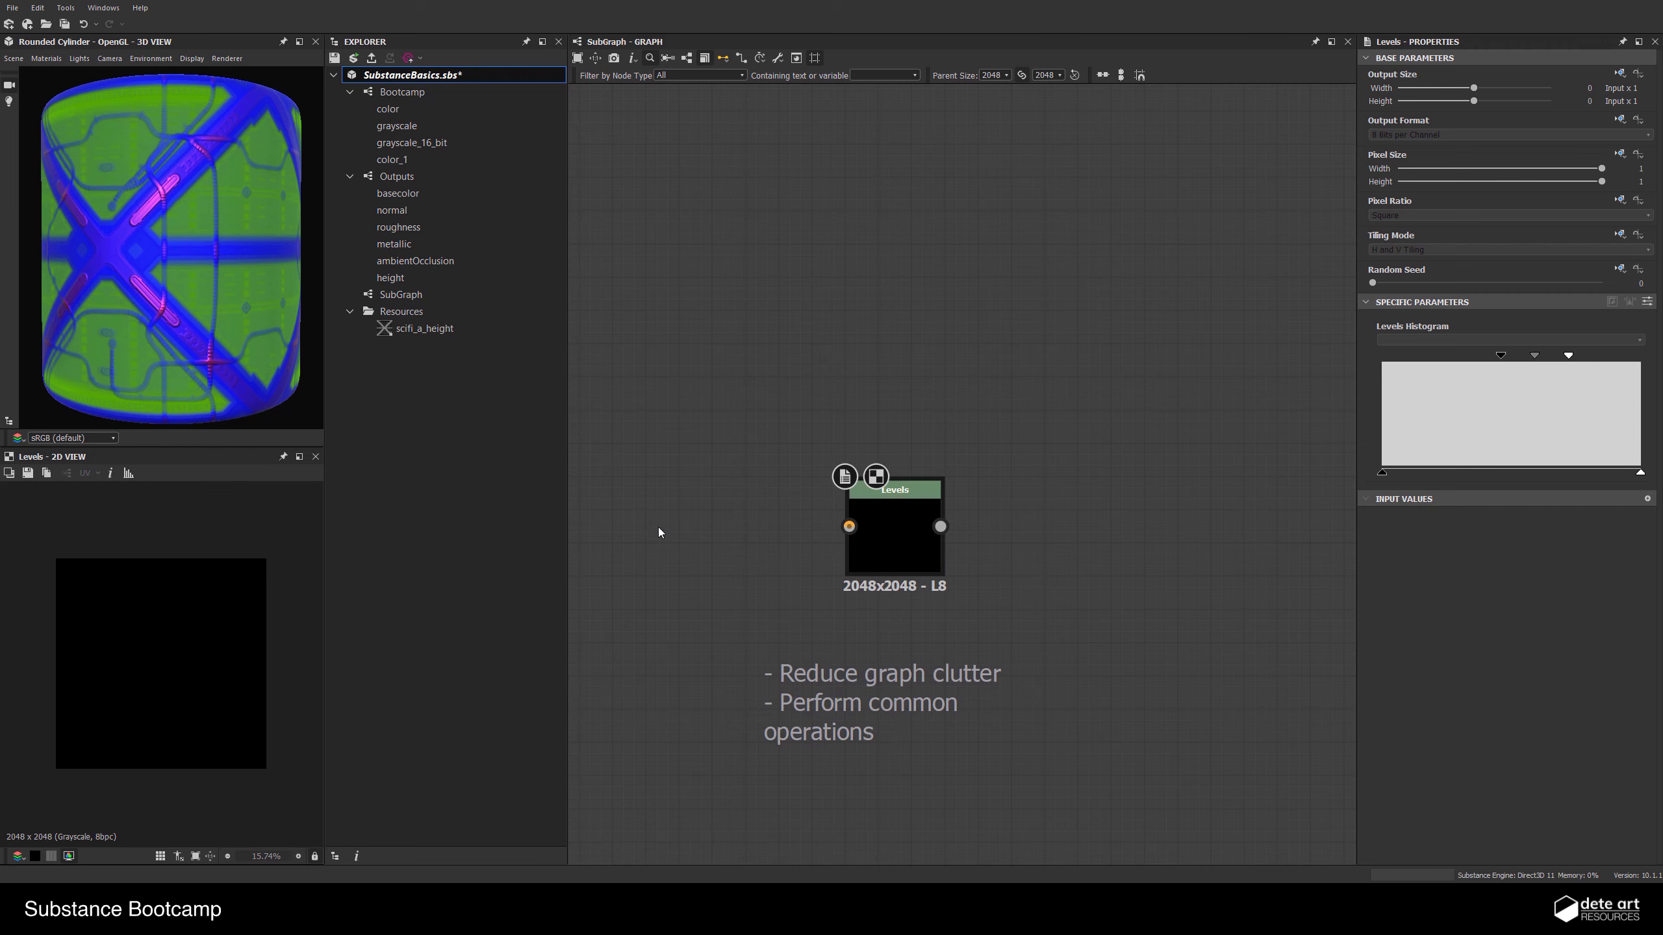
key(space)
text(in)
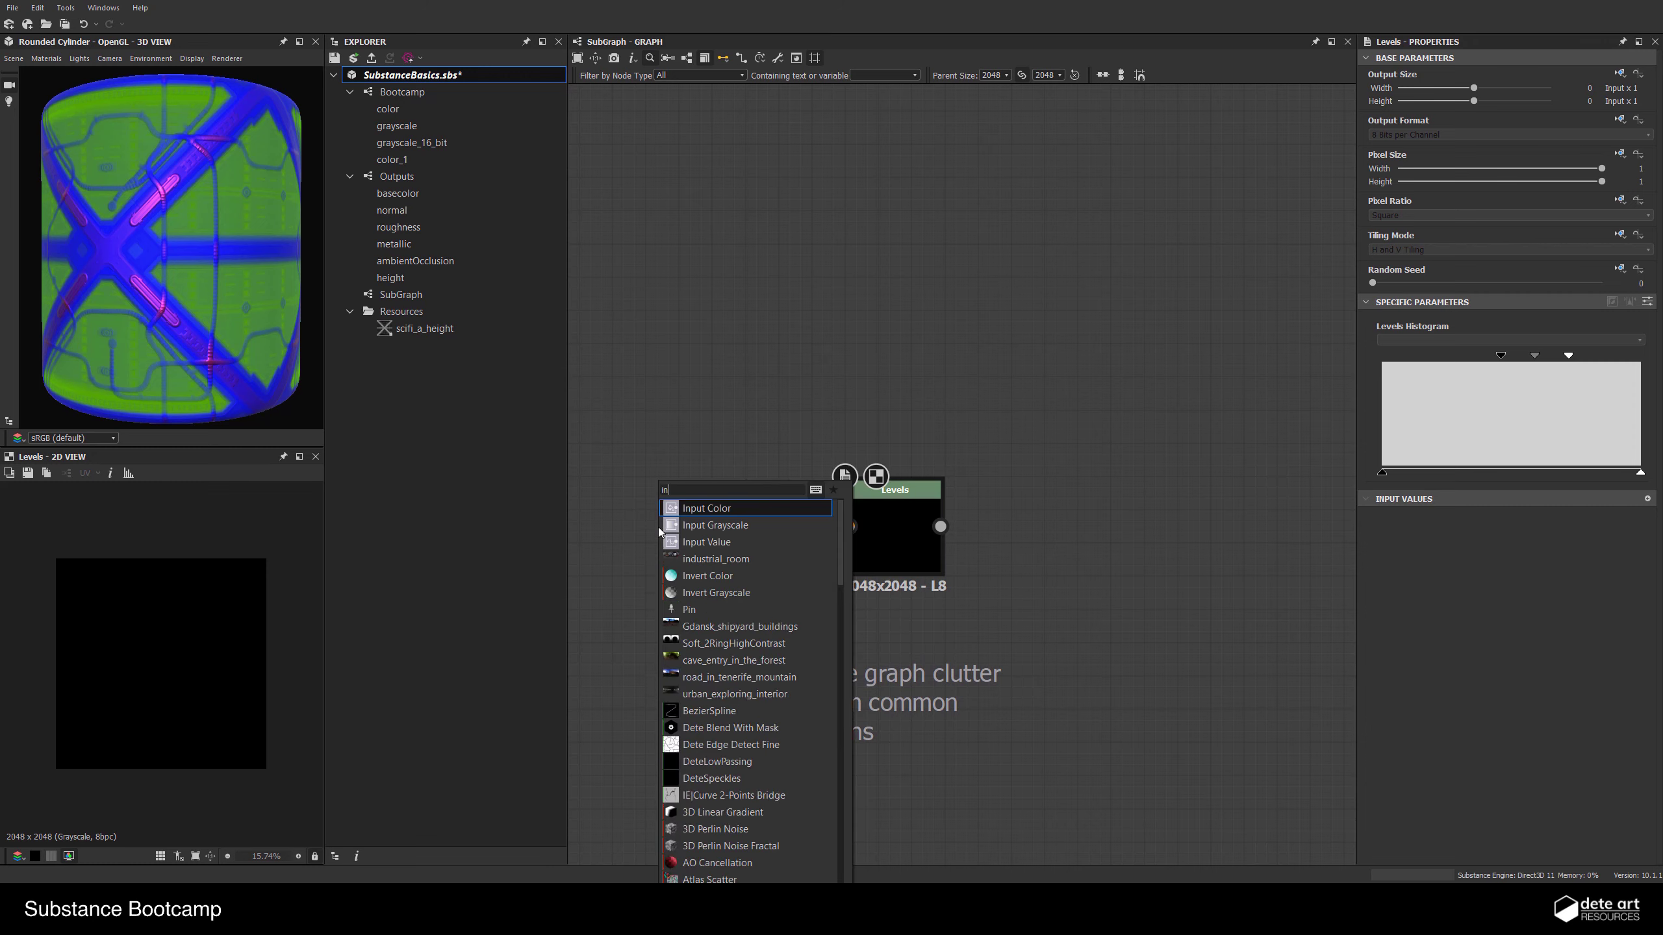
click(699, 526)
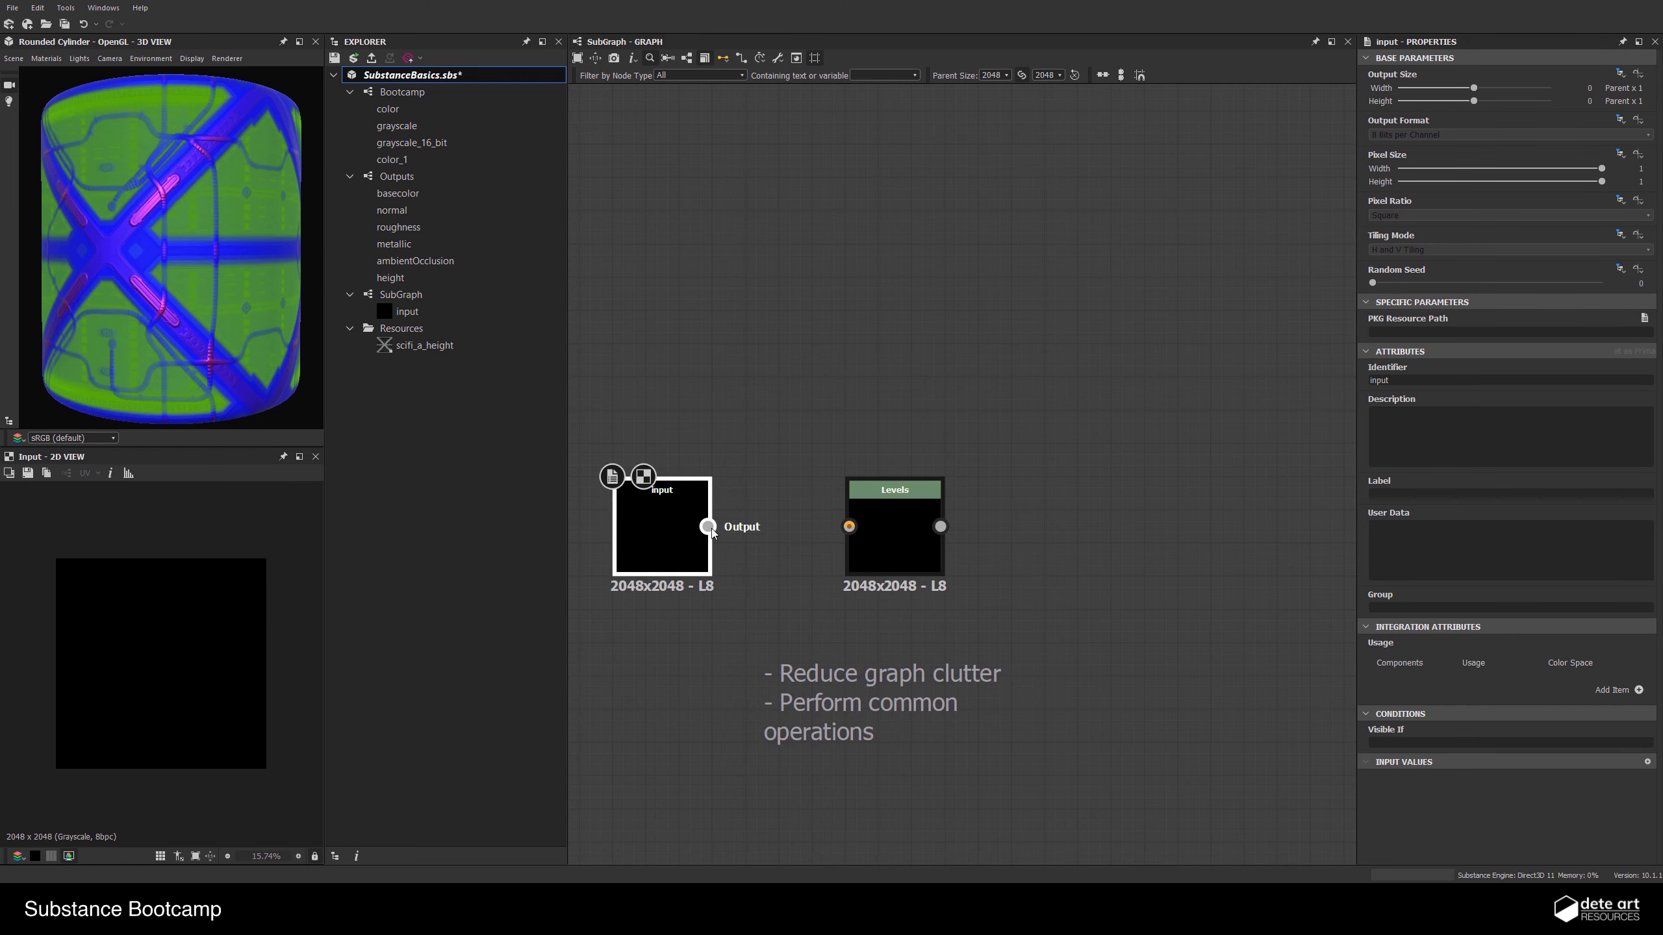
drag(709, 527, 848, 527)
click(899, 533)
Add an Ambient Occlusion (HBAO) node and feed the Levels output into its Height input
middle_drag(1055, 567, 907, 535)
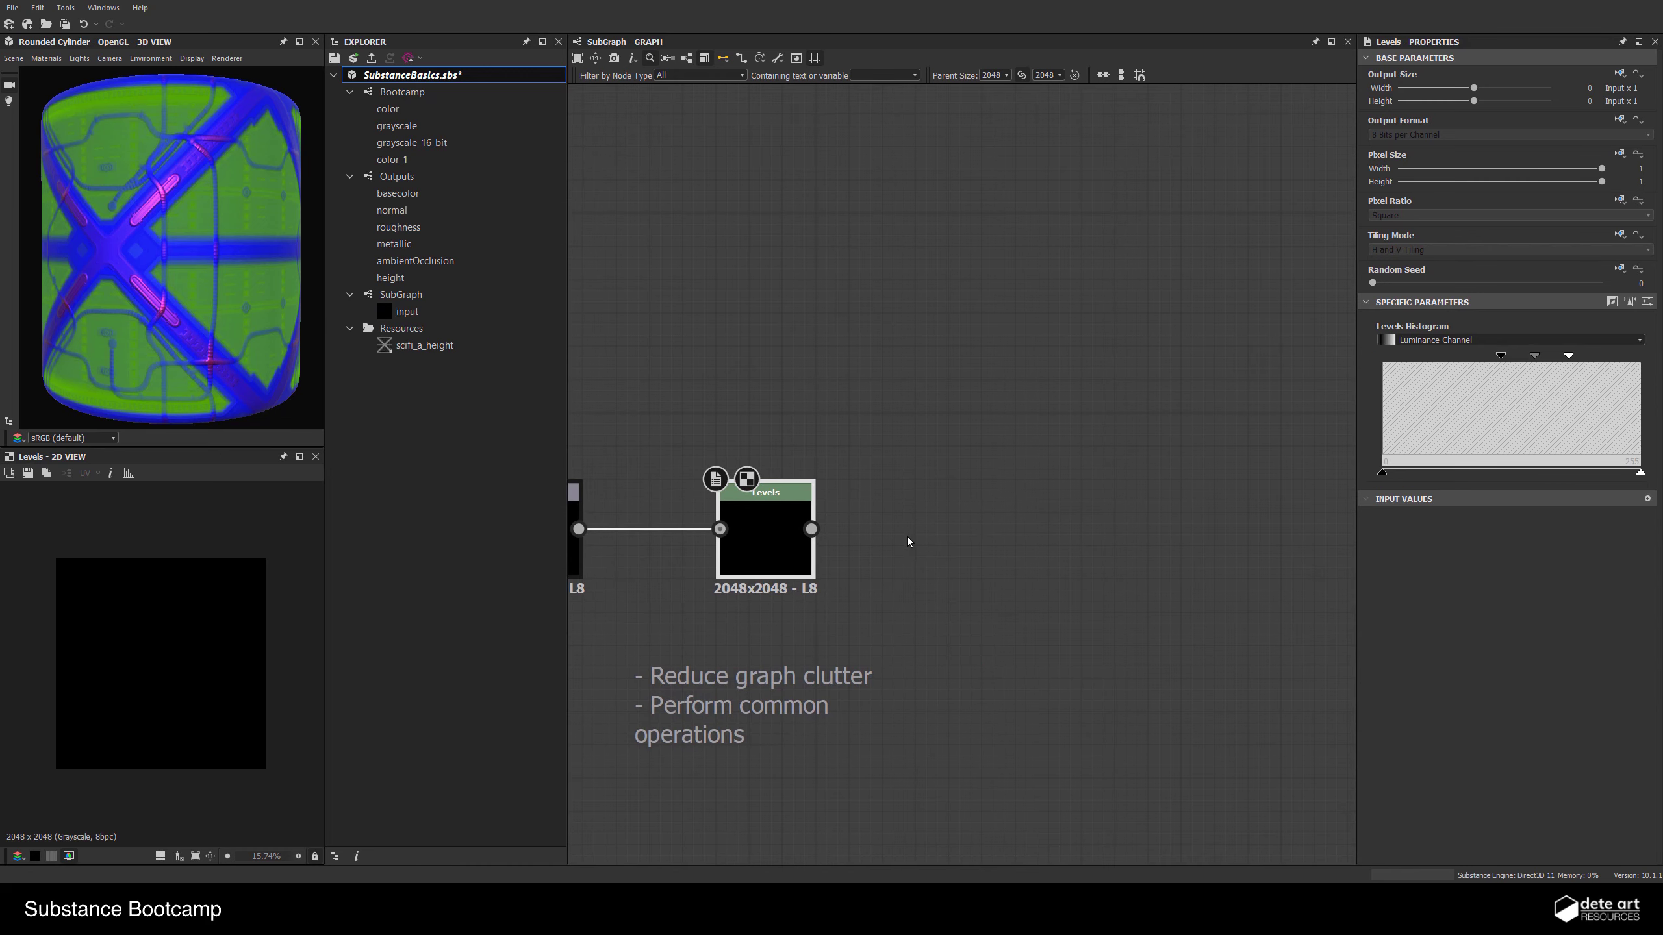
key(space)
text(amb)
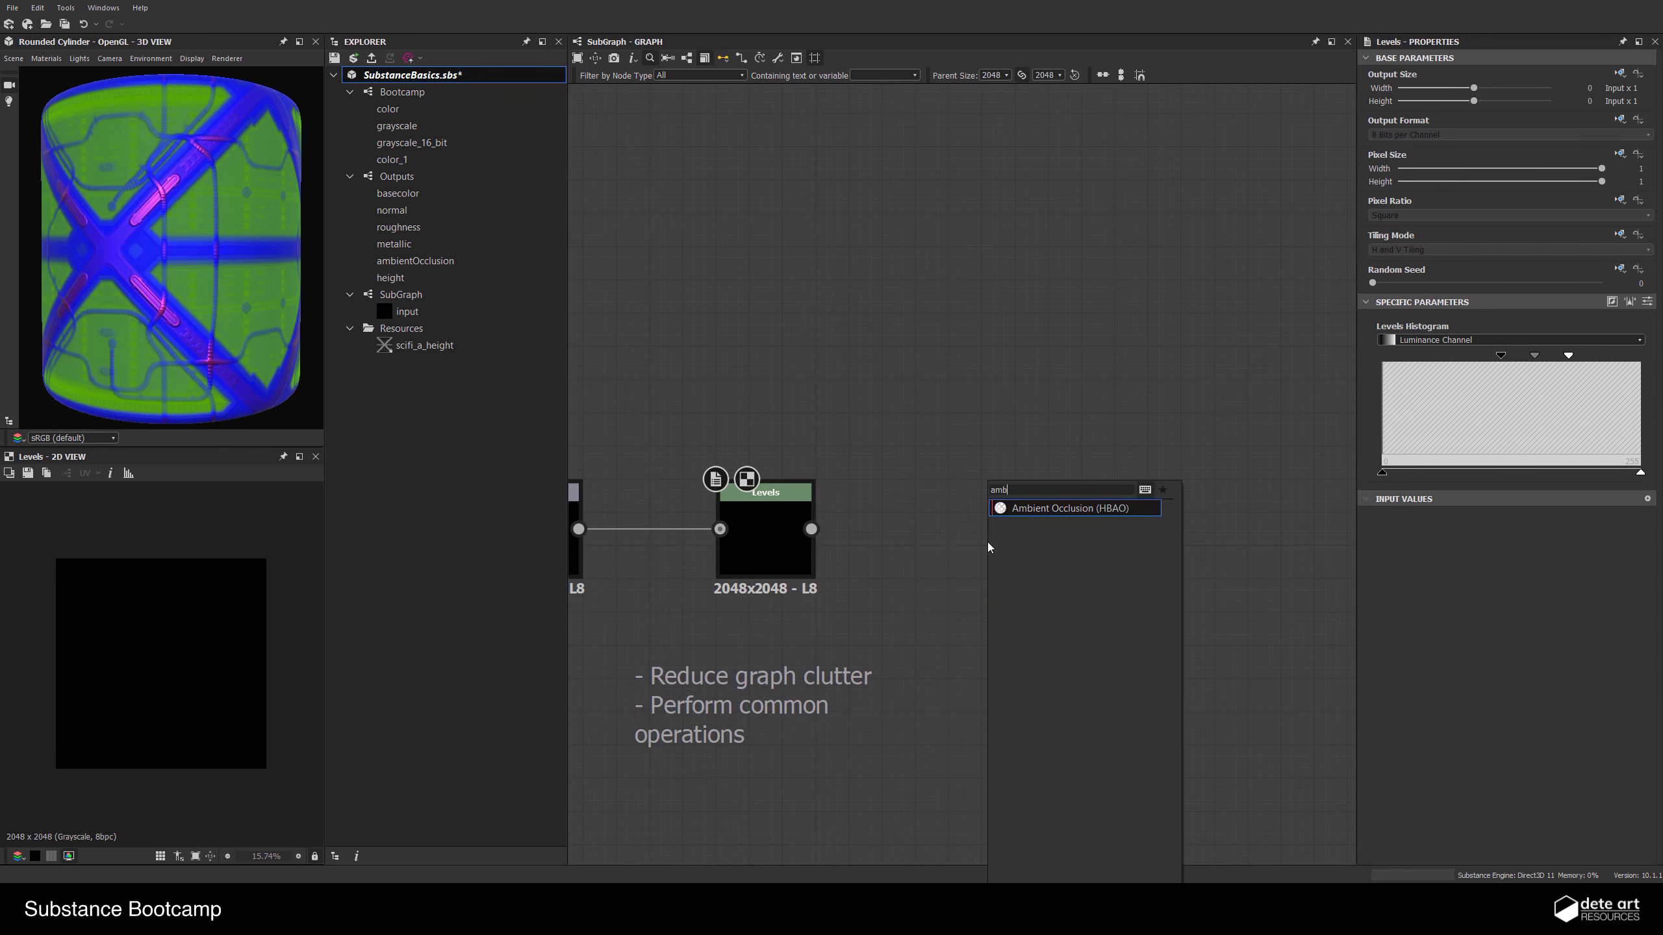
key(Return)
drag(811, 529, 921, 413)
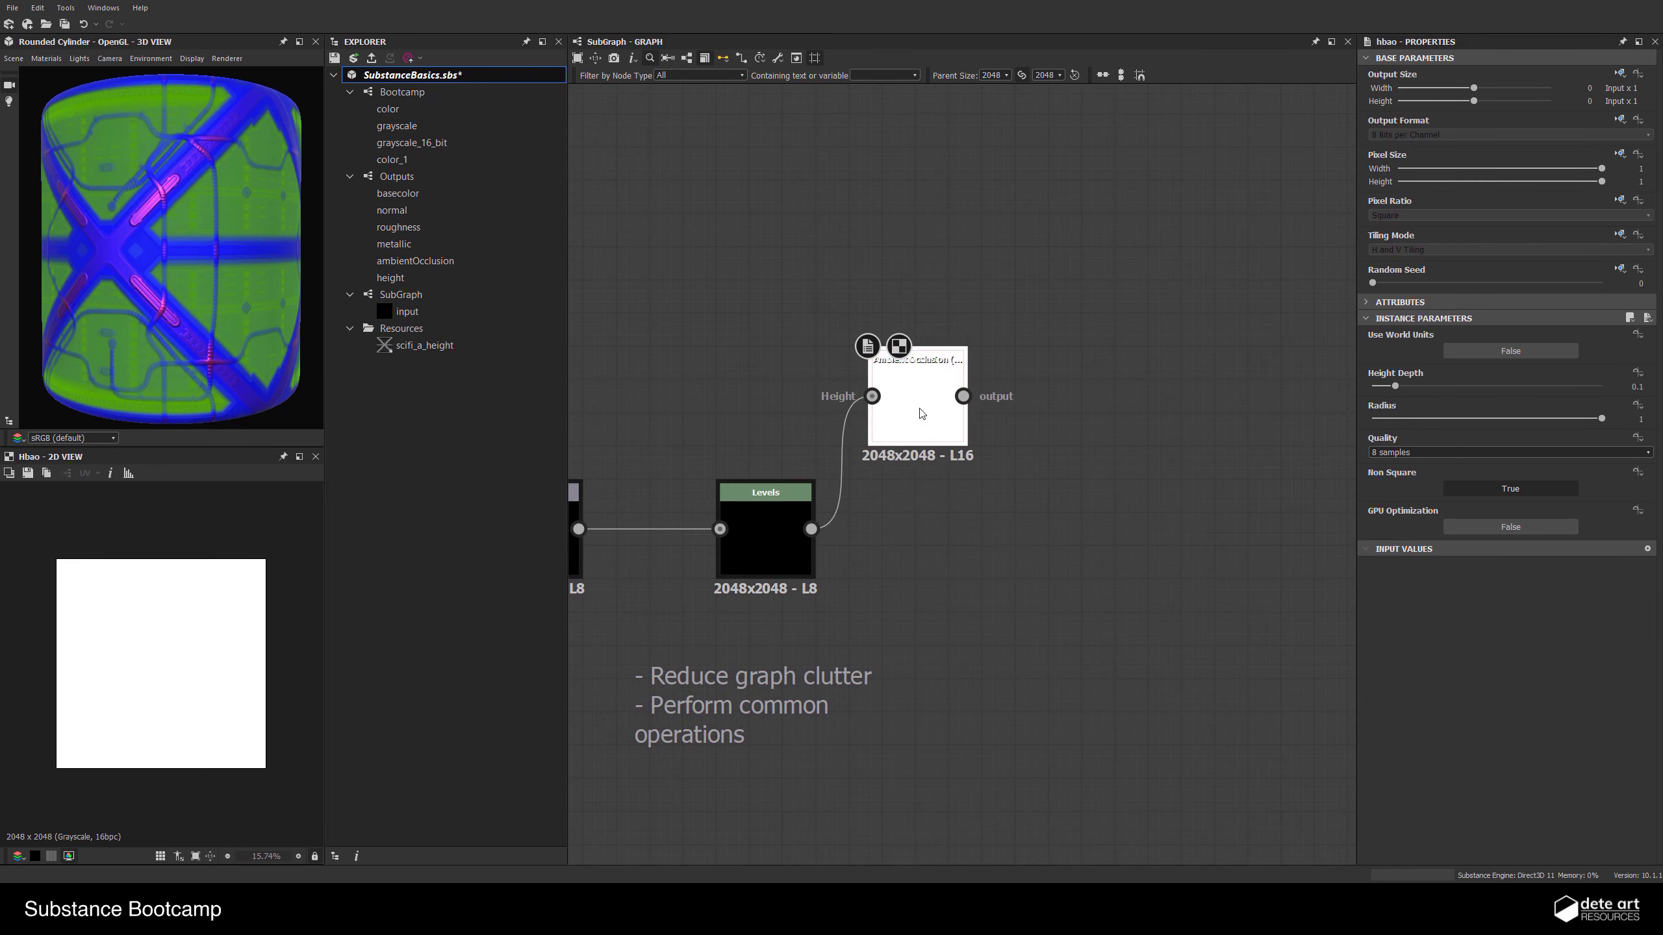
Add a Blend node set to Multiply, with Levels as the background and Ambient Occlusion as the foreground
key(space)
text(bl)
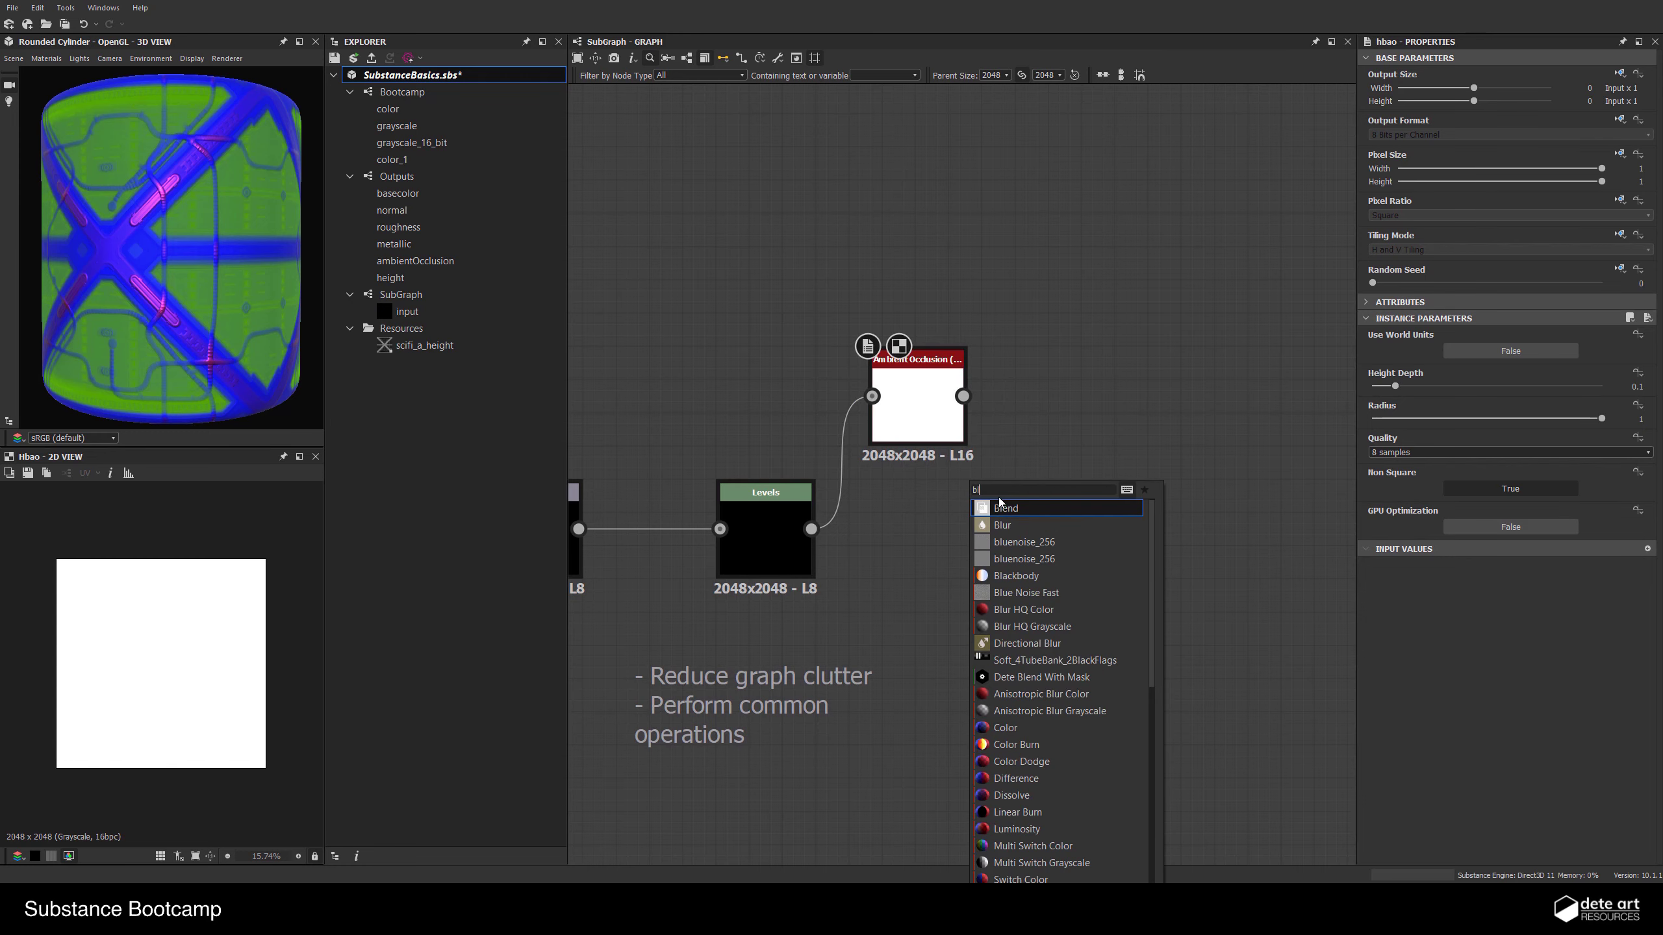
click(1001, 508)
drag(811, 529, 1101, 545)
drag(963, 395, 1096, 532)
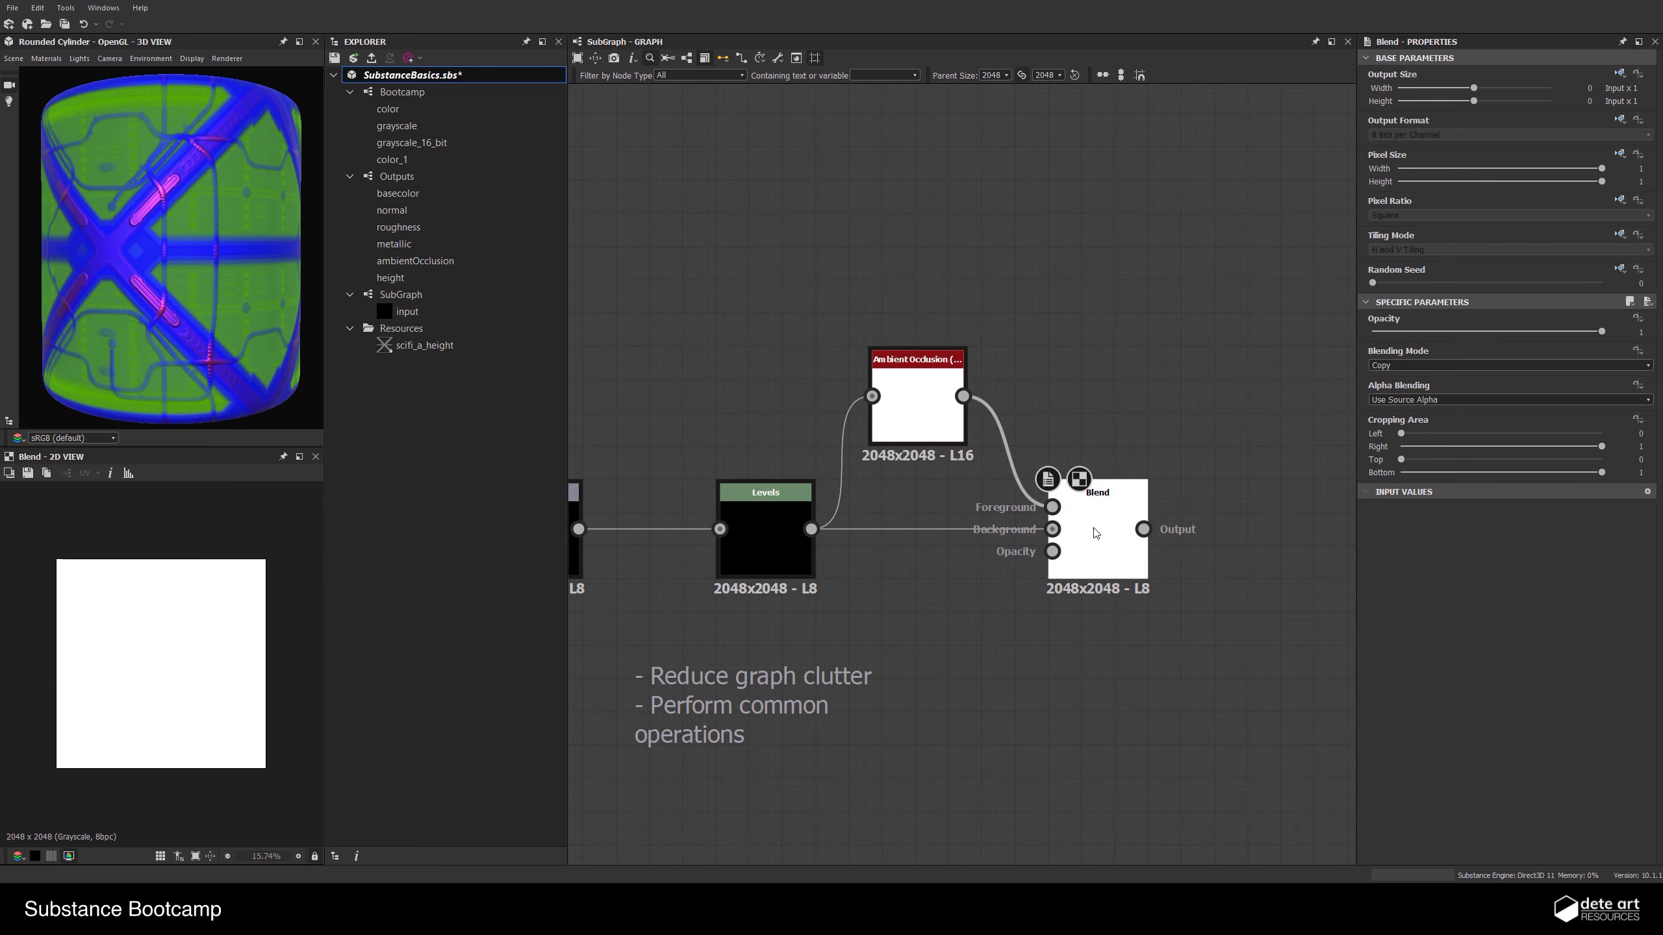
click(1382, 367)
click(1384, 408)
Add an Output node connected to the Blend result
middle_drag(1206, 523, 1095, 487)
click(1024, 522)
key(space)
text(out)
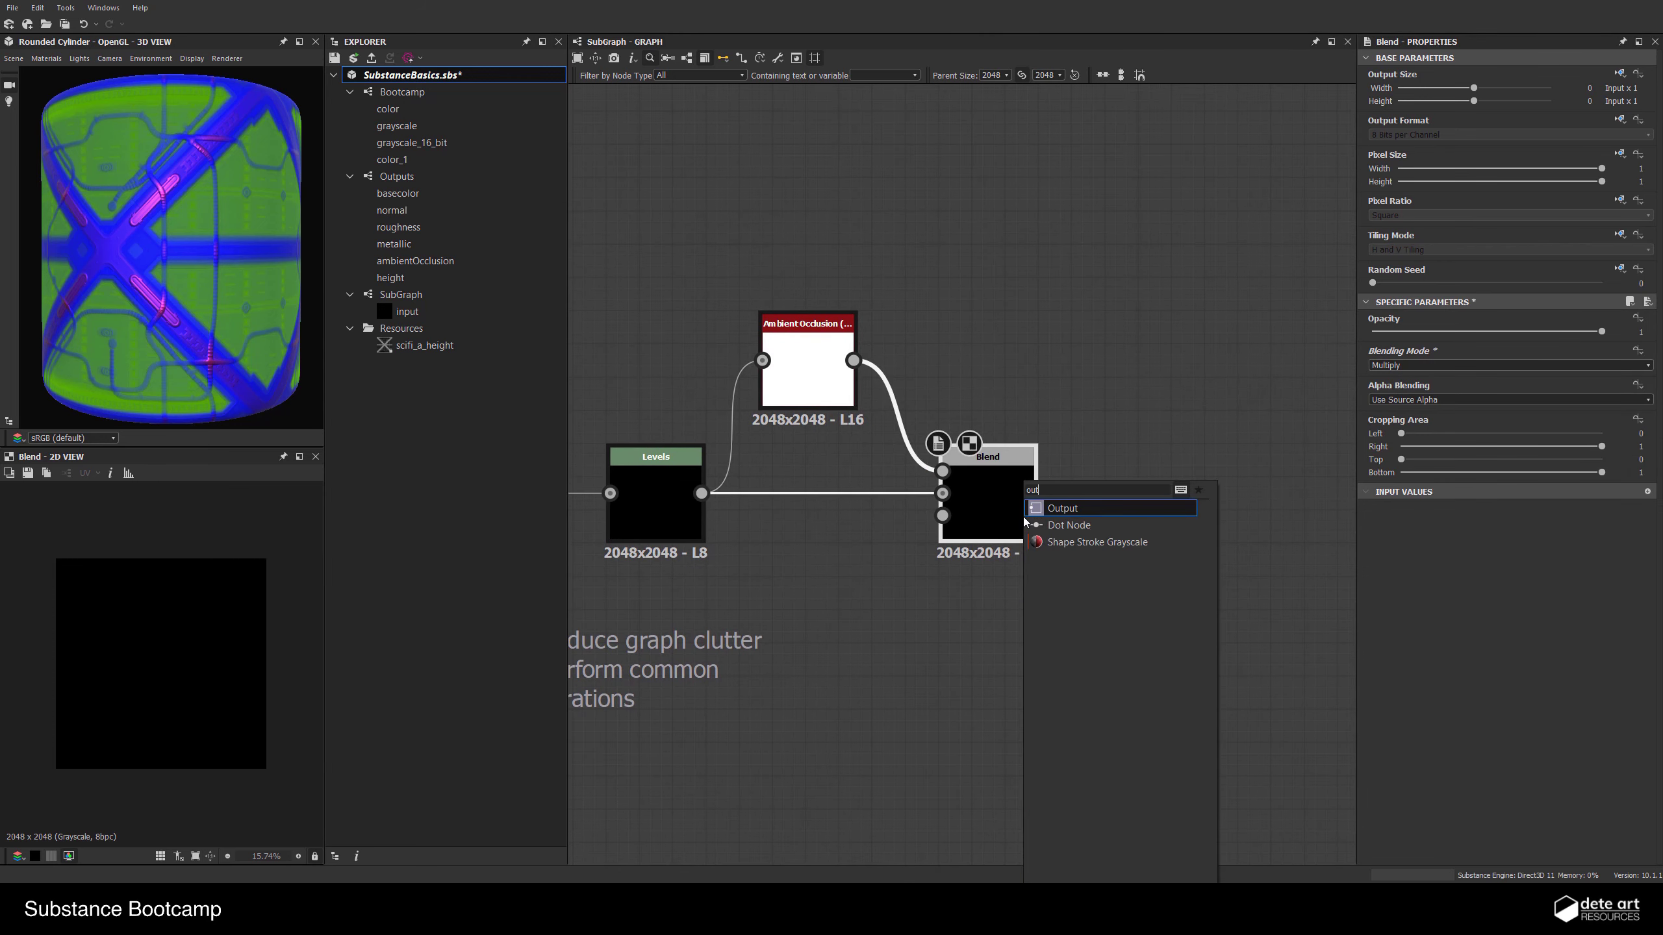
key(Return)
Examine the SubGraph chain from the input node through Levels, Ambient Occlusion and Blend to the output
scroll(871, 384, down, 3)
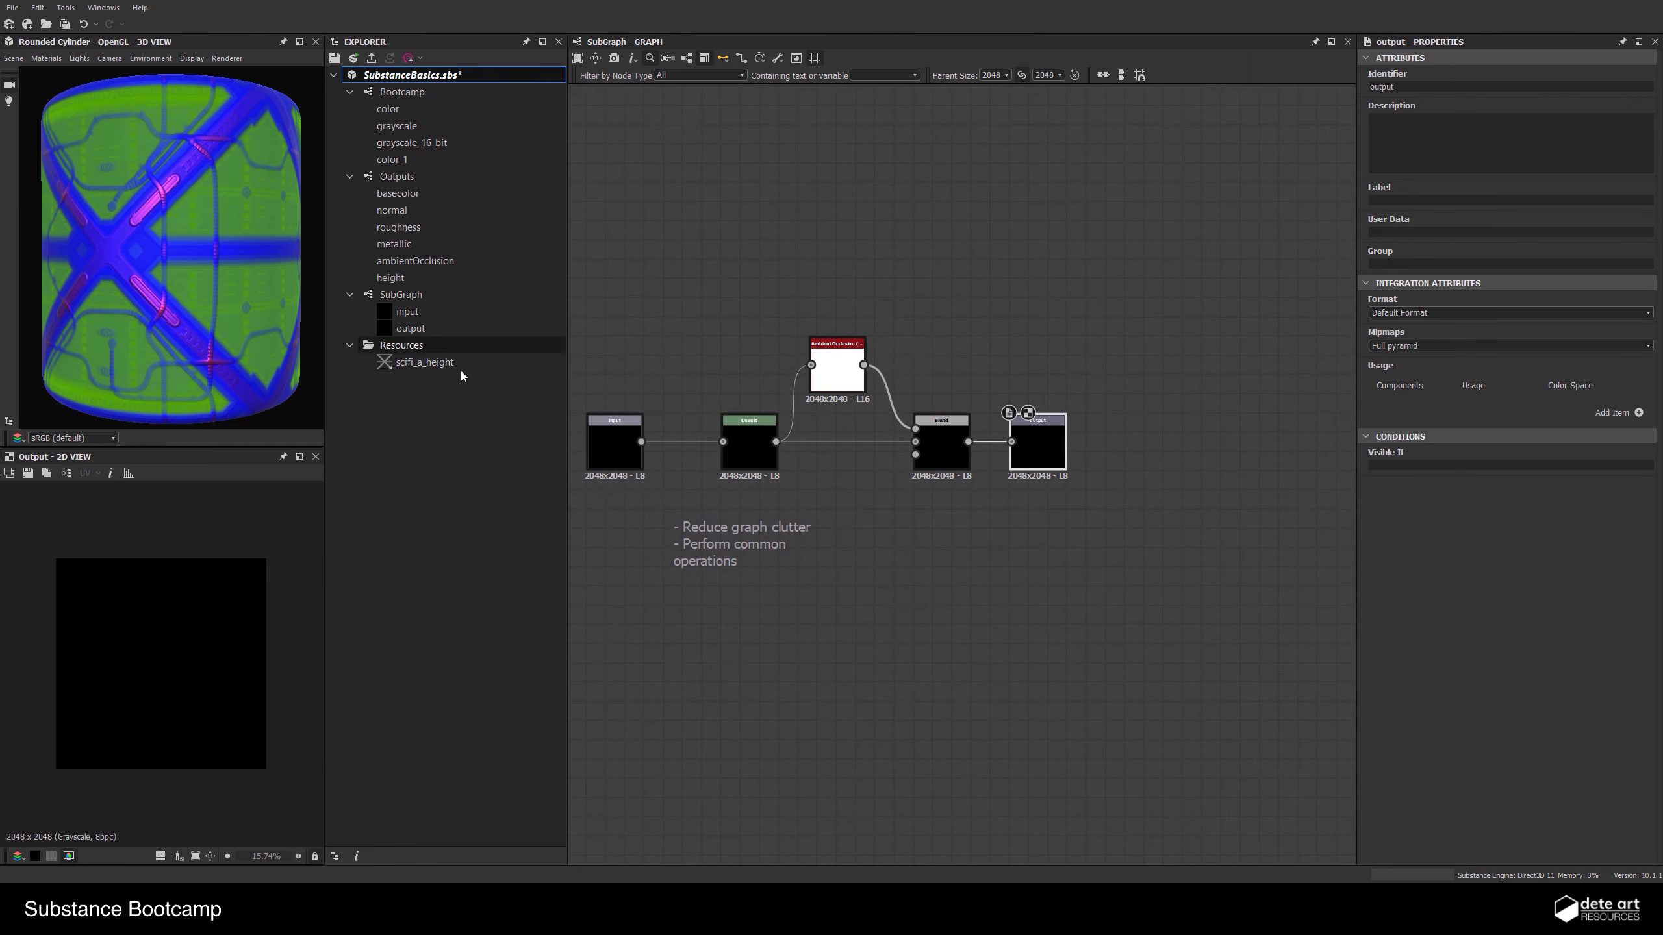
middle_drag(750, 423, 824, 453)
scroll(768, 474, up, 2)
click(646, 488)
click(852, 478)
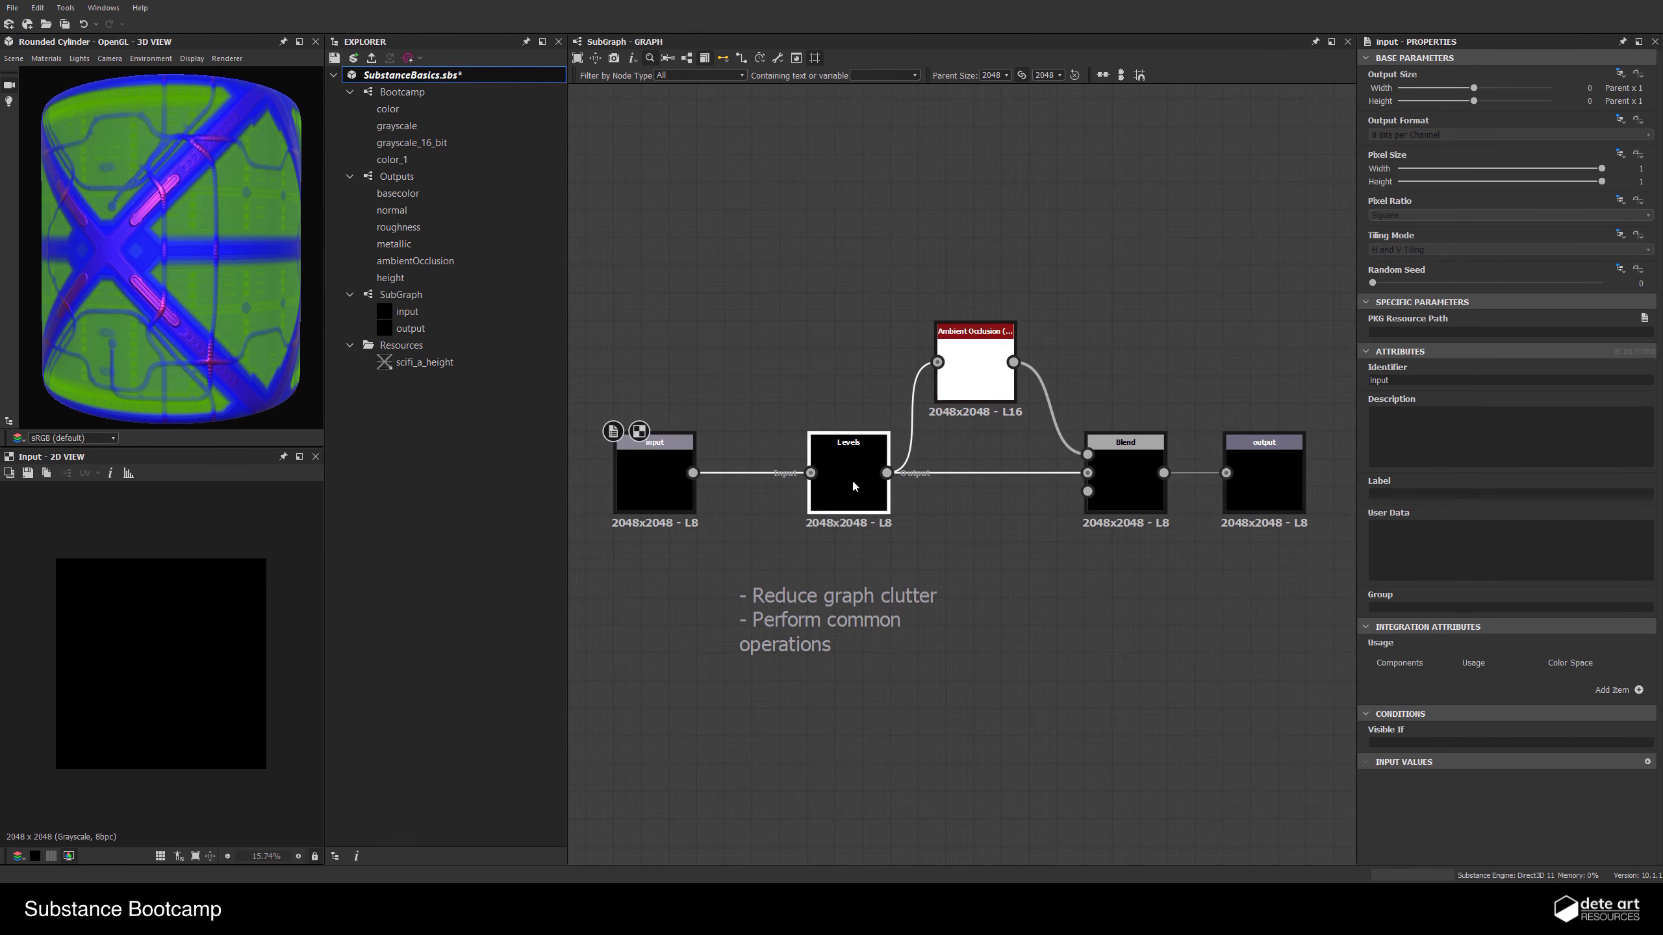
click(991, 378)
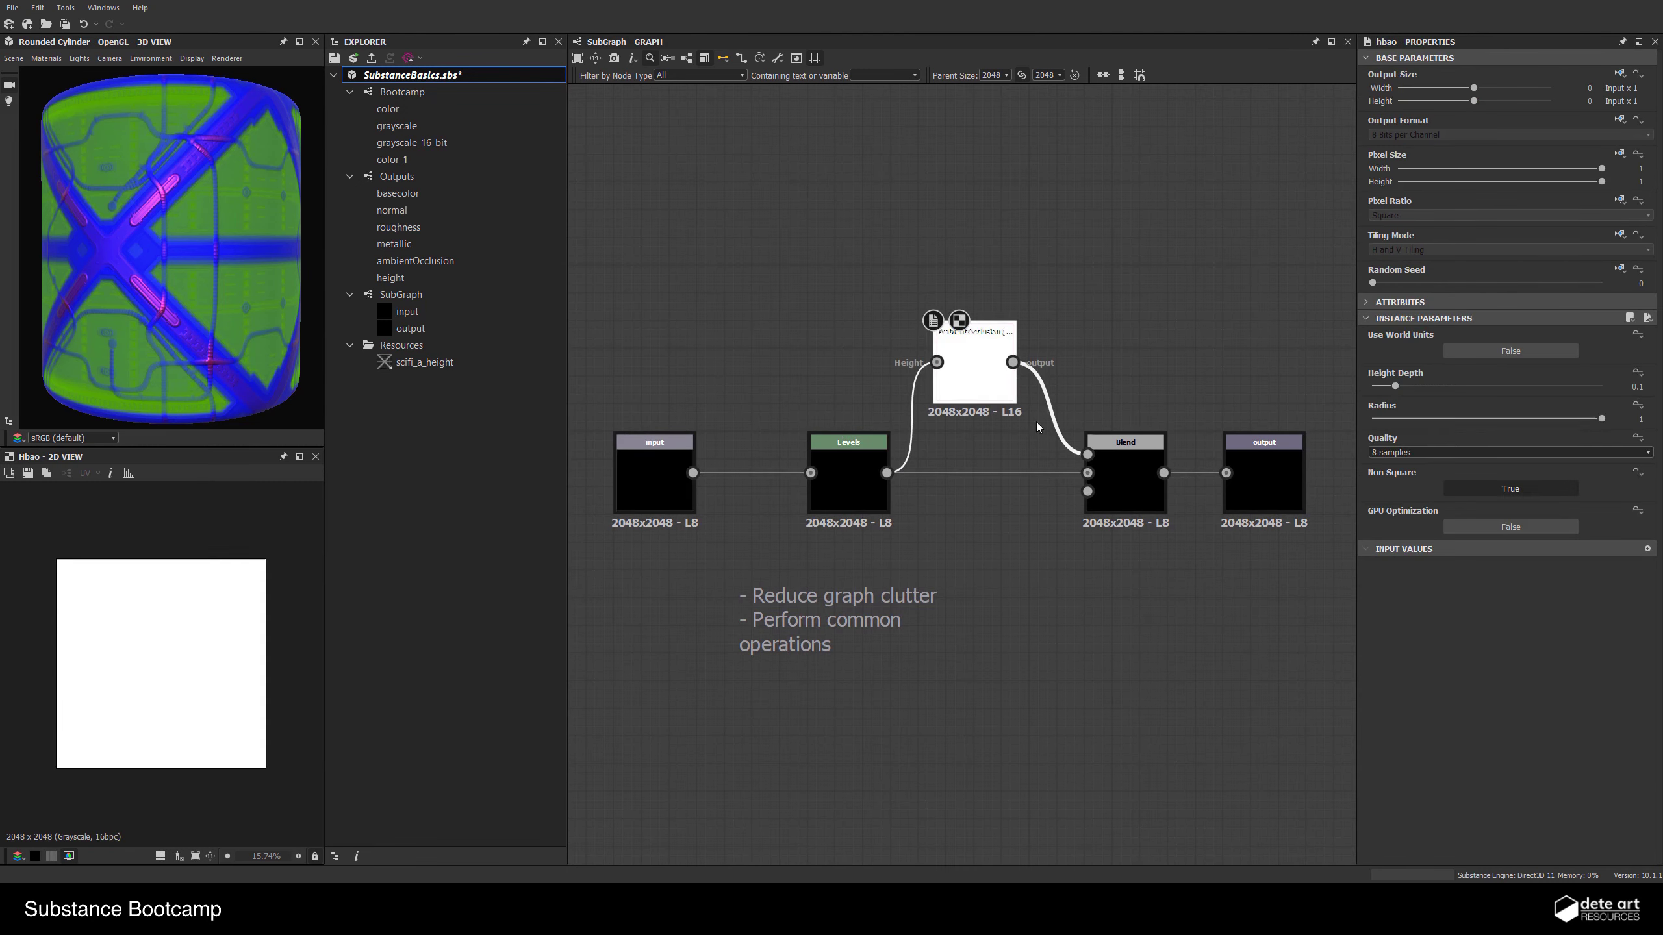
click(1116, 474)
middle_drag(1252, 486, 1171, 468)
click(1171, 467)
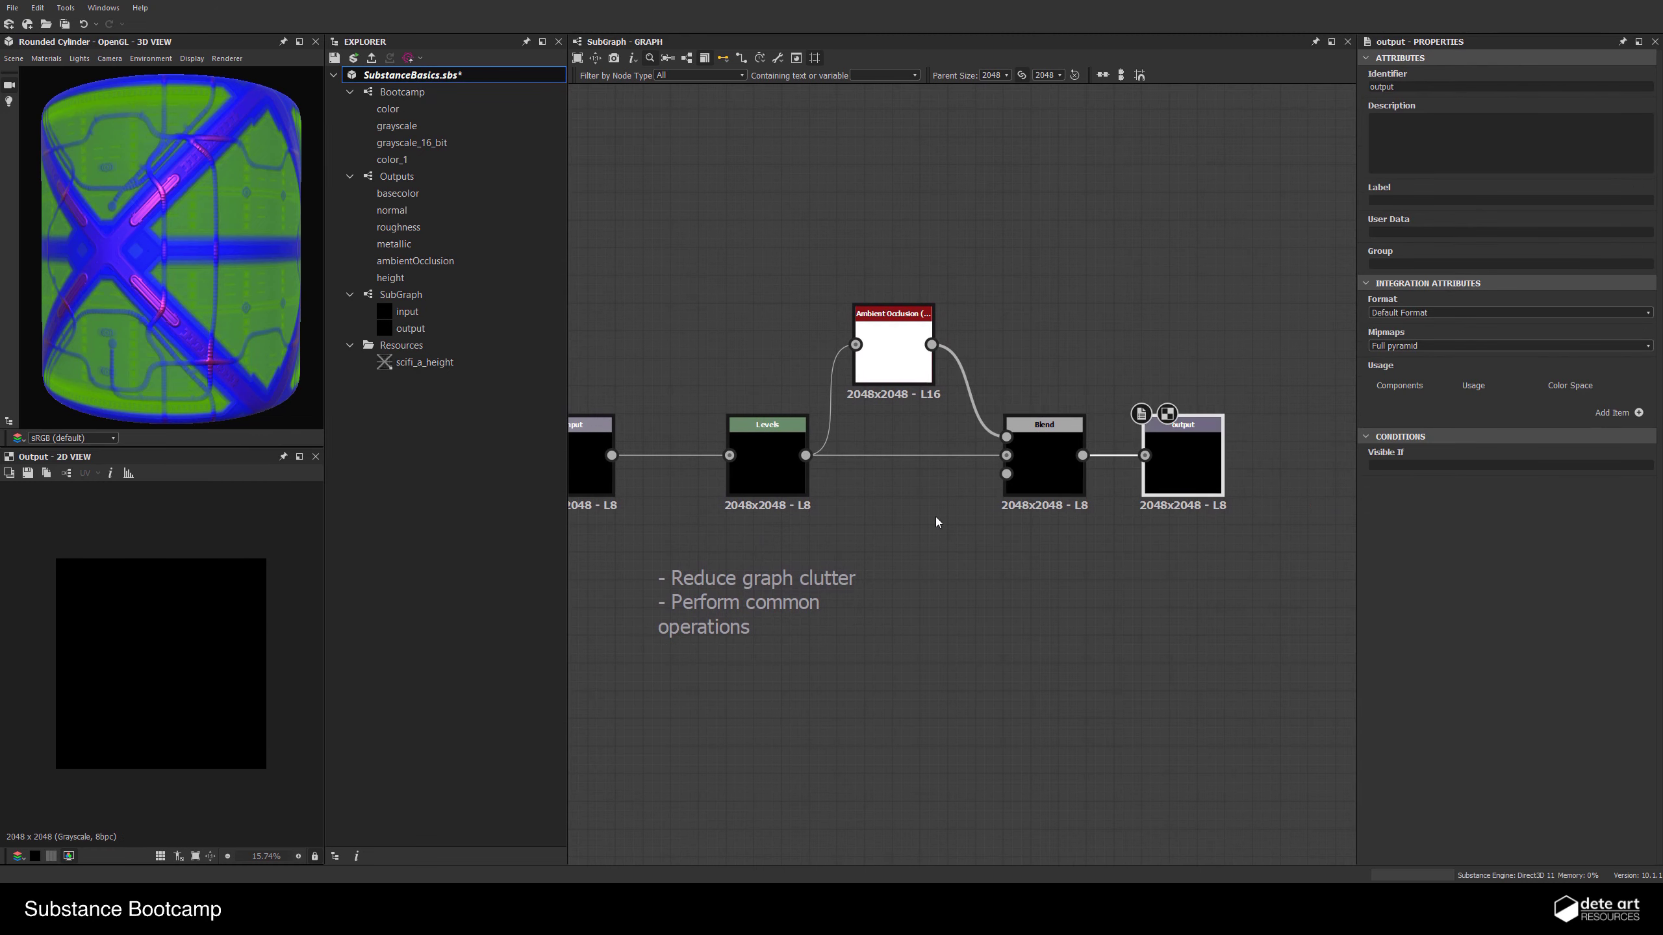
middle_drag(870, 479, 935, 525)
middle_drag(759, 404, 783, 417)
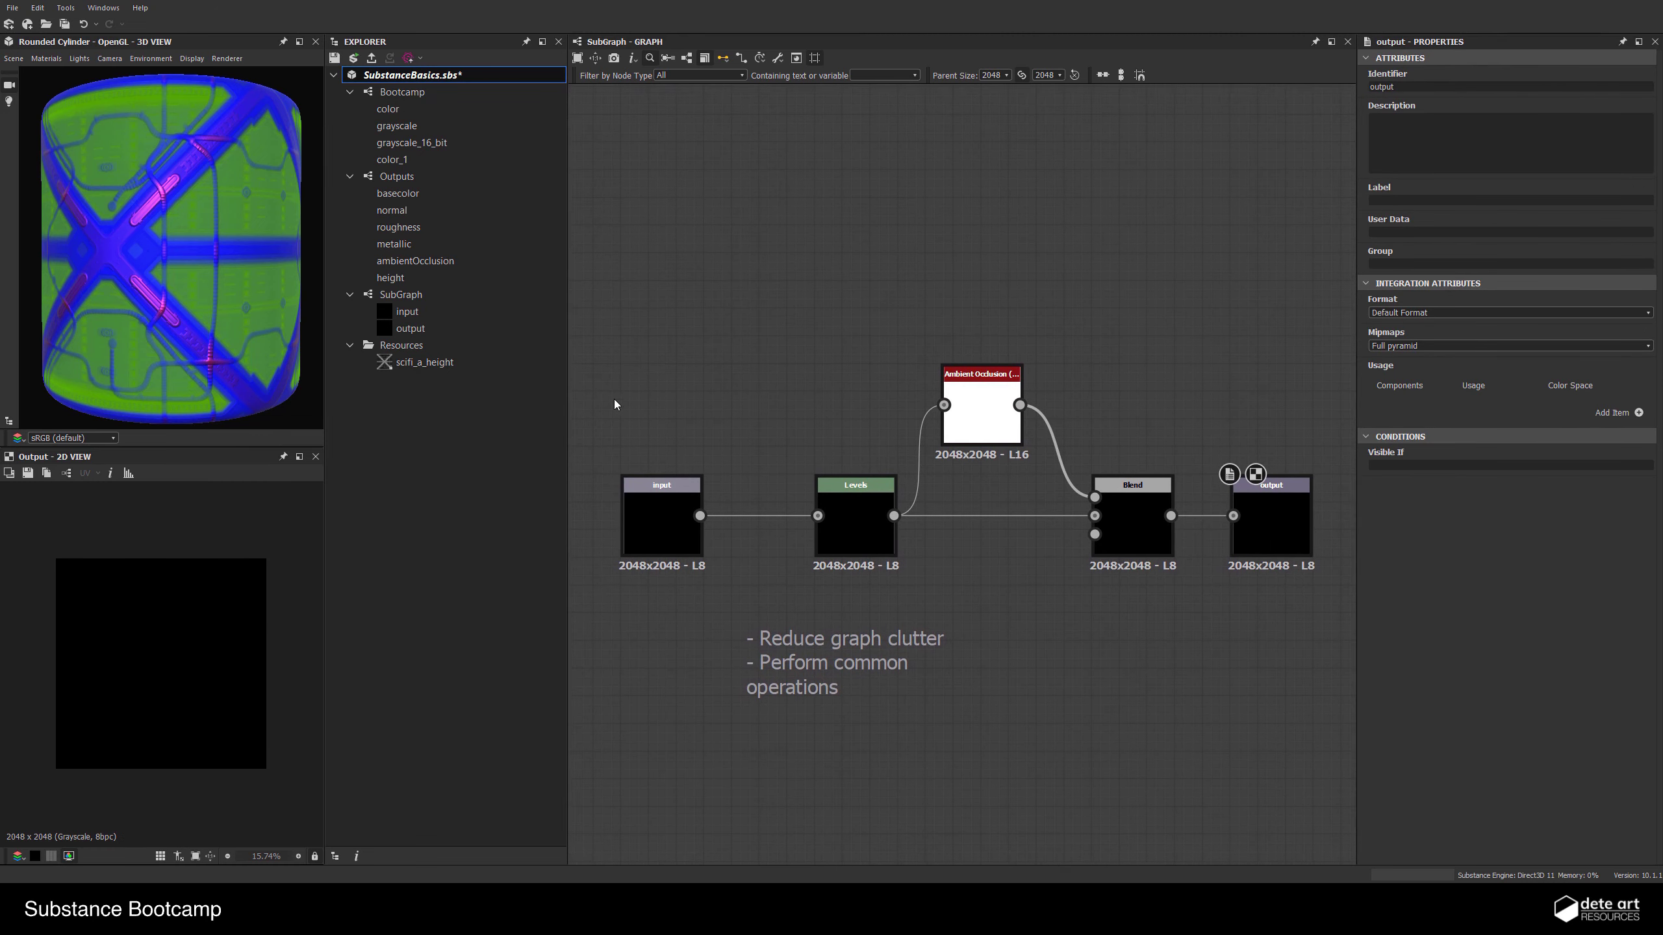
Add a Clouds 2 node and connect it to the Levels input in place of the input node
key(space)
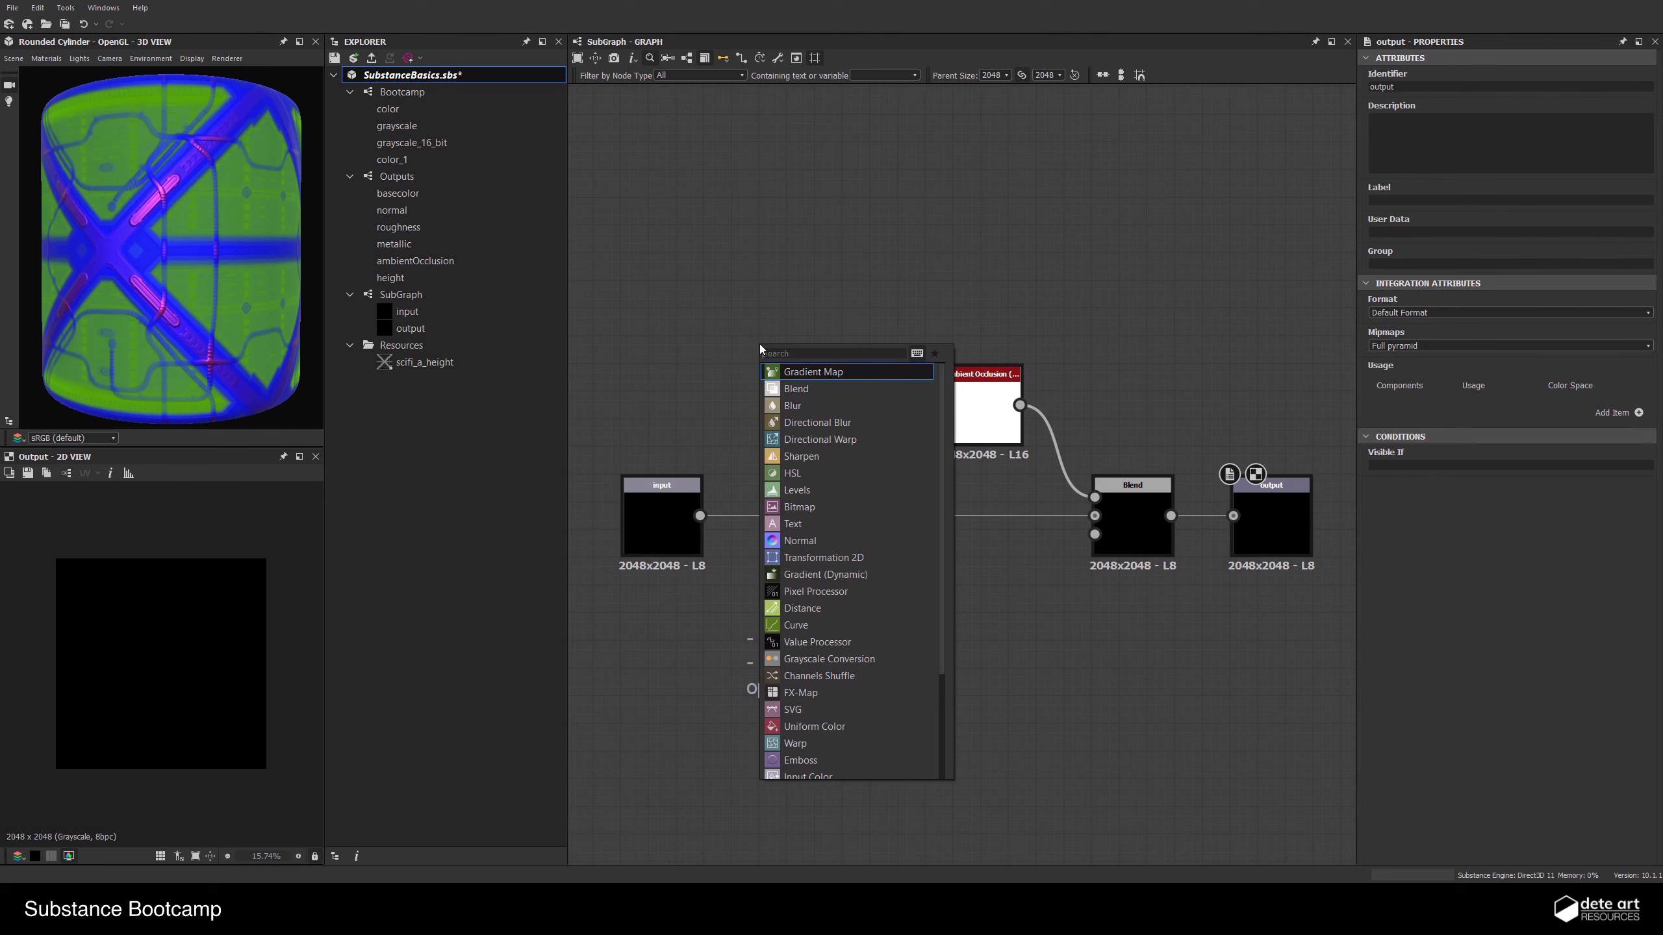
text(cloud)
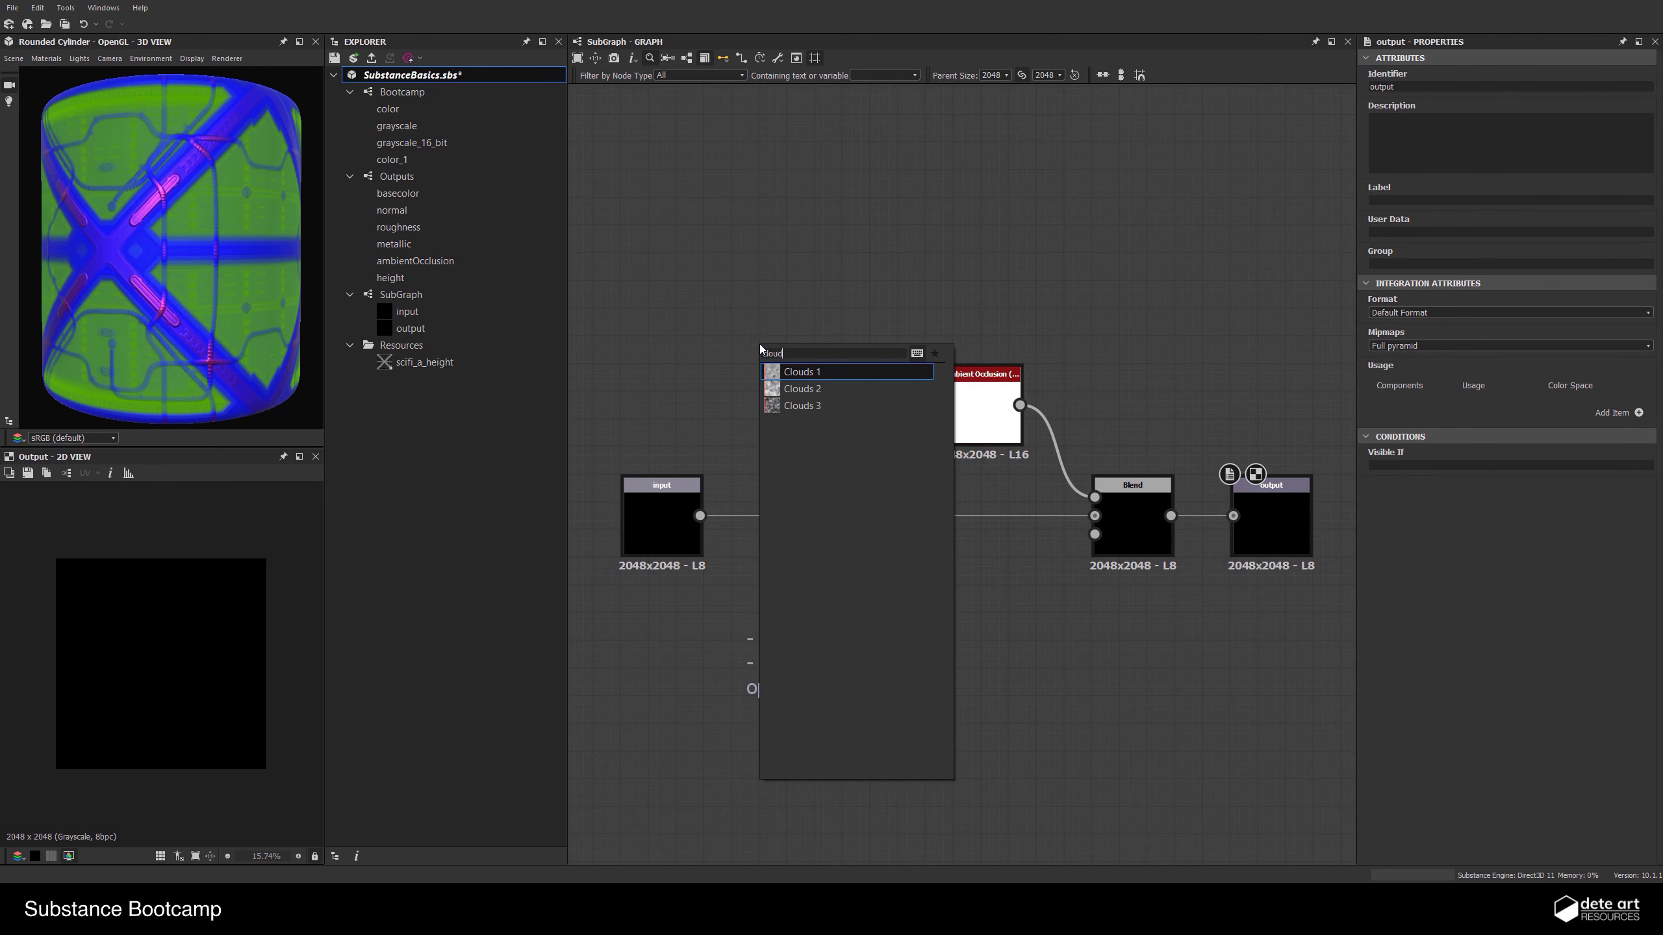
click(804, 388)
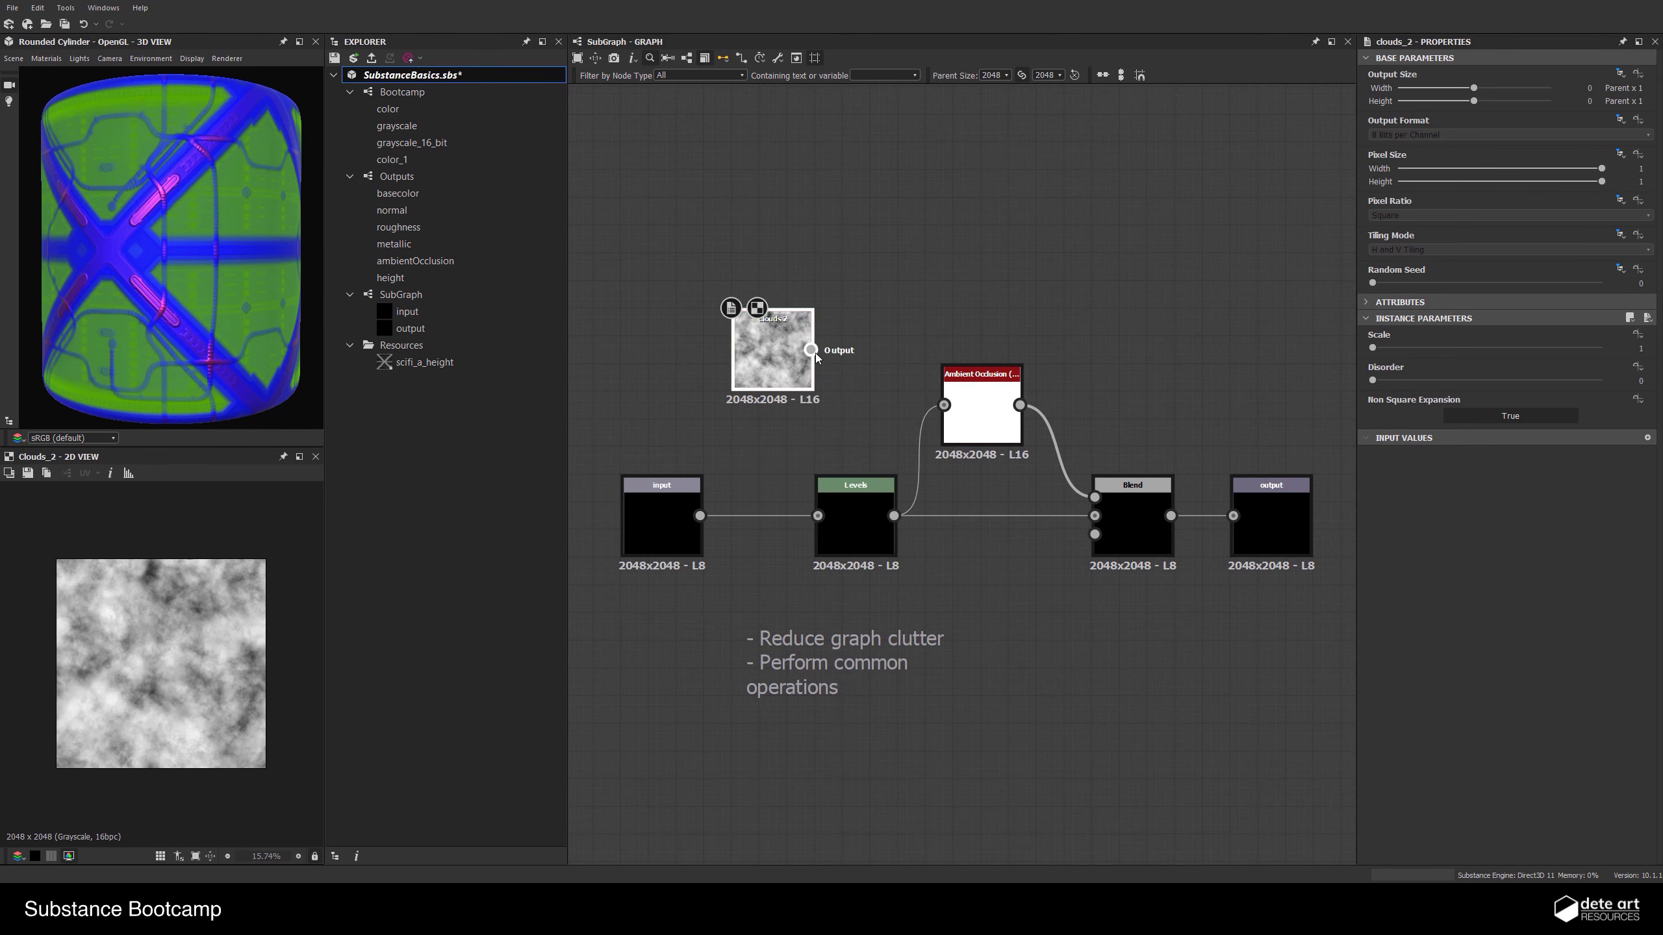
drag(812, 350, 838, 521)
click(838, 521)
Preview the Ambient Occlusion, Blend and output nodes with the Clouds 2 pattern in the 2D view
middle_drag(988, 465, 870, 455)
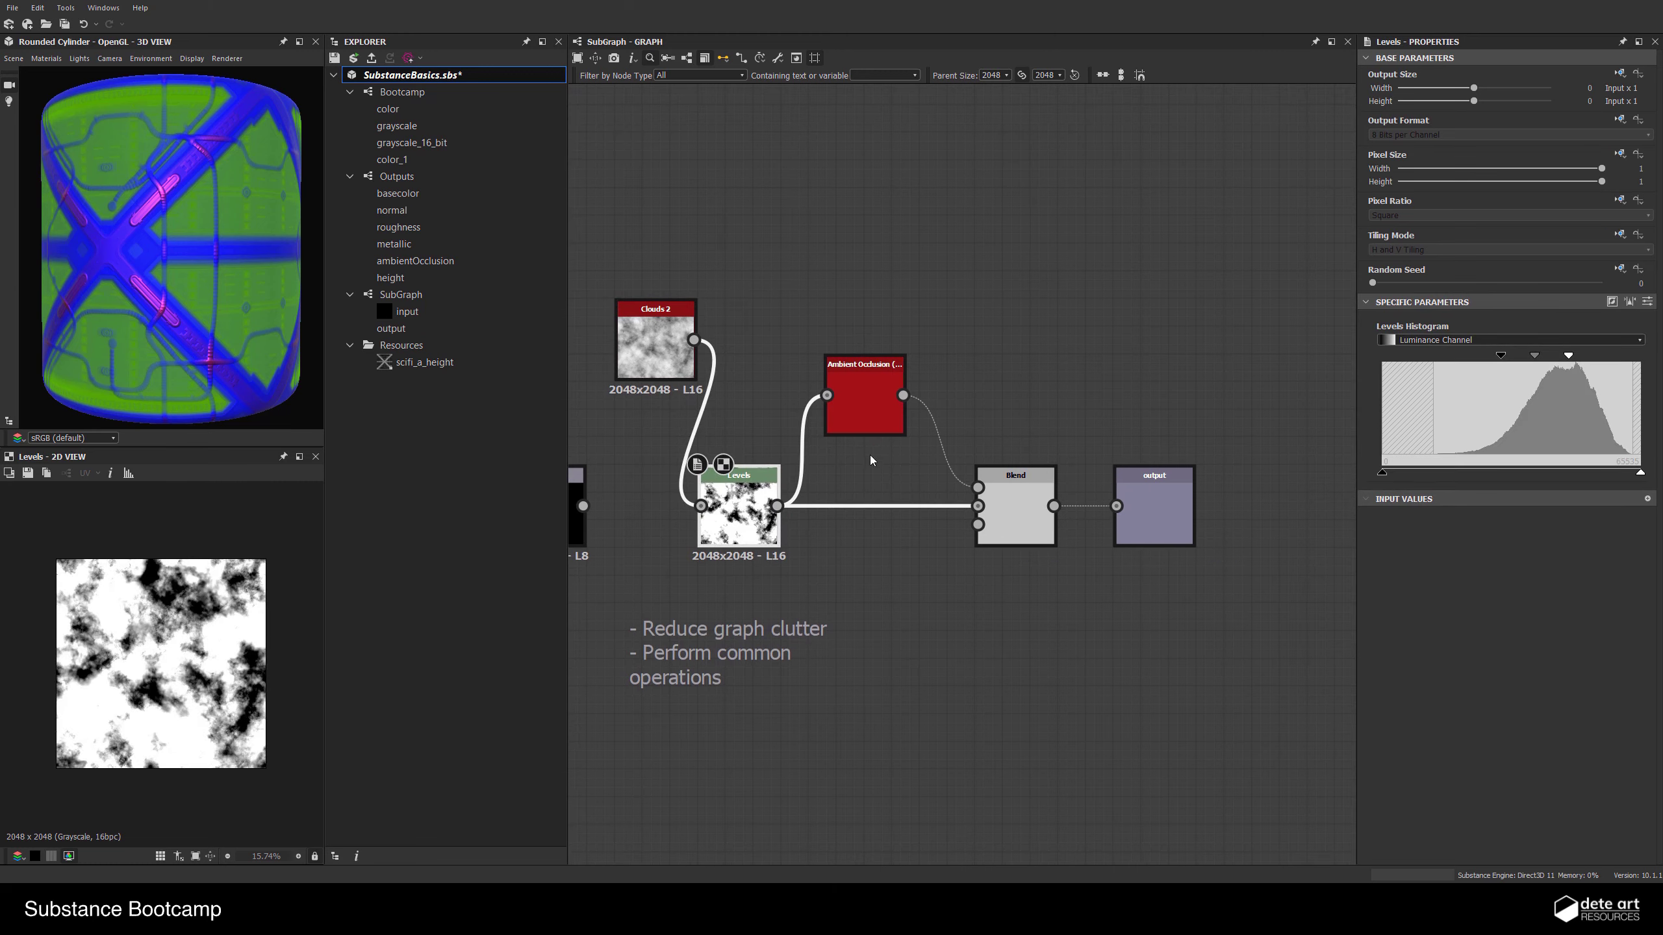
click(879, 402)
scroll(137, 663, up, 2)
double_click(1020, 512)
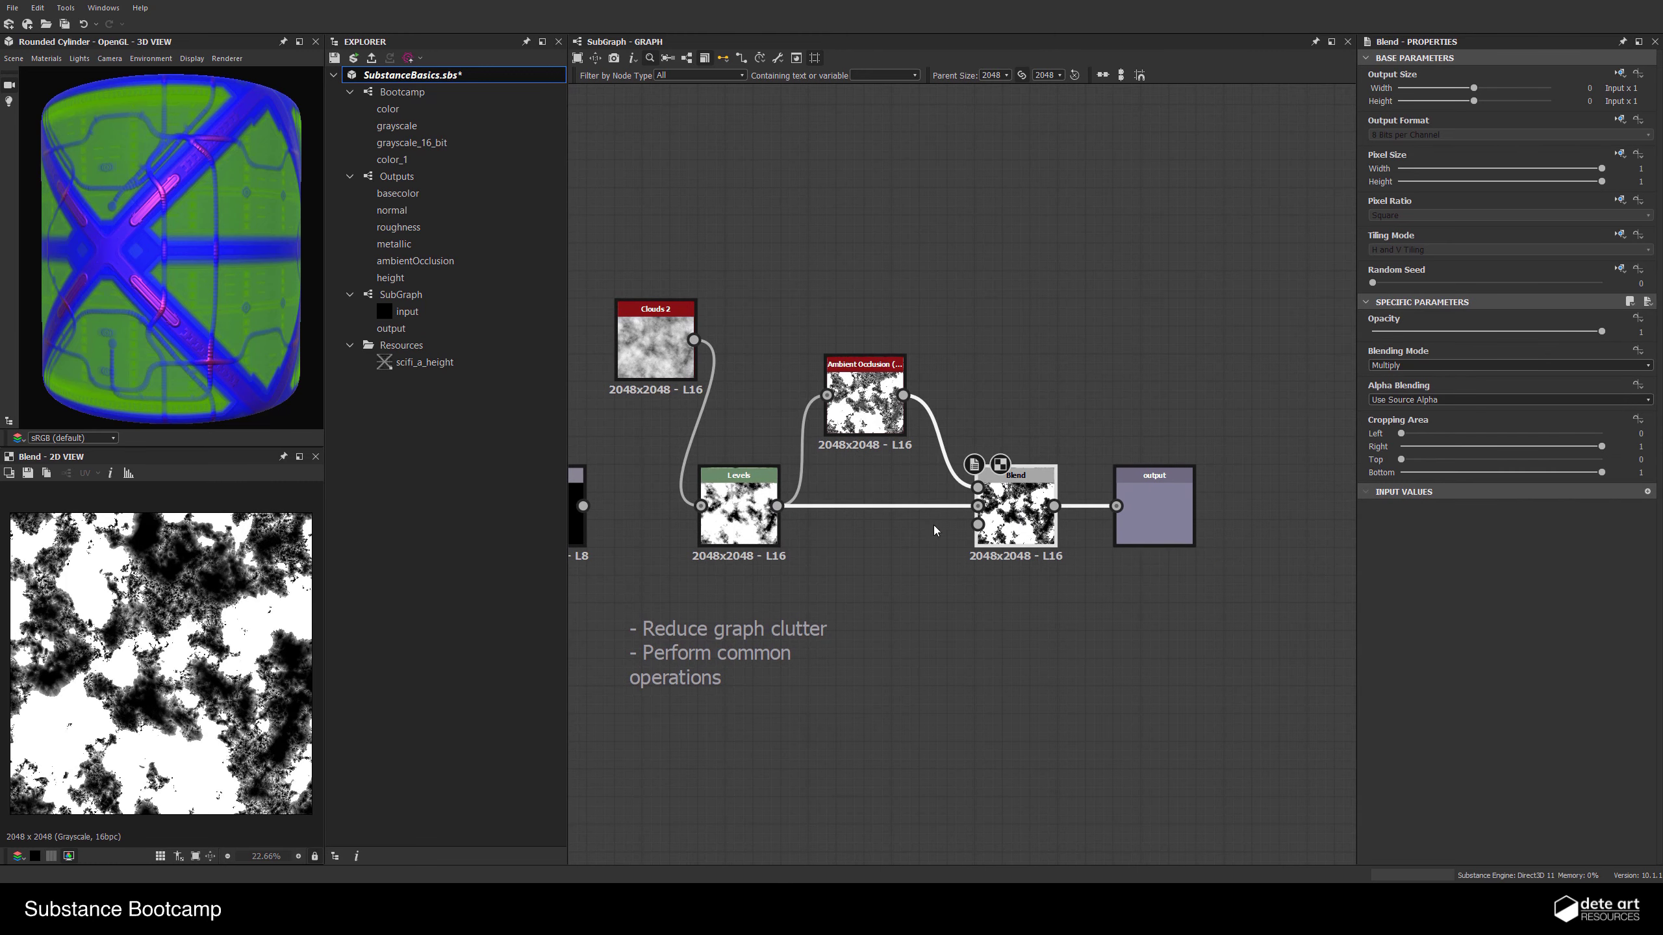
scroll(256, 685, up, 2)
double_click(1152, 512)
scroll(907, 522, down, 3)
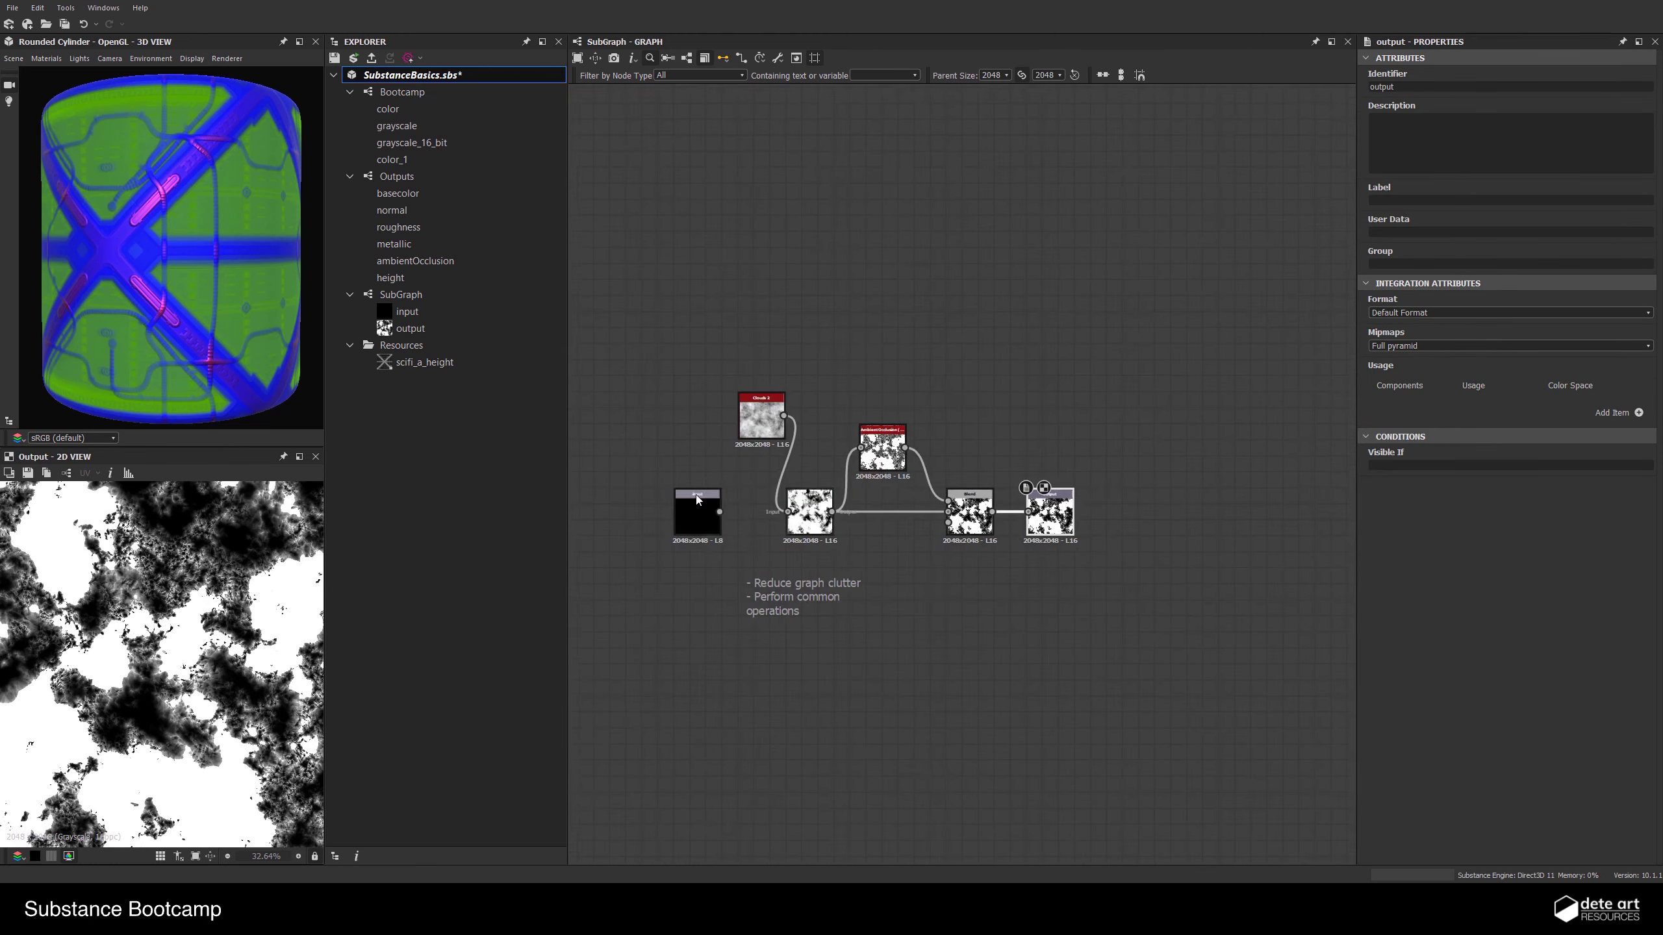
Restore the connection from the input node to Levels and delete the Clouds 2 node
scroll(665, 520, up, 3)
drag(928, 509, 923, 510)
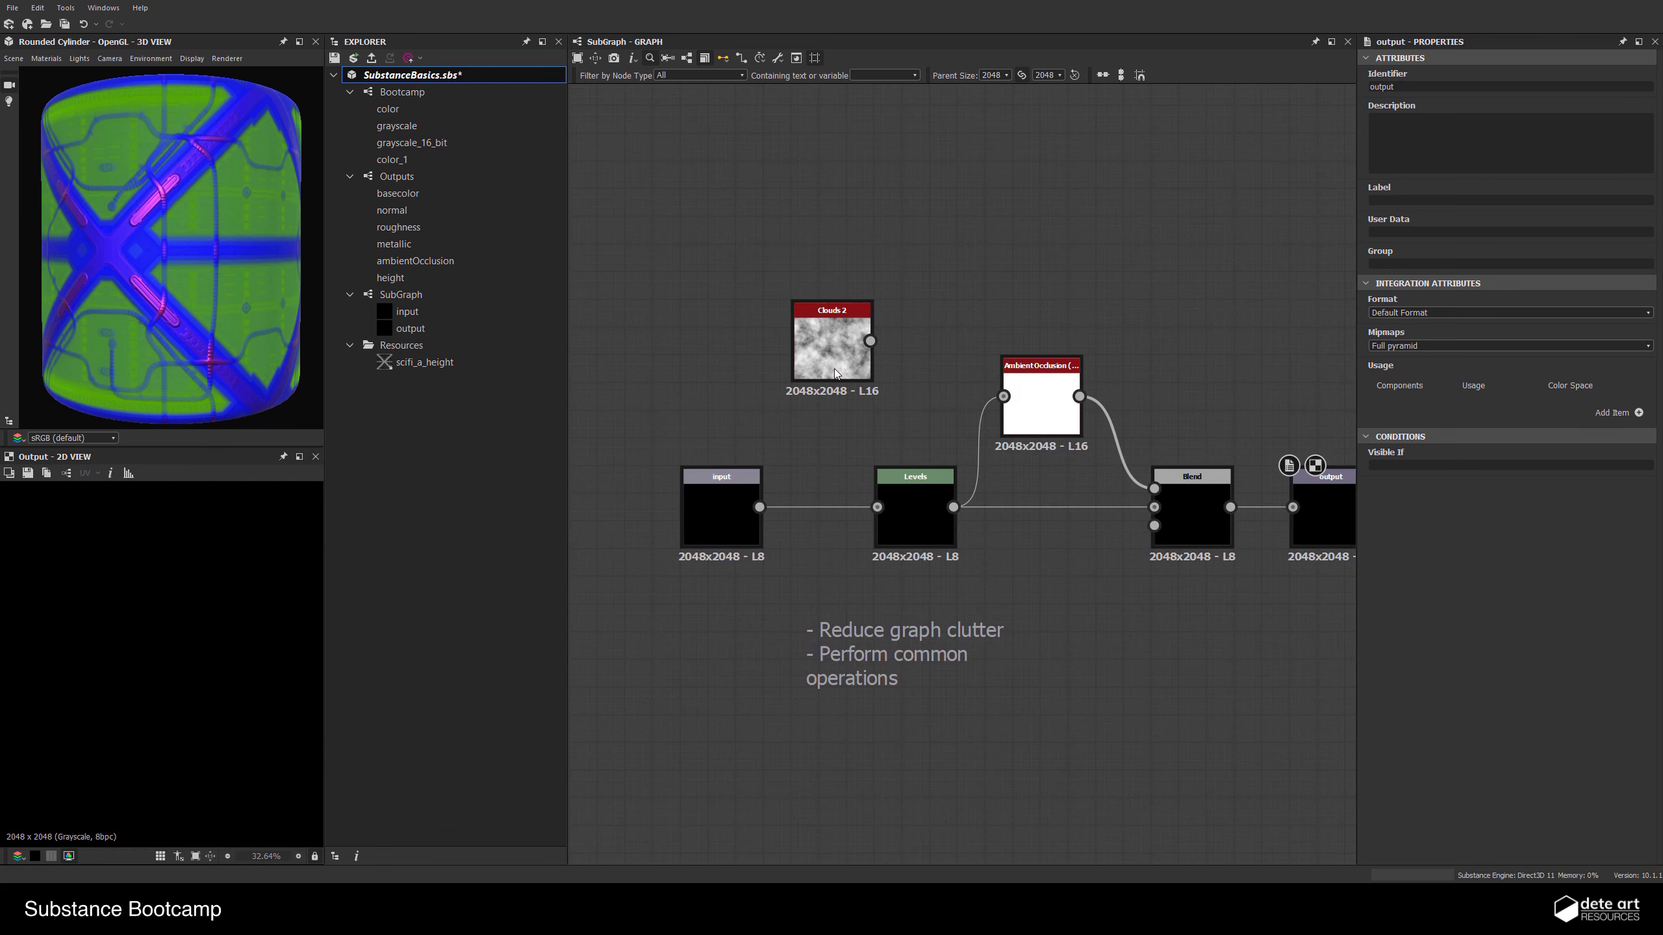
click(846, 341)
key(Delete)
Save the SubstanceBasics package and open its Outputs graph
middle_drag(828, 362, 782, 369)
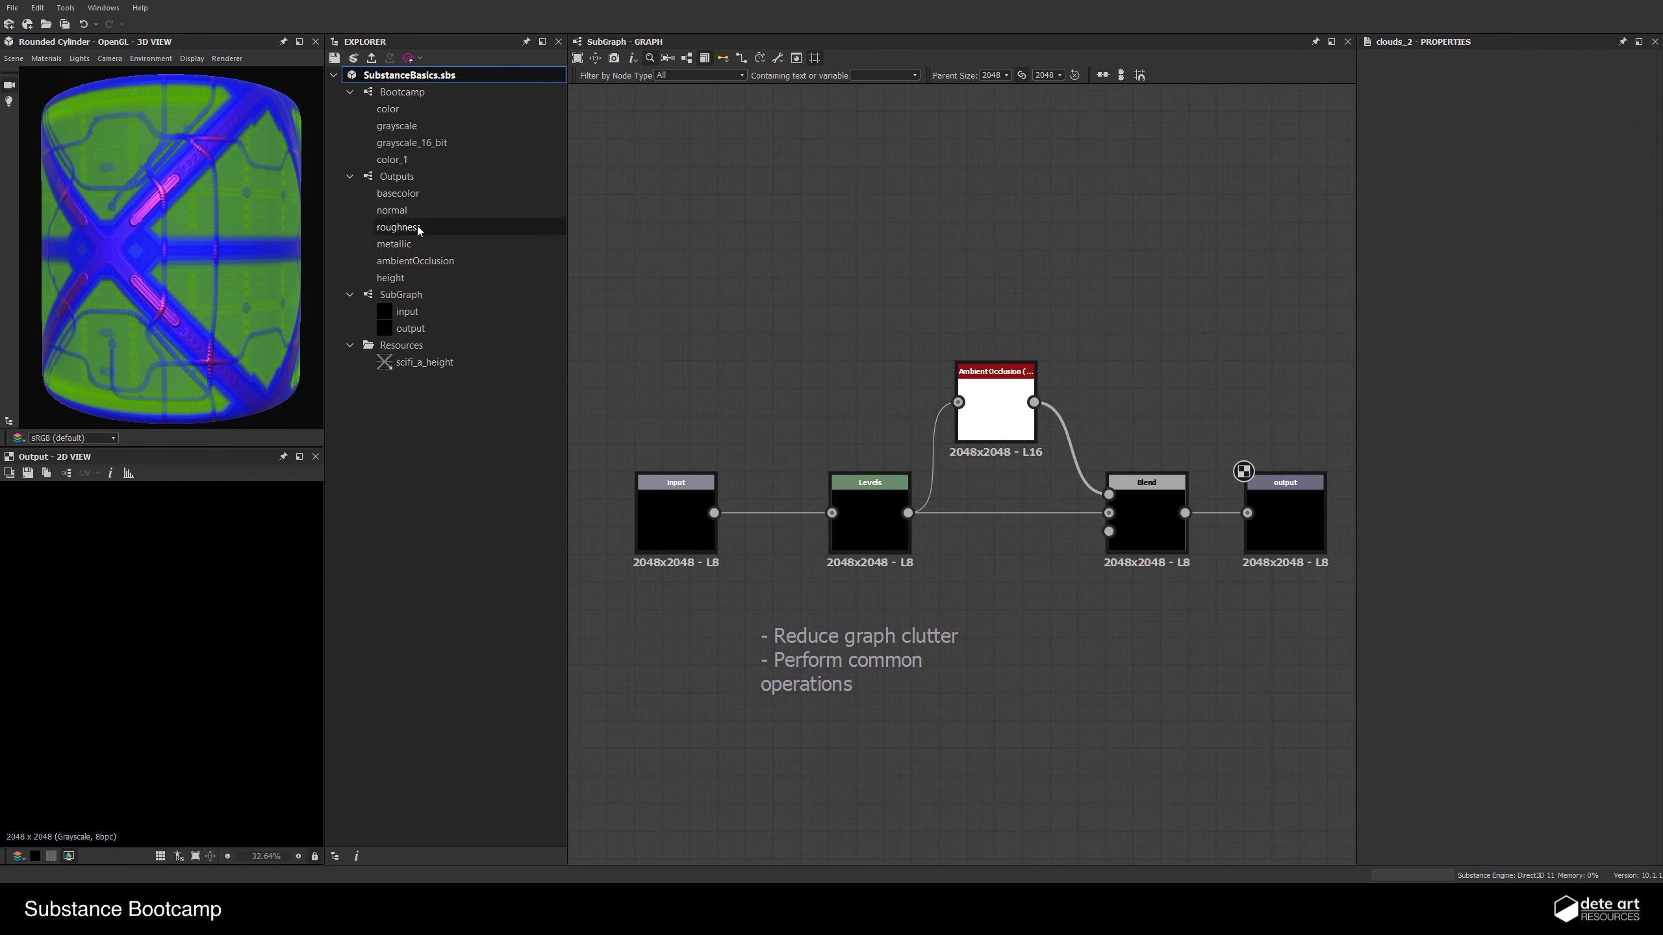
click(397, 176)
key(ctrl+s)
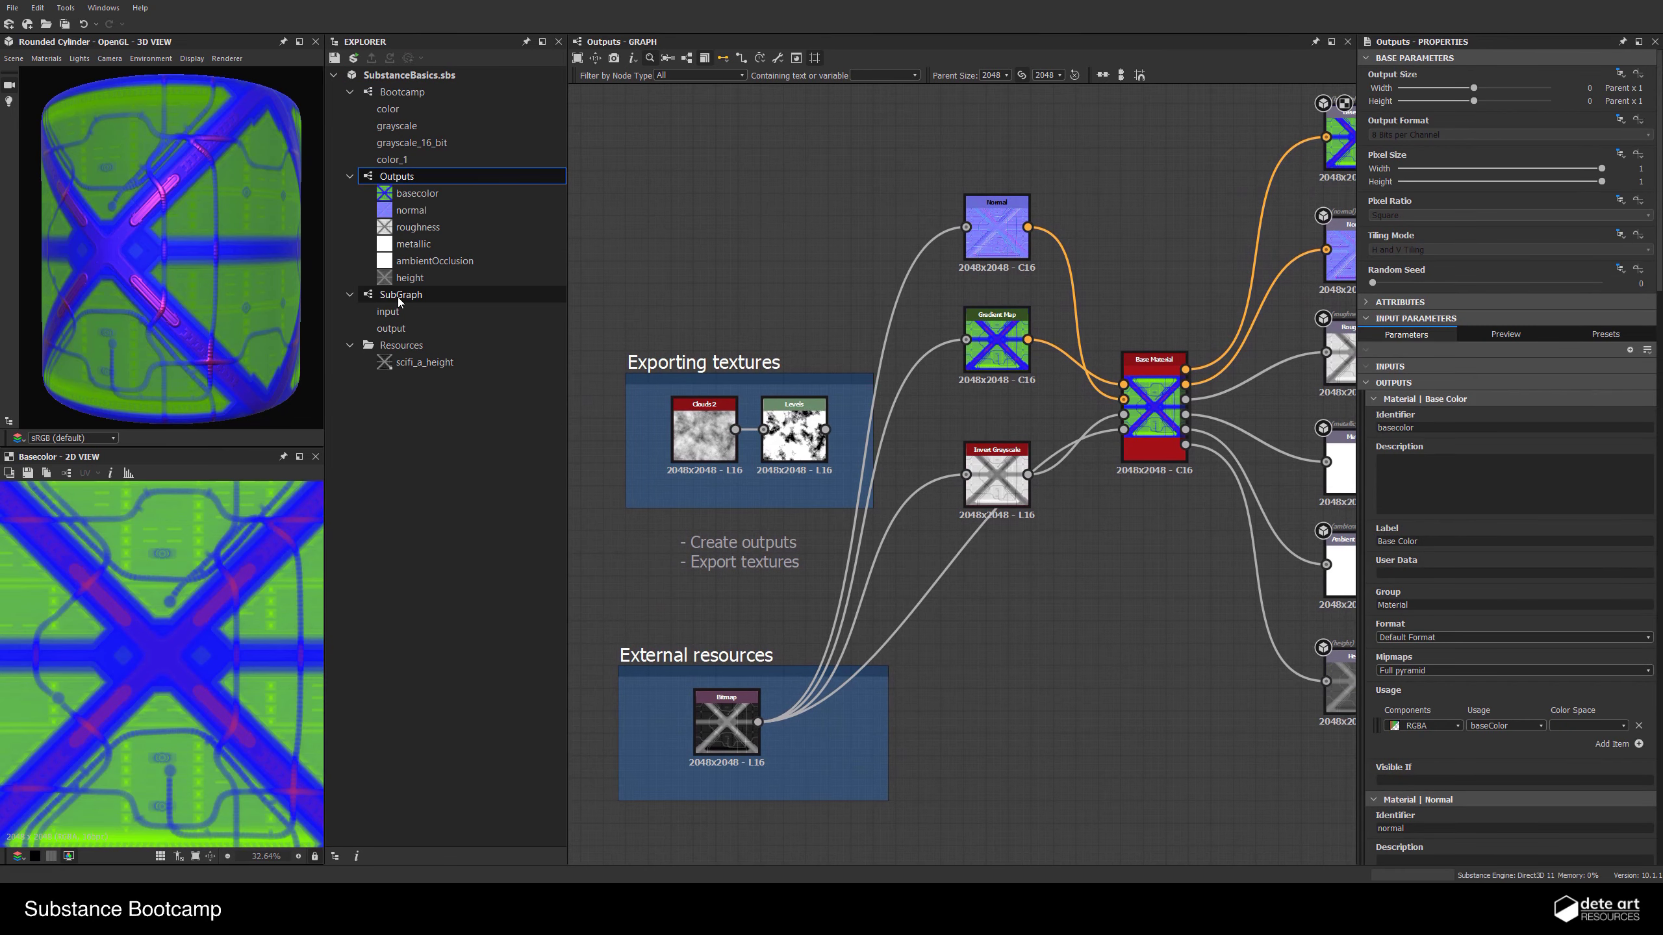
Place SubGraph as a node above the Exporting textures frame and connect Clouds 2 to its input
drag(400, 295, 796, 333)
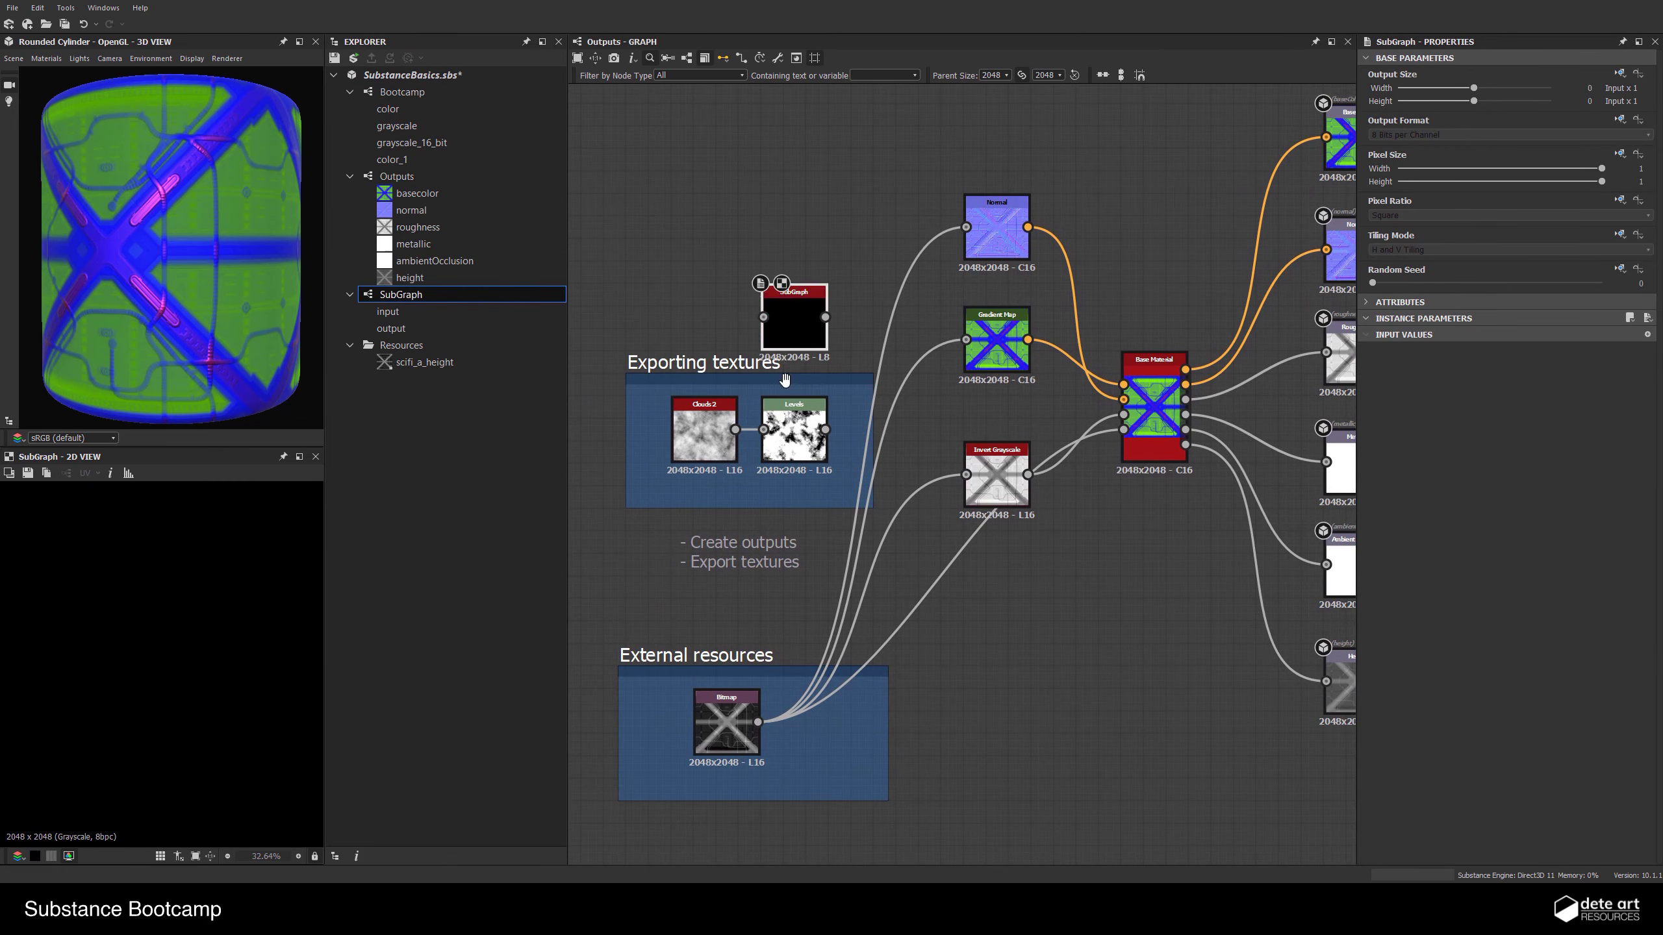
scroll(776, 393, up, 2)
drag(717, 445, 757, 283)
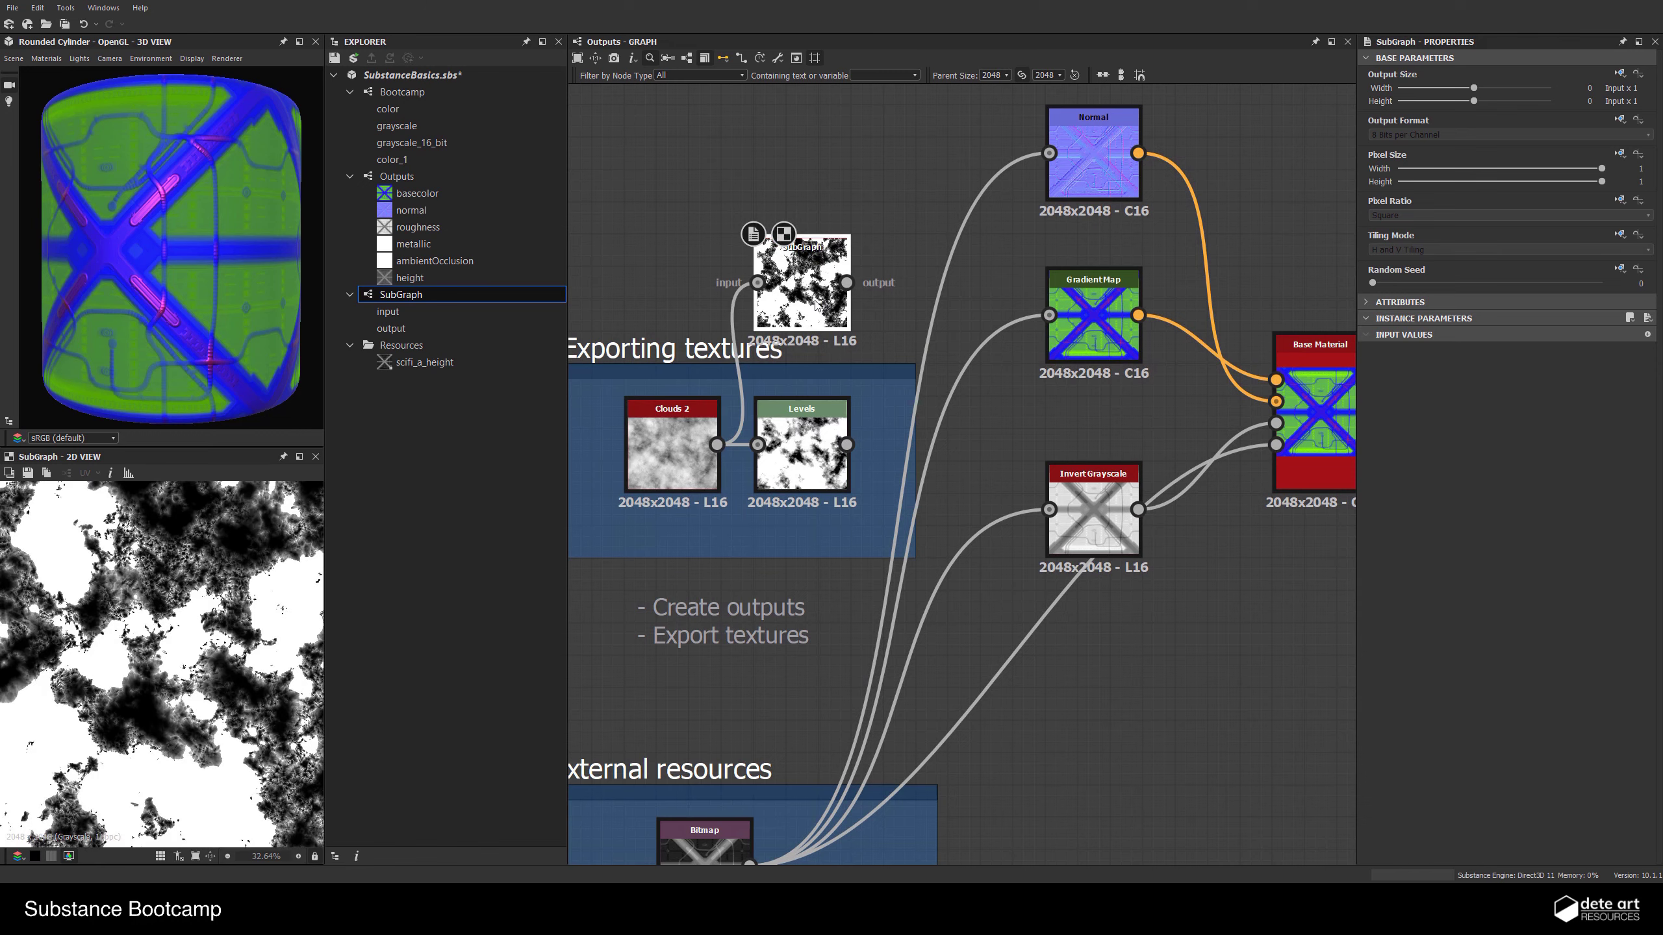
Compare the Clouds 2 node with the SubGraph node's result in the 2D view
double_click(681, 476)
double_click(808, 287)
double_click(810, 293)
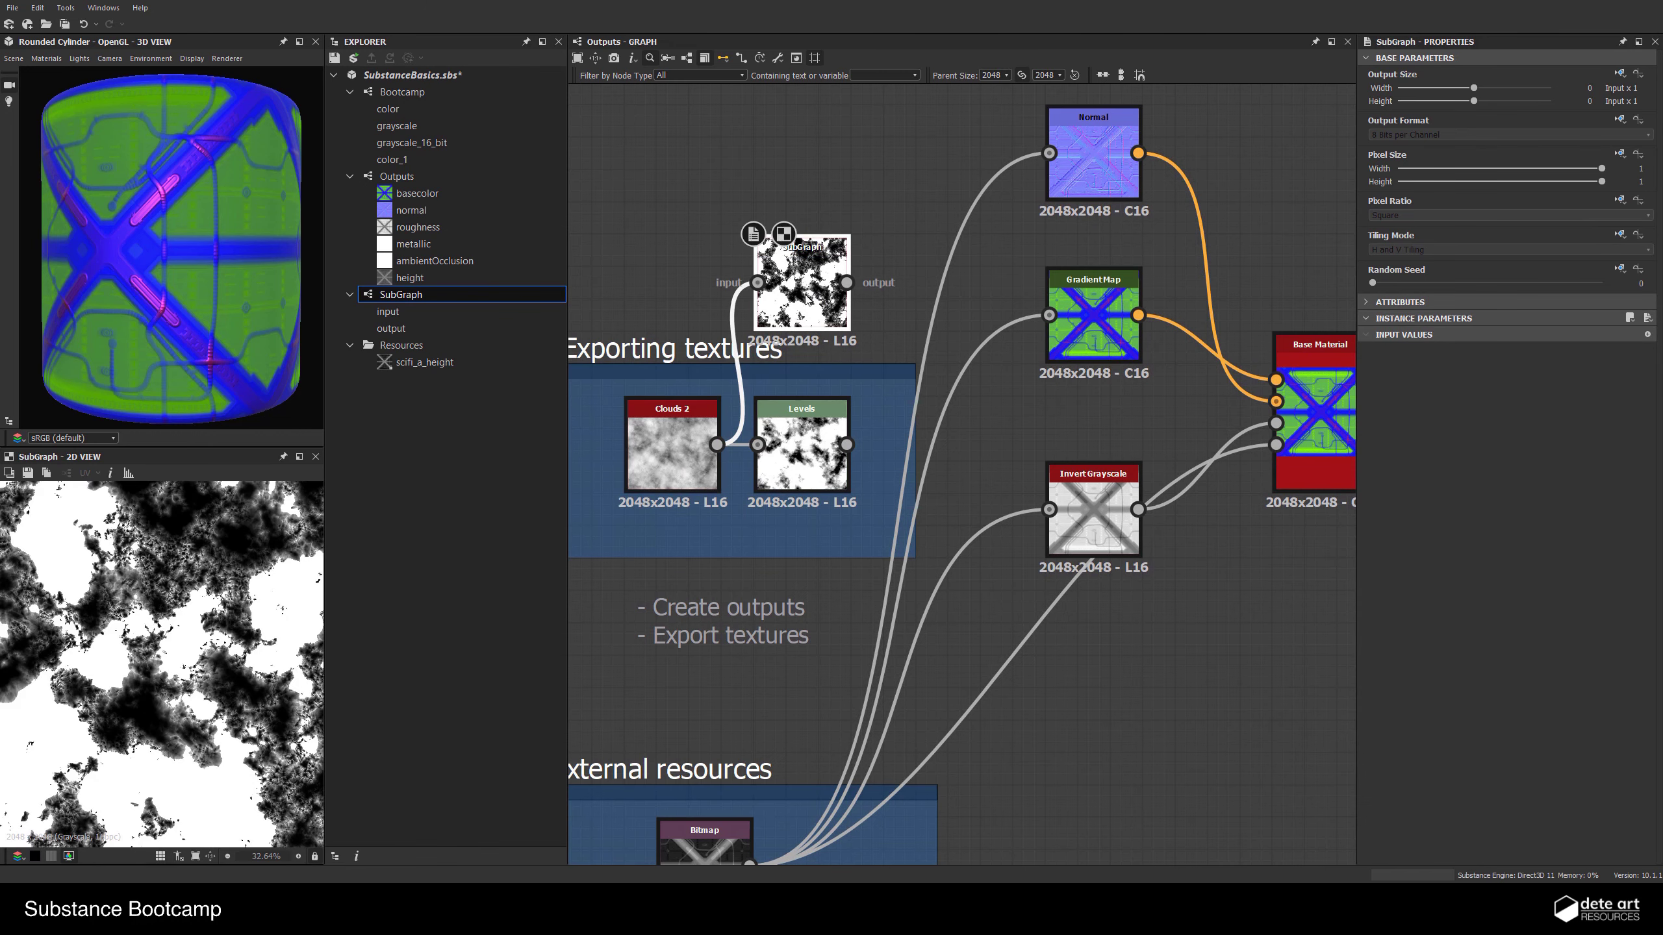
scroll(810, 293, down, 2)
scroll(810, 293, up, 2)
Duplicate the SubGraph node, place the copy below Invert Grayscale and connect the Bitmap node to its input
middle_drag(802, 282, 785, 219)
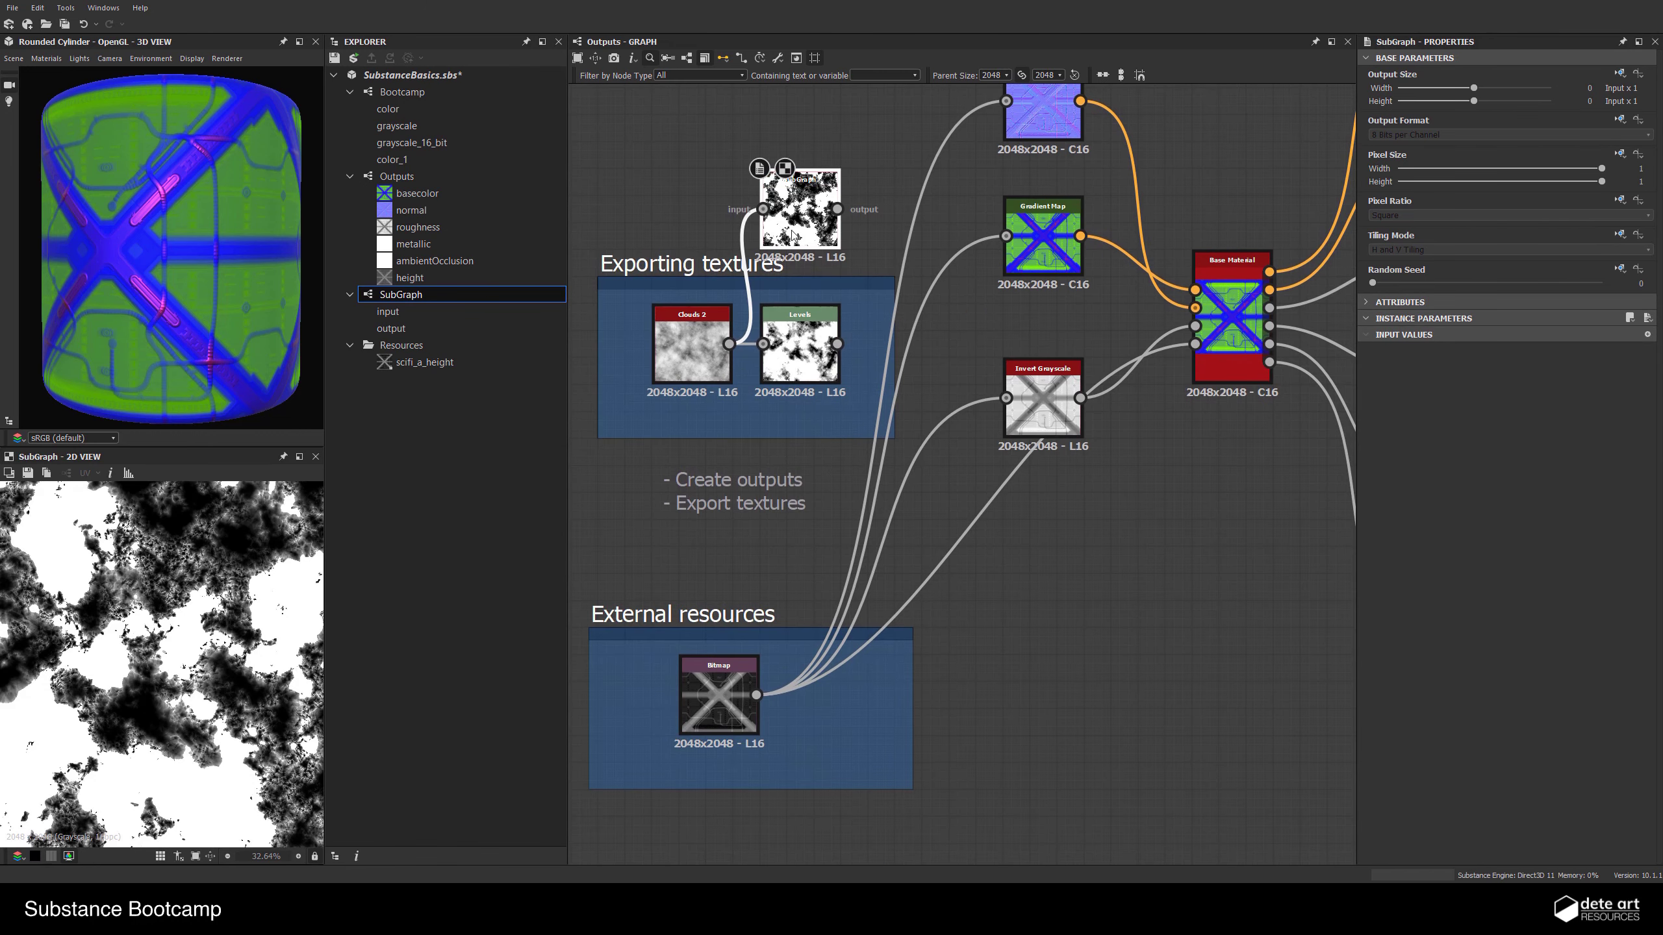
key(ctrl+d)
drag(937, 486, 981, 561)
drag(756, 695, 1060, 590)
scroll(162, 619, down, 4)
scroll(162, 619, up, 3)
scroll(1060, 590, down, 3)
scroll(1061, 589, up, 2)
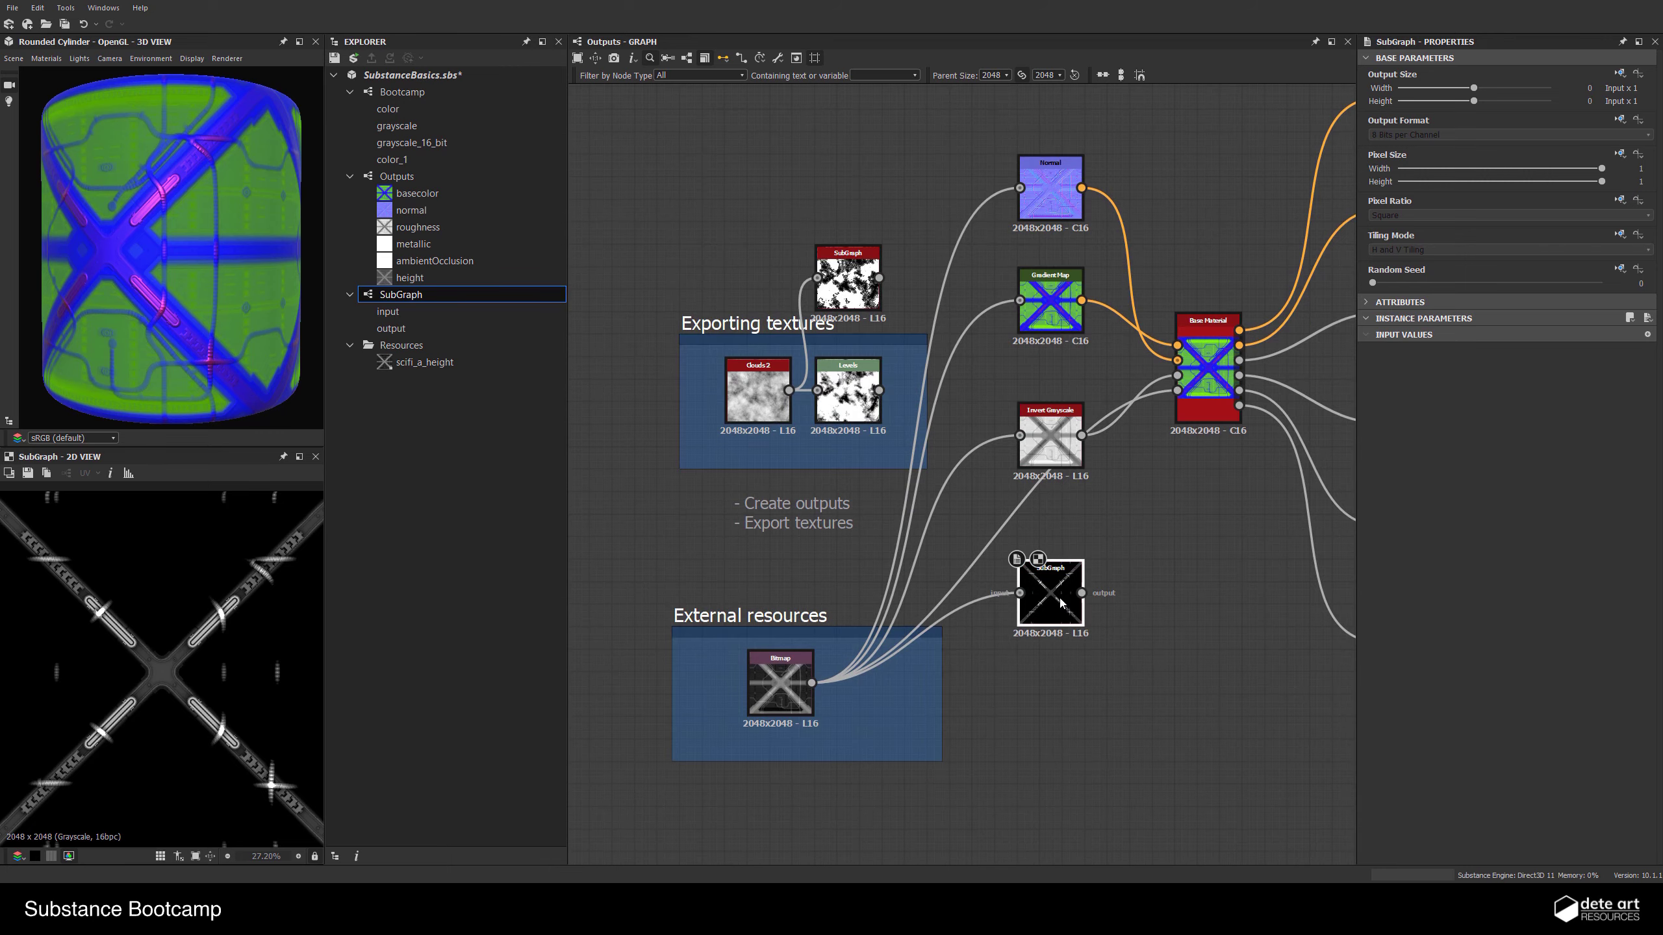
Route the lower SubGraph node's output into Invert Grayscale and move the node beside the External resources frame
scroll(1074, 599, up, 2)
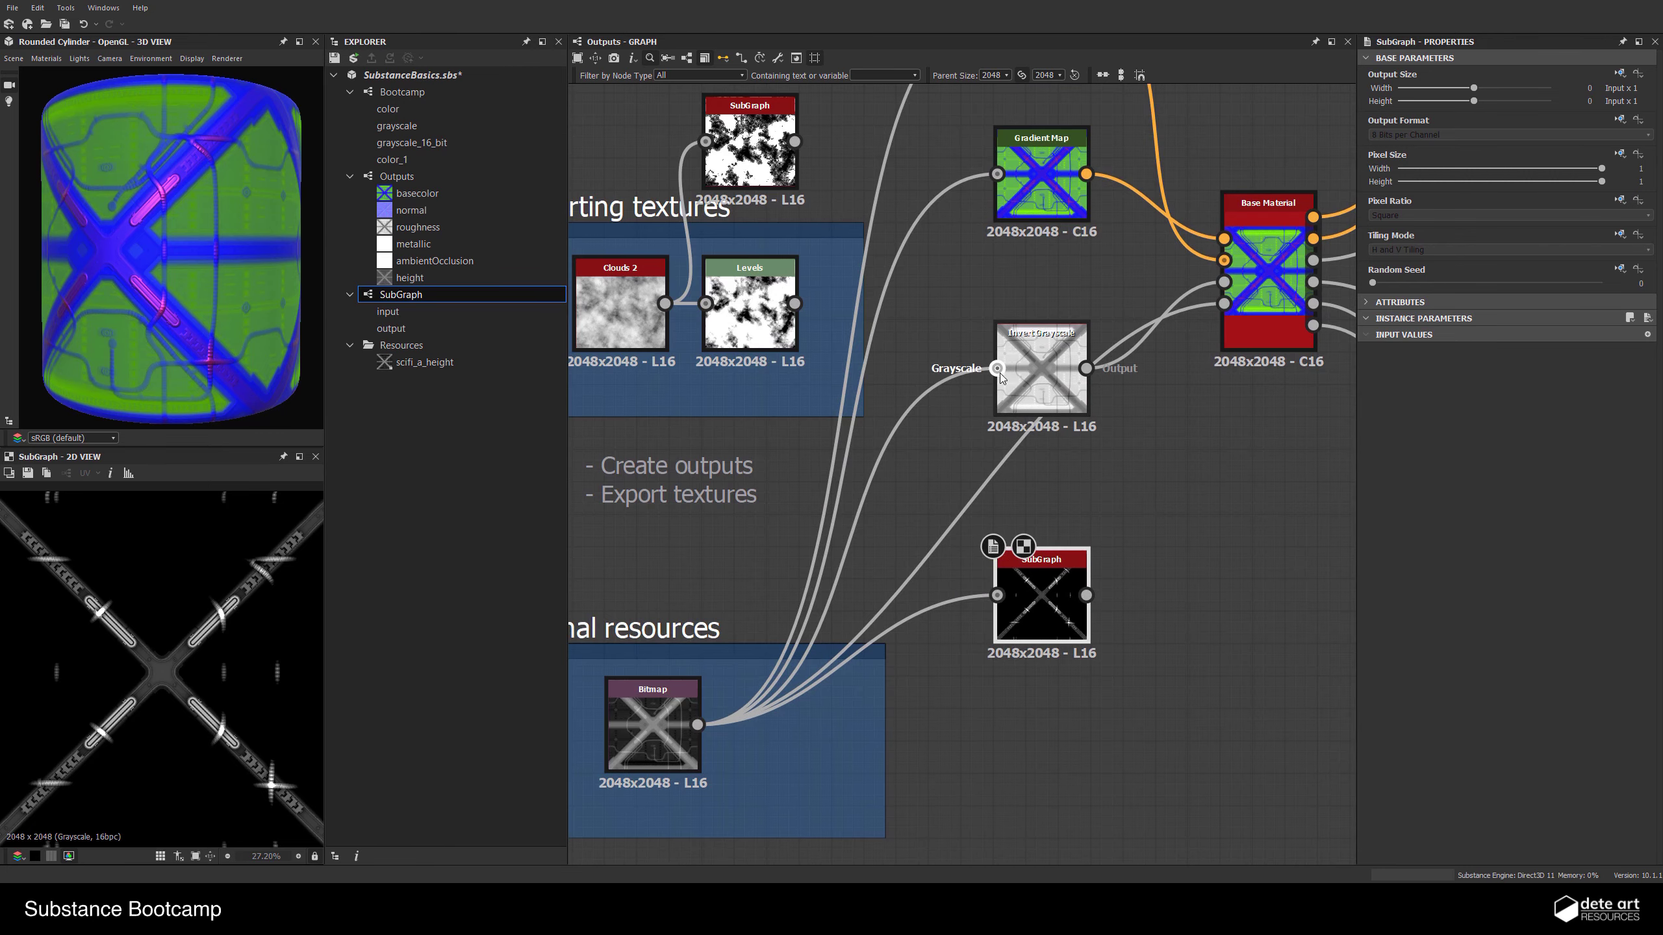
drag(996, 368, 1085, 595)
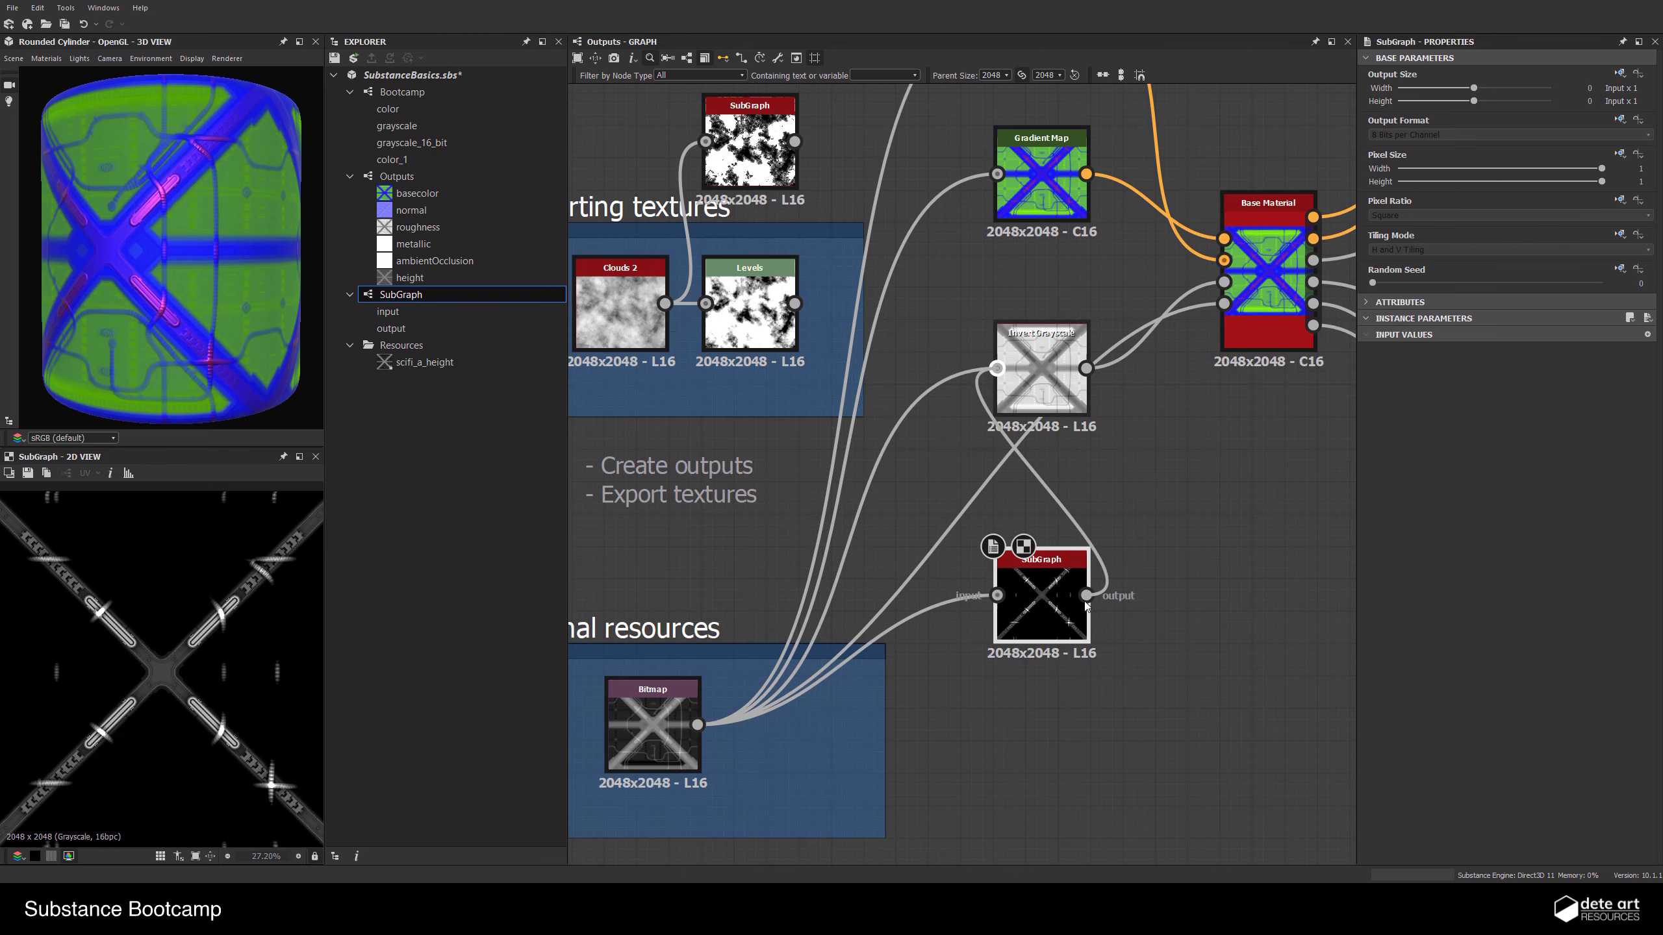
drag(1041, 602, 1014, 667)
click(1041, 380)
scroll(1110, 530, down, 2)
click(1132, 571)
Move the SubGraph node fed by Clouds 2 farther above the Exporting textures frame
middle_drag(1089, 616, 1029, 619)
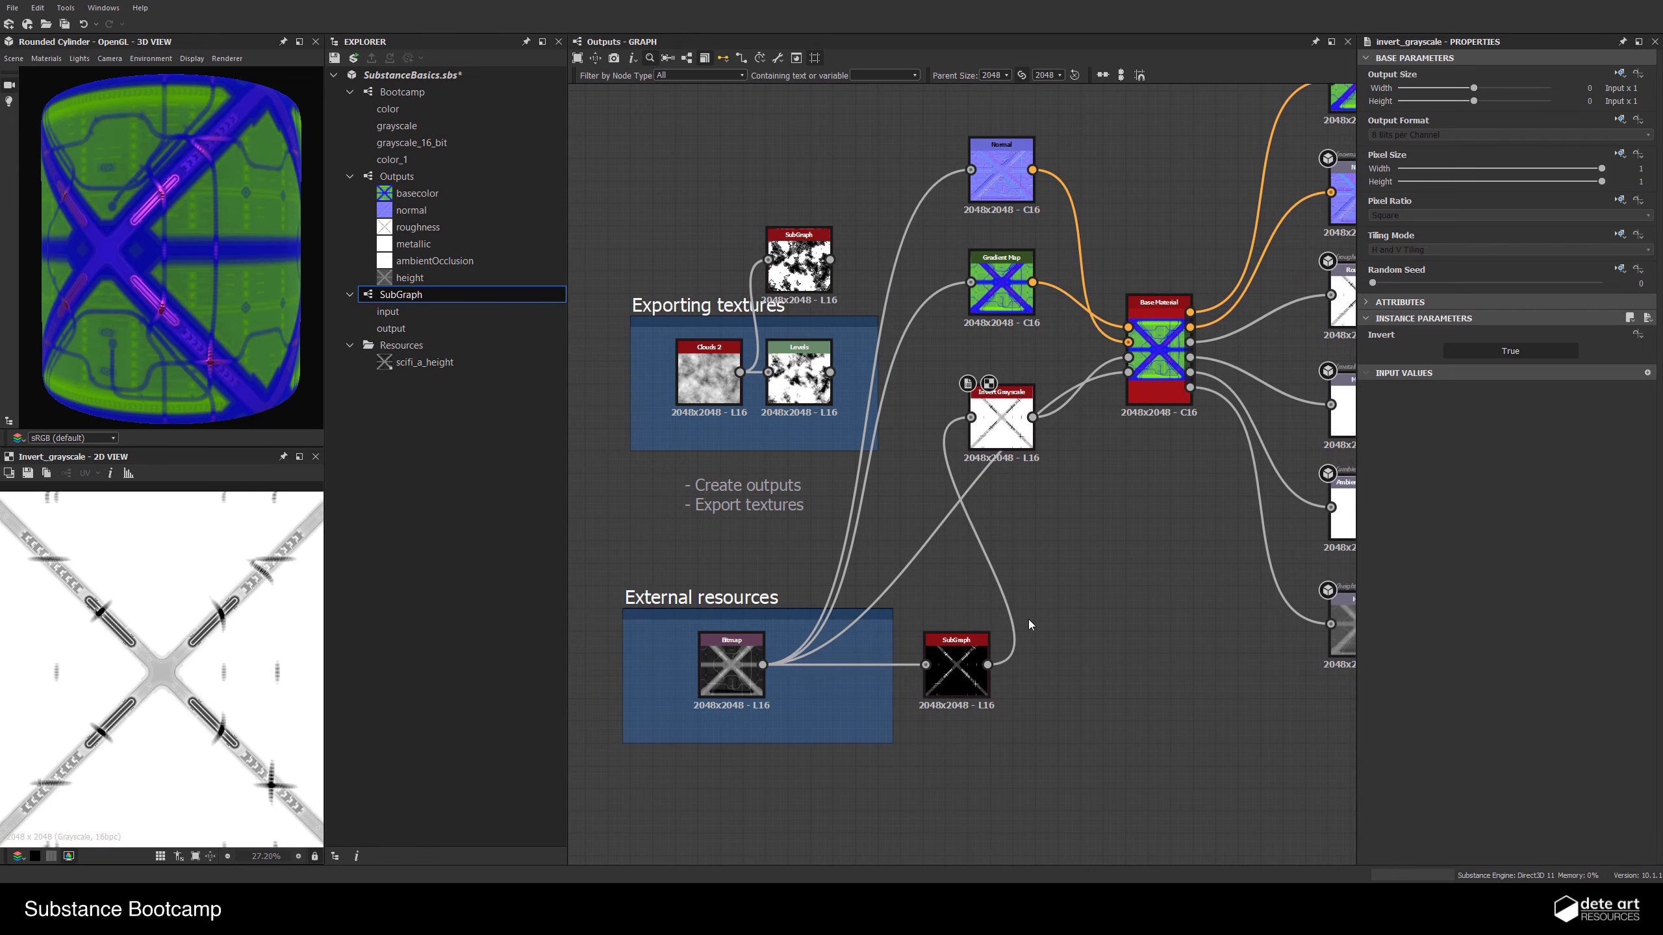
scroll(1029, 620, down, 3)
scroll(922, 463, up, 3)
scroll(935, 486, down, 2)
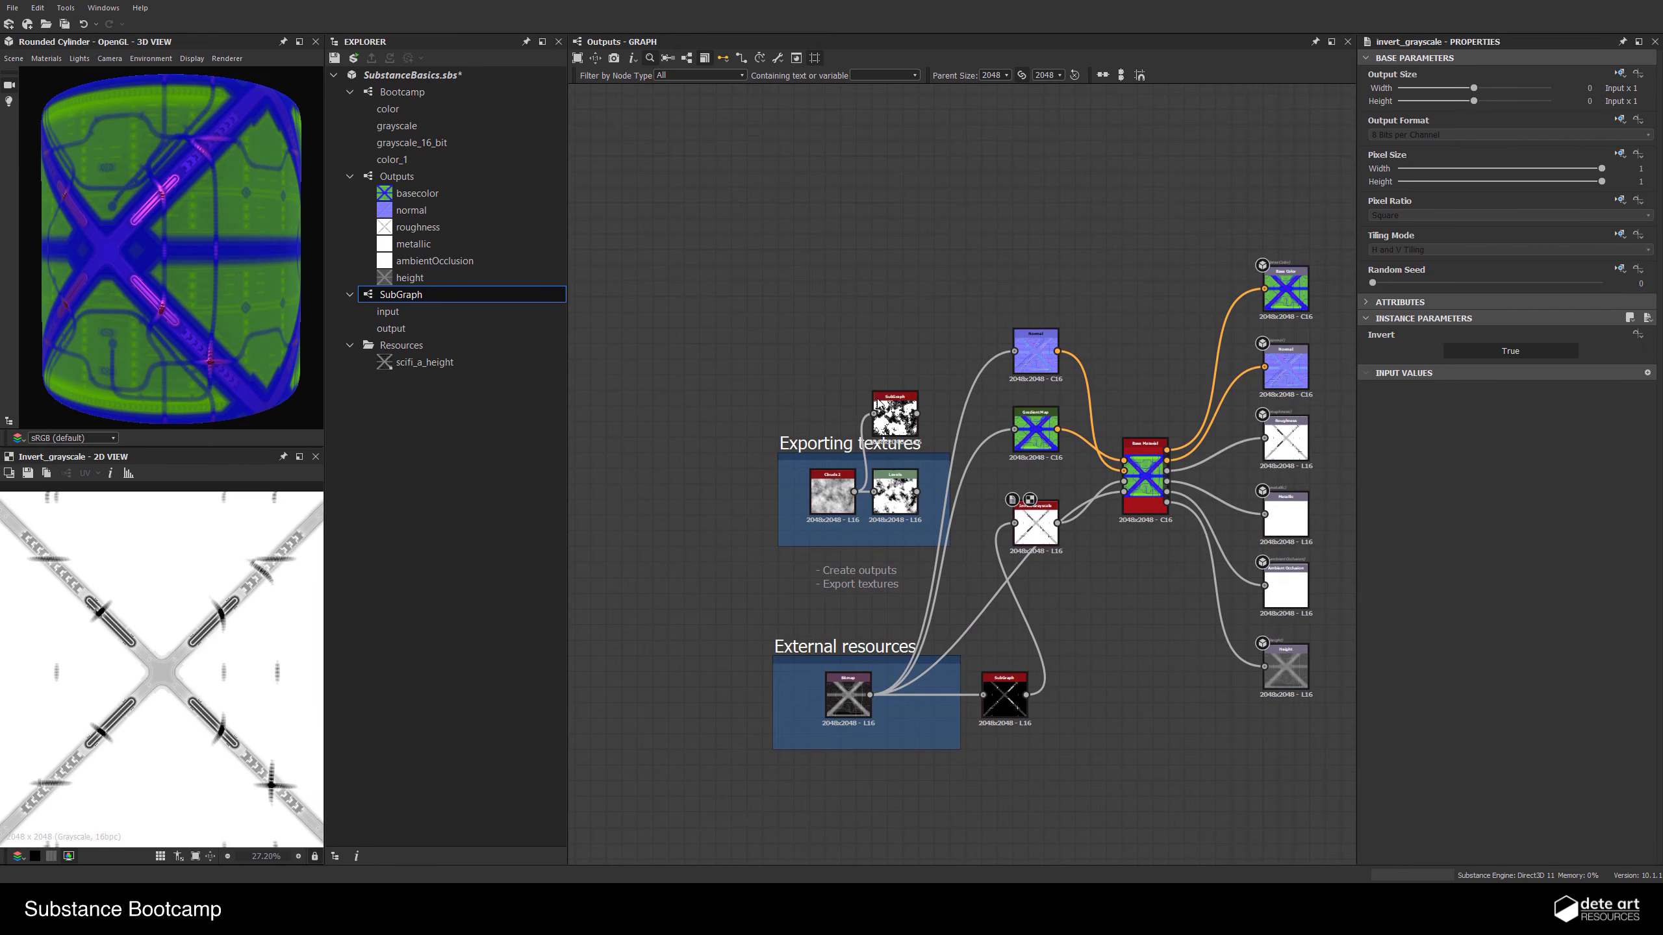
drag(895, 409, 887, 349)
scroll(857, 399, up, 2)
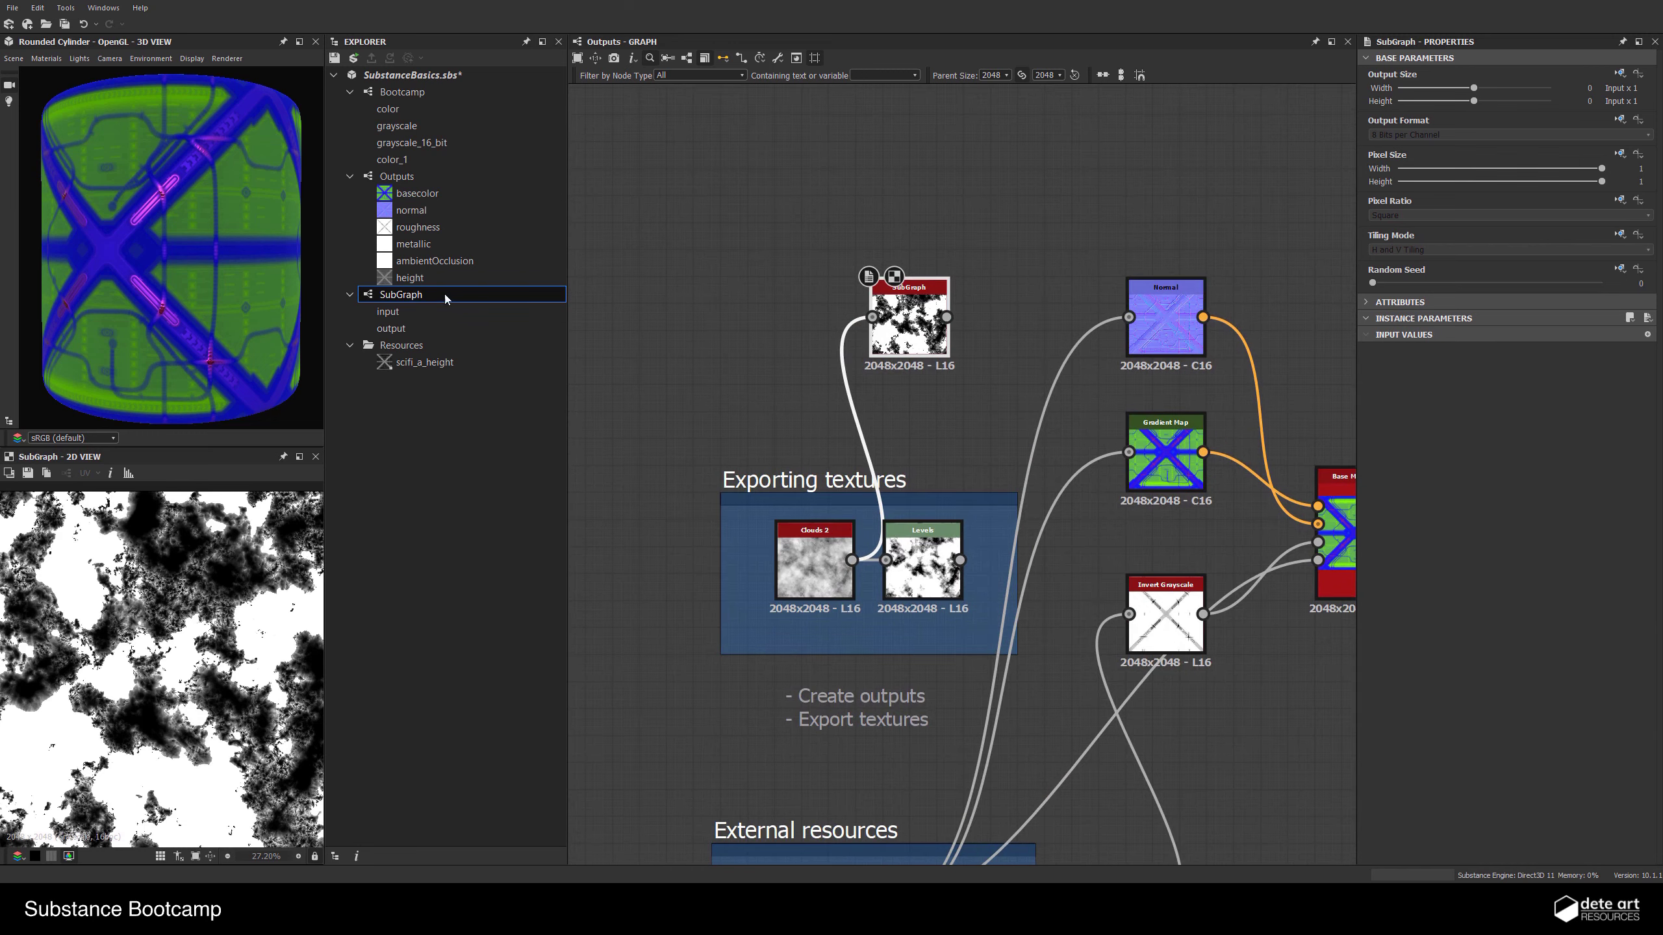
Place another SubGraph instance above the existing one in the Outputs graph and delete it
drag(899, 187, 897, 184)
middle_drag(716, 224, 659, 326)
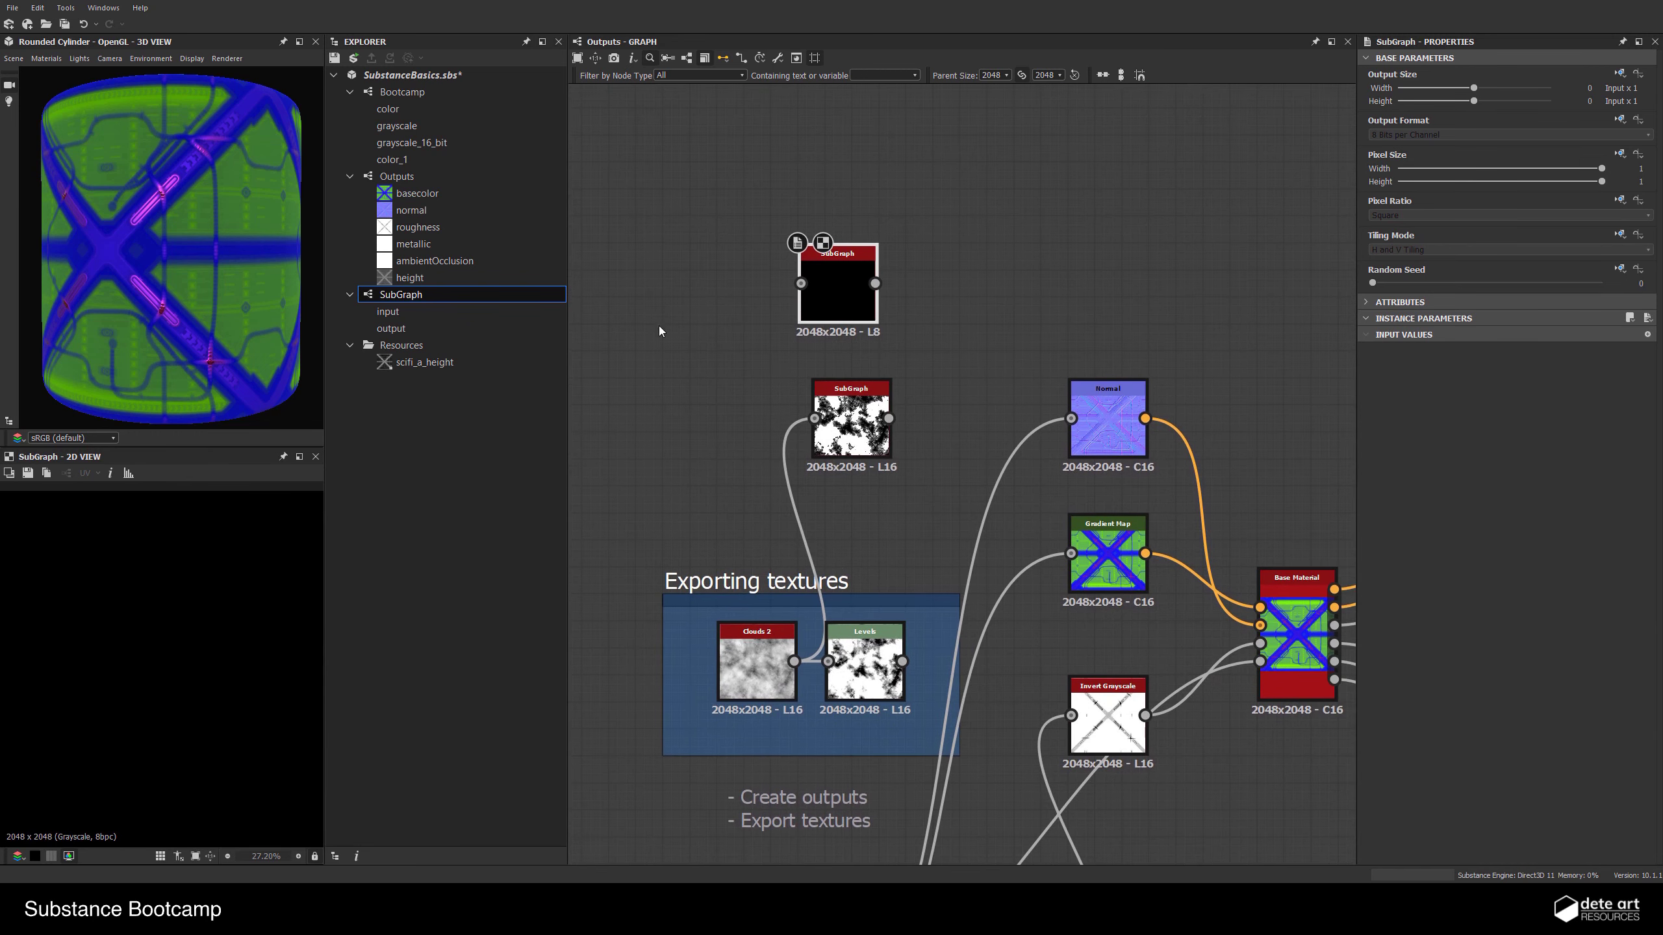
drag(961, 325, 957, 324)
drag(717, 196, 954, 335)
click(951, 329)
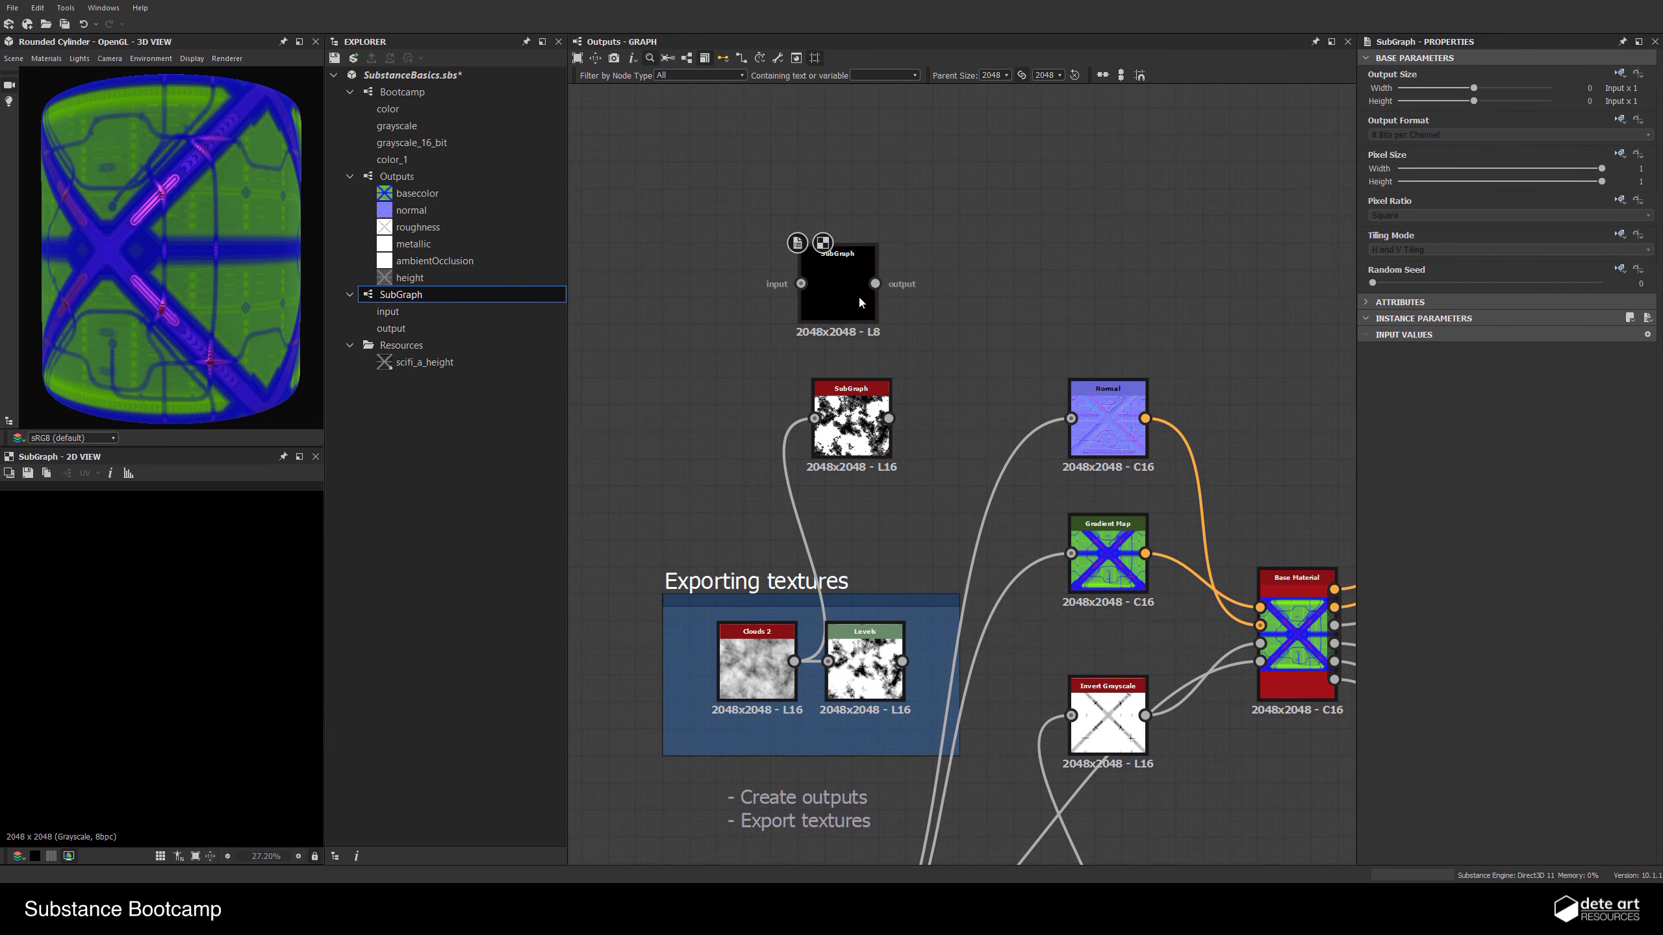
key(Delete)
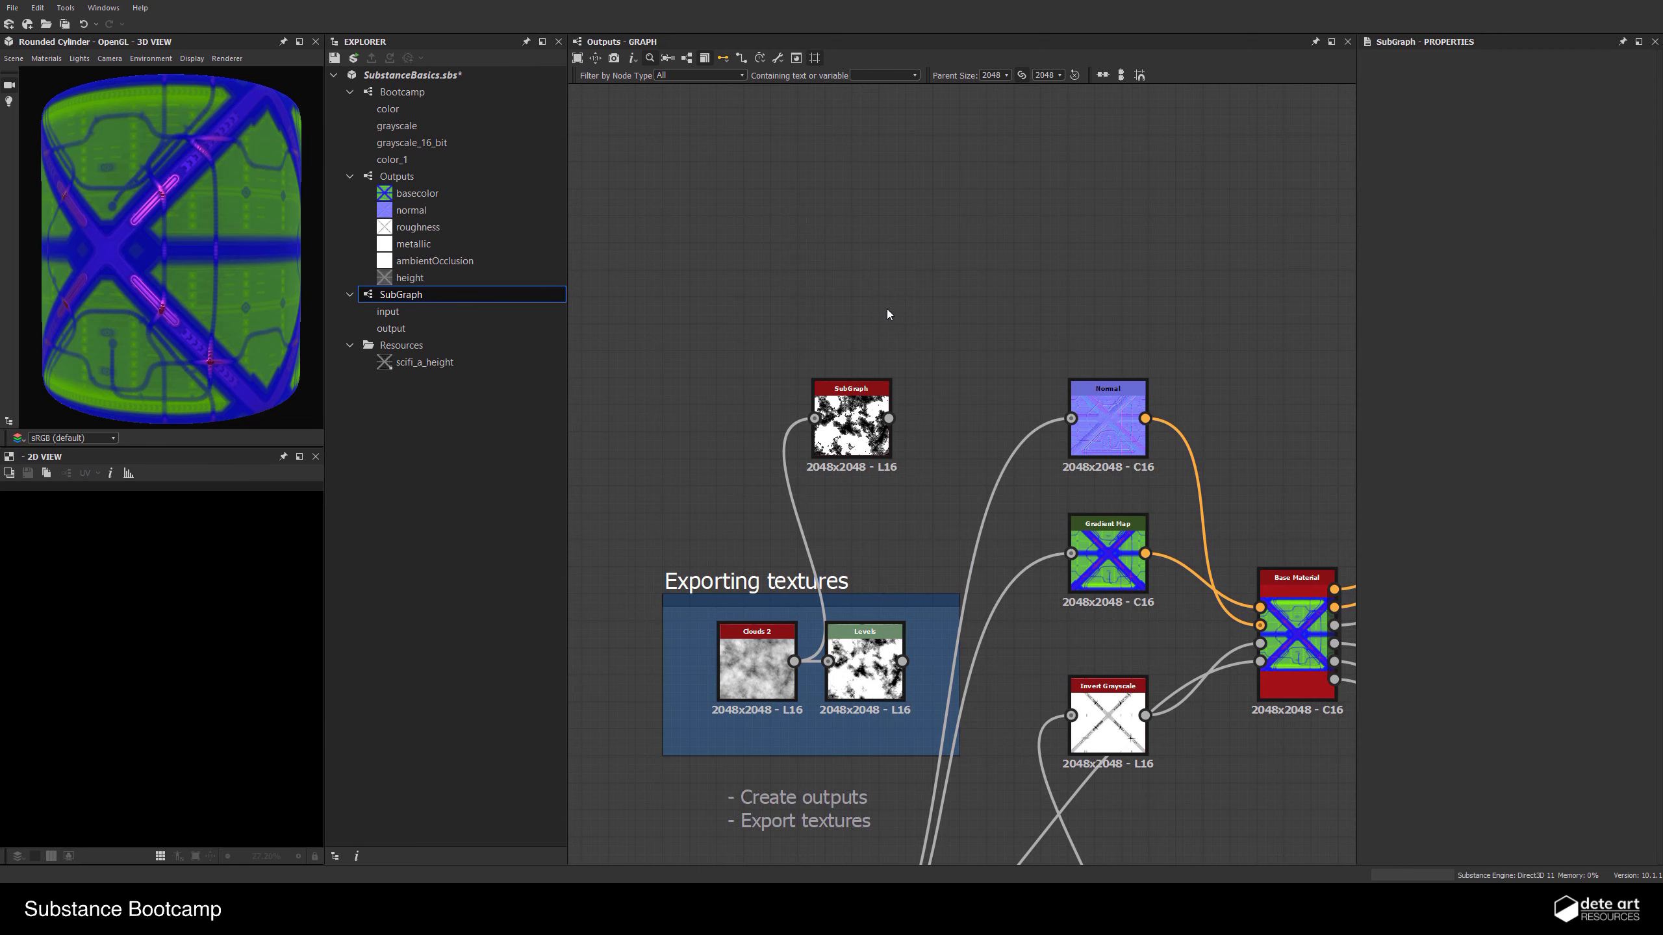
scroll(882, 320, down, 1)
scroll(953, 380, down, 2)
middle_drag(1027, 481, 905, 398)
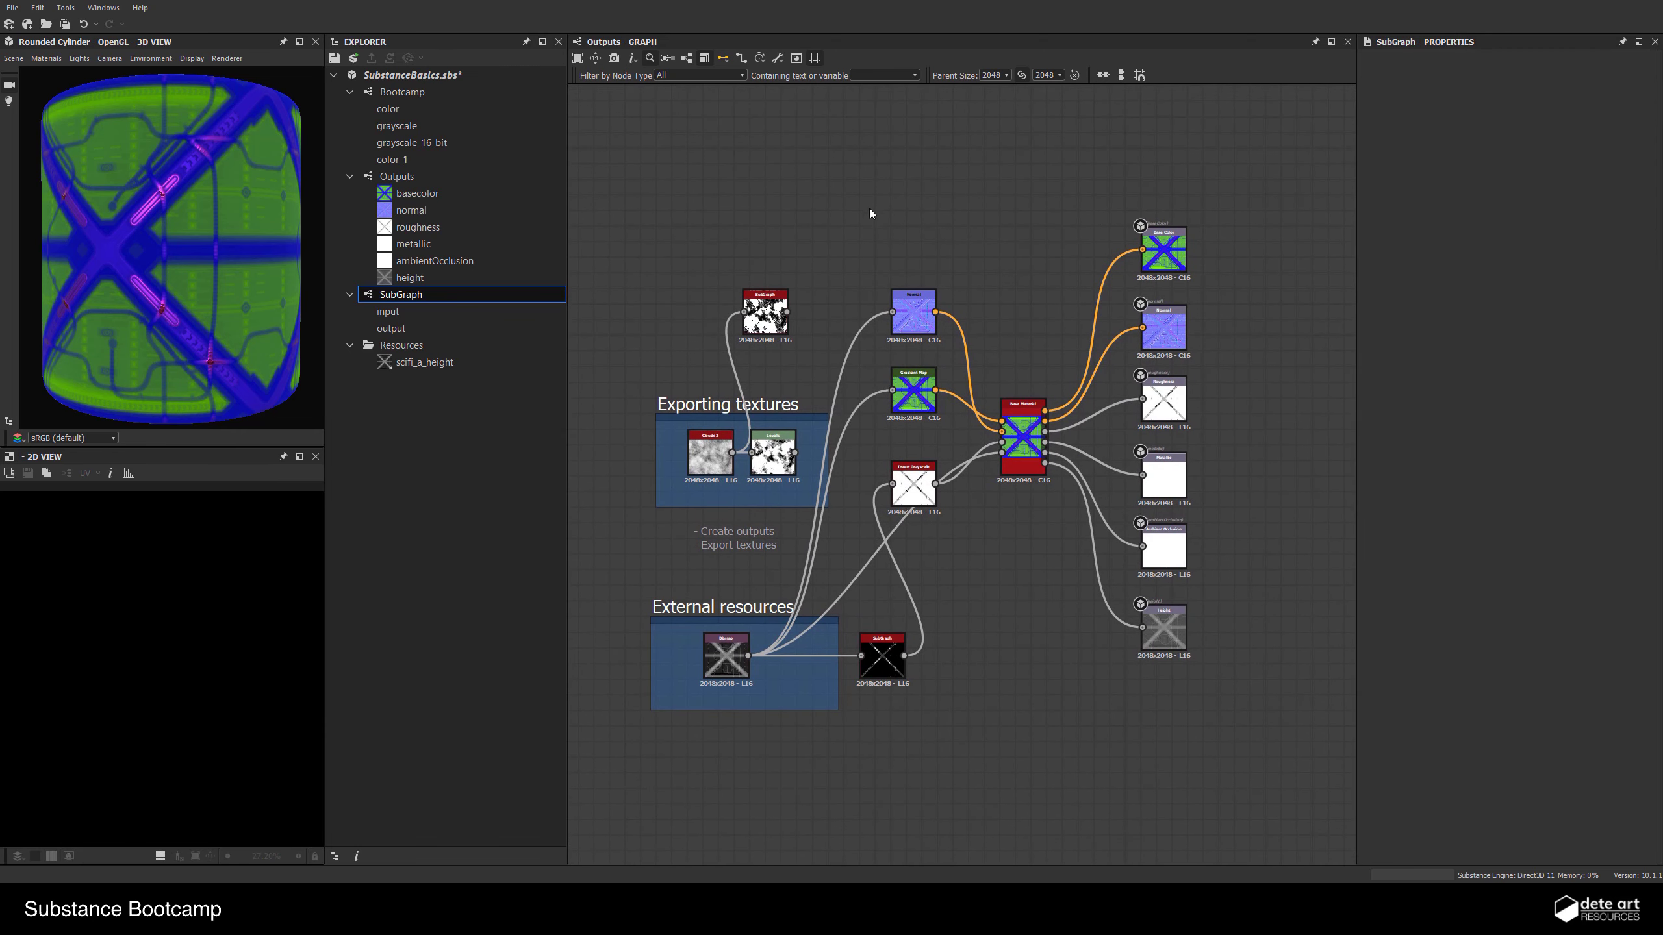
key(space)
scroll(939, 462, down, 3)
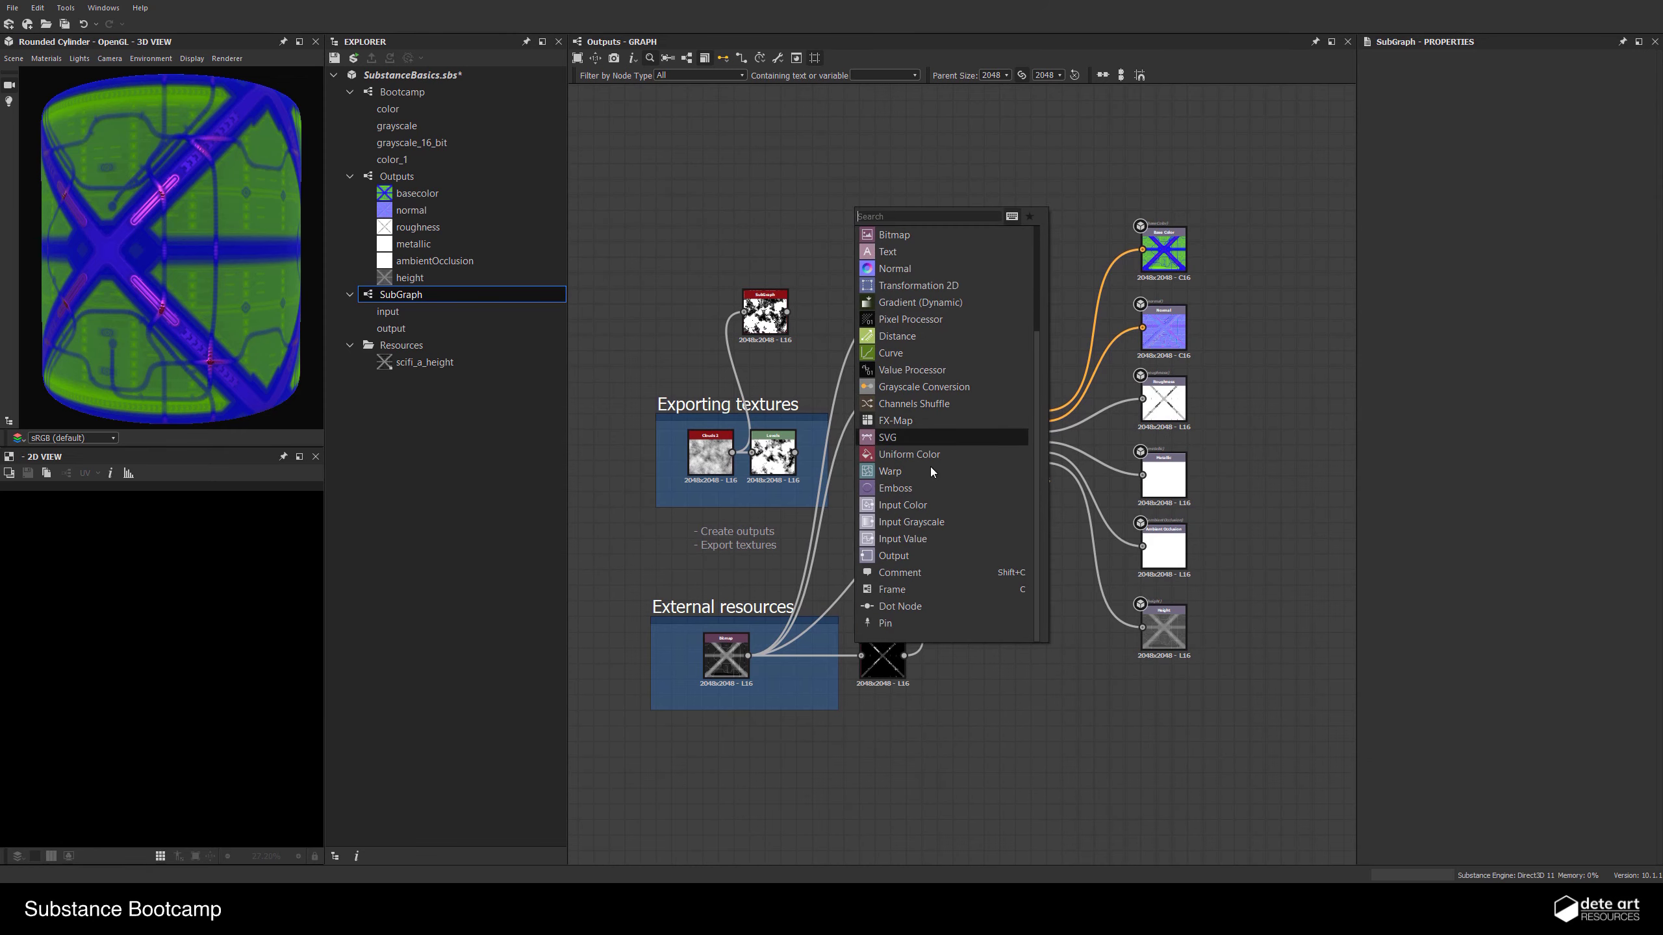
scroll(928, 492, up, 3)
click(719, 201)
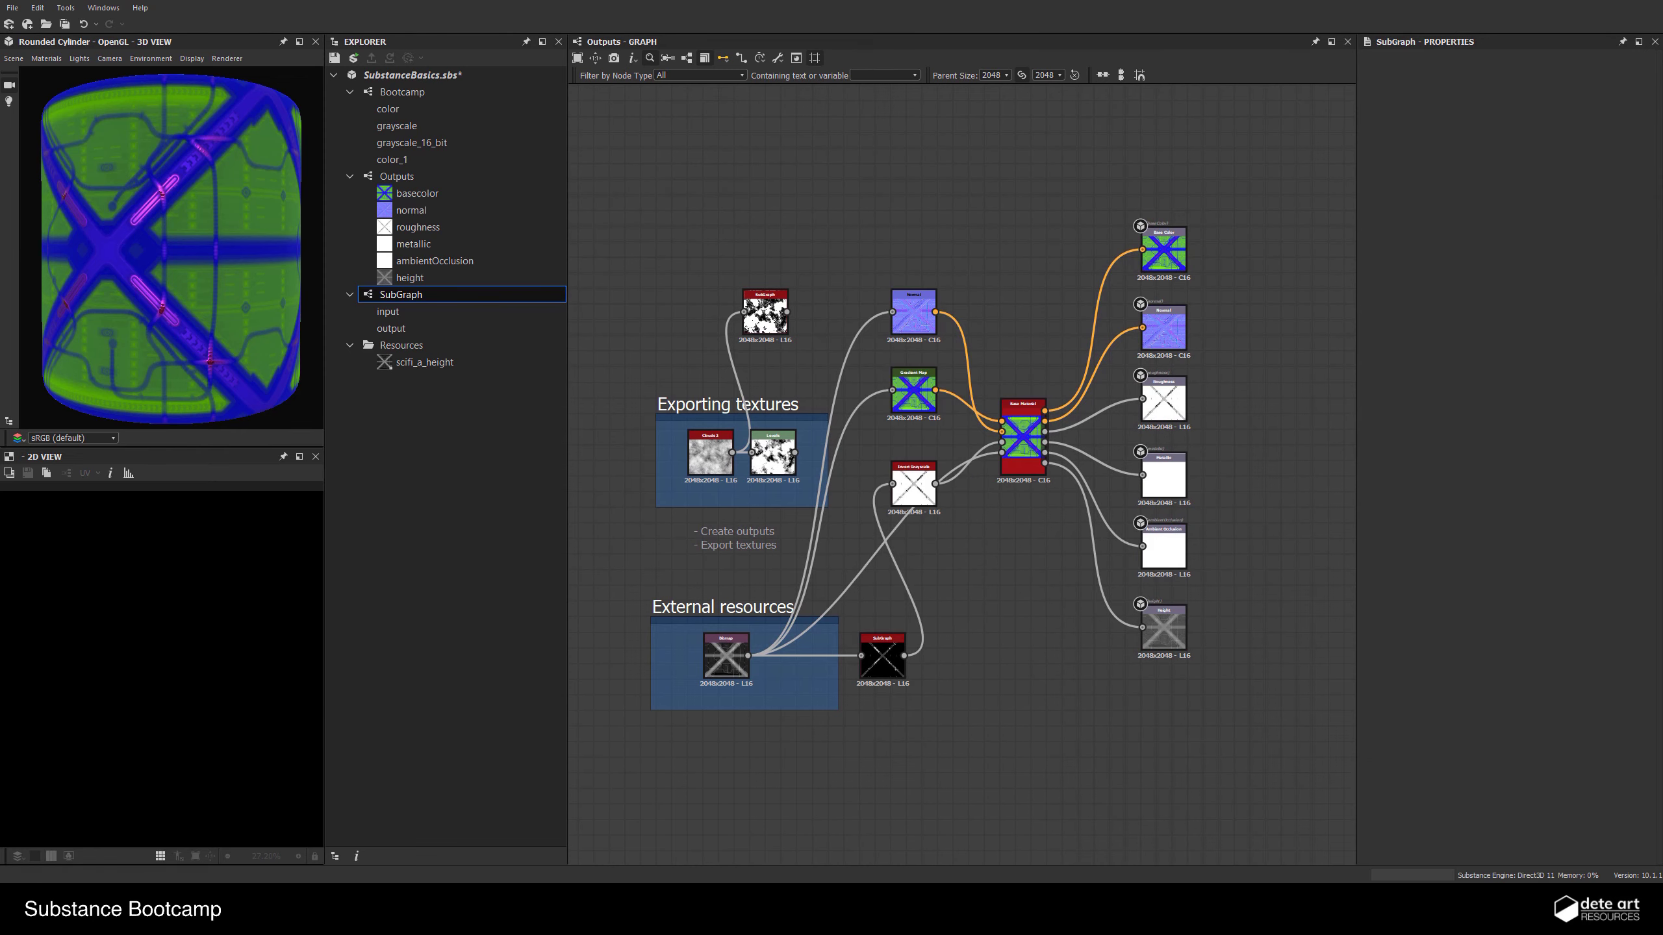